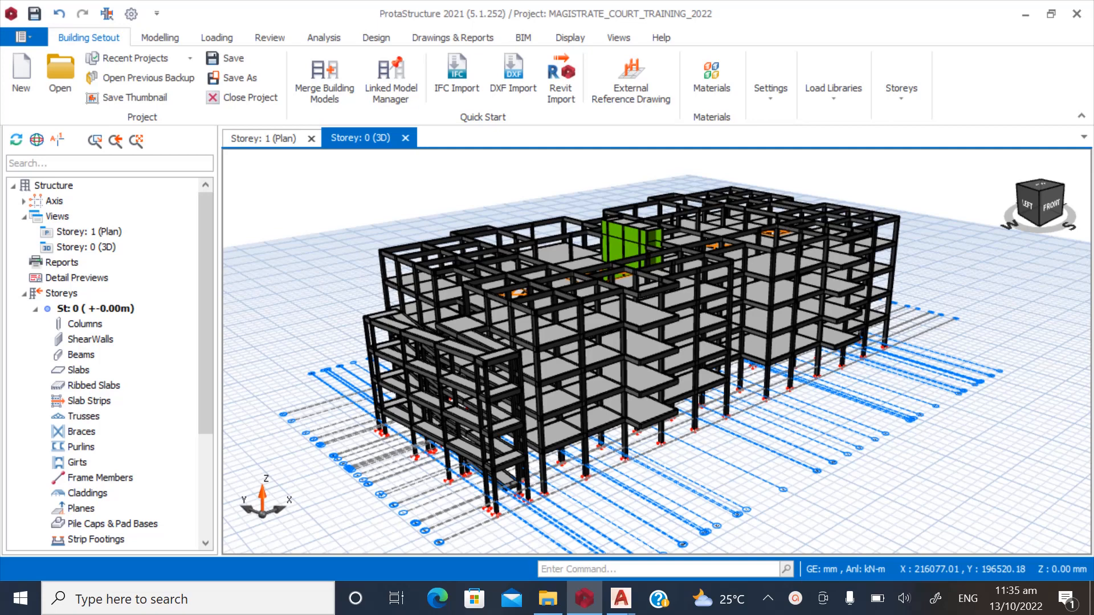
{"action": "scroll", "coordinate": [656, 351], "scroll_direction": "up", "scroll_amount": 3}
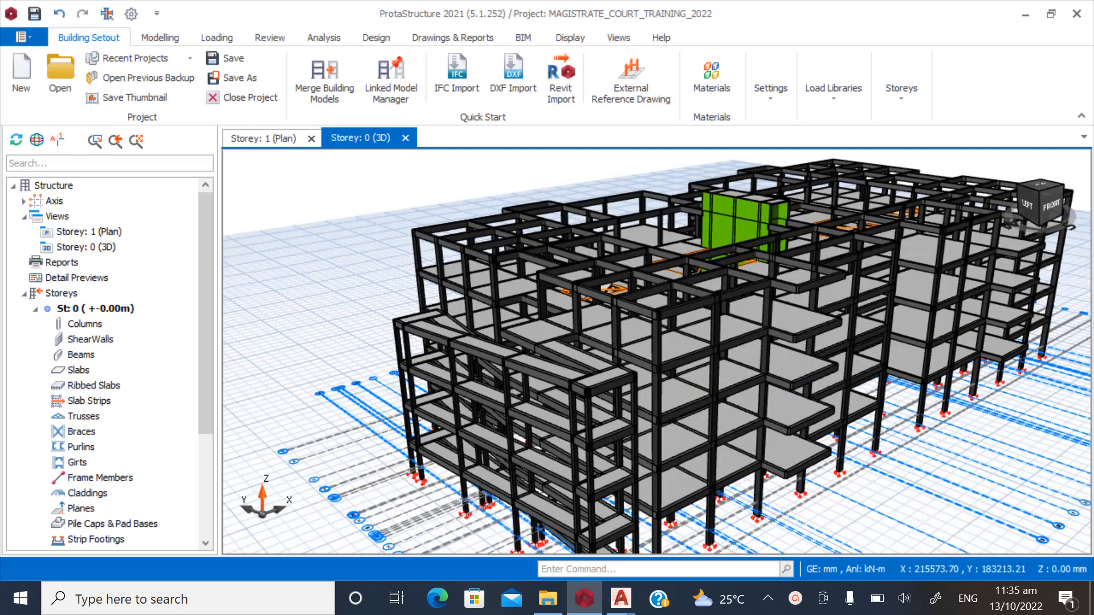
{"action": "scroll", "coordinate": [657, 352], "scroll_direction": "down", "scroll_amount": 3}
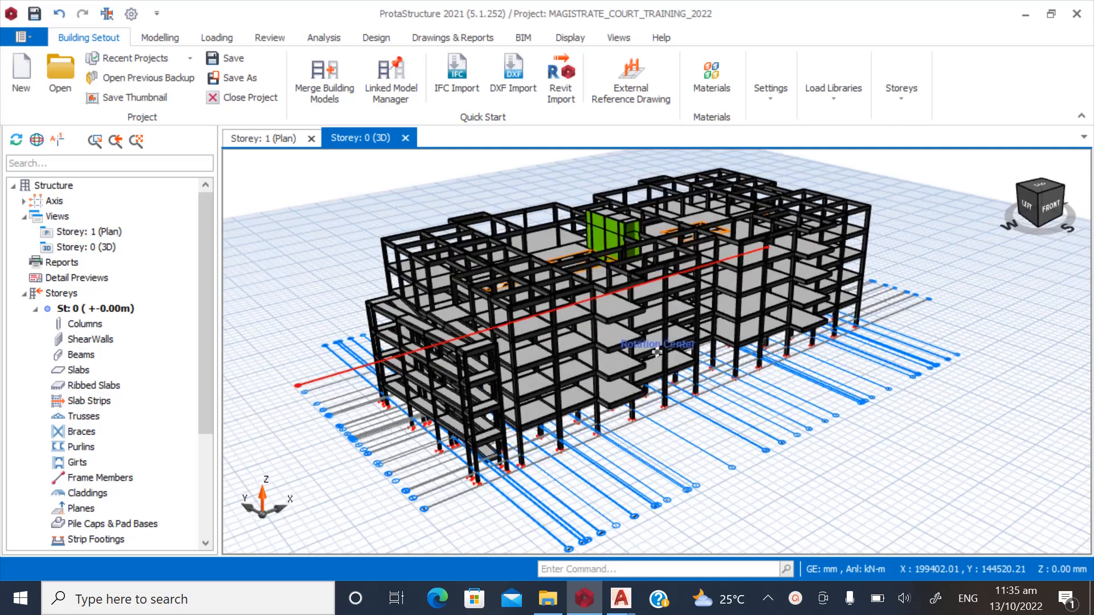
{"action": "mouse_move", "coordinate": [657, 351]}
{"action": "middle_mouse_down"}
{"action": "mouse_move", "coordinate": [634, 336]}
{"action": "mouse_move", "coordinate": [659, 326]}
{"action": "middle_mouse_up"}
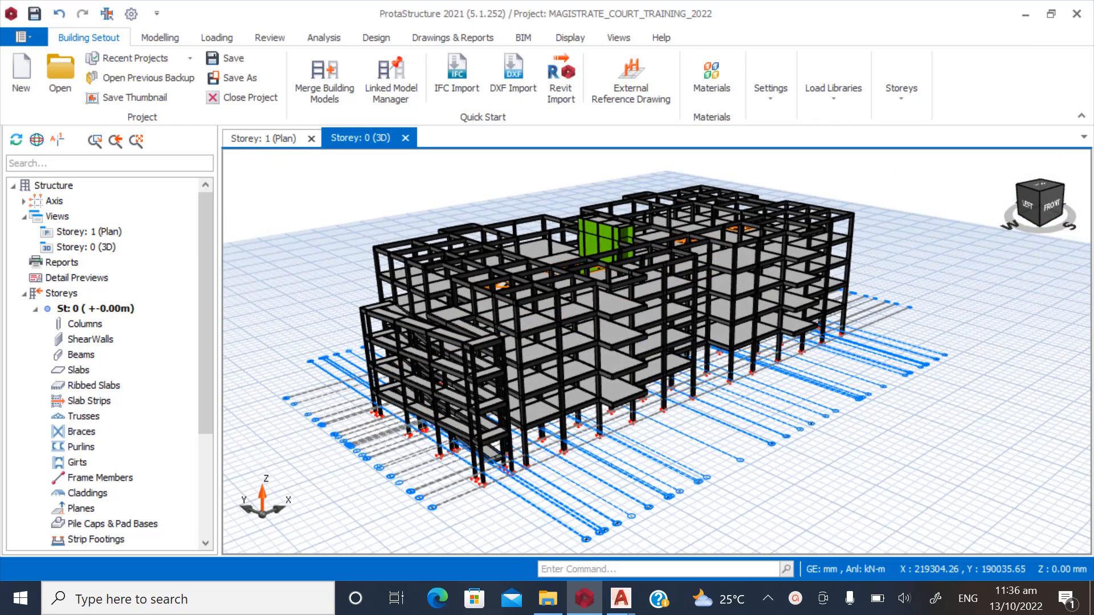
{"action": "middle_click_drag", "start_coordinate": [673, 342], "coordinate": [657, 352]}
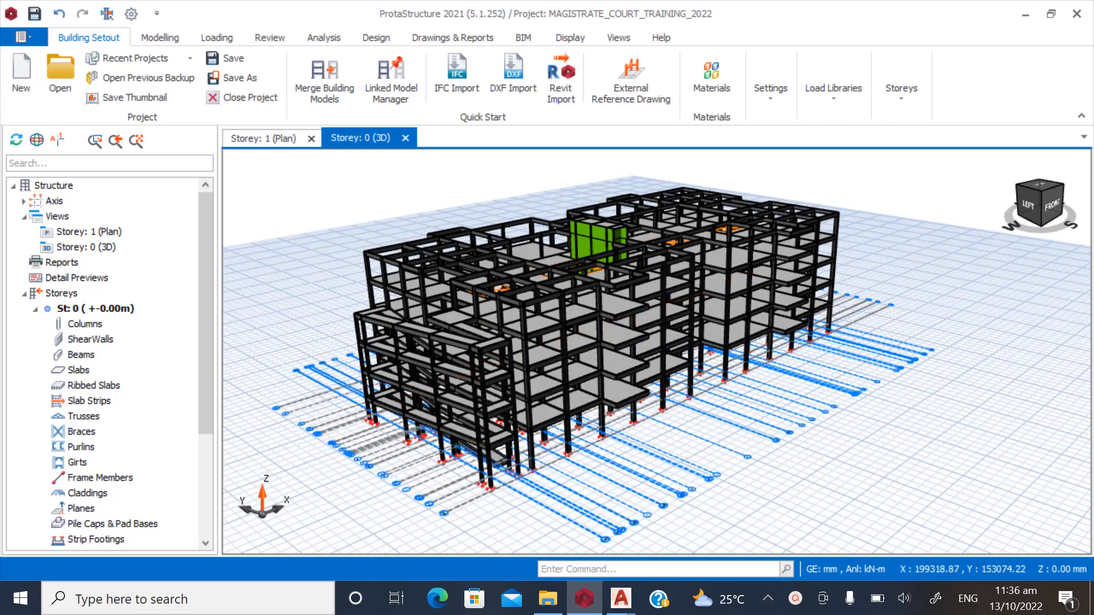
Switch from the 3D view to the plan view of storey 1.
{"action": "left_click", "coordinate": [263, 138]}
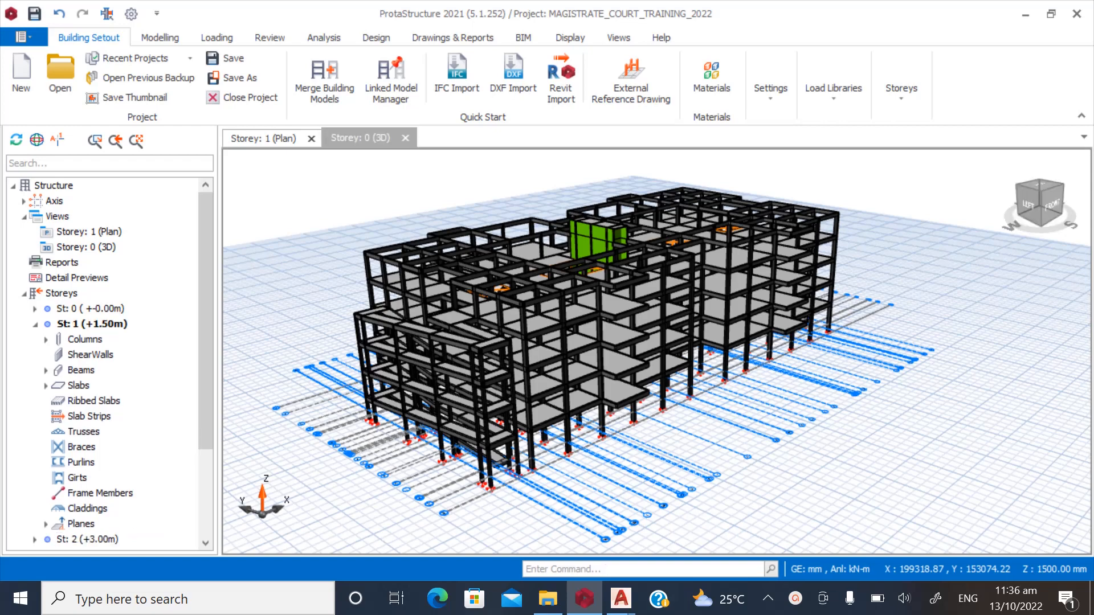
{"action": "scroll", "coordinate": [371, 393], "scroll_direction": "up", "scroll_amount": 2}
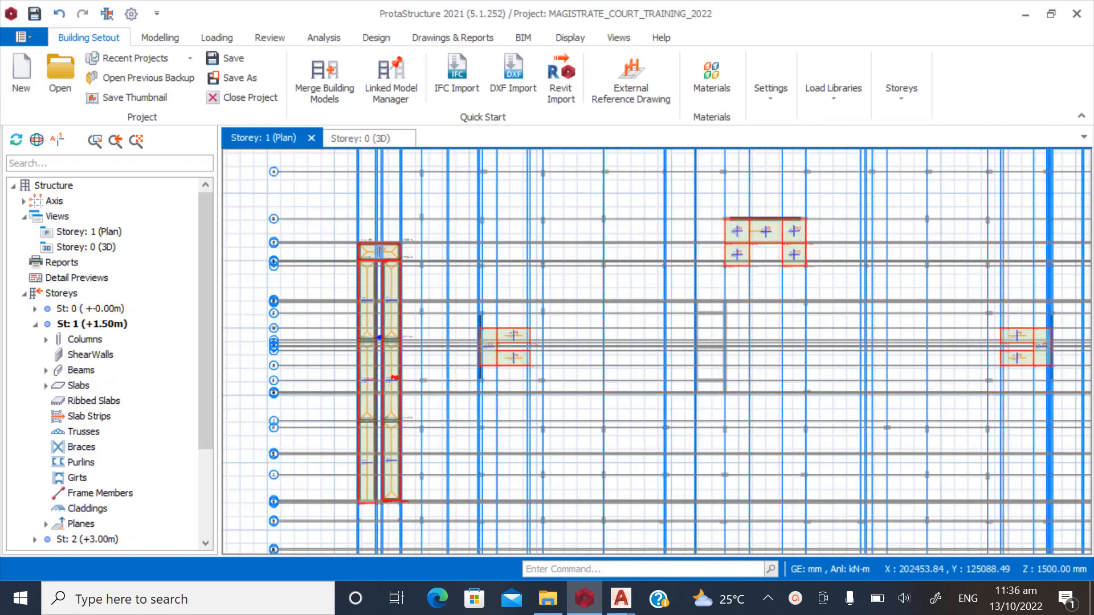
{"action": "scroll", "coordinate": [343, 354], "scroll_direction": "up", "scroll_amount": 2}
{"action": "scroll", "coordinate": [380, 369], "scroll_direction": "down", "scroll_amount": 2}
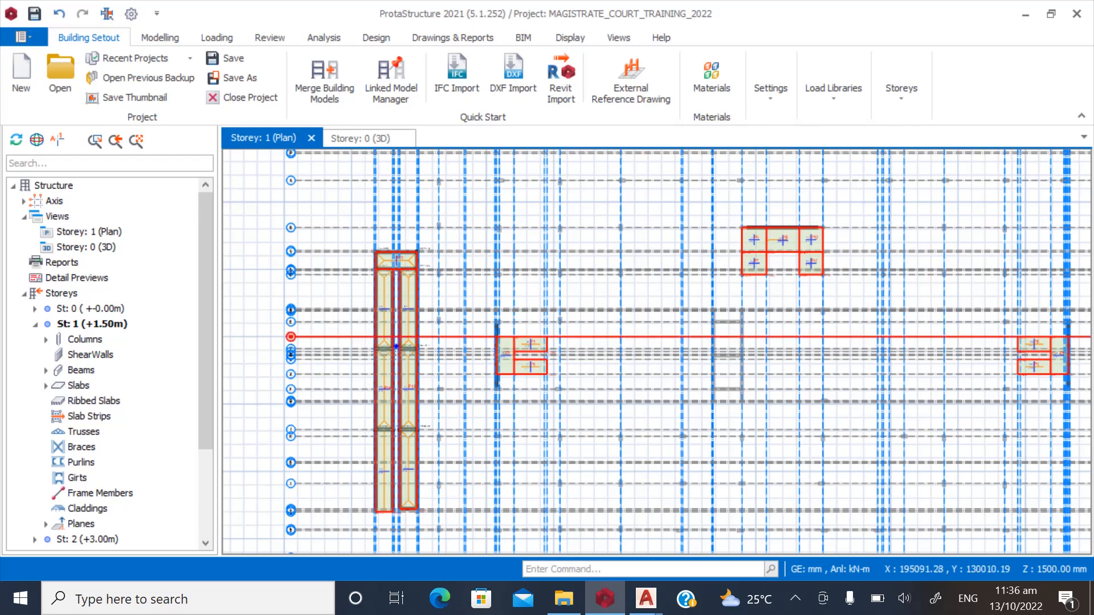
{"action": "scroll", "coordinate": [423, 408], "scroll_direction": "down", "scroll_amount": 1}
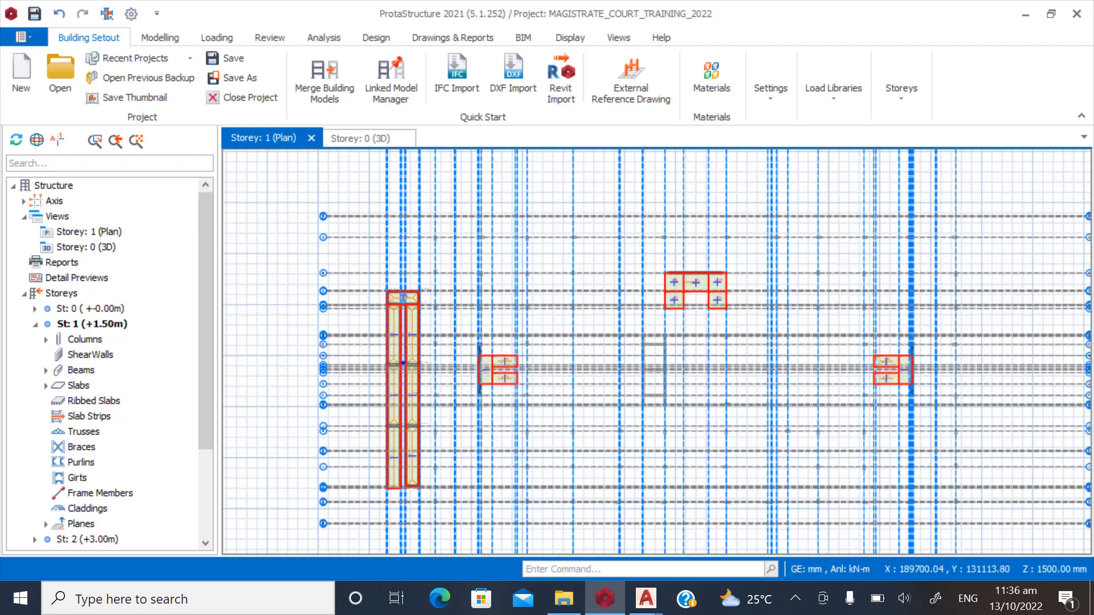
Select all storey 1 slabs from 1S1 to 1S19 and open their properties in the slab table.
{"action": "left_click", "coordinate": [46, 385]}
{"action": "left_click", "coordinate": [87, 400]}
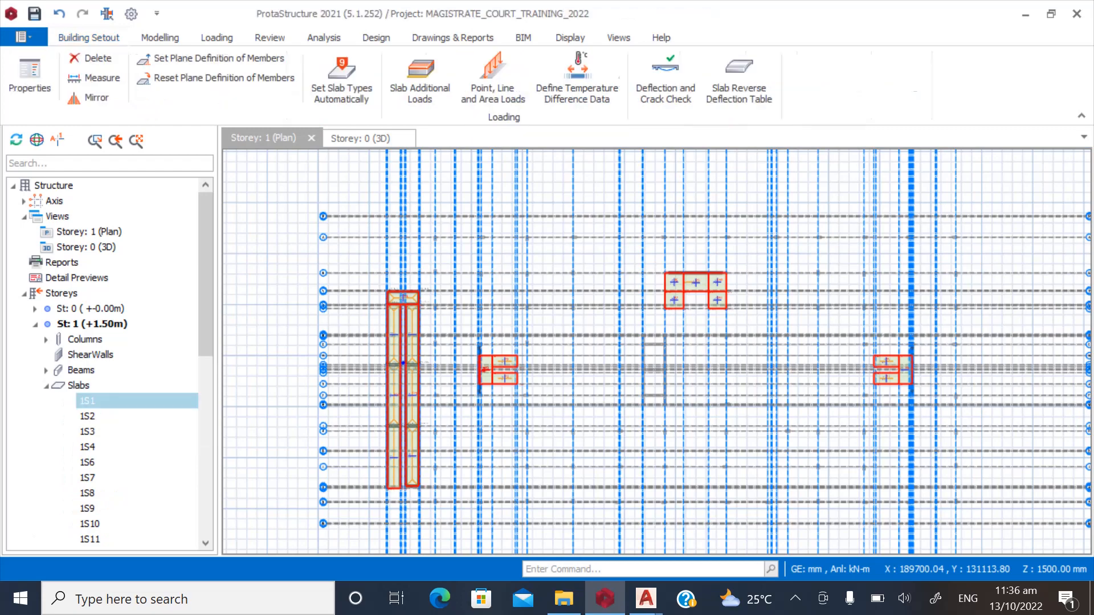
{"action": "scroll", "coordinate": [102, 365], "scroll_direction": "down", "scroll_amount": 5}
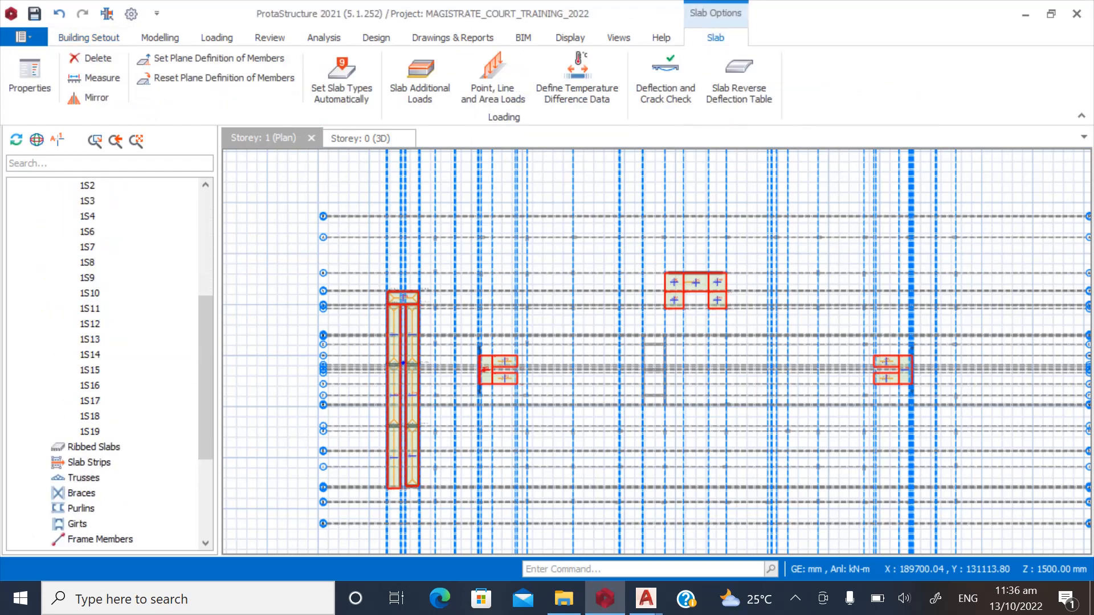
{"action": "left_click", "coordinate": [90, 431], "text": "shift"}
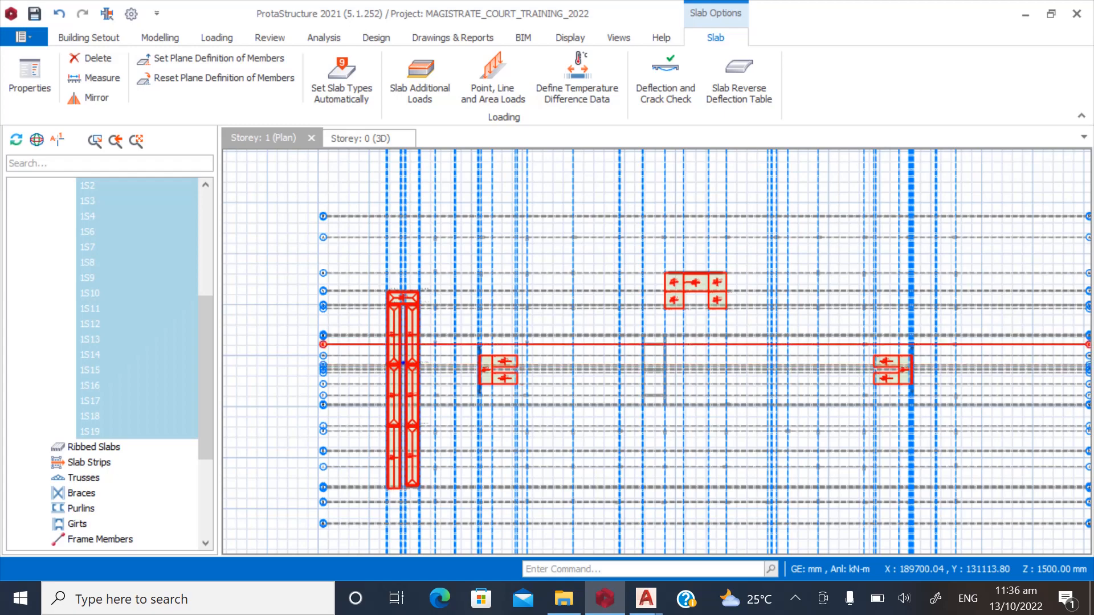
{"action": "right_click", "coordinate": [80, 252]}
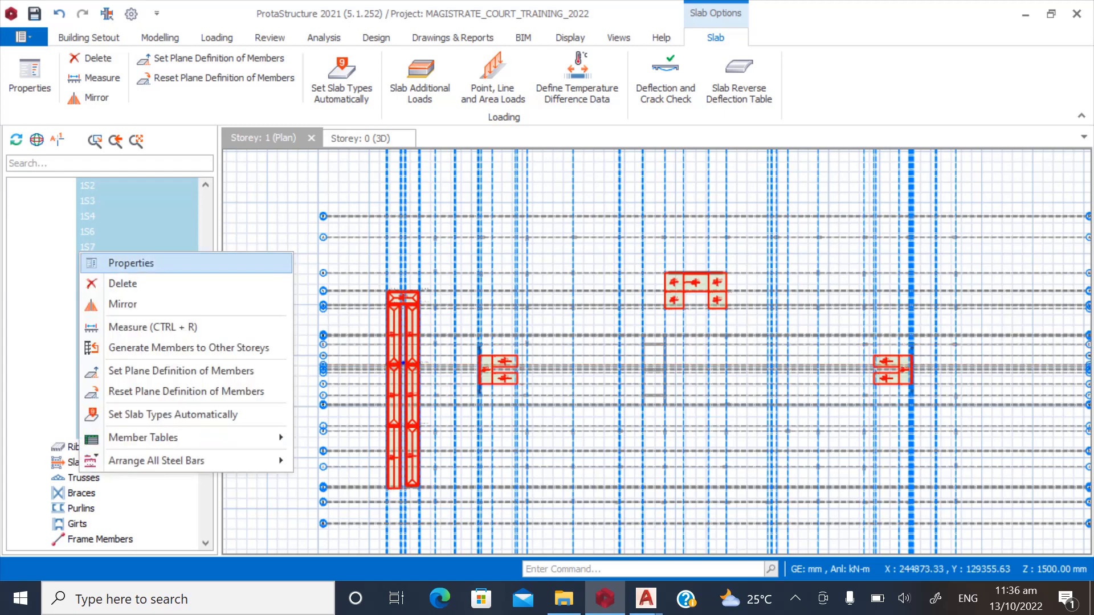
{"action": "left_click", "coordinate": [110, 261]}
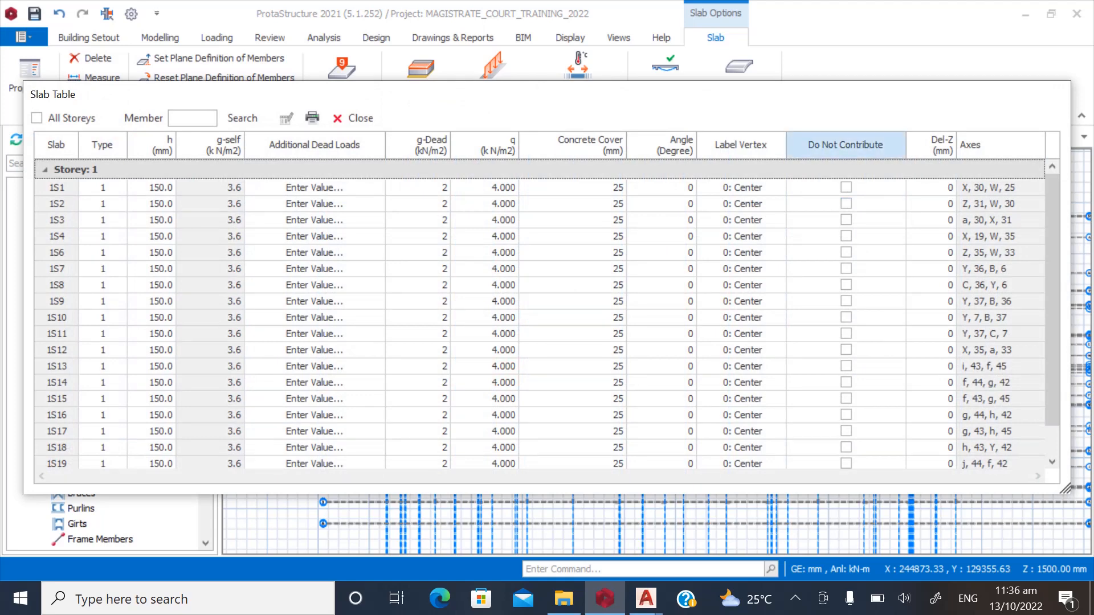
Enable Do Not Contribute for all listed storey 1 slabs at once, then close the table and clear the selection.
{"action": "left_click", "coordinate": [845, 145]}
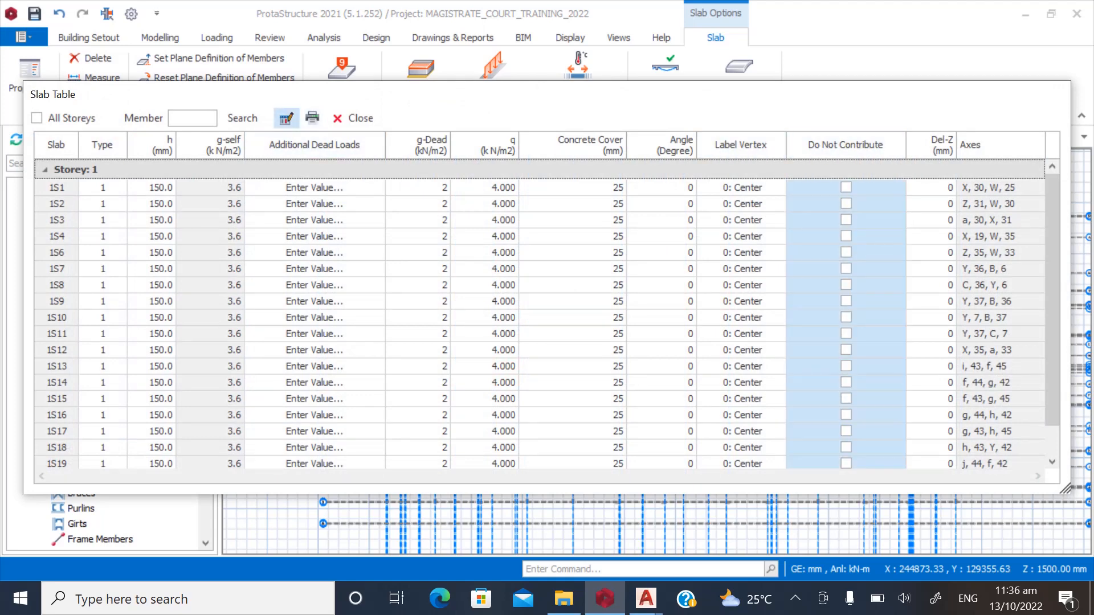
{"action": "left_click", "coordinate": [286, 118]}
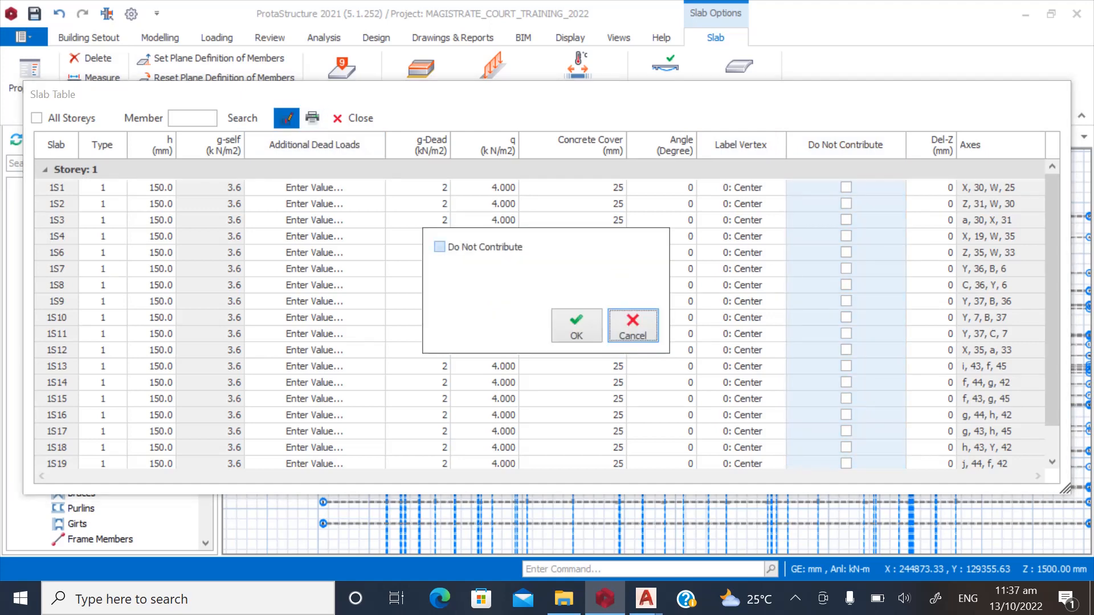
{"action": "left_click", "coordinate": [440, 246]}
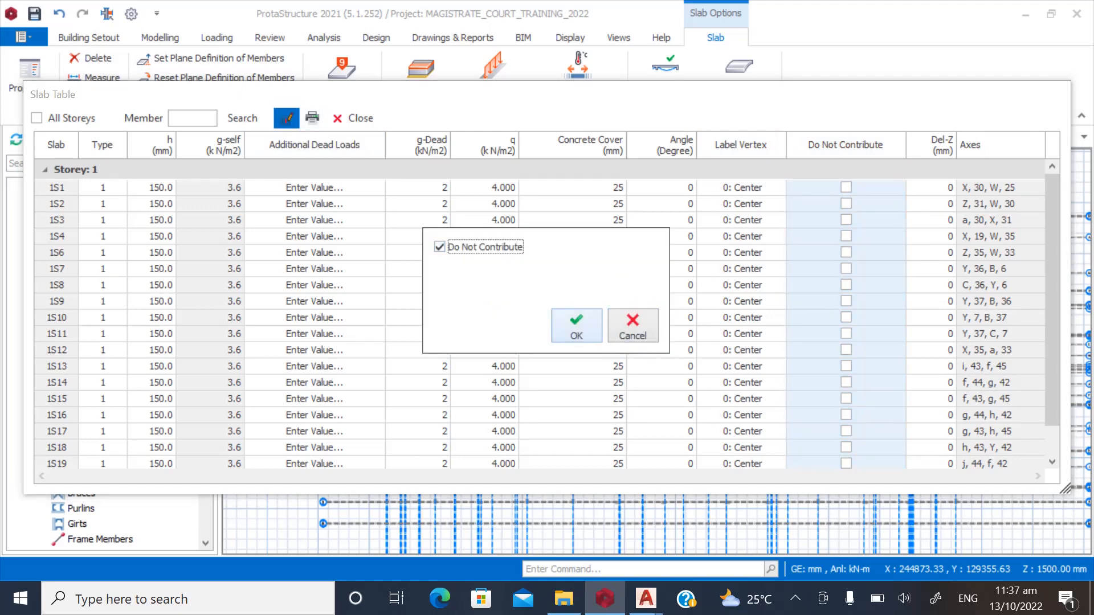
{"action": "left_click", "coordinate": [576, 325]}
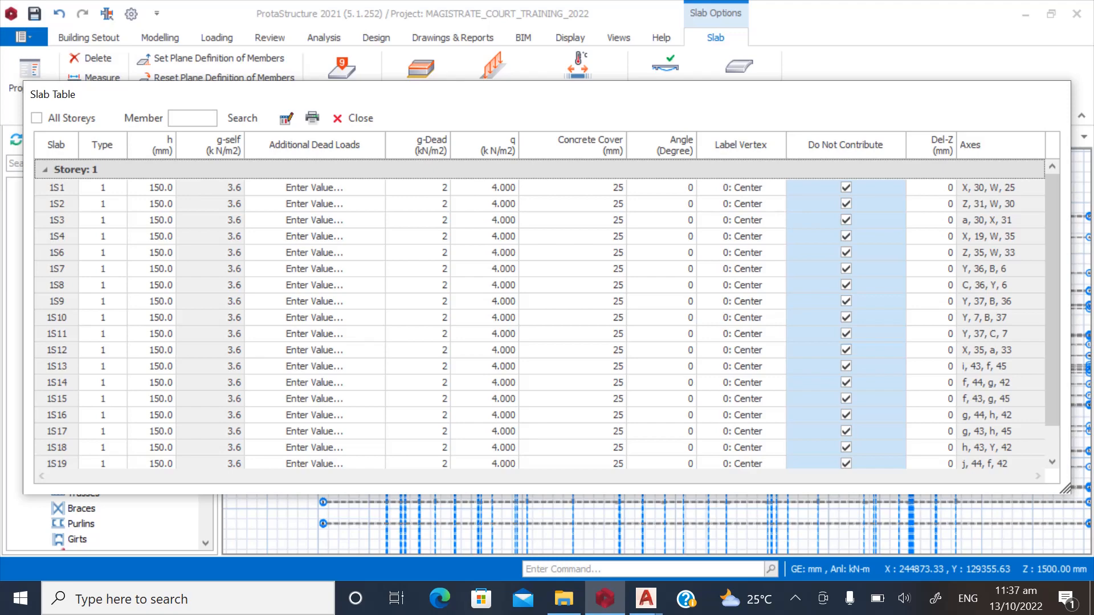
{"action": "left_click", "coordinate": [352, 117]}
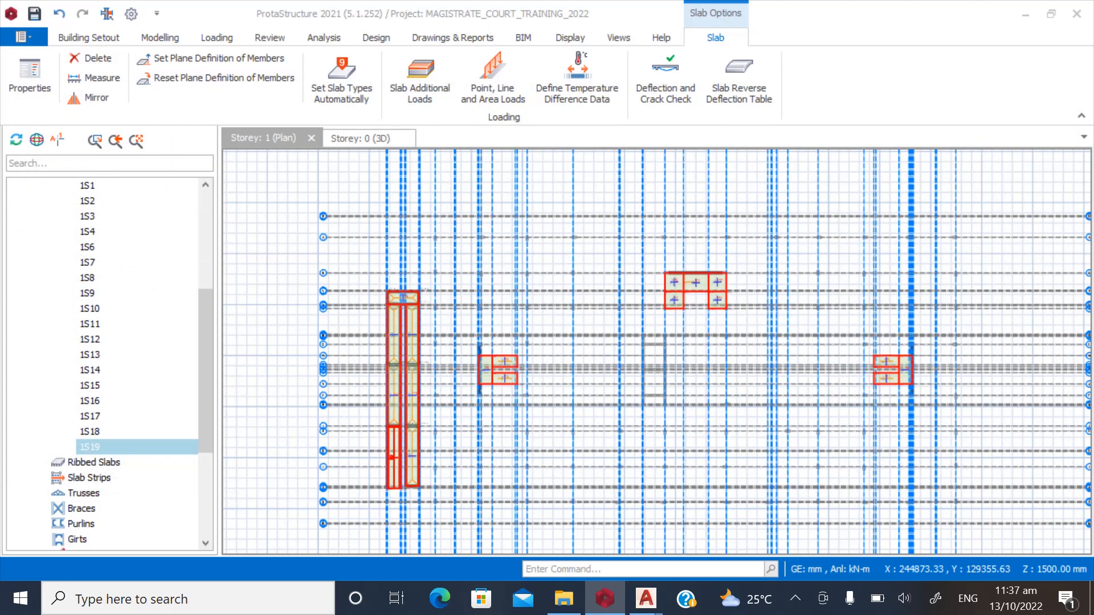
{"action": "key", "text": "Escape"}
Make storey 3 the active plan and open the properties table for all its slabs, 3S1 to 3S23.
{"action": "scroll", "coordinate": [110, 362], "scroll_direction": "down", "scroll_amount": 4}
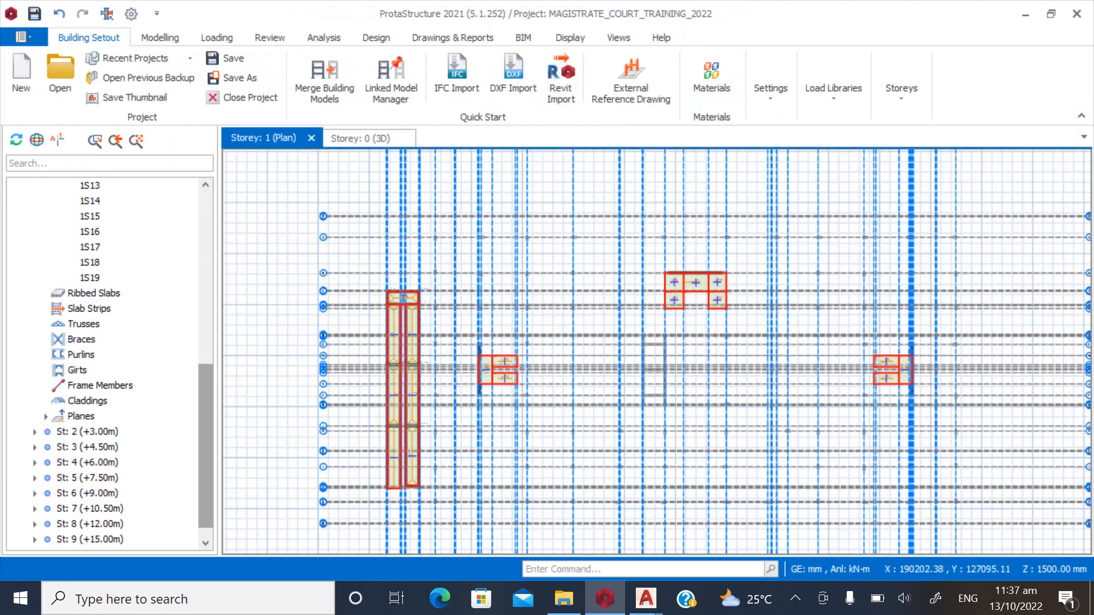
{"action": "left_click", "coordinate": [87, 431]}
{"action": "double_click", "coordinate": [87, 431]}
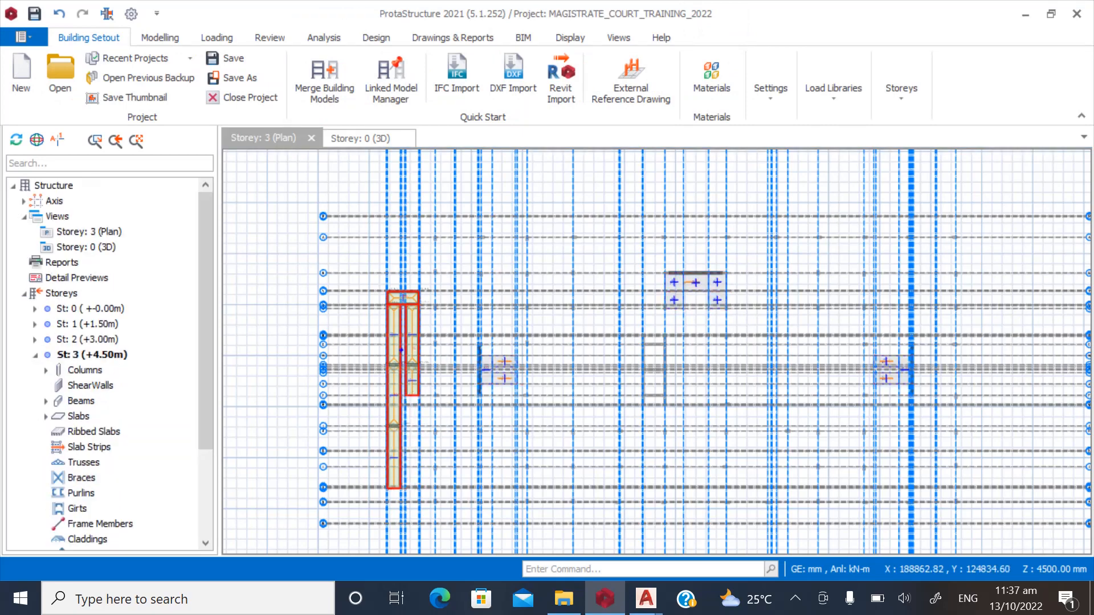
{"action": "left_click", "coordinate": [46, 415]}
{"action": "left_click", "coordinate": [86, 431]}
{"action": "scroll", "coordinate": [109, 363], "scroll_direction": "down", "scroll_amount": 7}
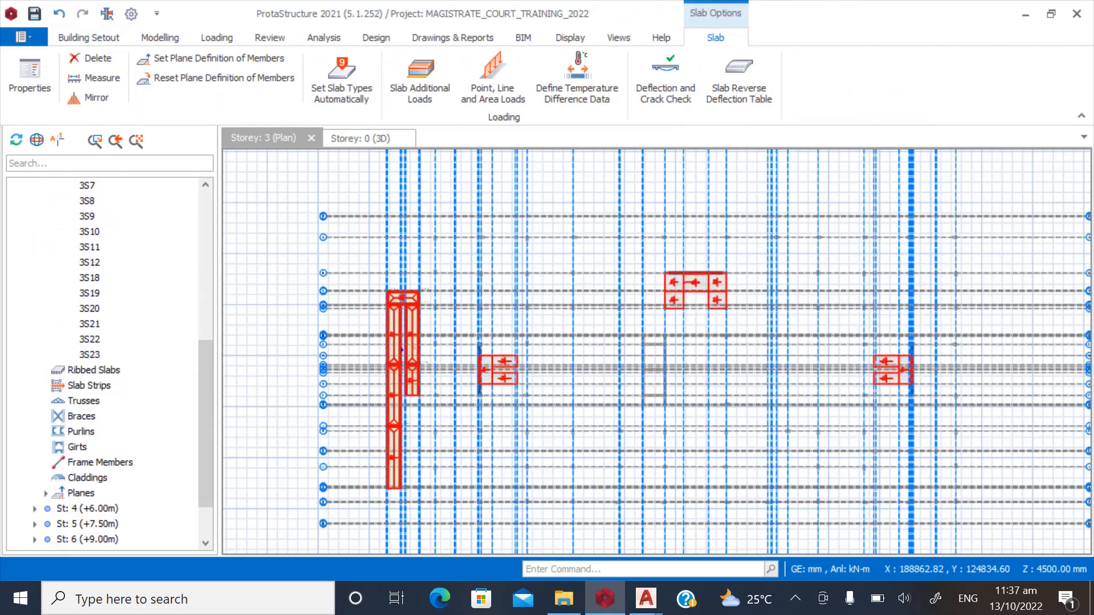
{"action": "right_click", "coordinate": [85, 262]}
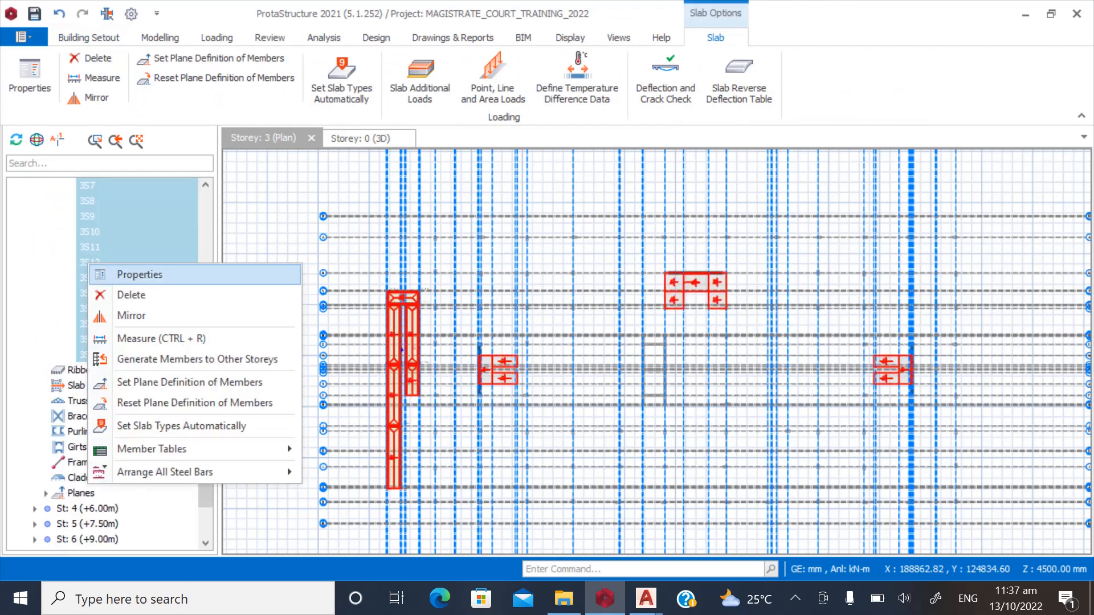
{"action": "left_click", "coordinate": [120, 274]}
Enable Do Not Contribute for the whole column of storey 3 slabs and close the slab table.
{"action": "left_click", "coordinate": [858, 144]}
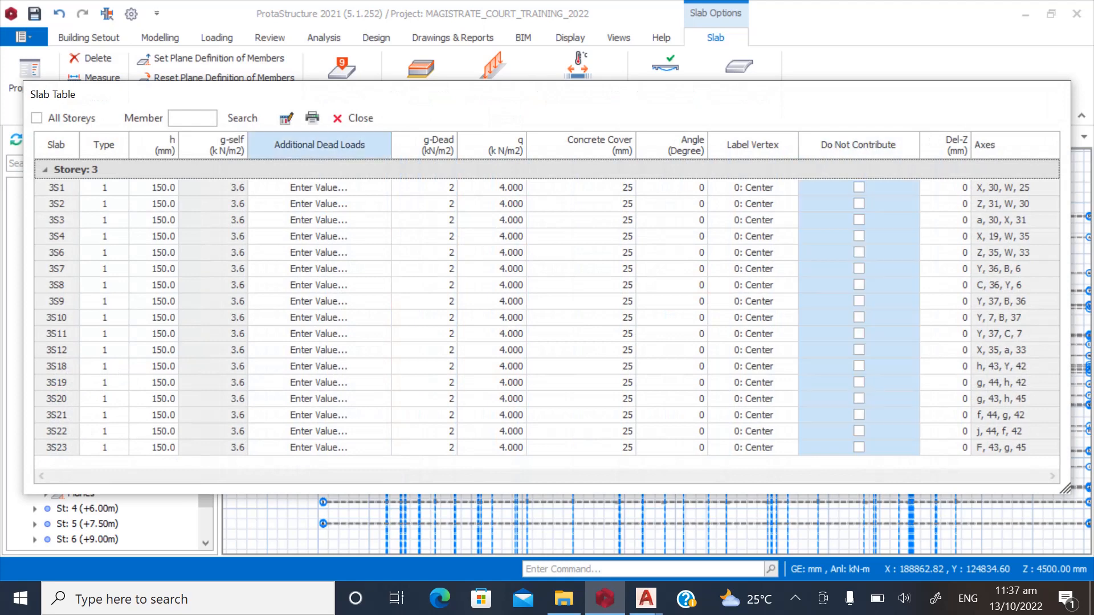
{"action": "left_click", "coordinate": [286, 118]}
{"action": "left_click", "coordinate": [440, 246]}
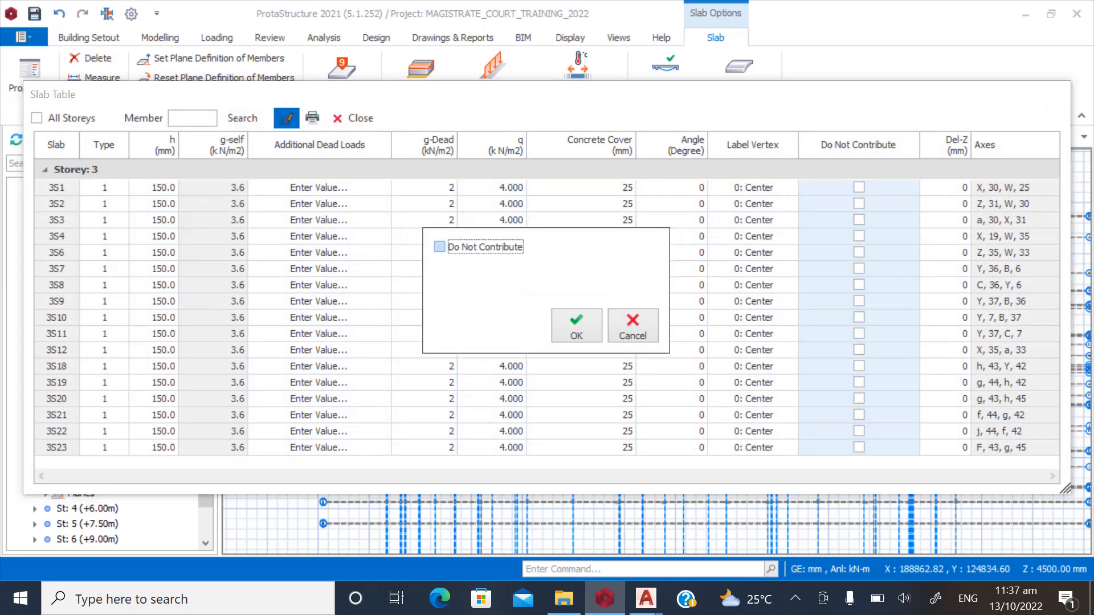
{"action": "left_click", "coordinate": [575, 325]}
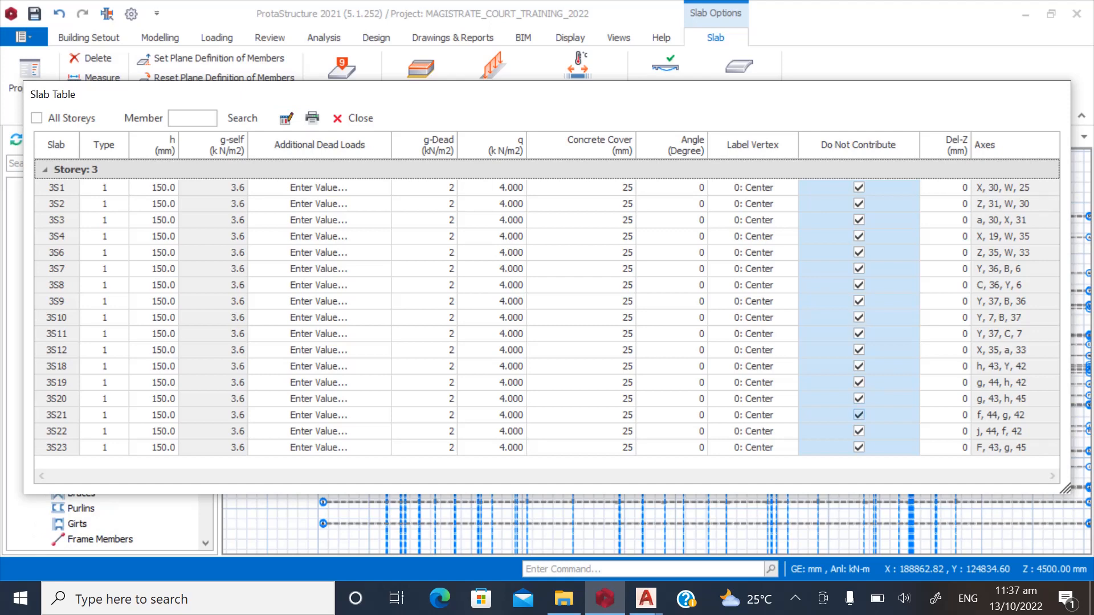
{"action": "left_click", "coordinate": [353, 118]}
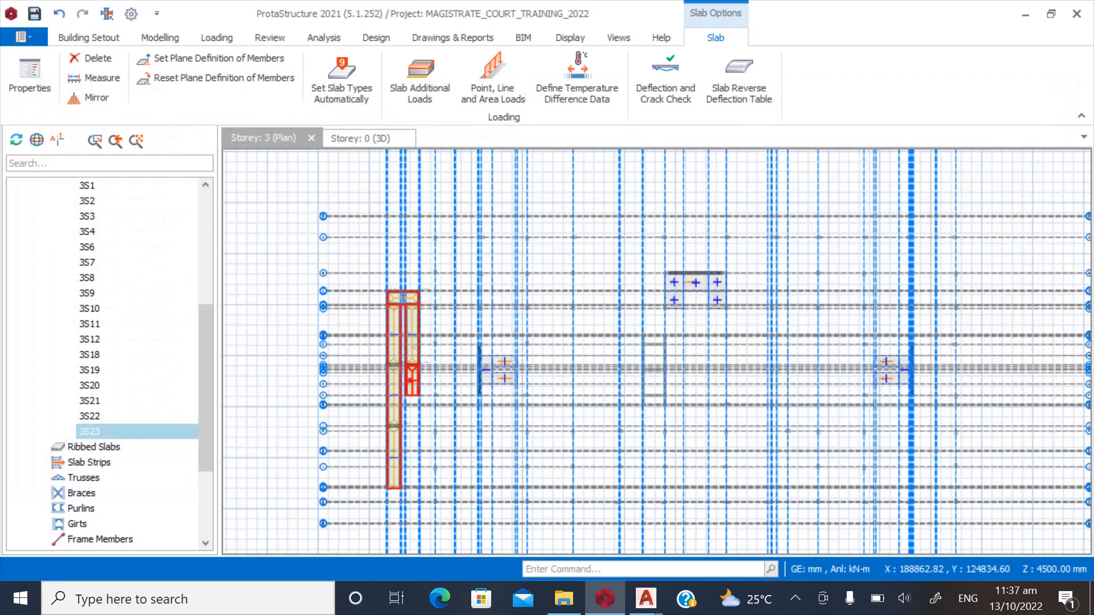
Make storey 5 the active plan and open the properties table for all its slabs, 5S1 to 5S23.
{"action": "scroll", "coordinate": [108, 365], "scroll_direction": "down", "scroll_amount": 3}
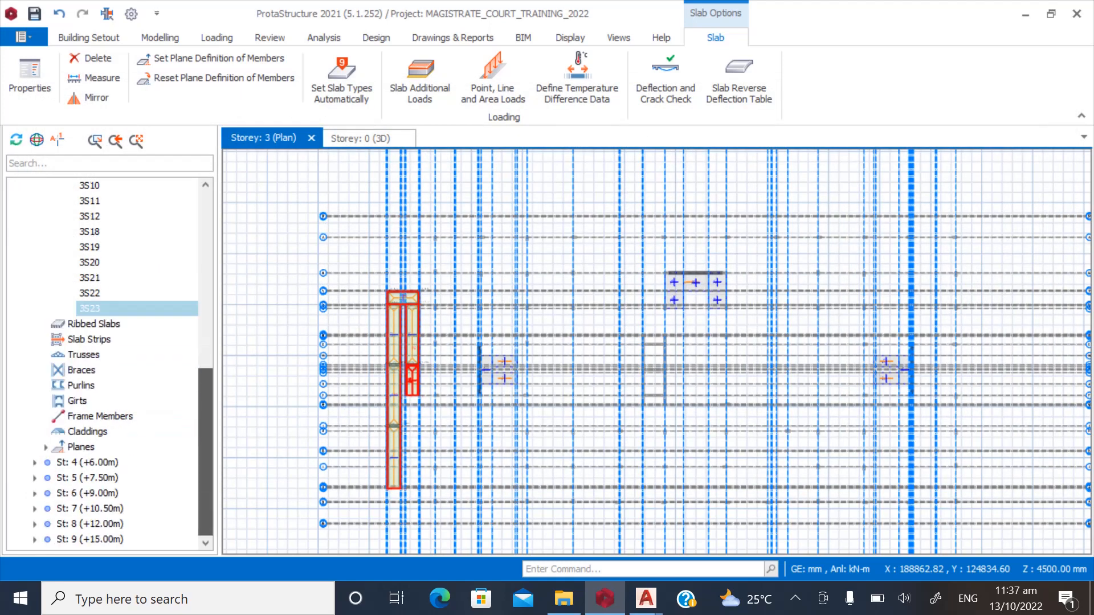
{"action": "double_click", "coordinate": [87, 462]}
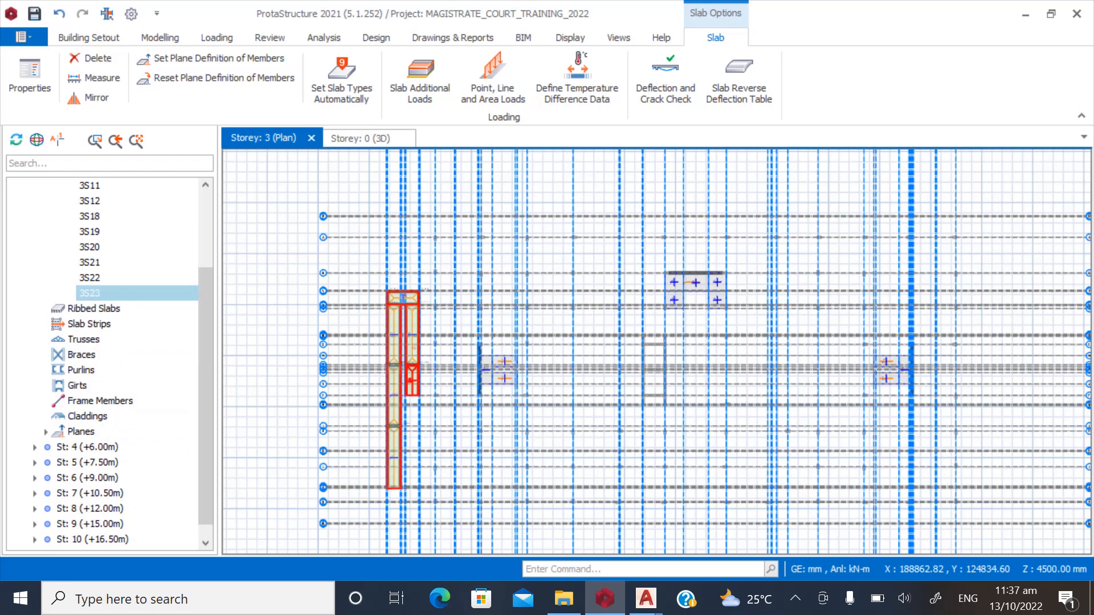
{"action": "left_click", "coordinate": [46, 339]}
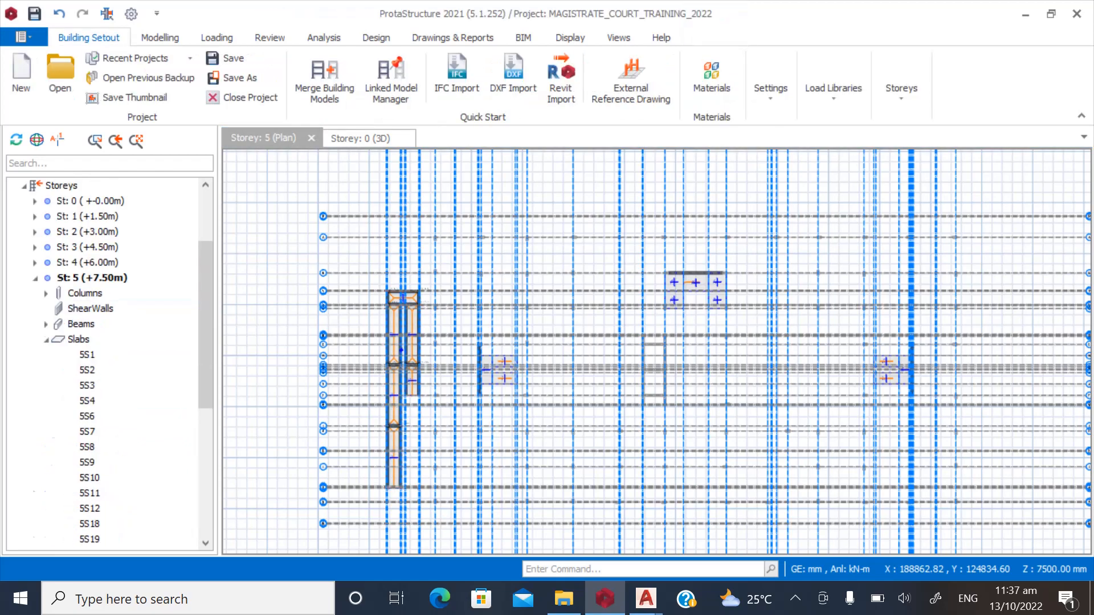
{"action": "left_click", "coordinate": [87, 354]}
{"action": "scroll", "coordinate": [102, 363], "scroll_direction": "down", "scroll_amount": 5}
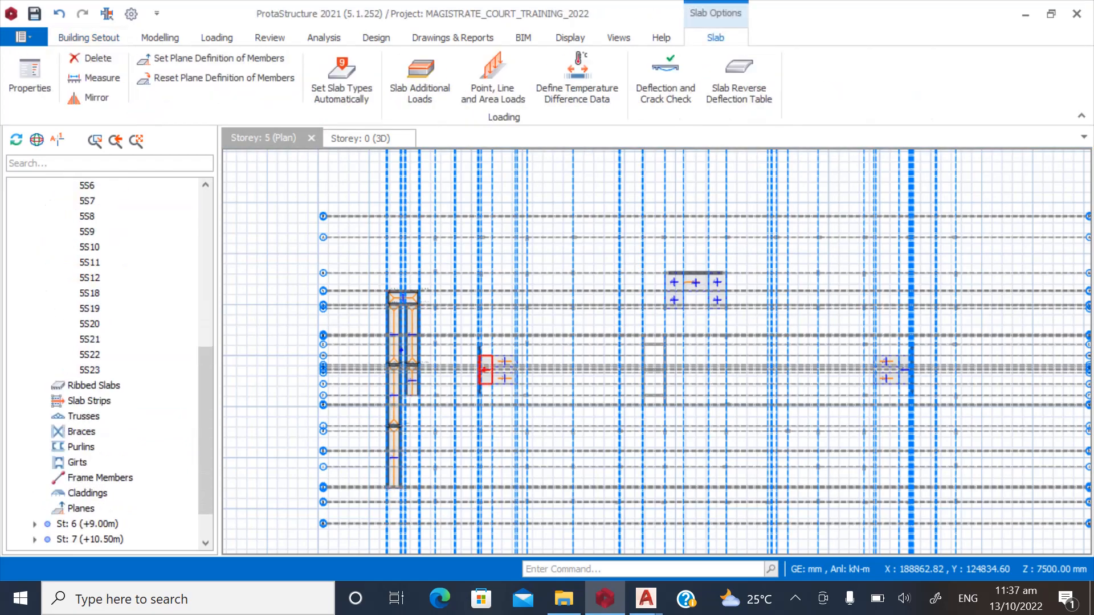
{"action": "left_click", "coordinate": [89, 370], "text": "shift"}
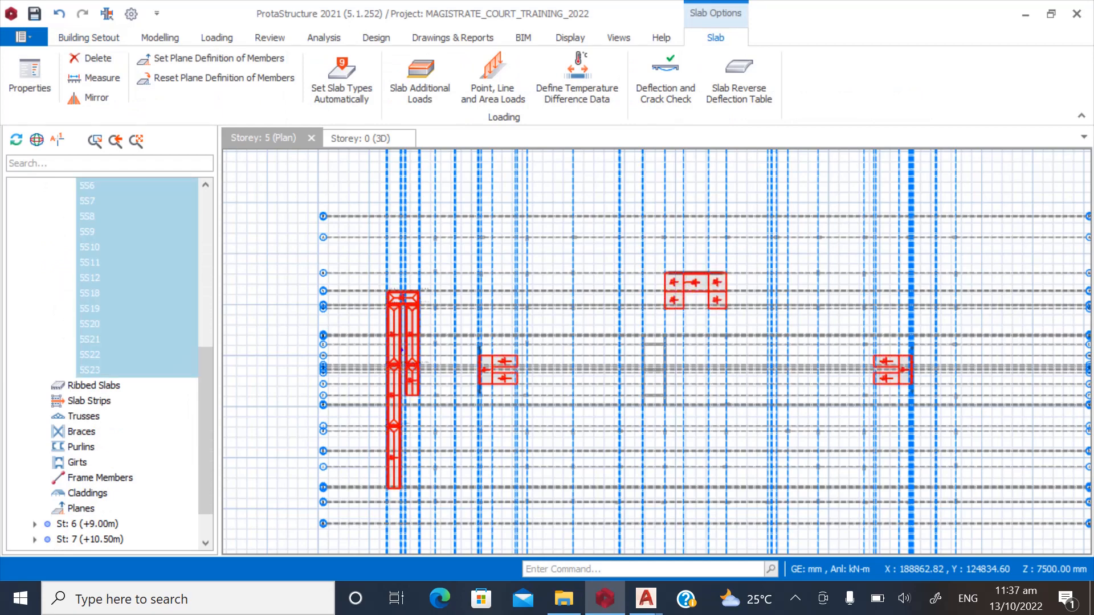
{"action": "right_click", "coordinate": [89, 249]}
{"action": "left_click", "coordinate": [125, 260]}
Enable Do Not Contribute for the whole column of storey 5 slabs and close the slab table.
{"action": "left_click", "coordinate": [858, 145]}
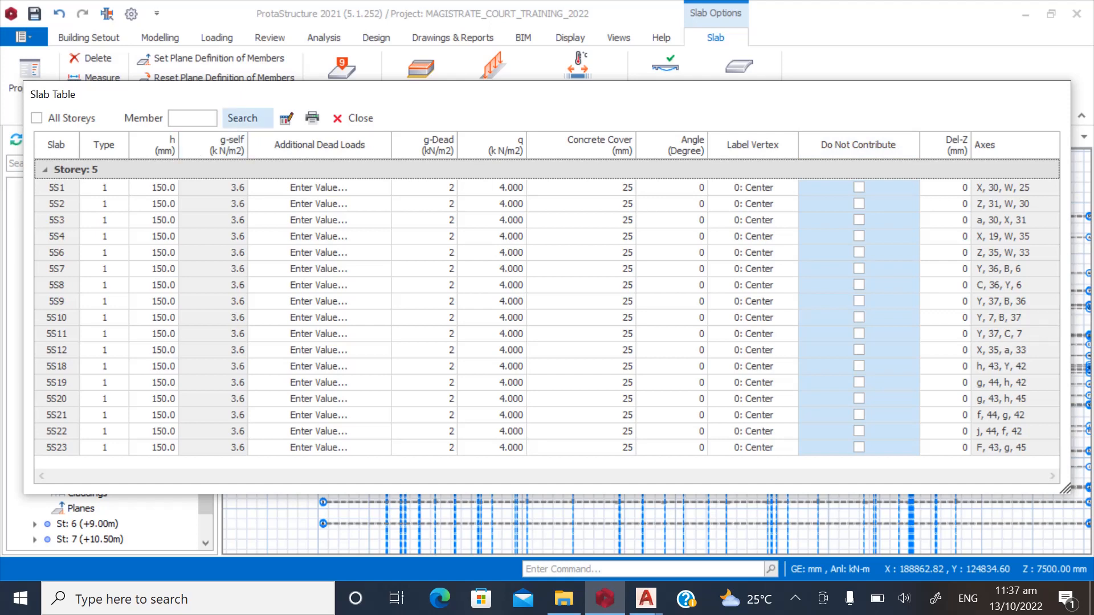
{"action": "left_click", "coordinate": [286, 118]}
{"action": "left_click", "coordinate": [439, 247]}
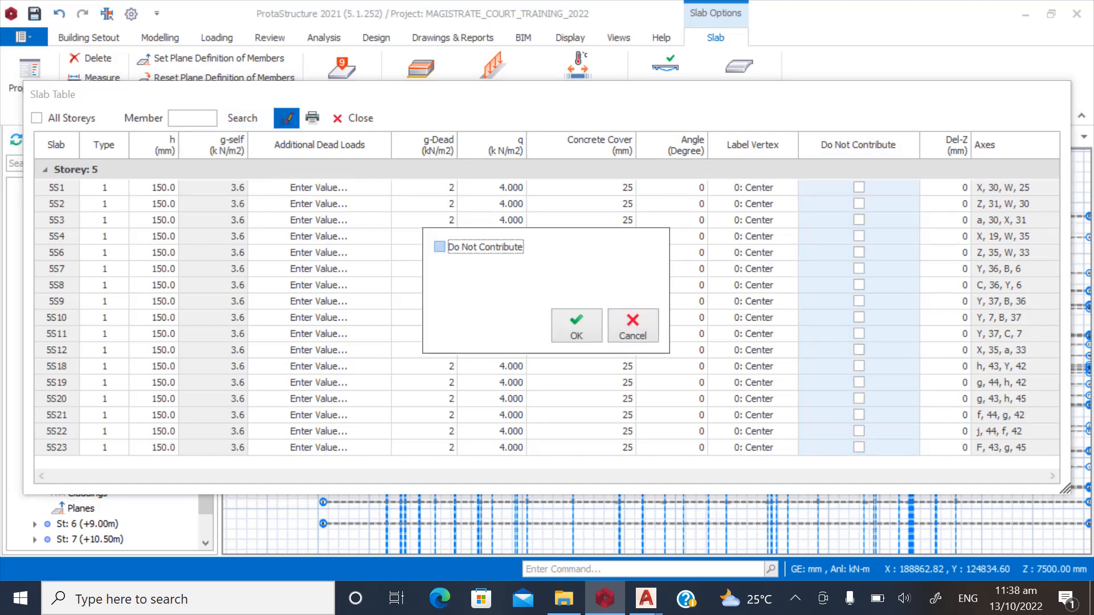
{"action": "left_click", "coordinate": [576, 325]}
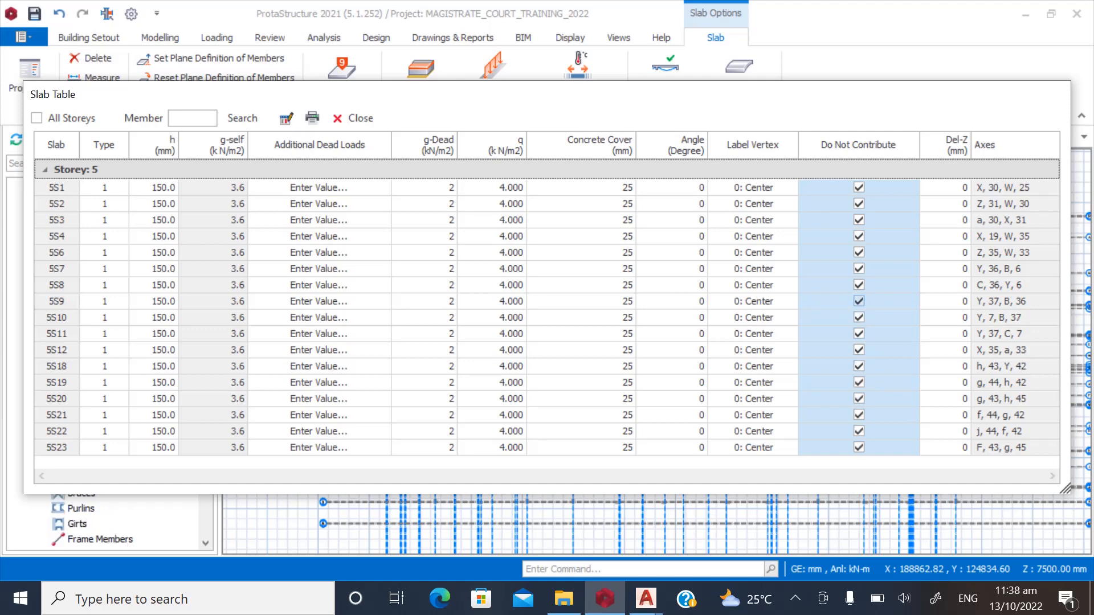
{"action": "left_click", "coordinate": [353, 118]}
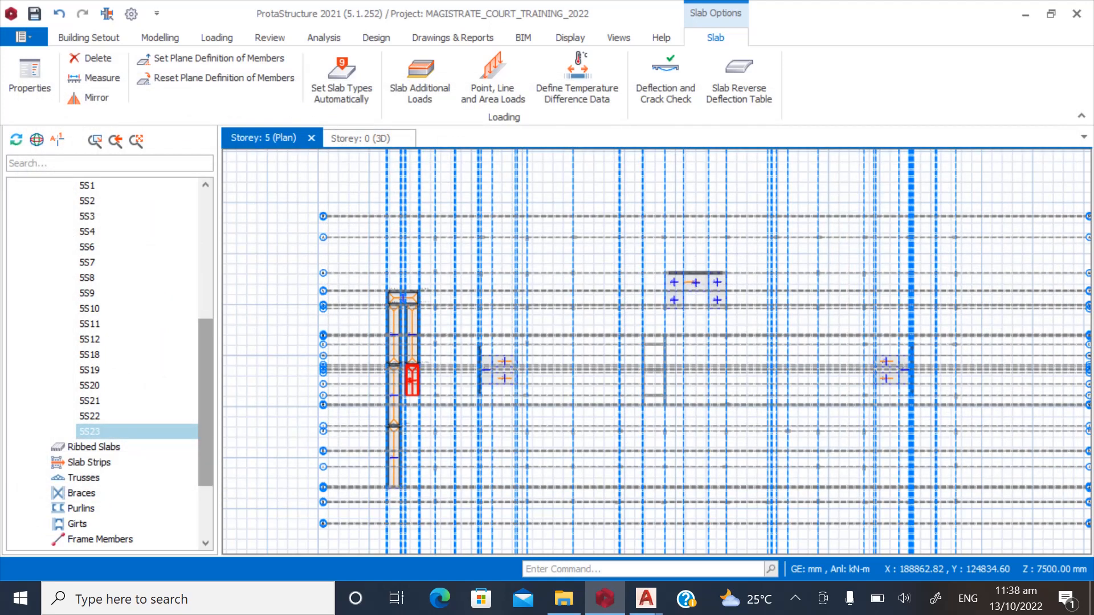
Make storey 7 the active plan and open the properties table for all its slabs, 7S1 to 7S23.
{"action": "scroll", "coordinate": [108, 365], "scroll_direction": "down", "scroll_amount": 3}
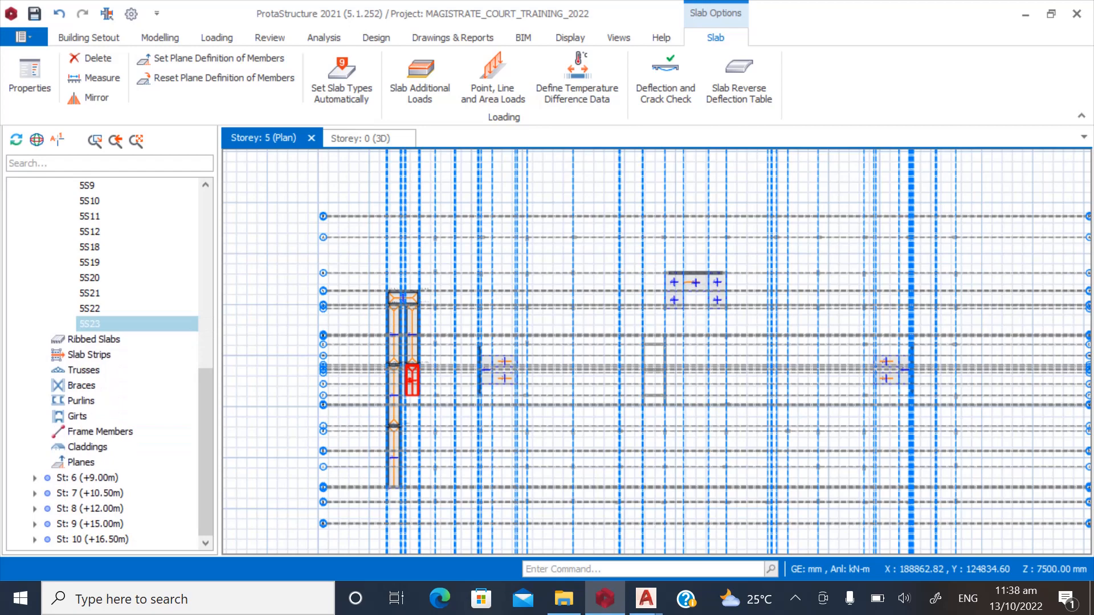
{"action": "double_click", "coordinate": [89, 493]}
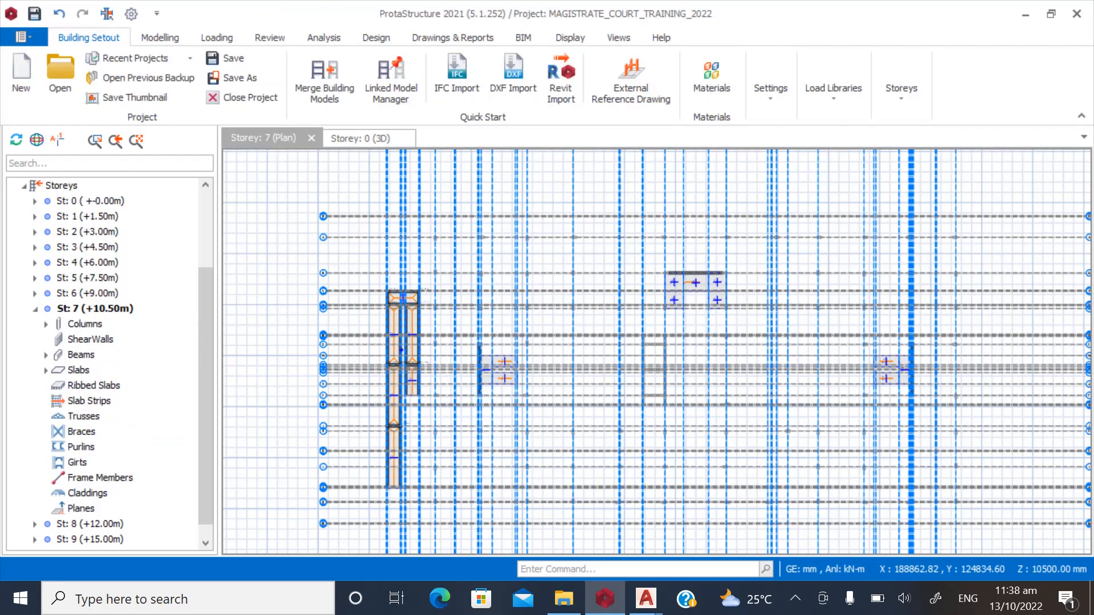
{"action": "left_click", "coordinate": [46, 370]}
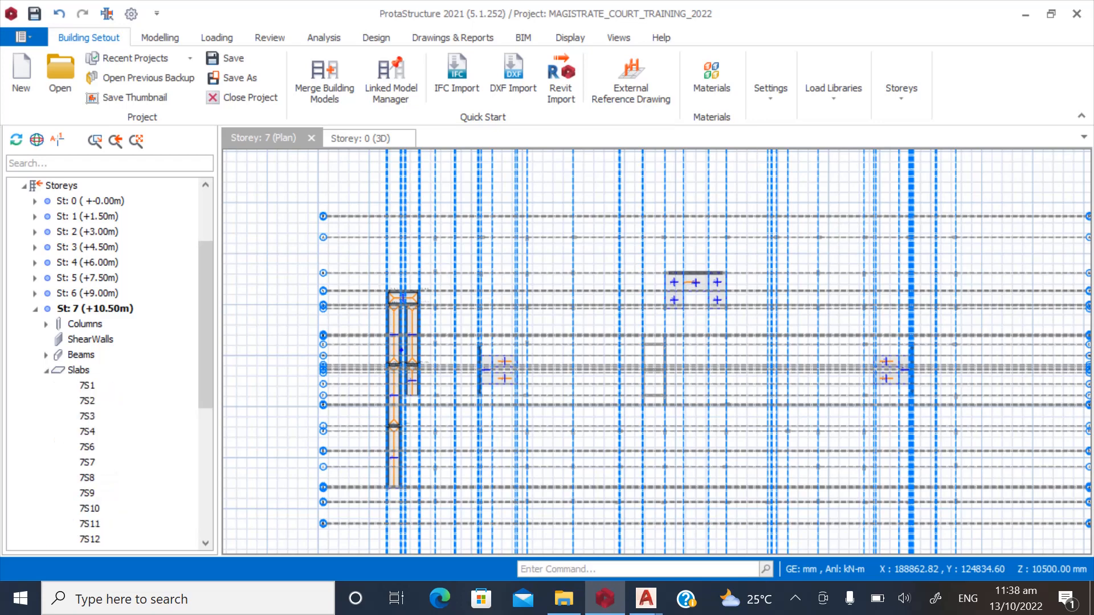
{"action": "left_click", "coordinate": [86, 385]}
{"action": "scroll", "coordinate": [109, 365], "scroll_direction": "down", "scroll_amount": 6}
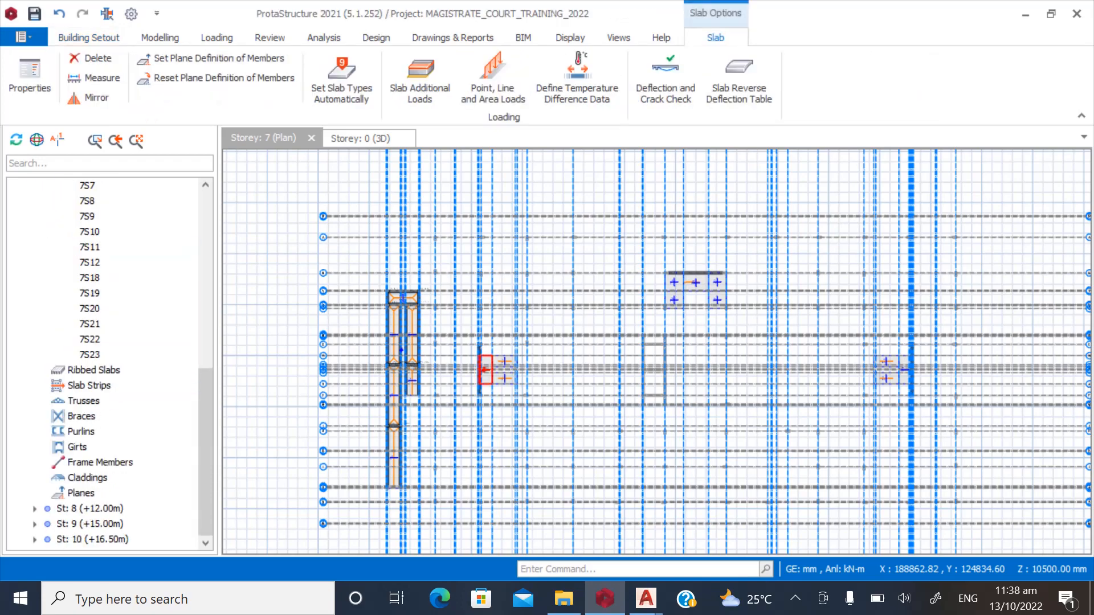
{"action": "left_click", "coordinate": [90, 355], "text": "shift"}
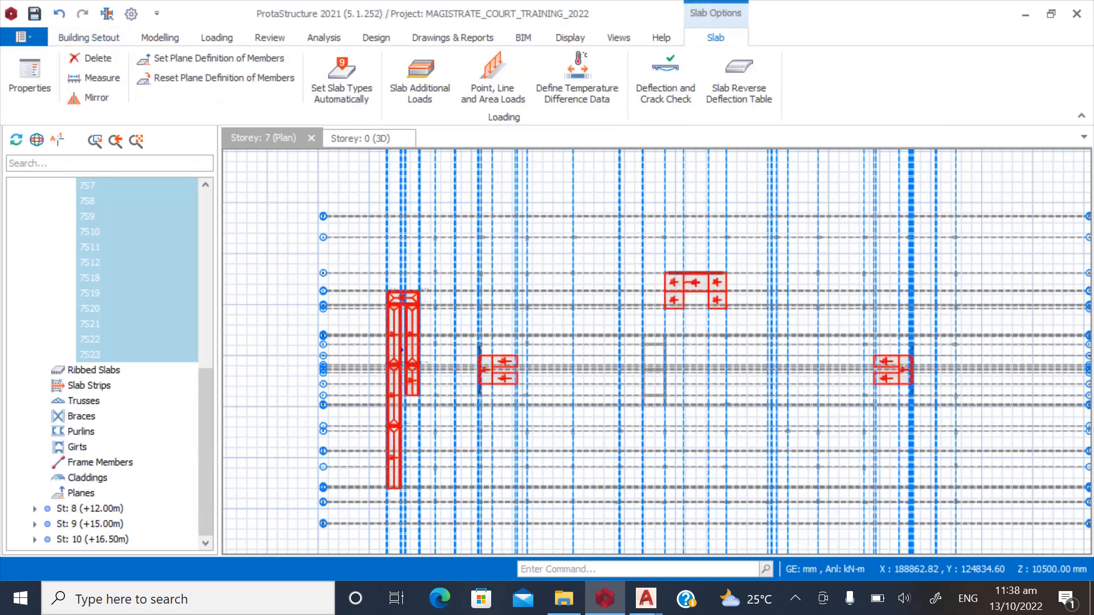
{"action": "right_click", "coordinate": [91, 265]}
{"action": "left_click", "coordinate": [111, 277]}
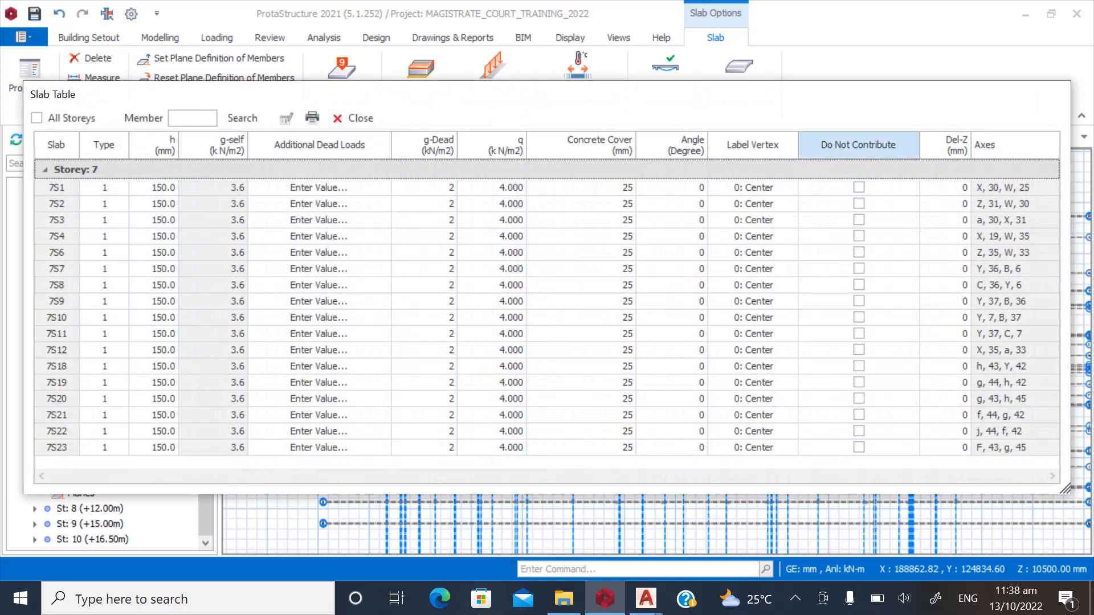
Enable Do Not Contribute for the whole column of storey 7 slabs, close the slab table and clear the selection.
{"action": "left_click", "coordinate": [859, 145]}
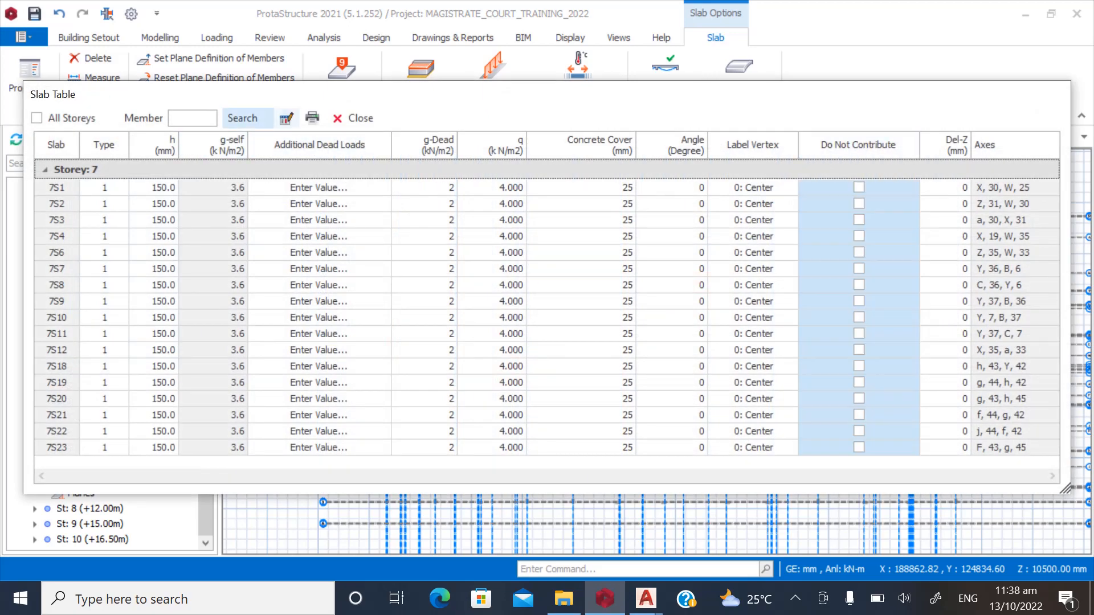
{"action": "left_click", "coordinate": [286, 118]}
{"action": "left_click", "coordinate": [439, 247]}
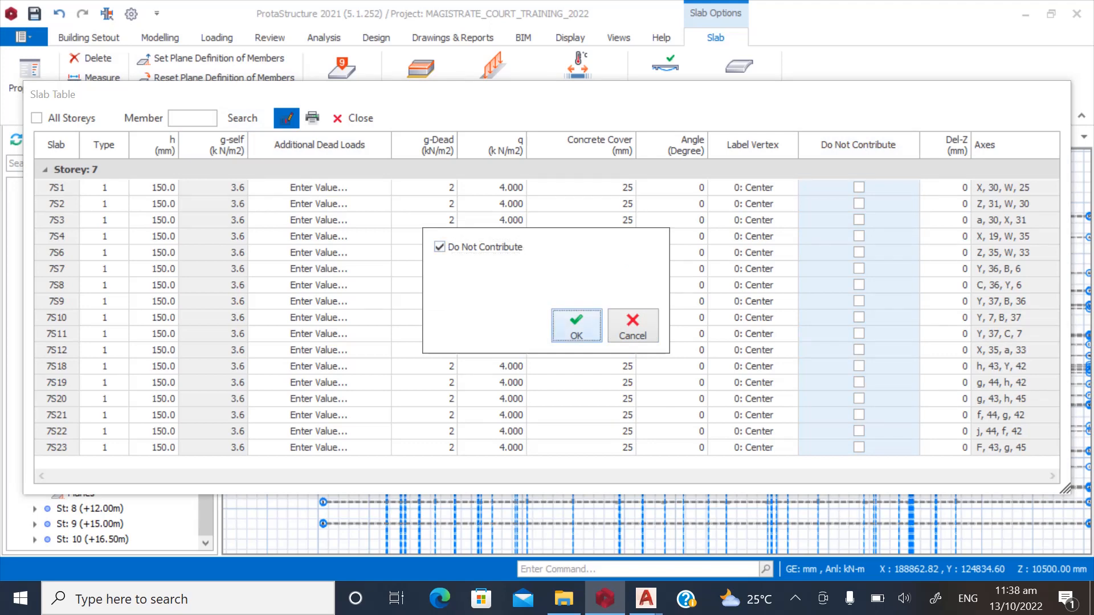
{"action": "left_click", "coordinate": [576, 325]}
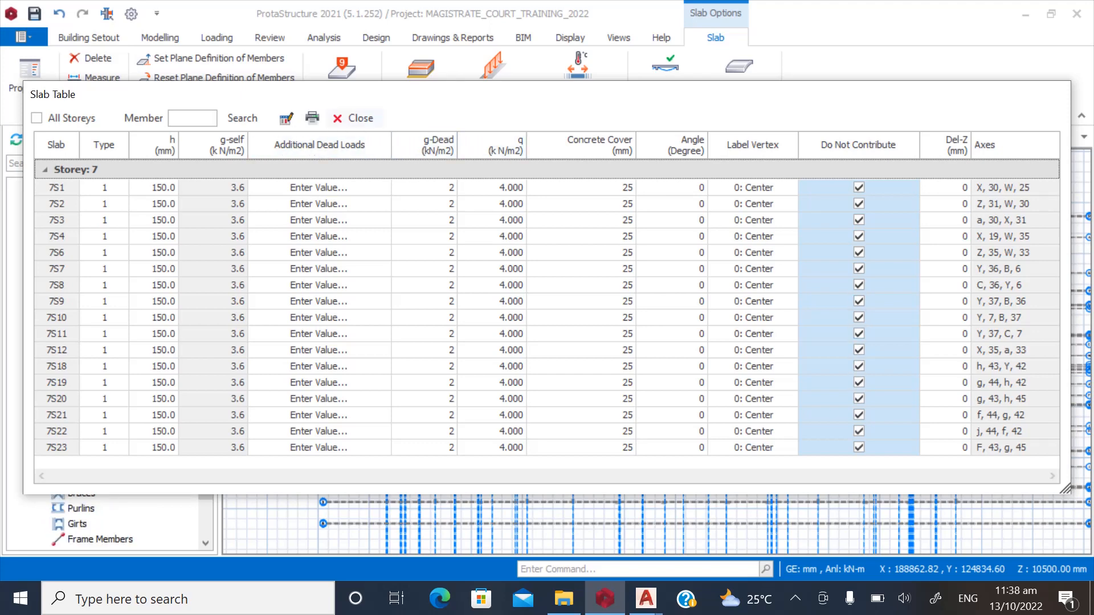
{"action": "left_click", "coordinate": [354, 118]}
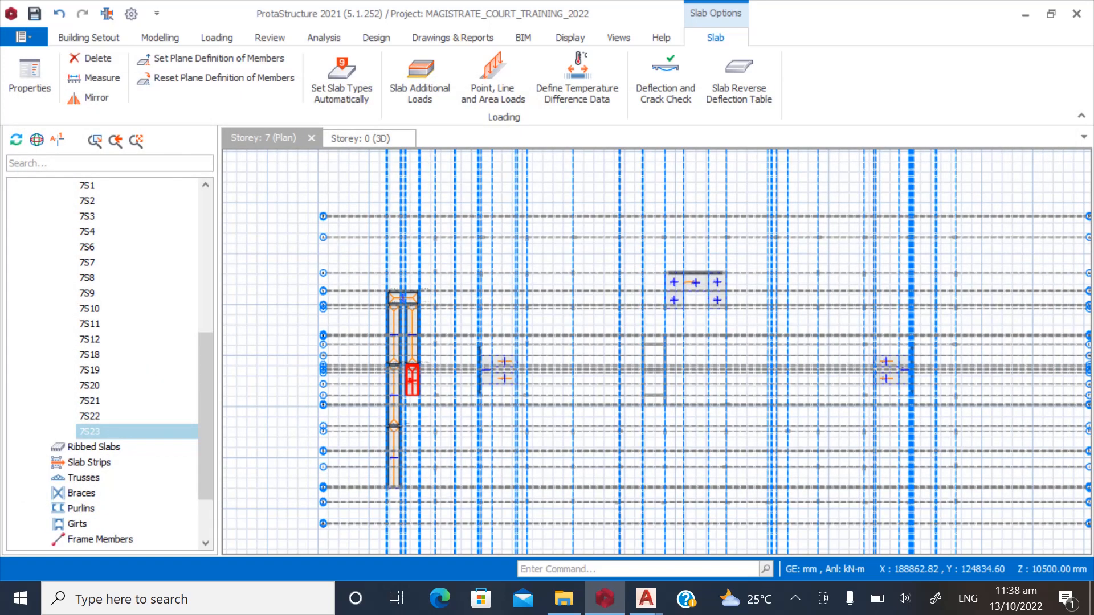
{"action": "key", "text": "Escape"}
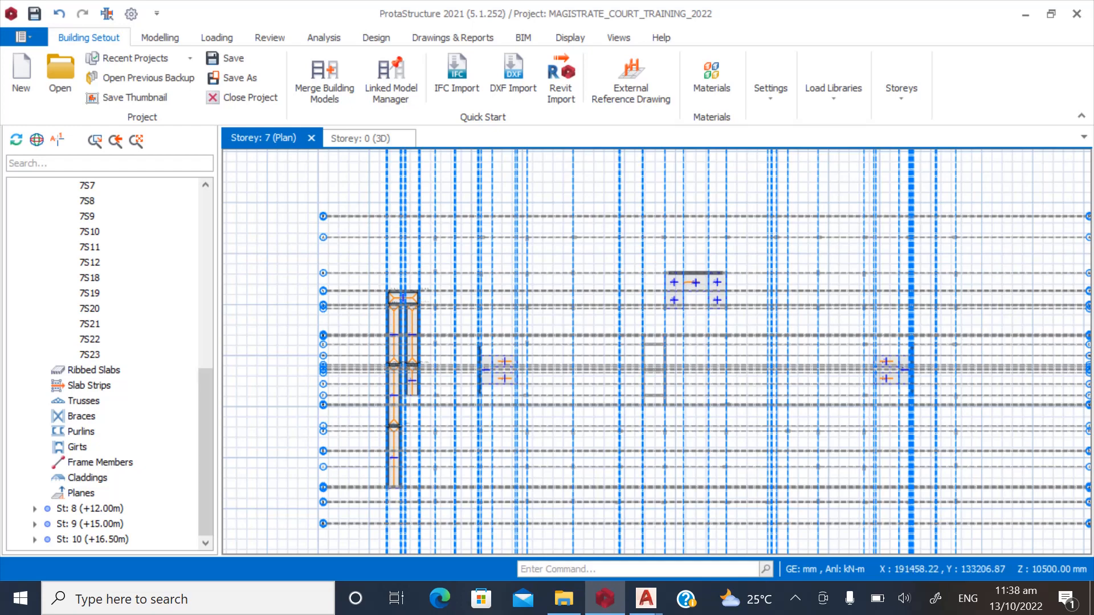
Switch to the Storey 0 3D view and inspect the building frame from its ramp side.
{"action": "left_click_drag", "start_coordinate": [205, 451], "coordinate": [205, 276]}
{"action": "left_click", "coordinate": [85, 246]}
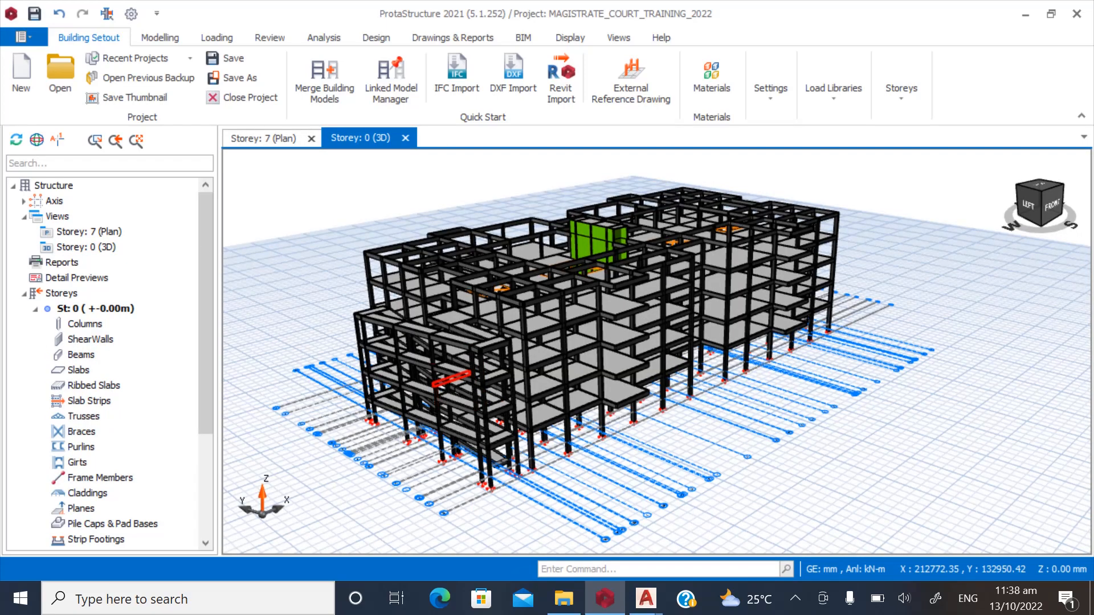
{"action": "middle_click_drag", "start_coordinate": [452, 378], "coordinate": [538, 373]}
{"action": "middle_click_drag", "start_coordinate": [657, 351], "coordinate": [604, 356]}
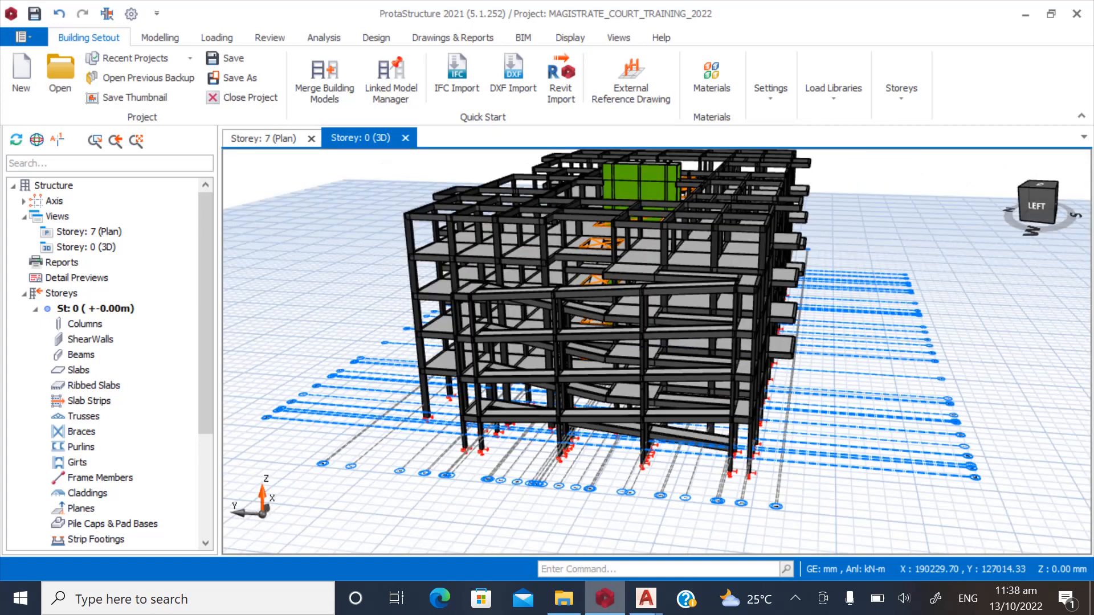
Switch to the OGBA AS BUILT ARCHITECTURAL drawing in AutoCAD and examine the ground floor plan's parking spaces, ramp and stairs.
{"action": "left_click", "coordinate": [642, 604]}
{"action": "left_click", "coordinate": [737, 545]}
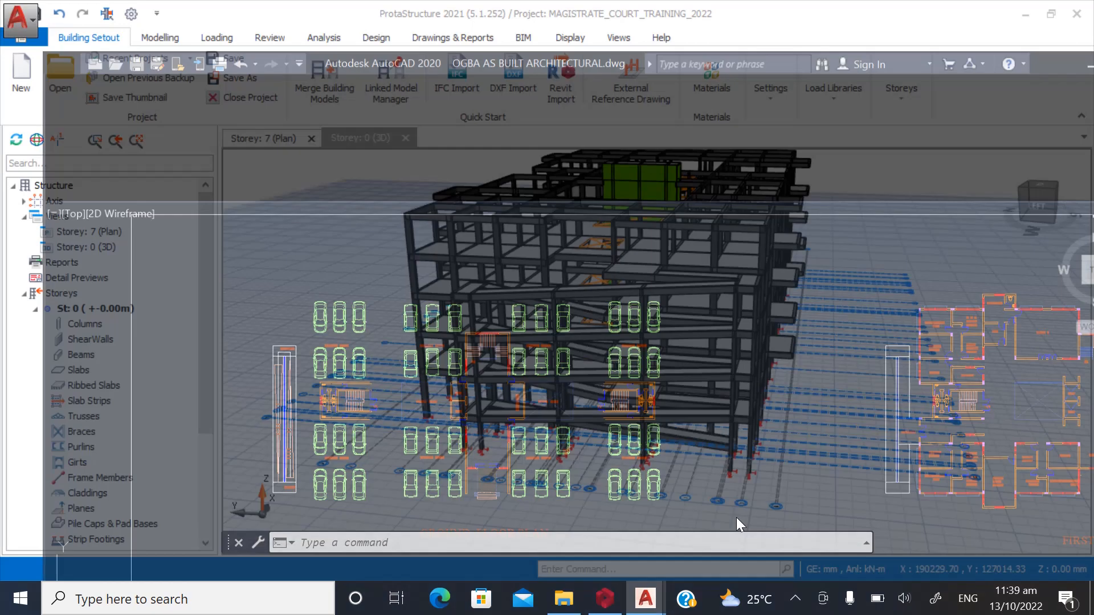
{"action": "scroll", "coordinate": [463, 488], "scroll_direction": "up", "scroll_amount": 1}
{"action": "scroll", "coordinate": [415, 496], "scroll_direction": "down", "scroll_amount": 3}
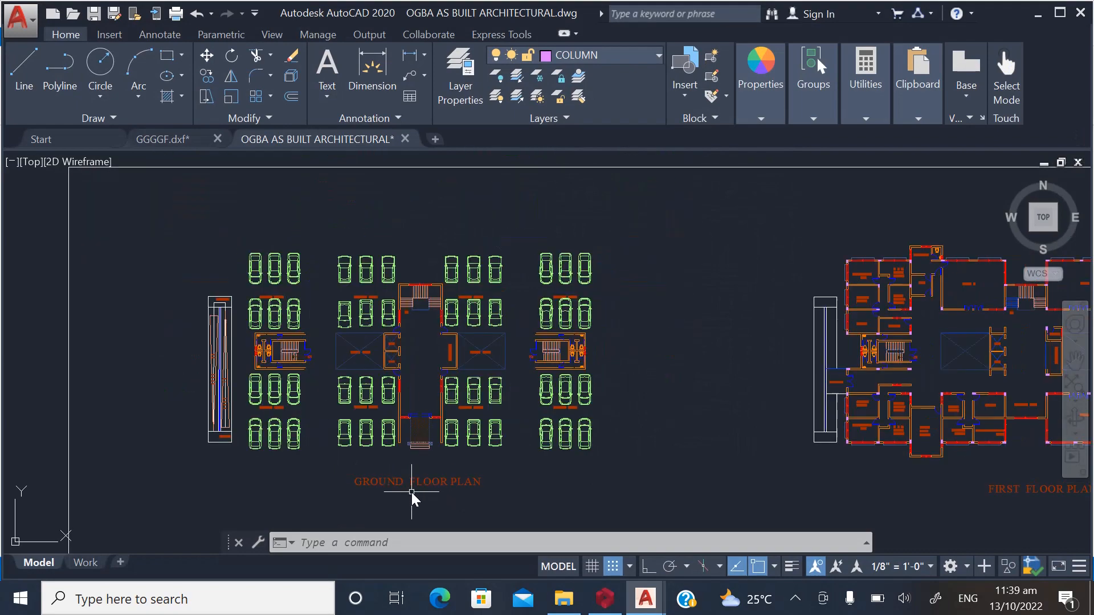
{"action": "scroll", "coordinate": [336, 366], "scroll_direction": "up", "scroll_amount": 4}
{"action": "scroll", "coordinate": [293, 390], "scroll_direction": "up", "scroll_amount": 4}
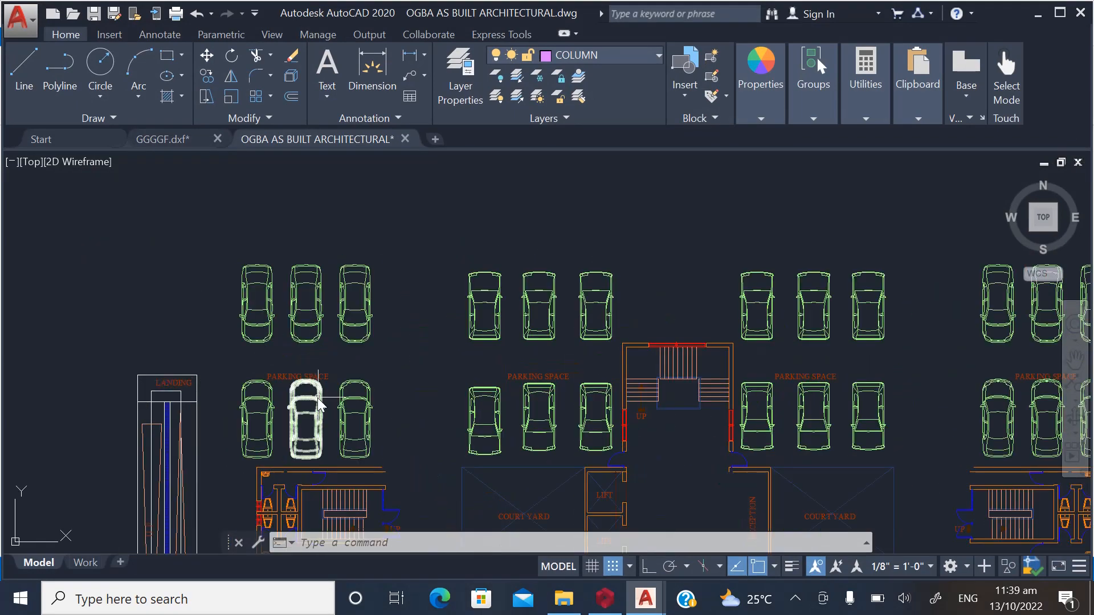
{"action": "scroll", "coordinate": [264, 302], "scroll_direction": "down", "scroll_amount": 2}
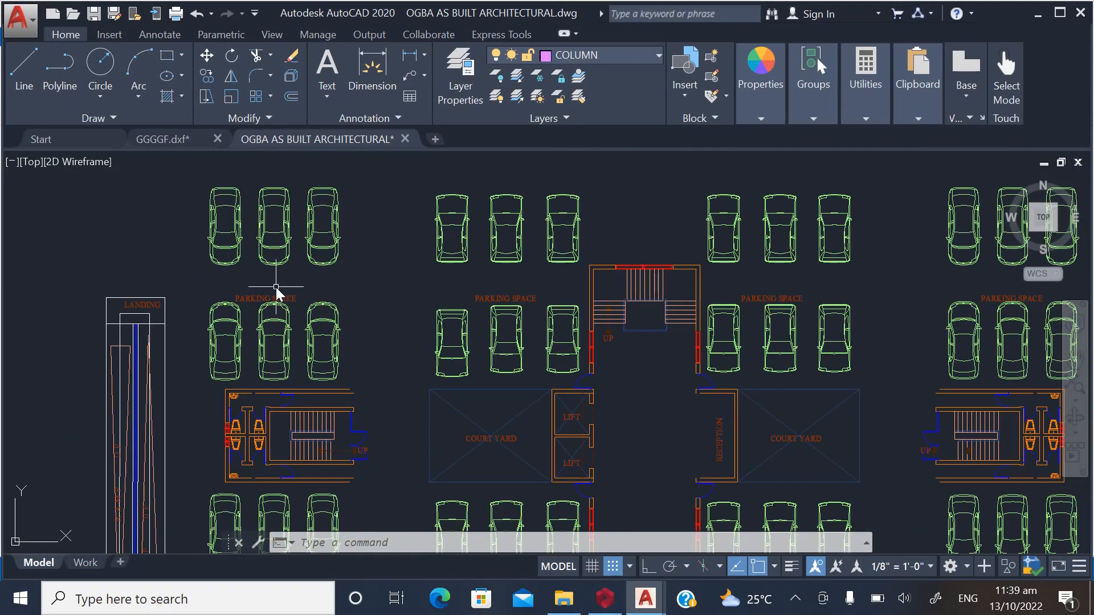
{"action": "scroll", "coordinate": [281, 293], "scroll_direction": "down", "scroll_amount": 3}
{"action": "scroll", "coordinate": [290, 256], "scroll_direction": "up", "scroll_amount": 6}
{"action": "scroll", "coordinate": [288, 308], "scroll_direction": "up", "scroll_amount": 2}
{"action": "scroll", "coordinate": [274, 367], "scroll_direction": "down", "scroll_amount": 6}
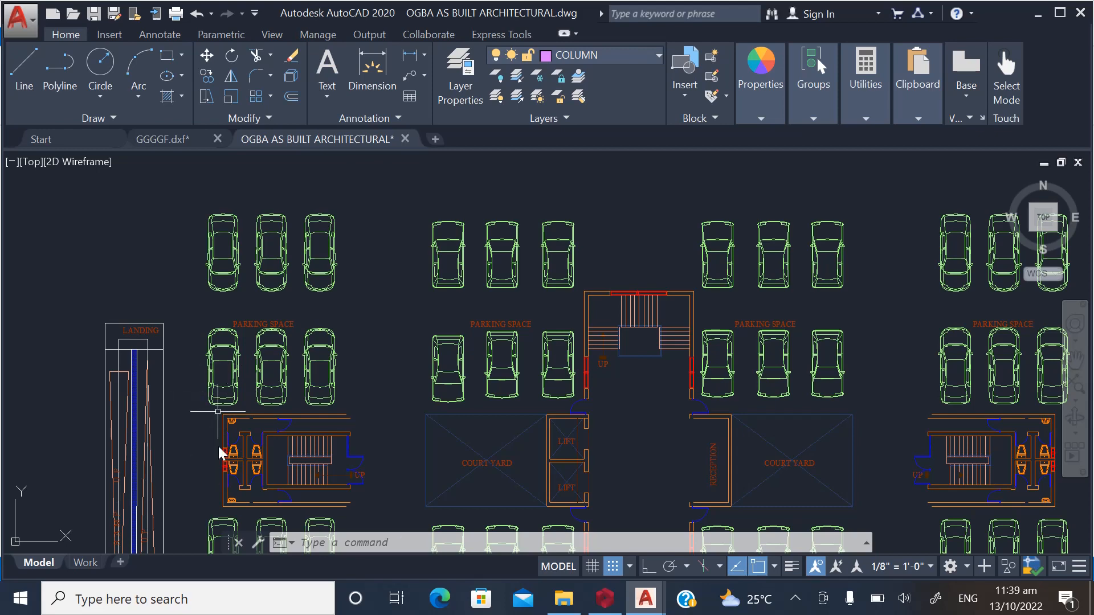
{"action": "scroll", "coordinate": [232, 317], "scroll_direction": "up", "scroll_amount": 4}
{"action": "scroll", "coordinate": [231, 432], "scroll_direction": "down", "scroll_amount": 2}
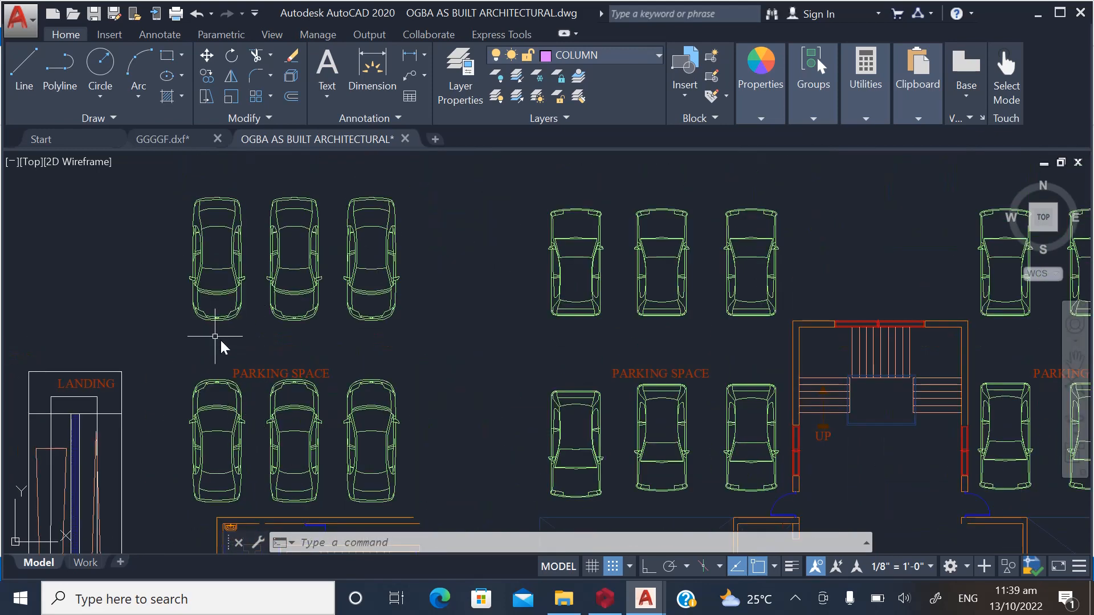
{"action": "scroll", "coordinate": [226, 339], "scroll_direction": "down", "scroll_amount": 4}
{"action": "scroll", "coordinate": [309, 296], "scroll_direction": "down", "scroll_amount": 2}
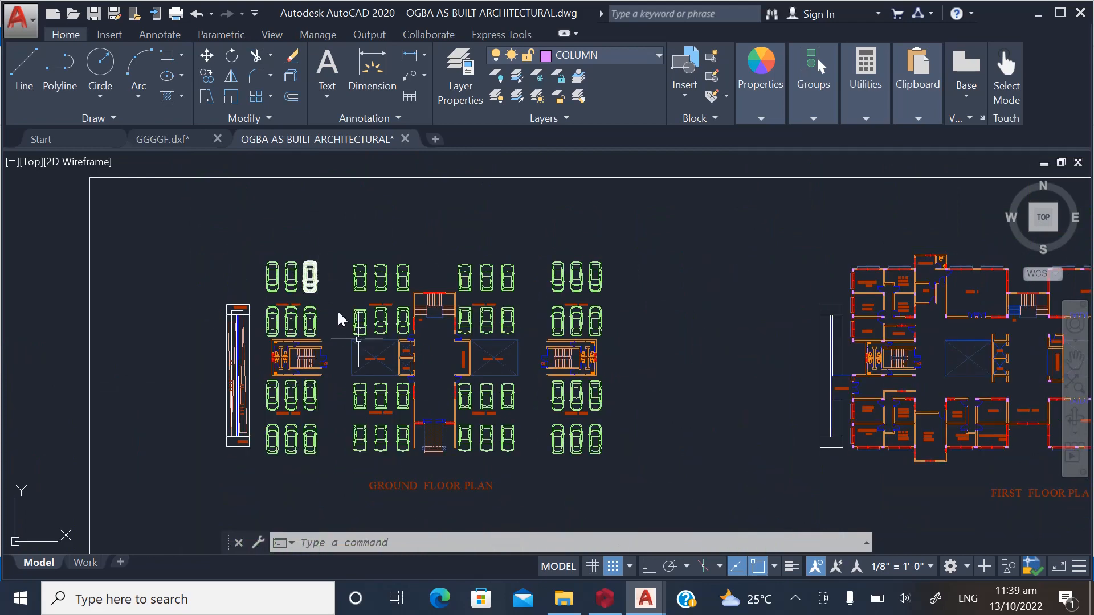
Return to ProtaStructure and make storey 2 the active plan, with its whole layout in view.
{"action": "left_click", "coordinate": [608, 599]}
{"action": "left_click", "coordinate": [113, 232]}
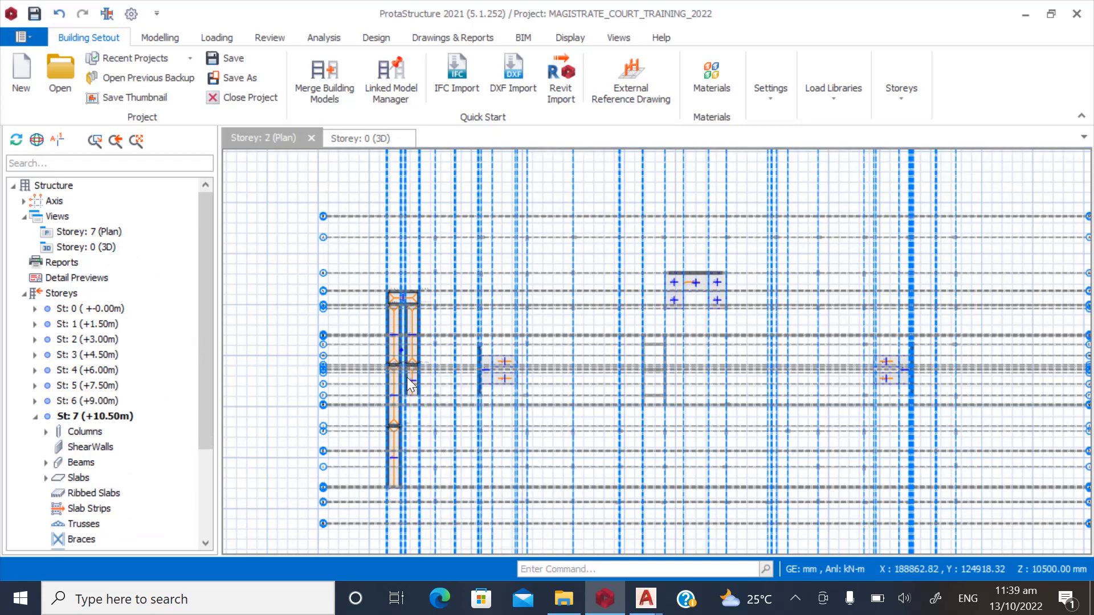
{"action": "scroll", "coordinate": [500, 220], "scroll_direction": "up", "scroll_amount": 3}
{"action": "scroll", "coordinate": [596, 215], "scroll_direction": "up", "scroll_amount": 3}
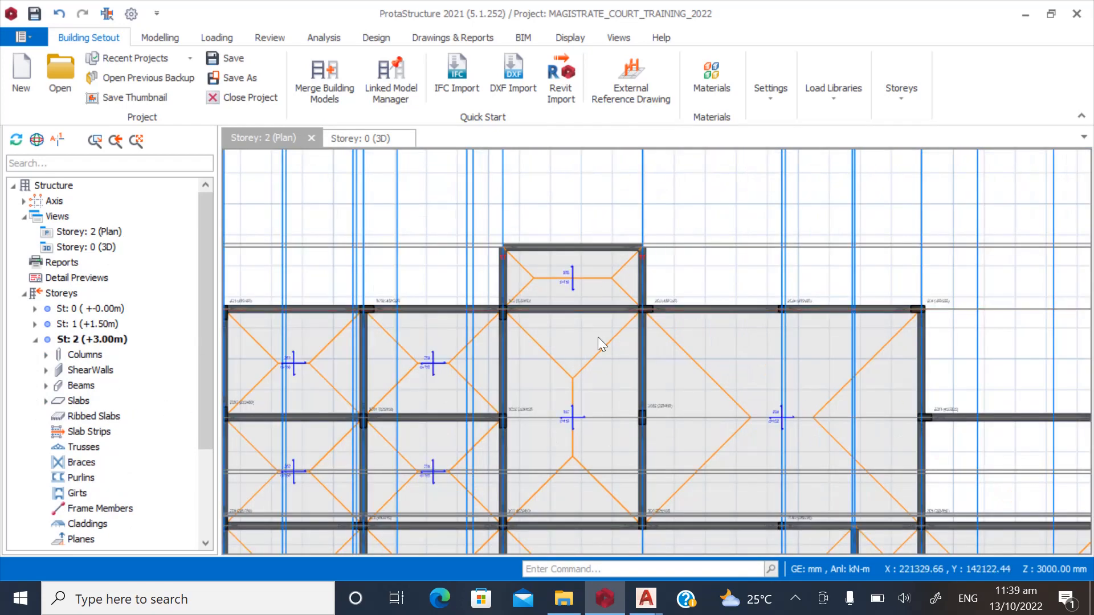
{"action": "scroll", "coordinate": [456, 252], "scroll_direction": "down", "scroll_amount": 5}
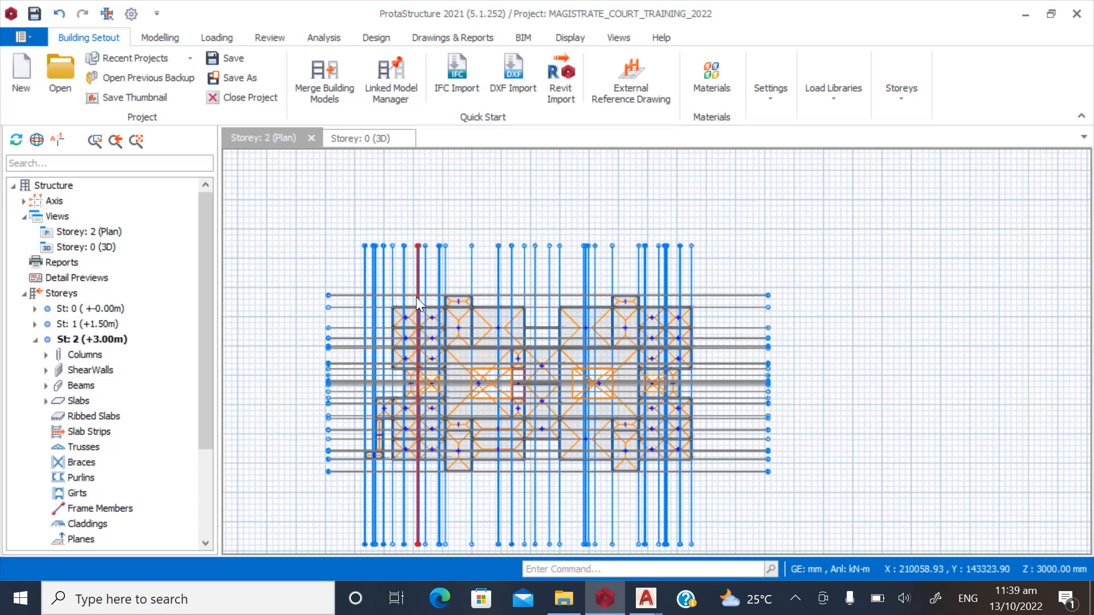
{"action": "scroll", "coordinate": [482, 342], "scroll_direction": "down", "scroll_amount": 1}
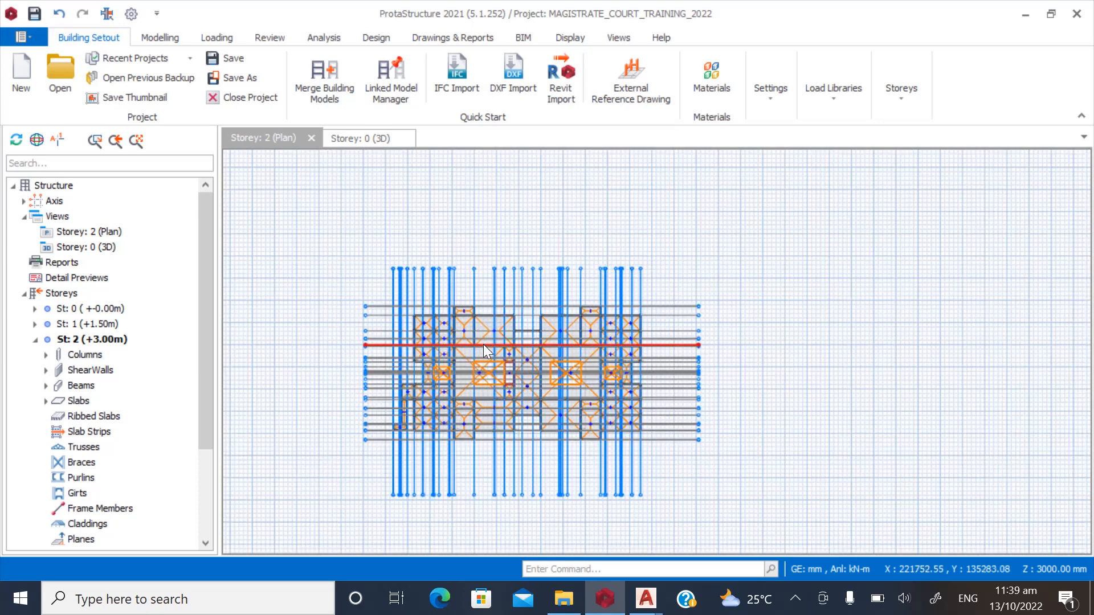
Turn off the Axis and Slab layer groups so the storey 2 plan shows only beams, columns and walls.
{"action": "left_click", "coordinate": [756, 88]}
{"action": "left_click", "coordinate": [820, 169]}
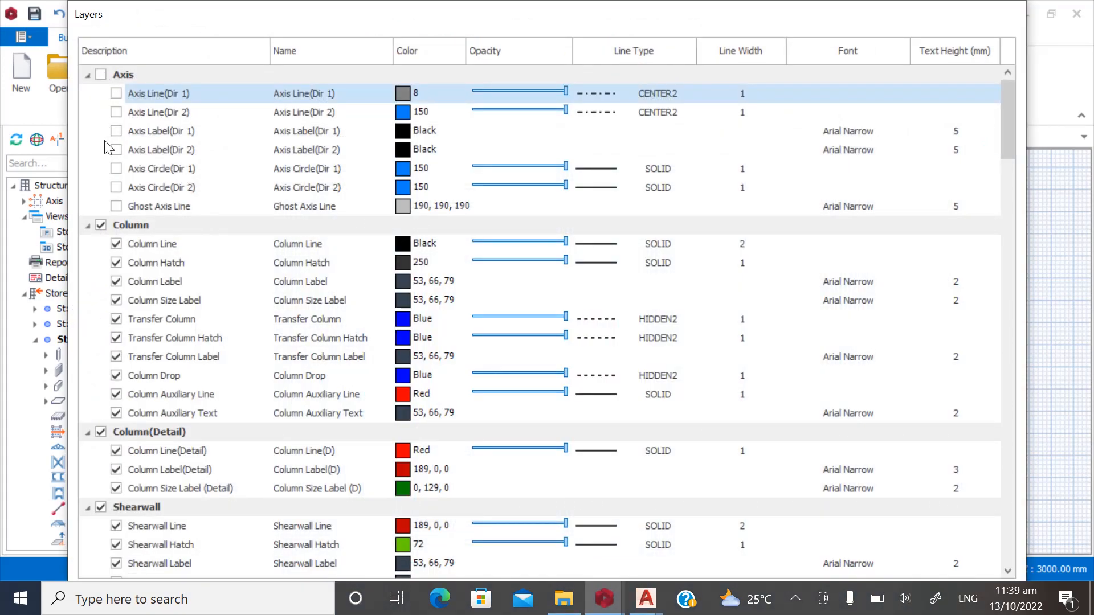
{"action": "scroll", "coordinate": [127, 343], "scroll_direction": "down", "scroll_amount": 1}
{"action": "scroll", "coordinate": [117, 317], "scroll_direction": "up", "scroll_amount": 1}
{"action": "scroll", "coordinate": [173, 399], "scroll_direction": "down", "scroll_amount": 5}
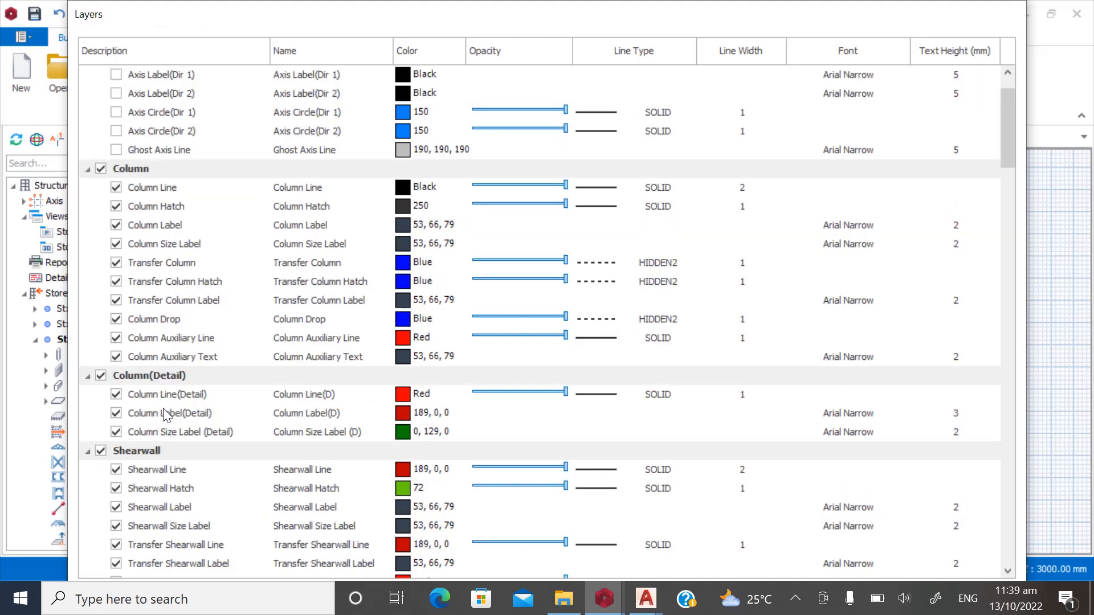
{"action": "scroll", "coordinate": [149, 435], "scroll_direction": "down", "scroll_amount": 6}
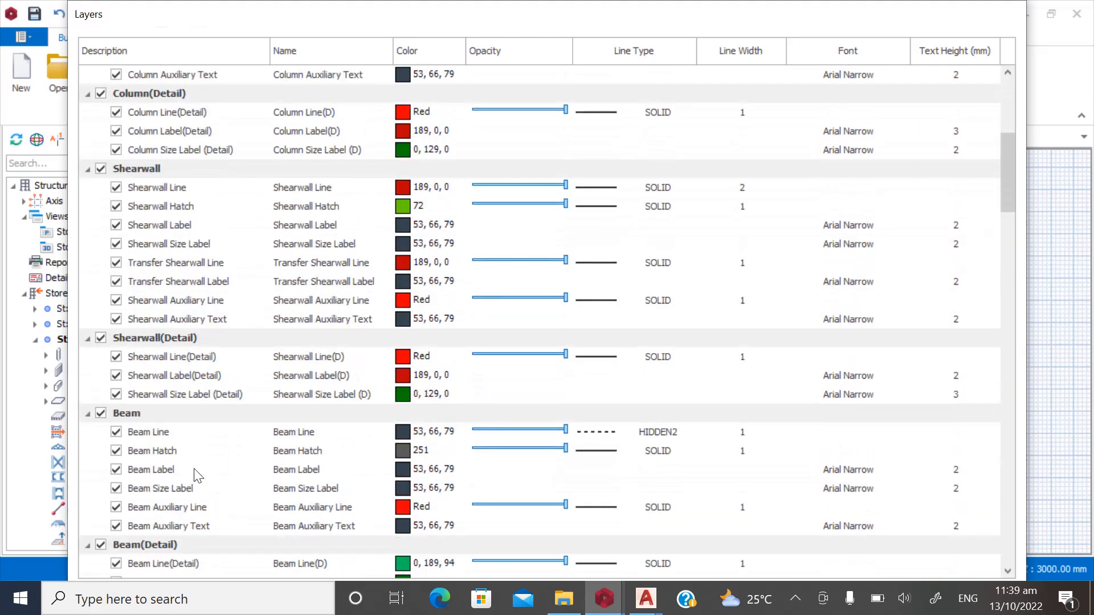
{"action": "left_click", "coordinate": [101, 357]}
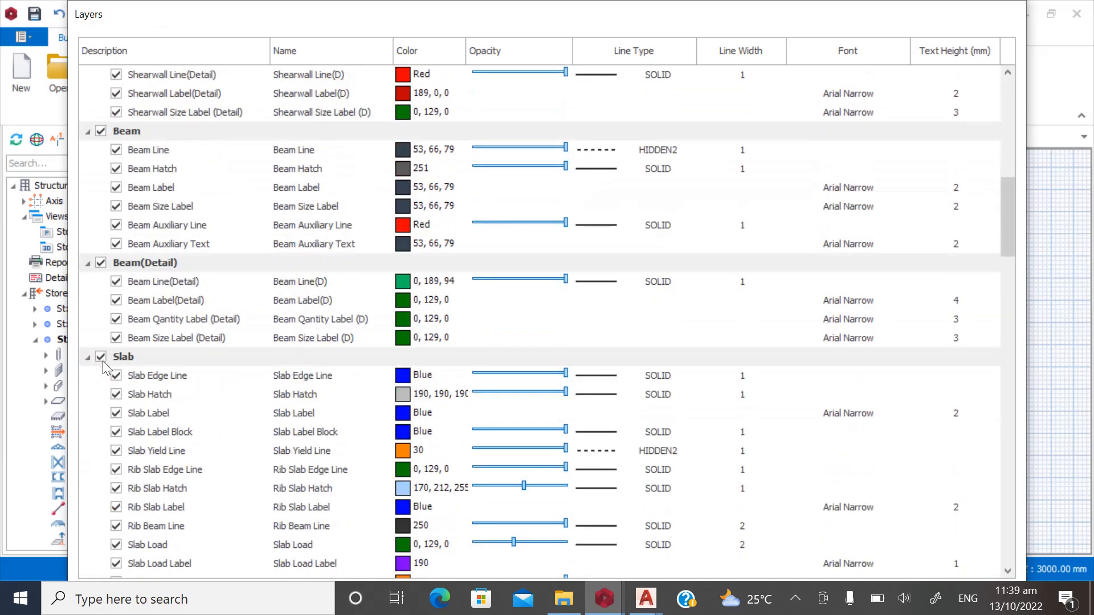
{"action": "double_click", "coordinate": [428, 16]}
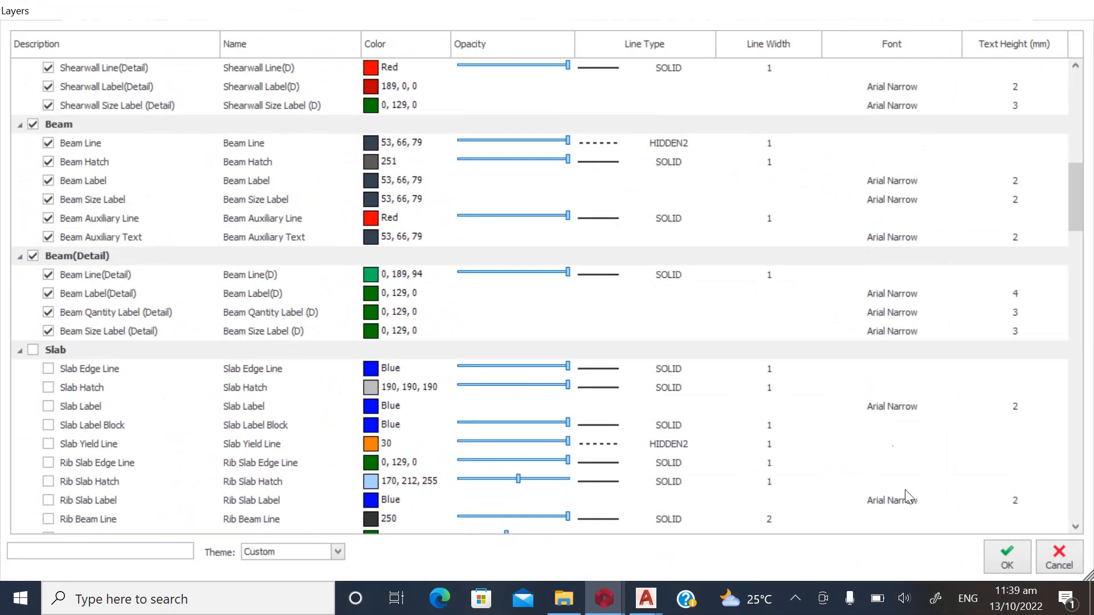
{"action": "left_click", "coordinate": [1002, 555]}
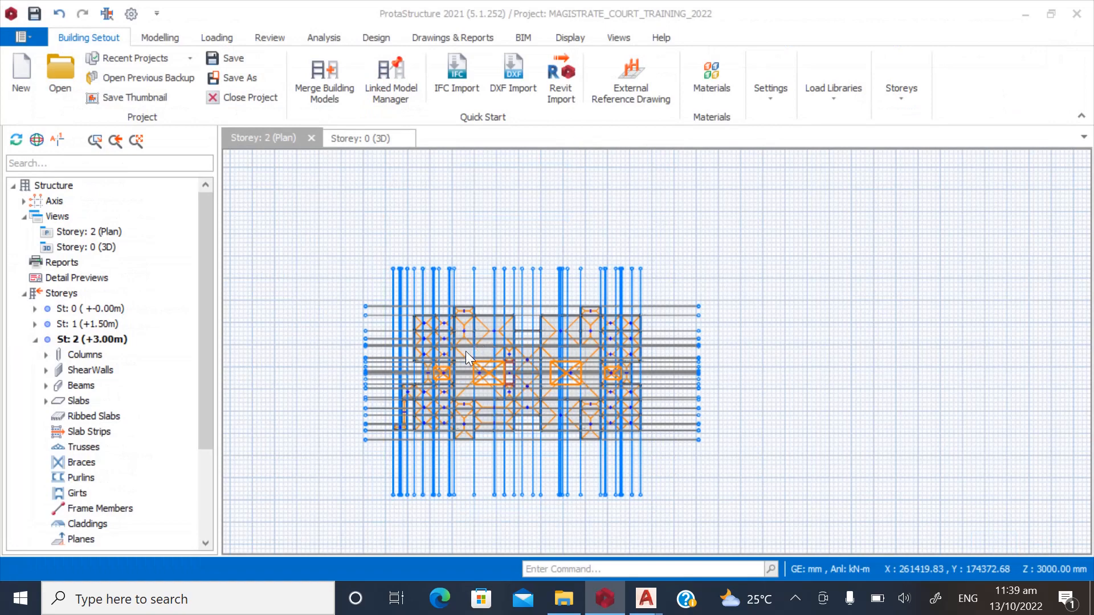
{"action": "scroll", "coordinate": [433, 336], "scroll_direction": "up", "scroll_amount": 5}
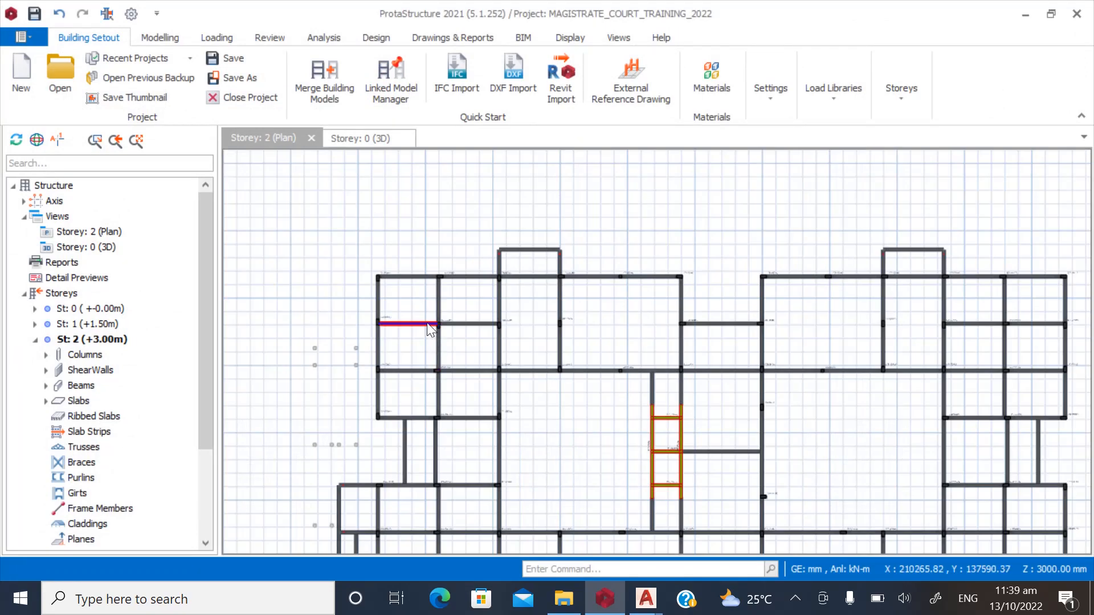
{"action": "scroll", "coordinate": [418, 264], "scroll_direction": "down", "scroll_amount": 5}
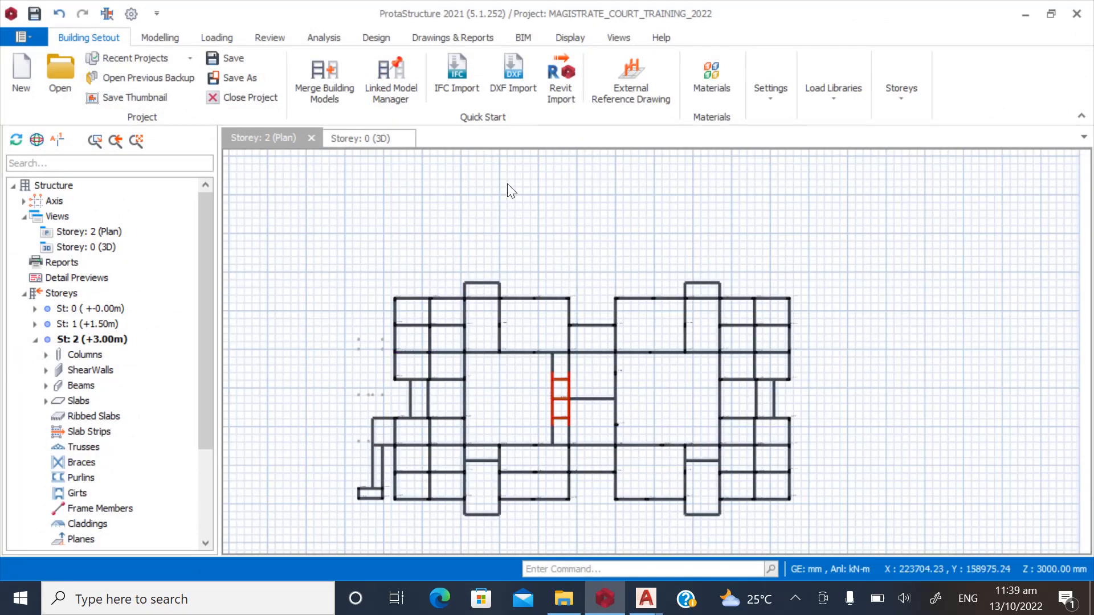
Turn the Axis and Slab layer groups back on for the storey 2 plan.
{"action": "left_click", "coordinate": [776, 88]}
{"action": "left_click", "coordinate": [827, 162]}
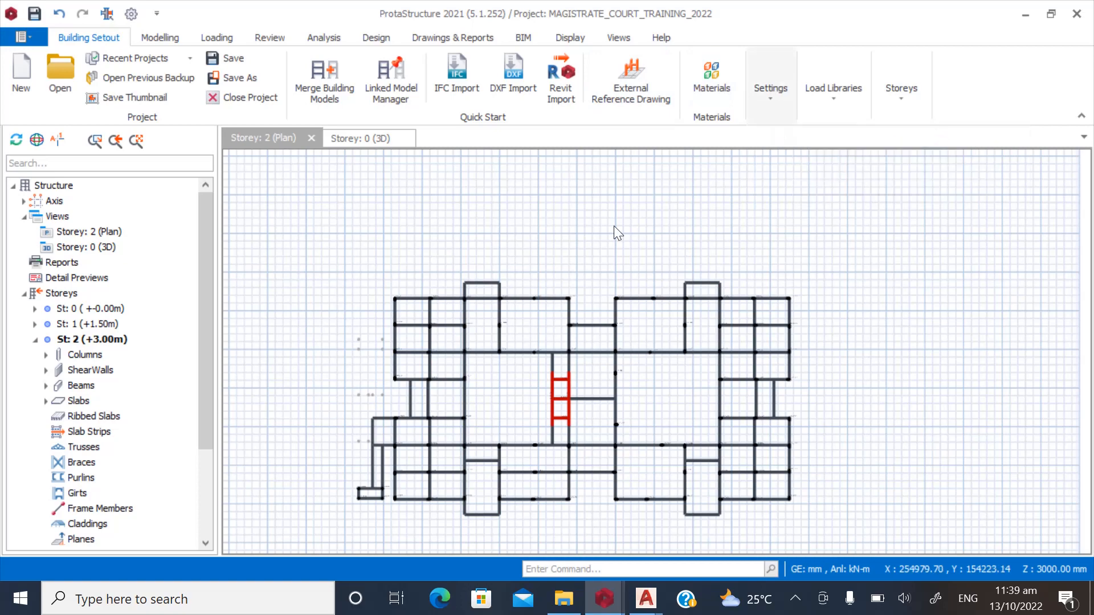
{"action": "scroll", "coordinate": [130, 243], "scroll_direction": "down", "scroll_amount": 5}
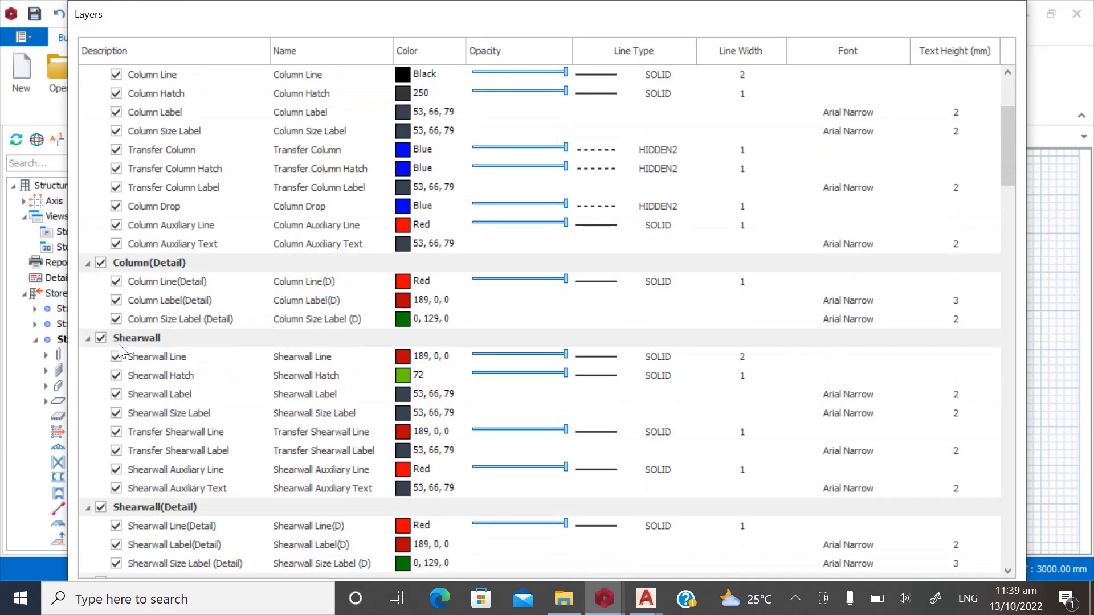
{"action": "scroll", "coordinate": [123, 481], "scroll_direction": "down", "scroll_amount": 2}
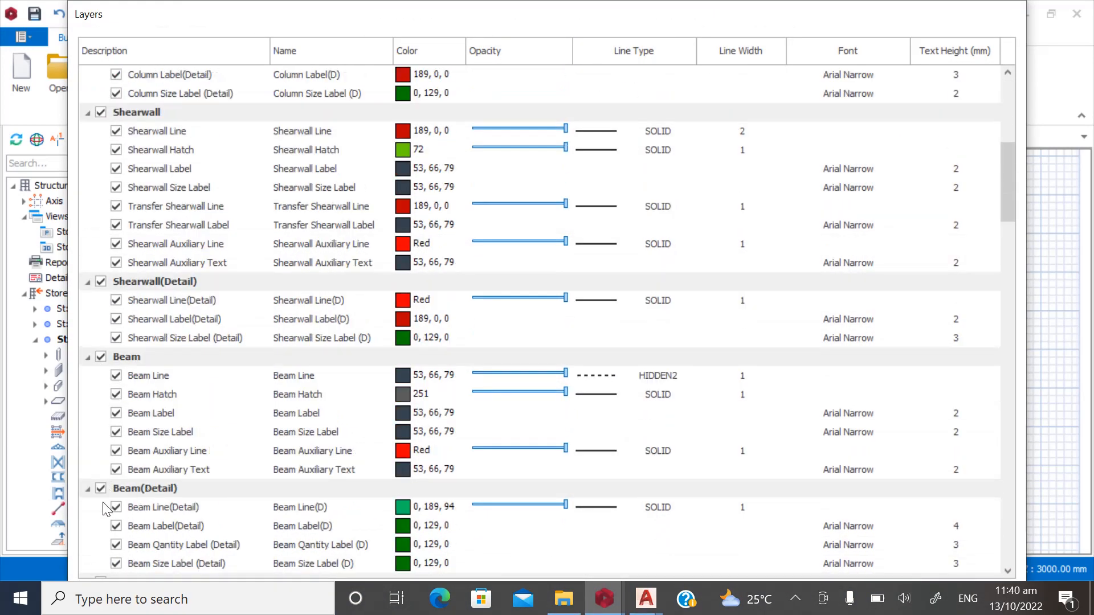
{"action": "scroll", "coordinate": [119, 501], "scroll_direction": "down", "scroll_amount": 2}
{"action": "left_click", "coordinate": [101, 470]}
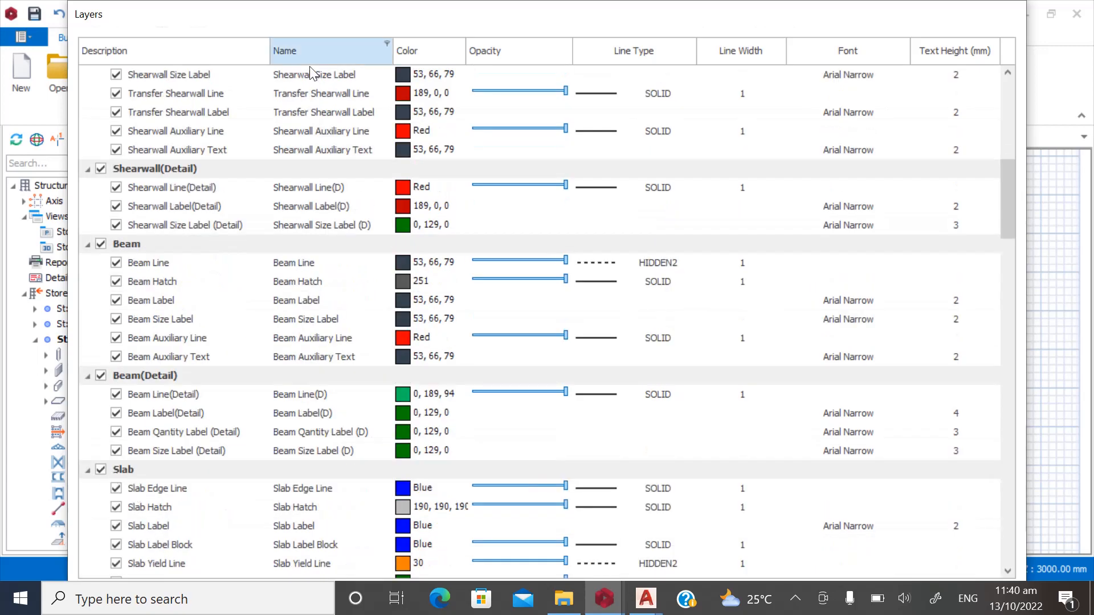
{"action": "double_click", "coordinate": [346, 18]}
{"action": "left_click", "coordinate": [996, 555]}
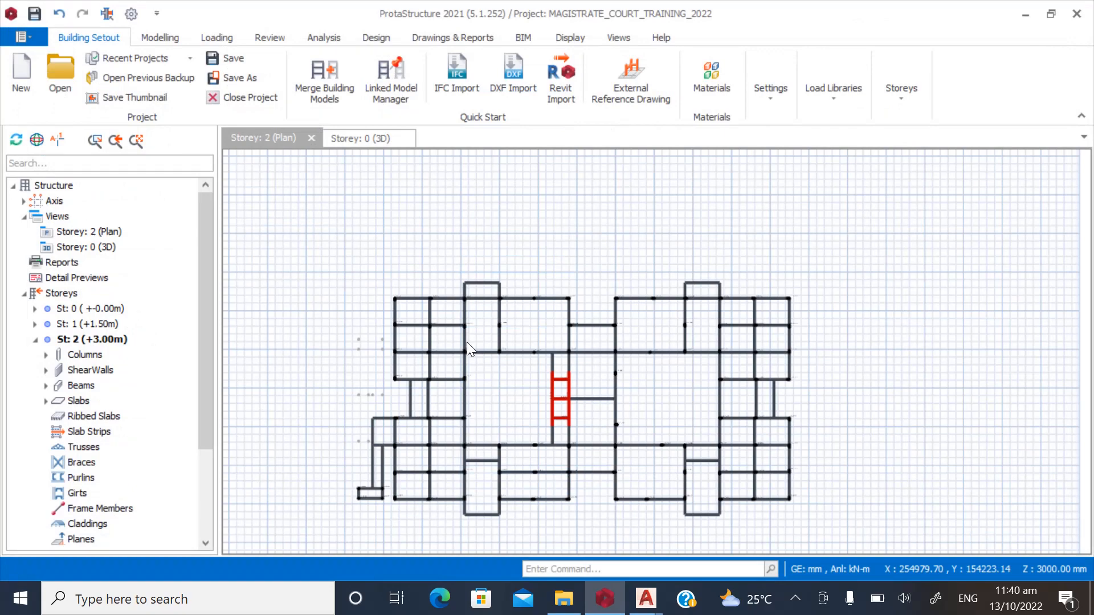
Add the GROUND FLOOR ARCHITECTURAL PLAN DXF as an active external reference drawing for storey 2.
{"action": "scroll", "coordinate": [376, 322], "scroll_direction": "up", "scroll_amount": 2}
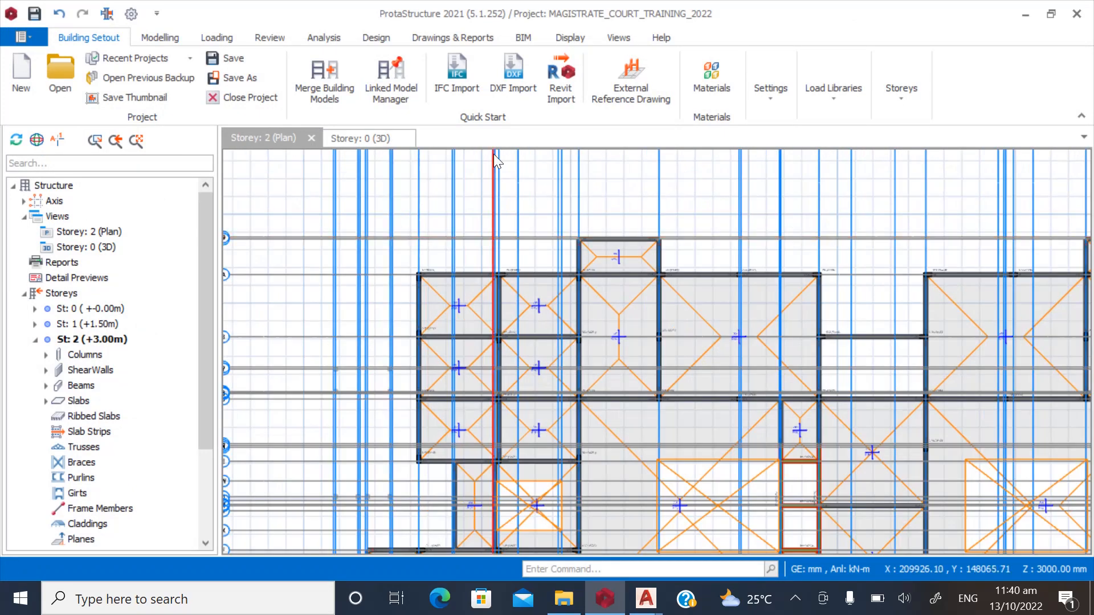
{"action": "left_click", "coordinate": [647, 84]}
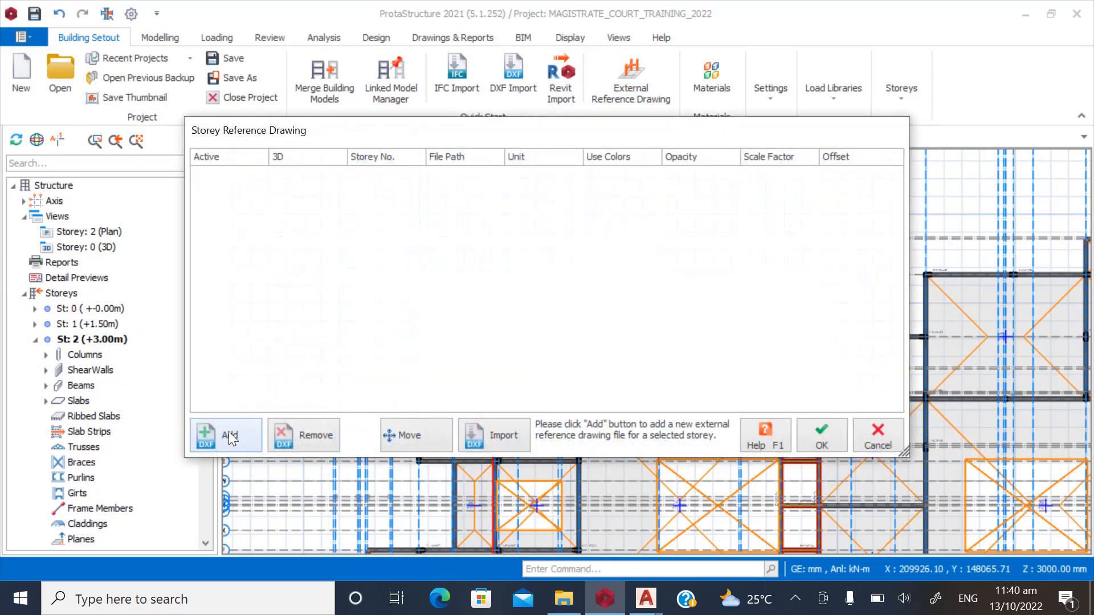
{"action": "left_click", "coordinate": [229, 436]}
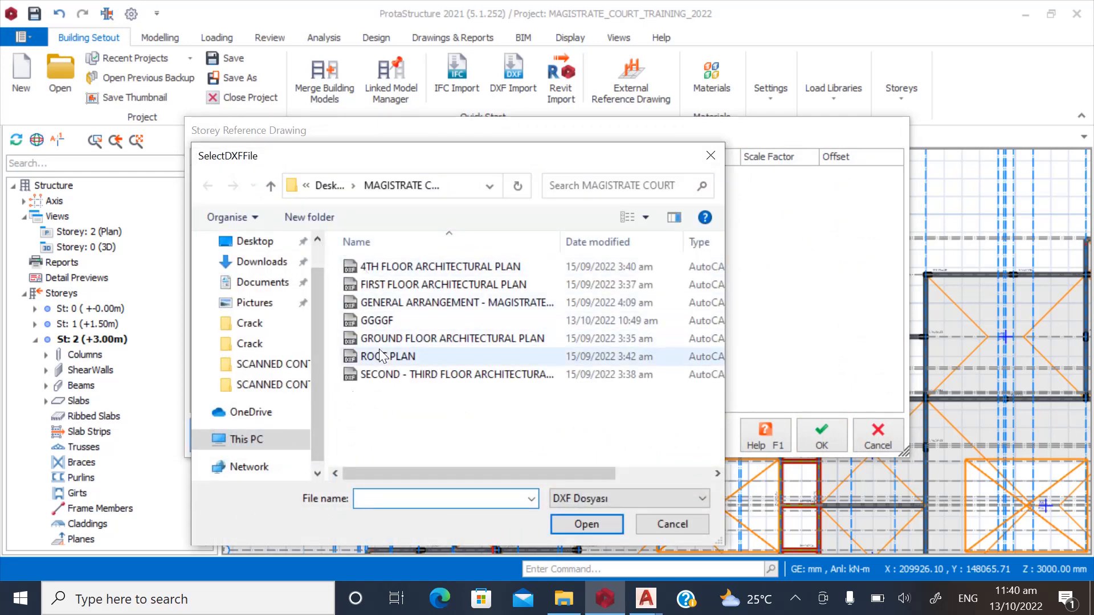
{"action": "left_click", "coordinate": [412, 338]}
{"action": "left_click", "coordinate": [586, 525]}
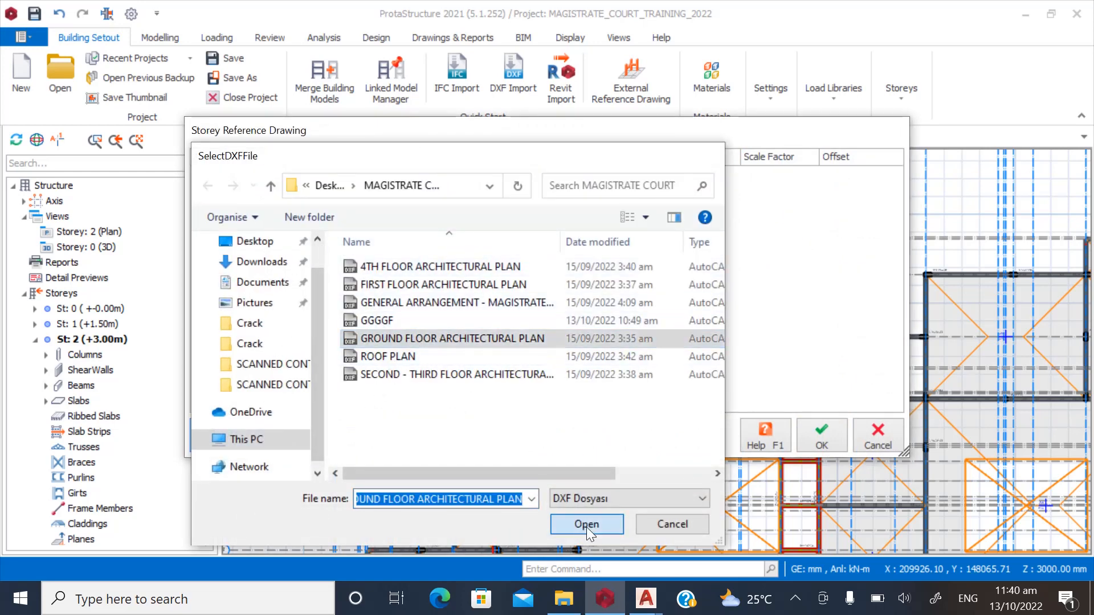
{"action": "left_click", "coordinate": [205, 174]}
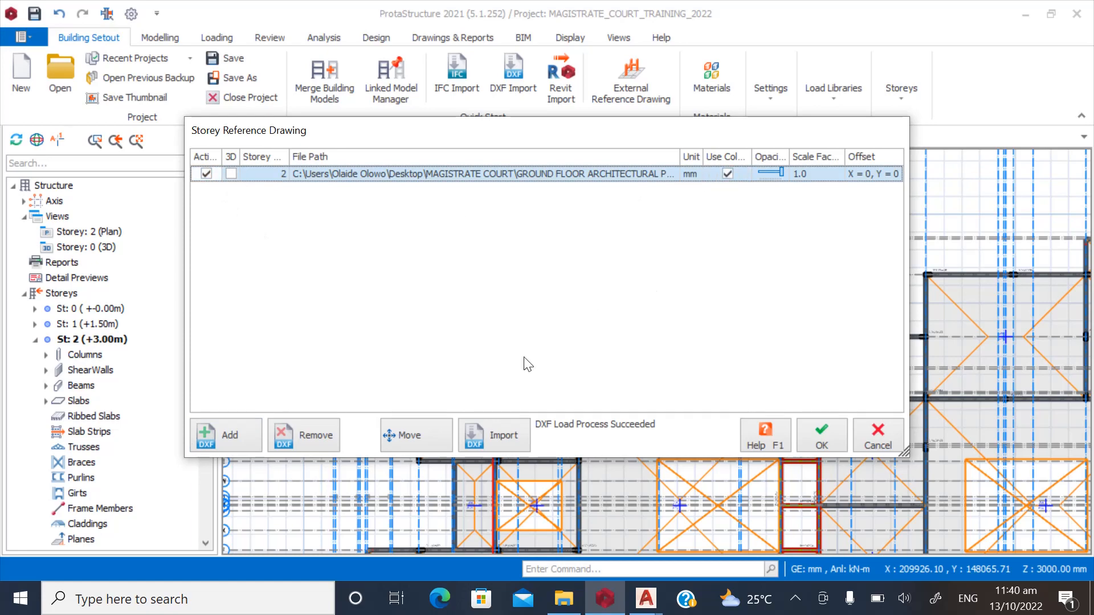
Start moving the reference drawing, using the upper-right corner of its left courtyard as the base point.
{"action": "left_click", "coordinate": [405, 439]}
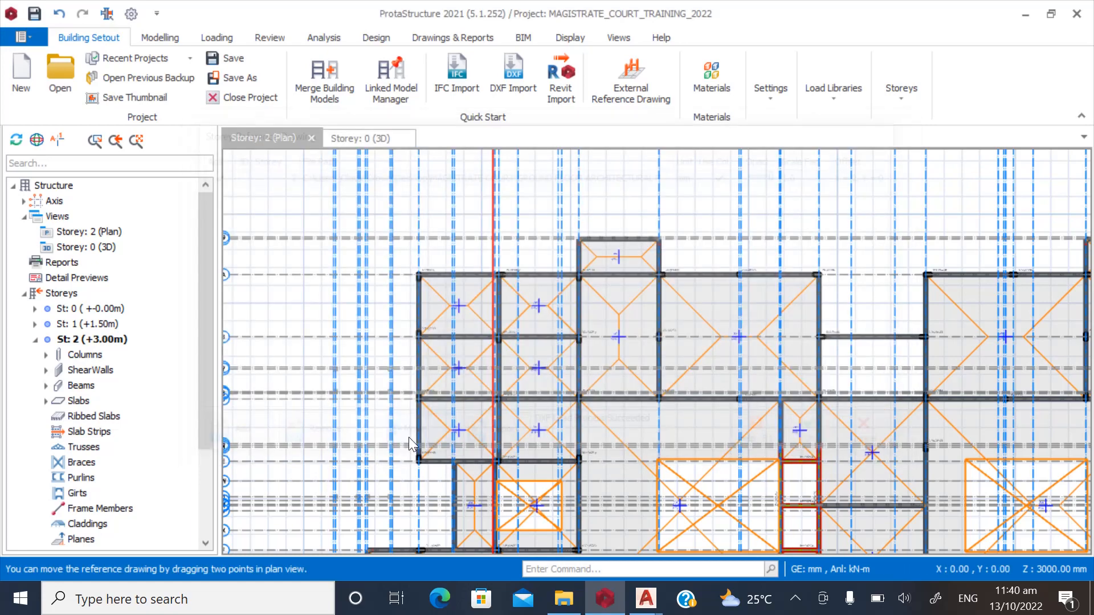
{"action": "scroll", "coordinate": [458, 257], "scroll_direction": "down", "scroll_amount": 5}
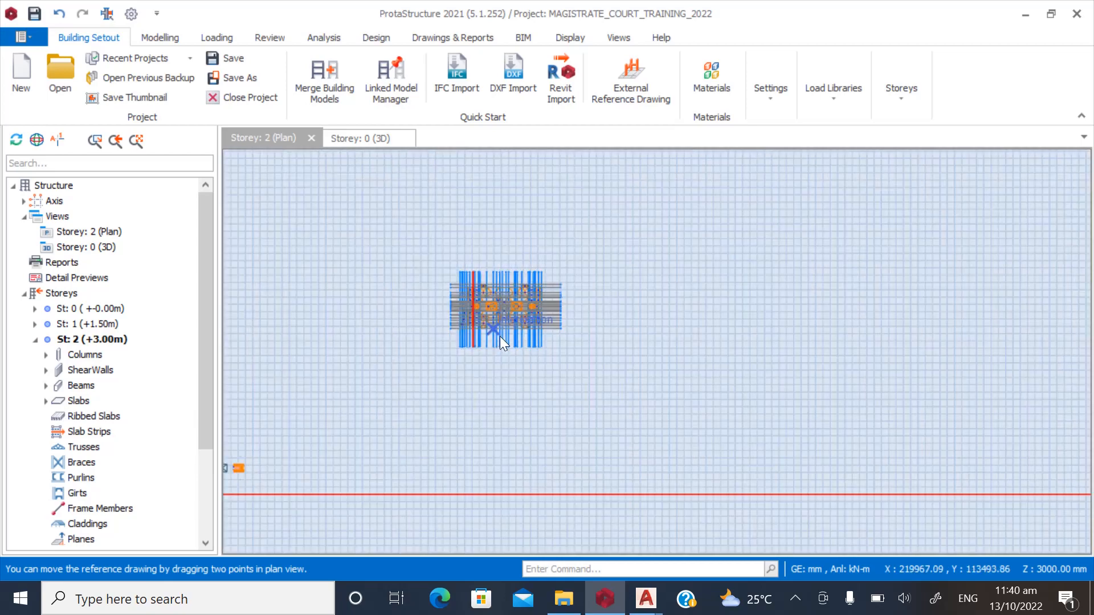
{"action": "scroll", "coordinate": [260, 451], "scroll_direction": "up", "scroll_amount": 2}
{"action": "scroll", "coordinate": [253, 433], "scroll_direction": "up", "scroll_amount": 5}
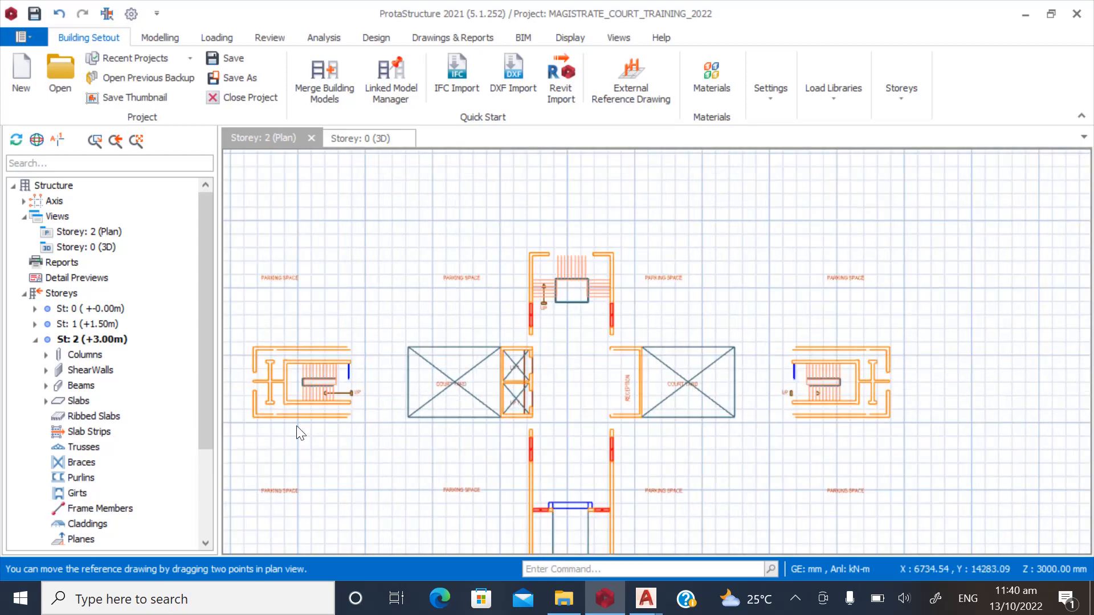
{"action": "scroll", "coordinate": [546, 242], "scroll_direction": "up", "scroll_amount": 4}
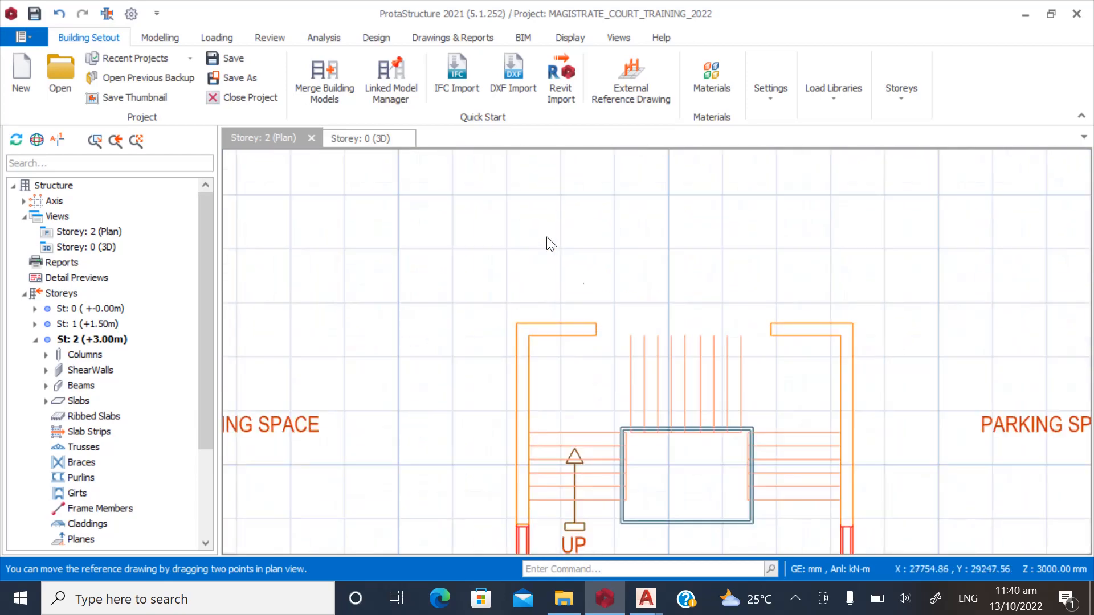
{"action": "scroll", "coordinate": [520, 328], "scroll_direction": "down", "scroll_amount": 4}
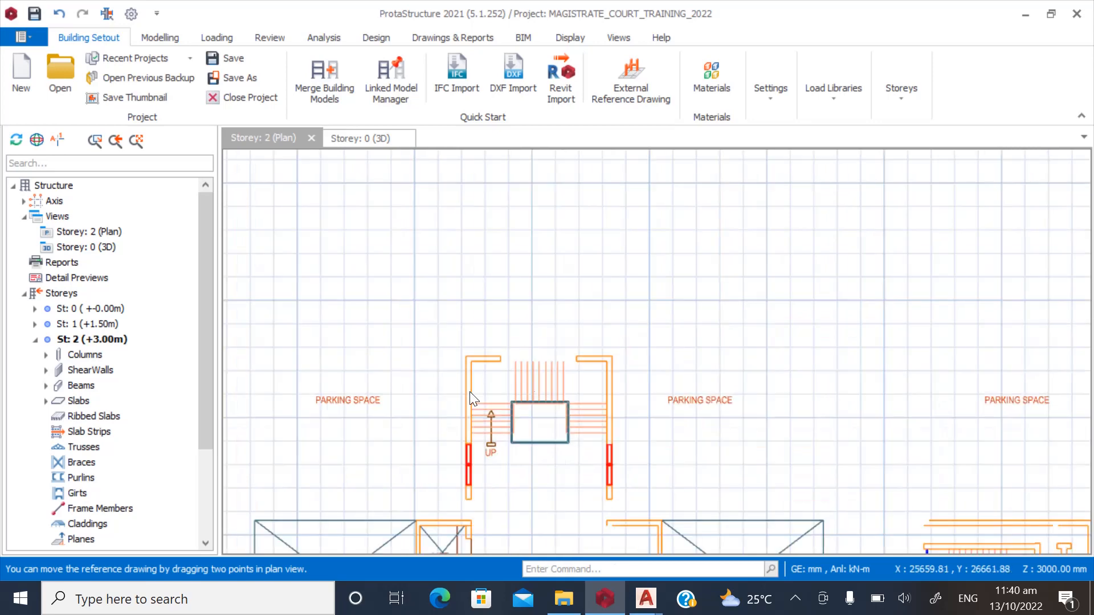
{"action": "scroll", "coordinate": [545, 370], "scroll_direction": "down", "scroll_amount": 2}
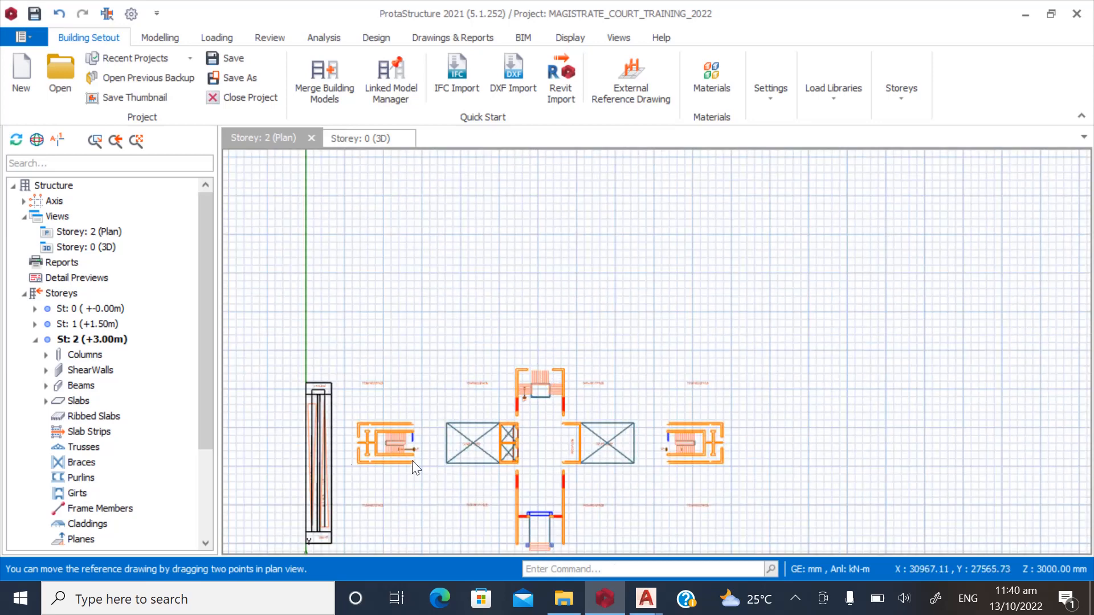
{"action": "scroll", "coordinate": [333, 447], "scroll_direction": "up", "scroll_amount": 2}
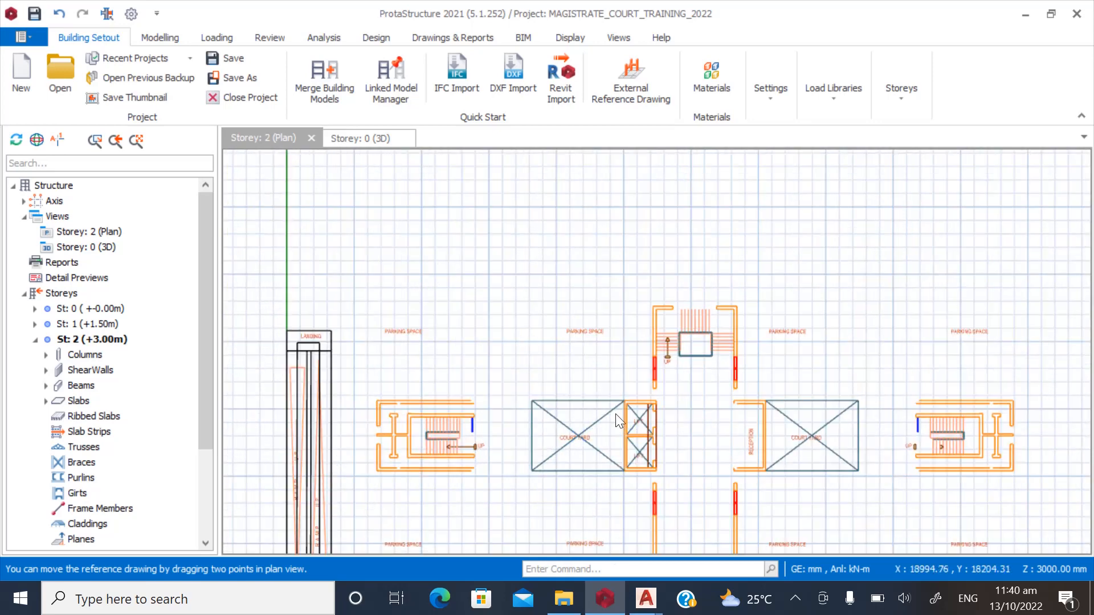
{"action": "scroll", "coordinate": [615, 413], "scroll_direction": "up", "scroll_amount": 6}
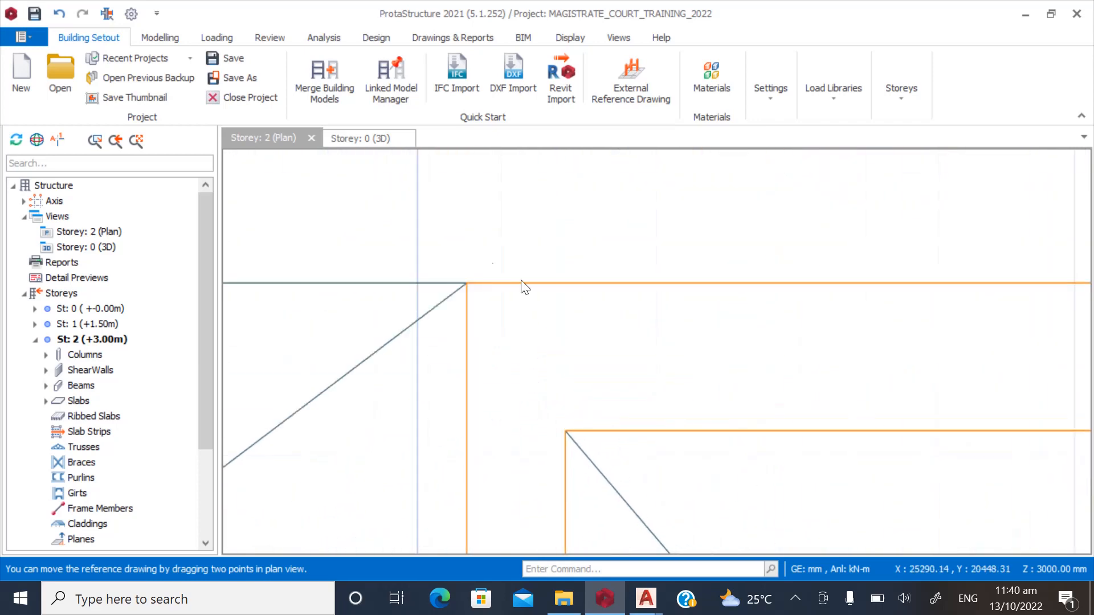
{"action": "left_click", "coordinate": [466, 283]}
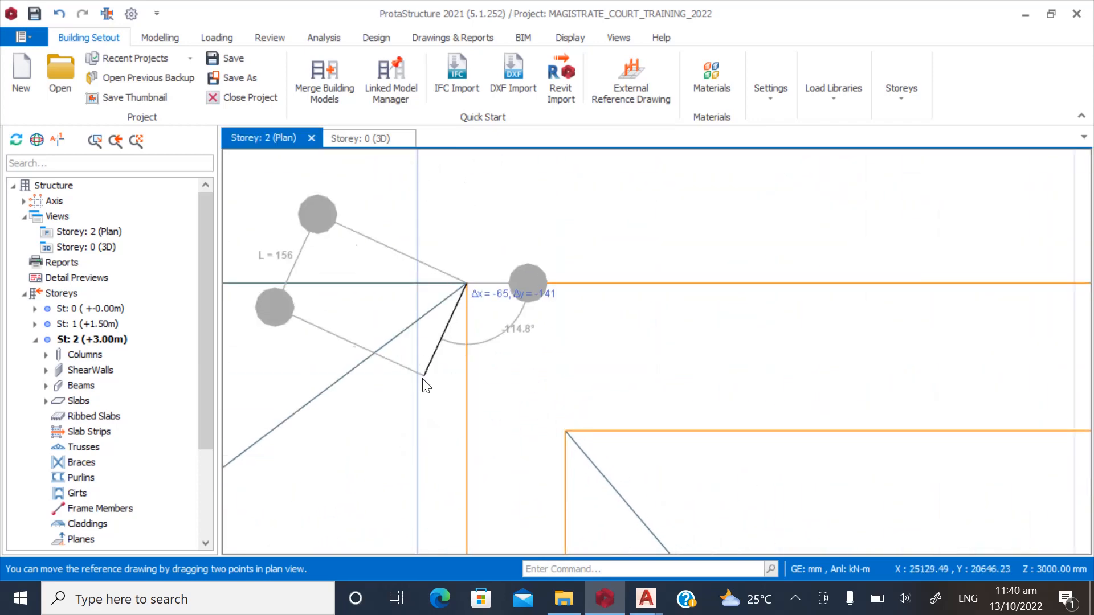
Place the reference drawing's base point on the upper-right corner of the model's left slab opening, at the shear wall, and accept the reference settings.
{"action": "scroll", "coordinate": [415, 386], "scroll_direction": "down", "scroll_amount": 3}
{"action": "scroll", "coordinate": [373, 419], "scroll_direction": "down", "scroll_amount": 5}
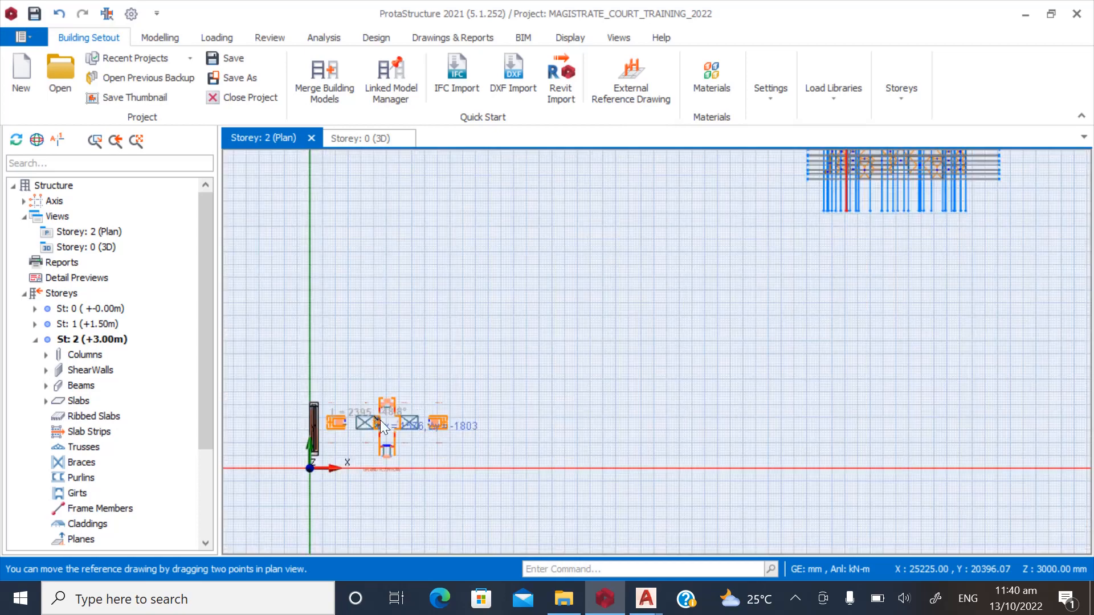
{"action": "scroll", "coordinate": [654, 255], "scroll_direction": "up", "scroll_amount": 5}
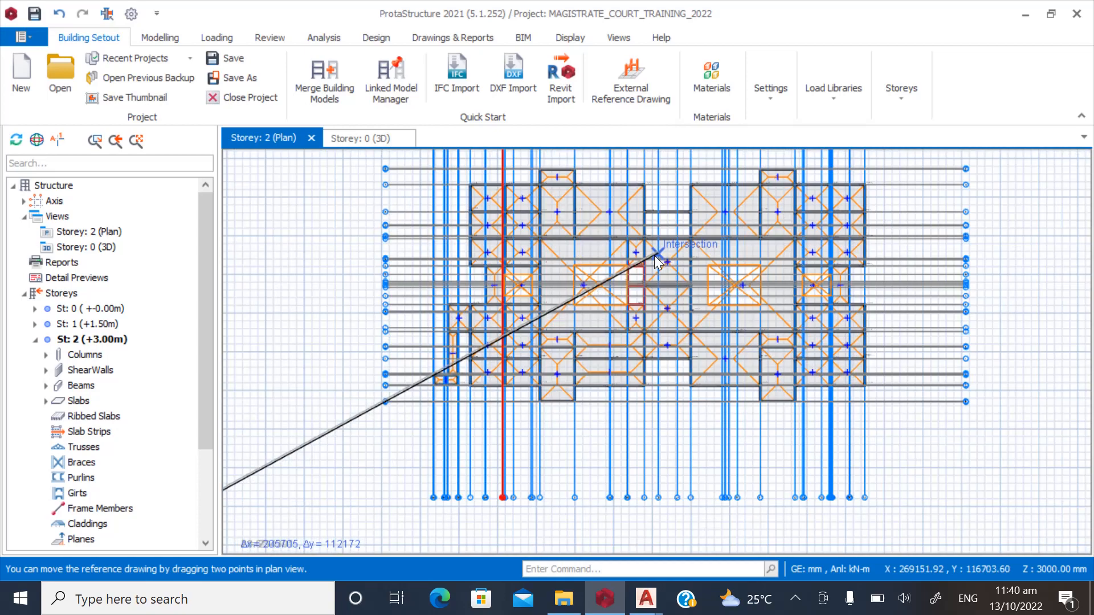
{"action": "scroll", "coordinate": [603, 248], "scroll_direction": "up", "scroll_amount": 6}
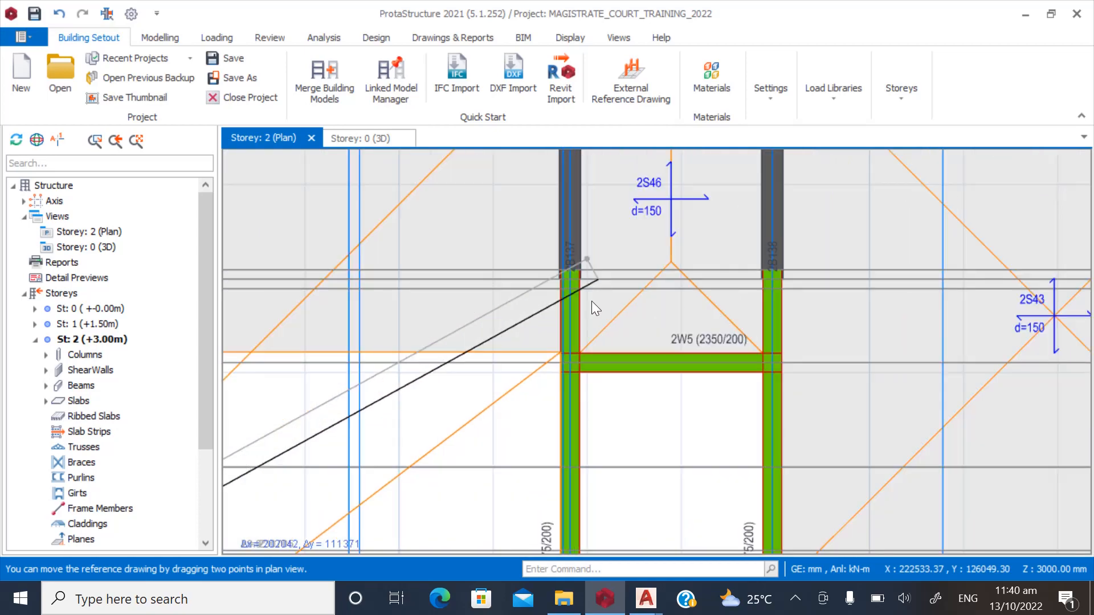
{"action": "scroll", "coordinate": [487, 466], "scroll_direction": "down", "scroll_amount": 2}
{"action": "scroll", "coordinate": [477, 434], "scroll_direction": "up", "scroll_amount": 3}
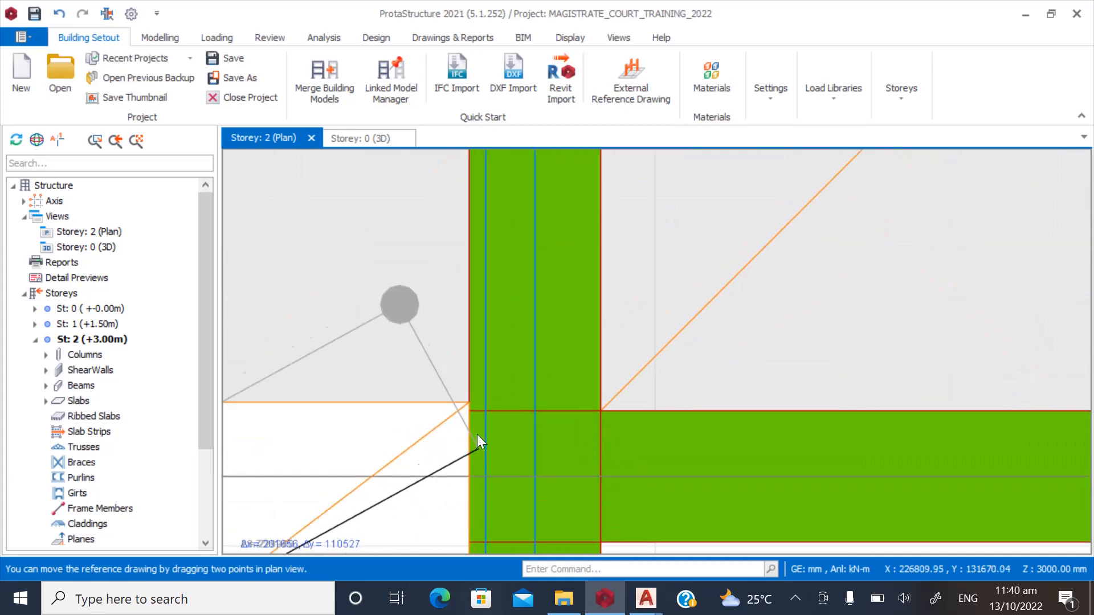
{"action": "scroll", "coordinate": [494, 380], "scroll_direction": "up", "scroll_amount": 2}
{"action": "left_click", "coordinate": [493, 355]}
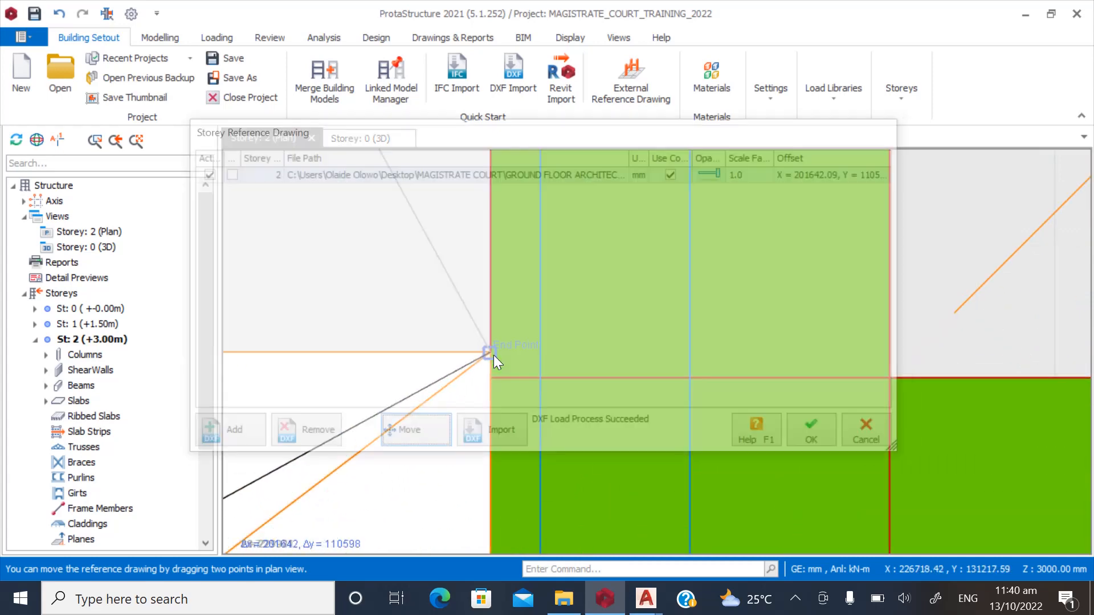
{"action": "left_click", "coordinate": [815, 433]}
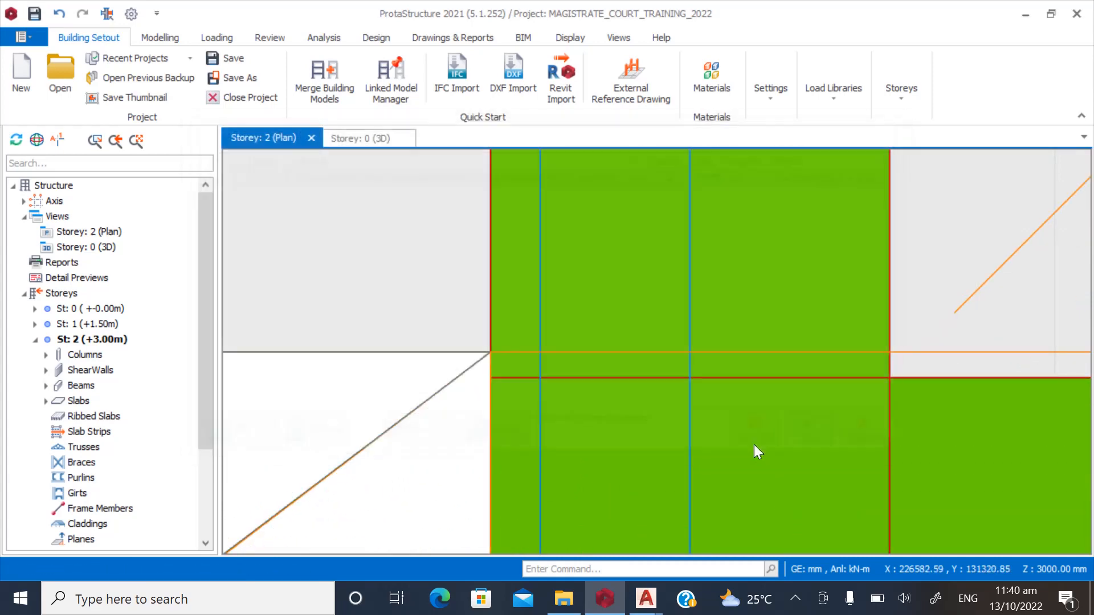
Examine how the architectural plan's parking spaces, stairs, courtyards and ramp line up with the storey 2 beams, walls and slabs.
{"action": "scroll", "coordinate": [498, 312], "scroll_direction": "down", "scroll_amount": 4}
{"action": "scroll", "coordinate": [572, 398], "scroll_direction": "down", "scroll_amount": 3}
{"action": "scroll", "coordinate": [528, 407], "scroll_direction": "down", "scroll_amount": 1}
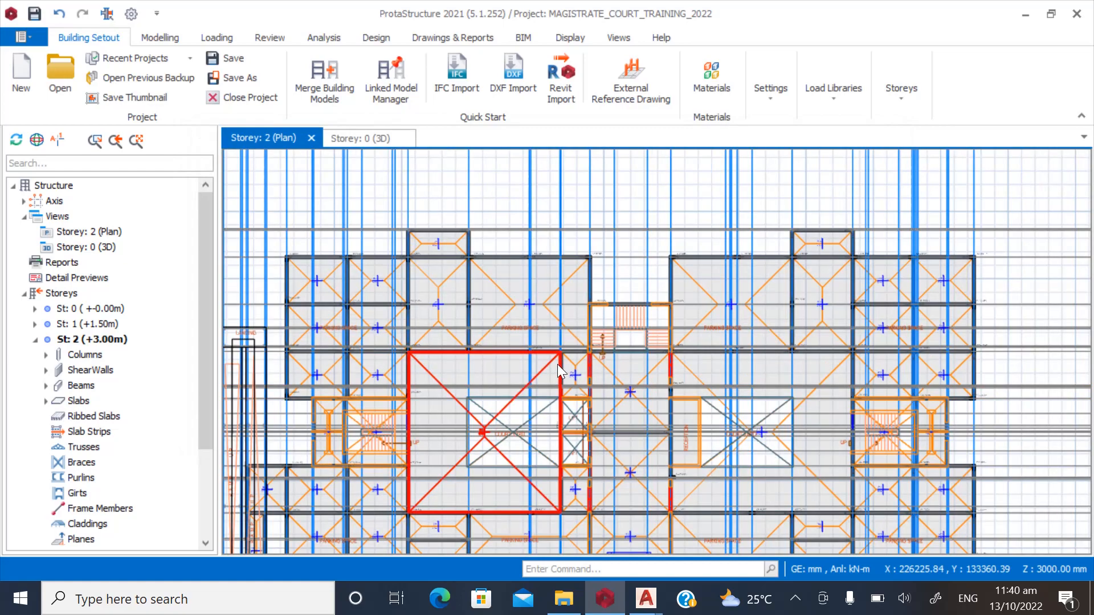
{"action": "scroll", "coordinate": [630, 326], "scroll_direction": "up", "scroll_amount": 3}
{"action": "scroll", "coordinate": [503, 347], "scroll_direction": "down", "scroll_amount": 2}
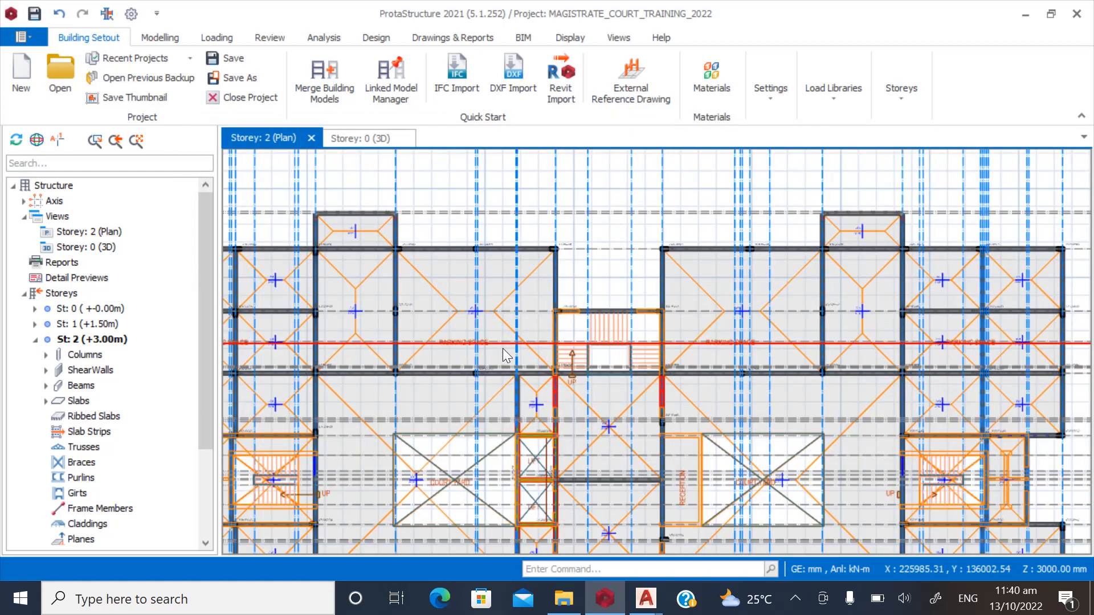
{"action": "scroll", "coordinate": [641, 361], "scroll_direction": "down", "scroll_amount": 2}
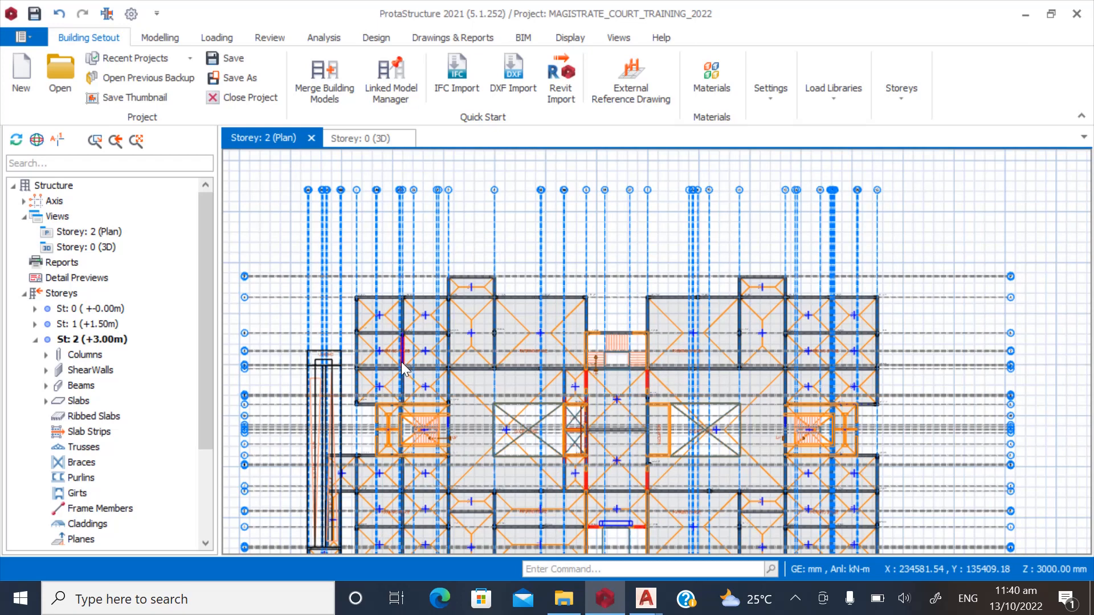
{"action": "scroll", "coordinate": [365, 341], "scroll_direction": "up", "scroll_amount": 2}
{"action": "scroll", "coordinate": [400, 308], "scroll_direction": "up", "scroll_amount": 2}
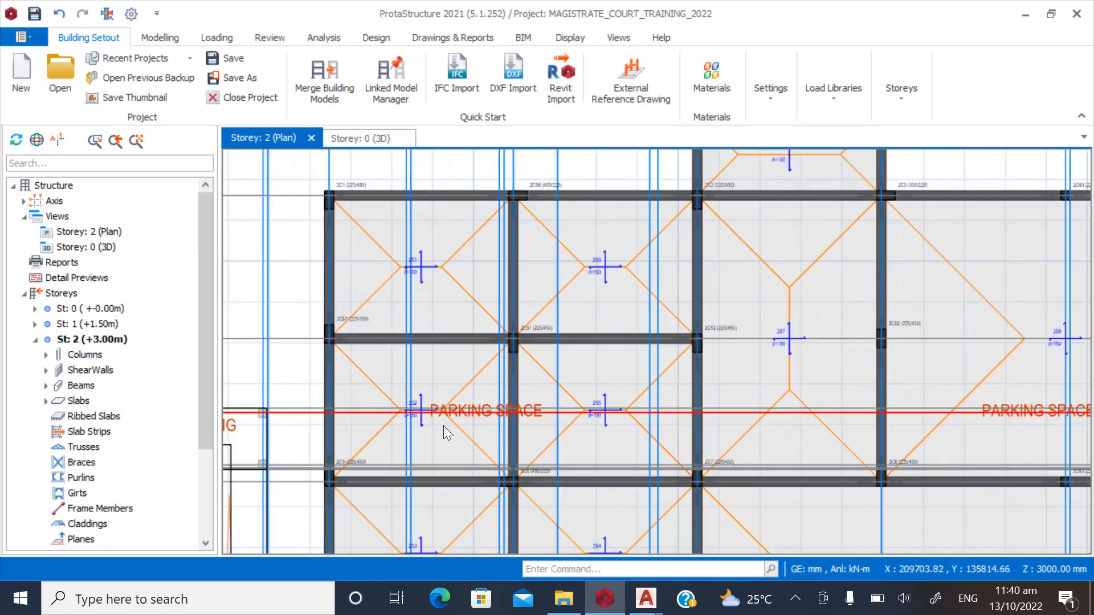
{"action": "scroll", "coordinate": [443, 426], "scroll_direction": "down", "scroll_amount": 3}
{"action": "scroll", "coordinate": [549, 327], "scroll_direction": "up", "scroll_amount": 3}
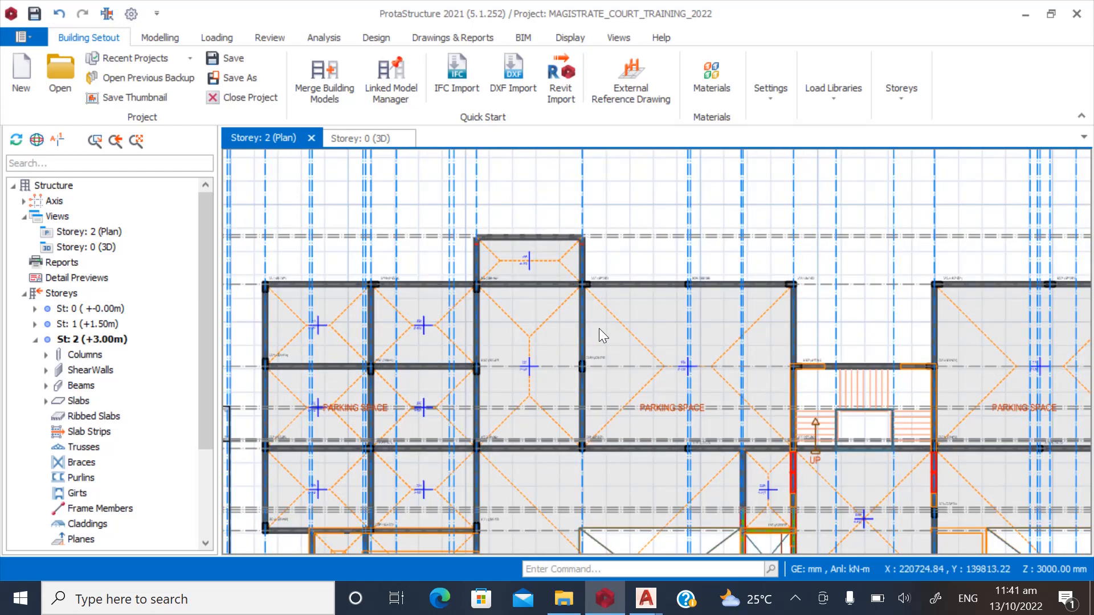
{"action": "scroll", "coordinate": [469, 400], "scroll_direction": "down", "scroll_amount": 3}
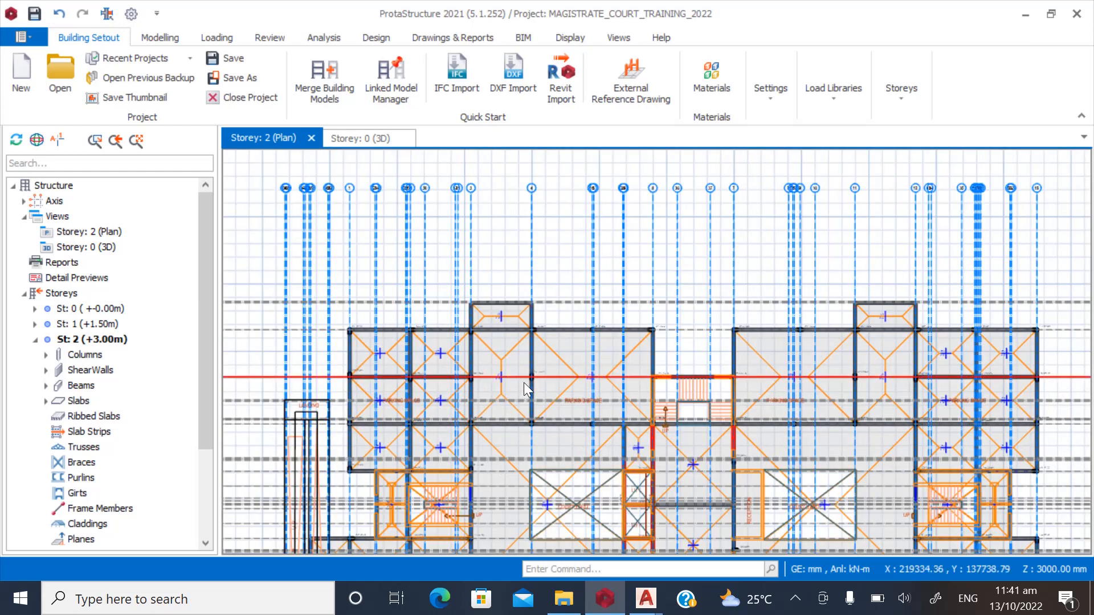
Turn off the Axis and Slab layer groups in the layer and colour settings and accept the changes.
{"action": "left_click", "coordinate": [771, 91]}
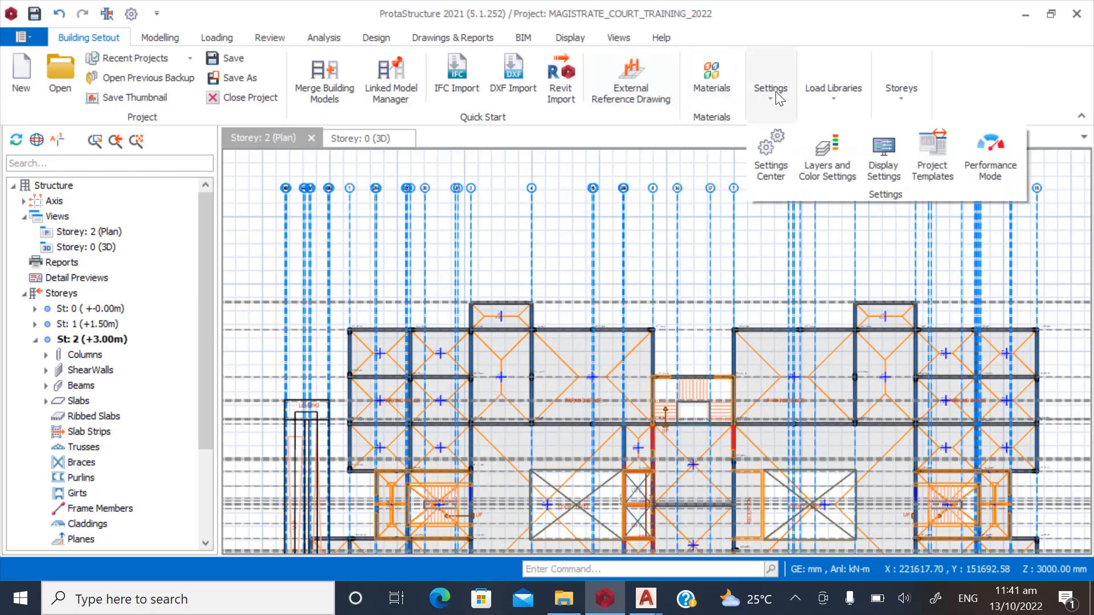
{"action": "left_click", "coordinate": [829, 168]}
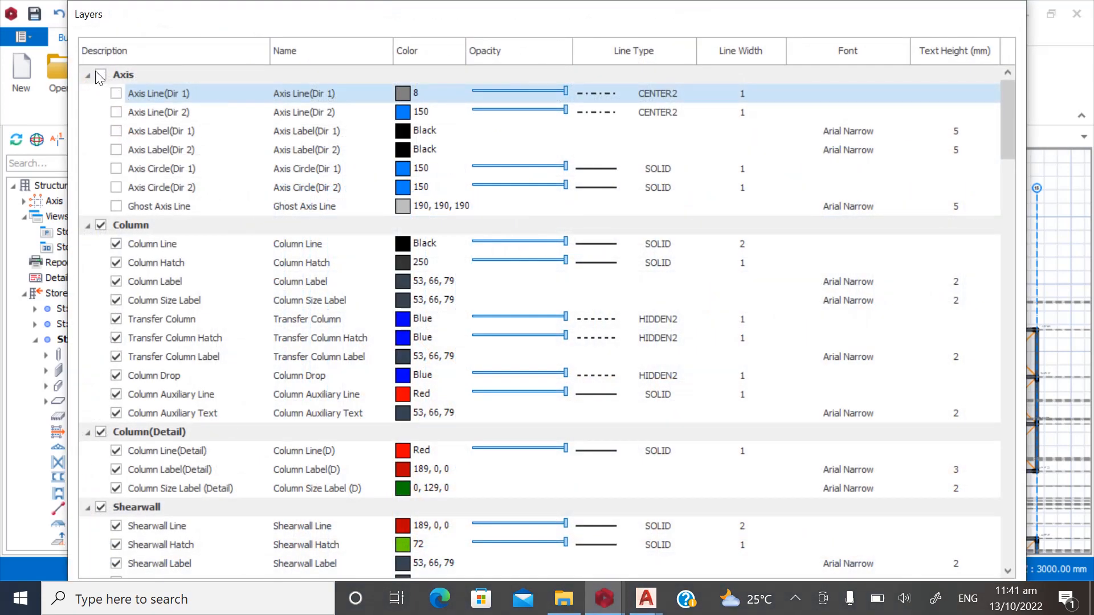
{"action": "scroll", "coordinate": [158, 319], "scroll_direction": "down", "scroll_amount": 7}
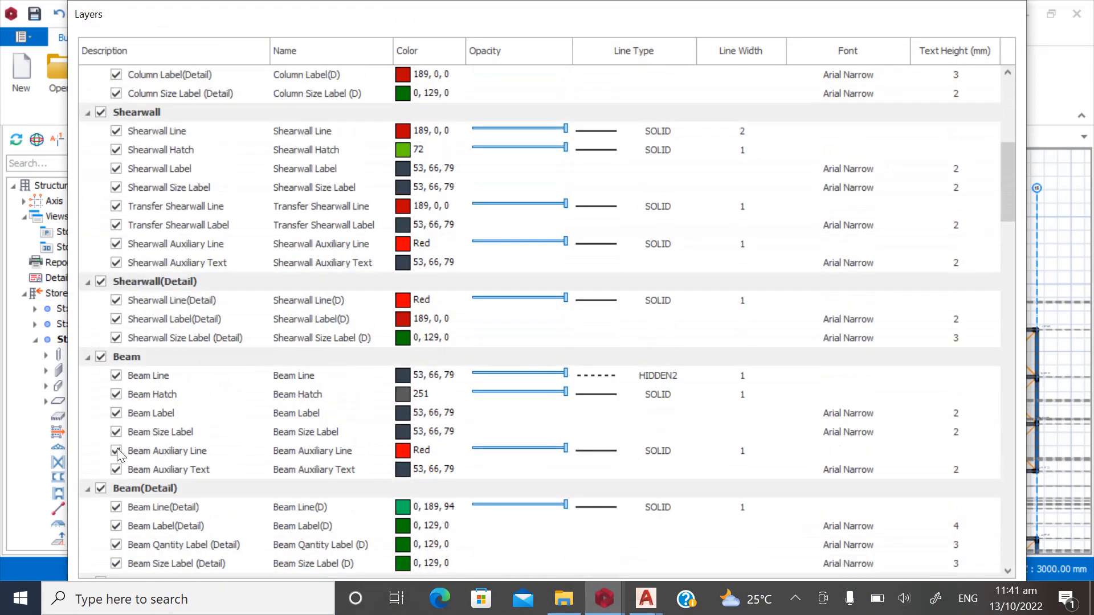
{"action": "scroll", "coordinate": [94, 490], "scroll_direction": "down", "scroll_amount": 2}
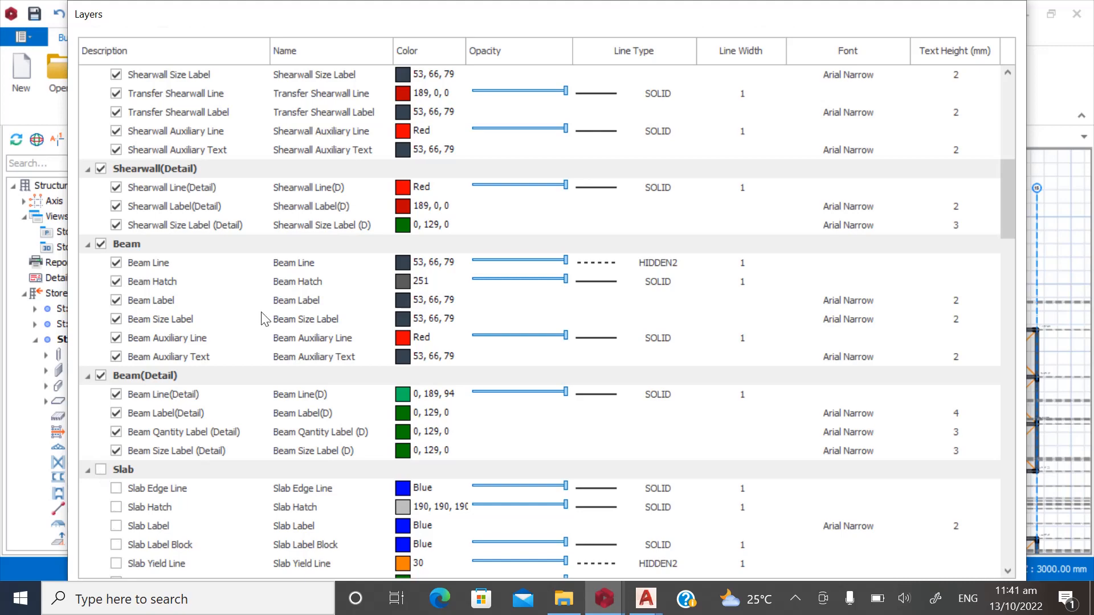
{"action": "double_click", "coordinate": [400, 25]}
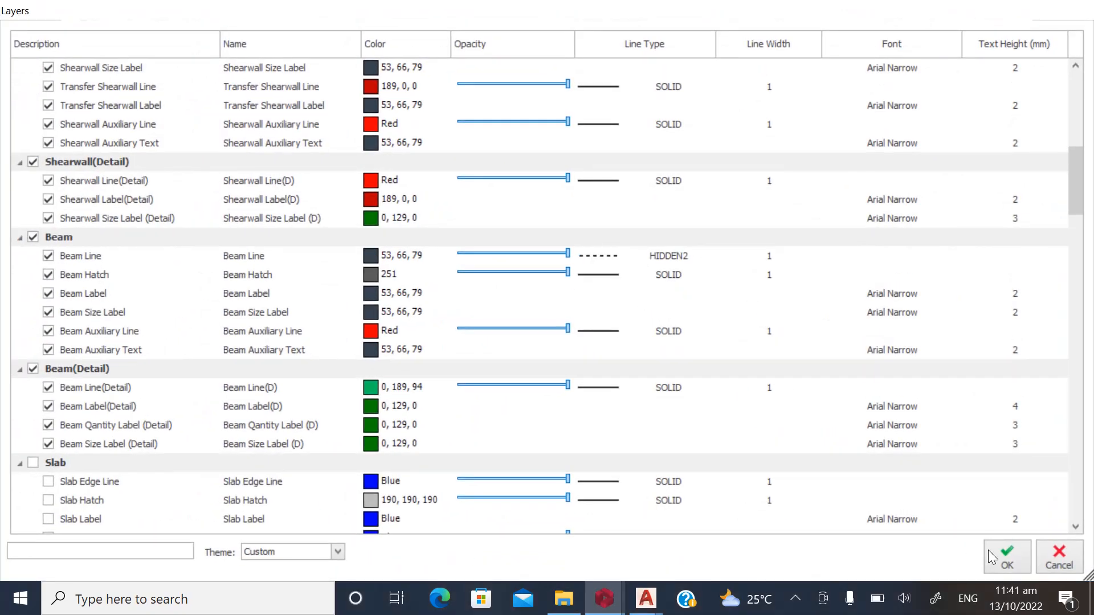
{"action": "left_click", "coordinate": [992, 556]}
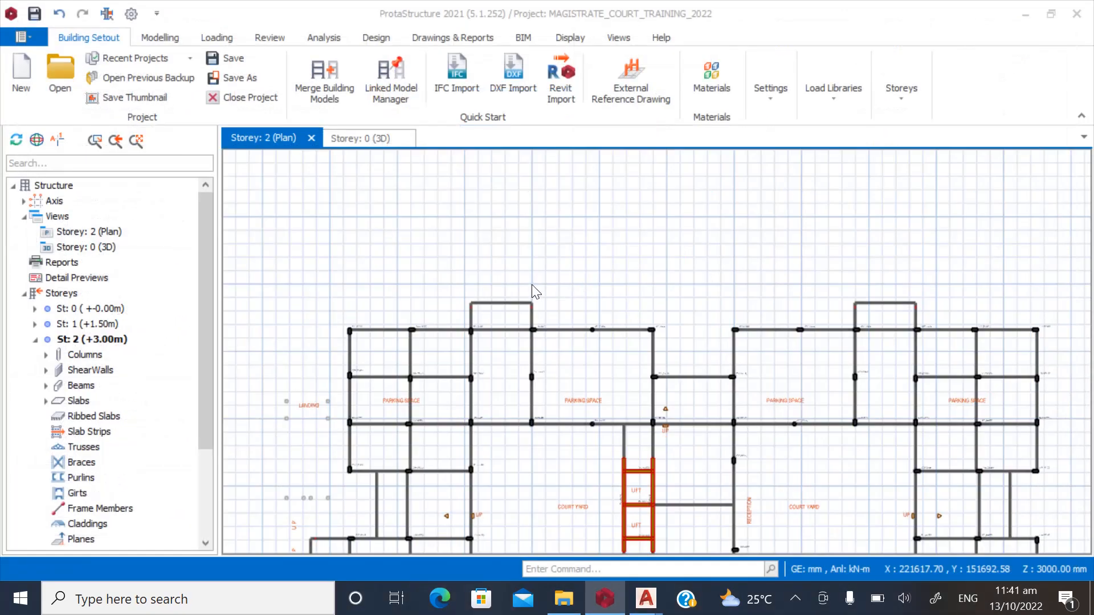
Examine how the storey 2 columns and beams sit relative to the parking spaces in the overlaid ground floor plan.
{"action": "scroll", "coordinate": [464, 213], "scroll_direction": "down", "scroll_amount": 3}
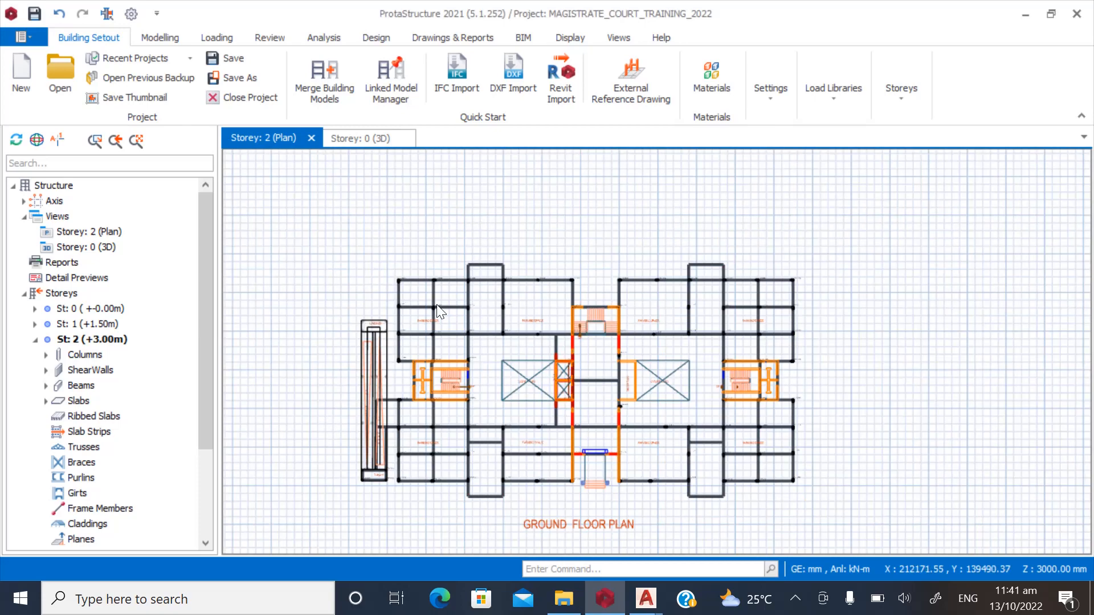
{"action": "scroll", "coordinate": [439, 312], "scroll_direction": "up", "scroll_amount": 4}
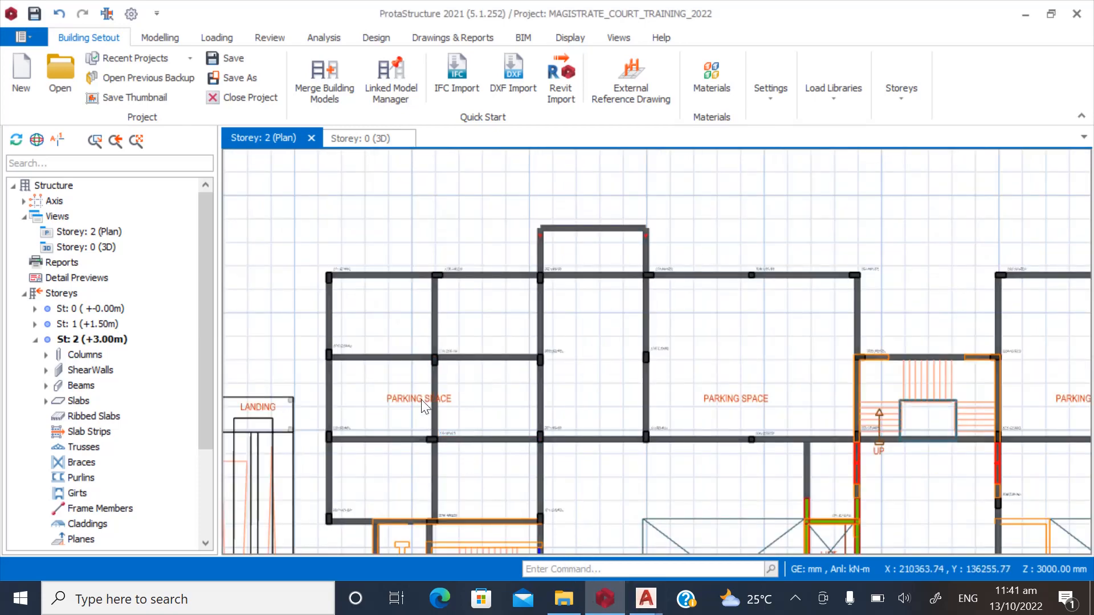
{"action": "scroll", "coordinate": [305, 315], "scroll_direction": "up", "scroll_amount": 3}
{"action": "scroll", "coordinate": [609, 213], "scroll_direction": "up", "scroll_amount": 2}
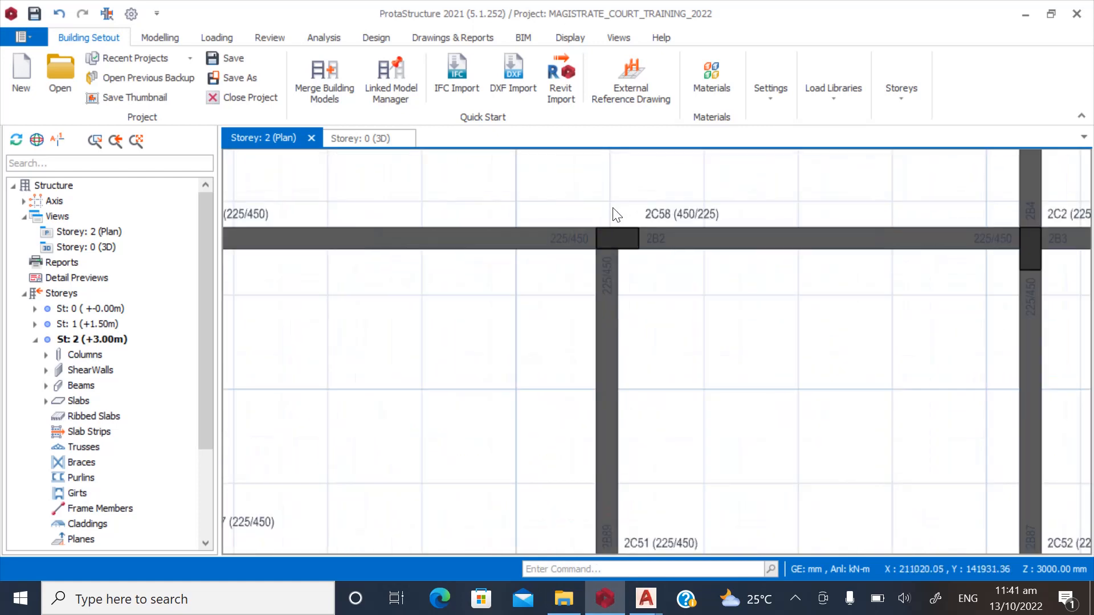
{"action": "scroll", "coordinate": [437, 248], "scroll_direction": "down", "scroll_amount": 2}
{"action": "scroll", "coordinate": [437, 251], "scroll_direction": "down", "scroll_amount": 1}
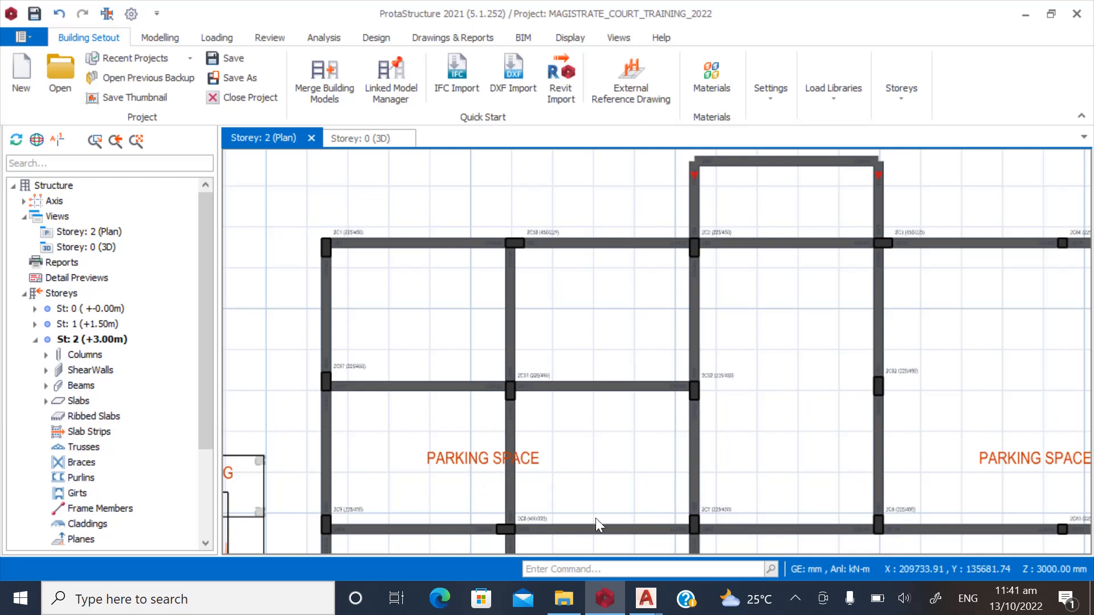
Switch to the OGBA AS BUILT ARCHITECTURAL drawing in AutoCAD and examine the ground floor plan and the column and gridline layout beside it.
{"action": "mouse_move", "coordinate": [645, 598]}
{"action": "left_click", "coordinate": [731, 538]}
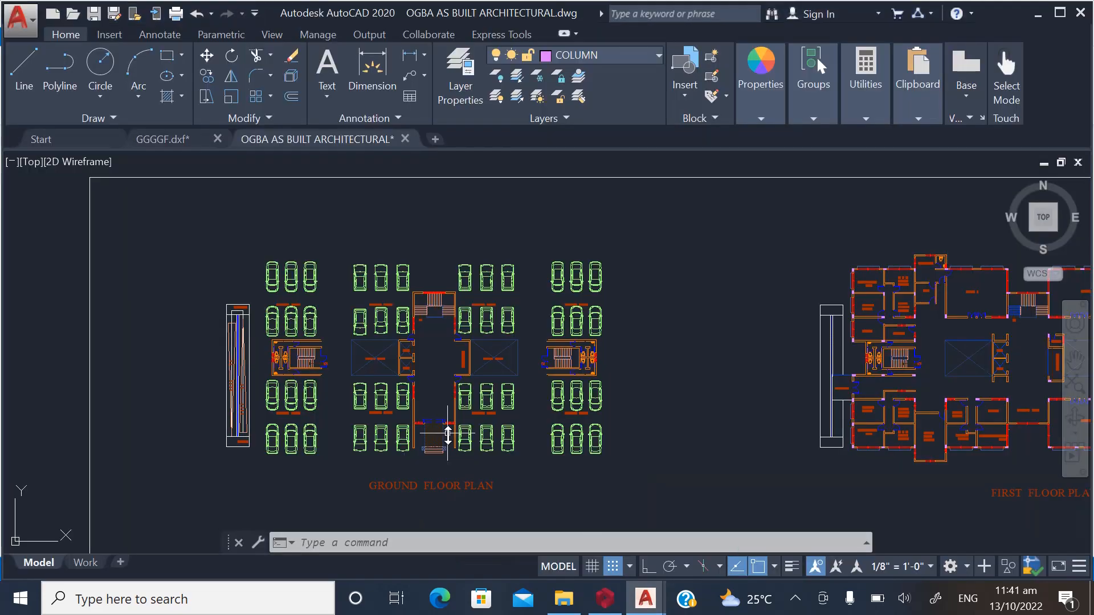
{"action": "scroll", "coordinate": [219, 302], "scroll_direction": "down", "scroll_amount": 2}
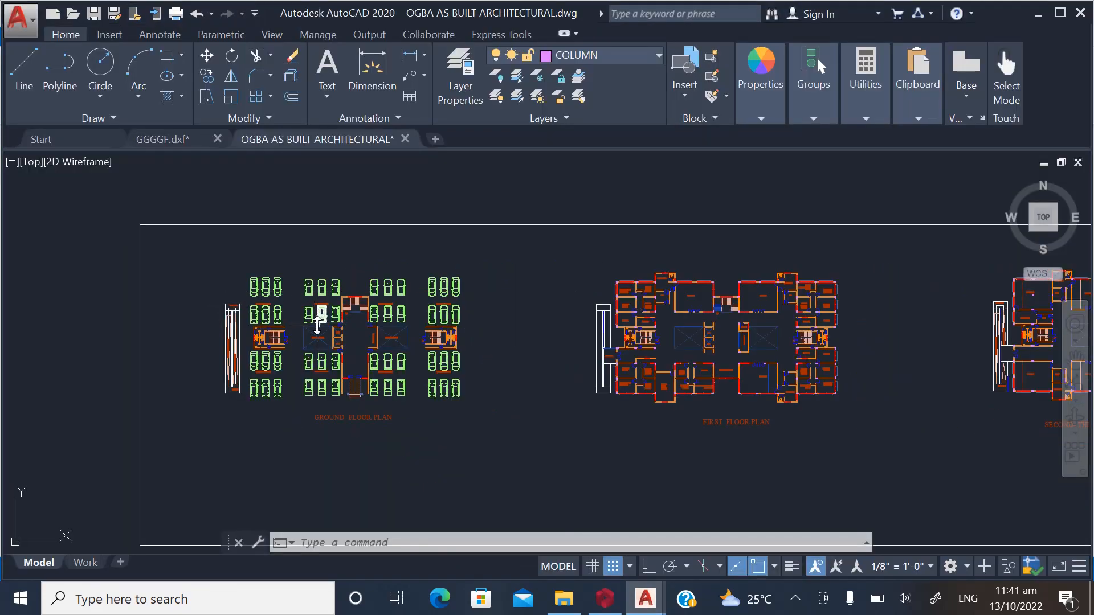
{"action": "scroll", "coordinate": [359, 279], "scroll_direction": "down", "scroll_amount": 5}
{"action": "scroll", "coordinate": [261, 346], "scroll_direction": "up", "scroll_amount": 4}
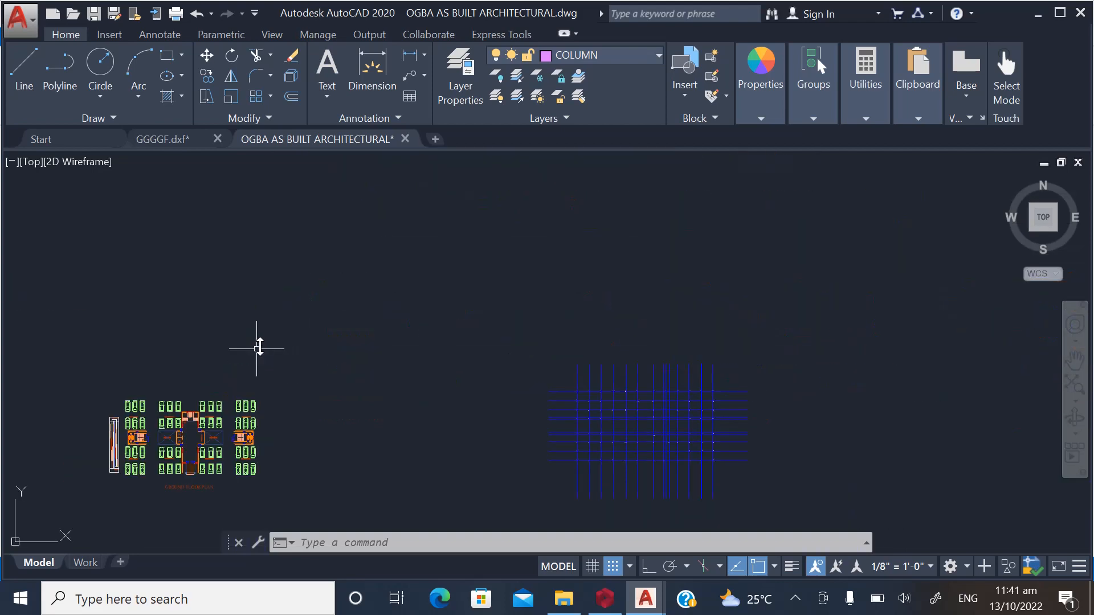
{"action": "scroll", "coordinate": [594, 407], "scroll_direction": "up", "scroll_amount": 3}
{"action": "scroll", "coordinate": [525, 315], "scroll_direction": "up", "scroll_amount": 3}
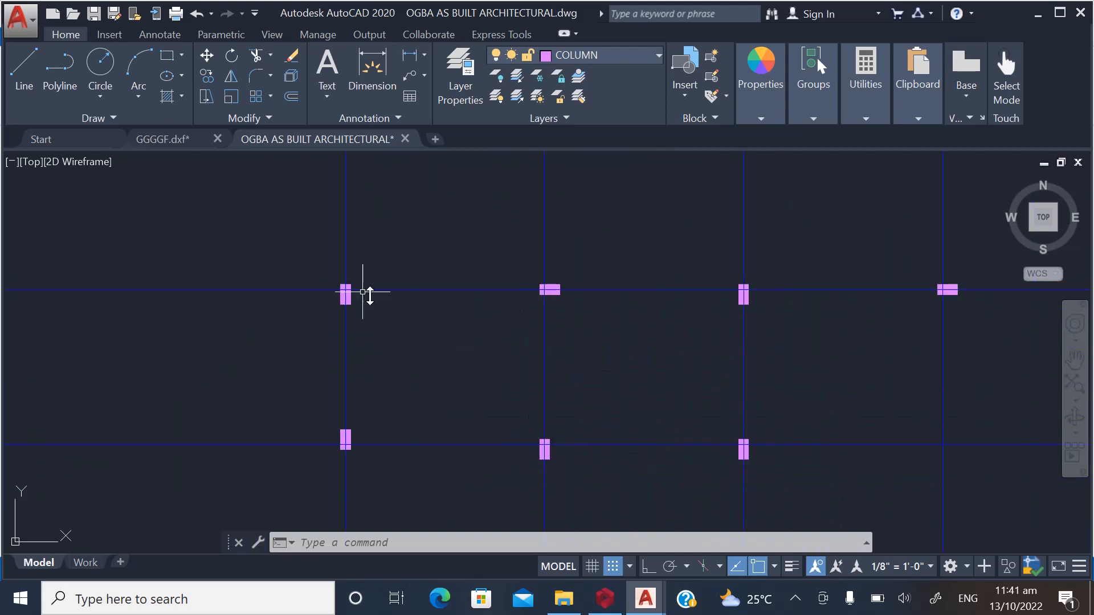
{"action": "scroll", "coordinate": [364, 293], "scroll_direction": "down", "scroll_amount": 8}
{"action": "scroll", "coordinate": [706, 355], "scroll_direction": "down", "scroll_amount": 2}
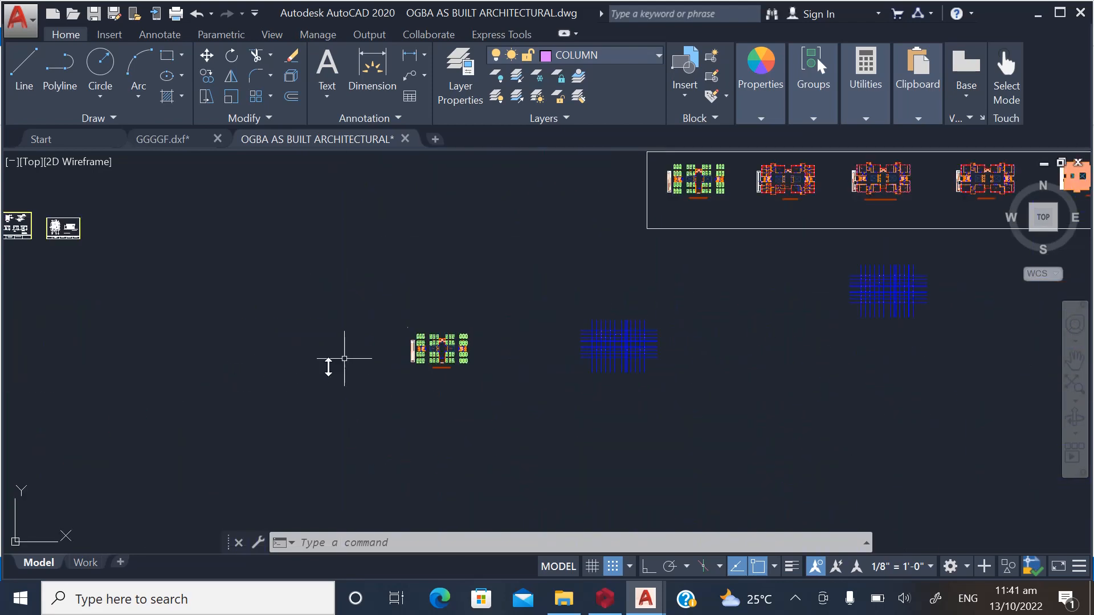
{"action": "scroll", "coordinate": [330, 366], "scroll_direction": "up", "scroll_amount": 6}
{"action": "scroll", "coordinate": [326, 402], "scroll_direction": "down", "scroll_amount": 3}
{"action": "scroll", "coordinate": [326, 402], "scroll_direction": "up", "scroll_amount": 5}
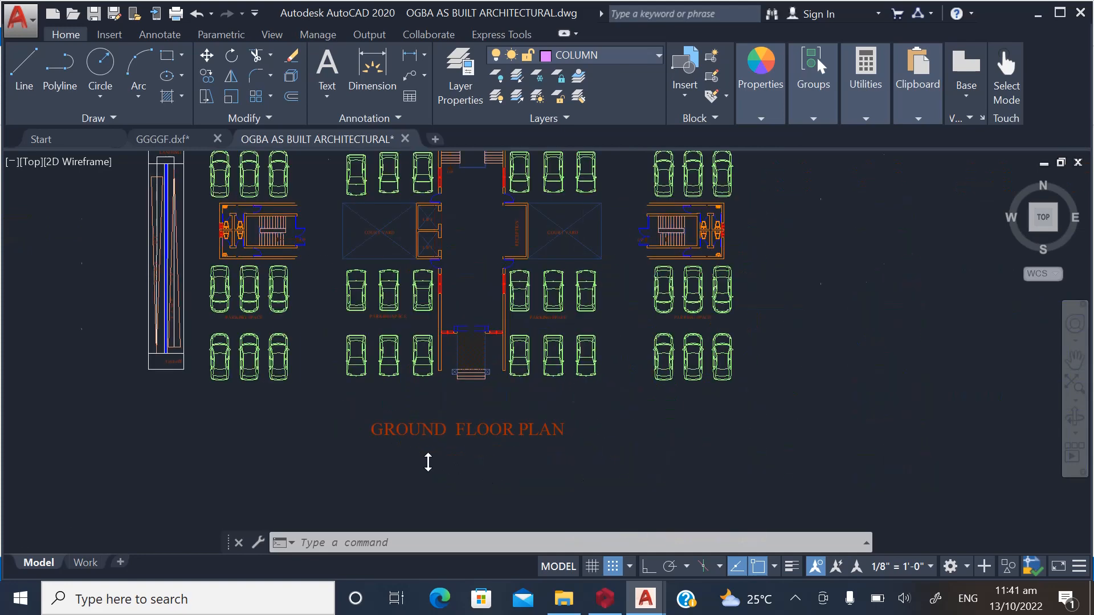
{"action": "scroll", "coordinate": [330, 464], "scroll_direction": "down", "scroll_amount": 7}
{"action": "scroll", "coordinate": [695, 368], "scroll_direction": "up", "scroll_amount": 2}
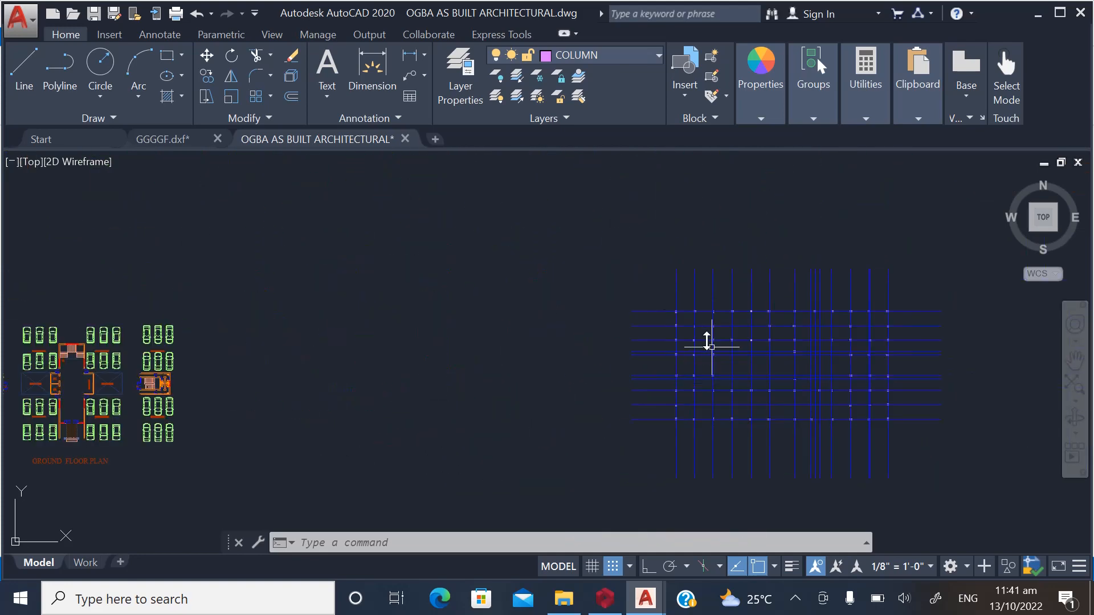
Select the whole column and gridline layout nearest the ground floor plan and start copying the selection.
{"action": "left_click", "coordinate": [567, 219]}
{"action": "scroll", "coordinate": [615, 275], "scroll_direction": "down", "scroll_amount": 4}
{"action": "left_click", "coordinate": [791, 392]}
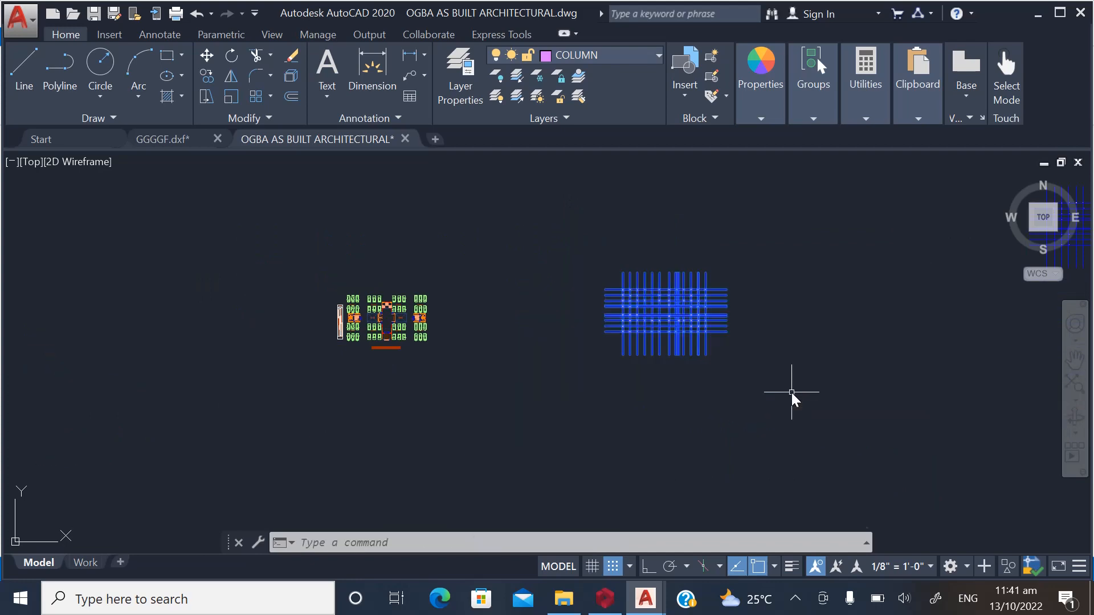
{"action": "scroll", "coordinate": [651, 305], "scroll_direction": "up", "scroll_amount": 8}
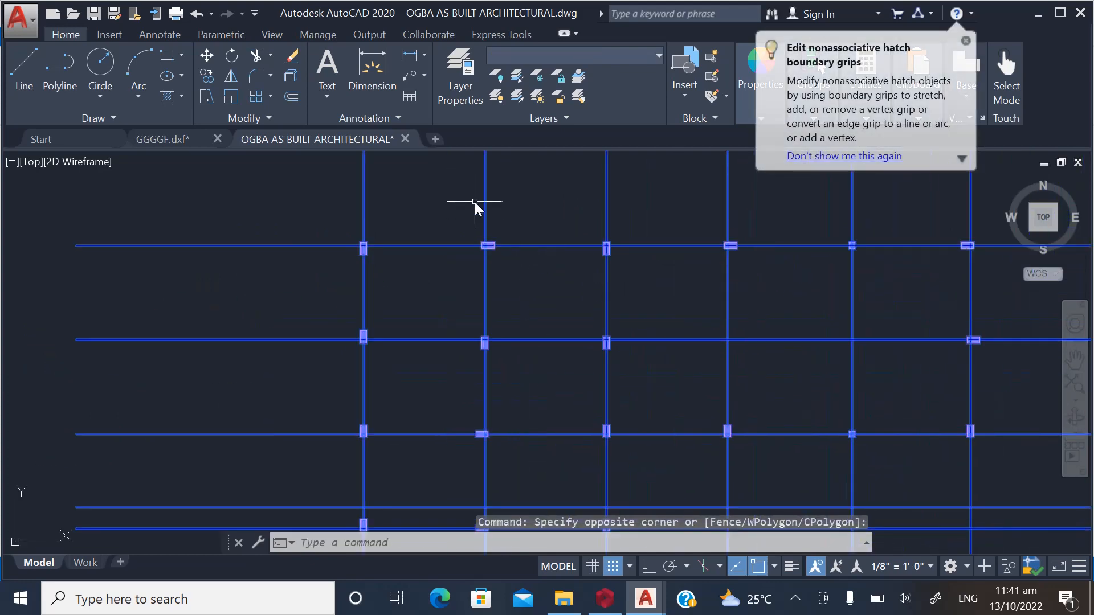
{"action": "scroll", "coordinate": [400, 371], "scroll_direction": "down", "scroll_amount": 4}
{"action": "right_click", "coordinate": [425, 229]}
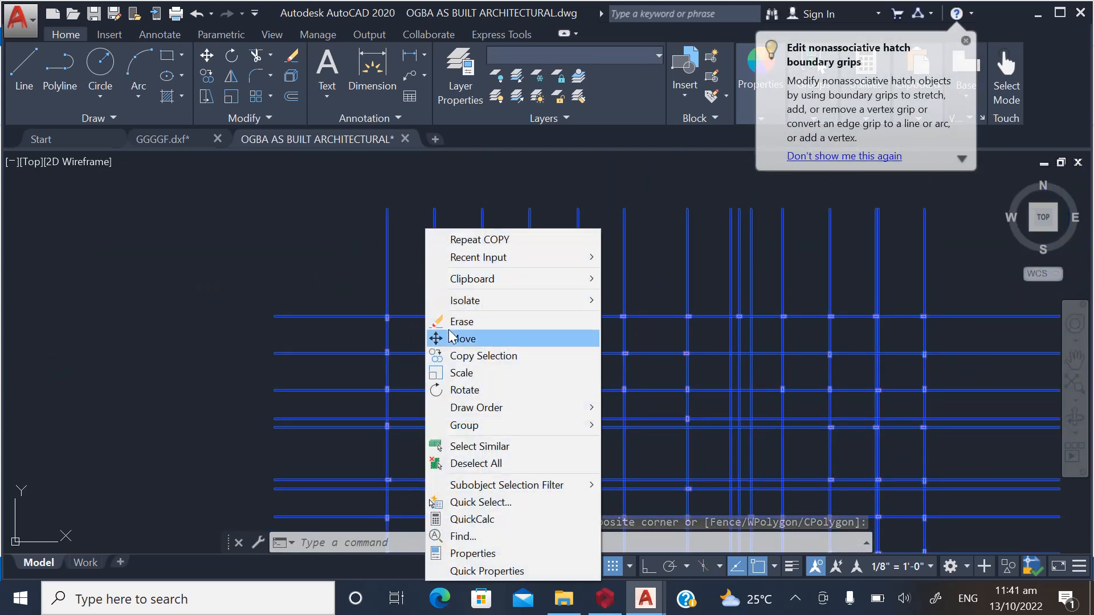
{"action": "left_click", "coordinate": [467, 353]}
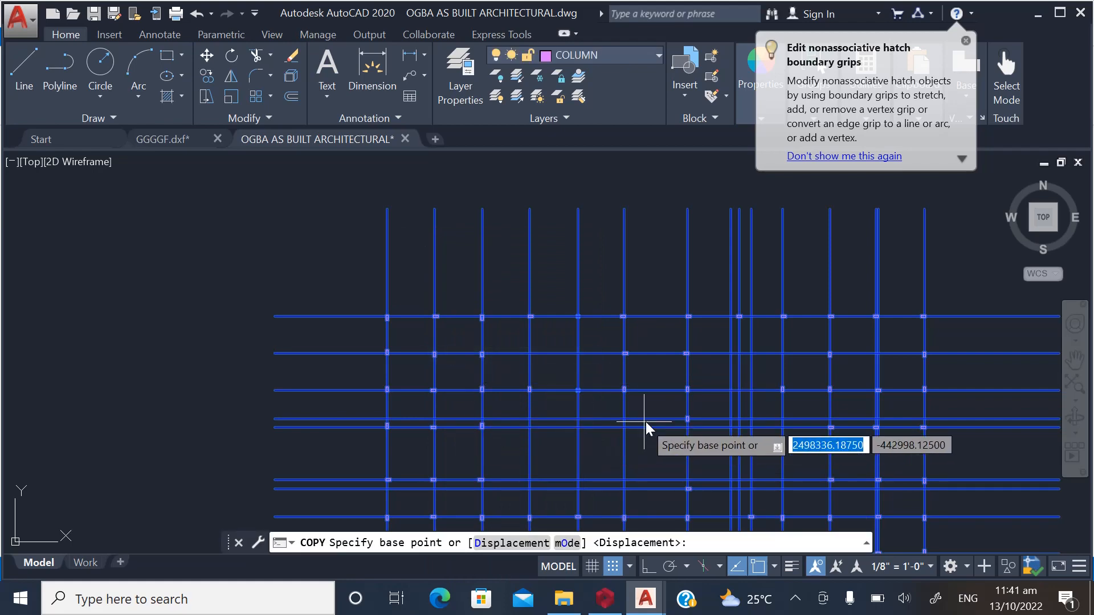
Use the upper-left corner of the column at the staircase, second gridline row, as the base point of the copy.
{"action": "scroll", "coordinate": [706, 282], "scroll_direction": "up", "scroll_amount": 4}
{"action": "scroll", "coordinate": [748, 346], "scroll_direction": "down", "scroll_amount": 6}
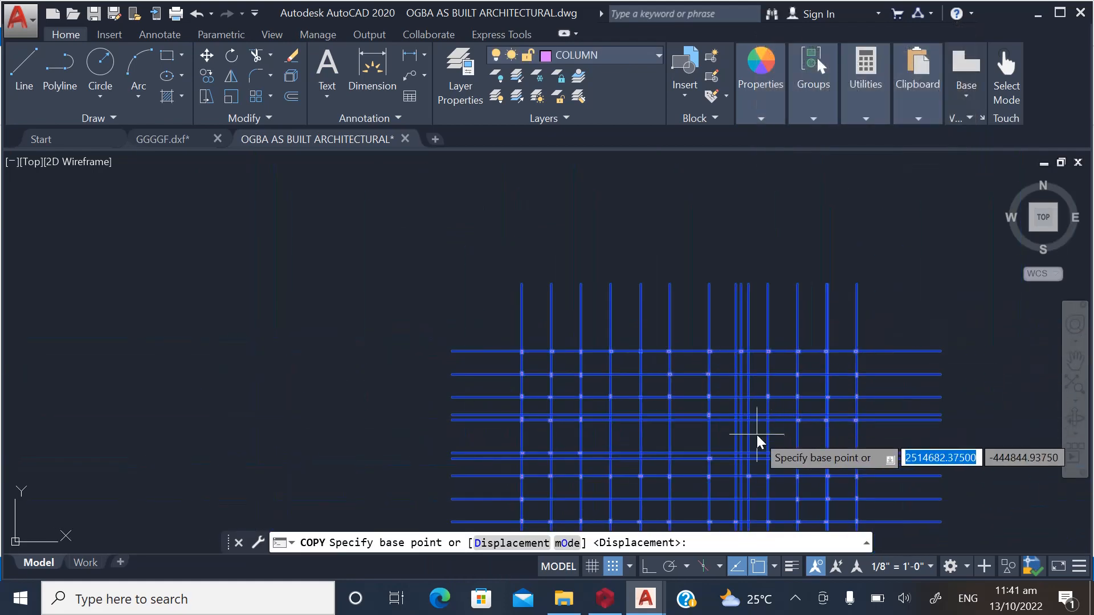
{"action": "scroll", "coordinate": [741, 380], "scroll_direction": "up", "scroll_amount": 5}
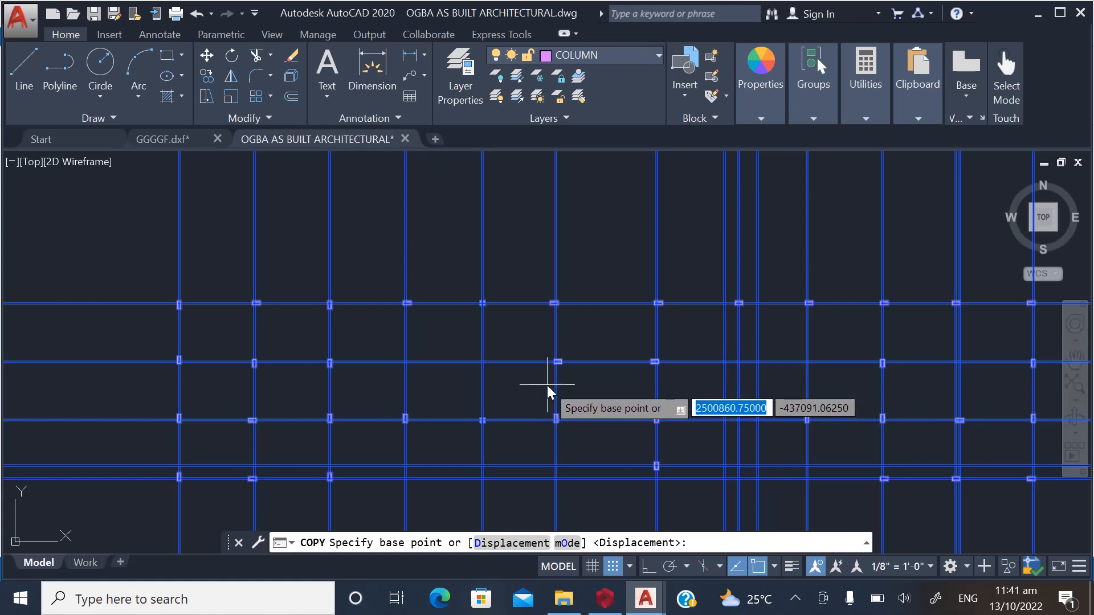
{"action": "scroll", "coordinate": [546, 385], "scroll_direction": "up", "scroll_amount": 10}
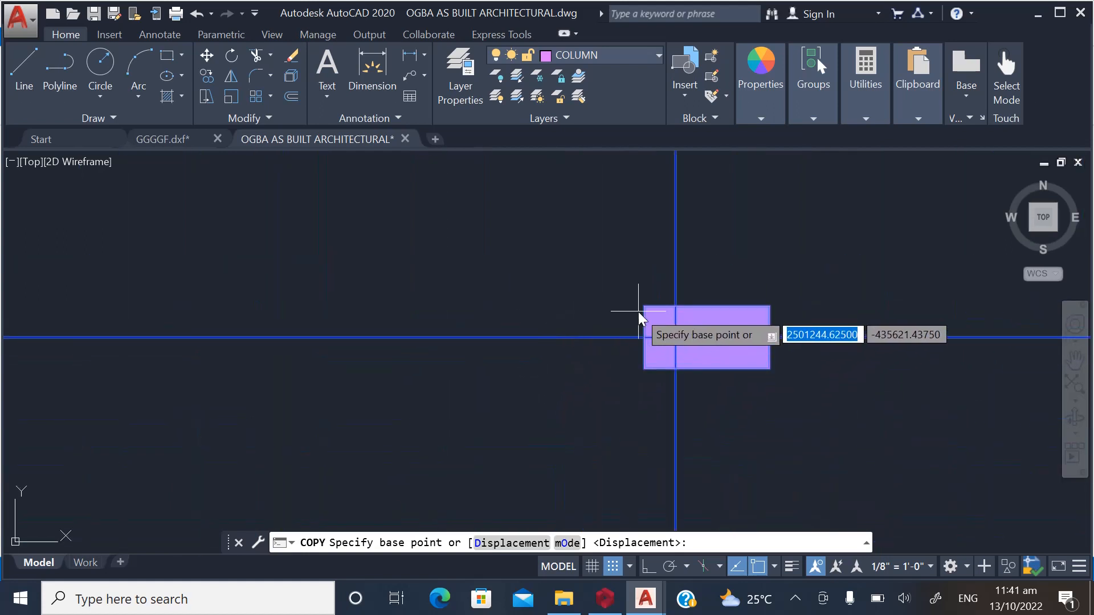
{"action": "left_click", "coordinate": [643, 306]}
{"action": "scroll", "coordinate": [707, 309], "scroll_direction": "down", "scroll_amount": 6}
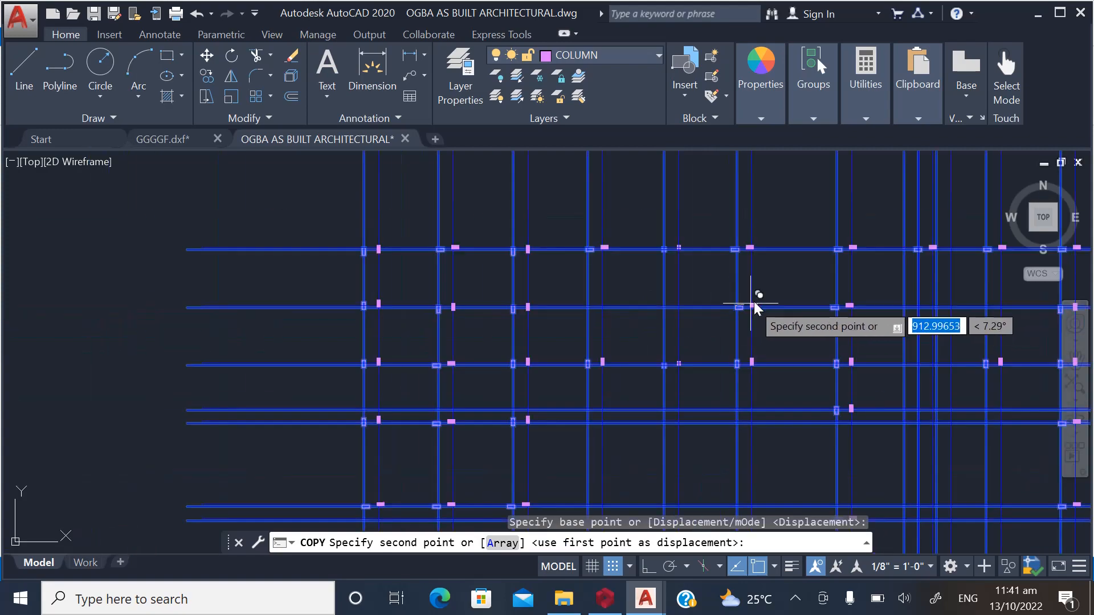
Place the copied column layout on the upper-left outer corner of the ground floor plan's central staircase walls and end the copy.
{"action": "scroll", "coordinate": [755, 308], "scroll_direction": "down", "scroll_amount": 6}
{"action": "scroll", "coordinate": [368, 317], "scroll_direction": "up", "scroll_amount": 3}
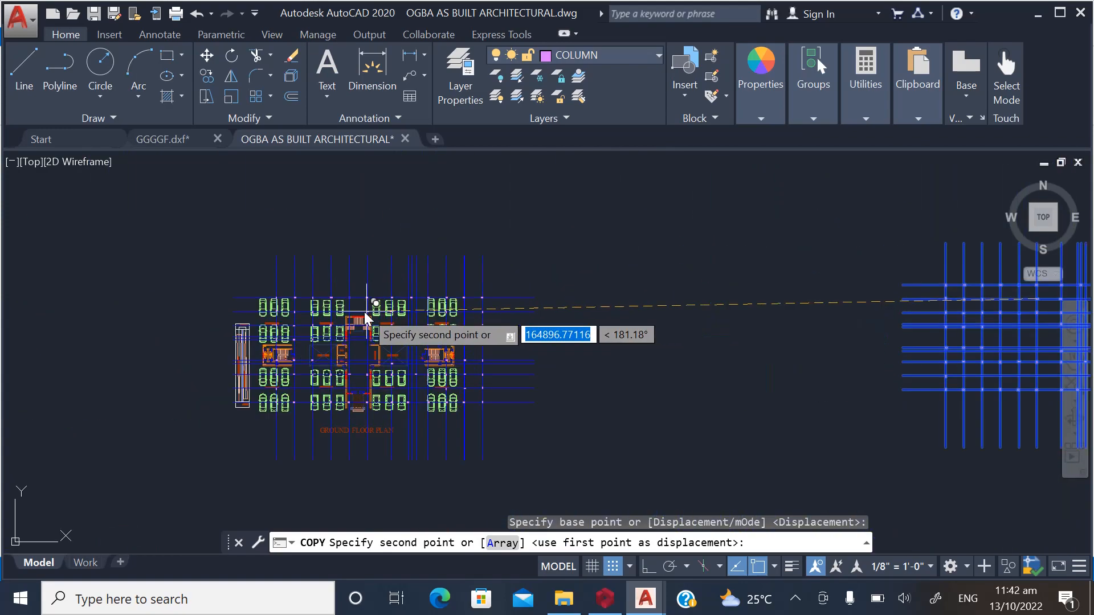
{"action": "scroll", "coordinate": [366, 318], "scroll_direction": "up", "scroll_amount": 8}
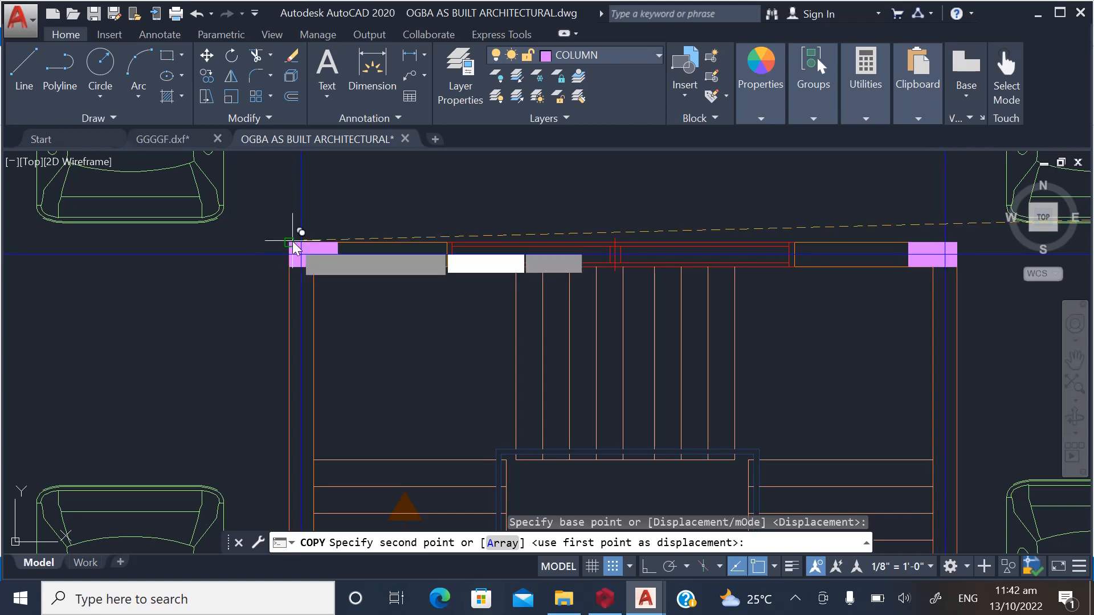
{"action": "left_click", "coordinate": [292, 242]}
{"action": "key", "text": "Escape"}
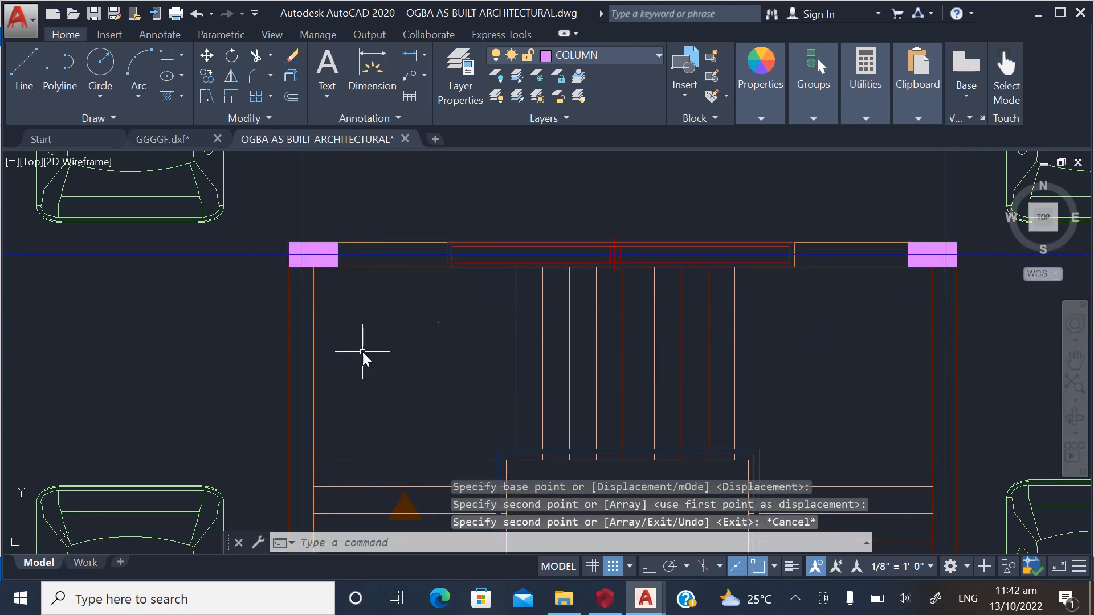
Examine where the copied columns fall relative to the parked cars and parking spaces on the ground floor plan.
{"action": "scroll", "coordinate": [470, 339], "scroll_direction": "down", "scroll_amount": 6}
{"action": "scroll", "coordinate": [223, 298], "scroll_direction": "up", "scroll_amount": 5}
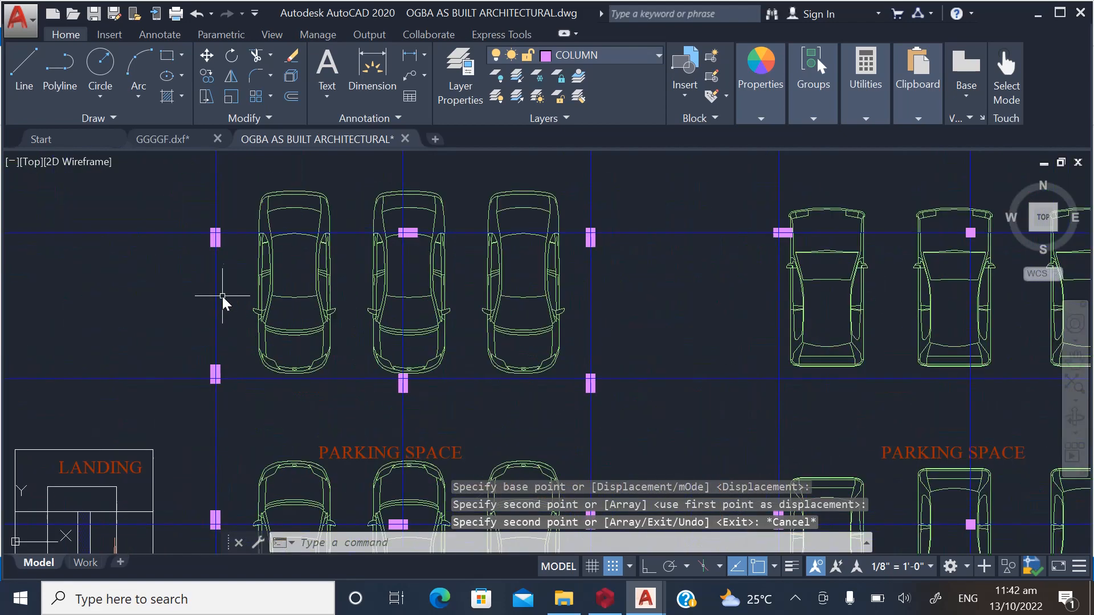
{"action": "scroll", "coordinate": [288, 273], "scroll_direction": "down", "scroll_amount": 5}
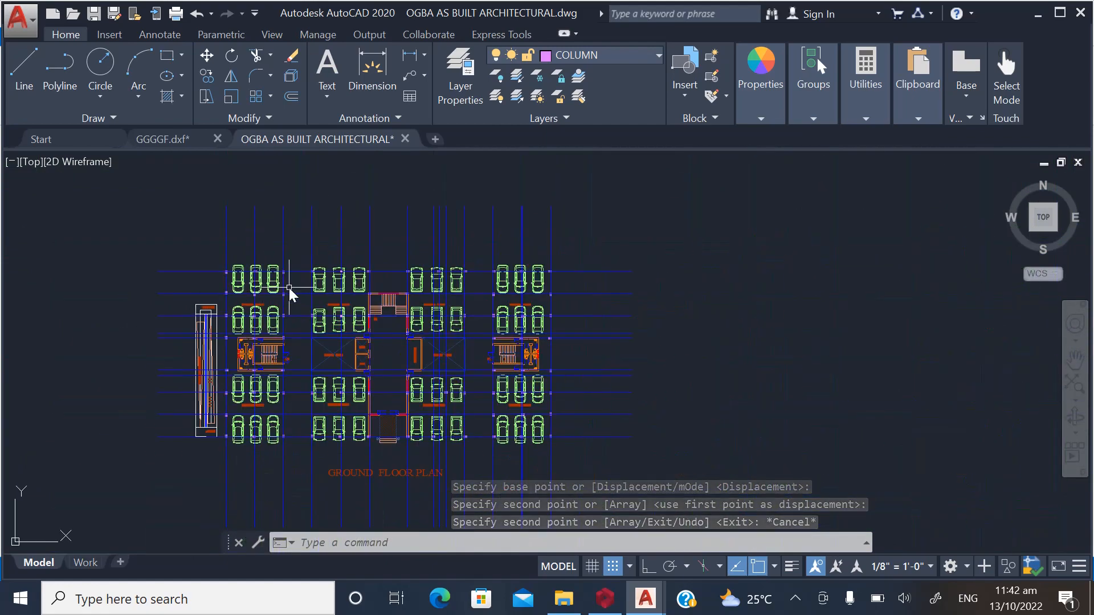
{"action": "scroll", "coordinate": [247, 277], "scroll_direction": "up", "scroll_amount": 4}
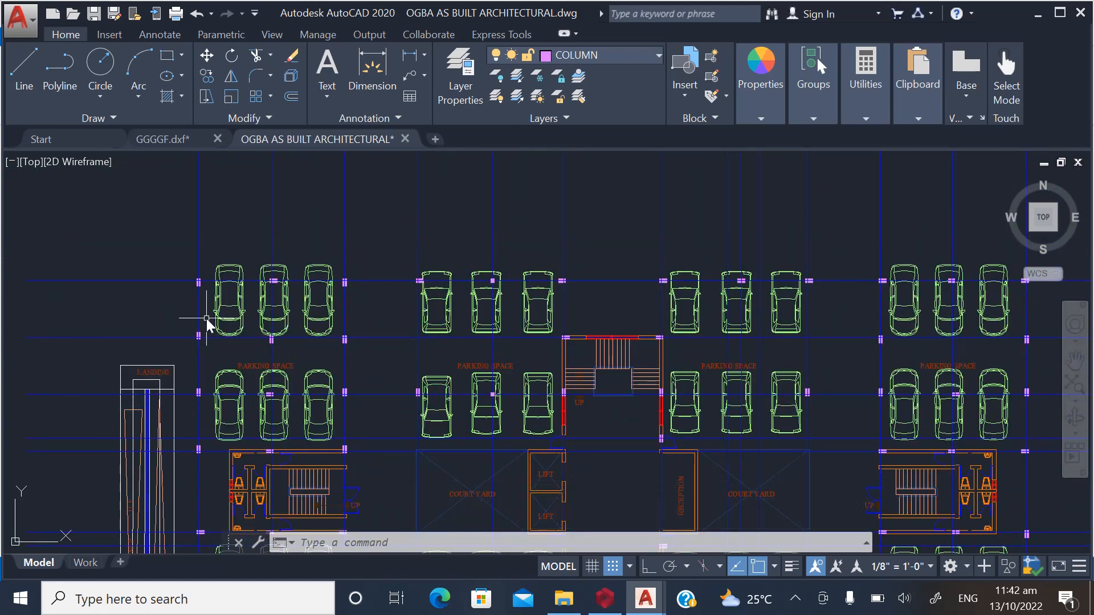
{"action": "scroll", "coordinate": [235, 296], "scroll_direction": "up", "scroll_amount": 5}
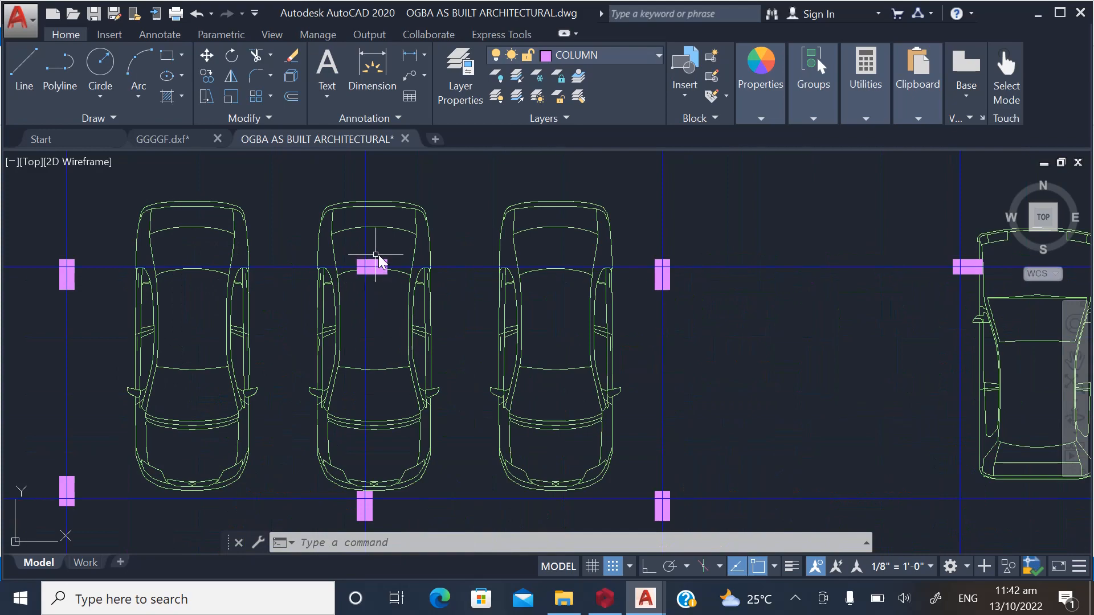
{"action": "scroll", "coordinate": [382, 279], "scroll_direction": "up", "scroll_amount": 1}
{"action": "scroll", "coordinate": [365, 290], "scroll_direction": "down", "scroll_amount": 5}
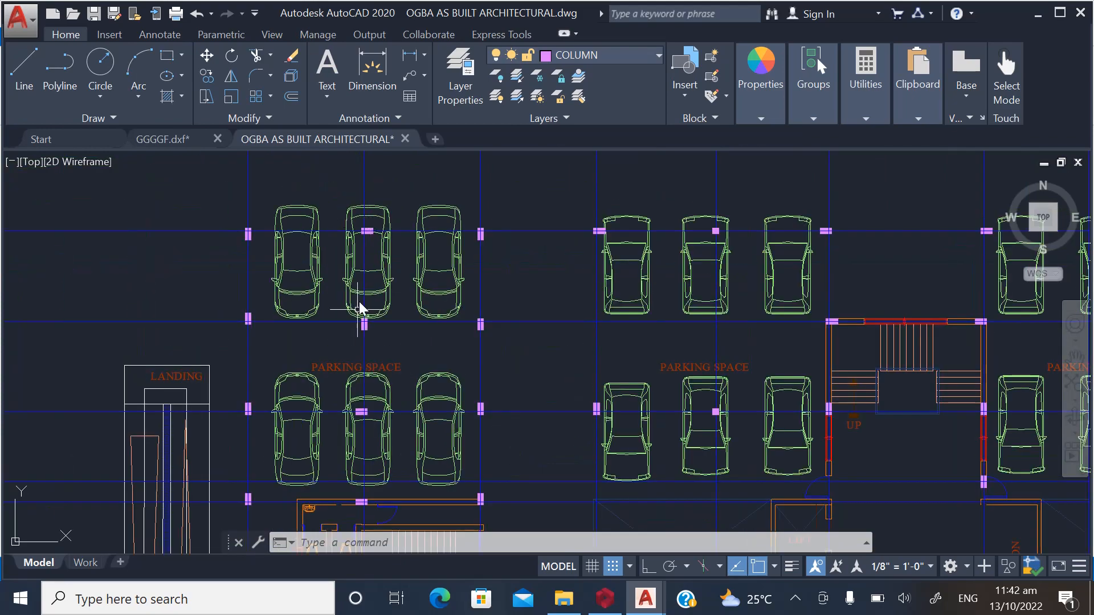
{"action": "scroll", "coordinate": [360, 309], "scroll_direction": "up", "scroll_amount": 5}
{"action": "scroll", "coordinate": [370, 322], "scroll_direction": "down", "scroll_amount": 7}
{"action": "scroll", "coordinate": [361, 264], "scroll_direction": "up", "scroll_amount": 6}
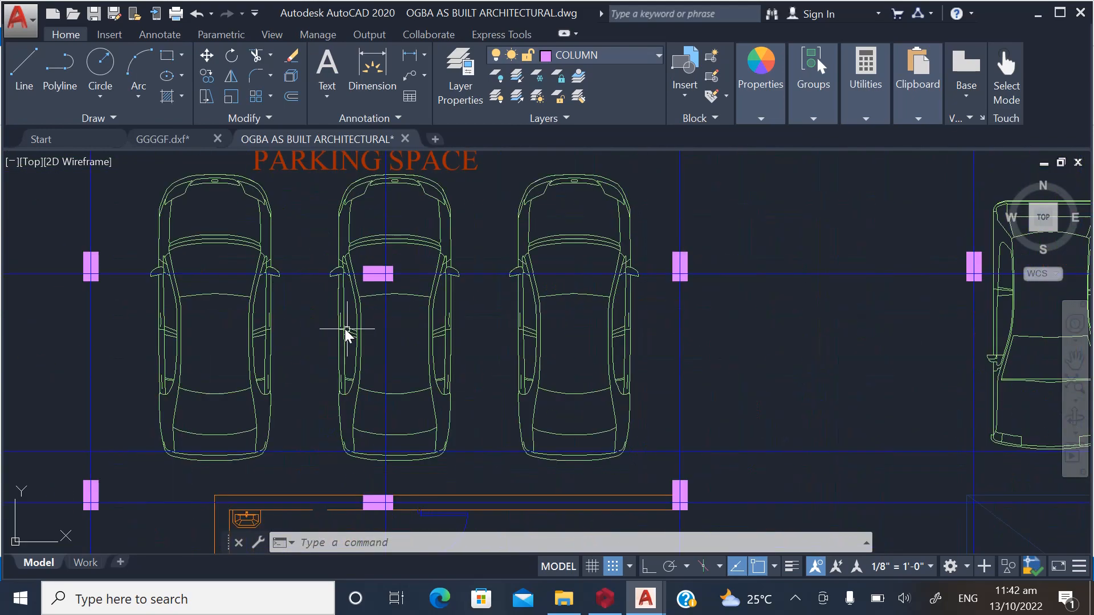
{"action": "scroll", "coordinate": [370, 275], "scroll_direction": "down", "scroll_amount": 4}
{"action": "scroll", "coordinate": [361, 371], "scroll_direction": "up", "scroll_amount": 3}
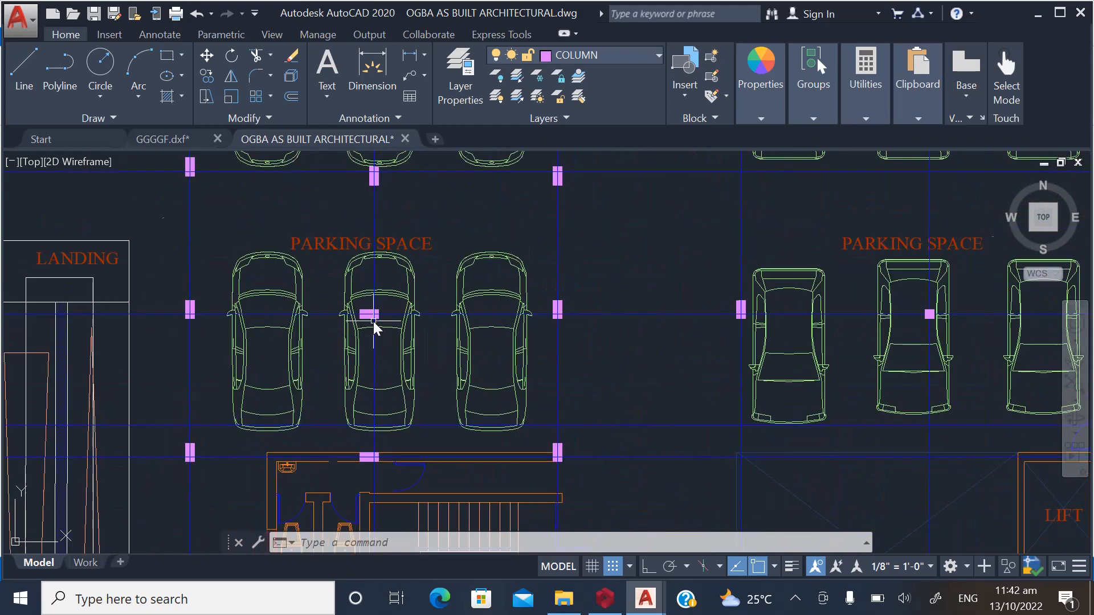
Check the upper two rows of parking spaces for overlaid columns that land on parked cars.
{"action": "scroll", "coordinate": [374, 325], "scroll_direction": "down", "scroll_amount": 2}
{"action": "scroll", "coordinate": [354, 398], "scroll_direction": "up", "scroll_amount": 3}
{"action": "scroll", "coordinate": [349, 421], "scroll_direction": "down", "scroll_amount": 3}
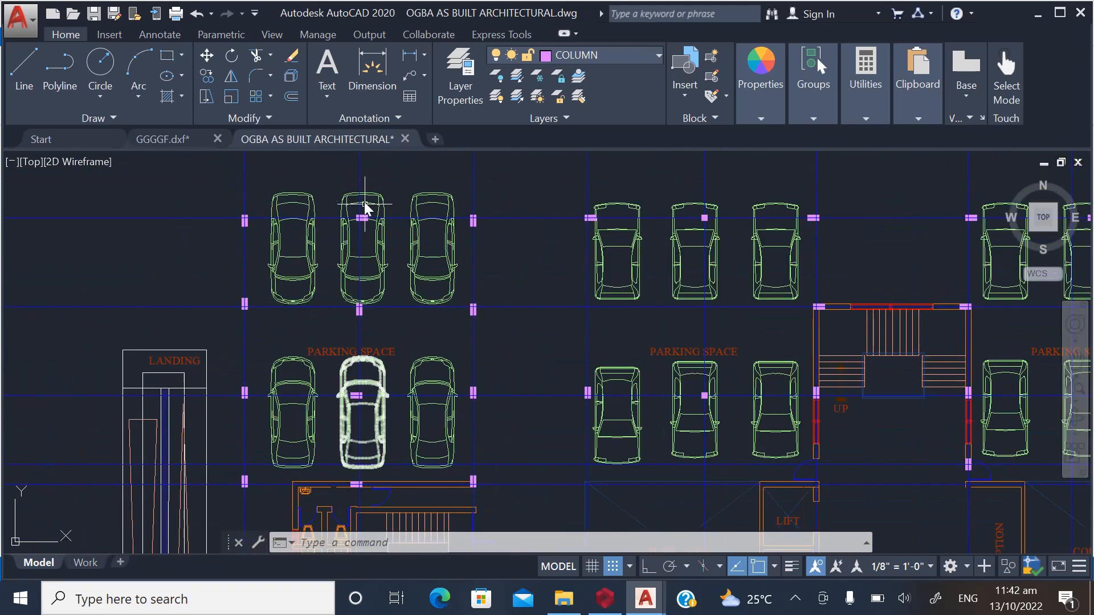
{"action": "scroll", "coordinate": [288, 454], "scroll_direction": "down", "scroll_amount": 3}
{"action": "scroll", "coordinate": [324, 377], "scroll_direction": "up", "scroll_amount": 2}
{"action": "scroll", "coordinate": [325, 378], "scroll_direction": "down", "scroll_amount": 3}
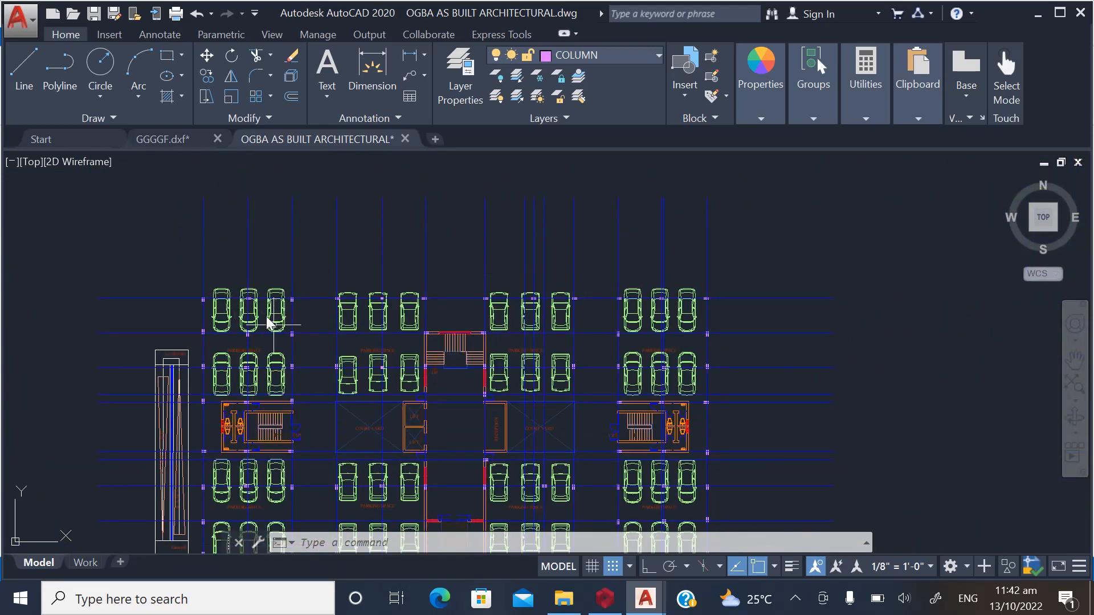
{"action": "scroll", "coordinate": [311, 350], "scroll_direction": "up", "scroll_amount": 3}
{"action": "scroll", "coordinate": [228, 365], "scroll_direction": "down", "scroll_amount": 2}
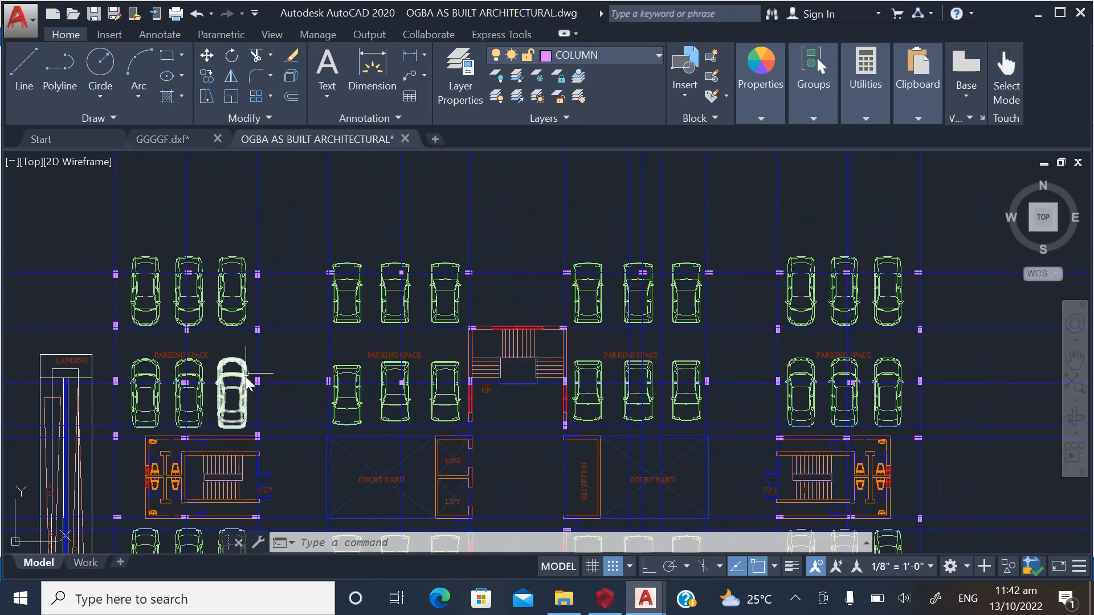
{"action": "scroll", "coordinate": [393, 276], "scroll_direction": "up", "scroll_amount": 3}
{"action": "scroll", "coordinate": [402, 276], "scroll_direction": "down", "scroll_amount": 5}
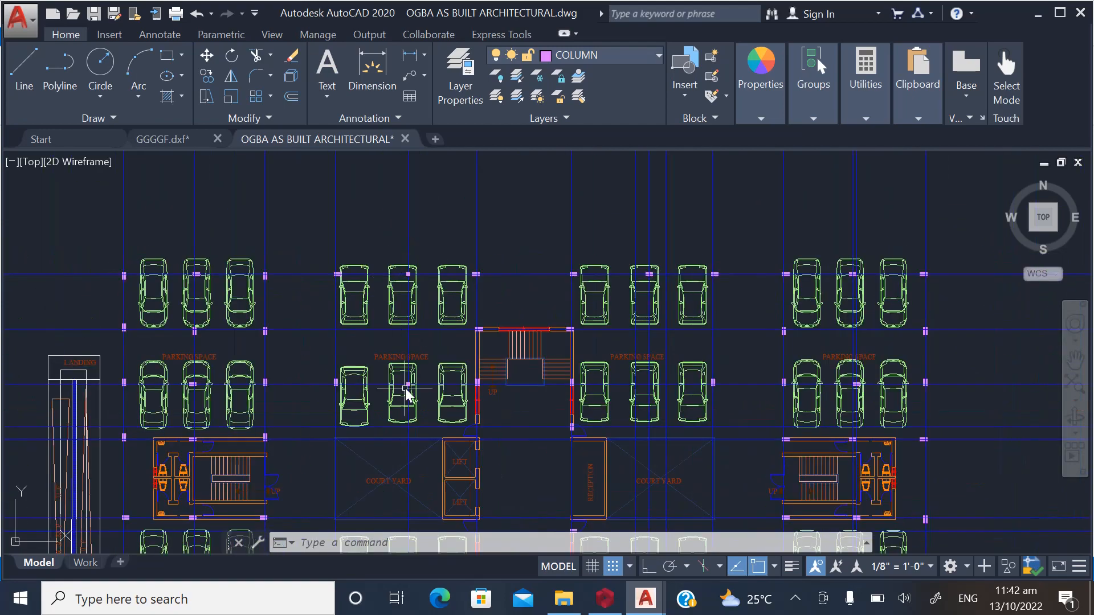
{"action": "scroll", "coordinate": [409, 401], "scroll_direction": "up", "scroll_amount": 4}
{"action": "scroll", "coordinate": [376, 353], "scroll_direction": "down", "scroll_amount": 3}
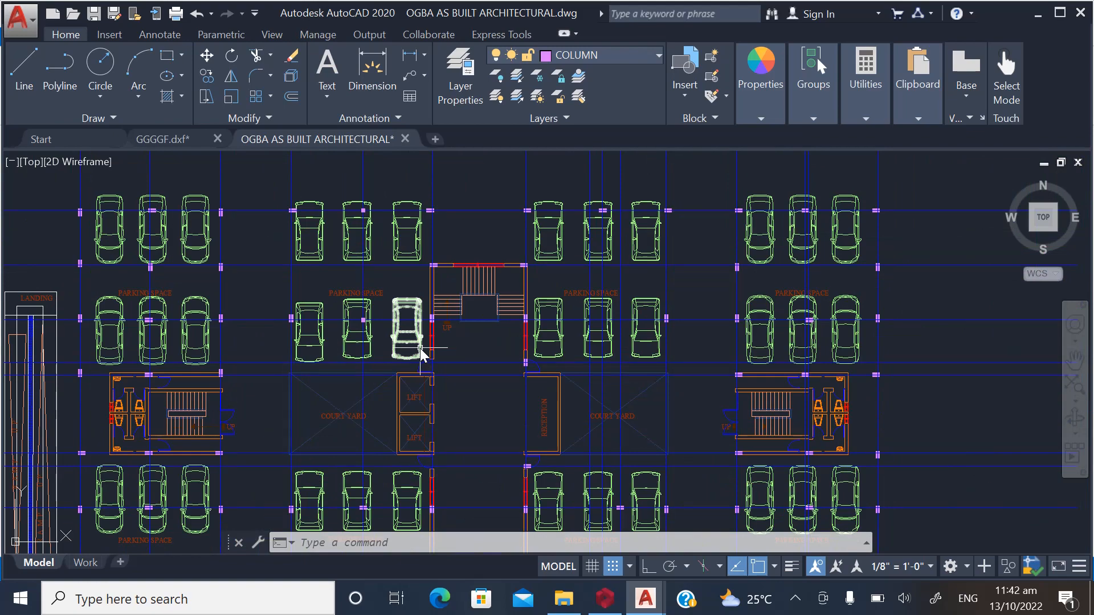
Find the other overlaid copy of the ground floor plan and review its red-marked columns across the parking spaces.
{"action": "scroll", "coordinate": [419, 347], "scroll_direction": "down", "scroll_amount": 5}
{"action": "scroll", "coordinate": [254, 302], "scroll_direction": "down", "scroll_amount": 5}
{"action": "scroll", "coordinate": [159, 307], "scroll_direction": "down", "scroll_amount": 3}
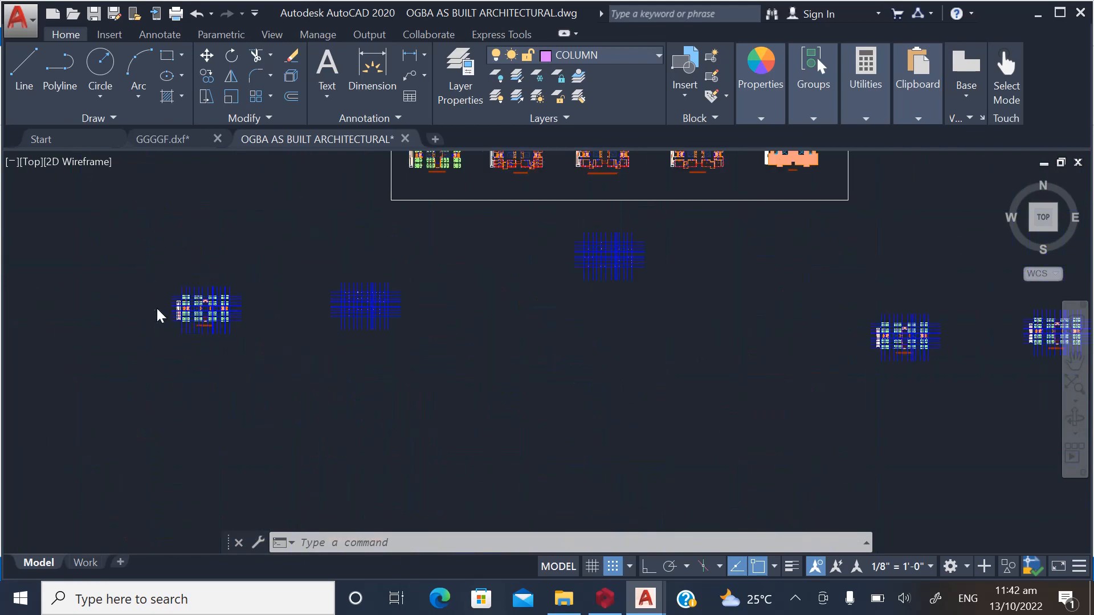
{"action": "scroll", "coordinate": [838, 340], "scroll_direction": "up", "scroll_amount": 3}
{"action": "scroll", "coordinate": [618, 273], "scroll_direction": "up", "scroll_amount": 1}
{"action": "scroll", "coordinate": [610, 250], "scroll_direction": "up", "scroll_amount": 2}
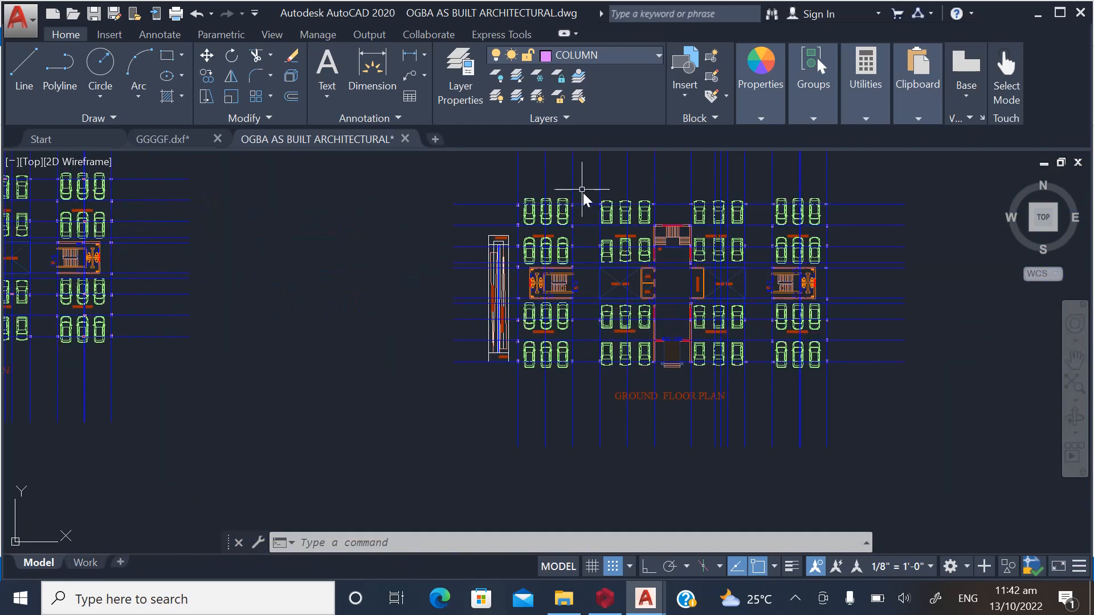
{"action": "scroll", "coordinate": [583, 192], "scroll_direction": "up", "scroll_amount": 3}
{"action": "scroll", "coordinate": [968, 308], "scroll_direction": "down", "scroll_amount": 3}
{"action": "scroll", "coordinate": [105, 273], "scroll_direction": "up", "scroll_amount": 4}
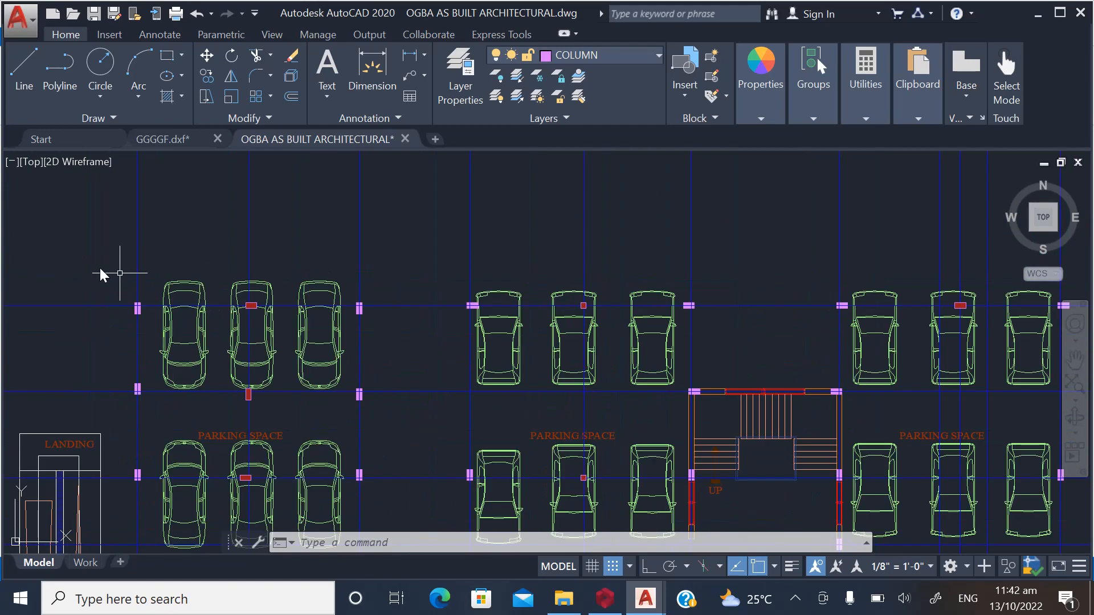
{"action": "scroll", "coordinate": [332, 284], "scroll_direction": "down", "scroll_amount": 4}
{"action": "scroll", "coordinate": [317, 276], "scroll_direction": "down", "scroll_amount": 2}
{"action": "scroll", "coordinate": [317, 276], "scroll_direction": "up", "scroll_amount": 5}
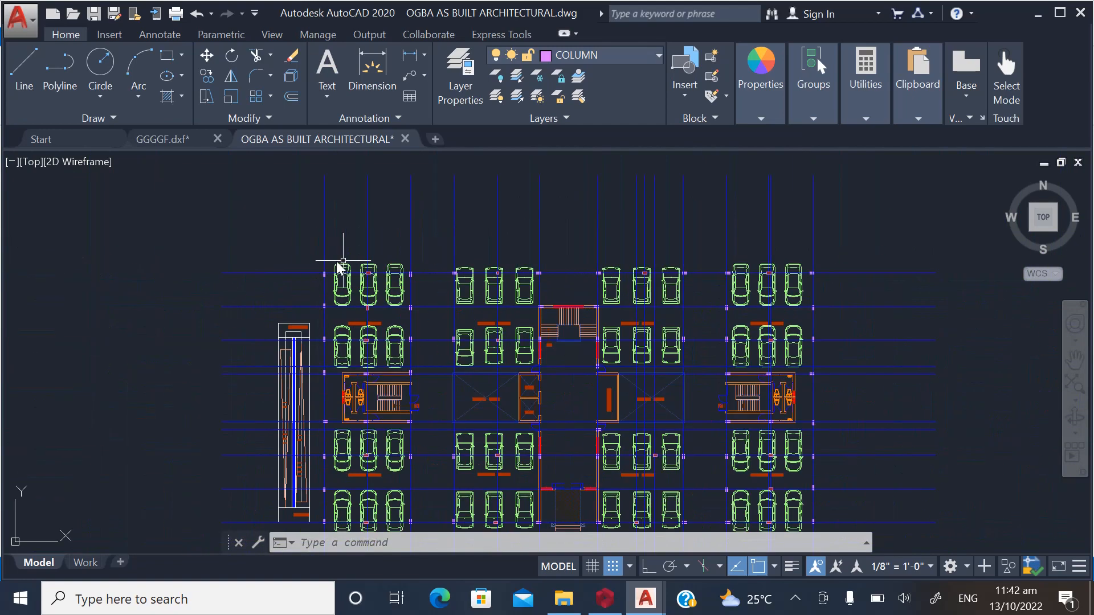
{"action": "scroll", "coordinate": [348, 275], "scroll_direction": "up", "scroll_amount": 2}
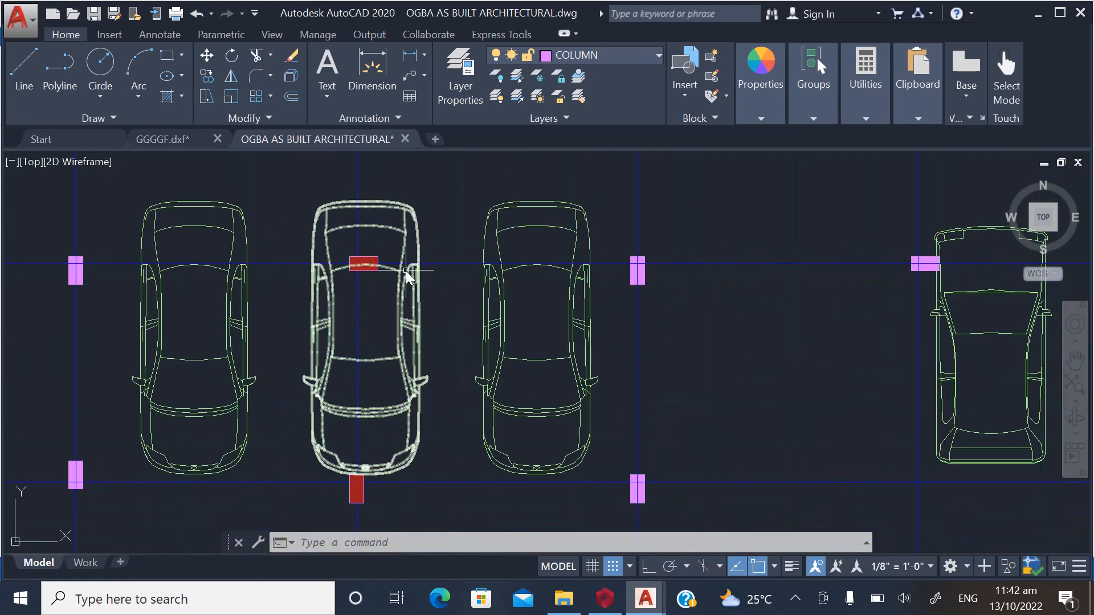
{"action": "scroll", "coordinate": [402, 268], "scroll_direction": "down", "scroll_amount": 4}
{"action": "scroll", "coordinate": [509, 338], "scroll_direction": "down", "scroll_amount": 1}
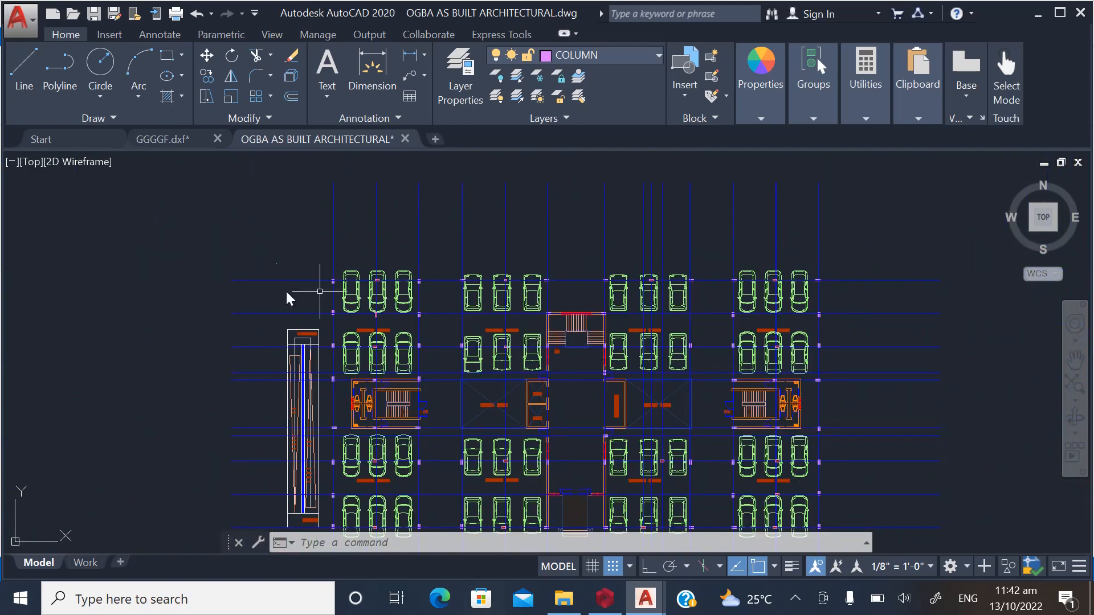
{"action": "scroll", "coordinate": [365, 325], "scroll_direction": "down", "scroll_amount": 2}
{"action": "scroll", "coordinate": [564, 351], "scroll_direction": "up", "scroll_amount": 2}
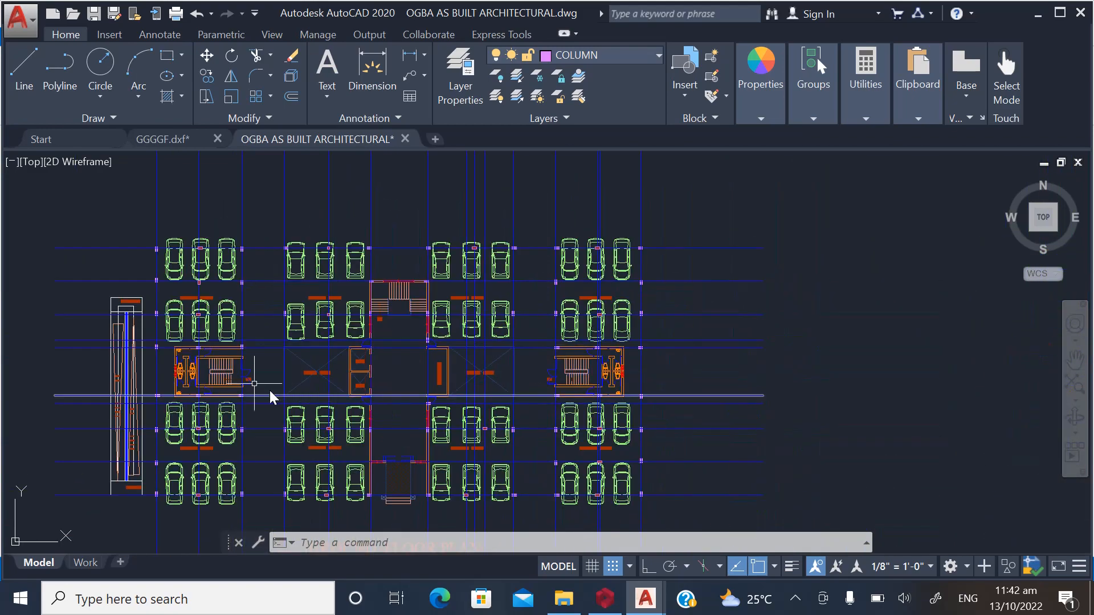
{"action": "scroll", "coordinate": [190, 285], "scroll_direction": "up", "scroll_amount": 5}
{"action": "scroll", "coordinate": [251, 383], "scroll_direction": "down", "scroll_amount": 2}
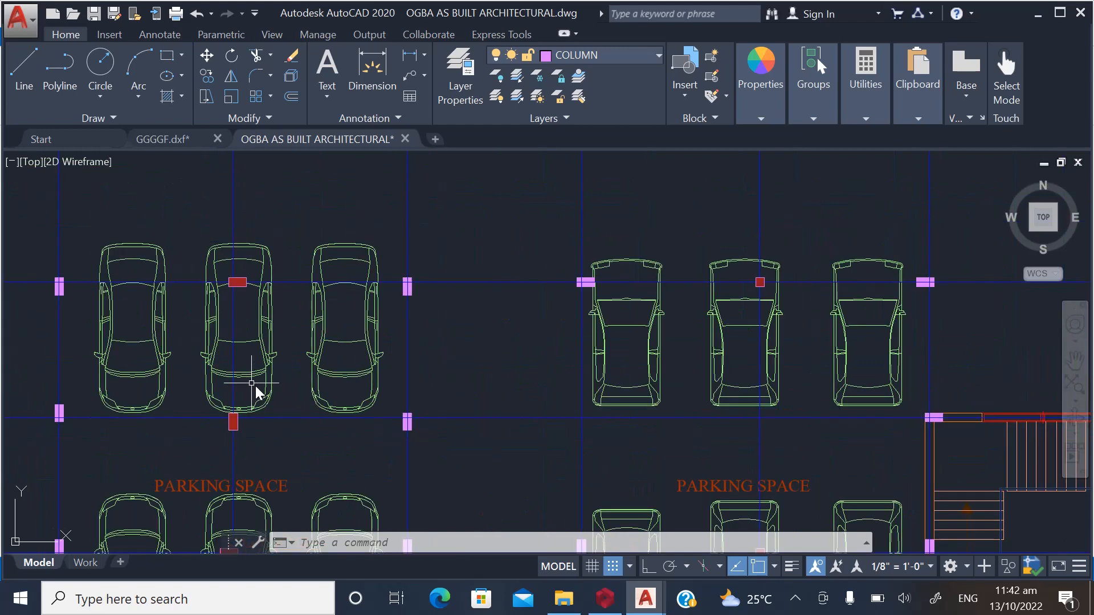
{"action": "scroll", "coordinate": [310, 291], "scroll_direction": "down", "scroll_amount": 3}
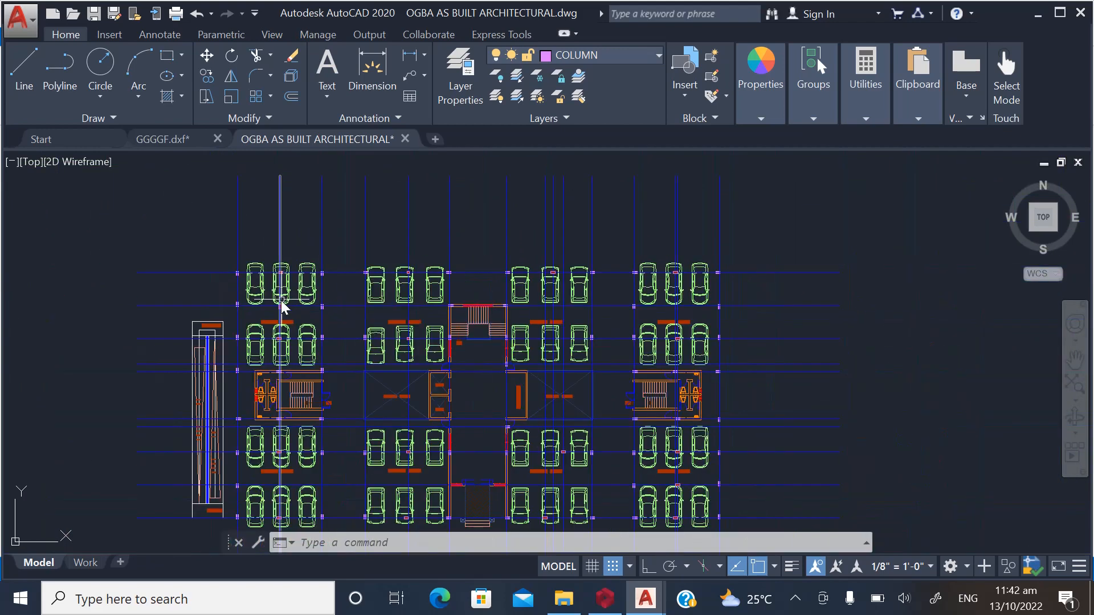
{"action": "scroll", "coordinate": [282, 273], "scroll_direction": "down", "scroll_amount": 2}
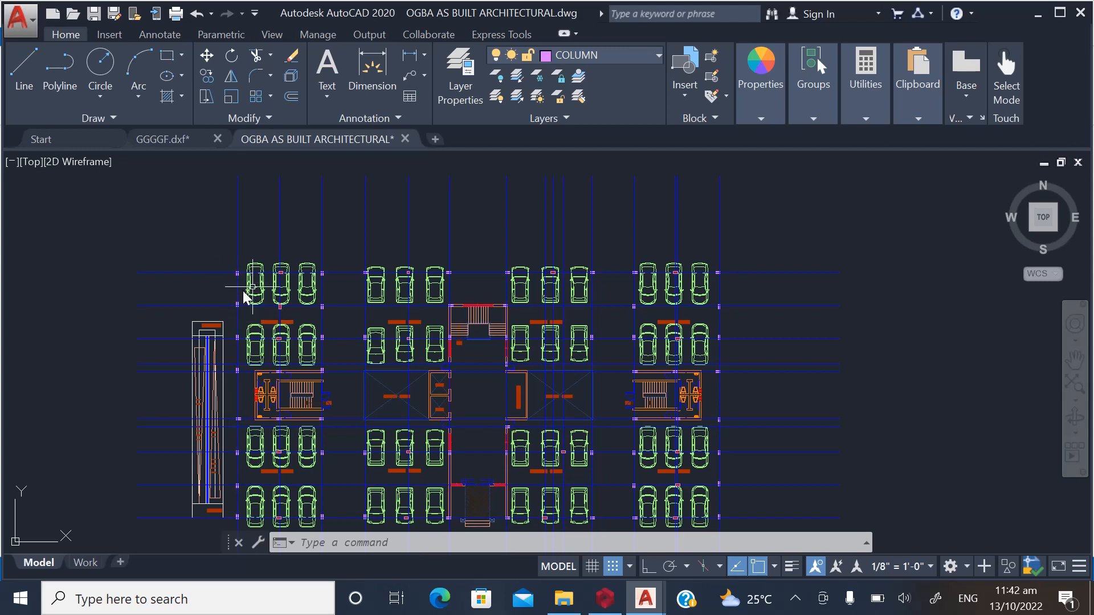
Inspect closely the red columns at the middle cars of the parking bays beside the ramp landing.
{"action": "scroll", "coordinate": [259, 285], "scroll_direction": "up", "scroll_amount": 3}
{"action": "scroll", "coordinate": [334, 269], "scroll_direction": "up", "scroll_amount": 8}
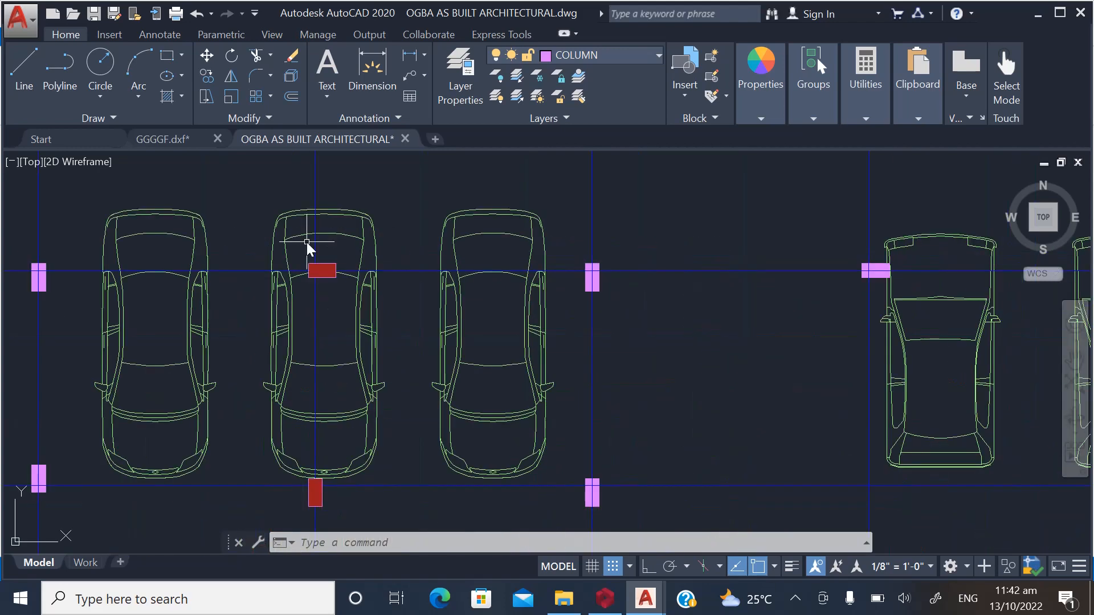
{"action": "scroll", "coordinate": [311, 251], "scroll_direction": "up", "scroll_amount": 4}
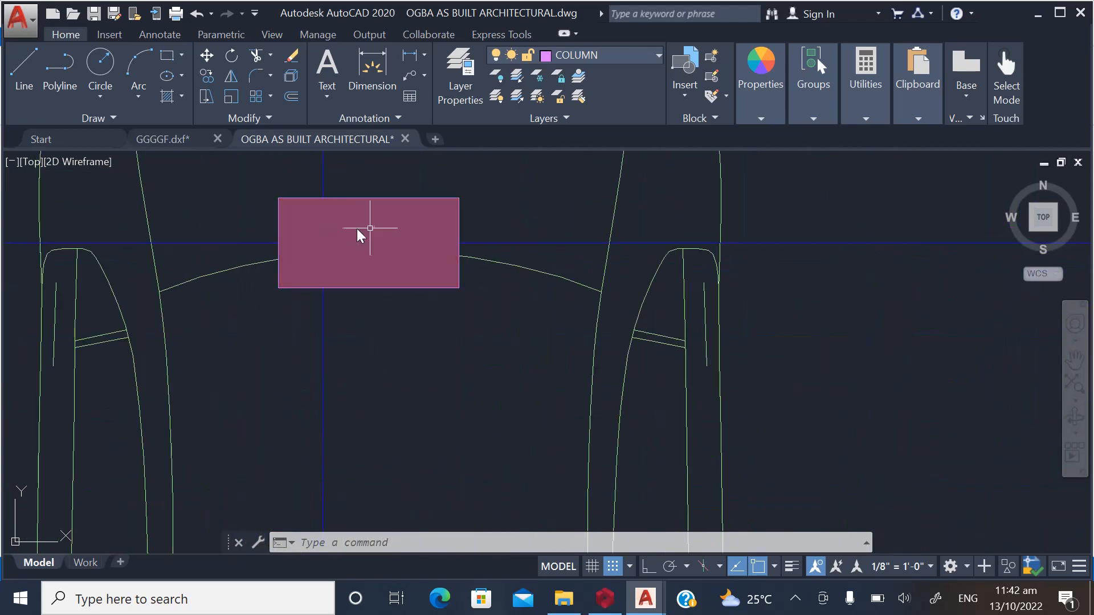
{"action": "scroll", "coordinate": [522, 299], "scroll_direction": "down", "scroll_amount": 2}
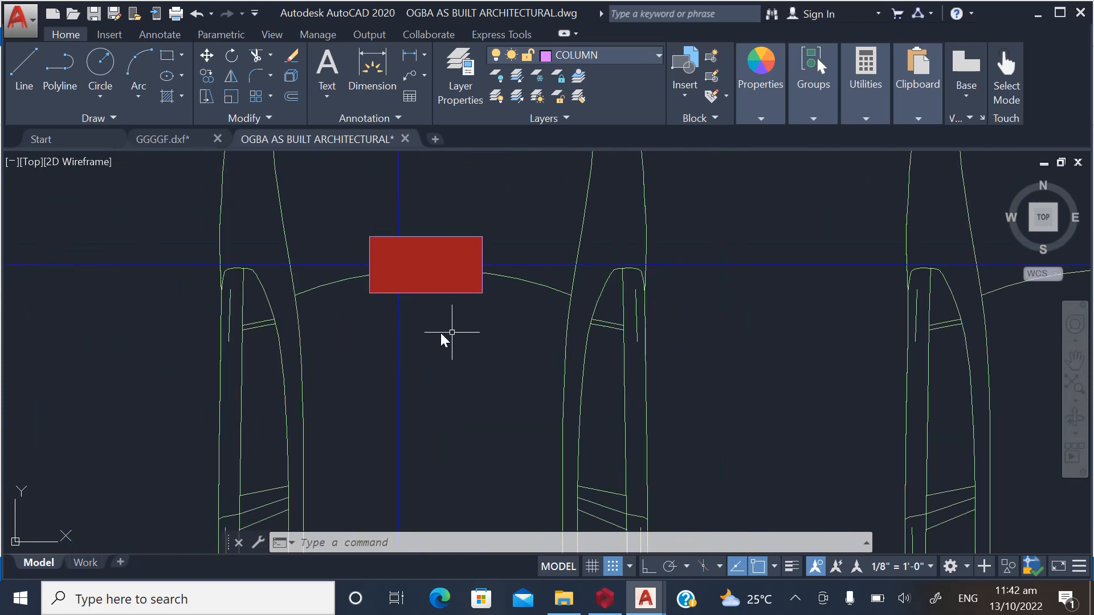
{"action": "scroll", "coordinate": [353, 333], "scroll_direction": "down", "scroll_amount": 2}
{"action": "scroll", "coordinate": [384, 342], "scroll_direction": "up", "scroll_amount": 4}
{"action": "scroll", "coordinate": [428, 353], "scroll_direction": "down", "scroll_amount": 4}
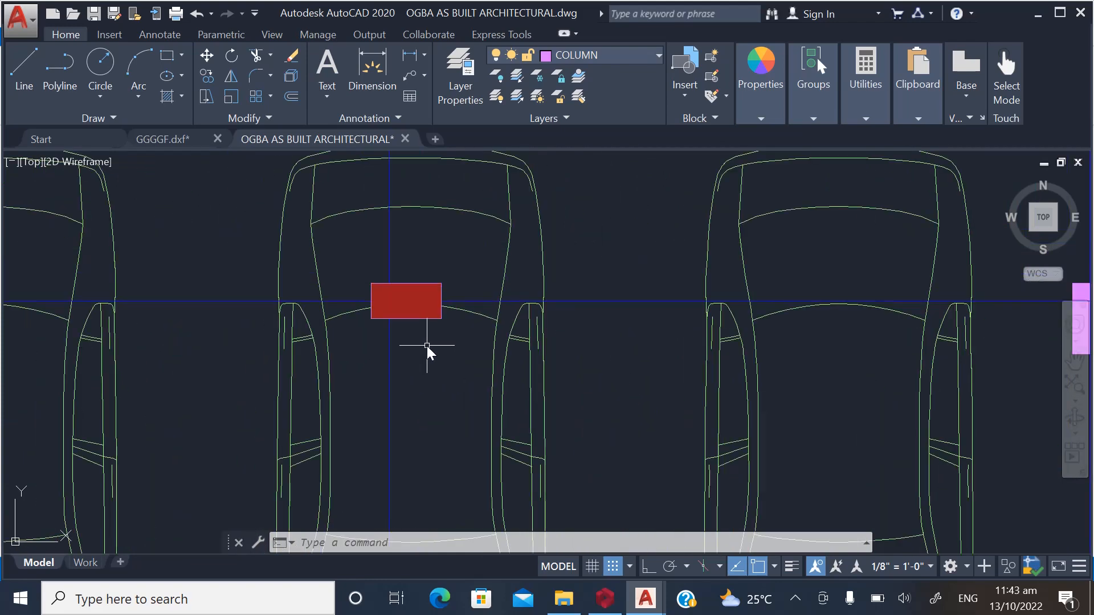
{"action": "scroll", "coordinate": [336, 322], "scroll_direction": "down", "scroll_amount": 3}
{"action": "scroll", "coordinate": [356, 328], "scroll_direction": "up", "scroll_amount": 3}
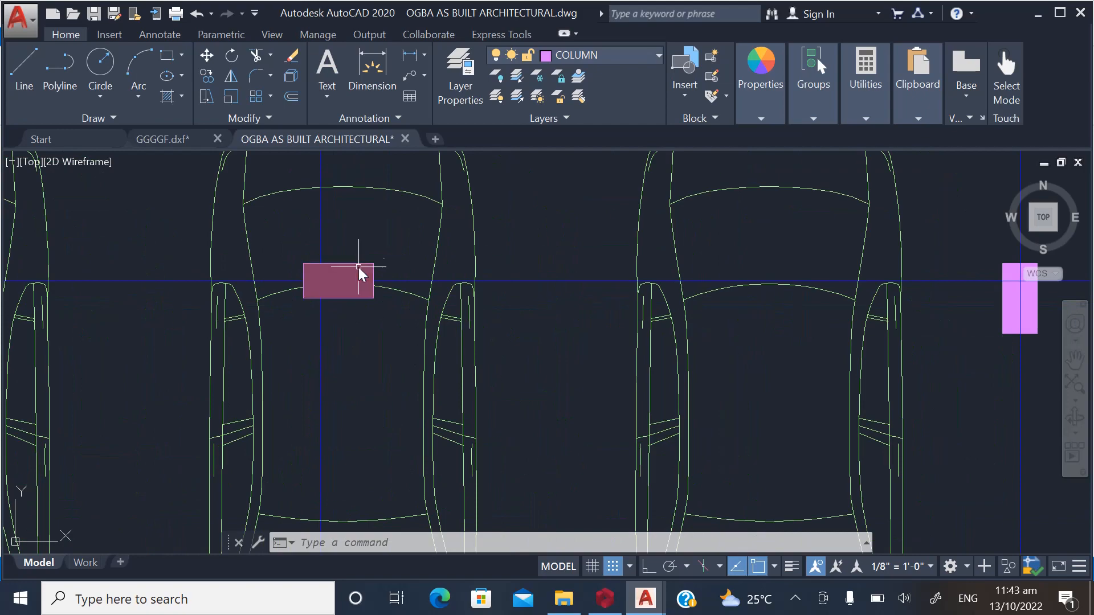
{"action": "scroll", "coordinate": [353, 297], "scroll_direction": "down", "scroll_amount": 5}
{"action": "scroll", "coordinate": [349, 318], "scroll_direction": "down", "scroll_amount": 2}
{"action": "scroll", "coordinate": [342, 324], "scroll_direction": "up", "scroll_amount": 4}
{"action": "scroll", "coordinate": [319, 316], "scroll_direction": "down", "scroll_amount": 4}
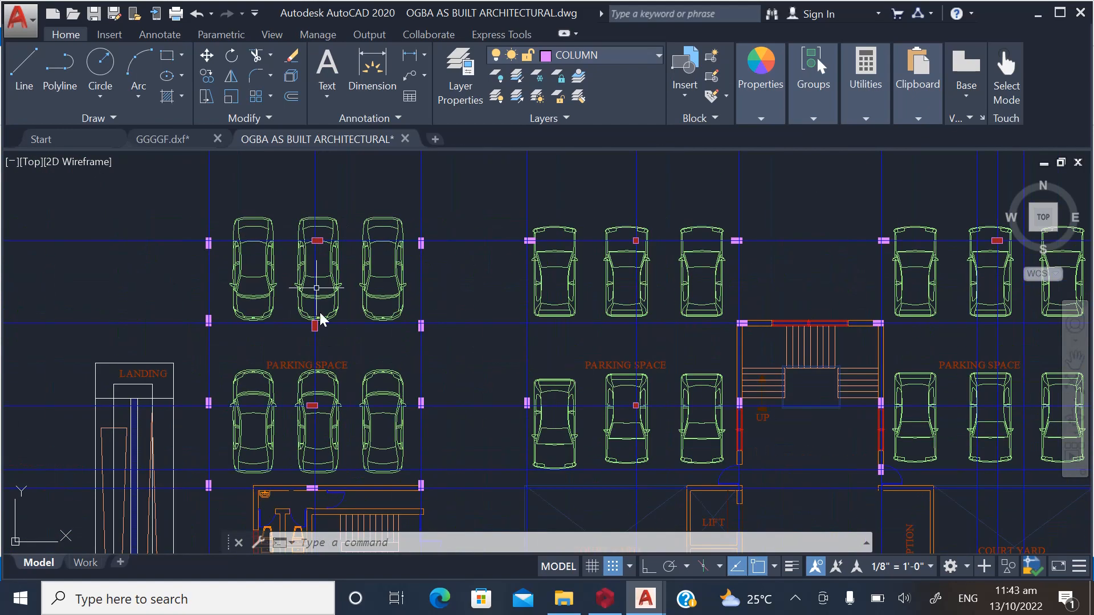
{"action": "scroll", "coordinate": [341, 348], "scroll_direction": "up", "scroll_amount": 4}
{"action": "scroll", "coordinate": [319, 336], "scroll_direction": "down", "scroll_amount": 5}
{"action": "scroll", "coordinate": [279, 310], "scroll_direction": "down", "scroll_amount": 1}
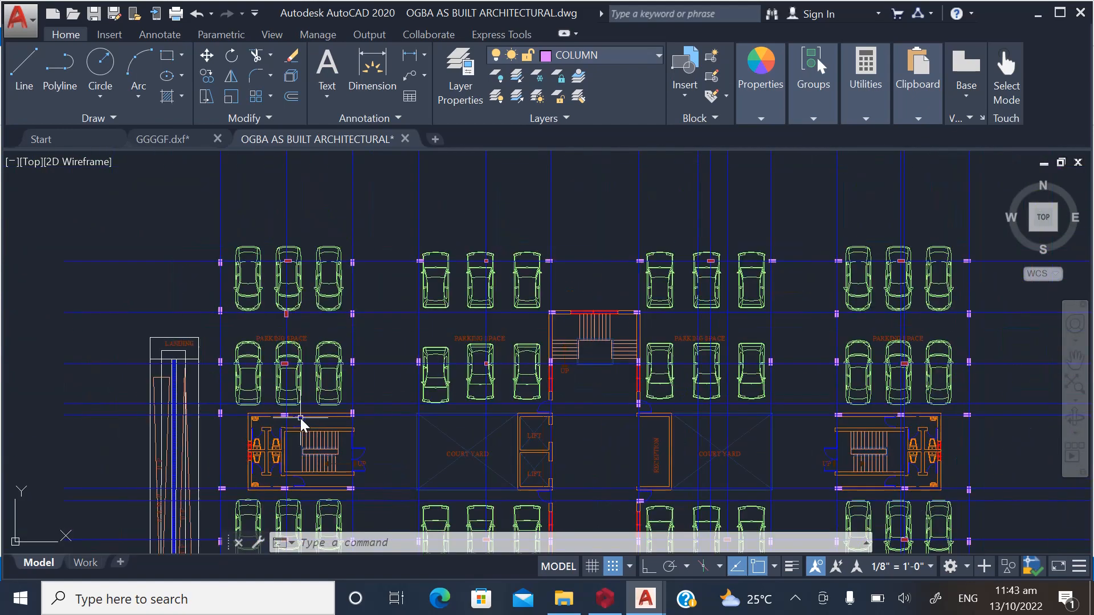
{"action": "scroll", "coordinate": [290, 301], "scroll_direction": "up", "scroll_amount": 2}
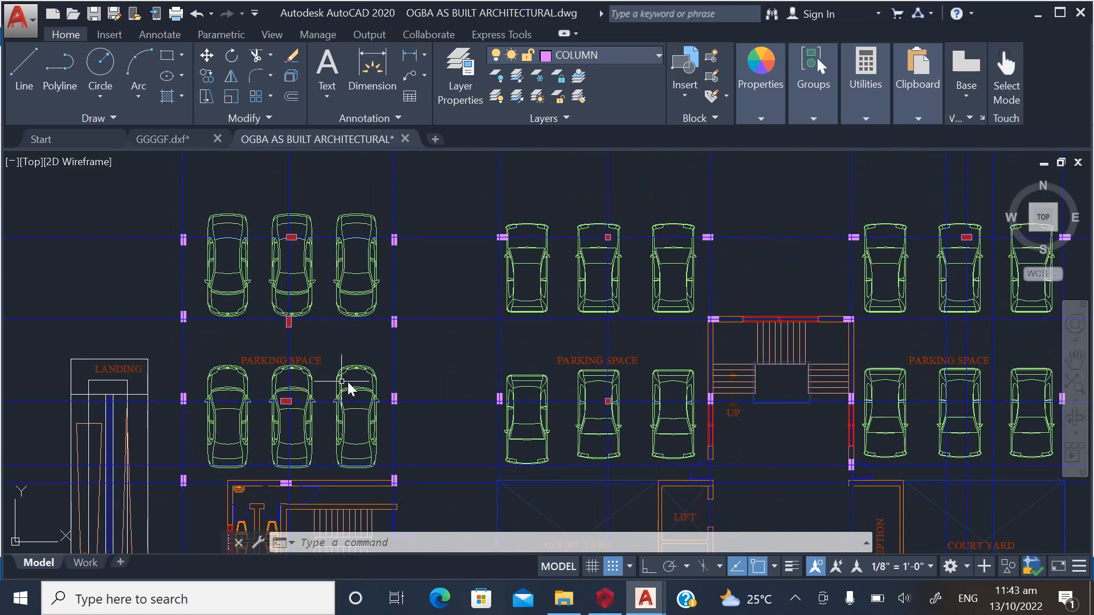
{"action": "scroll", "coordinate": [166, 362], "scroll_direction": "down", "scroll_amount": 3}
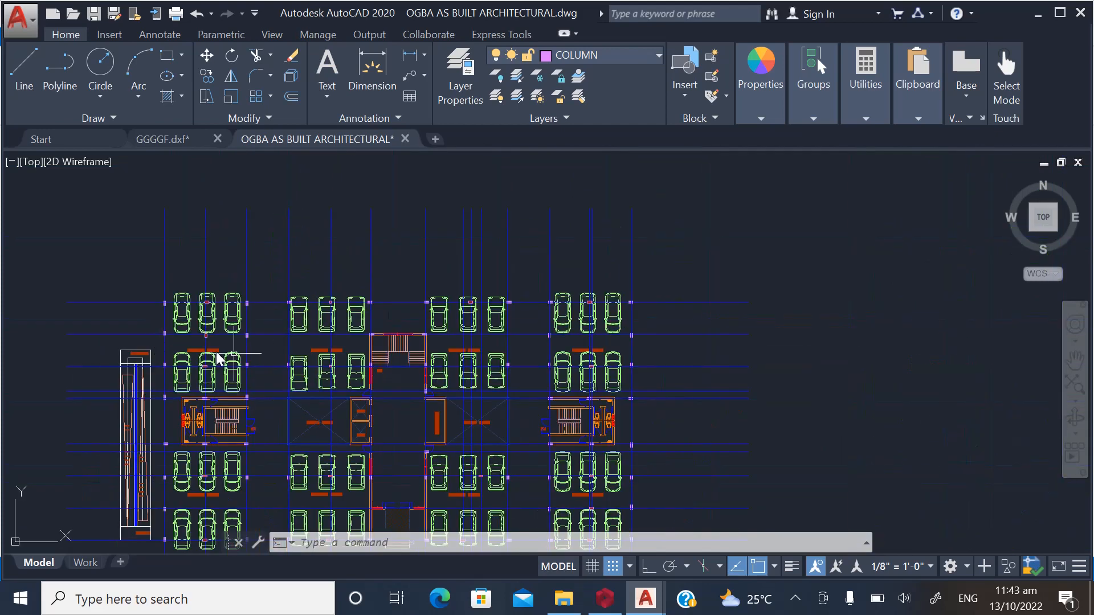
{"action": "scroll", "coordinate": [169, 319], "scroll_direction": "up", "scroll_amount": 2}
{"action": "scroll", "coordinate": [342, 399], "scroll_direction": "down", "scroll_amount": 2}
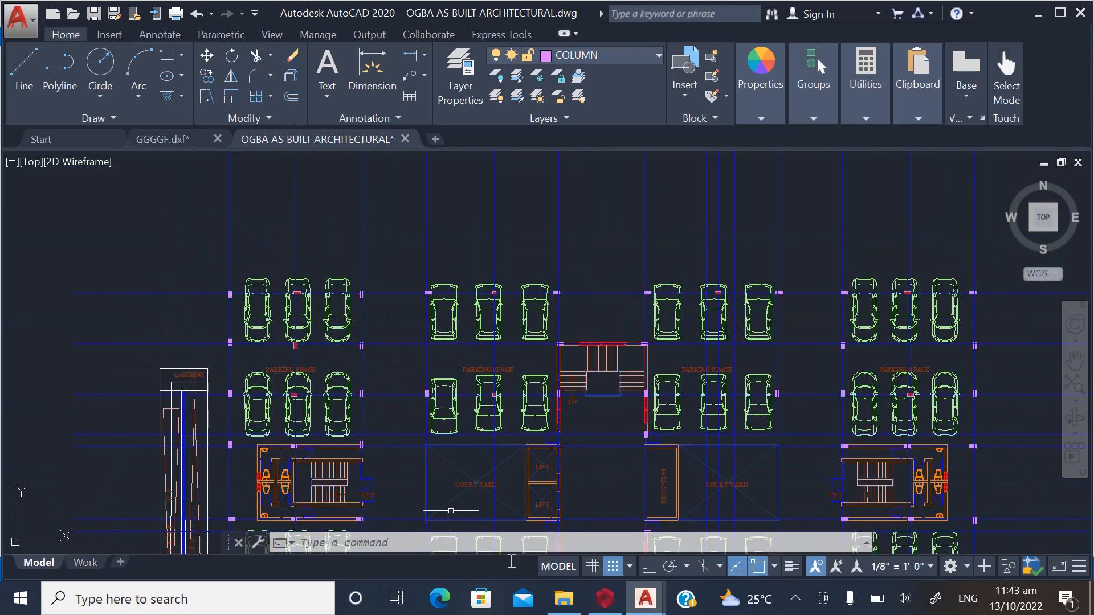
Switch to ProtaStructure and delete column 2C58 (450/225) on the outer beam line between 2C1 and 2C2 on the storey 2 plan.
{"action": "left_click", "coordinate": [605, 598]}
{"action": "scroll", "coordinate": [527, 246], "scroll_direction": "up", "scroll_amount": 3}
{"action": "scroll", "coordinate": [471, 251], "scroll_direction": "down", "scroll_amount": 4}
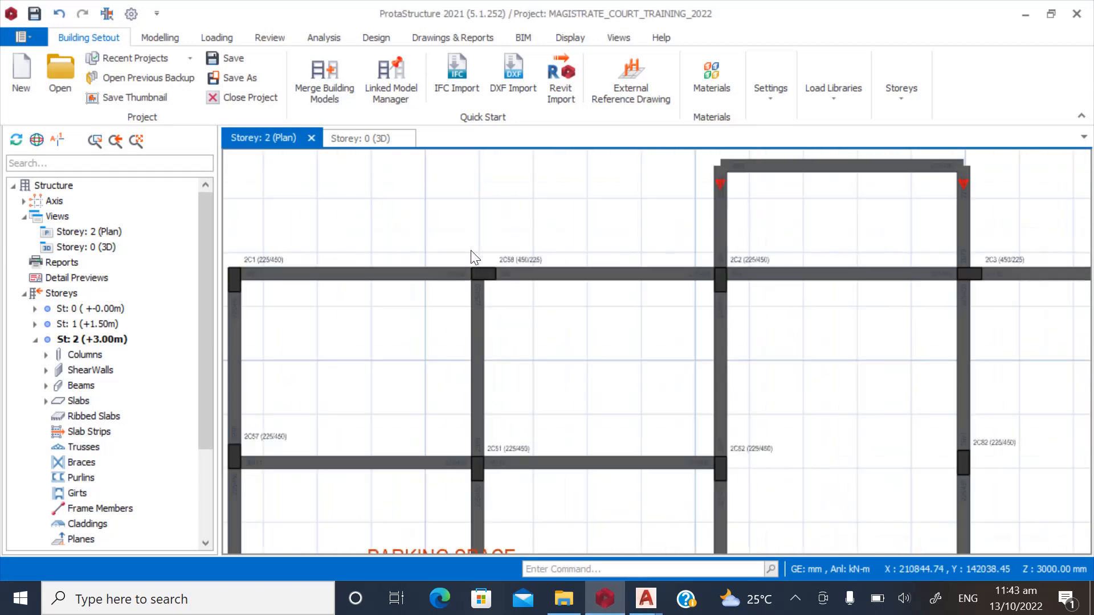
{"action": "scroll", "coordinate": [422, 242], "scroll_direction": "down", "scroll_amount": 1}
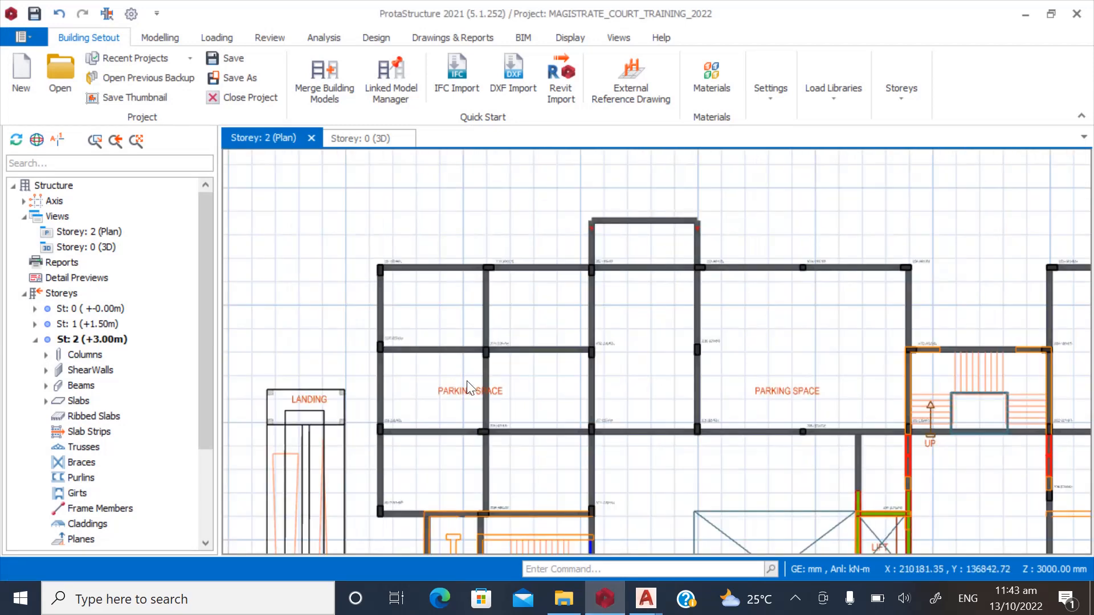
{"action": "scroll", "coordinate": [501, 262], "scroll_direction": "up", "scroll_amount": 3}
{"action": "left_click", "coordinate": [508, 255]}
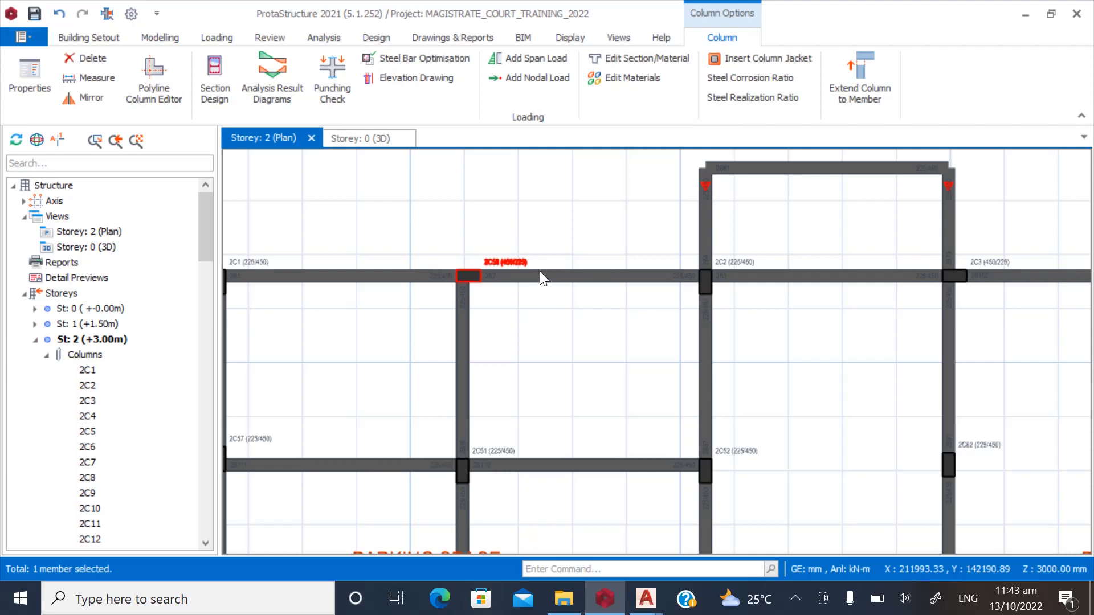
{"action": "key", "text": "Delete"}
Delete columns 2C51 (225/450) and 2C8 (450/225) above and below the parking space label, with the member filter on Columns.
{"action": "scroll", "coordinate": [495, 343], "scroll_direction": "down", "scroll_amount": 1}
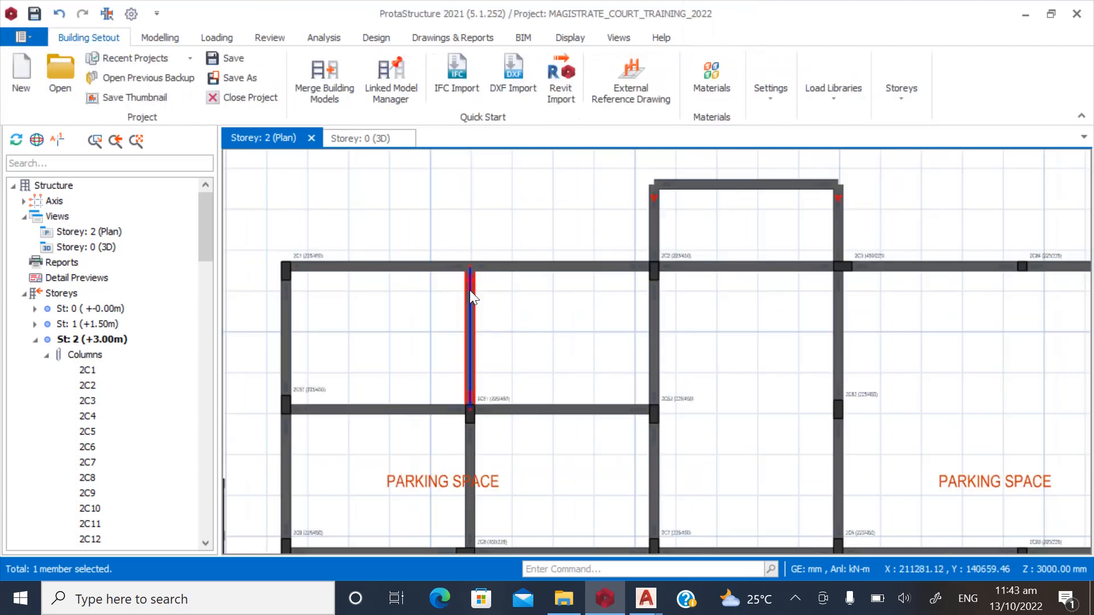
{"action": "scroll", "coordinate": [483, 436], "scroll_direction": "up", "scroll_amount": 3}
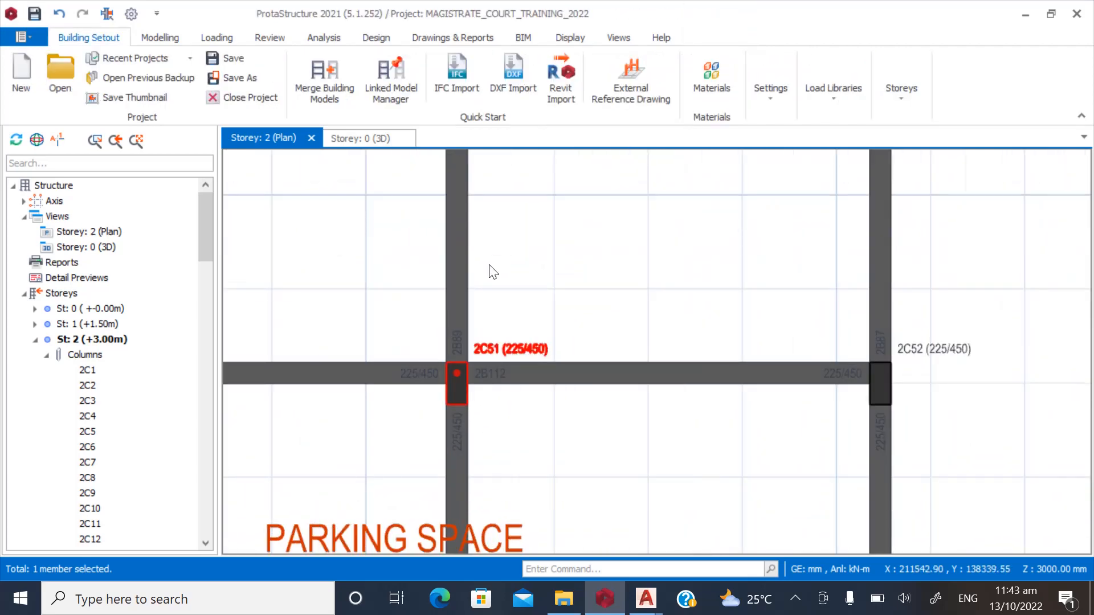
{"action": "scroll", "coordinate": [501, 271], "scroll_direction": "down", "scroll_amount": 3}
{"action": "scroll", "coordinate": [528, 470], "scroll_direction": "up", "scroll_amount": 3}
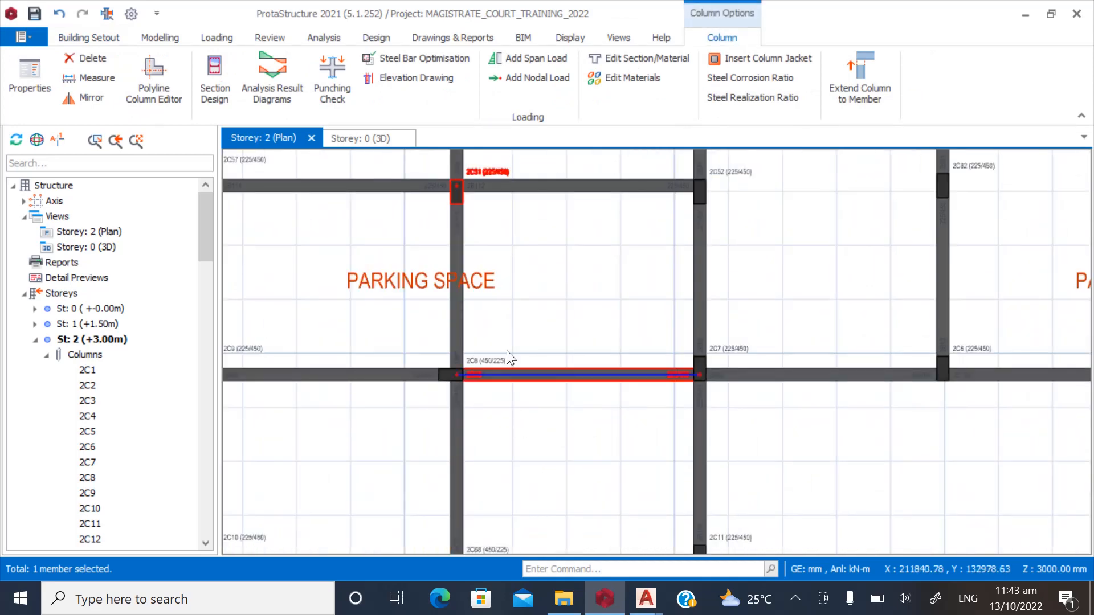
{"action": "left_click", "coordinate": [509, 367]}
{"action": "right_click", "coordinate": [508, 368]}
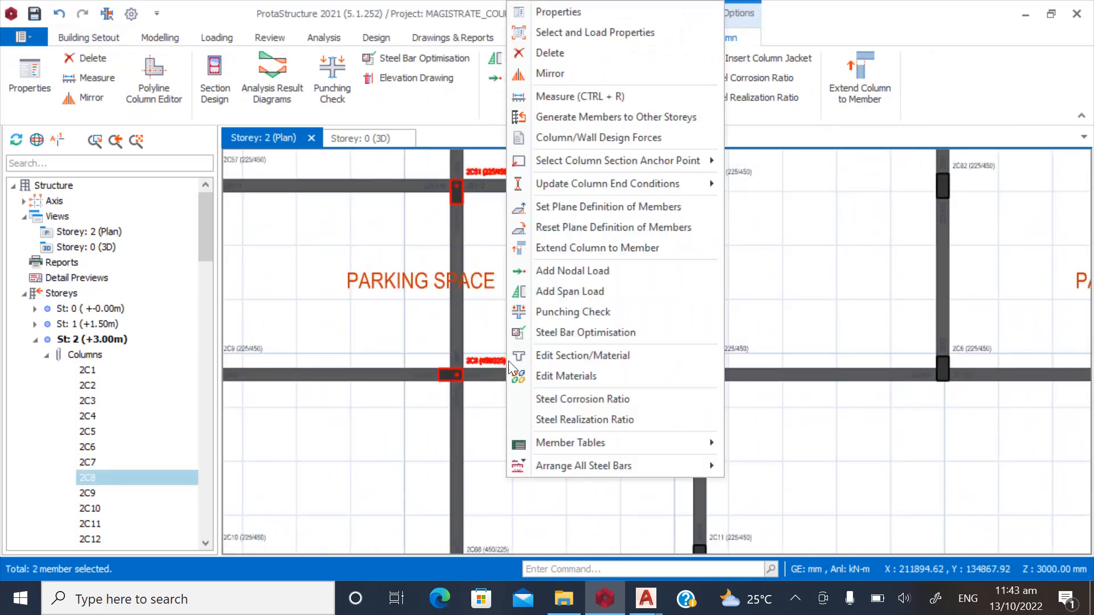
{"action": "left_click", "coordinate": [552, 52]}
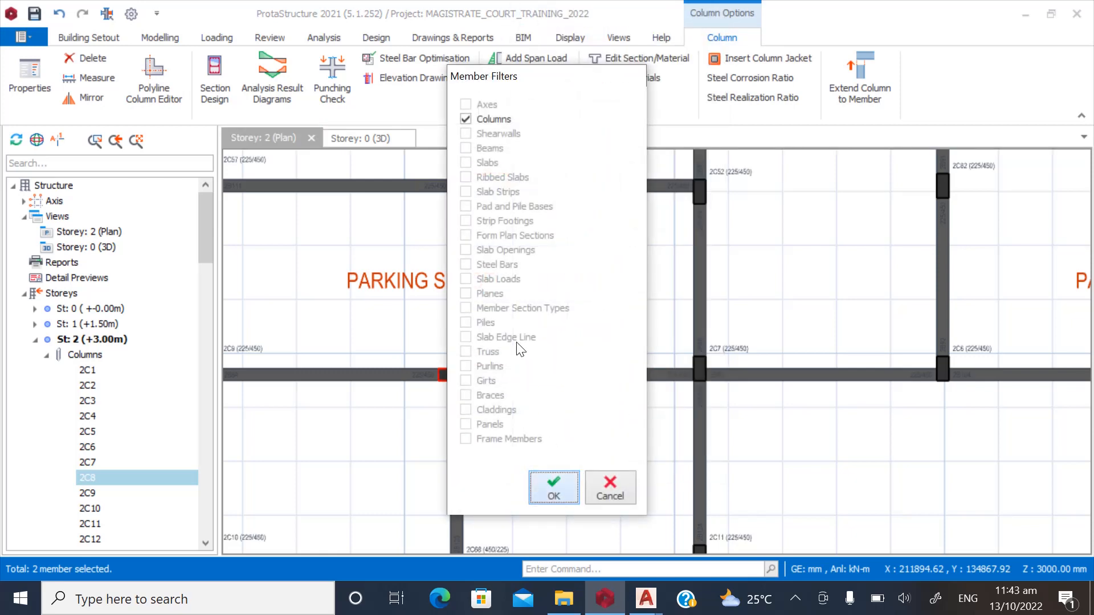
{"action": "scroll", "coordinate": [442, 417], "scroll_direction": "down", "scroll_amount": 4}
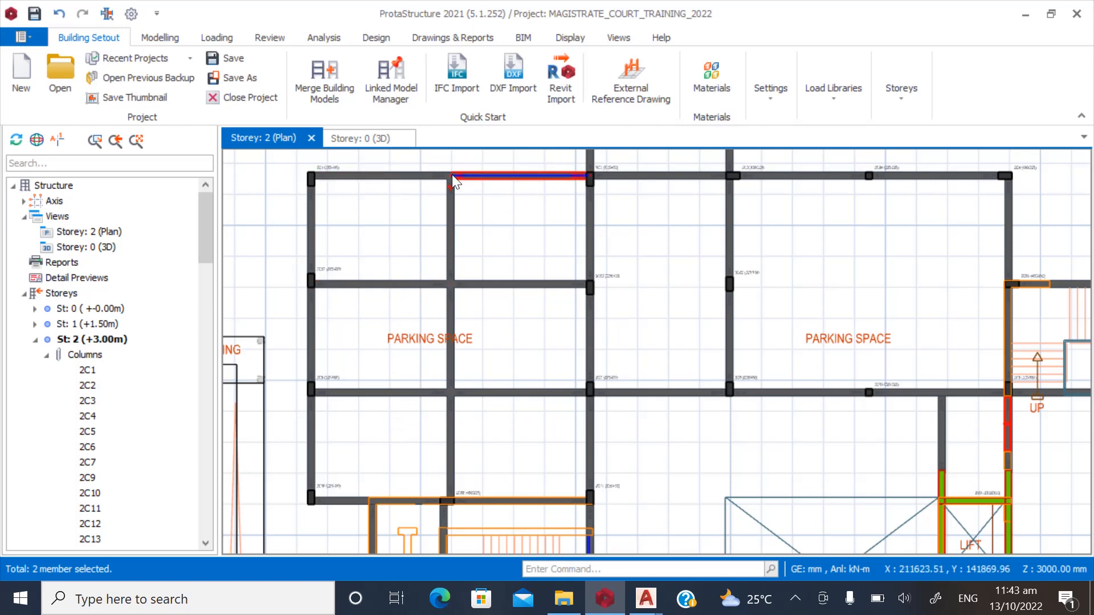
{"action": "scroll", "coordinate": [358, 307], "scroll_direction": "up", "scroll_amount": 2}
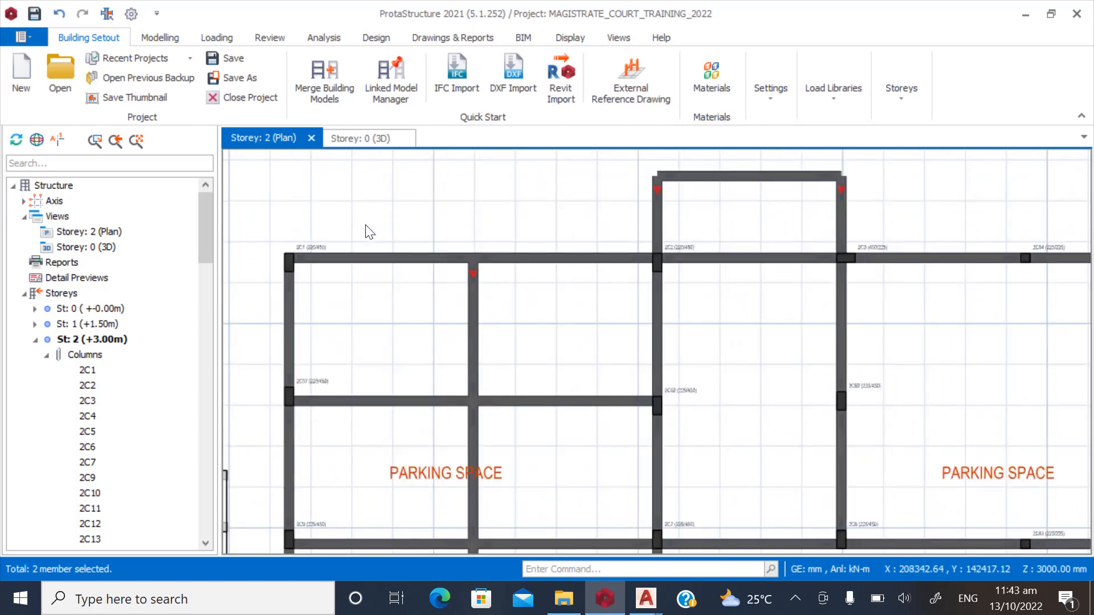
{"action": "left_click", "coordinate": [433, 260]}
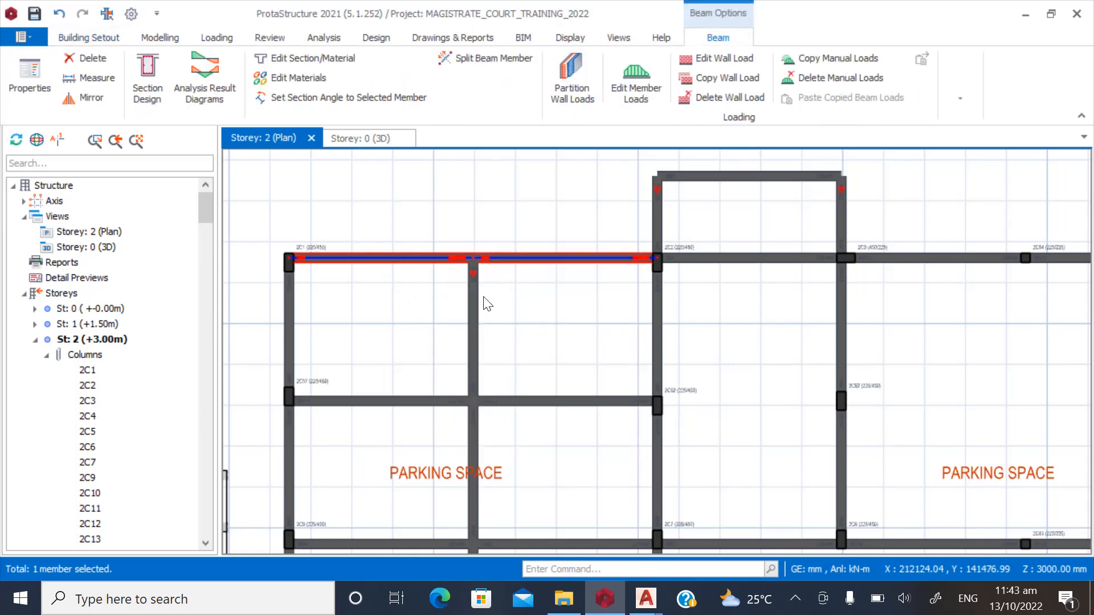
{"action": "left_click", "coordinate": [481, 296], "text": "ctrl"}
{"action": "left_click", "coordinate": [439, 405], "text": "ctrl"}
{"action": "left_click", "coordinate": [481, 403], "text": "ctrl"}
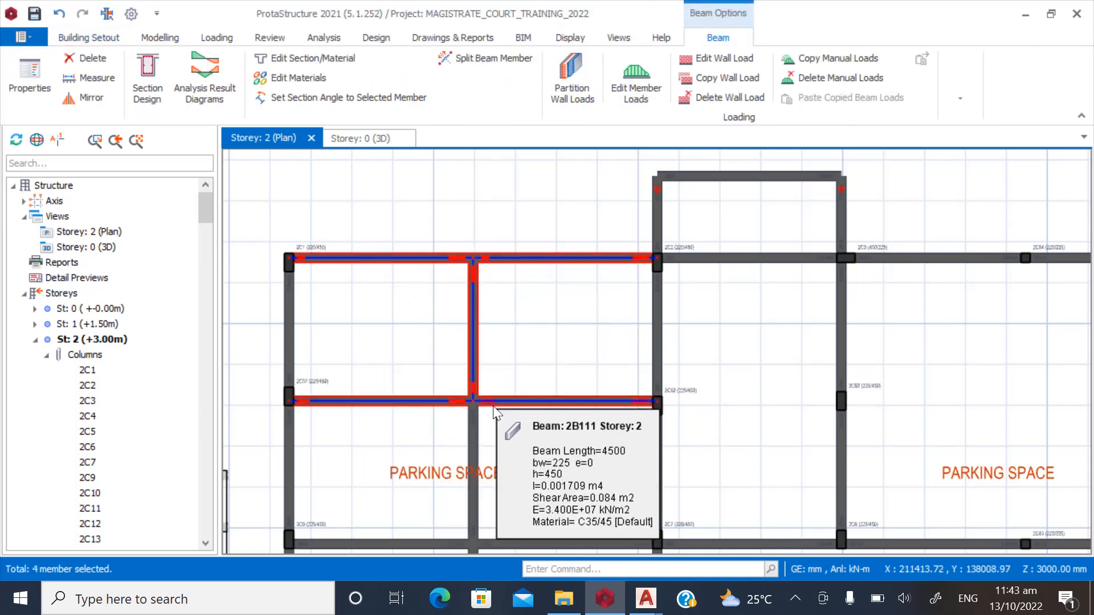
{"action": "left_click", "coordinate": [495, 405], "text": "ctrl"}
{"action": "scroll", "coordinate": [442, 394], "scroll_direction": "up", "scroll_amount": 5}
{"action": "left_click", "coordinate": [477, 400], "text": "ctrl"}
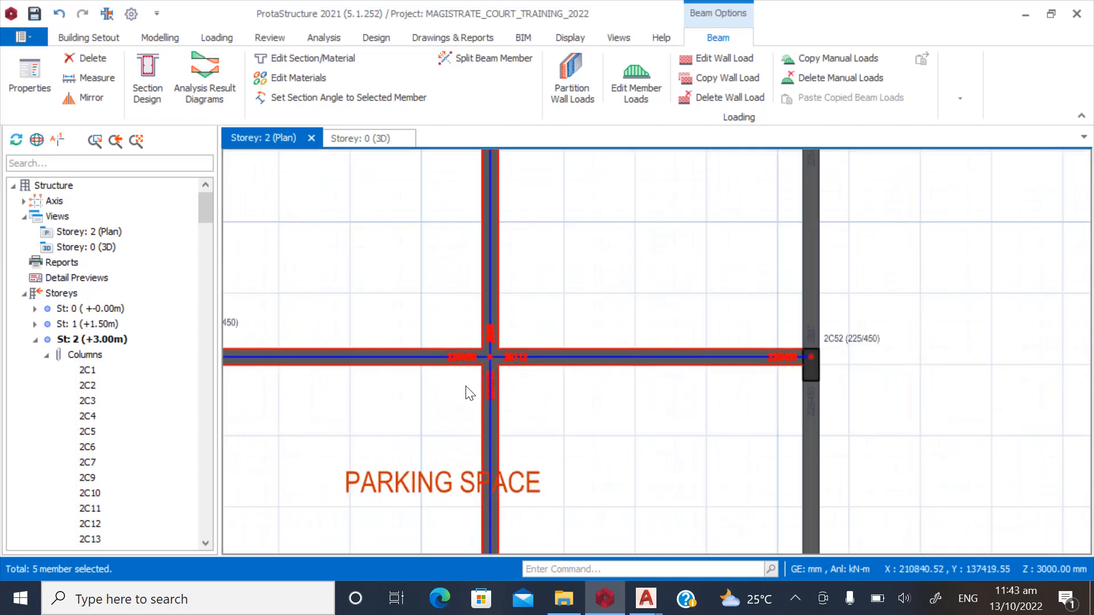
{"action": "scroll", "coordinate": [427, 246], "scroll_direction": "down", "scroll_amount": 3}
{"action": "scroll", "coordinate": [430, 332], "scroll_direction": "down", "scroll_amount": 3}
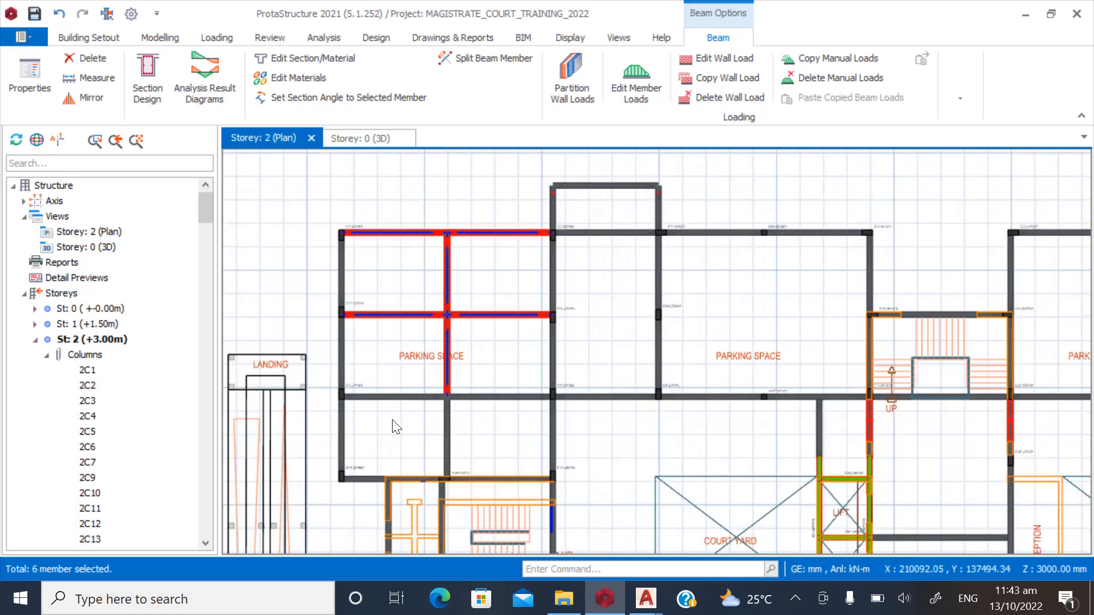
{"action": "scroll", "coordinate": [397, 427], "scroll_direction": "up", "scroll_amount": 3}
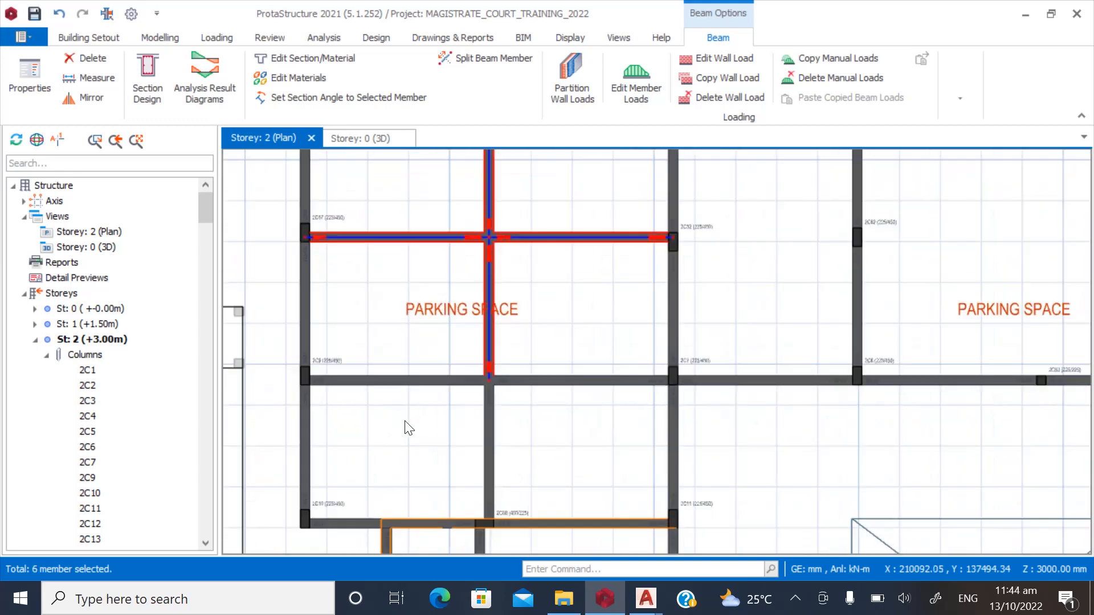
Delete the nine beams crossing the parking space beside the ramp landing, between the 2C1 and 2C2 column lines, with the member filter on Beams.
{"action": "left_click", "coordinate": [419, 382]}
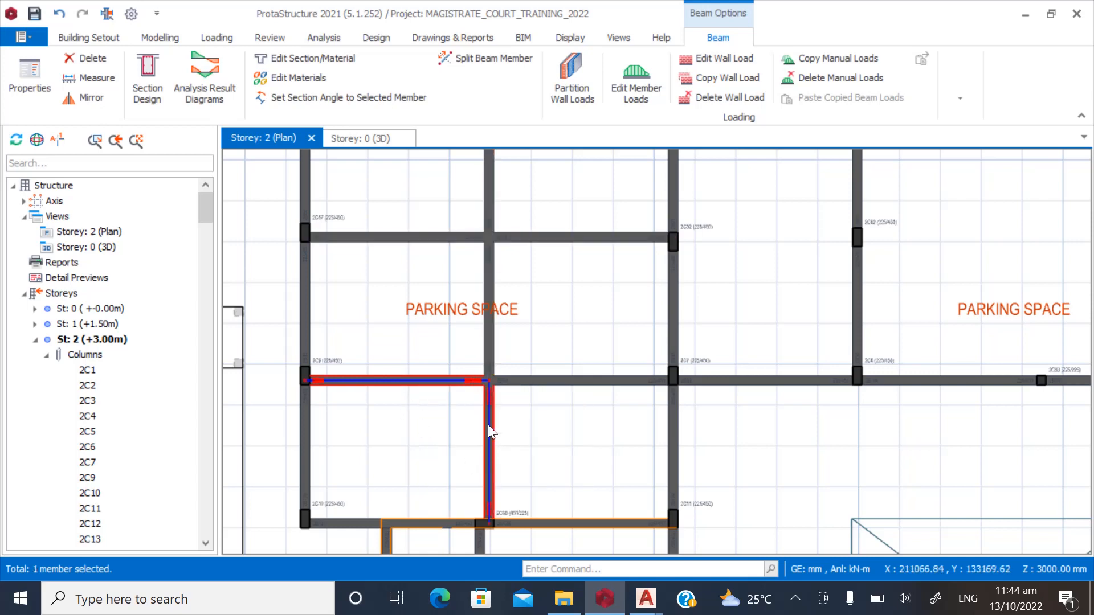
{"action": "left_click", "coordinate": [515, 393]}
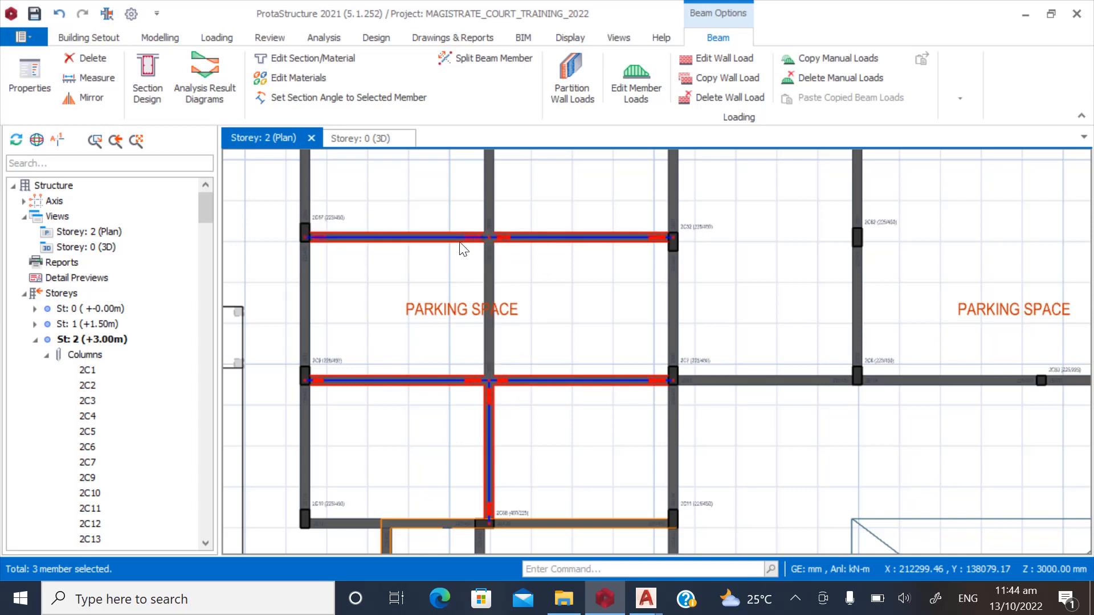
{"action": "left_click", "coordinate": [482, 333]}
{"action": "scroll", "coordinate": [416, 448], "scroll_direction": "down", "scroll_amount": 3}
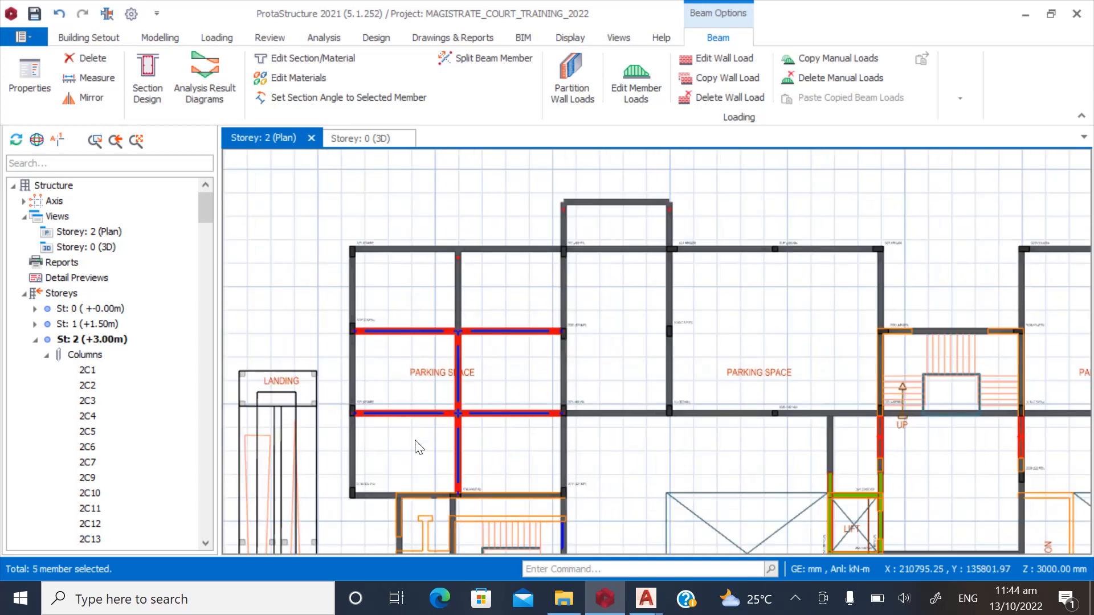
{"action": "scroll", "coordinate": [416, 265], "scroll_direction": "up", "scroll_amount": 3}
{"action": "left_click", "coordinate": [486, 286]}
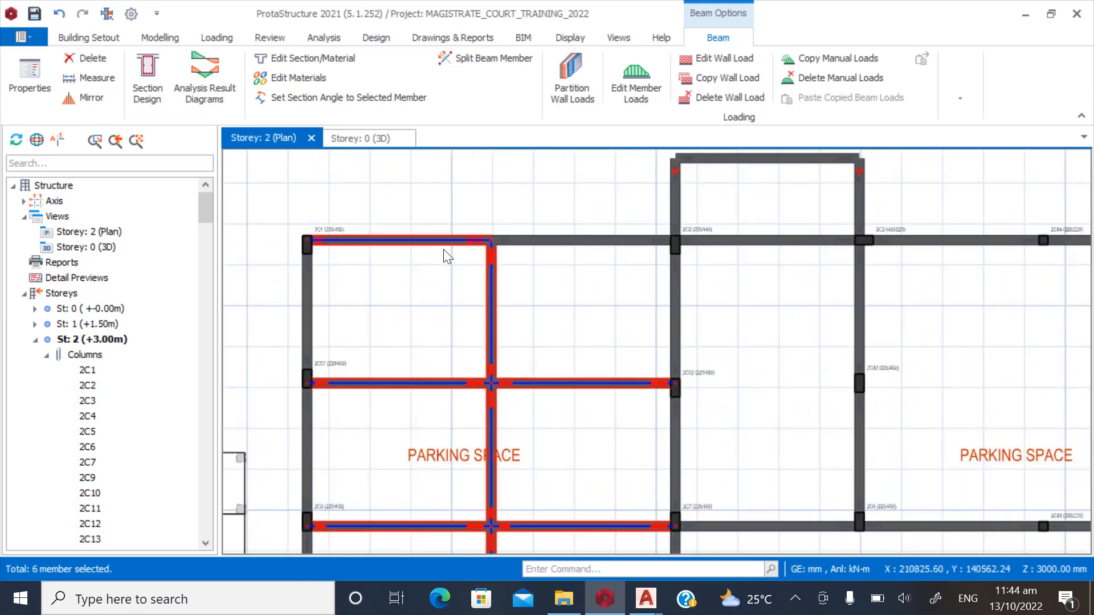
{"action": "left_click", "coordinate": [516, 254]}
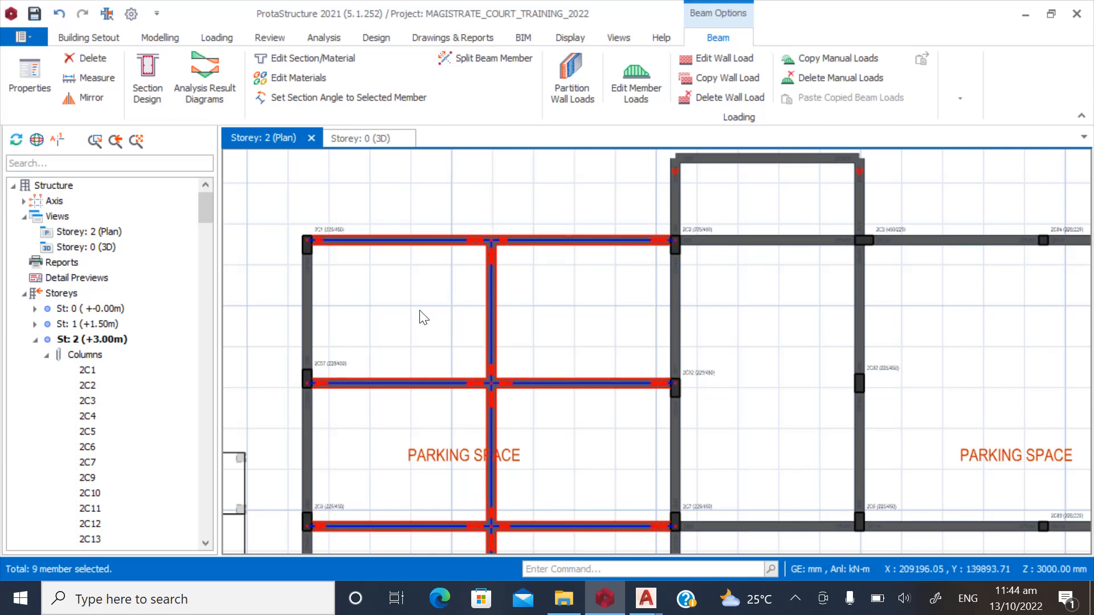
{"action": "key", "text": "Delete"}
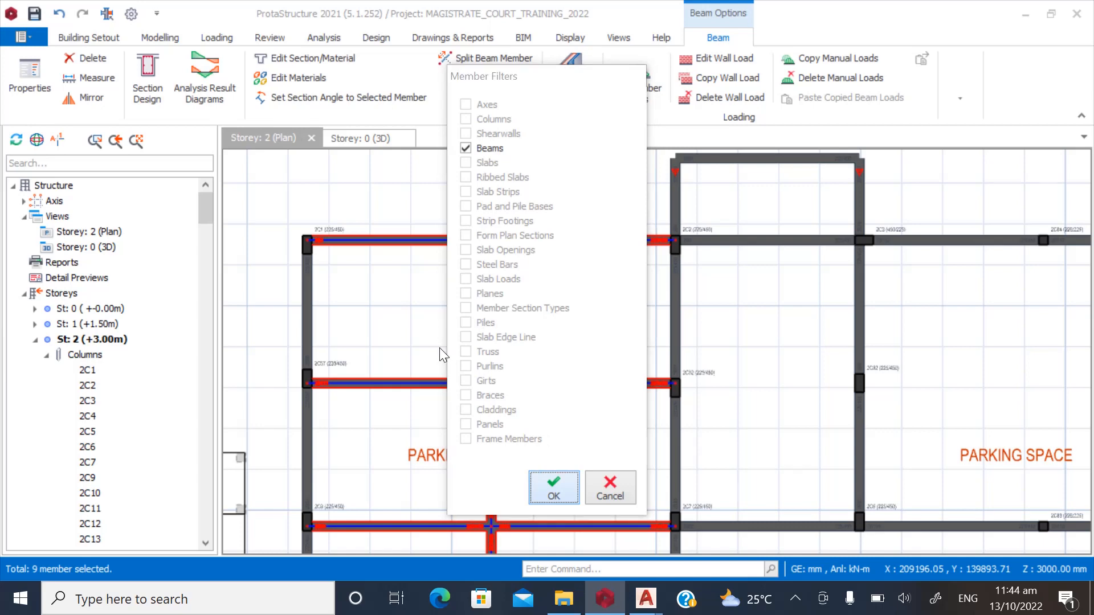
{"action": "key", "text": "Return"}
{"action": "scroll", "coordinate": [381, 305], "scroll_direction": "down", "scroll_amount": 3}
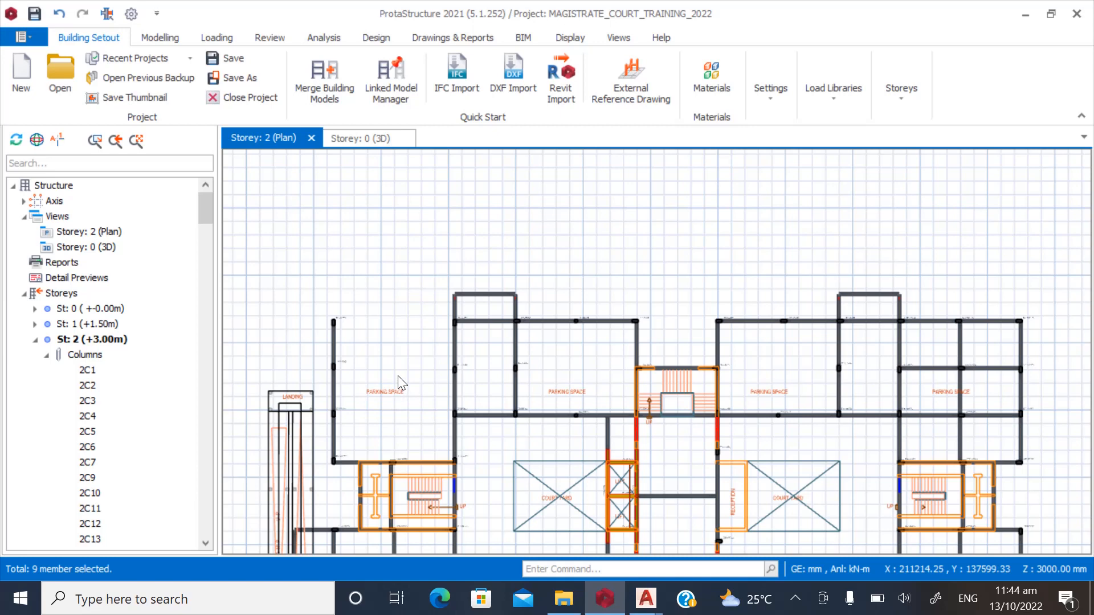
Switch to AutoCAD and examine the red-marked columns at the middle cars of the parking bays beside the central staircase.
{"action": "scroll", "coordinate": [394, 391], "scroll_direction": "up", "scroll_amount": 2}
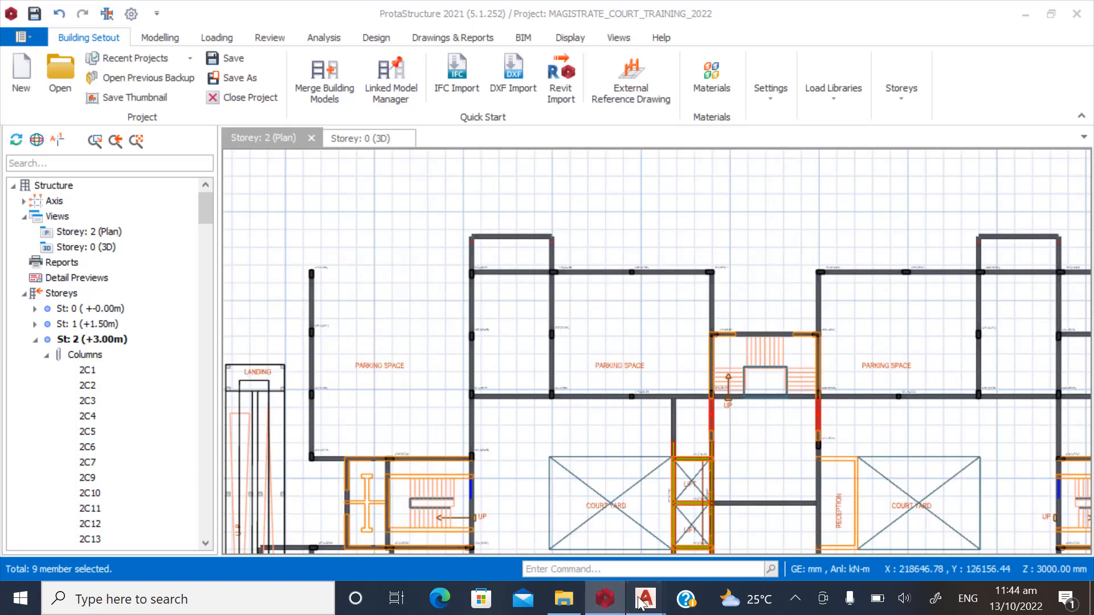
{"action": "mouse_move", "coordinate": [646, 598]}
{"action": "left_click", "coordinate": [702, 535]}
{"action": "scroll", "coordinate": [354, 317], "scroll_direction": "down", "scroll_amount": 2}
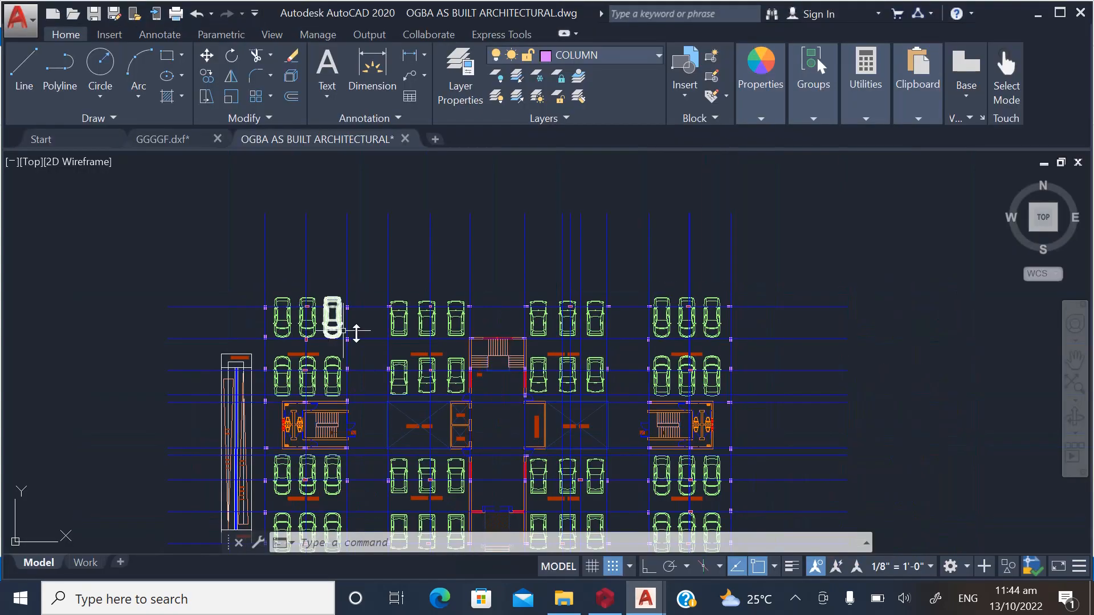
{"action": "scroll", "coordinate": [403, 317], "scroll_direction": "up", "scroll_amount": 4}
{"action": "scroll", "coordinate": [455, 285], "scroll_direction": "down", "scroll_amount": 2}
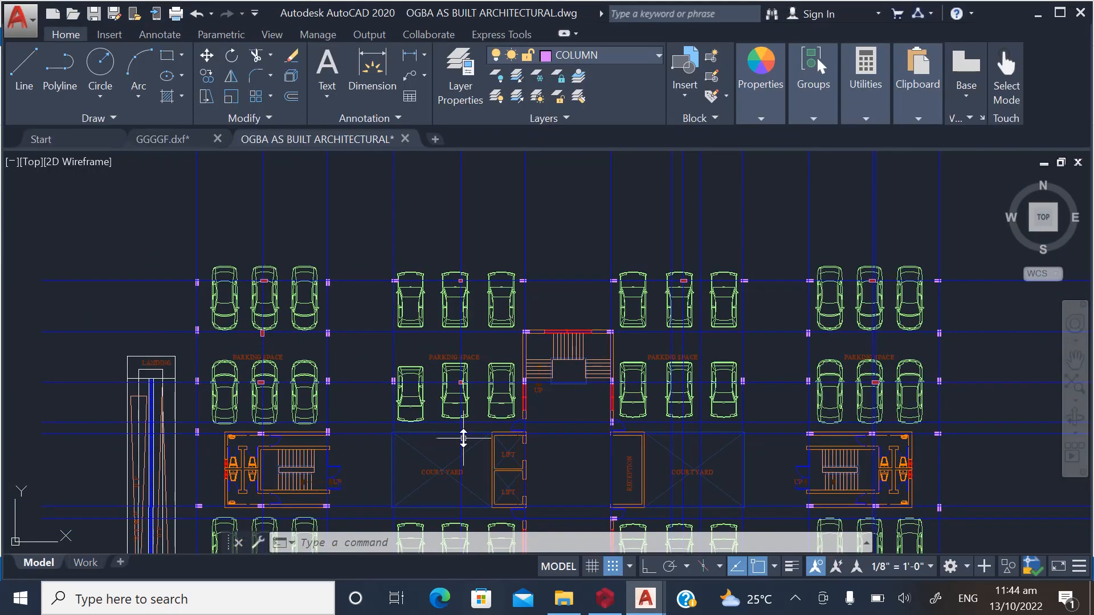
{"action": "scroll", "coordinate": [462, 336], "scroll_direction": "up", "scroll_amount": 2}
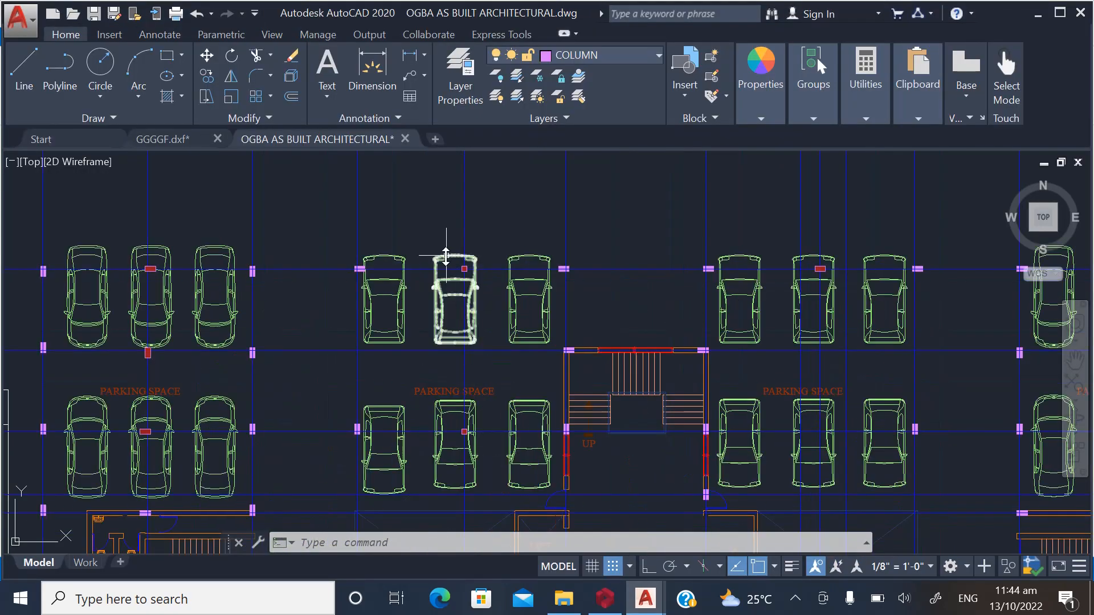
Switch to ProtaStructure and delete column 2C84 between 2C3 and 2C4 and column 2C83 between 2C6 and 2C5.
{"action": "left_click", "coordinate": [605, 598]}
{"action": "scroll", "coordinate": [655, 245], "scroll_direction": "up", "scroll_amount": 3}
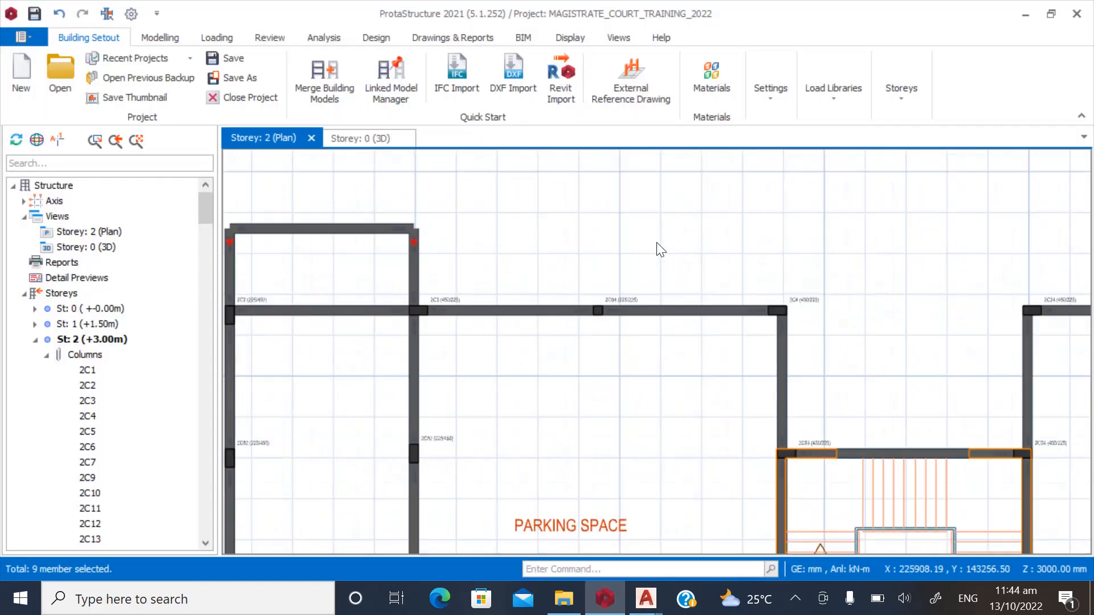
{"action": "left_click", "coordinate": [625, 293]}
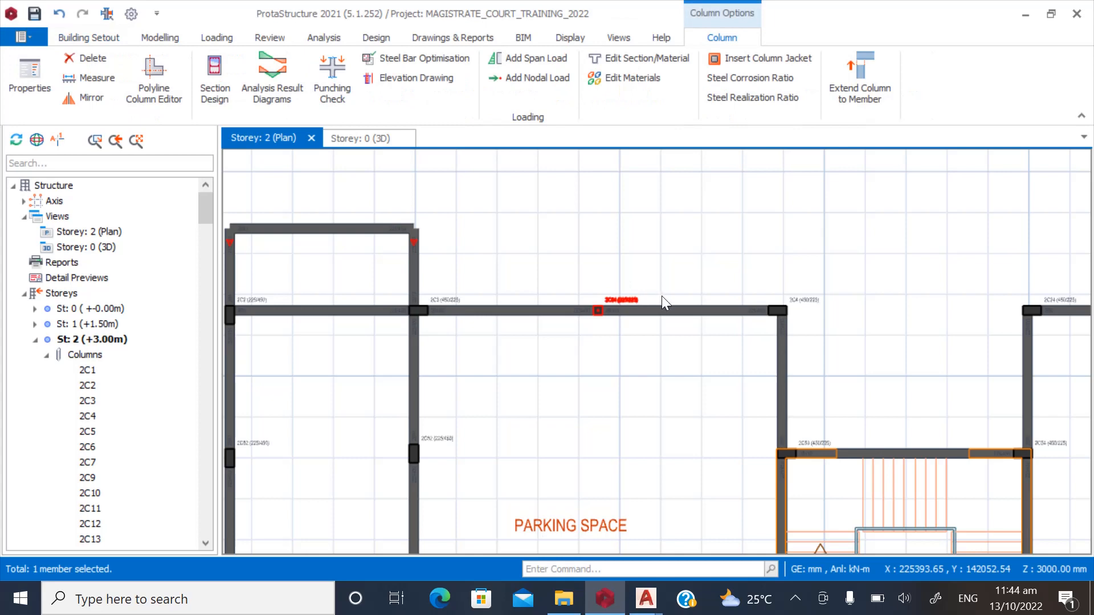
{"action": "key", "text": "Delete"}
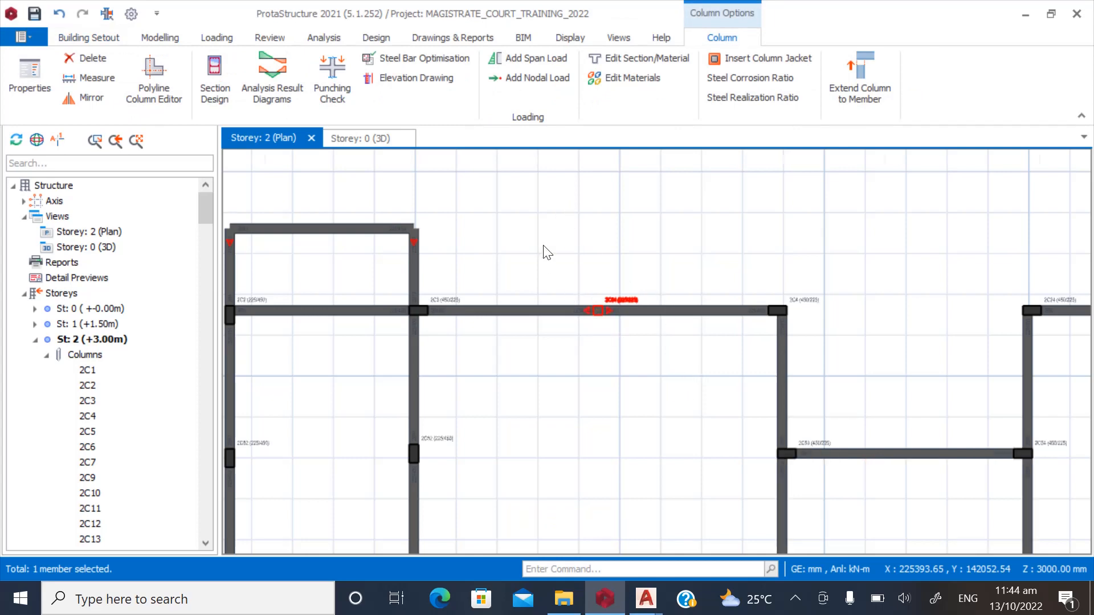
{"action": "scroll", "coordinate": [547, 248], "scroll_direction": "down", "scroll_amount": 2}
{"action": "scroll", "coordinate": [578, 464], "scroll_direction": "up", "scroll_amount": 3}
{"action": "left_click", "coordinate": [614, 392]}
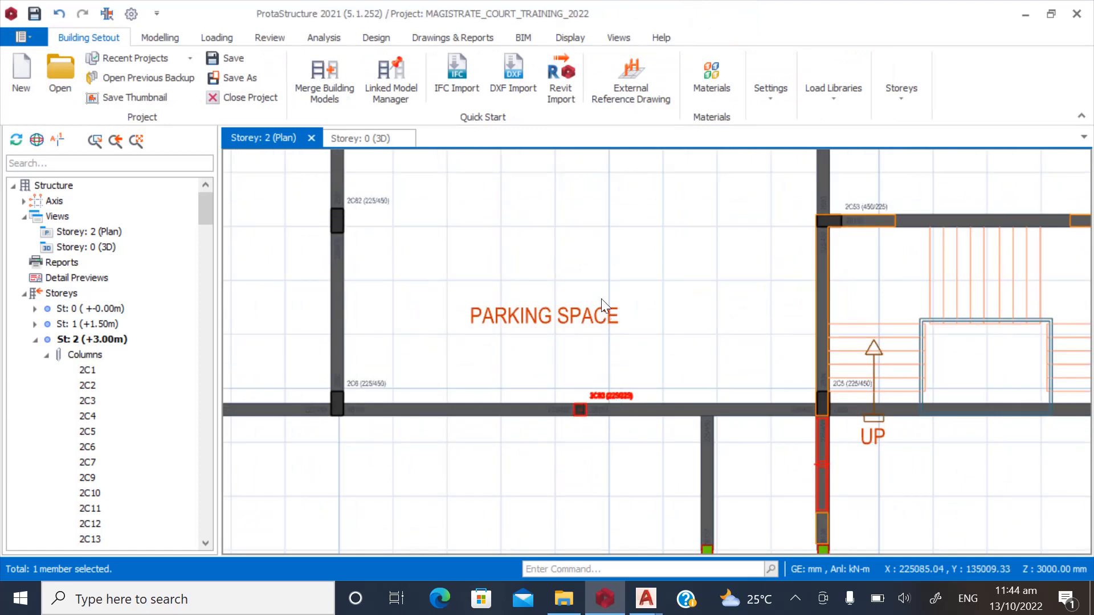
{"action": "key", "text": "Delete"}
Delete the four beam spans between 2C6 and 2C5 and between 2C3 and 2C4, with the member filter on Beams.
{"action": "scroll", "coordinate": [605, 269], "scroll_direction": "down", "scroll_amount": 1}
{"action": "scroll", "coordinate": [550, 397], "scroll_direction": "up", "scroll_amount": 1}
{"action": "left_click", "coordinate": [558, 376]}
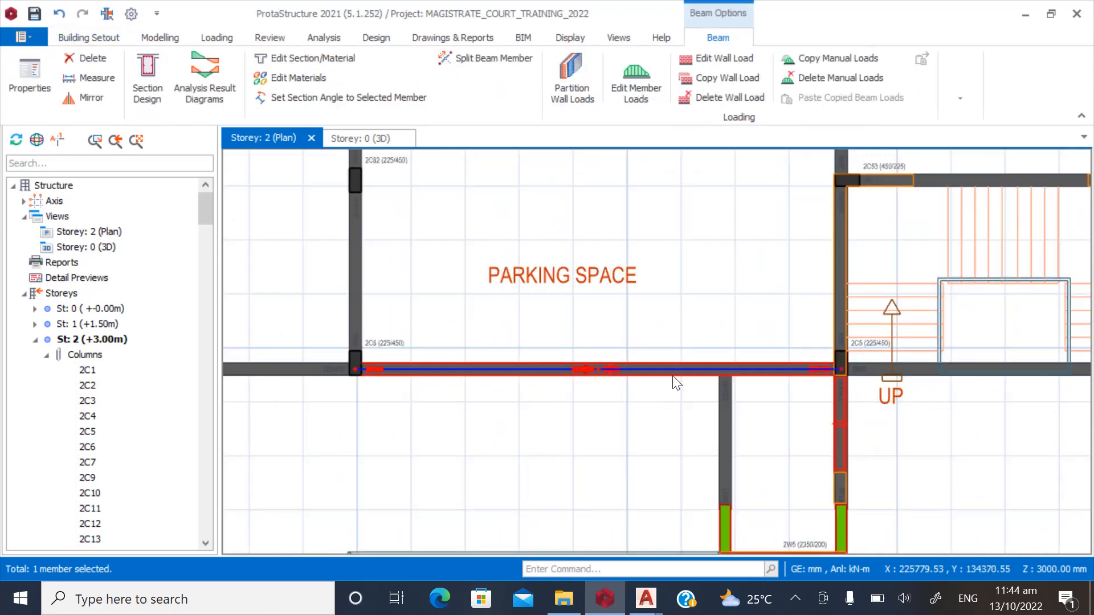
{"action": "scroll", "coordinate": [593, 441], "scroll_direction": "down", "scroll_amount": 1}
{"action": "scroll", "coordinate": [577, 438], "scroll_direction": "down", "scroll_amount": 1}
{"action": "scroll", "coordinate": [578, 342], "scroll_direction": "up", "scroll_amount": 1}
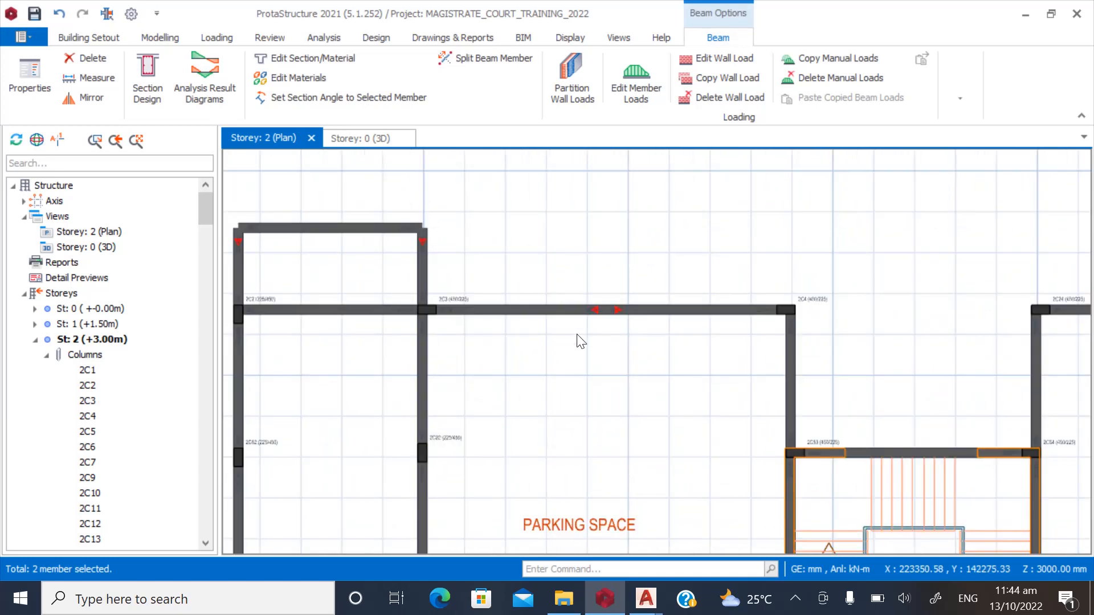
{"action": "left_click", "coordinate": [573, 313]}
{"action": "left_click", "coordinate": [667, 320]}
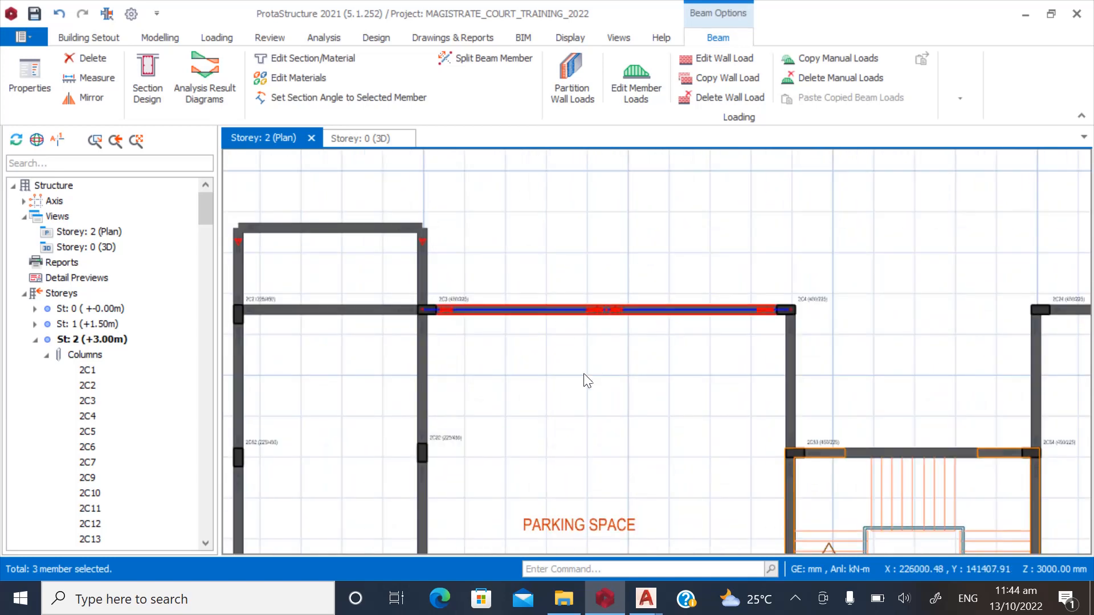
{"action": "key", "text": "Delete"}
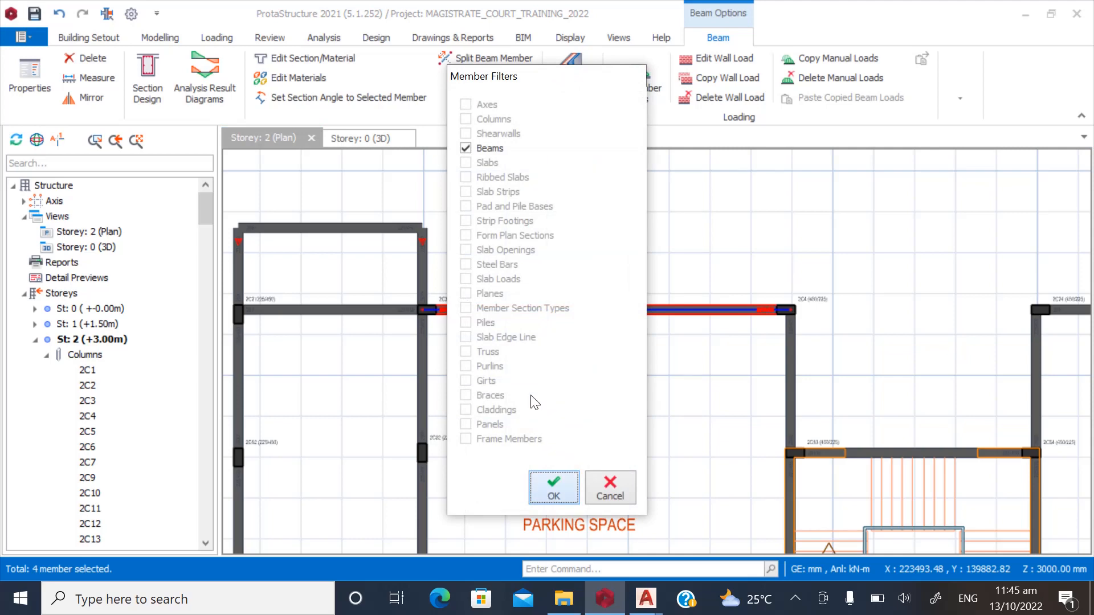
{"action": "key", "text": "Return"}
Switch to AutoCAD and inspect the red-marked columns in the two parking bays on the other side of the central staircase.
{"action": "scroll", "coordinate": [528, 369], "scroll_direction": "down", "scroll_amount": 3}
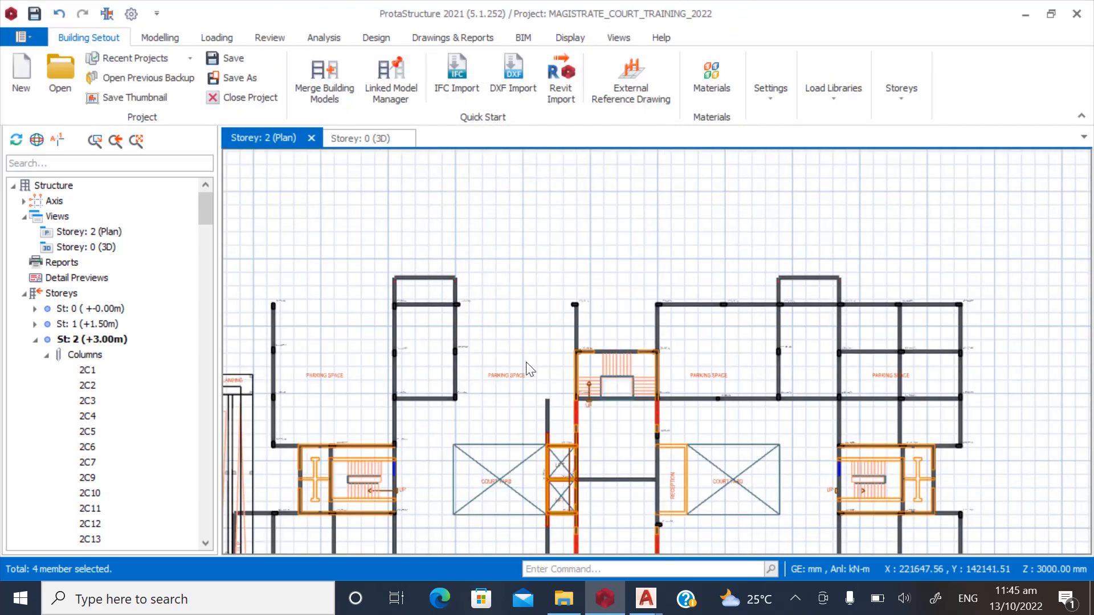
{"action": "scroll", "coordinate": [526, 394], "scroll_direction": "down", "scroll_amount": 3}
{"action": "scroll", "coordinate": [685, 380], "scroll_direction": "up", "scroll_amount": 3}
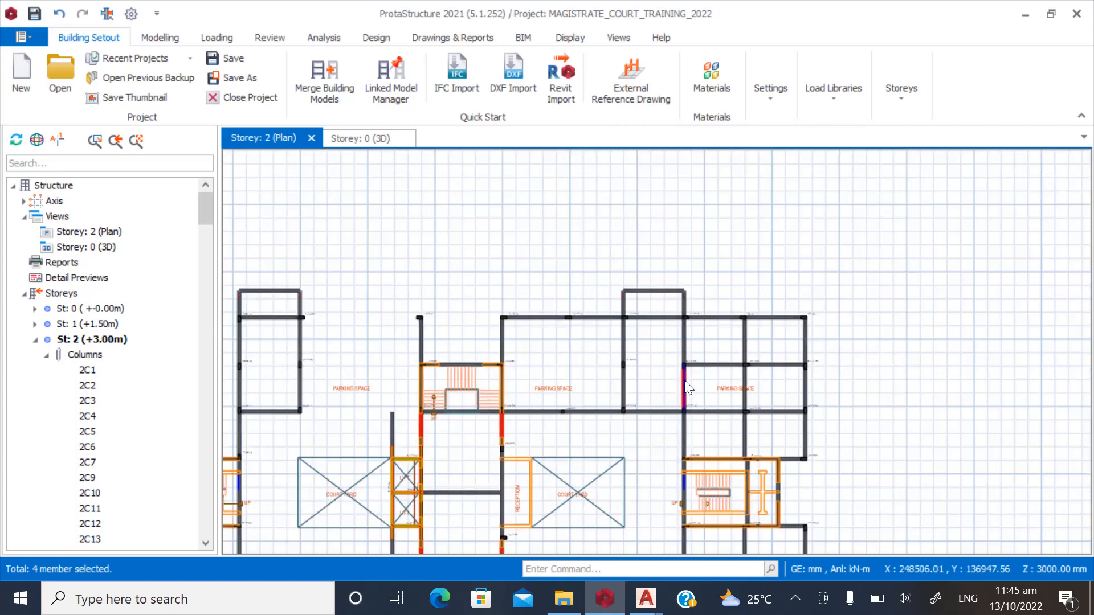
{"action": "scroll", "coordinate": [598, 347], "scroll_direction": "up", "scroll_amount": 3}
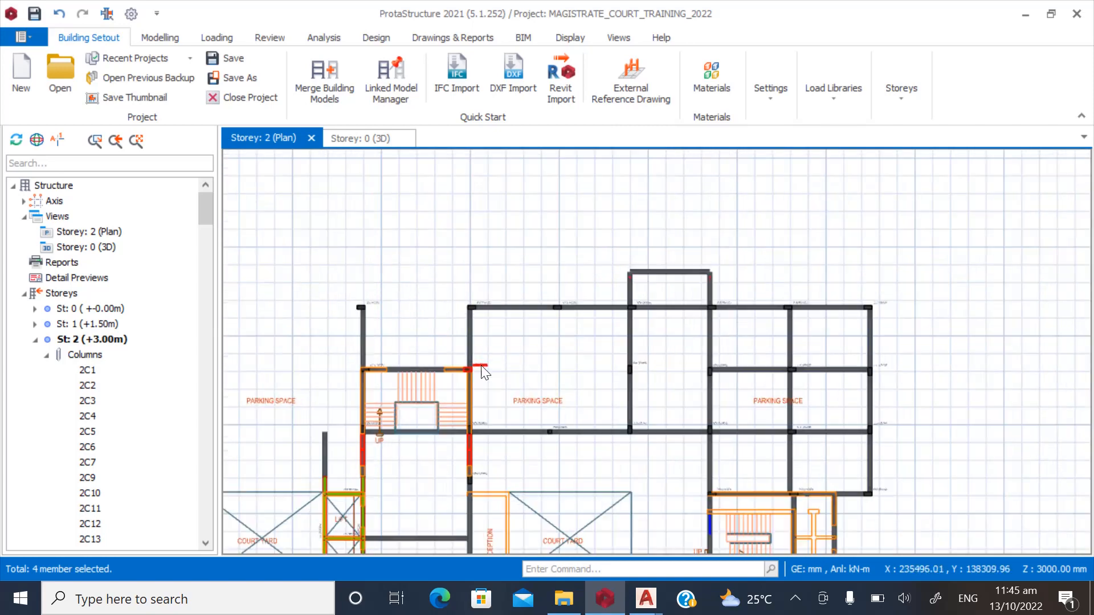
{"action": "left_click", "coordinate": [605, 595]}
{"action": "scroll", "coordinate": [559, 376], "scroll_direction": "down", "scroll_amount": 3}
{"action": "scroll", "coordinate": [678, 354], "scroll_direction": "up", "scroll_amount": 3}
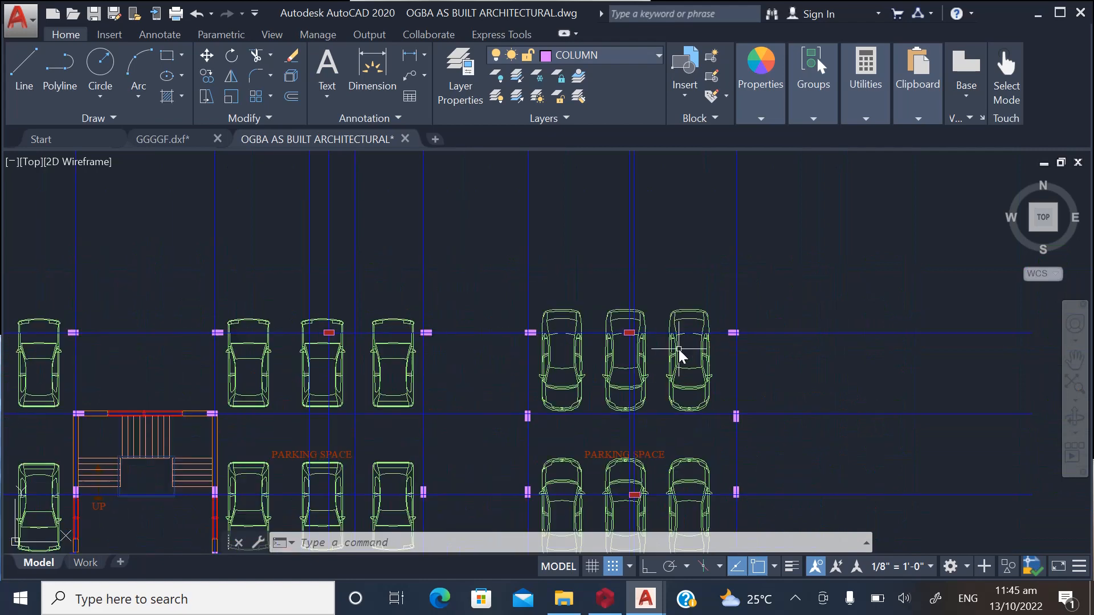
{"action": "scroll", "coordinate": [340, 395], "scroll_direction": "down", "scroll_amount": 3}
{"action": "scroll", "coordinate": [371, 308], "scroll_direction": "up", "scroll_amount": 4}
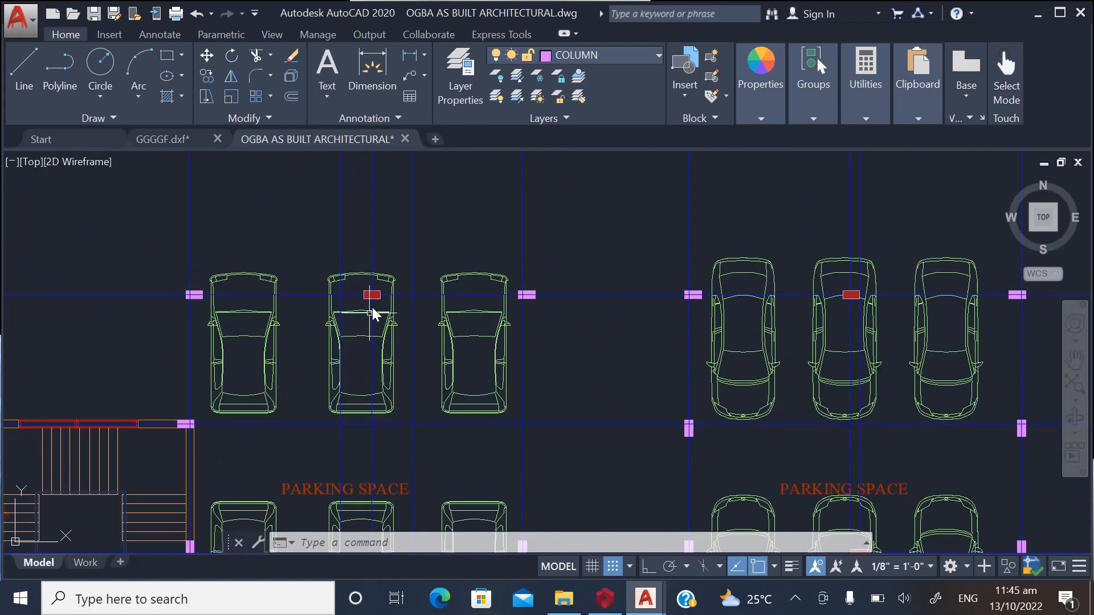
{"action": "mouse_move", "coordinate": [365, 310]}
Switch to ProtaStructure and delete column 2C70 (450/225) on the outer beam line between 2C24 and 2C25.
{"action": "left_click", "coordinate": [605, 598]}
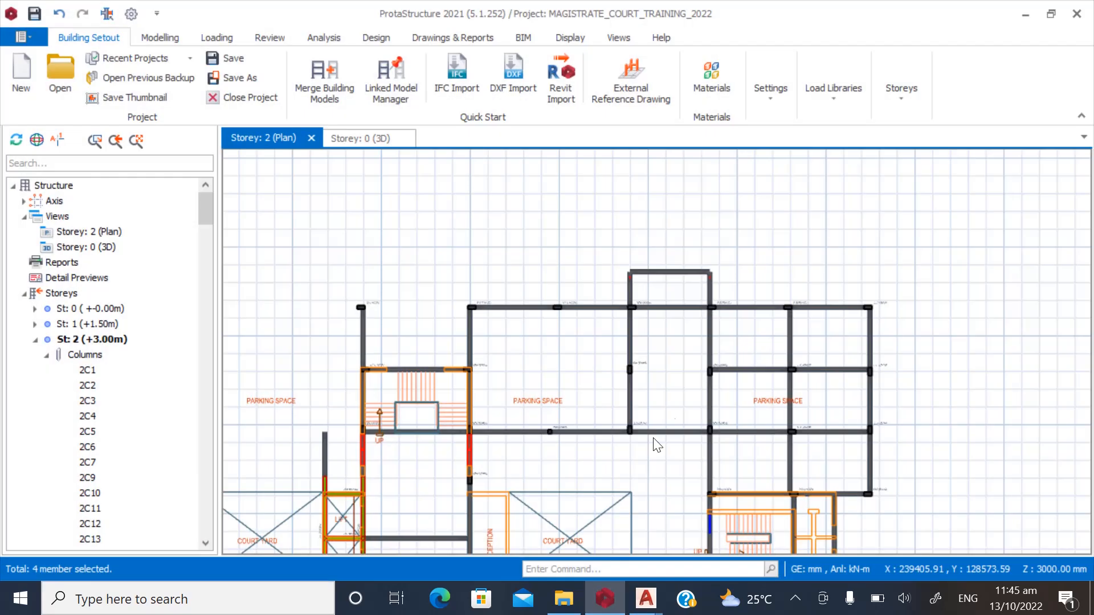
{"action": "scroll", "coordinate": [579, 292], "scroll_direction": "up", "scroll_amount": 5}
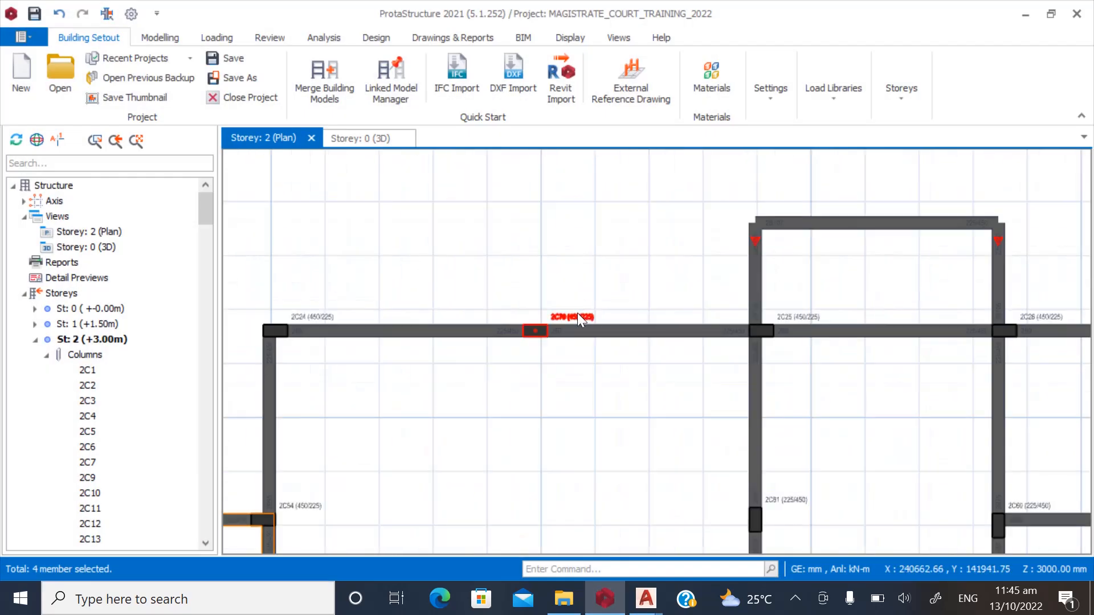
{"action": "left_click", "coordinate": [577, 314]}
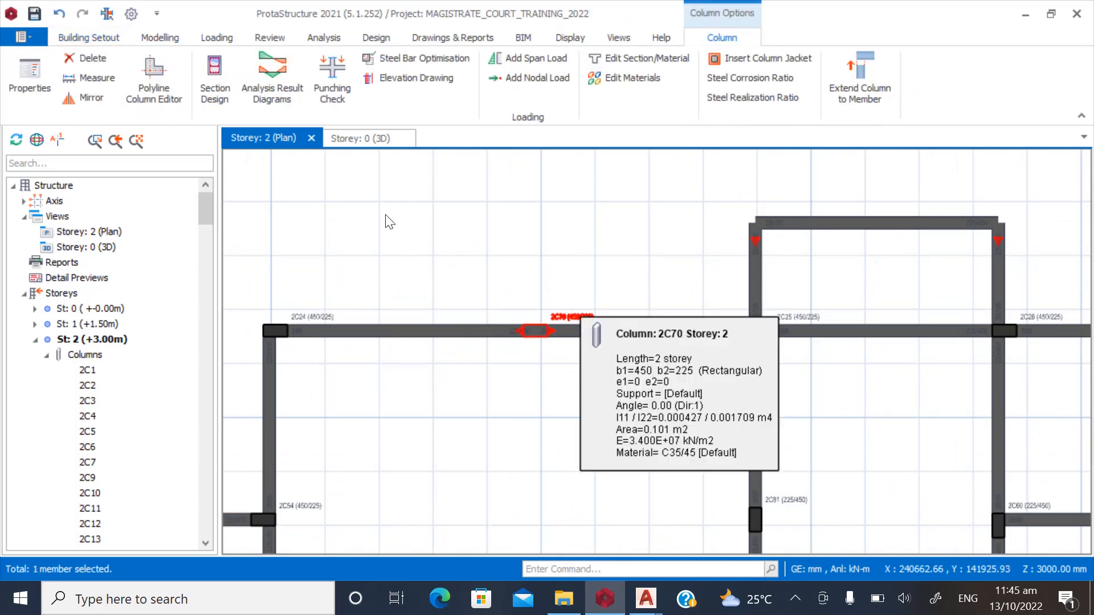
{"action": "scroll", "coordinate": [456, 218], "scroll_direction": "down", "scroll_amount": 4}
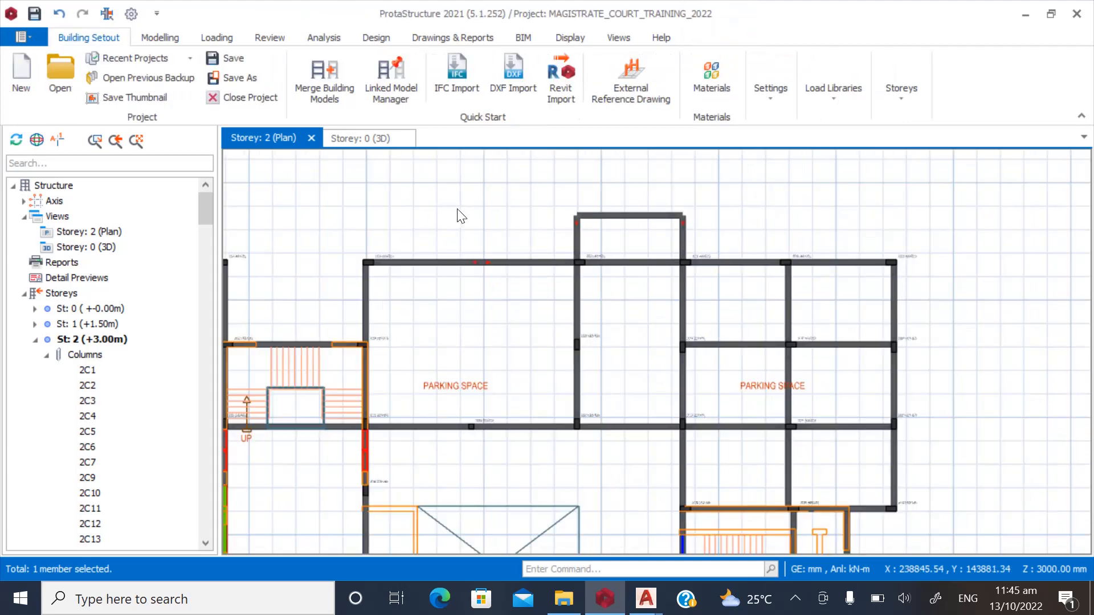
Delete column 2C85 (225/225) on the beam line between 2C22 and 2C23 beside the parking space.
{"action": "scroll", "coordinate": [476, 481], "scroll_direction": "up", "scroll_amount": 4}
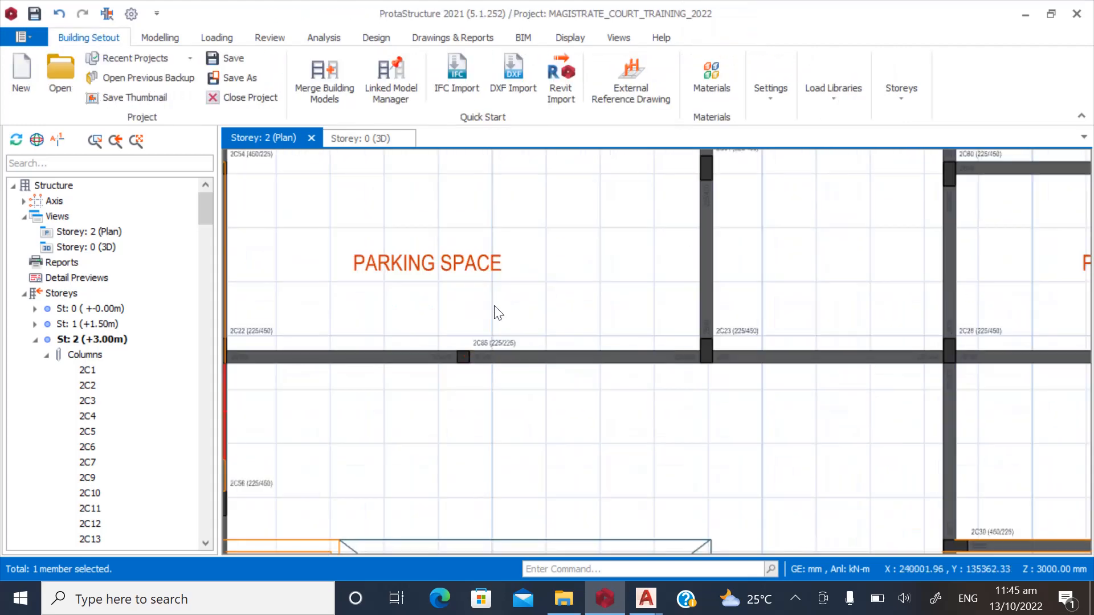
{"action": "left_click", "coordinate": [607, 603]}
{"action": "left_click", "coordinate": [607, 603]}
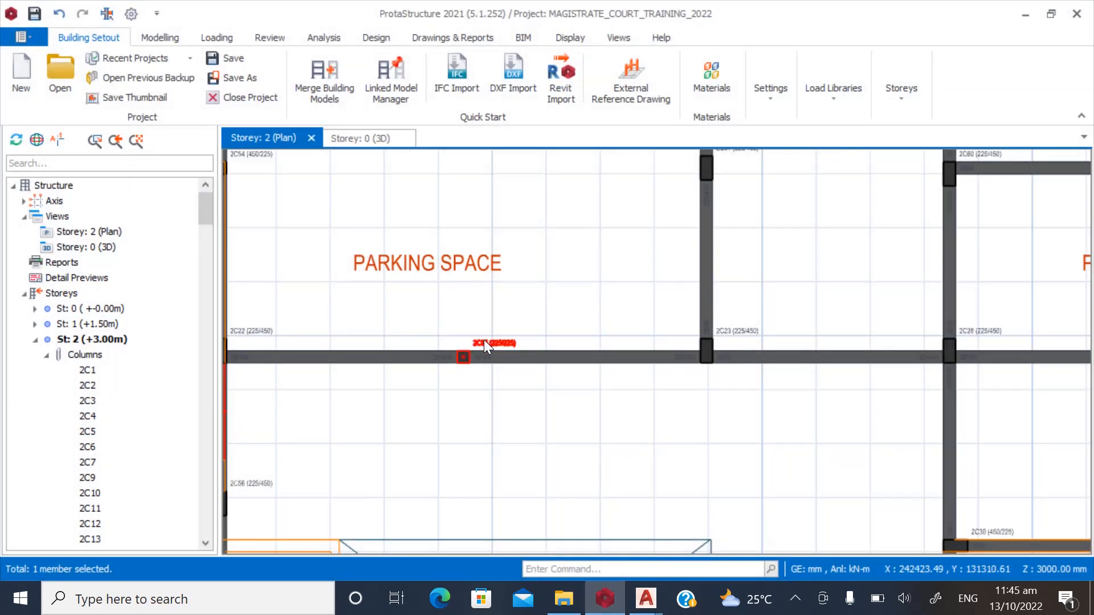
{"action": "left_click", "coordinate": [483, 339]}
{"action": "mouse_move", "coordinate": [483, 340]}
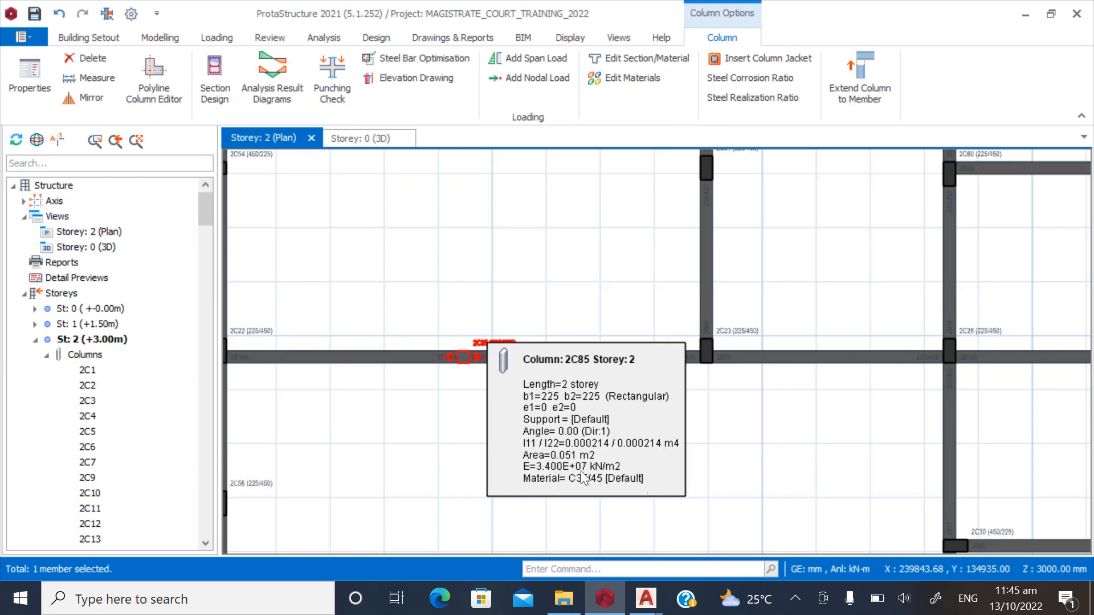
{"action": "key", "text": "Delete"}
Delete the four beam spans between 2C22 and 2C23 and between 2C24 and 2C25, with the member filter on Beams.
{"action": "scroll", "coordinate": [638, 481], "scroll_direction": "down", "scroll_amount": 2}
{"action": "scroll", "coordinate": [461, 474], "scroll_direction": "up", "scroll_amount": 1}
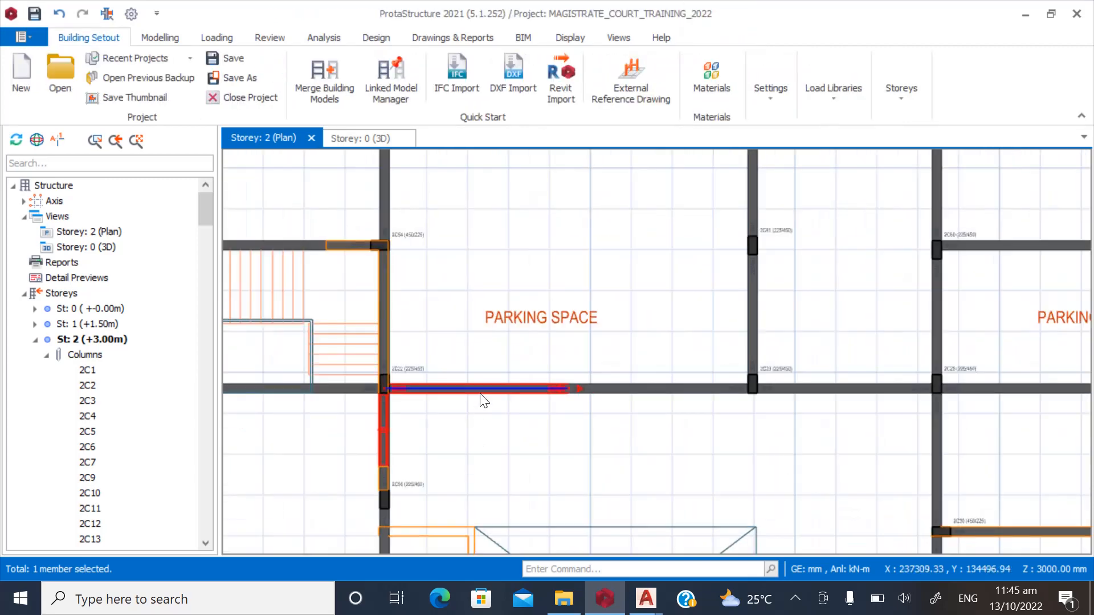
{"action": "left_click", "coordinate": [483, 401]}
{"action": "left_click", "coordinate": [628, 392]}
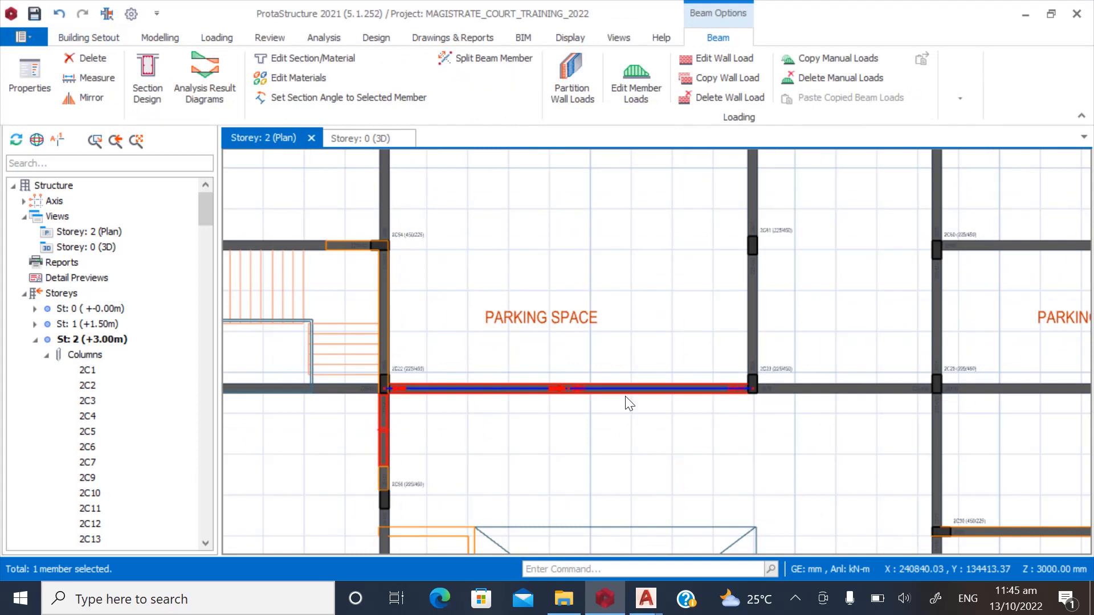
{"action": "scroll", "coordinate": [520, 478], "scroll_direction": "down", "scroll_amount": 2}
{"action": "scroll", "coordinate": [516, 303], "scroll_direction": "up", "scroll_amount": 3}
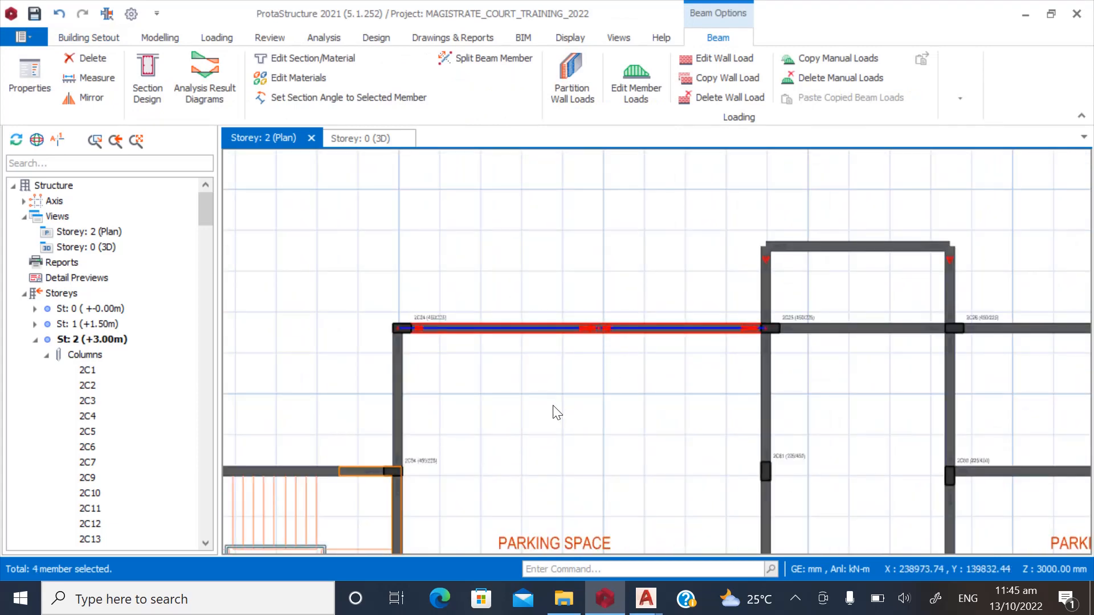
{"action": "key", "text": "Delete"}
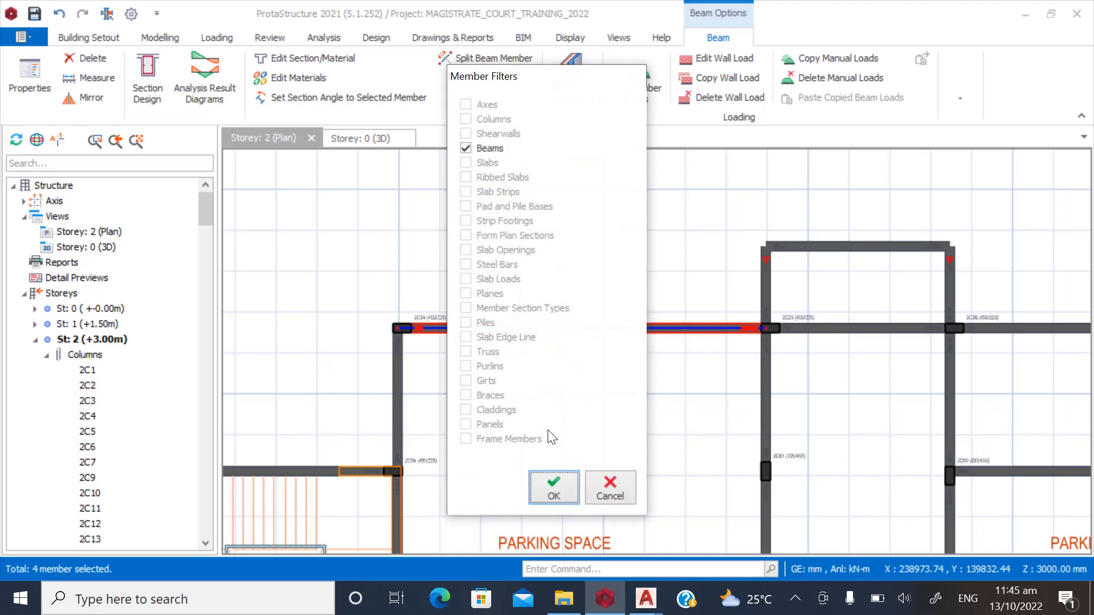
{"action": "left_click", "coordinate": [553, 491]}
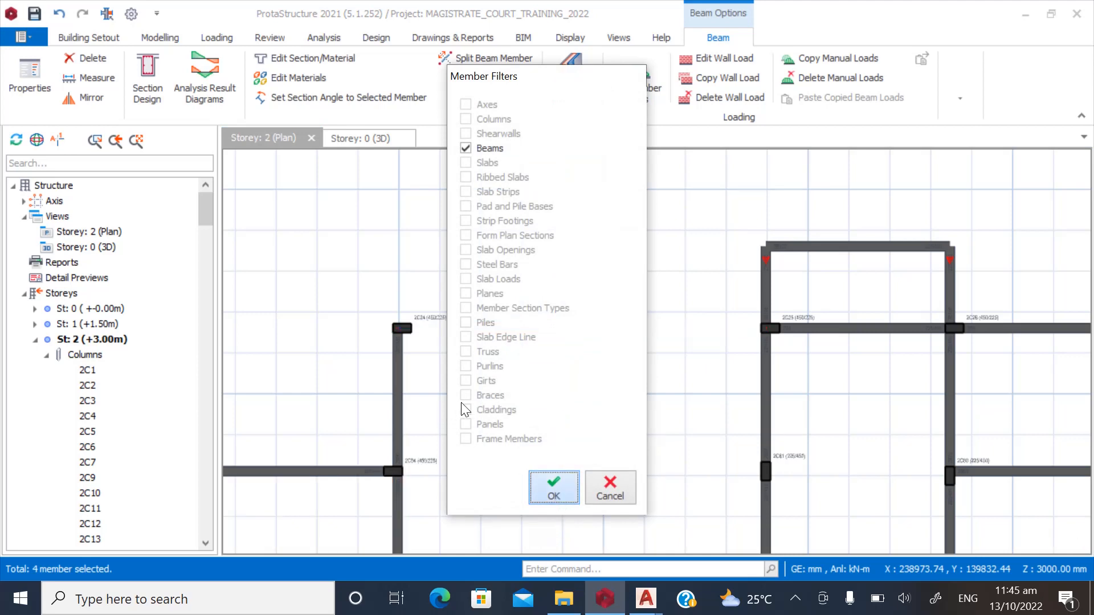
{"action": "key", "text": "Return"}
Switch to AutoCAD and examine the red-marked columns among the cars in the outermost parking bay beyond the central staircase.
{"action": "scroll", "coordinate": [569, 313], "scroll_direction": "down", "scroll_amount": 4}
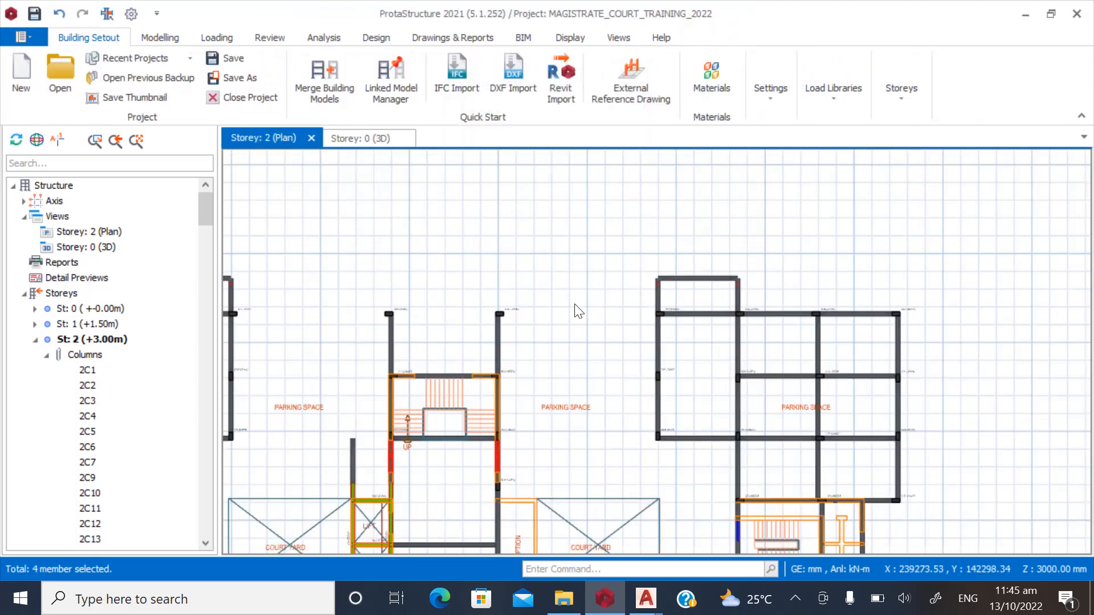
{"action": "scroll", "coordinate": [446, 340], "scroll_direction": "down", "scroll_amount": 1}
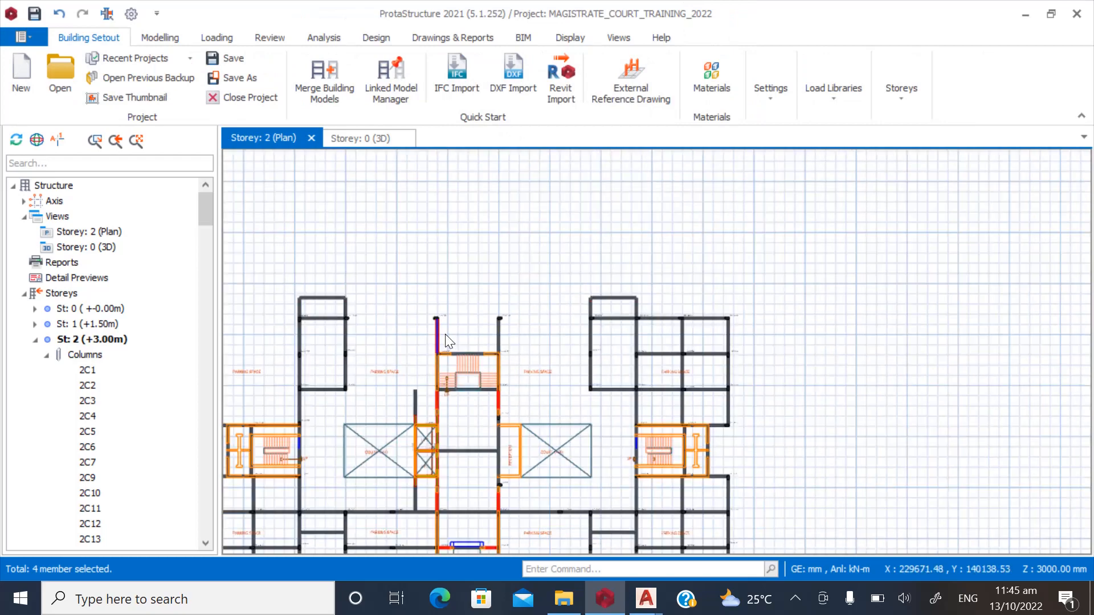
{"action": "scroll", "coordinate": [698, 360], "scroll_direction": "up", "scroll_amount": 2}
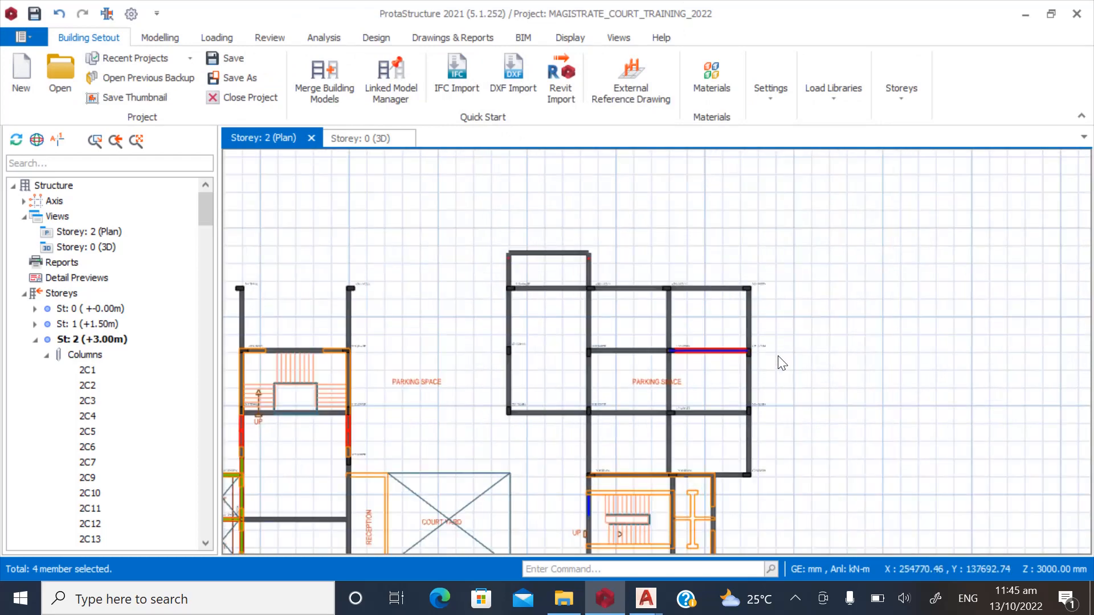
{"action": "left_click", "coordinate": [646, 598]}
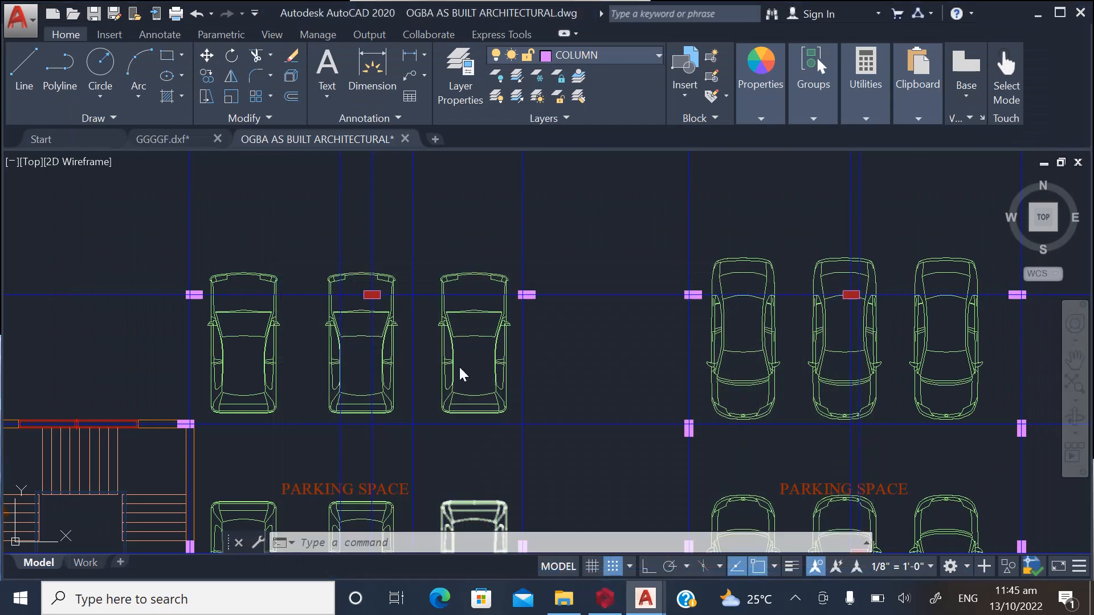
{"action": "scroll", "coordinate": [579, 329], "scroll_direction": "up", "scroll_amount": 2}
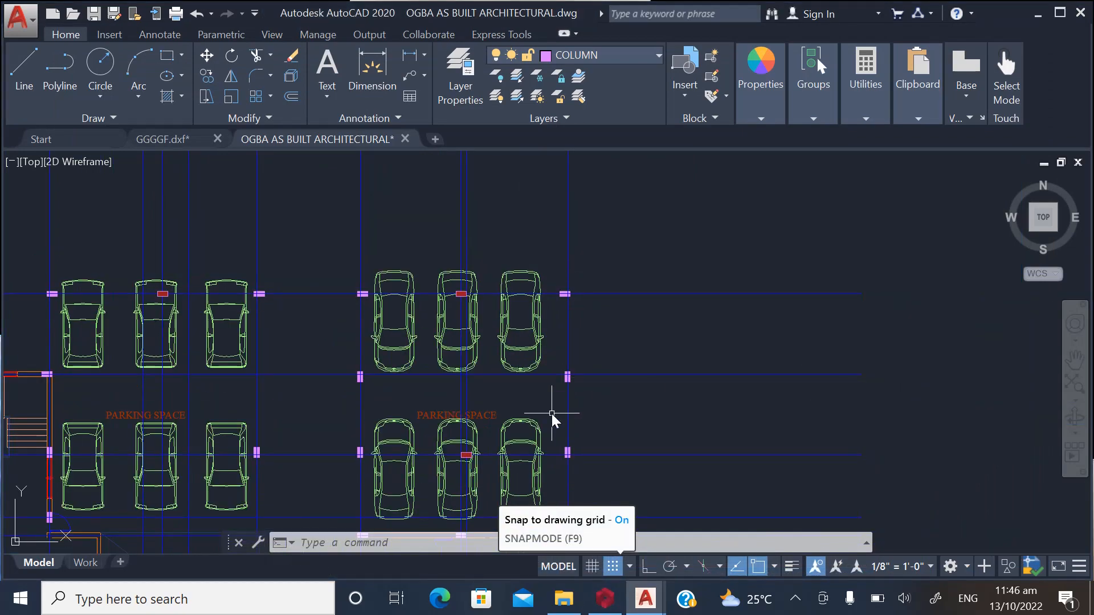
{"action": "scroll", "coordinate": [462, 341], "scroll_direction": "down", "scroll_amount": 2}
{"action": "scroll", "coordinate": [500, 347], "scroll_direction": "down", "scroll_amount": 2}
{"action": "scroll", "coordinate": [532, 335], "scroll_direction": "up", "scroll_amount": 2}
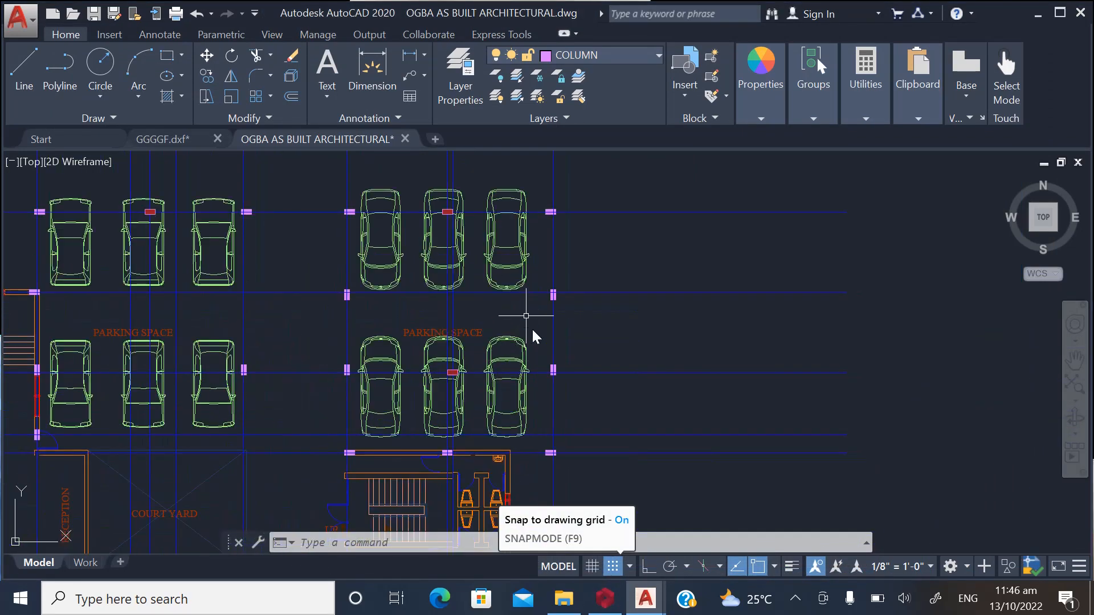
{"action": "scroll", "coordinate": [475, 433], "scroll_direction": "down", "scroll_amount": 2}
{"action": "scroll", "coordinate": [476, 432], "scroll_direction": "up", "scroll_amount": 5}
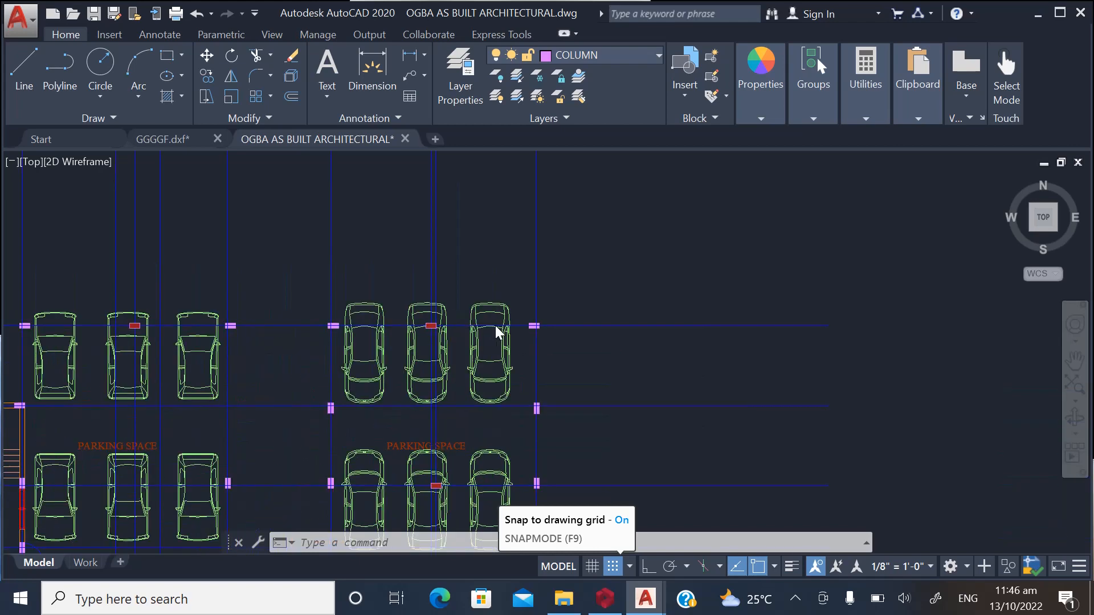
{"action": "scroll", "coordinate": [391, 292], "scroll_direction": "up", "scroll_amount": 2}
{"action": "scroll", "coordinate": [392, 290], "scroll_direction": "down", "scroll_amount": 4}
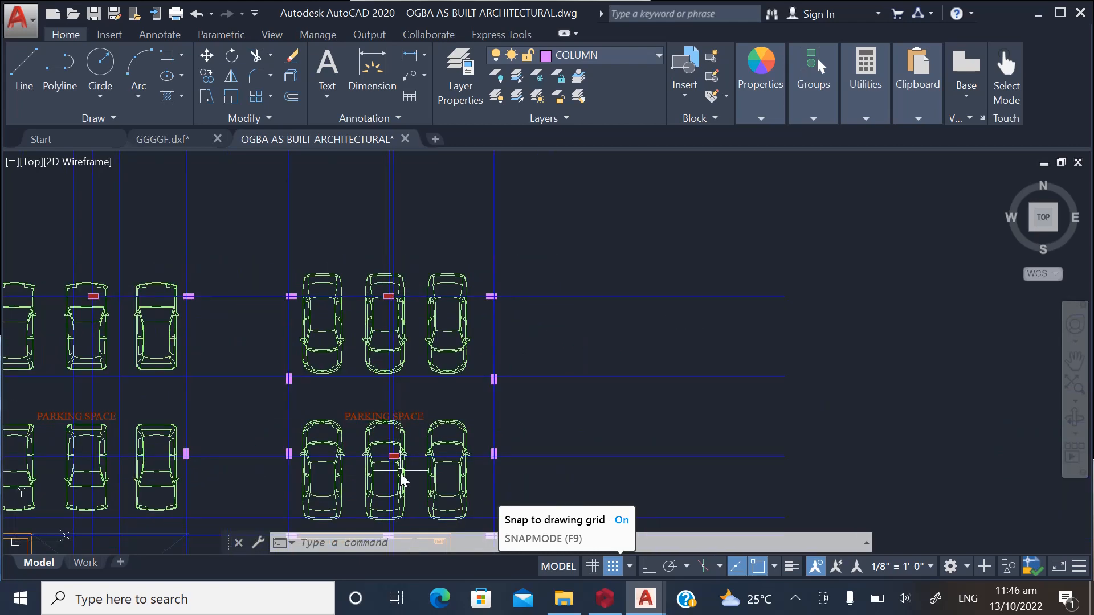
{"action": "scroll", "coordinate": [402, 481], "scroll_direction": "up", "scroll_amount": 1}
{"action": "scroll", "coordinate": [391, 439], "scroll_direction": "down", "scroll_amount": 3}
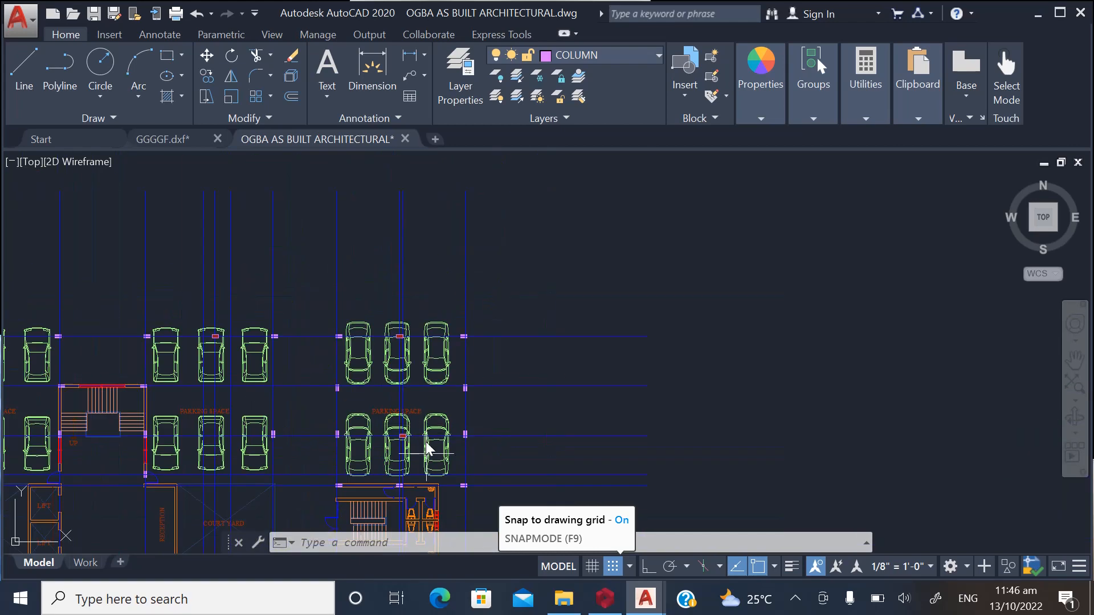
Switch to ProtaStructure and delete the outermost parking bay's three mid-line columns, including 2C47 and 2C71, with the member filter on Columns.
{"action": "left_click", "coordinate": [605, 598]}
{"action": "scroll", "coordinate": [713, 337], "scroll_direction": "up", "scroll_amount": 3}
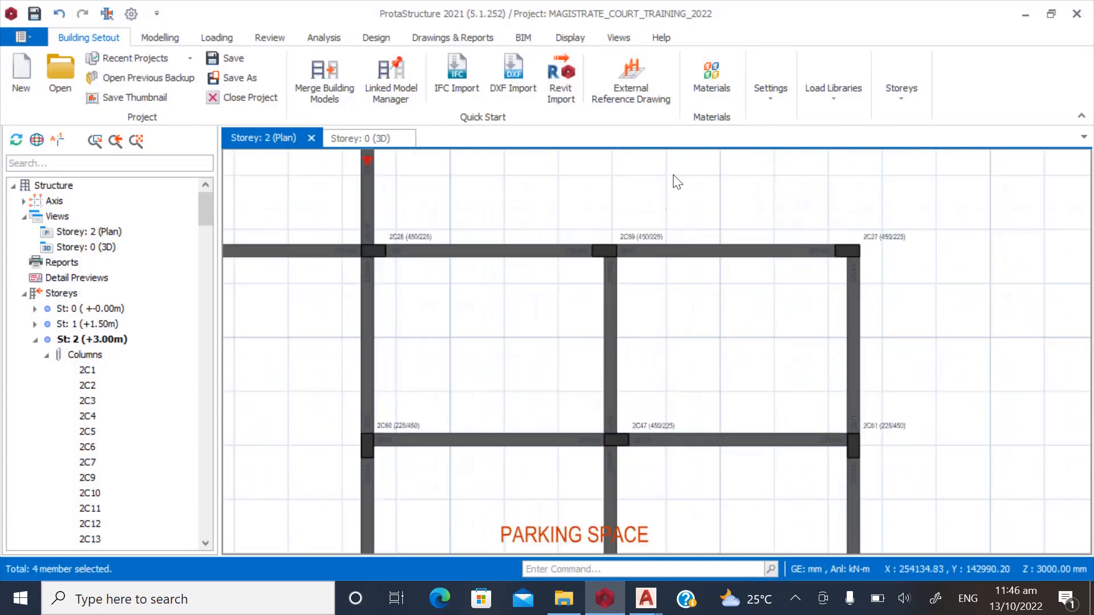
{"action": "left_click", "coordinate": [612, 246]}
{"action": "left_click", "coordinate": [618, 439], "text": "ctrl"}
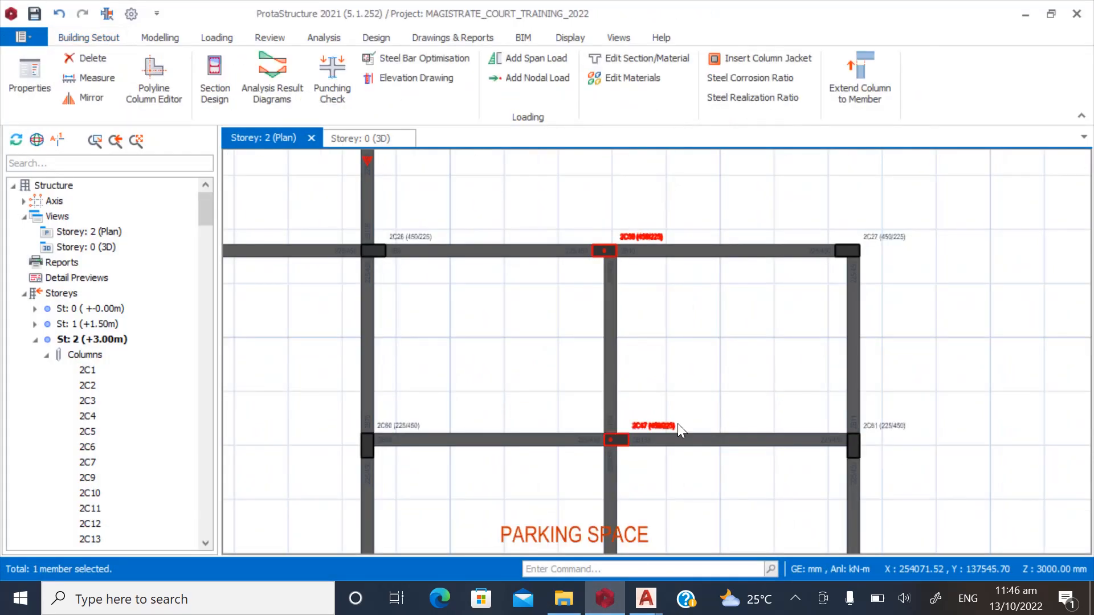
{"action": "scroll", "coordinate": [576, 330], "scroll_direction": "down", "scroll_amount": 3}
{"action": "scroll", "coordinate": [564, 311], "scroll_direction": "up", "scroll_amount": 2}
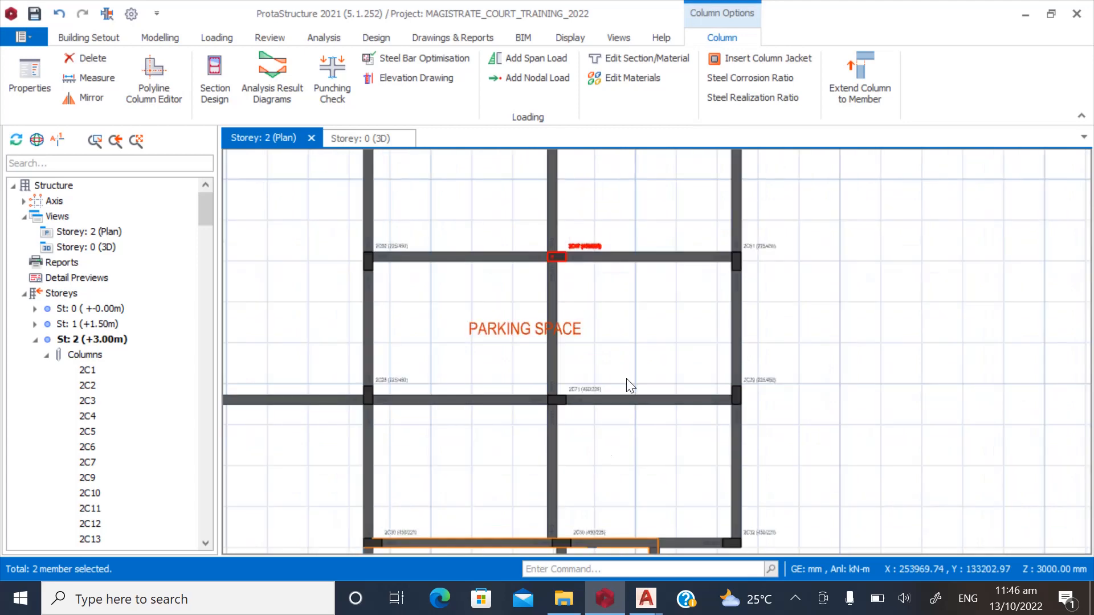
{"action": "left_click", "coordinate": [587, 385], "text": "ctrl"}
{"action": "scroll", "coordinate": [522, 447], "scroll_direction": "down", "scroll_amount": 3}
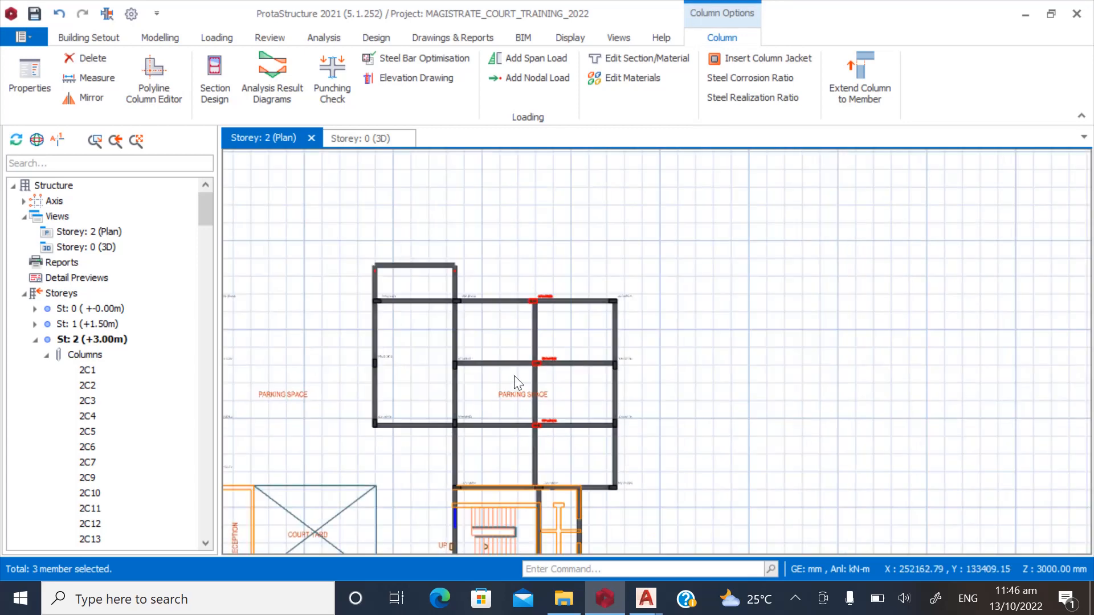
{"action": "key", "text": "Delete"}
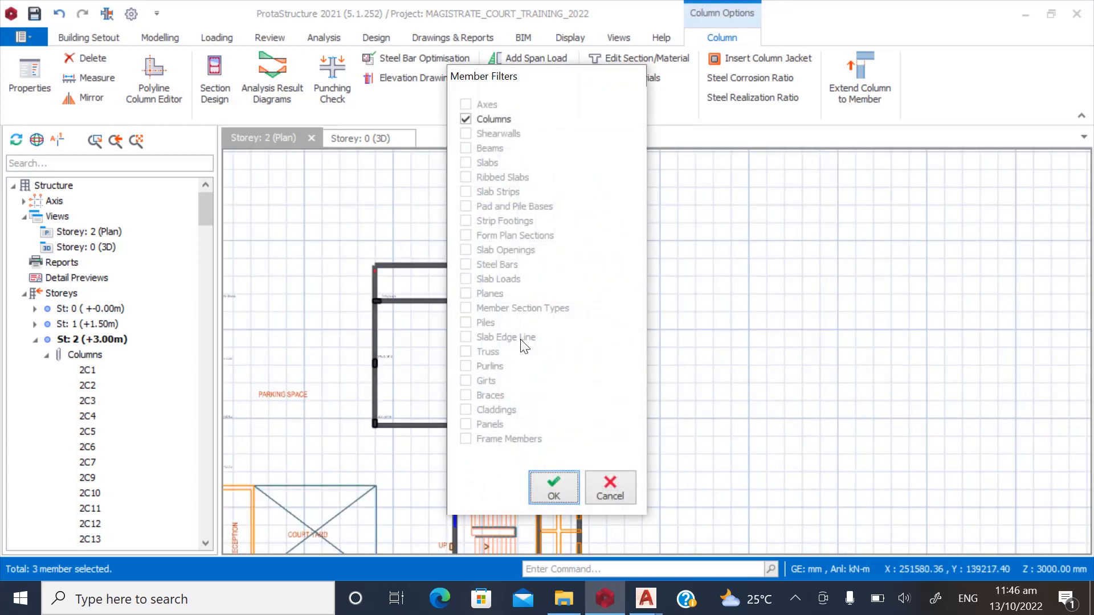
{"action": "left_click", "coordinate": [545, 477]}
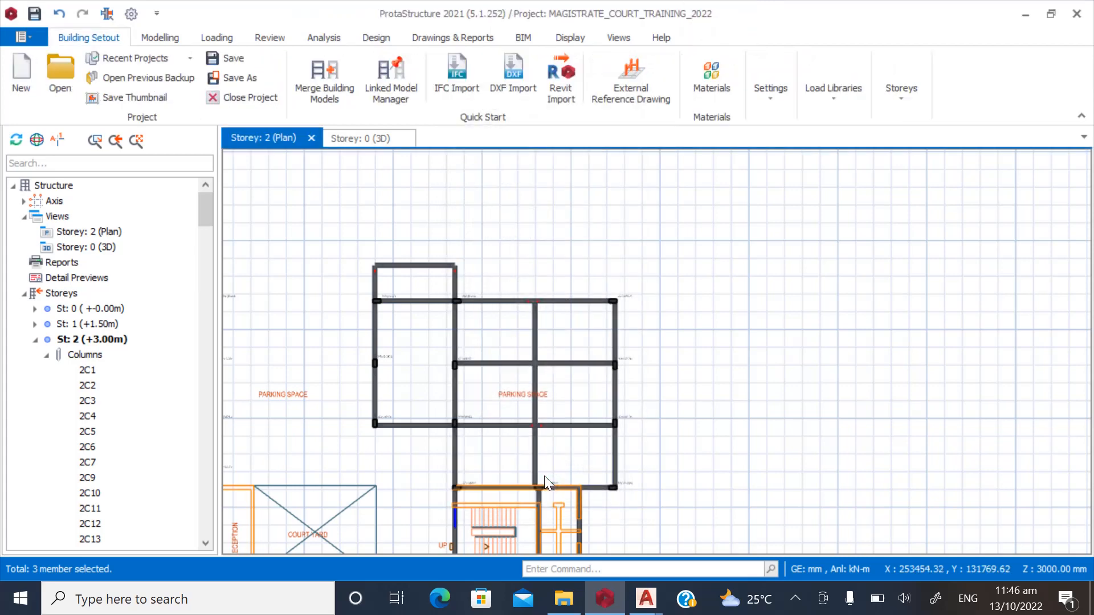
Delete the nine beam spans crossing the outermost parking bay: the three transverse lines and the whole middle line down to the staircase block.
{"action": "scroll", "coordinate": [512, 378], "scroll_direction": "up", "scroll_amount": 3}
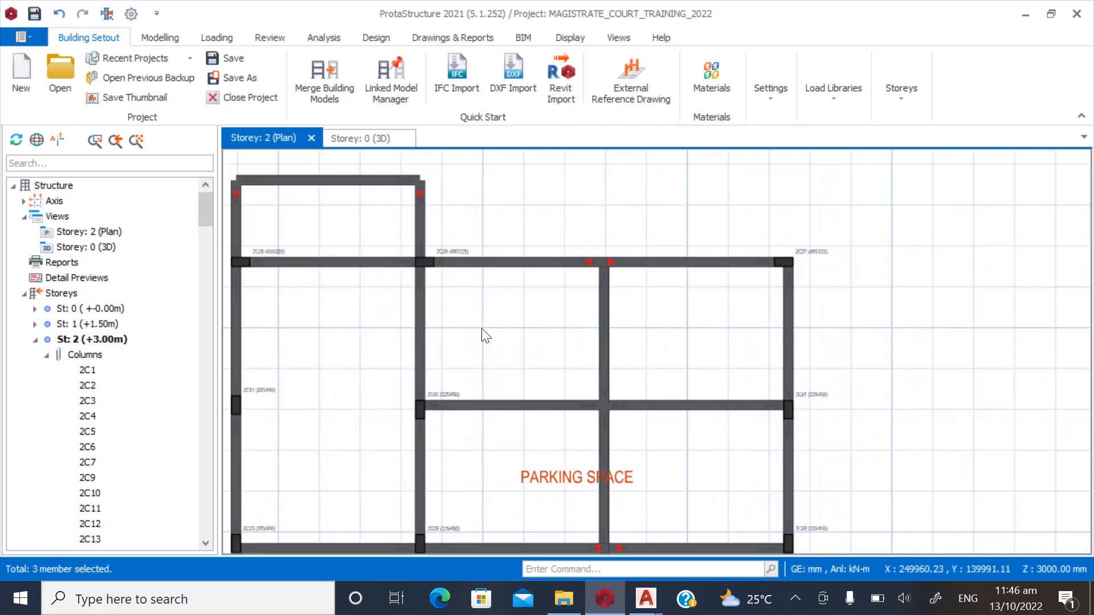
{"action": "left_click", "coordinate": [518, 264]}
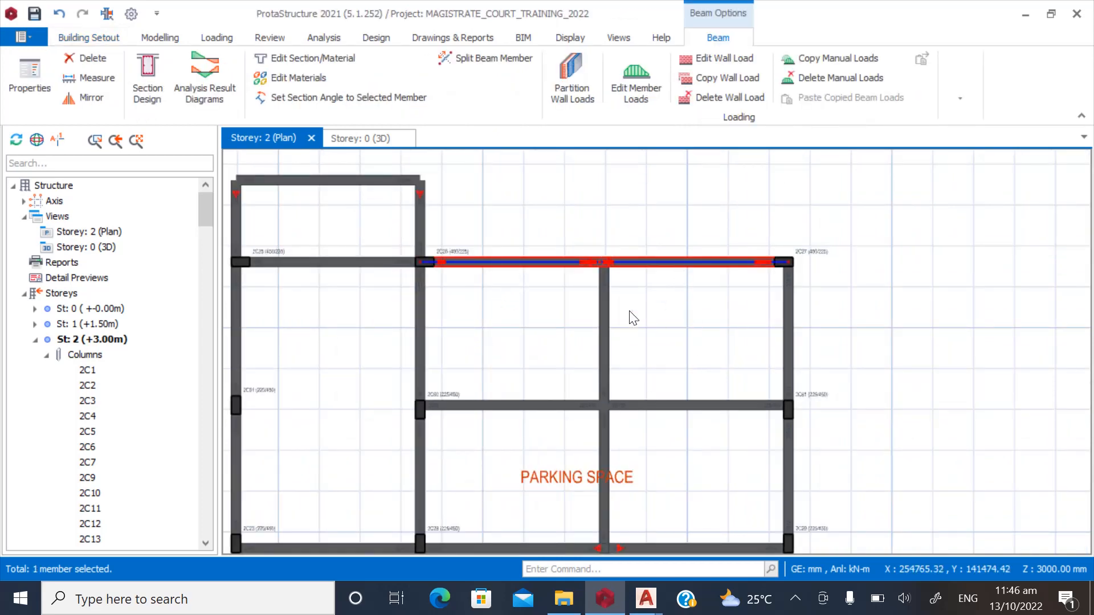
{"action": "left_click", "coordinate": [615, 332]}
{"action": "left_click", "coordinate": [558, 405]}
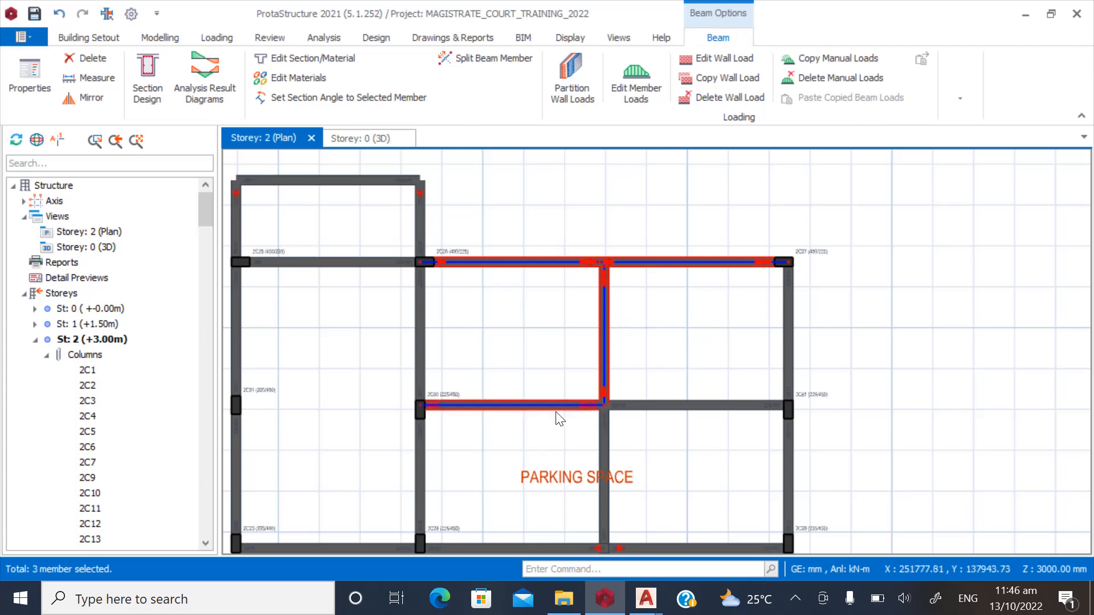
{"action": "left_click", "coordinate": [613, 406]}
{"action": "left_click", "coordinate": [609, 440]}
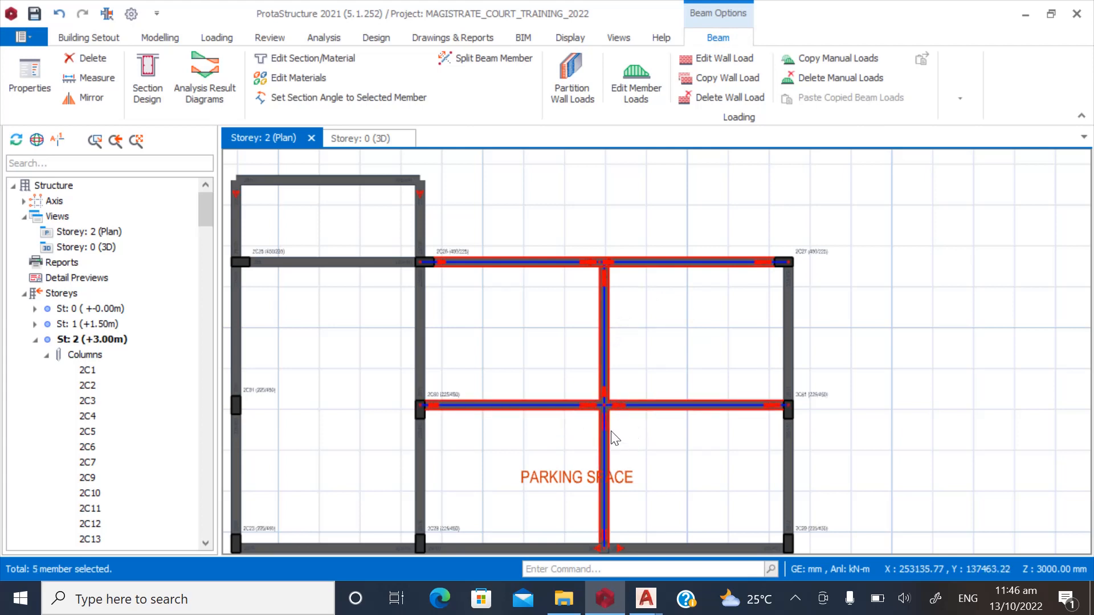
{"action": "scroll", "coordinate": [521, 281], "scroll_direction": "down", "scroll_amount": 3}
{"action": "scroll", "coordinate": [535, 419], "scroll_direction": "up", "scroll_amount": 3}
{"action": "left_click", "coordinate": [561, 455]}
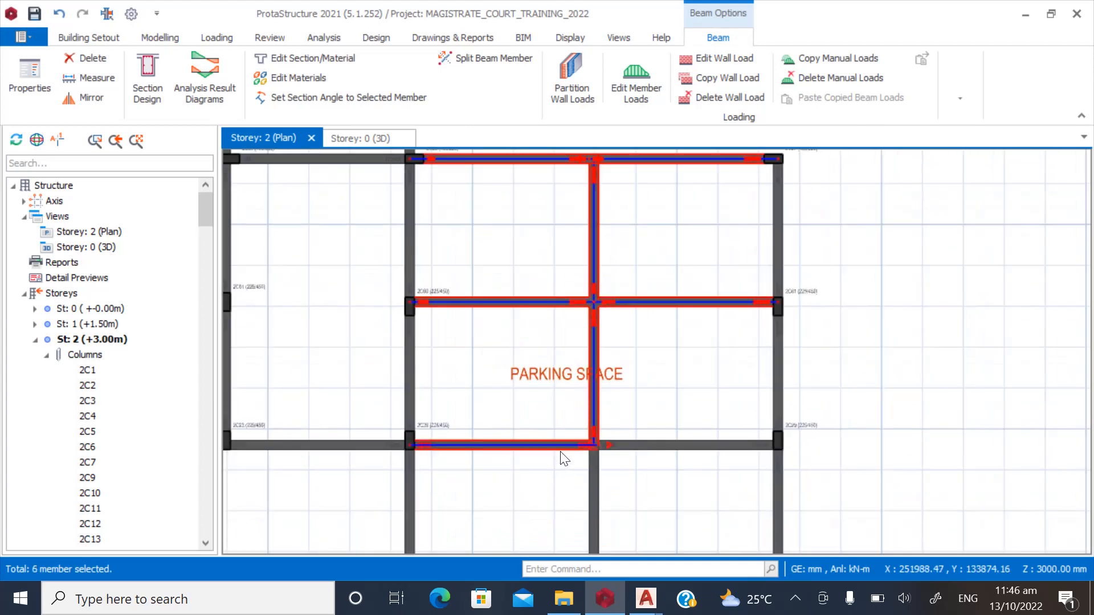
{"action": "left_click", "coordinate": [656, 456]}
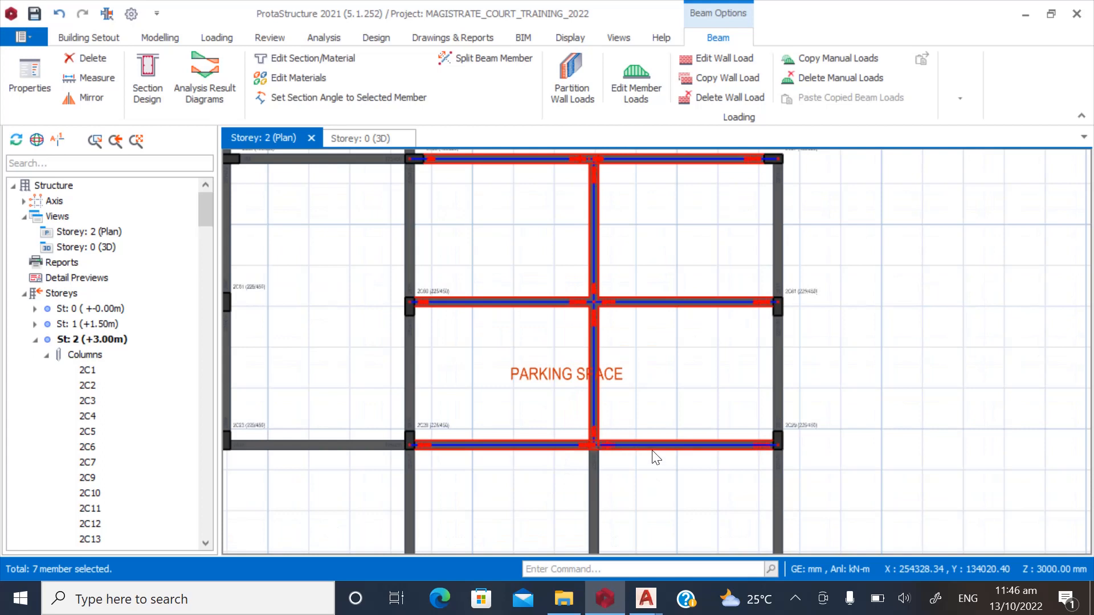
{"action": "left_click", "coordinate": [605, 493]}
{"action": "scroll", "coordinate": [534, 358], "scroll_direction": "down", "scroll_amount": 3}
{"action": "right_click", "coordinate": [553, 416]}
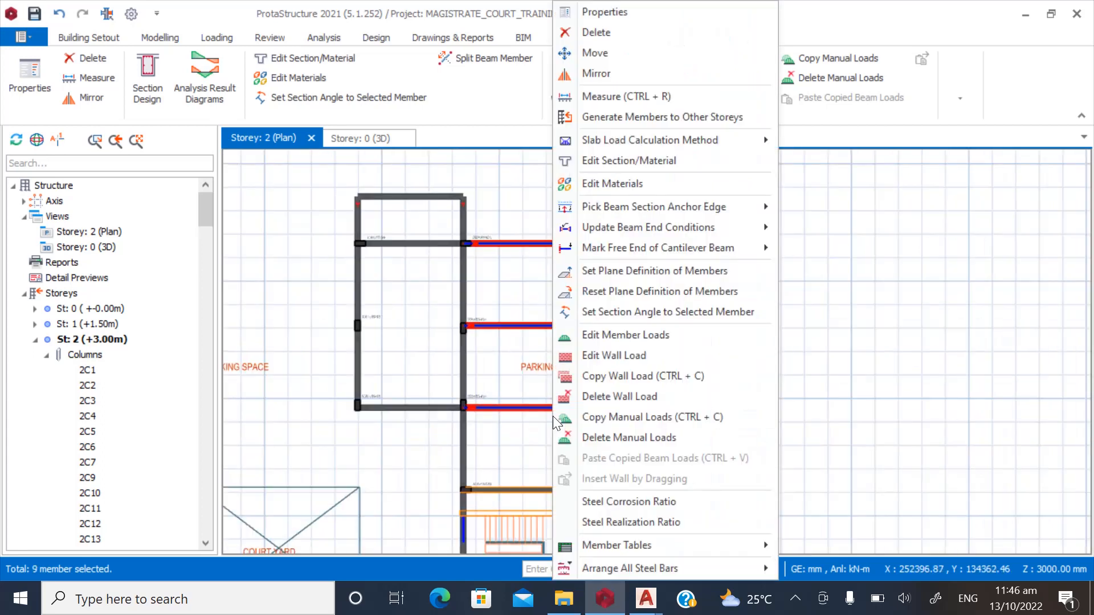
{"action": "left_click", "coordinate": [604, 32]}
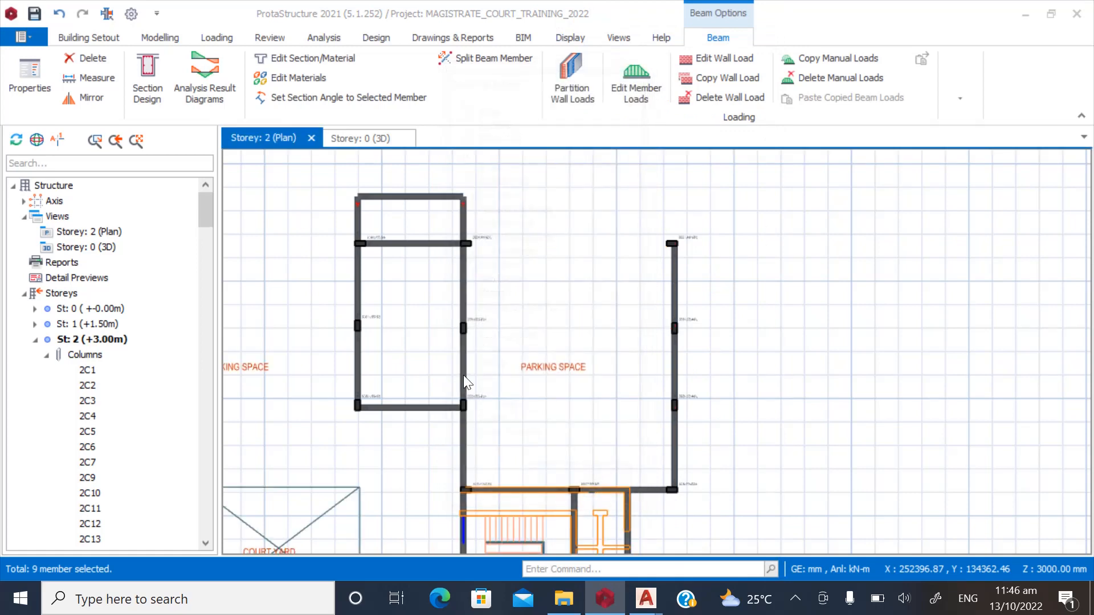
Switch to AutoCAD and examine the red-marked columns among the cars in the entrance-side parking bay next to the ramp.
{"action": "scroll", "coordinate": [718, 348], "scroll_direction": "down", "scroll_amount": 3}
{"action": "scroll", "coordinate": [793, 335], "scroll_direction": "down", "scroll_amount": 2}
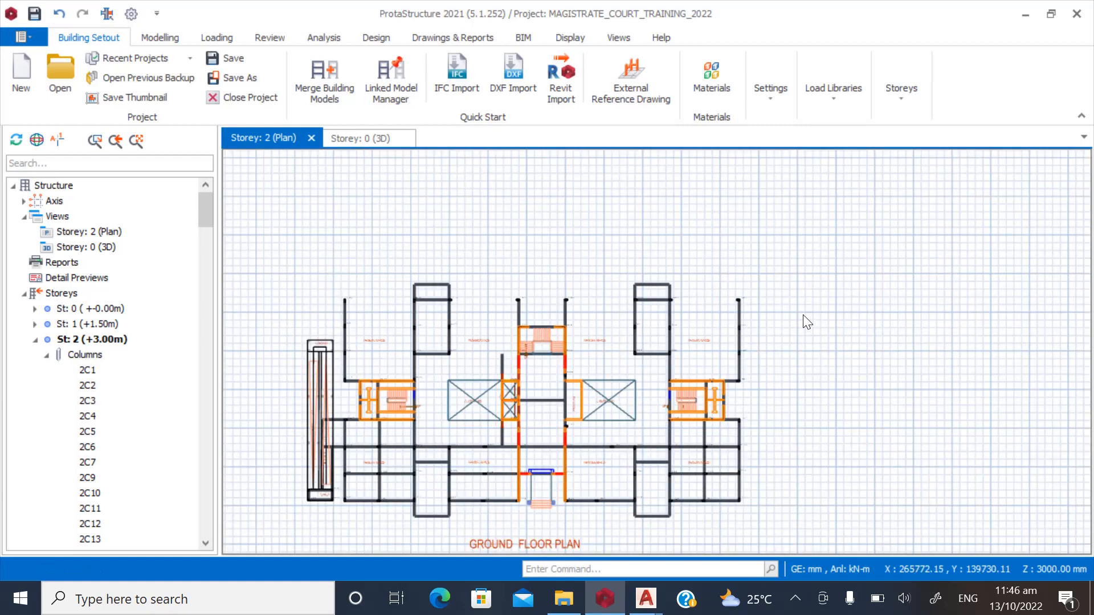
{"action": "scroll", "coordinate": [356, 526], "scroll_direction": "up", "scroll_amount": 3}
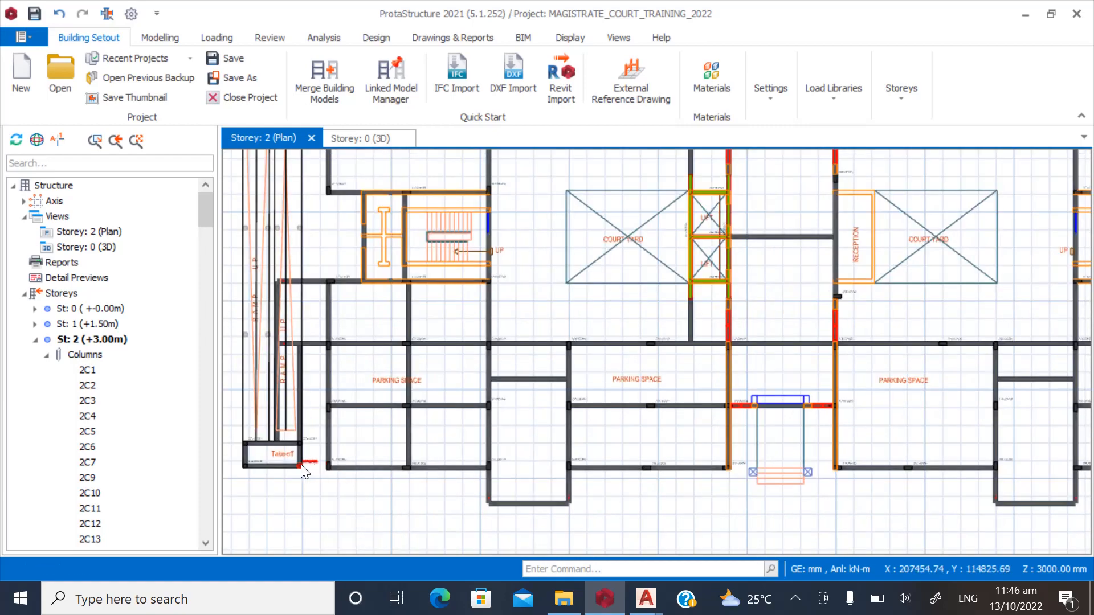
{"action": "scroll", "coordinate": [302, 468], "scroll_direction": "down", "scroll_amount": 1}
{"action": "scroll", "coordinate": [347, 464], "scroll_direction": "up", "scroll_amount": 1}
{"action": "scroll", "coordinate": [376, 424], "scroll_direction": "down", "scroll_amount": 2}
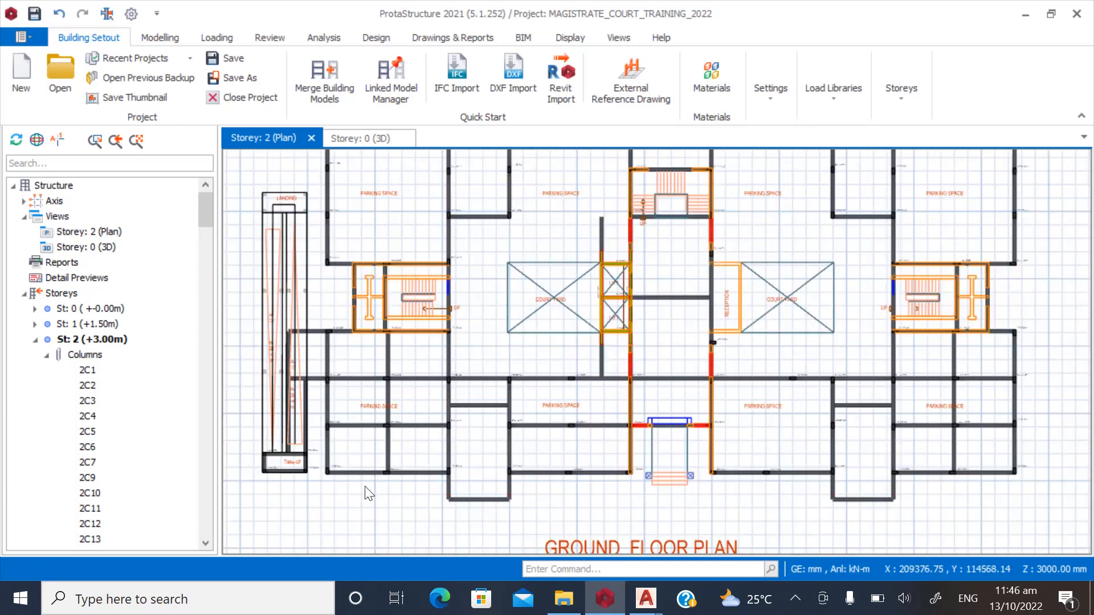
{"action": "scroll", "coordinate": [398, 443], "scroll_direction": "up", "scroll_amount": 2}
{"action": "left_click", "coordinate": [602, 600]}
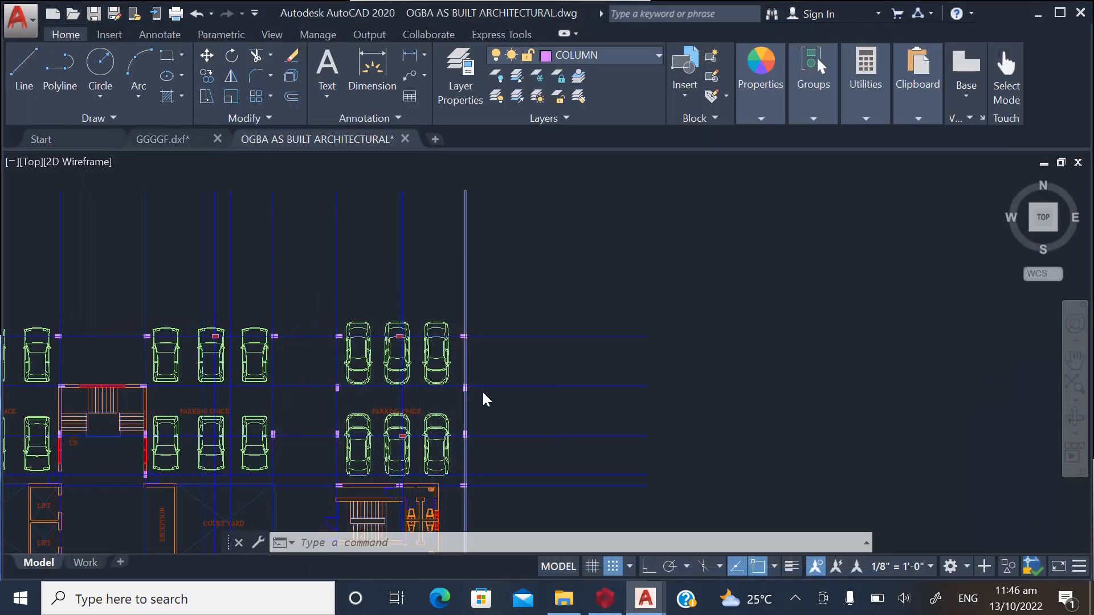
{"action": "scroll", "coordinate": [483, 395], "scroll_direction": "down", "scroll_amount": 3}
{"action": "scroll", "coordinate": [305, 469], "scroll_direction": "up", "scroll_amount": 5}
{"action": "scroll", "coordinate": [231, 491], "scroll_direction": "down", "scroll_amount": 3}
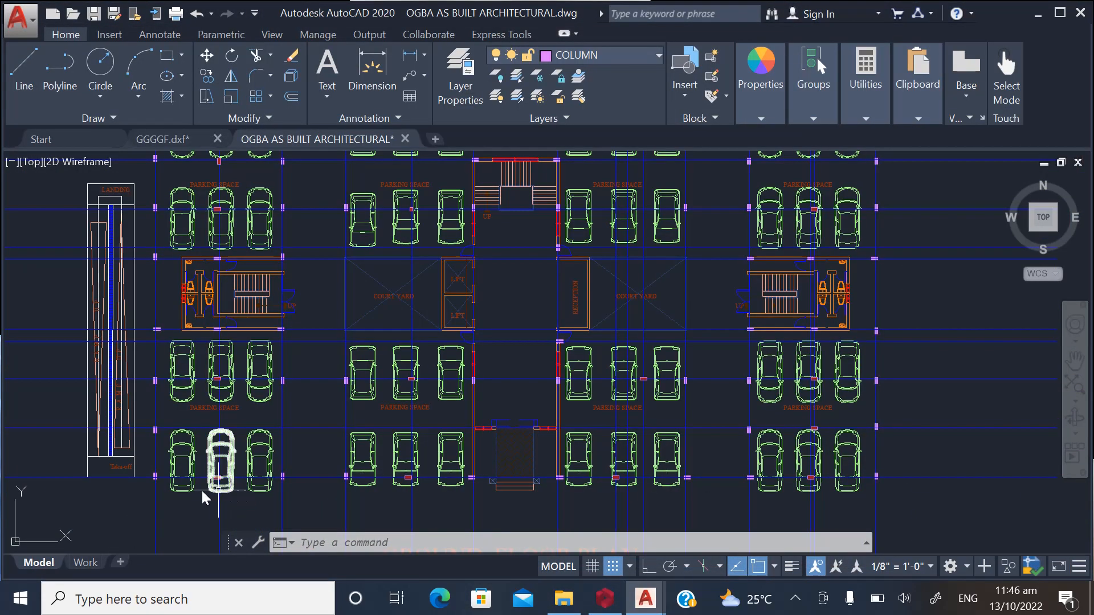
{"action": "scroll", "coordinate": [210, 496], "scroll_direction": "up", "scroll_amount": 3}
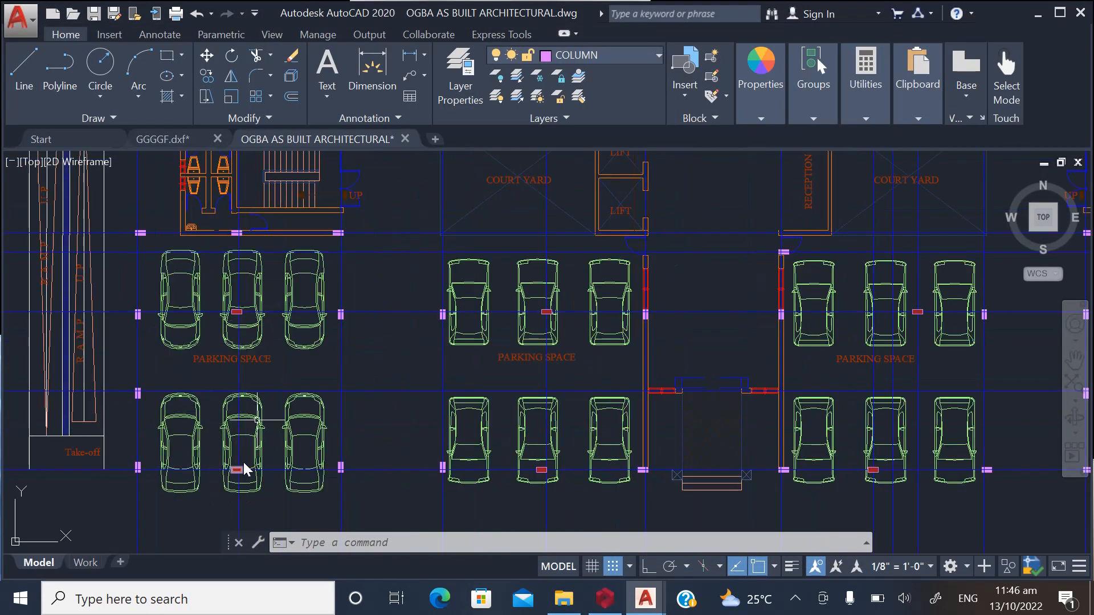
Switch to ProtaStructure and delete the two interior mid-line columns of the parking bay next to the ramp, with the member filter on Columns.
{"action": "left_click", "coordinate": [612, 605]}
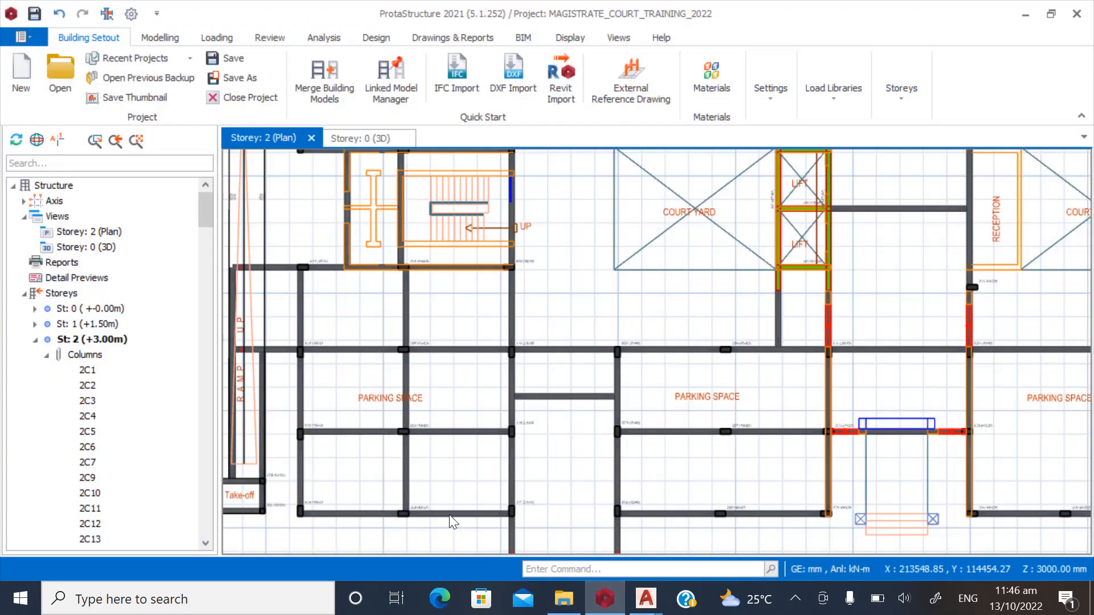
{"action": "scroll", "coordinate": [393, 371], "scroll_direction": "up", "scroll_amount": 3}
{"action": "left_click", "coordinate": [444, 324]}
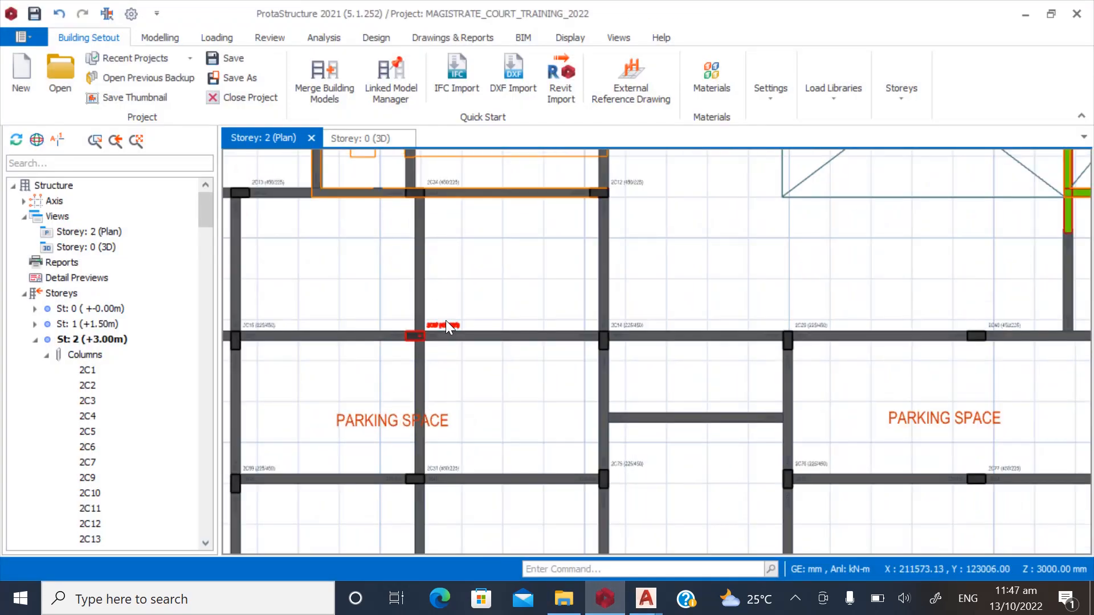
{"action": "scroll", "coordinate": [445, 320], "scroll_direction": "down", "scroll_amount": 1}
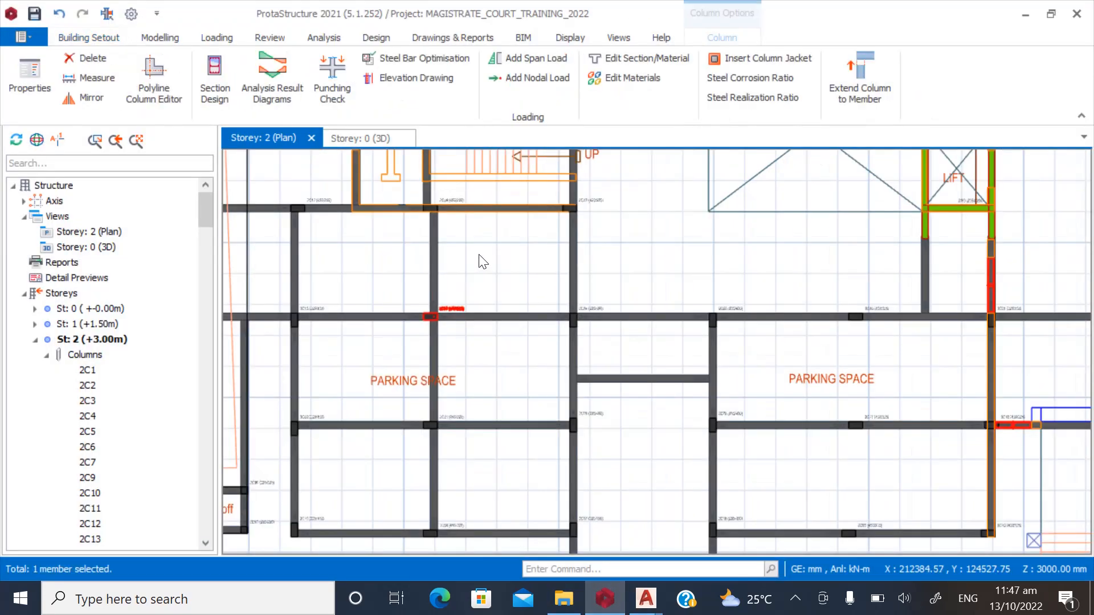
{"action": "left_click", "coordinate": [458, 415]}
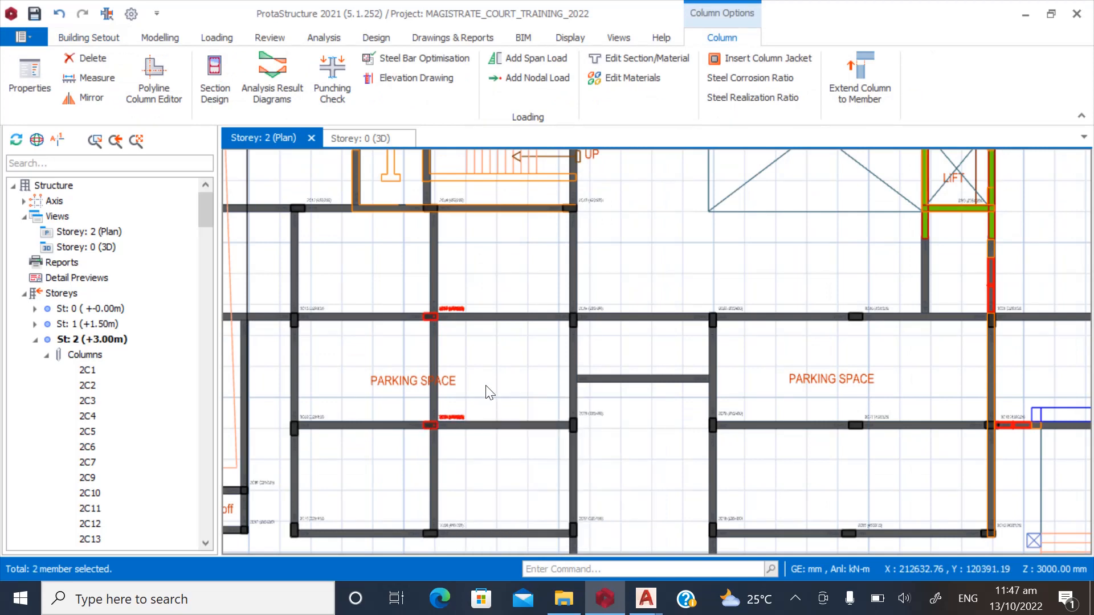
{"action": "right_click", "coordinate": [454, 415]}
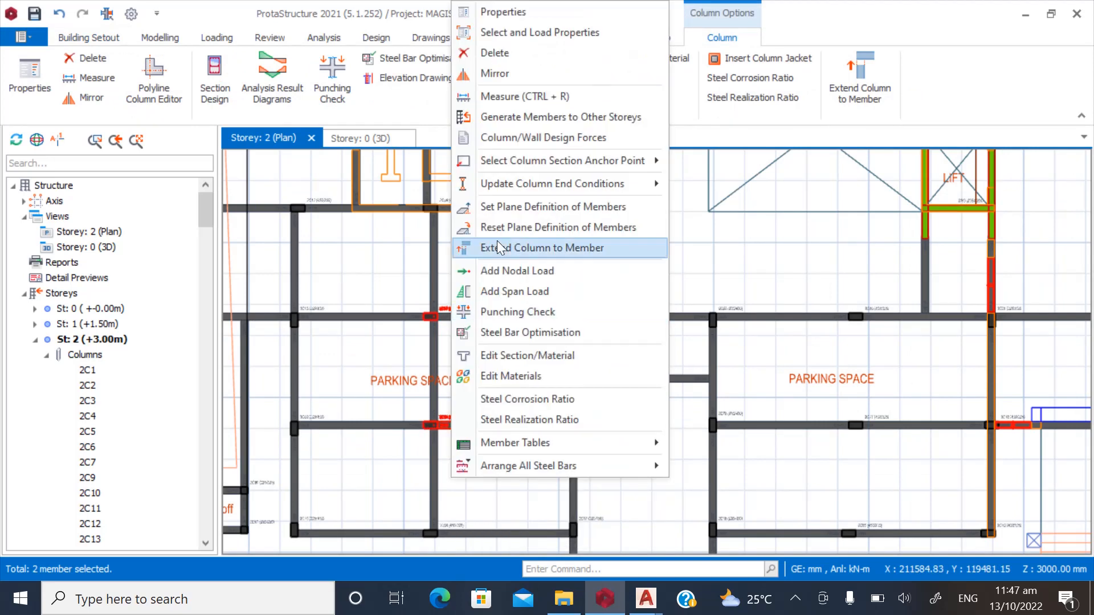
{"action": "left_click", "coordinate": [488, 55]}
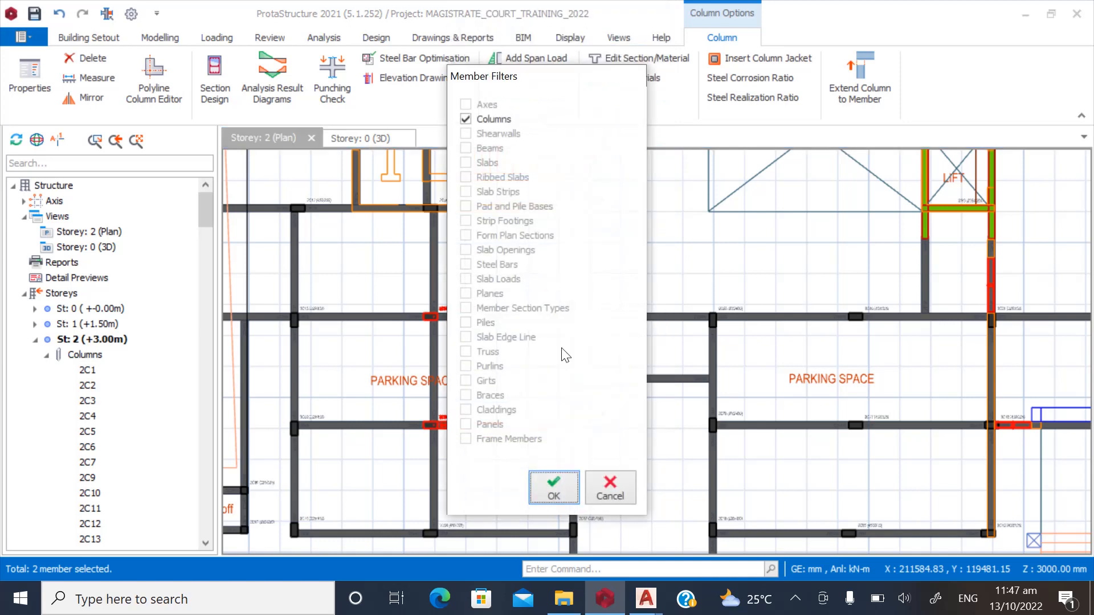
{"action": "left_click", "coordinate": [545, 490]}
Delete the seven beam spans inside that bay, covering two transverse lines and the whole middle line, with the member filter on Beams.
{"action": "left_click", "coordinate": [431, 270]}
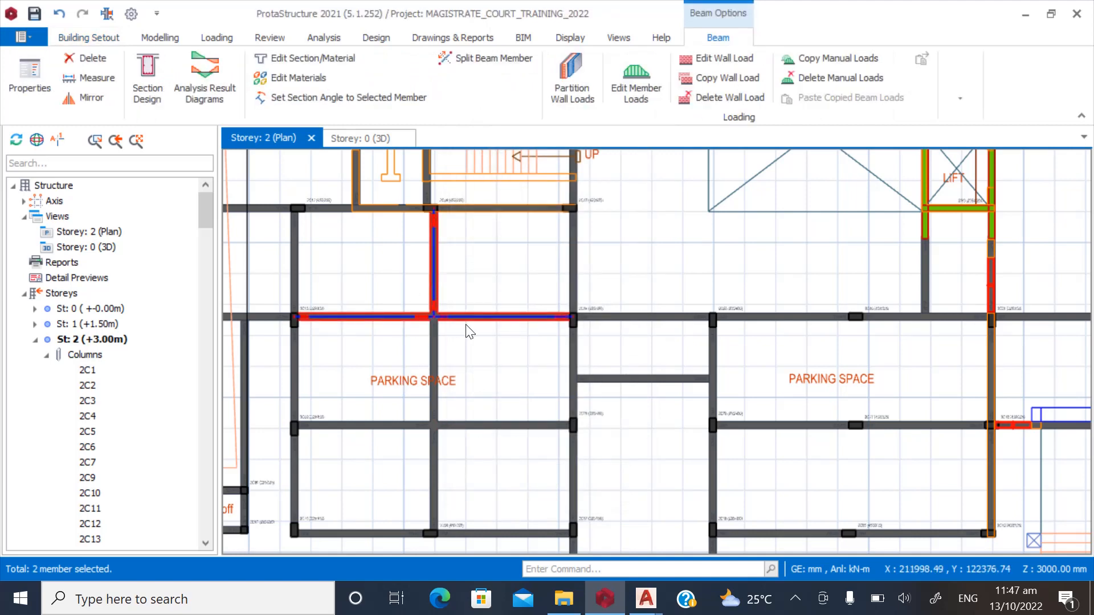
{"action": "left_click", "coordinate": [436, 342]}
{"action": "left_click", "coordinate": [417, 426]}
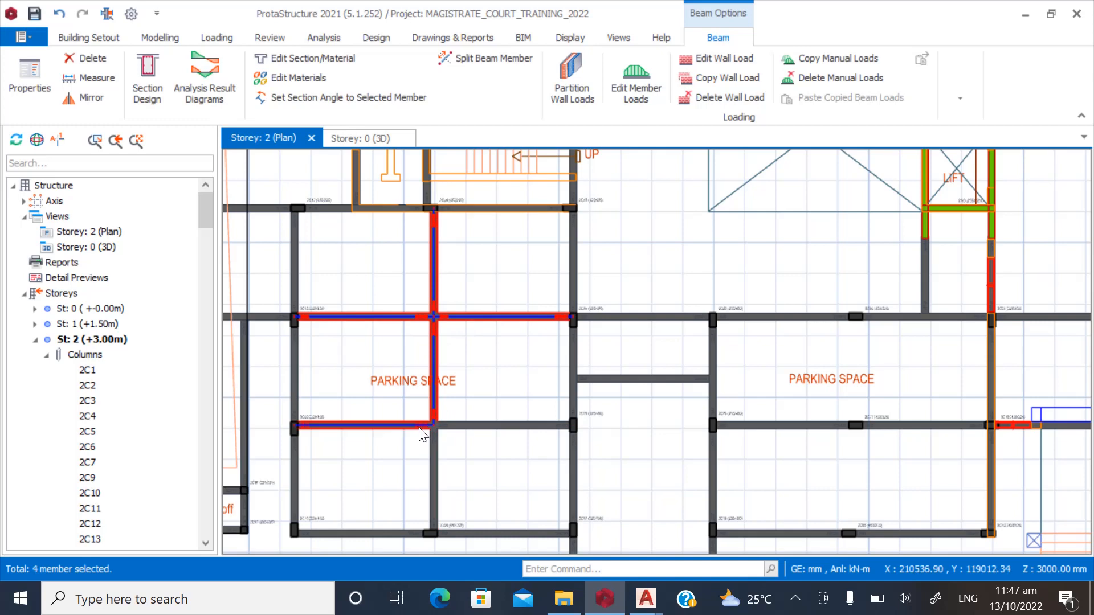
{"action": "left_click", "coordinate": [447, 465]}
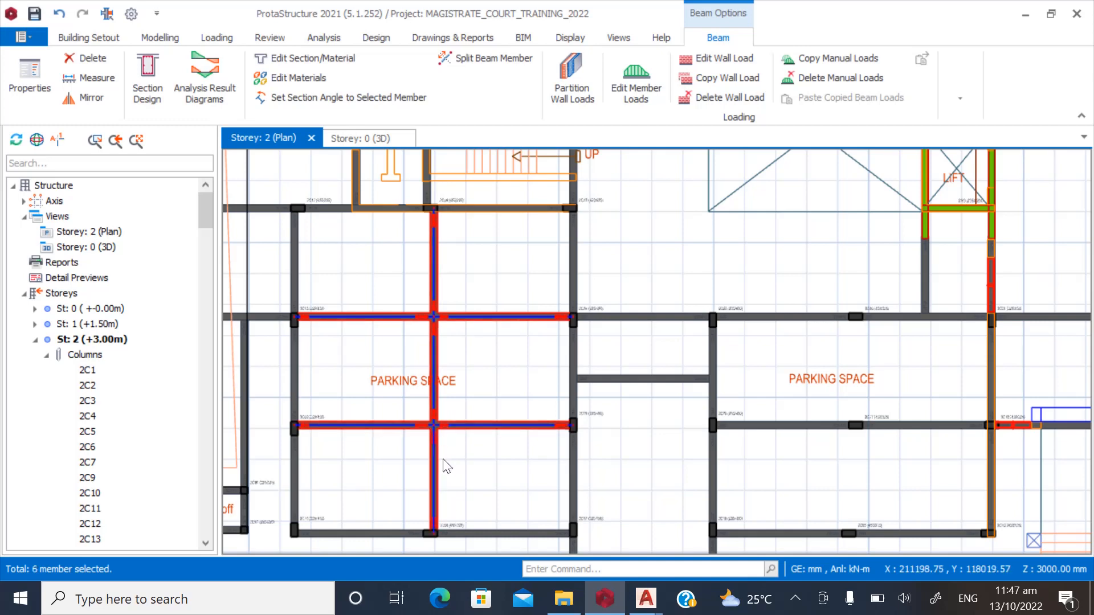
{"action": "right_click", "coordinate": [412, 321]}
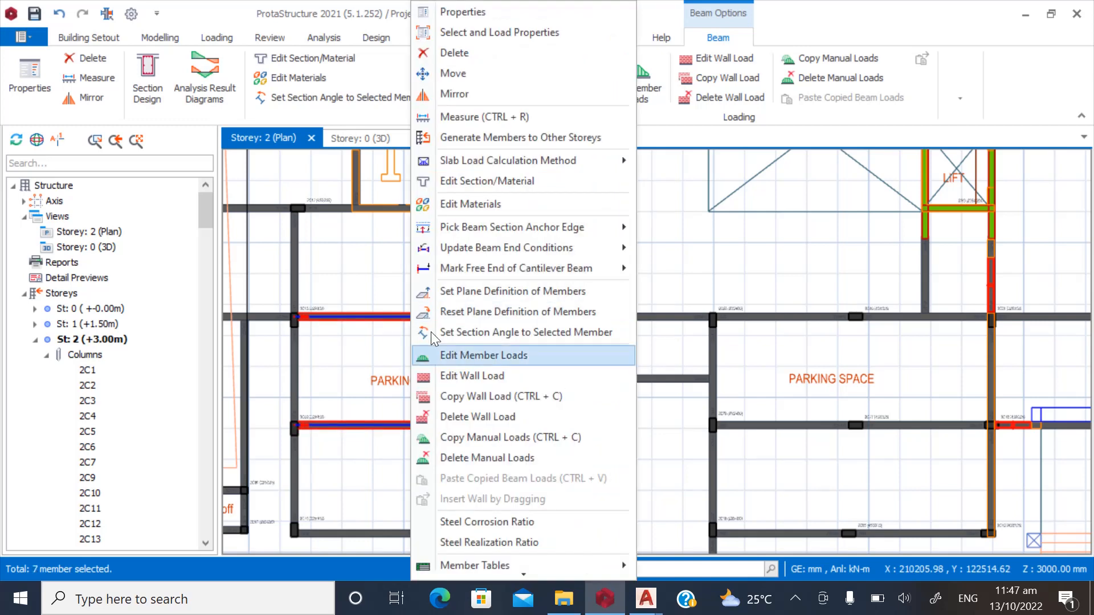
{"action": "left_click", "coordinate": [460, 74]}
{"action": "left_click", "coordinate": [554, 487]}
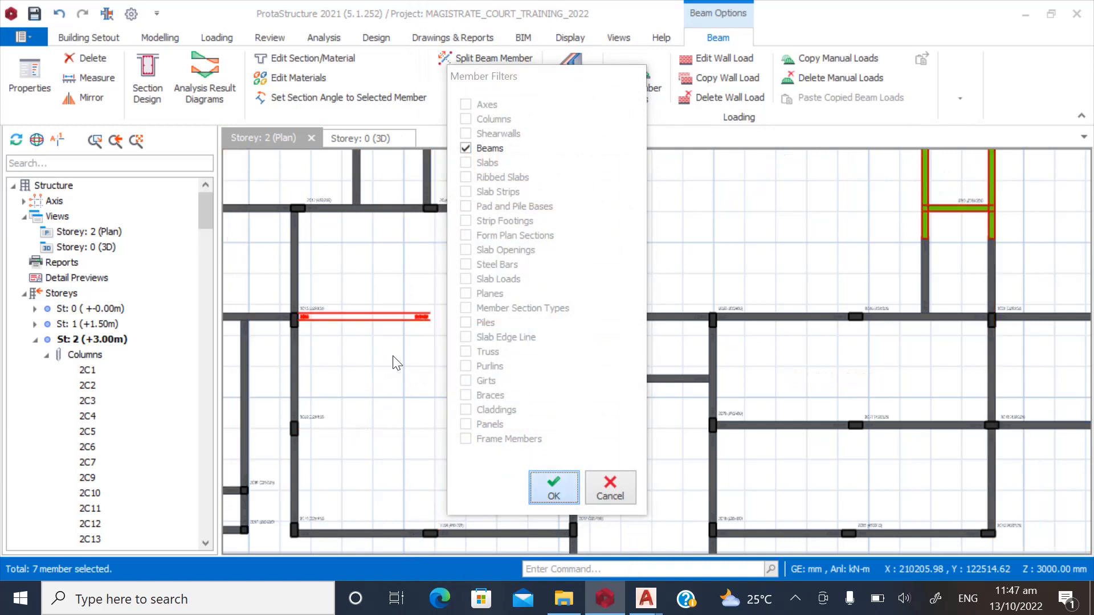
Compare the AutoCAD drawing's red-marked columns in the parking bay between the ramp-side bay and the entrance with the ProtaStructure plan.
{"action": "scroll", "coordinate": [302, 425], "scroll_direction": "down", "scroll_amount": 4}
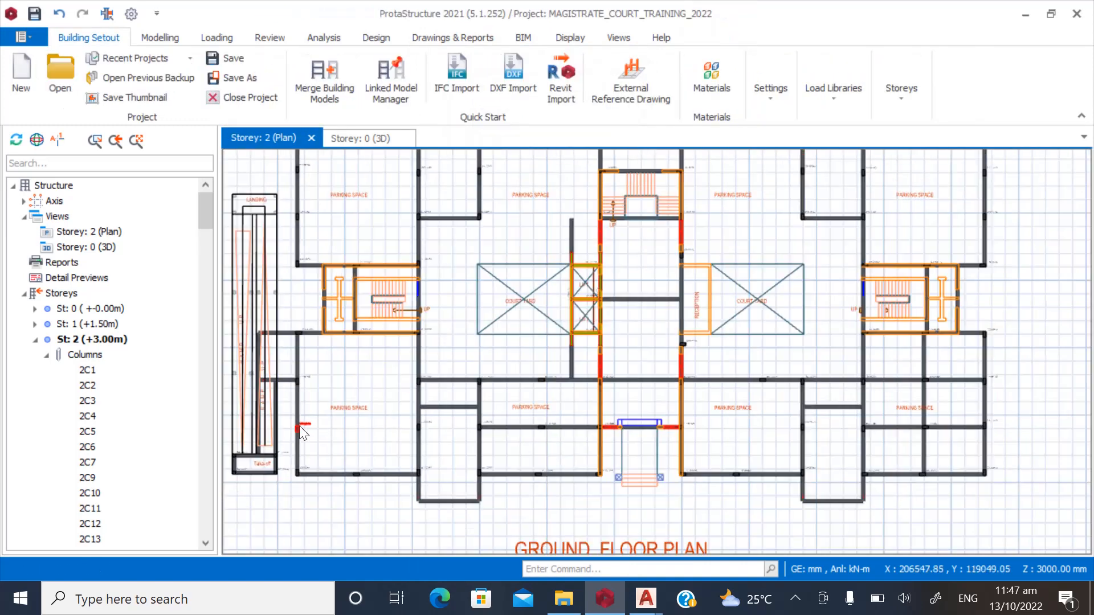
{"action": "left_click", "coordinate": [564, 601]}
{"action": "left_click", "coordinate": [582, 605]}
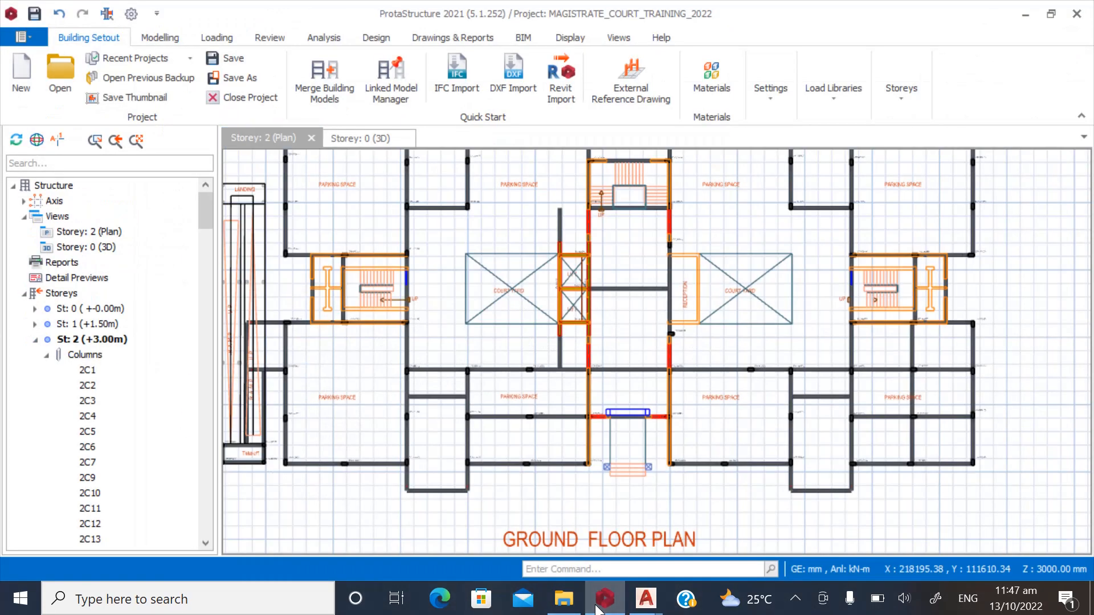
{"action": "left_click", "coordinate": [596, 608]}
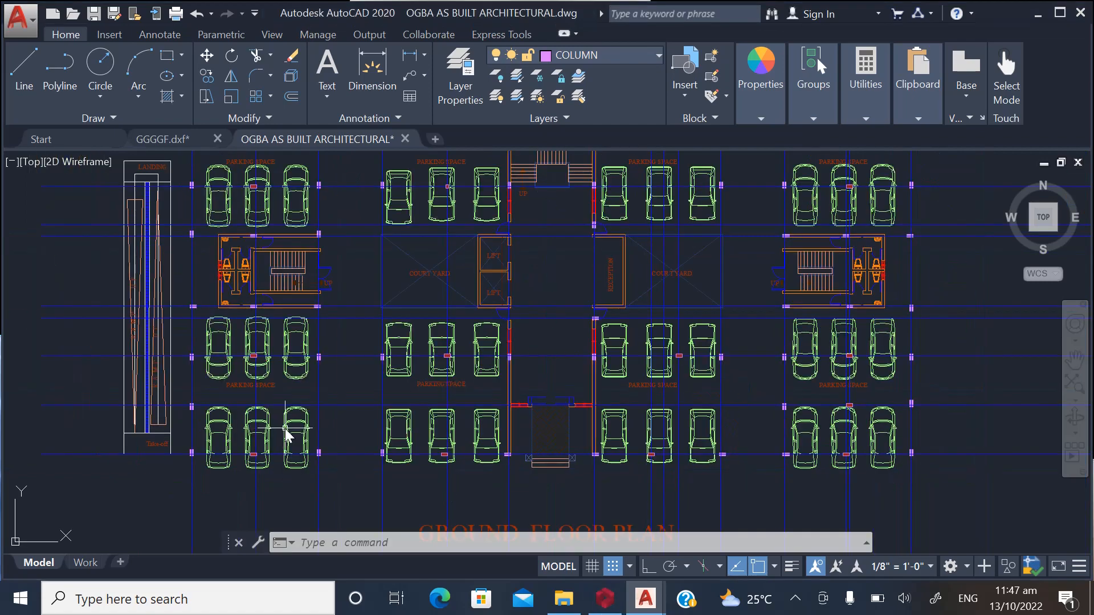
{"action": "scroll", "coordinate": [459, 463], "scroll_direction": "up", "scroll_amount": 3}
{"action": "scroll", "coordinate": [434, 404], "scroll_direction": "down", "scroll_amount": 2}
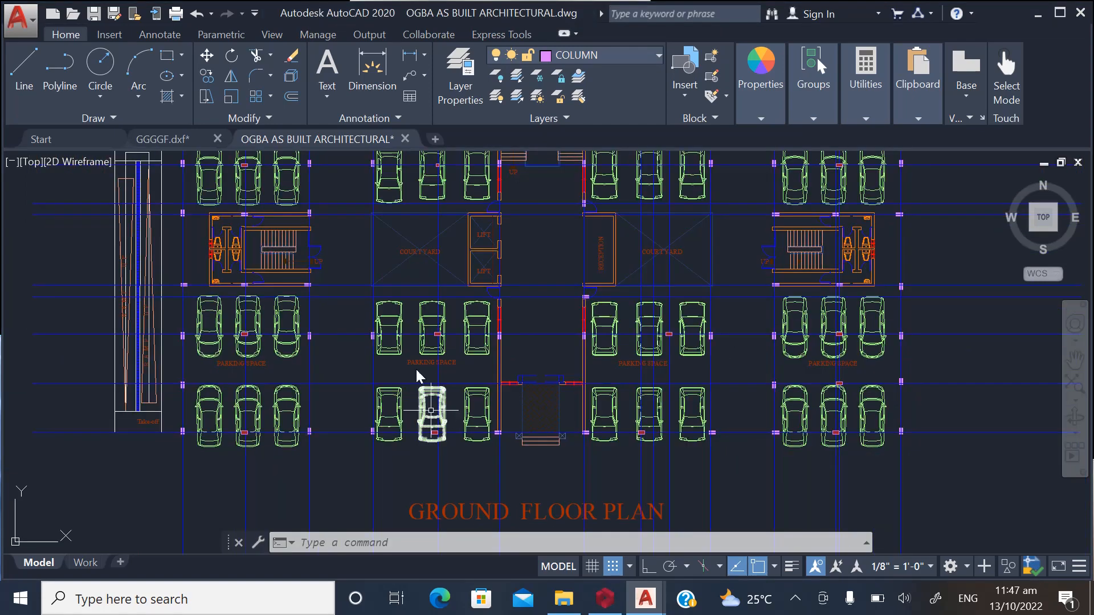
{"action": "scroll", "coordinate": [484, 445], "scroll_direction": "up", "scroll_amount": 3}
{"action": "scroll", "coordinate": [447, 366], "scroll_direction": "down", "scroll_amount": 2}
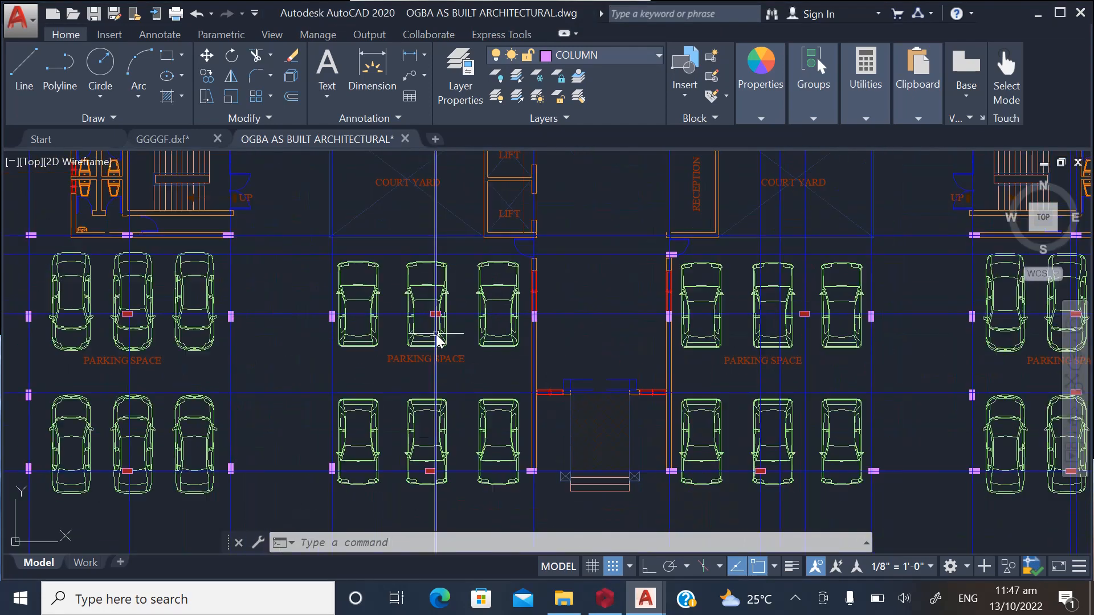
{"action": "left_click", "coordinate": [607, 597]}
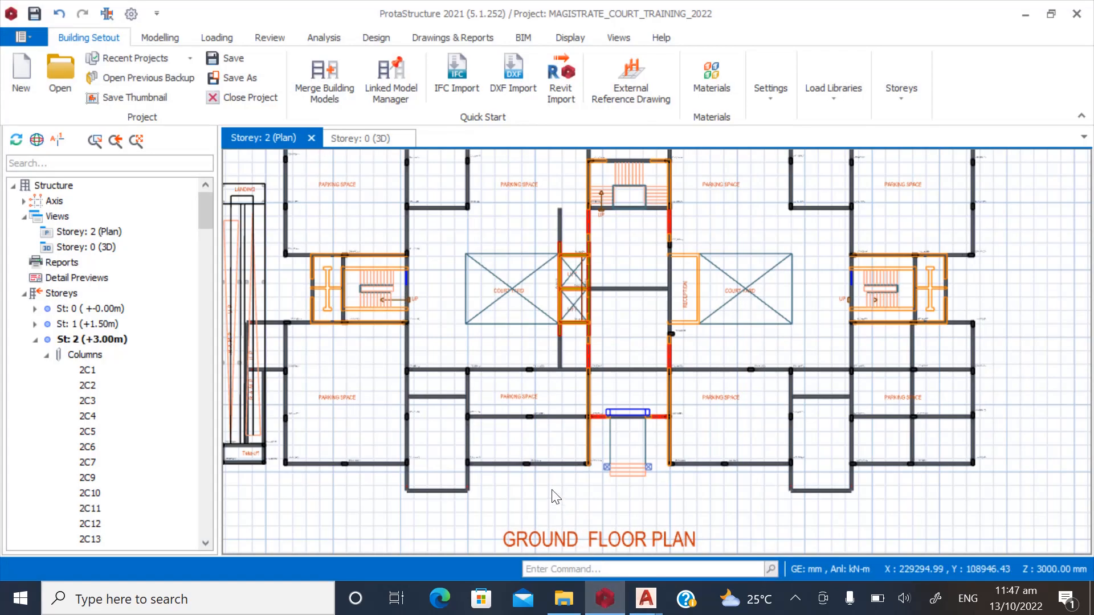
{"action": "scroll", "coordinate": [540, 436], "scroll_direction": "up", "scroll_amount": 3}
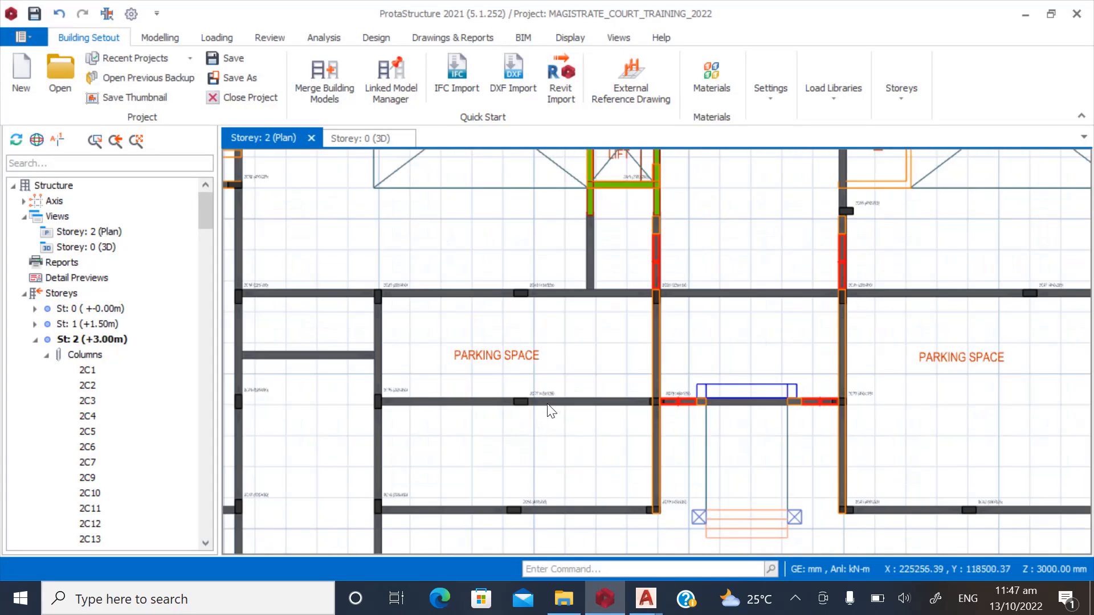
{"action": "scroll", "coordinate": [564, 410], "scroll_direction": "down", "scroll_amount": 1}
{"action": "left_click", "coordinate": [595, 591]}
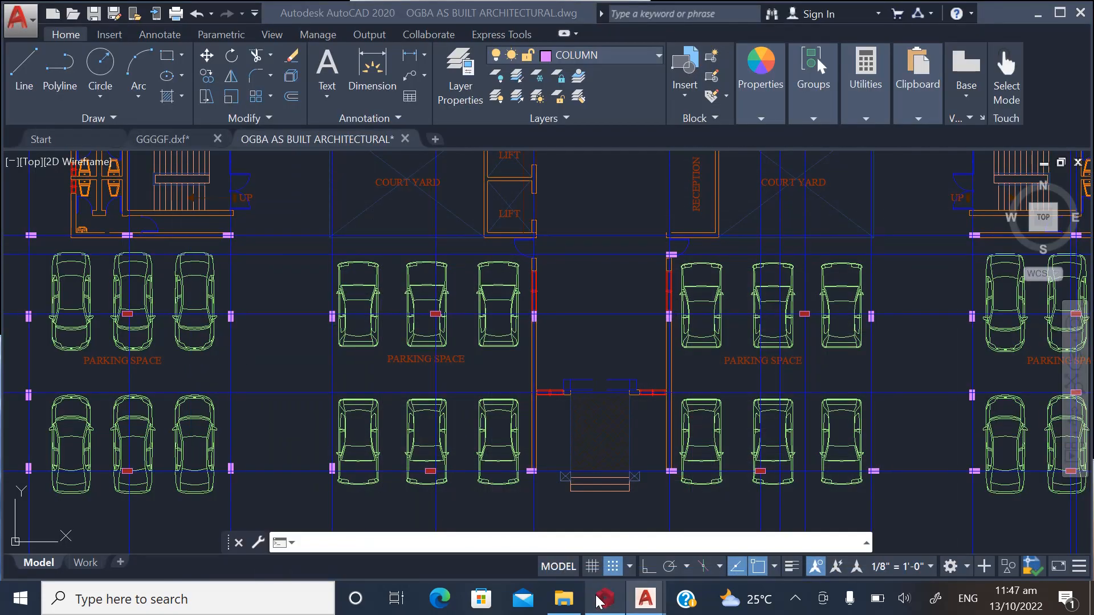
{"action": "left_click", "coordinate": [597, 601]}
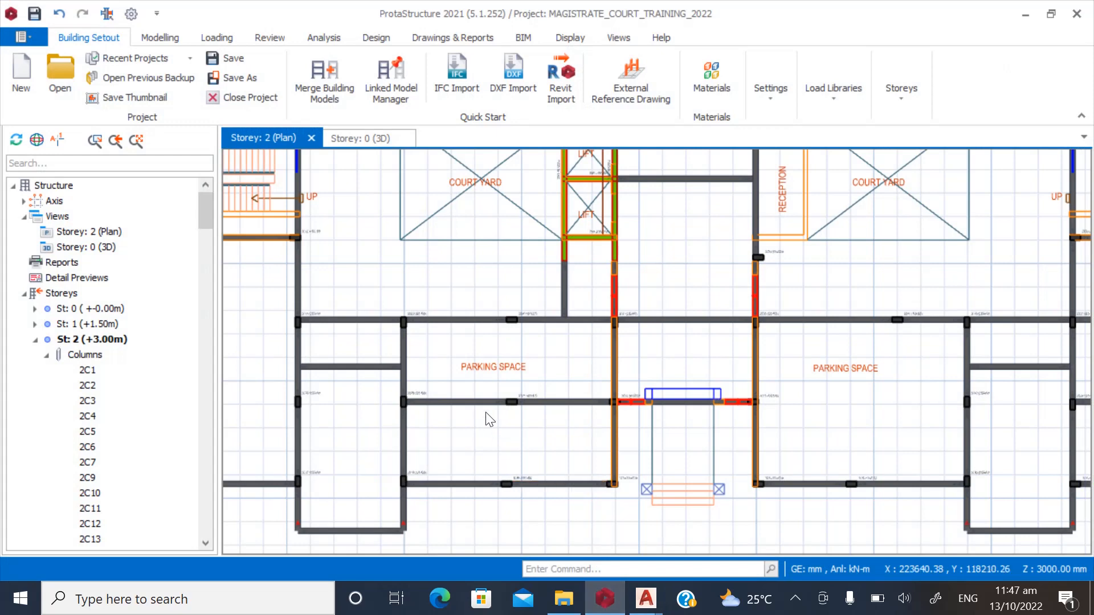
Select the mid-line columns 2C40, 2C77 and 2C65 in the parking bay on the ramp side of the entrance.
{"action": "scroll", "coordinate": [515, 364], "scroll_direction": "up", "scroll_amount": 2}
{"action": "left_click", "coordinate": [538, 274]}
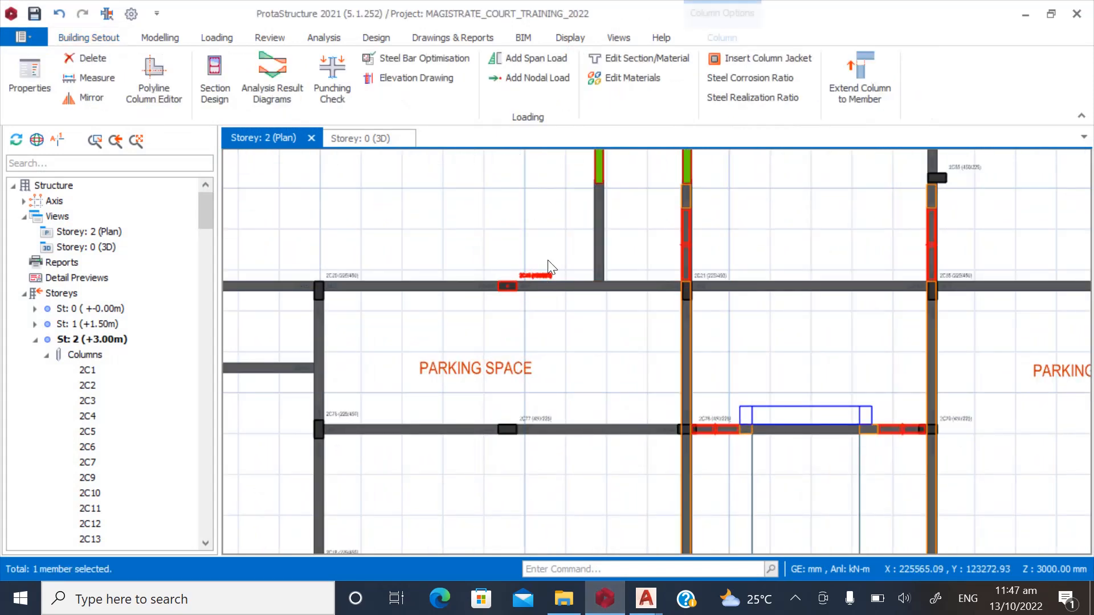
{"action": "scroll", "coordinate": [504, 263], "scroll_direction": "down", "scroll_amount": 3}
{"action": "scroll", "coordinate": [512, 381], "scroll_direction": "up", "scroll_amount": 3}
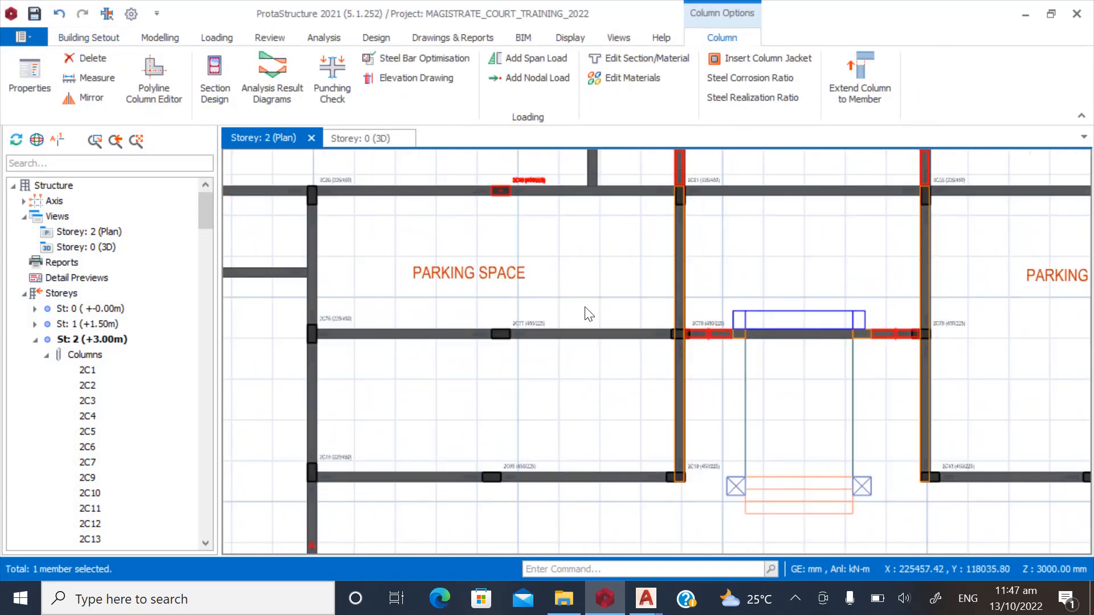
{"action": "scroll", "coordinate": [532, 312], "scroll_direction": "down", "scroll_amount": 1}
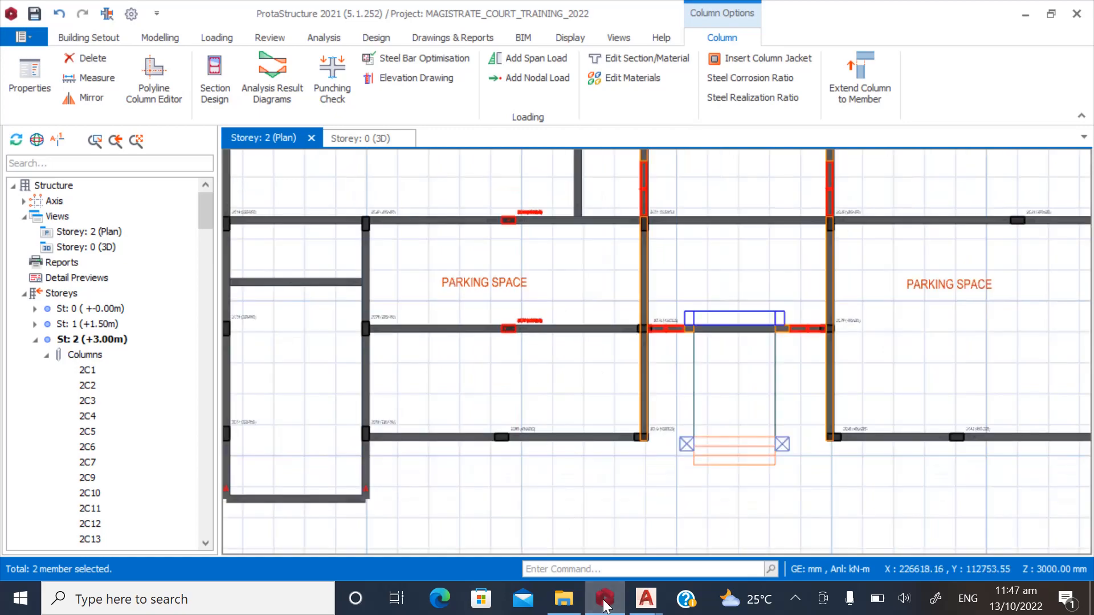
{"action": "left_click", "coordinate": [603, 599]}
{"action": "left_click", "coordinate": [603, 599]}
{"action": "scroll", "coordinate": [550, 386], "scroll_direction": "up", "scroll_amount": 3}
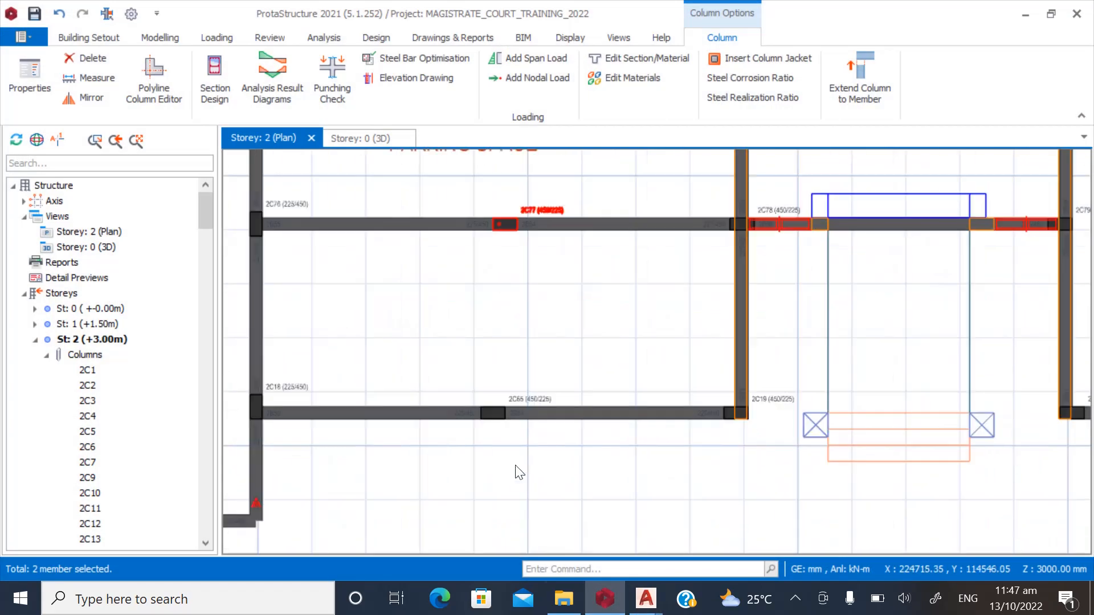
View the properties of the three selected columns in the Column Table and close it.
{"action": "right_click", "coordinate": [540, 397]}
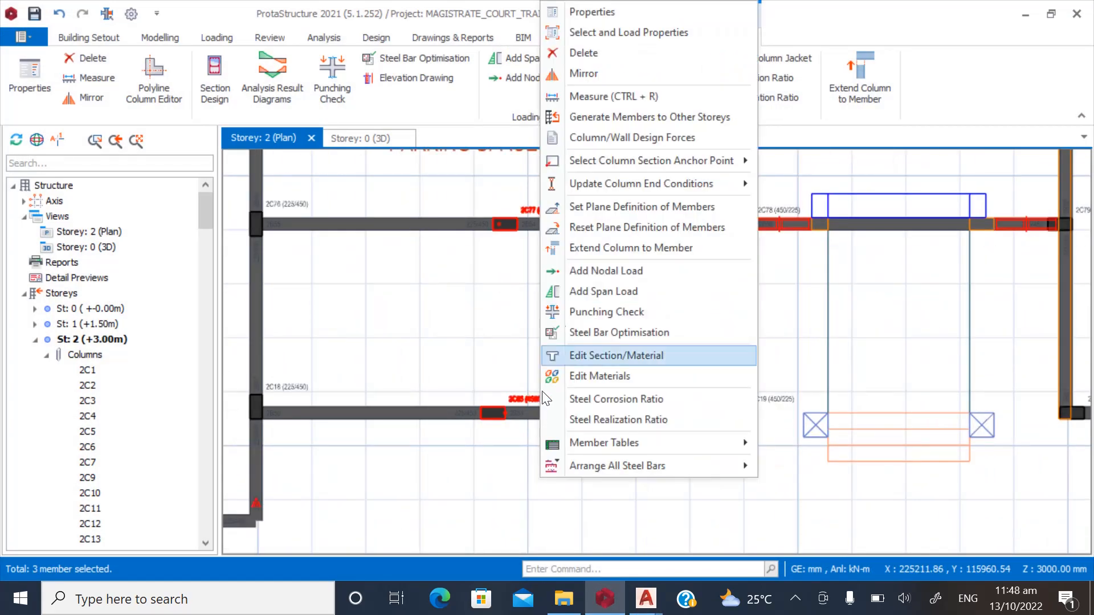
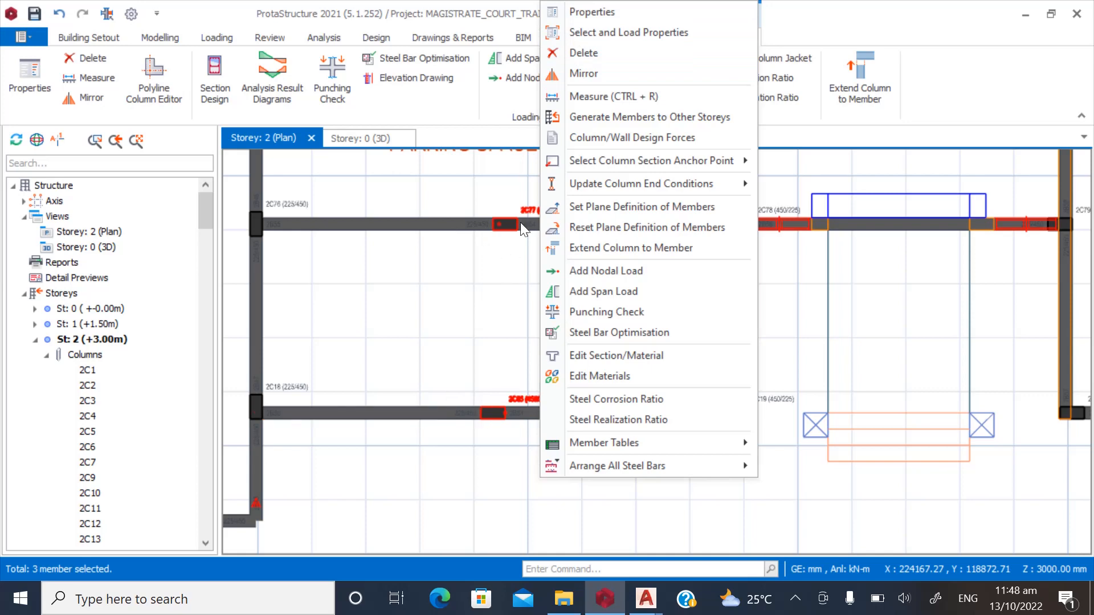
{"action": "left_click", "coordinate": [582, 11]}
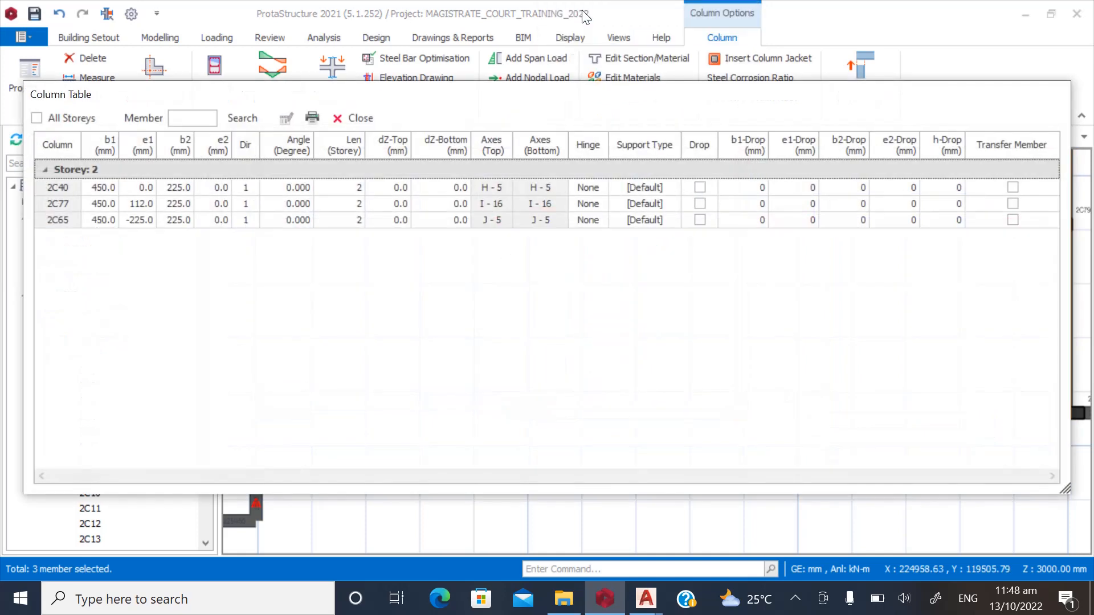
{"action": "left_click", "coordinate": [364, 118]}
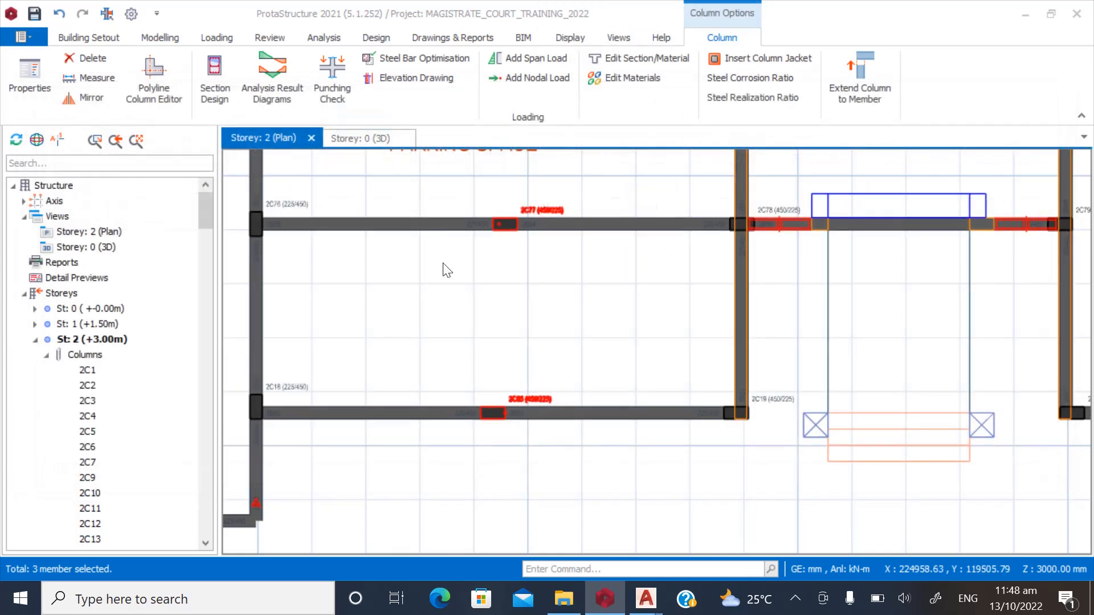
Delete the three selected mid-line columns from the ramp-side parking bay, with the member filter on Columns.
{"action": "right_click", "coordinate": [536, 210]}
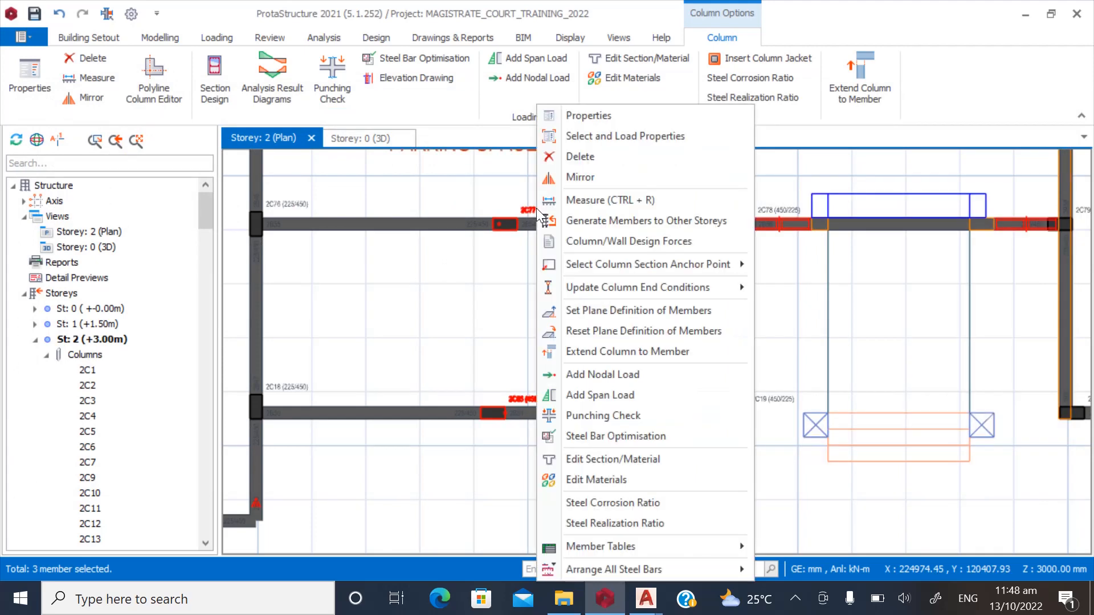
{"action": "left_click", "coordinate": [569, 176]}
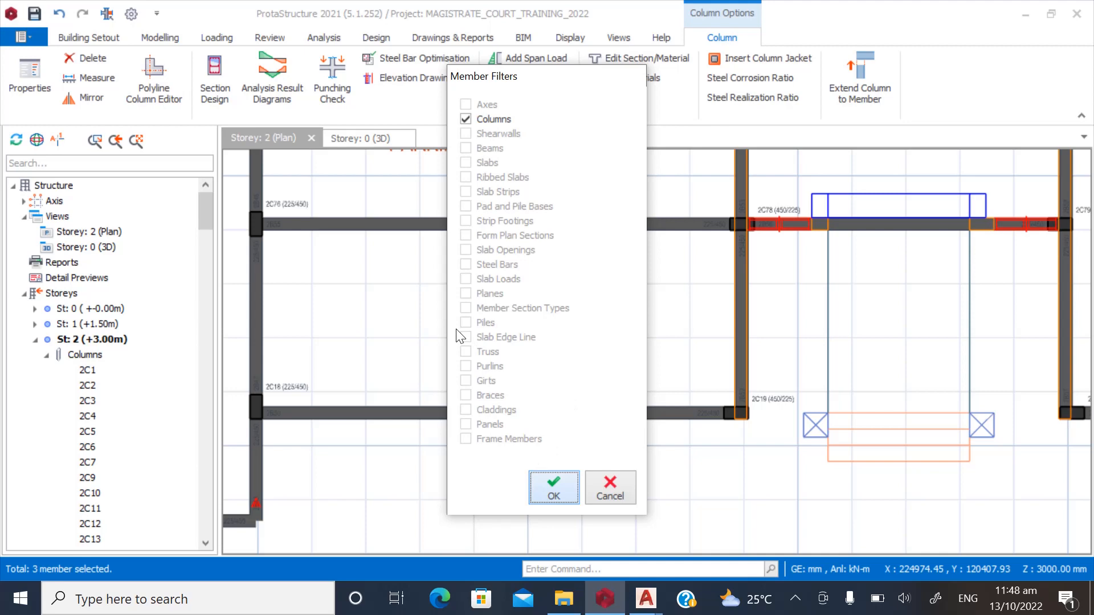
{"action": "left_click", "coordinate": [397, 344]}
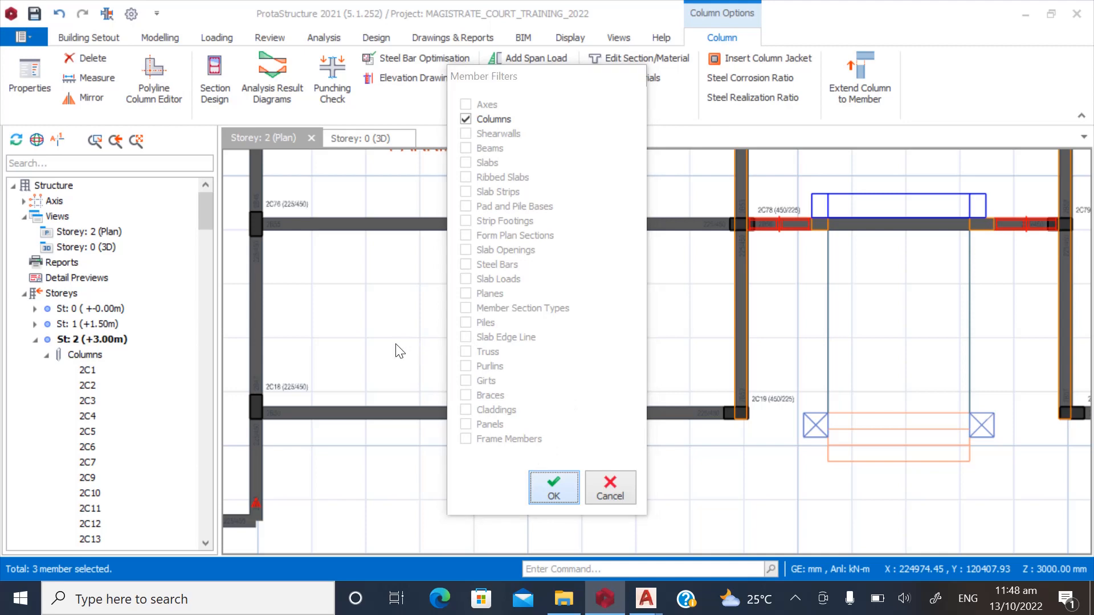
{"action": "key", "text": "Return"}
Delete the six beam spans on the three transverse lines crossing that parking bay, with the member filter on Beams.
{"action": "left_click", "coordinate": [459, 419]}
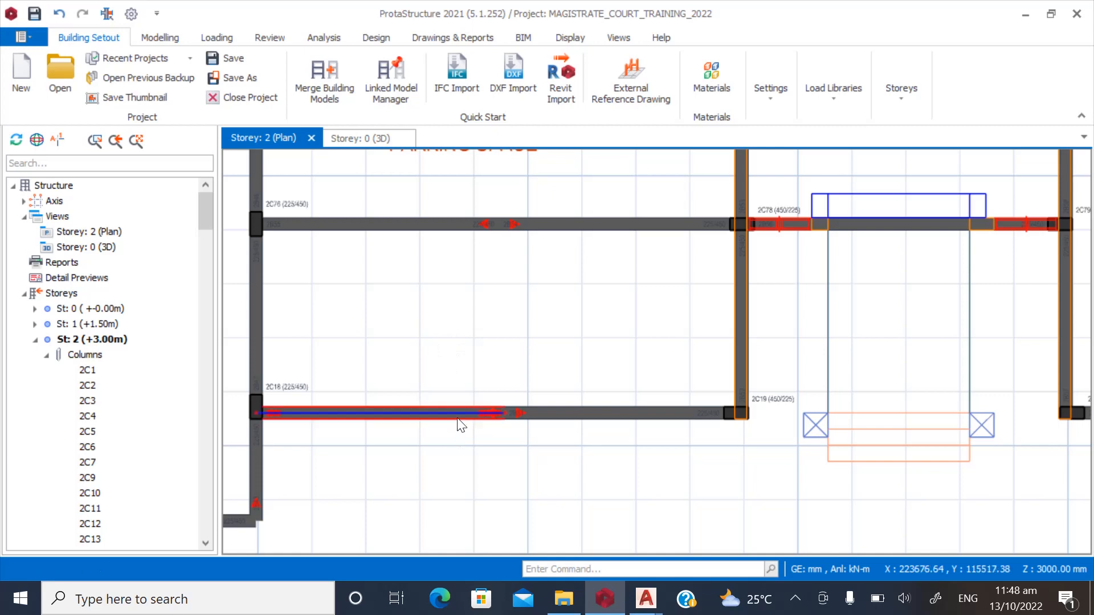
{"action": "left_click", "coordinate": [482, 228]}
{"action": "scroll", "coordinate": [476, 393], "scroll_direction": "down", "scroll_amount": 3}
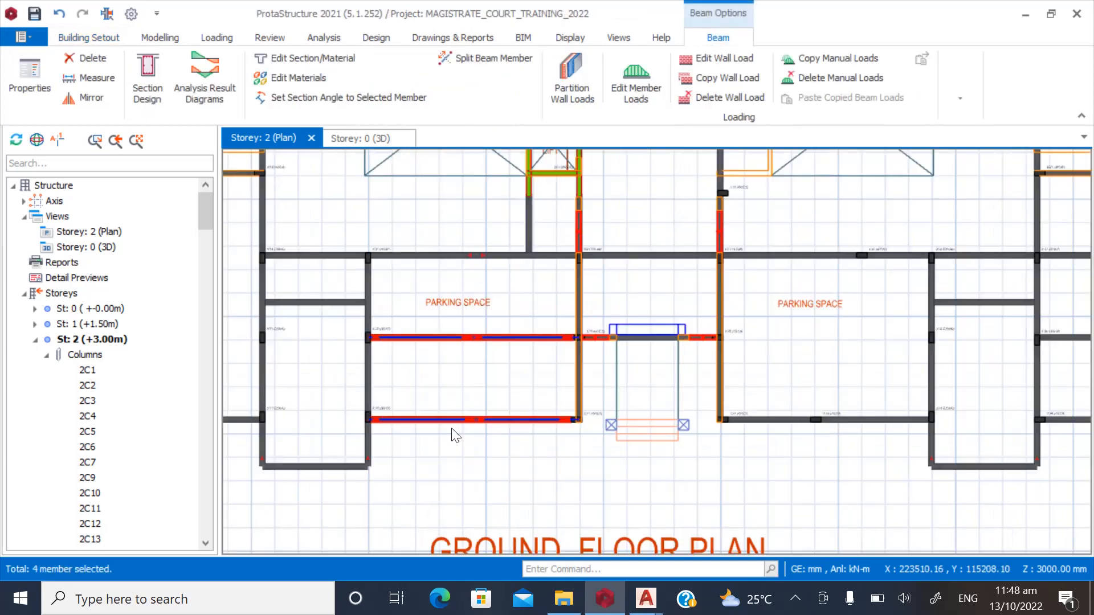
{"action": "scroll", "coordinate": [416, 274], "scroll_direction": "up", "scroll_amount": 2}
{"action": "left_click", "coordinate": [518, 251]}
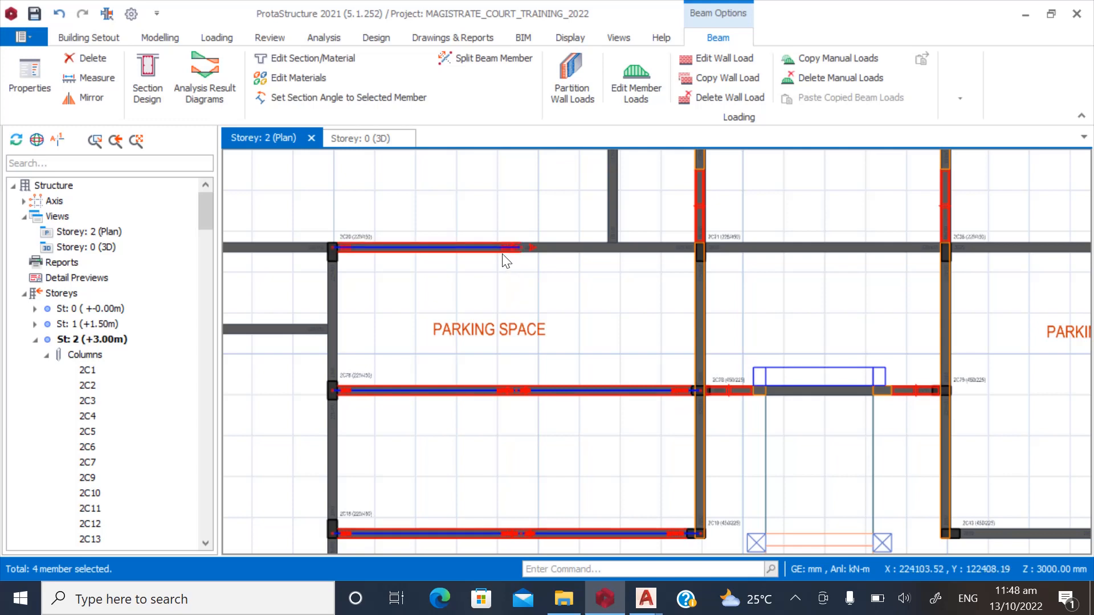
{"action": "right_click", "coordinate": [550, 261]}
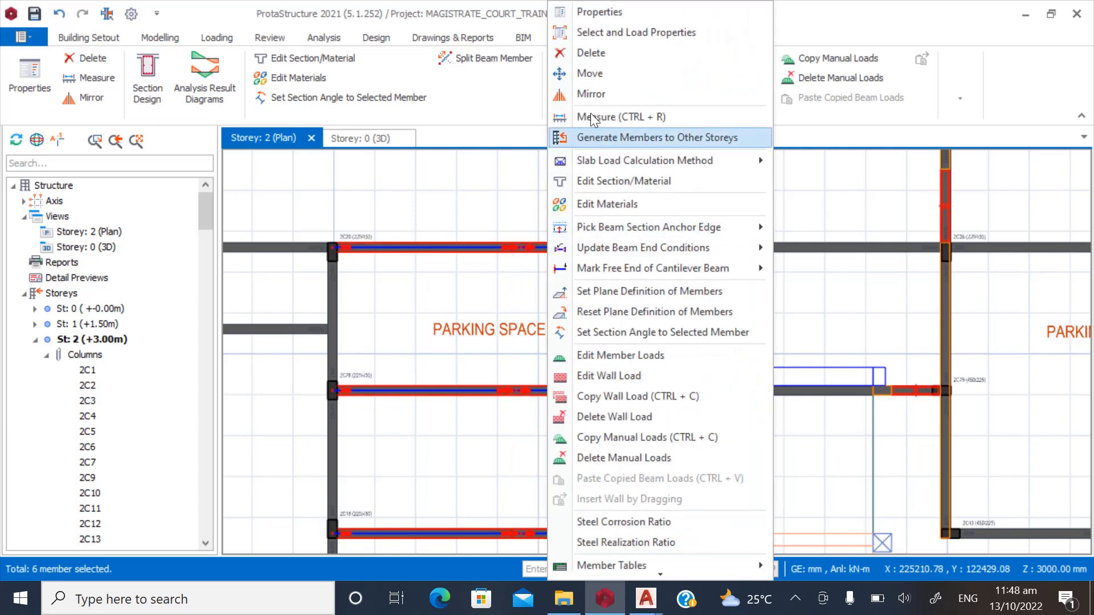
{"action": "left_click", "coordinate": [595, 52]}
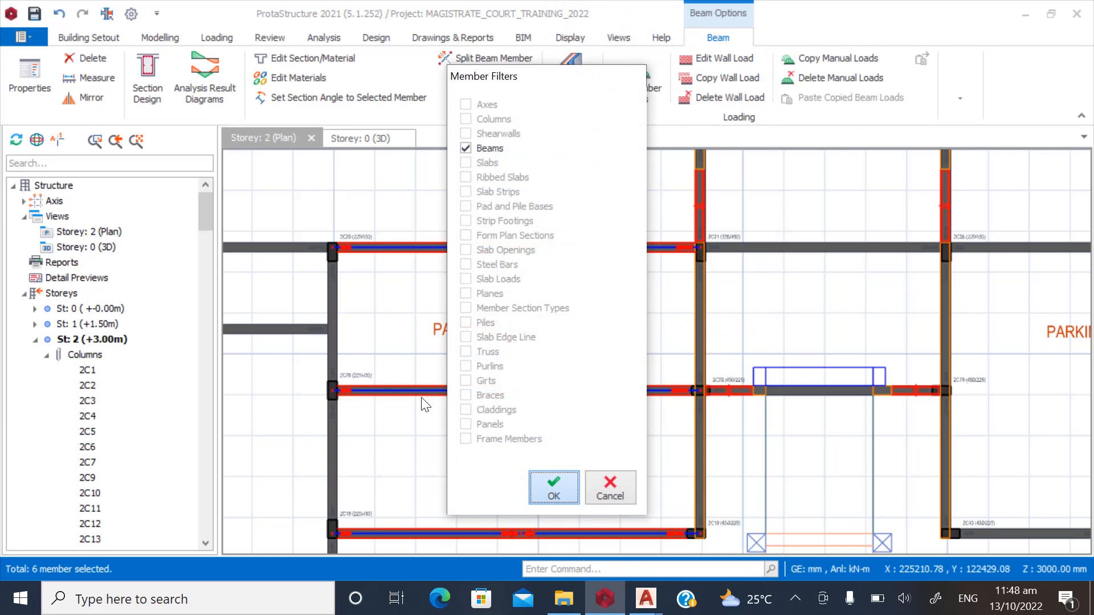
{"action": "key", "text": "Return"}
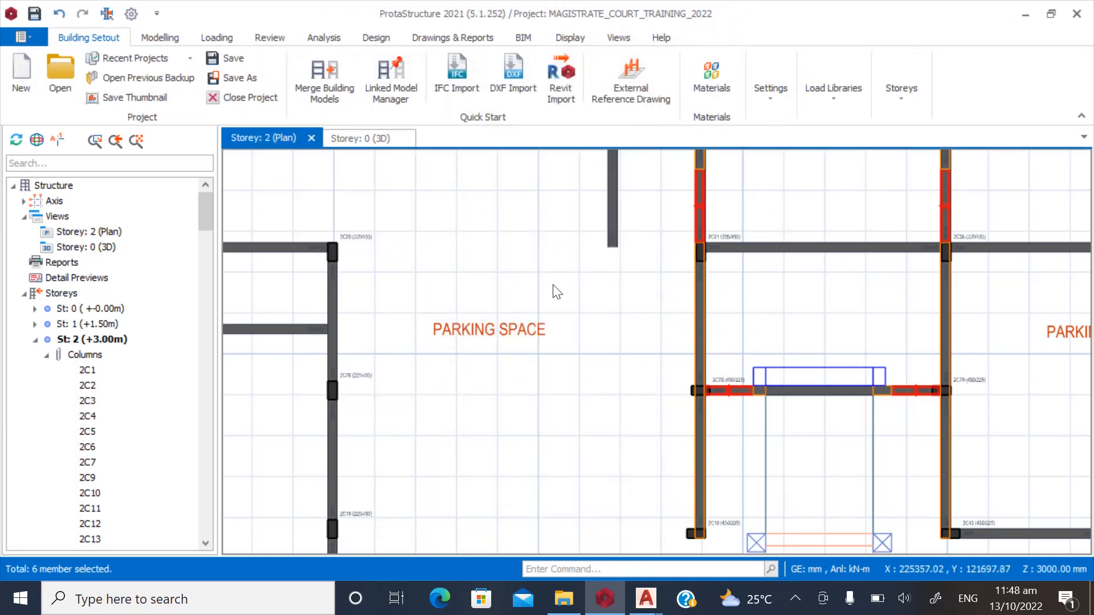
Compare the AutoCAD drawing's red-marked columns in the parking bay on the reception side of the entrance with the ProtaStructure plan.
{"action": "scroll", "coordinate": [421, 336], "scroll_direction": "down", "scroll_amount": 5}
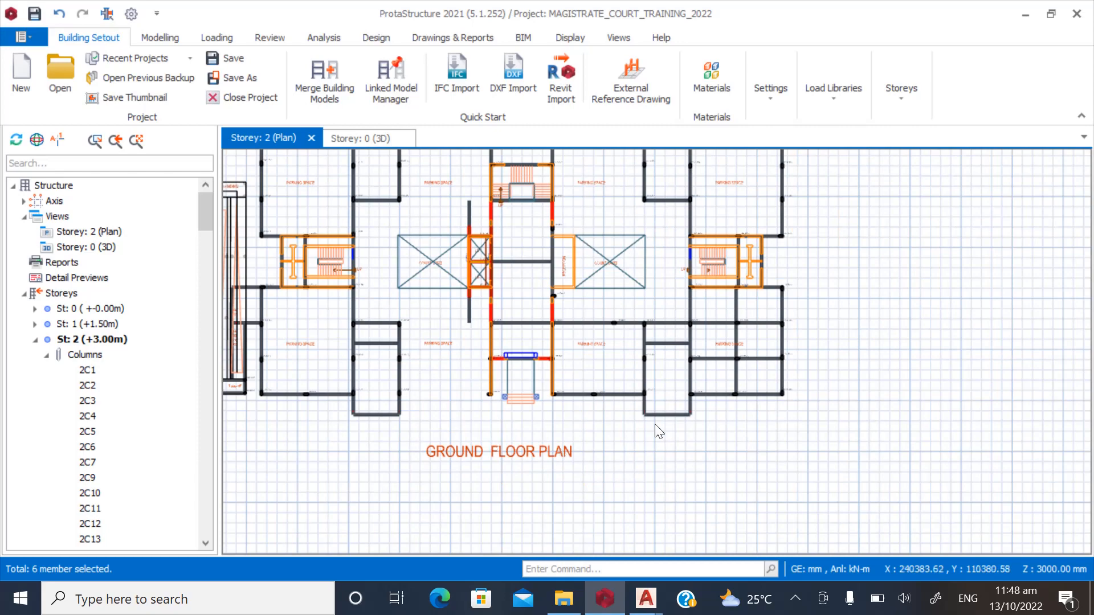
{"action": "scroll", "coordinate": [655, 424], "scroll_direction": "up", "scroll_amount": 1}
{"action": "scroll", "coordinate": [632, 427], "scroll_direction": "up", "scroll_amount": 1}
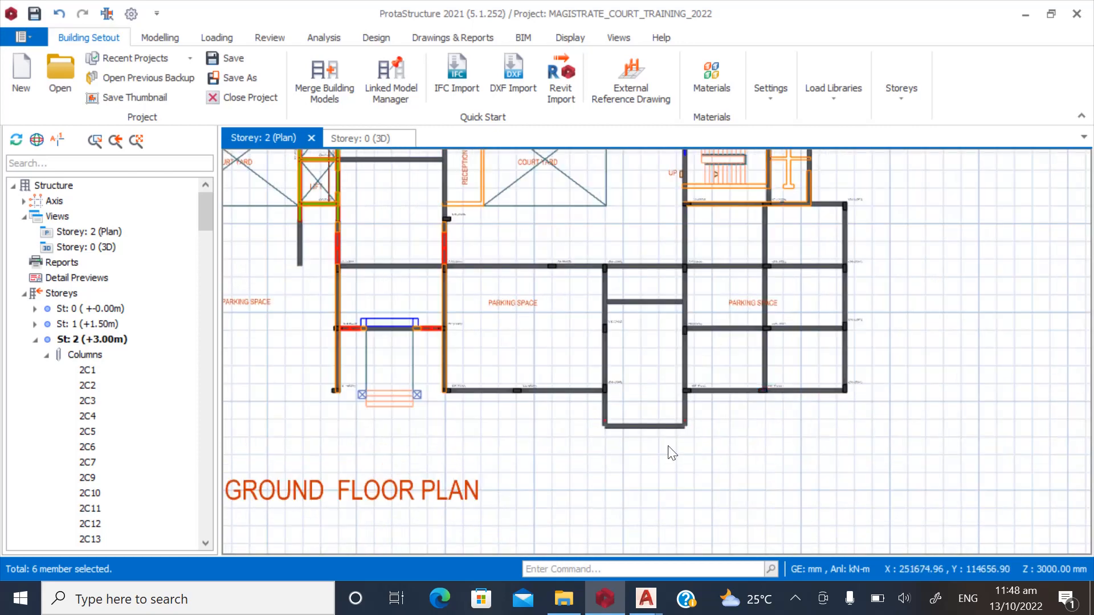
{"action": "left_click", "coordinate": [603, 596]}
{"action": "scroll", "coordinate": [368, 432], "scroll_direction": "down", "scroll_amount": 3}
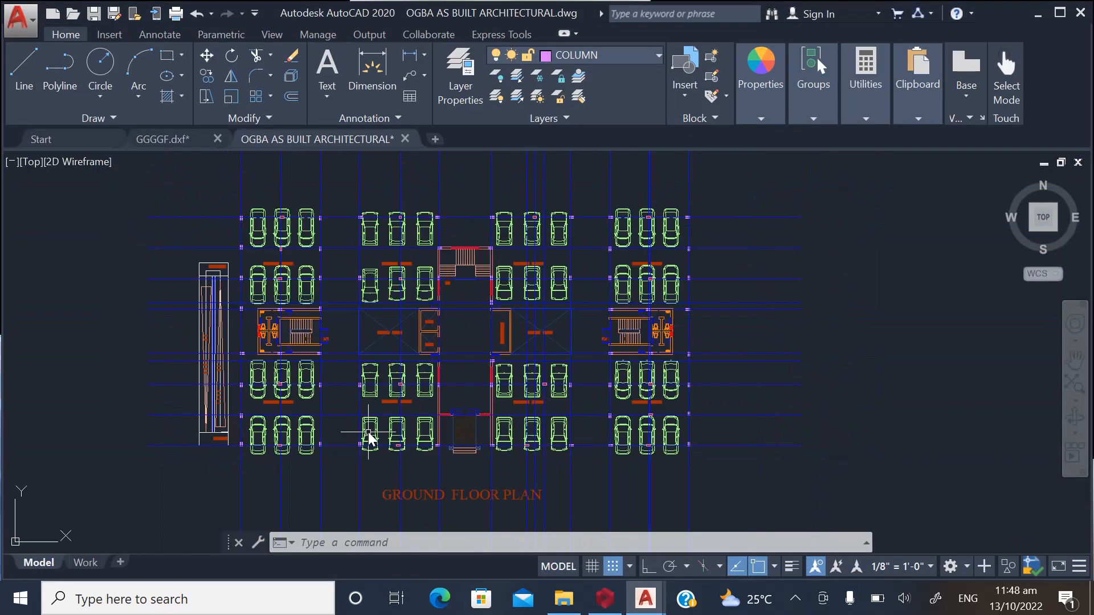
{"action": "scroll", "coordinate": [632, 410], "scroll_direction": "up", "scroll_amount": 2}
{"action": "scroll", "coordinate": [452, 374], "scroll_direction": "down", "scroll_amount": 1}
{"action": "scroll", "coordinate": [446, 476], "scroll_direction": "up", "scroll_amount": 1}
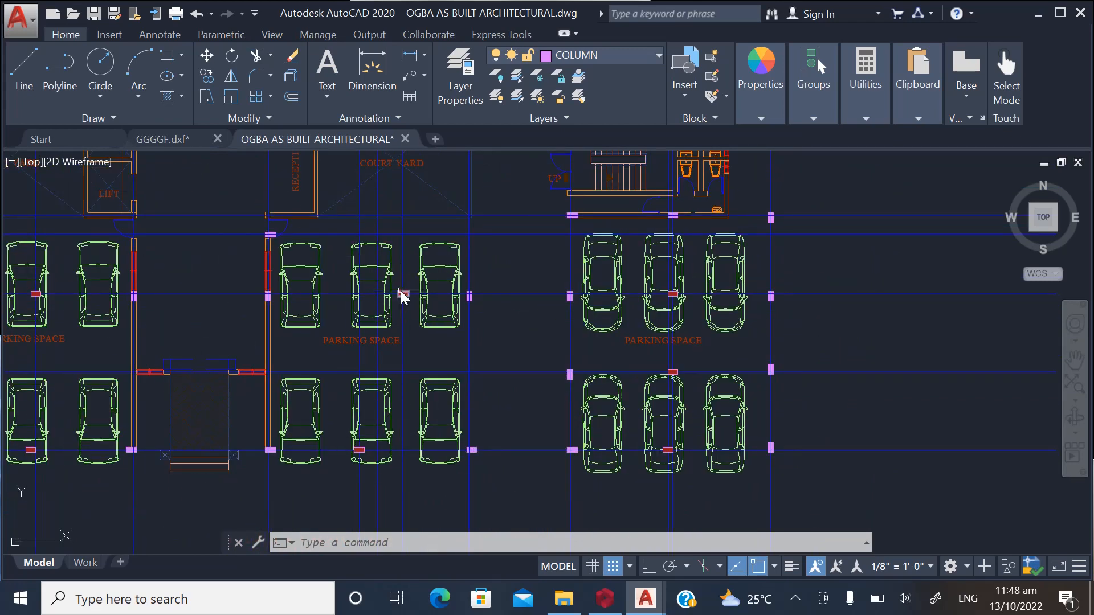
{"action": "left_click", "coordinate": [608, 601]}
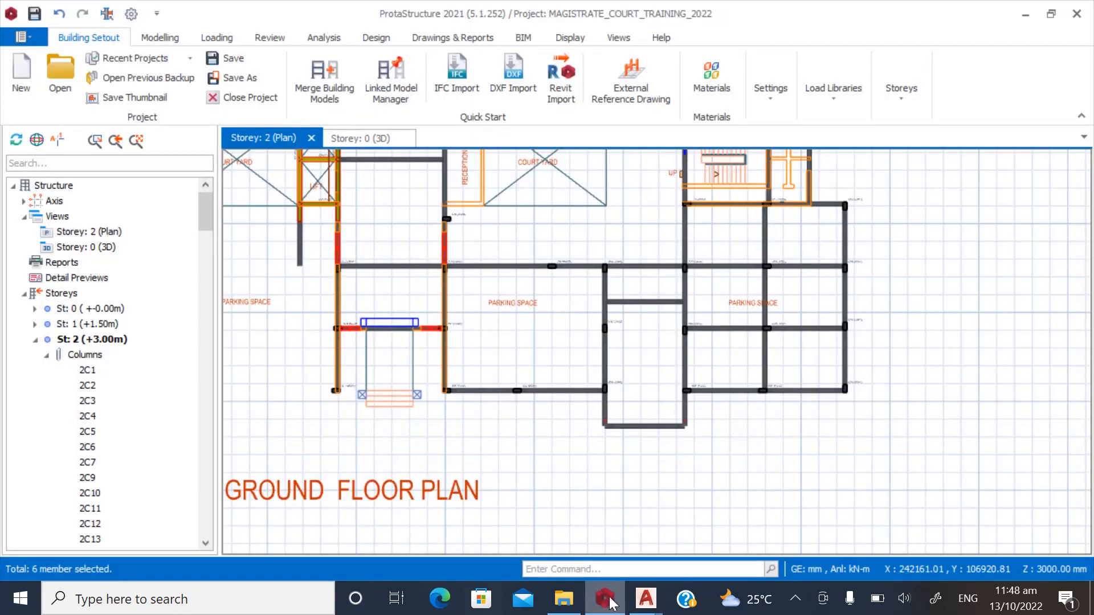
{"action": "left_click", "coordinate": [607, 600]}
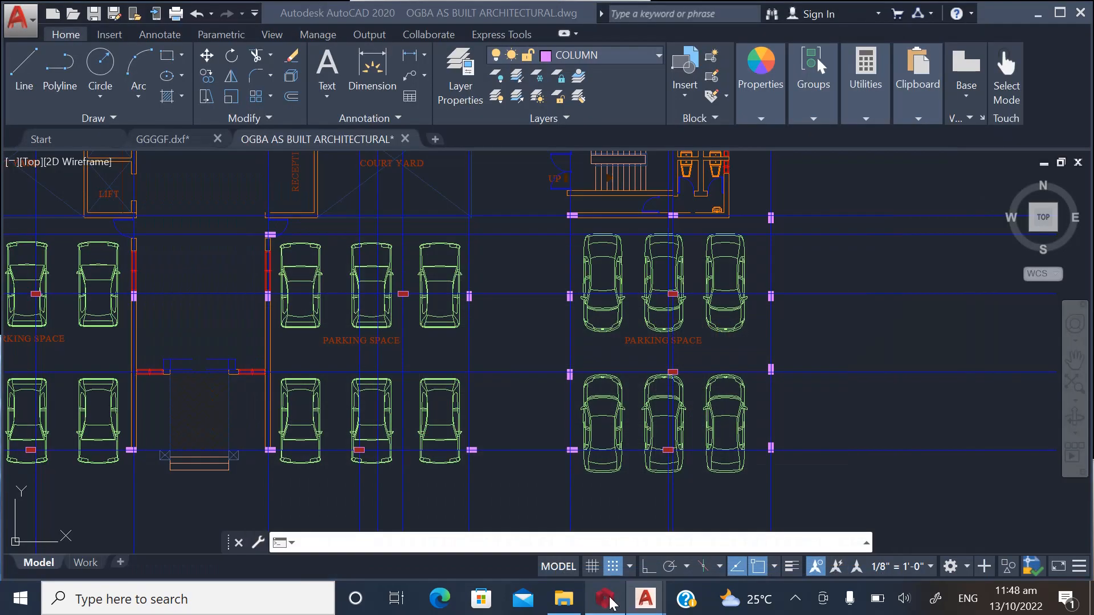
{"action": "left_click", "coordinate": [609, 602]}
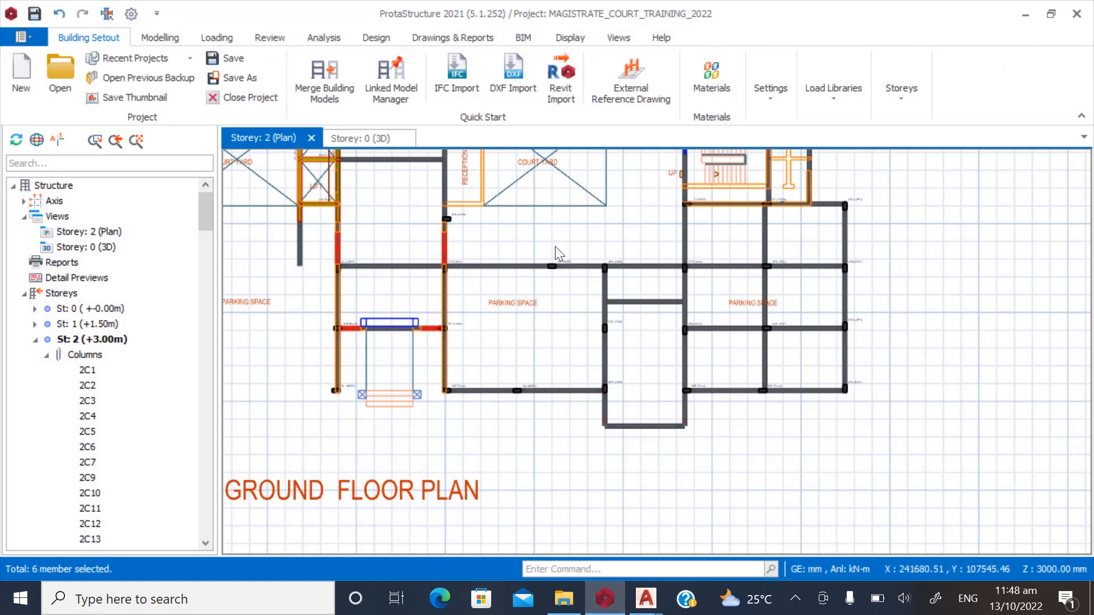
Delete the intermediate column on the line below the courtyard and front-line column 2C42 in the reception-side parking bay, with the member filter on Columns.
{"action": "scroll", "coordinate": [555, 247], "scroll_direction": "up", "scroll_amount": 3}
{"action": "scroll", "coordinate": [569, 209], "scroll_direction": "down", "scroll_amount": 1}
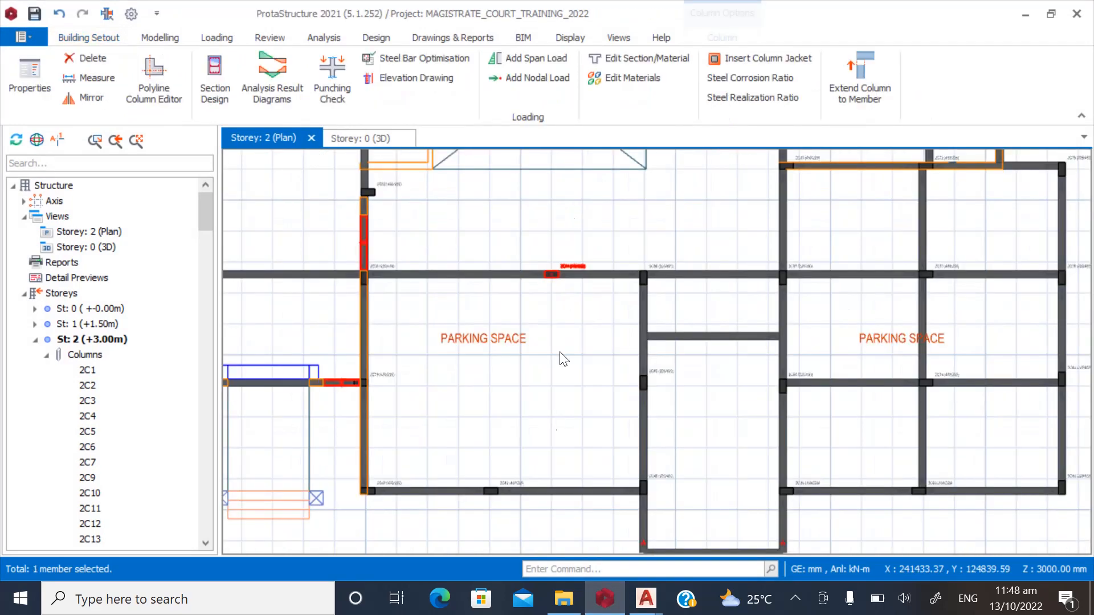
{"action": "scroll", "coordinate": [524, 507], "scroll_direction": "up", "scroll_amount": 2}
{"action": "left_click", "coordinate": [518, 467]}
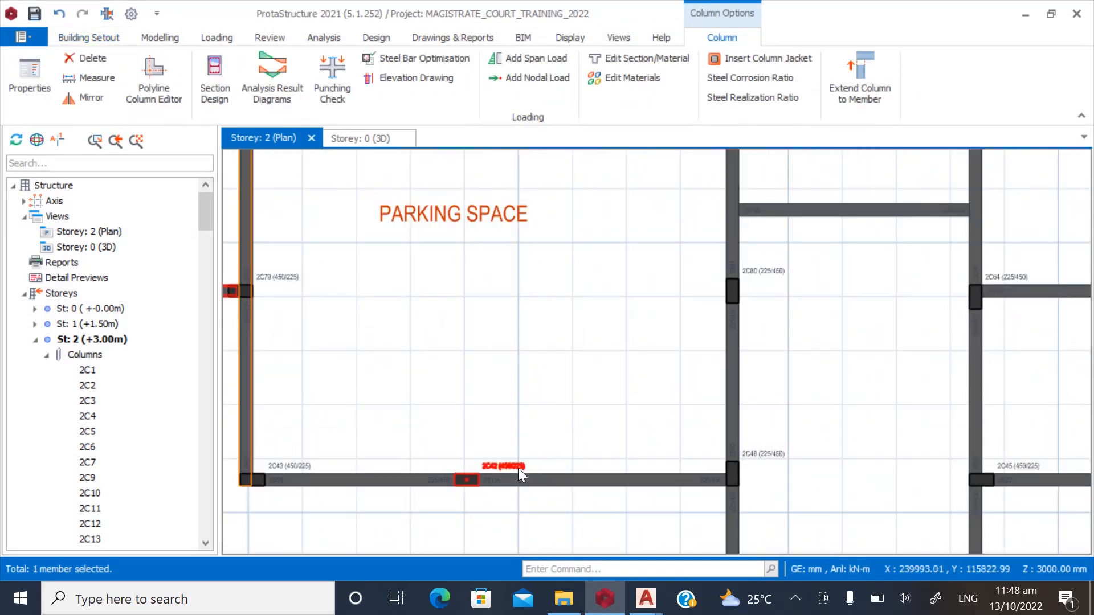
{"action": "right_click", "coordinate": [517, 467]}
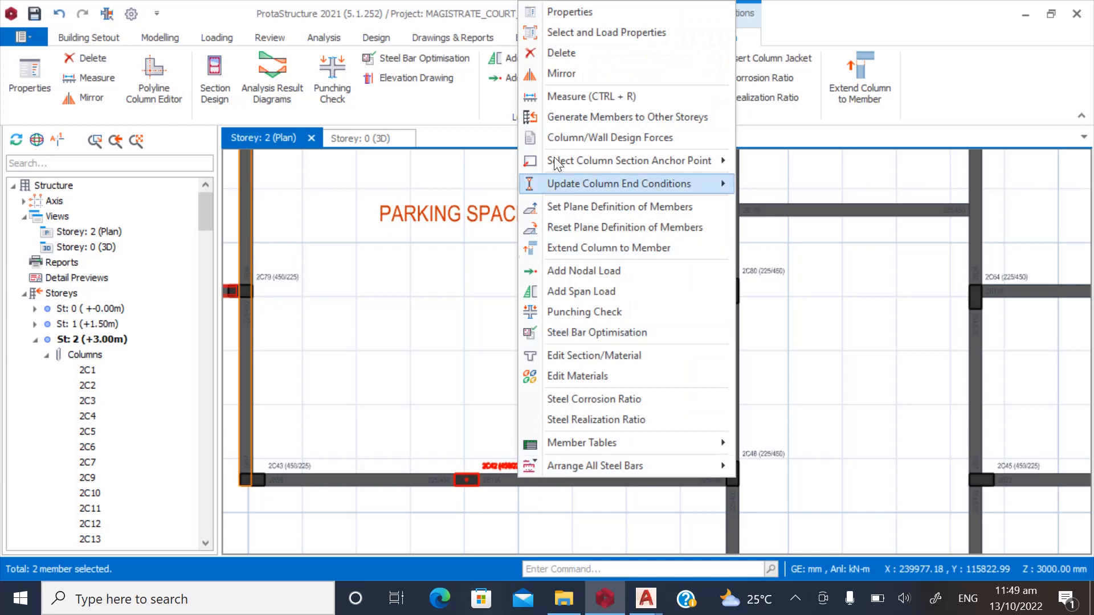
{"action": "left_click", "coordinate": [561, 33]}
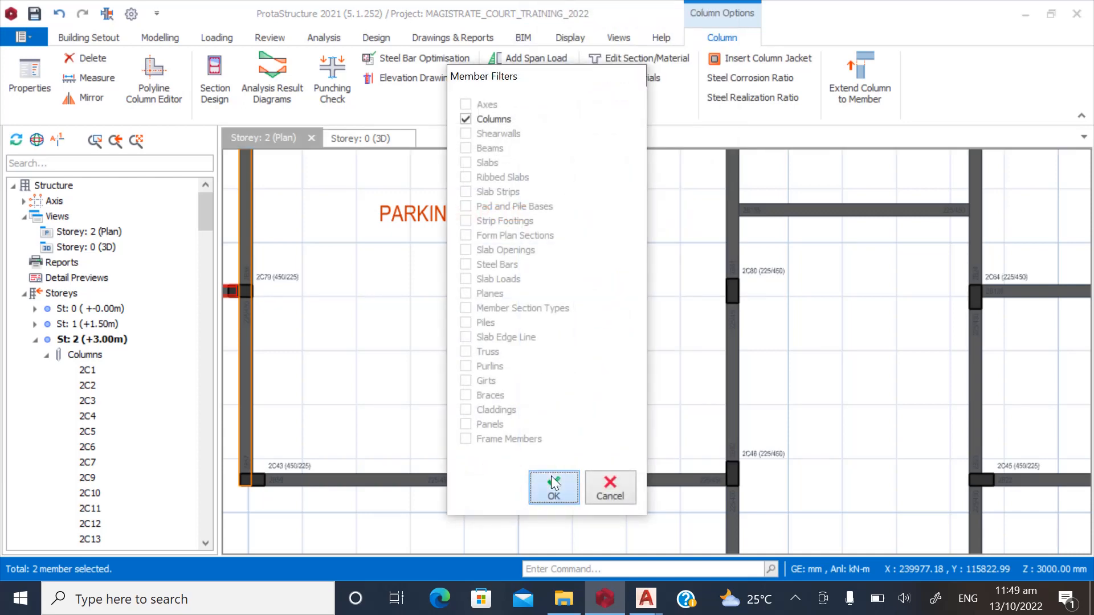
{"action": "left_click", "coordinate": [552, 477]}
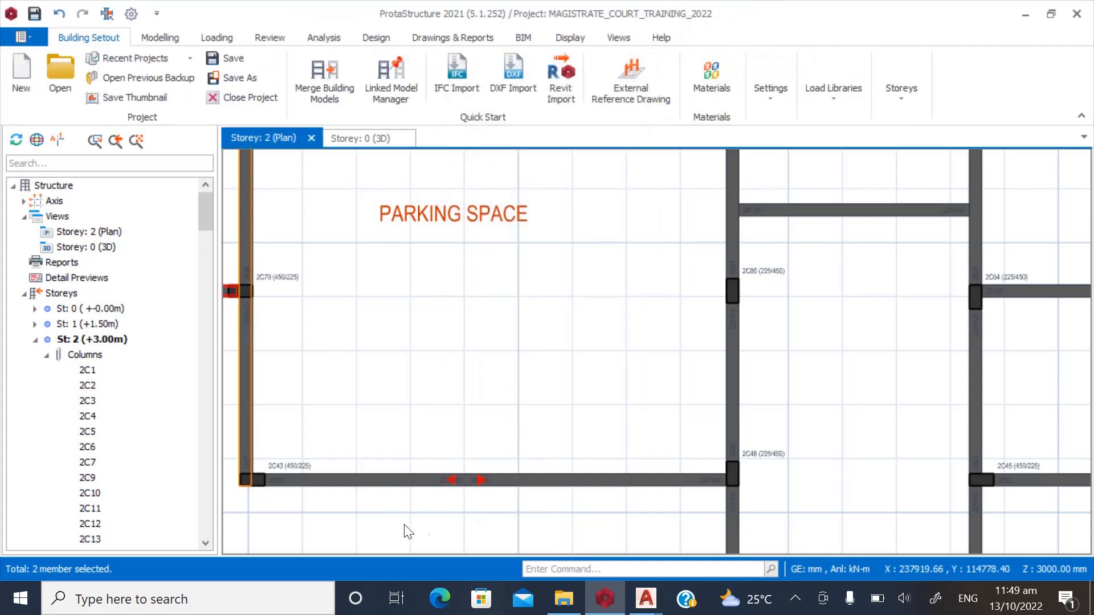
Delete the two front-line beam spans and the two spans below the courtyard in that bay, with the member filter on Beams.
{"action": "scroll", "coordinate": [404, 529], "scroll_direction": "down", "scroll_amount": 2}
{"action": "scroll", "coordinate": [420, 524], "scroll_direction": "up", "scroll_amount": 1}
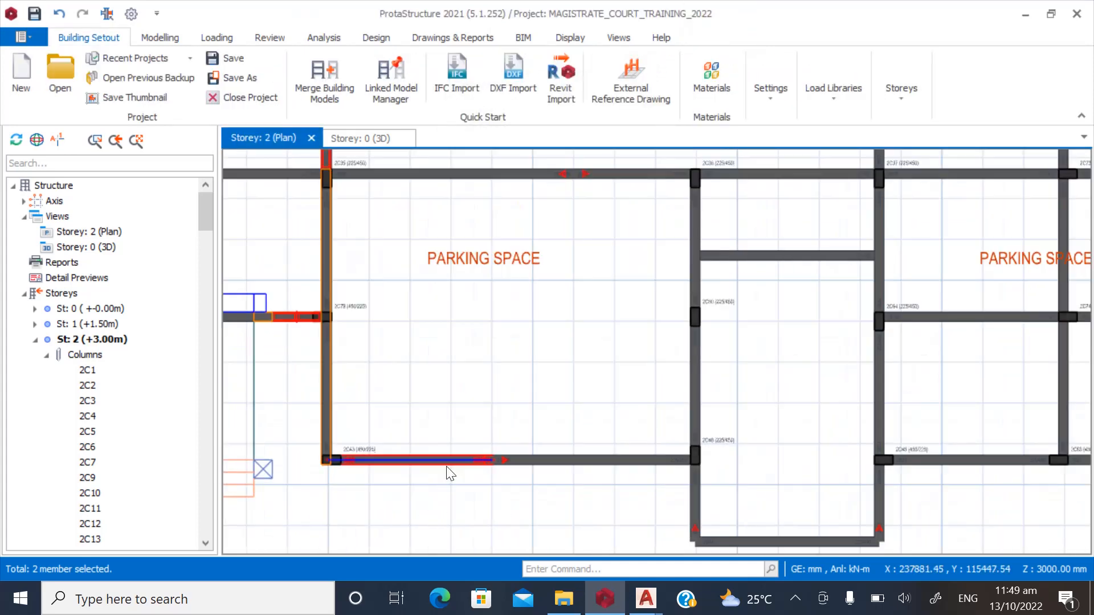
{"action": "scroll", "coordinate": [456, 530], "scroll_direction": "down", "scroll_amount": 2}
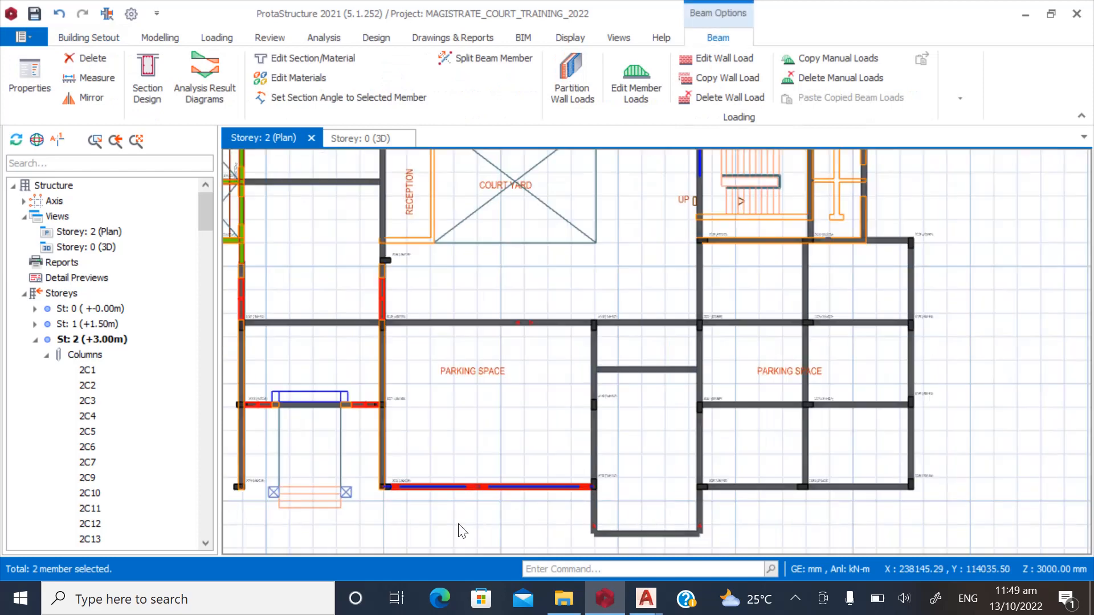
{"action": "scroll", "coordinate": [448, 340], "scroll_direction": "up", "scroll_amount": 2}
{"action": "left_click", "coordinate": [454, 311]}
{"action": "left_click", "coordinate": [618, 315]}
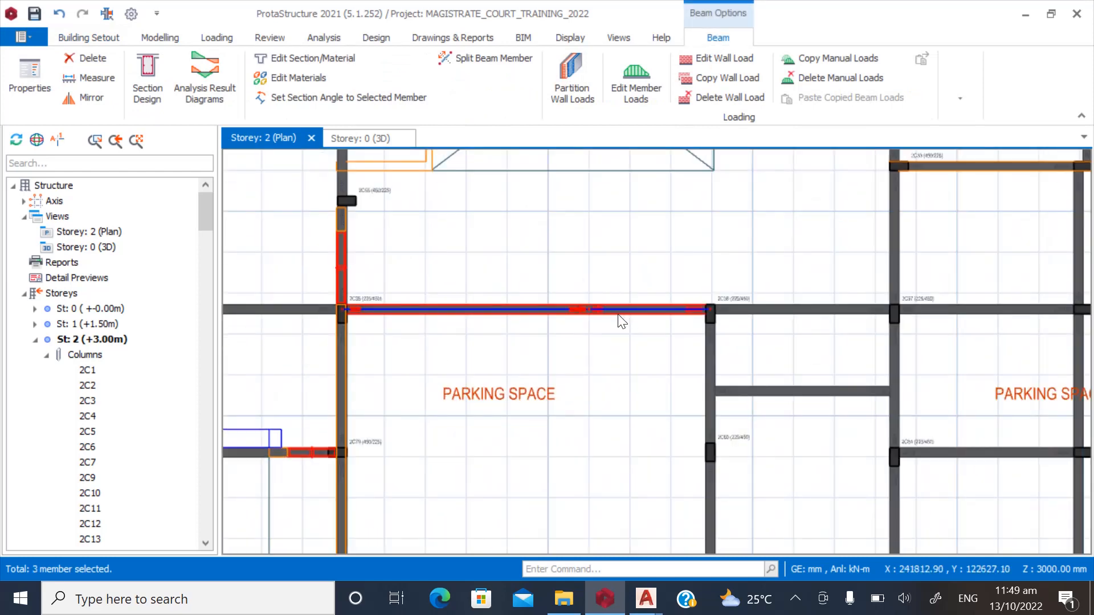
{"action": "right_click", "coordinate": [596, 315]}
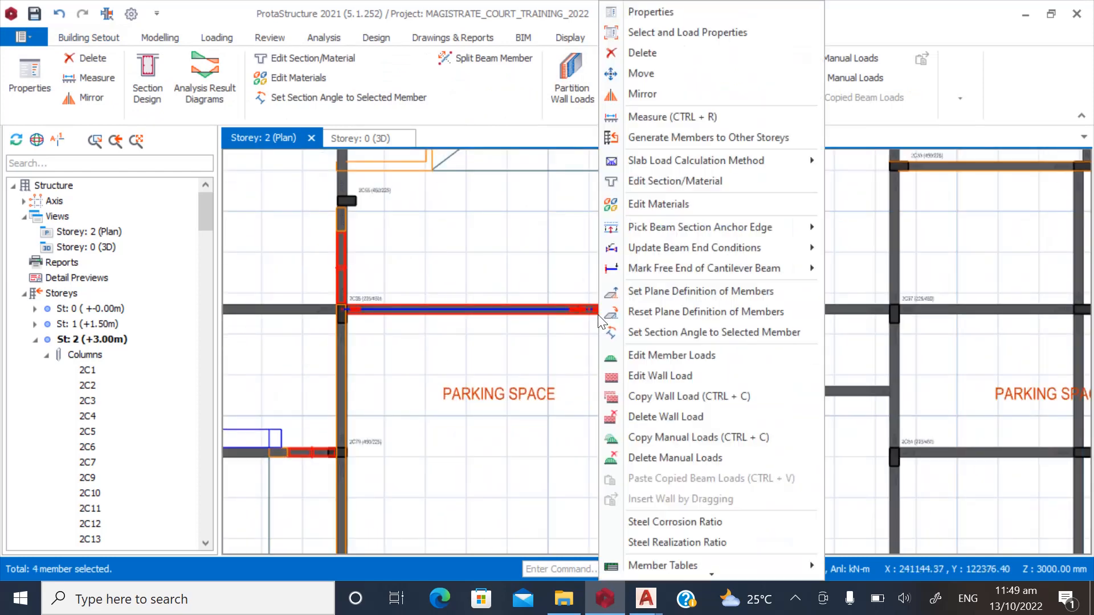
{"action": "left_click", "coordinate": [654, 57]}
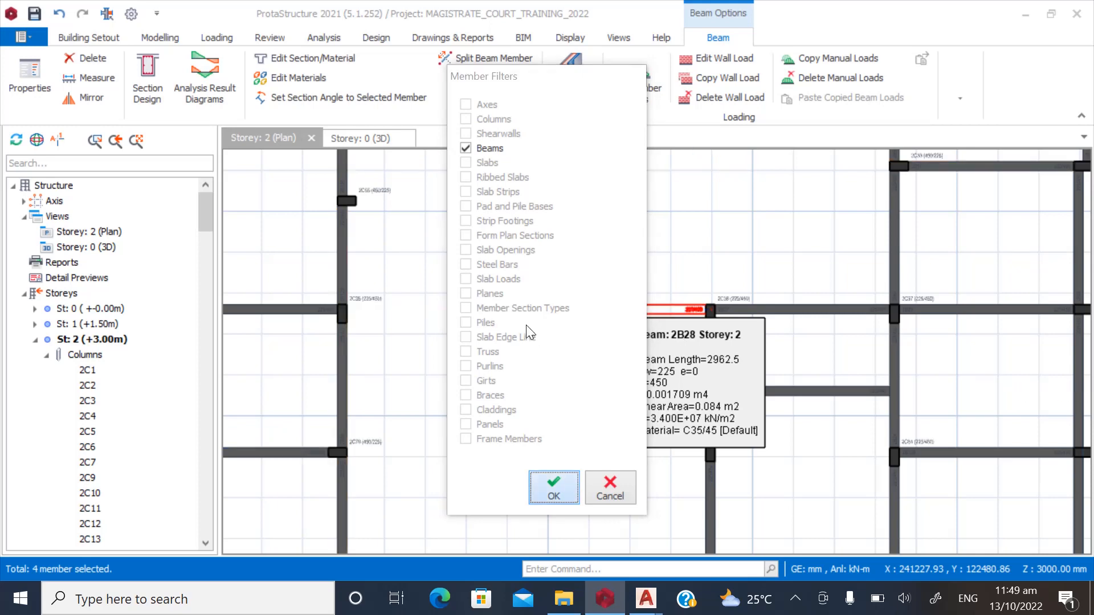
Compare the red-marked columns in the outer parking bay below the staircase and toilets in the AutoCAD drawing with the ProtaStructure plan.
{"action": "scroll", "coordinate": [505, 348], "scroll_direction": "down", "scroll_amount": 4}
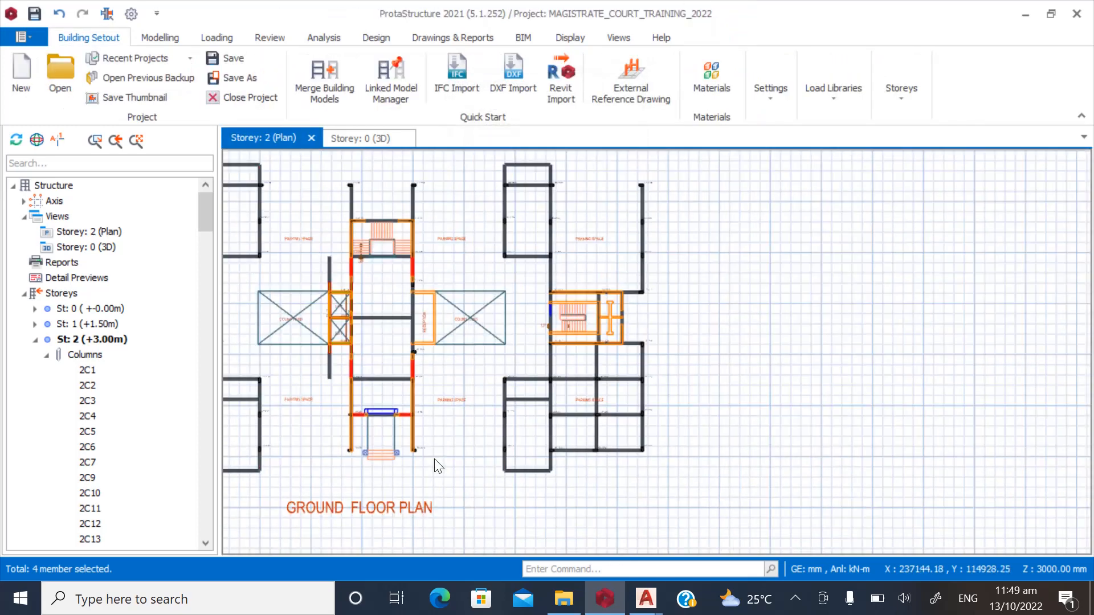
{"action": "scroll", "coordinate": [546, 475], "scroll_direction": "up", "scroll_amount": 2}
{"action": "scroll", "coordinate": [636, 446], "scroll_direction": "up", "scroll_amount": 1}
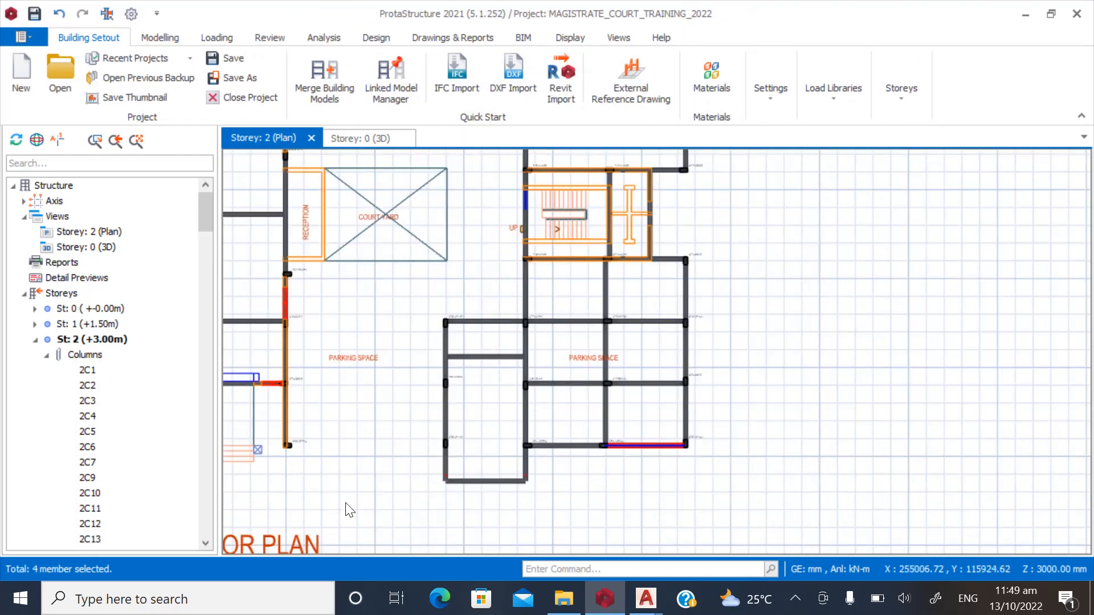
{"action": "scroll", "coordinate": [319, 487], "scroll_direction": "down", "scroll_amount": 2}
{"action": "scroll", "coordinate": [508, 456], "scroll_direction": "up", "scroll_amount": 2}
{"action": "scroll", "coordinate": [511, 463], "scroll_direction": "up", "scroll_amount": 1}
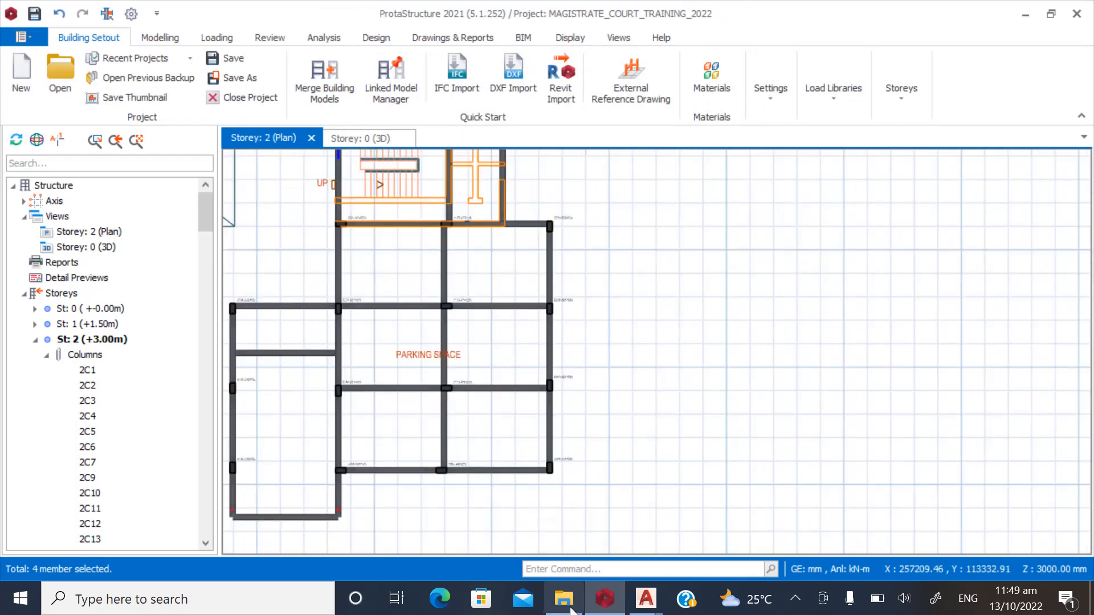
{"action": "left_click", "coordinate": [646, 598]}
{"action": "scroll", "coordinate": [606, 506], "scroll_direction": "down", "scroll_amount": 2}
{"action": "scroll", "coordinate": [640, 440], "scroll_direction": "up", "scroll_amount": 4}
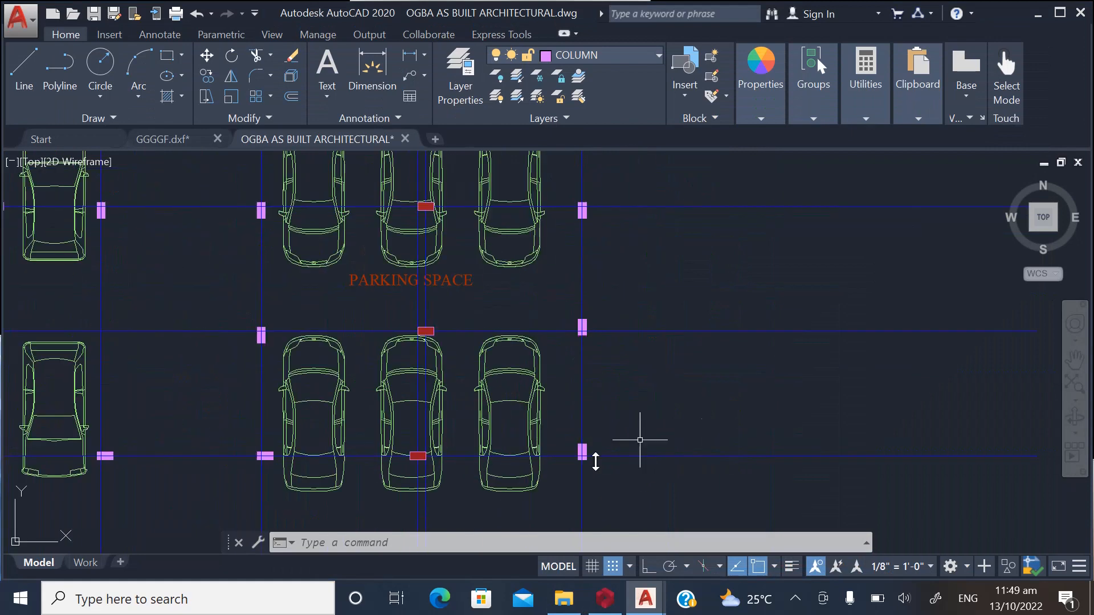
{"action": "scroll", "coordinate": [488, 480], "scroll_direction": "down", "scroll_amount": 2}
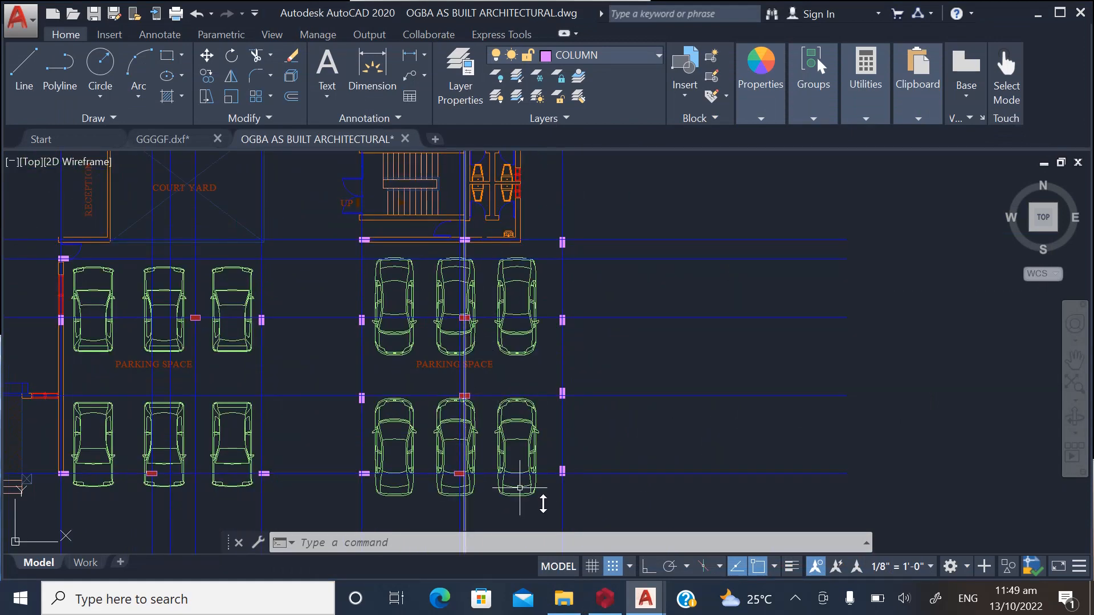
{"action": "left_click", "coordinate": [614, 593]}
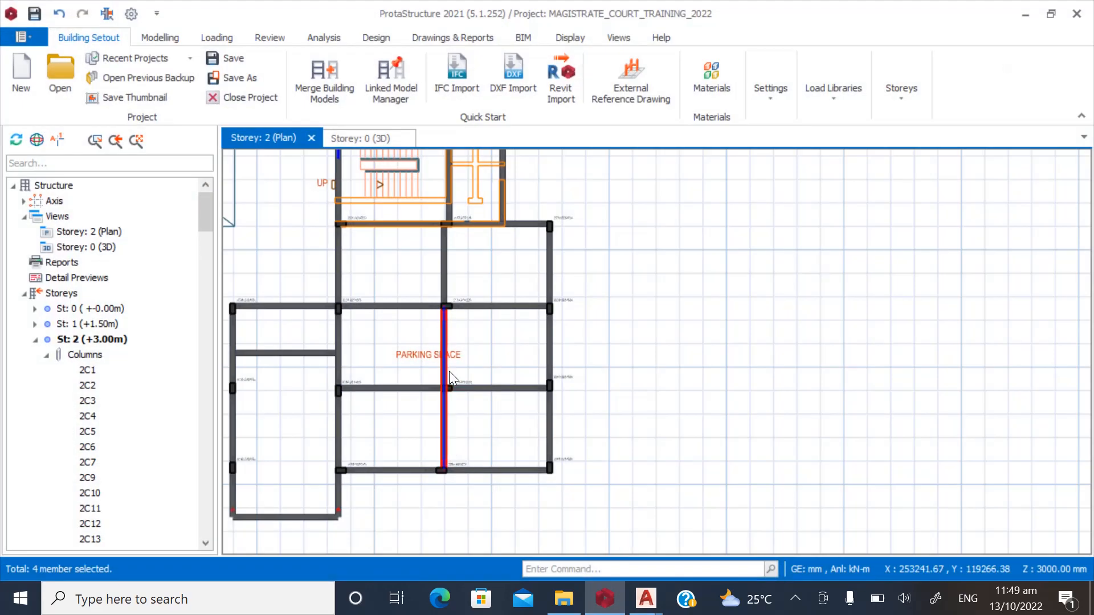
Delete the three intermediate columns and all eight beam spans framing into them in the outer parking bay below the staircase and toilets.
{"action": "left_click", "coordinate": [466, 295]}
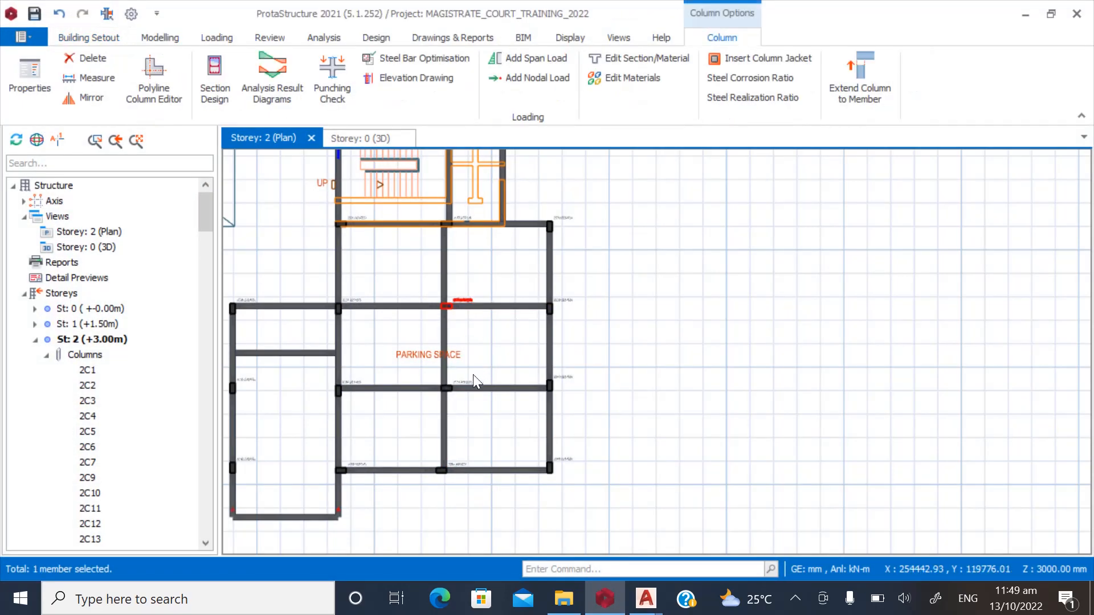
{"action": "left_click", "coordinate": [470, 461]}
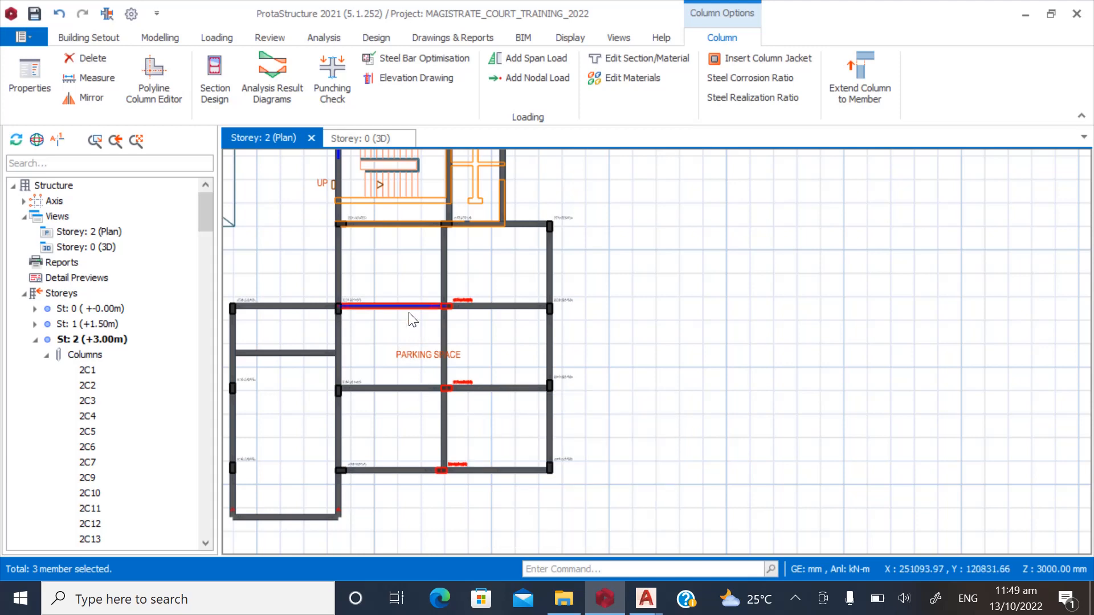
{"action": "left_click", "coordinate": [484, 308]}
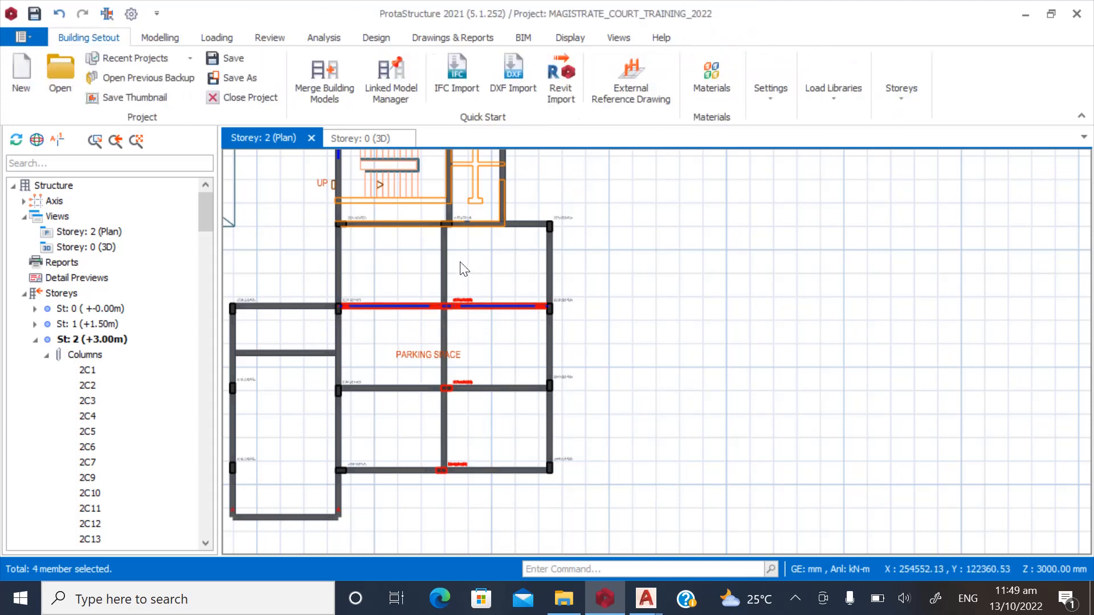
{"action": "left_click", "coordinate": [445, 267]}
{"action": "left_click", "coordinate": [428, 399]}
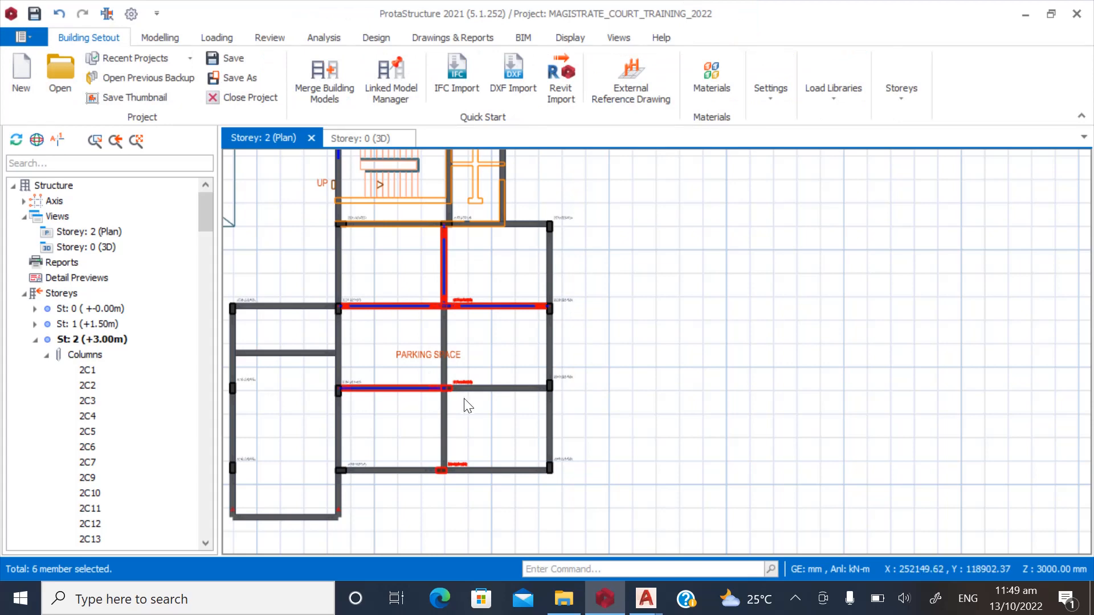
{"action": "left_click", "coordinate": [483, 398]}
{"action": "left_click", "coordinate": [413, 470]}
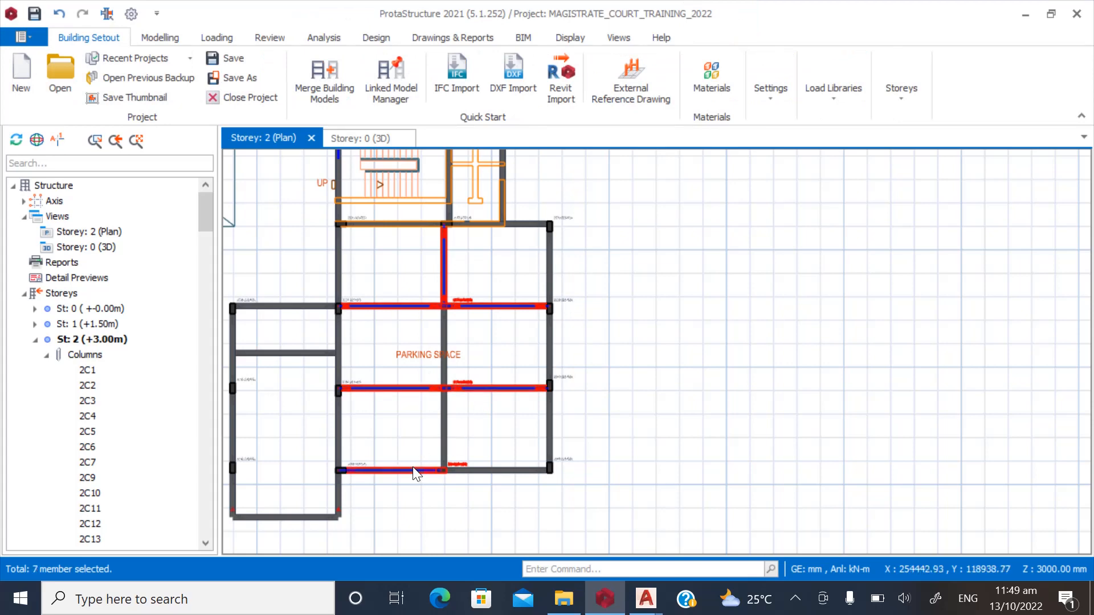
{"action": "left_click", "coordinate": [470, 464]}
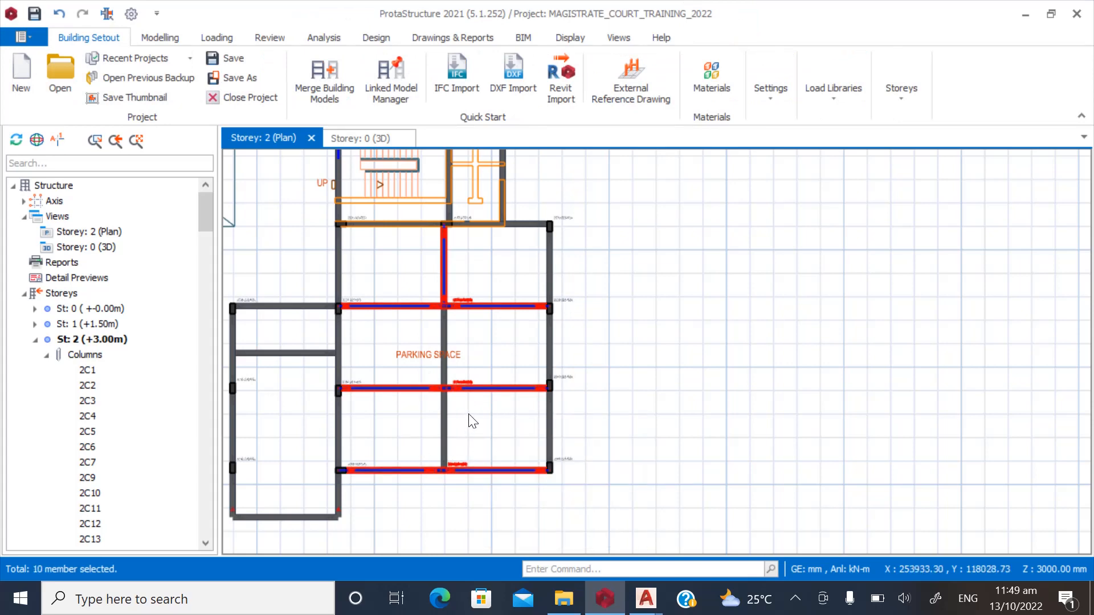
{"action": "left_click", "coordinate": [451, 420]}
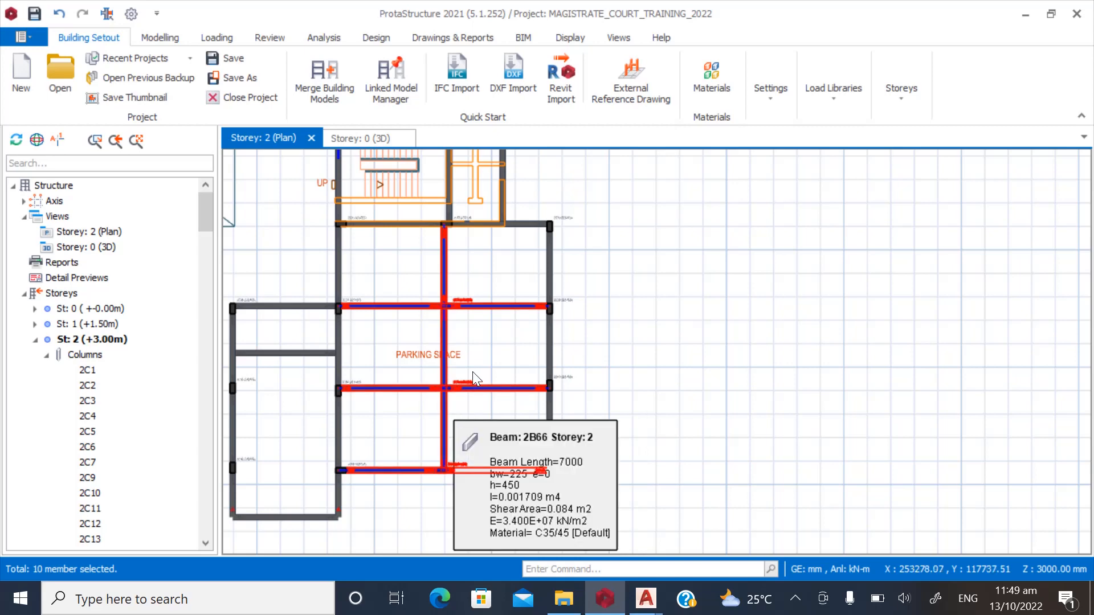
{"action": "left_click", "coordinate": [447, 327]}
{"action": "right_click", "coordinate": [448, 329]}
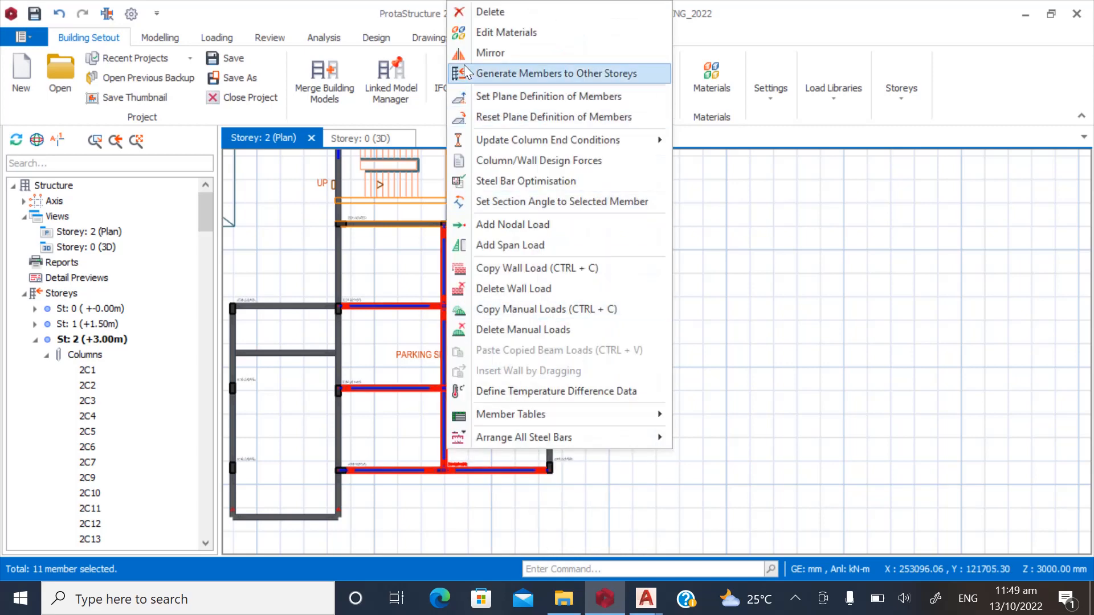
{"action": "left_click", "coordinate": [497, 17]}
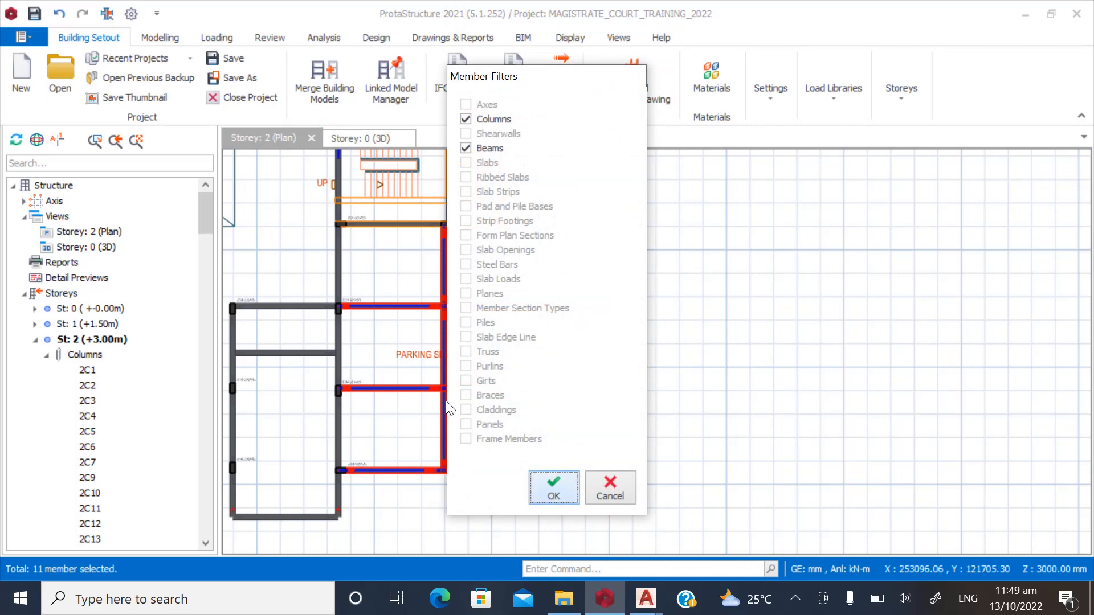
{"action": "key", "text": "Return"}
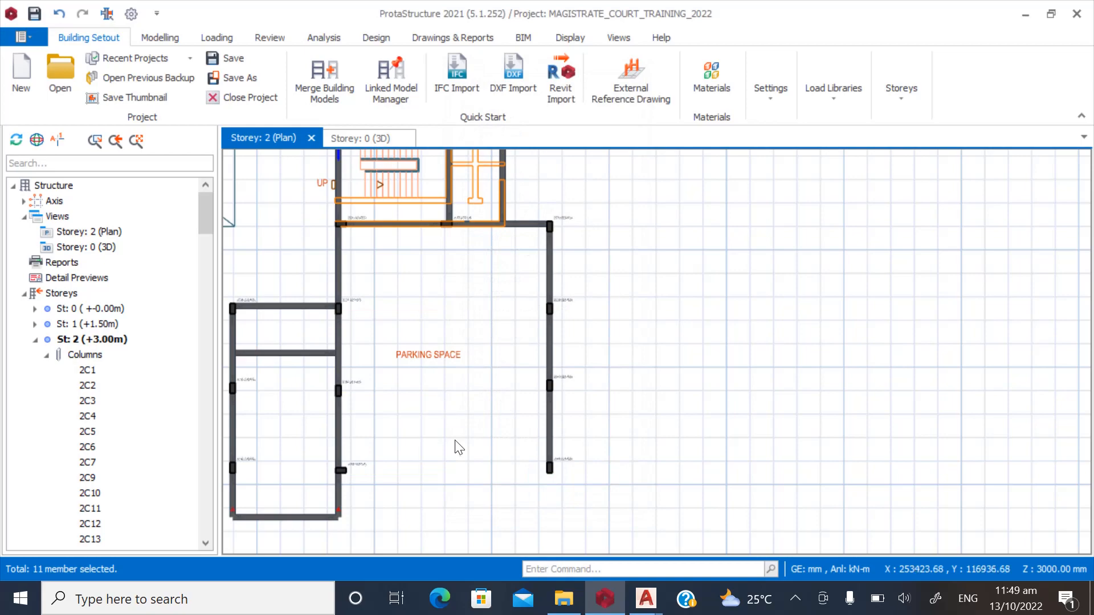
Examine all parking bays on the storey 2 plan for the spans left open by the deleted columns and beams.
{"action": "scroll", "coordinate": [694, 400], "scroll_direction": "down", "scroll_amount": 4}
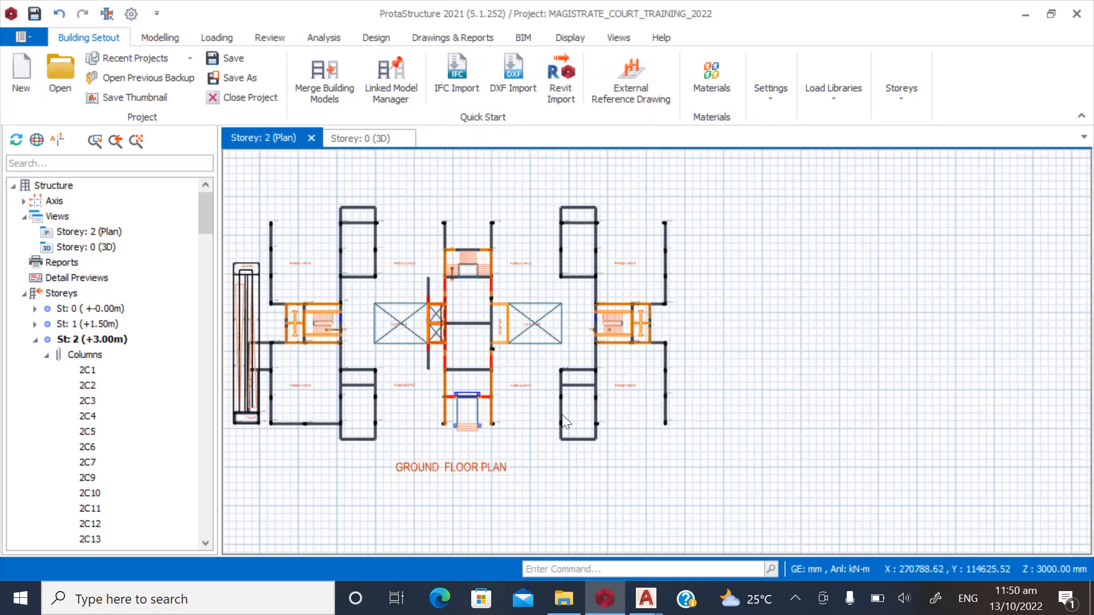
{"action": "scroll", "coordinate": [507, 387], "scroll_direction": "up", "scroll_amount": 3}
{"action": "scroll", "coordinate": [684, 399], "scroll_direction": "down", "scroll_amount": 3}
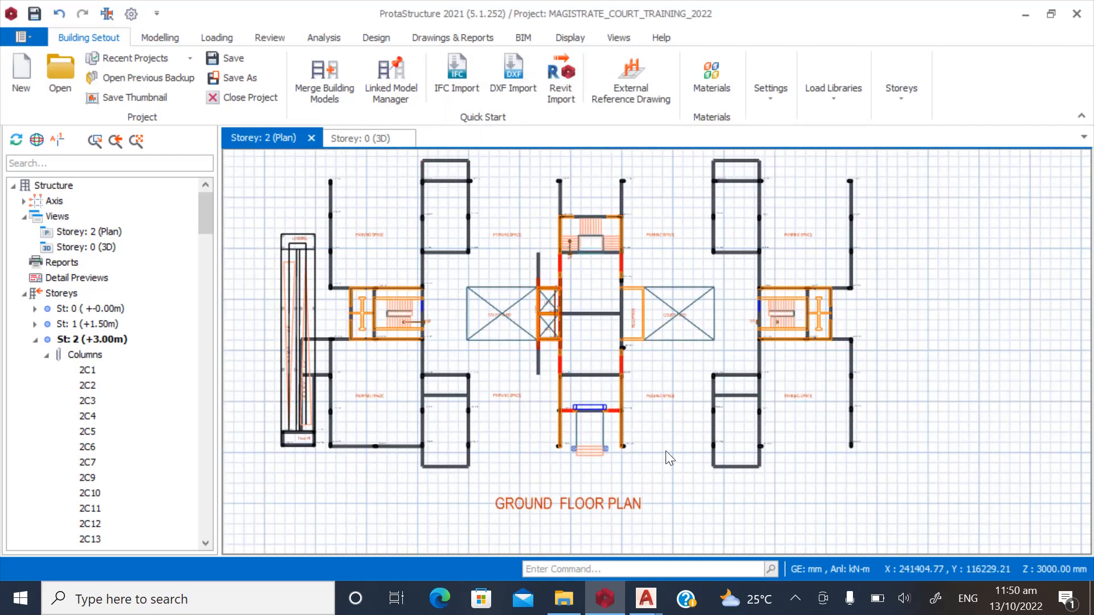
{"action": "scroll", "coordinate": [456, 463], "scroll_direction": "down", "scroll_amount": 1}
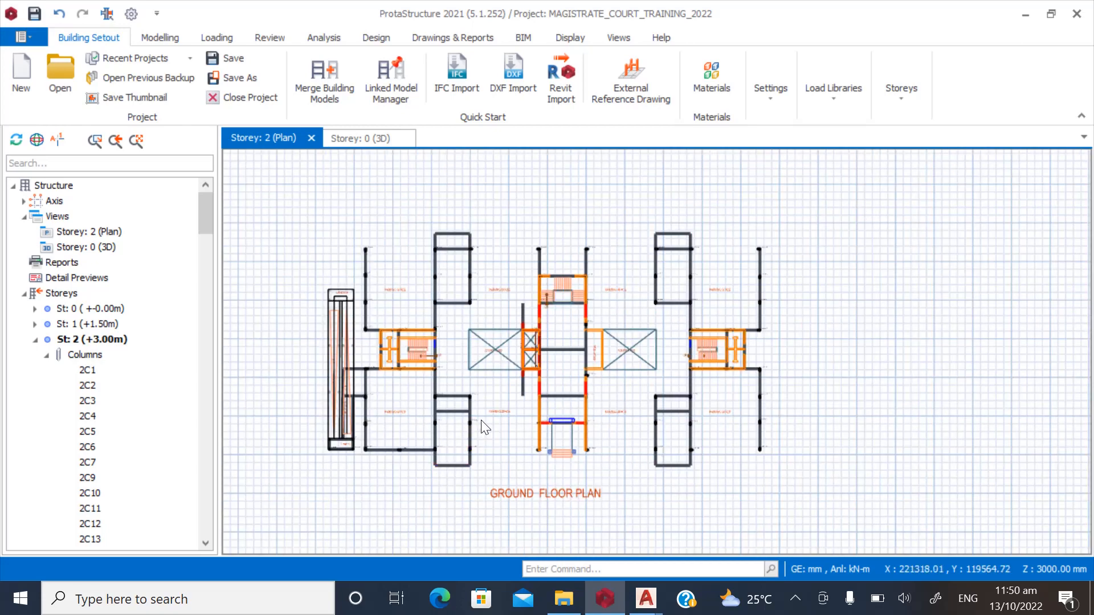
{"action": "scroll", "coordinate": [397, 394], "scroll_direction": "up", "scroll_amount": 1}
{"action": "scroll", "coordinate": [401, 302], "scroll_direction": "up", "scroll_amount": 1}
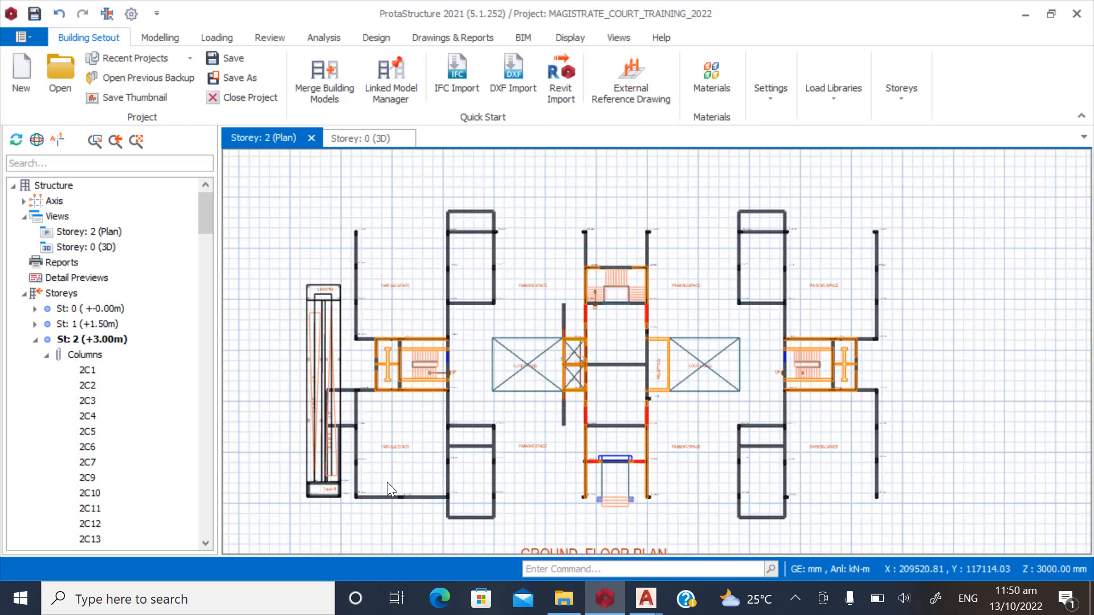
{"action": "scroll", "coordinate": [420, 215], "scroll_direction": "up", "scroll_amount": 1}
{"action": "scroll", "coordinate": [354, 344], "scroll_direction": "down", "scroll_amount": 1}
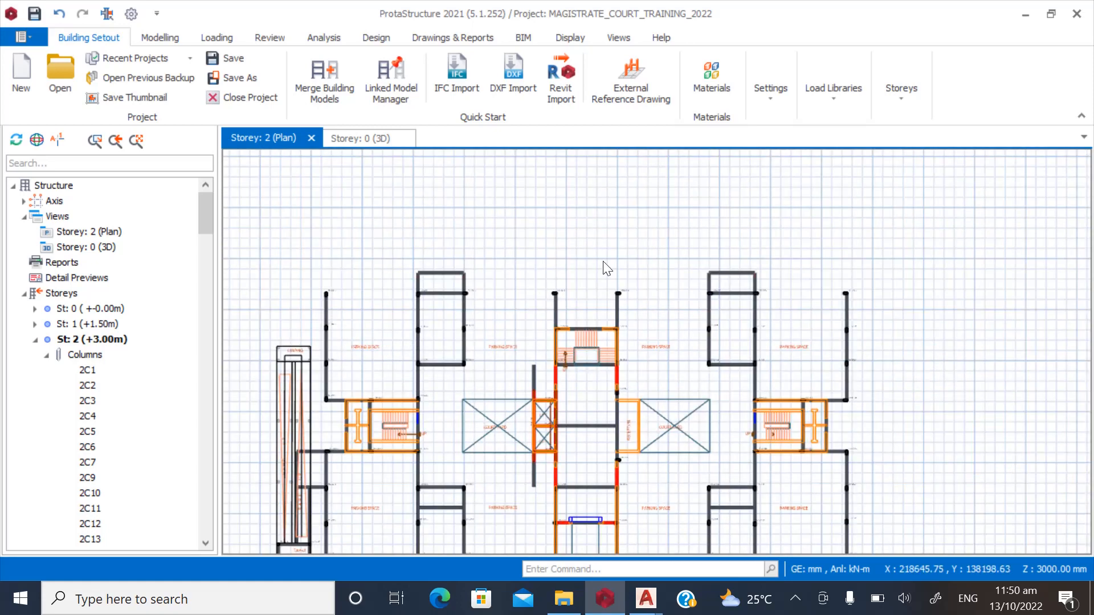
{"action": "scroll", "coordinate": [330, 265], "scroll_direction": "up", "scroll_amount": 1}
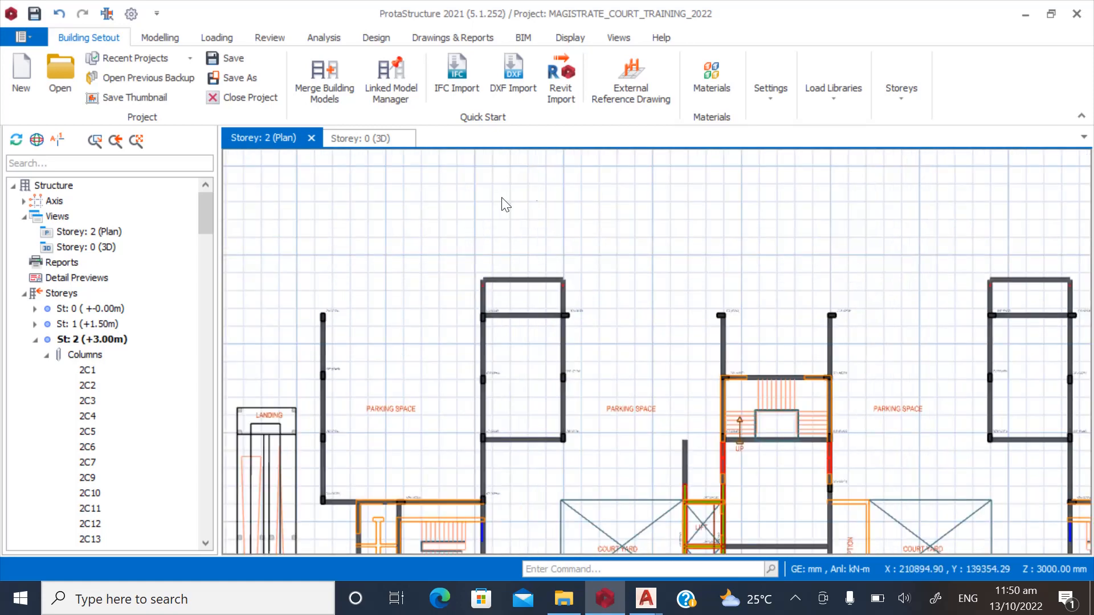
Turn on the whole Axis group in the layer and color settings.
{"action": "left_click", "coordinate": [767, 90]}
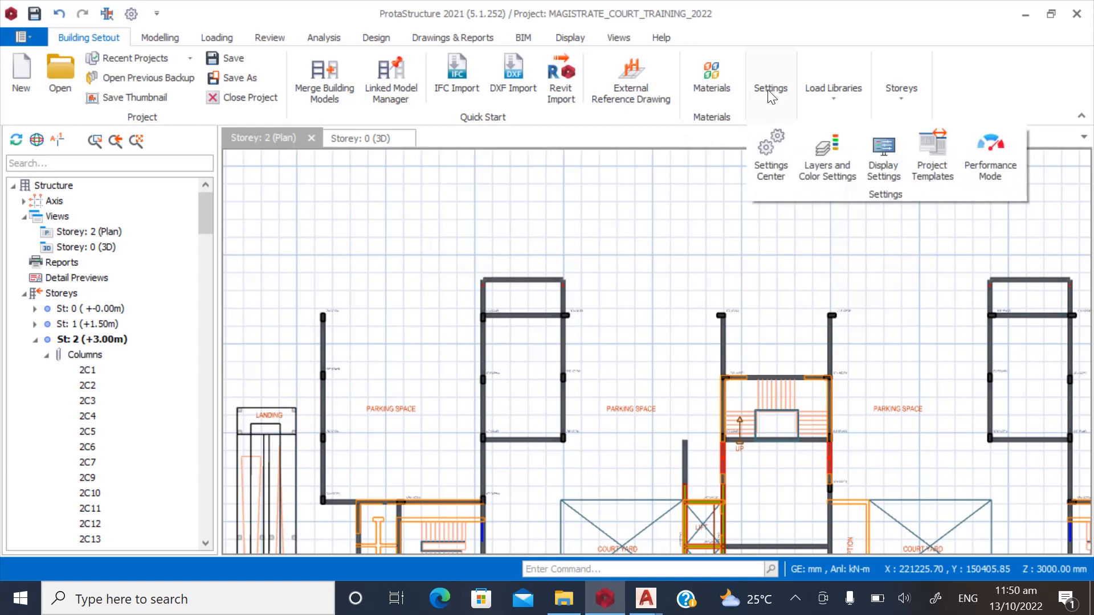
{"action": "left_click", "coordinate": [815, 158]}
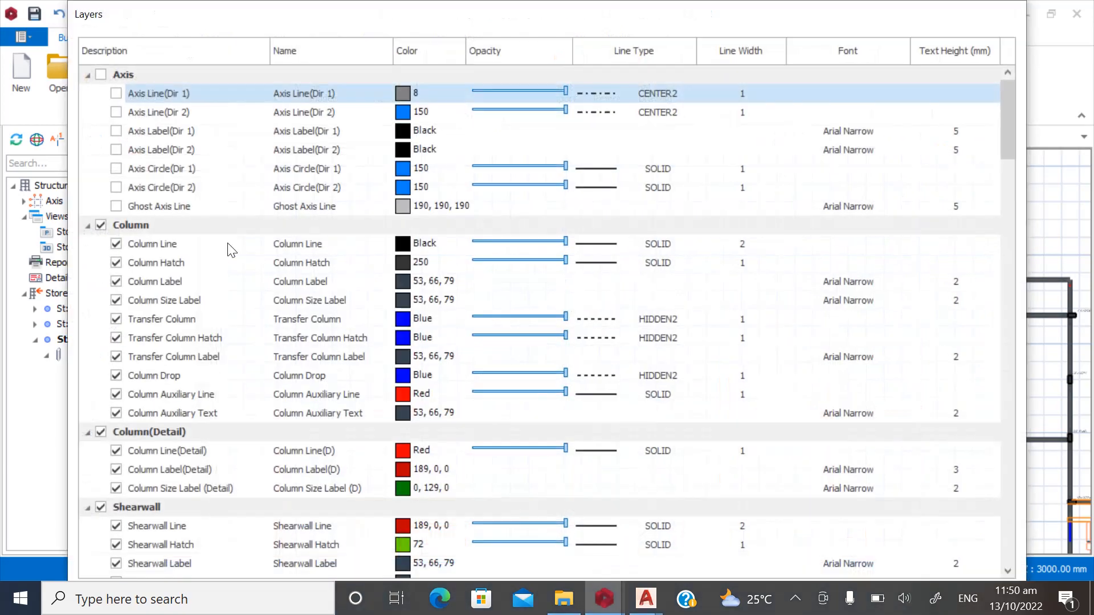
{"action": "left_click", "coordinate": [101, 75]}
{"action": "double_click", "coordinate": [258, 18]}
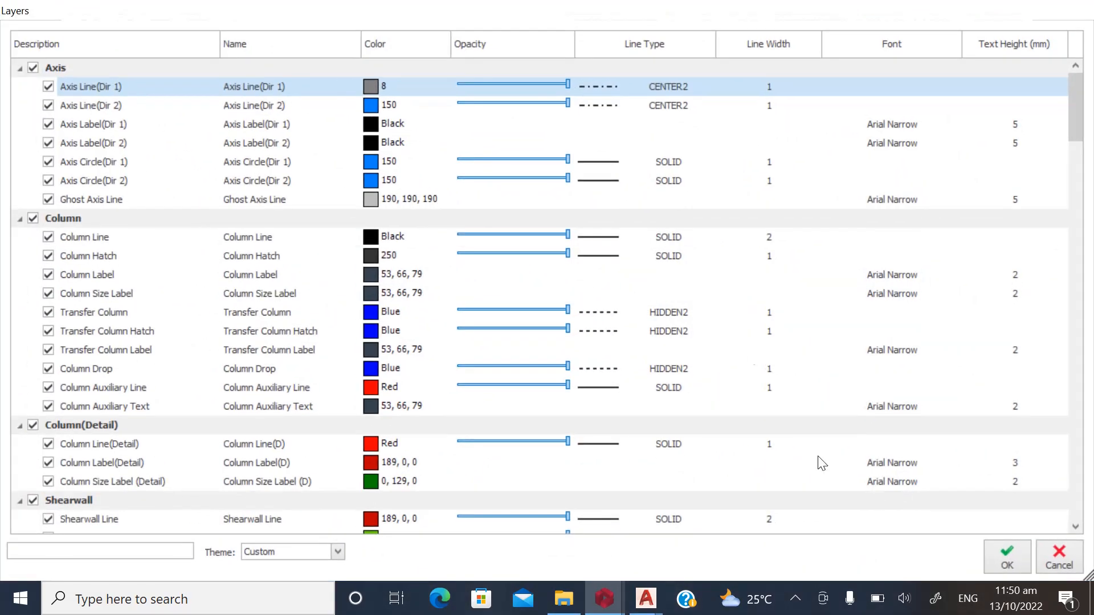
{"action": "left_click", "coordinate": [1006, 555]}
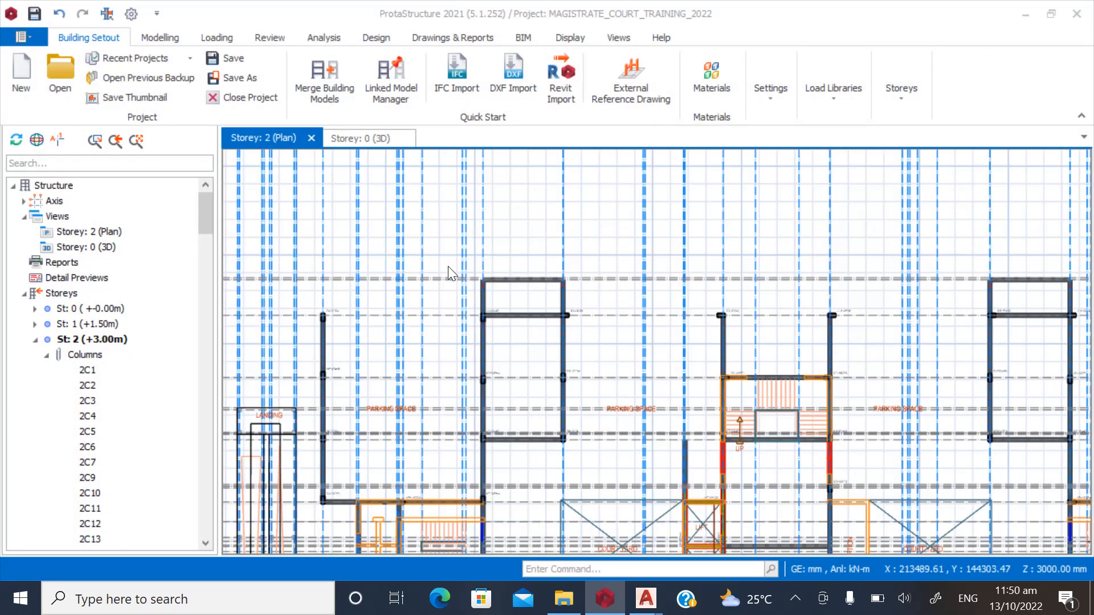
Insert a beam 225 mm wide and 750 mm deep from column 2C1 to column 2C2 across the upper outer parking bay.
{"action": "scroll", "coordinate": [448, 266], "scroll_direction": "down", "scroll_amount": 3}
{"action": "scroll", "coordinate": [380, 315], "scroll_direction": "up", "scroll_amount": 5}
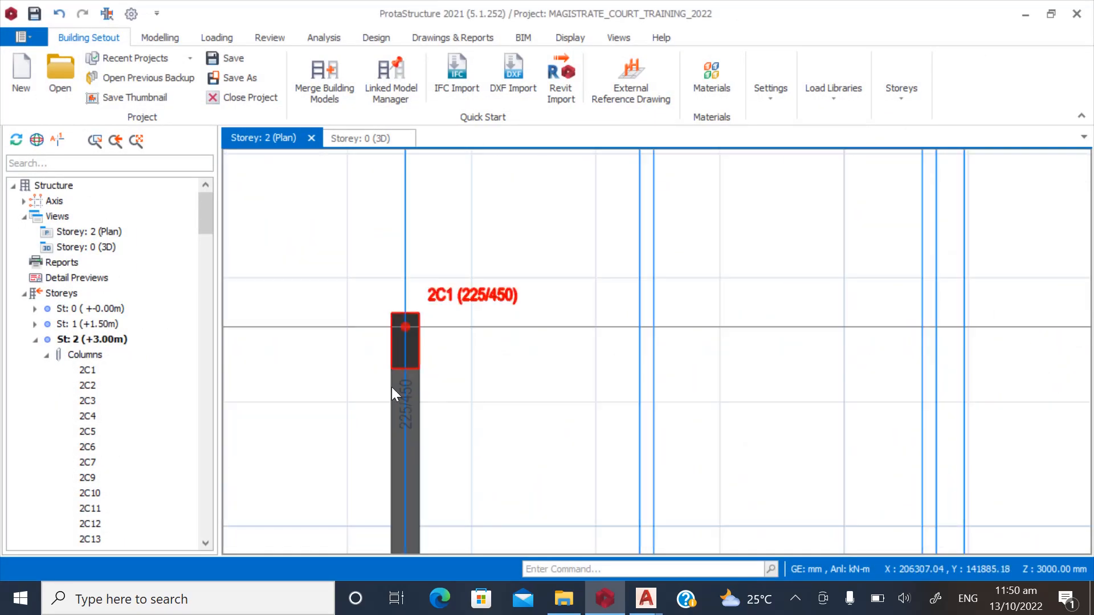
{"action": "left_click", "coordinate": [394, 426]}
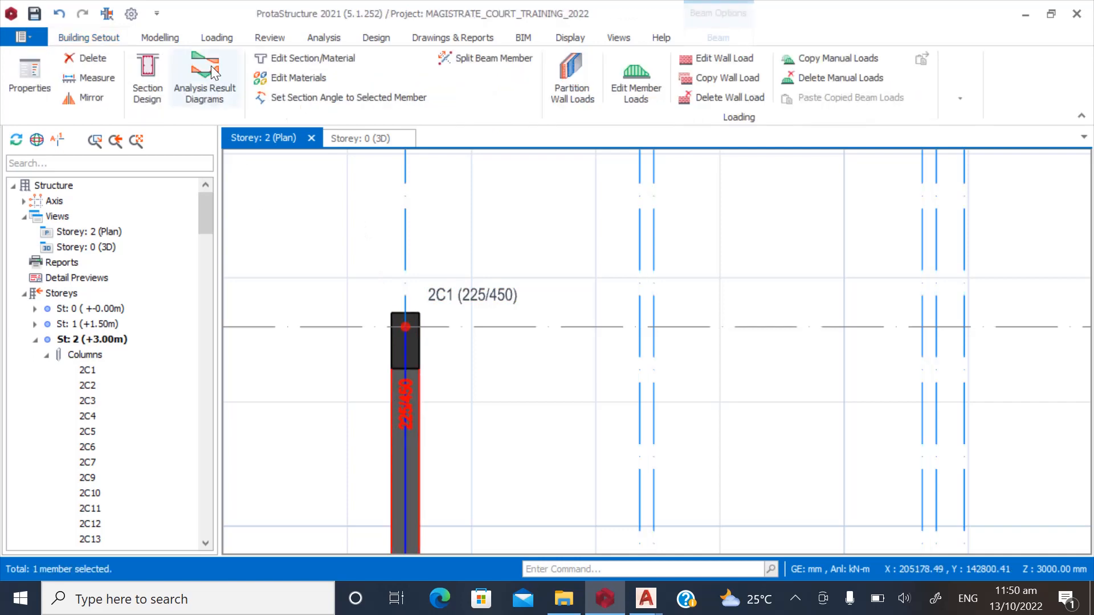
{"action": "left_click", "coordinate": [156, 36]}
{"action": "left_click", "coordinate": [334, 78]}
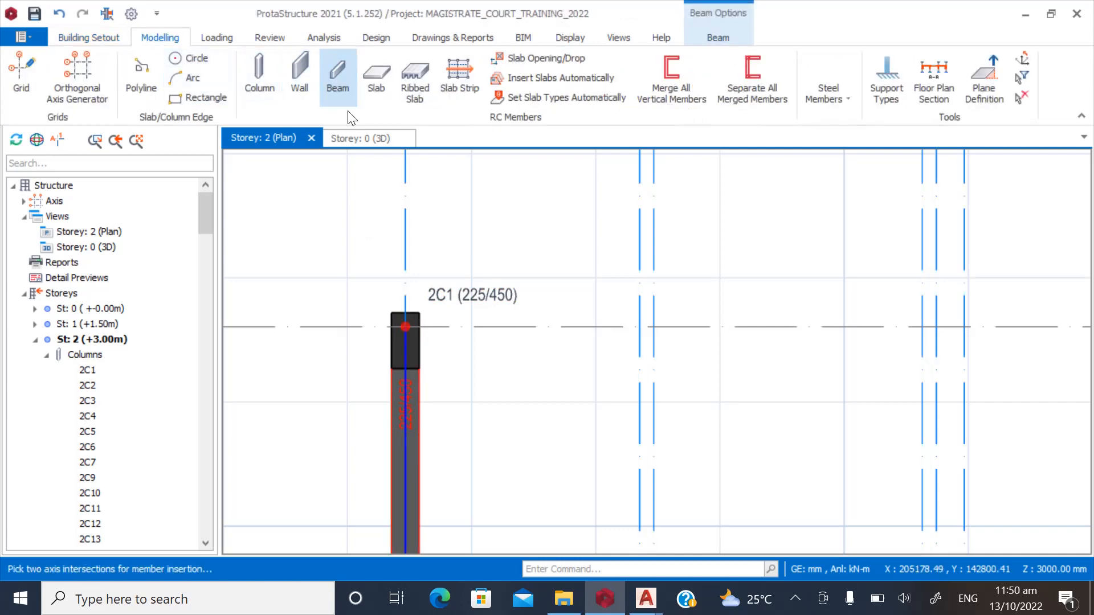
{"action": "scroll", "coordinate": [293, 347], "scroll_direction": "down", "scroll_amount": 6}
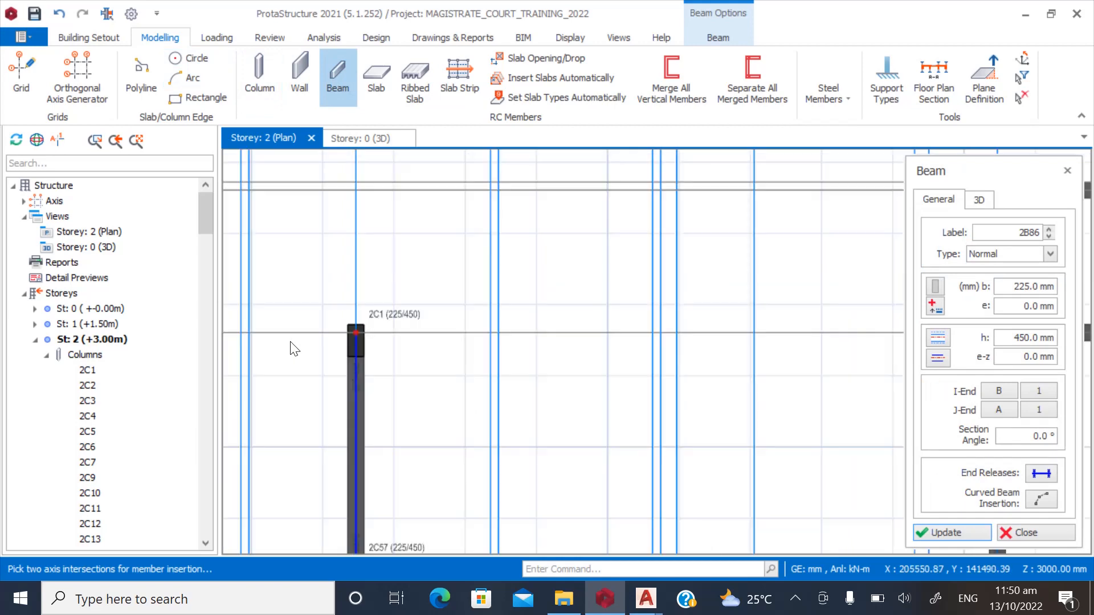
{"action": "scroll", "coordinate": [373, 363], "scroll_direction": "down", "scroll_amount": 2}
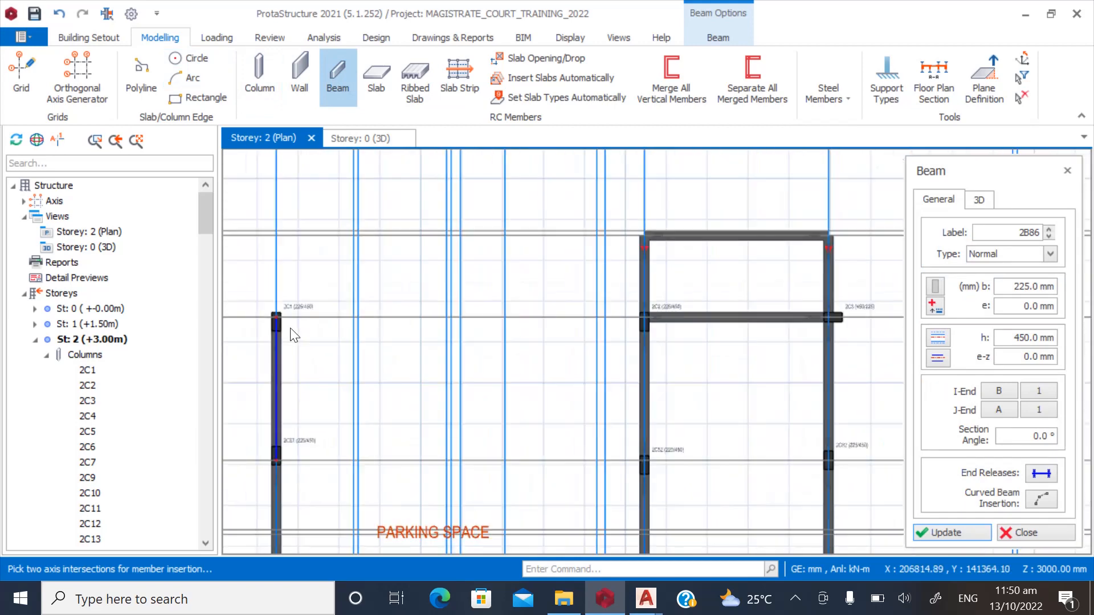
{"action": "scroll", "coordinate": [346, 331], "scroll_direction": "down", "scroll_amount": 1}
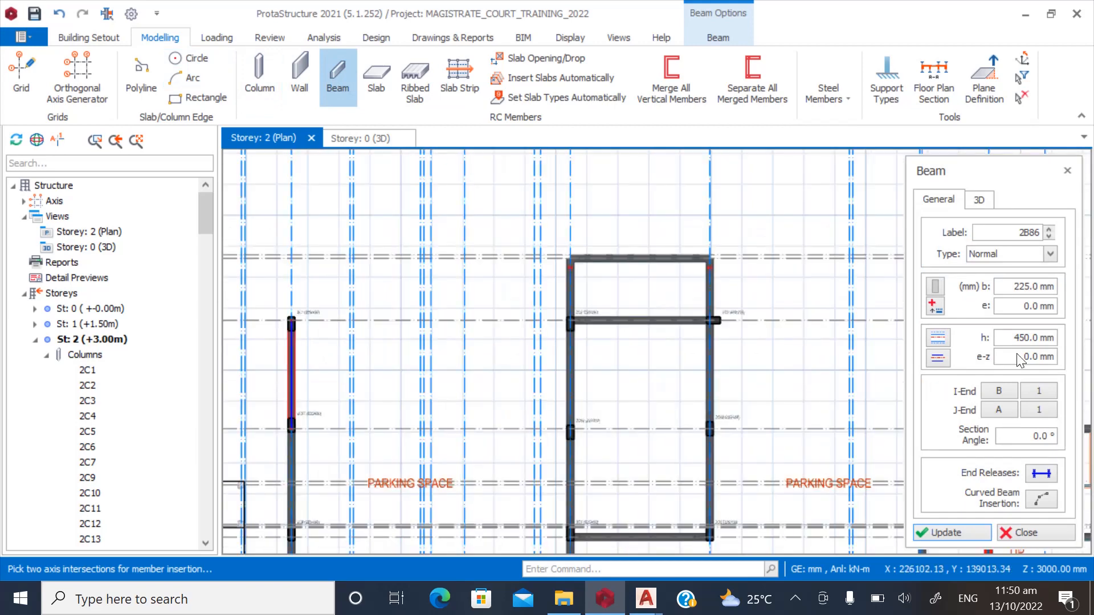
{"action": "left_click_drag", "start_coordinate": [1012, 341], "coordinate": [1054, 341]}
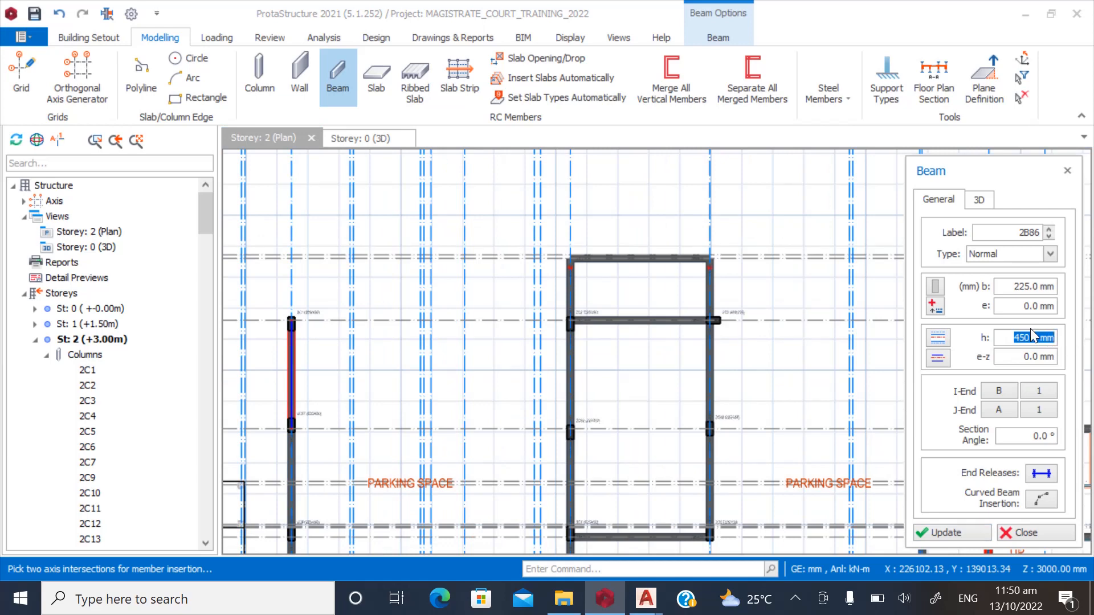
{"action": "type", "text": "7"}
{"action": "scroll", "coordinate": [269, 347], "scroll_direction": "up", "scroll_amount": 3}
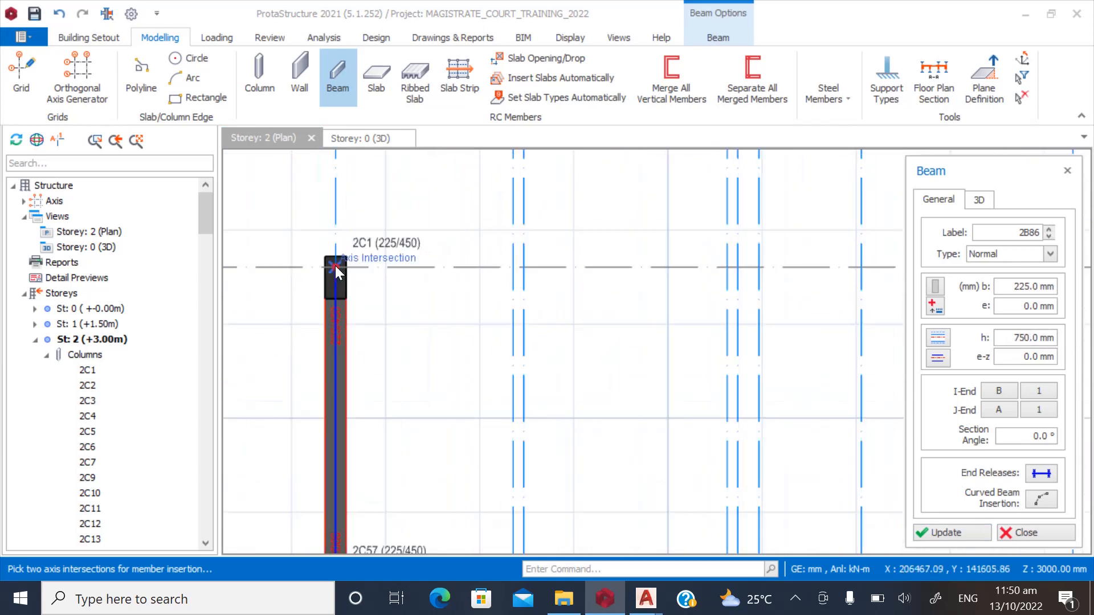
{"action": "left_click", "coordinate": [335, 267]}
{"action": "scroll", "coordinate": [261, 345], "scroll_direction": "down", "scroll_amount": 3}
{"action": "scroll", "coordinate": [727, 342], "scroll_direction": "up", "scroll_amount": 3}
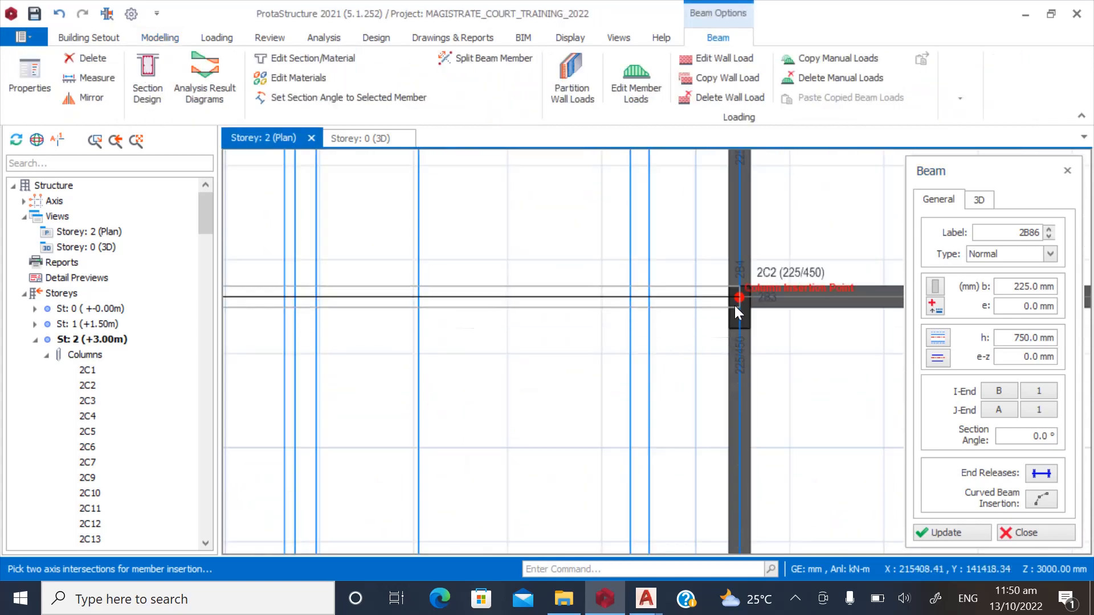
{"action": "left_click", "coordinate": [737, 297]}
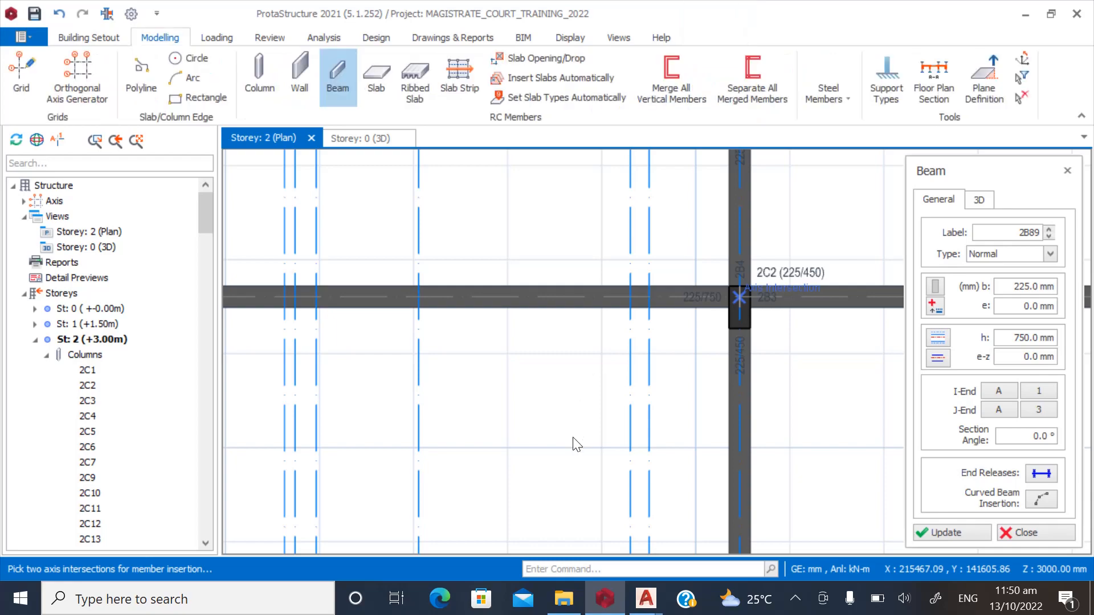
{"action": "key", "text": "Escape"}
Insert a beam 225 mm wide and 750 mm deep from column 2C3 to column 2C4 across the parking bay beside the staircase.
{"action": "scroll", "coordinate": [479, 313], "scroll_direction": "down", "scroll_amount": 7}
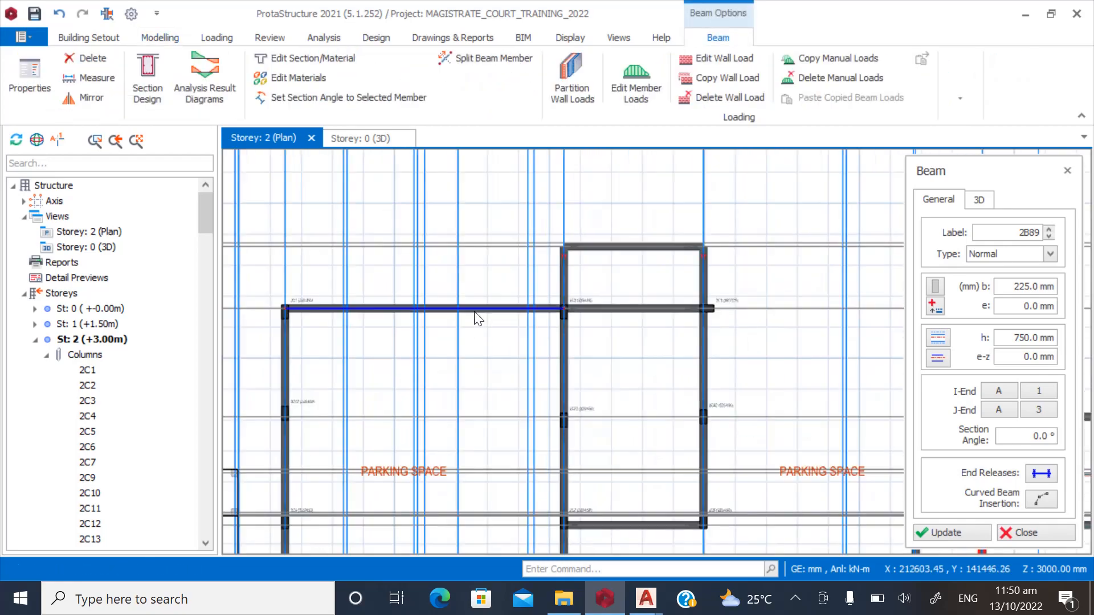
{"action": "scroll", "coordinate": [401, 382], "scroll_direction": "up", "scroll_amount": 3}
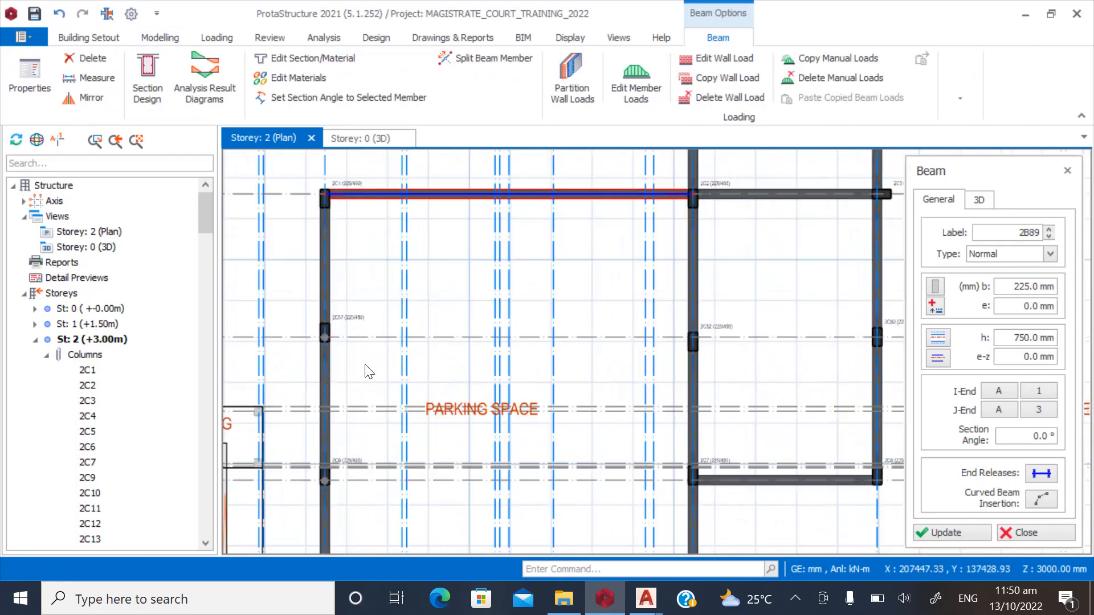
{"action": "scroll", "coordinate": [336, 382], "scroll_direction": "down", "scroll_amount": 4}
{"action": "scroll", "coordinate": [333, 385], "scroll_direction": "down", "scroll_amount": 1}
{"action": "scroll", "coordinate": [565, 333], "scroll_direction": "up", "scroll_amount": 3}
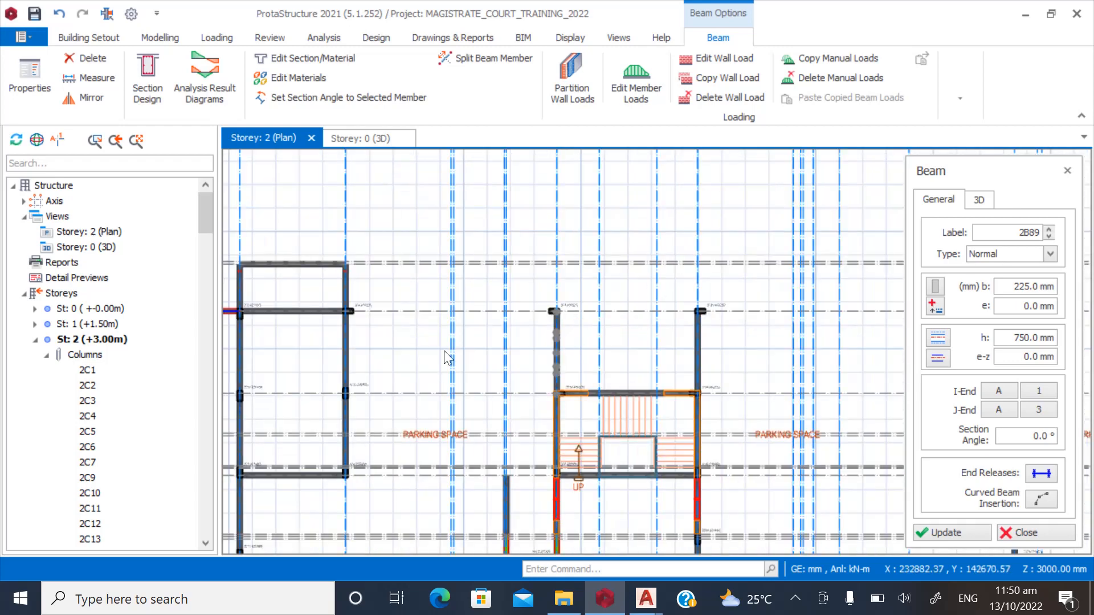
{"action": "scroll", "coordinate": [344, 328], "scroll_direction": "up", "scroll_amount": 3}
{"action": "scroll", "coordinate": [342, 319], "scroll_direction": "up", "scroll_amount": 2}
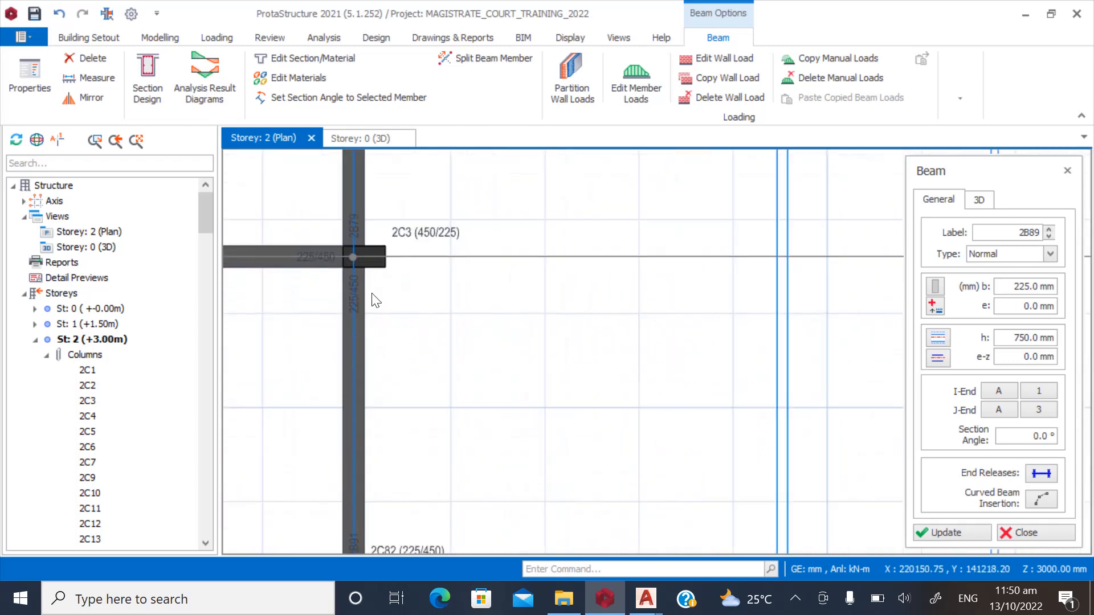
{"action": "left_click", "coordinate": [349, 254]}
{"action": "scroll", "coordinate": [561, 335], "scroll_direction": "down", "scroll_amount": 3}
{"action": "scroll", "coordinate": [677, 296], "scroll_direction": "up", "scroll_amount": 3}
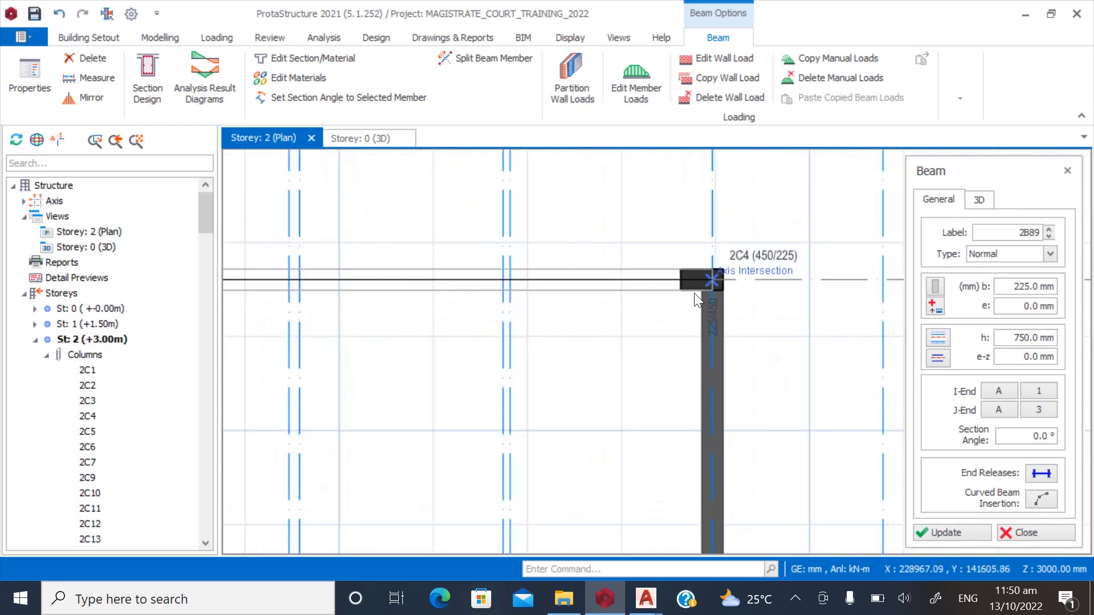
{"action": "left_click", "coordinate": [629, 317]}
{"action": "left_click", "coordinate": [633, 324]}
Insert a 225 x 750 mm beam from column 2C6 to column 2C5, keeping it as one unsplit span past the crossing beam.
{"action": "scroll", "coordinate": [678, 286], "scroll_direction": "down", "scroll_amount": 4}
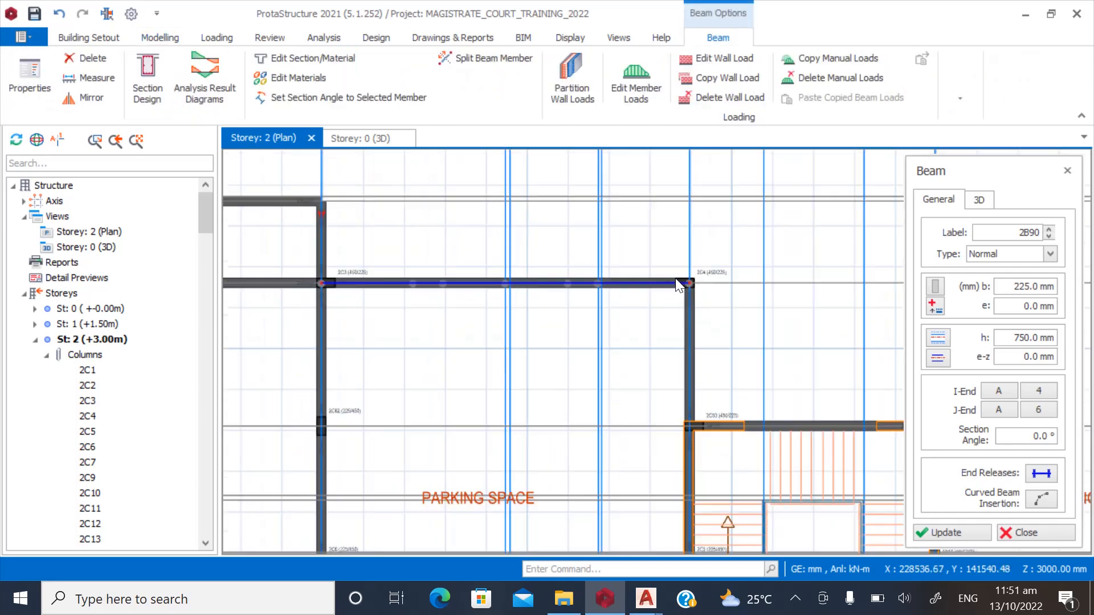
{"action": "scroll", "coordinate": [566, 421], "scroll_direction": "up", "scroll_amount": 2}
{"action": "scroll", "coordinate": [462, 417], "scroll_direction": "up", "scroll_amount": 7}
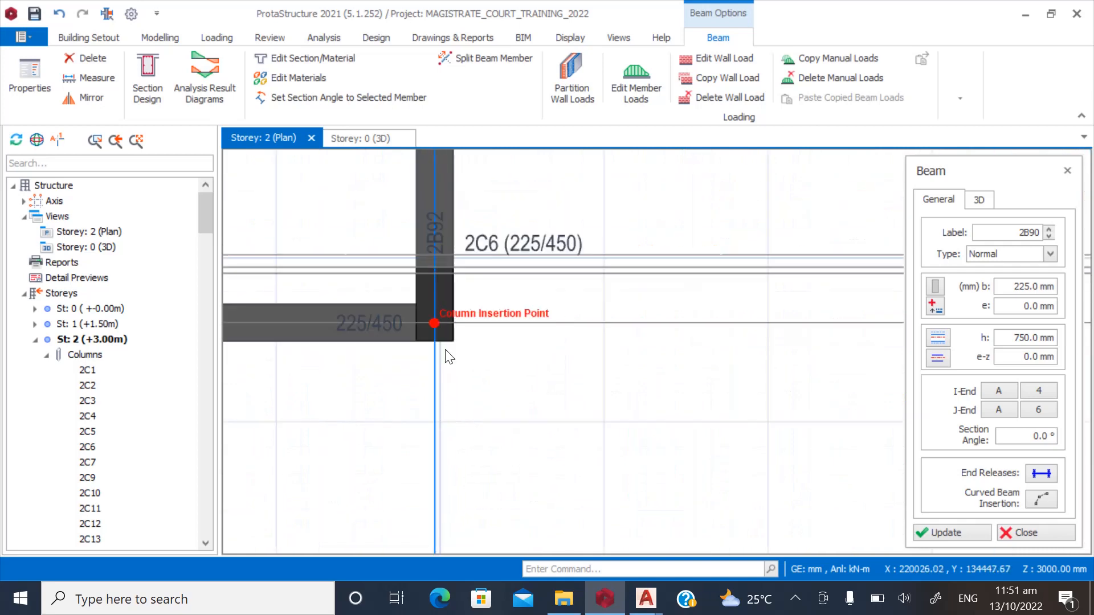
{"action": "scroll", "coordinate": [370, 373], "scroll_direction": "down", "scroll_amount": 7}
{"action": "scroll", "coordinate": [347, 393], "scroll_direction": "down", "scroll_amount": 2}
{"action": "scroll", "coordinate": [586, 378], "scroll_direction": "up", "scroll_amount": 4}
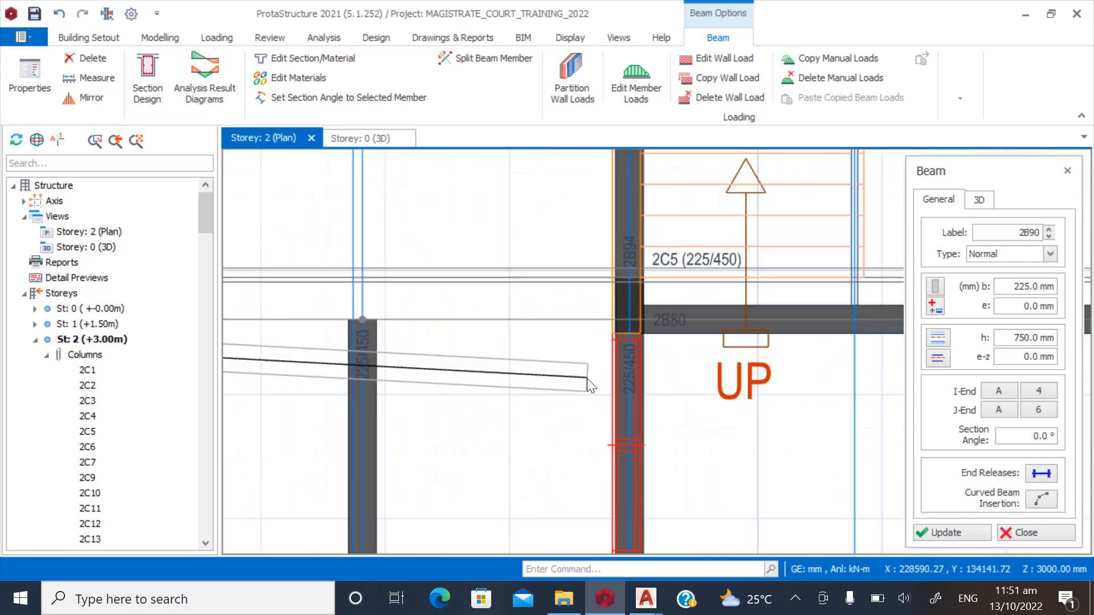
{"action": "left_click", "coordinate": [627, 321]}
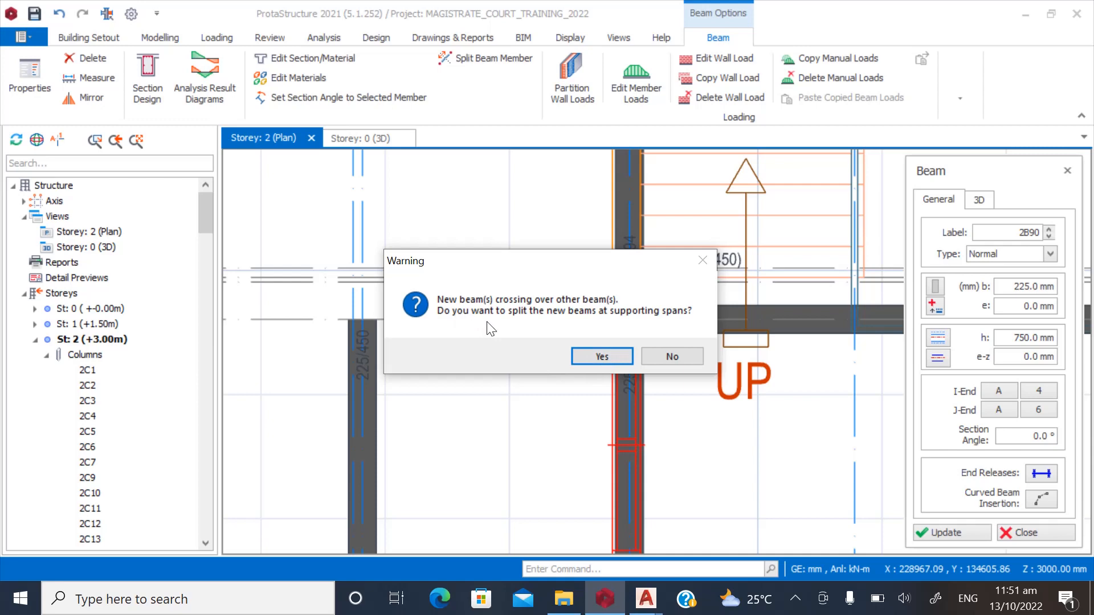
{"action": "left_click", "coordinate": [586, 356]}
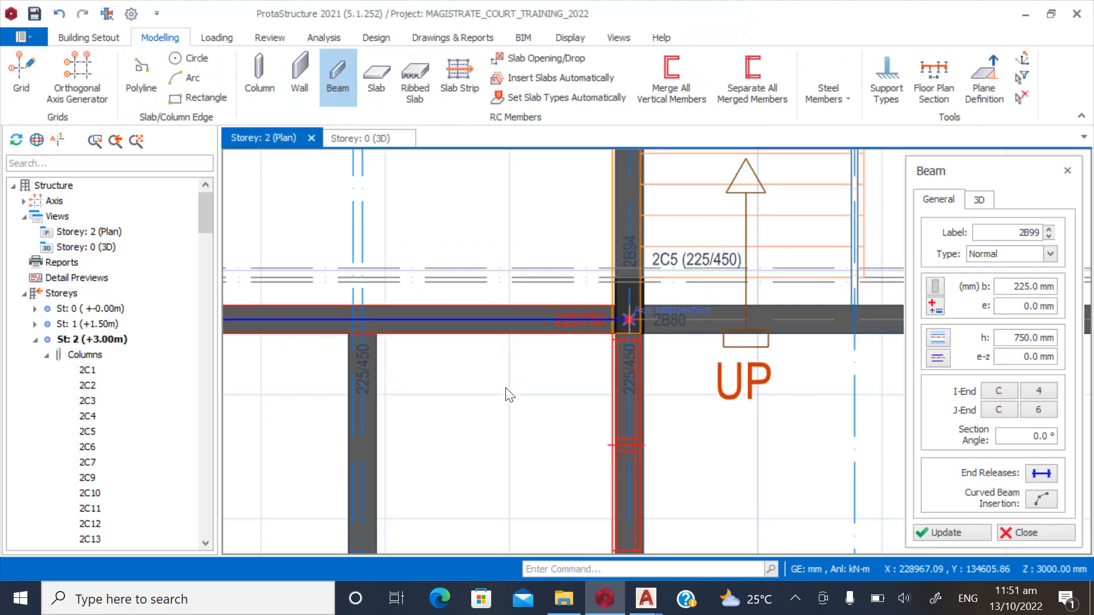
{"action": "key", "text": "Escape"}
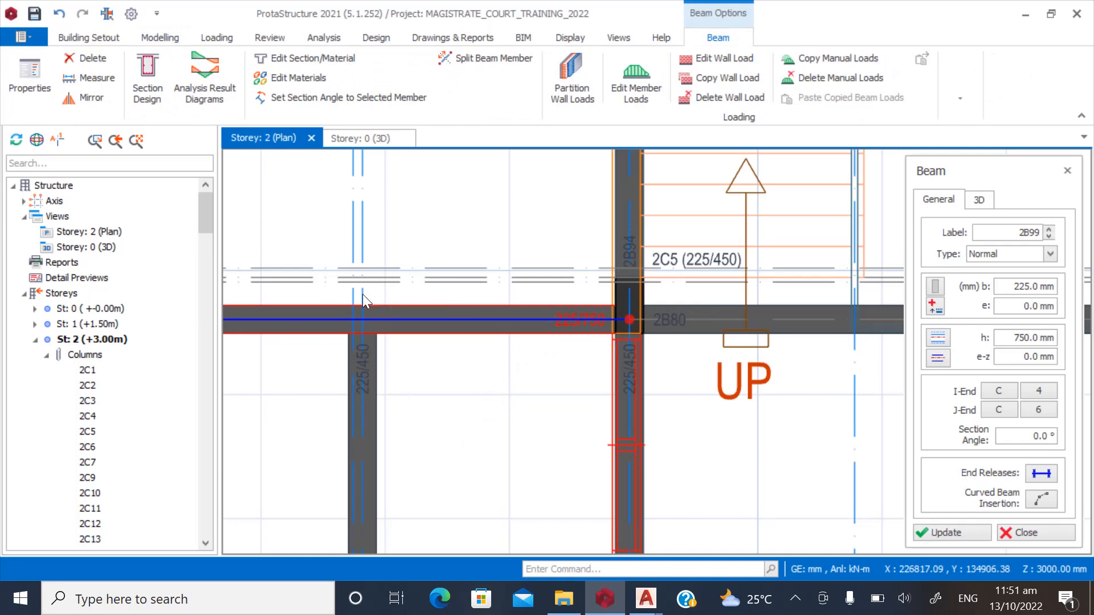
Examine the junction where the 225/450 beam frames into the new 750 mm deep beam near column 2C5.
{"action": "scroll", "coordinate": [491, 421], "scroll_direction": "up", "scroll_amount": 2}
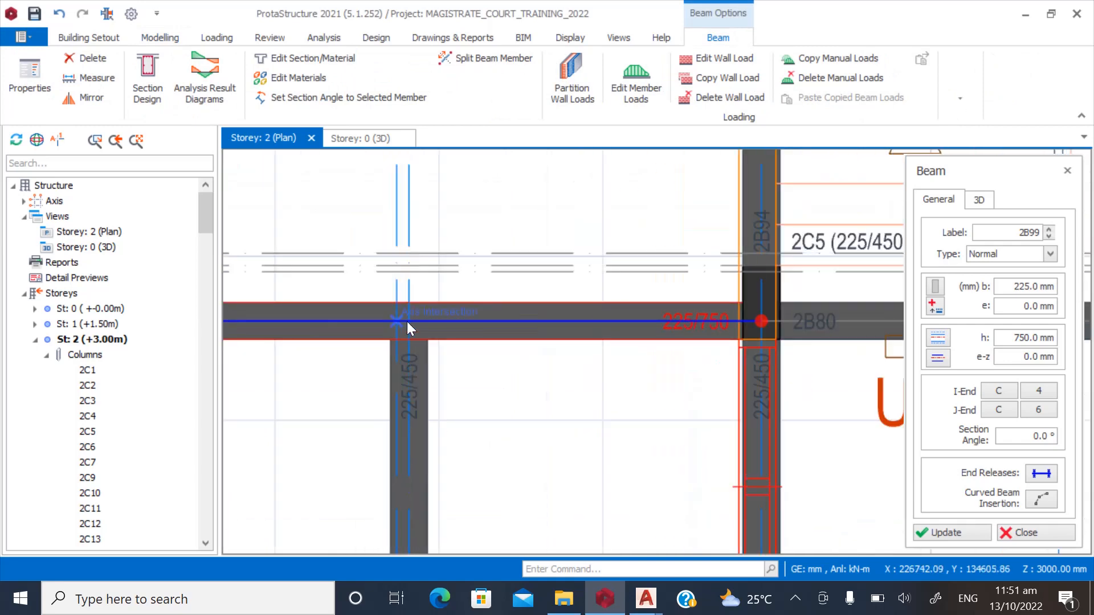
{"action": "scroll", "coordinate": [539, 344], "scroll_direction": "down", "scroll_amount": 1}
{"action": "scroll", "coordinate": [449, 341], "scroll_direction": "up", "scroll_amount": 1}
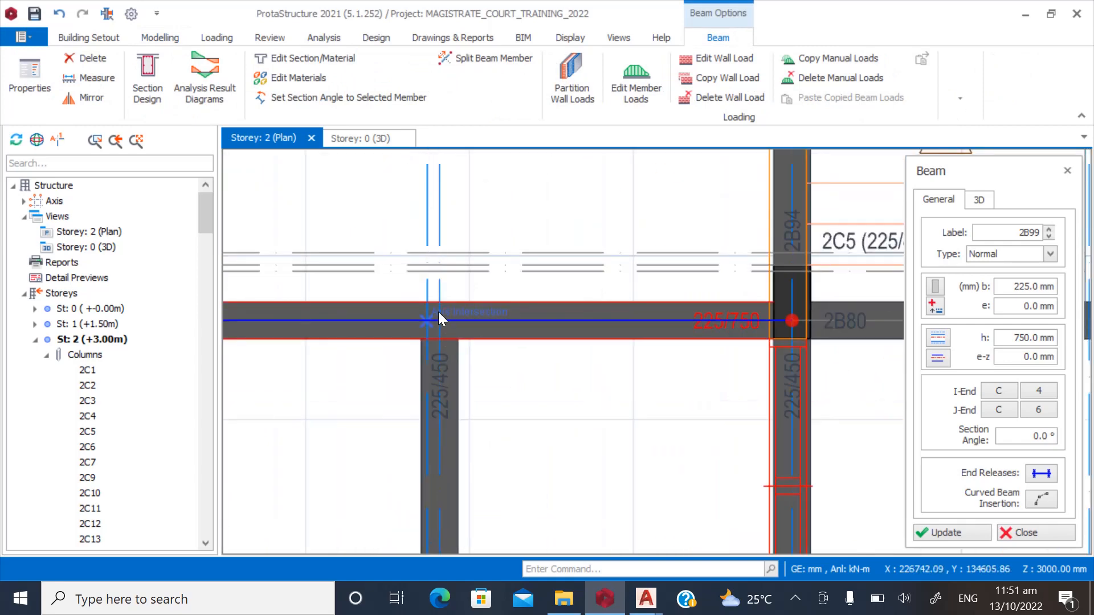
{"action": "scroll", "coordinate": [608, 376], "scroll_direction": "down", "scroll_amount": 1}
{"action": "scroll", "coordinate": [626, 373], "scroll_direction": "down", "scroll_amount": 1}
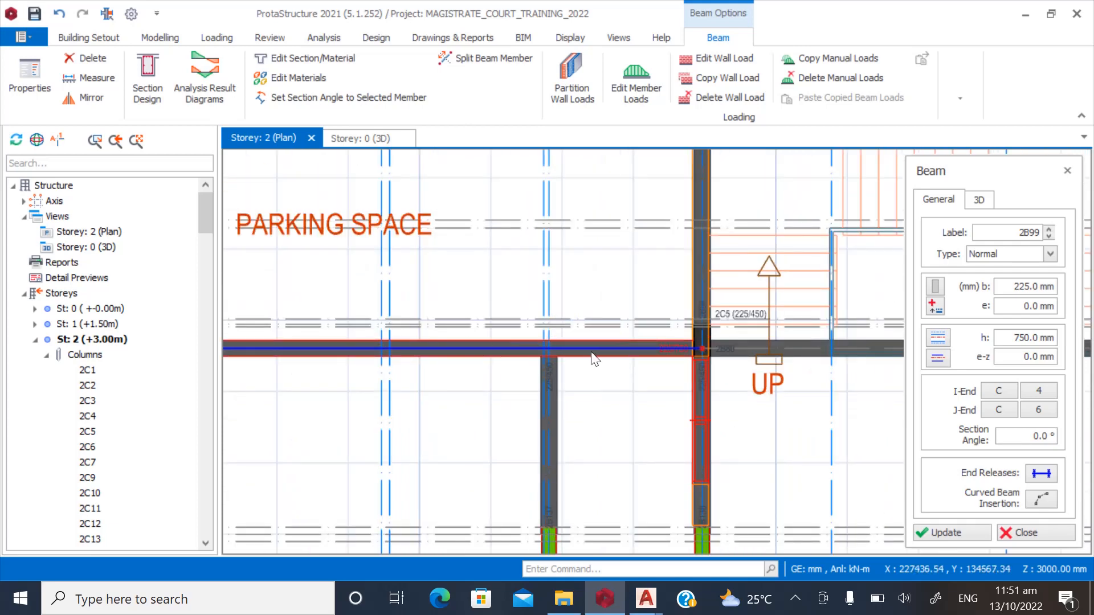
{"action": "scroll", "coordinate": [594, 358], "scroll_direction": "up", "scroll_amount": 1}
{"action": "scroll", "coordinate": [628, 340], "scroll_direction": "down", "scroll_amount": 1}
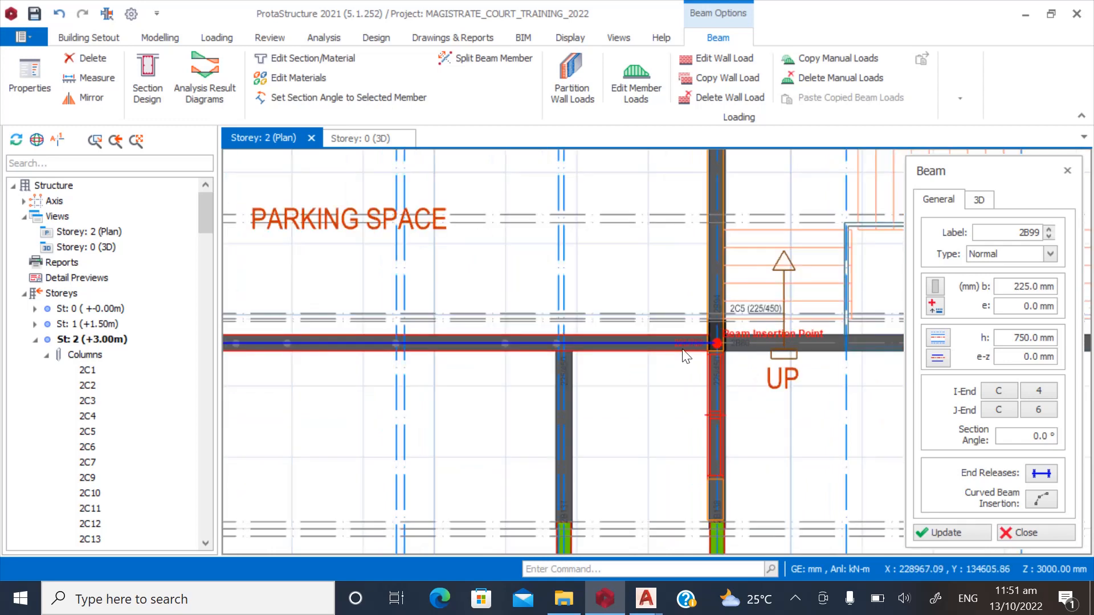
Insert a 225 x 750 mm beam from column 2C24 to column 2C25 along the upper edge of the parking bay.
{"action": "scroll", "coordinate": [450, 364], "scroll_direction": "down", "scroll_amount": 3}
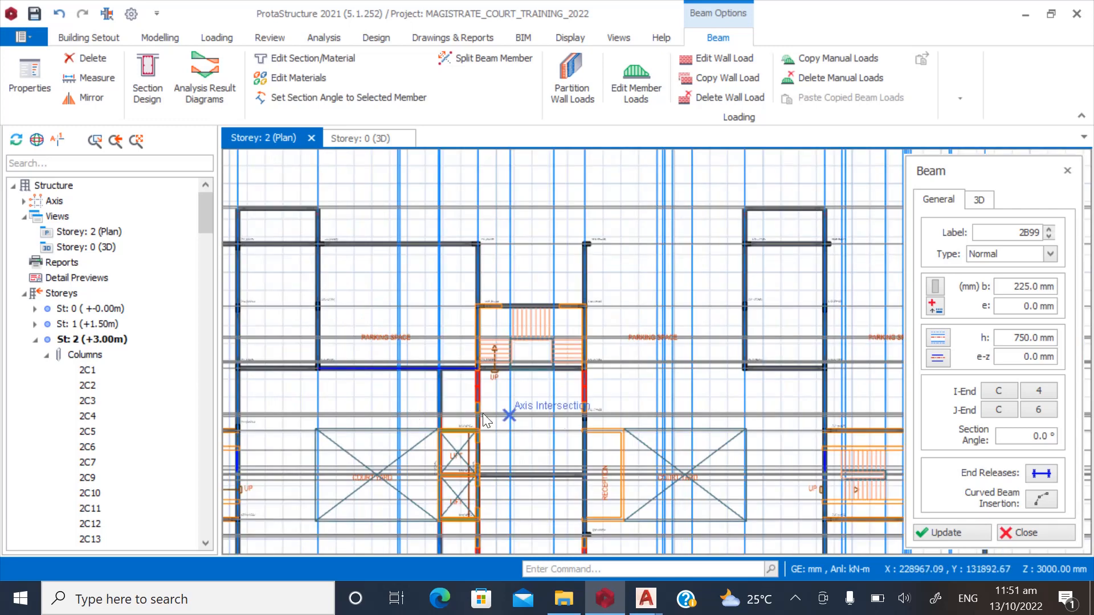
{"action": "scroll", "coordinate": [534, 289], "scroll_direction": "up", "scroll_amount": 6}
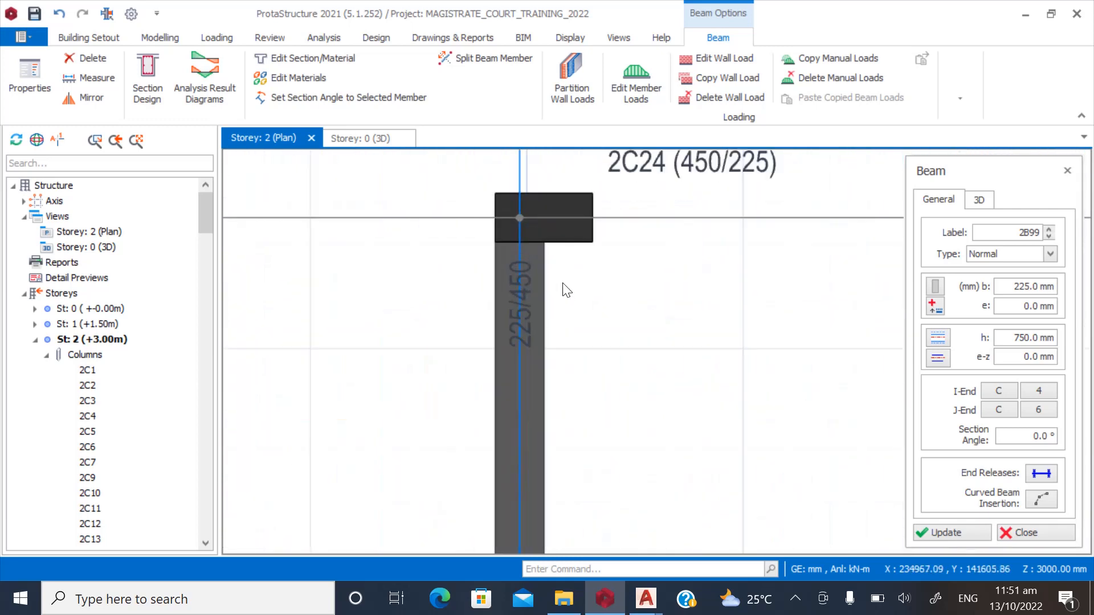
{"action": "left_click", "coordinate": [519, 218]}
{"action": "scroll", "coordinate": [380, 316], "scroll_direction": "down", "scroll_amount": 7}
{"action": "scroll", "coordinate": [647, 308], "scroll_direction": "up", "scroll_amount": 3}
{"action": "scroll", "coordinate": [712, 336], "scroll_direction": "up", "scroll_amount": 2}
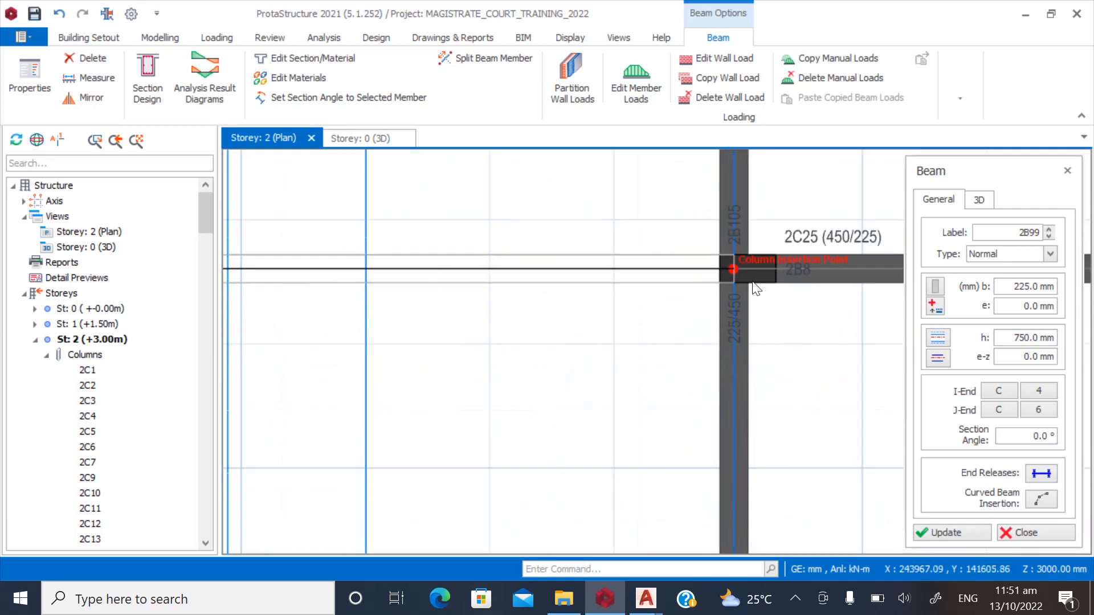
{"action": "left_click", "coordinate": [733, 269]}
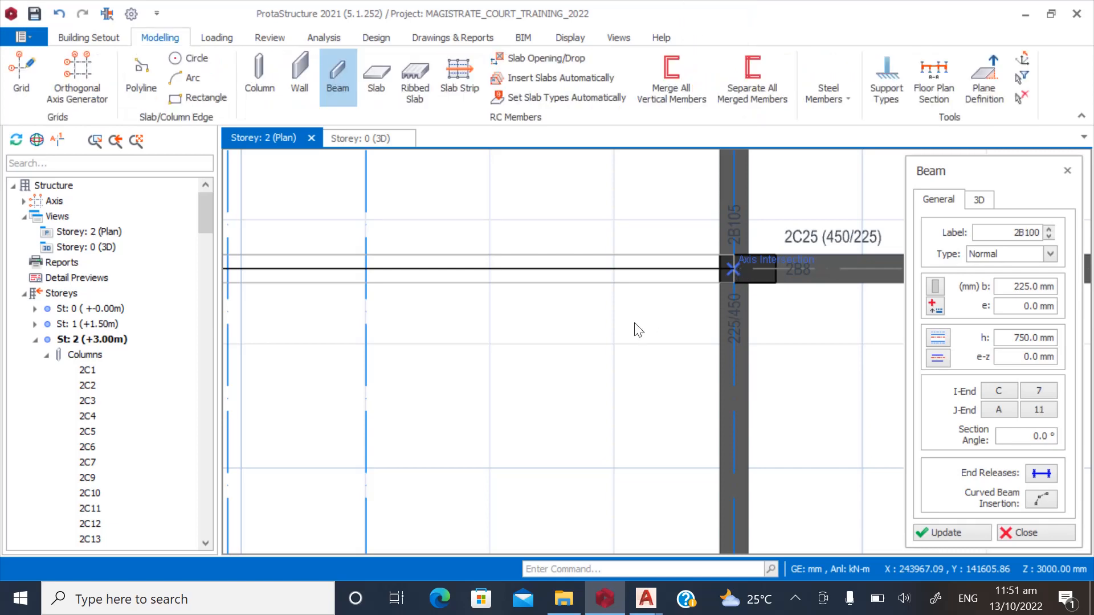
Insert a 225 x 750 mm beam from column 2C22 to column 2C23 along the lower edge of the same parking bay.
{"action": "scroll", "coordinate": [627, 292], "scroll_direction": "down", "scroll_amount": 4}
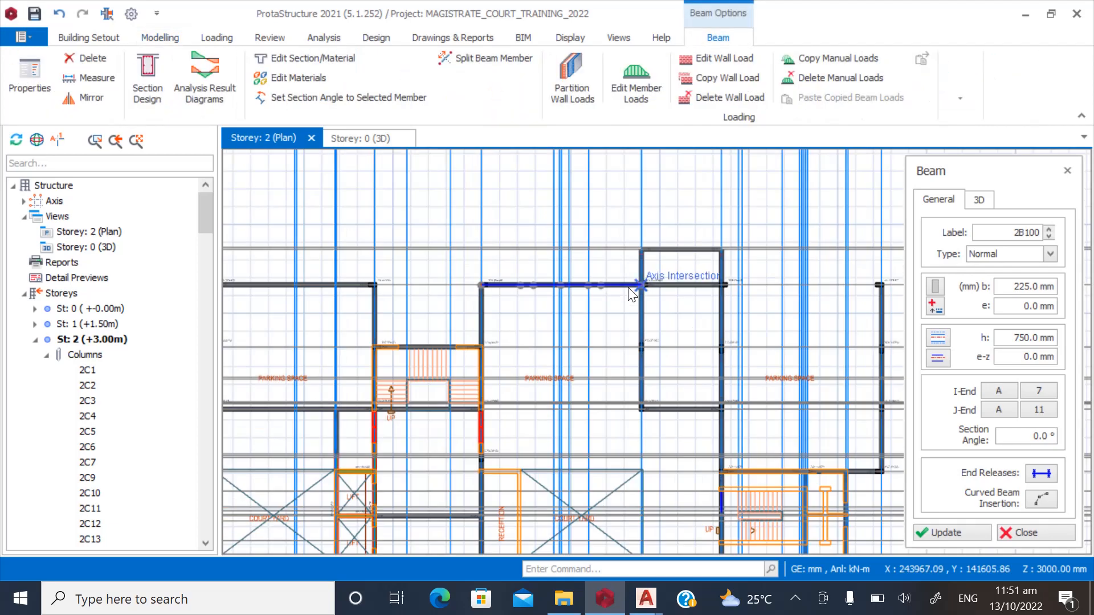
{"action": "scroll", "coordinate": [472, 416], "scroll_direction": "up", "scroll_amount": 4}
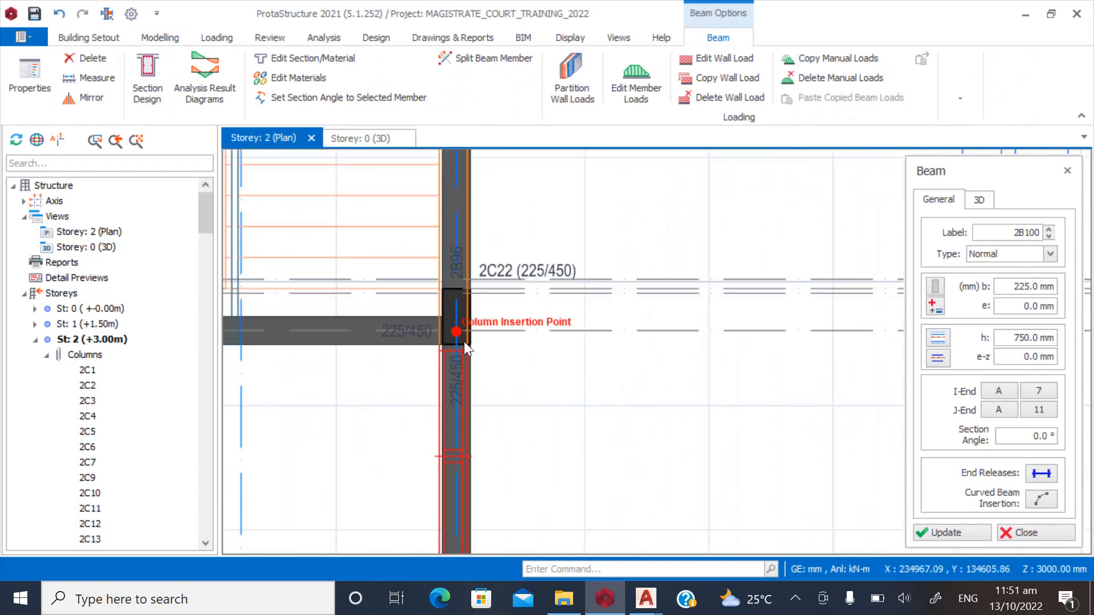
{"action": "scroll", "coordinate": [424, 393], "scroll_direction": "down", "scroll_amount": 5}
{"action": "scroll", "coordinate": [574, 408], "scroll_direction": "up", "scroll_amount": 5}
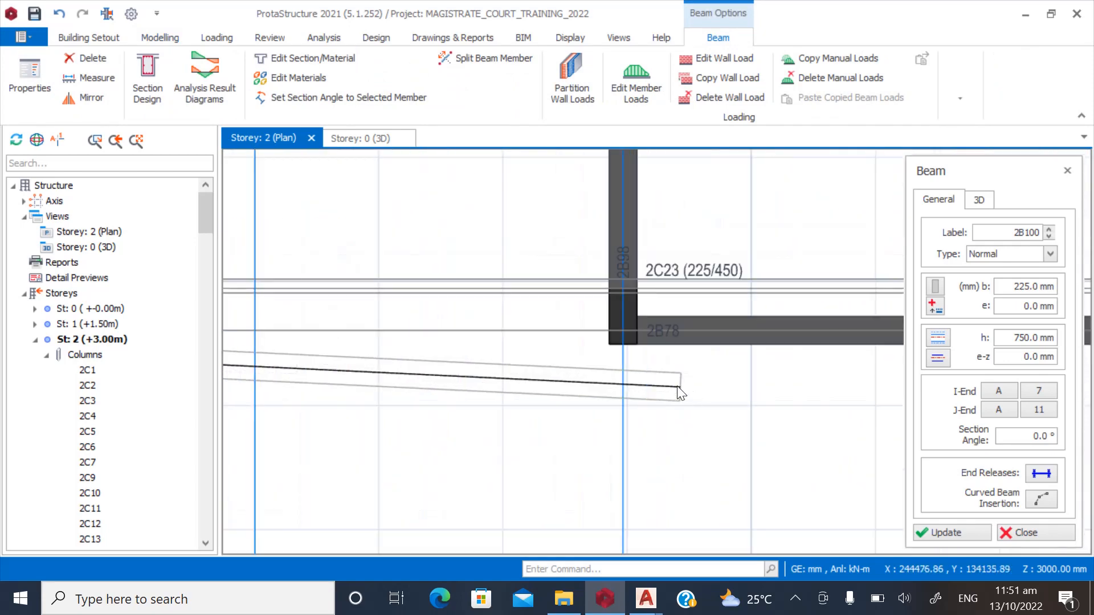
{"action": "left_click", "coordinate": [613, 409]}
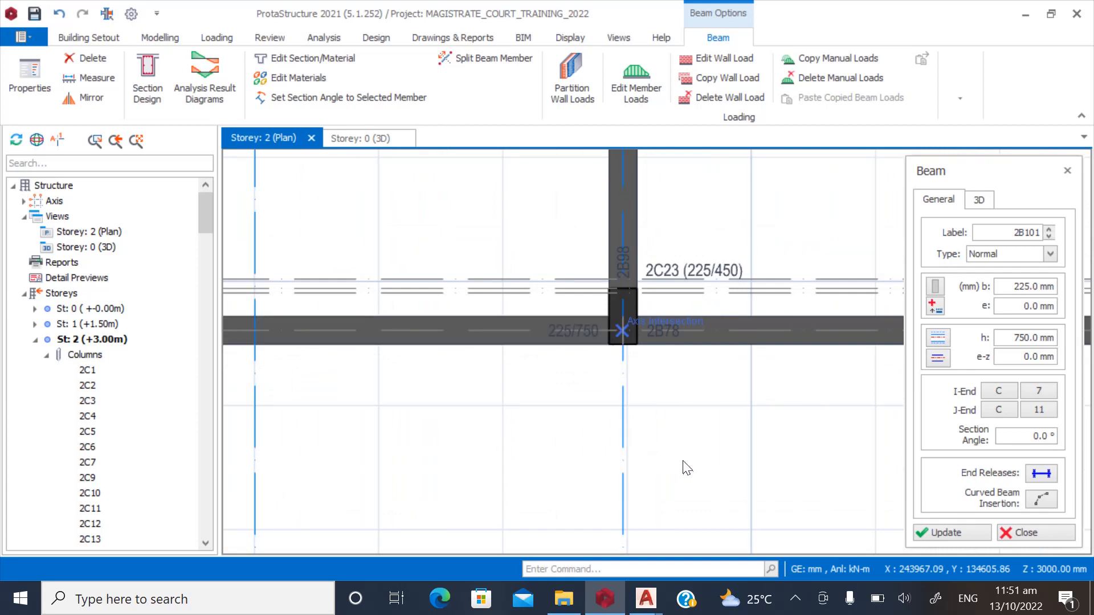
Insert a 225 x 750 mm beam from column 2C26 to column 2C27 across the outer parking bay and end the beam chain.
{"action": "scroll", "coordinate": [442, 458], "scroll_direction": "down", "scroll_amount": 5}
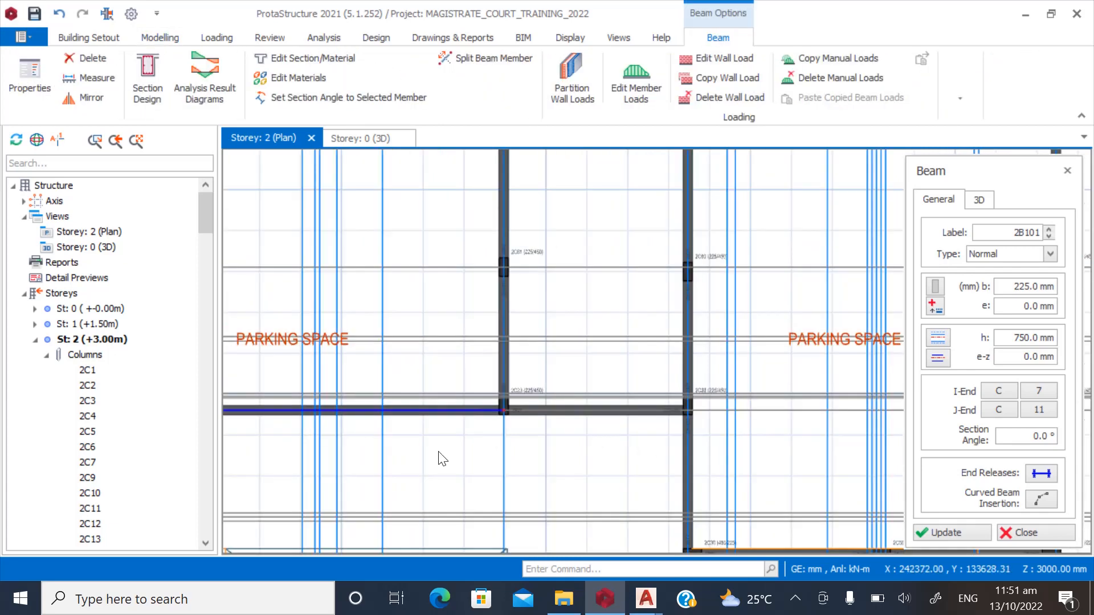
{"action": "scroll", "coordinate": [576, 422], "scroll_direction": "down", "scroll_amount": 2}
{"action": "scroll", "coordinate": [593, 249], "scroll_direction": "up", "scroll_amount": 8}
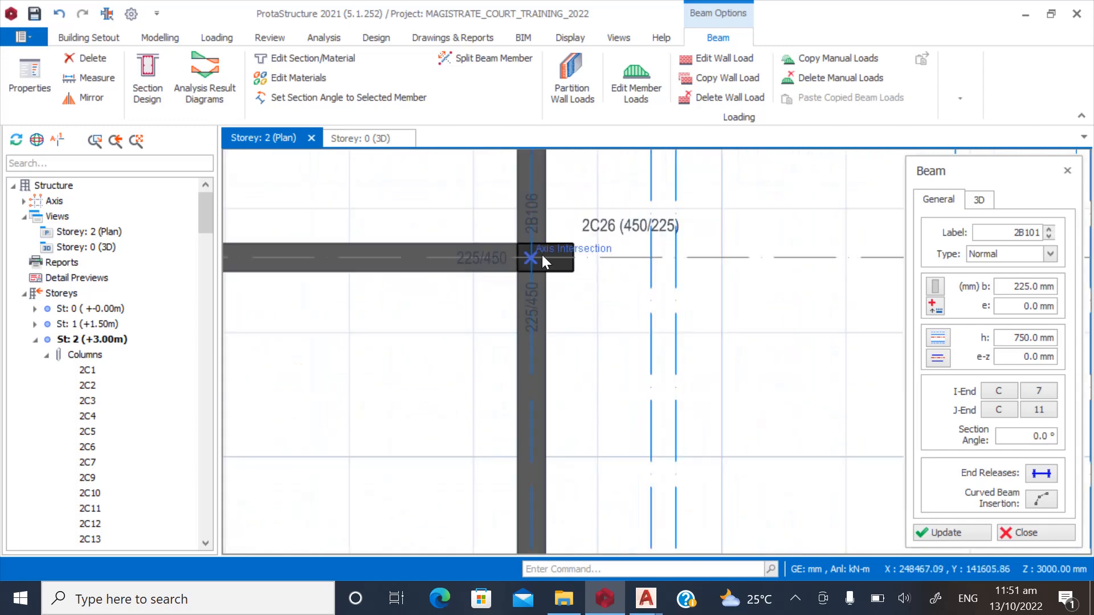
{"action": "left_click", "coordinate": [531, 257]}
{"action": "scroll", "coordinate": [450, 365], "scroll_direction": "down", "scroll_amount": 3}
{"action": "scroll", "coordinate": [650, 362], "scroll_direction": "up", "scroll_amount": 5}
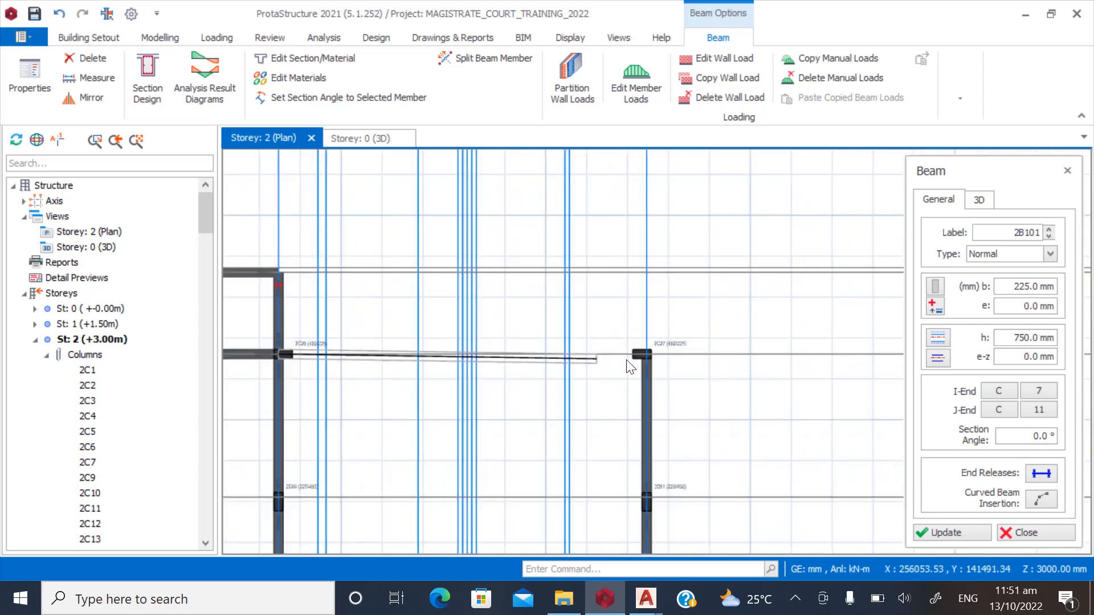
{"action": "left_click", "coordinate": [656, 345]}
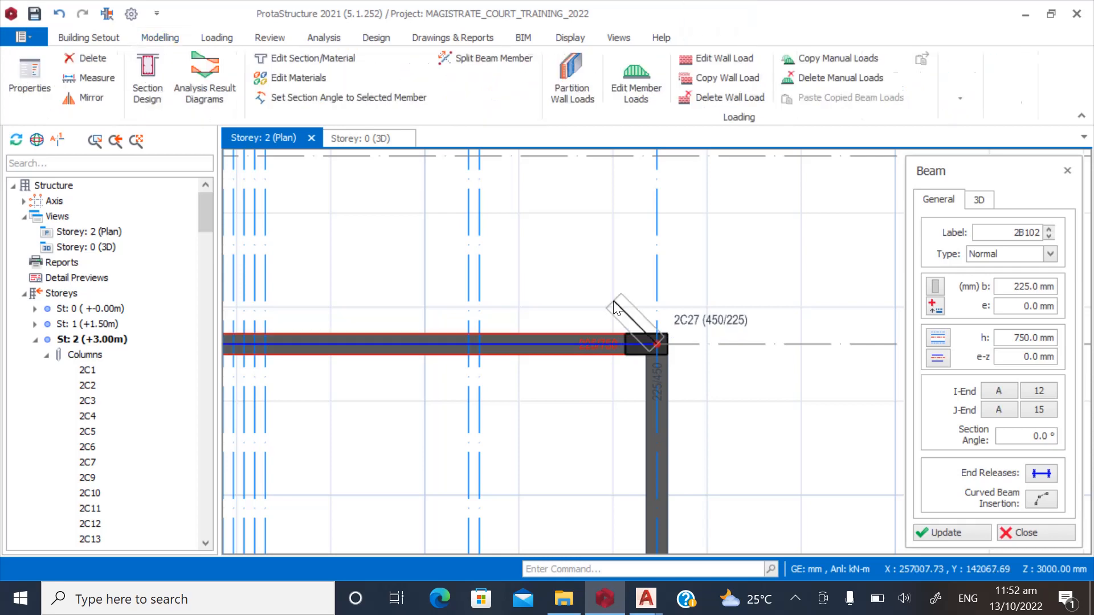
{"action": "key", "text": "Escape"}
Insert a 225 x 750 mm beam from column 2C20 to column 2C21 below the courtyard, without splitting it at the crossing beam.
{"action": "scroll", "coordinate": [644, 253], "scroll_direction": "down", "scroll_amount": 6}
{"action": "scroll", "coordinate": [526, 381], "scroll_direction": "up", "scroll_amount": 4}
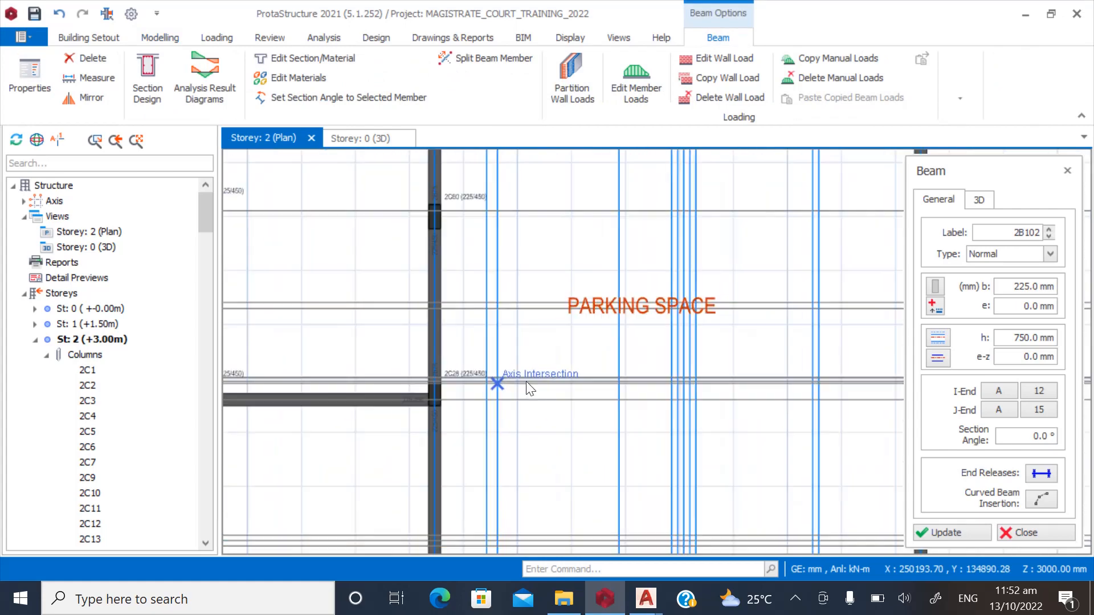
{"action": "scroll", "coordinate": [509, 323], "scroll_direction": "down", "scroll_amount": 4}
{"action": "scroll", "coordinate": [765, 311], "scroll_direction": "down", "scroll_amount": 3}
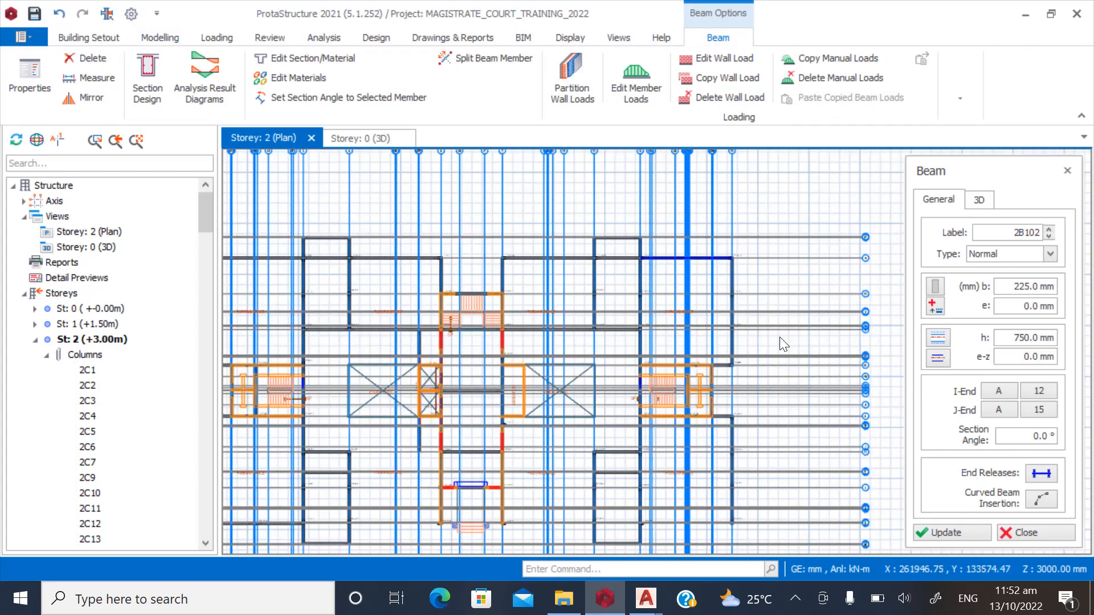
{"action": "scroll", "coordinate": [547, 393], "scroll_direction": "down", "scroll_amount": 2}
{"action": "scroll", "coordinate": [539, 411], "scroll_direction": "up", "scroll_amount": 2}
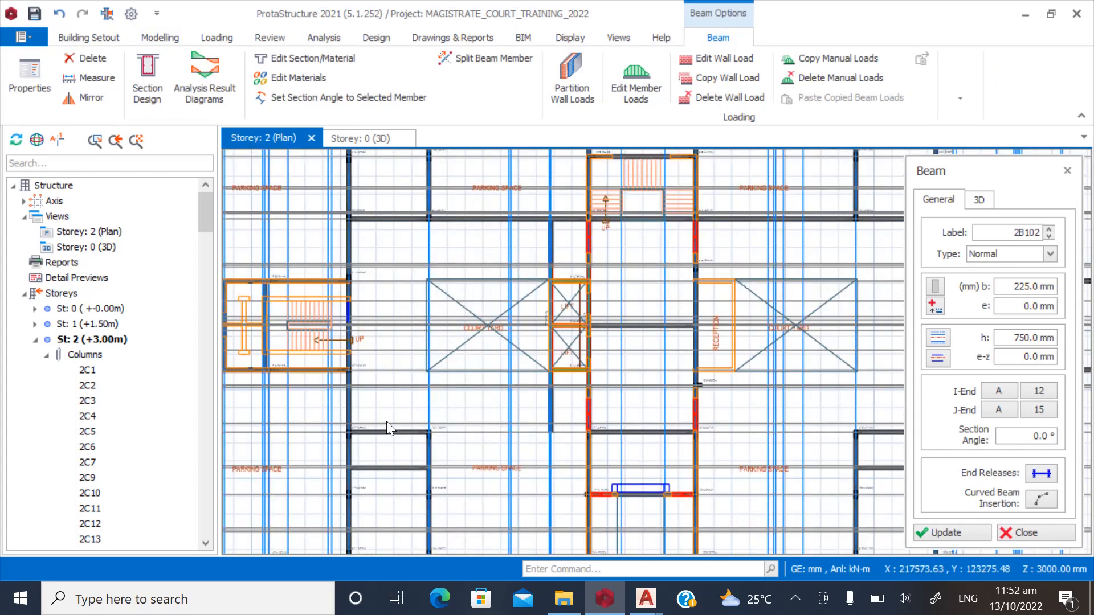
{"action": "scroll", "coordinate": [506, 399], "scroll_direction": "up", "scroll_amount": 5}
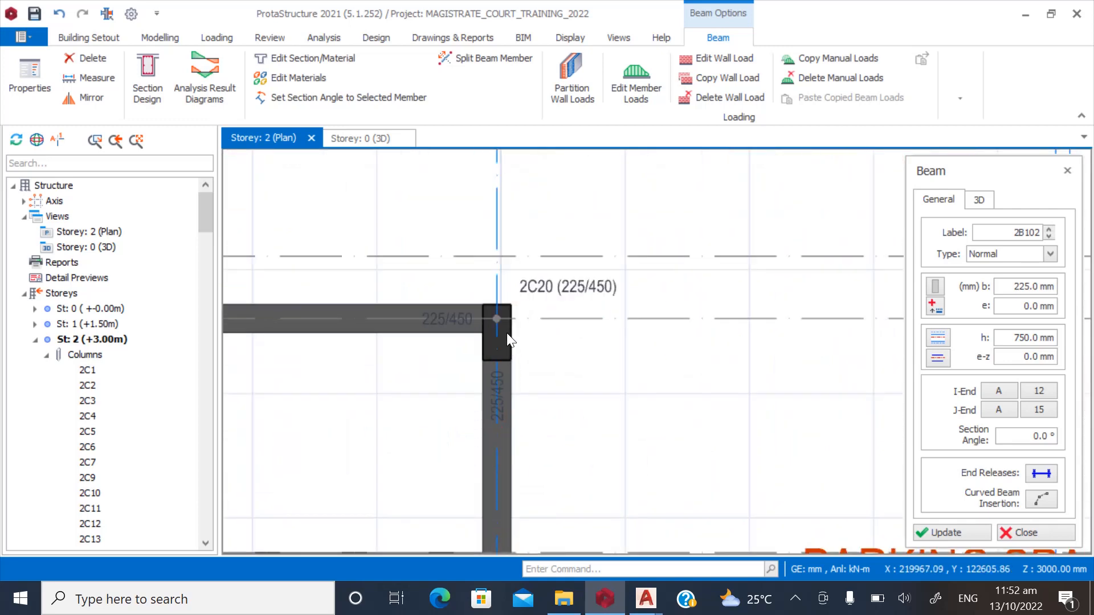
{"action": "left_click", "coordinate": [497, 318]}
{"action": "scroll", "coordinate": [399, 385], "scroll_direction": "down", "scroll_amount": 4}
{"action": "scroll", "coordinate": [621, 387], "scroll_direction": "up", "scroll_amount": 4}
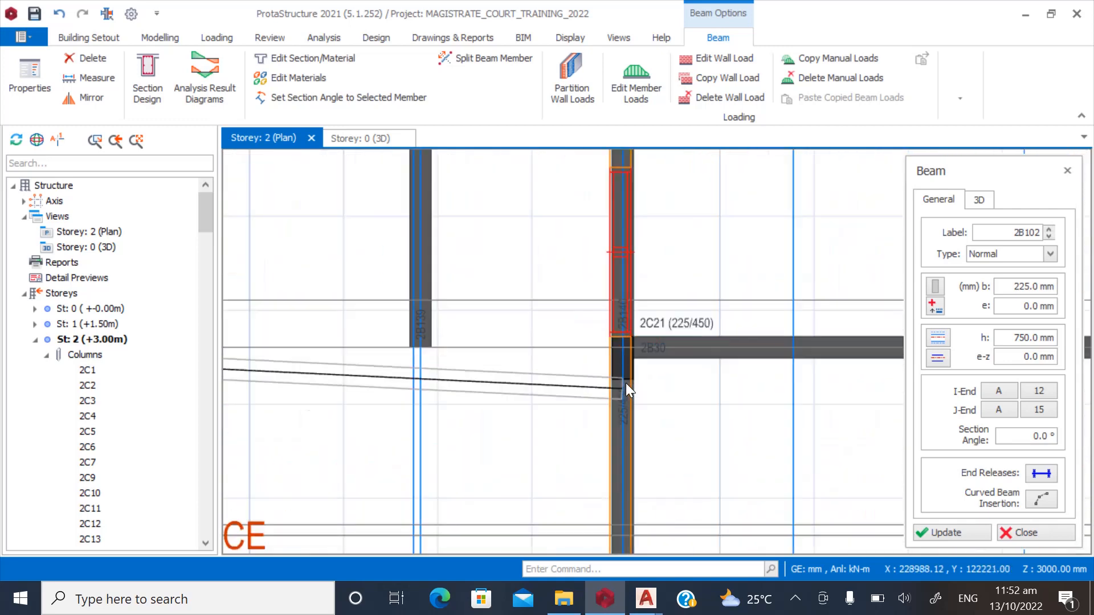
{"action": "left_click", "coordinate": [626, 317]}
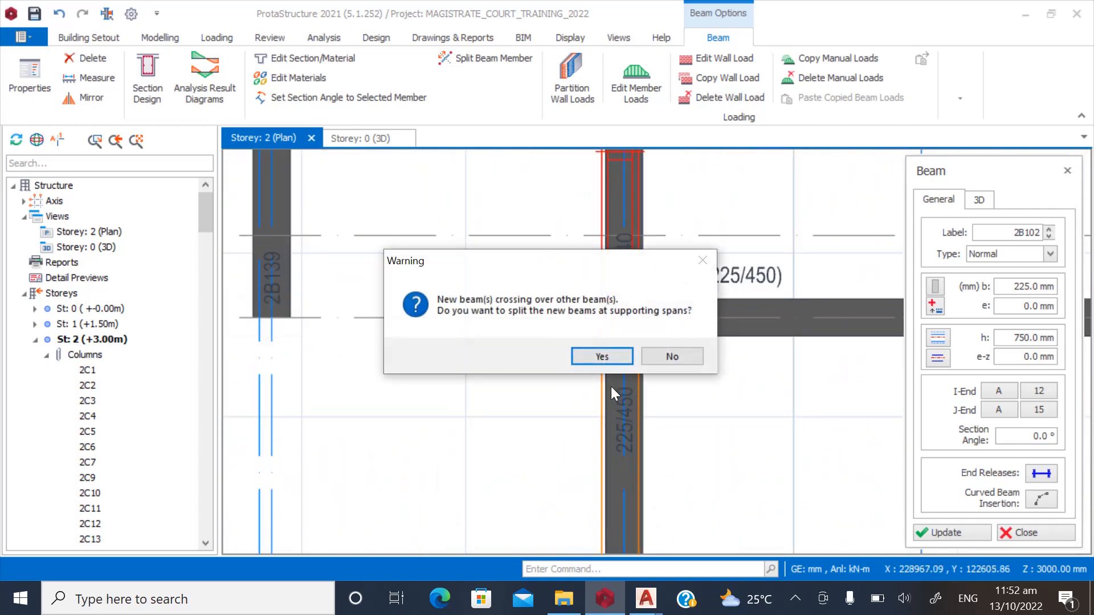
{"action": "left_click", "coordinate": [667, 355]}
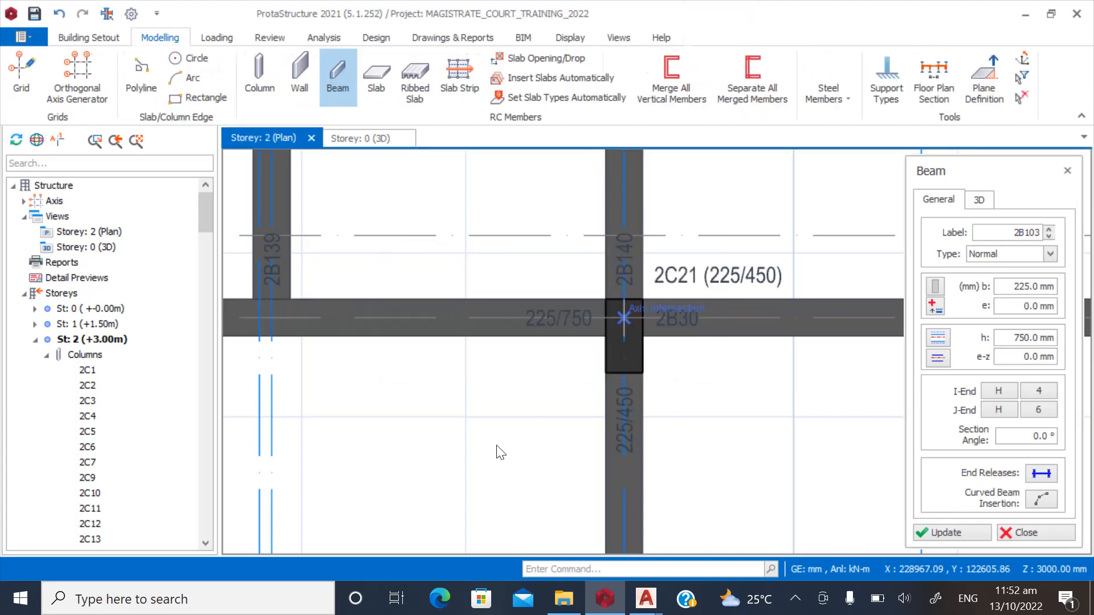
{"action": "scroll", "coordinate": [615, 336], "scroll_direction": "down", "scroll_amount": 4}
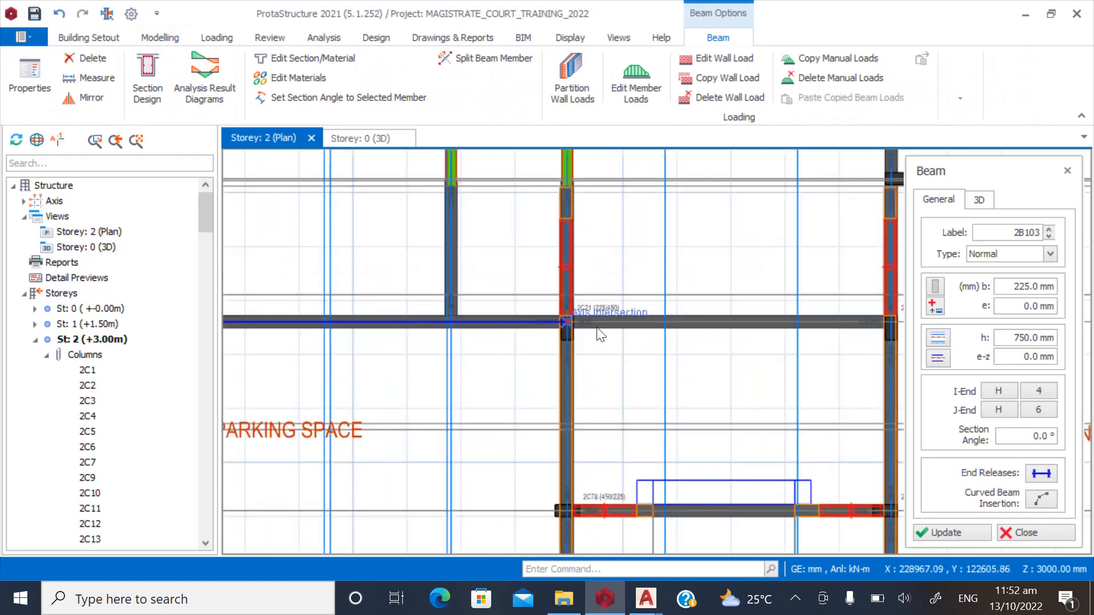
Insert a 225 x 750 mm beam along the lower edge of the parking bay beside the entrance, ending at column 2C19.
{"action": "scroll", "coordinate": [631, 341], "scroll_direction": "down", "scroll_amount": 1}
{"action": "scroll", "coordinate": [511, 461], "scroll_direction": "up", "scroll_amount": 2}
{"action": "scroll", "coordinate": [637, 426], "scroll_direction": "down", "scroll_amount": 2}
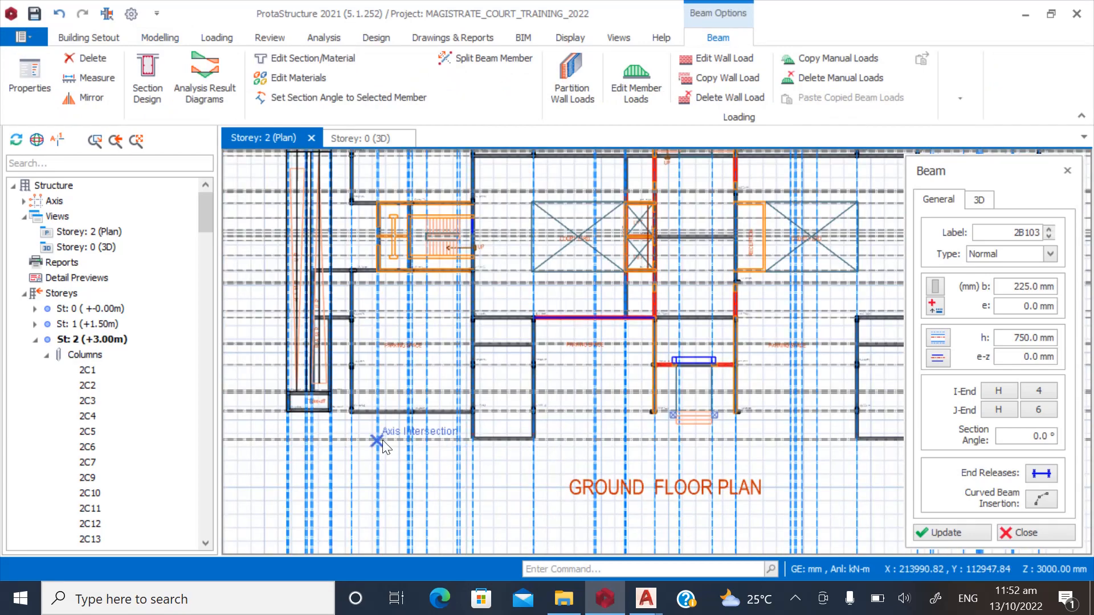
{"action": "scroll", "coordinate": [346, 434], "scroll_direction": "up", "scroll_amount": 2}
{"action": "scroll", "coordinate": [341, 416], "scroll_direction": "up", "scroll_amount": 2}
{"action": "scroll", "coordinate": [380, 471], "scroll_direction": "down", "scroll_amount": 2}
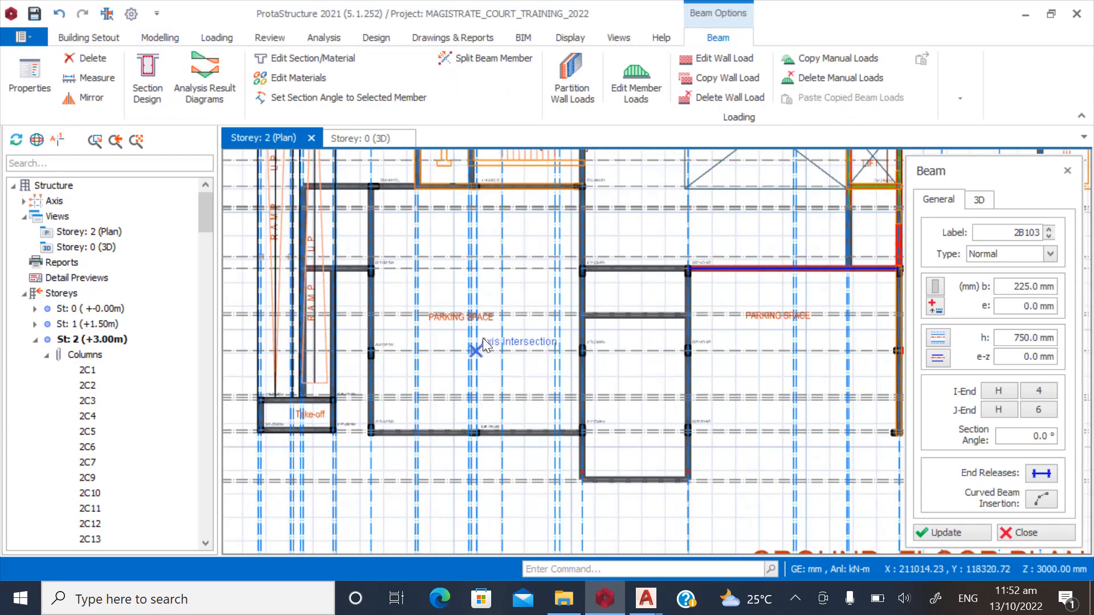
{"action": "scroll", "coordinate": [483, 337], "scroll_direction": "up", "scroll_amount": 3}
{"action": "scroll", "coordinate": [368, 422], "scroll_direction": "down", "scroll_amount": 2}
{"action": "scroll", "coordinate": [510, 436], "scroll_direction": "up", "scroll_amount": 4}
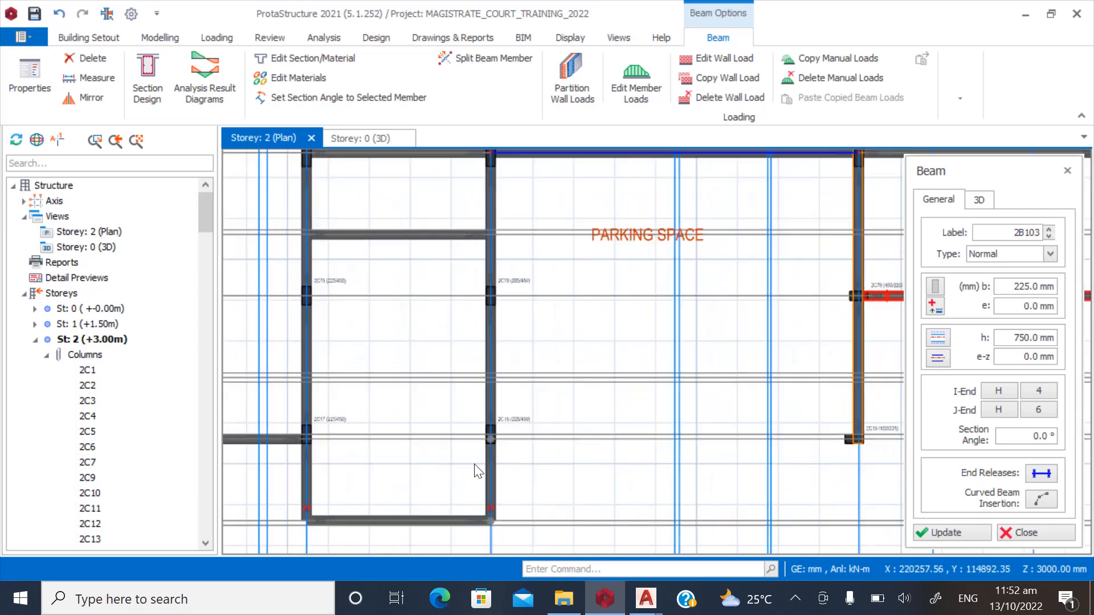
{"action": "scroll", "coordinate": [510, 464], "scroll_direction": "down", "scroll_amount": 3}
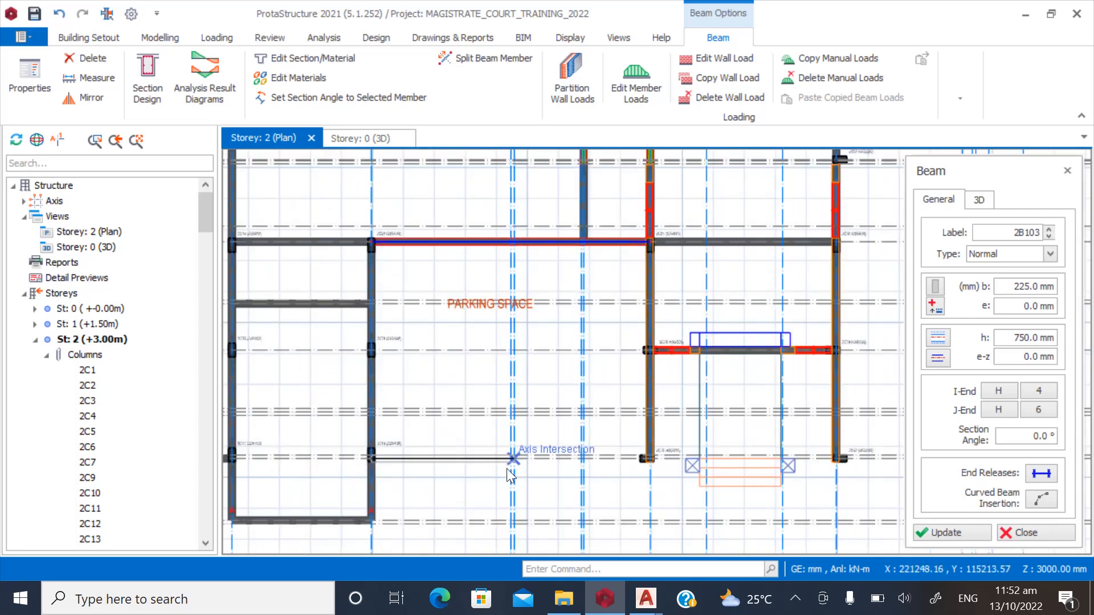
{"action": "scroll", "coordinate": [703, 481], "scroll_direction": "up", "scroll_amount": 5}
{"action": "left_click", "coordinate": [716, 395]}
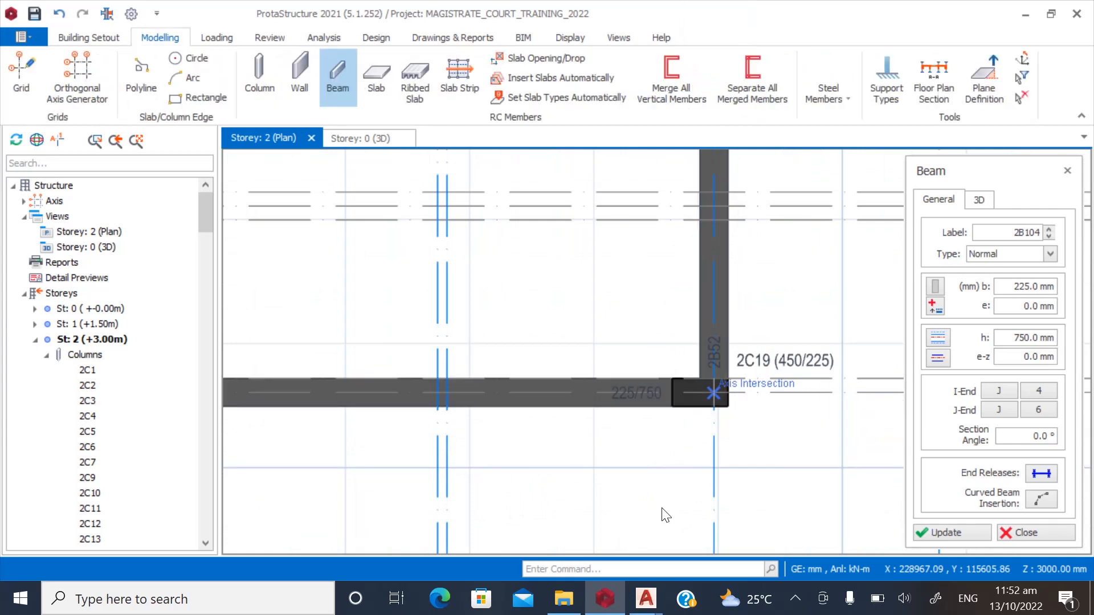
Insert a 225 x 750 mm beam from column 2C43 to column 2C48 along the parking bay's lower edge and end the beam chain.
{"action": "scroll", "coordinate": [549, 483], "scroll_direction": "down", "scroll_amount": 4}
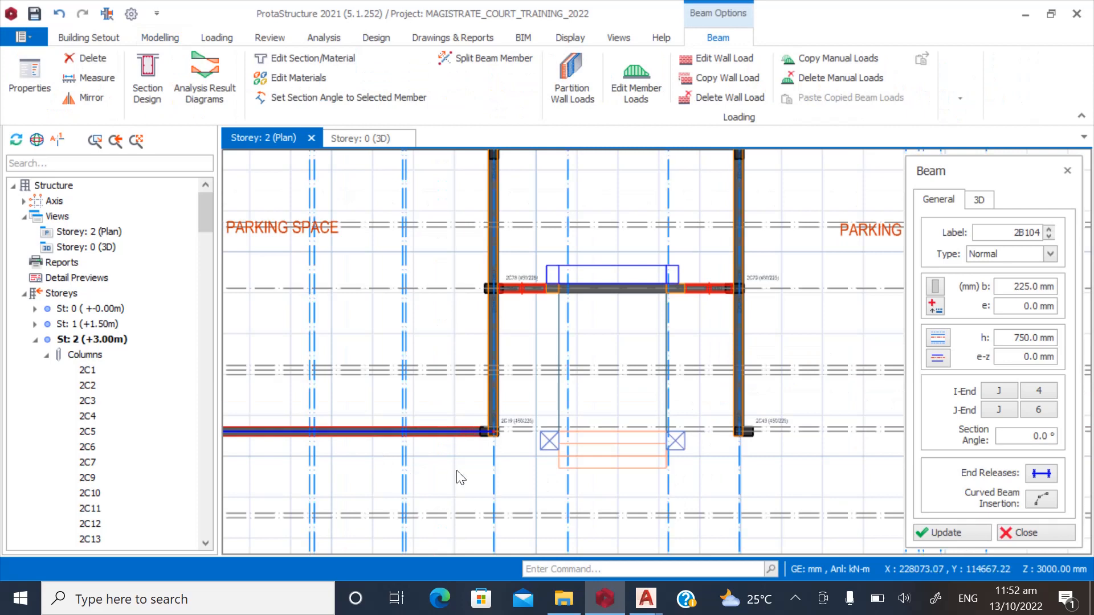
{"action": "scroll", "coordinate": [365, 463], "scroll_direction": "down", "scroll_amount": 3}
{"action": "scroll", "coordinate": [492, 468], "scroll_direction": "up", "scroll_amount": 5}
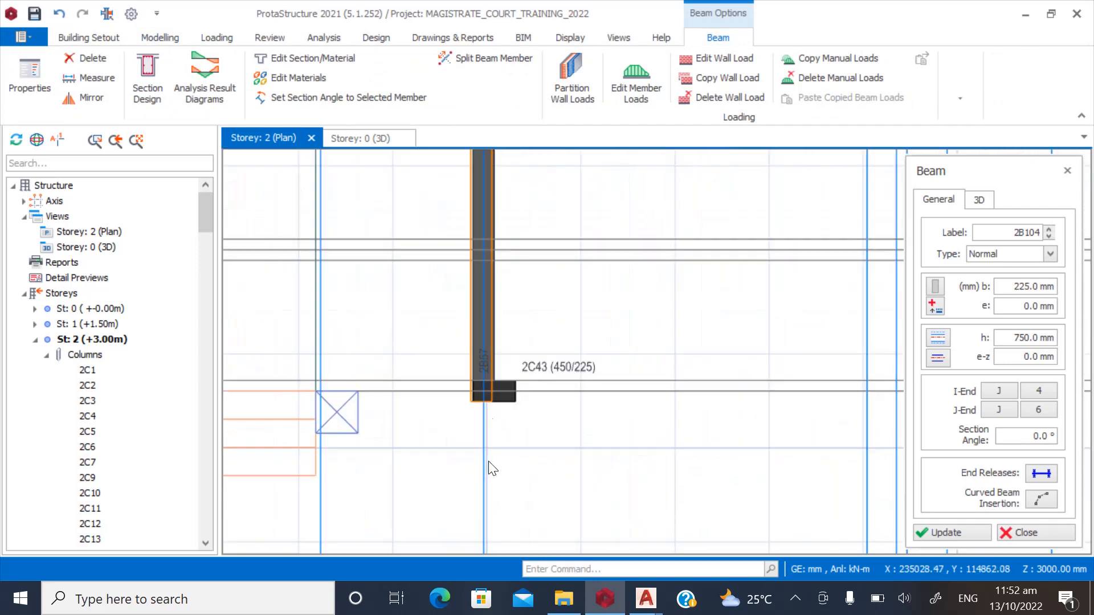
{"action": "left_click", "coordinate": [484, 392]}
{"action": "scroll", "coordinate": [674, 432], "scroll_direction": "down", "scroll_amount": 3}
{"action": "scroll", "coordinate": [614, 433], "scroll_direction": "up", "scroll_amount": 3}
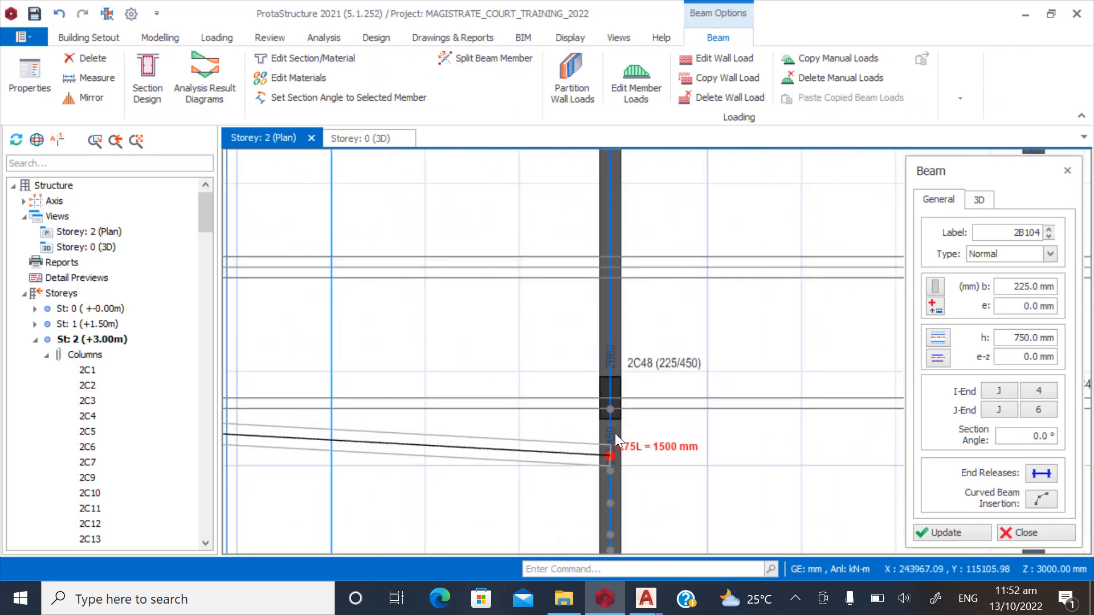
{"action": "left_click", "coordinate": [608, 409]}
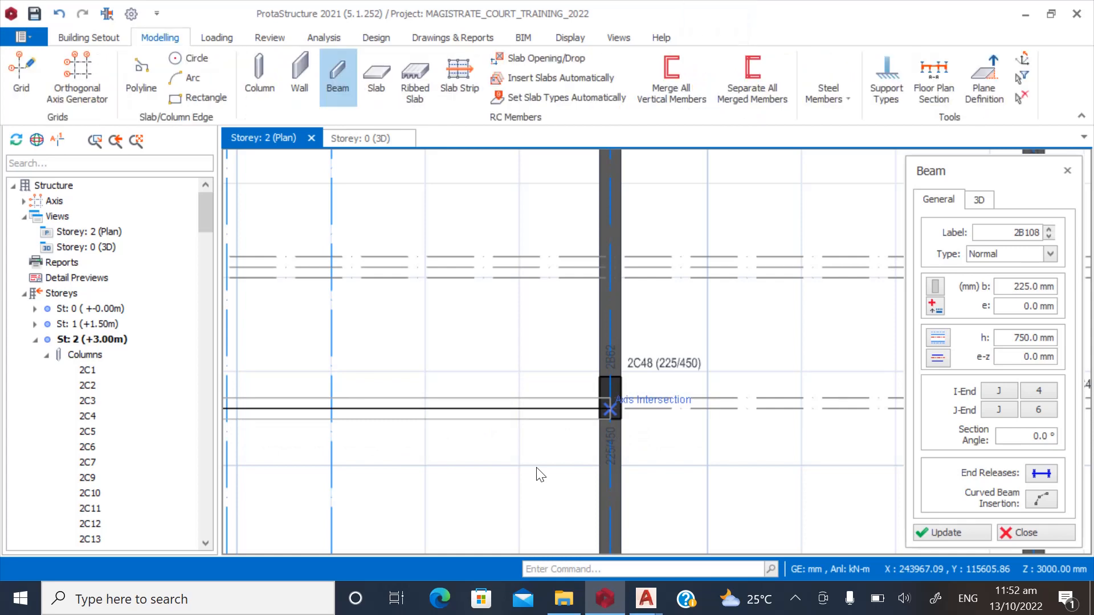
{"action": "key", "text": "Escape"}
Insert a 225 x 750 mm beam from column 2C45 to column 2C46 along the lower edge of the outer parking bay.
{"action": "scroll", "coordinate": [396, 457], "scroll_direction": "down", "scroll_amount": 5}
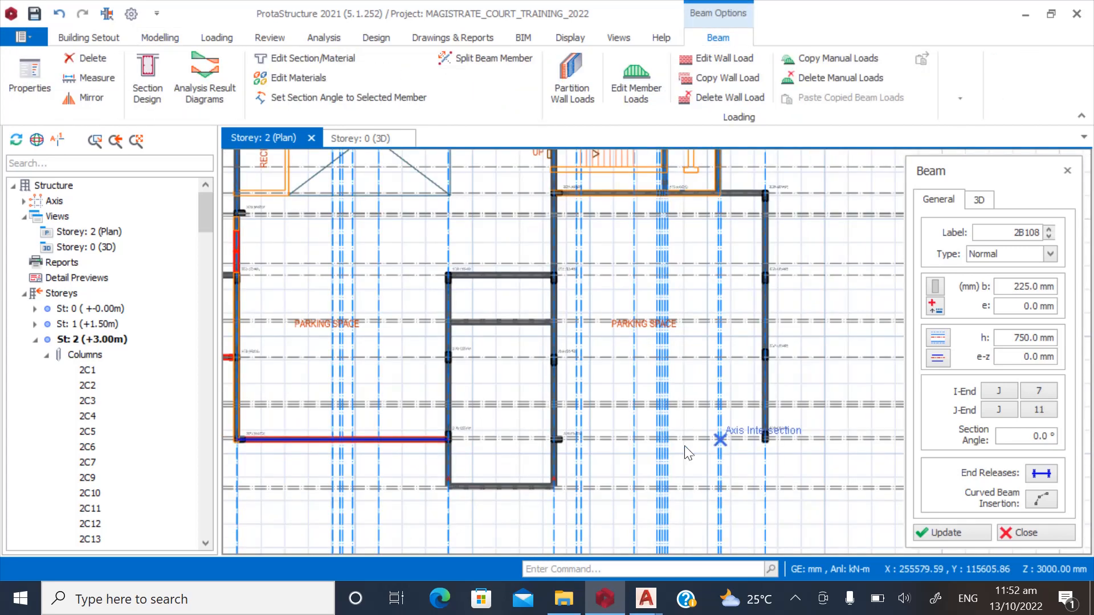
{"action": "scroll", "coordinate": [685, 446], "scroll_direction": "up", "scroll_amount": 5}
{"action": "left_click", "coordinate": [428, 368]}
{"action": "scroll", "coordinate": [346, 412], "scroll_direction": "down", "scroll_amount": 2}
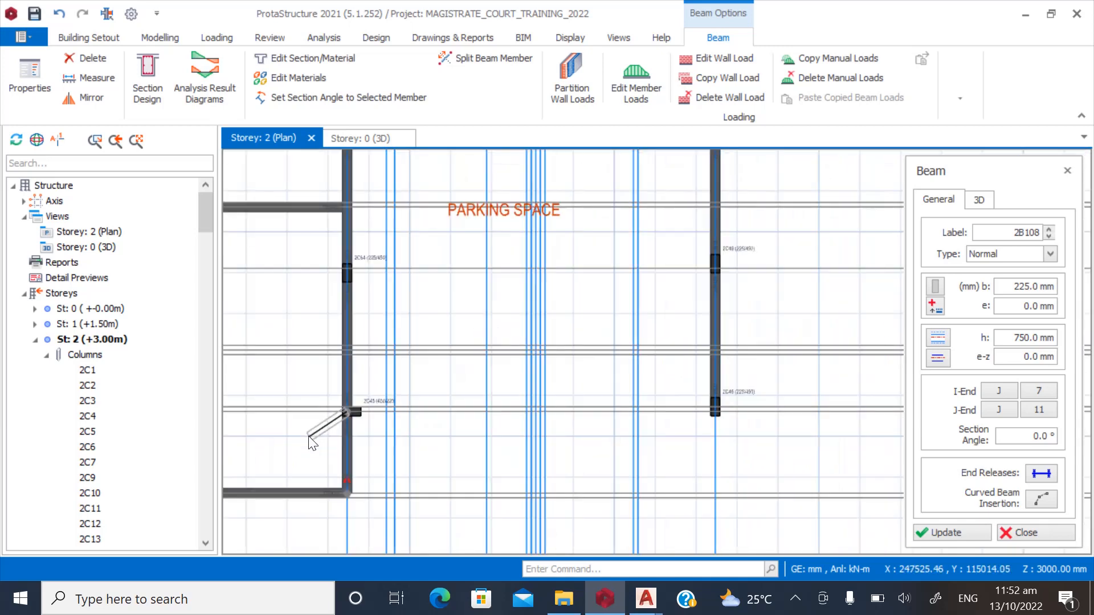
{"action": "scroll", "coordinate": [309, 437], "scroll_direction": "down", "scroll_amount": 2}
{"action": "scroll", "coordinate": [615, 426], "scroll_direction": "up", "scroll_amount": 7}
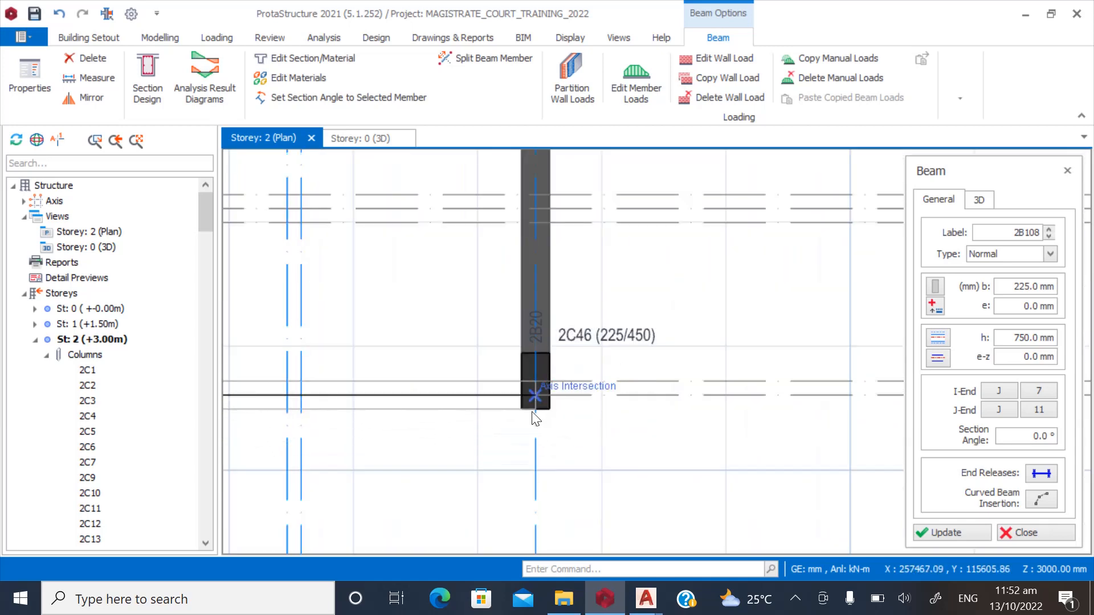
{"action": "left_click", "coordinate": [533, 466]}
{"action": "left_click", "coordinate": [535, 472]}
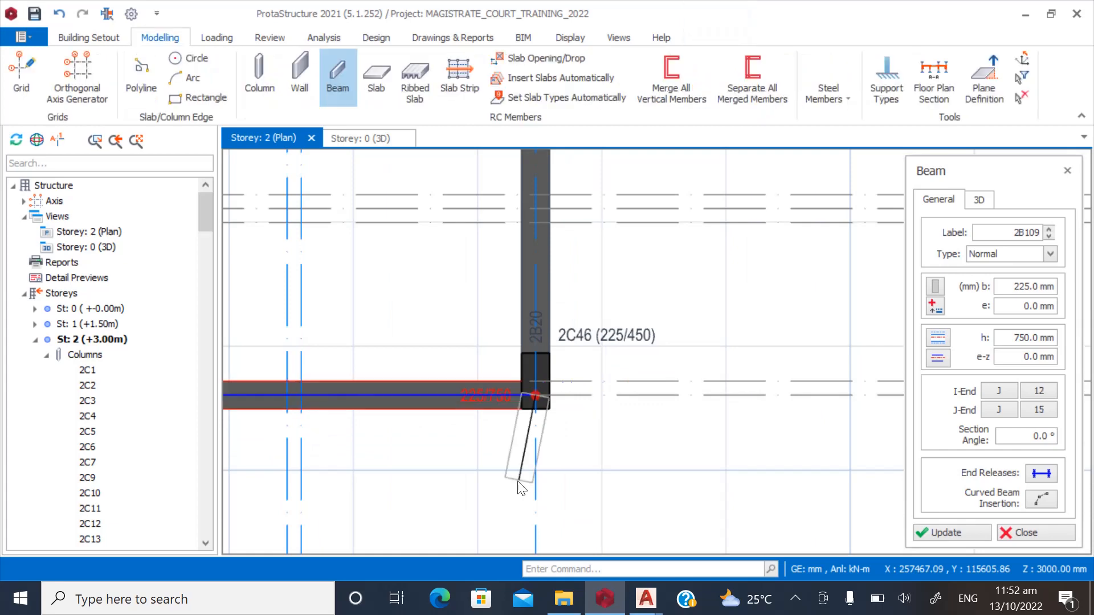
Insert a 225 x 750 mm beam from column 2C35 to column 2C36 between the courtyard and the parking space.
{"action": "scroll", "coordinate": [447, 499], "scroll_direction": "down", "scroll_amount": 4}
{"action": "scroll", "coordinate": [772, 449], "scroll_direction": "down", "scroll_amount": 3}
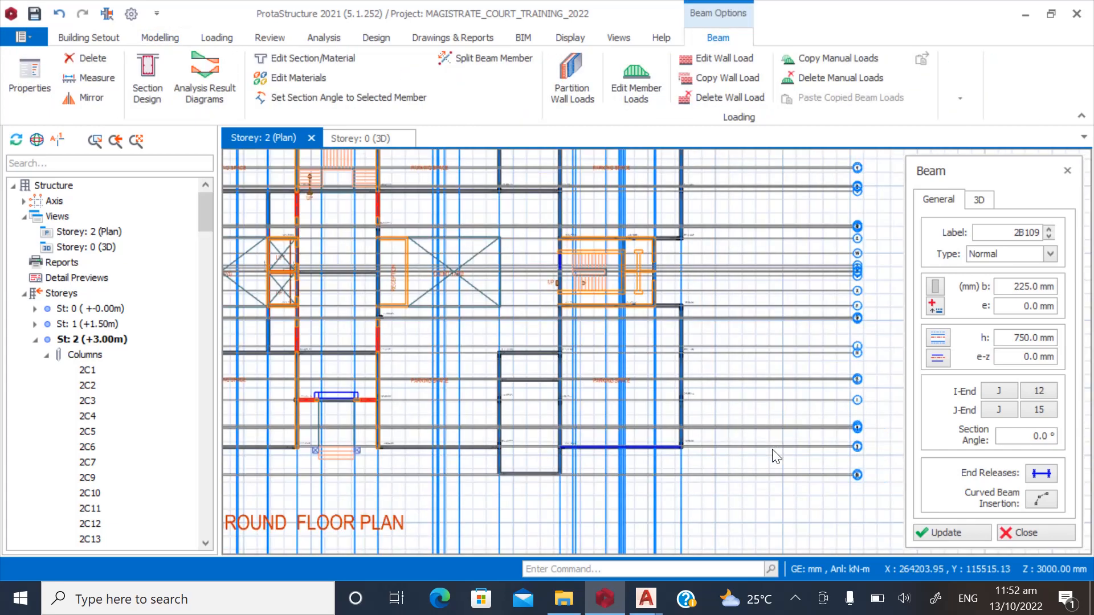
{"action": "scroll", "coordinate": [541, 369], "scroll_direction": "up", "scroll_amount": 3}
{"action": "scroll", "coordinate": [404, 383], "scroll_direction": "up", "scroll_amount": 2}
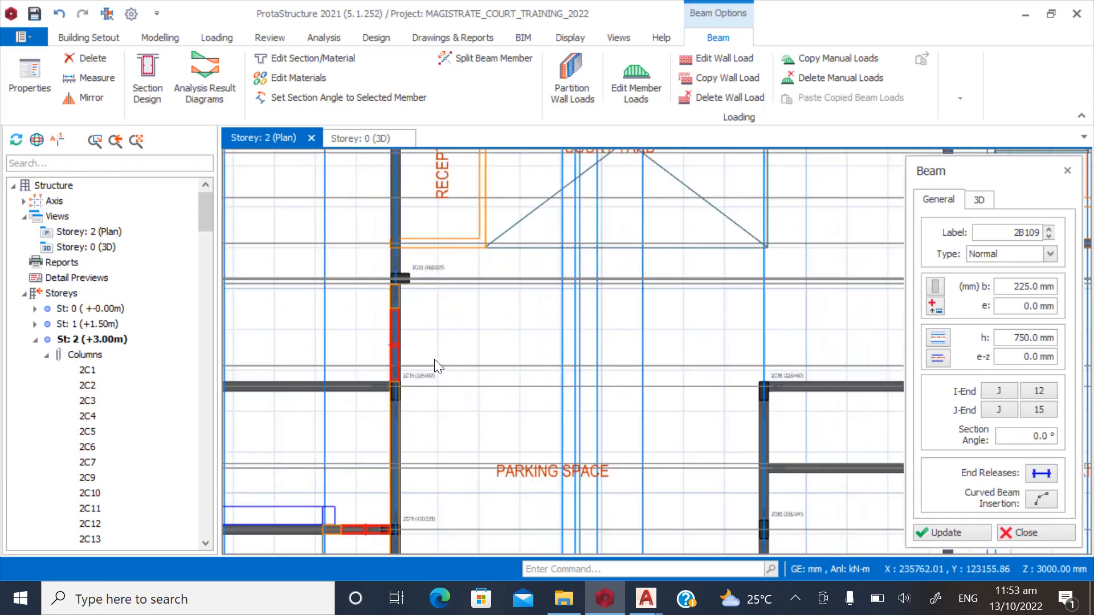
{"action": "scroll", "coordinate": [406, 461], "scroll_direction": "down", "scroll_amount": 2}
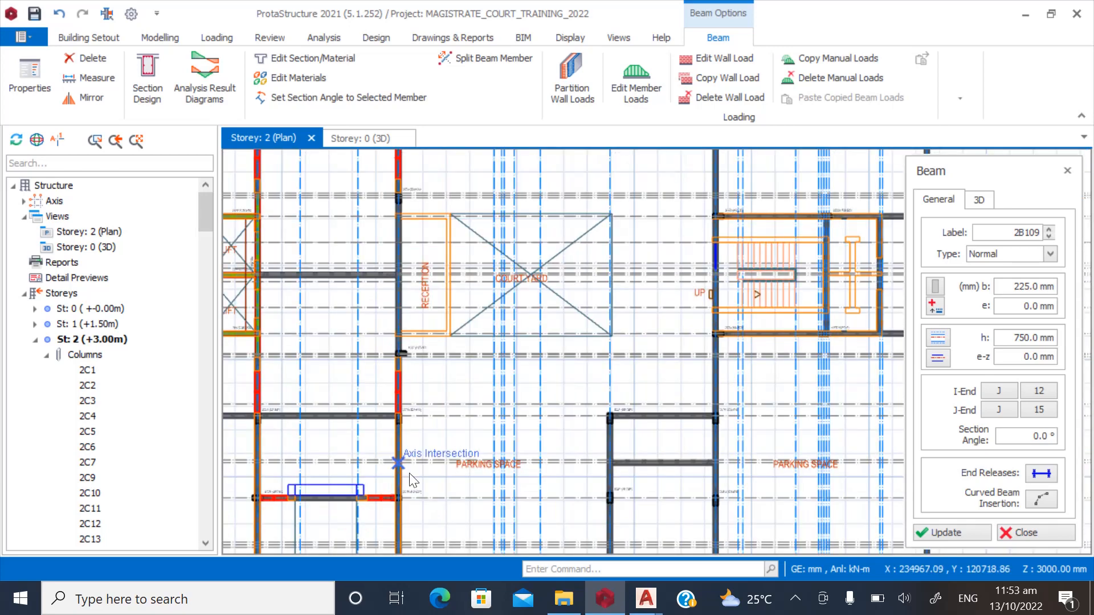
{"action": "scroll", "coordinate": [406, 357], "scroll_direction": "up", "scroll_amount": 3}
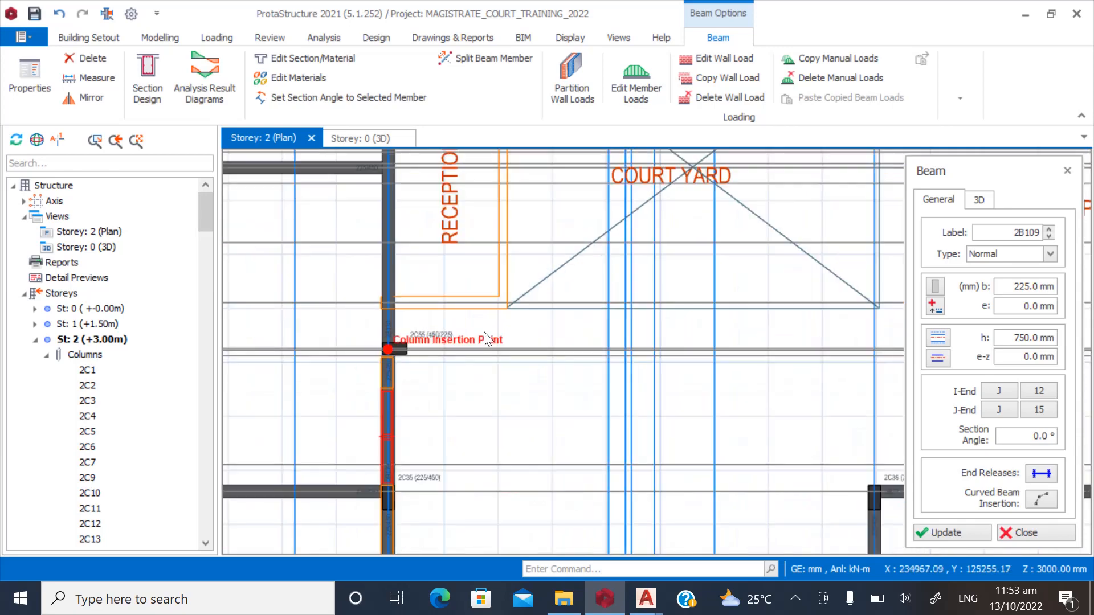
{"action": "scroll", "coordinate": [403, 535], "scroll_direction": "down", "scroll_amount": 5}
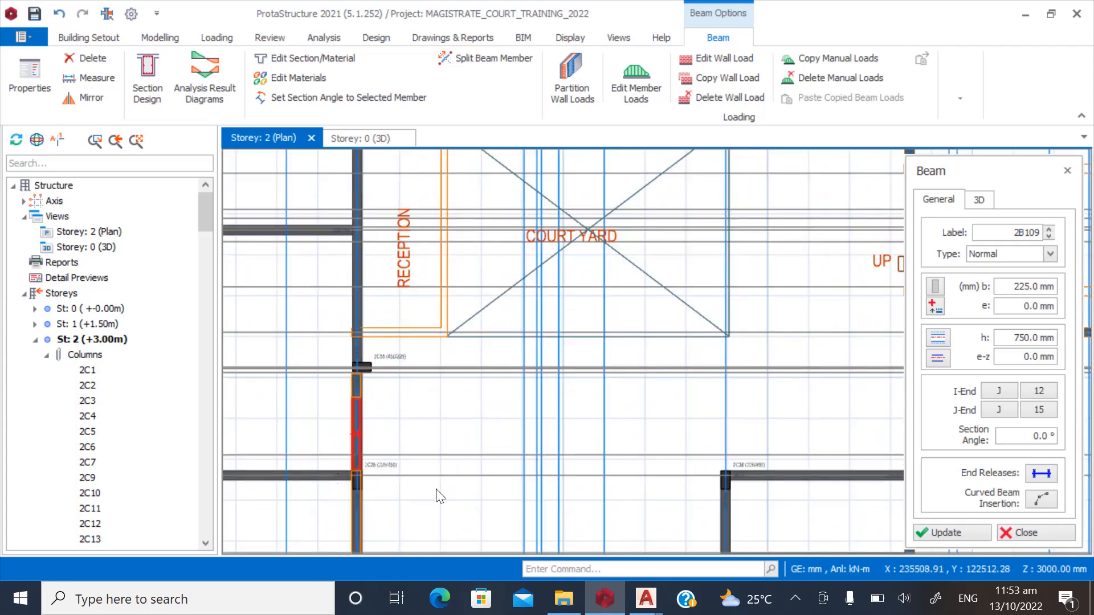
{"action": "scroll", "coordinate": [505, 459], "scroll_direction": "up", "scroll_amount": 6}
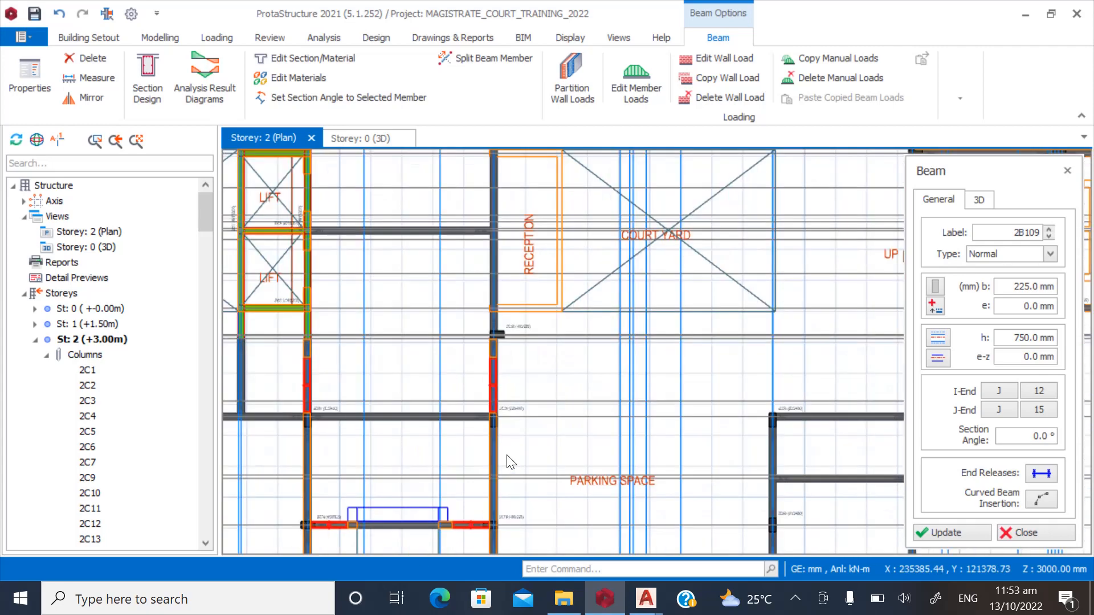
{"action": "scroll", "coordinate": [477, 380], "scroll_direction": "down", "scroll_amount": 4}
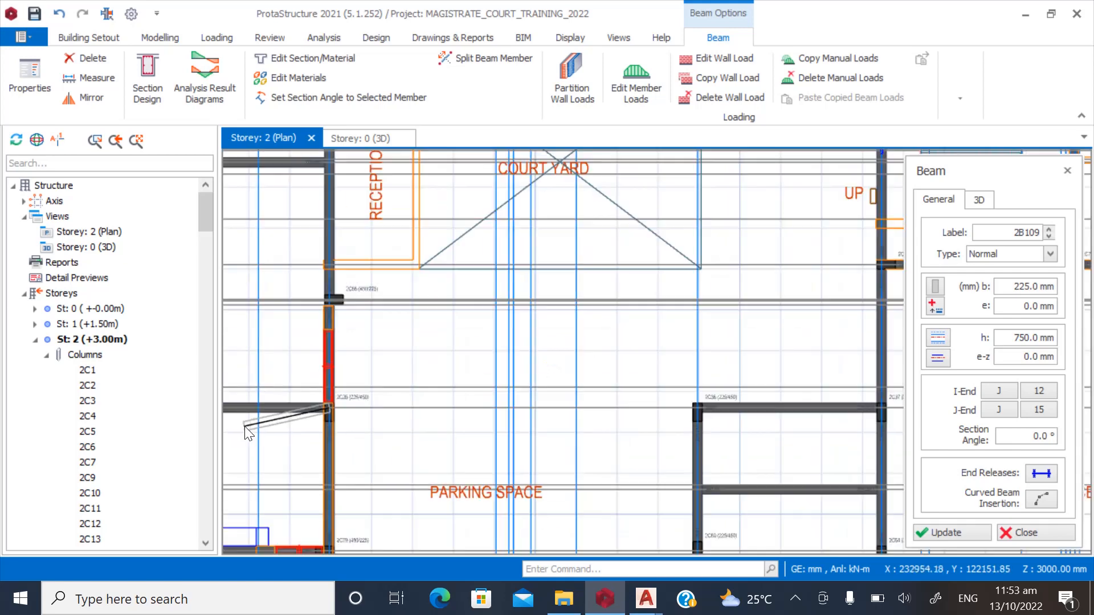
{"action": "scroll", "coordinate": [539, 411], "scroll_direction": "up", "scroll_amount": 5}
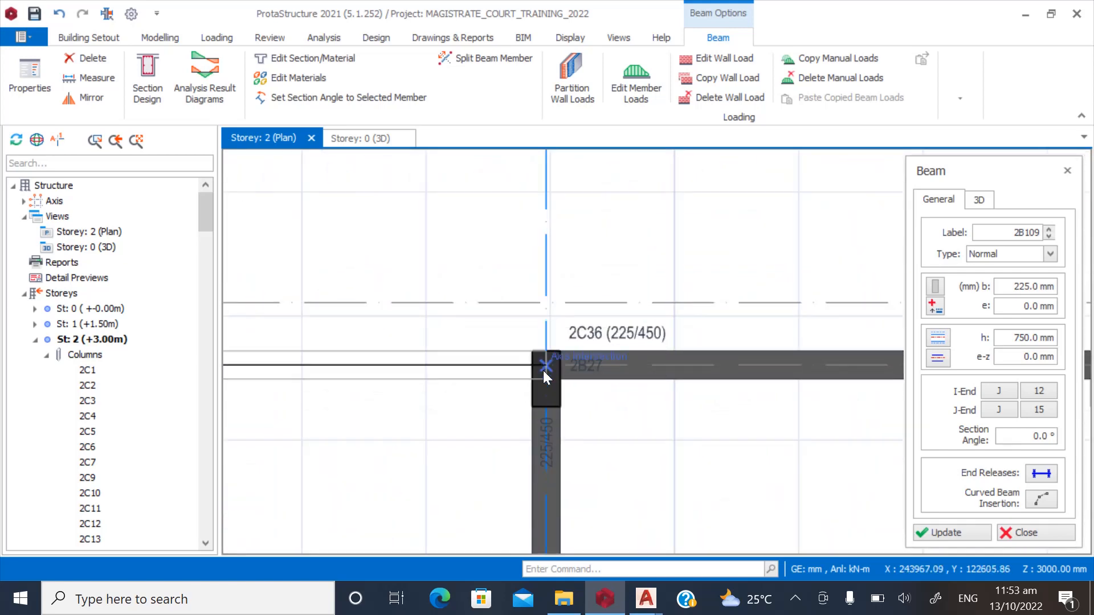
Finish the 225 x 750 mm beam at column 2C36 on the Storey 2 plan.
{"action": "left_click", "coordinate": [526, 425]}
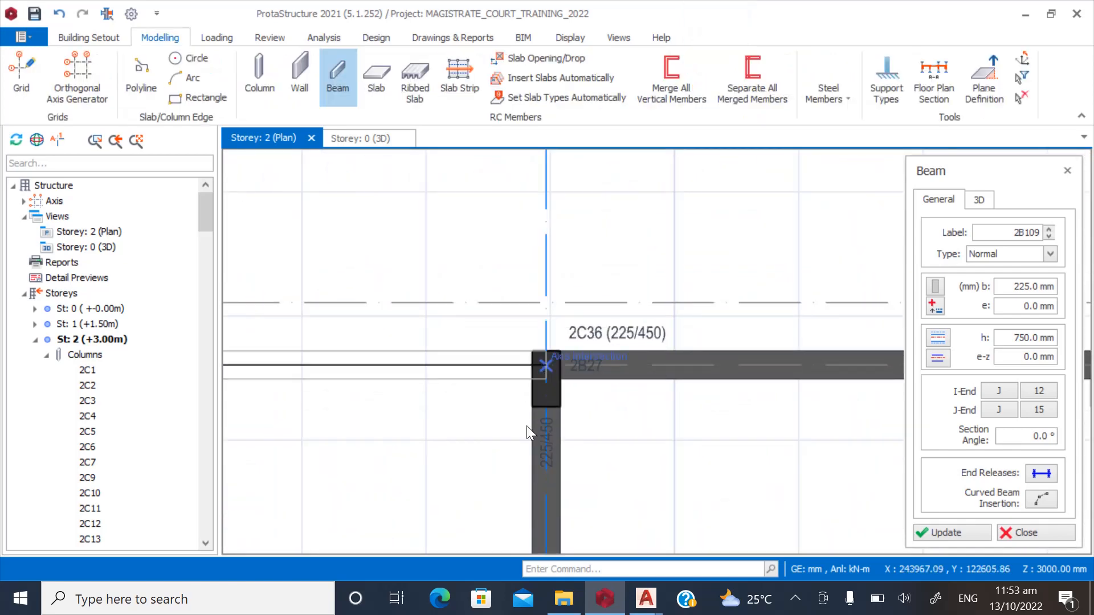
{"action": "scroll", "coordinate": [450, 387], "scroll_direction": "down", "scroll_amount": 5}
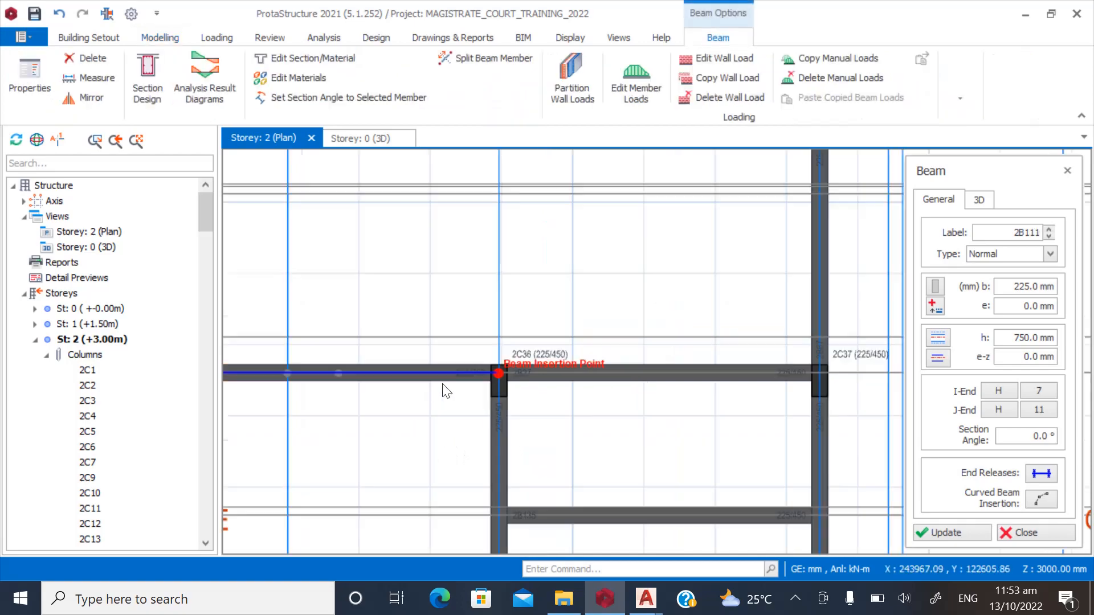
{"action": "scroll", "coordinate": [541, 476], "scroll_direction": "down", "scroll_amount": 2}
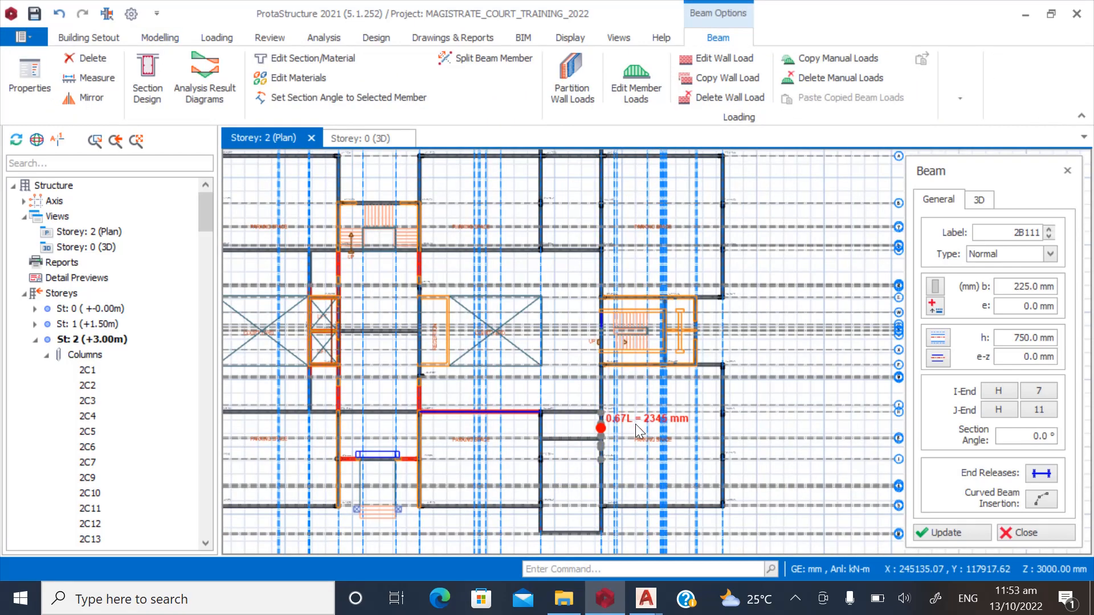
{"action": "scroll", "coordinate": [538, 478], "scroll_direction": "down", "scroll_amount": 2}
Examine the parking-space and courtyard bays across the Storey 2 plan for missing beams, and end beam insertion.
{"action": "scroll", "coordinate": [512, 473], "scroll_direction": "up", "scroll_amount": 5}
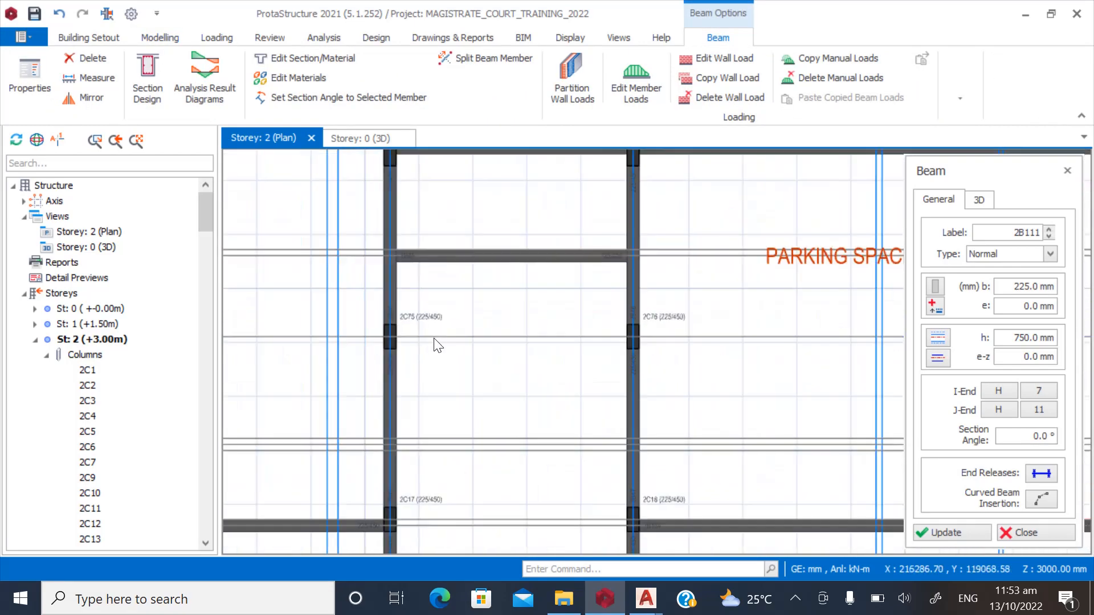
{"action": "scroll", "coordinate": [525, 347], "scroll_direction": "down", "scroll_amount": 3}
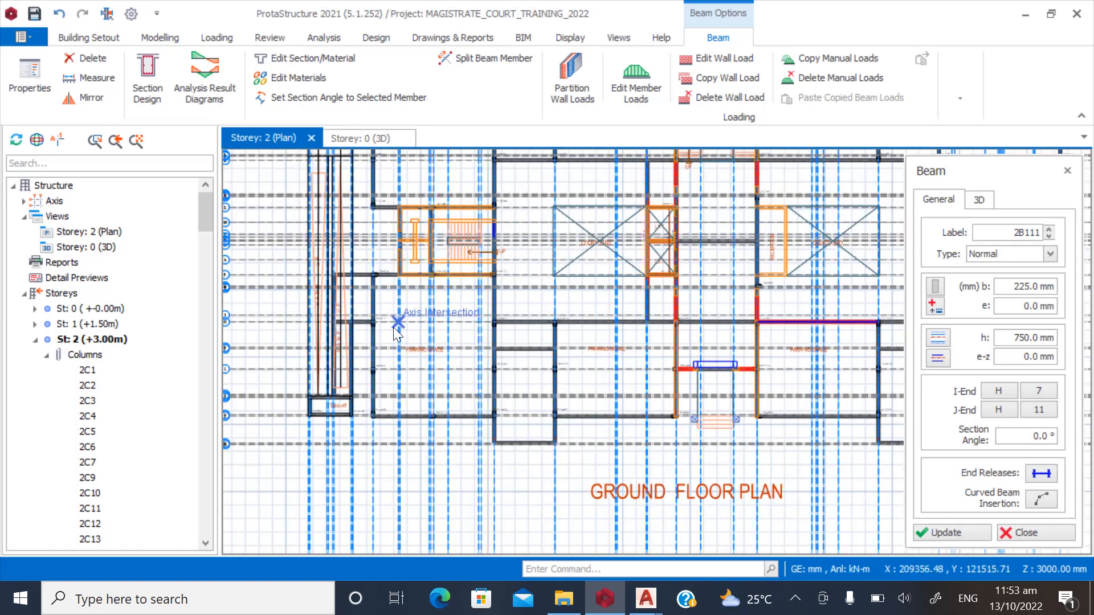
{"action": "scroll", "coordinate": [361, 326], "scroll_direction": "up", "scroll_amount": 3}
{"action": "scroll", "coordinate": [346, 423], "scroll_direction": "down", "scroll_amount": 1}
{"action": "scroll", "coordinate": [362, 522], "scroll_direction": "down", "scroll_amount": 1}
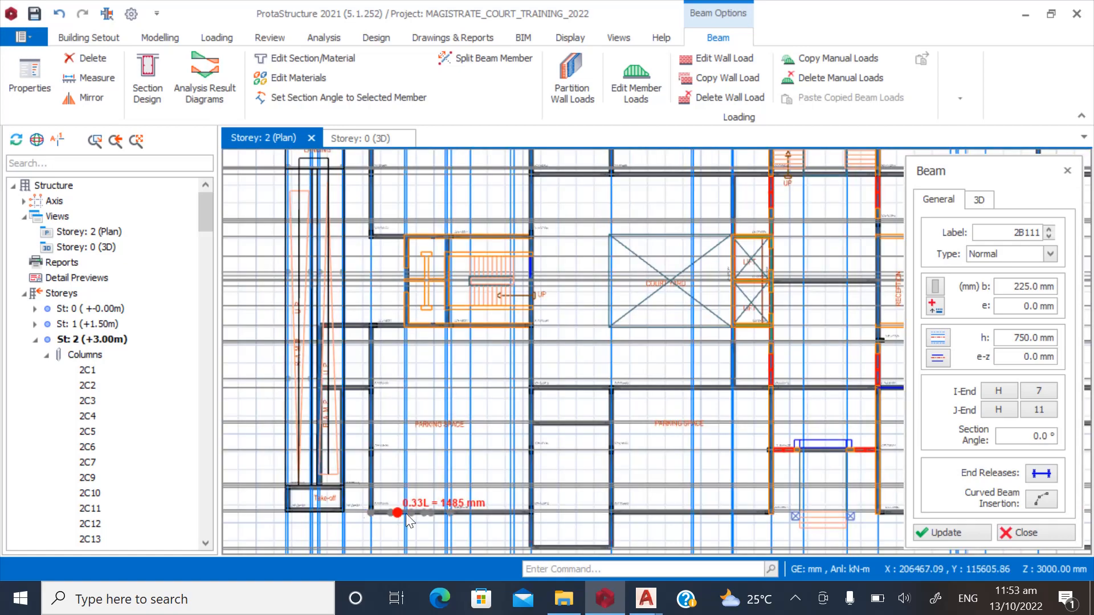
{"action": "scroll", "coordinate": [409, 511], "scroll_direction": "down", "scroll_amount": 1}
{"action": "scroll", "coordinate": [384, 207], "scroll_direction": "up", "scroll_amount": 3}
{"action": "scroll", "coordinate": [362, 406], "scroll_direction": "down", "scroll_amount": 1}
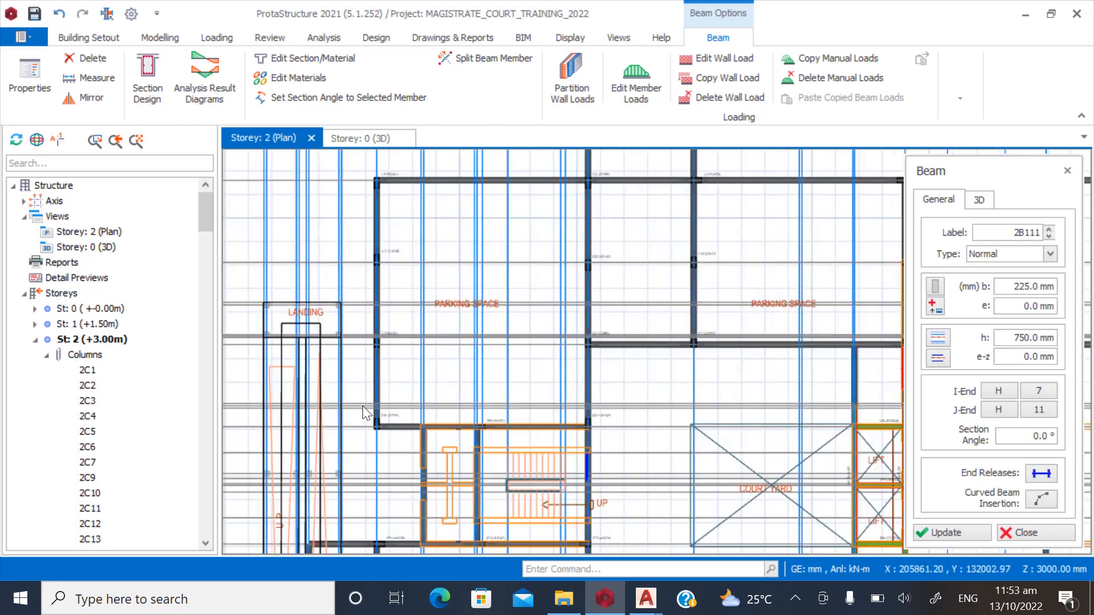
{"action": "scroll", "coordinate": [363, 406], "scroll_direction": "down", "scroll_amount": 1}
{"action": "scroll", "coordinate": [477, 270], "scroll_direction": "up", "scroll_amount": 2}
{"action": "scroll", "coordinate": [354, 344], "scroll_direction": "down", "scroll_amount": 2}
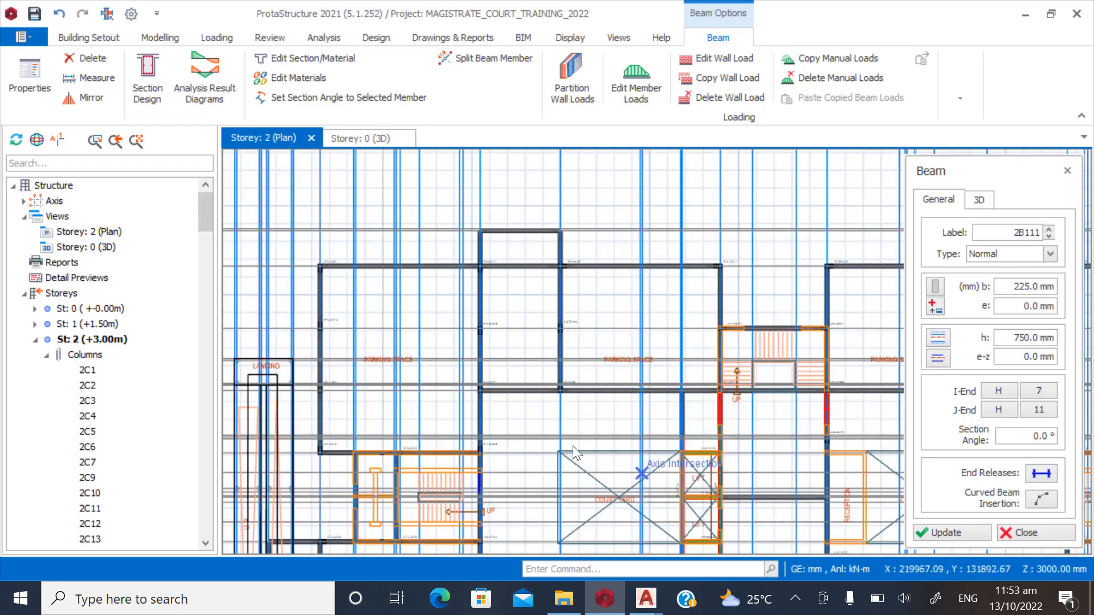
{"action": "left_click", "coordinate": [1017, 532]}
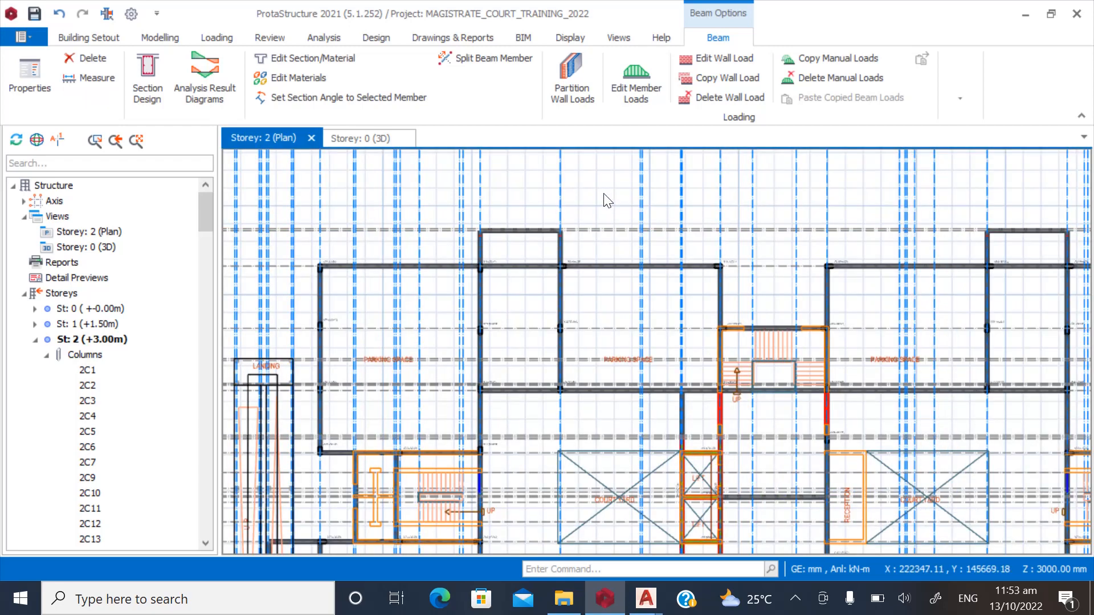
Open the 3D view and examine from several angles the long edge beam at the building corner and the columns above it.
{"action": "left_click", "coordinate": [107, 248]}
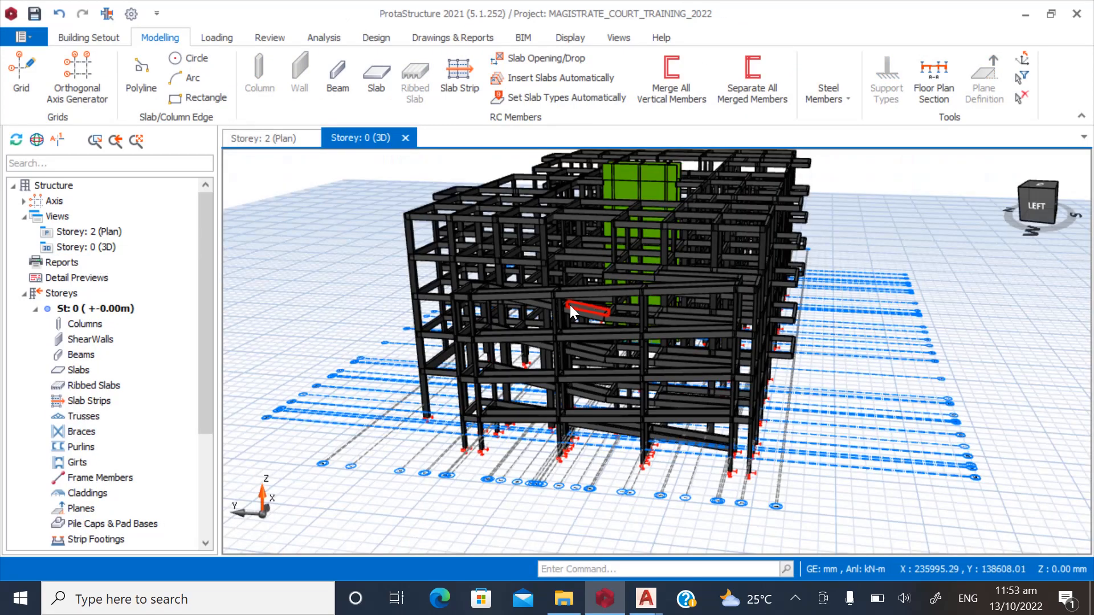
{"action": "scroll", "coordinate": [464, 447], "scroll_direction": "up", "scroll_amount": 6}
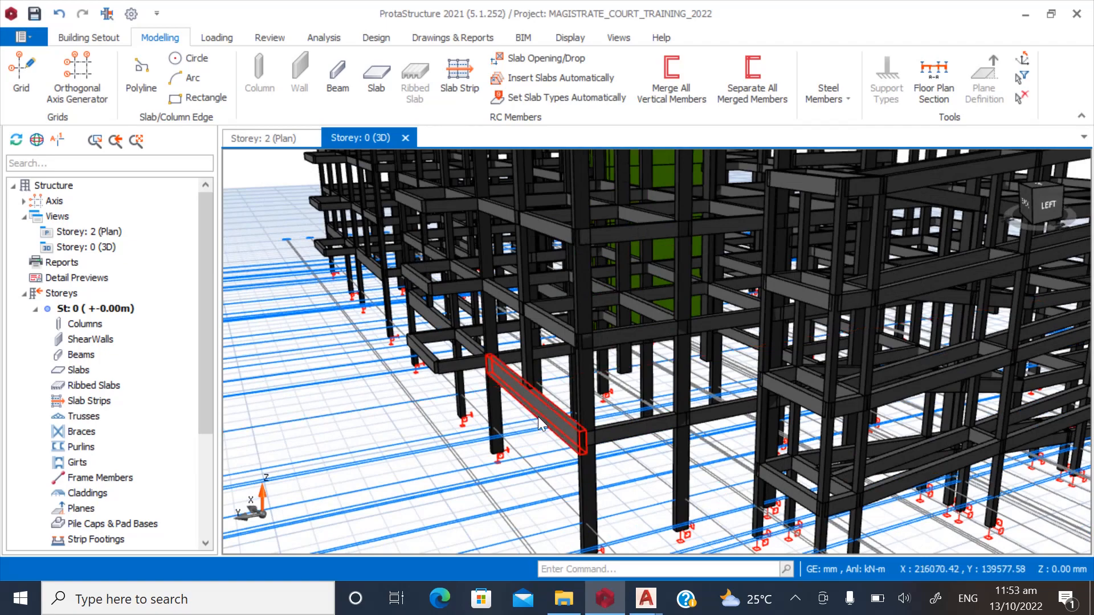
{"action": "mouse_move", "coordinate": [538, 424]}
{"action": "middle_mouse_down"}
{"action": "mouse_move", "coordinate": [615, 424]}
{"action": "mouse_move", "coordinate": [570, 410]}
{"action": "mouse_move", "coordinate": [655, 410]}
{"action": "mouse_move", "coordinate": [622, 397]}
{"action": "mouse_move", "coordinate": [594, 450]}
{"action": "mouse_move", "coordinate": [667, 431]}
{"action": "middle_mouse_up"}
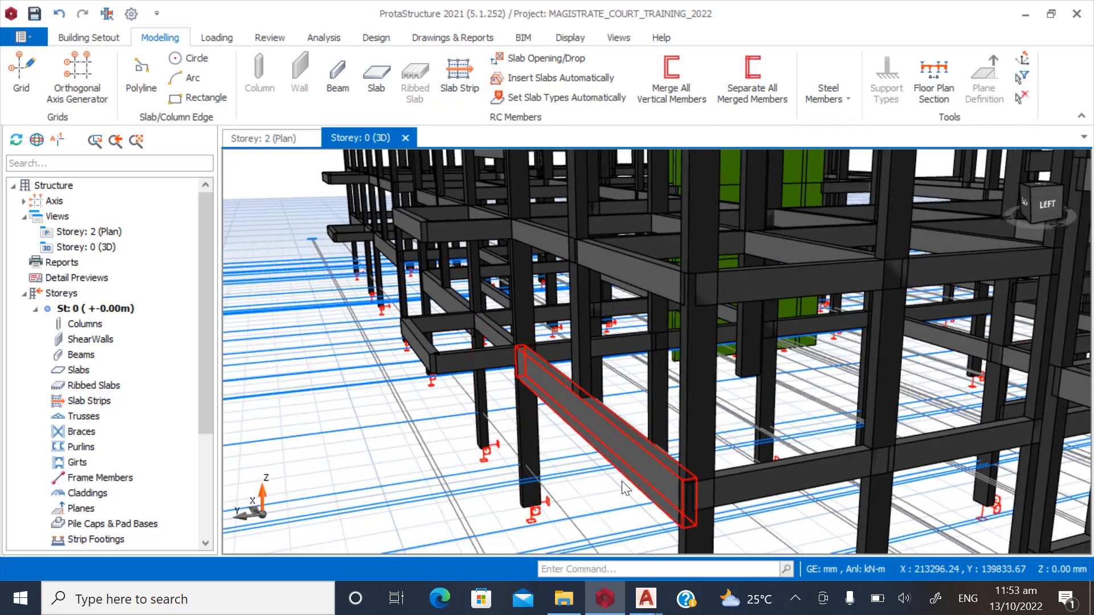
{"action": "scroll", "coordinate": [637, 484], "scroll_direction": "up", "scroll_amount": 1}
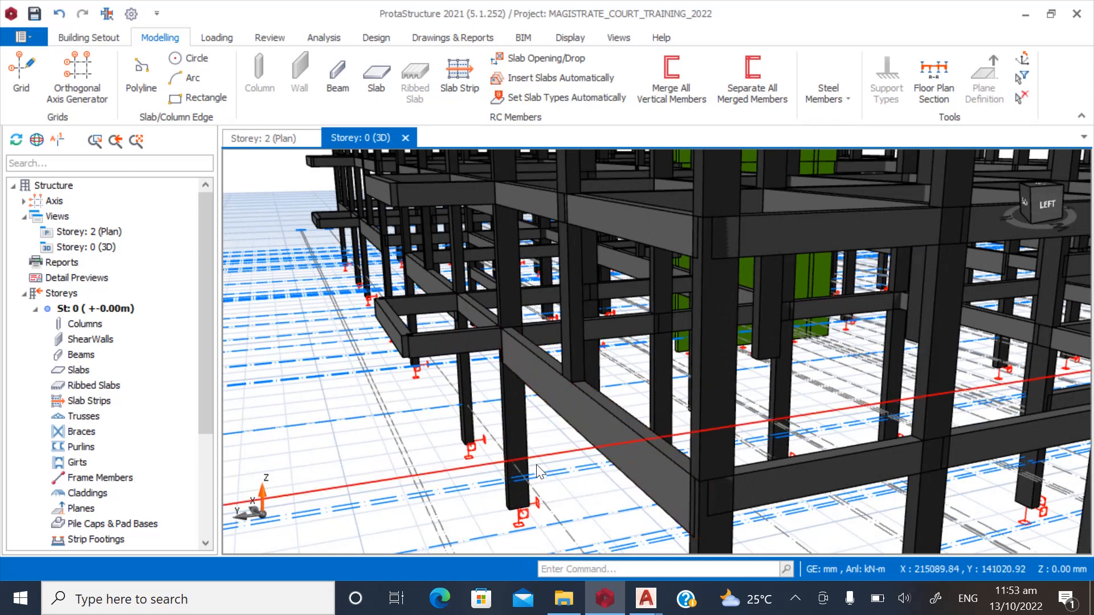
{"action": "mouse_move", "coordinate": [536, 464]}
{"action": "middle_mouse_down"}
{"action": "mouse_move", "coordinate": [590, 510]}
{"action": "mouse_move", "coordinate": [583, 475]}
{"action": "middle_mouse_up"}
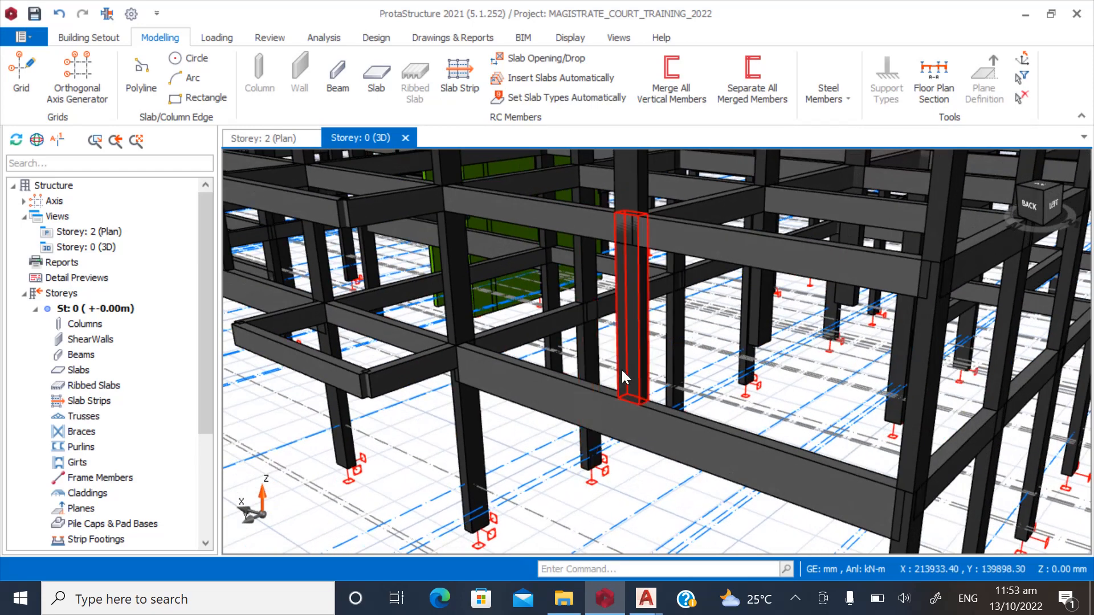
{"action": "mouse_move", "coordinate": [636, 268]}
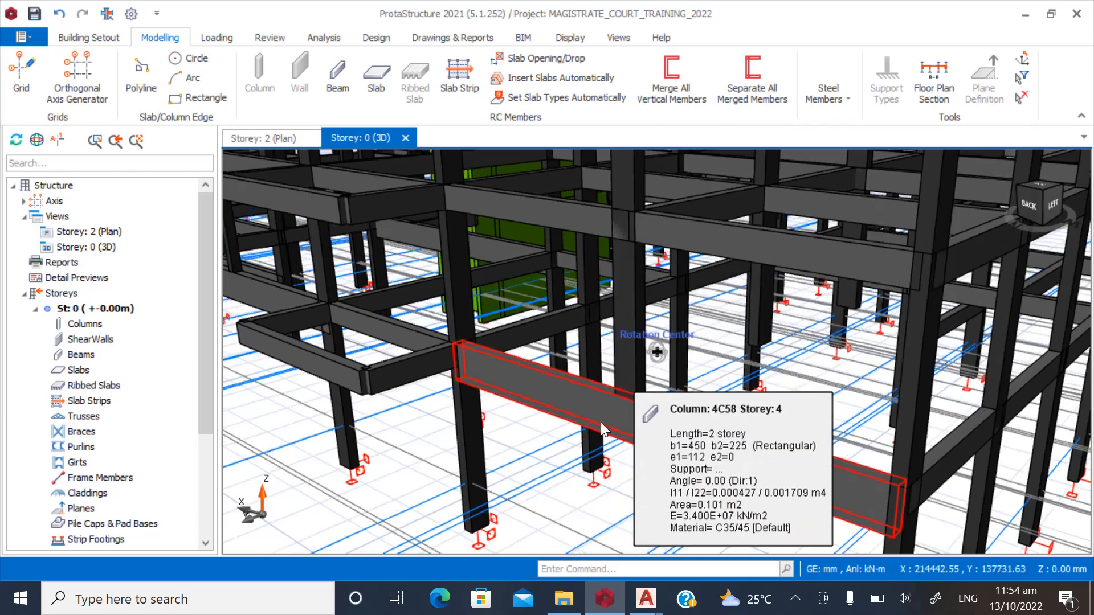
{"action": "middle_click_drag", "start_coordinate": [630, 429], "coordinate": [597, 428]}
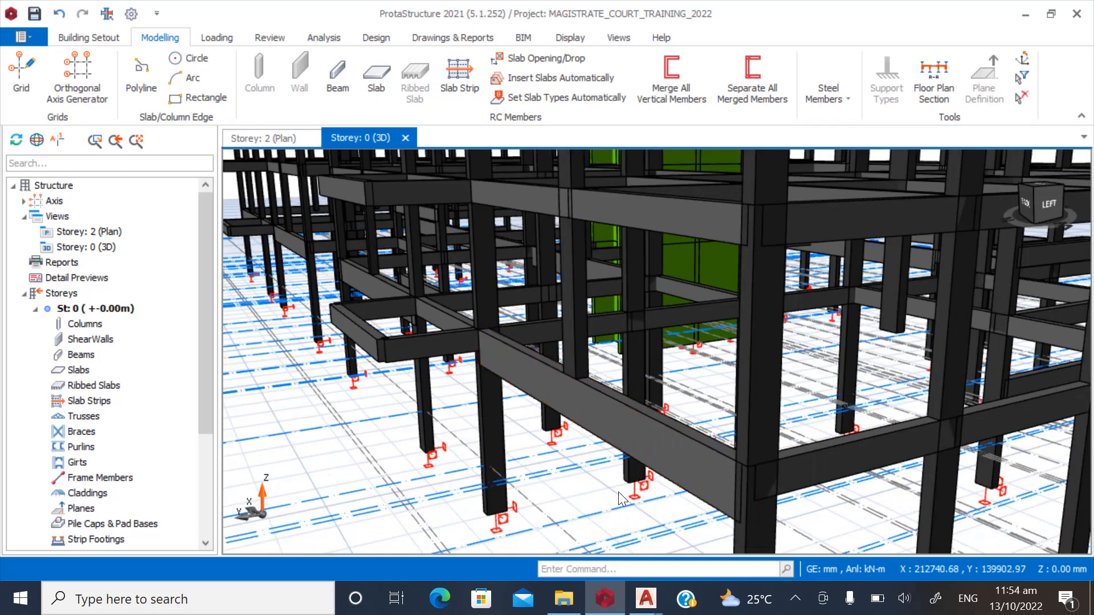
{"action": "mouse_move", "coordinate": [573, 395]}
{"action": "middle_mouse_down"}
{"action": "mouse_move", "coordinate": [613, 408]}
{"action": "mouse_move", "coordinate": [592, 411]}
{"action": "mouse_move", "coordinate": [640, 406]}
{"action": "mouse_move", "coordinate": [782, 356]}
{"action": "mouse_move", "coordinate": [657, 351]}
{"action": "mouse_move", "coordinate": [709, 341]}
{"action": "mouse_move", "coordinate": [769, 360]}
{"action": "mouse_move", "coordinate": [787, 351]}
{"action": "mouse_move", "coordinate": [770, 323]}
{"action": "mouse_move", "coordinate": [733, 306]}
{"action": "mouse_move", "coordinate": [693, 330]}
{"action": "mouse_move", "coordinate": [699, 348]}
{"action": "middle_mouse_up"}
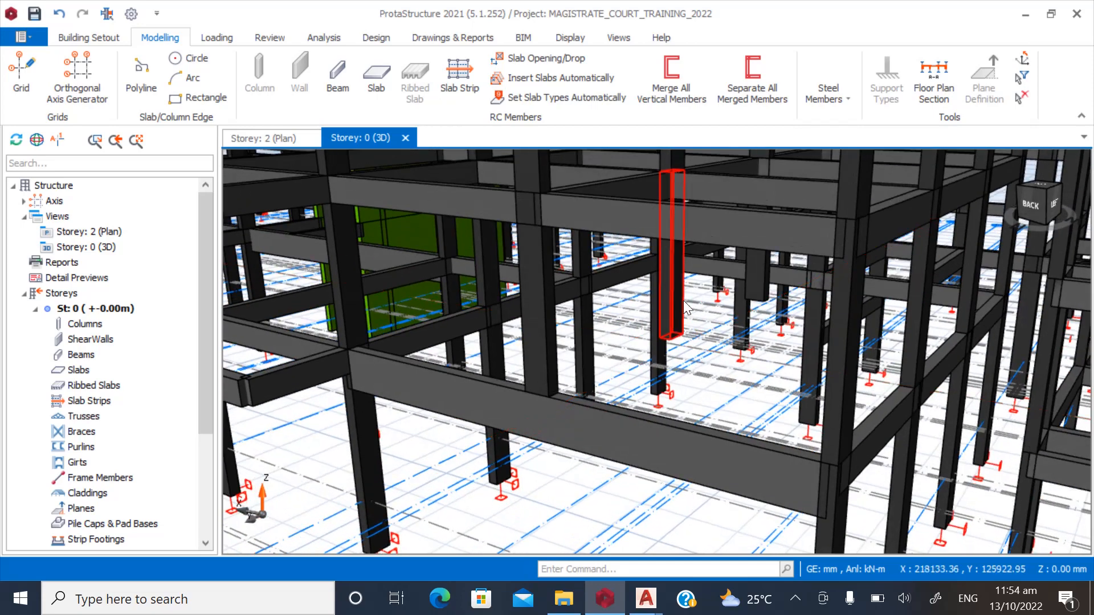
{"action": "mouse_move", "coordinate": [682, 300]}
{"action": "middle_mouse_down"}
{"action": "mouse_move", "coordinate": [695, 313]}
{"action": "mouse_move", "coordinate": [678, 298]}
{"action": "middle_mouse_up"}
{"action": "left_click", "coordinate": [672, 302]}
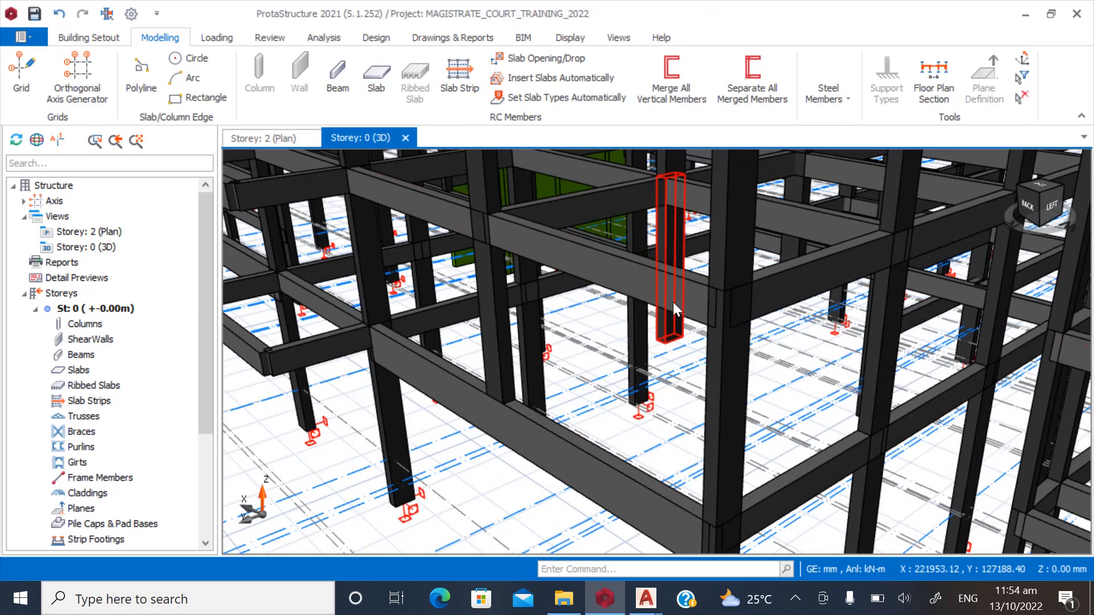
{"action": "mouse_move", "coordinate": [643, 428]}
{"action": "middle_mouse_down"}
{"action": "mouse_move", "coordinate": [645, 405]}
{"action": "mouse_move", "coordinate": [678, 411]}
{"action": "mouse_move", "coordinate": [668, 348]}
{"action": "mouse_move", "coordinate": [651, 354]}
{"action": "mouse_move", "coordinate": [652, 368]}
{"action": "mouse_move", "coordinate": [604, 333]}
{"action": "mouse_move", "coordinate": [593, 387]}
{"action": "mouse_move", "coordinate": [652, 361]}
{"action": "mouse_move", "coordinate": [670, 396]}
{"action": "middle_mouse_up"}
{"action": "mouse_move", "coordinate": [768, 352]}
{"action": "middle_mouse_down"}
{"action": "mouse_move", "coordinate": [719, 353]}
{"action": "mouse_move", "coordinate": [746, 350]}
{"action": "middle_mouse_up"}
{"action": "scroll", "coordinate": [915, 377], "scroll_direction": "up", "scroll_amount": 1}
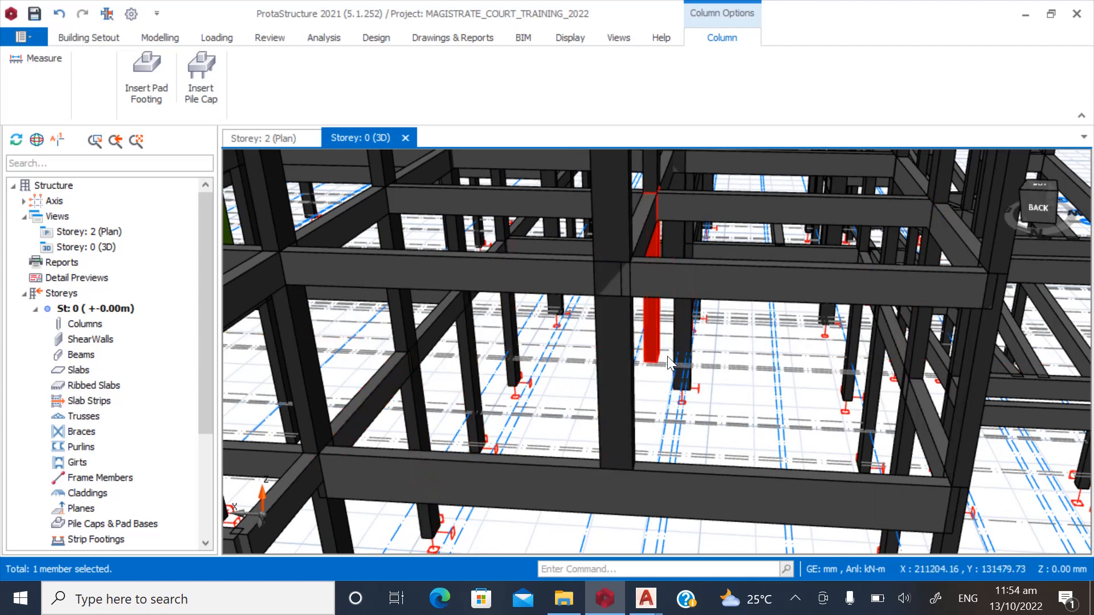
{"action": "mouse_move", "coordinate": [669, 360]}
{"action": "middle_mouse_down"}
{"action": "mouse_move", "coordinate": [665, 379]}
{"action": "mouse_move", "coordinate": [665, 364]}
{"action": "mouse_move", "coordinate": [680, 365]}
{"action": "mouse_move", "coordinate": [654, 358]}
{"action": "middle_mouse_up"}
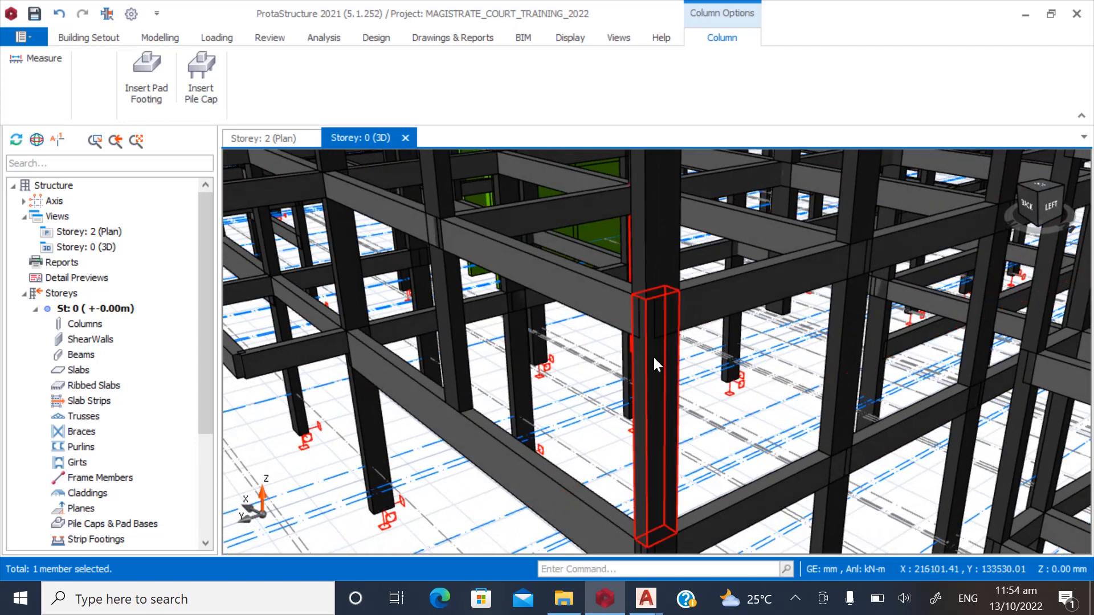
Compare the column and beam layout of the corner parking bay on the Storey 2 plan with the Storey 4 plan.
{"action": "left_click", "coordinate": [102, 246]}
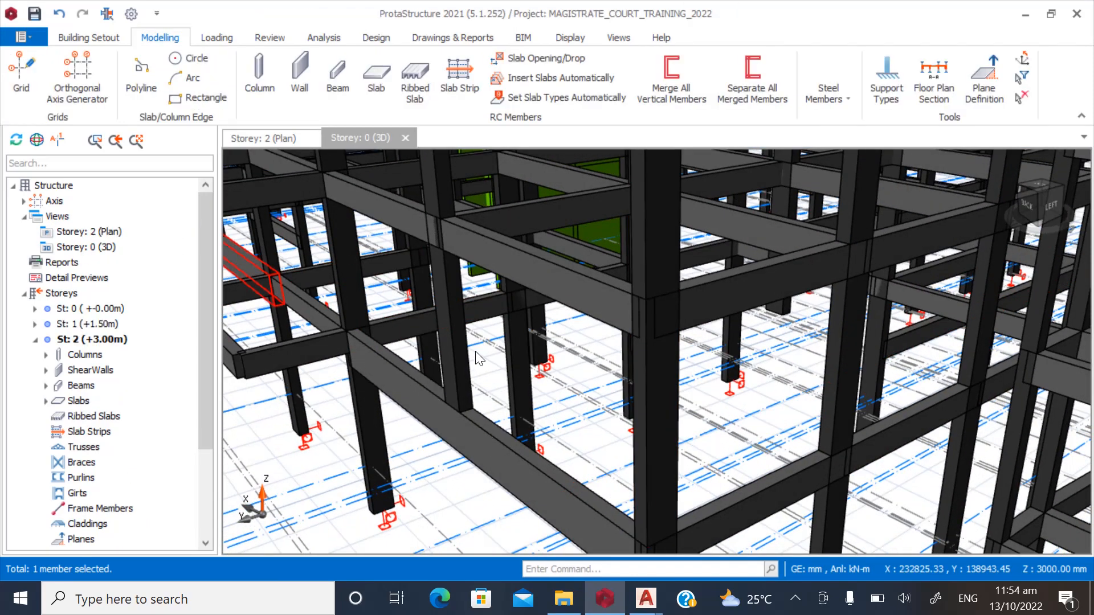
{"action": "scroll", "coordinate": [561, 329], "scroll_direction": "down", "scroll_amount": 2}
{"action": "scroll", "coordinate": [437, 314], "scroll_direction": "up", "scroll_amount": 1}
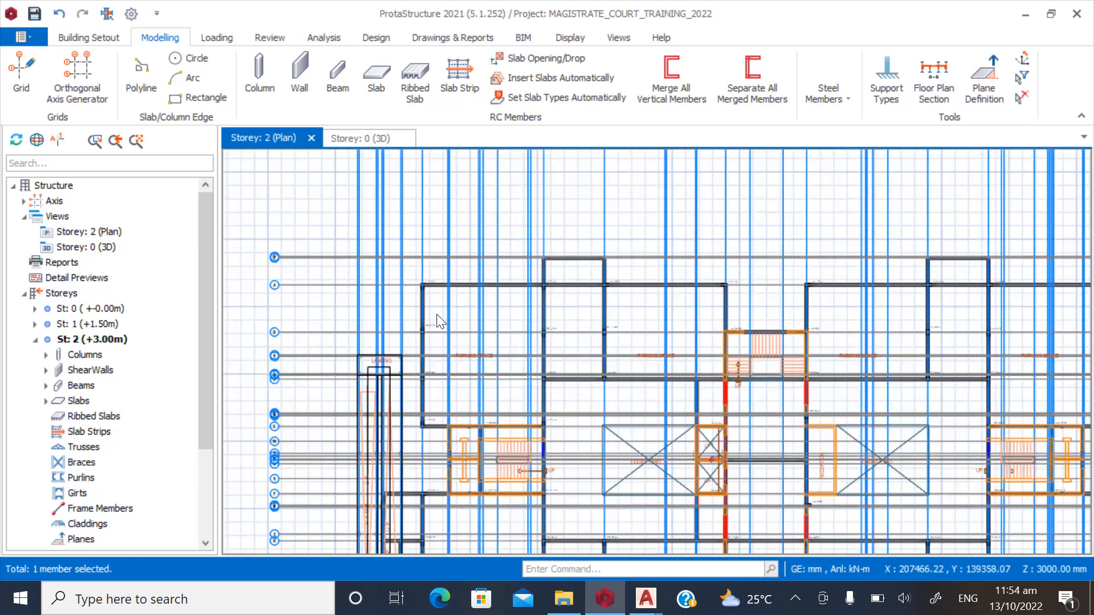
{"action": "scroll", "coordinate": [456, 281], "scroll_direction": "up", "scroll_amount": 3}
{"action": "scroll", "coordinate": [540, 421], "scroll_direction": "up", "scroll_amount": 1}
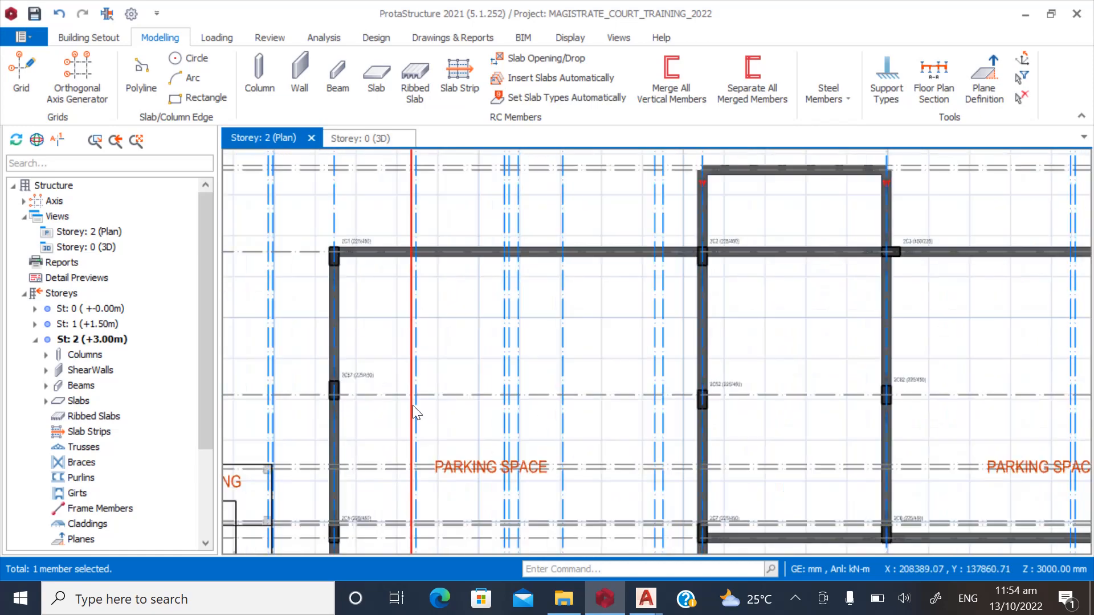
{"action": "left_click", "coordinate": [34, 340]}
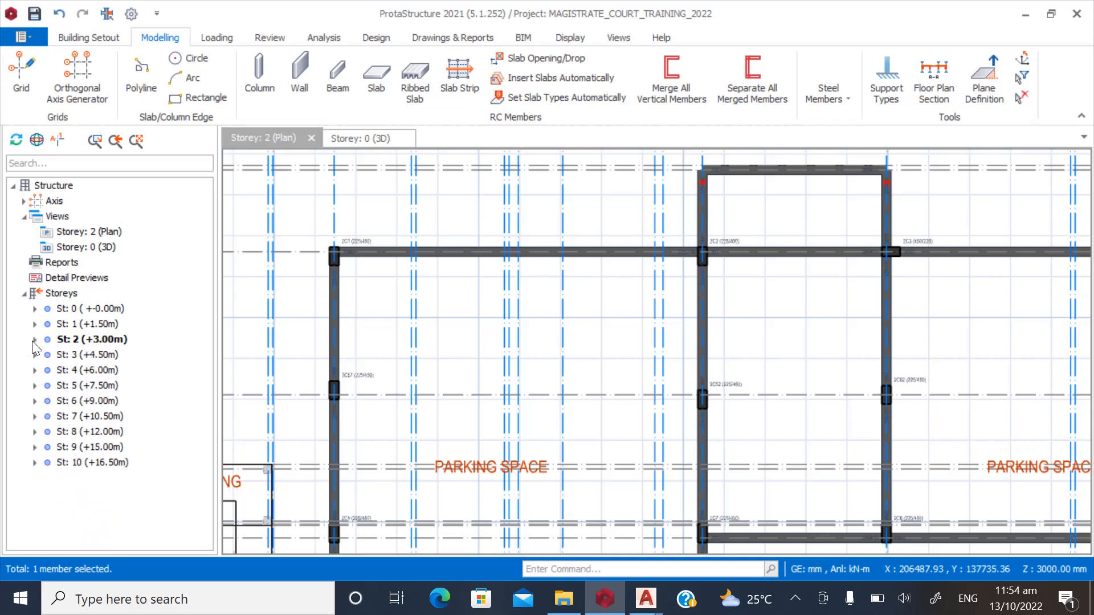
{"action": "double_click", "coordinate": [70, 370]}
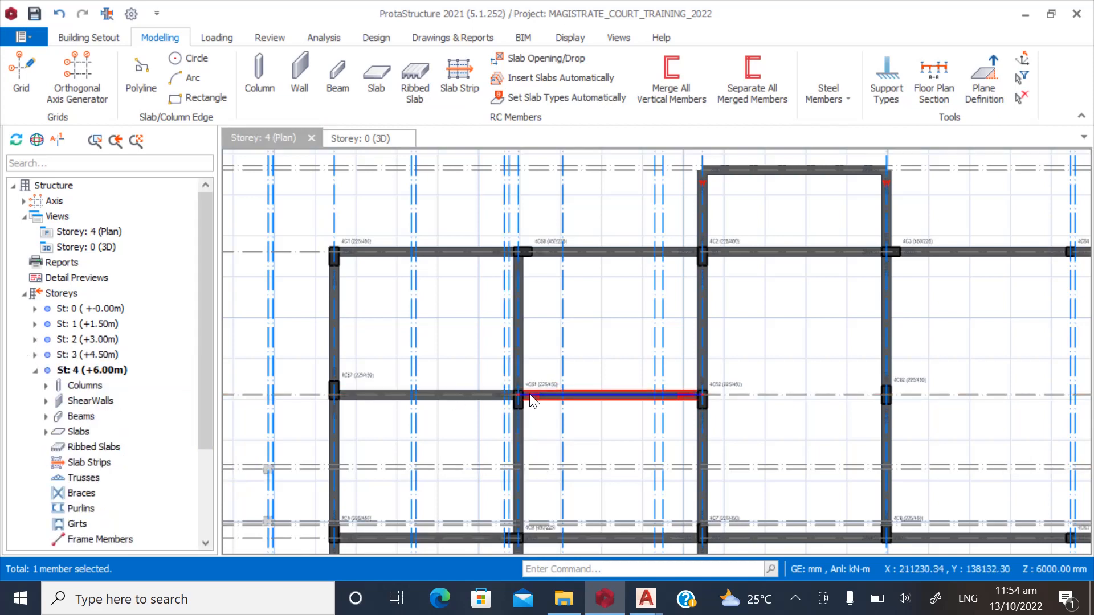
{"action": "scroll", "coordinate": [533, 399], "scroll_direction": "up", "scroll_amount": 3}
{"action": "scroll", "coordinate": [533, 396], "scroll_direction": "down", "scroll_amount": 1}
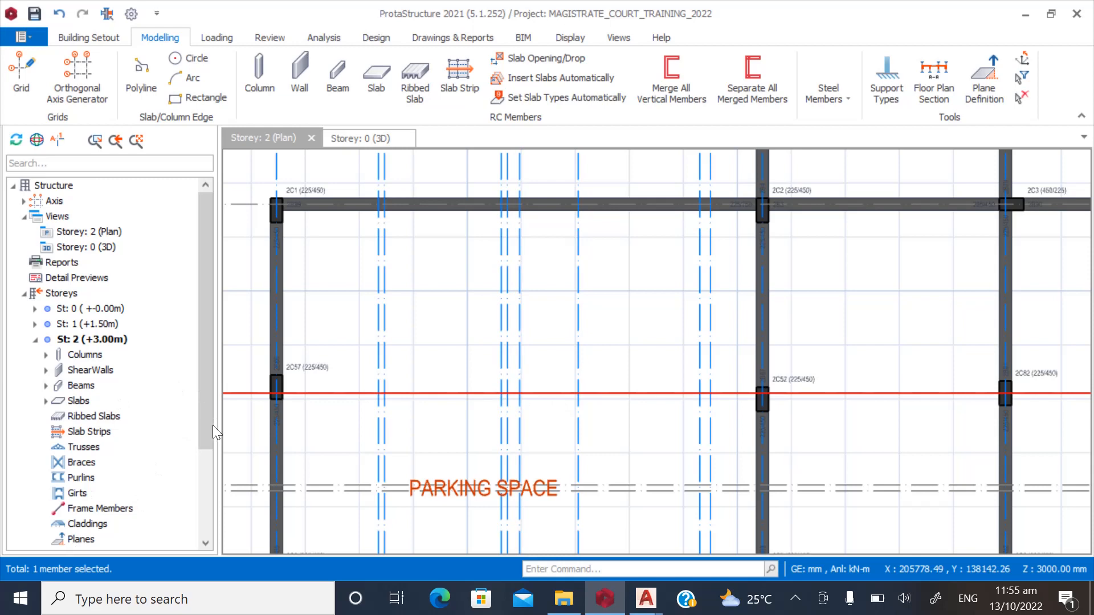
Reopen the Storey 4 plan and examine columns 4C58 and 4C51 and the beams meeting at them.
{"action": "left_click_drag", "start_coordinate": [213, 425], "coordinate": [206, 507]}
{"action": "double_click", "coordinate": [82, 446]}
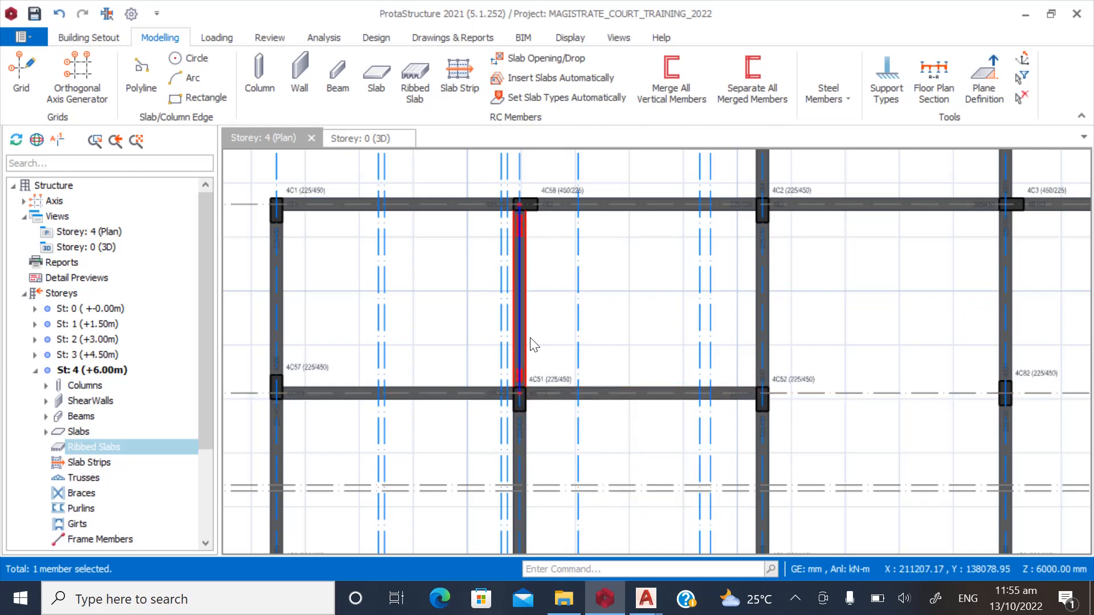
{"action": "scroll", "coordinate": [524, 357], "scroll_direction": "up", "scroll_amount": 2}
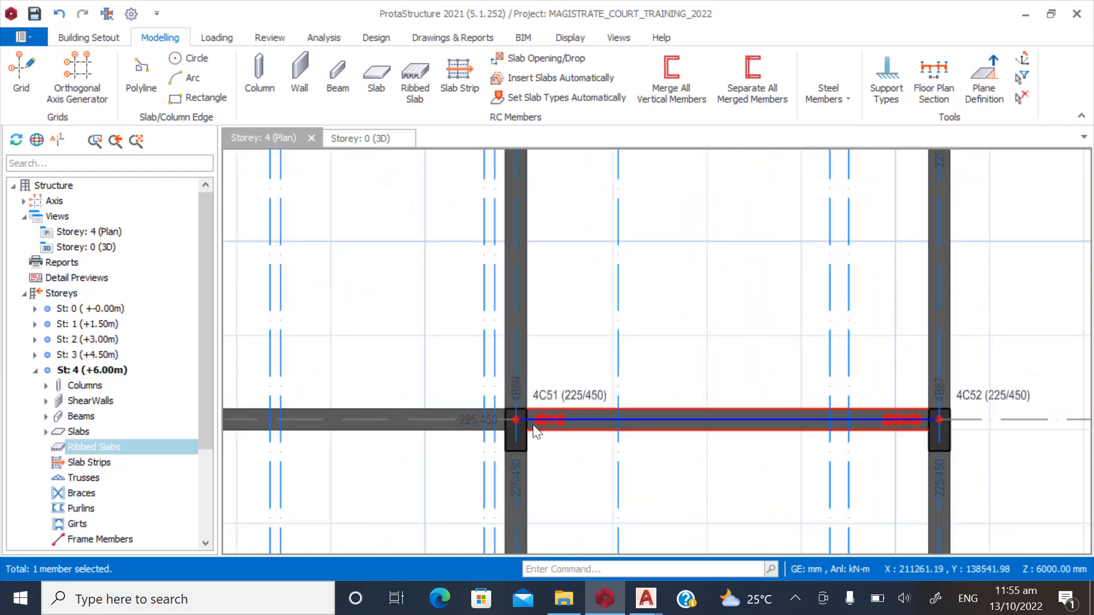
{"action": "scroll", "coordinate": [587, 419], "scroll_direction": "down", "scroll_amount": 2}
{"action": "scroll", "coordinate": [431, 365], "scroll_direction": "down", "scroll_amount": 2}
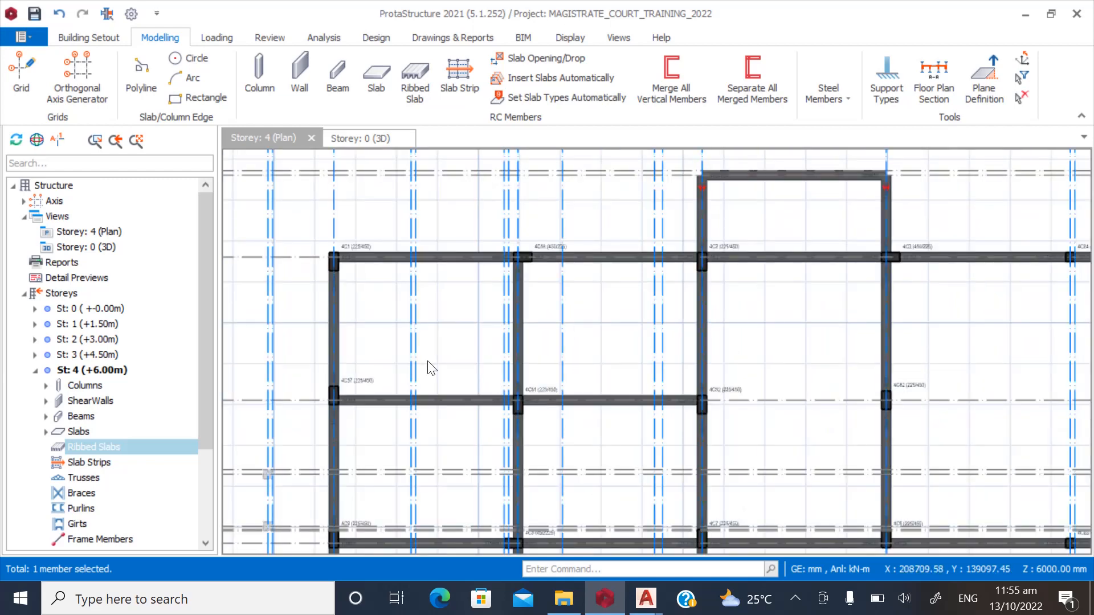
{"action": "scroll", "coordinate": [471, 420], "scroll_direction": "up", "scroll_amount": 2}
{"action": "scroll", "coordinate": [535, 425], "scroll_direction": "up", "scroll_amount": 2}
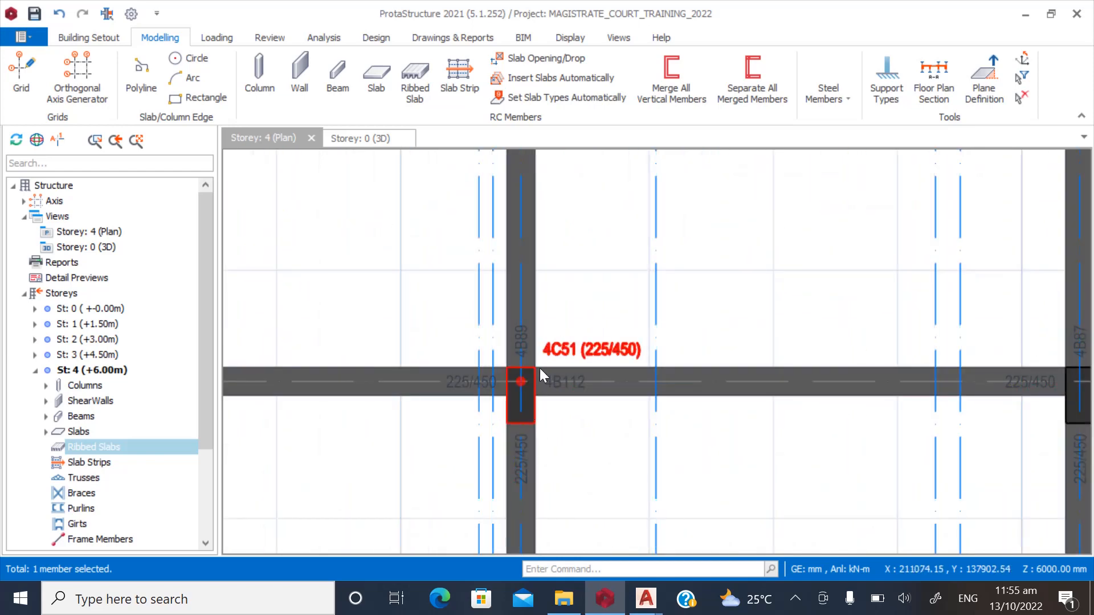
{"action": "scroll", "coordinate": [561, 356], "scroll_direction": "down", "scroll_amount": 1}
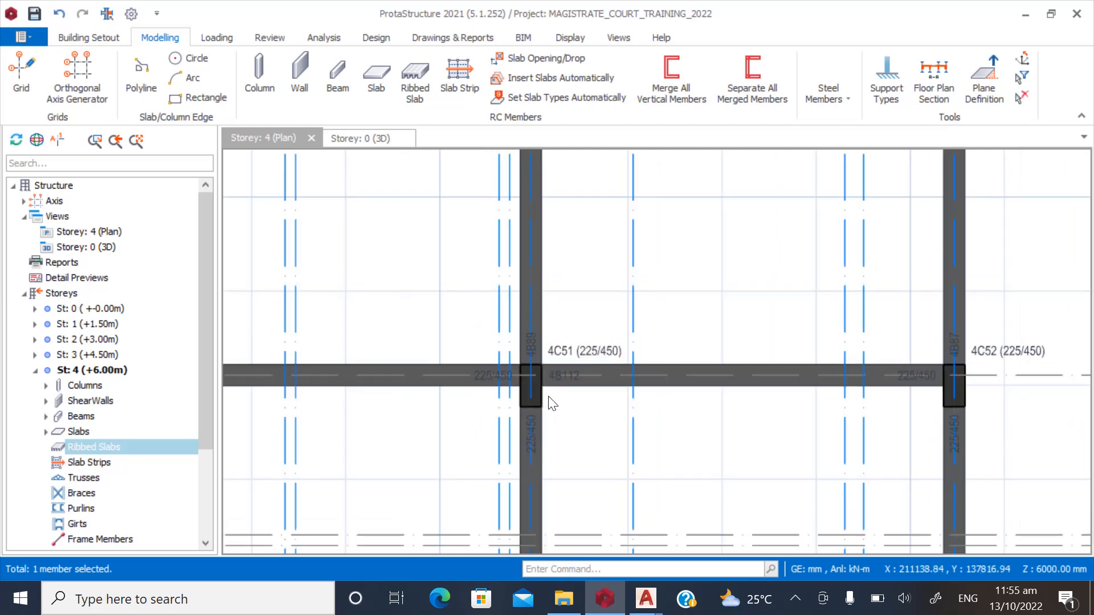
{"action": "scroll", "coordinate": [542, 386], "scroll_direction": "down", "scroll_amount": 1}
{"action": "scroll", "coordinate": [522, 385], "scroll_direction": "down", "scroll_amount": 1}
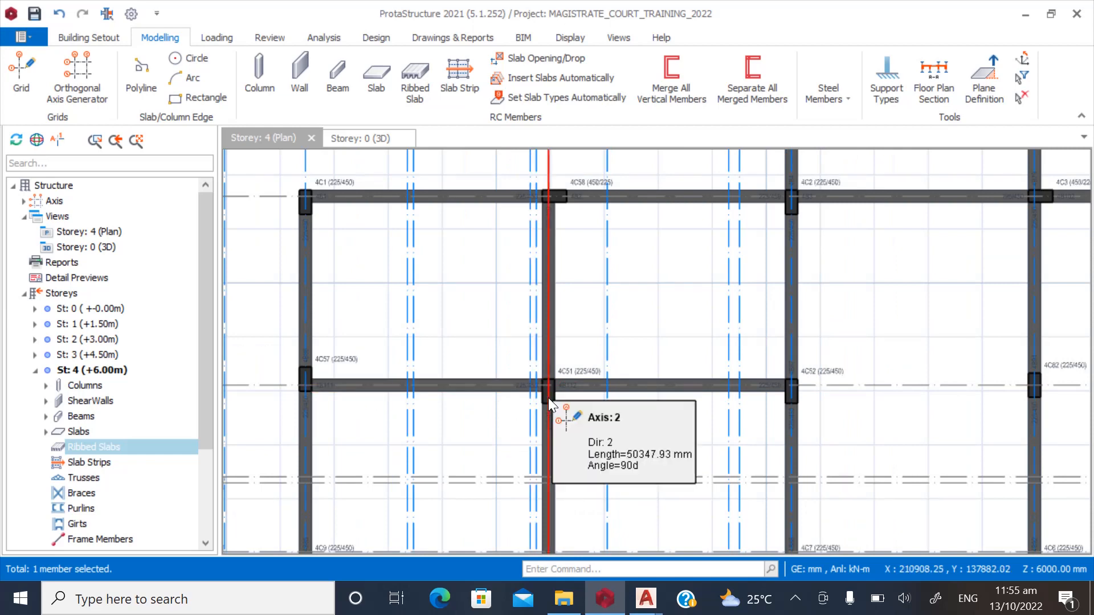
On the Storey 2 plan, insert a 225 × 750 mm beam along axis B from column 2C57 to column 2C52.
{"action": "double_click", "coordinate": [79, 341]}
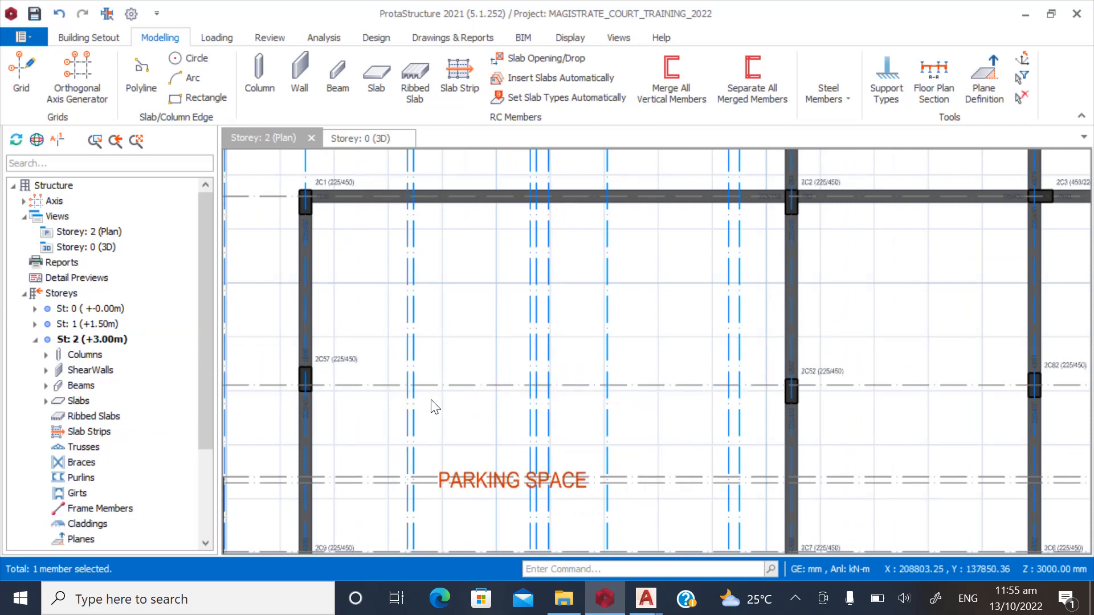
{"action": "left_click", "coordinate": [716, 209]}
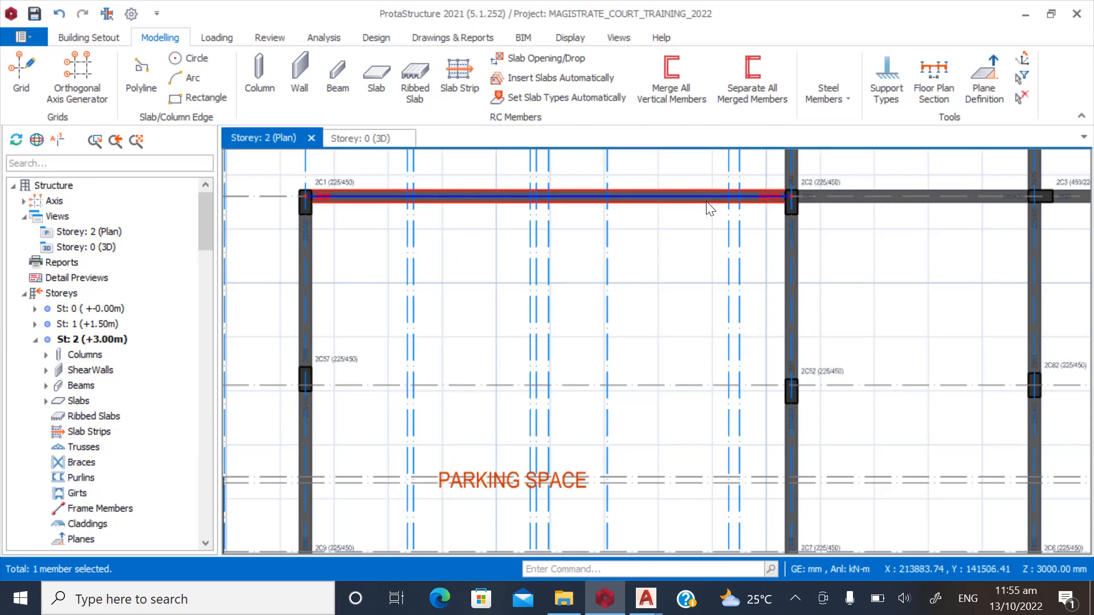
{"action": "left_click", "coordinate": [160, 38]}
{"action": "left_click", "coordinate": [336, 86]}
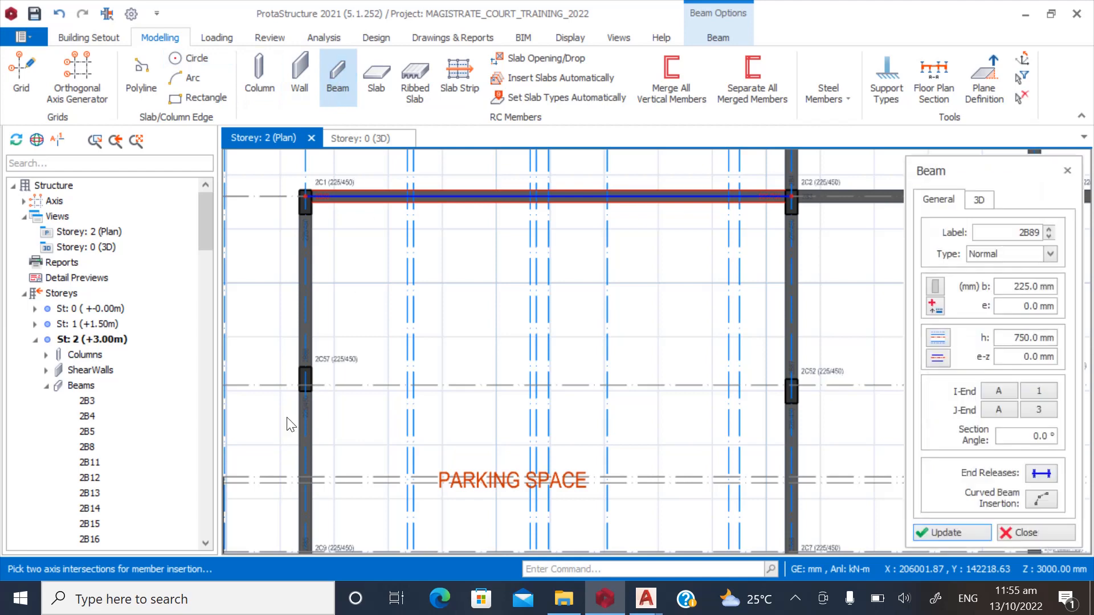
{"action": "scroll", "coordinate": [312, 393], "scroll_direction": "up", "scroll_amount": 3}
{"action": "left_click", "coordinate": [312, 360]}
{"action": "scroll", "coordinate": [659, 439], "scroll_direction": "down", "scroll_amount": 2}
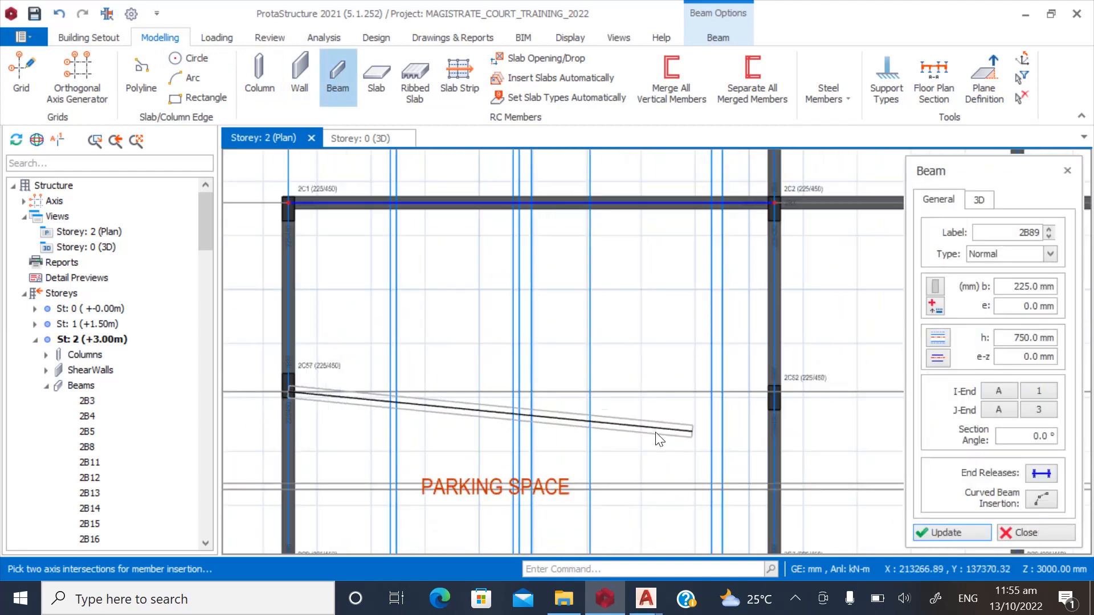
{"action": "scroll", "coordinate": [781, 415], "scroll_direction": "up", "scroll_amount": 2}
{"action": "left_click", "coordinate": [752, 401]}
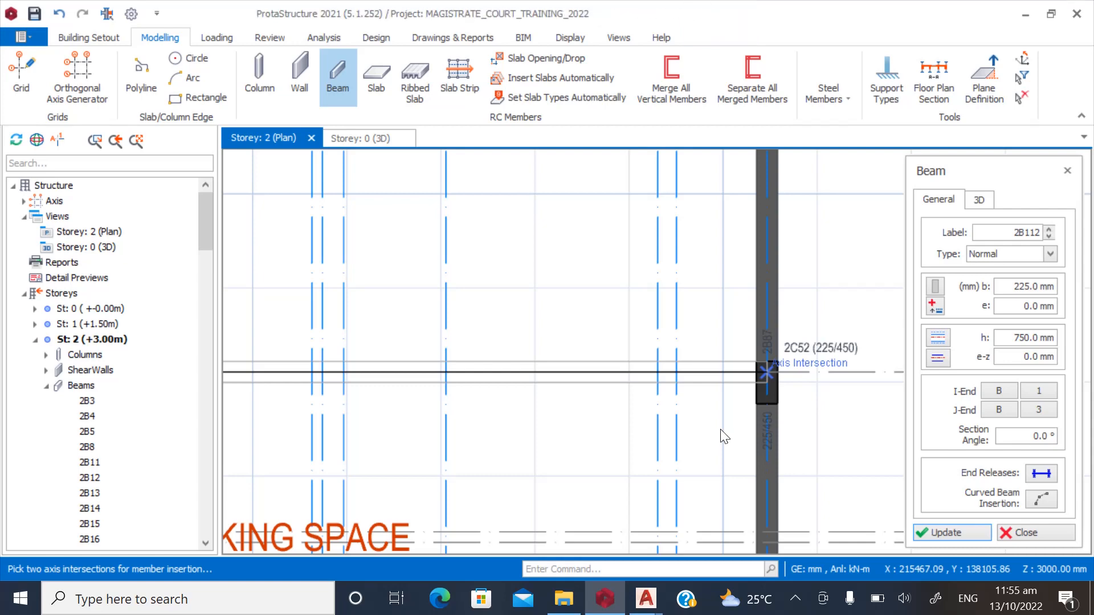
{"action": "key", "text": "Escape"}
{"action": "left_click", "coordinate": [1013, 533]}
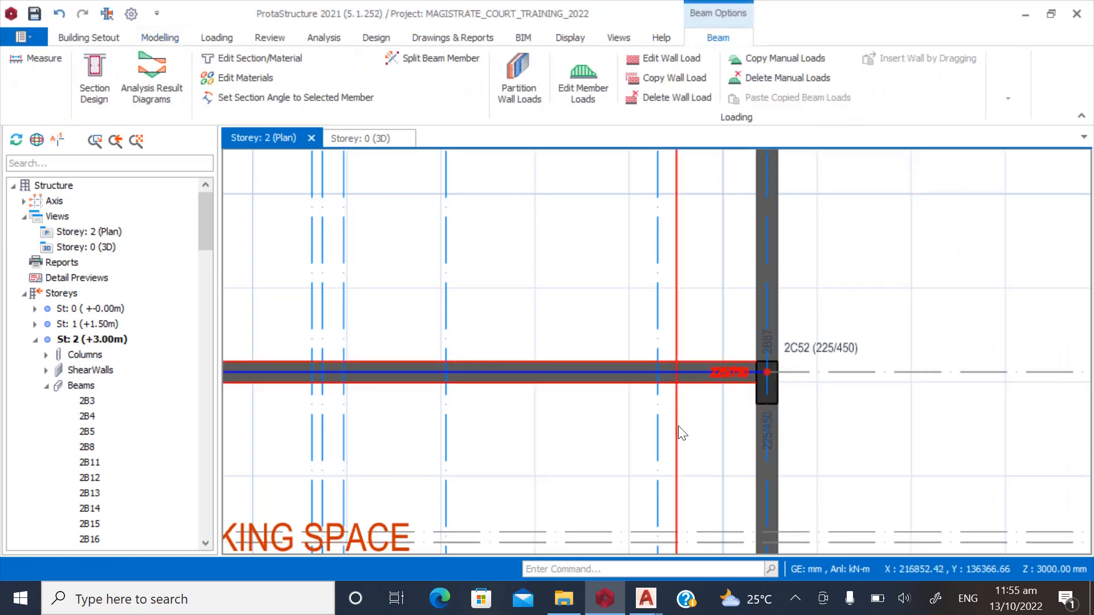
Examine the new Storey 2 beam over the parking space and the column standing on it in the 3D view.
{"action": "scroll", "coordinate": [677, 426], "scroll_direction": "down", "scroll_amount": 3}
{"action": "left_click", "coordinate": [103, 248]}
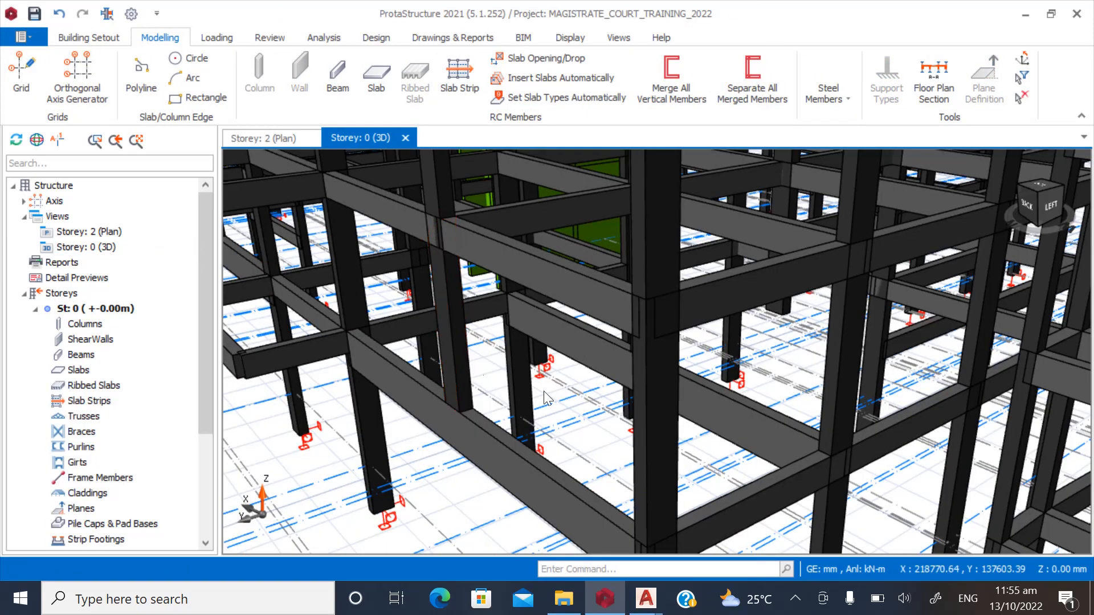
{"action": "scroll", "coordinate": [690, 365], "scroll_direction": "up", "scroll_amount": 1}
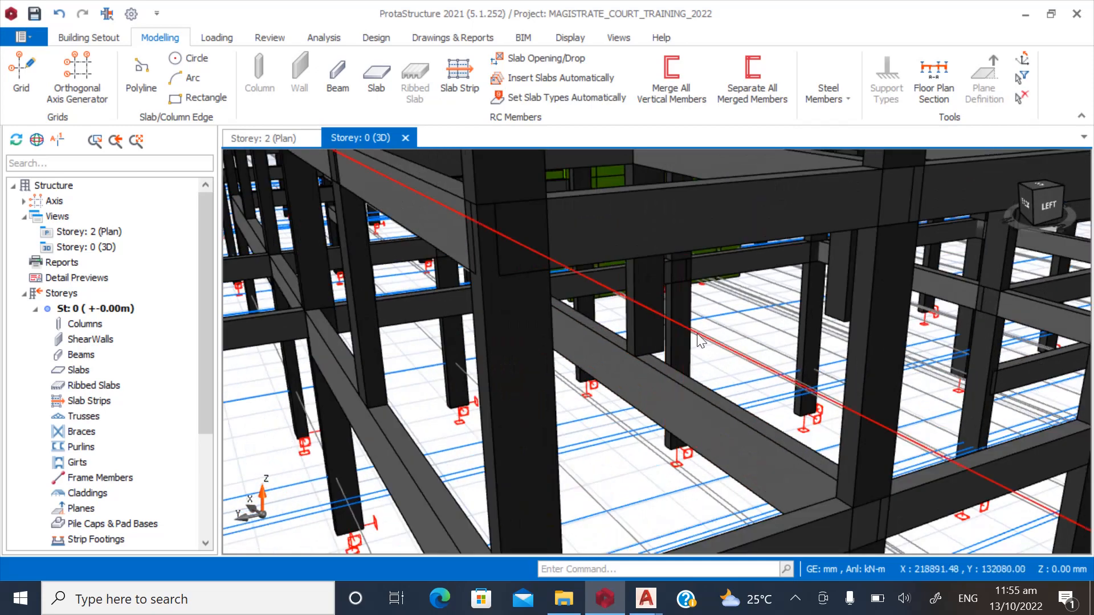
{"action": "mouse_move", "coordinate": [690, 365]}
{"action": "middle_mouse_down"}
{"action": "mouse_move", "coordinate": [672, 331]}
{"action": "mouse_move", "coordinate": [677, 392]}
{"action": "mouse_move", "coordinate": [689, 387]}
{"action": "mouse_move", "coordinate": [681, 378]}
{"action": "middle_mouse_up"}
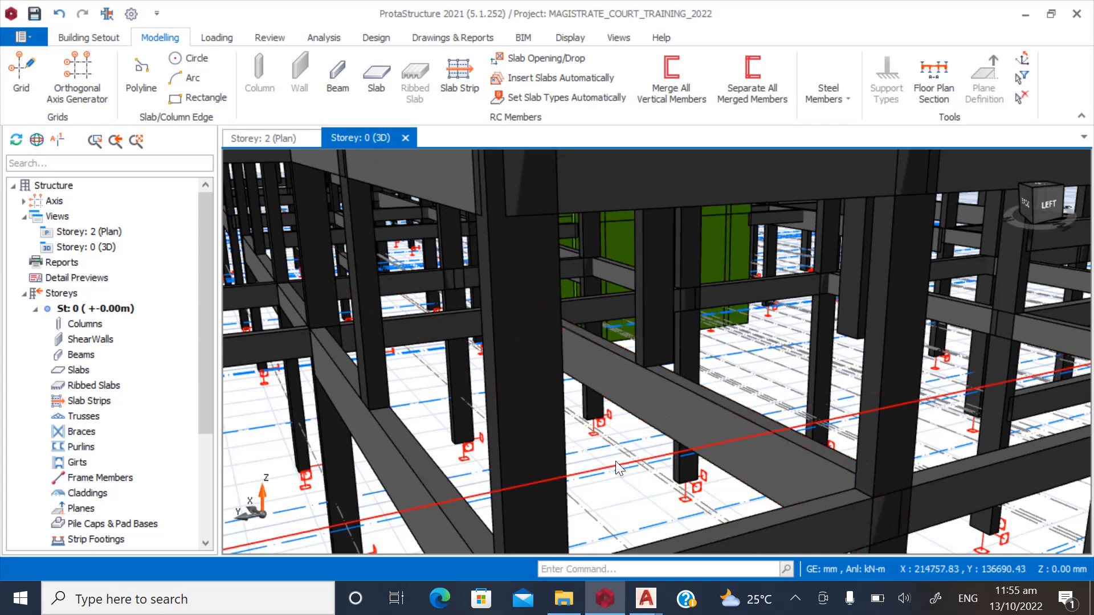
{"action": "middle_click_drag", "start_coordinate": [619, 467], "coordinate": [584, 449]}
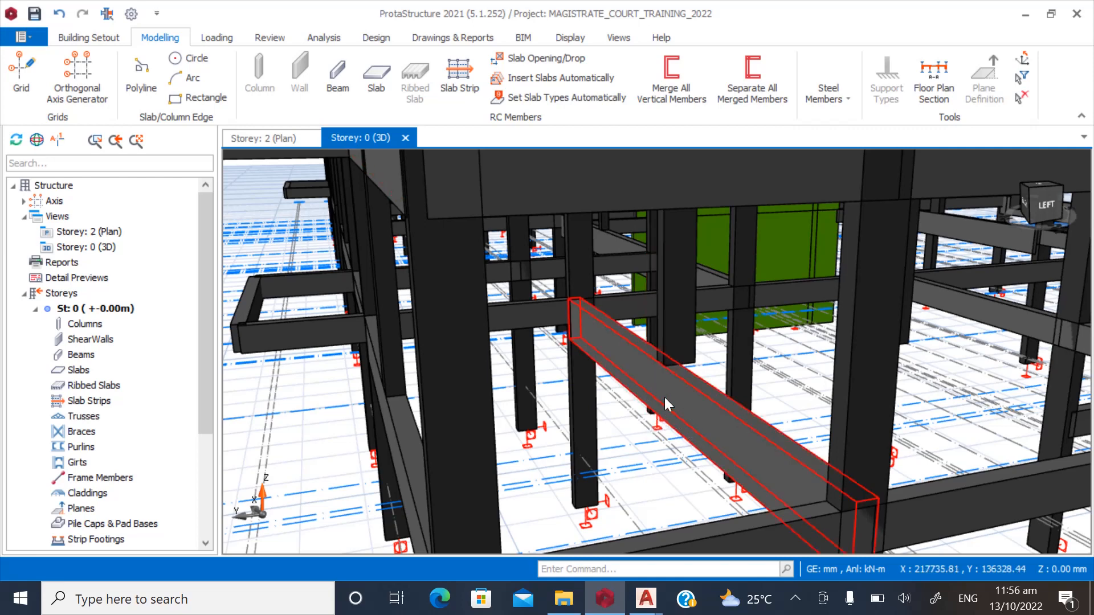
Open the Storey 4 plan and set column 4C51's section to b1 450 mm and b2 225 mm.
{"action": "left_click", "coordinate": [135, 233]}
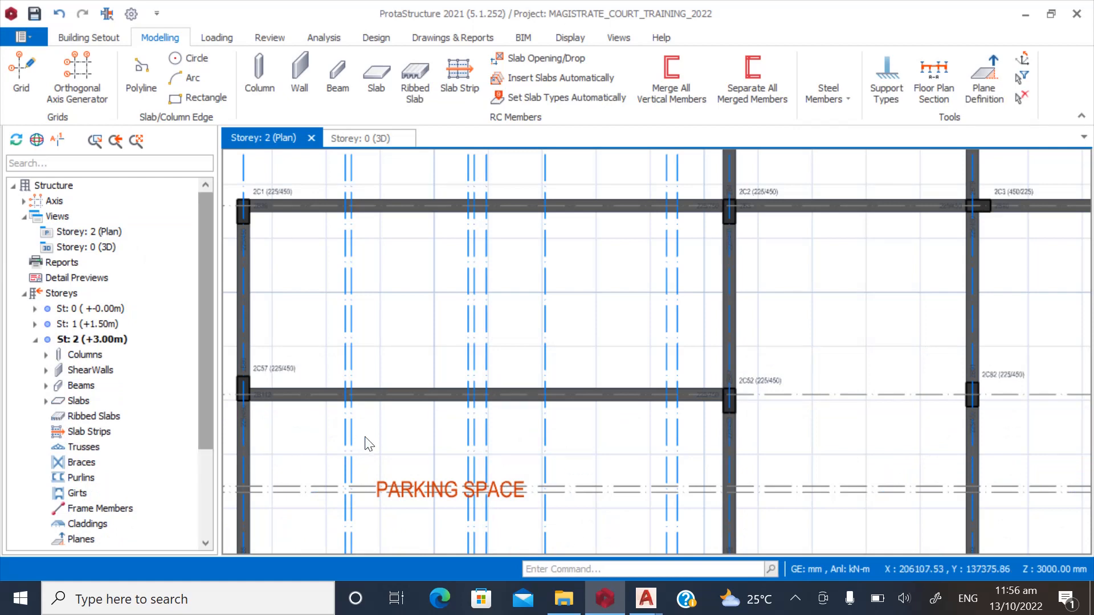
{"action": "left_click", "coordinate": [34, 340]}
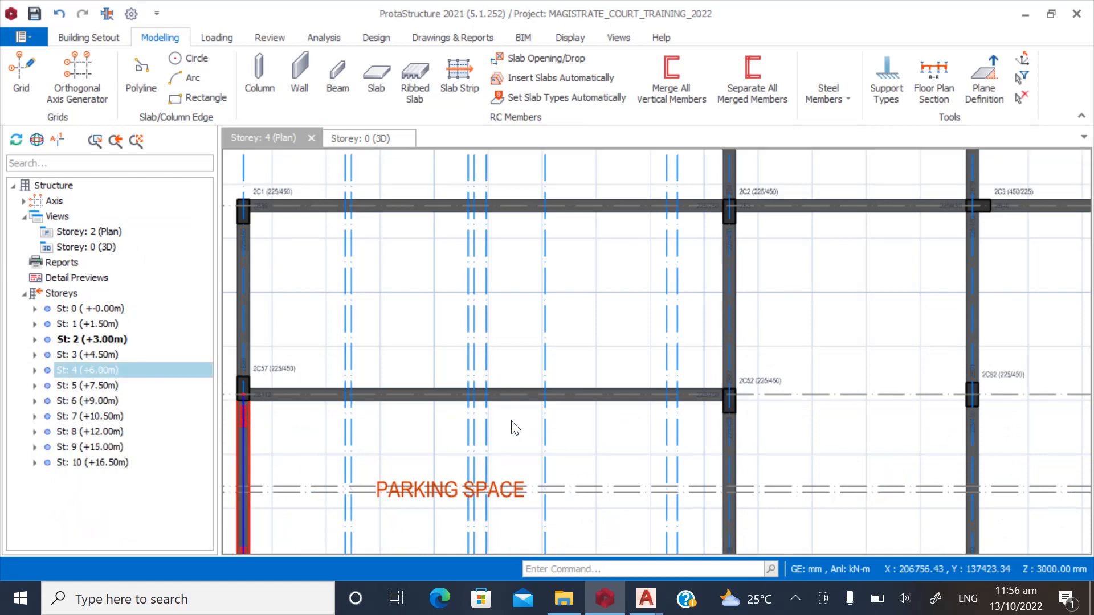
{"action": "left_click", "coordinate": [521, 377]}
{"action": "right_click", "coordinate": [521, 377]}
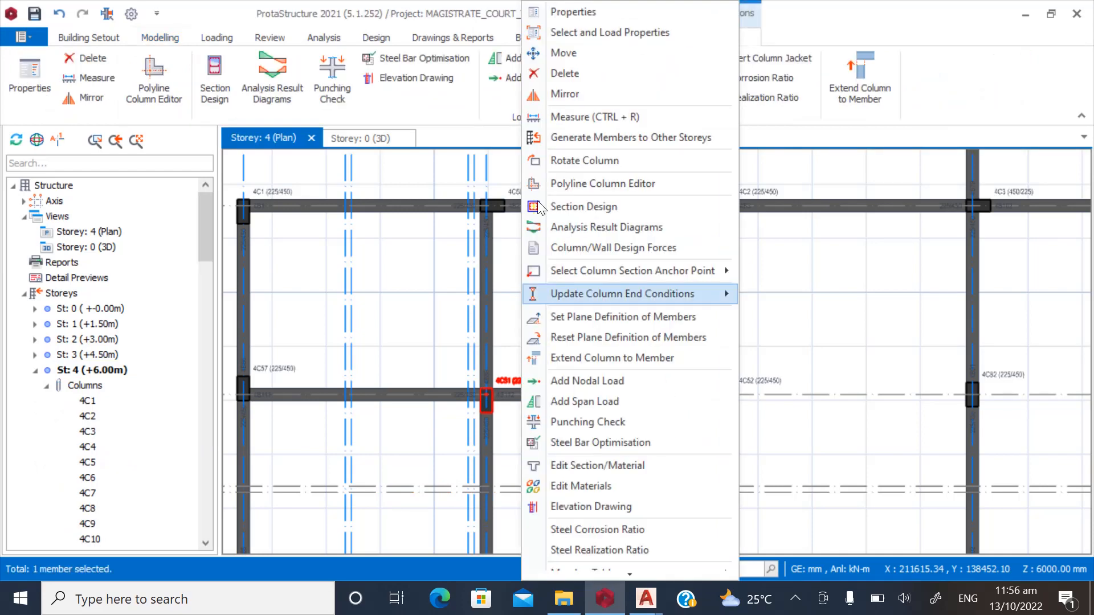
{"action": "left_click", "coordinate": [572, 12]}
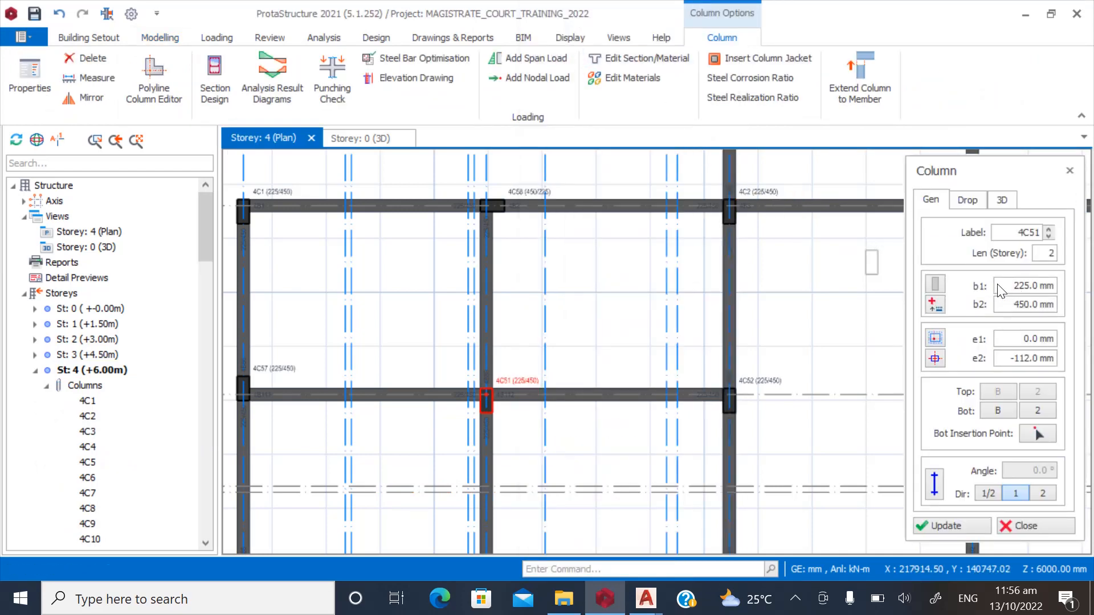
{"action": "left_click_drag", "start_coordinate": [1009, 288], "coordinate": [1063, 291]}
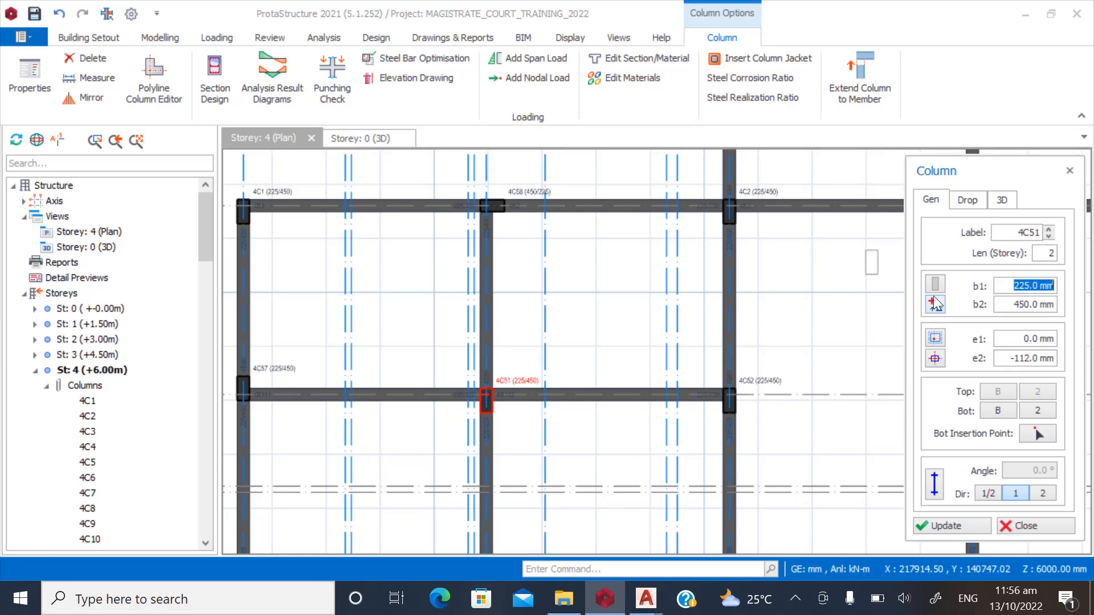
{"action": "type", "text": "450"}
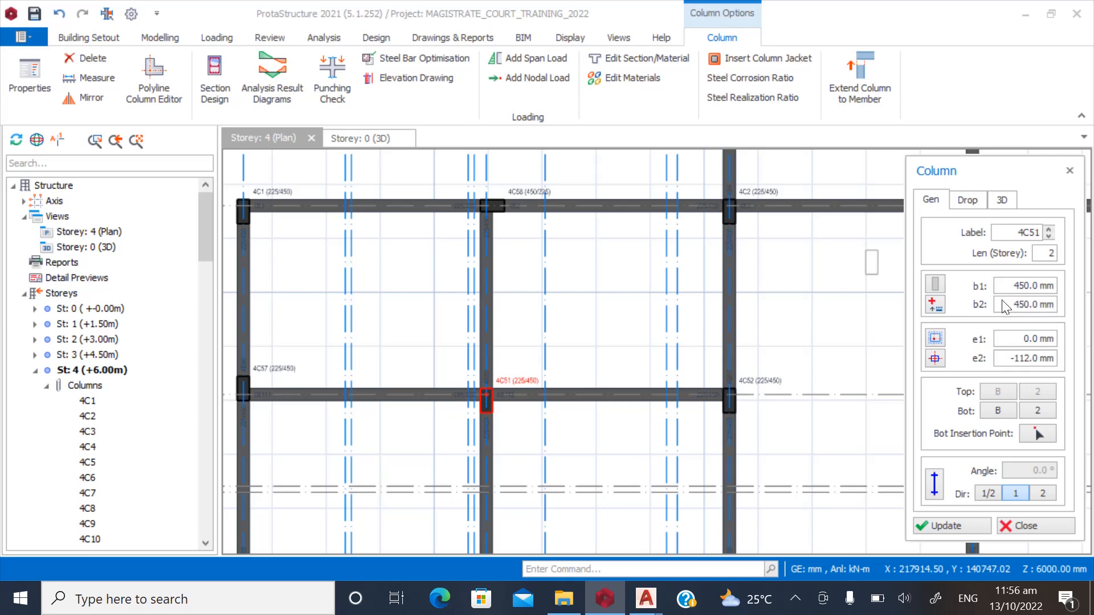
{"action": "left_click_drag", "start_coordinate": [1005, 307], "coordinate": [1069, 312]}
{"action": "type", "text": "22"}
Set column 4C51's e2 eccentricity to 0 mm and apply the new column properties.
{"action": "left_click_drag", "start_coordinate": [1003, 367], "coordinate": [1075, 370]}
{"action": "type", "text": "0"}
{"action": "left_click", "coordinate": [946, 525]}
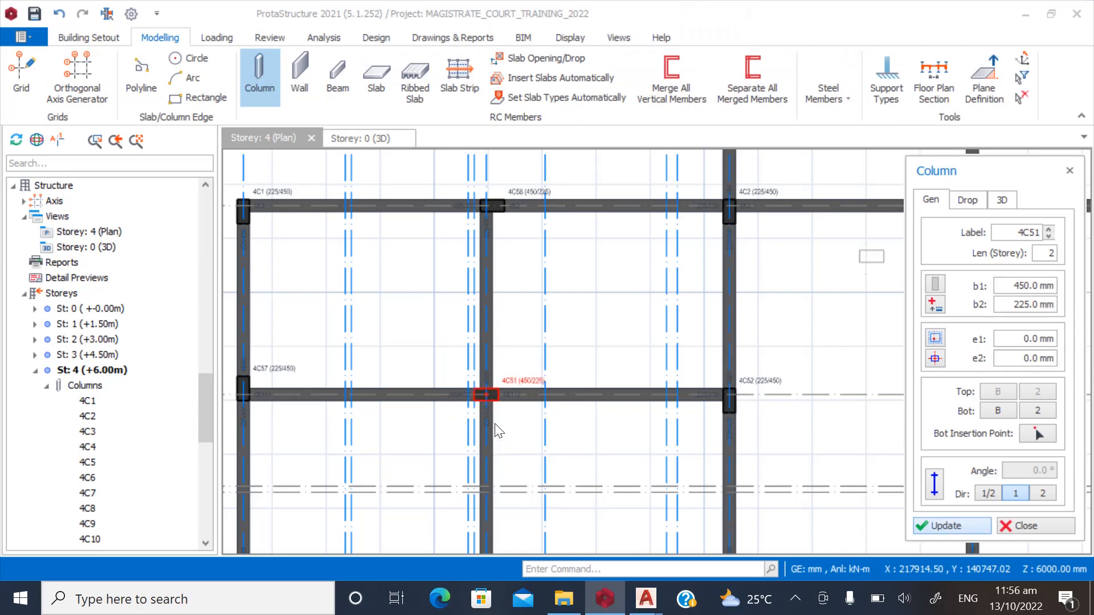
{"action": "left_click", "coordinate": [1025, 526]}
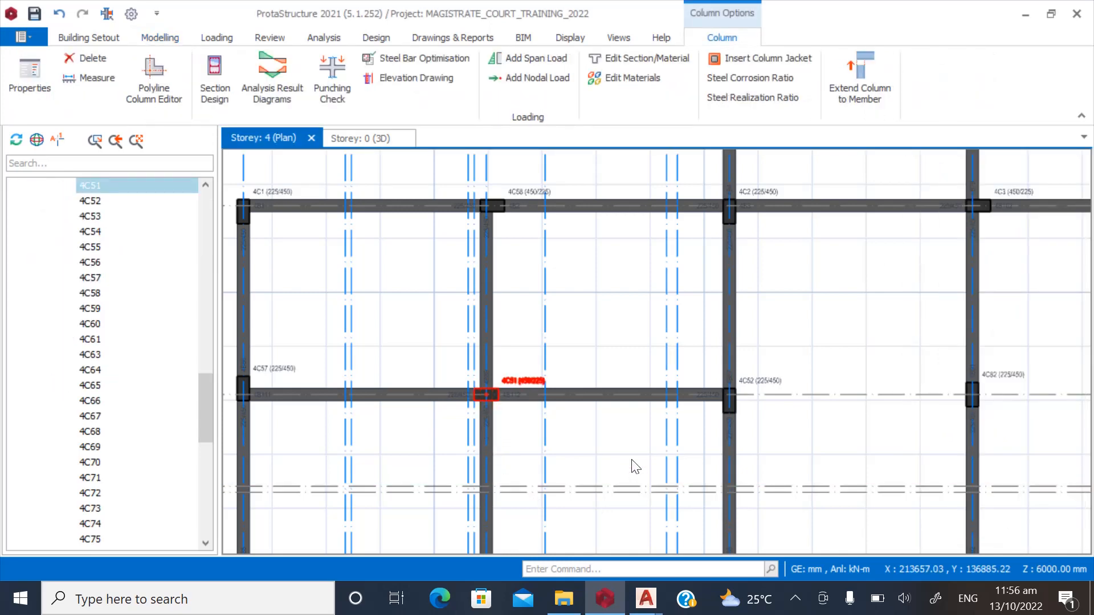
{"action": "key", "text": "Escape"}
Check in the 3D view how the rotated Storey 4 column sits on the new parking-space beam.
{"action": "left_click_drag", "start_coordinate": [204, 377], "coordinate": [205, 189]}
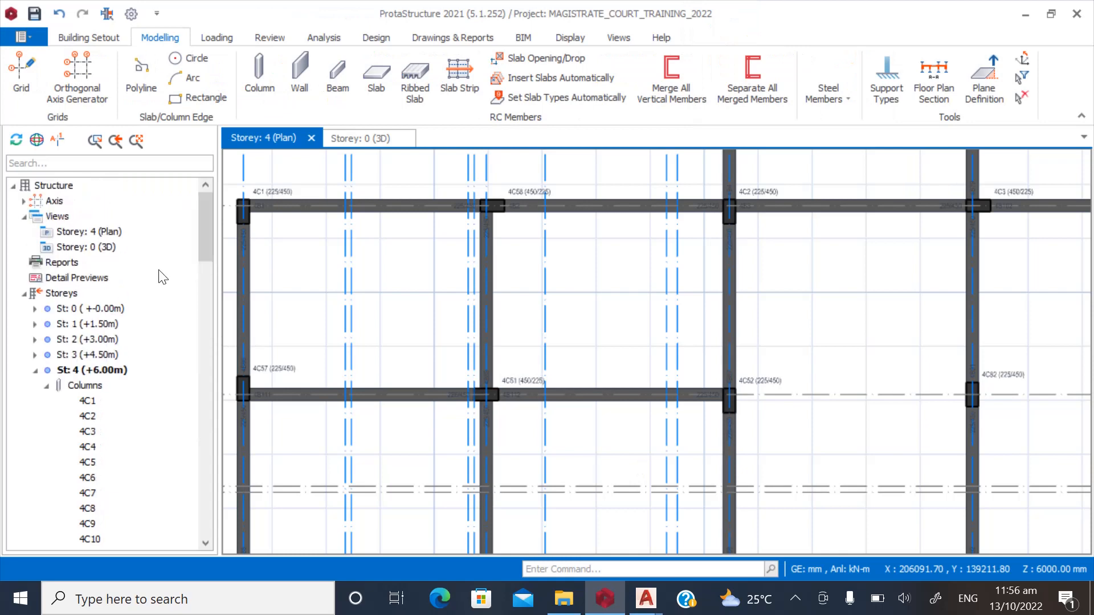
{"action": "left_click", "coordinate": [44, 387]}
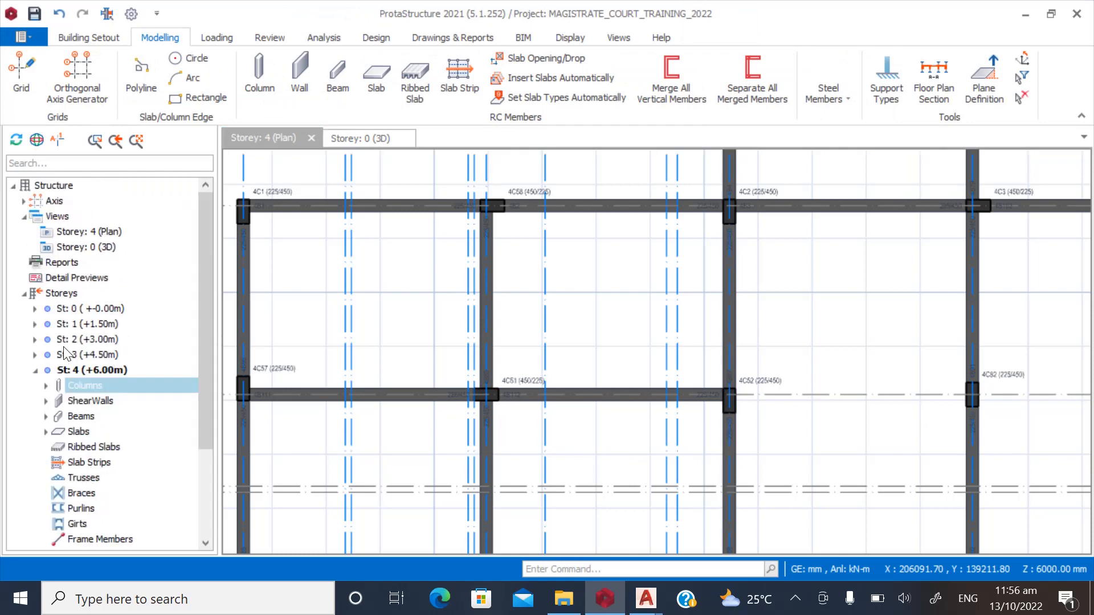
{"action": "left_click", "coordinate": [94, 247]}
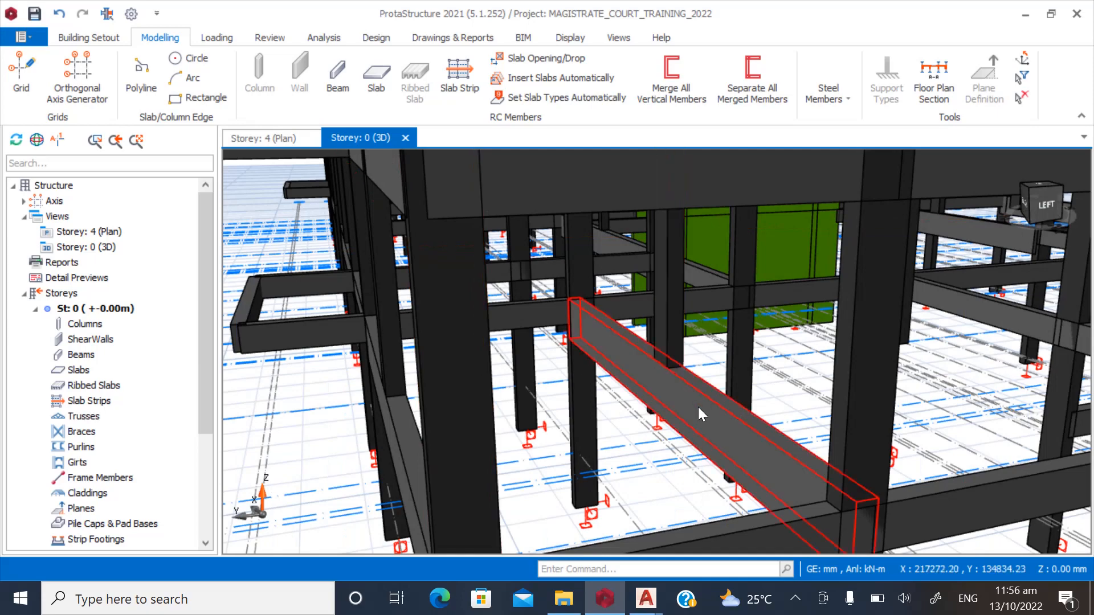
{"action": "mouse_move", "coordinate": [698, 407]}
{"action": "middle_mouse_down"}
{"action": "mouse_move", "coordinate": [714, 410]}
{"action": "mouse_move", "coordinate": [696, 340]}
{"action": "mouse_move", "coordinate": [689, 439]}
{"action": "mouse_move", "coordinate": [685, 422]}
{"action": "mouse_move", "coordinate": [631, 427]}
{"action": "mouse_move", "coordinate": [694, 437]}
{"action": "mouse_move", "coordinate": [689, 422]}
{"action": "middle_mouse_up"}
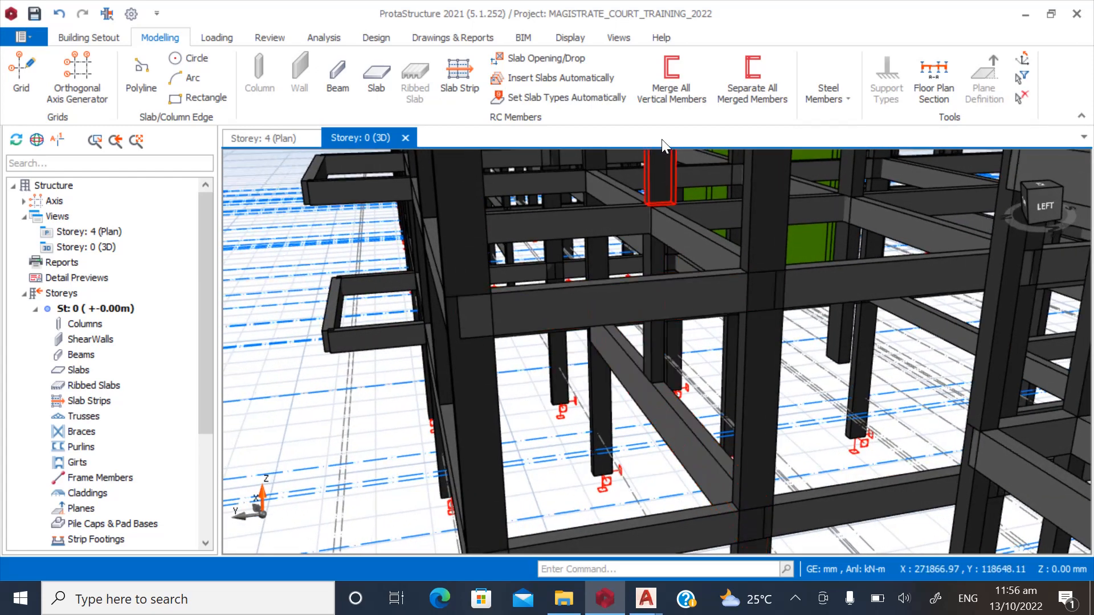
{"action": "scroll", "coordinate": [649, 437], "scroll_direction": "down", "scroll_amount": 2}
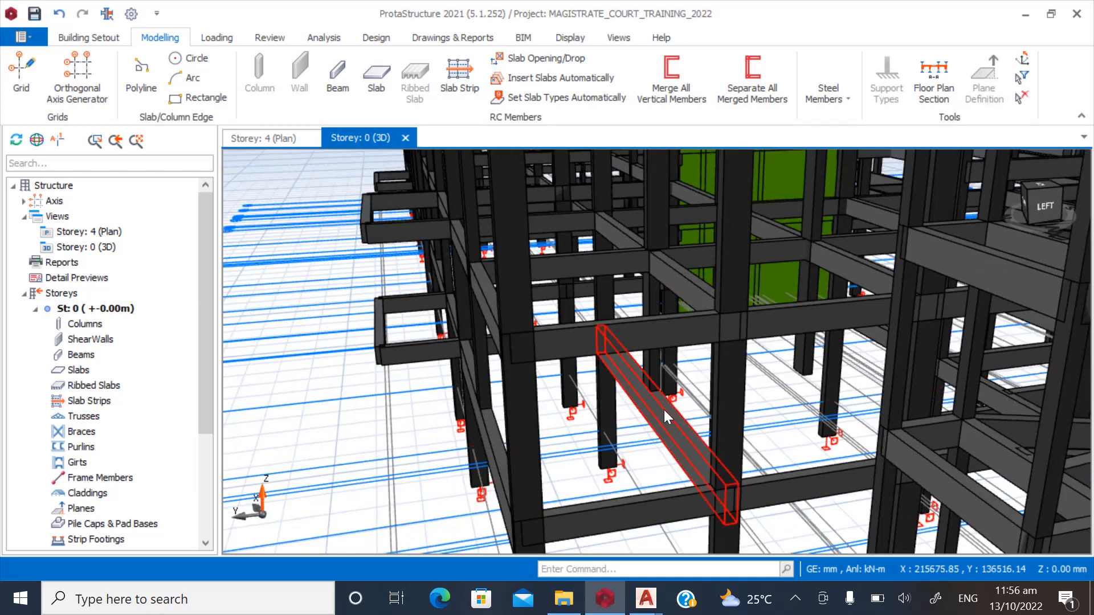
Recheck column 4C51 on the Storey 4 plan, and open the Storey 6 plan at the same junction.
{"action": "double_click", "coordinate": [98, 232]}
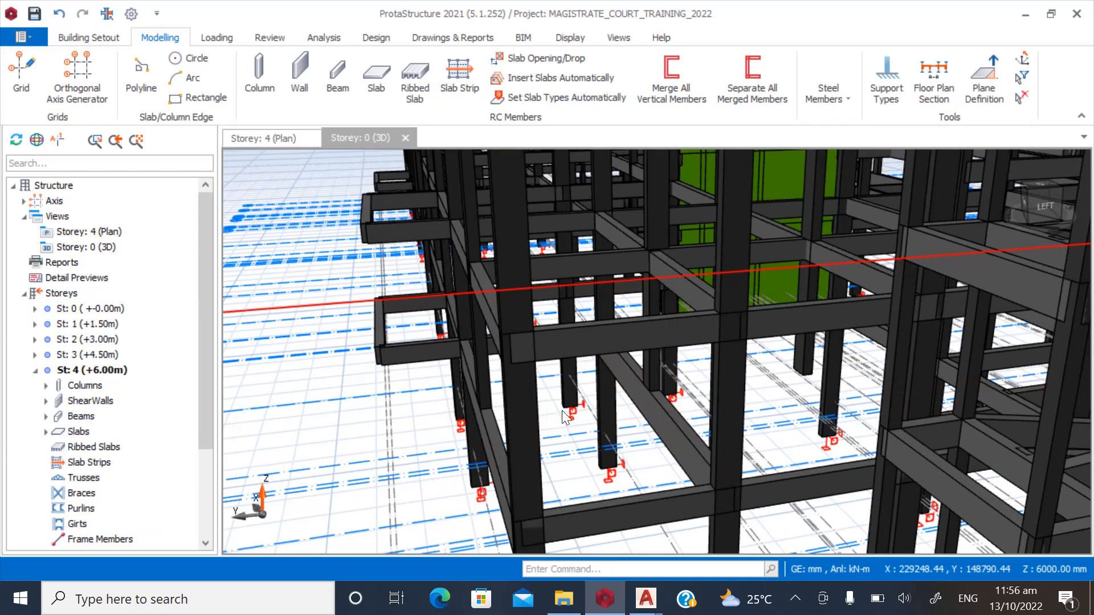
{"action": "scroll", "coordinate": [495, 378], "scroll_direction": "up", "scroll_amount": 3}
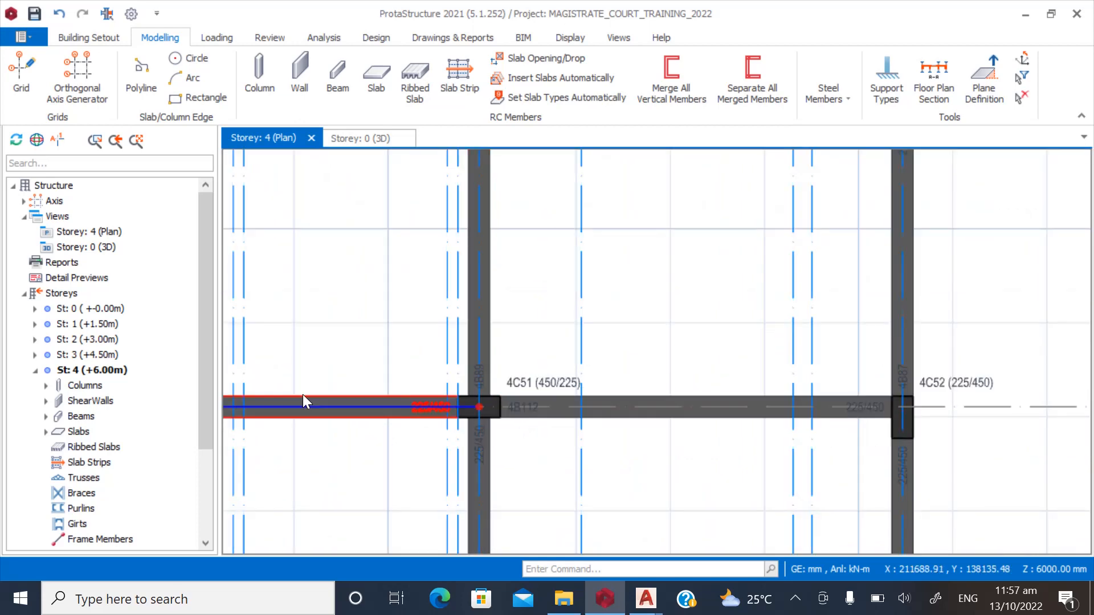
{"action": "left_click", "coordinate": [35, 370]}
{"action": "left_click", "coordinate": [77, 401]}
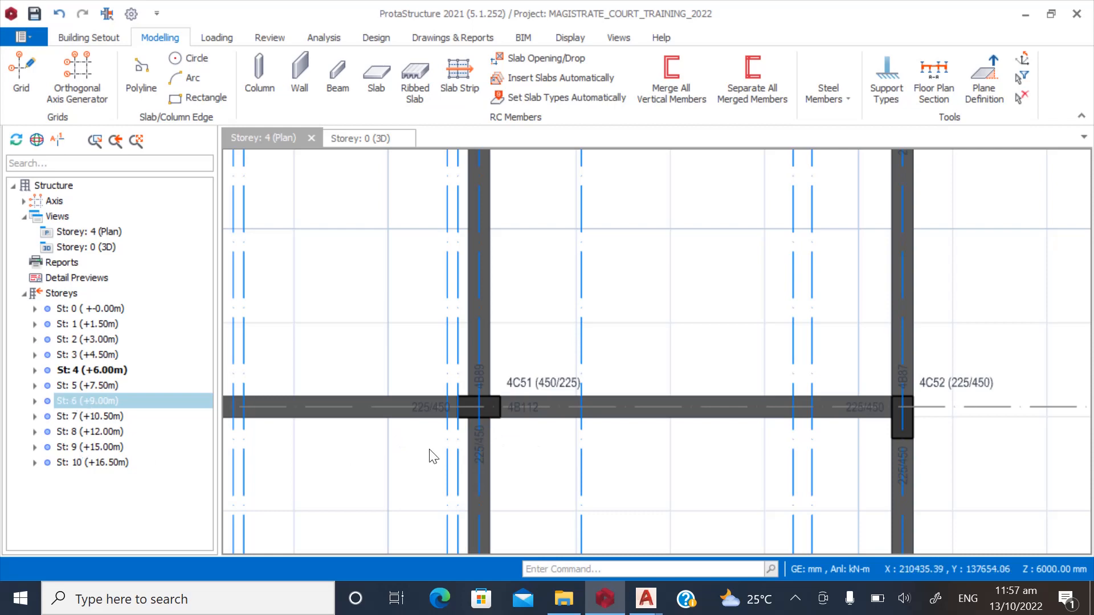
{"action": "double_click", "coordinate": [77, 401]}
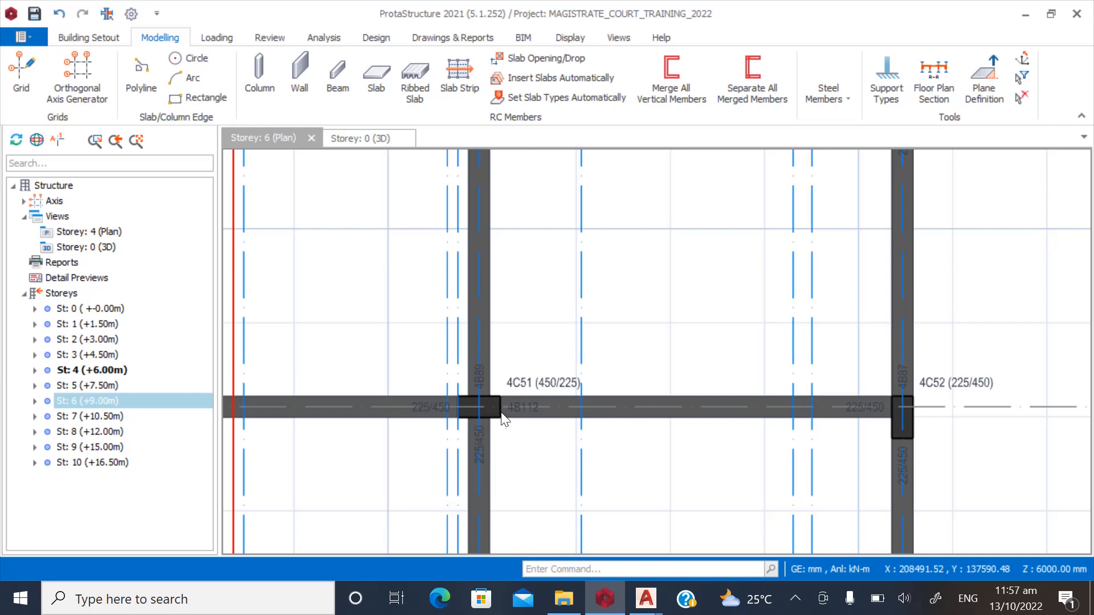
Set column 6C51's section to b1 450 mm and b2 225 mm in its properties.
{"action": "right_click", "coordinate": [515, 384]}
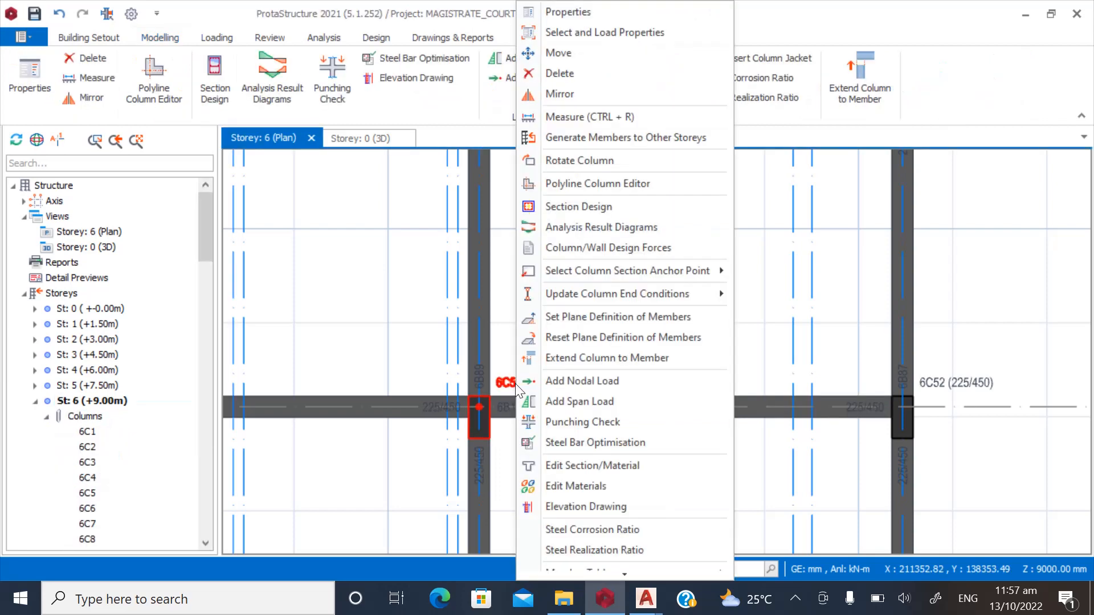
{"action": "left_click", "coordinate": [558, 12]}
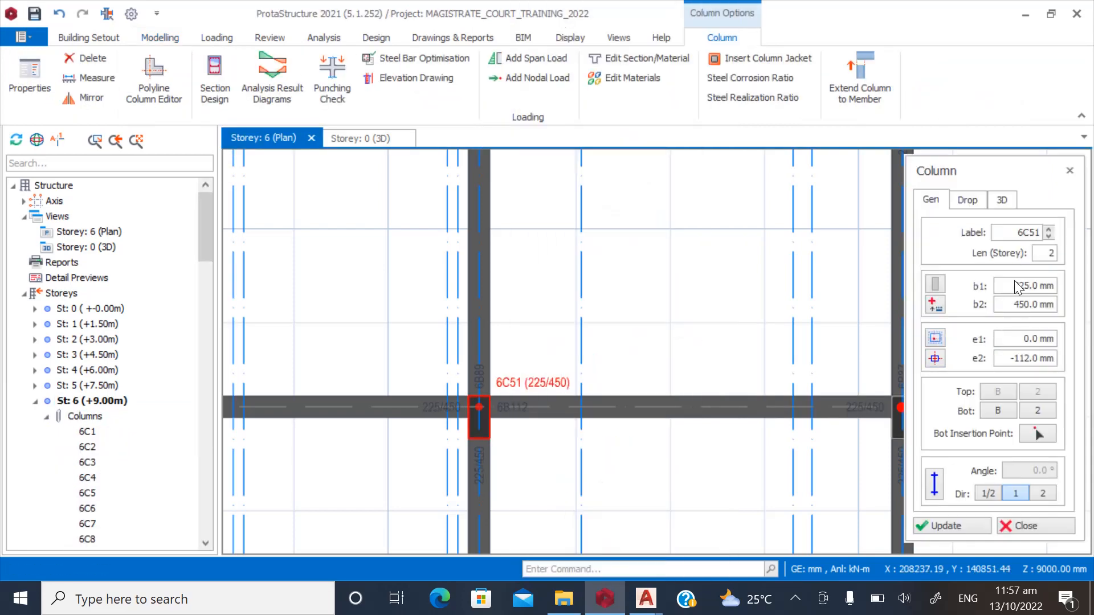
{"action": "left_click_drag", "start_coordinate": [1005, 283], "coordinate": [1057, 282]}
{"action": "type", "text": "4"}
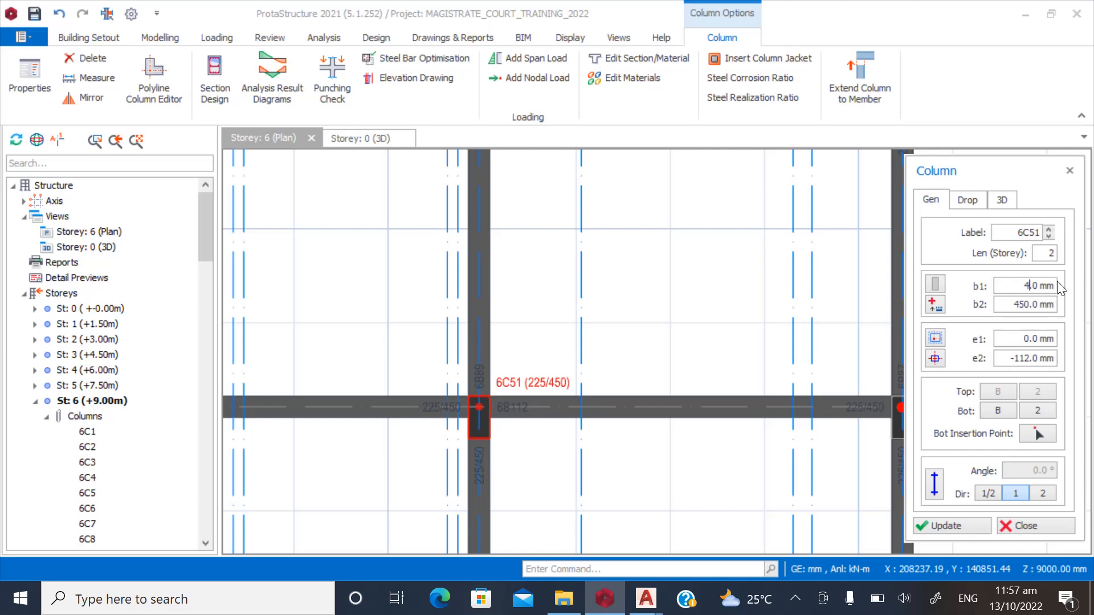
{"action": "type", "text": "50"}
{"action": "left_click_drag", "start_coordinate": [1009, 305], "coordinate": [1088, 315]}
{"action": "type", "text": "22"}
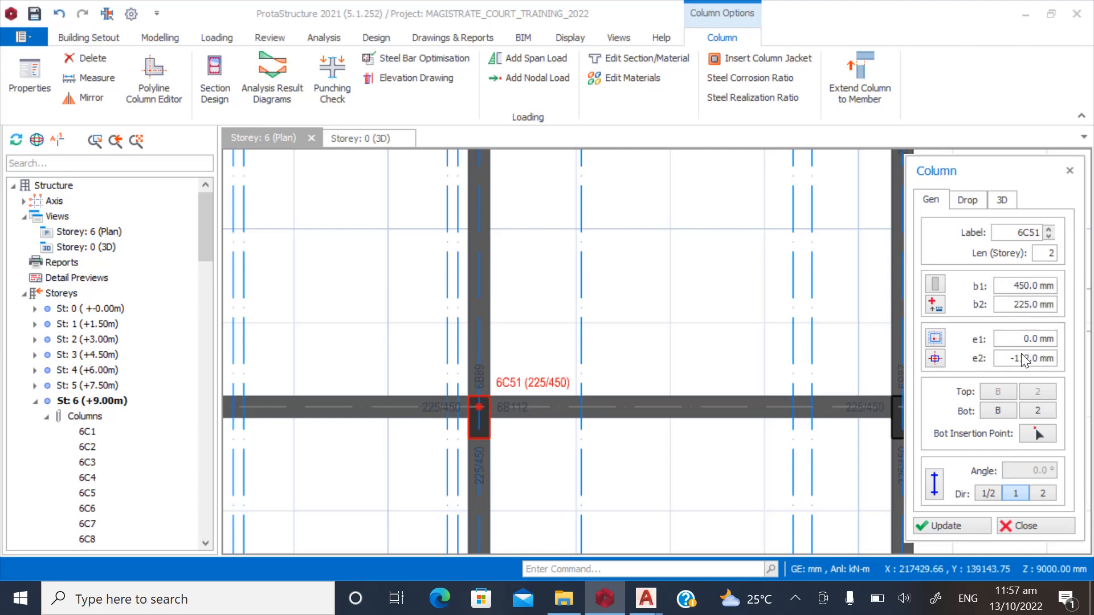
Set column 6C51's e2 eccentricity to 0 mm and apply the new column properties.
{"action": "left_click_drag", "start_coordinate": [1012, 358], "coordinate": [1088, 364]}
{"action": "type", "text": "0"}
{"action": "left_click", "coordinate": [952, 526]}
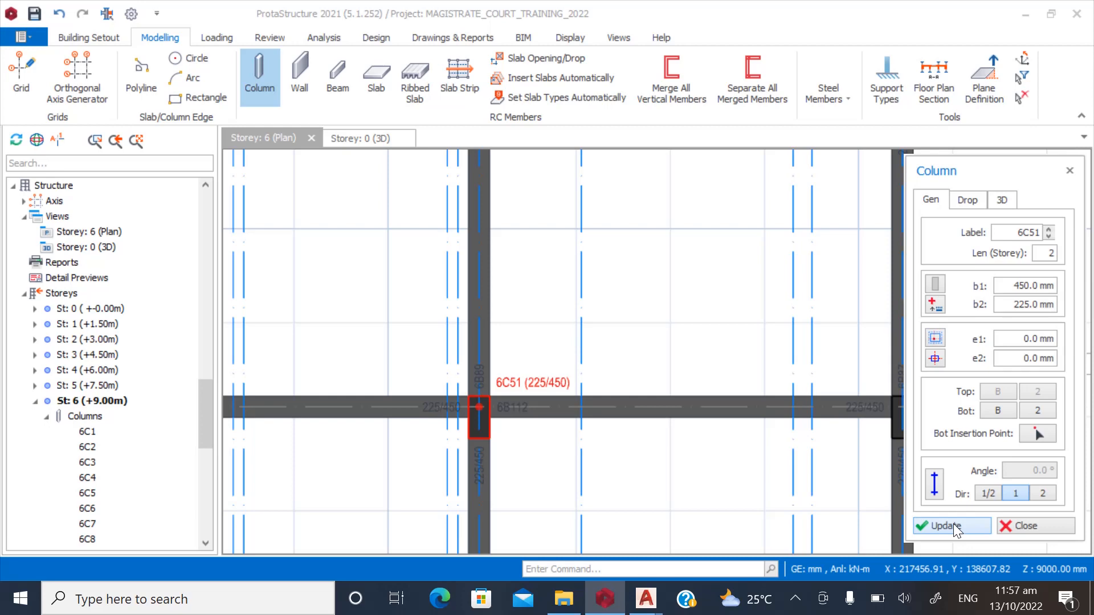
{"action": "left_click", "coordinate": [954, 527]}
{"action": "left_click", "coordinate": [1015, 527]}
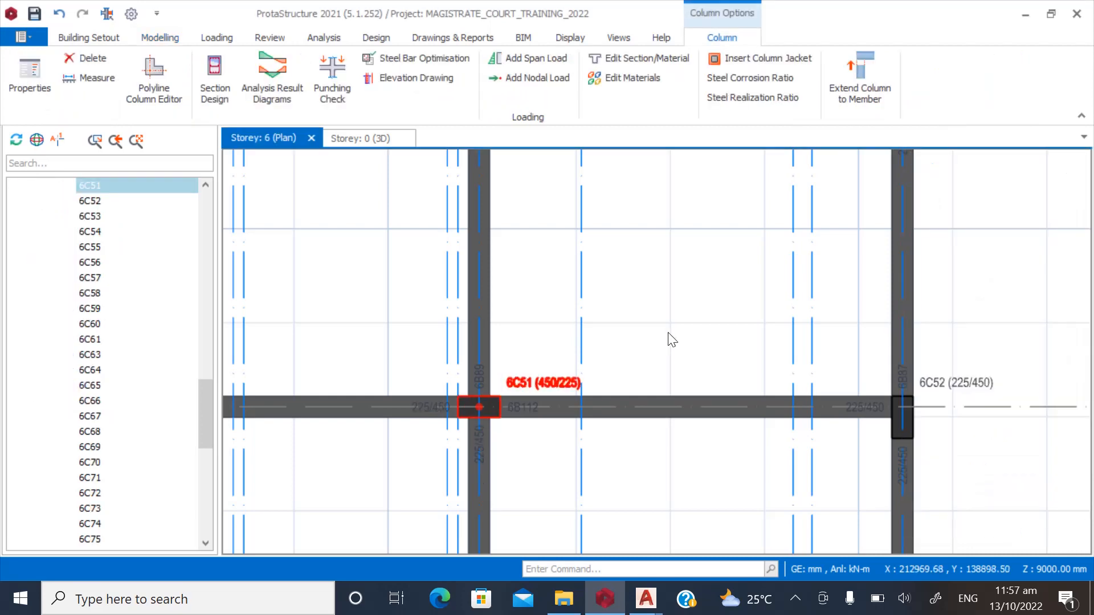
{"action": "key", "text": "Escape"}
Open the Storey 8 plan and set column 8C51's section to b1 450 mm and b2 225 mm.
{"action": "left_click_drag", "start_coordinate": [209, 401], "coordinate": [196, 491]}
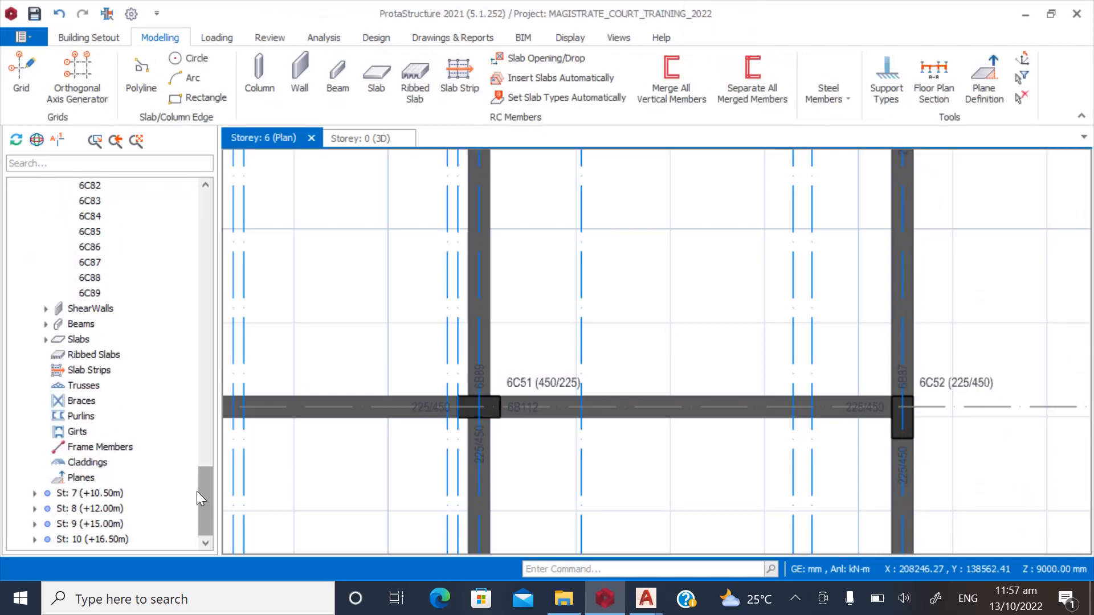
{"action": "left_click", "coordinate": [79, 505]}
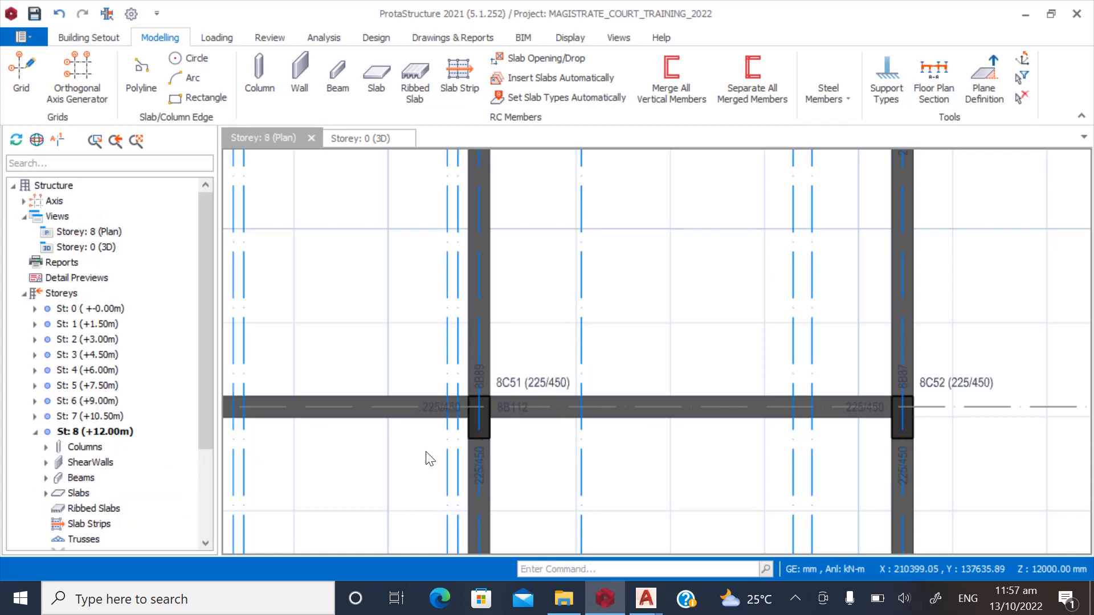
{"action": "right_click", "coordinate": [523, 381]}
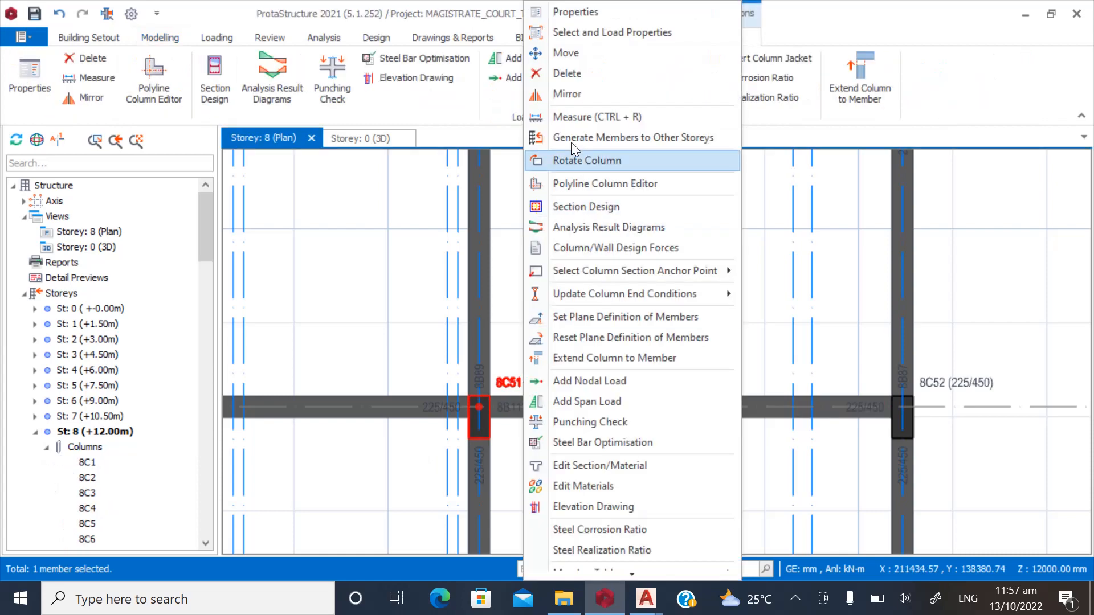
{"action": "left_click", "coordinate": [577, 11]}
{"action": "left_click", "coordinate": [1007, 286]}
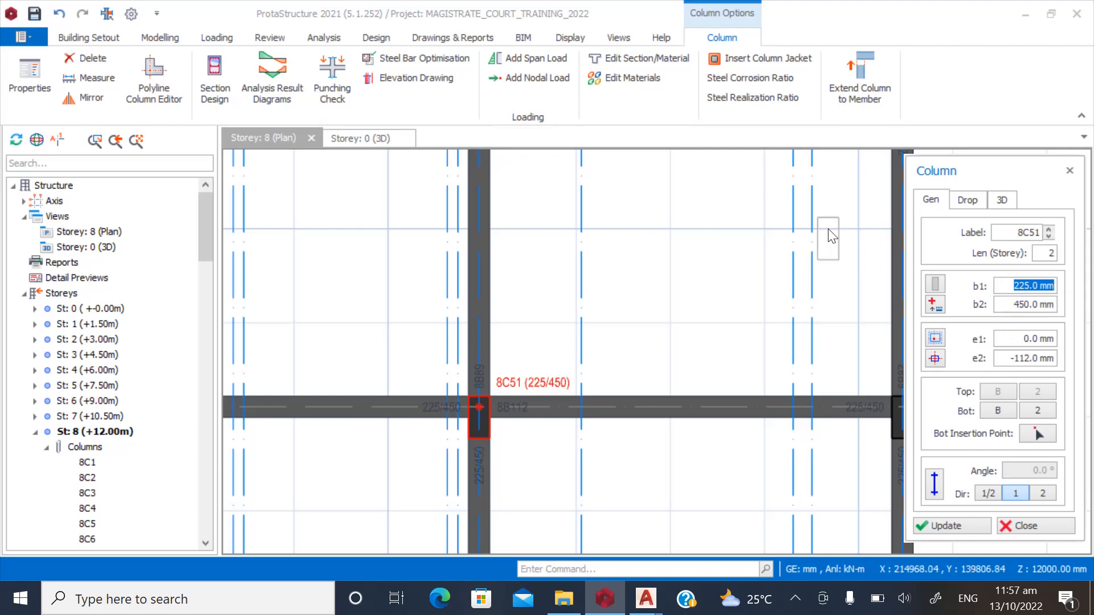
{"action": "type", "text": "450"}
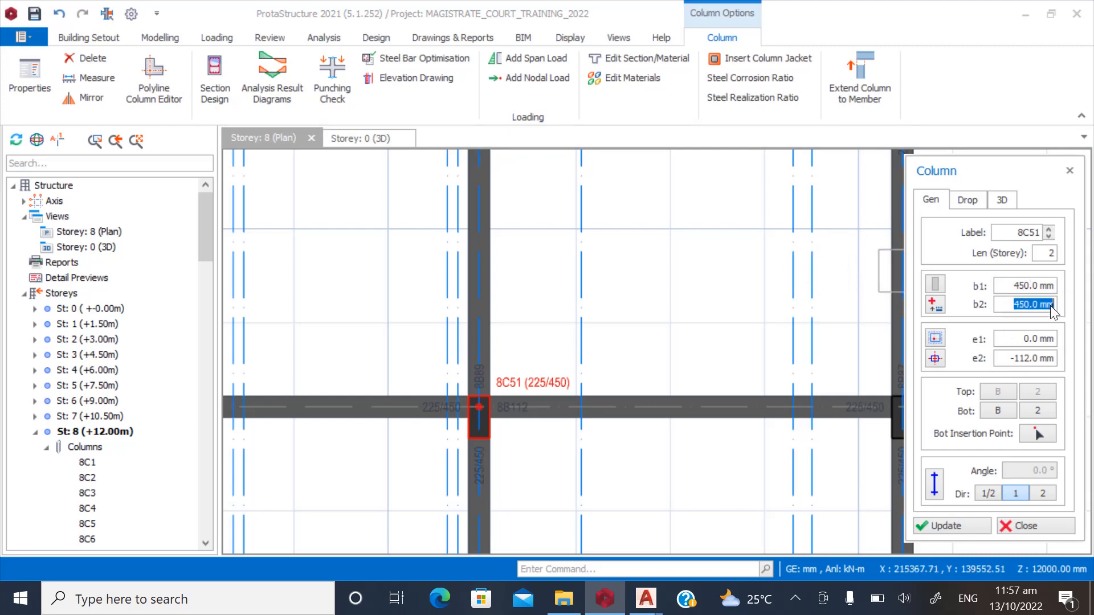
{"action": "type", "text": "225"}
Set column 8C51's e2 eccentricity to 0 mm and apply the new column properties.
{"action": "left_click_drag", "start_coordinate": [1010, 359], "coordinate": [1051, 358]}
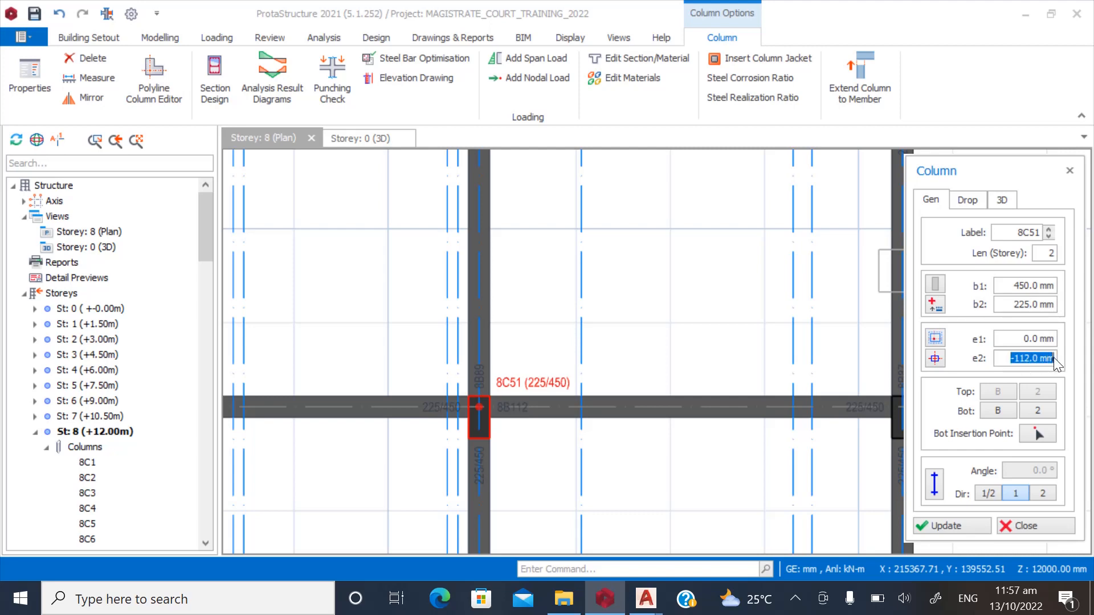
{"action": "type", "text": "0"}
{"action": "left_click", "coordinate": [948, 521]}
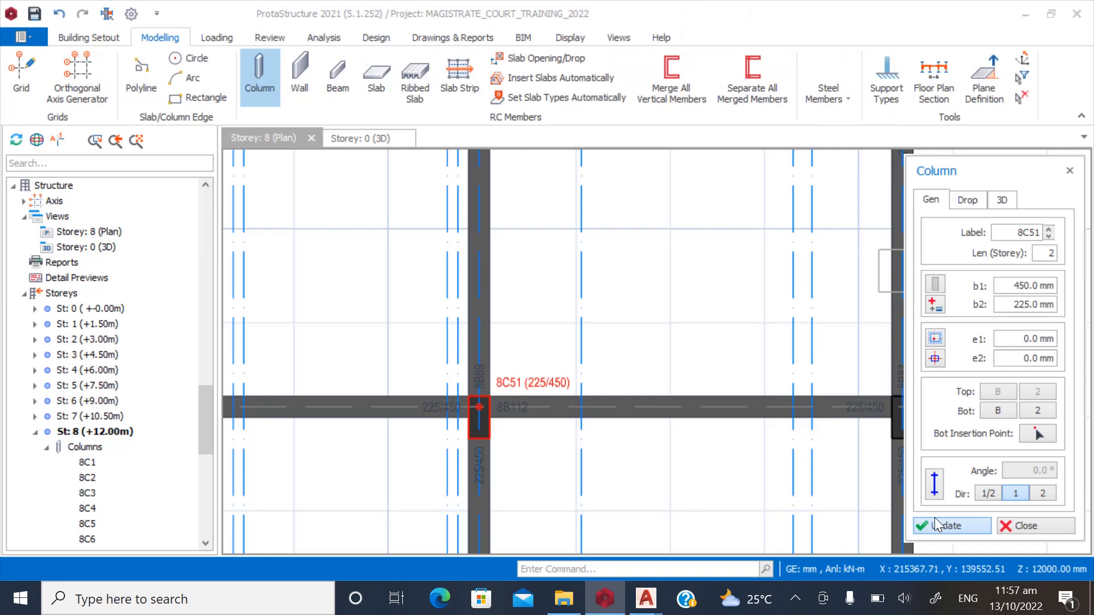
{"action": "left_click", "coordinate": [935, 520]}
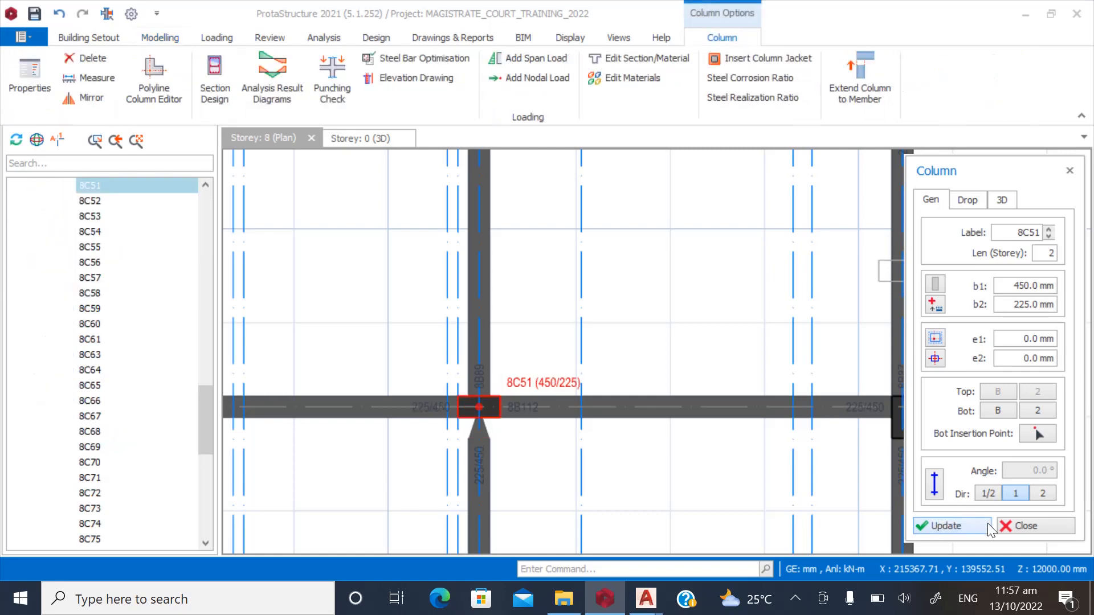
{"action": "left_click", "coordinate": [1007, 528]}
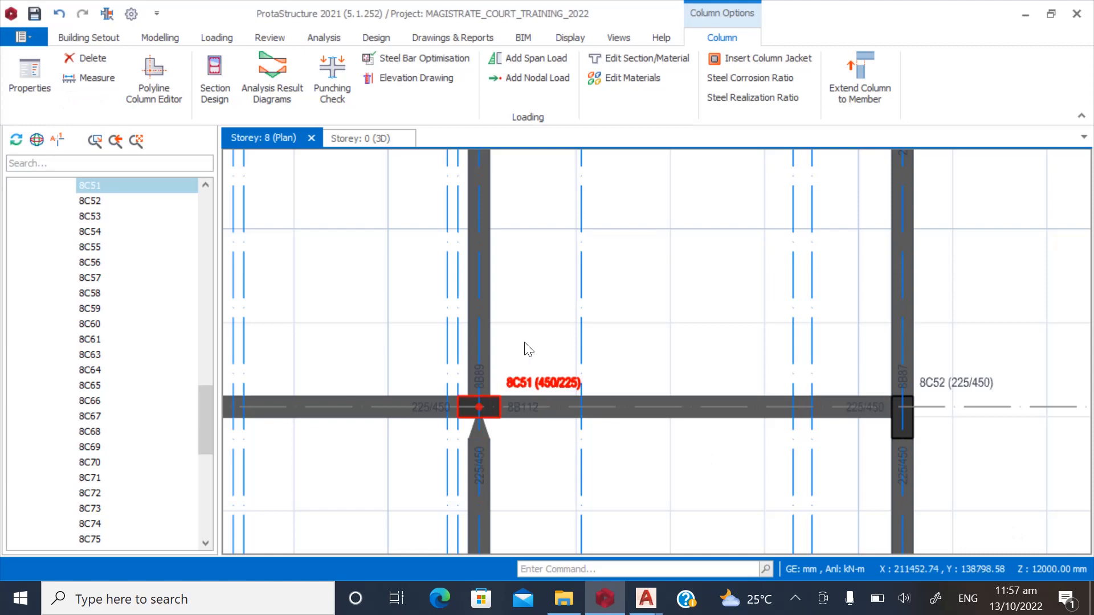
{"action": "key", "text": "Escape"}
Delete the tapered-end Storey 8 beam running from column 8C51 to column 8C8.
{"action": "scroll", "coordinate": [493, 291], "scroll_direction": "down", "scroll_amount": 3}
{"action": "scroll", "coordinate": [504, 364], "scroll_direction": "up", "scroll_amount": 3}
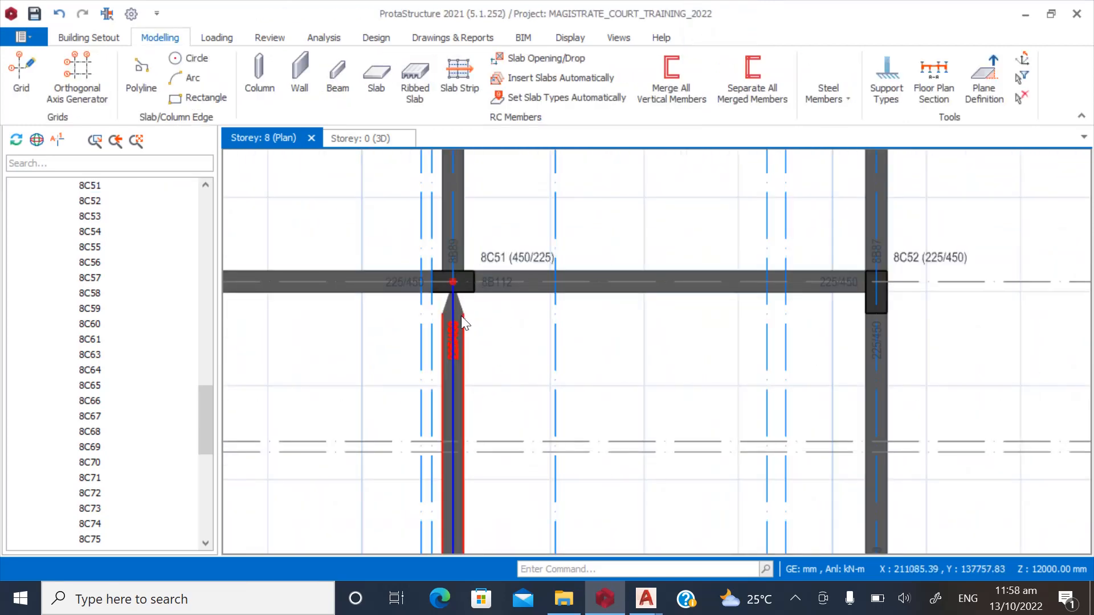
{"action": "left_click", "coordinate": [459, 333]}
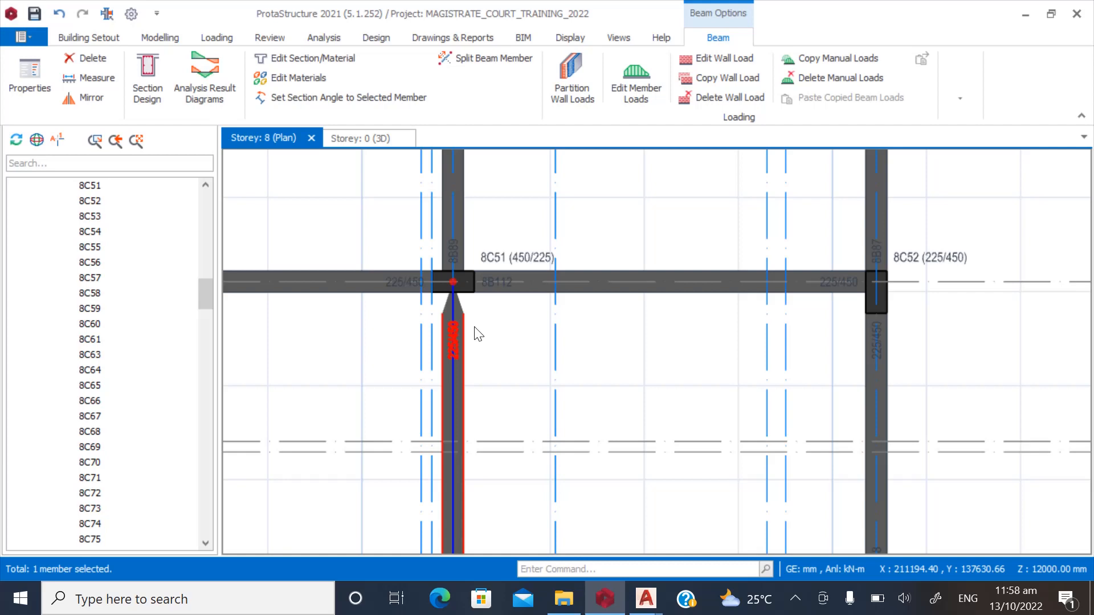
{"action": "key", "text": "Delete"}
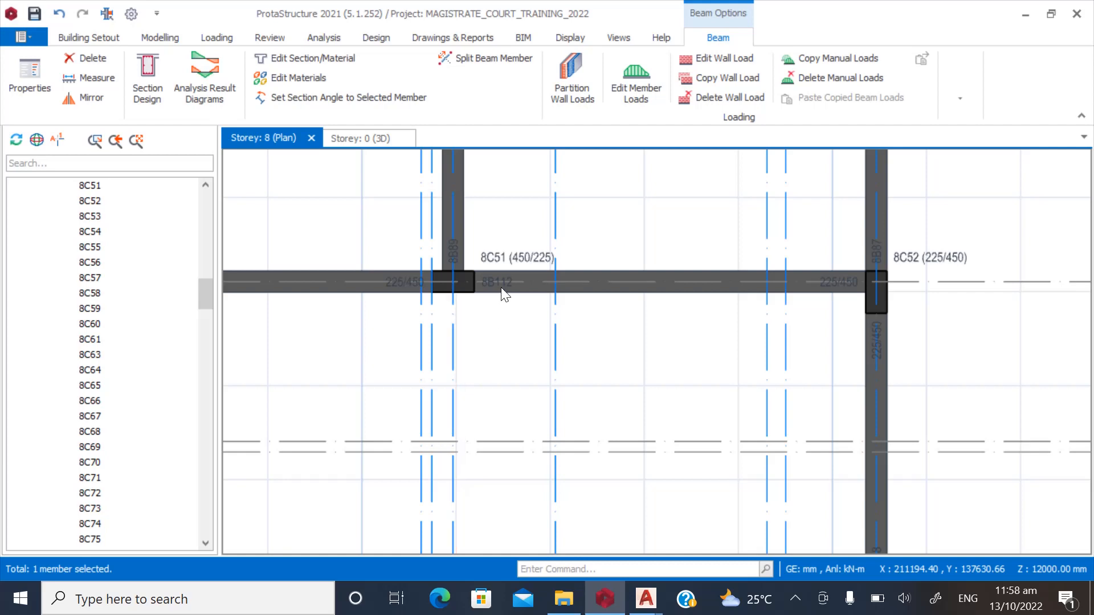
Insert a new 225 x 450 mm beam between columns 8C51 and 8C8, reusing the properties of beam 8B112.
{"action": "left_click", "coordinate": [504, 293]}
{"action": "left_click", "coordinate": [166, 37]}
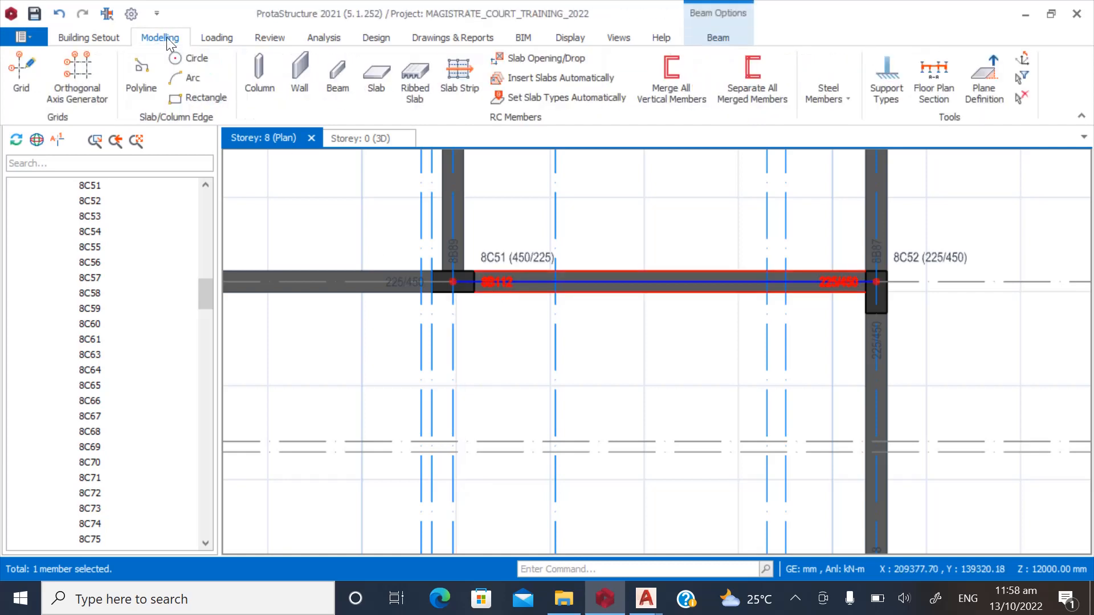
{"action": "left_click", "coordinate": [338, 74]}
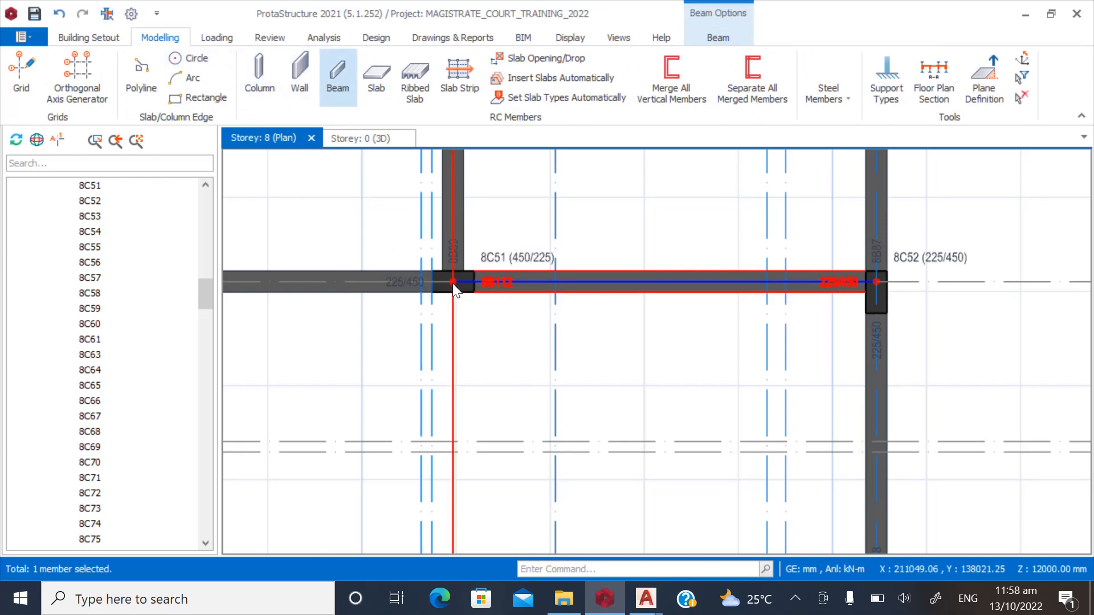
{"action": "key", "text": "Escape"}
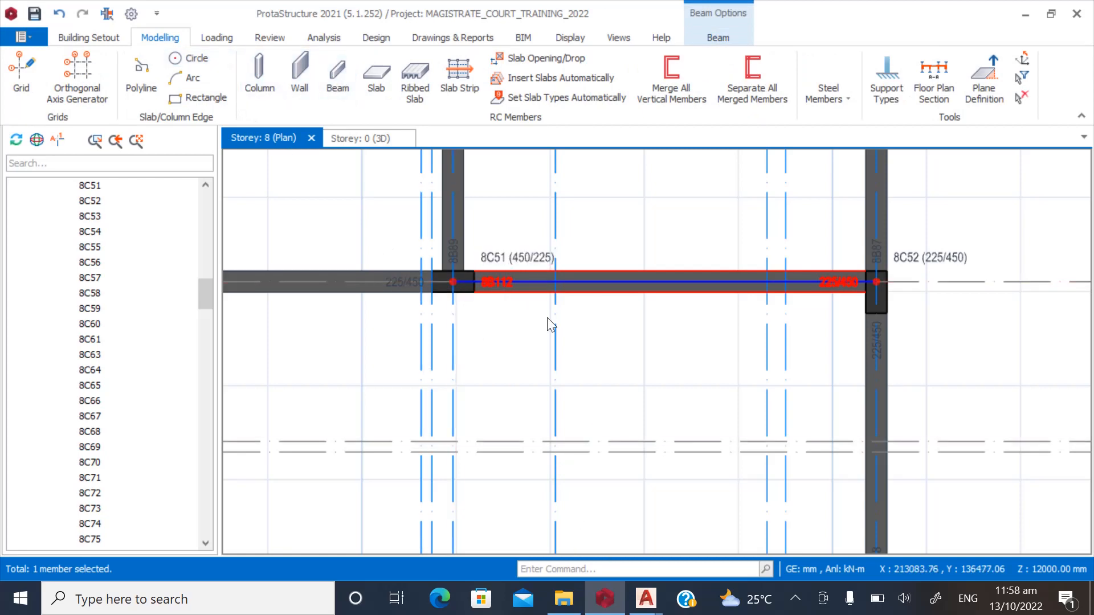
{"action": "left_click", "coordinate": [339, 77]}
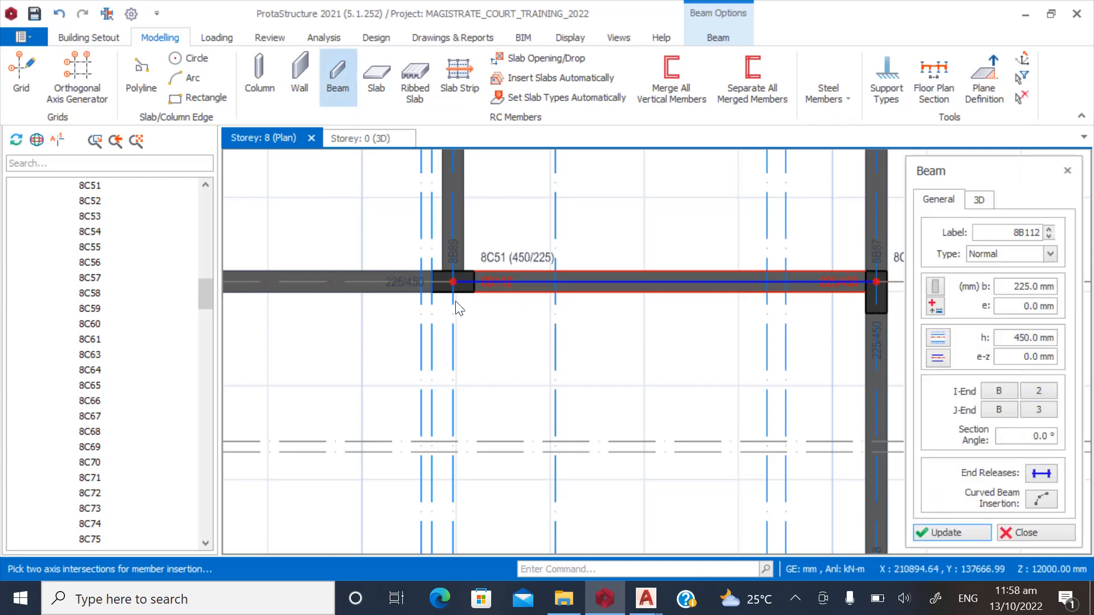
{"action": "left_click", "coordinate": [453, 283]}
{"action": "scroll", "coordinate": [486, 237], "scroll_direction": "down", "scroll_amount": 2}
{"action": "scroll", "coordinate": [476, 525], "scroll_direction": "up", "scroll_amount": 3}
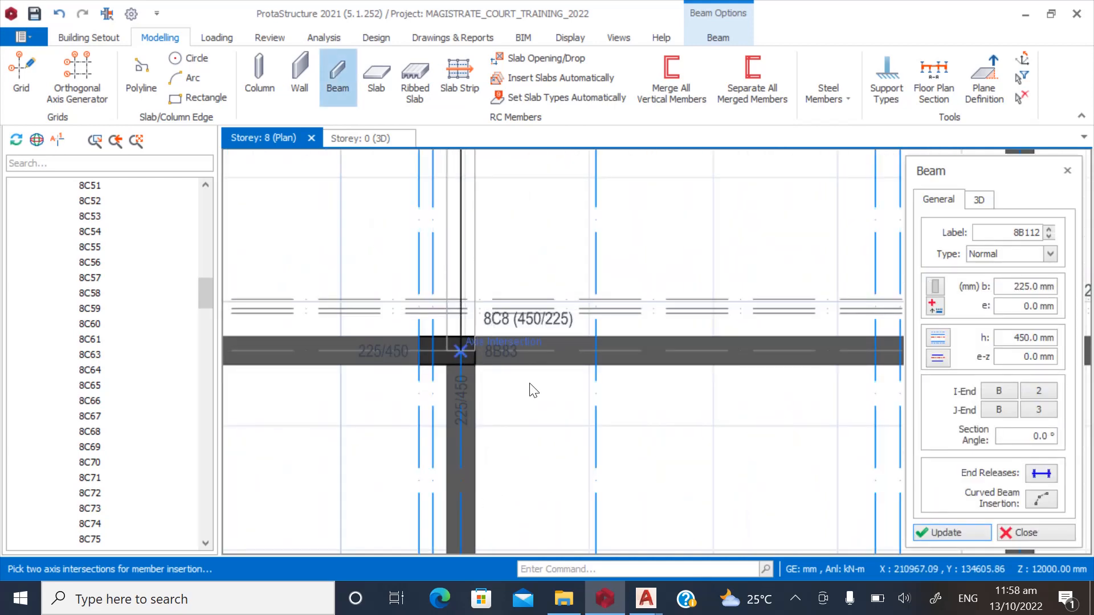
{"action": "left_click", "coordinate": [552, 430]}
{"action": "scroll", "coordinate": [491, 207], "scroll_direction": "down", "scroll_amount": 2}
{"action": "scroll", "coordinate": [522, 229], "scroll_direction": "up", "scroll_amount": 1}
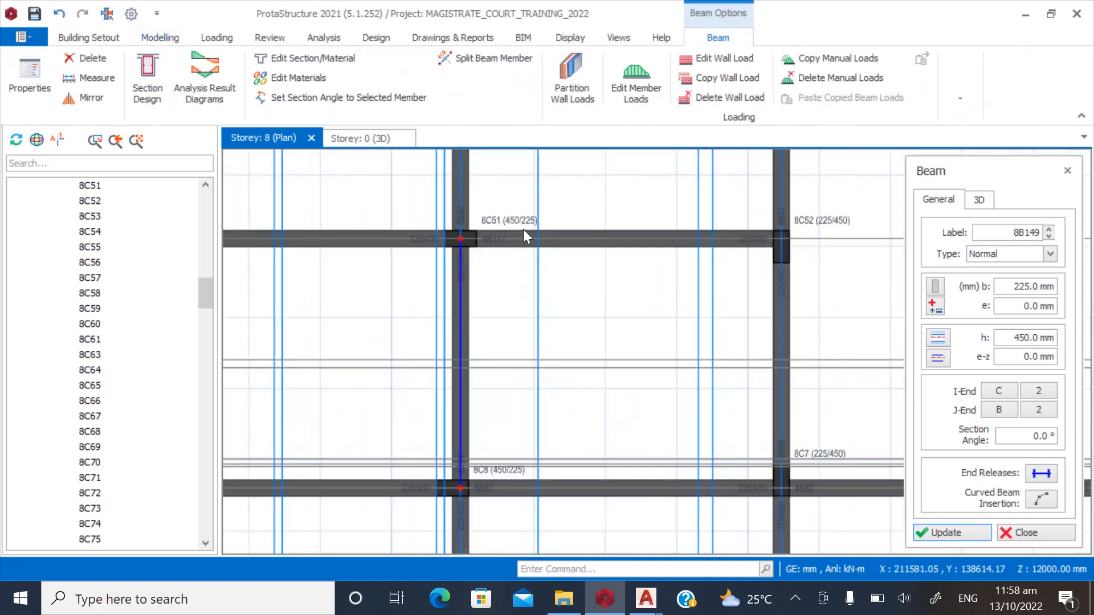
{"action": "left_click", "coordinate": [1011, 532]}
{"action": "key", "text": "Escape"}
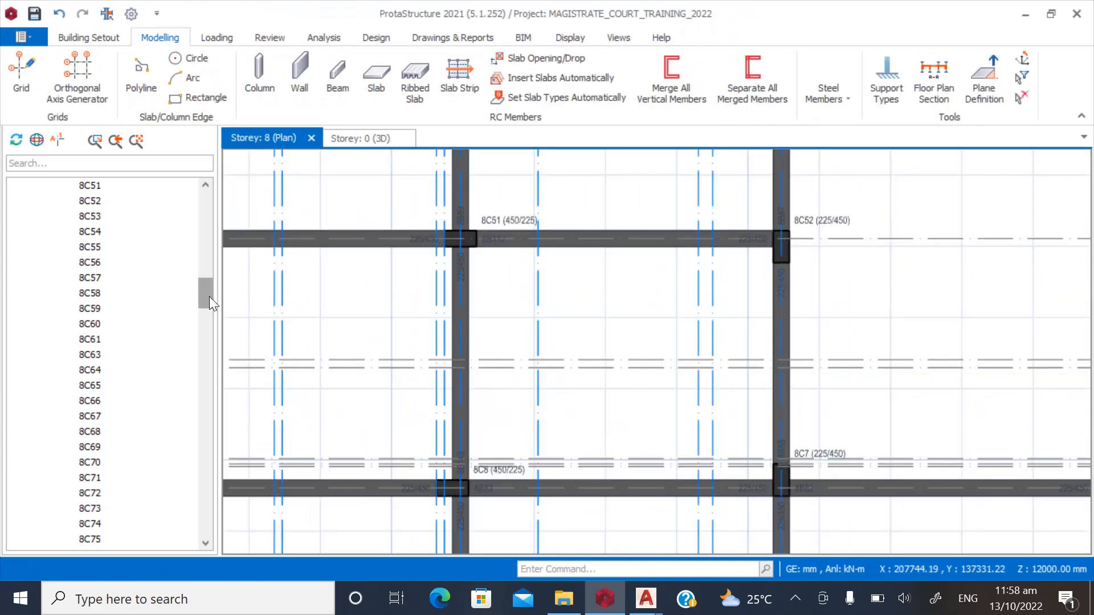
Open the Storey 9 plan at the junction of column 9C51 and beam 9B112.
{"action": "left_click_drag", "start_coordinate": [209, 297], "coordinate": [126, 530]}
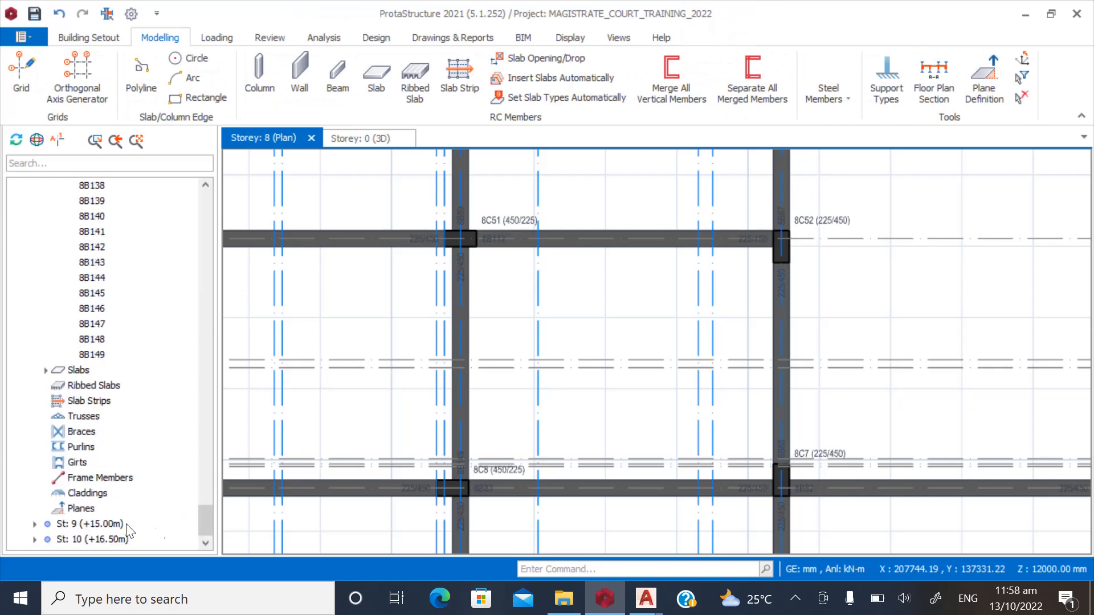
{"action": "left_click", "coordinate": [125, 524]}
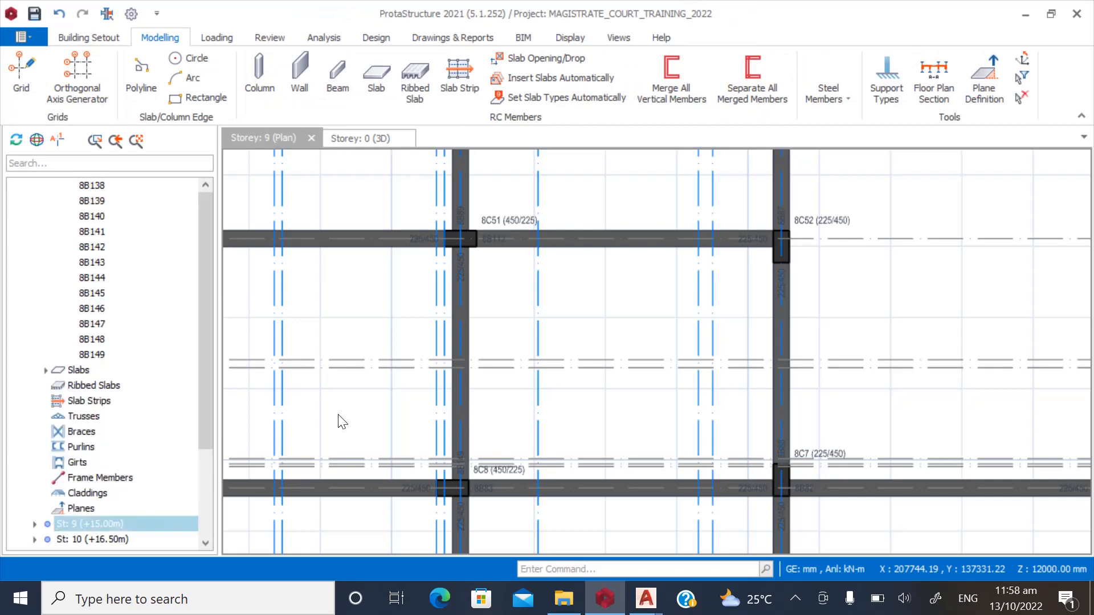
{"action": "scroll", "coordinate": [505, 213], "scroll_direction": "up", "scroll_amount": 3}
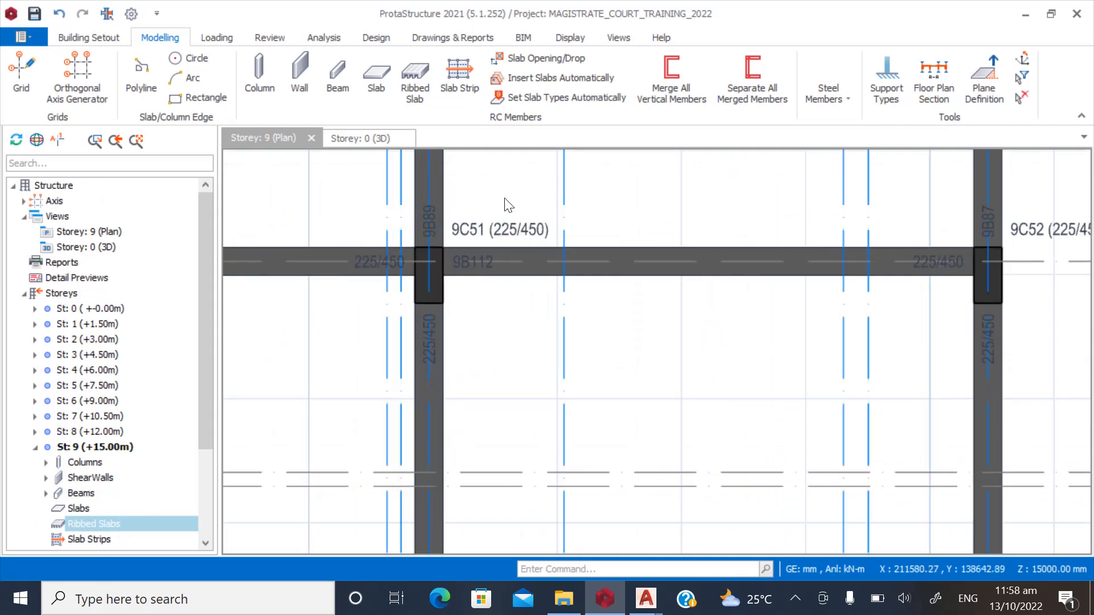
{"action": "scroll", "coordinate": [488, 339], "scroll_direction": "down", "scroll_amount": 3}
{"action": "scroll", "coordinate": [474, 276], "scroll_direction": "up", "scroll_amount": 2}
{"action": "scroll", "coordinate": [496, 262], "scroll_direction": "down", "scroll_amount": 4}
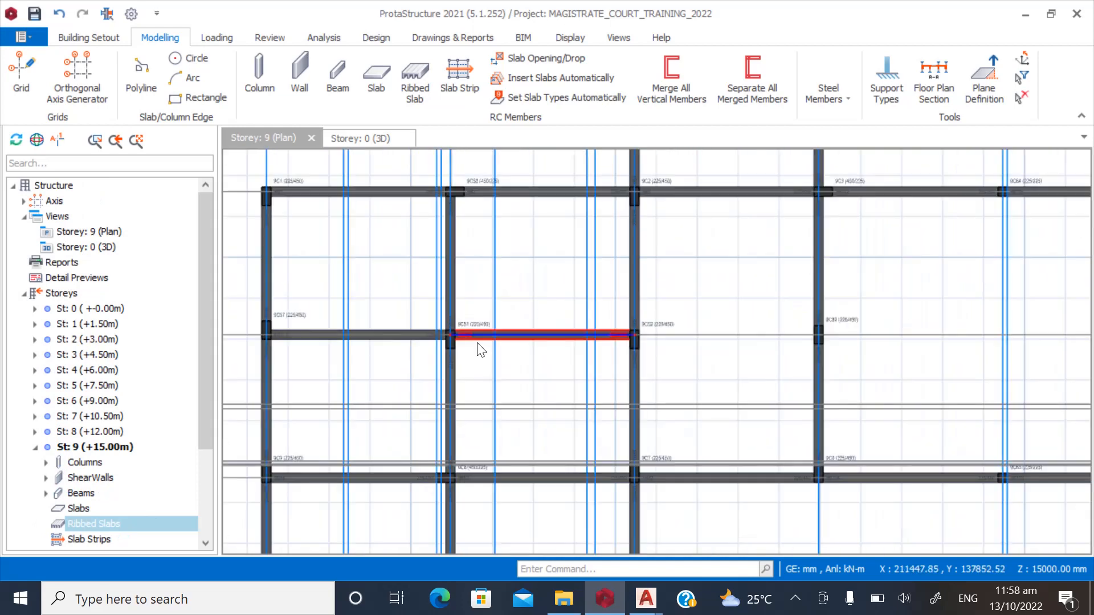
{"action": "scroll", "coordinate": [479, 349], "scroll_direction": "up", "scroll_amount": 3}
Set column 9C51's section to b1 450 mm and b2 225 mm in its properties.
{"action": "right_click", "coordinate": [477, 349]}
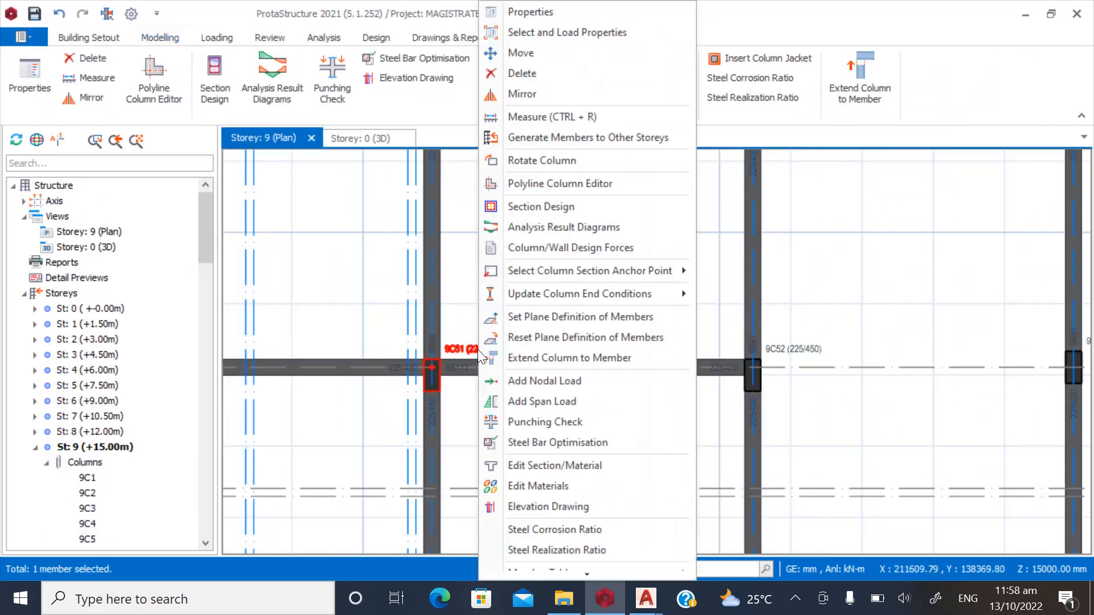
{"action": "left_click", "coordinate": [521, 12]}
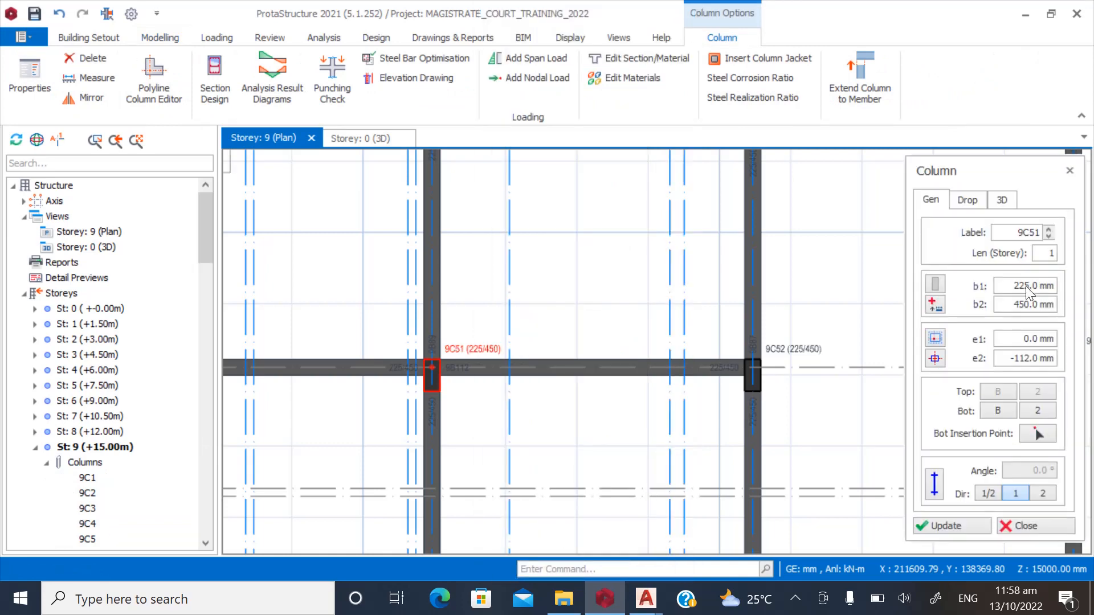
{"action": "left_click", "coordinate": [1050, 291]}
{"action": "type", "text": "3"}
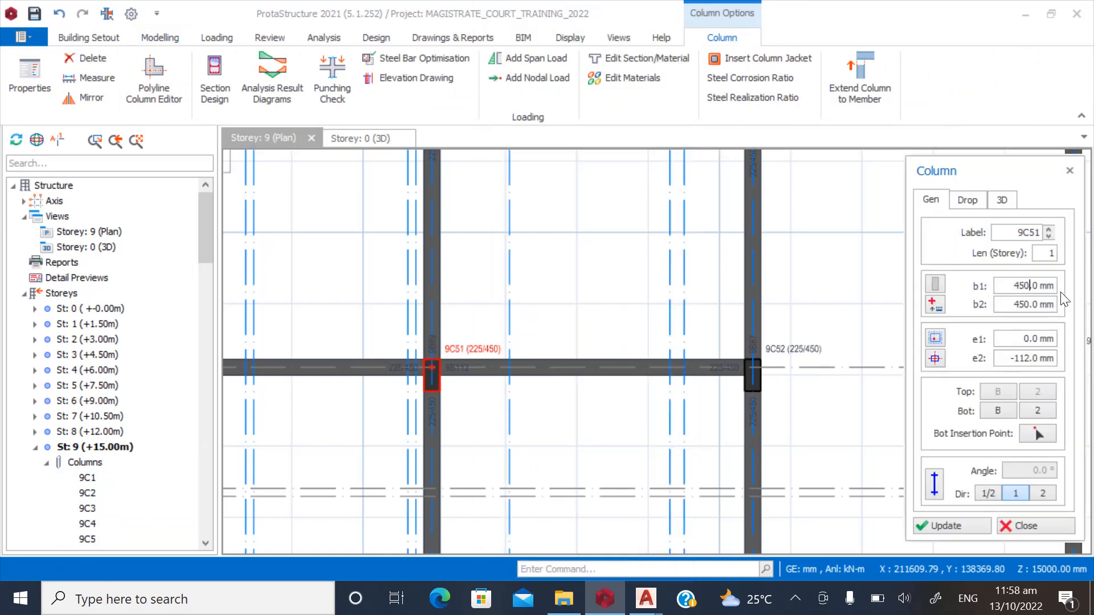
{"action": "key", "text": "Tab"}
{"action": "type", "text": "225"}
Set column 9C51's e2 eccentricity to 0 mm and apply the new column properties.
{"action": "left_click", "coordinate": [1011, 365]}
{"action": "type", "text": "0"}
{"action": "left_click", "coordinate": [940, 520]}
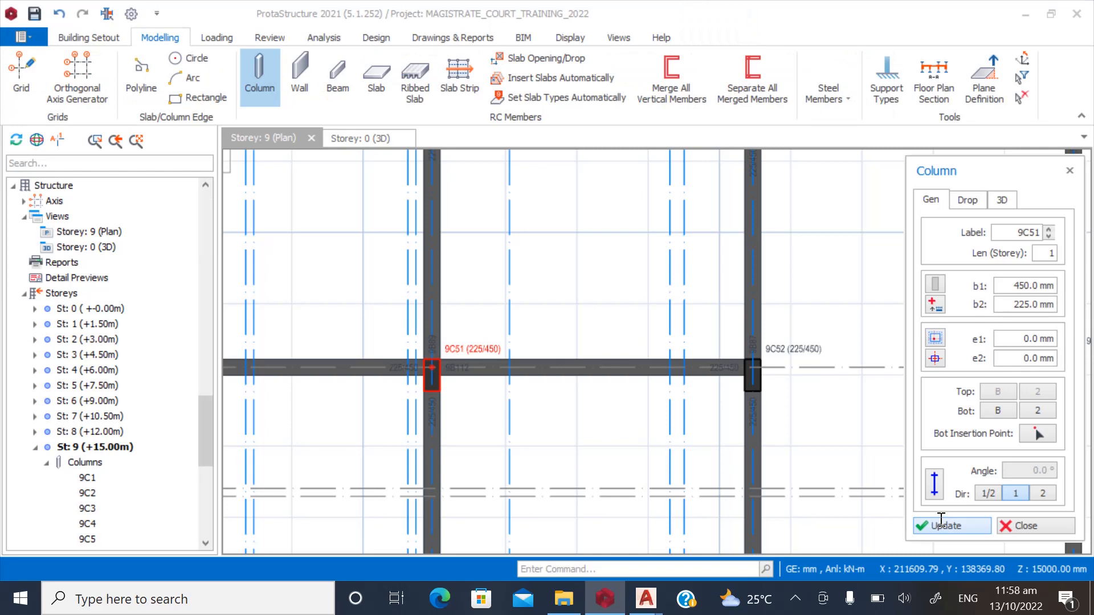
{"action": "left_click", "coordinate": [940, 520]}
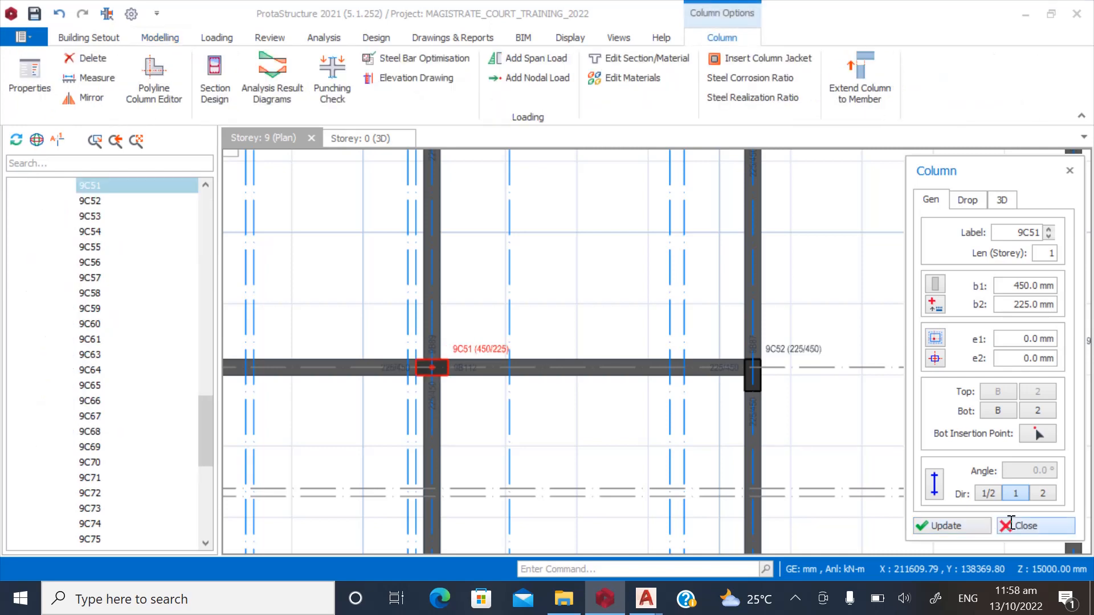
{"action": "left_click", "coordinate": [1010, 525]}
{"action": "left_click", "coordinate": [532, 427]}
Check the Storey 9 and Storey 10 plans, and inspect the frame with the reoriented columns in the 3D view.
{"action": "scroll", "coordinate": [438, 306], "scroll_direction": "down", "scroll_amount": 2}
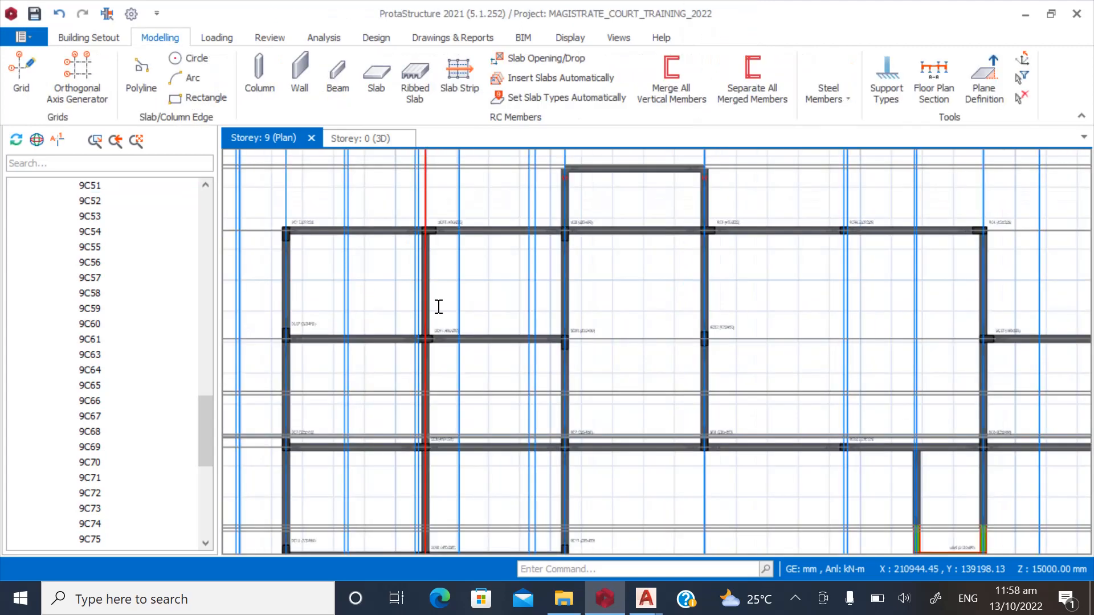
{"action": "scroll", "coordinate": [438, 306], "scroll_direction": "down", "scroll_amount": 1}
{"action": "scroll", "coordinate": [195, 427], "scroll_direction": "down", "scroll_amount": 8}
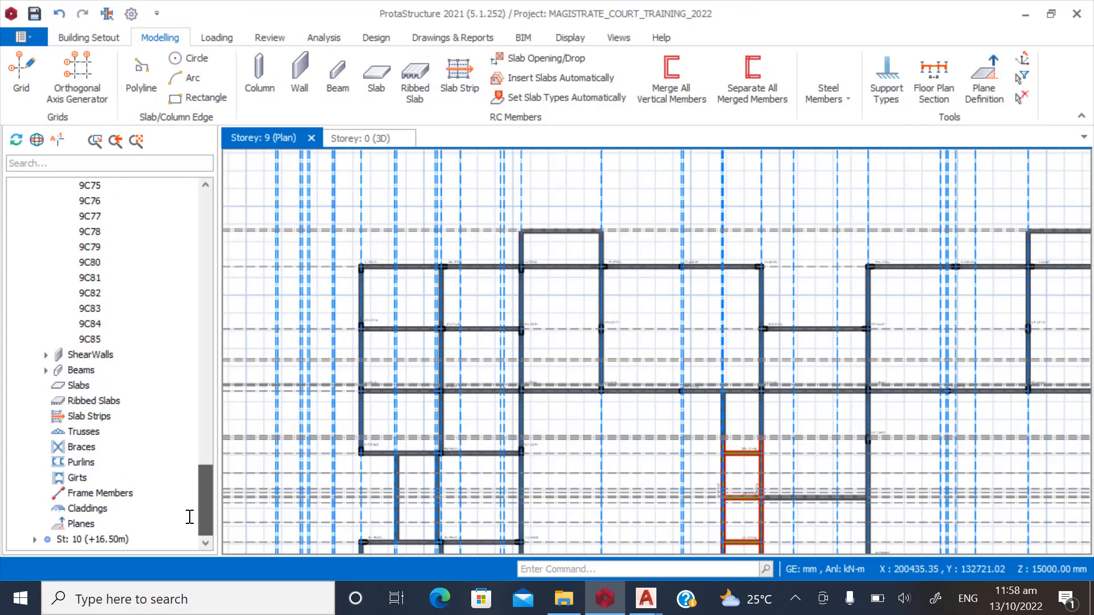
{"action": "double_click", "coordinate": [79, 539]}
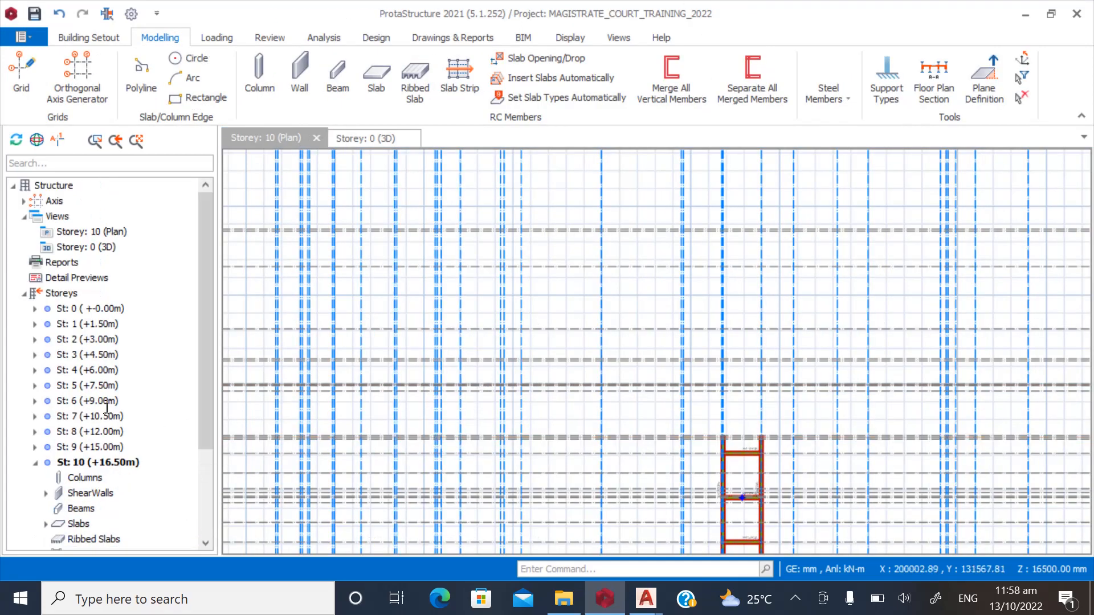
{"action": "double_click", "coordinate": [86, 246]}
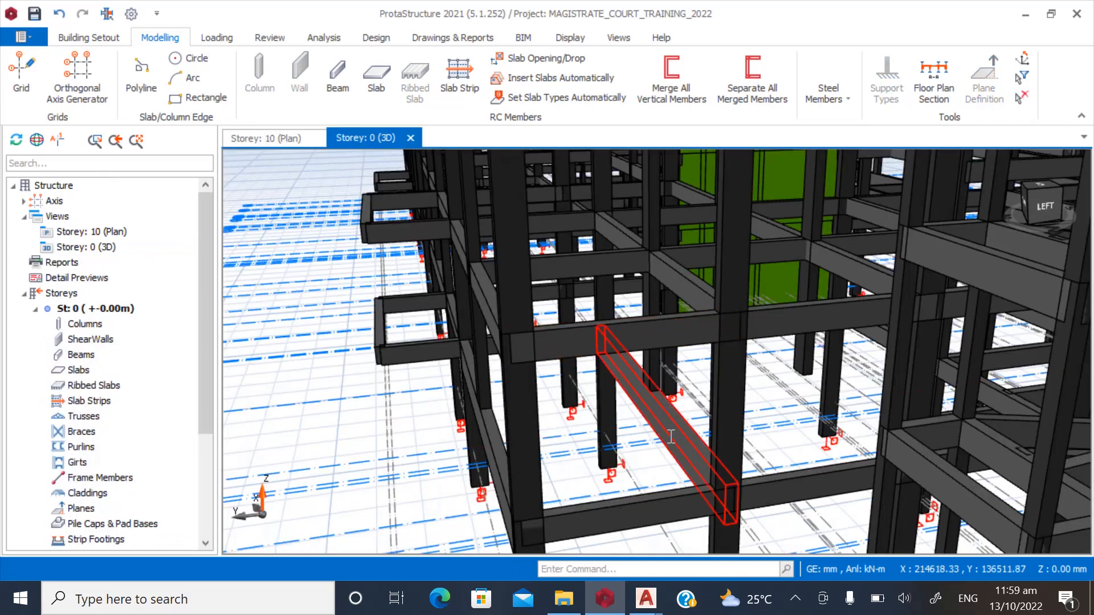
{"action": "mouse_move", "coordinate": [671, 435]}
{"action": "middle_mouse_down"}
{"action": "mouse_move", "coordinate": [708, 419]}
{"action": "mouse_move", "coordinate": [647, 431]}
{"action": "mouse_move", "coordinate": [629, 456]}
{"action": "mouse_move", "coordinate": [643, 439]}
{"action": "mouse_move", "coordinate": [633, 425]}
{"action": "mouse_move", "coordinate": [620, 429]}
{"action": "middle_mouse_up"}
{"action": "middle_click_drag", "start_coordinate": [838, 400], "coordinate": [791, 393]}
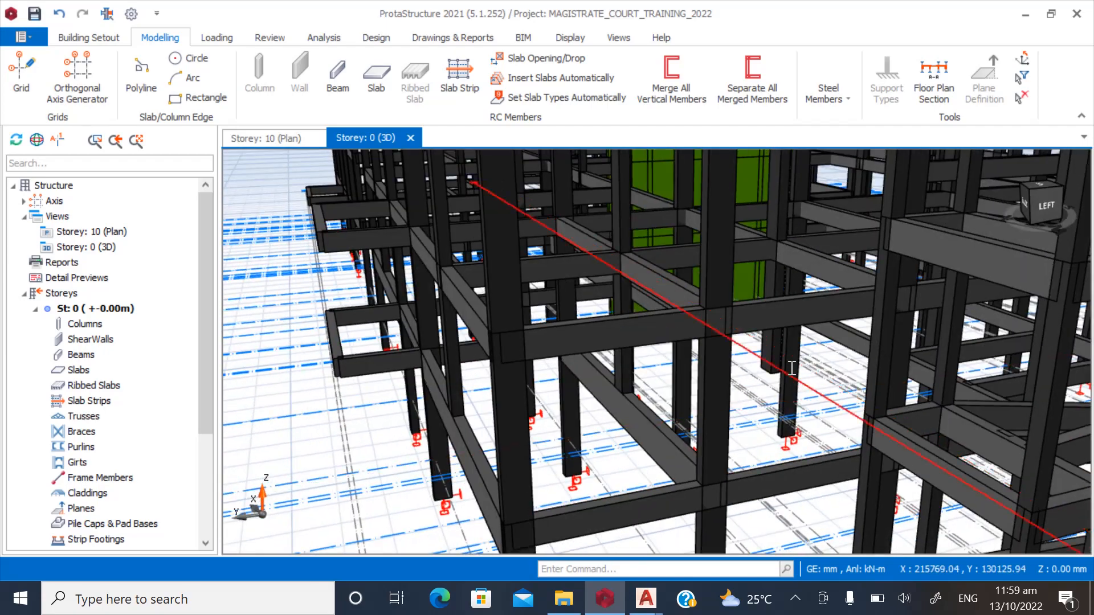
Collapse the Storey 0 members in the structure tree and return from 3D to the Storey 2 plan.
{"action": "left_click", "coordinate": [35, 309]}
{"action": "double_click", "coordinate": [114, 232]}
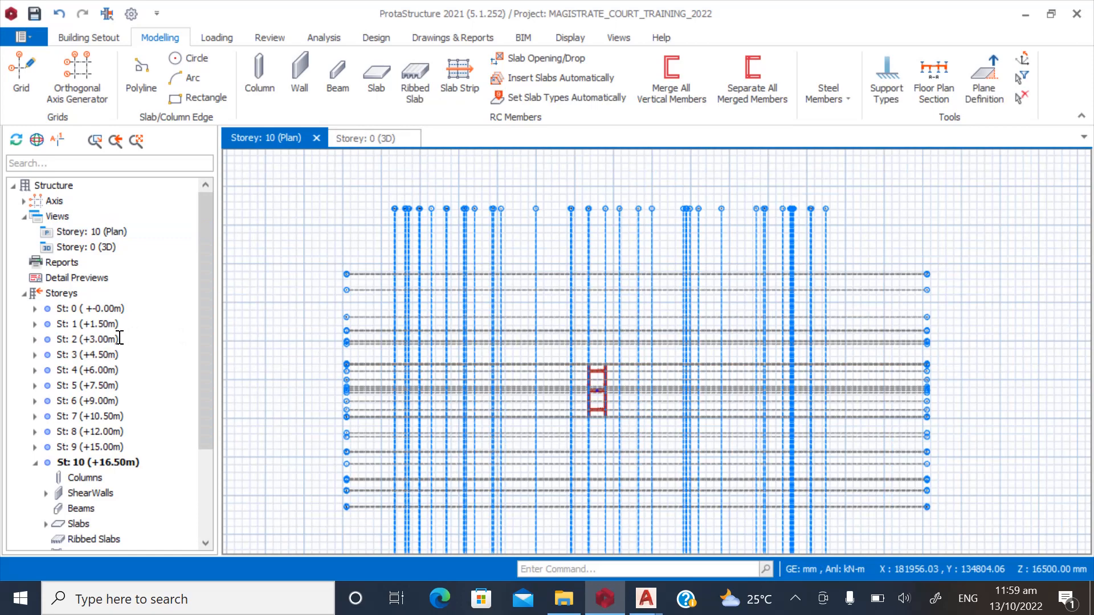
{"action": "double_click", "coordinate": [91, 340]}
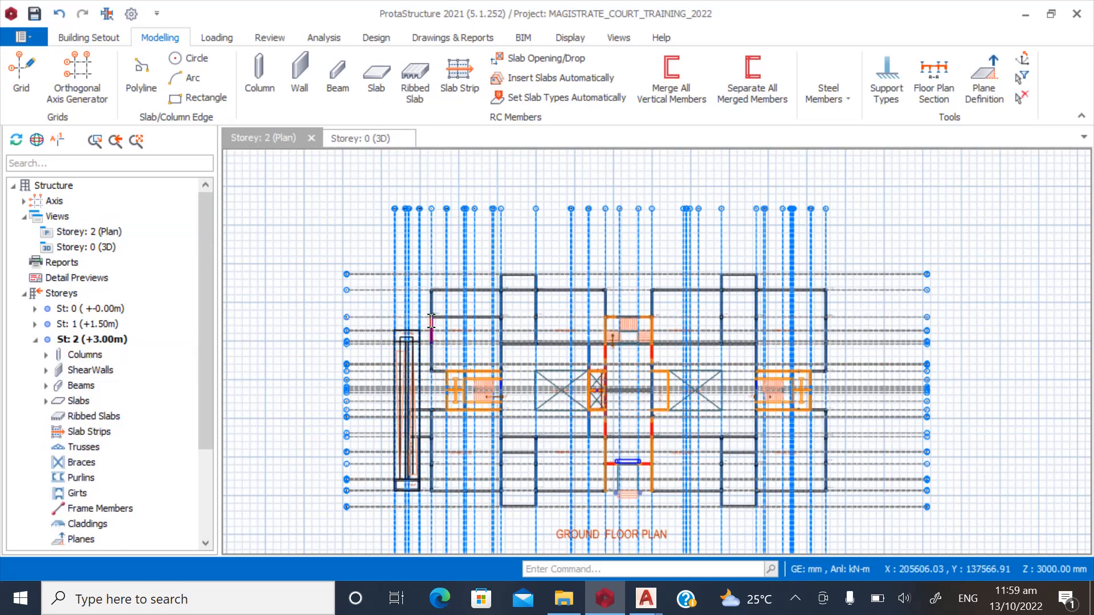
Compare the Storey 2 and Storey 4 plans around columns C57, C51, C52, C9, C8 and C7.
{"action": "scroll", "coordinate": [450, 339], "scroll_direction": "up", "scroll_amount": 5}
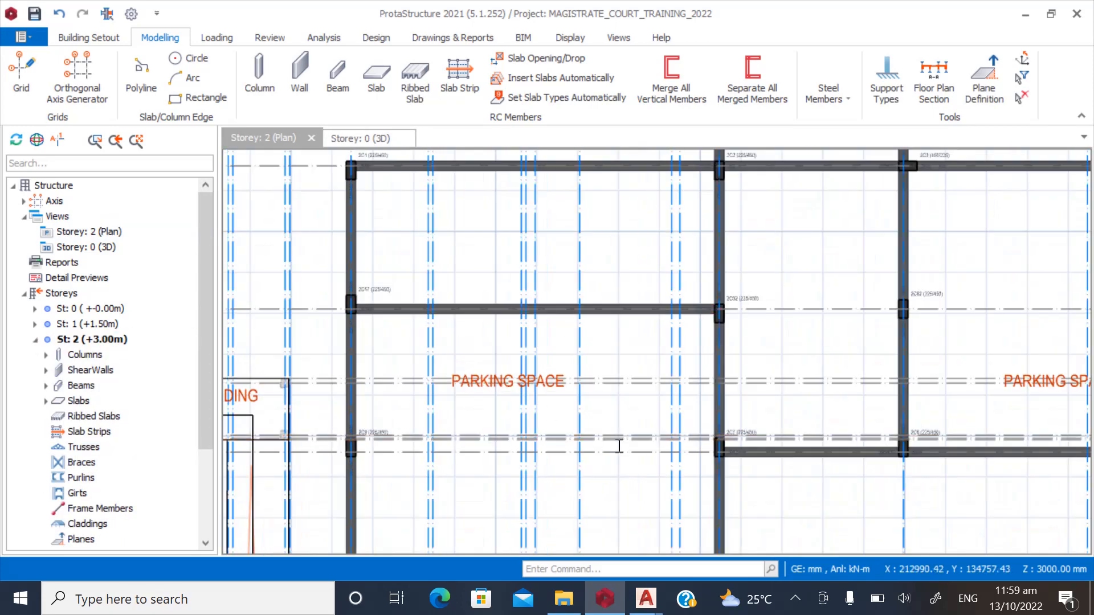
{"action": "scroll", "coordinate": [552, 479], "scroll_direction": "up", "scroll_amount": 2}
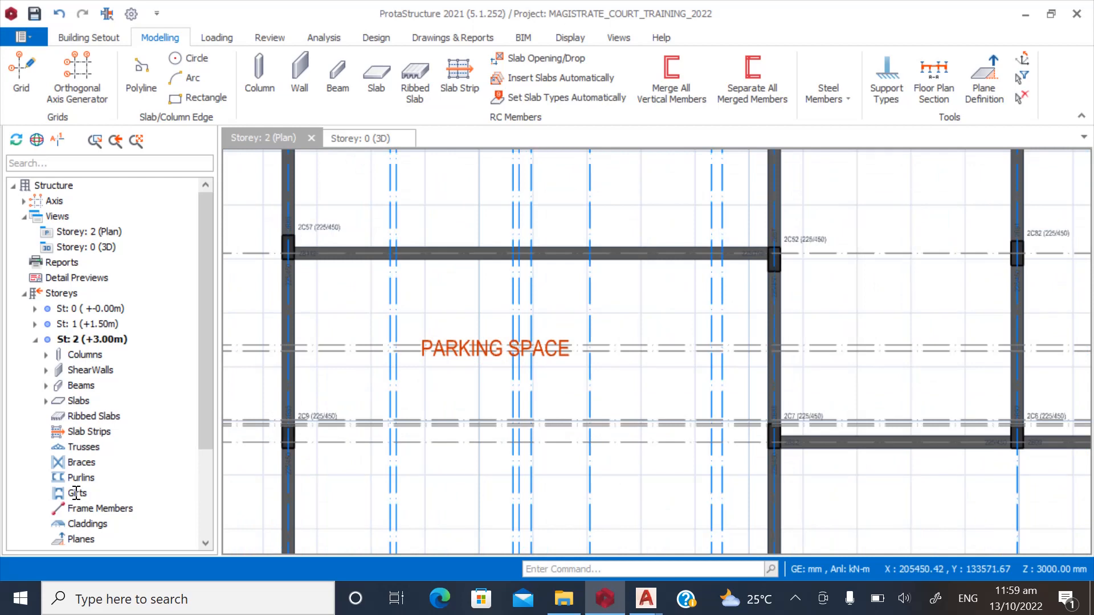
{"action": "scroll", "coordinate": [76, 494], "scroll_direction": "down", "scroll_amount": 3}
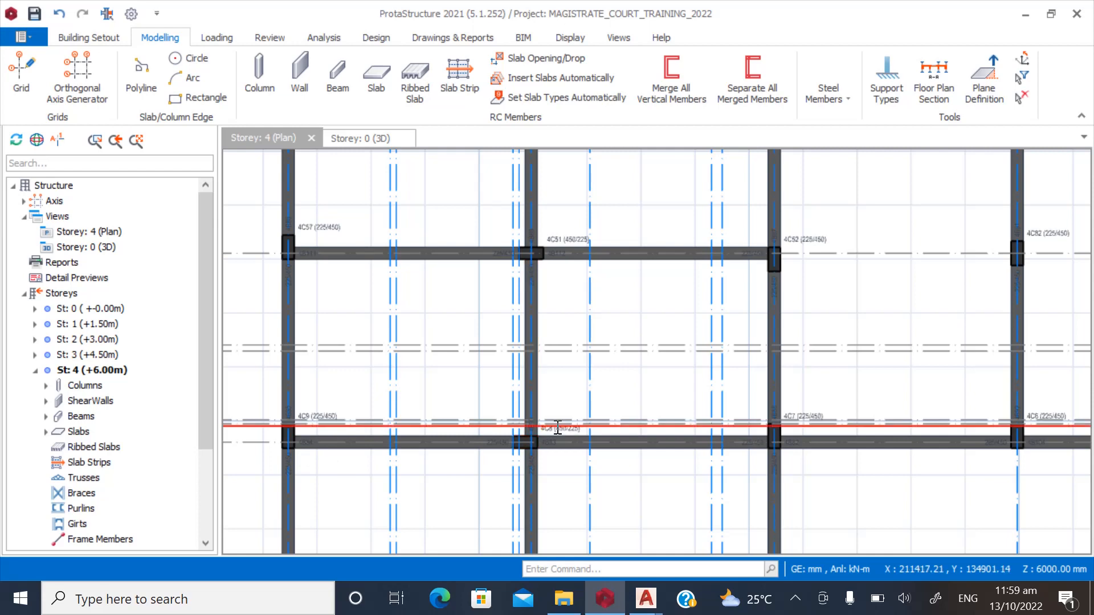
{"action": "scroll", "coordinate": [557, 426], "scroll_direction": "up", "scroll_amount": 3}
{"action": "scroll", "coordinate": [555, 422], "scroll_direction": "down", "scroll_amount": 3}
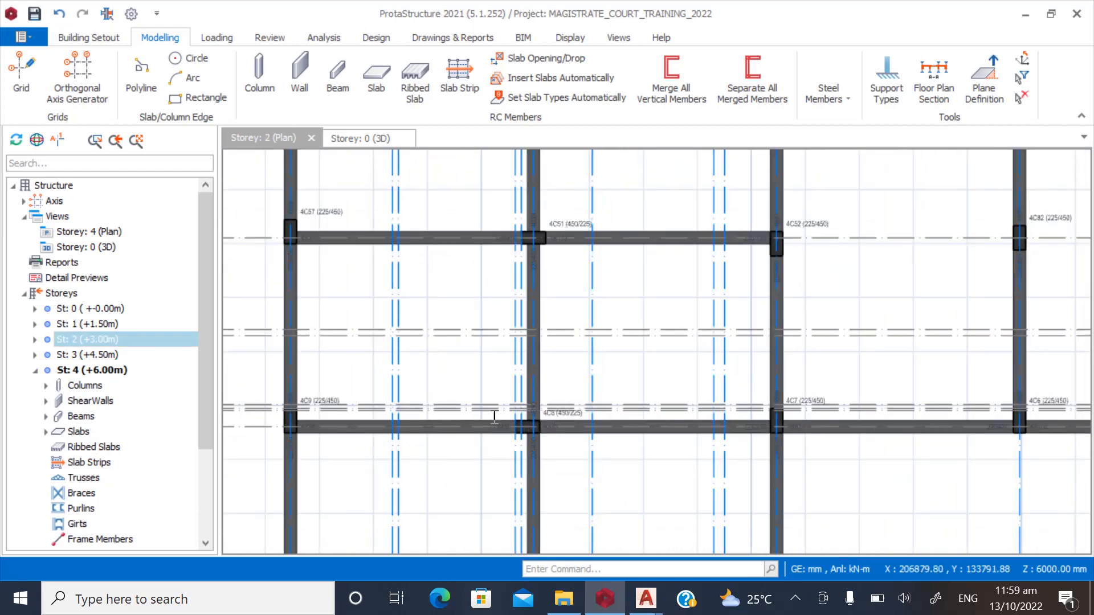
Insert a 225 x 750 mm beam along axis C from column 2C9 to column 2C7 on Storey 2, matching the parallel beam on axis B.
{"action": "left_click", "coordinate": [424, 242]}
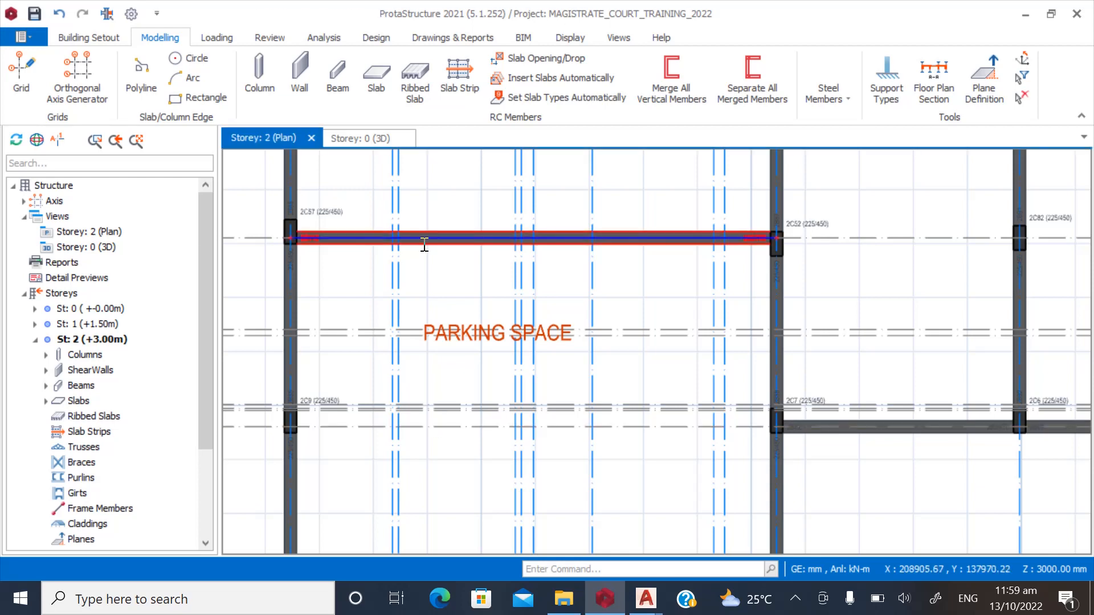
{"action": "left_click", "coordinate": [160, 37]}
{"action": "left_click", "coordinate": [336, 83]}
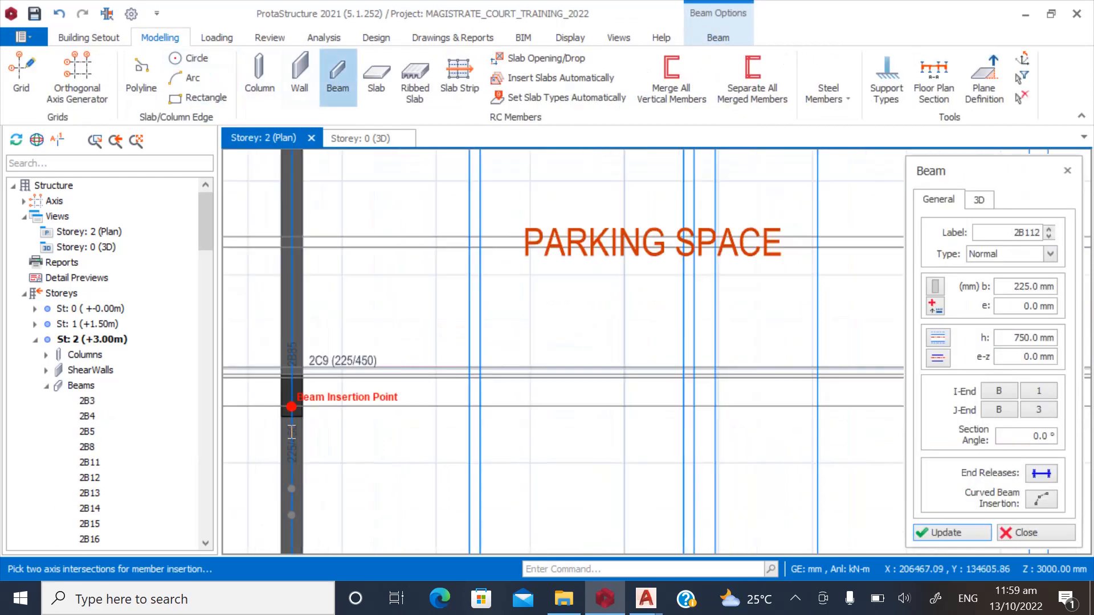
{"action": "scroll", "coordinate": [659, 471], "scroll_direction": "up", "scroll_amount": 2}
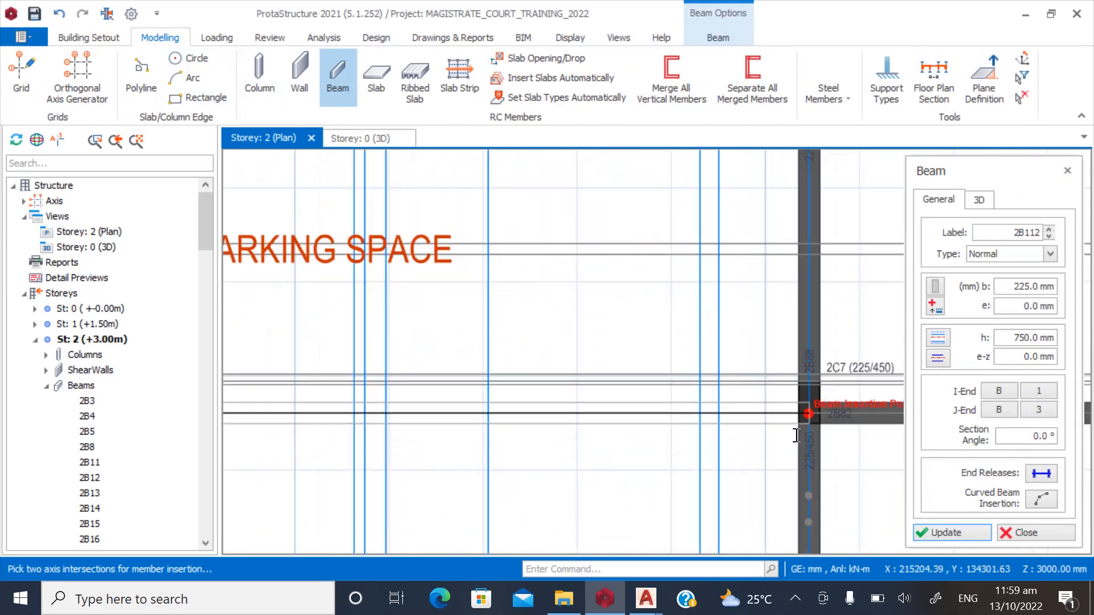
{"action": "left_click", "coordinate": [516, 470]}
{"action": "scroll", "coordinate": [312, 395], "scroll_direction": "down", "scroll_amount": 4}
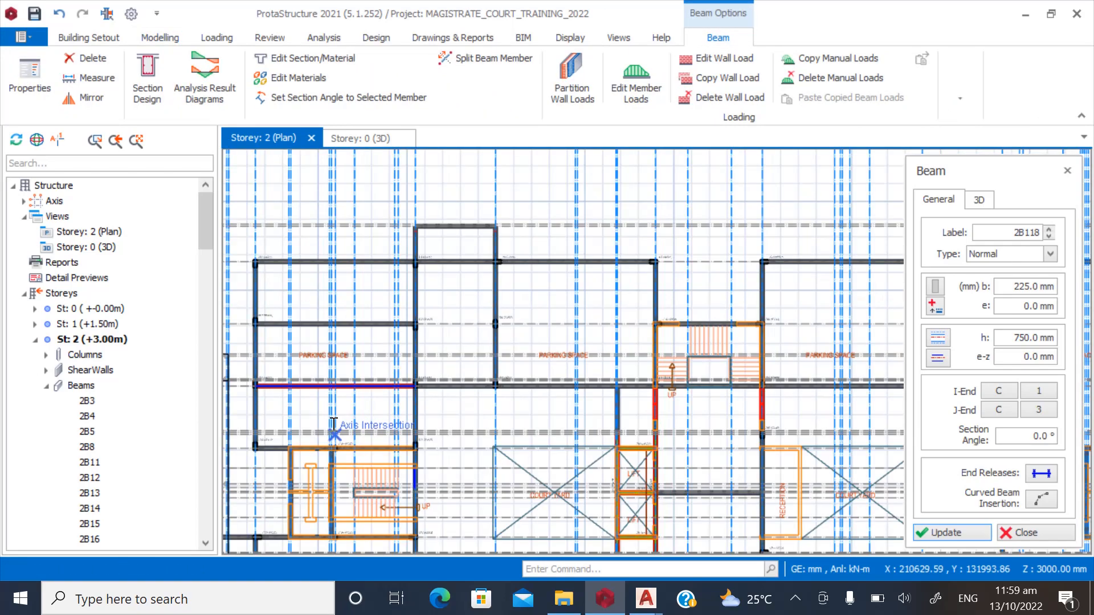
{"action": "scroll", "coordinate": [316, 427], "scroll_direction": "down", "scroll_amount": 3}
{"action": "scroll", "coordinate": [642, 404], "scroll_direction": "up", "scroll_amount": 3}
{"action": "scroll", "coordinate": [740, 373], "scroll_direction": "up", "scroll_amount": 2}
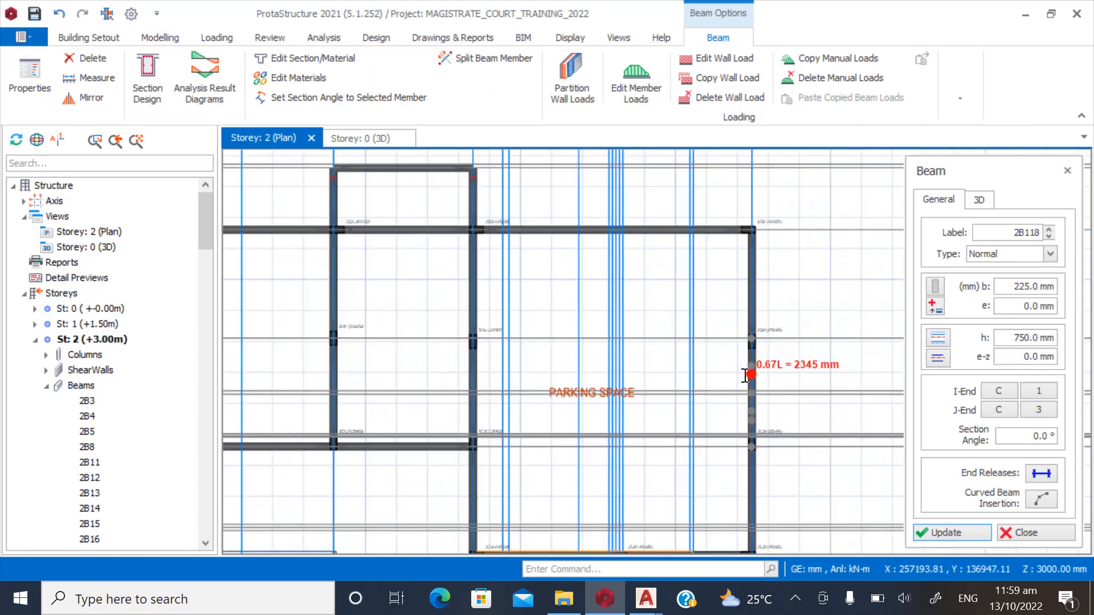
{"action": "left_click", "coordinate": [1011, 532]}
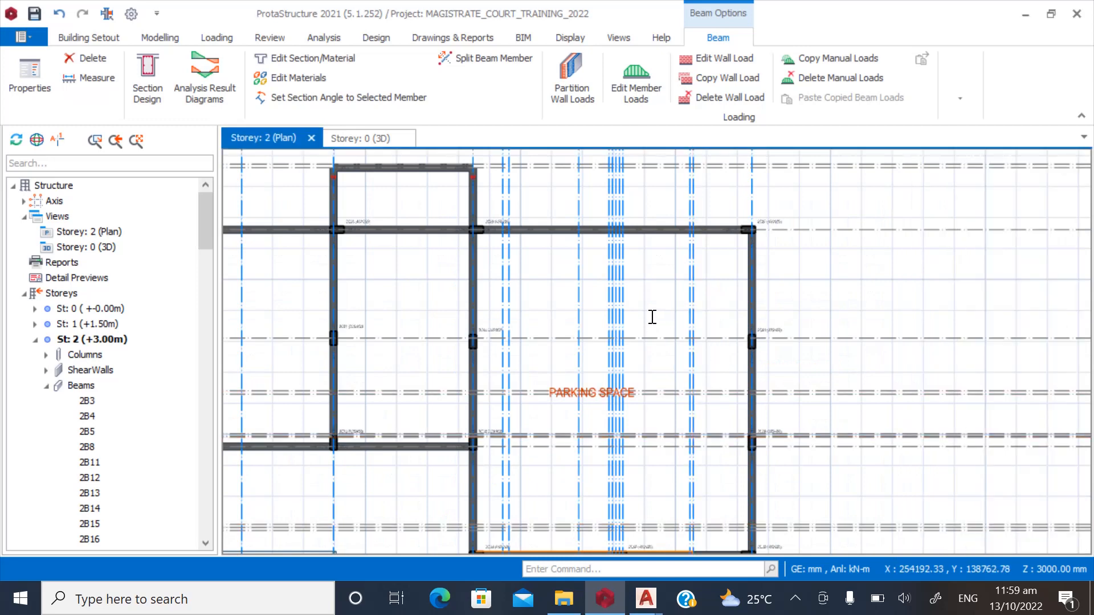
{"action": "key", "text": "Escape"}
Check the parking bay between axes A and E on Storey 2, collapse the beam list and open the Storey 4 plan.
{"action": "scroll", "coordinate": [419, 389], "scroll_direction": "down", "scroll_amount": 2}
{"action": "scroll", "coordinate": [629, 348], "scroll_direction": "up", "scroll_amount": 2}
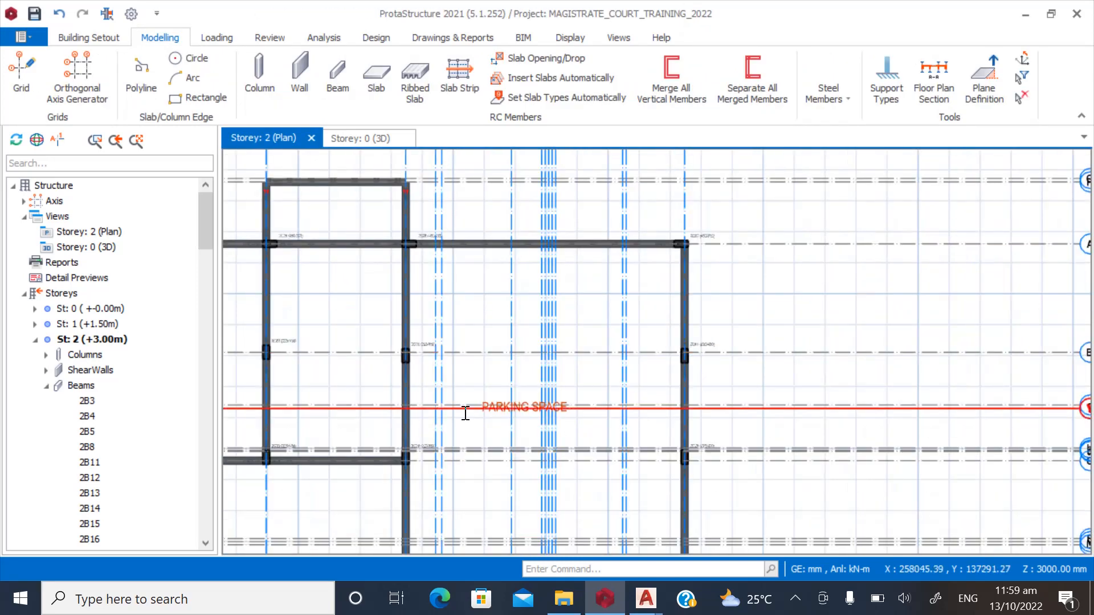
{"action": "scroll", "coordinate": [459, 417], "scroll_direction": "down", "scroll_amount": 2}
{"action": "scroll", "coordinate": [545, 500], "scroll_direction": "up", "scroll_amount": 2}
{"action": "scroll", "coordinate": [507, 459], "scroll_direction": "down", "scroll_amount": 1}
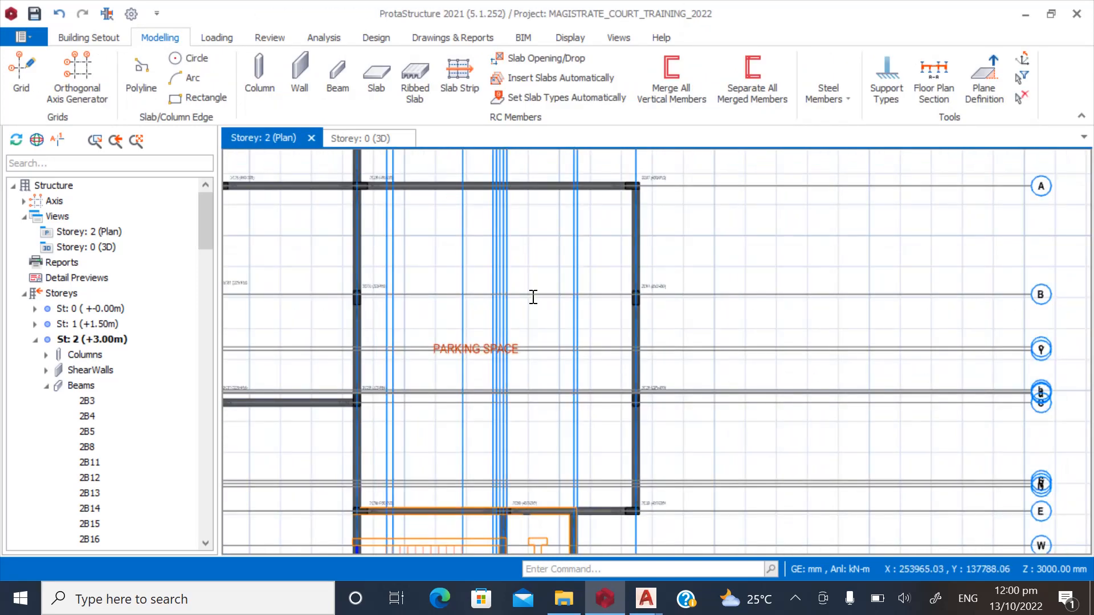
{"action": "left_click", "coordinate": [48, 387]}
{"action": "left_click_drag", "start_coordinate": [203, 398], "coordinate": [199, 474]}
{"action": "double_click", "coordinate": [82, 462]}
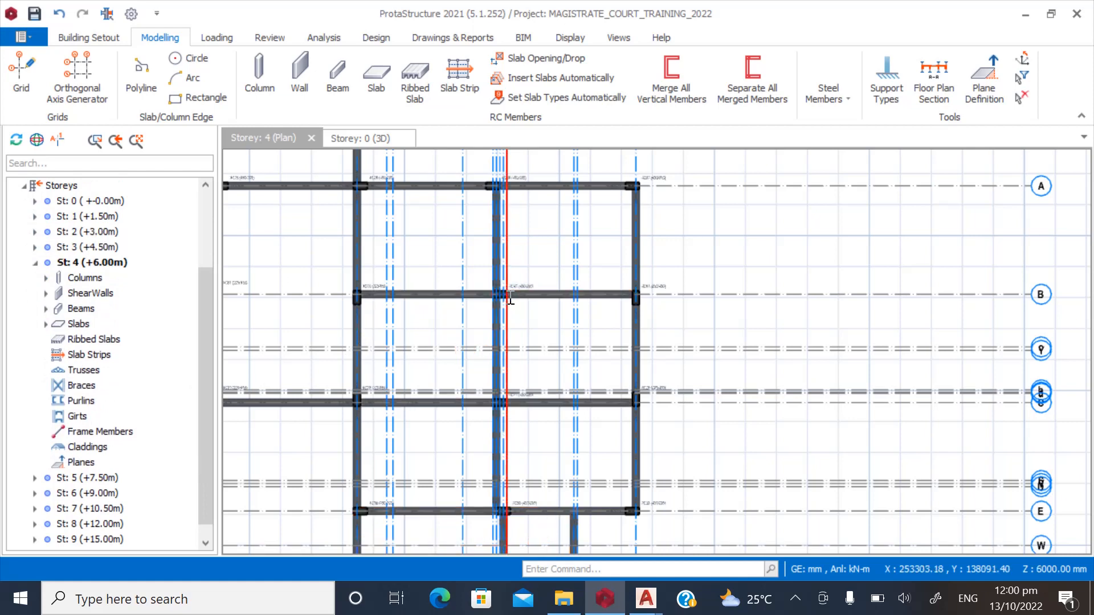
Examine columns 4C47 and 4C71 and the beams meeting them on axes B and C of the Storey 4 plan.
{"action": "scroll", "coordinate": [510, 297], "scroll_direction": "up", "scroll_amount": 5}
{"action": "scroll", "coordinate": [620, 267], "scroll_direction": "down", "scroll_amount": 3}
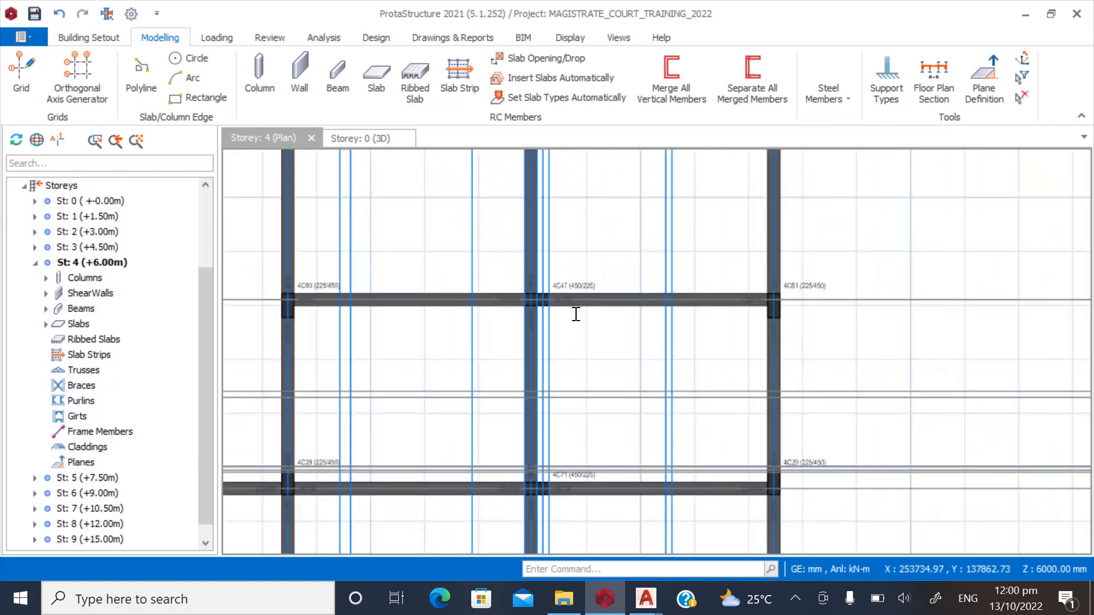
{"action": "scroll", "coordinate": [575, 314], "scroll_direction": "down", "scroll_amount": 1}
{"action": "scroll", "coordinate": [359, 311], "scroll_direction": "up", "scroll_amount": 2}
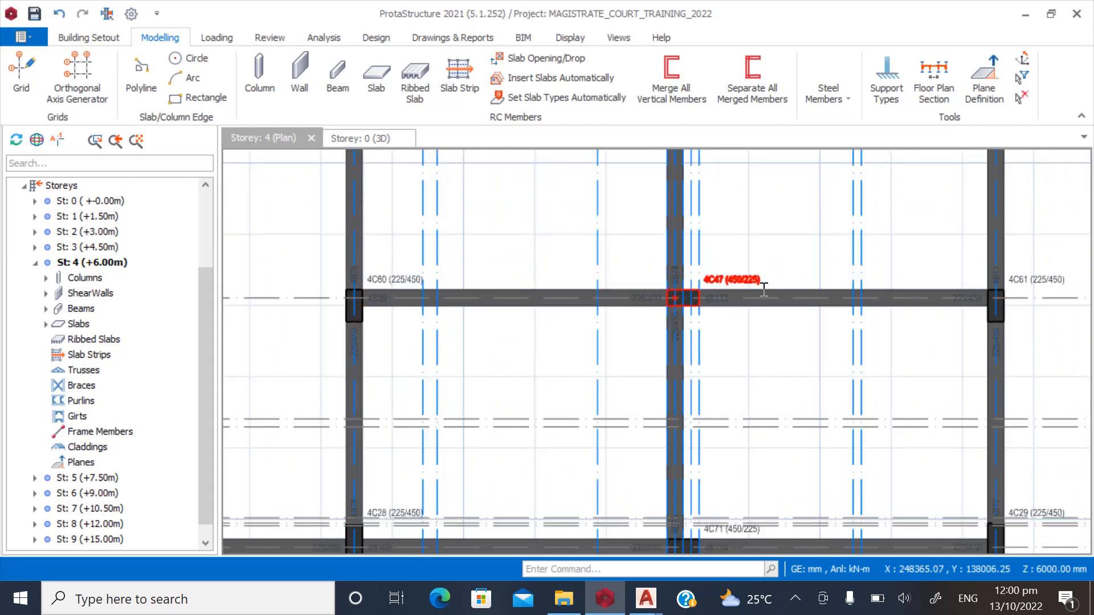
{"action": "scroll", "coordinate": [626, 298], "scroll_direction": "down", "scroll_amount": 2}
{"action": "scroll", "coordinate": [672, 271], "scroll_direction": "up", "scroll_amount": 3}
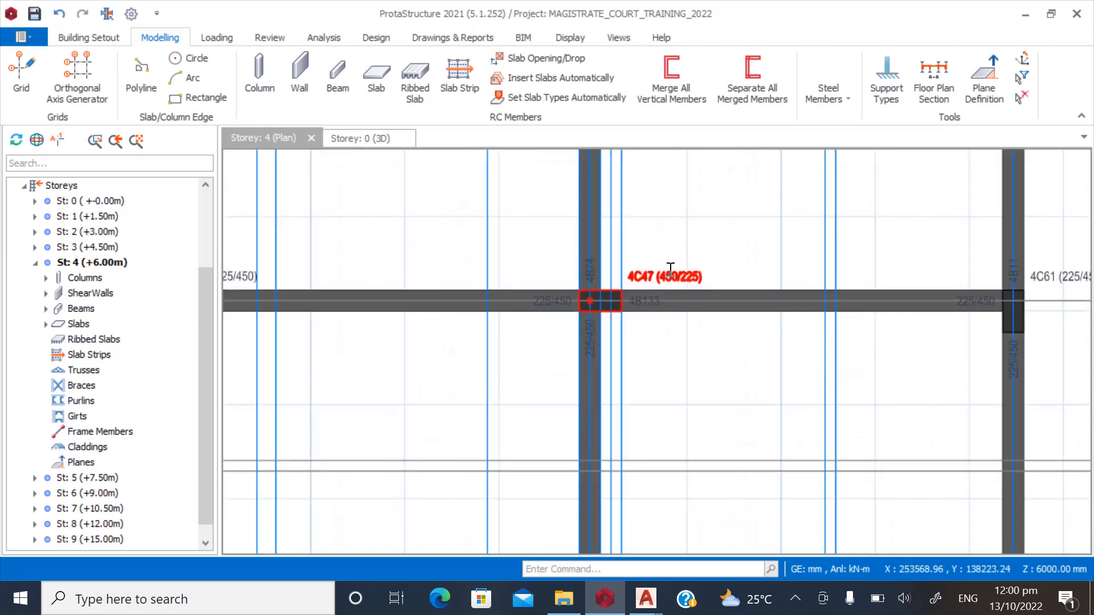
{"action": "scroll", "coordinate": [608, 263], "scroll_direction": "down", "scroll_amount": 2}
{"action": "scroll", "coordinate": [638, 262], "scroll_direction": "up", "scroll_amount": 1}
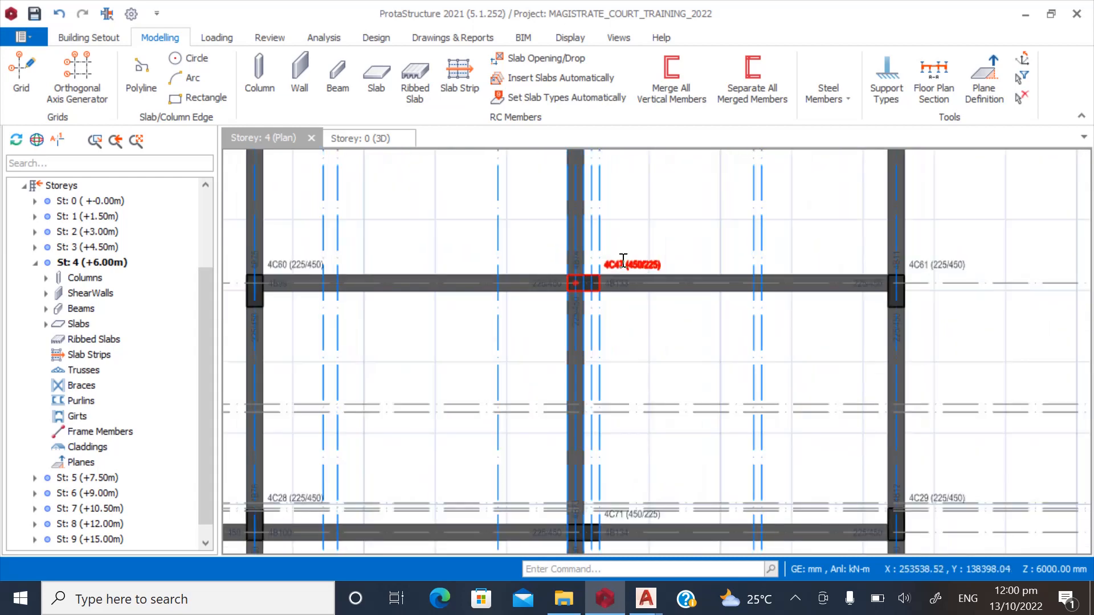
{"action": "scroll", "coordinate": [621, 319], "scroll_direction": "down", "scroll_amount": 1}
{"action": "scroll", "coordinate": [597, 377], "scroll_direction": "up", "scroll_amount": 1}
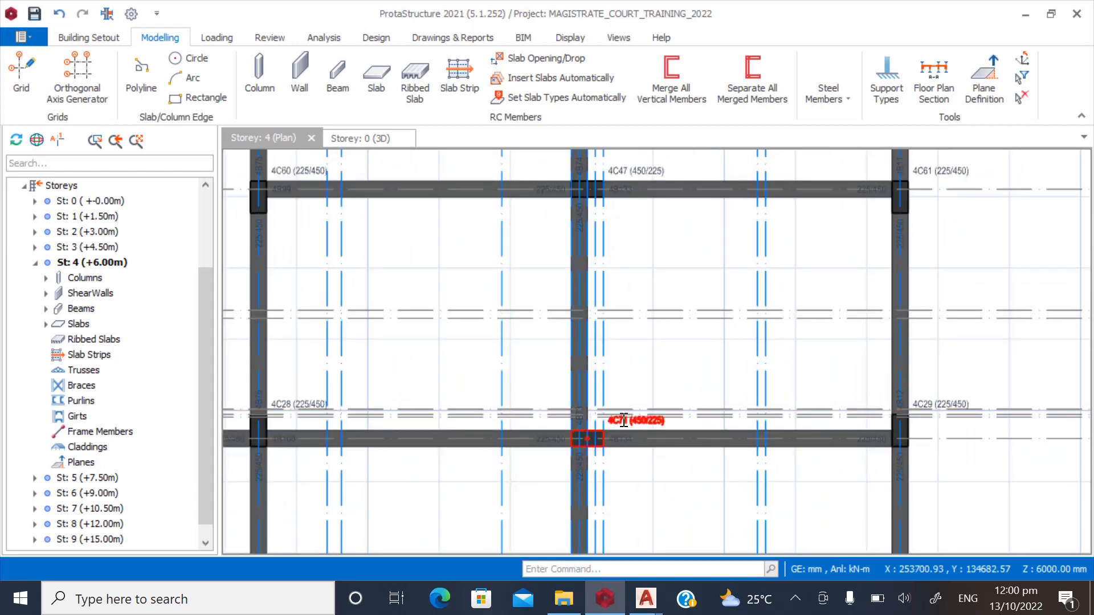
{"action": "scroll", "coordinate": [606, 427], "scroll_direction": "down", "scroll_amount": 3}
{"action": "scroll", "coordinate": [606, 427], "scroll_direction": "up", "scroll_amount": 2}
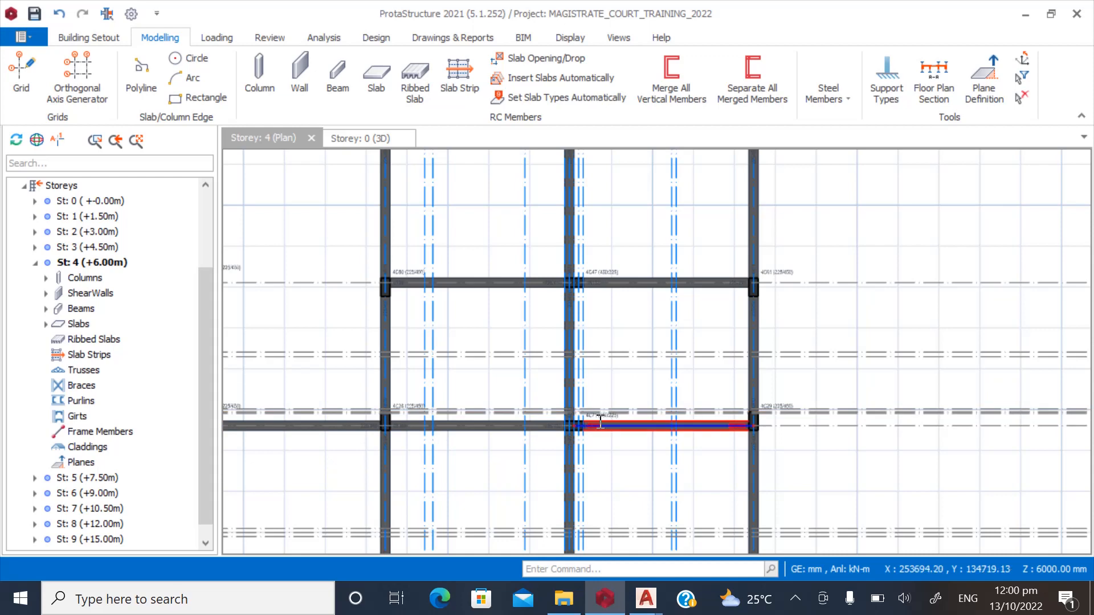
{"action": "scroll", "coordinate": [586, 420], "scroll_direction": "up", "scroll_amount": 2}
{"action": "scroll", "coordinate": [586, 410], "scroll_direction": "down", "scroll_amount": 2}
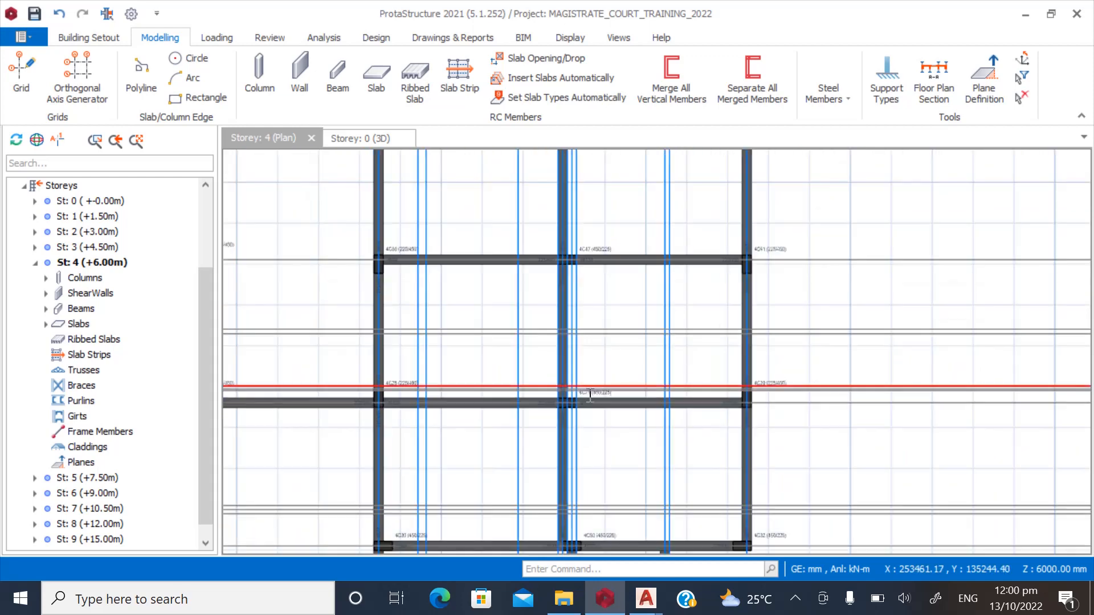
{"action": "scroll", "coordinate": [534, 354], "scroll_direction": "down", "scroll_amount": 2}
{"action": "scroll", "coordinate": [604, 252], "scroll_direction": "up", "scroll_amount": 2}
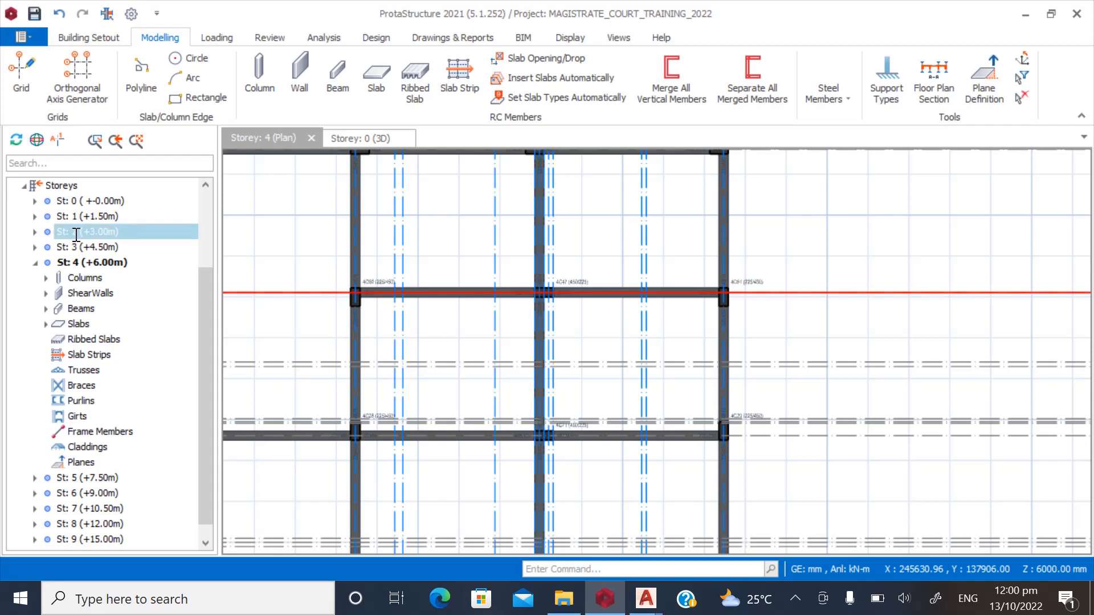
Return to Storey 2 and insert a 225 x 750 mm beam along axis B from column 2C60 to column 2C61, matching beam 2B102.
{"action": "scroll", "coordinate": [387, 285], "scroll_direction": "up", "scroll_amount": 2}
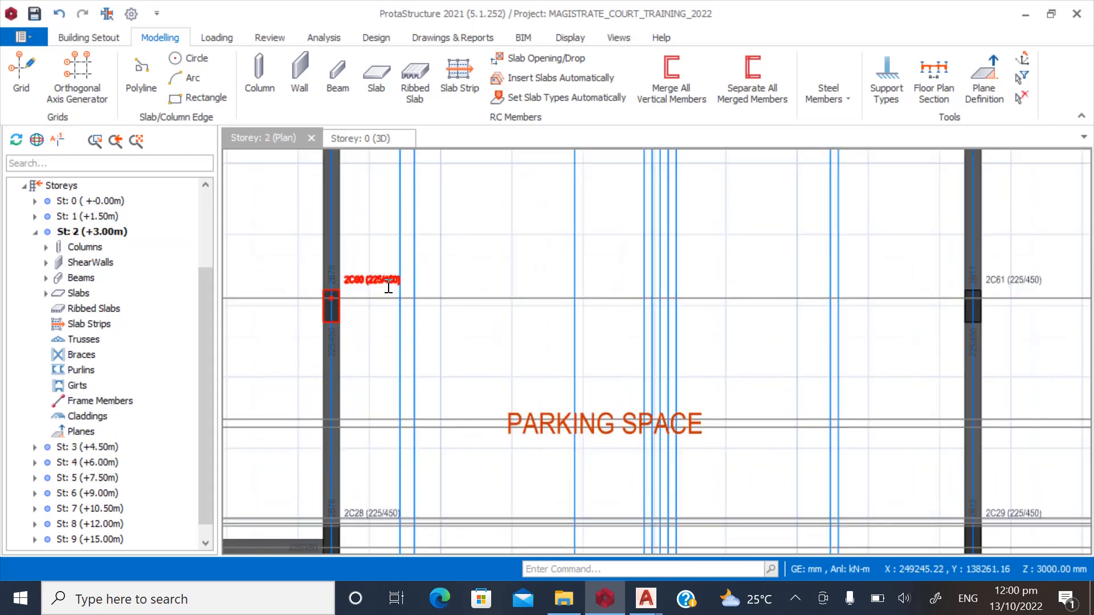
{"action": "scroll", "coordinate": [335, 402], "scroll_direction": "down", "scroll_amount": 3}
{"action": "scroll", "coordinate": [387, 262], "scroll_direction": "up", "scroll_amount": 2}
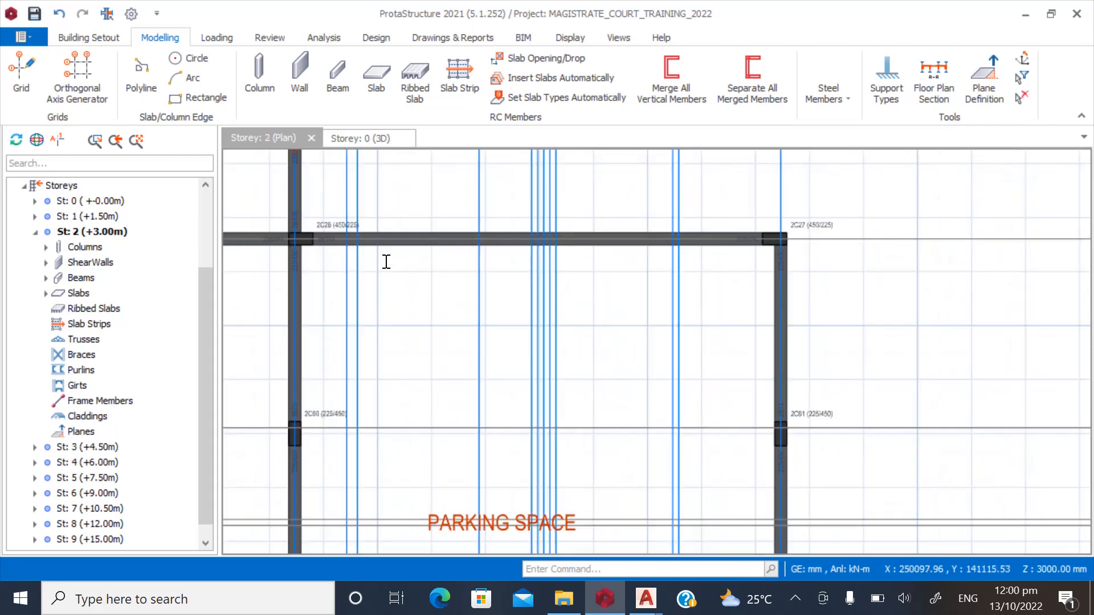
{"action": "left_click", "coordinate": [332, 239]}
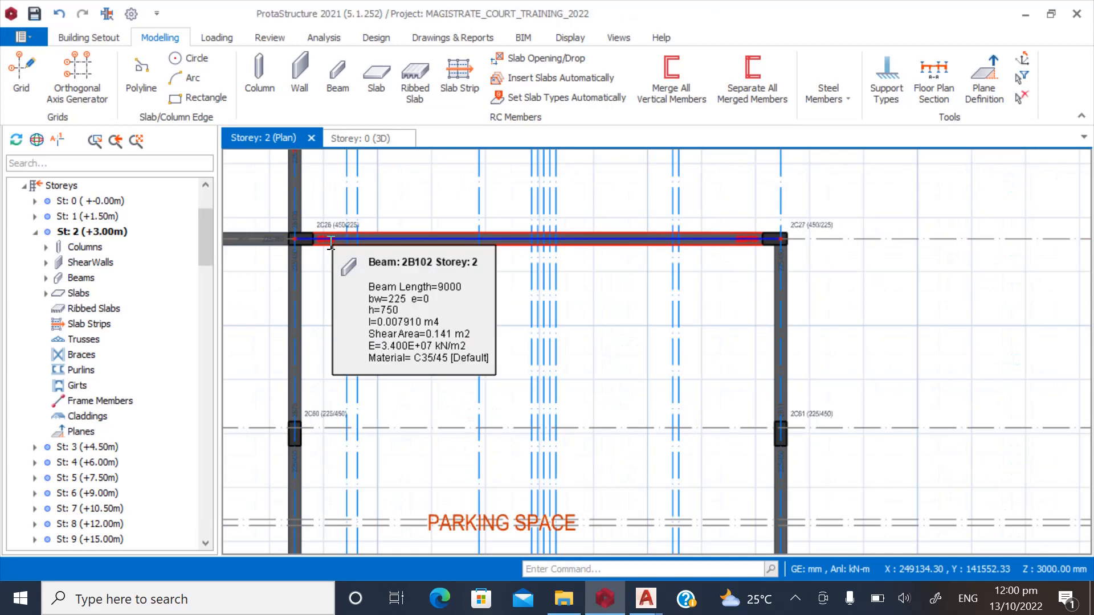
{"action": "left_click", "coordinate": [160, 37]}
{"action": "left_click", "coordinate": [338, 76]}
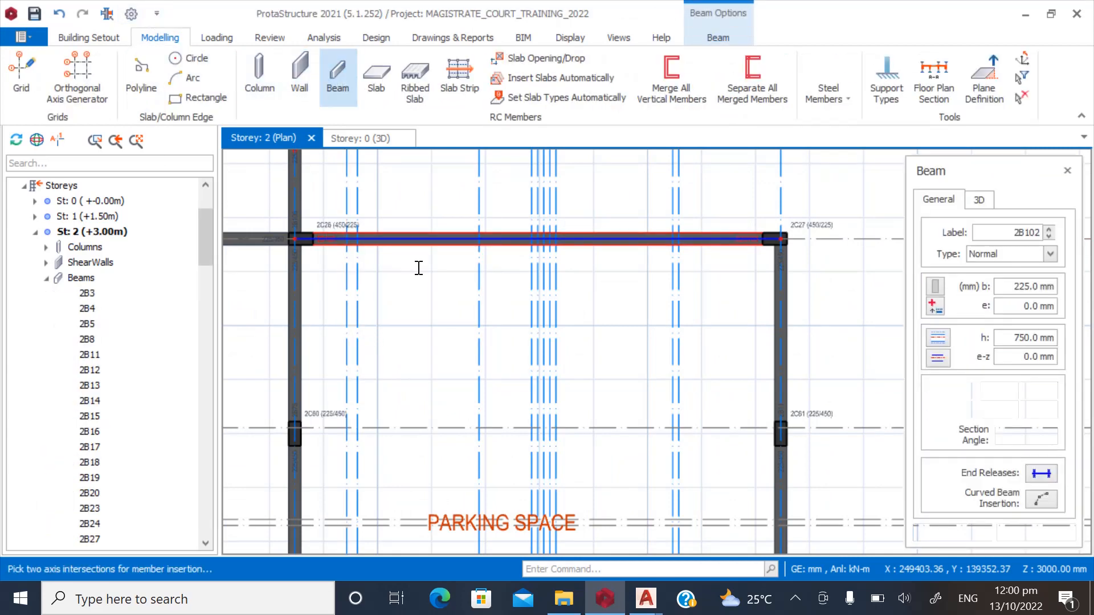
{"action": "scroll", "coordinate": [279, 456], "scroll_direction": "up", "scroll_amount": 2}
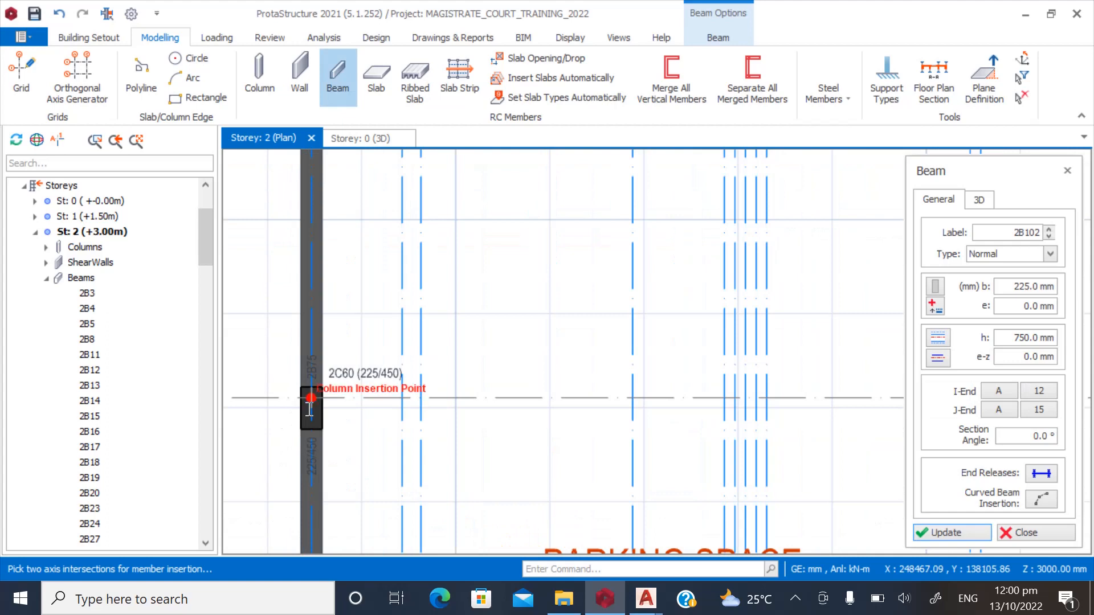
{"action": "left_click", "coordinate": [309, 405]}
{"action": "scroll", "coordinate": [308, 439], "scroll_direction": "down", "scroll_amount": 2}
{"action": "scroll", "coordinate": [640, 442], "scroll_direction": "up", "scroll_amount": 2}
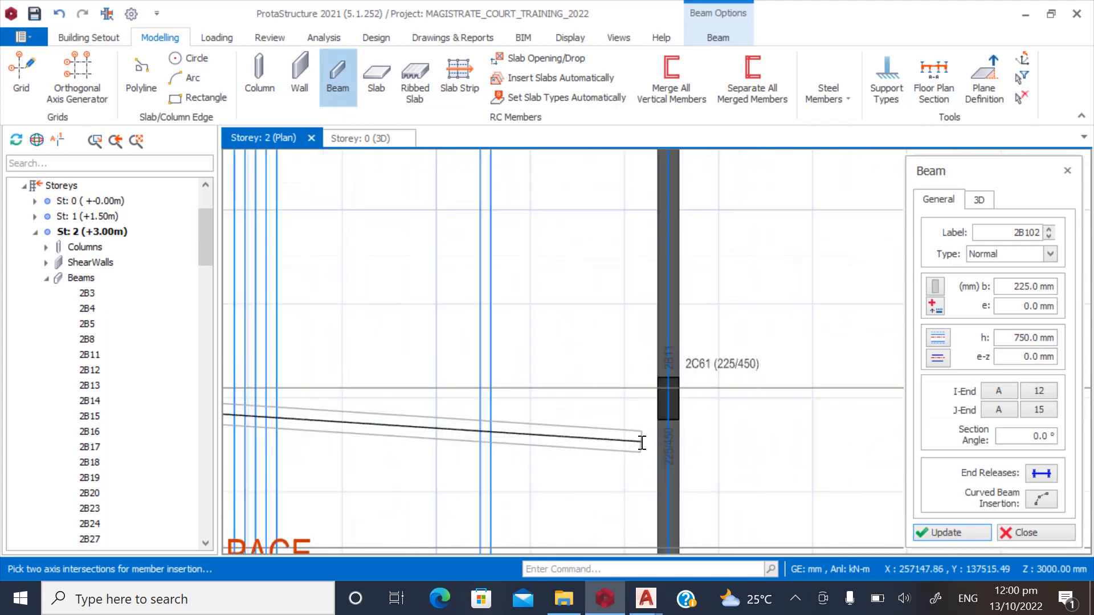
{"action": "left_click", "coordinate": [668, 389]}
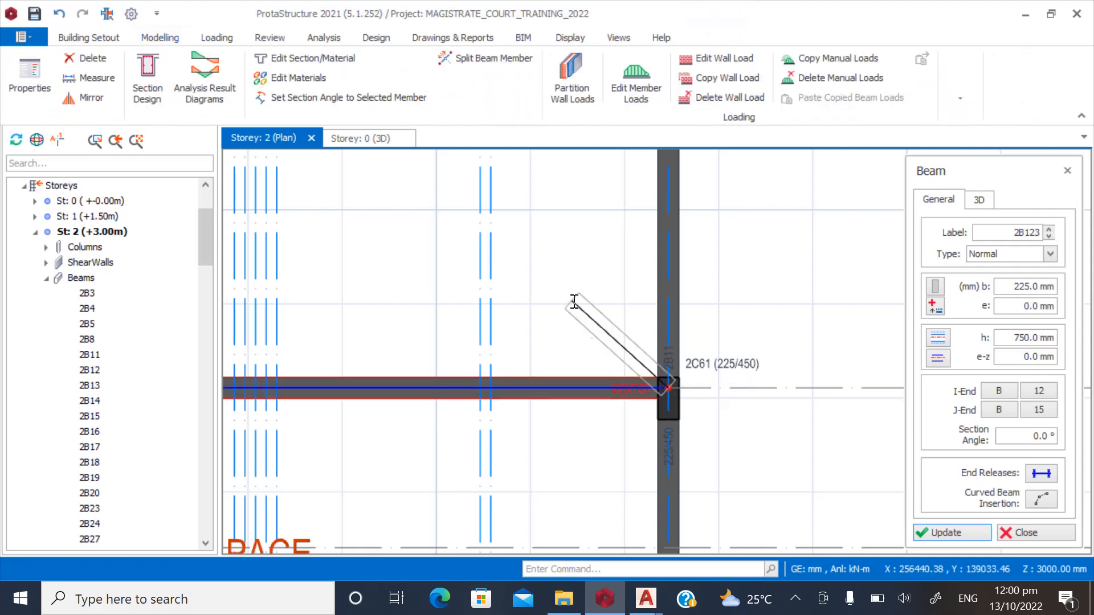
{"action": "key", "text": "Escape"}
Insert a 225 x 750 mm beam along axis C from column 2C28 to column 2C29 and finish beam insertion.
{"action": "scroll", "coordinate": [593, 238], "scroll_direction": "down", "scroll_amount": 2}
{"action": "scroll", "coordinate": [352, 394], "scroll_direction": "up", "scroll_amount": 1}
{"action": "scroll", "coordinate": [338, 402], "scroll_direction": "up", "scroll_amount": 2}
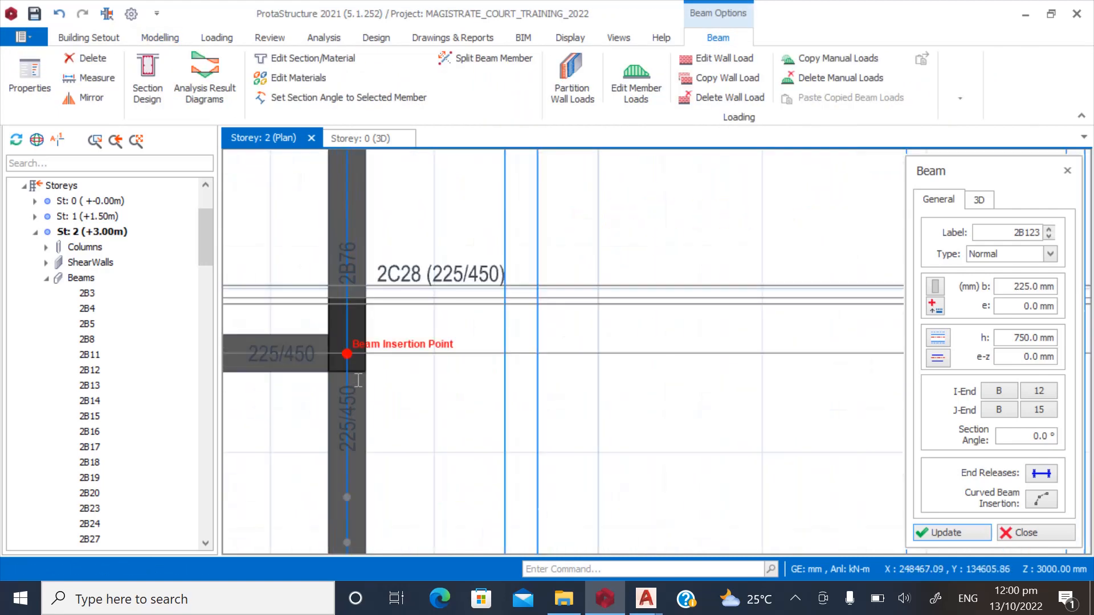
{"action": "left_click", "coordinate": [336, 389]}
{"action": "scroll", "coordinate": [338, 398], "scroll_direction": "down", "scroll_amount": 3}
{"action": "scroll", "coordinate": [701, 387], "scroll_direction": "up", "scroll_amount": 4}
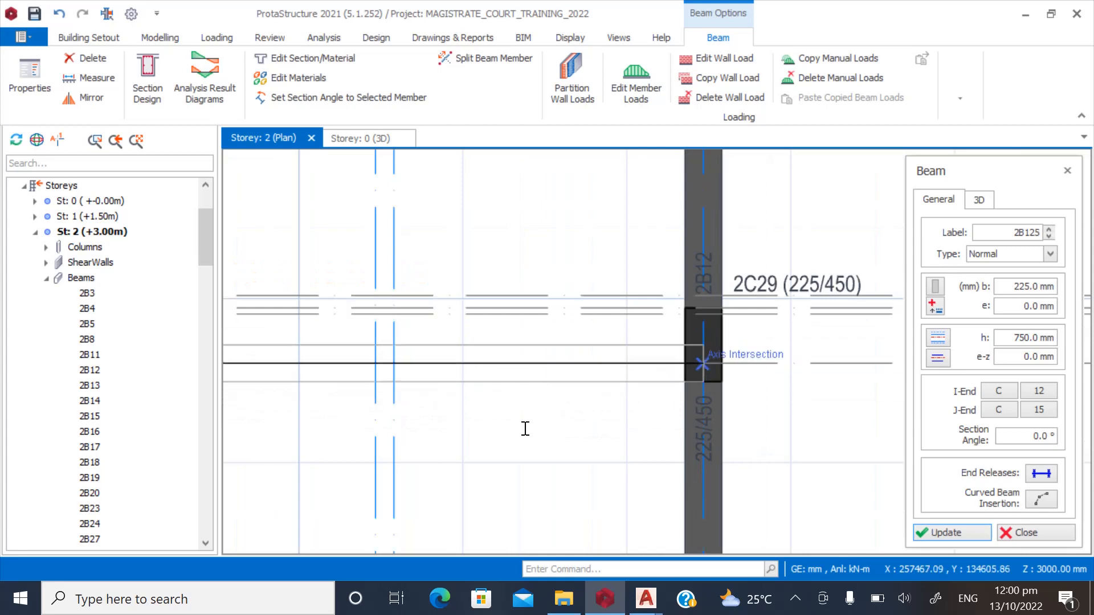
{"action": "left_click", "coordinate": [702, 363]}
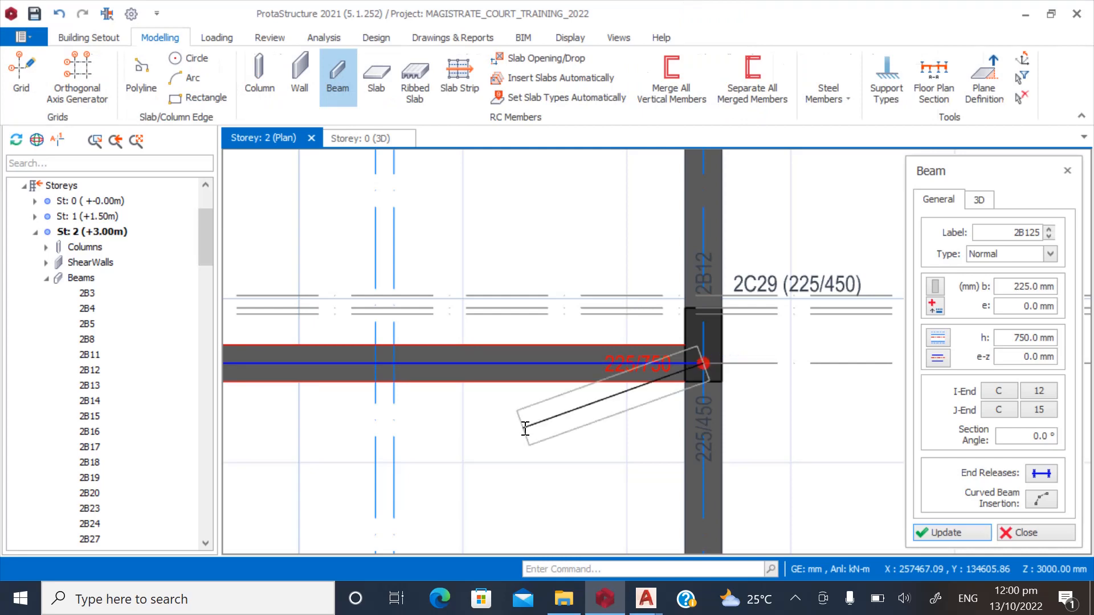
{"action": "left_click", "coordinate": [1032, 532]}
Collapse the Storey 2 beam list and examine the beams and columns around the building in the 3D view.
{"action": "scroll", "coordinate": [741, 390], "scroll_direction": "down", "scroll_amount": 6}
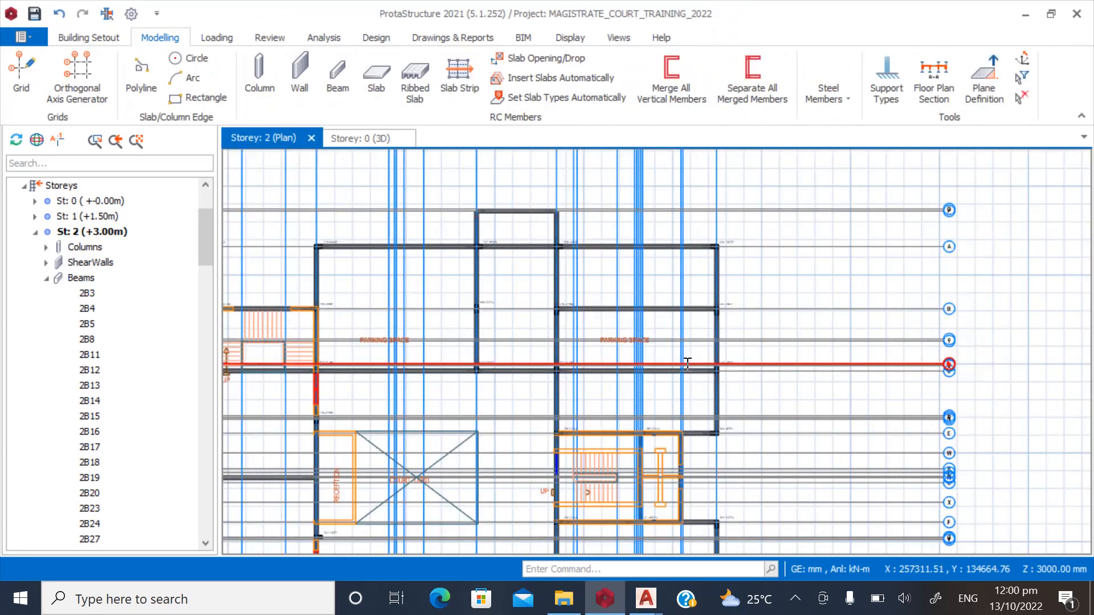
{"action": "left_click", "coordinate": [46, 279]}
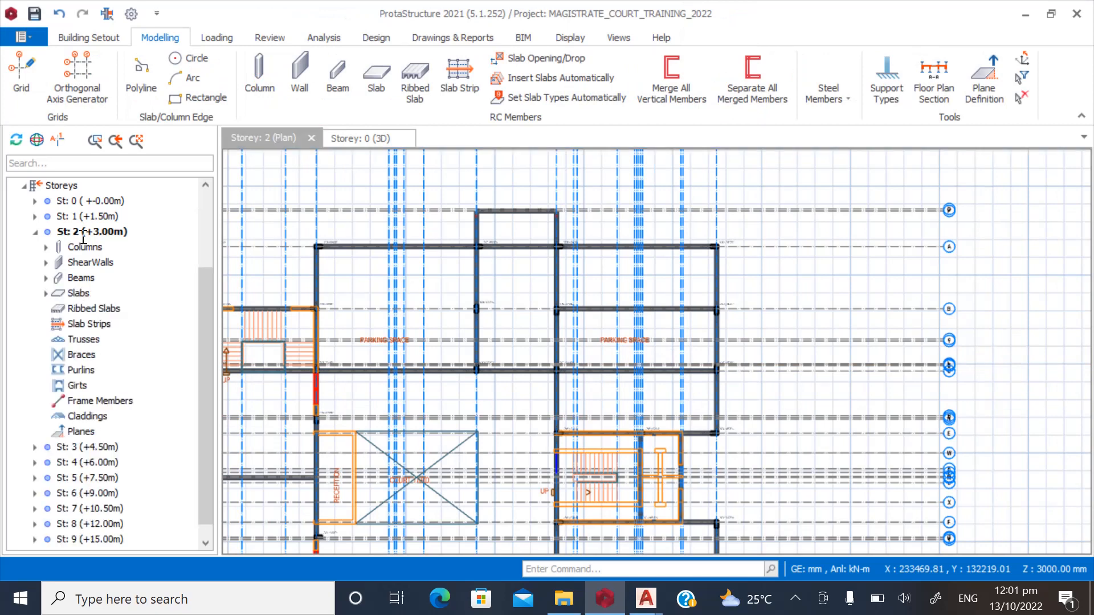
{"action": "scroll", "coordinate": [182, 285], "scroll_direction": "up", "scroll_amount": 3}
{"action": "left_click", "coordinate": [188, 250]}
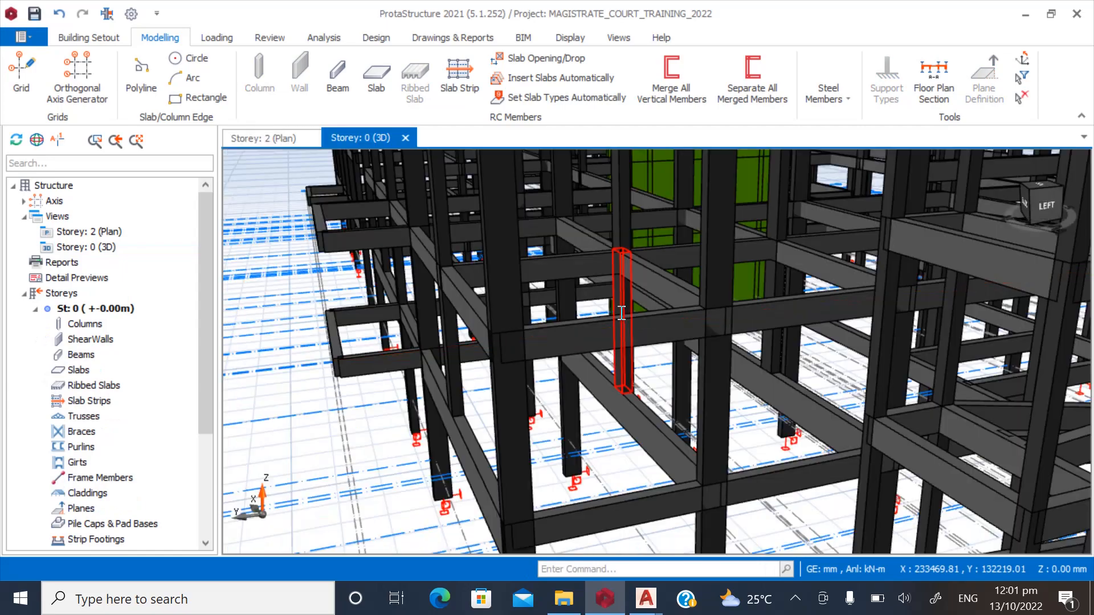
{"action": "middle_click_drag", "start_coordinate": [622, 313], "coordinate": [727, 419]}
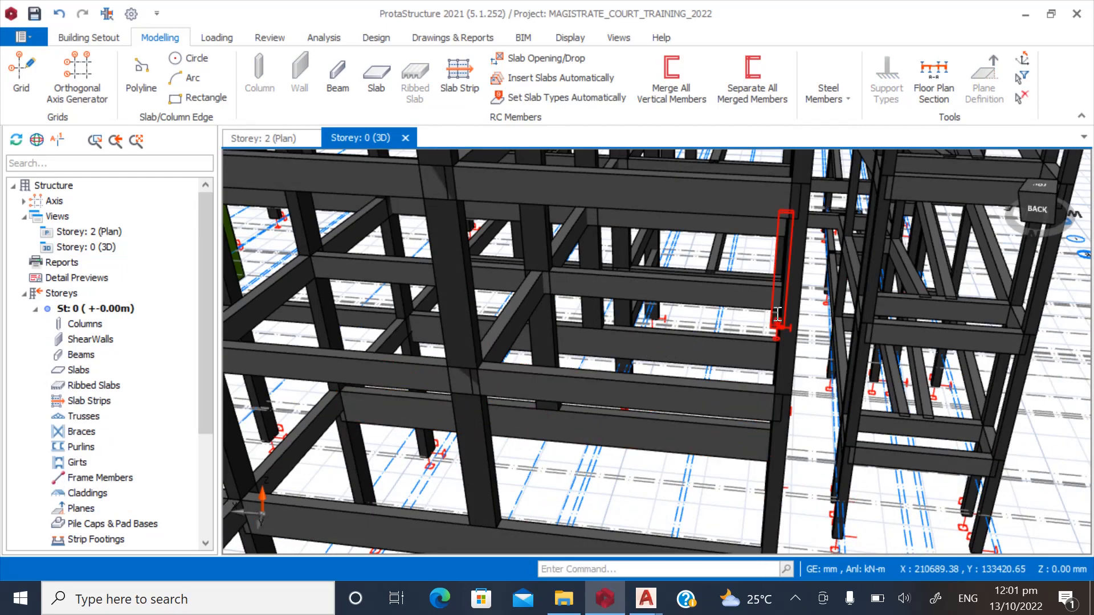
{"action": "scroll", "coordinate": [777, 314], "scroll_direction": "down", "scroll_amount": 3}
{"action": "middle_click_drag", "start_coordinate": [643, 399], "coordinate": [702, 393]}
{"action": "scroll", "coordinate": [703, 298], "scroll_direction": "down", "scroll_amount": 1}
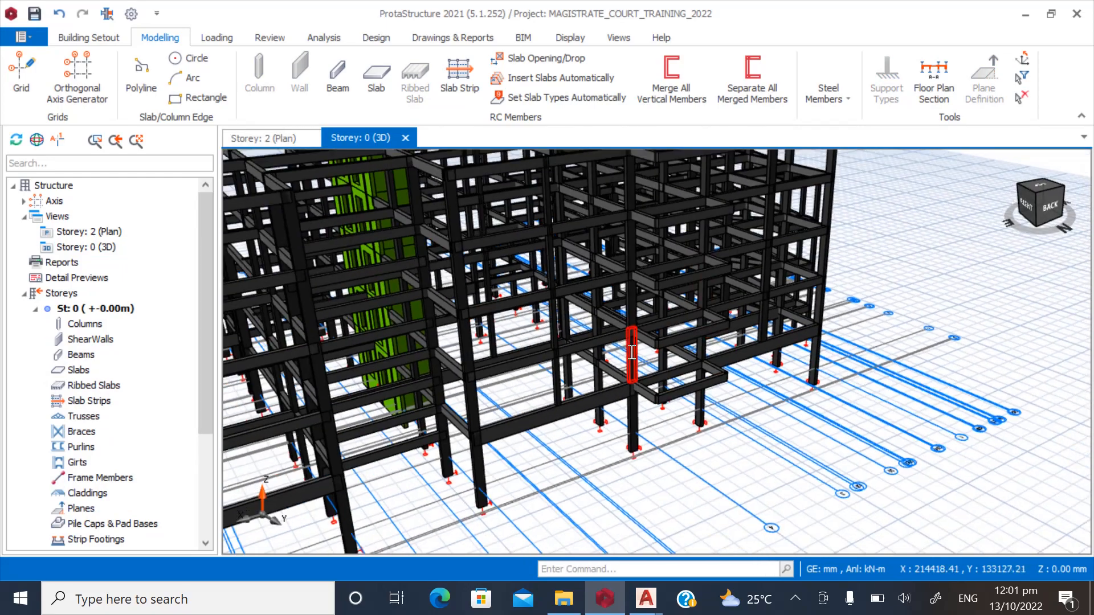
{"action": "scroll", "coordinate": [632, 352], "scroll_direction": "down", "scroll_amount": 4}
{"action": "scroll", "coordinate": [484, 443], "scroll_direction": "up", "scroll_amount": 8}
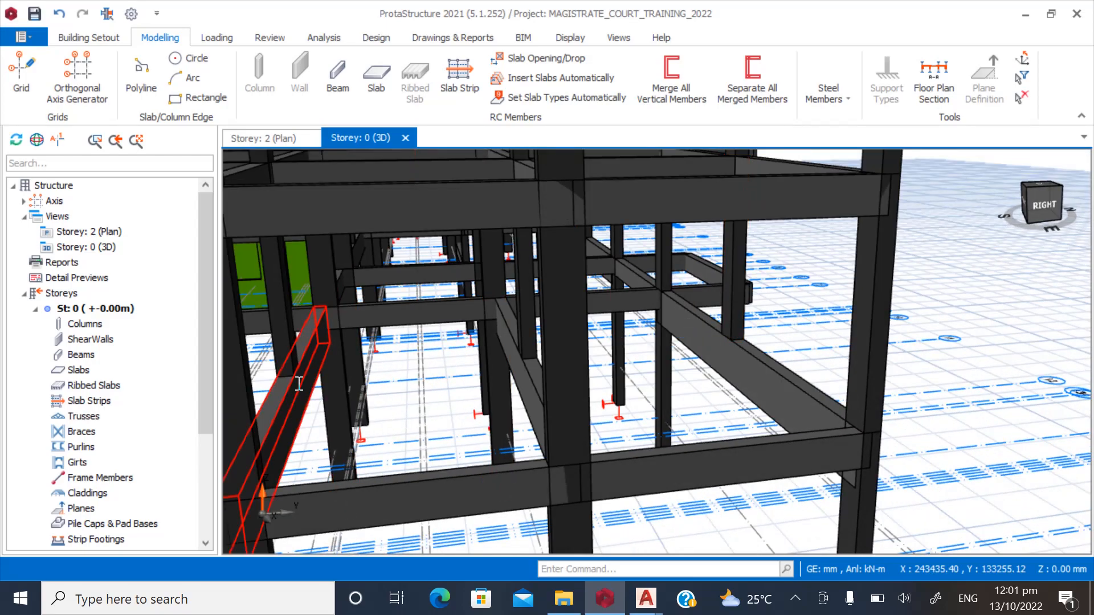
{"action": "scroll", "coordinate": [389, 315], "scroll_direction": "down", "scroll_amount": 10}
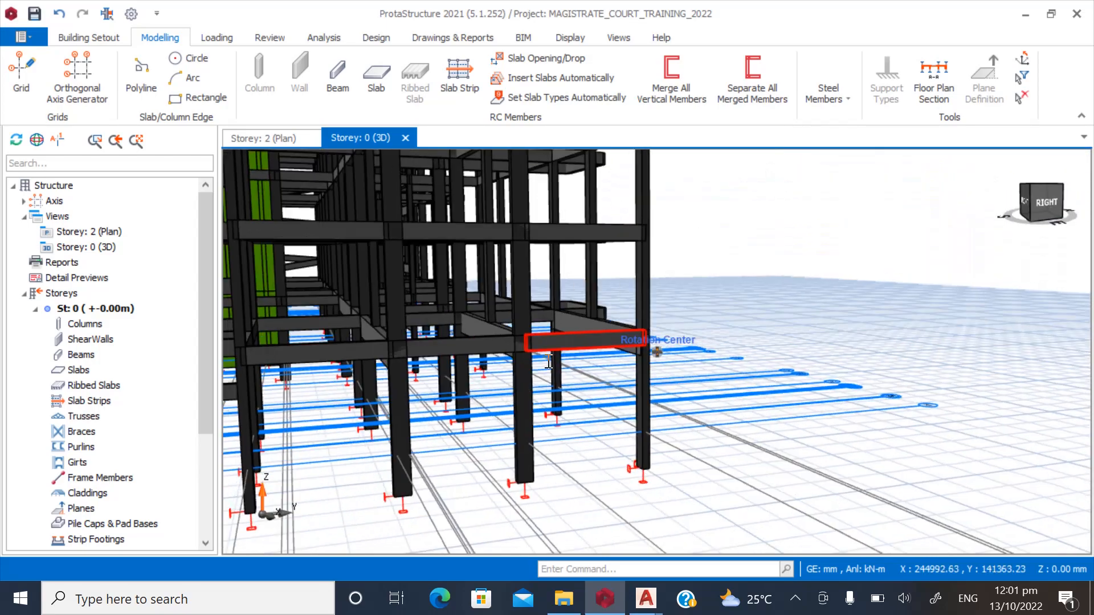
{"action": "scroll", "coordinate": [629, 401], "scroll_direction": "down", "scroll_amount": 3}
{"action": "middle_click_drag", "start_coordinate": [630, 401], "coordinate": [659, 352], "text": "shift"}
{"action": "scroll", "coordinate": [414, 387], "scroll_direction": "up", "scroll_amount": 4}
{"action": "scroll", "coordinate": [415, 387], "scroll_direction": "up", "scroll_amount": 3}
{"action": "middle_click_drag", "start_coordinate": [414, 387], "coordinate": [601, 400], "text": "shift"}
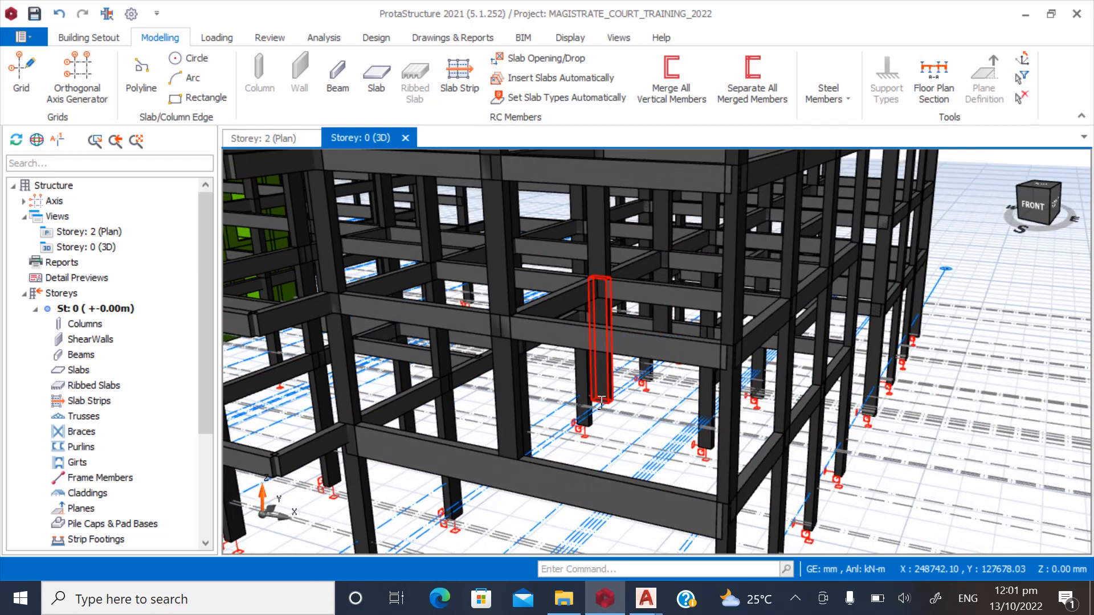
Return to the Storey 2 plan and insert a 225 x 750 mm beam along axis I from column 2C64 to 2C49, matching the beam at 2C46.
{"action": "double_click", "coordinate": [108, 232]}
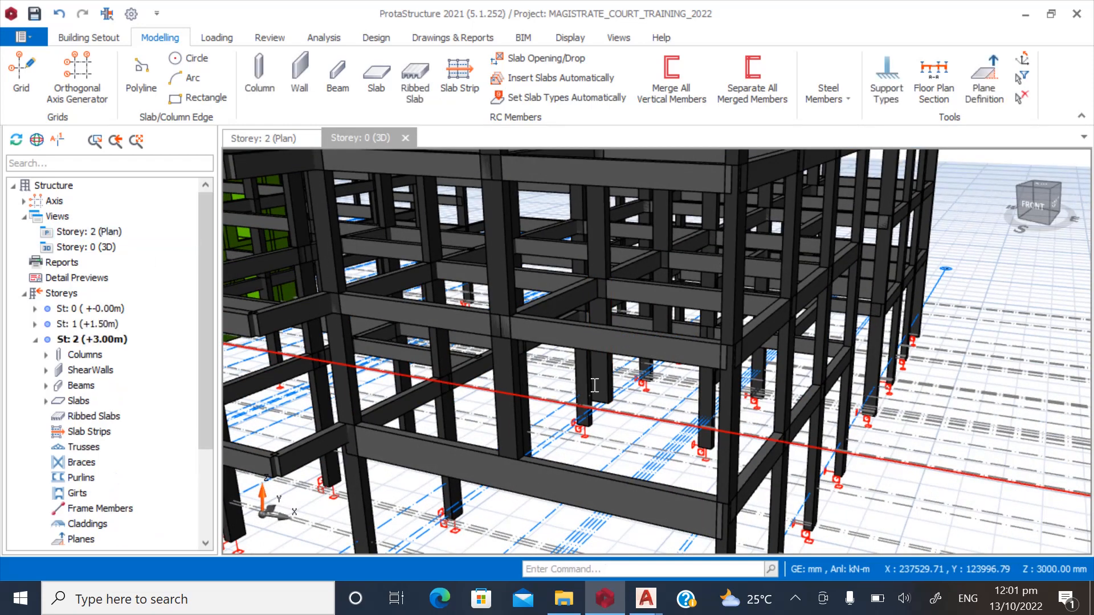
{"action": "scroll", "coordinate": [641, 293], "scroll_direction": "down", "scroll_amount": 5}
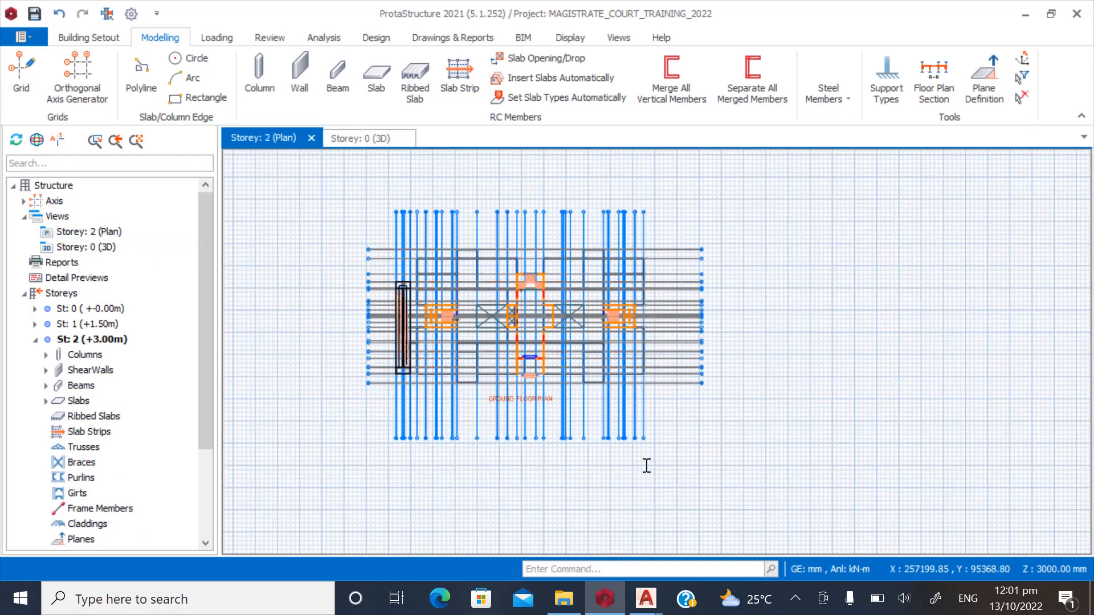
{"action": "scroll", "coordinate": [623, 306], "scroll_direction": "up", "scroll_amount": 8}
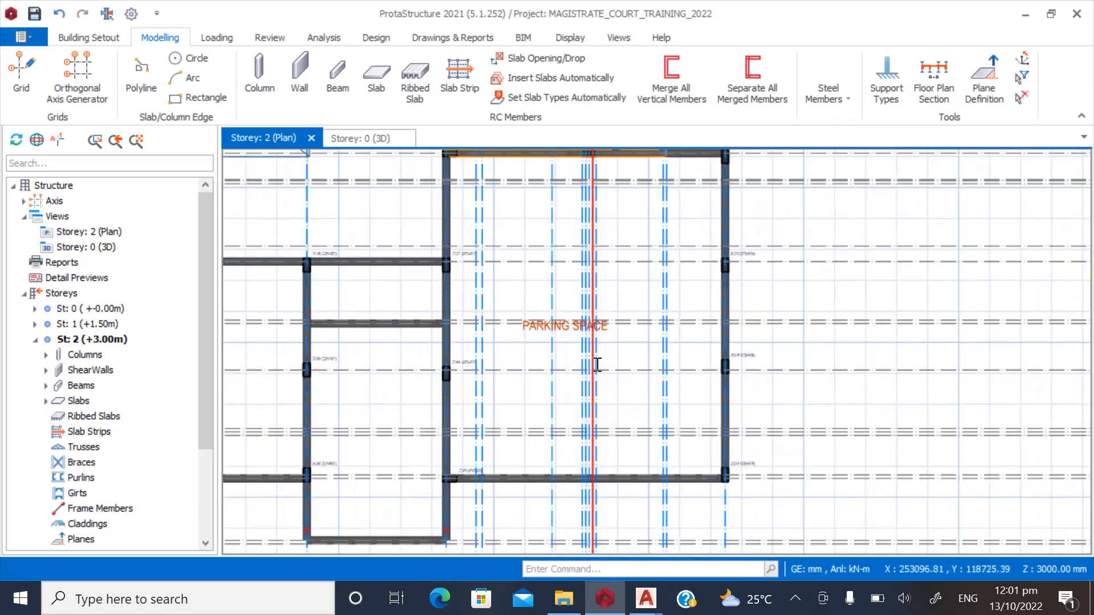
{"action": "scroll", "coordinate": [492, 255], "scroll_direction": "up", "scroll_amount": 5}
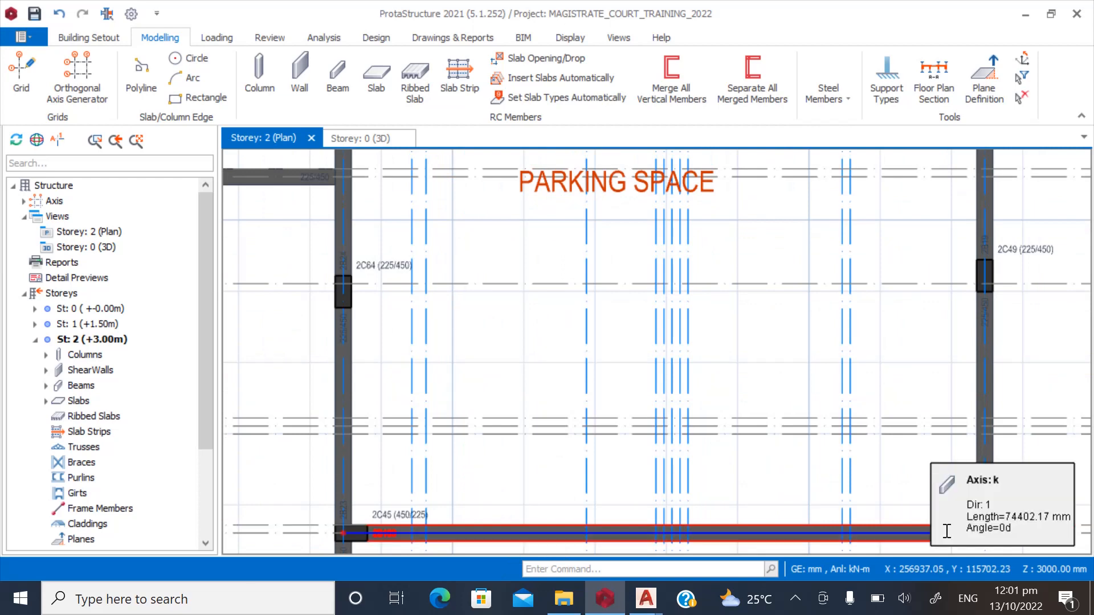
{"action": "scroll", "coordinate": [795, 449], "scroll_direction": "down", "scroll_amount": 2}
{"action": "scroll", "coordinate": [847, 522], "scroll_direction": "up", "scroll_amount": 4}
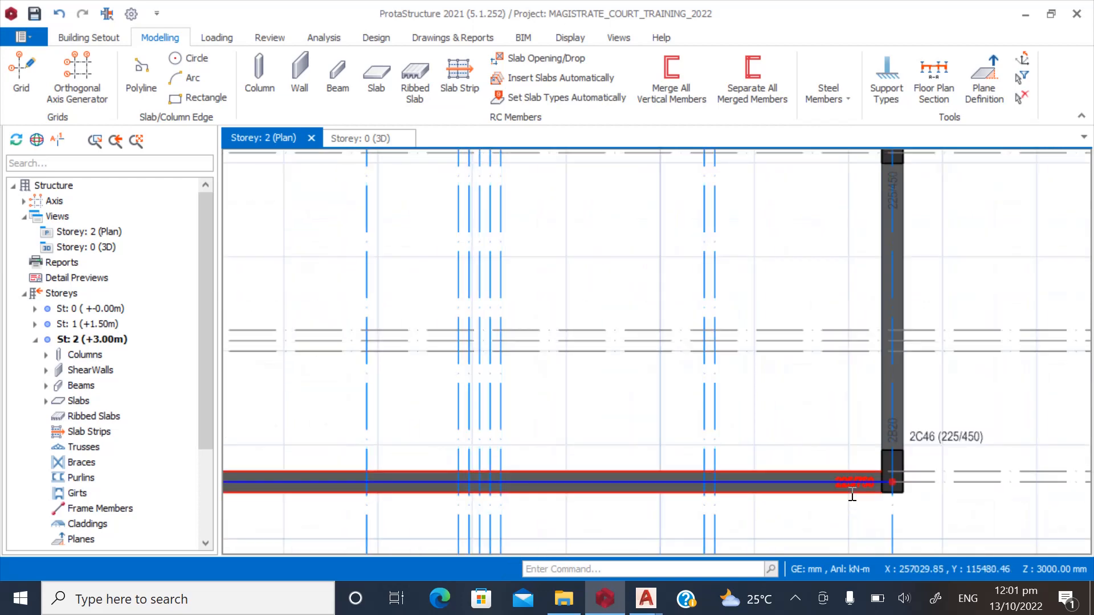
{"action": "left_click", "coordinate": [840, 495]}
{"action": "left_click", "coordinate": [160, 37]}
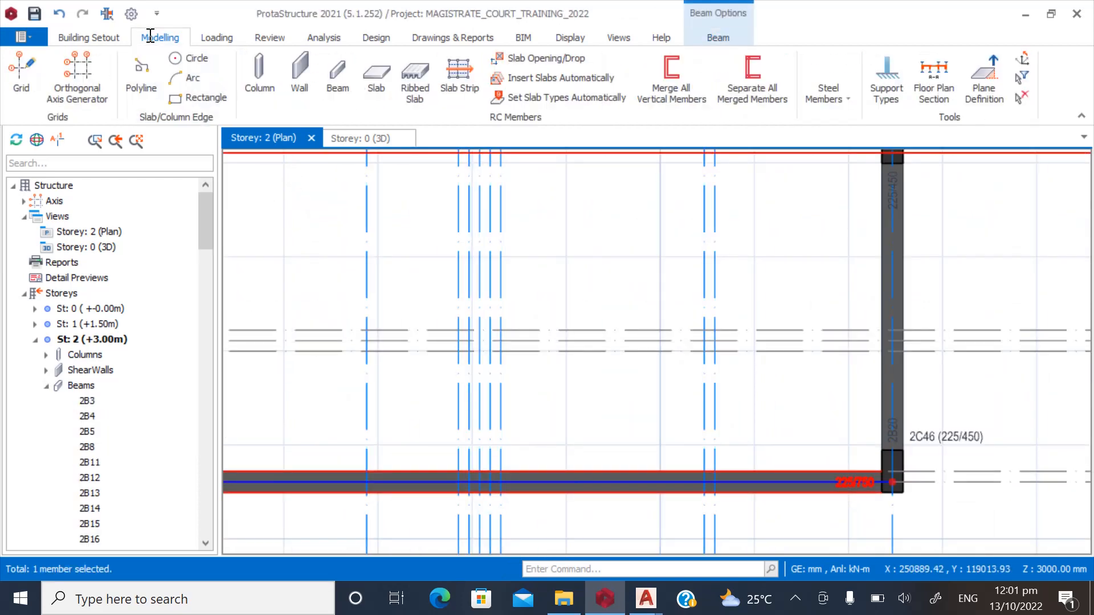
{"action": "left_click", "coordinate": [335, 74]}
{"action": "scroll", "coordinate": [643, 473], "scroll_direction": "down", "scroll_amount": 3}
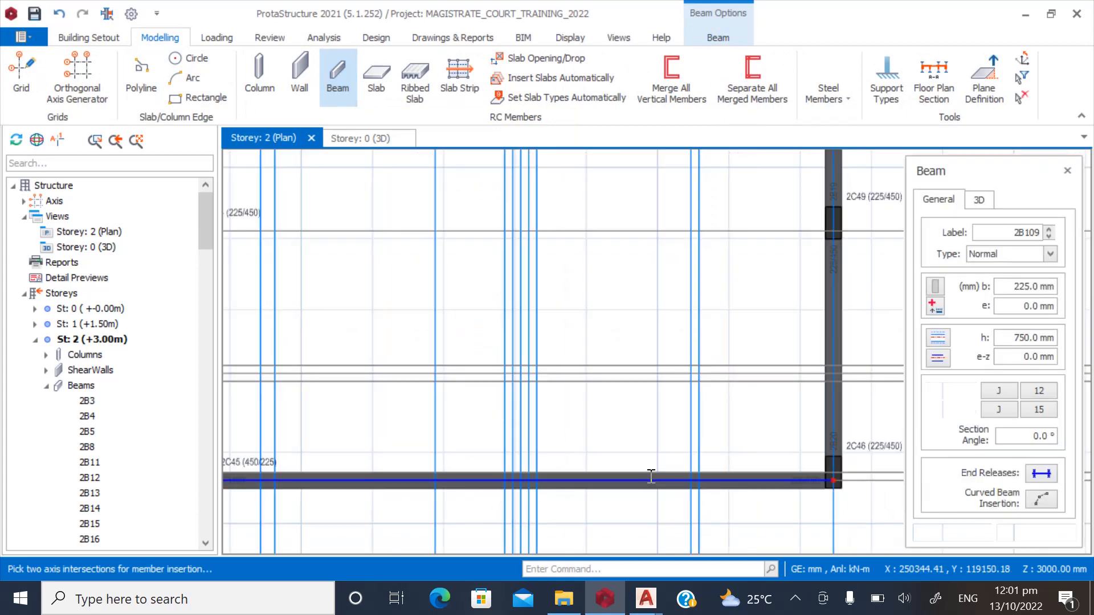
{"action": "scroll", "coordinate": [370, 324], "scroll_direction": "up", "scroll_amount": 4}
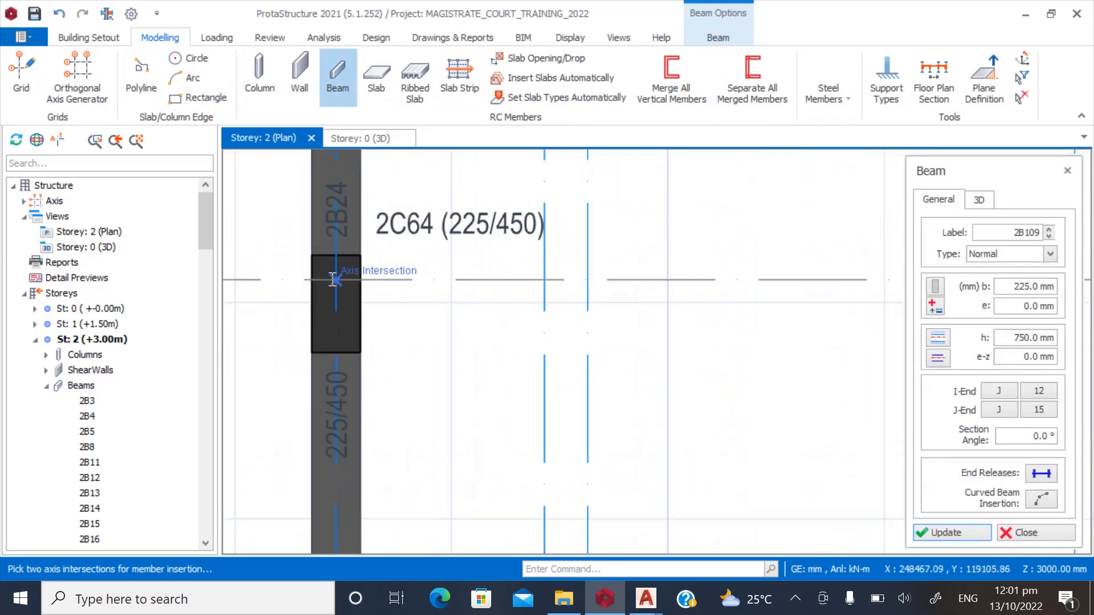
{"action": "scroll", "coordinate": [300, 391], "scroll_direction": "down", "scroll_amount": 2}
{"action": "scroll", "coordinate": [300, 391], "scroll_direction": "down", "scroll_amount": 2}
{"action": "scroll", "coordinate": [683, 311], "scroll_direction": "up", "scroll_amount": 5}
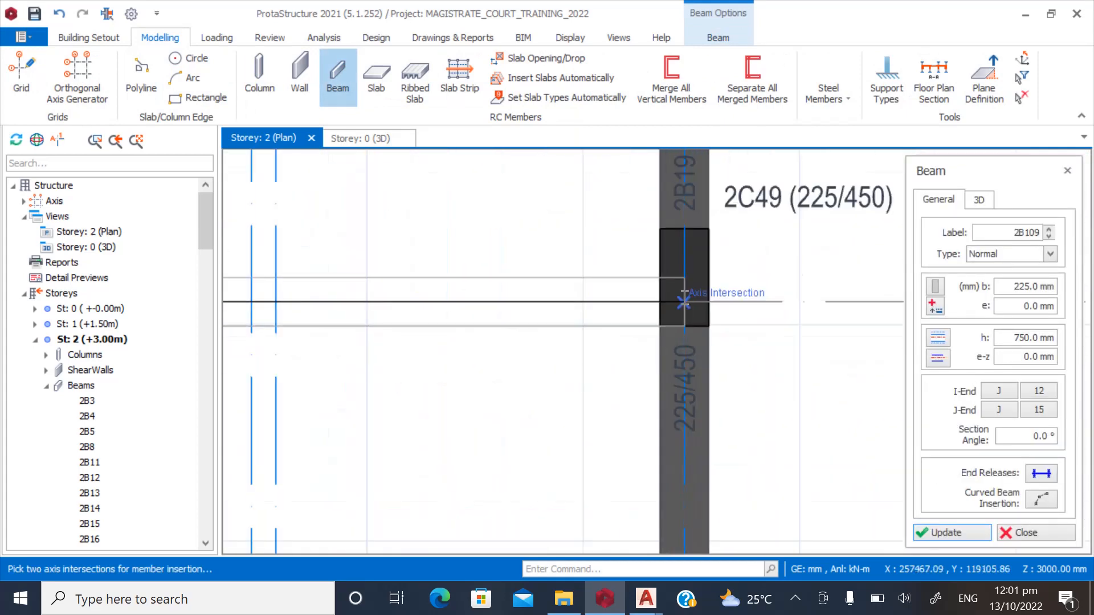
{"action": "left_click", "coordinate": [647, 392]}
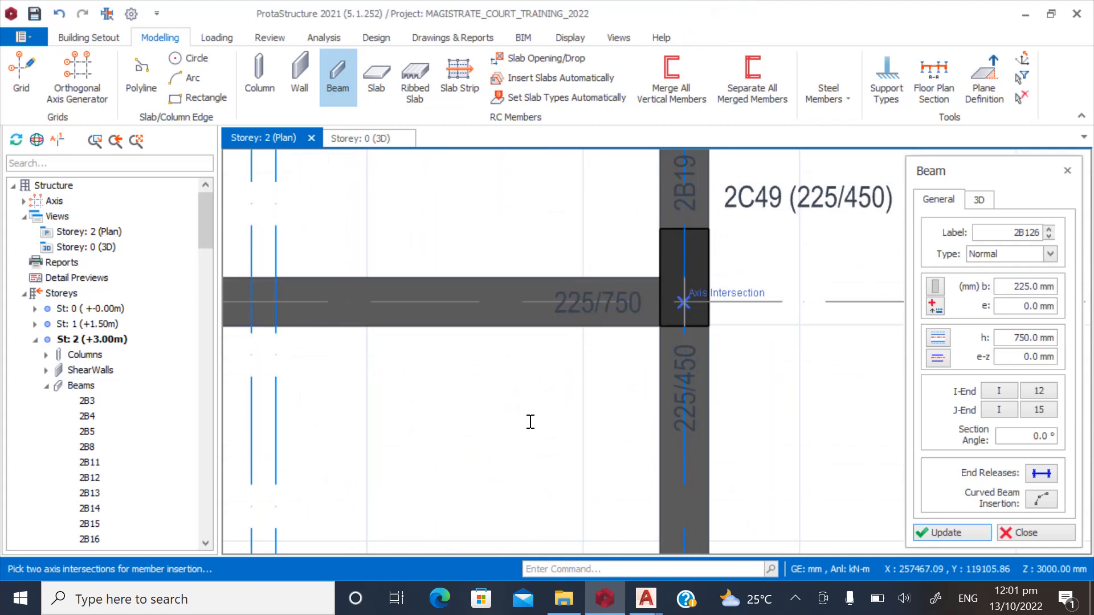
Insert a 225 x 750 mm beam along axis H across the parking bay to column 2C38 and finish beam insertion.
{"action": "scroll", "coordinate": [530, 421], "scroll_direction": "down", "scroll_amount": 5}
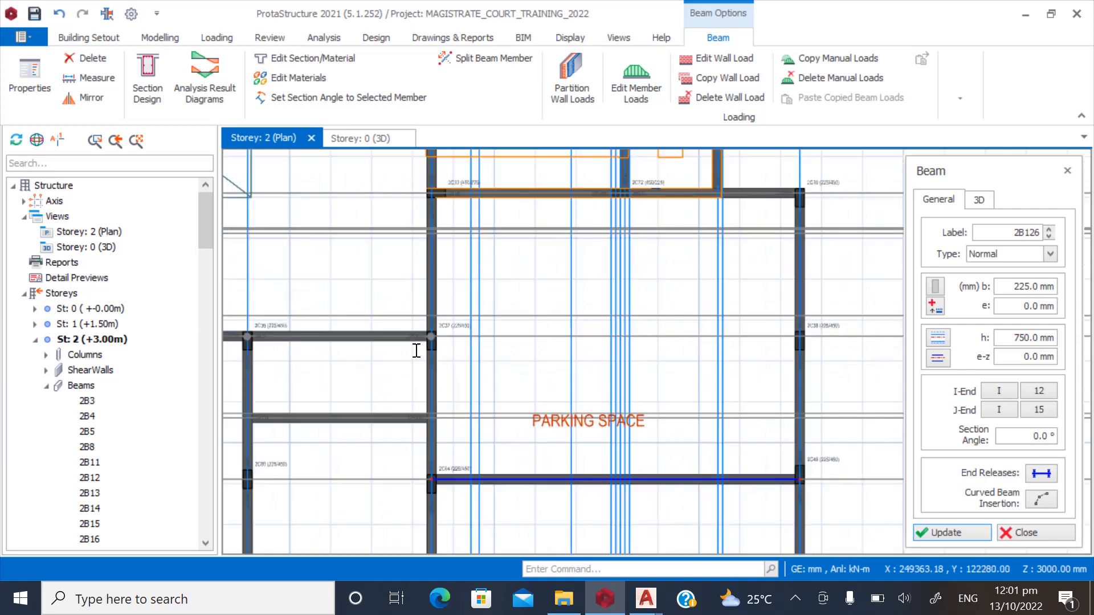
{"action": "scroll", "coordinate": [417, 350], "scroll_direction": "up", "scroll_amount": 3}
{"action": "scroll", "coordinate": [356, 353], "scroll_direction": "down", "scroll_amount": 4}
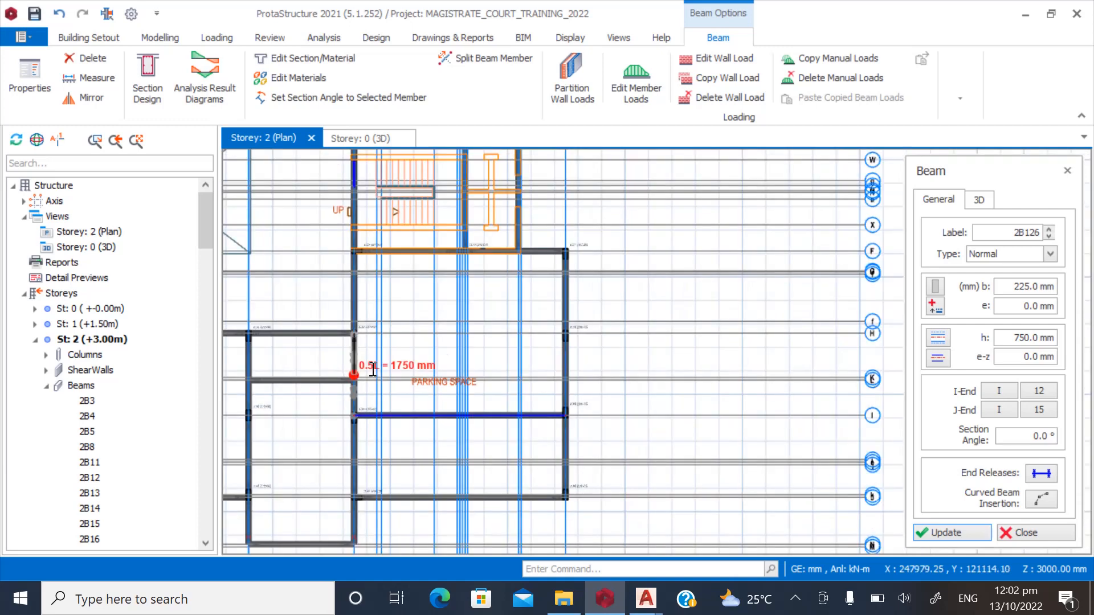
{"action": "scroll", "coordinate": [551, 342], "scroll_direction": "up", "scroll_amount": 4}
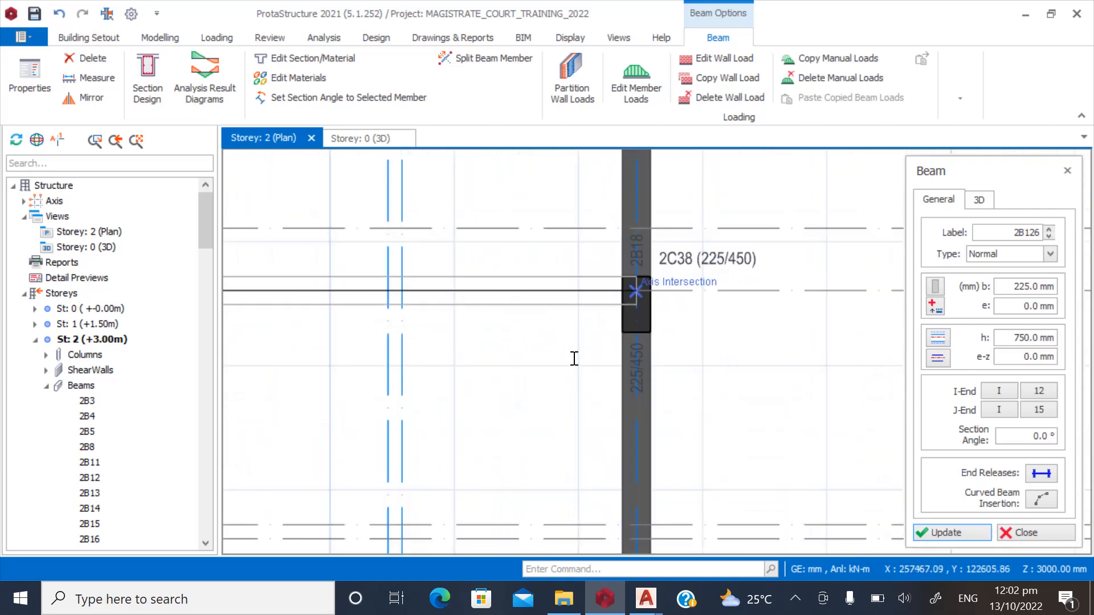
{"action": "left_click", "coordinate": [574, 359]}
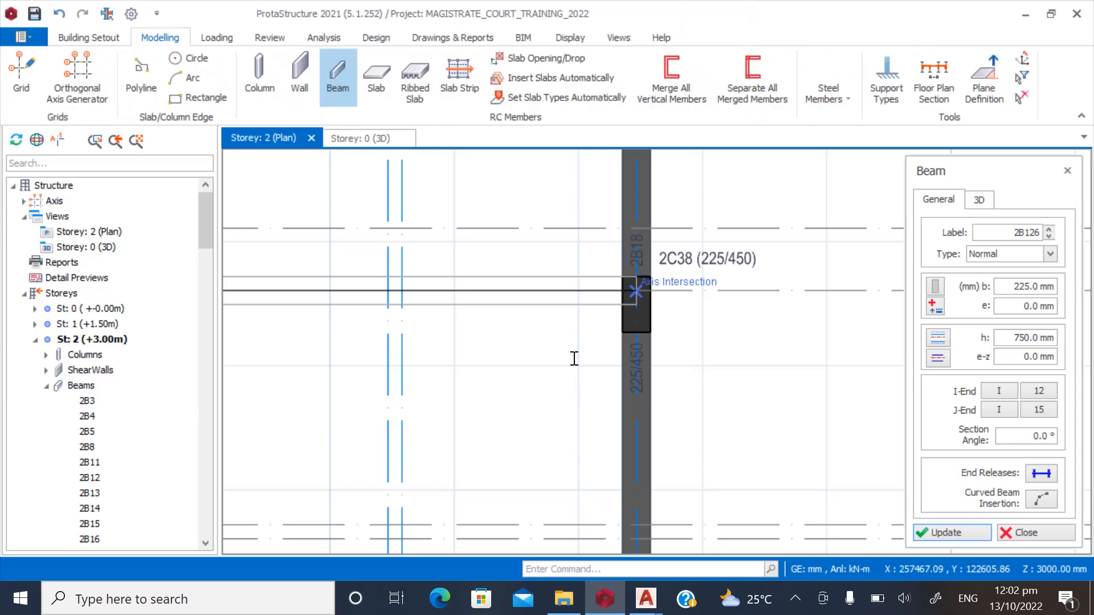
{"action": "left_click", "coordinate": [574, 359]}
{"action": "scroll", "coordinate": [696, 324], "scroll_direction": "down", "scroll_amount": 4}
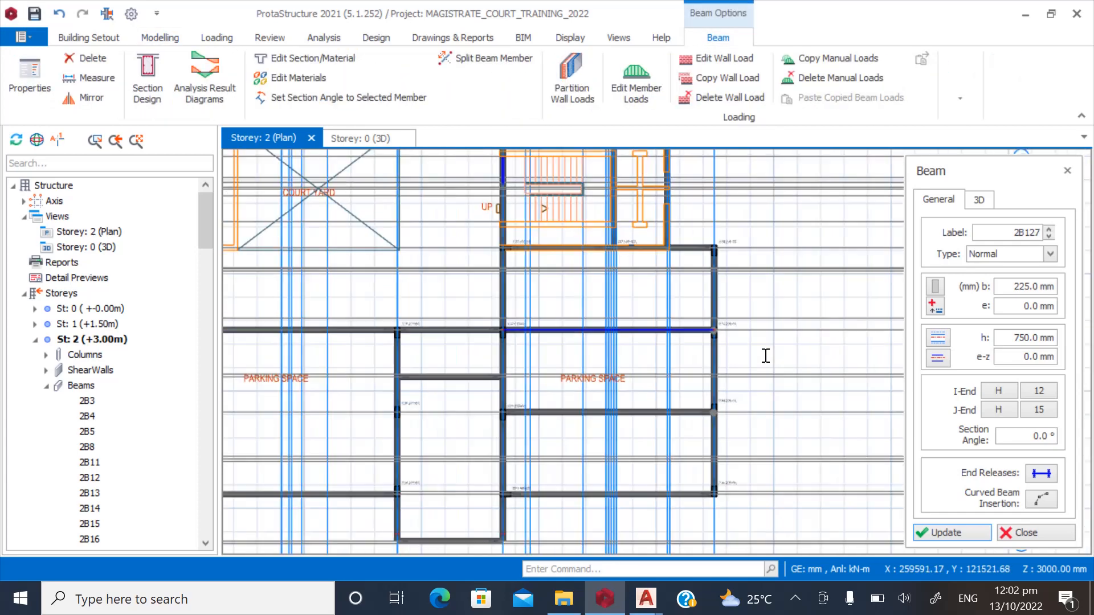
{"action": "left_click", "coordinate": [1015, 531]}
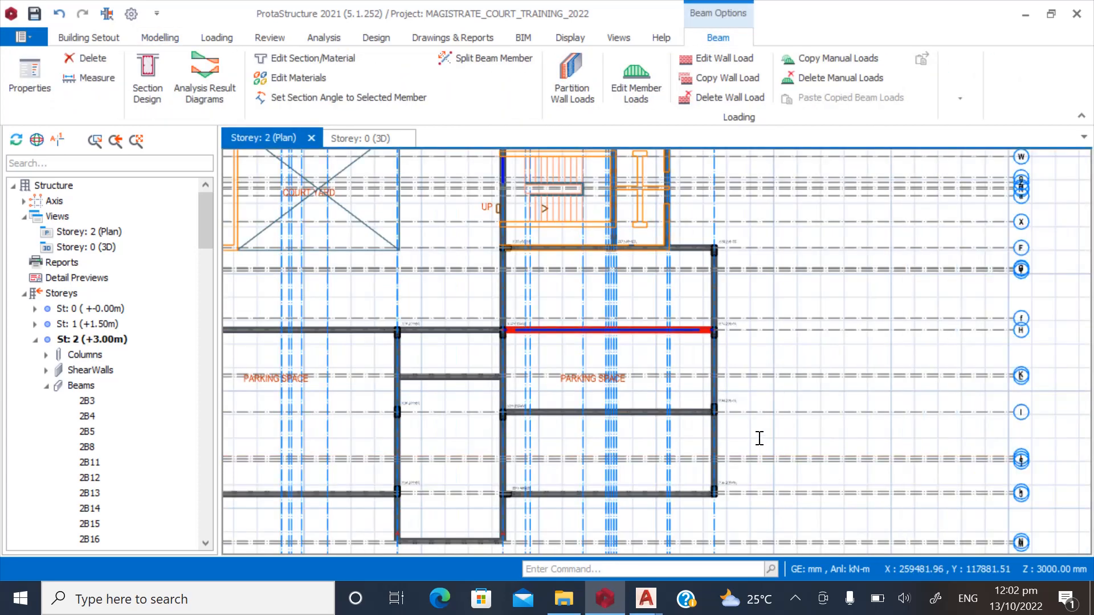
{"action": "key", "text": "Escape"}
Check the parking bay beams on the Storey 2 plan and examine the lower-storey framing in the 3D view.
{"action": "scroll", "coordinate": [796, 399], "scroll_direction": "down", "scroll_amount": 1}
{"action": "scroll", "coordinate": [395, 449], "scroll_direction": "up", "scroll_amount": 2}
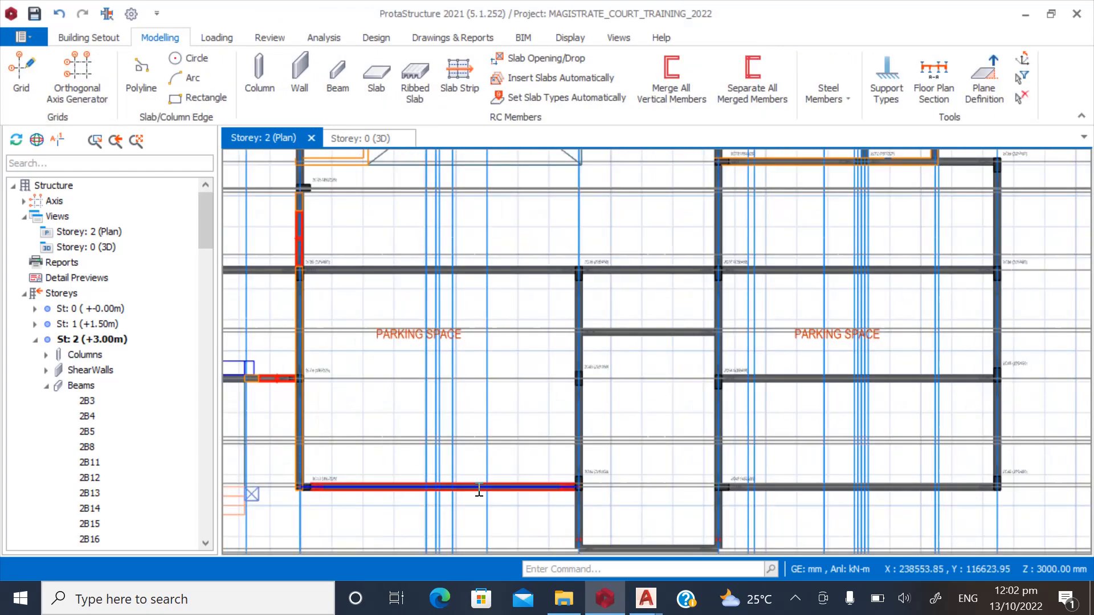
{"action": "scroll", "coordinate": [508, 485], "scroll_direction": "down", "scroll_amount": 1}
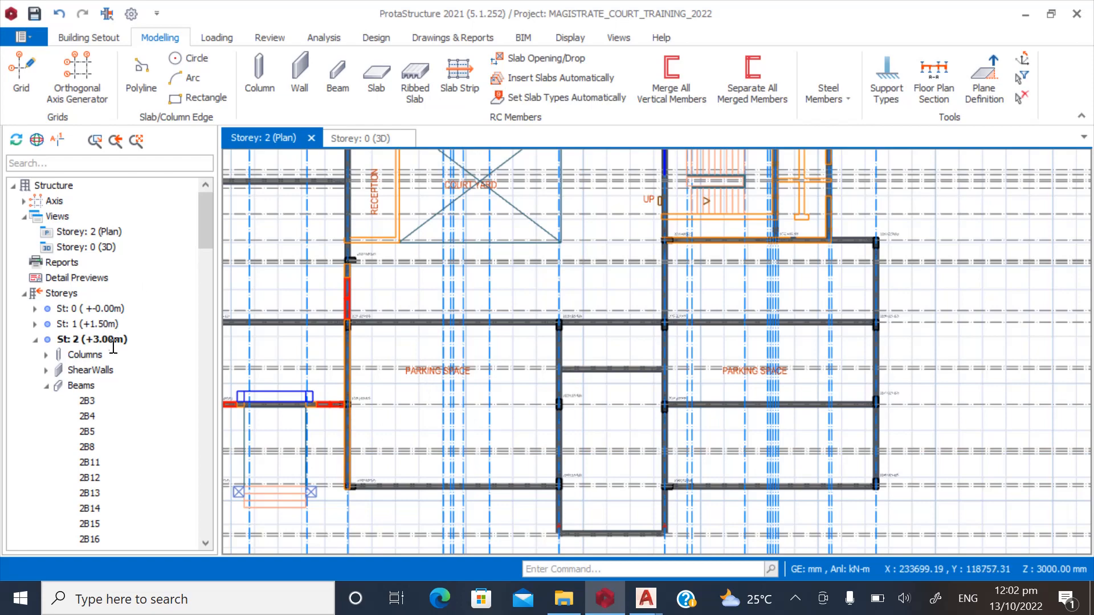
{"action": "left_click", "coordinate": [91, 247]}
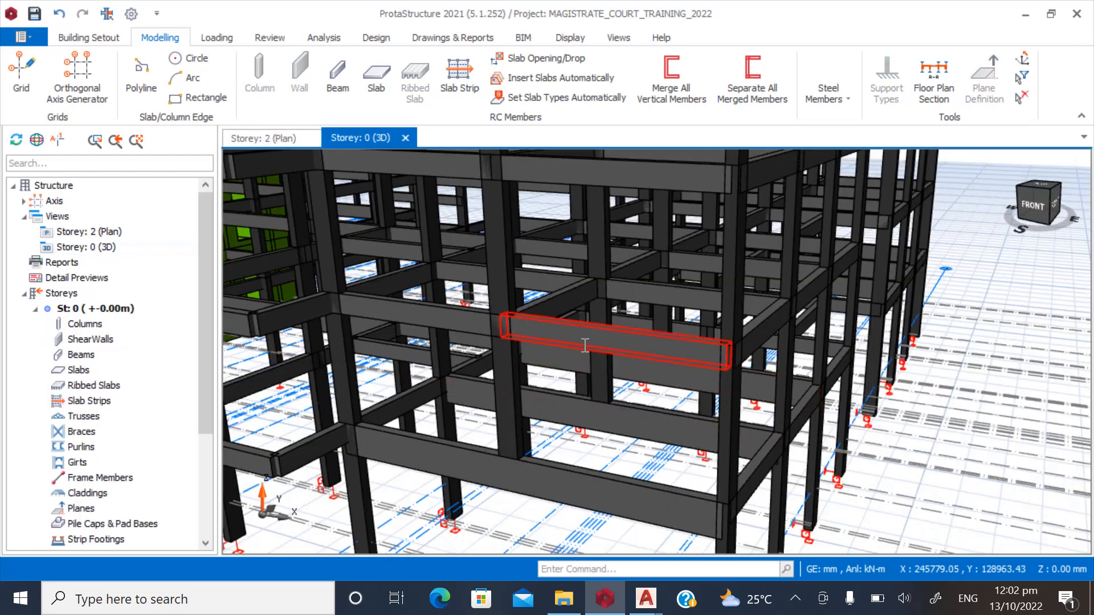
{"action": "middle_click_drag", "start_coordinate": [523, 447], "coordinate": [634, 387]}
{"action": "mouse_move", "coordinate": [387, 455]}
{"action": "middle_mouse_down"}
{"action": "mouse_move", "coordinate": [444, 435]}
{"action": "mouse_move", "coordinate": [376, 442]}
{"action": "mouse_move", "coordinate": [451, 368]}
{"action": "mouse_move", "coordinate": [496, 348]}
{"action": "mouse_move", "coordinate": [494, 360]}
{"action": "mouse_move", "coordinate": [427, 360]}
{"action": "middle_mouse_up"}
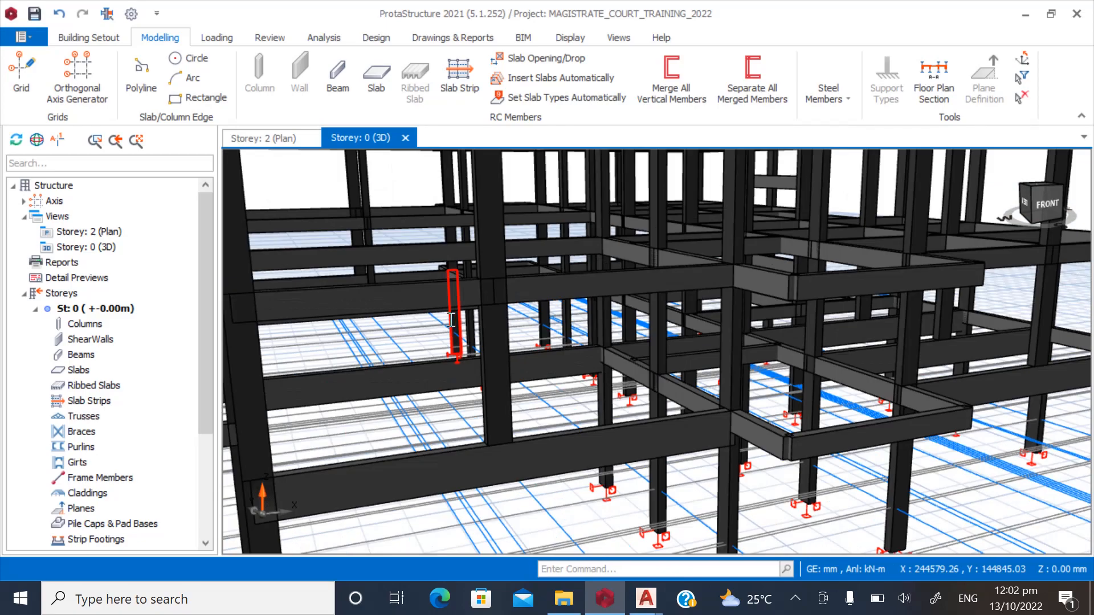
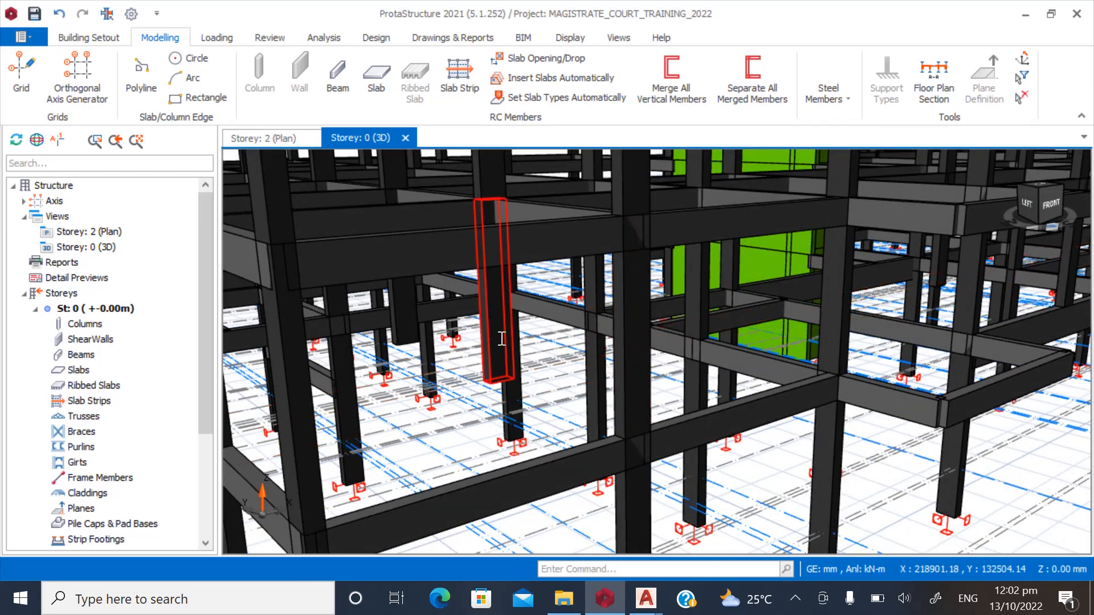
{"action": "scroll", "coordinate": [409, 333], "scroll_direction": "down", "scroll_amount": 10}
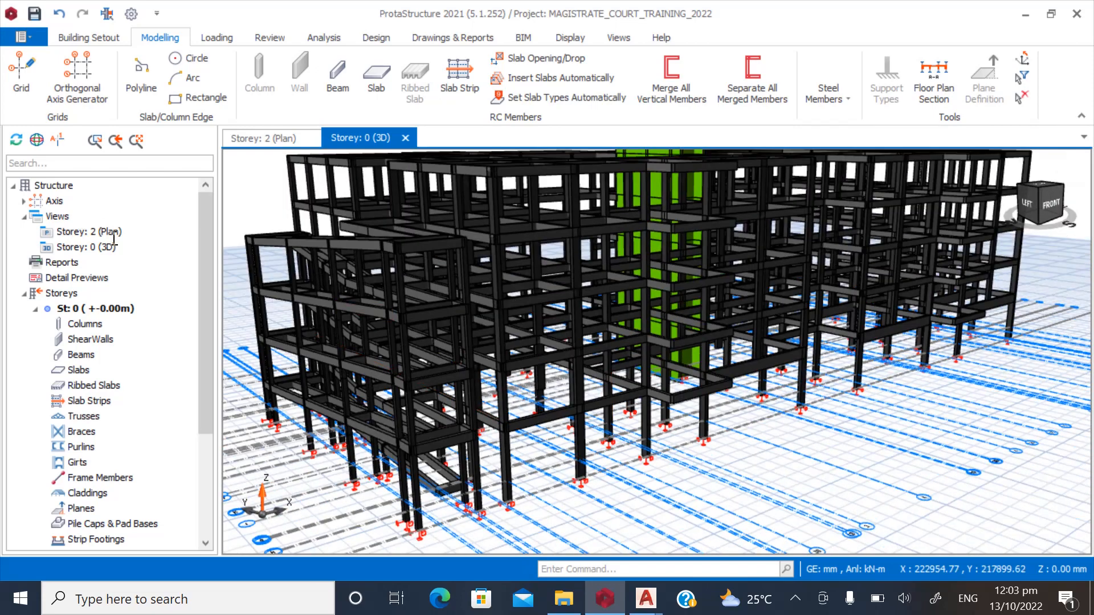
Reopen the Storey 2 plan and examine the parking bay beside the ramp, between columns 2C15, 2C14, 2C69 and 2C75.
{"action": "double_click", "coordinate": [110, 231]}
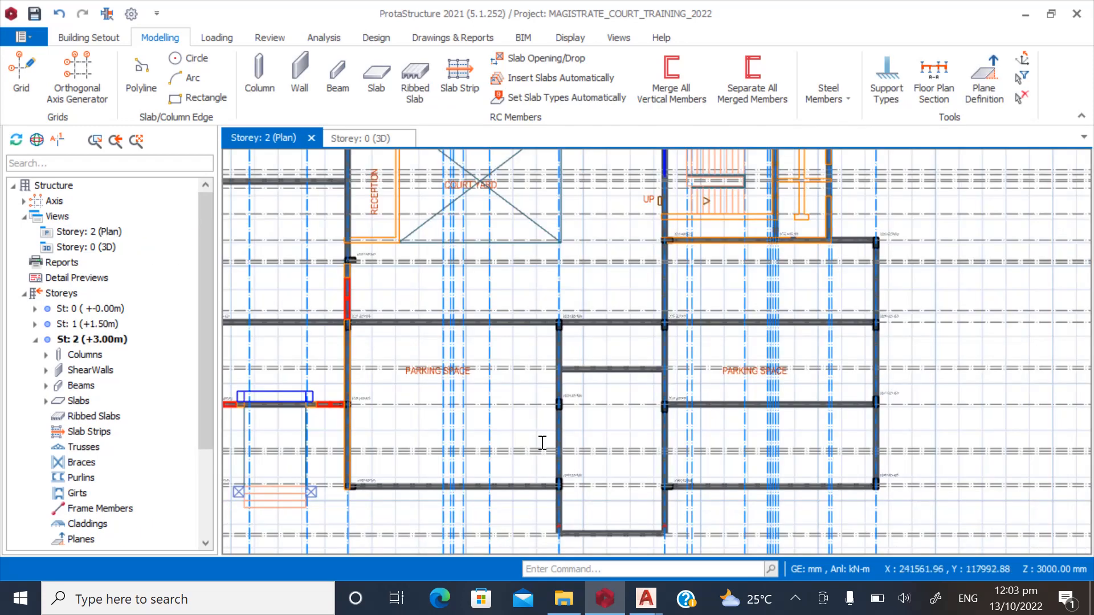
{"action": "scroll", "coordinate": [543, 443], "scroll_direction": "down", "scroll_amount": 5}
{"action": "scroll", "coordinate": [483, 454], "scroll_direction": "up", "scroll_amount": 9}
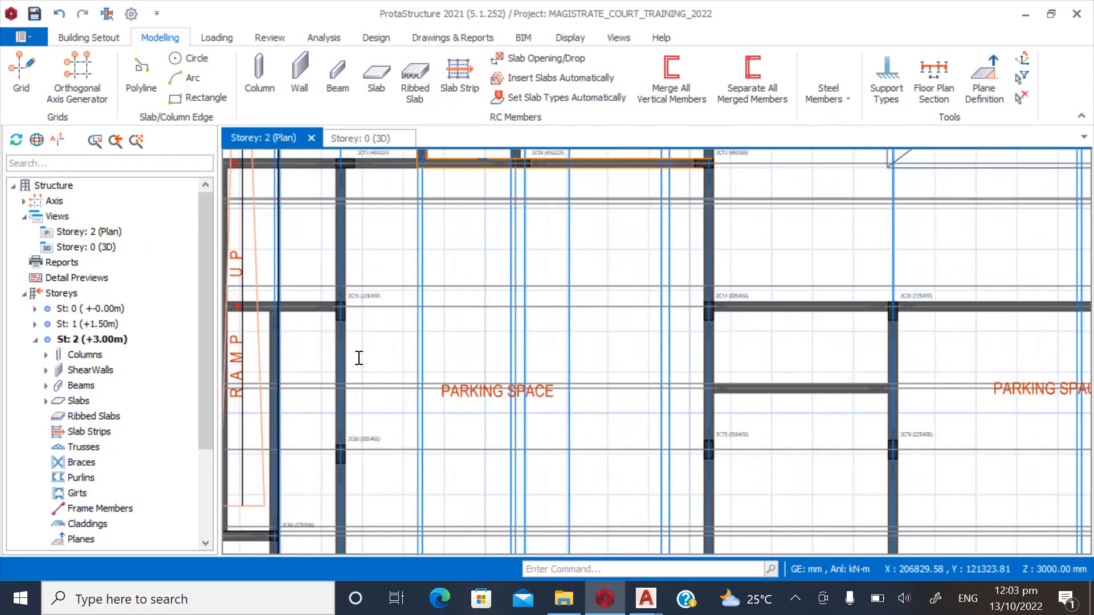
{"action": "scroll", "coordinate": [438, 319], "scroll_direction": "down", "scroll_amount": 1}
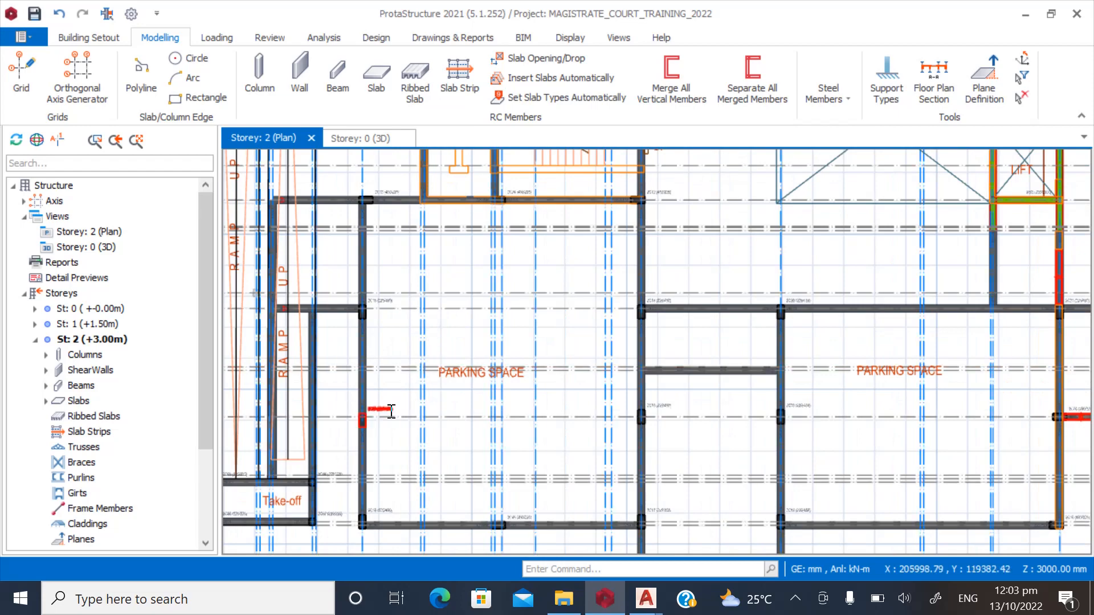
{"action": "scroll", "coordinate": [464, 416], "scroll_direction": "up", "scroll_amount": 1}
{"action": "scroll", "coordinate": [346, 284], "scroll_direction": "up", "scroll_amount": 1}
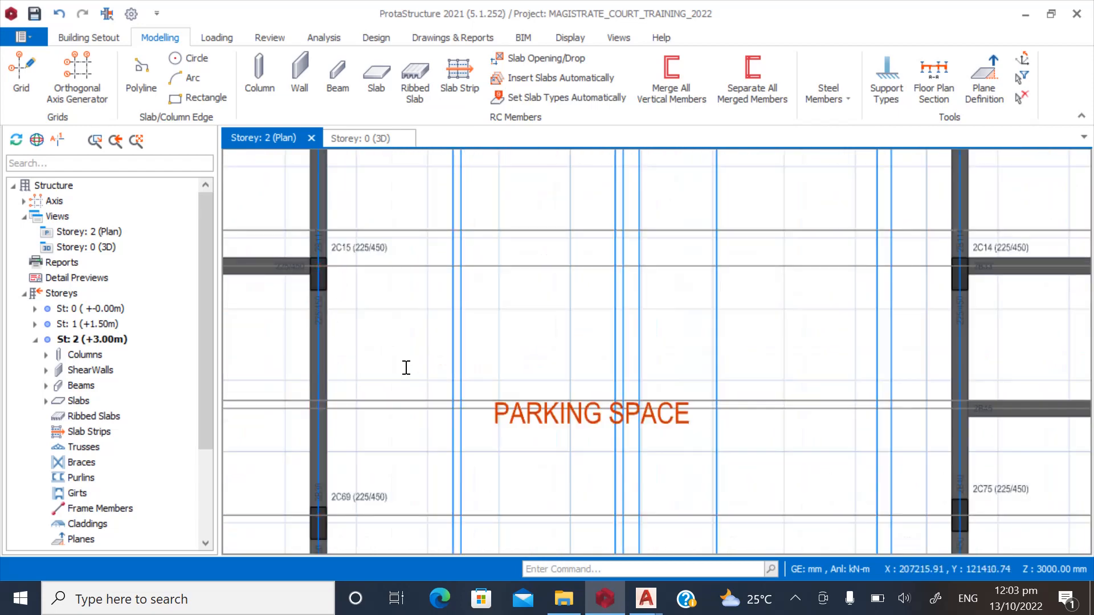
{"action": "scroll", "coordinate": [405, 366], "scroll_direction": "down", "scroll_amount": 2}
{"action": "scroll", "coordinate": [431, 426], "scroll_direction": "down", "scroll_amount": 1}
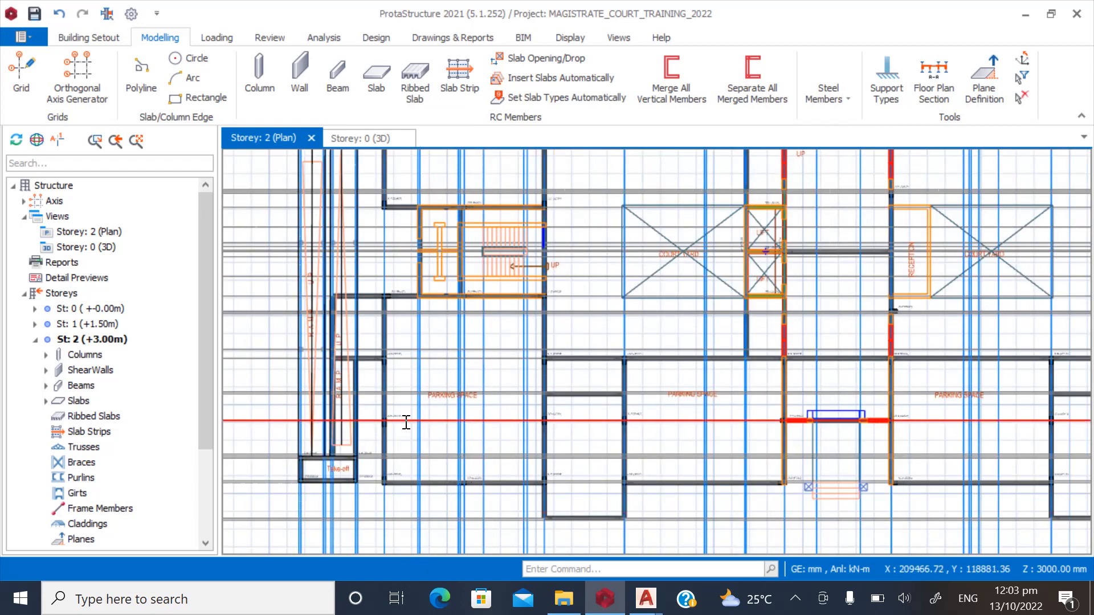
Insert a 225 x 750 mm beam across the parking bay from column 2C15 to 2C14, matching the beam between 2C18 and 2C19.
{"action": "scroll", "coordinate": [405, 422], "scroll_direction": "down", "scroll_amount": 2}
{"action": "scroll", "coordinate": [559, 467], "scroll_direction": "up", "scroll_amount": 4}
{"action": "left_click", "coordinate": [586, 388]}
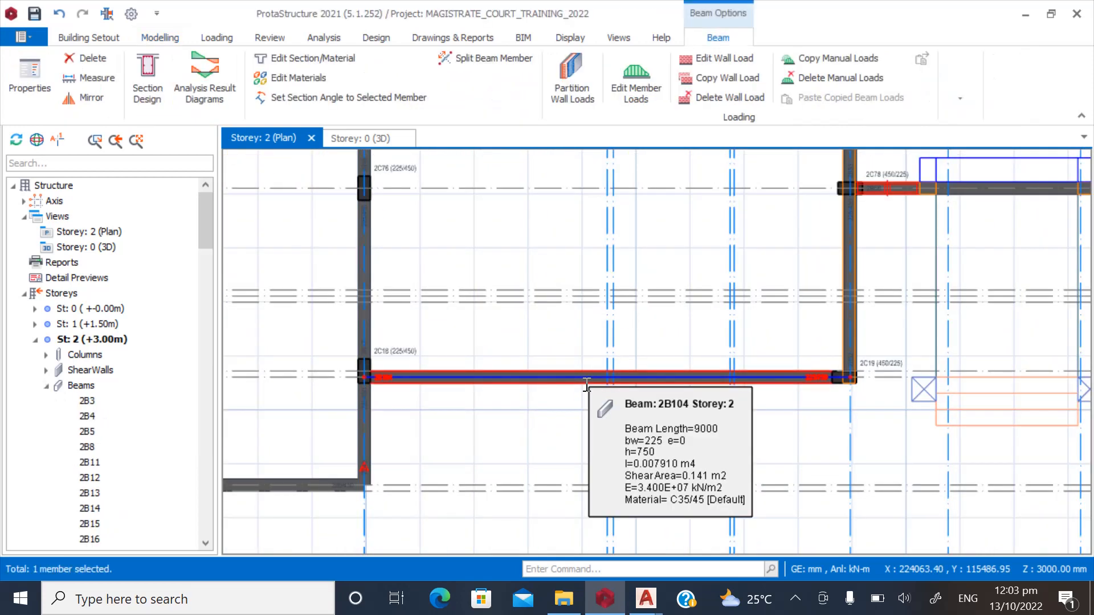
{"action": "left_click", "coordinate": [160, 37]}
{"action": "scroll", "coordinate": [718, 444], "scroll_direction": "down", "scroll_amount": 4}
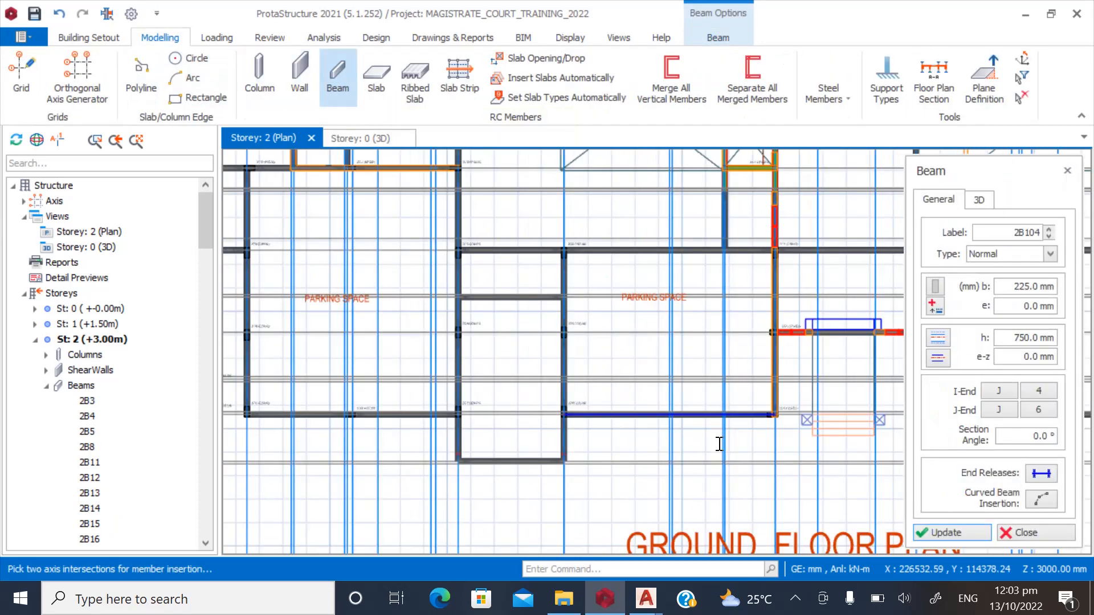
{"action": "scroll", "coordinate": [365, 296], "scroll_direction": "up", "scroll_amount": 5}
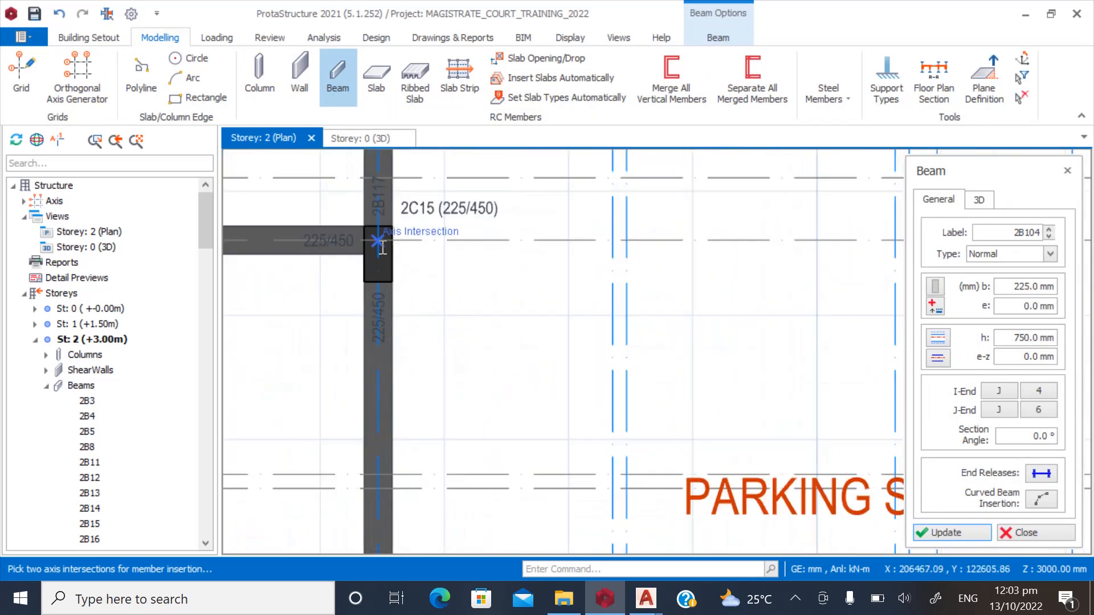
{"action": "scroll", "coordinate": [477, 359], "scroll_direction": "down", "scroll_amount": 4}
{"action": "scroll", "coordinate": [654, 347], "scroll_direction": "up", "scroll_amount": 4}
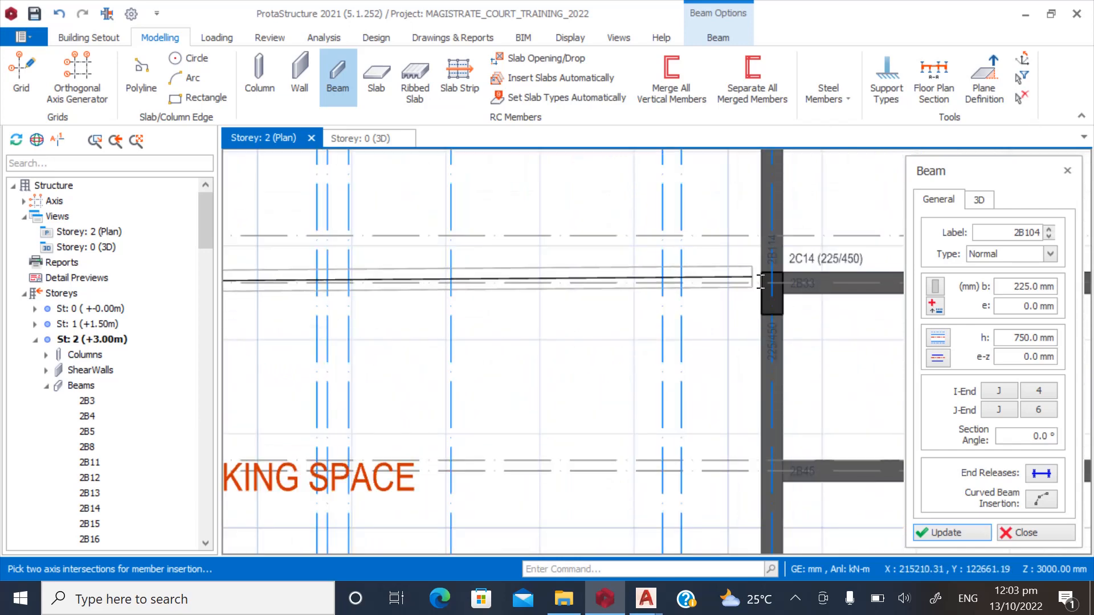
{"action": "left_click", "coordinate": [670, 369]}
{"action": "scroll", "coordinate": [556, 330], "scroll_direction": "down", "scroll_amount": 4}
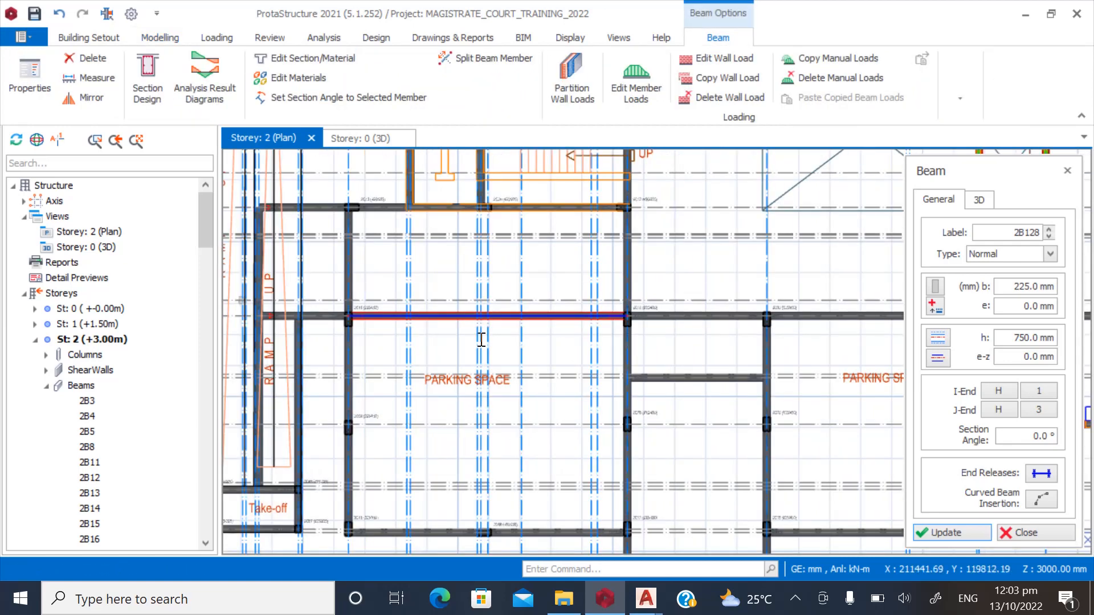
Insert a 225 x 750 mm beam across the same parking bay from column 2C69 to 2C75 and finish beam insertion.
{"action": "scroll", "coordinate": [391, 398], "scroll_direction": "up", "scroll_amount": 5}
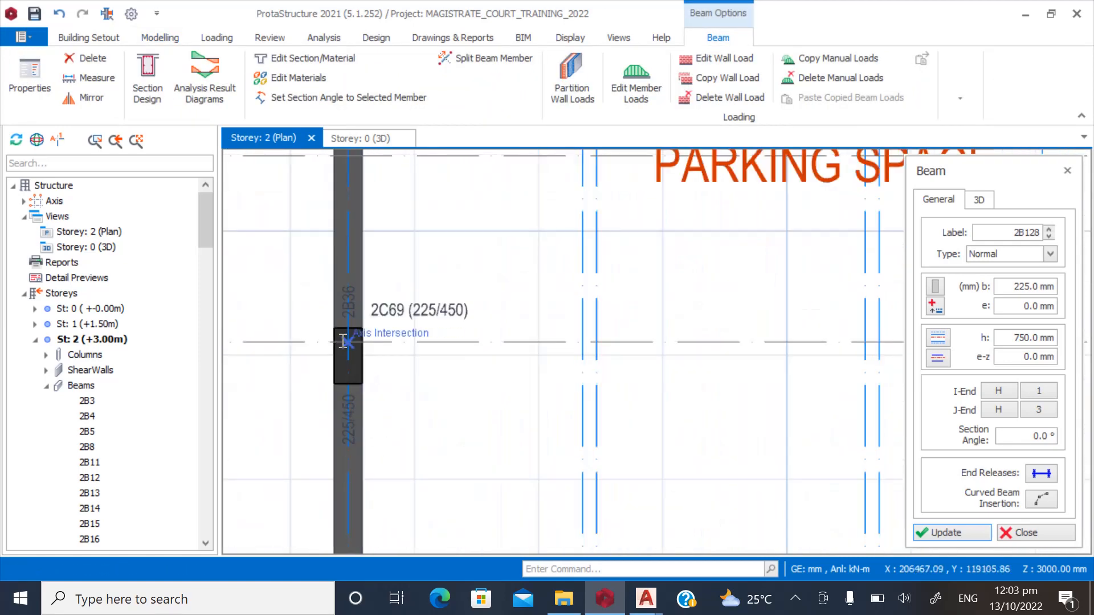
{"action": "left_click", "coordinate": [344, 341]}
{"action": "scroll", "coordinate": [342, 418], "scroll_direction": "down", "scroll_amount": 3}
{"action": "scroll", "coordinate": [489, 420], "scroll_direction": "up", "scroll_amount": 4}
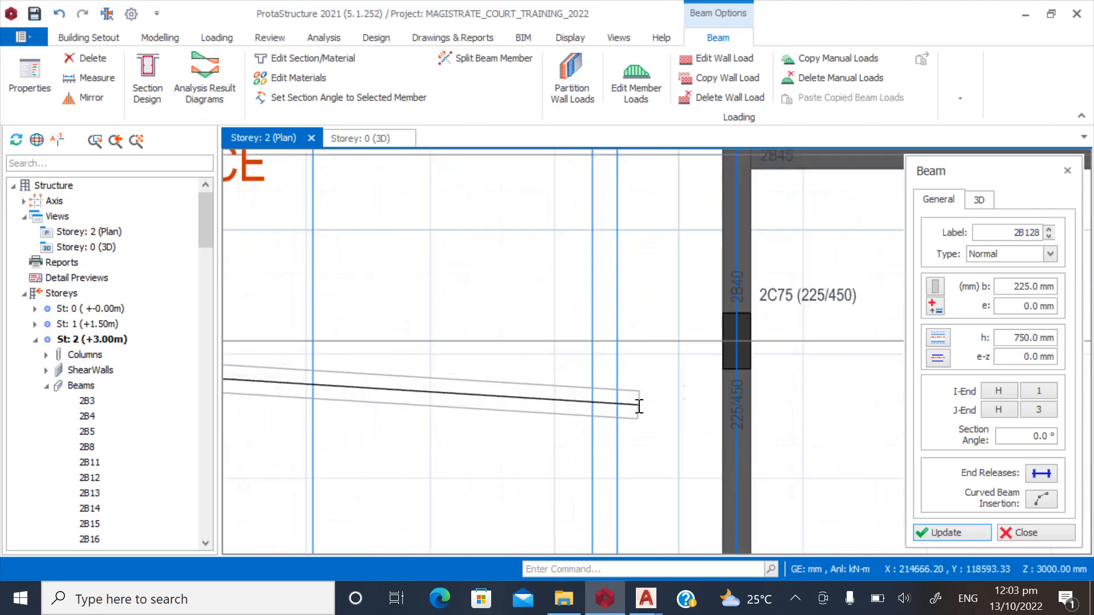
{"action": "left_click", "coordinate": [593, 409]}
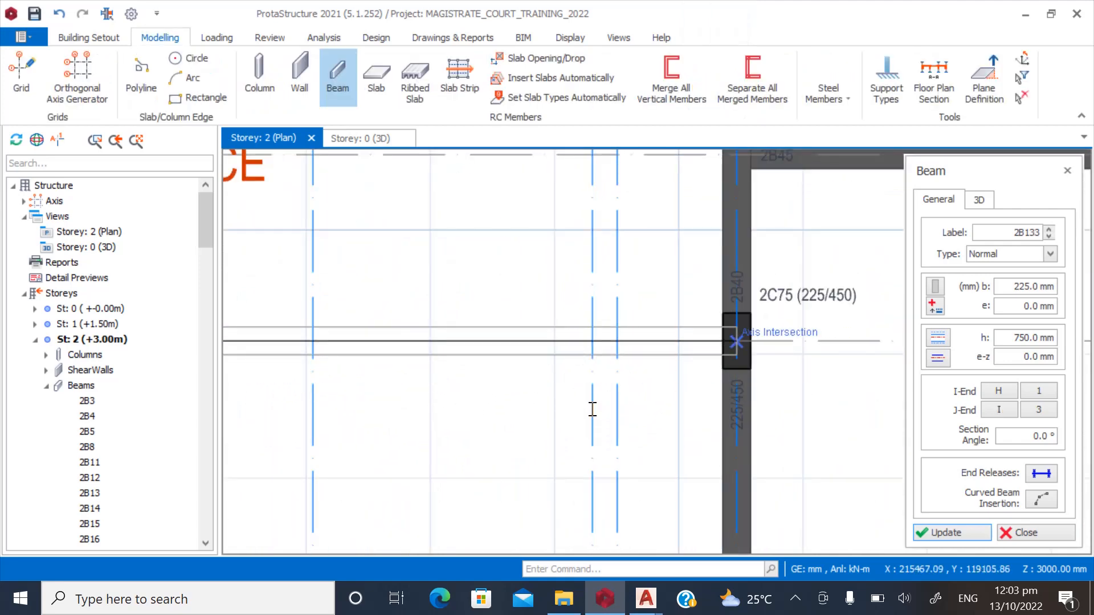
{"action": "scroll", "coordinate": [407, 323], "scroll_direction": "down", "scroll_amount": 5}
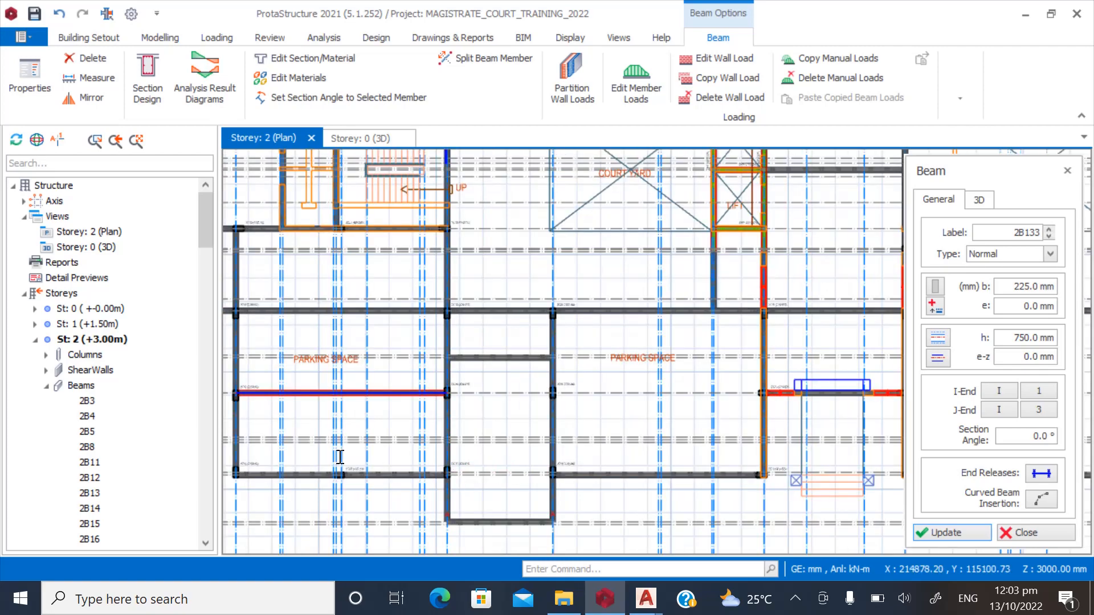
{"action": "scroll", "coordinate": [341, 457], "scroll_direction": "down", "scroll_amount": 4}
{"action": "scroll", "coordinate": [724, 489], "scroll_direction": "up", "scroll_amount": 4}
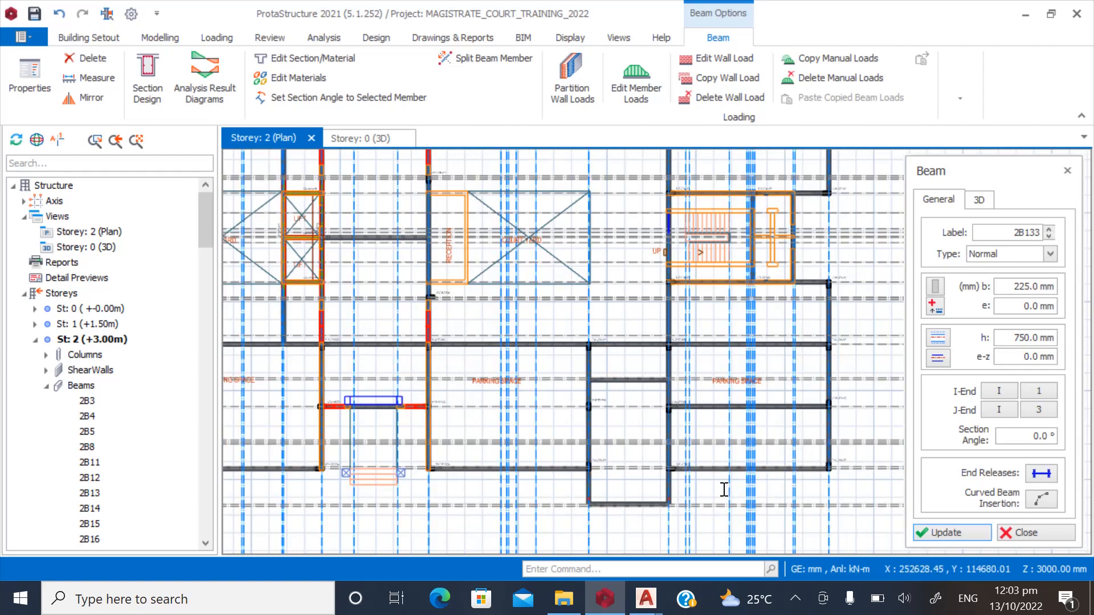
{"action": "scroll", "coordinate": [622, 464], "scroll_direction": "down", "scroll_amount": 3}
{"action": "left_click", "coordinate": [1010, 529]}
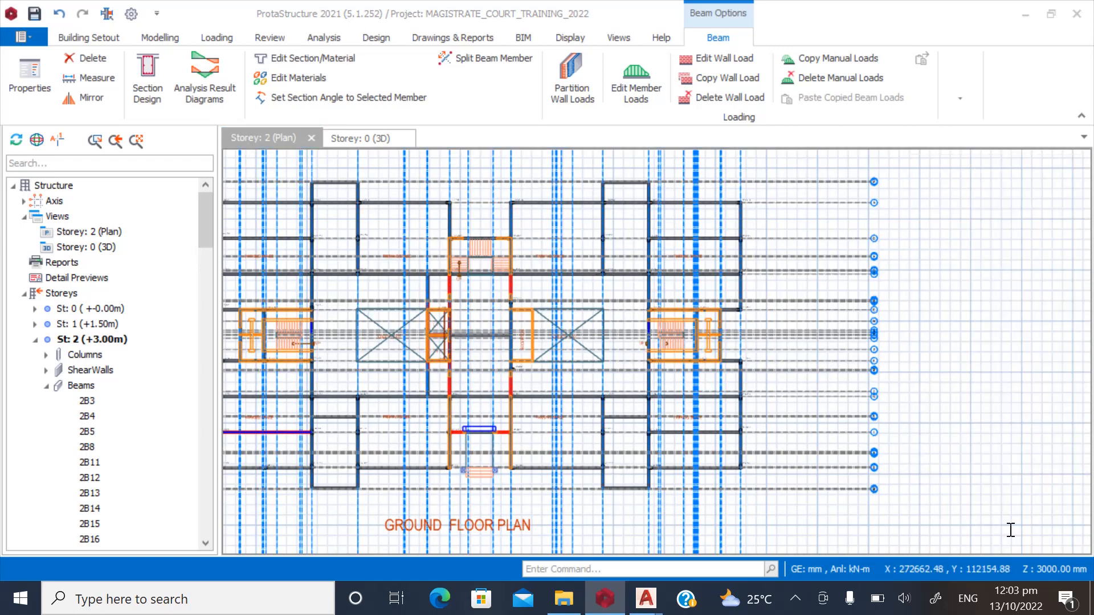
{"action": "key", "text": "Escape"}
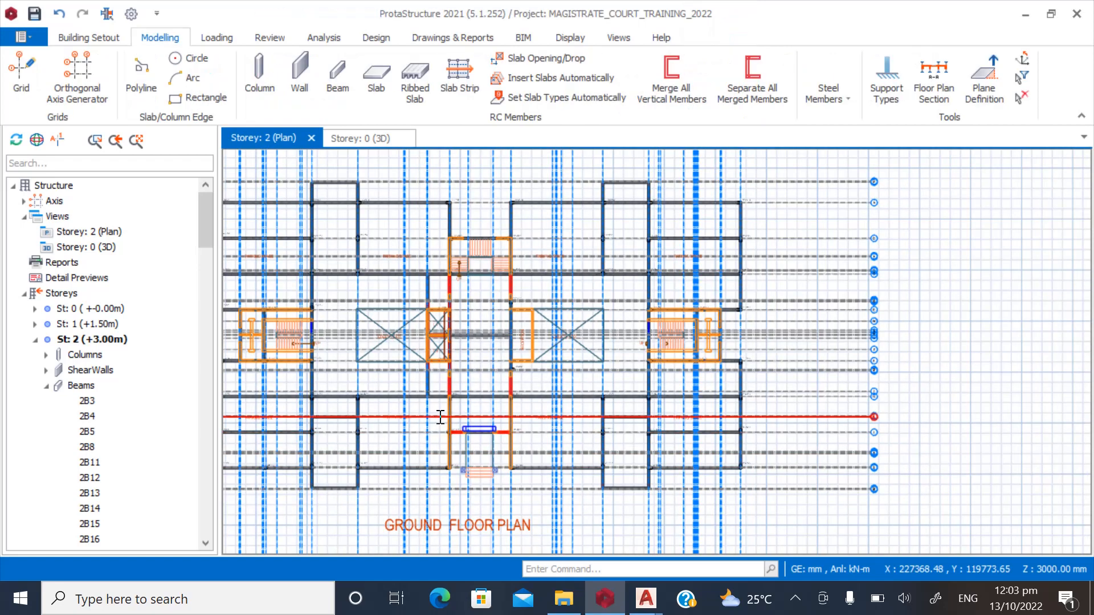
Examine the Storey 2 parking bay between columns 2C76 and 2C78 and compare it with the same bay on the Storey 4 plan.
{"action": "scroll", "coordinate": [366, 454], "scroll_direction": "up", "scroll_amount": 5}
{"action": "scroll", "coordinate": [341, 427], "scroll_direction": "down", "scroll_amount": 2}
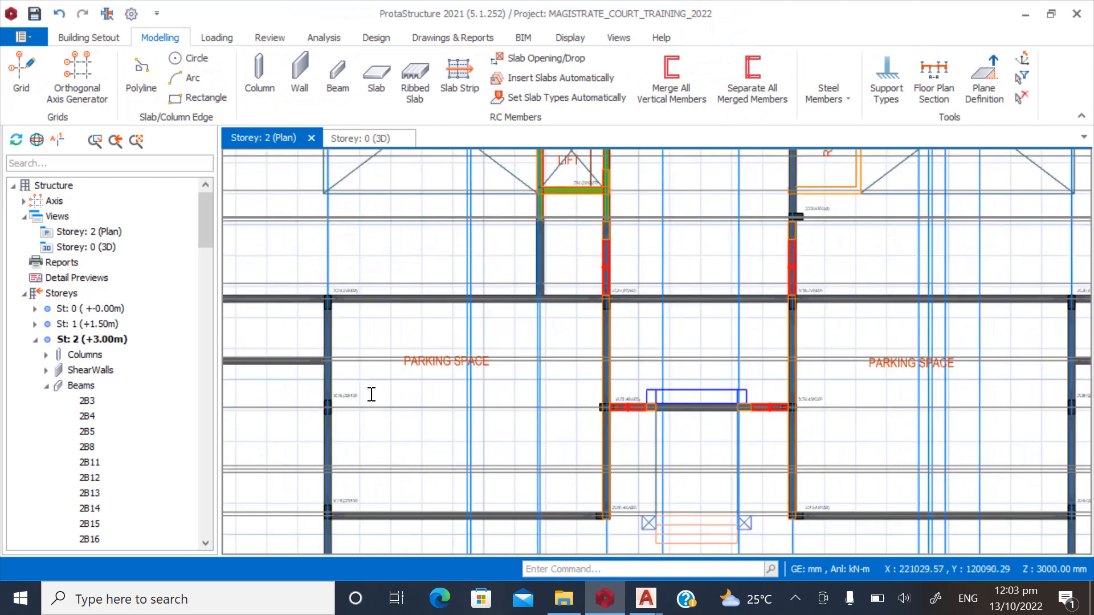
{"action": "scroll", "coordinate": [410, 437], "scroll_direction": "up", "scroll_amount": 2}
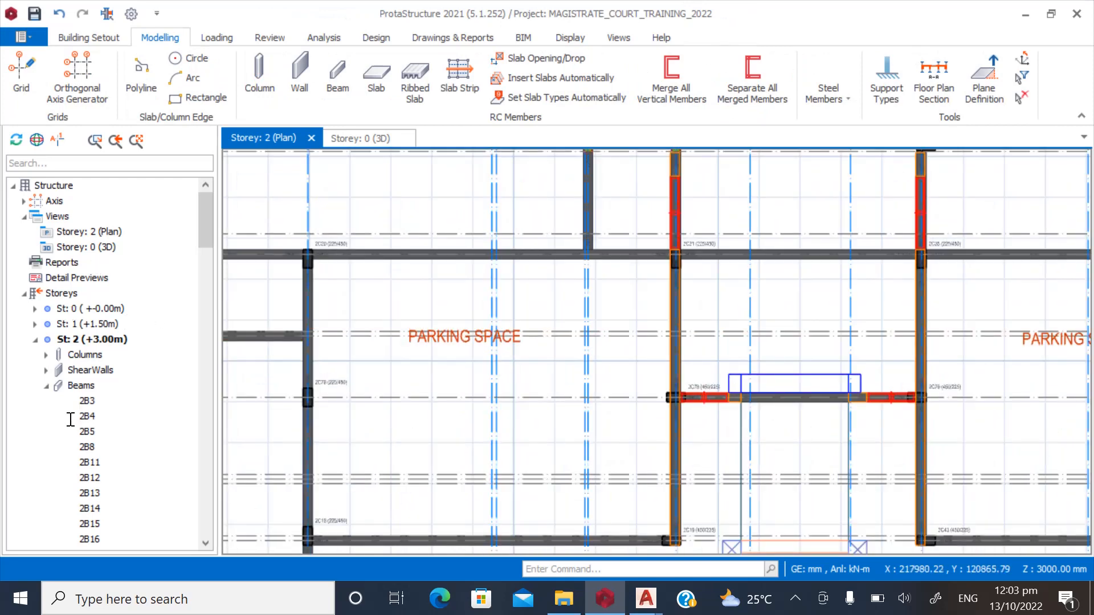
{"action": "left_click", "coordinate": [45, 387]}
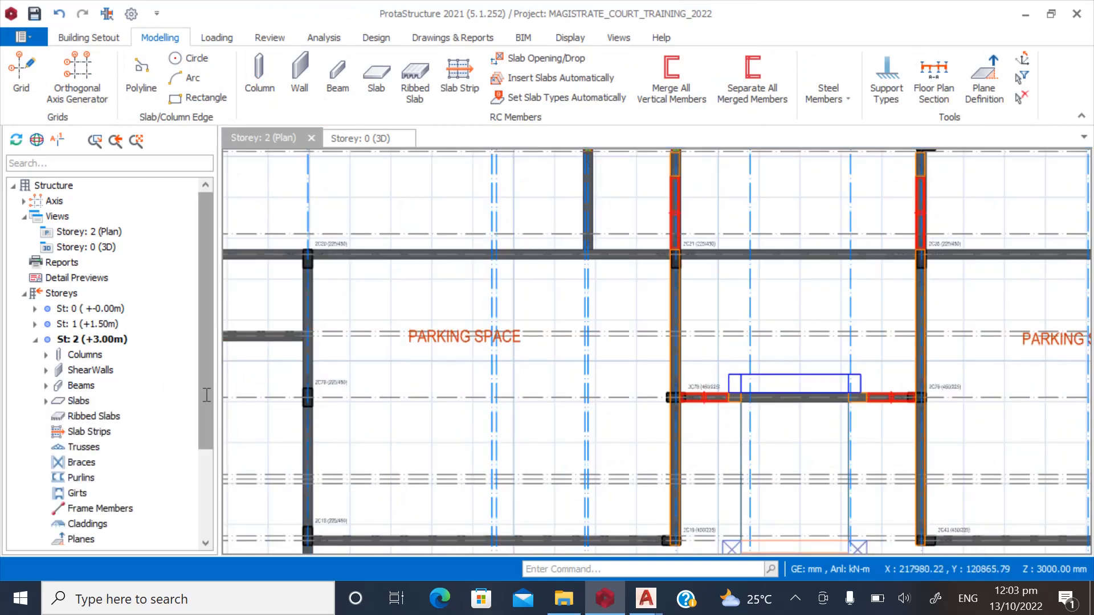
{"action": "scroll", "coordinate": [85, 496], "scroll_direction": "down", "scroll_amount": 3}
{"action": "left_click", "coordinate": [75, 448]}
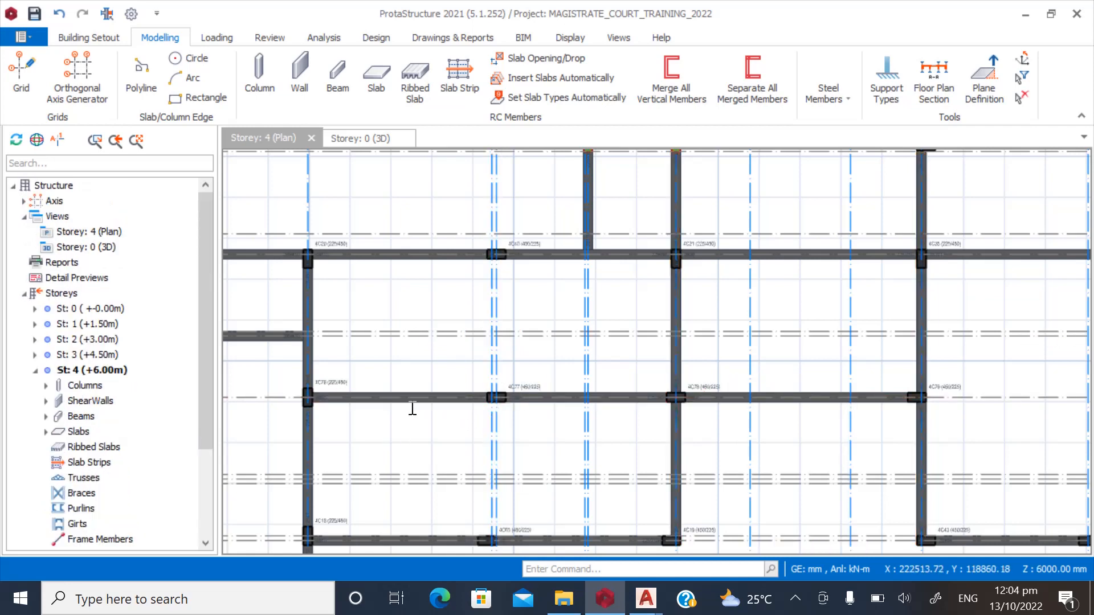
{"action": "scroll", "coordinate": [424, 416], "scroll_direction": "down", "scroll_amount": 2}
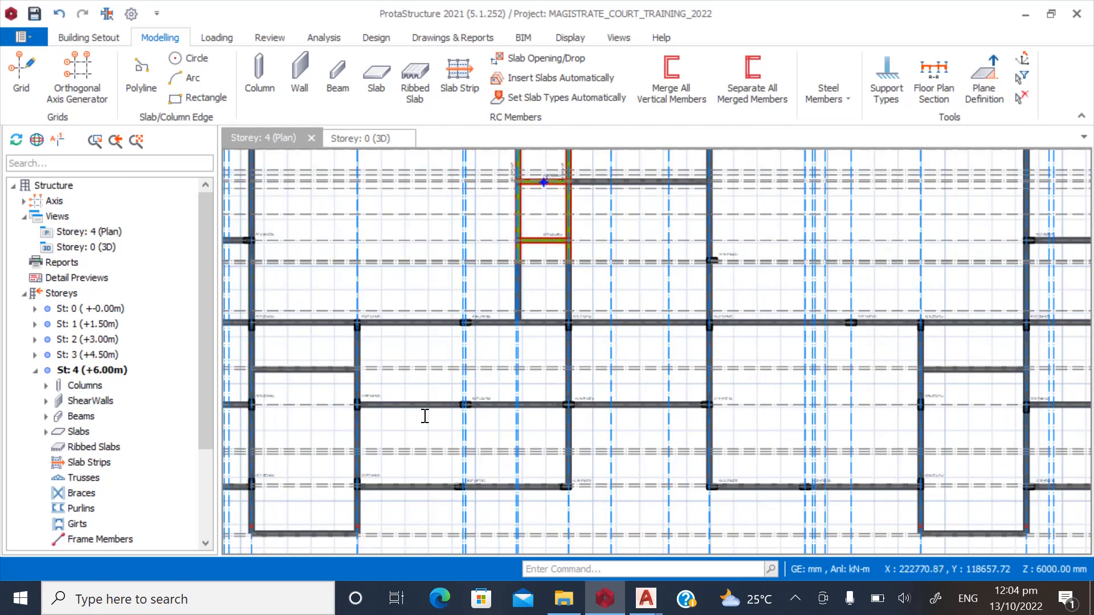
{"action": "scroll", "coordinate": [424, 417], "scroll_direction": "up", "scroll_amount": 2}
{"action": "scroll", "coordinate": [429, 410], "scroll_direction": "up", "scroll_amount": 1}
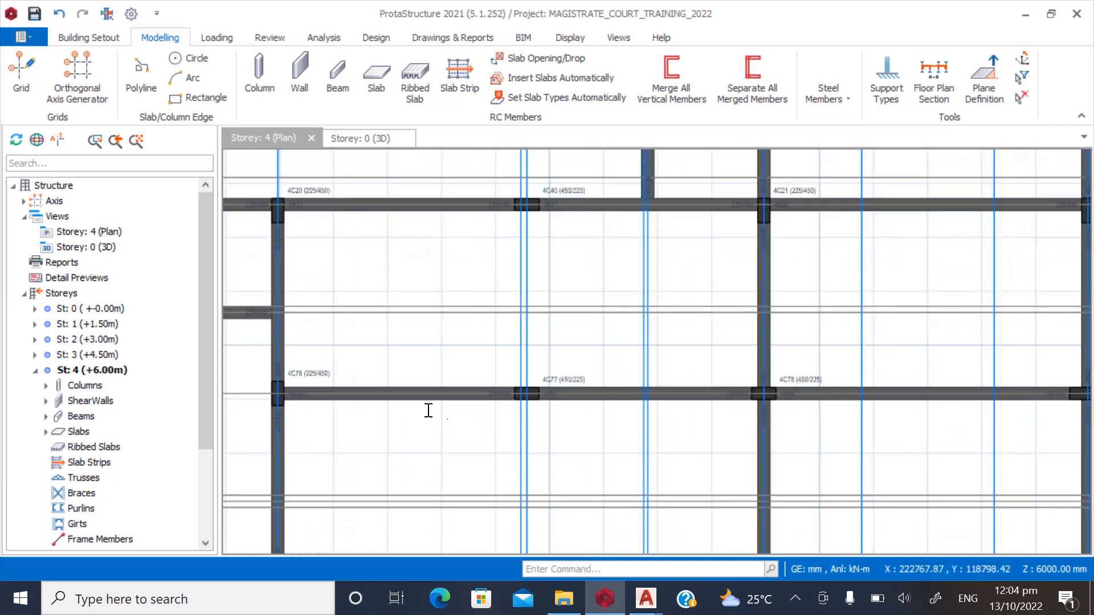
Return to the Storey 2 plan and insert a 225 x 750 mm beam from column 2C76 to 2C78, matching the beam between 2C20 and 2C21.
{"action": "left_click", "coordinate": [72, 339]}
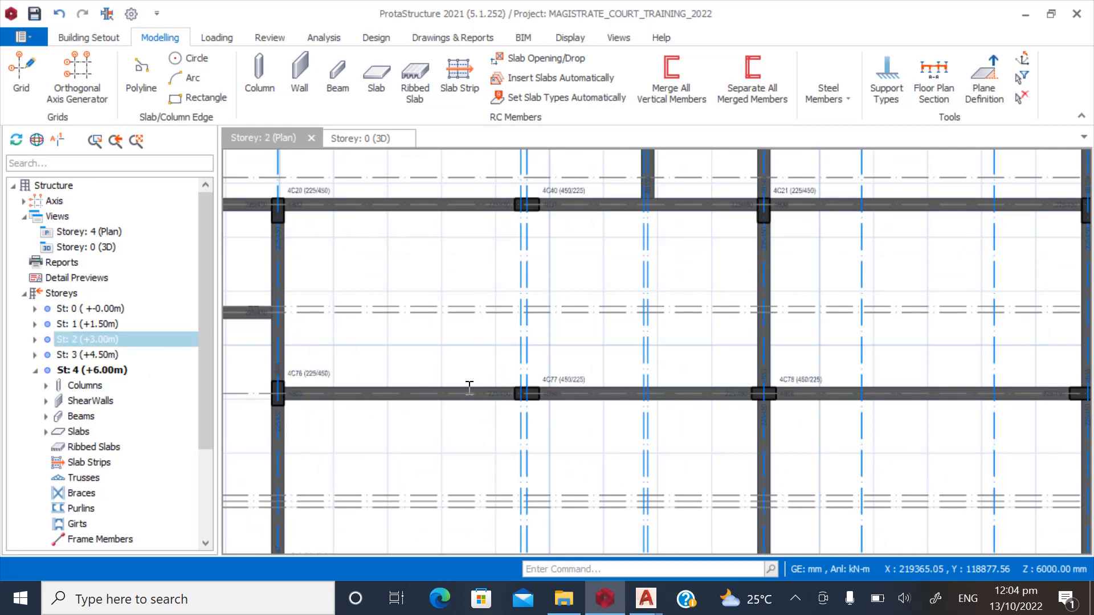
{"action": "left_click", "coordinate": [707, 208]}
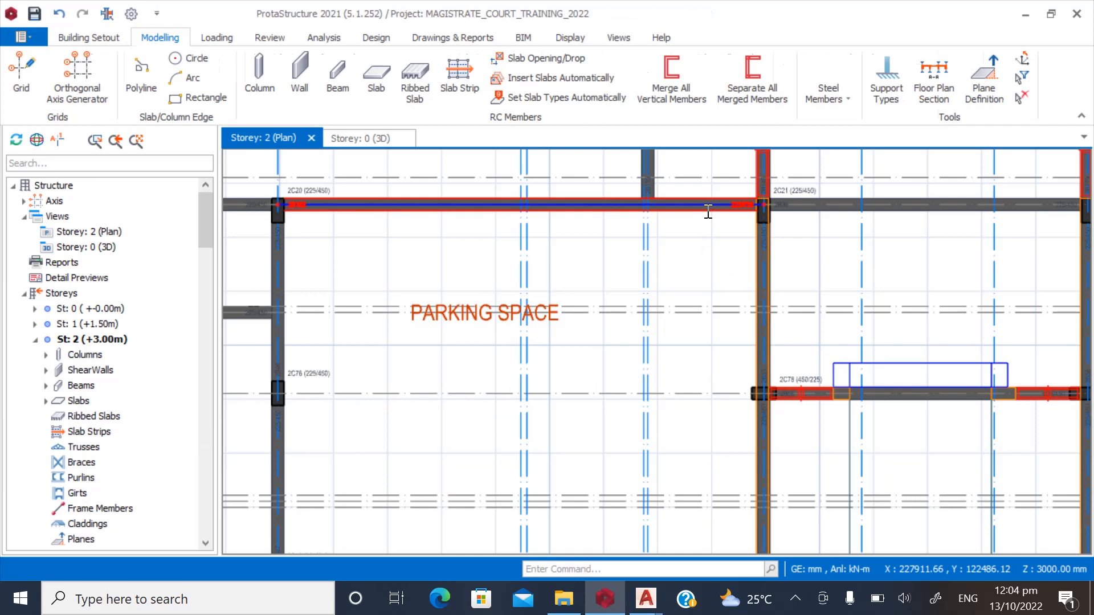
{"action": "left_click", "coordinate": [142, 39]}
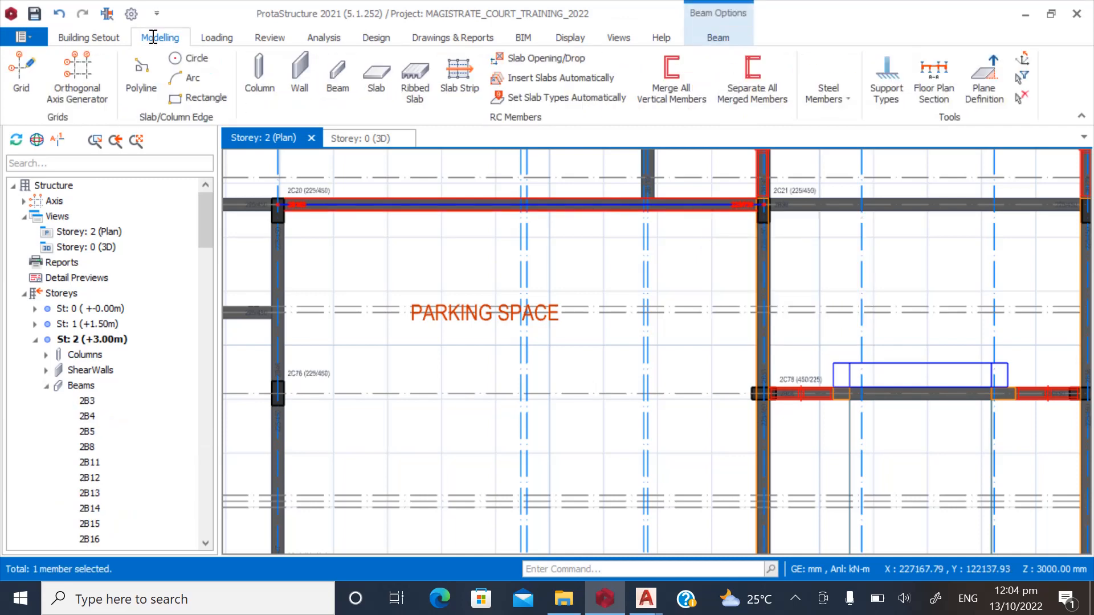
{"action": "left_click", "coordinate": [338, 81]}
{"action": "scroll", "coordinate": [264, 407], "scroll_direction": "up", "scroll_amount": 3}
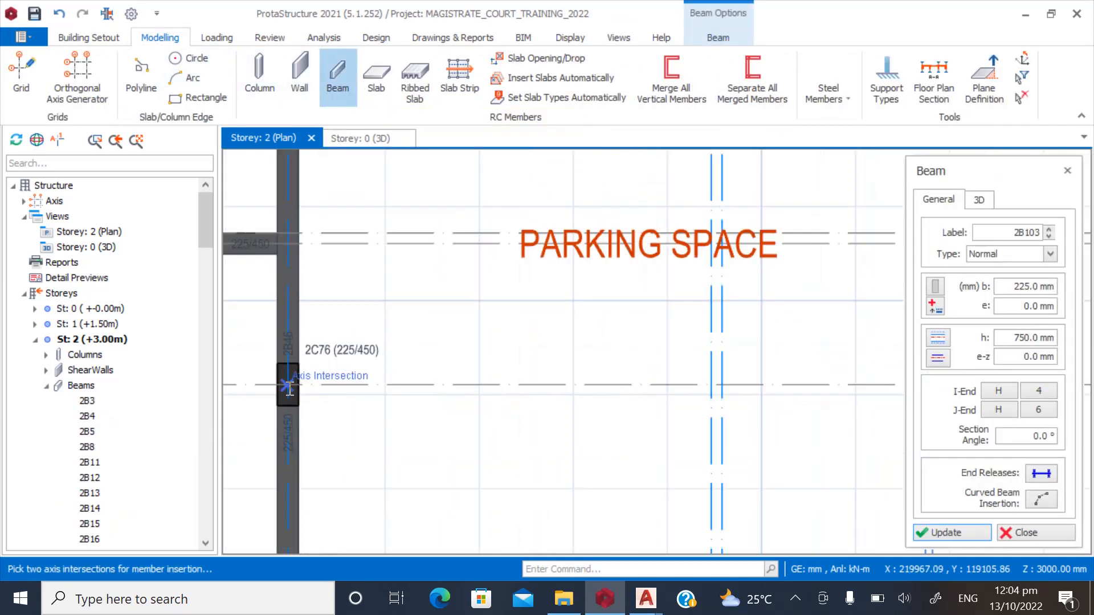
{"action": "left_click", "coordinate": [288, 385]}
{"action": "scroll", "coordinate": [300, 420], "scroll_direction": "down", "scroll_amount": 3}
{"action": "scroll", "coordinate": [496, 415], "scroll_direction": "up", "scroll_amount": 4}
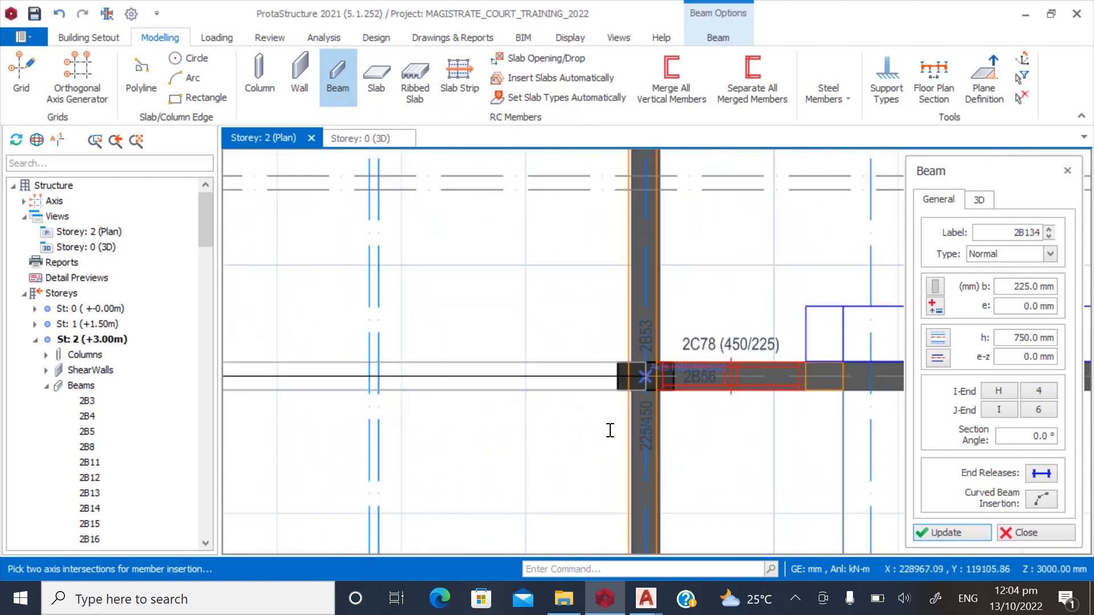
{"action": "left_click", "coordinate": [609, 430]}
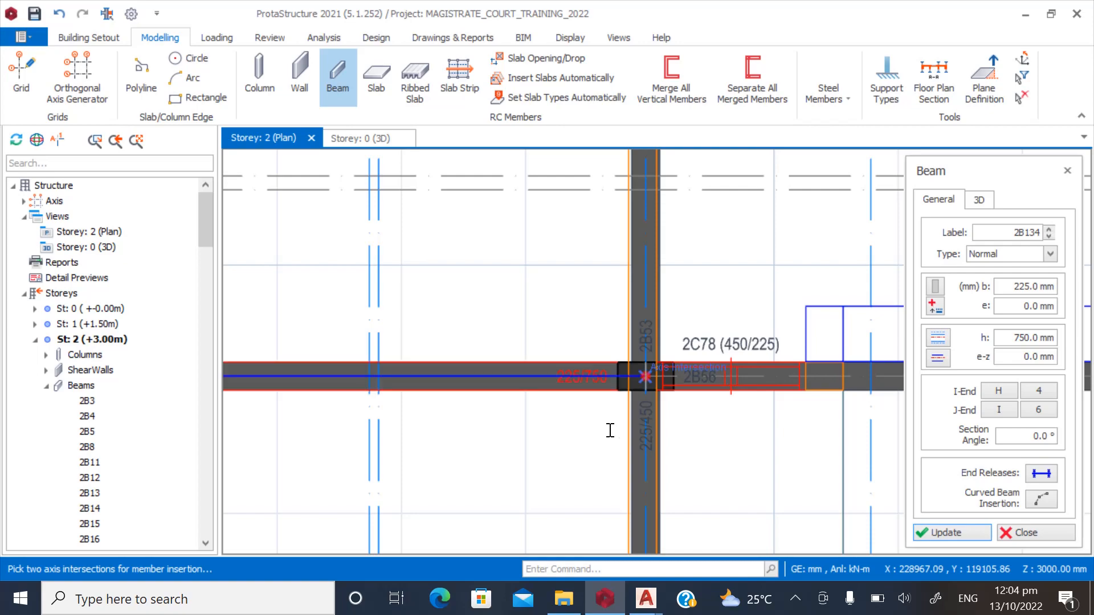
{"action": "left_click", "coordinate": [1002, 530]}
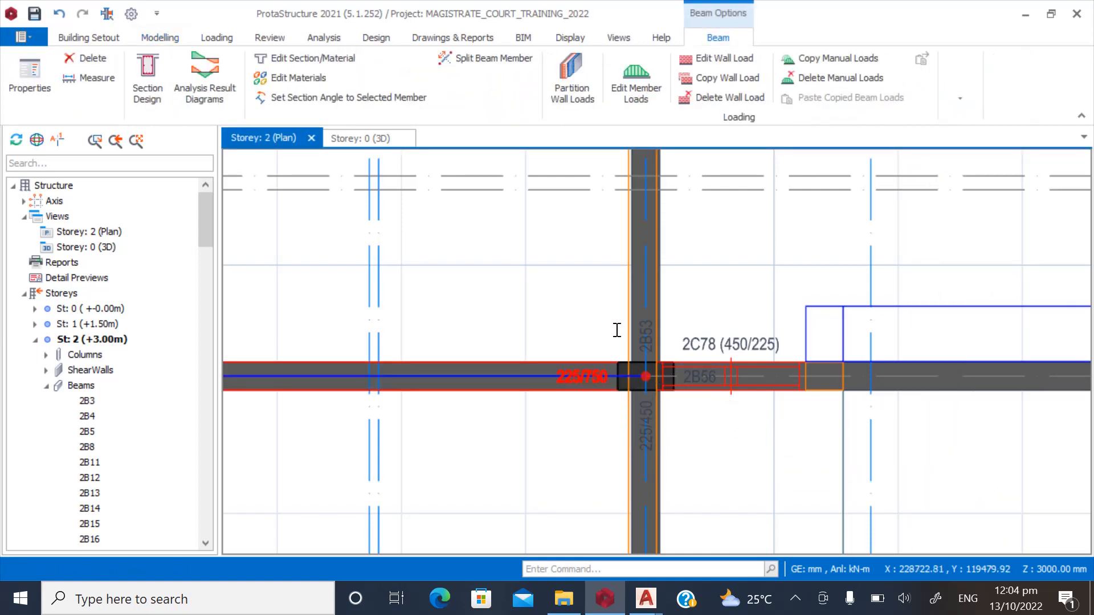
Compare the parking bay on the other side of the entrance on the Storey 2 plan with the Storey 4 framing.
{"action": "scroll", "coordinate": [420, 380], "scroll_direction": "down", "scroll_amount": 4}
{"action": "scroll", "coordinate": [407, 391], "scroll_direction": "up", "scroll_amount": 5}
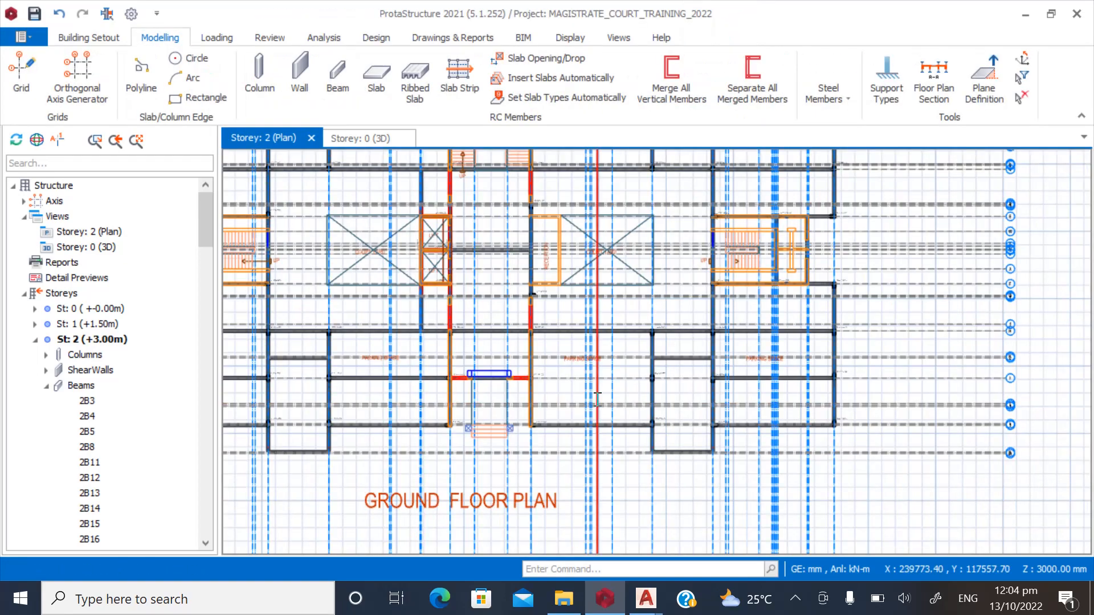
{"action": "left_click", "coordinate": [53, 419]}
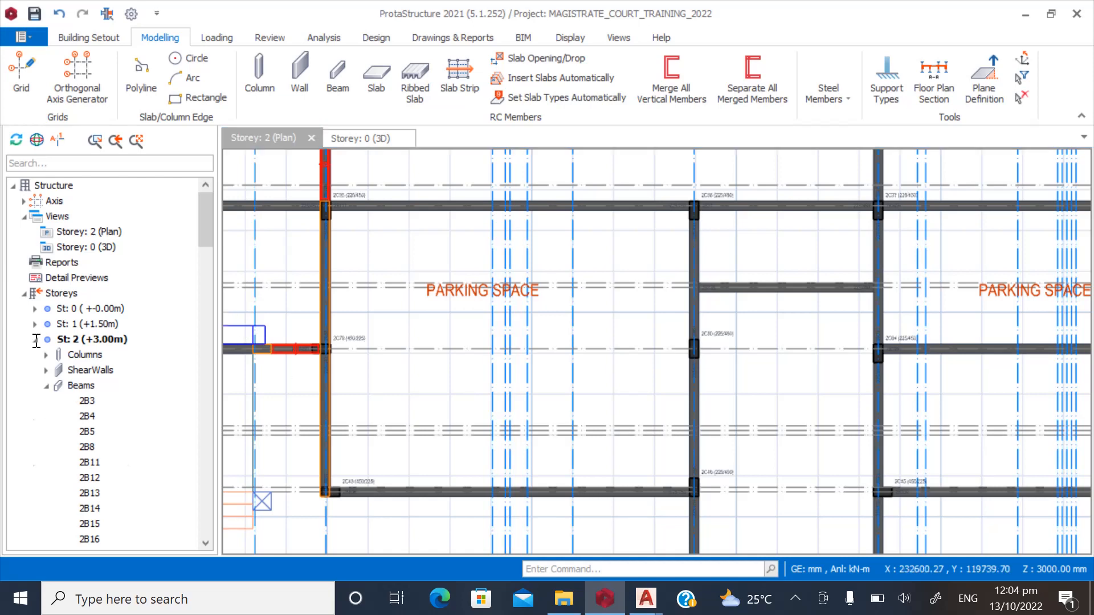
{"action": "left_click", "coordinate": [85, 370]}
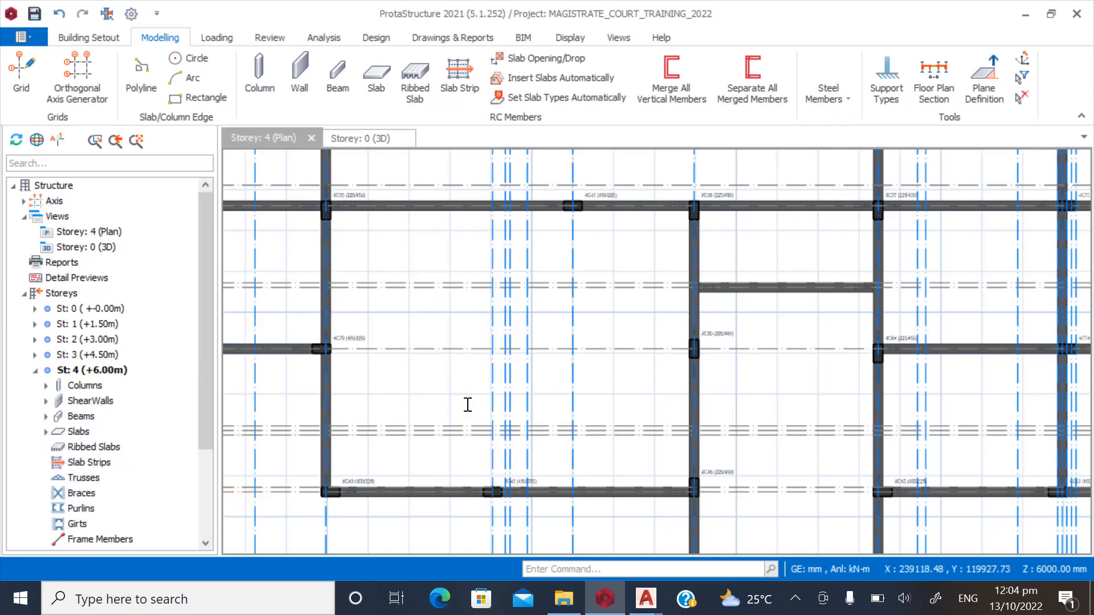
{"action": "scroll", "coordinate": [870, 382], "scroll_direction": "up", "scroll_amount": 3}
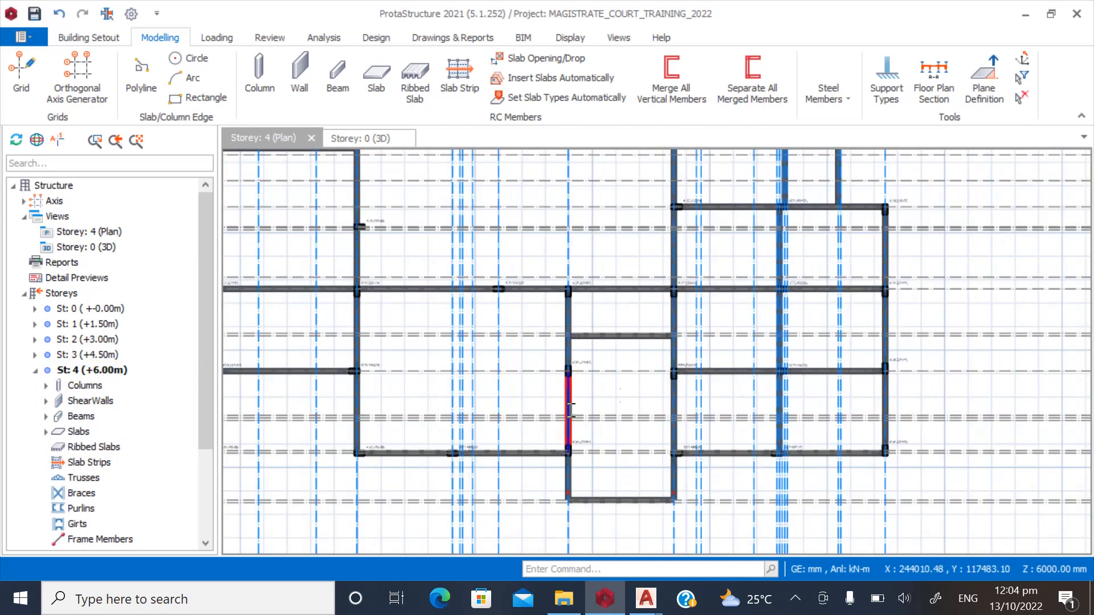
{"action": "scroll", "coordinate": [728, 427], "scroll_direction": "down", "scroll_amount": 5}
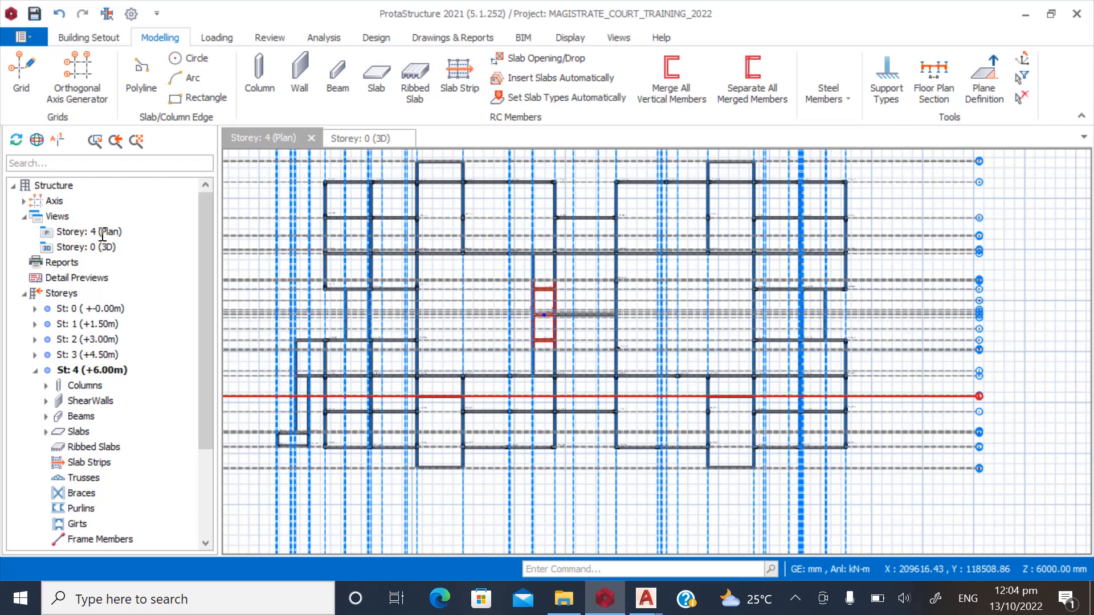
Examine the building frame in the 3D view from the front, back and ramp sides.
{"action": "left_click", "coordinate": [90, 249]}
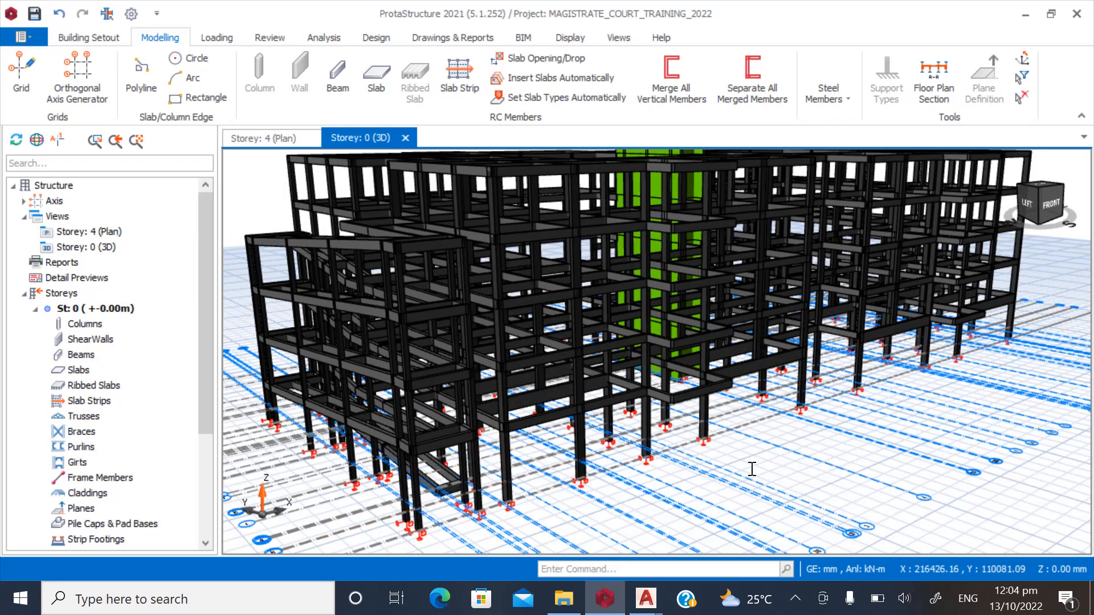
{"action": "middle_click_drag", "start_coordinate": [752, 467], "coordinate": [783, 488]}
{"action": "scroll", "coordinate": [570, 455], "scroll_direction": "down", "scroll_amount": 3}
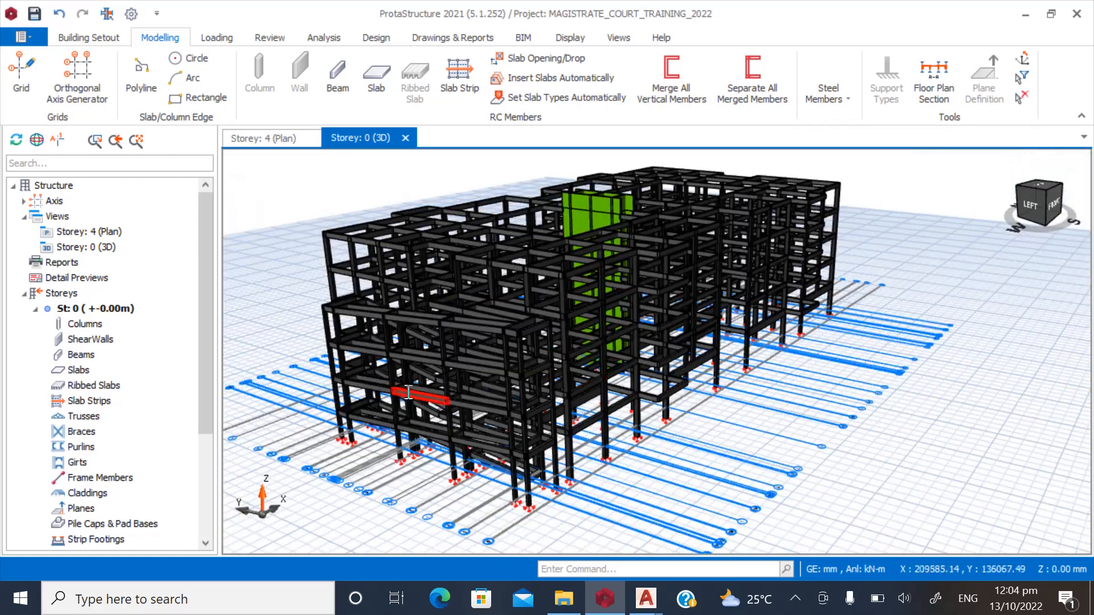
{"action": "scroll", "coordinate": [439, 397], "scroll_direction": "up", "scroll_amount": 4}
{"action": "middle_click_drag", "start_coordinate": [294, 417], "coordinate": [421, 319]}
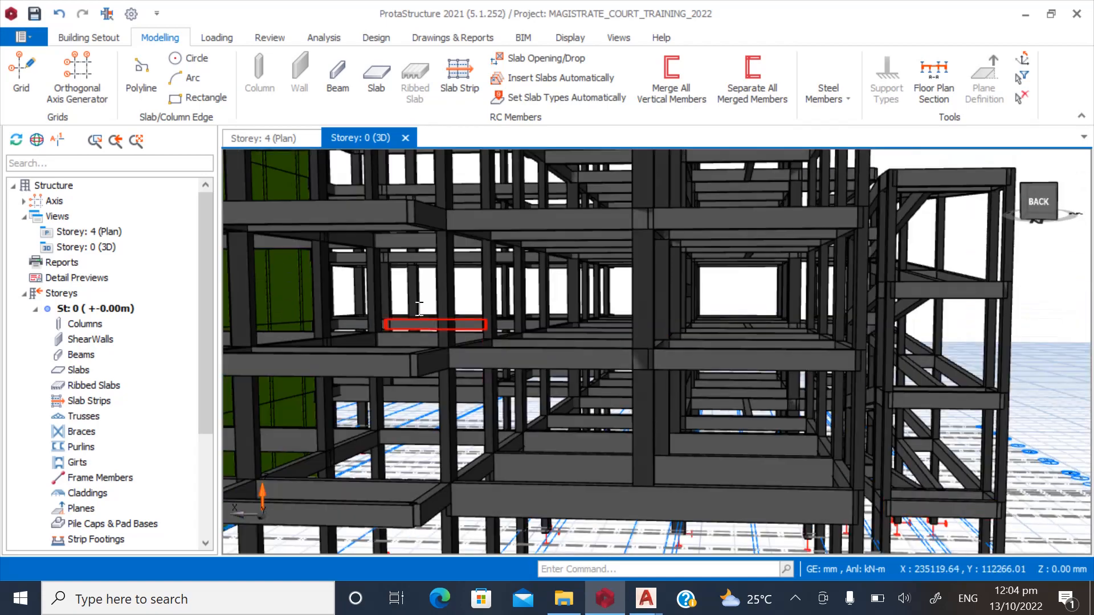
{"action": "scroll", "coordinate": [415, 313], "scroll_direction": "down", "scroll_amount": 4}
{"action": "middle_click_drag", "start_coordinate": [521, 368], "coordinate": [464, 390]}
{"action": "scroll", "coordinate": [438, 296], "scroll_direction": "up", "scroll_amount": 3}
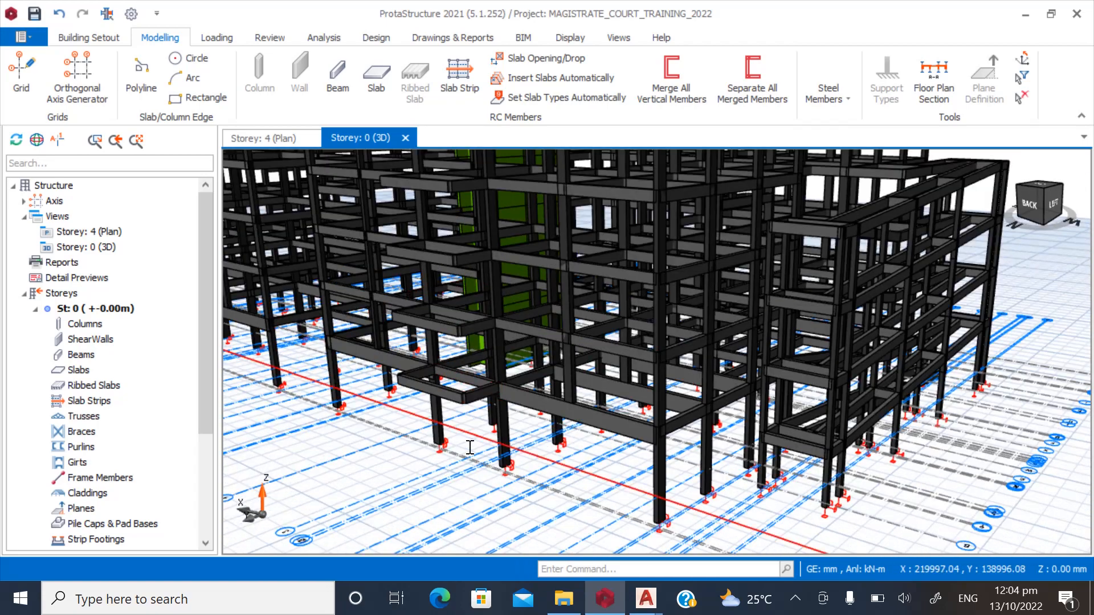
{"action": "scroll", "coordinate": [448, 415], "scroll_direction": "down", "scroll_amount": 1}
{"action": "scroll", "coordinate": [448, 416], "scroll_direction": "down", "scroll_amount": 3}
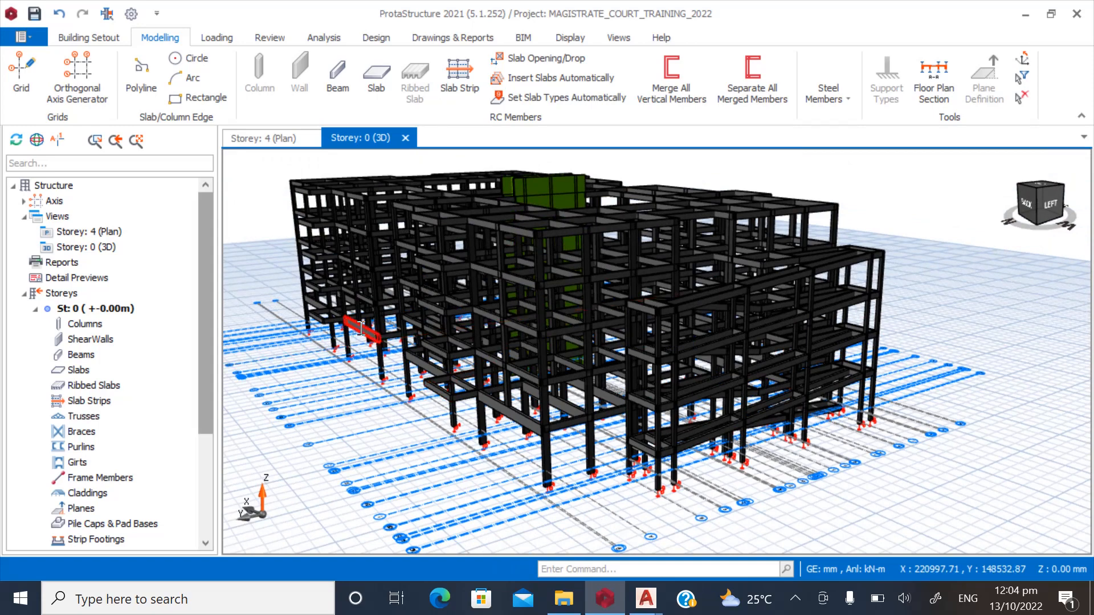
Return from the 3D view to the Storey 2 plan, focusing on the rear parking bays.
{"action": "scroll", "coordinate": [514, 283], "scroll_direction": "up", "scroll_amount": 1}
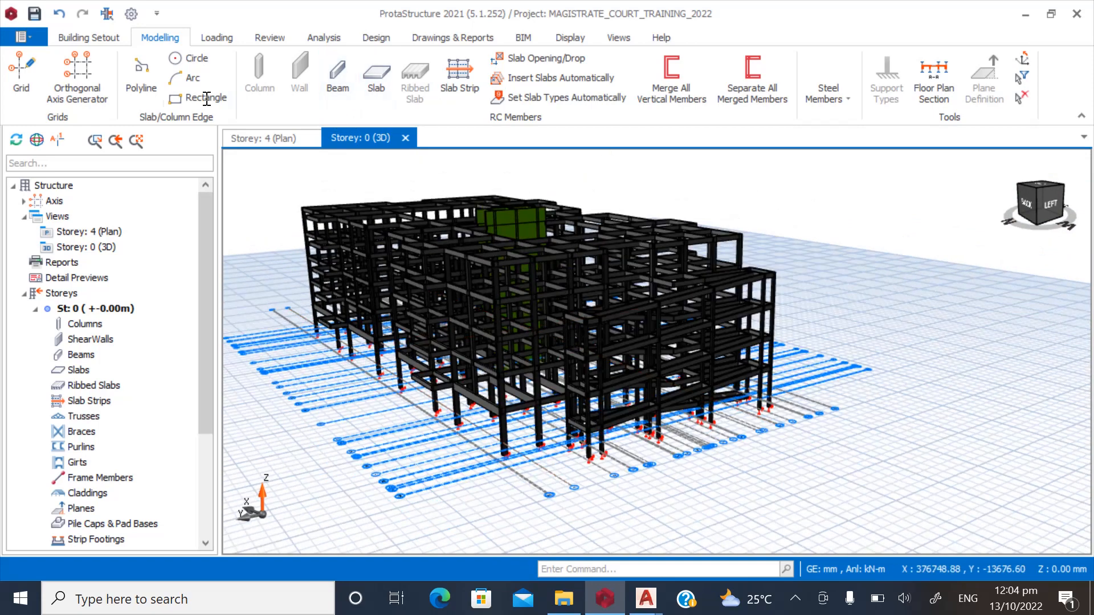
{"action": "double_click", "coordinate": [96, 231]}
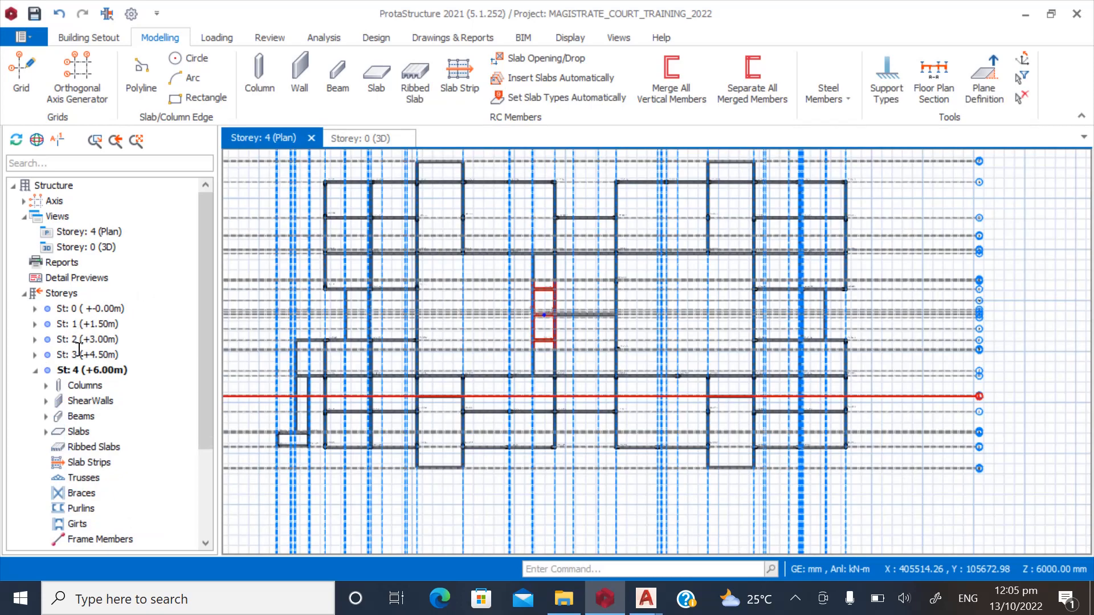
{"action": "double_click", "coordinate": [80, 338]}
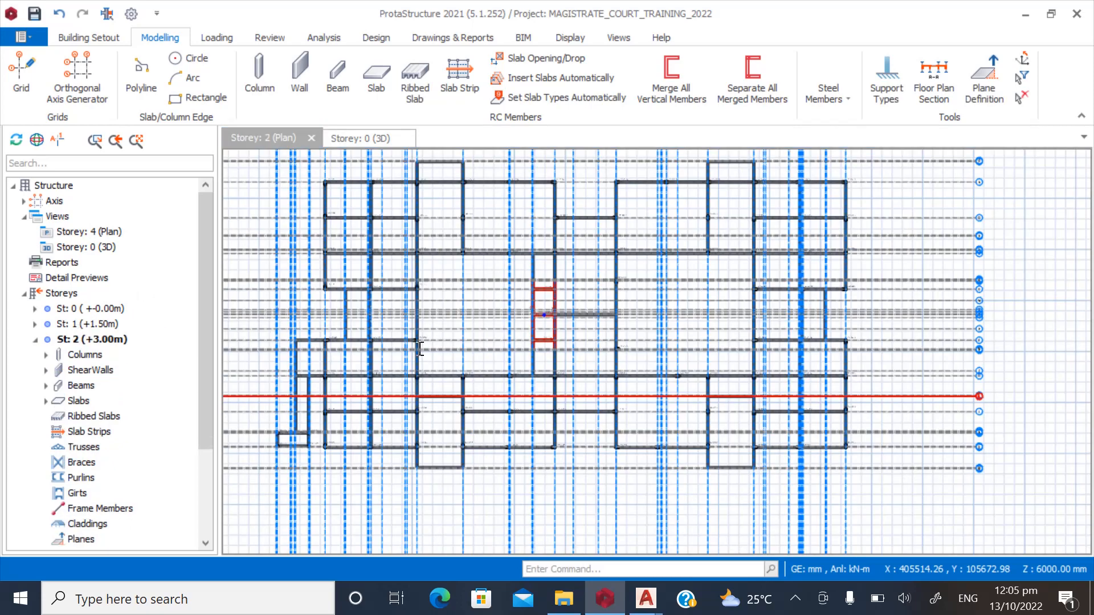
{"action": "scroll", "coordinate": [407, 208], "scroll_direction": "up", "scroll_amount": 3}
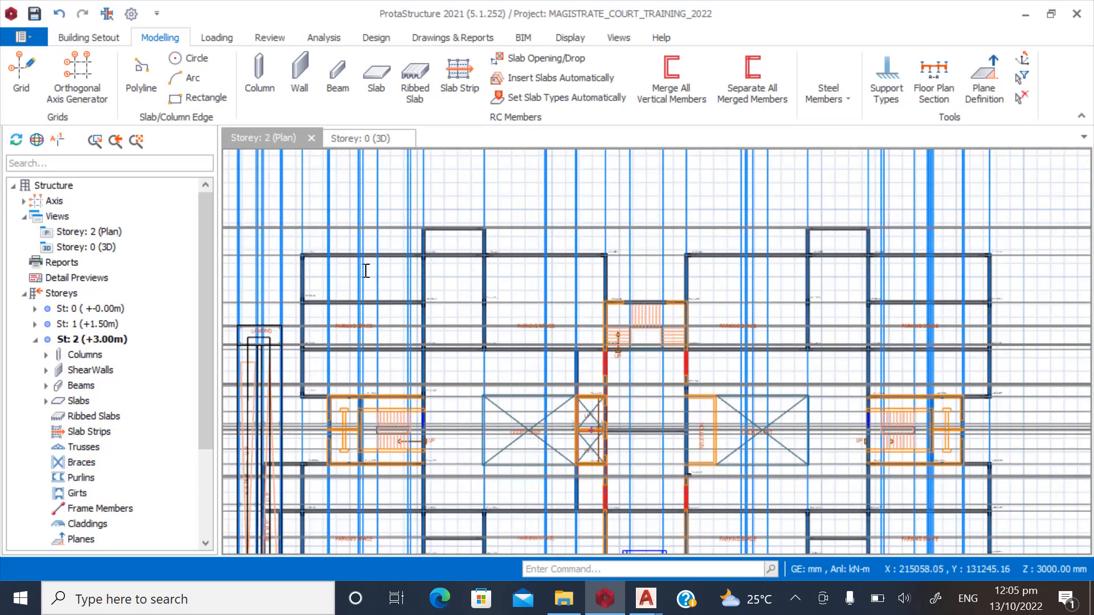
{"action": "scroll", "coordinate": [447, 232], "scroll_direction": "up", "scroll_amount": 1}
{"action": "scroll", "coordinate": [430, 183], "scroll_direction": "up", "scroll_amount": 1}
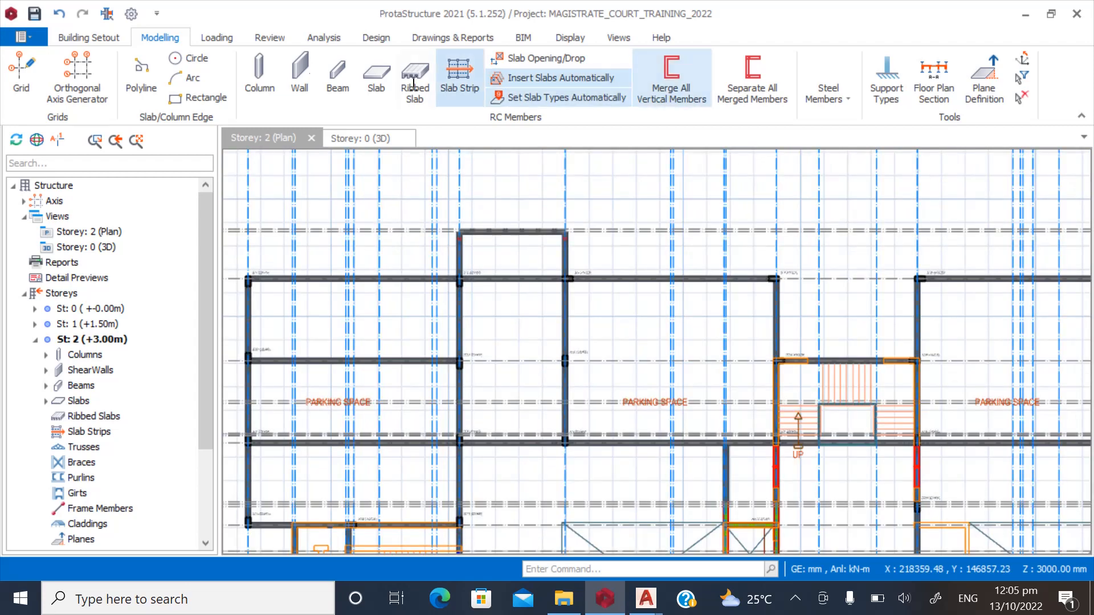
Turn on the whole Slab layer group in the layer settings and apply it to the plan.
{"action": "left_click", "coordinate": [61, 34]}
{"action": "left_click", "coordinate": [770, 90]}
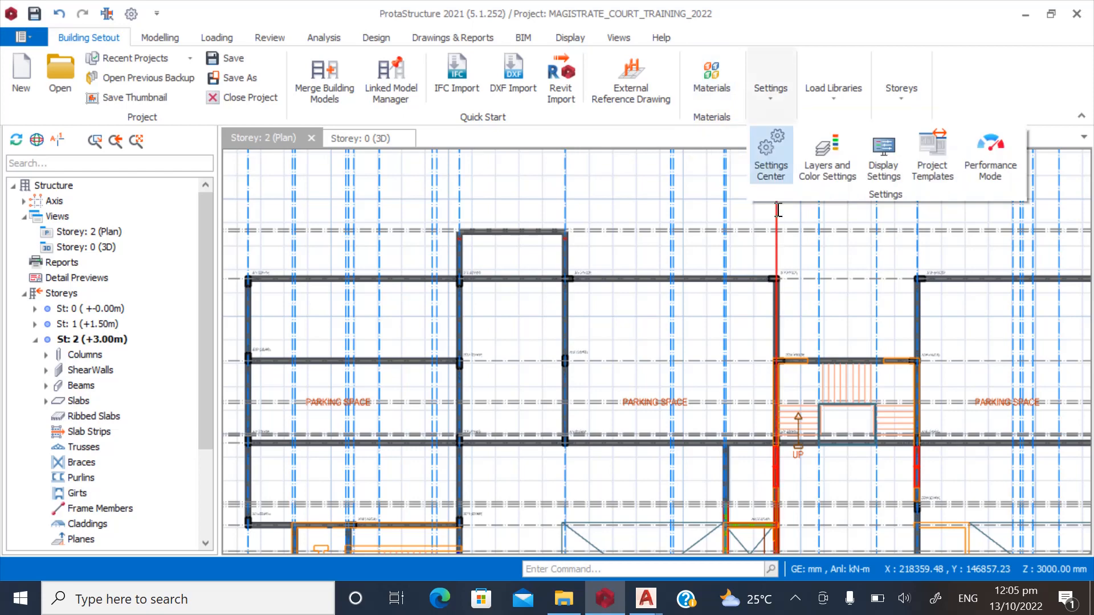
{"action": "left_click", "coordinate": [826, 156]}
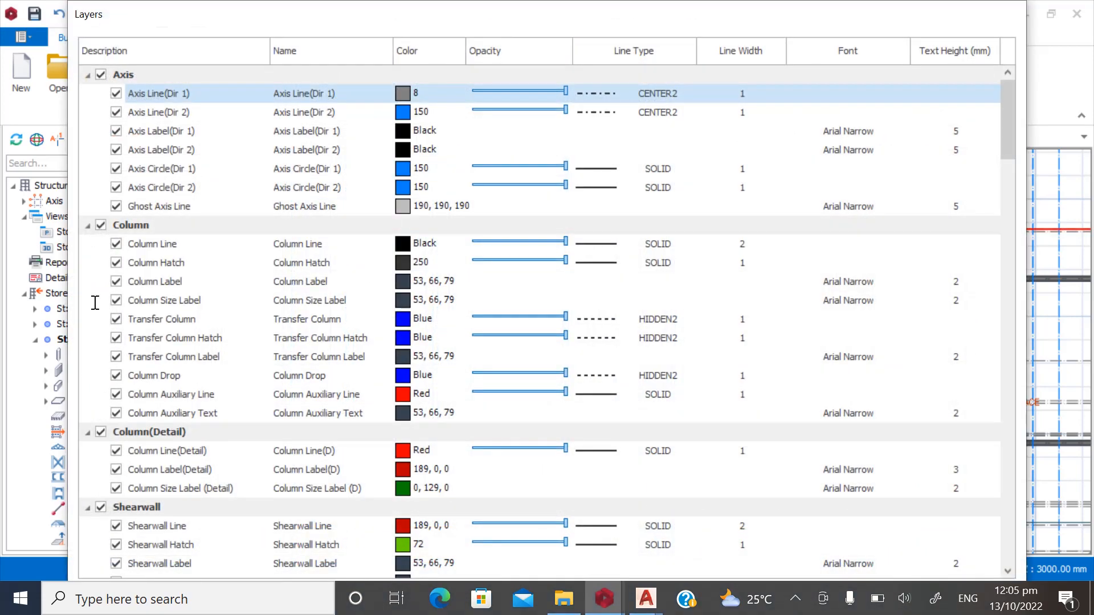
{"action": "scroll", "coordinate": [95, 302], "scroll_direction": "down", "scroll_amount": 8}
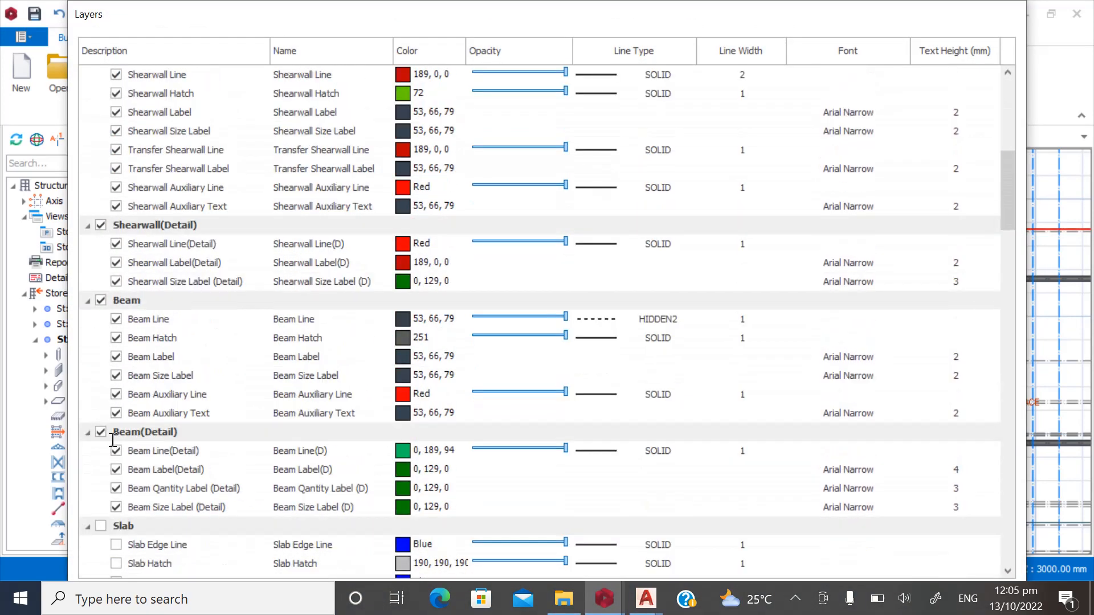
{"action": "scroll", "coordinate": [113, 440], "scroll_direction": "down", "scroll_amount": 2}
{"action": "left_click", "coordinate": [101, 413]}
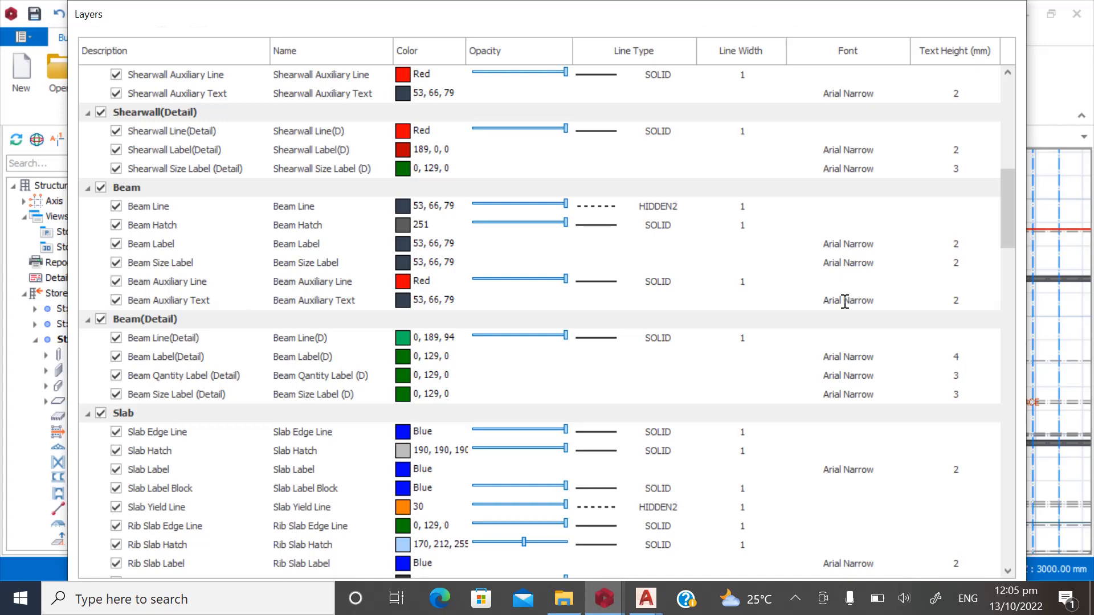
{"action": "double_click", "coordinate": [655, 12]}
{"action": "left_click", "coordinate": [997, 549]}
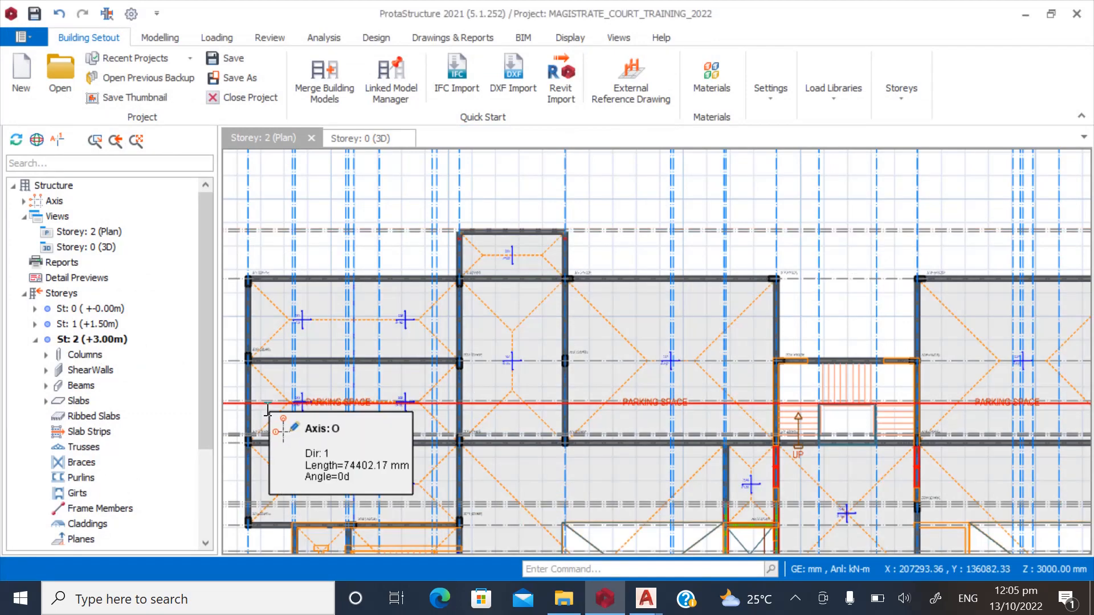
Delete slabs 2S1, 2S2, 2S5 and 2S6 from the upper-left parking bay of Storey 2.
{"action": "scroll", "coordinate": [269, 406], "scroll_direction": "up", "scroll_amount": 3}
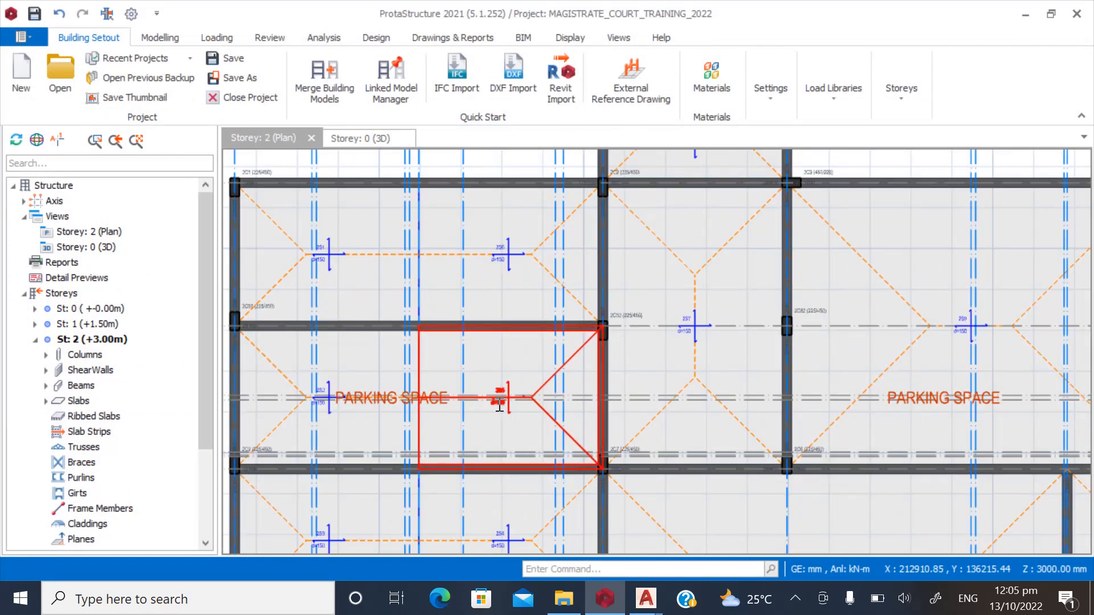
{"action": "left_click", "coordinate": [506, 381]}
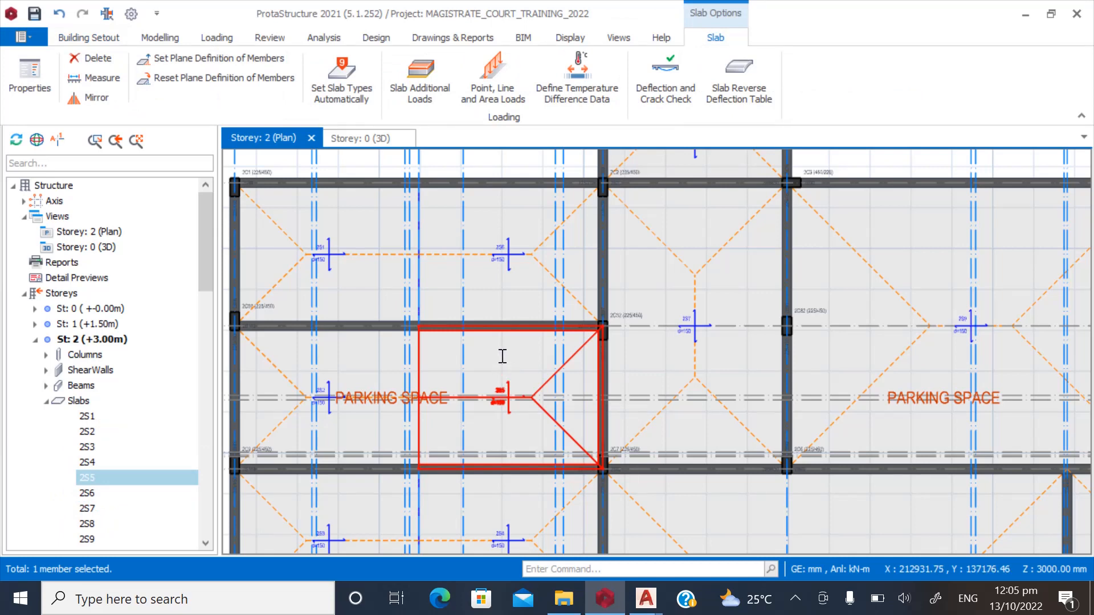
{"action": "left_click", "coordinate": [466, 249], "text": "ctrl"}
{"action": "left_click", "coordinate": [329, 245], "text": "ctrl"}
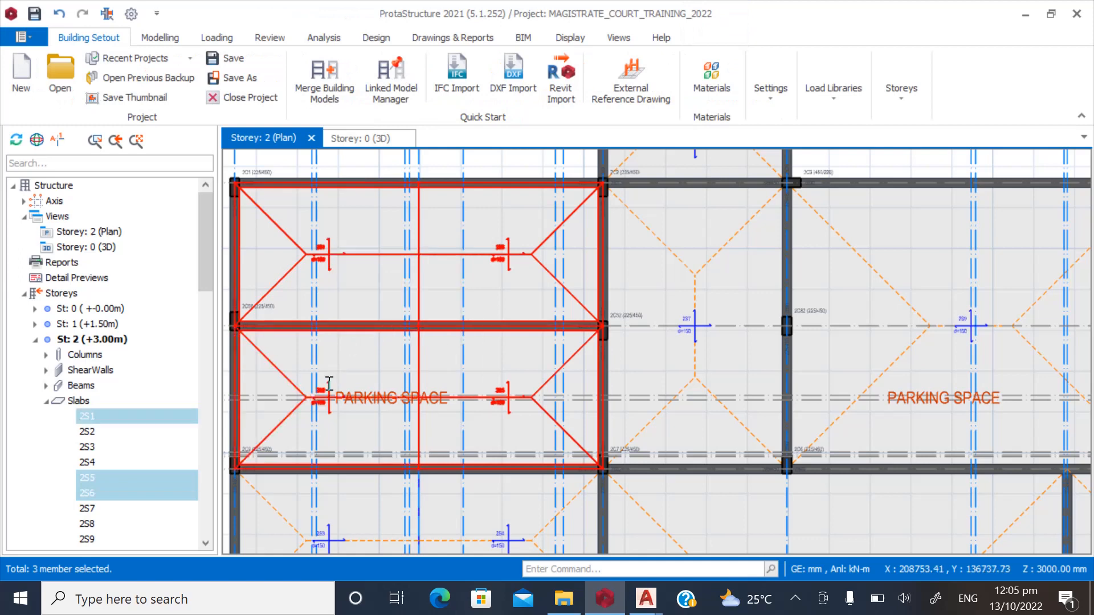
{"action": "left_click", "coordinate": [356, 365], "text": "ctrl"}
{"action": "key", "text": "ctrl+c"}
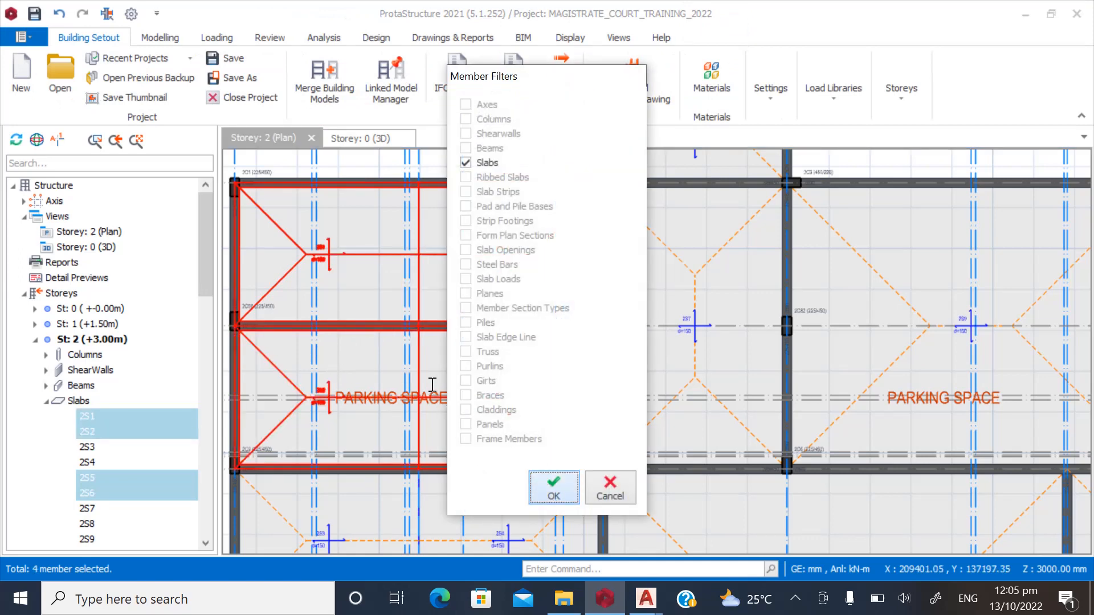
{"action": "key", "text": "Return"}
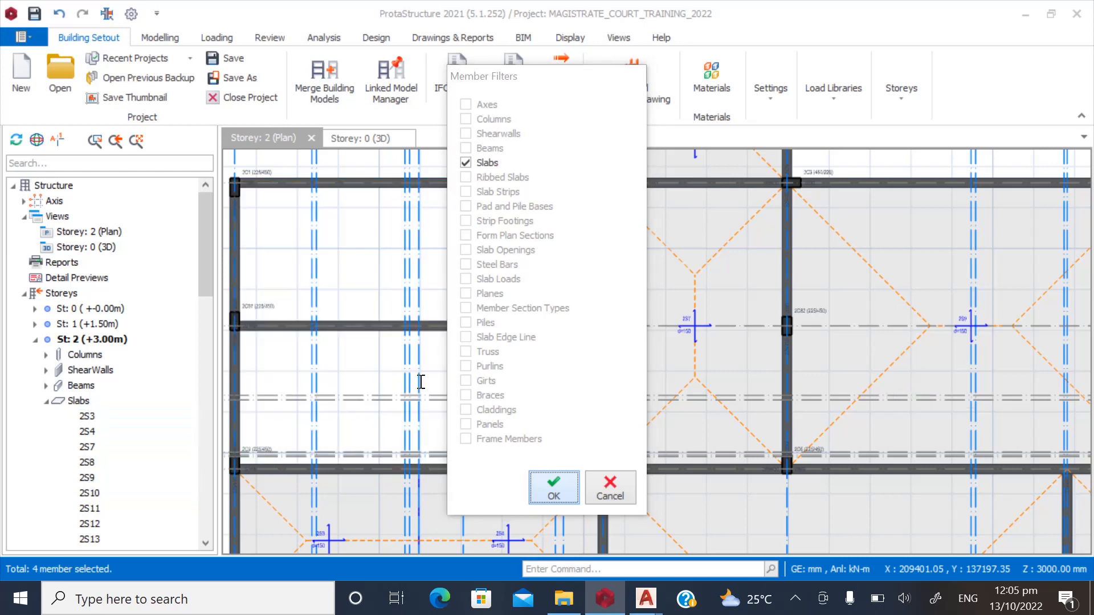
Delete slabs 2S3 and 2S4 between the upper-left parking bay and the staircase.
{"action": "scroll", "coordinate": [324, 357], "scroll_direction": "down", "scroll_amount": 1}
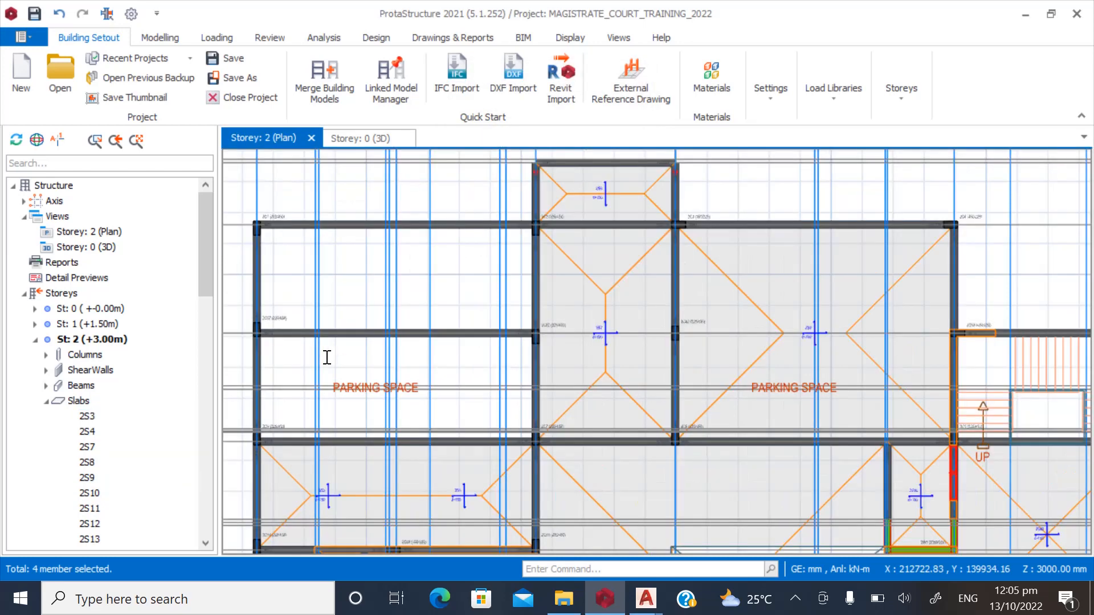
{"action": "scroll", "coordinate": [349, 308], "scroll_direction": "up", "scroll_amount": 2}
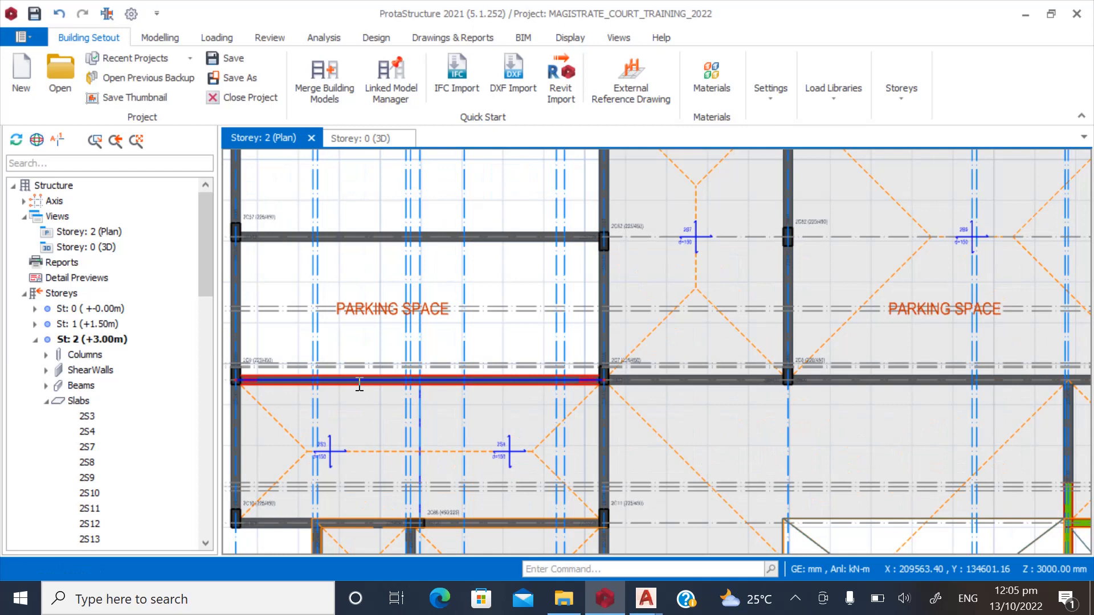
{"action": "left_click", "coordinate": [330, 440]}
{"action": "left_click", "coordinate": [499, 437]}
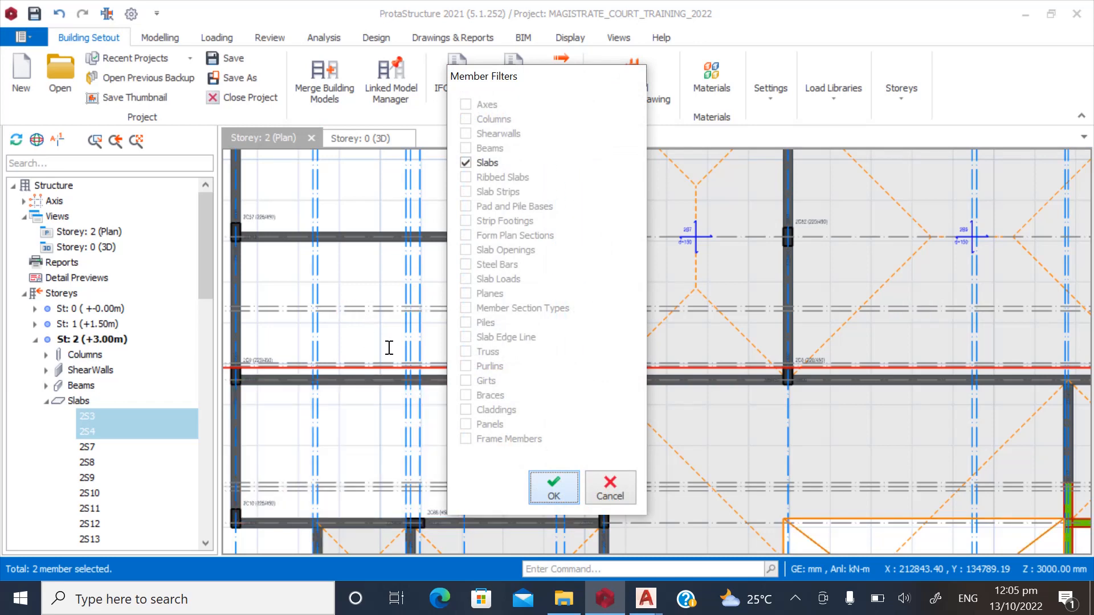
{"action": "key", "text": "Return"}
Delete slab 2S9 from the parking space to the left of the central rear staircase.
{"action": "scroll", "coordinate": [342, 393], "scroll_direction": "down", "scroll_amount": 4}
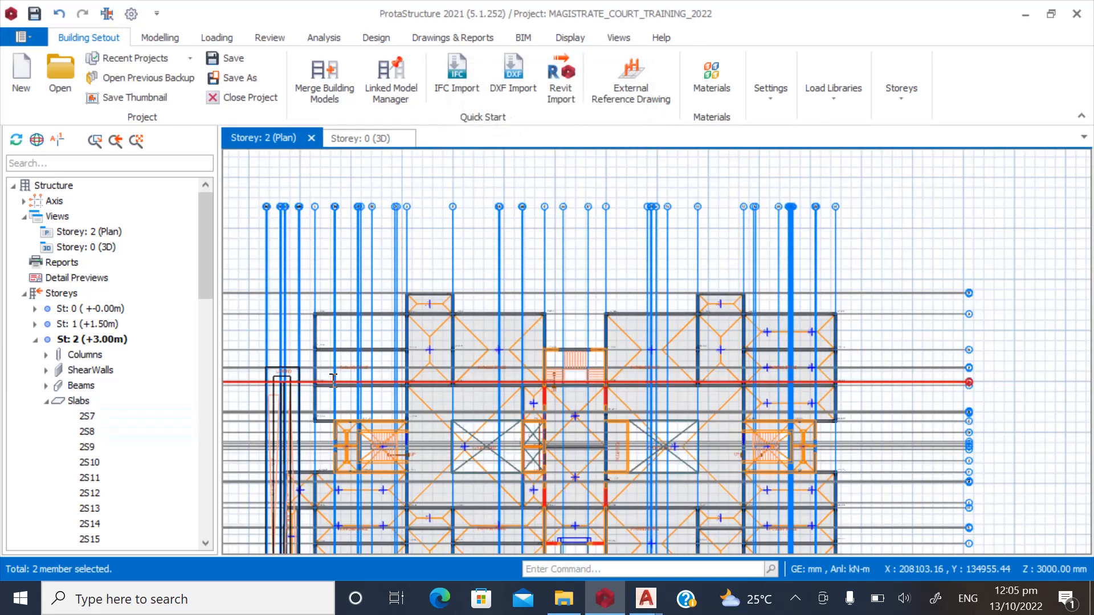
{"action": "scroll", "coordinate": [456, 341], "scroll_direction": "up", "scroll_amount": 3}
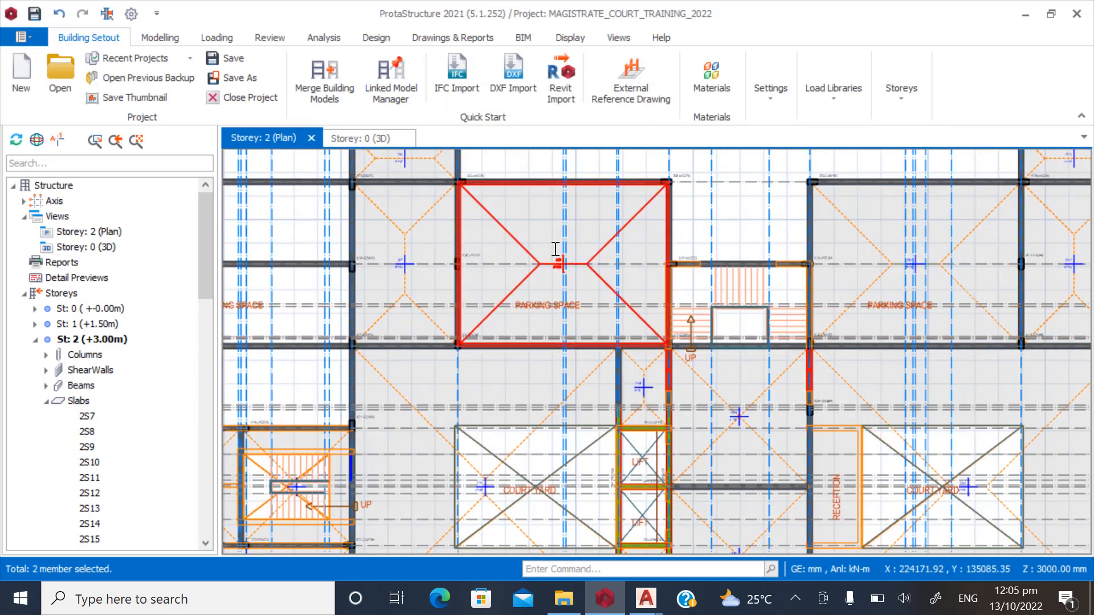
{"action": "scroll", "coordinate": [557, 253], "scroll_direction": "up", "scroll_amount": 2}
{"action": "scroll", "coordinate": [472, 367], "scroll_direction": "down", "scroll_amount": 1}
{"action": "scroll", "coordinate": [501, 263], "scroll_direction": "up", "scroll_amount": 2}
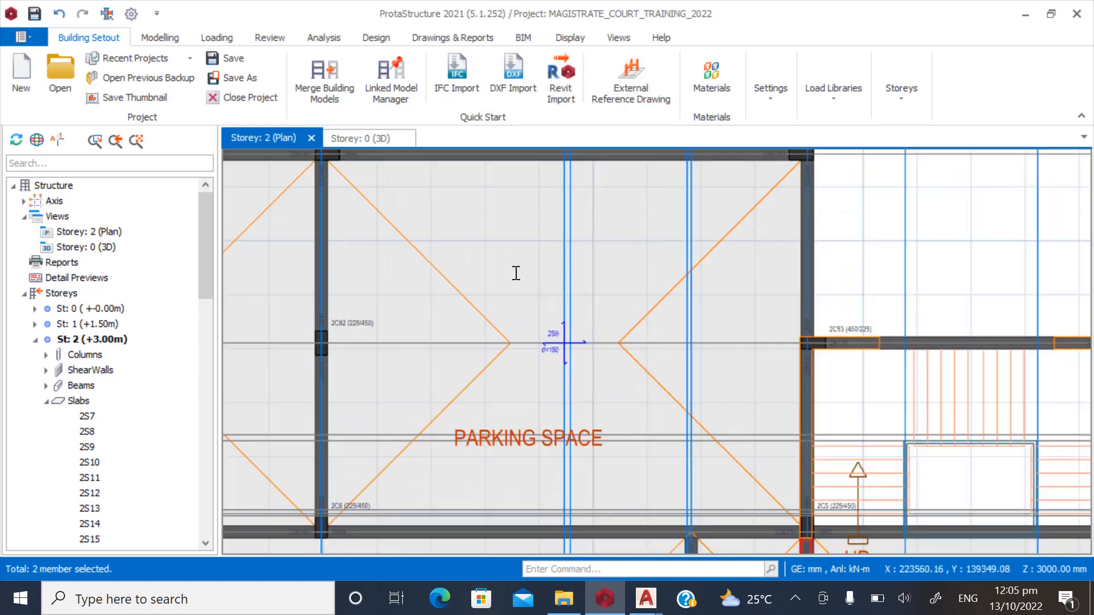
{"action": "left_click", "coordinate": [555, 322]}
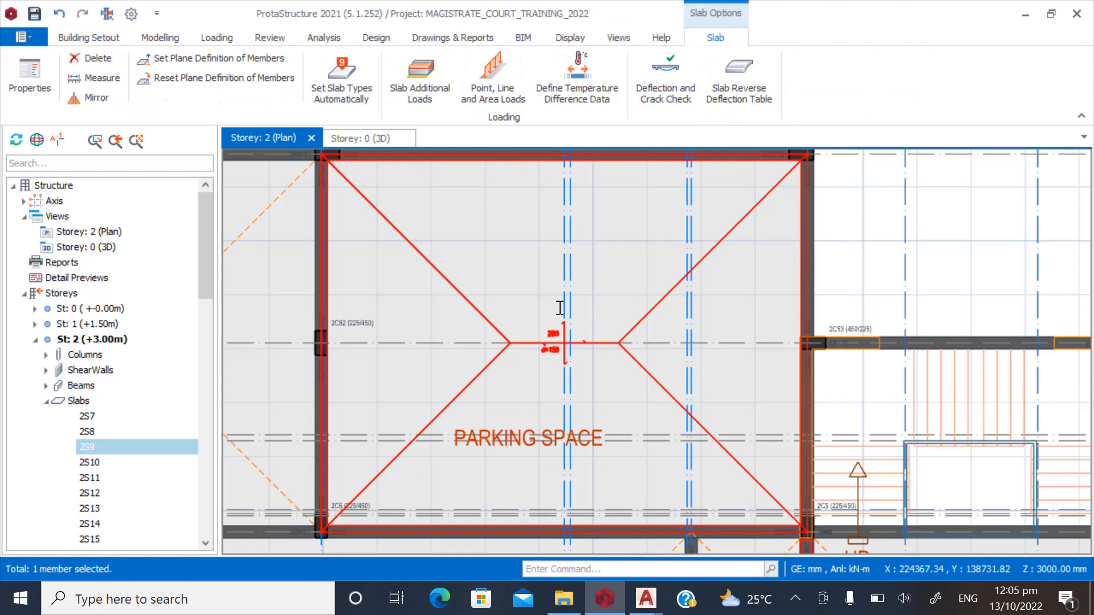
{"action": "key", "text": "Delete"}
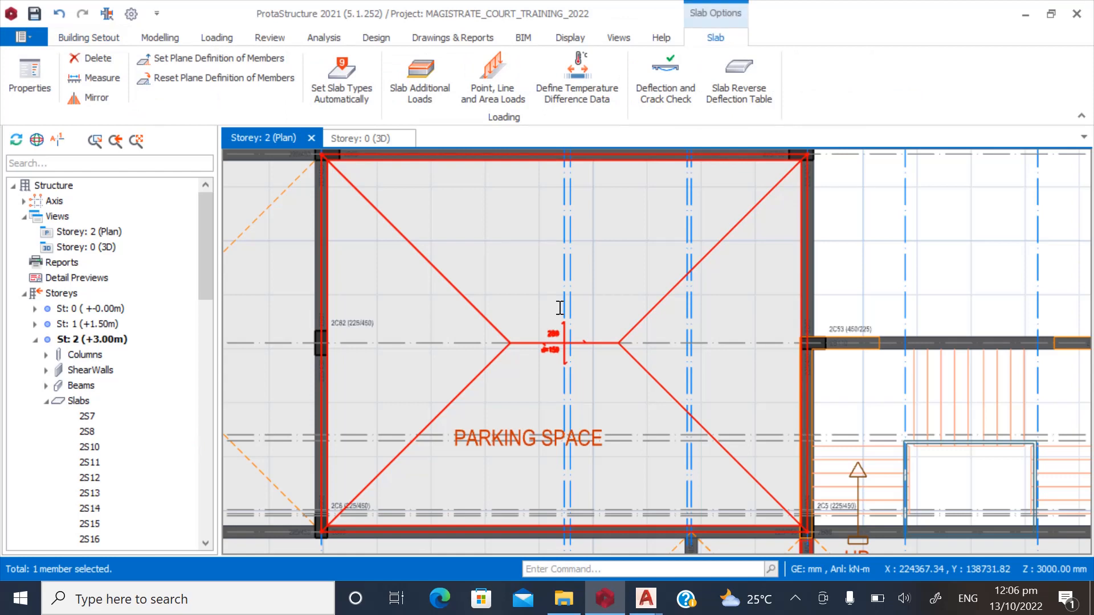
Delete slab 2S10 from the parking space to the right of the central rear staircase.
{"action": "scroll", "coordinate": [506, 405], "scroll_direction": "down", "scroll_amount": 4}
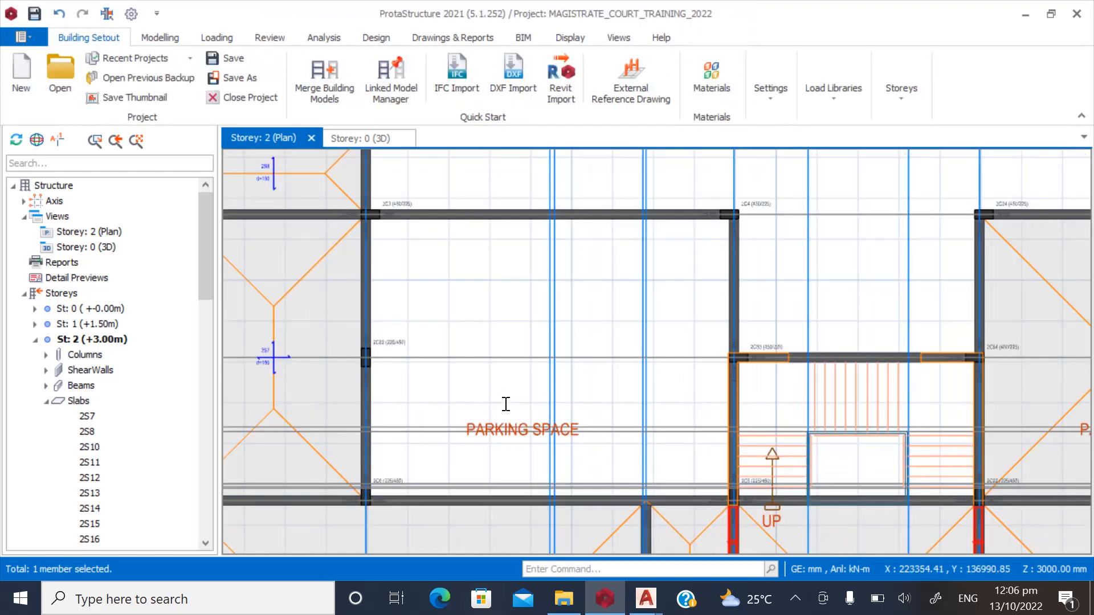
{"action": "scroll", "coordinate": [699, 391], "scroll_direction": "up", "scroll_amount": 4}
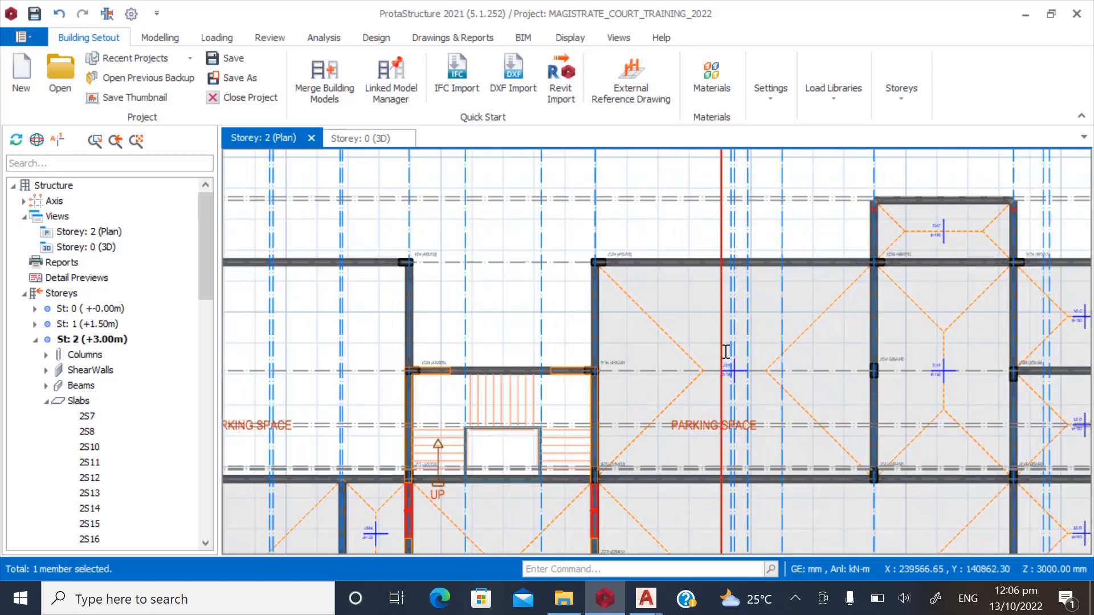
{"action": "left_click", "coordinate": [673, 345]}
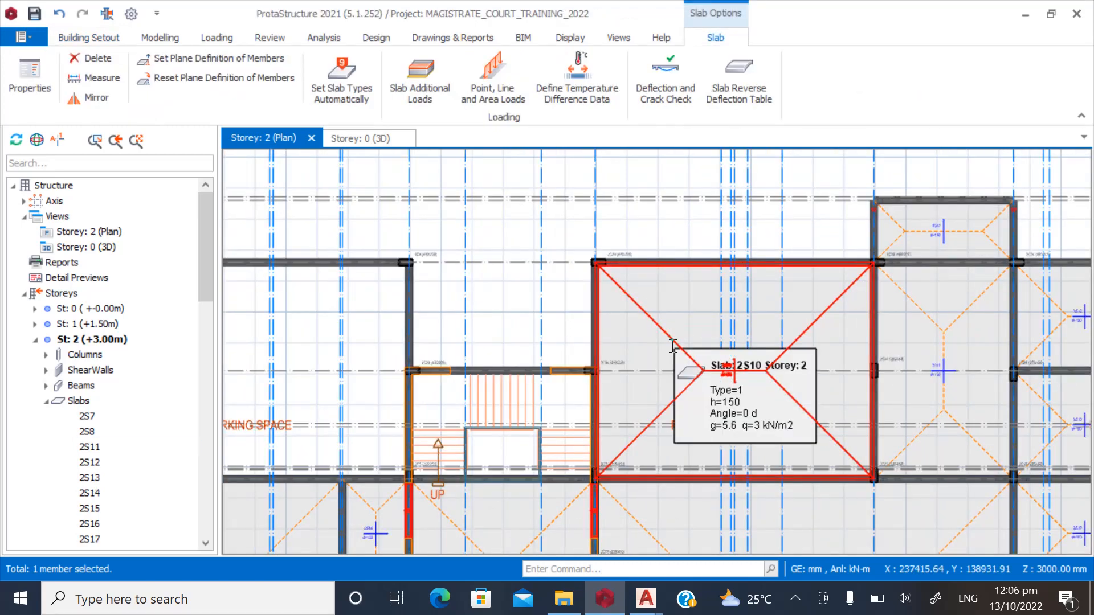
{"action": "scroll", "coordinate": [488, 330], "scroll_direction": "down", "scroll_amount": 3}
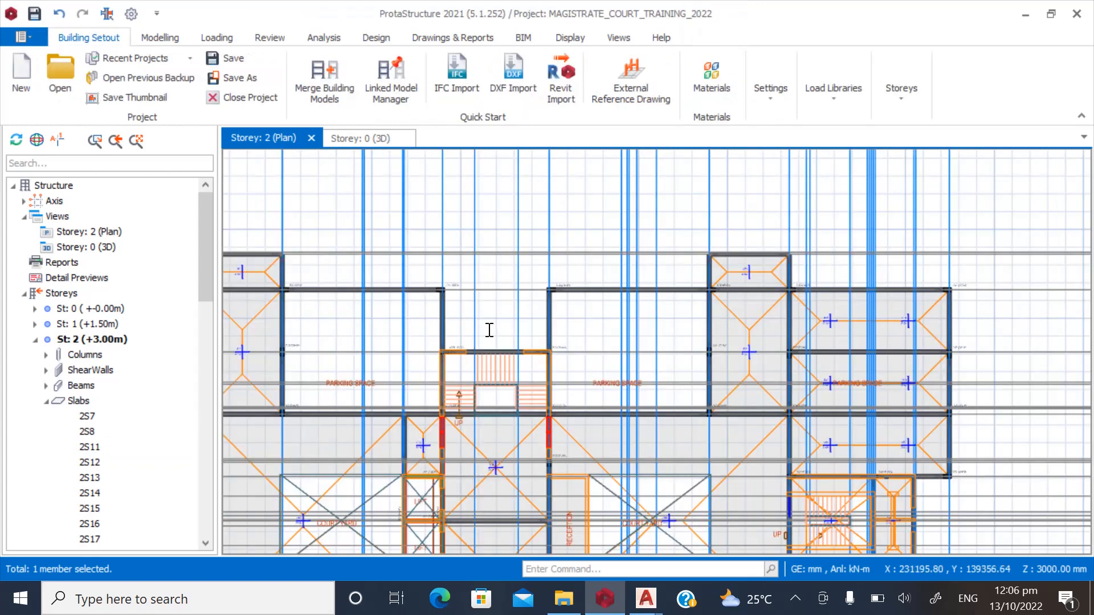
Select the six slabs, starting with 2S13 and 2S14, in the three upper-right parking strips above the side staircase.
{"action": "scroll", "coordinate": [872, 345], "scroll_direction": "up", "scroll_amount": 3}
{"action": "left_click", "coordinate": [808, 300]}
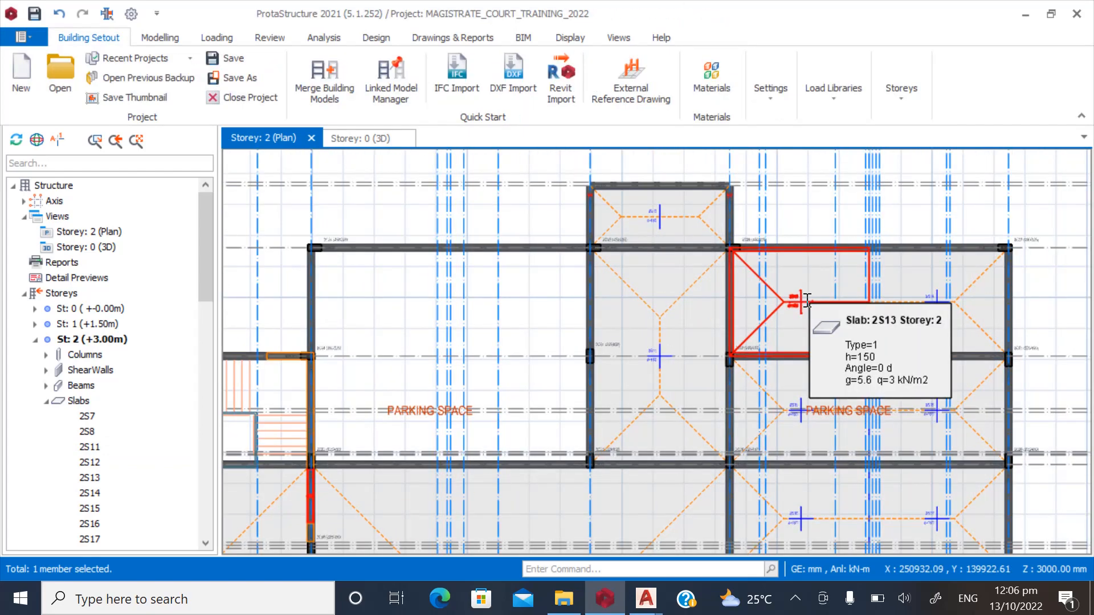
{"action": "left_click", "coordinate": [938, 291]}
{"action": "scroll", "coordinate": [763, 330], "scroll_direction": "up", "scroll_amount": 2}
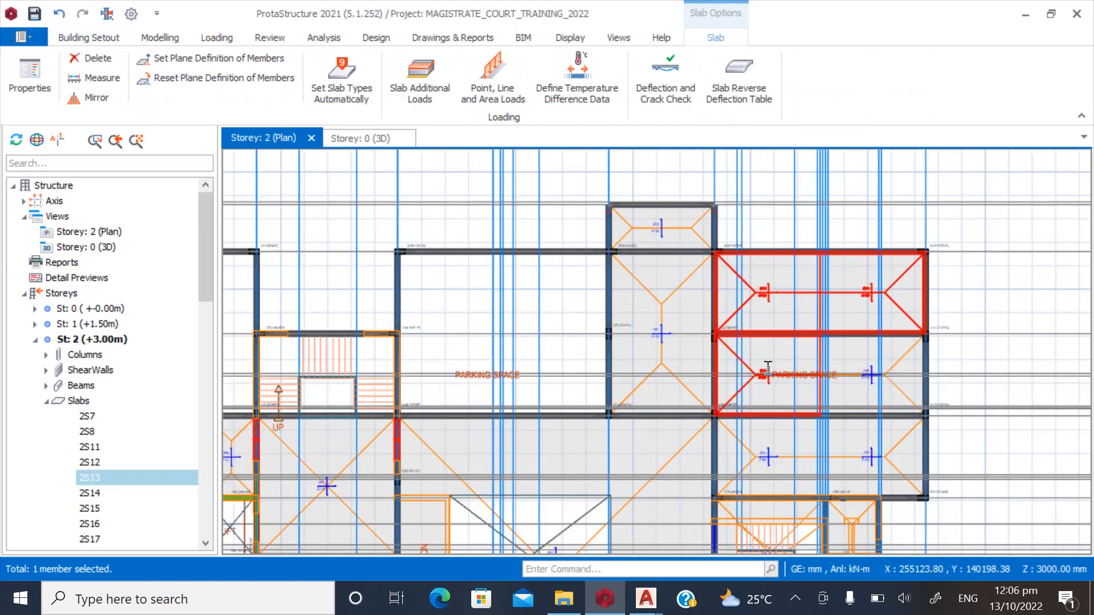
{"action": "left_click", "coordinate": [754, 363]}
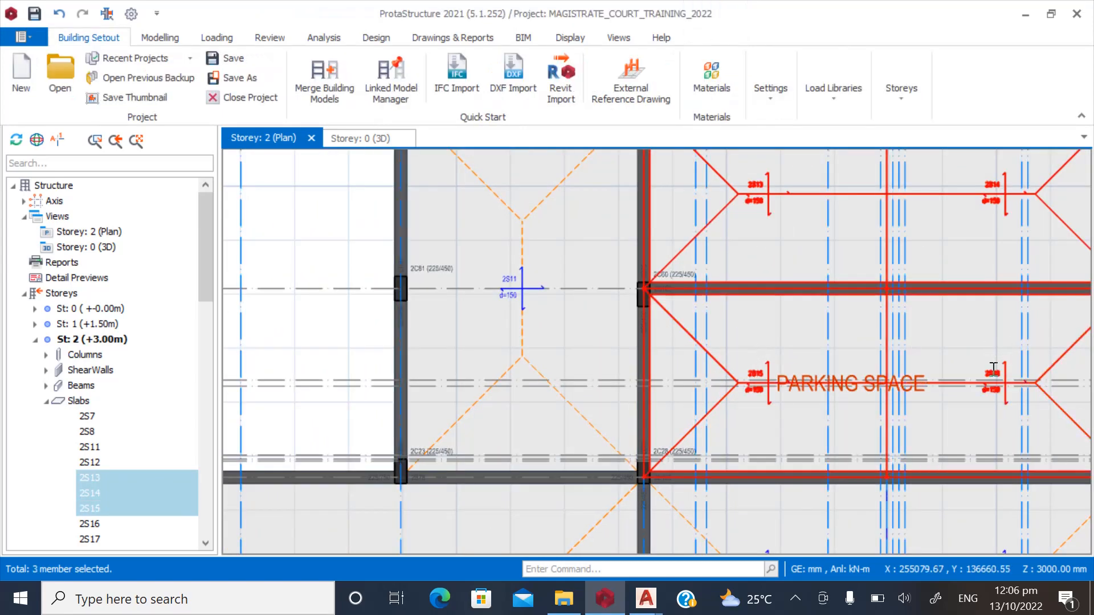
{"action": "scroll", "coordinate": [994, 369], "scroll_direction": "down", "scroll_amount": 4}
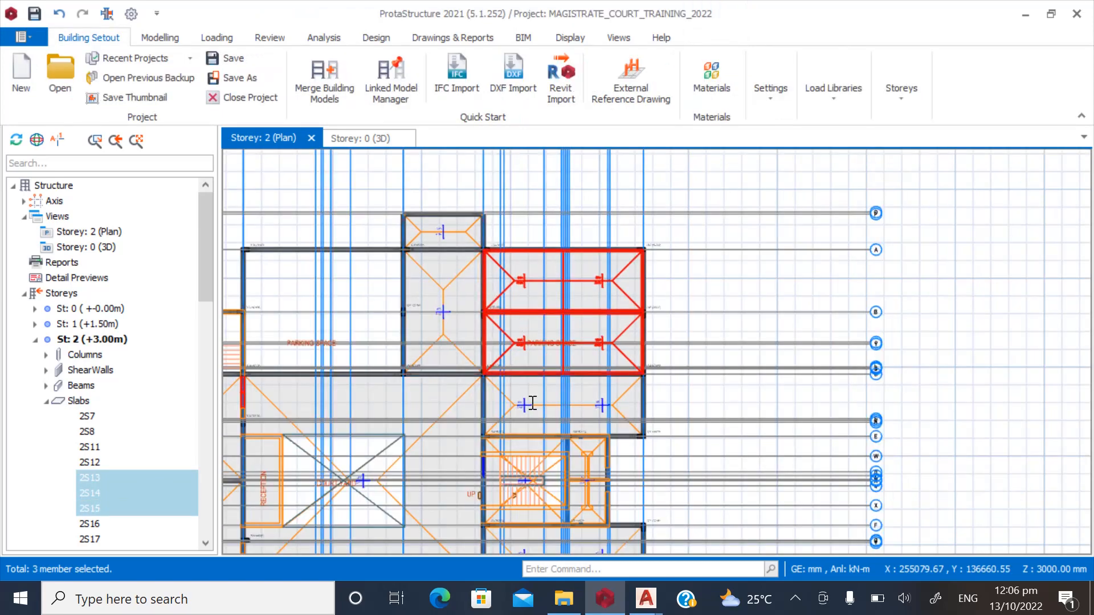
{"action": "scroll", "coordinate": [532, 404], "scroll_direction": "up", "scroll_amount": 3}
{"action": "left_click", "coordinate": [513, 383]}
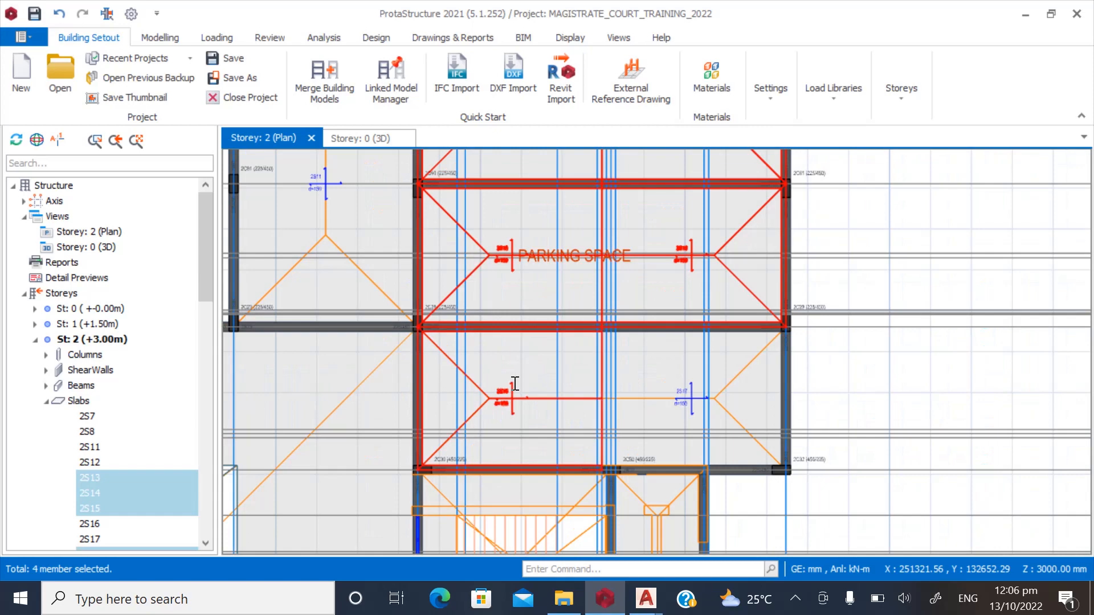
{"action": "left_click", "coordinate": [681, 382]}
{"action": "scroll", "coordinate": [781, 271], "scroll_direction": "down", "scroll_amount": 3}
{"action": "left_click", "coordinate": [781, 269]}
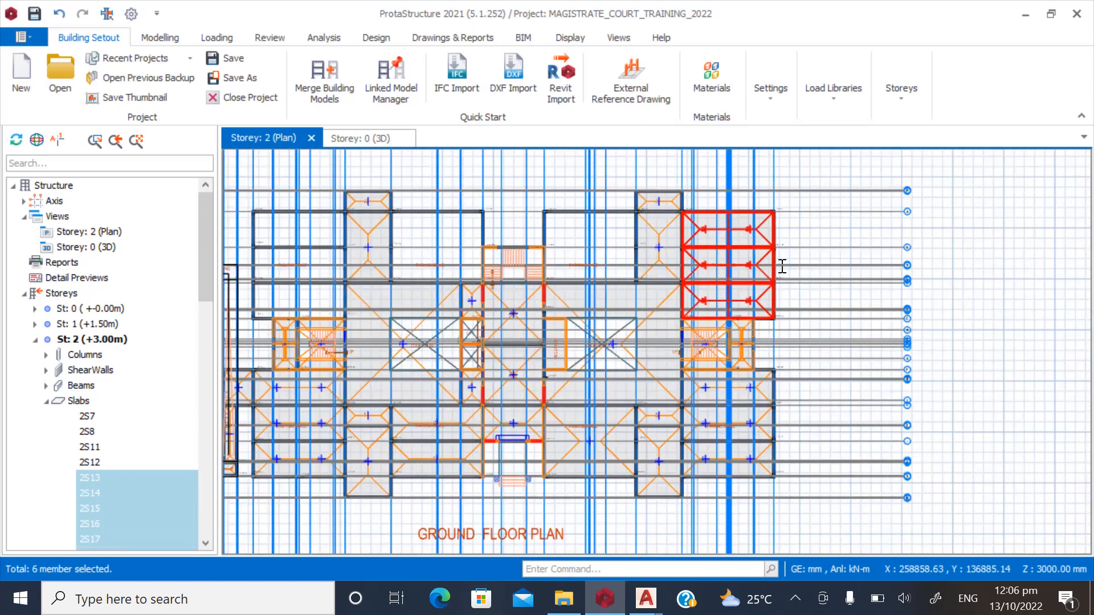
Add the six slabs in the three lower-right parking strips below the side staircase to the selection and delete all twelve slabs.
{"action": "scroll", "coordinate": [782, 267], "scroll_direction": "up", "scroll_amount": 3}
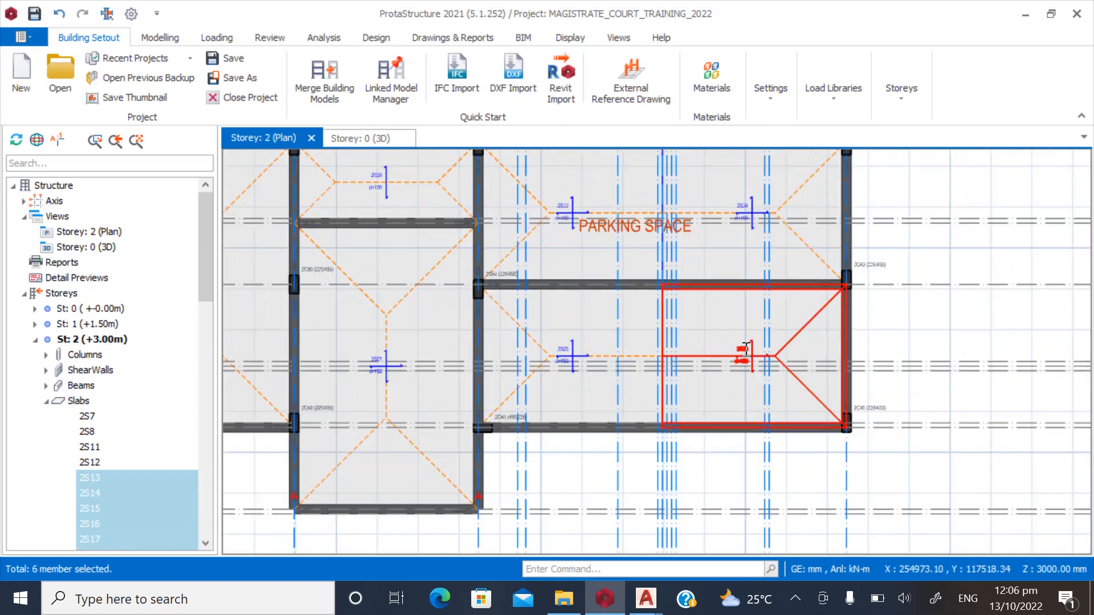
{"action": "left_click", "coordinate": [572, 339]}
{"action": "left_click", "coordinate": [574, 208]}
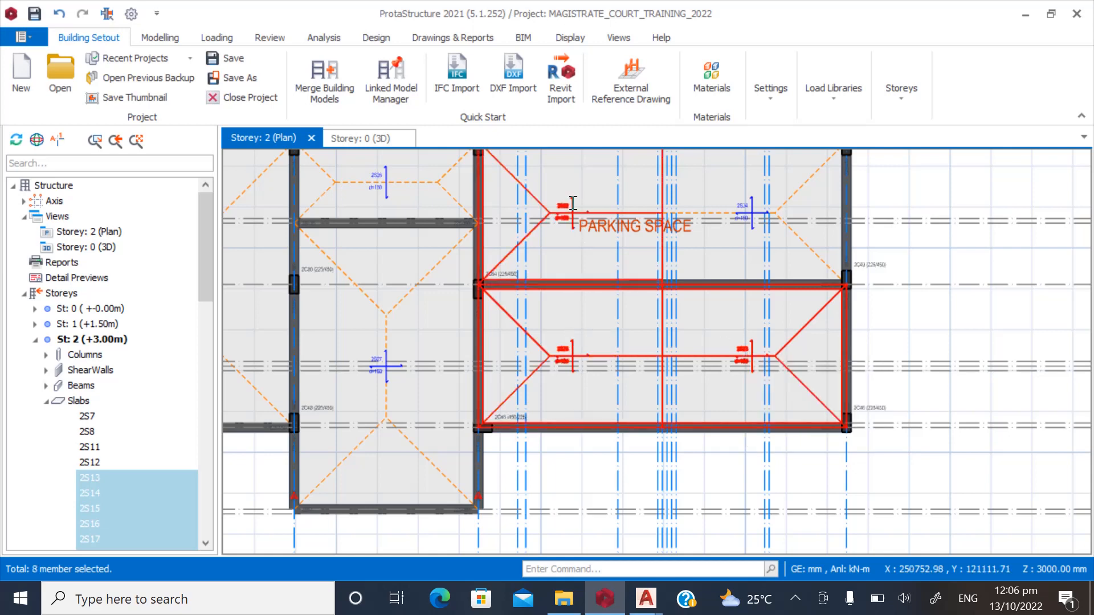
{"action": "left_click", "coordinate": [744, 205]}
{"action": "scroll", "coordinate": [636, 195], "scroll_direction": "down", "scroll_amount": 3}
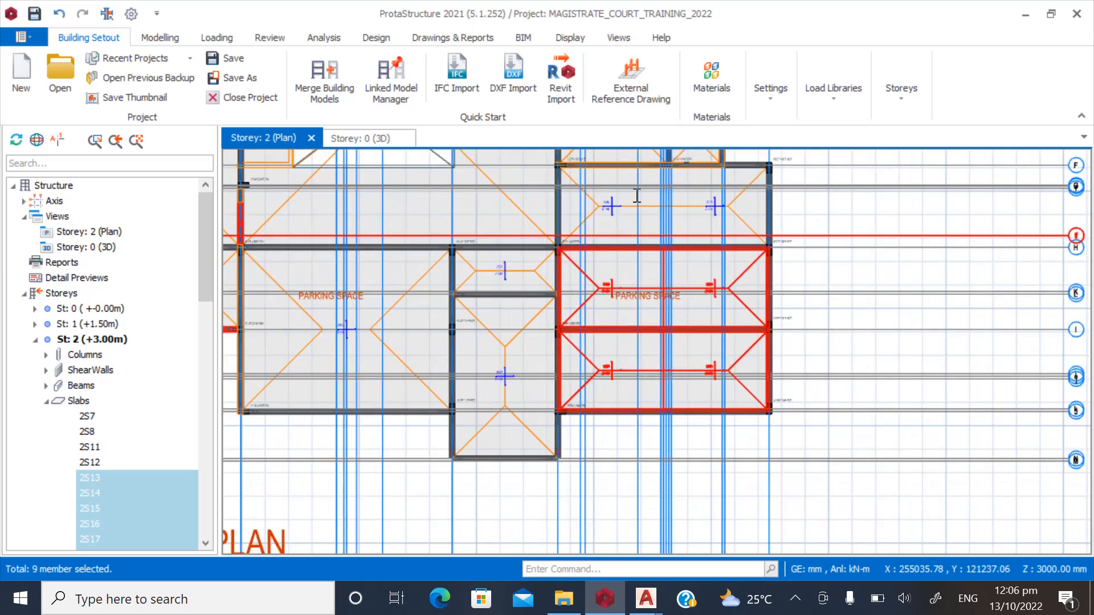
{"action": "scroll", "coordinate": [636, 195], "scroll_direction": "up", "scroll_amount": 3}
{"action": "left_click", "coordinate": [593, 207]}
{"action": "left_click", "coordinate": [761, 206]}
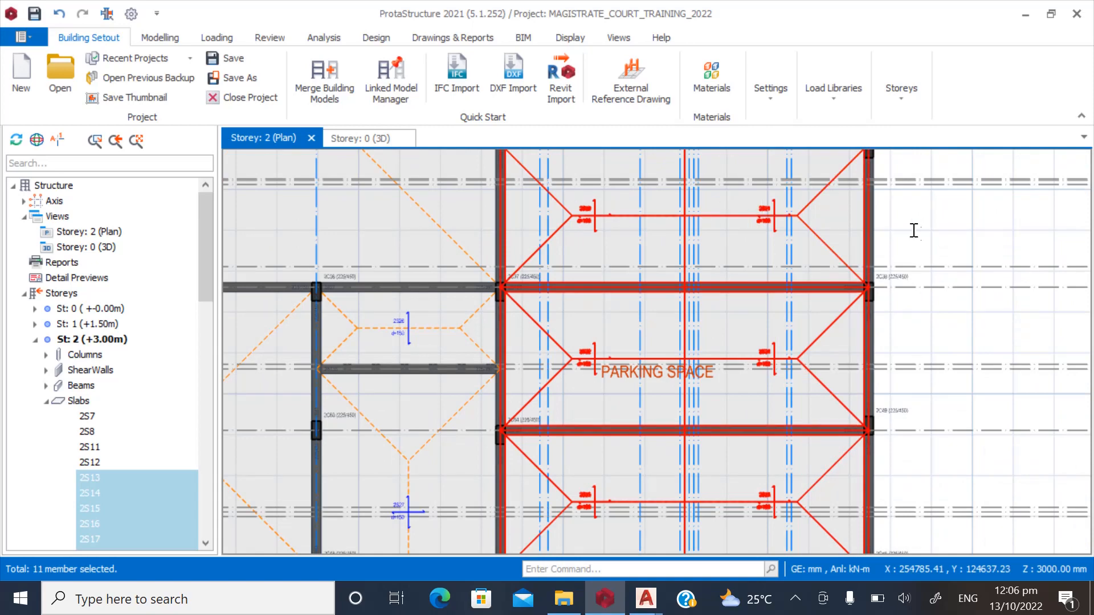
{"action": "scroll", "coordinate": [964, 285], "scroll_direction": "down", "scroll_amount": 4}
{"action": "left_click", "coordinate": [818, 360]}
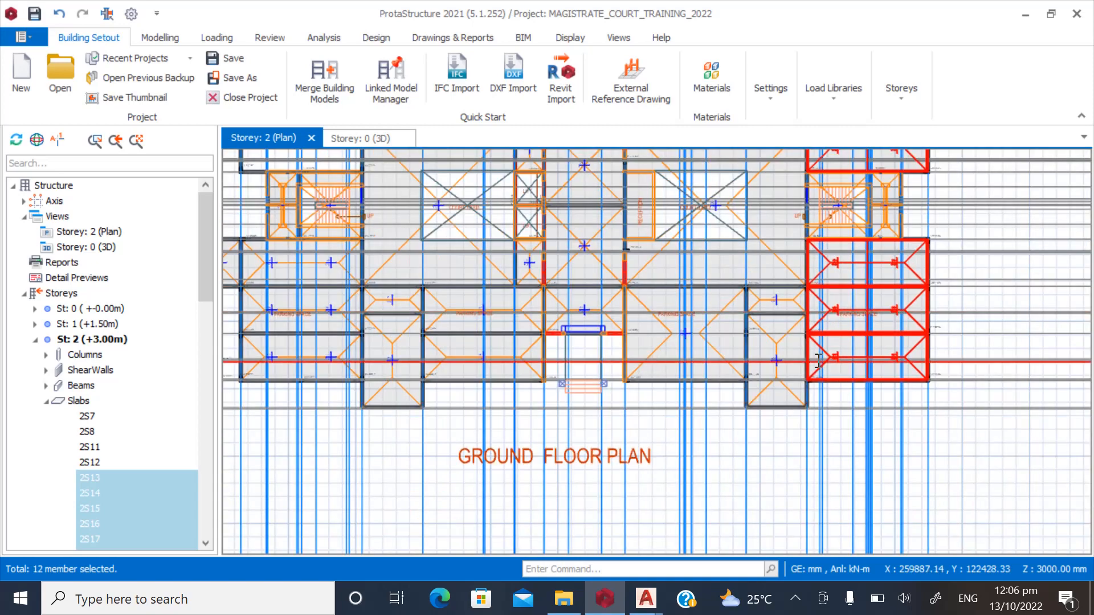
{"action": "key", "text": "Delete"}
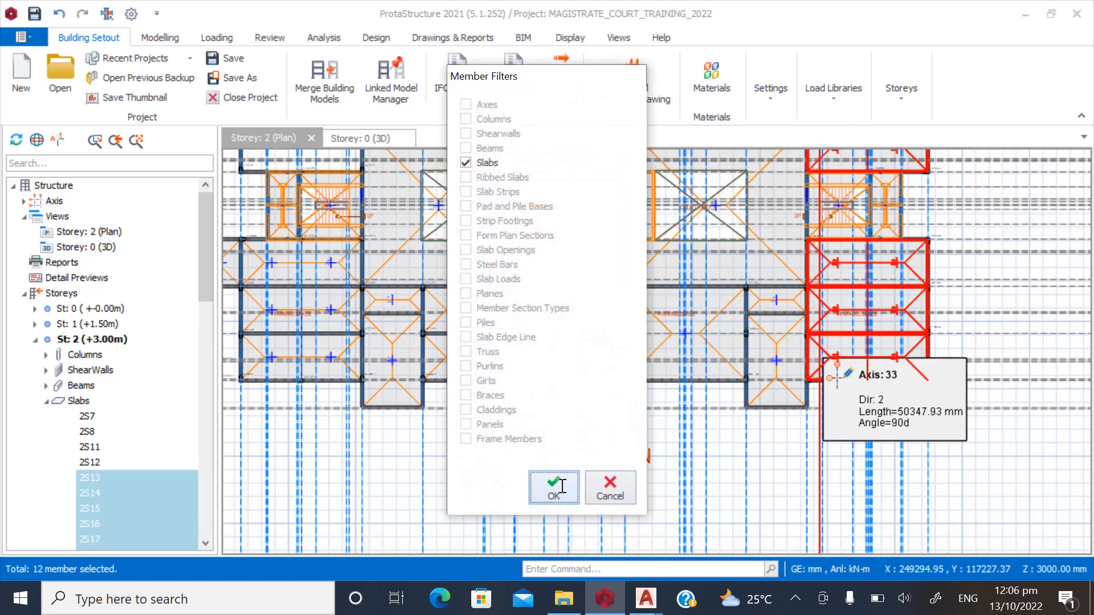
{"action": "left_click", "coordinate": [562, 486]}
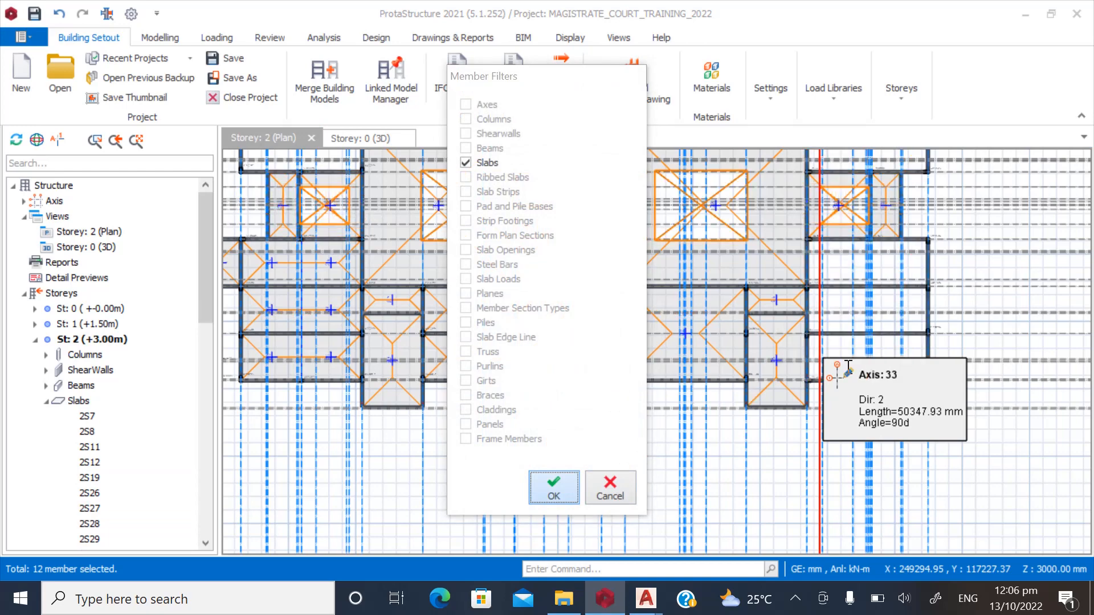
{"action": "scroll", "coordinate": [254, 353], "scroll_direction": "up", "scroll_amount": 4}
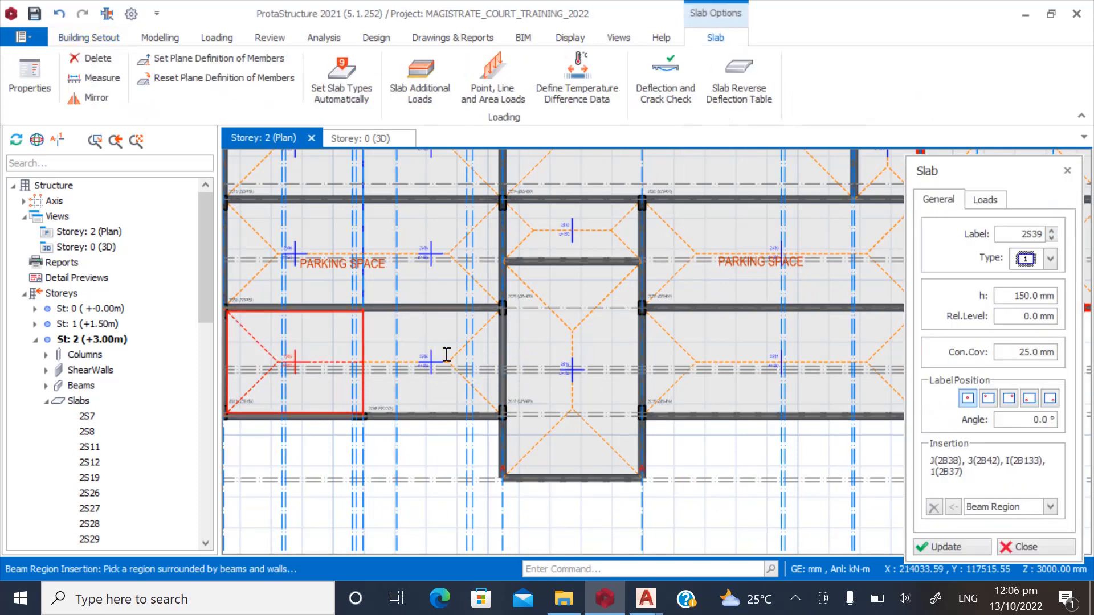
{"action": "left_click", "coordinate": [1020, 547]}
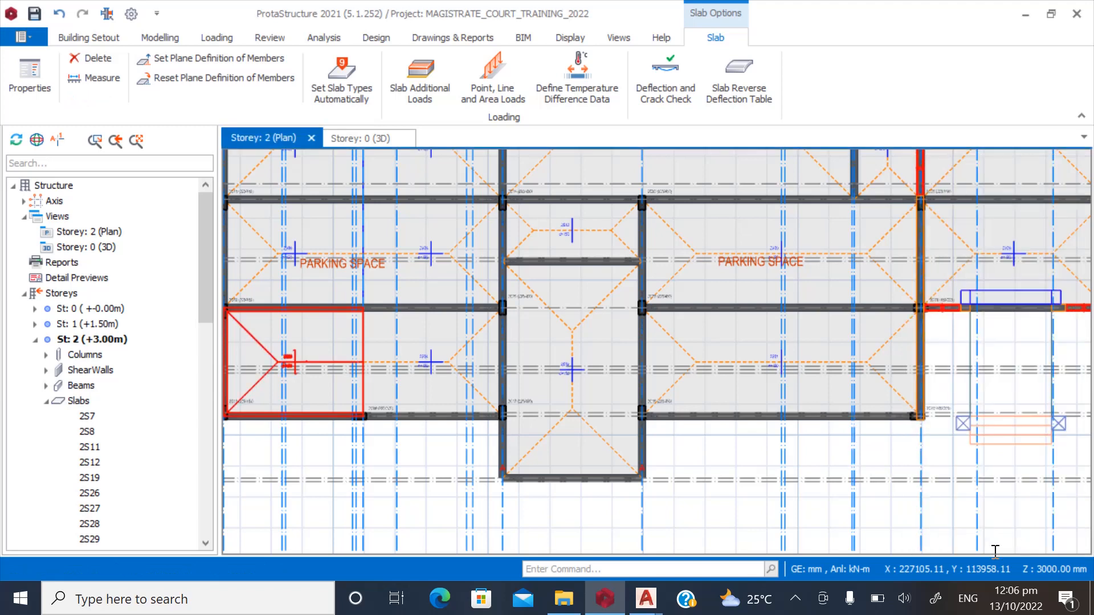
{"action": "key", "text": "Escape"}
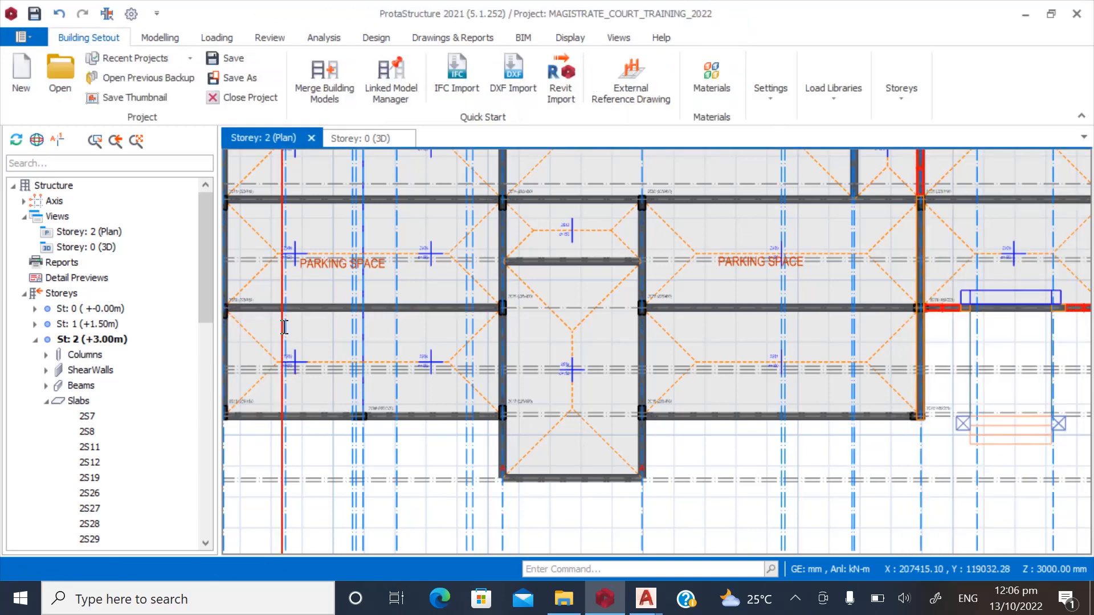
Select the six slabs in the three lower-left parking strips below the side staircase.
{"action": "left_click", "coordinate": [299, 350]}
{"action": "left_click", "coordinate": [427, 350]}
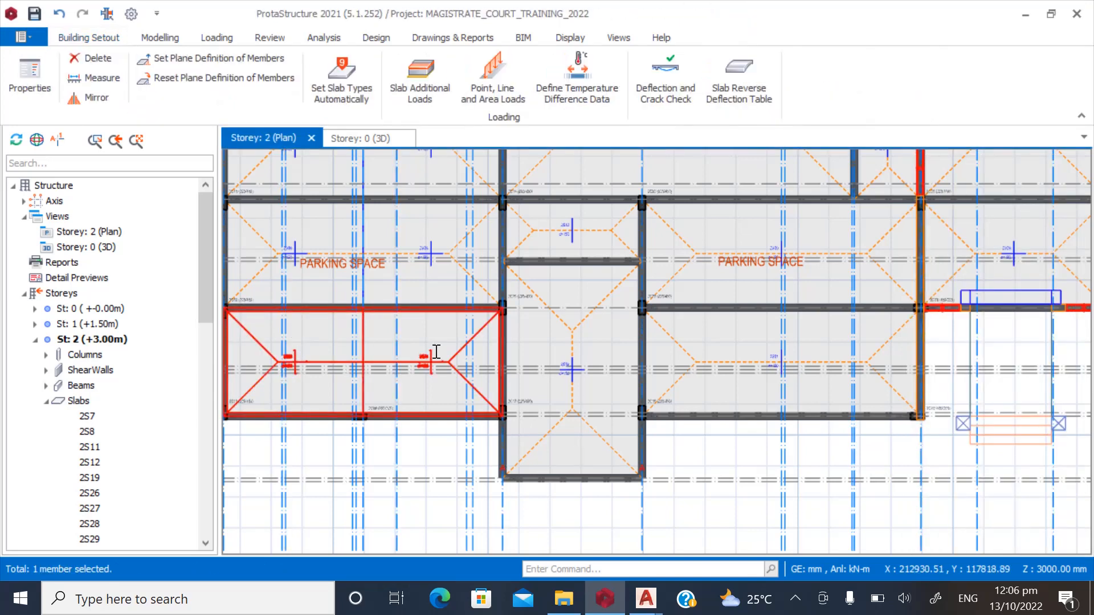
{"action": "left_click", "coordinate": [430, 247]}
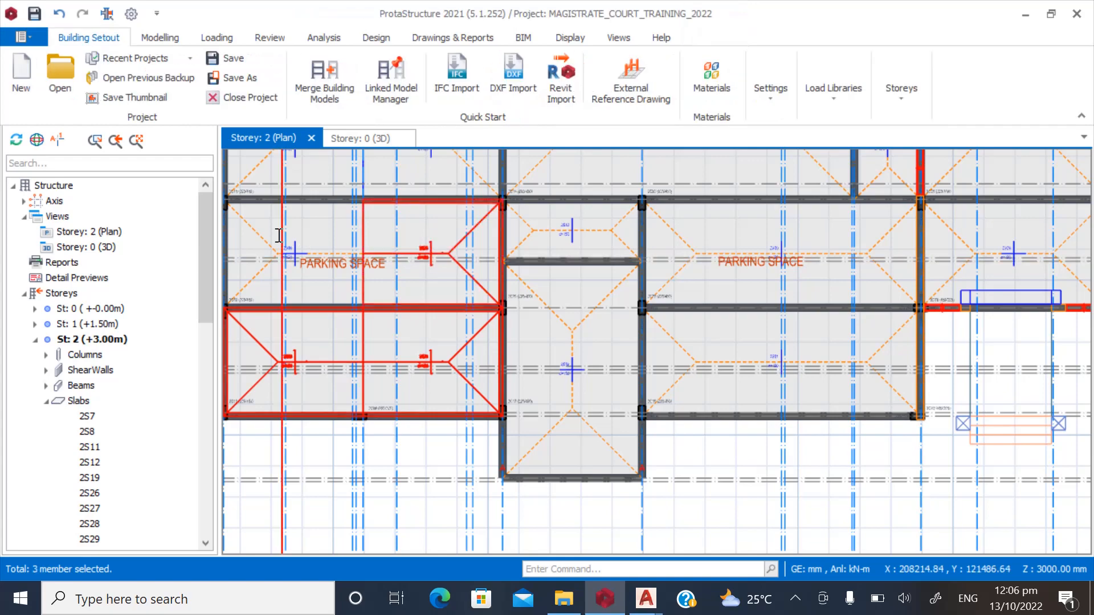
{"action": "left_click", "coordinate": [368, 384]}
{"action": "scroll", "coordinate": [368, 383], "scroll_direction": "down", "scroll_amount": 3}
{"action": "scroll", "coordinate": [349, 237], "scroll_direction": "up", "scroll_amount": 5}
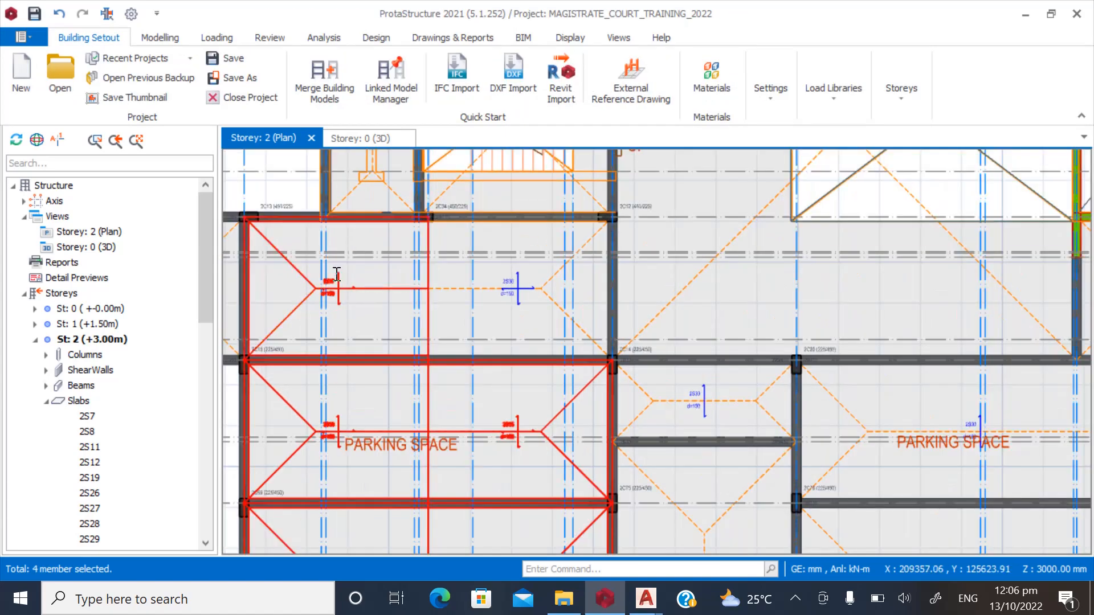
{"action": "left_click", "coordinate": [507, 280]}
{"action": "scroll", "coordinate": [347, 279], "scroll_direction": "down", "scroll_amount": 3}
{"action": "scroll", "coordinate": [344, 278], "scroll_direction": "down", "scroll_amount": 3}
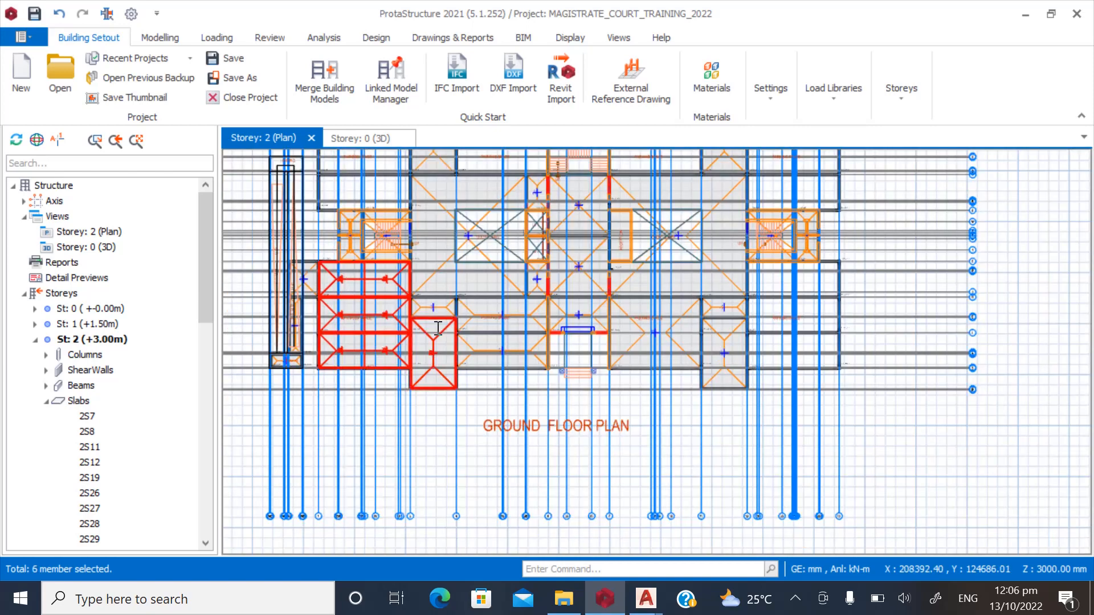
Add slab 2S28 in the parking space to the right of the front entrance to the selection.
{"action": "scroll", "coordinate": [465, 342], "scroll_direction": "up", "scroll_amount": 3}
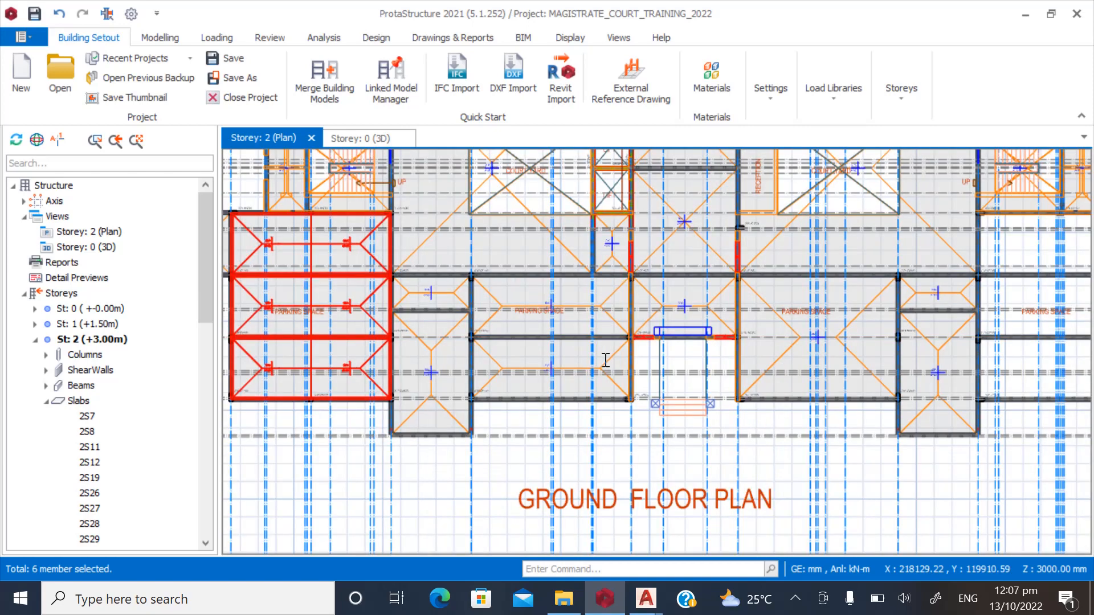
{"action": "scroll", "coordinate": [501, 359], "scroll_direction": "down", "scroll_amount": 2}
{"action": "scroll", "coordinate": [815, 342], "scroll_direction": "up", "scroll_amount": 5}
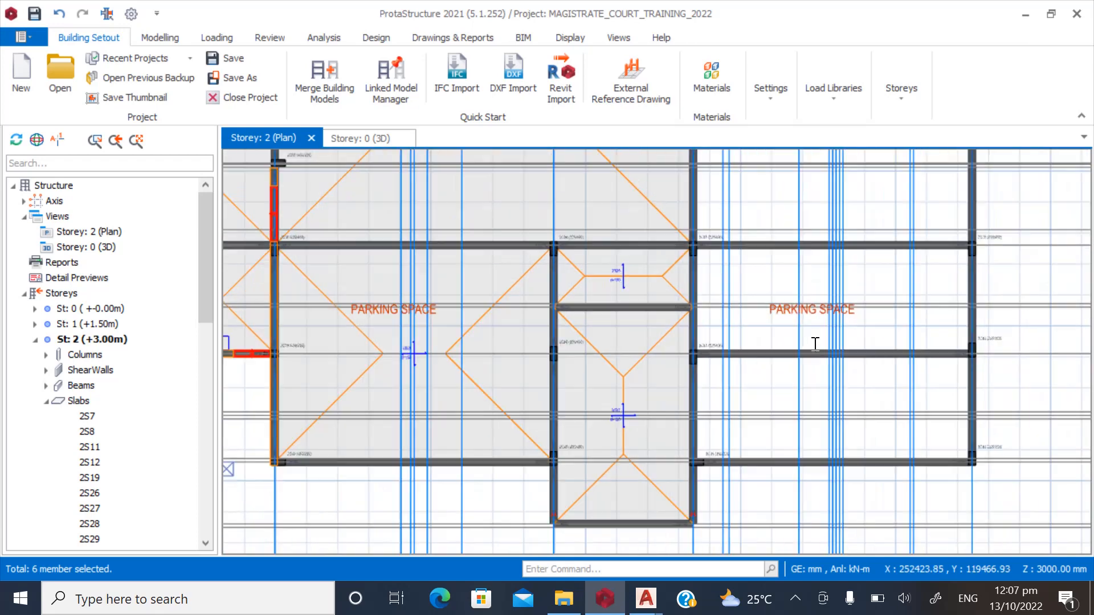
{"action": "scroll", "coordinate": [742, 341], "scroll_direction": "down", "scroll_amount": 2}
{"action": "scroll", "coordinate": [595, 349], "scroll_direction": "down", "scroll_amount": 2}
{"action": "scroll", "coordinate": [588, 310], "scroll_direction": "up", "scroll_amount": 3}
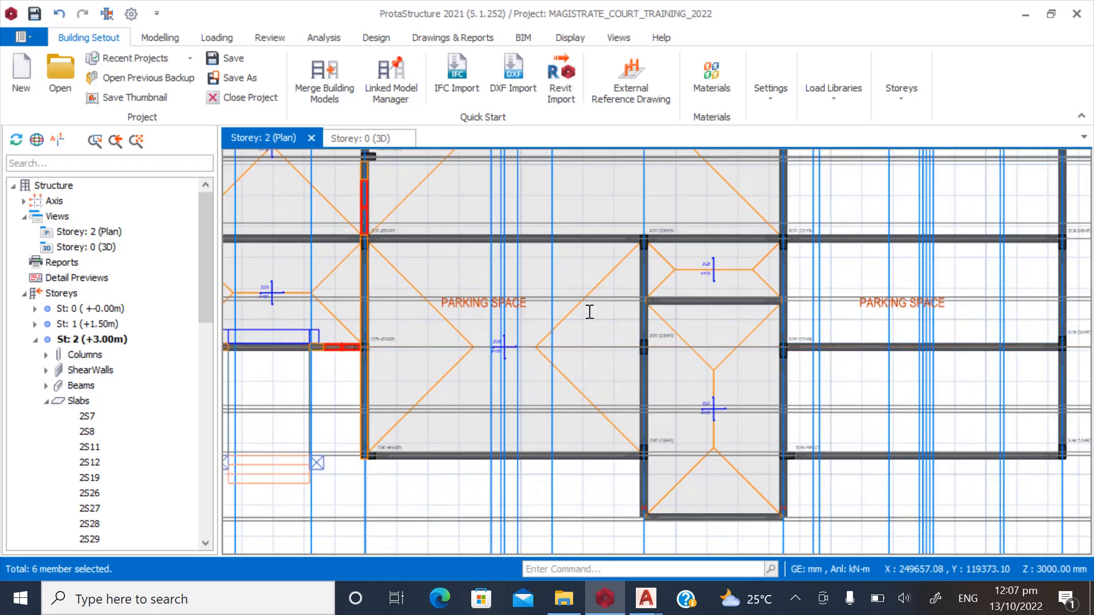
{"action": "scroll", "coordinate": [797, 324], "scroll_direction": "down", "scroll_amount": 2}
{"action": "left_click", "coordinate": [655, 342]}
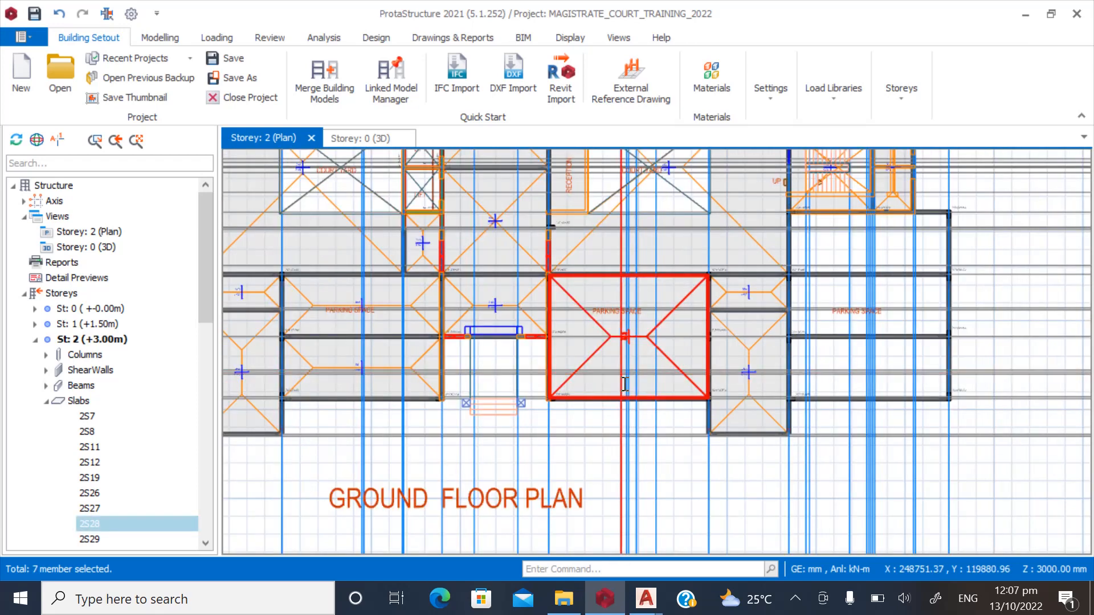
{"action": "scroll", "coordinate": [626, 414], "scroll_direction": "down", "scroll_amount": 1}
{"action": "scroll", "coordinate": [382, 383], "scroll_direction": "up", "scroll_amount": 3}
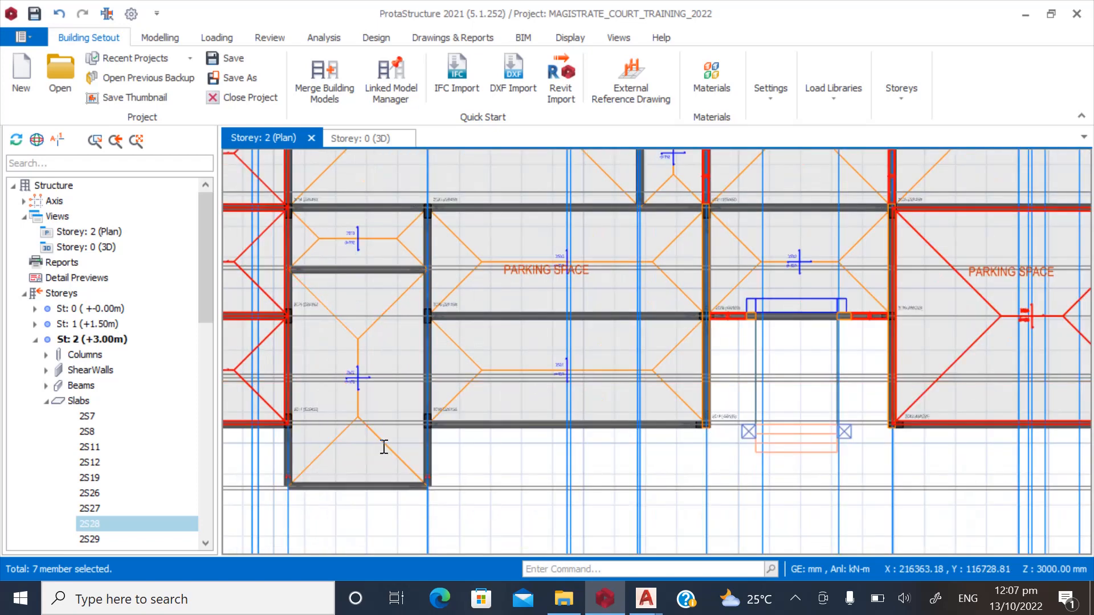
Add slab 2S32 and the two parking slabs between it and the front entrance to the selection.
{"action": "left_click", "coordinate": [398, 295], "text": "ctrl"}
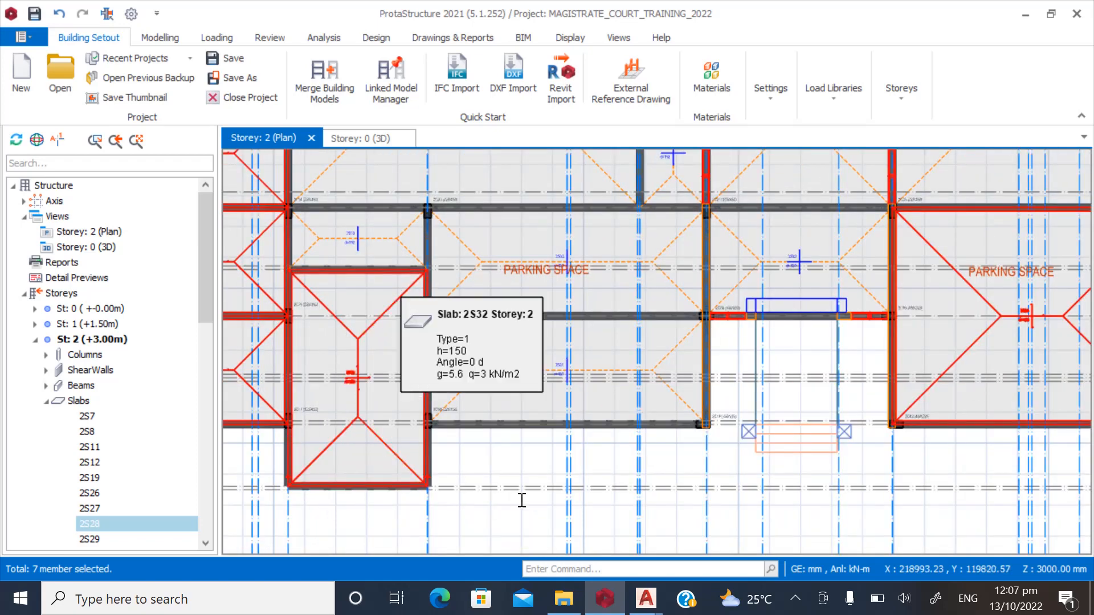
{"action": "left_click", "coordinate": [467, 246], "text": "ctrl"}
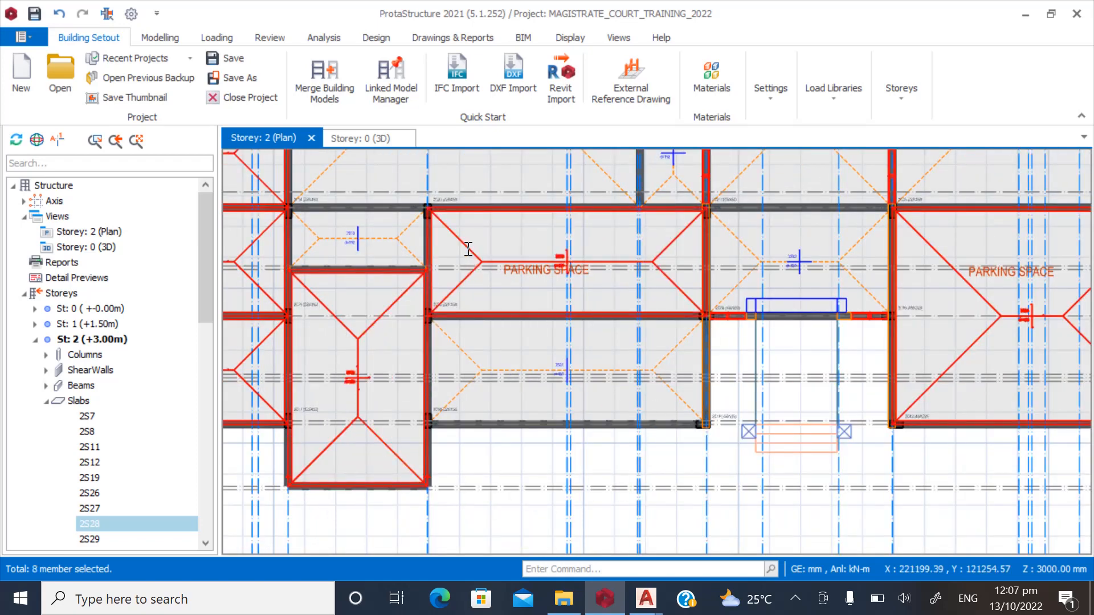
{"action": "left_click", "coordinate": [467, 348], "text": "ctrl"}
{"action": "scroll", "coordinate": [377, 364], "scroll_direction": "down", "scroll_amount": 5}
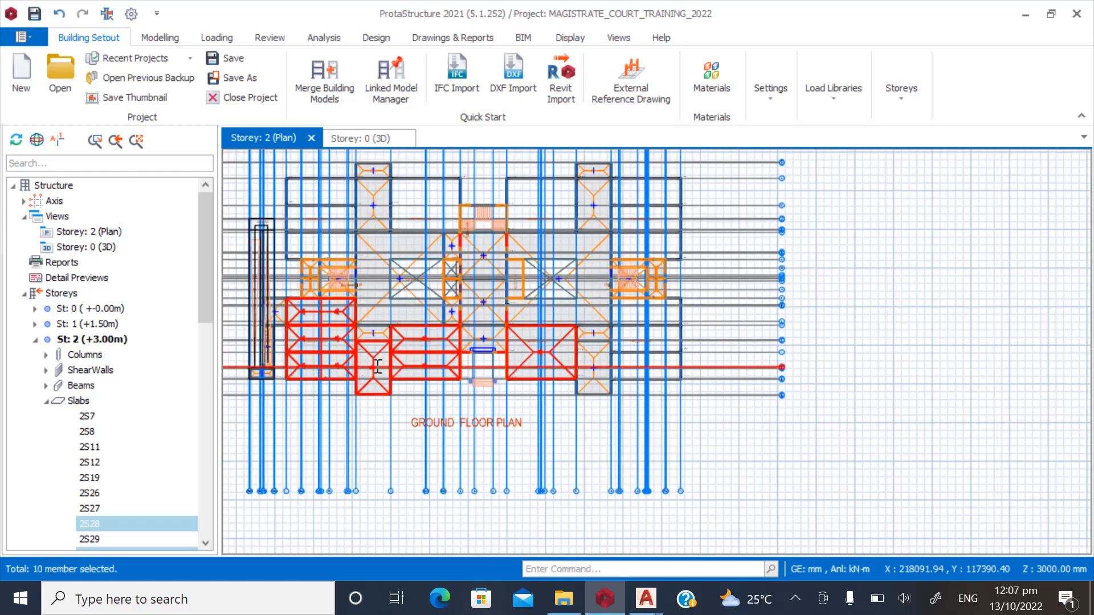
Add slab 2S27, right of the parking space with slab 2S28, to the selection and delete all eleven selected slabs.
{"action": "scroll", "coordinate": [582, 376], "scroll_direction": "up", "scroll_amount": 6}
{"action": "left_click", "coordinate": [626, 360], "text": "ctrl"}
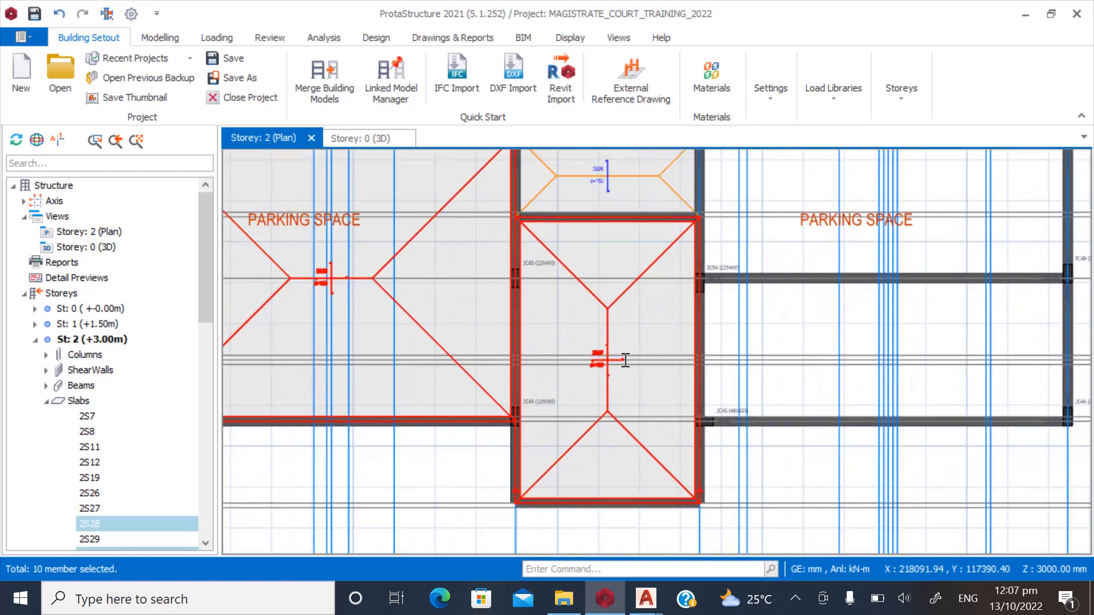
{"action": "left_click", "coordinate": [663, 250], "text": "ctrl"}
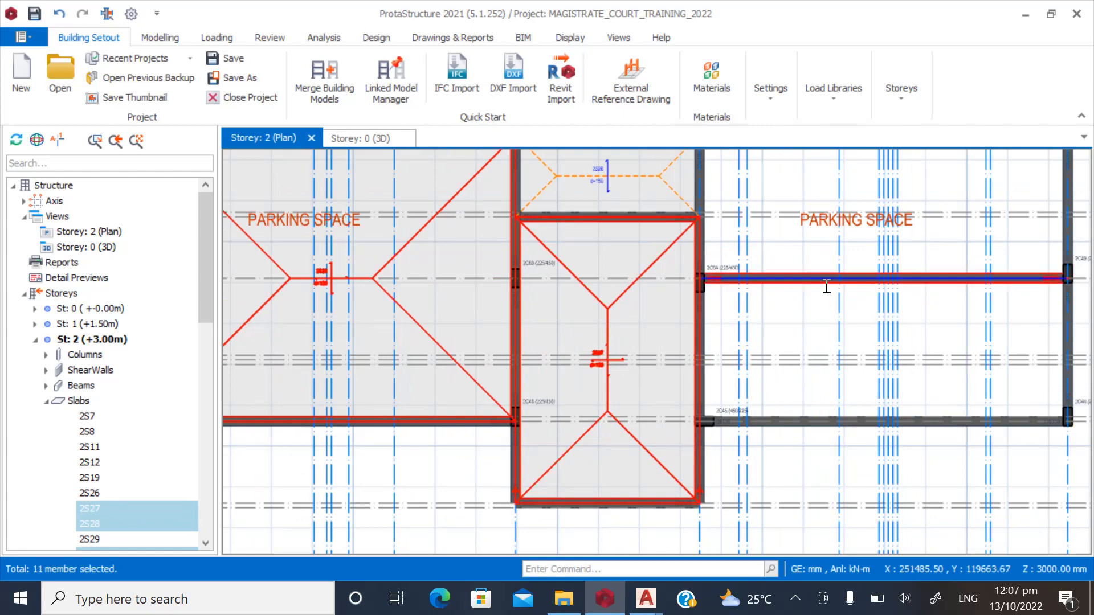
{"action": "scroll", "coordinate": [623, 383], "scroll_direction": "down", "scroll_amount": 3}
{"action": "scroll", "coordinate": [866, 405], "scroll_direction": "down", "scroll_amount": 3}
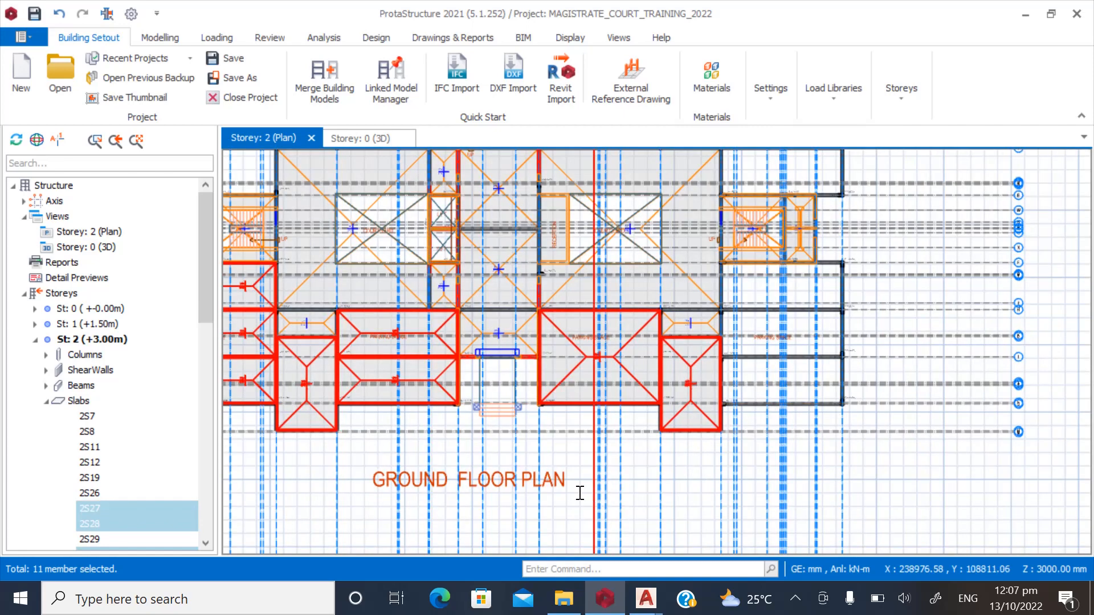
{"action": "scroll", "coordinate": [621, 477], "scroll_direction": "down", "scroll_amount": 2}
{"action": "scroll", "coordinate": [400, 454], "scroll_direction": "up", "scroll_amount": 2}
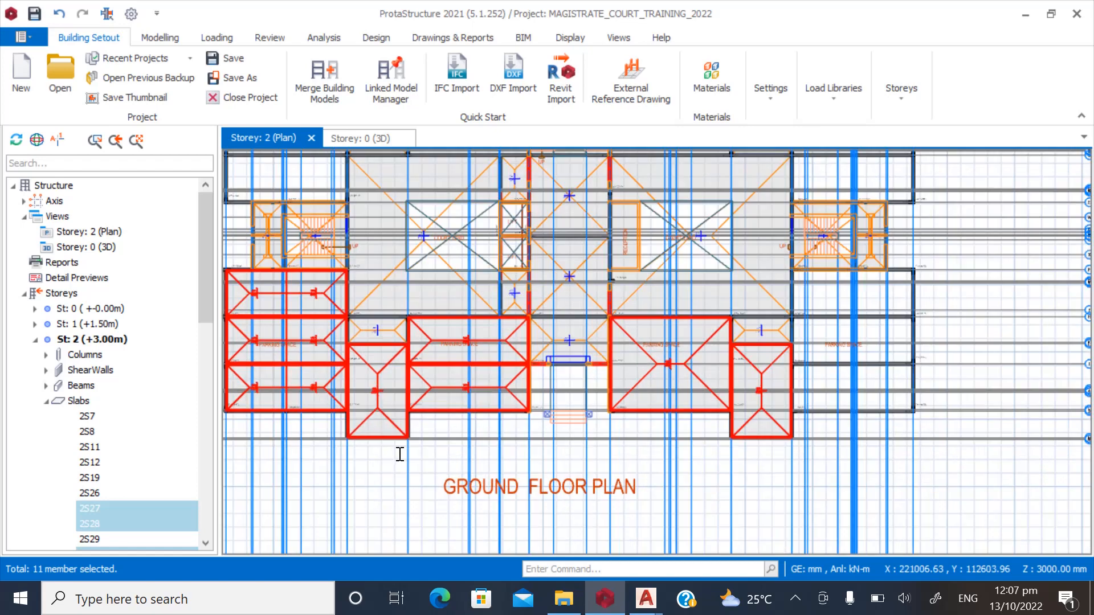
{"action": "right_click", "coordinate": [443, 338]}
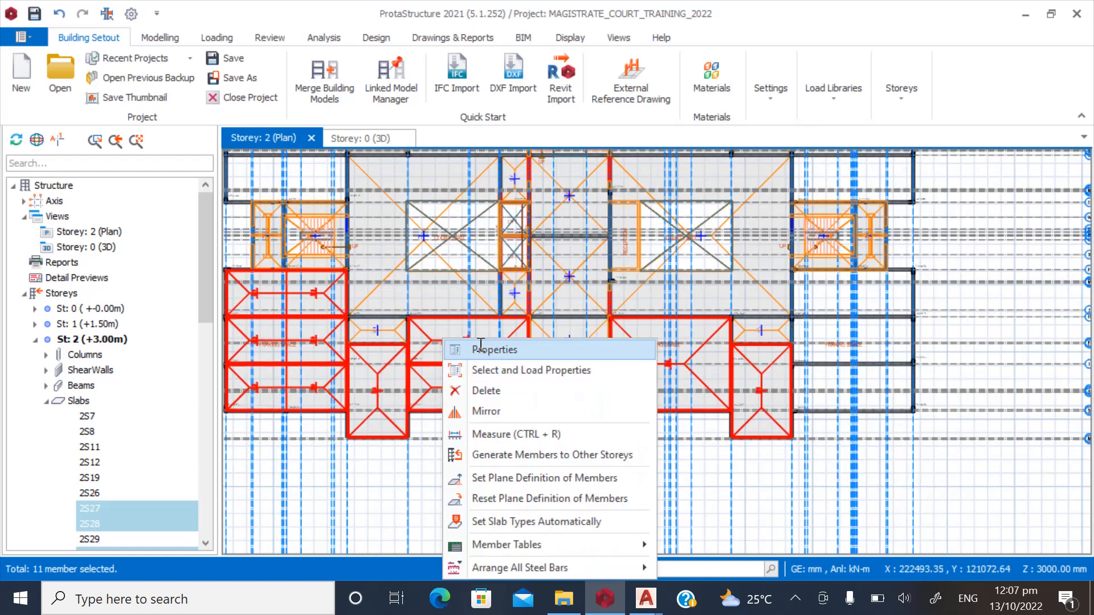
{"action": "left_click", "coordinate": [485, 390]}
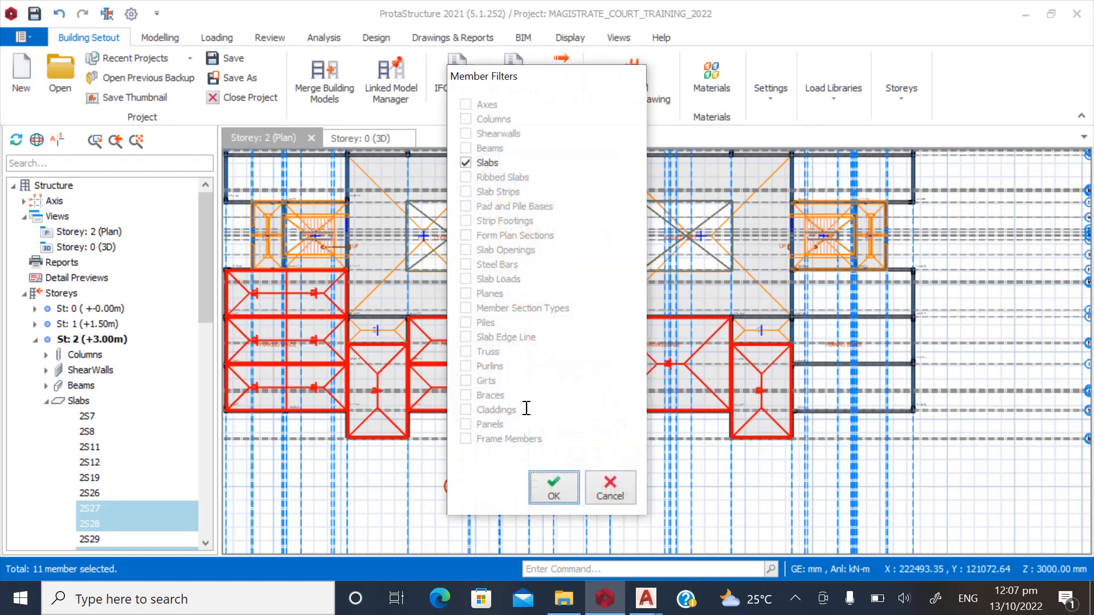
{"action": "left_click", "coordinate": [551, 487]}
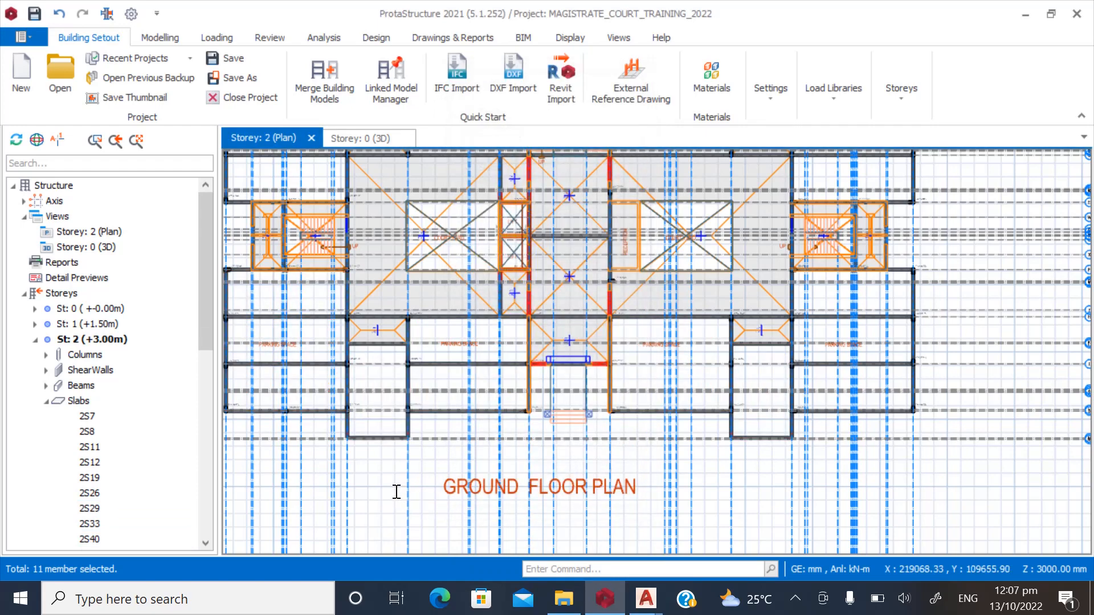
Examine the Storey 2 plan for the framing left around the cleared parking bays, including the upper-left bay between columns 2C1 and 2C2.
{"action": "scroll", "coordinate": [344, 405], "scroll_direction": "up", "scroll_amount": 3}
{"action": "scroll", "coordinate": [344, 405], "scroll_direction": "down", "scroll_amount": 5}
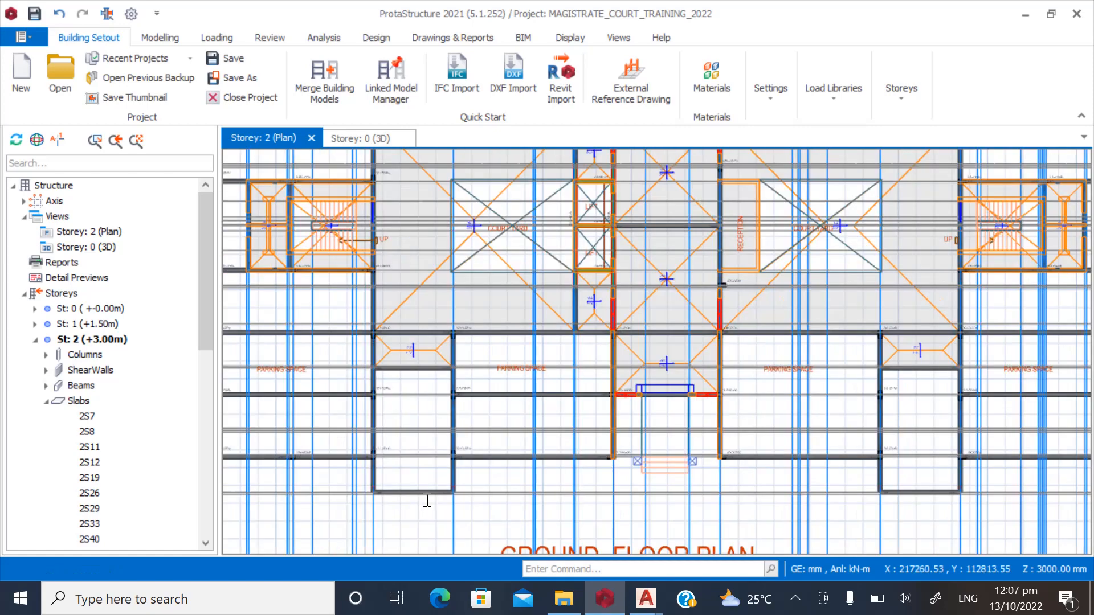
{"action": "scroll", "coordinate": [335, 410], "scroll_direction": "up", "scroll_amount": 4}
{"action": "scroll", "coordinate": [325, 451], "scroll_direction": "down", "scroll_amount": 2}
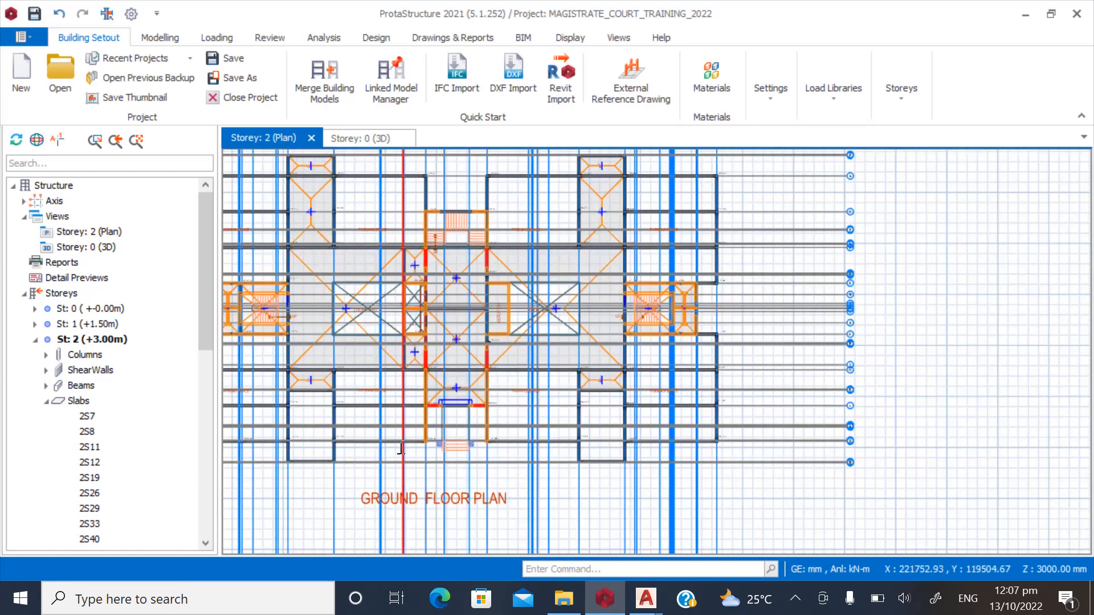
{"action": "scroll", "coordinate": [630, 427], "scroll_direction": "up", "scroll_amount": 6}
{"action": "scroll", "coordinate": [632, 433], "scroll_direction": "down", "scroll_amount": 3}
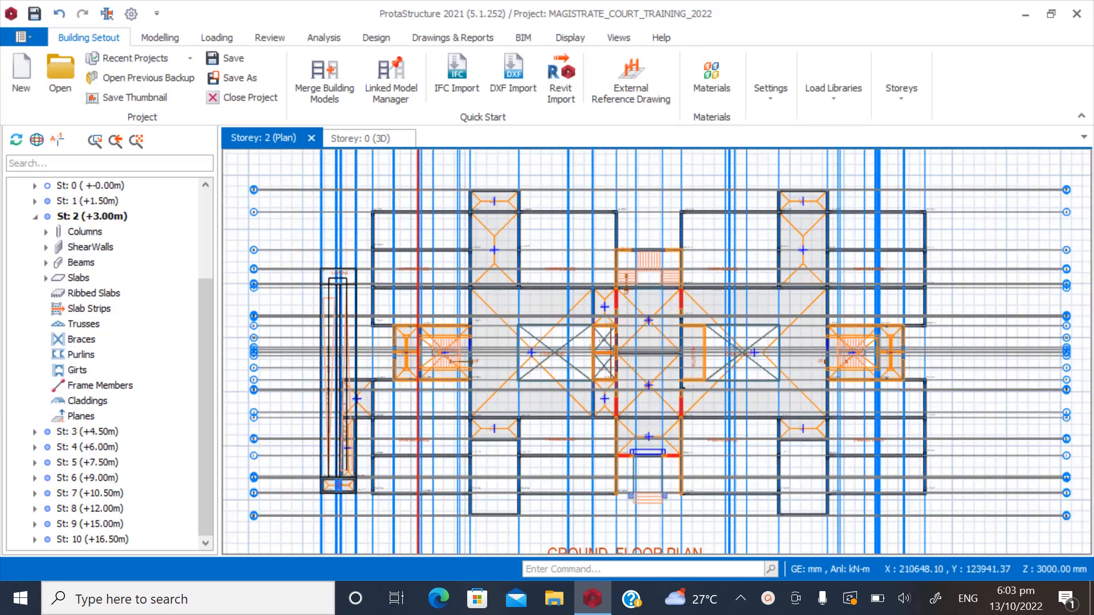
{"action": "scroll", "coordinate": [416, 211], "scroll_direction": "up", "scroll_amount": 2}
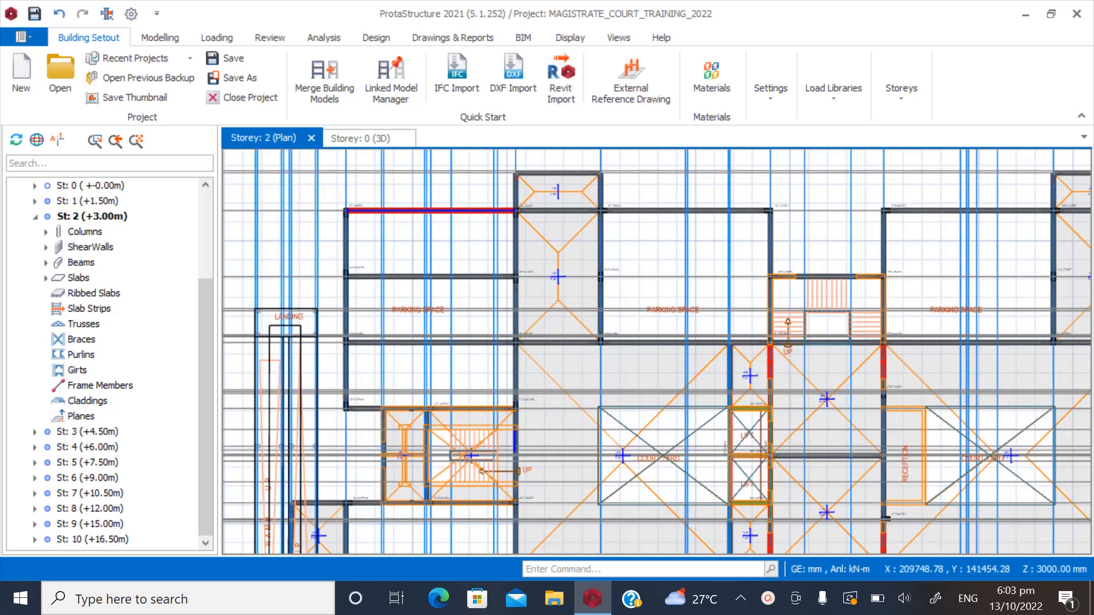
{"action": "scroll", "coordinate": [393, 213], "scroll_direction": "up", "scroll_amount": 3}
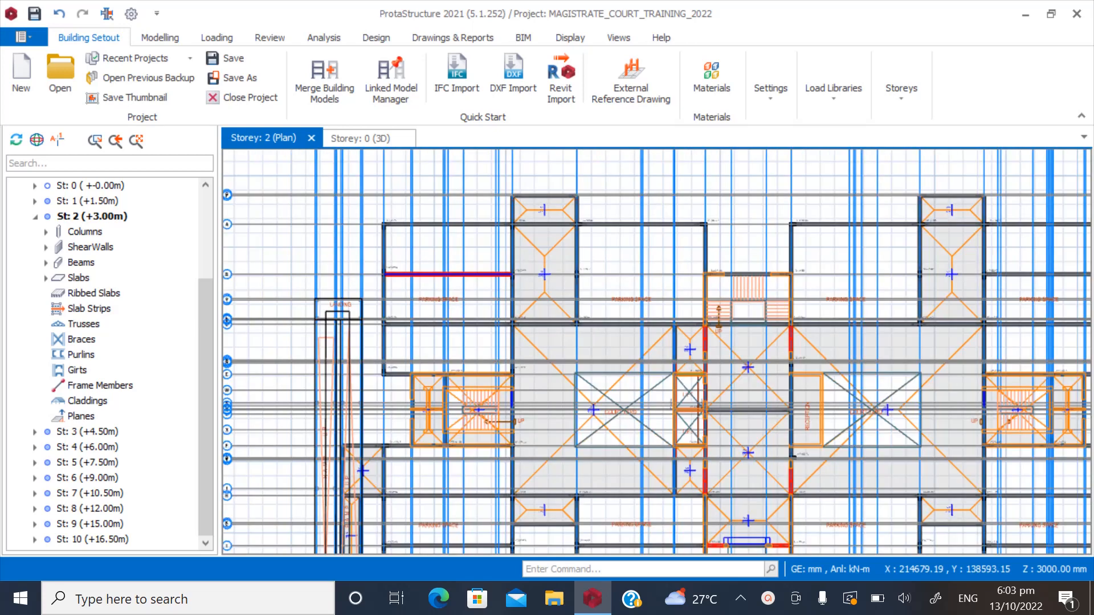
{"action": "scroll", "coordinate": [432, 220], "scroll_direction": "up", "scroll_amount": 2}
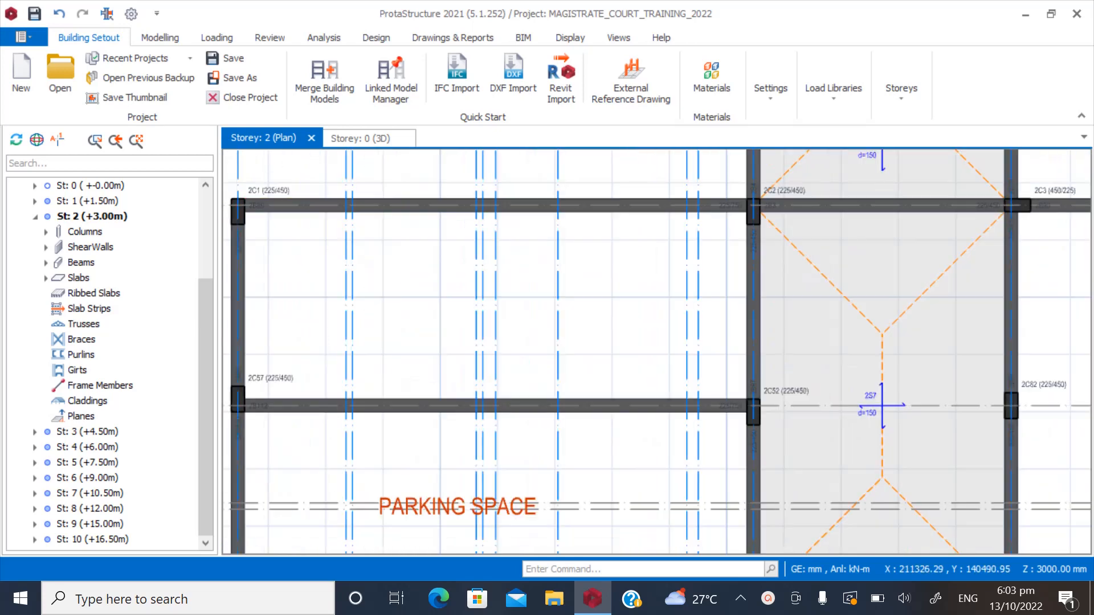
Start a ribbed slab with 450 mm overall depth and 50 mm slab thickness, and switch it from block spacing to hole spacing.
{"action": "scroll", "coordinate": [653, 308], "scroll_direction": "down", "scroll_amount": 2}
{"action": "scroll", "coordinate": [362, 350], "scroll_direction": "down", "scroll_amount": 3}
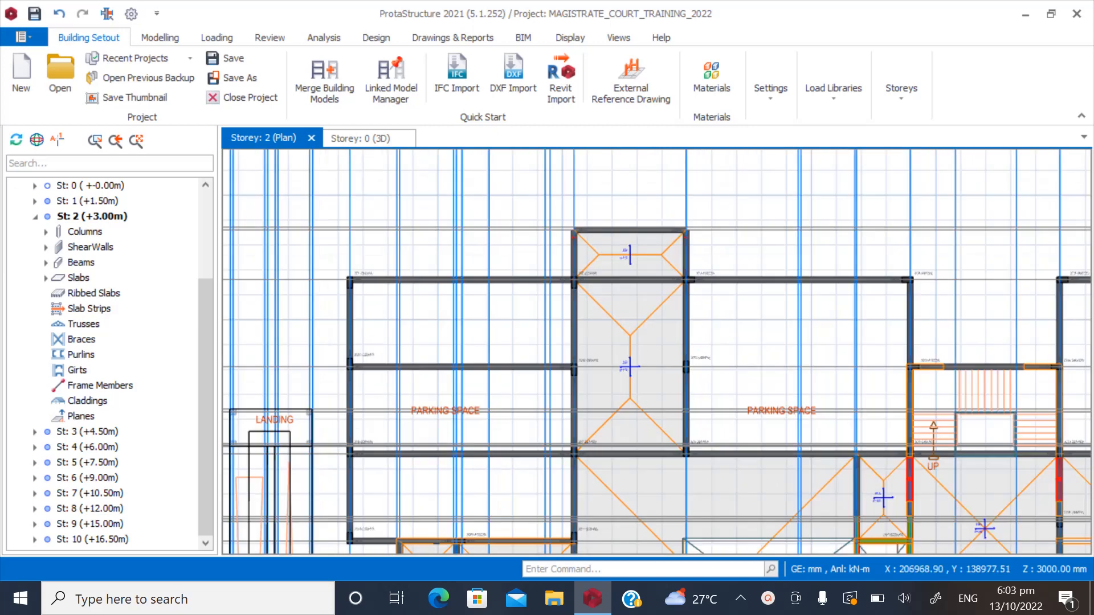
{"action": "scroll", "coordinate": [397, 271], "scroll_direction": "up", "scroll_amount": 3}
{"action": "left_click", "coordinate": [160, 38]}
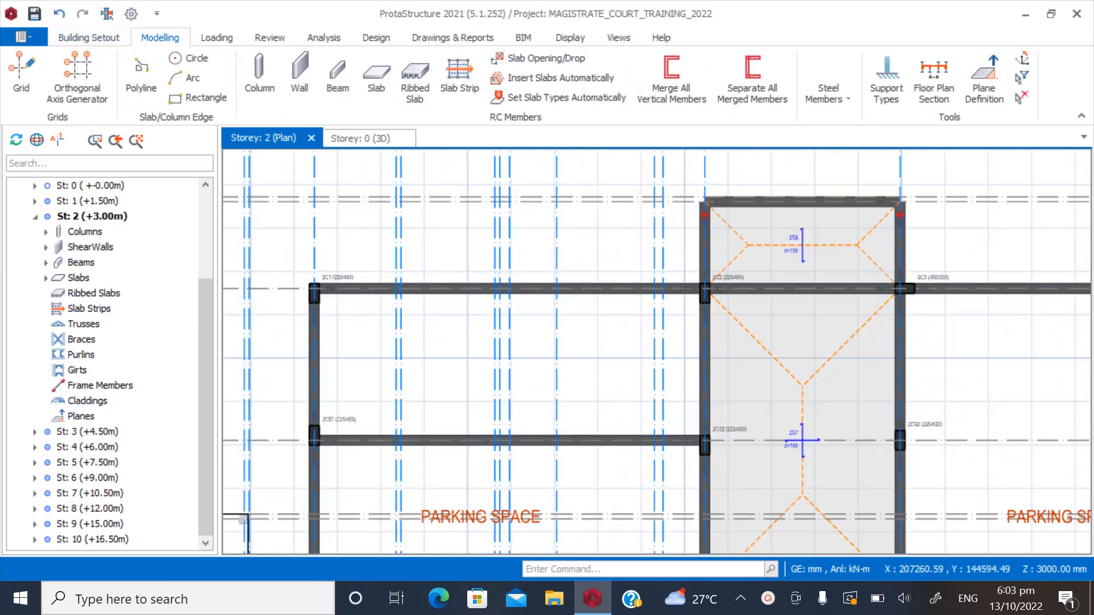
{"action": "left_click", "coordinate": [414, 77]}
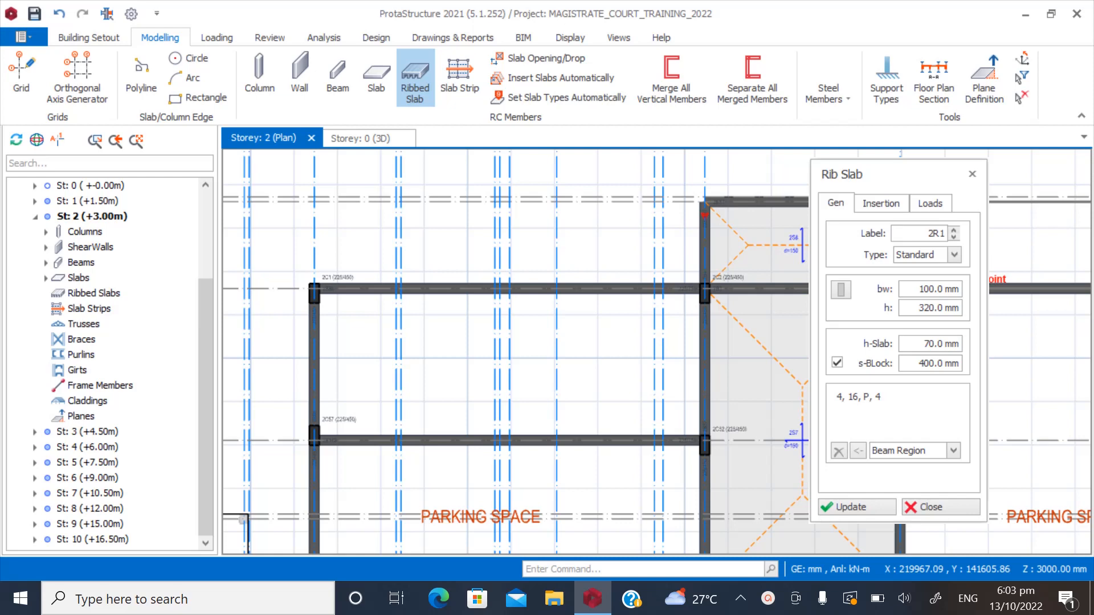
{"action": "left_click", "coordinate": [957, 308]}
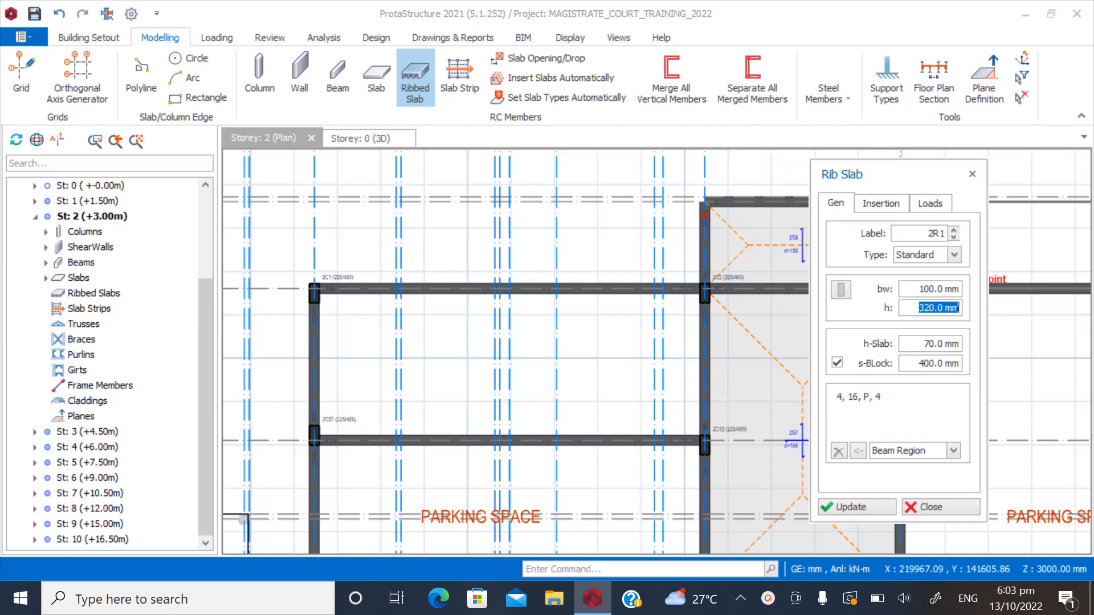
{"action": "type", "text": "45"}
{"action": "key", "text": "Return"}
{"action": "left_click", "coordinate": [957, 343]}
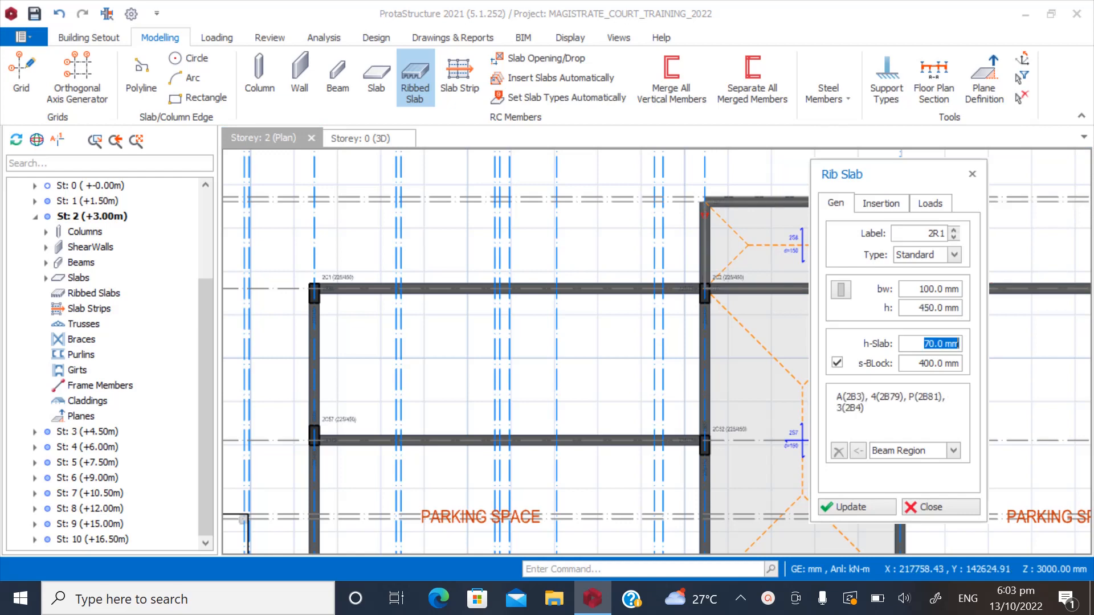
{"action": "type", "text": "50"}
{"action": "left_click", "coordinate": [837, 362]}
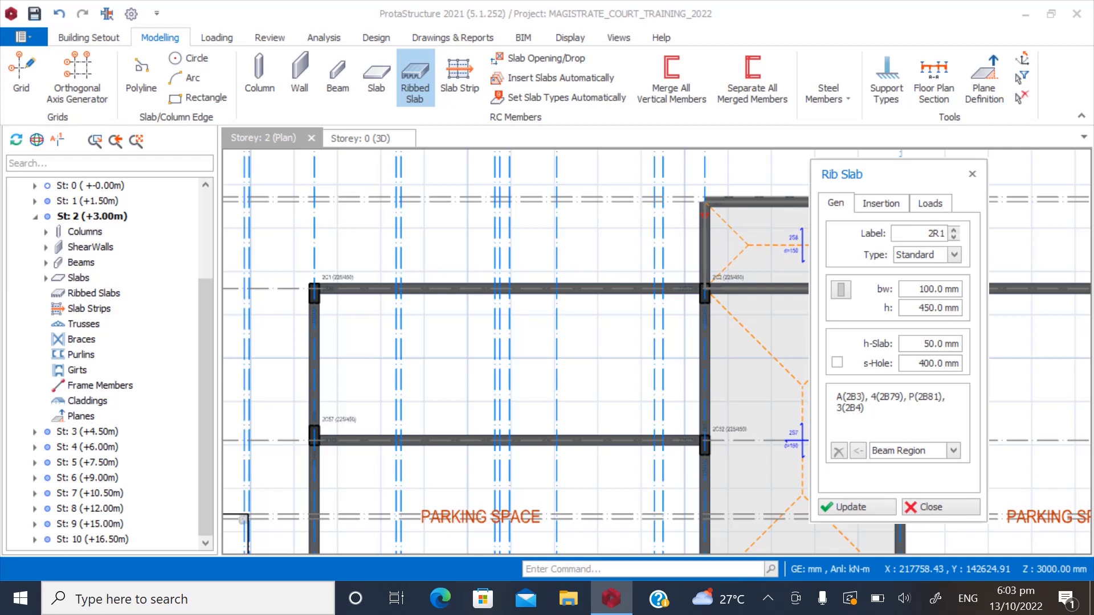
Set the ribbed slab's dead load to 2.0 kN/m2 and its imposed load to 3.0 kN/m2.
{"action": "left_click", "coordinate": [929, 203]}
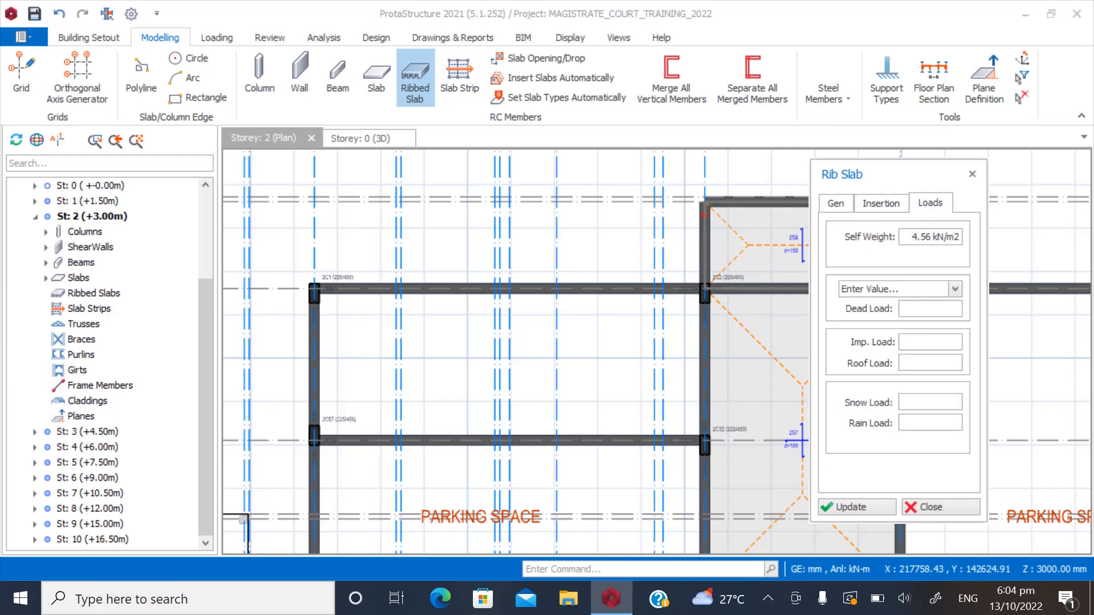
{"action": "left_click", "coordinate": [918, 308]}
{"action": "type", "text": "2.0 kN/m2"}
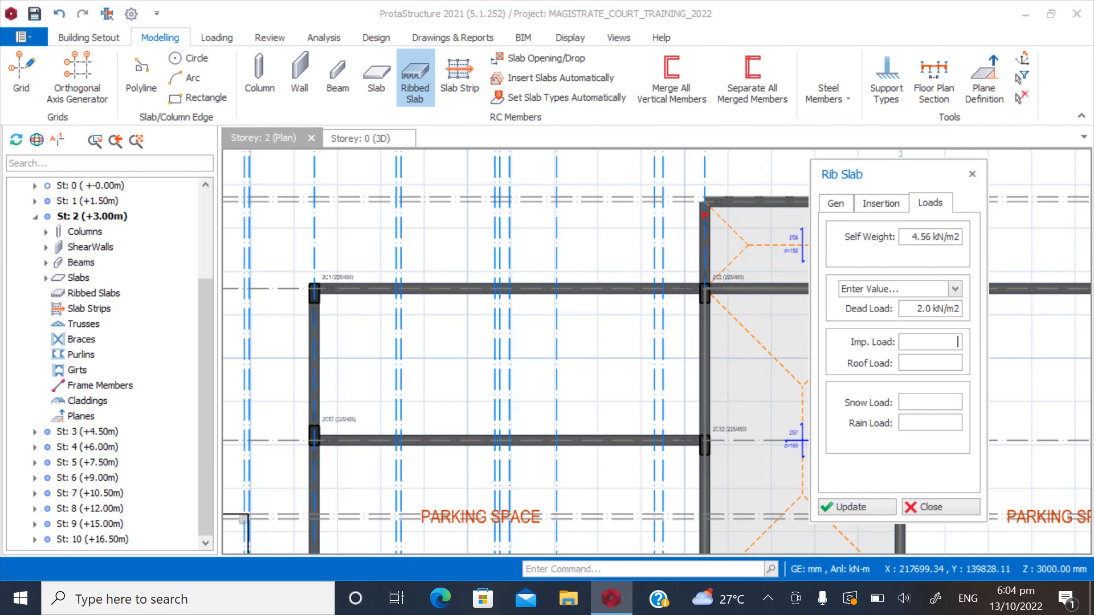
{"action": "type", "text": "3.0 kN/m2"}
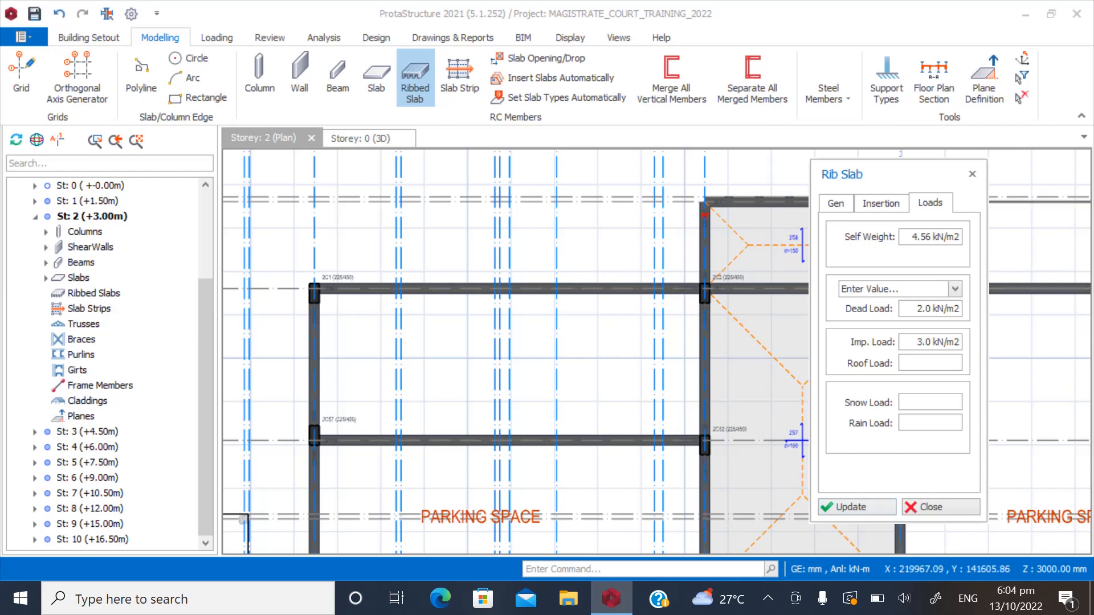
Place the ribbed slab in the upper-left parking bay bounded by columns 2C1, 2C2, 2C57 and 2C52.
{"action": "left_click", "coordinate": [835, 203]}
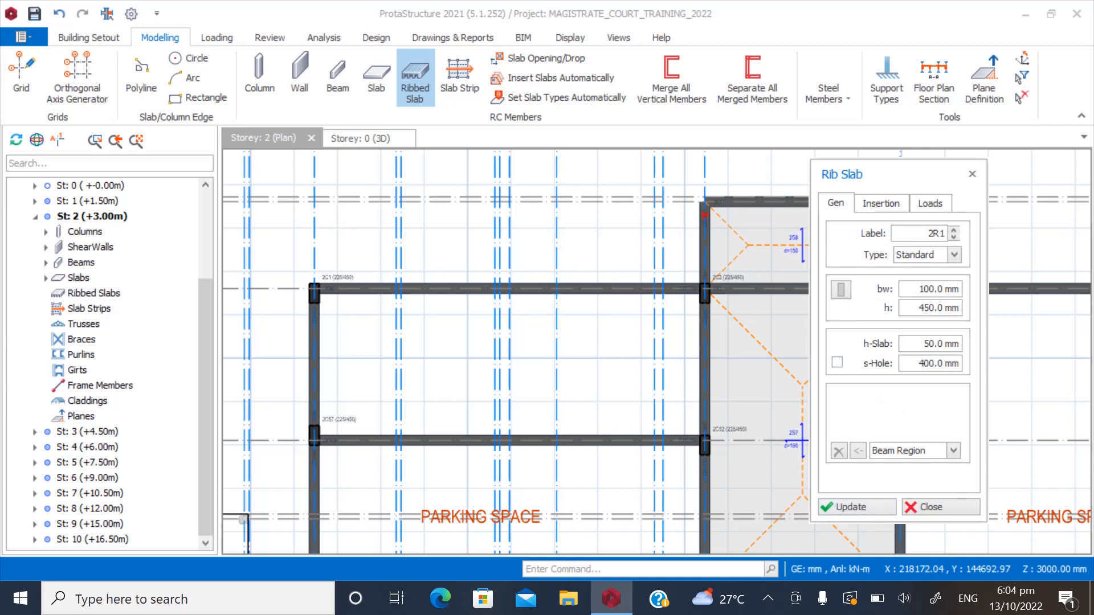
{"action": "left_click", "coordinate": [605, 371]}
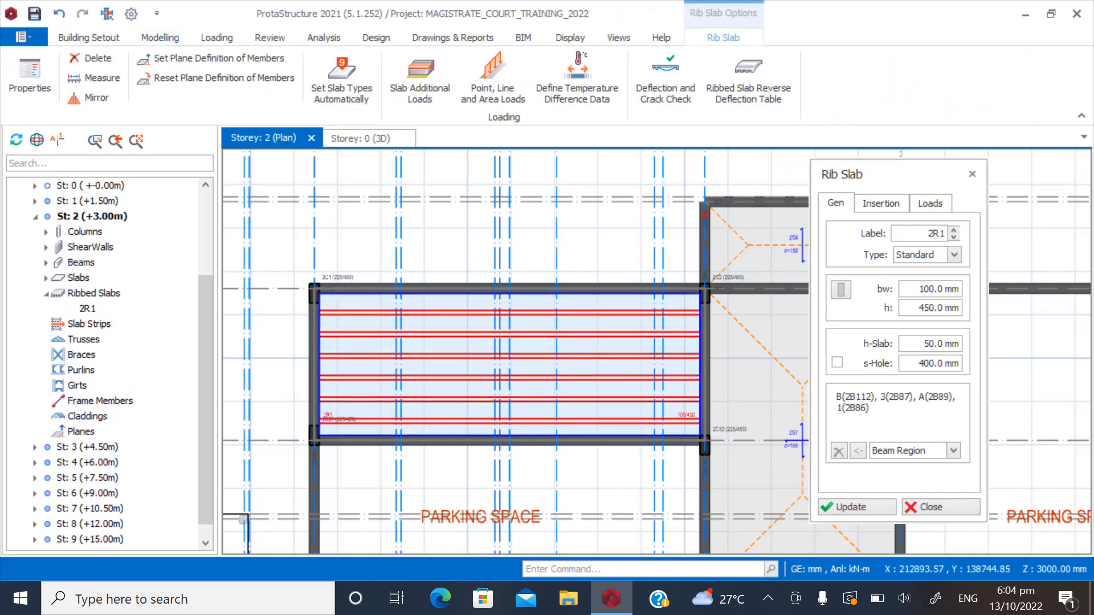
{"action": "scroll", "coordinate": [342, 291], "scroll_direction": "down", "scroll_amount": 1}
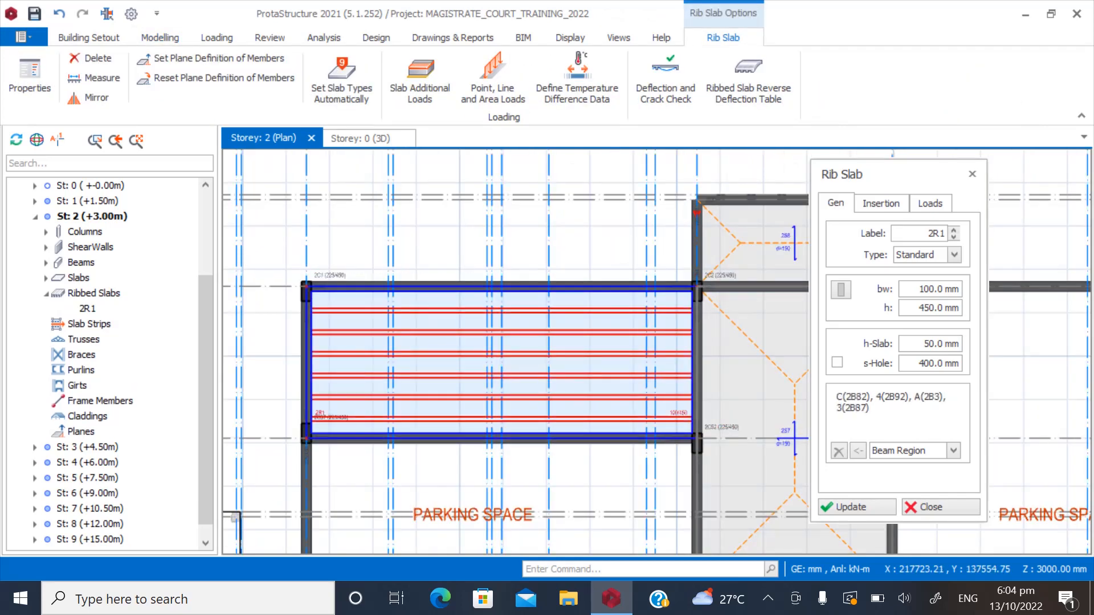
Try a 90° rib angle on the new ribbed slab between columns 2C1 and 2C2, and set the angle back to 0°.
{"action": "left_click", "coordinate": [929, 203]}
{"action": "left_click", "coordinate": [880, 203]}
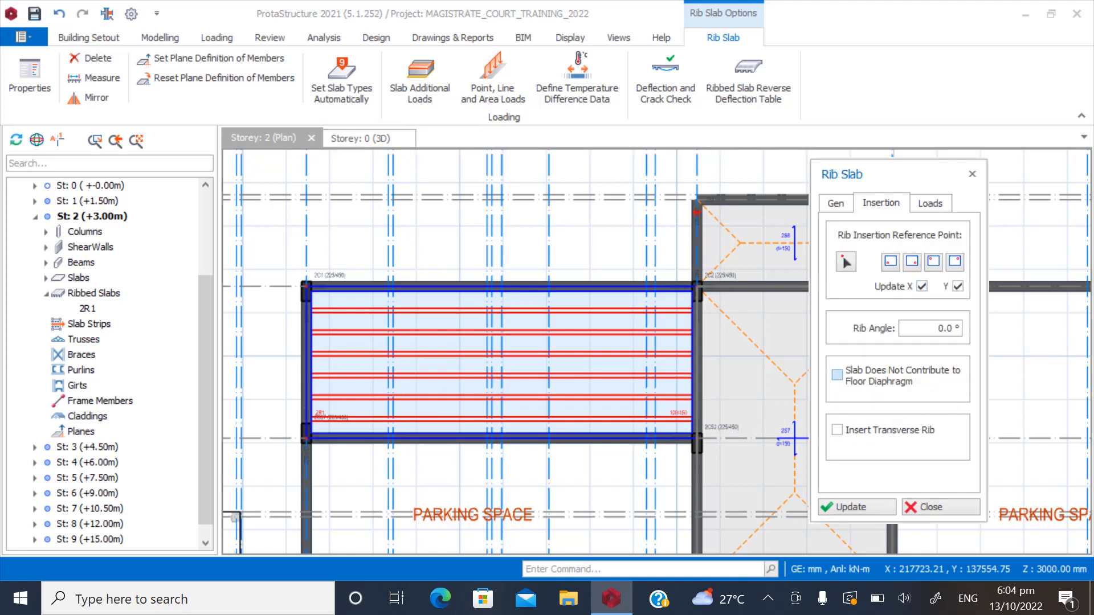
{"action": "double_click", "coordinate": [939, 328]}
{"action": "type", "text": "90"}
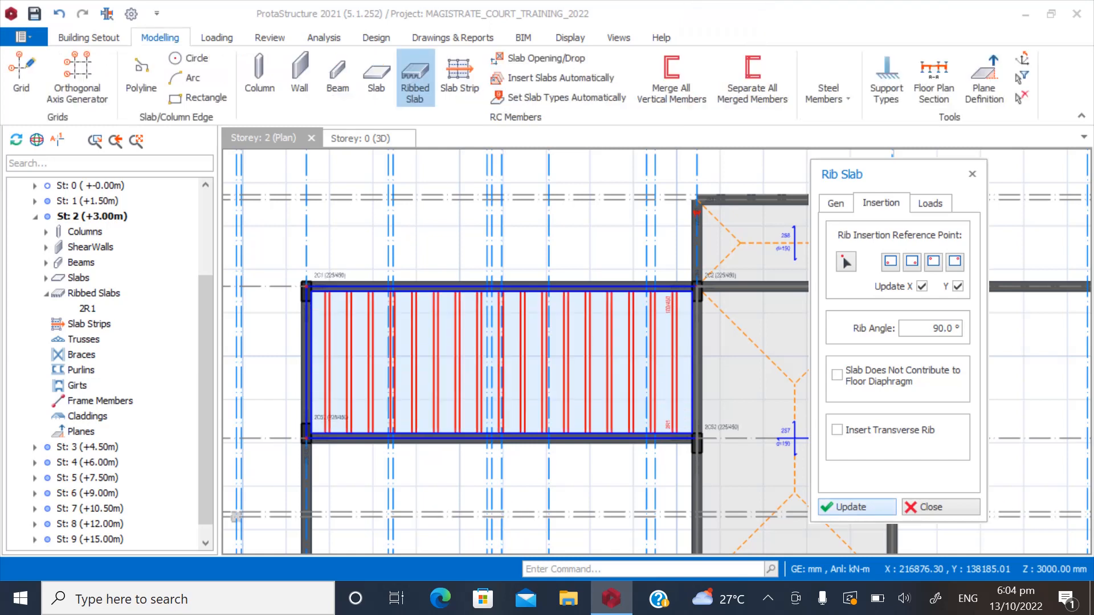
{"action": "double_click", "coordinate": [944, 328]}
{"action": "type", "text": "0"}
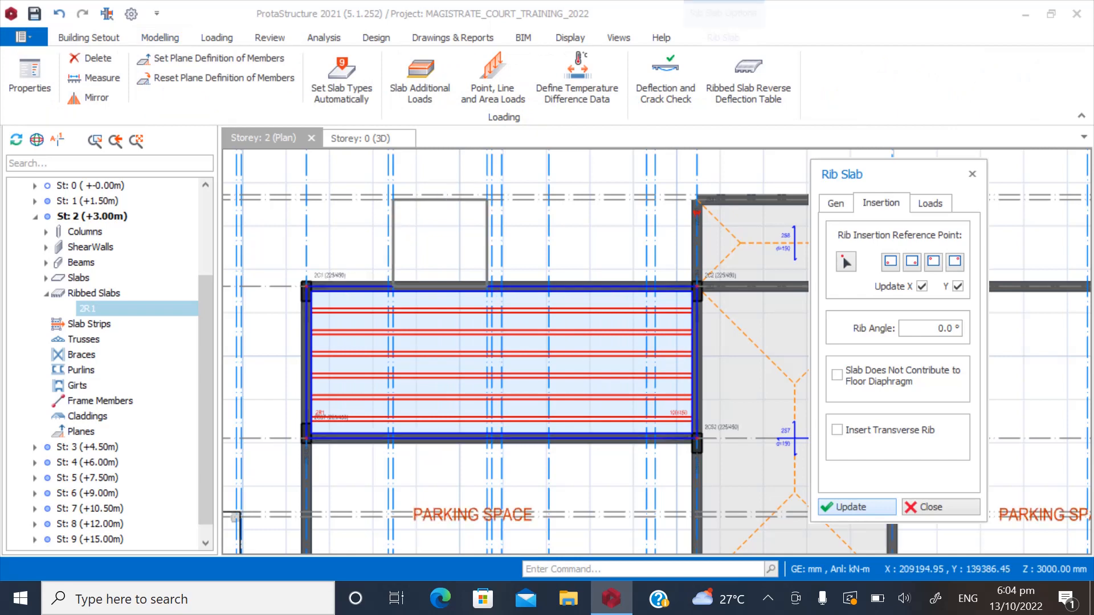
Place ribbed slabs in the two remaining bays of the upper-left parking space, directly below slab 2R1.
{"action": "scroll", "coordinate": [409, 234], "scroll_direction": "down", "scroll_amount": 4}
{"action": "scroll", "coordinate": [410, 385], "scroll_direction": "up", "scroll_amount": 3}
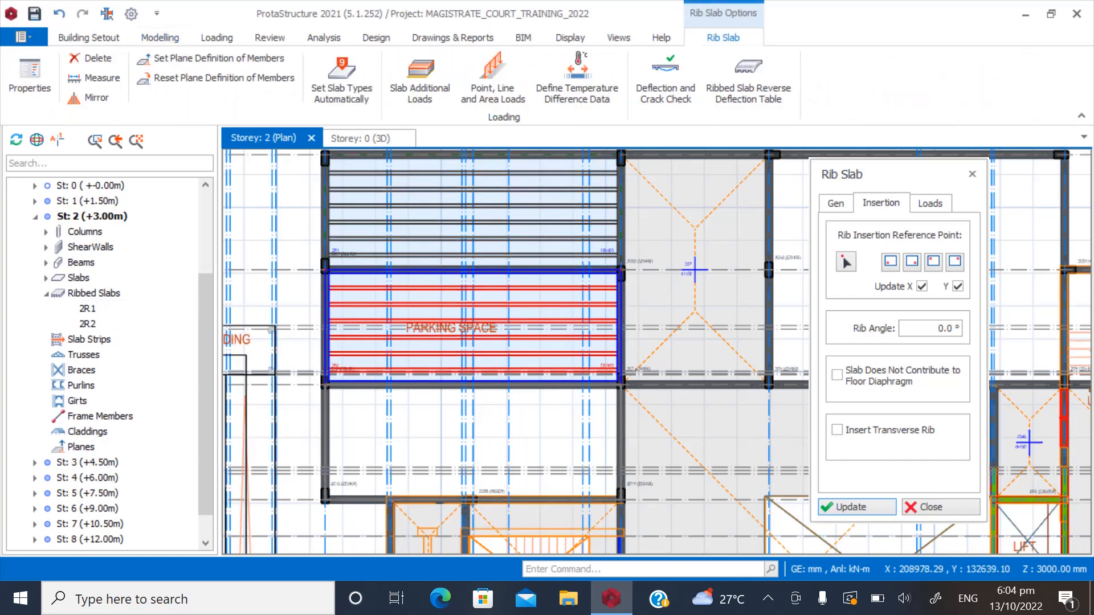
{"action": "left_click", "coordinate": [408, 447]}
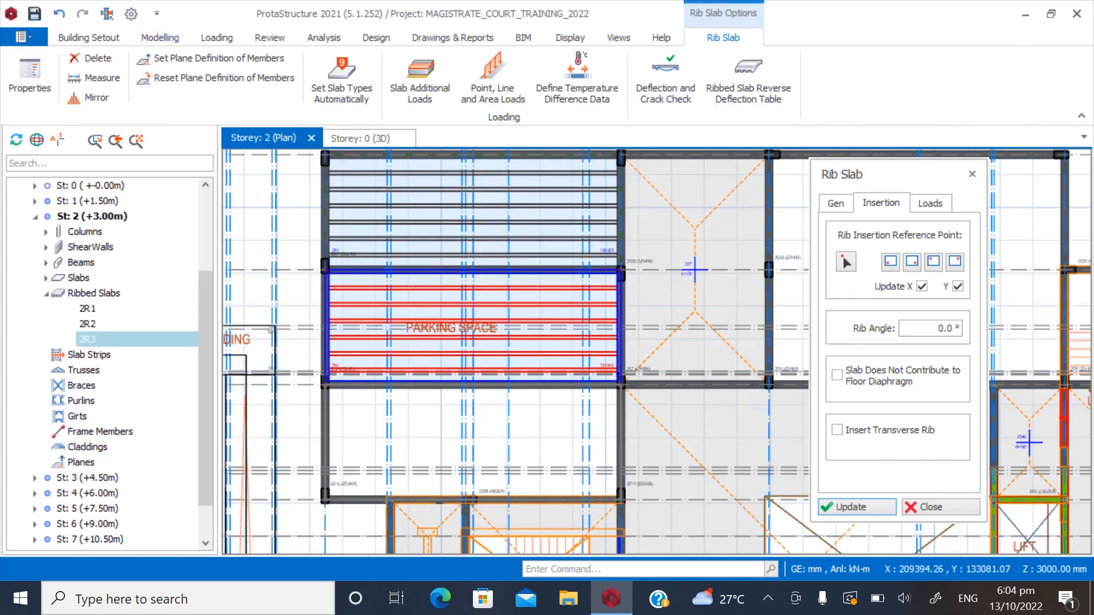
{"action": "left_click", "coordinate": [507, 463]}
Place ribbed slabs in the two large upper parking bays on either side of the central rear stair.
{"action": "scroll", "coordinate": [297, 420], "scroll_direction": "down", "scroll_amount": 2}
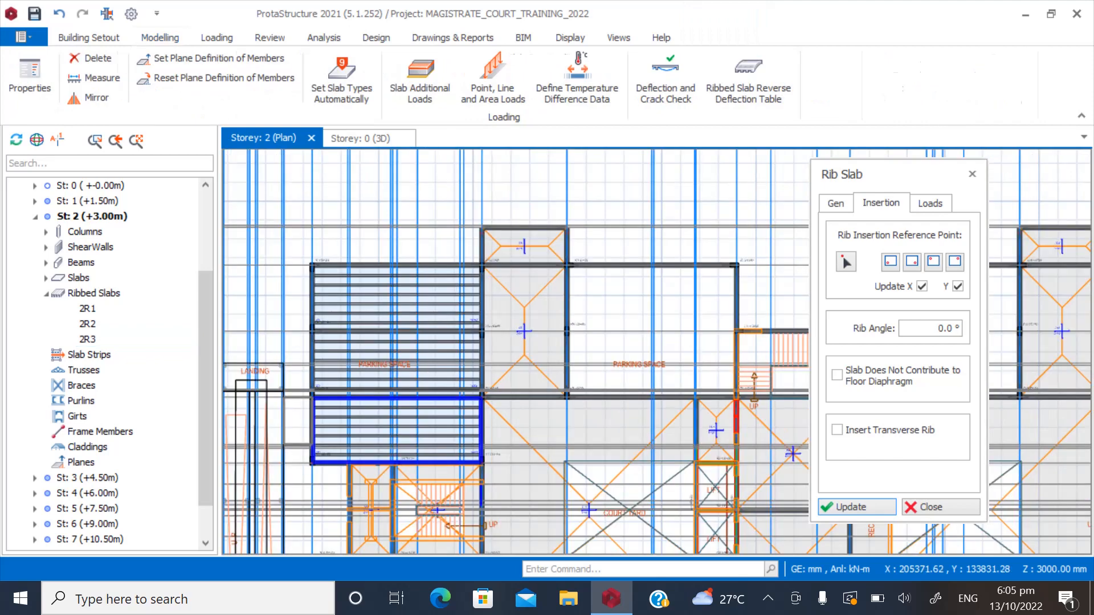
{"action": "scroll", "coordinate": [641, 299], "scroll_direction": "up", "scroll_amount": 1}
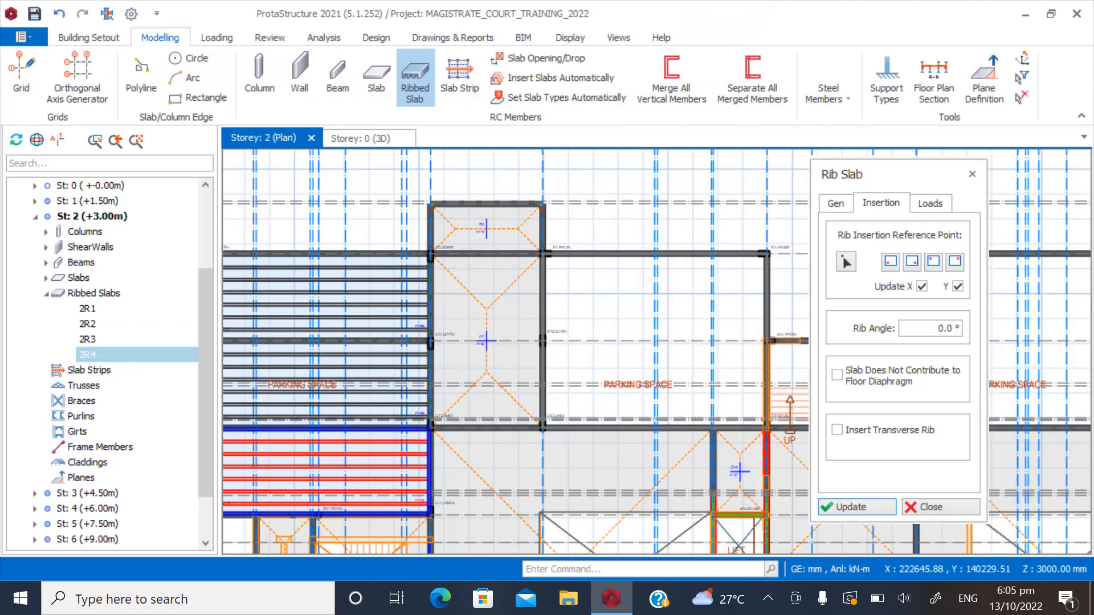
{"action": "left_click", "coordinate": [639, 337]}
{"action": "scroll", "coordinate": [348, 388], "scroll_direction": "down", "scroll_amount": 4}
{"action": "scroll", "coordinate": [565, 364], "scroll_direction": "up", "scroll_amount": 2}
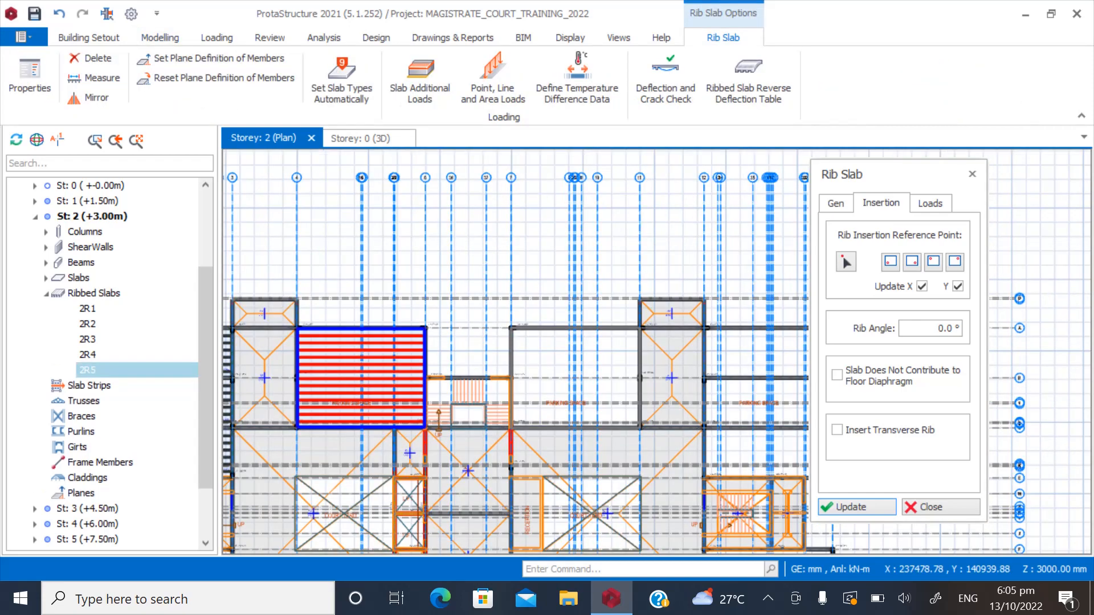
{"action": "left_click", "coordinate": [592, 360]}
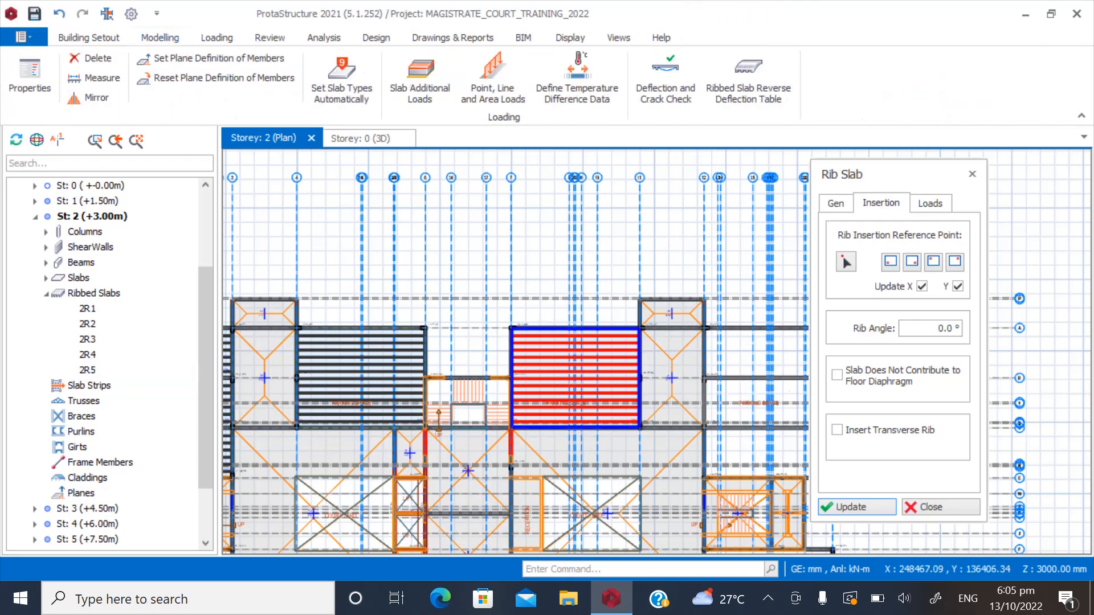
Place ribbed slabs in the three stacked bays of the upper-right parking space, down to column 2C30.
{"action": "scroll", "coordinate": [790, 416], "scroll_direction": "up", "scroll_amount": 3}
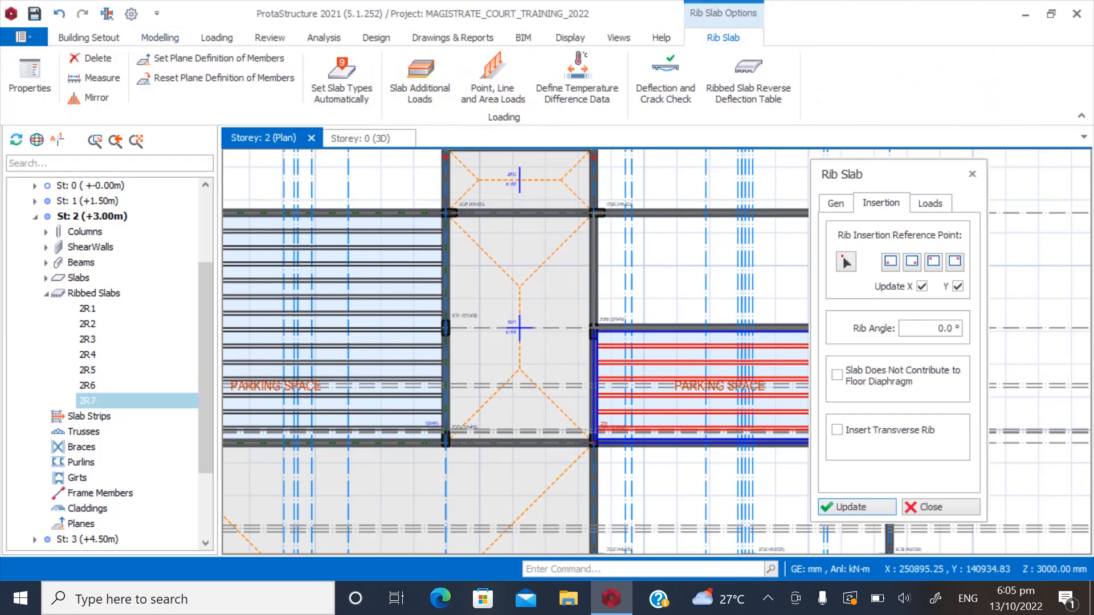
{"action": "scroll", "coordinate": [622, 212], "scroll_direction": "down", "scroll_amount": 6}
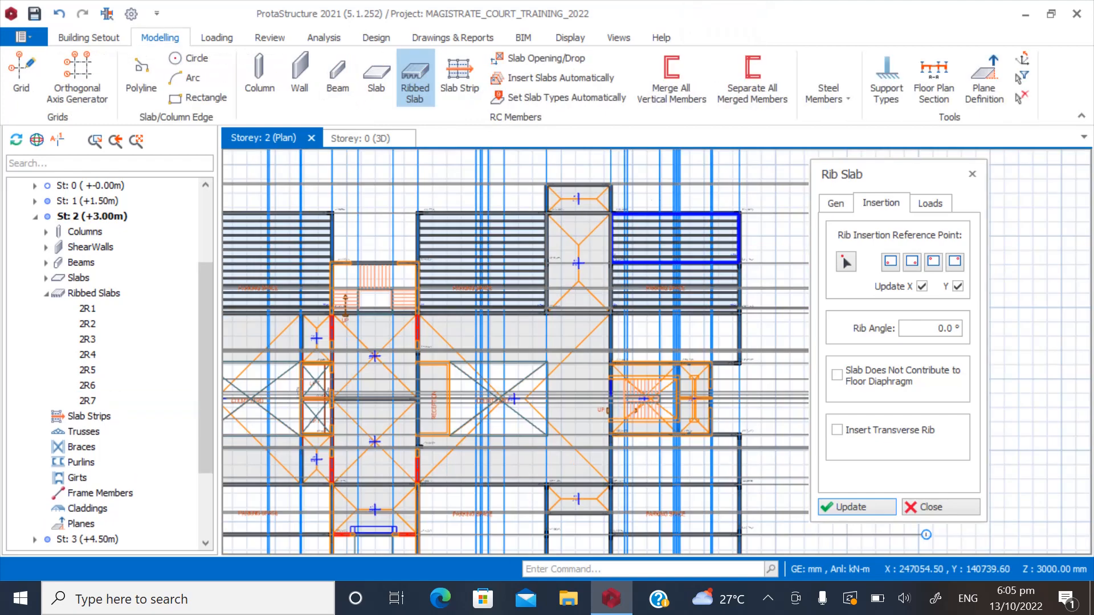
{"action": "scroll", "coordinate": [598, 282], "scroll_direction": "up", "scroll_amount": 8}
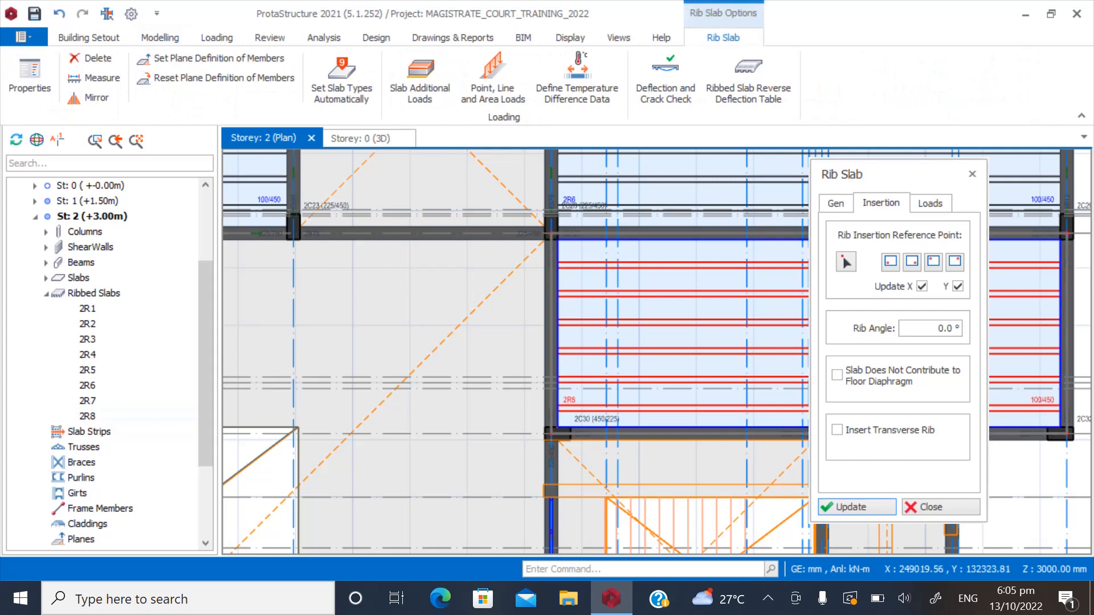
Place ribbed slabs in the three stacked bays of the lower-right parking space, from column 2C33 down to column 2C45.
{"action": "scroll", "coordinate": [605, 317], "scroll_direction": "down", "scroll_amount": 8}
{"action": "scroll", "coordinate": [660, 402], "scroll_direction": "up", "scroll_amount": 8}
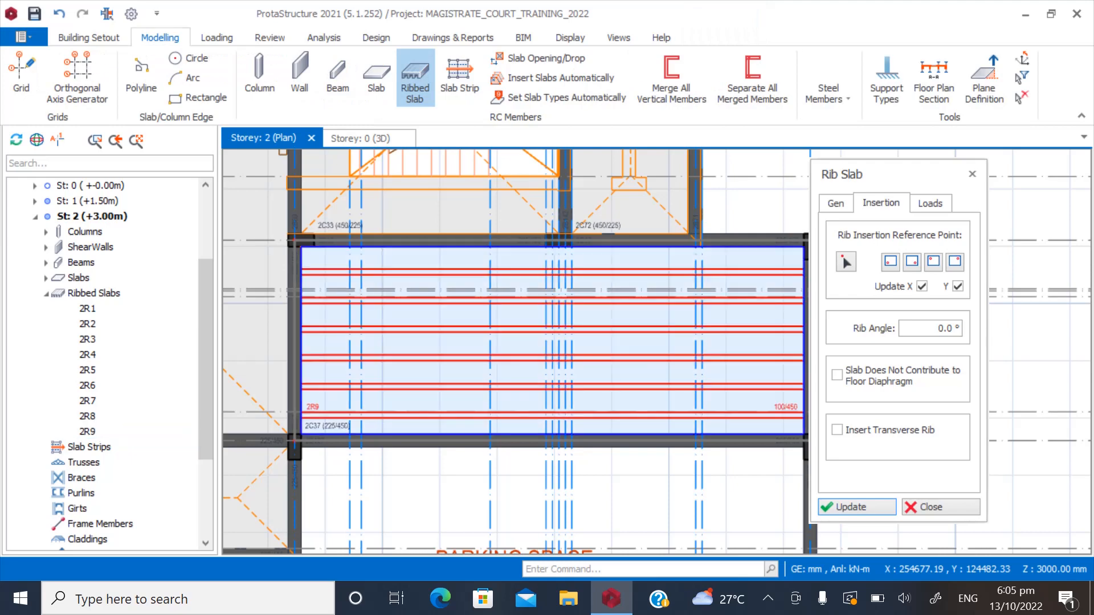
{"action": "scroll", "coordinate": [563, 276], "scroll_direction": "down", "scroll_amount": 5}
{"action": "scroll", "coordinate": [553, 397], "scroll_direction": "up", "scroll_amount": 4}
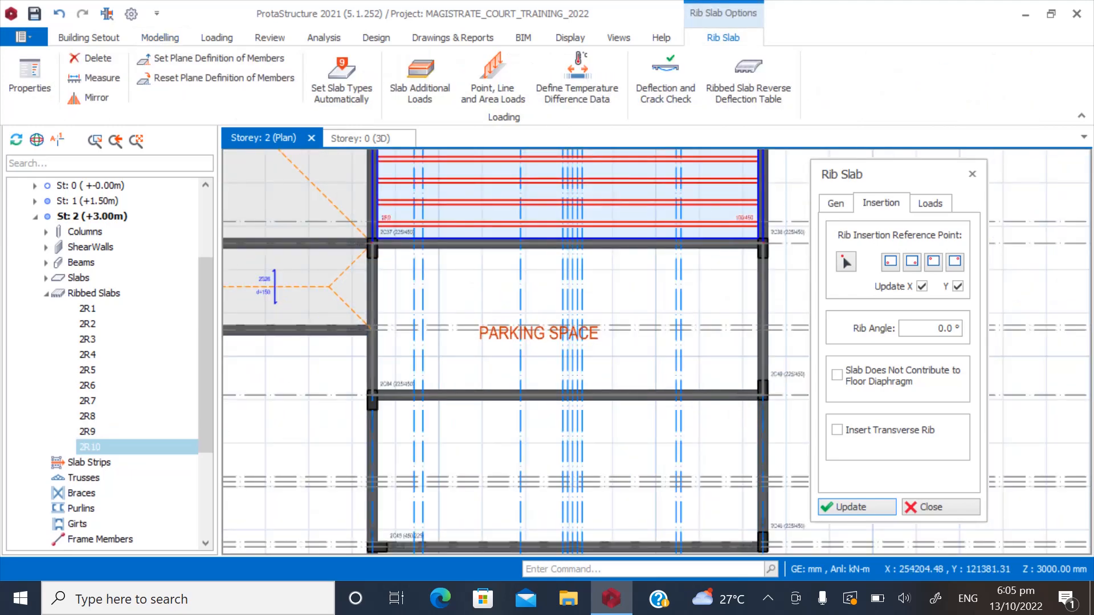
{"action": "left_click", "coordinate": [621, 296]}
{"action": "scroll", "coordinate": [616, 275], "scroll_direction": "down", "scroll_amount": 3}
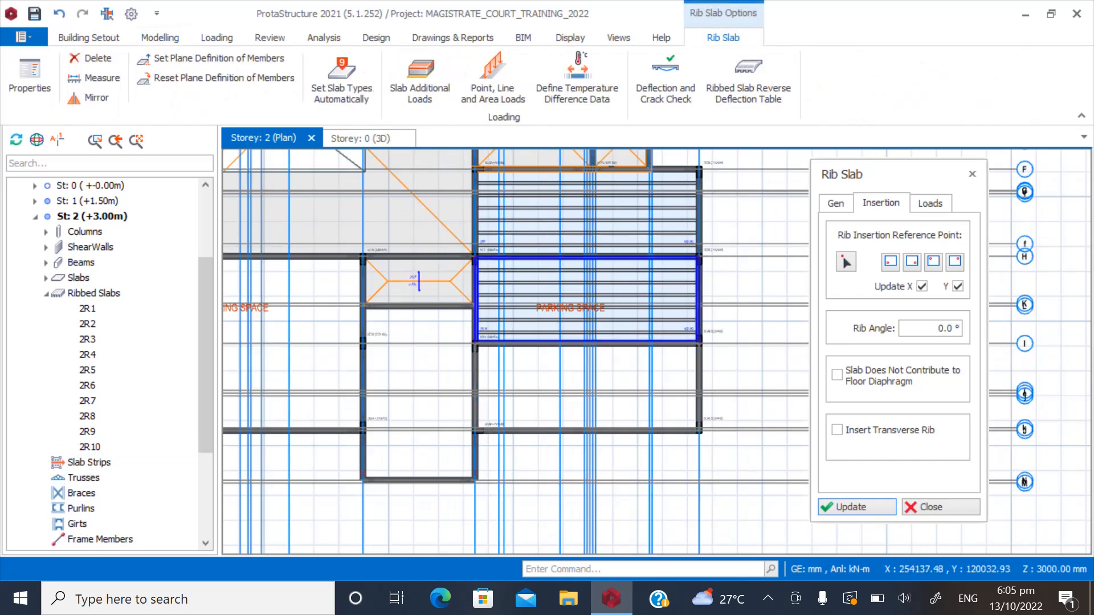
{"action": "scroll", "coordinate": [614, 404], "scroll_direction": "up", "scroll_amount": 4}
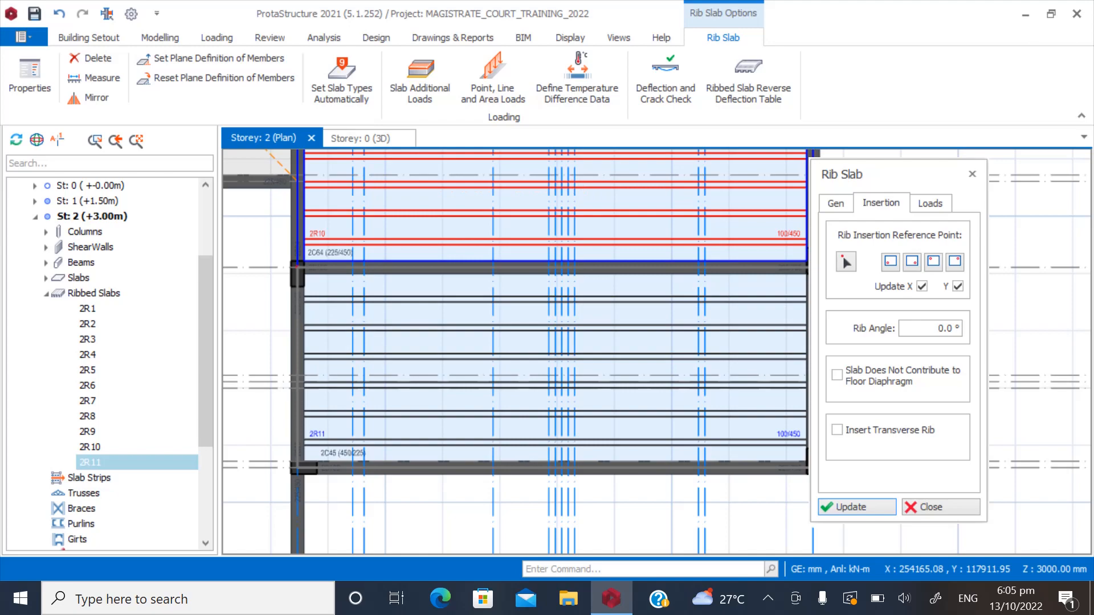
Place ribbed slabs in the lower parking bay between columns 2C76 and 2C78 and in the adjoining projecting bay between columns 2C75 and 2C76.
{"action": "scroll", "coordinate": [701, 441], "scroll_direction": "down", "scroll_amount": 7}
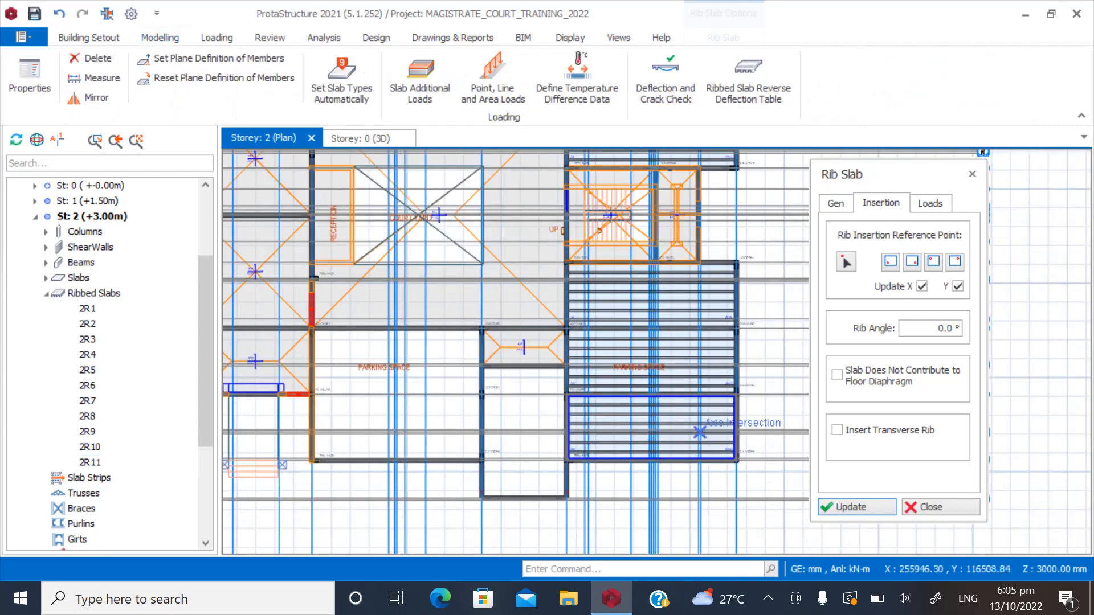
{"action": "scroll", "coordinate": [706, 427], "scroll_direction": "up", "scroll_amount": 1}
{"action": "middle_click_drag", "start_coordinate": [707, 427], "coordinate": [805, 419]}
{"action": "scroll", "coordinate": [301, 449], "scroll_direction": "up", "scroll_amount": 5}
{"action": "left_click", "coordinate": [439, 334]}
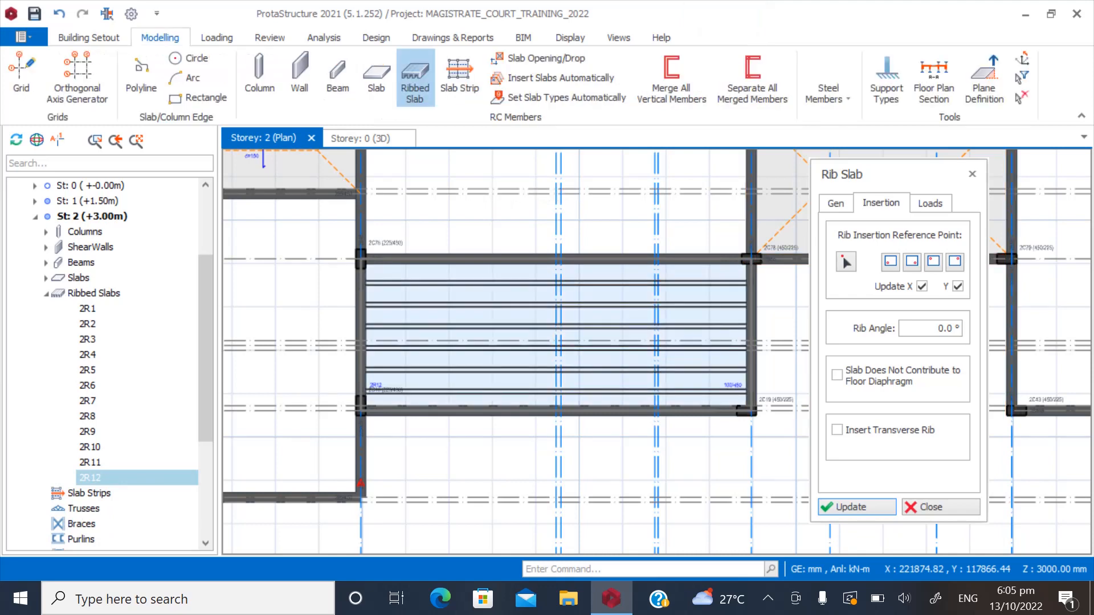
{"action": "scroll", "coordinate": [727, 447], "scroll_direction": "down", "scroll_amount": 2}
{"action": "scroll", "coordinate": [366, 448], "scroll_direction": "up", "scroll_amount": 2}
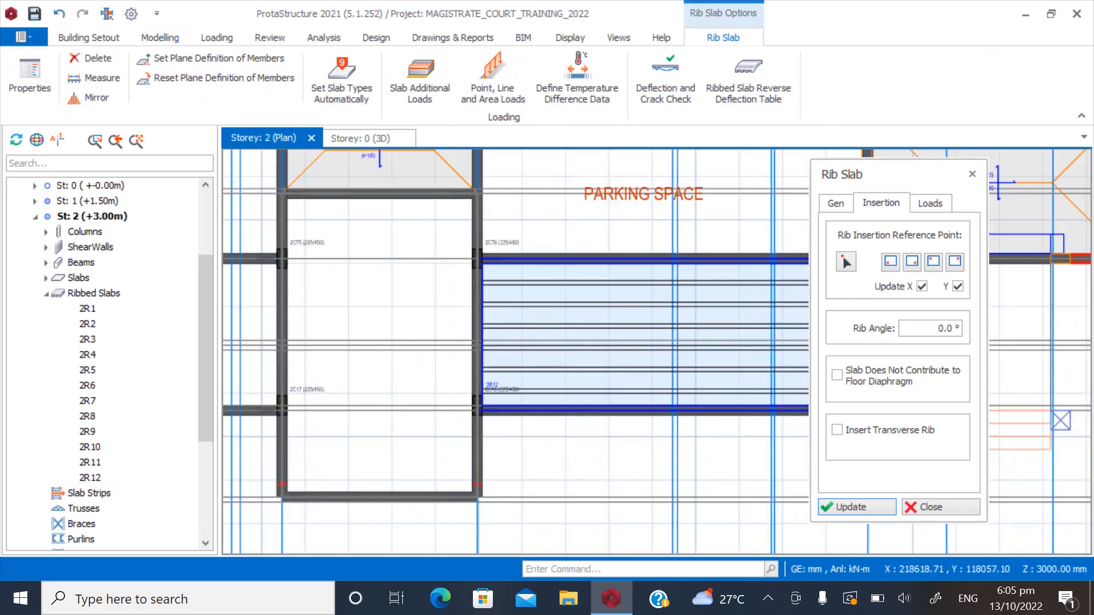
{"action": "left_click", "coordinate": [419, 297]}
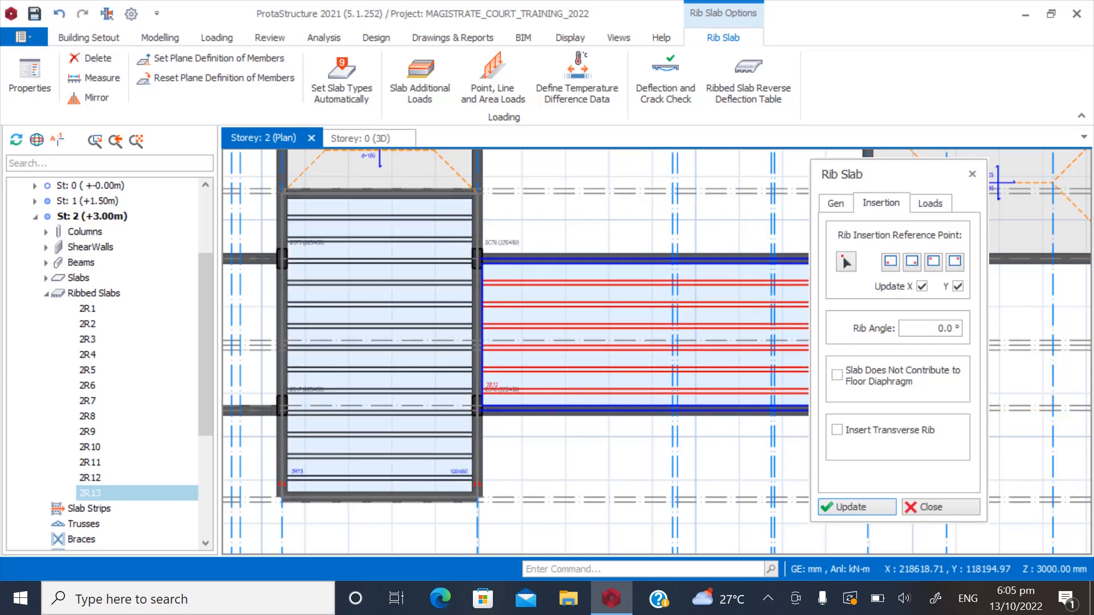
Place ribbed slabs in the bottom and middle bays of the lower-left parking space.
{"action": "scroll", "coordinate": [640, 467], "scroll_direction": "down", "scroll_amount": 3}
{"action": "scroll", "coordinate": [380, 435], "scroll_direction": "up", "scroll_amount": 3}
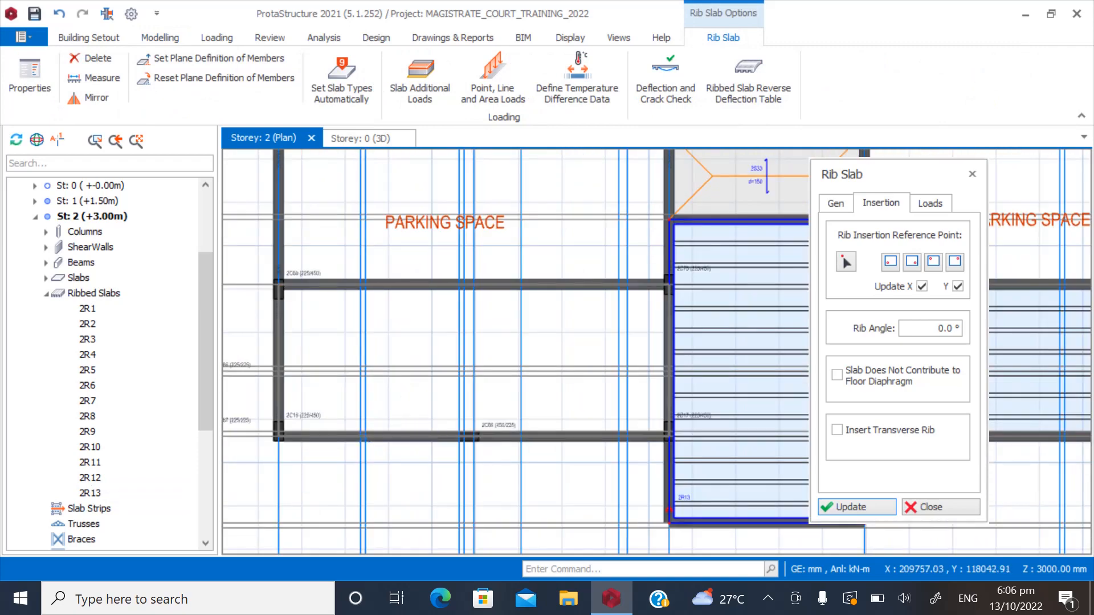
{"action": "key", "text": "Escape"}
{"action": "left_click", "coordinate": [474, 335]}
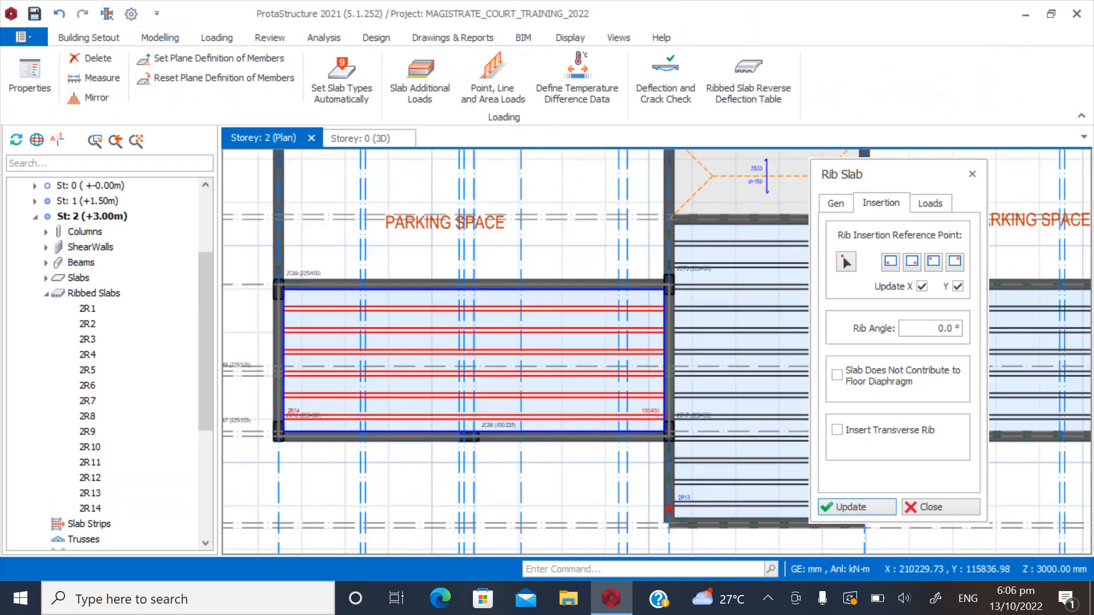
{"action": "scroll", "coordinate": [551, 476], "scroll_direction": "down", "scroll_amount": 3}
{"action": "scroll", "coordinate": [497, 400], "scroll_direction": "up", "scroll_amount": 2}
{"action": "left_click", "coordinate": [497, 333]}
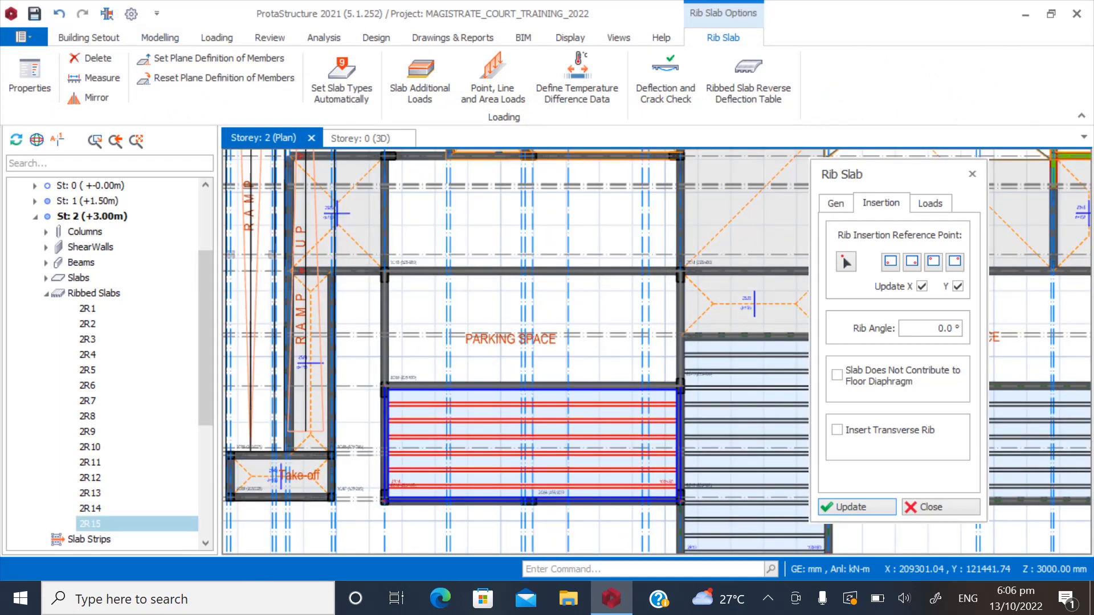
Place a ribbed slab in the top bay of the lower-left parking space, directly below the stair core.
{"action": "key", "text": "Escape"}
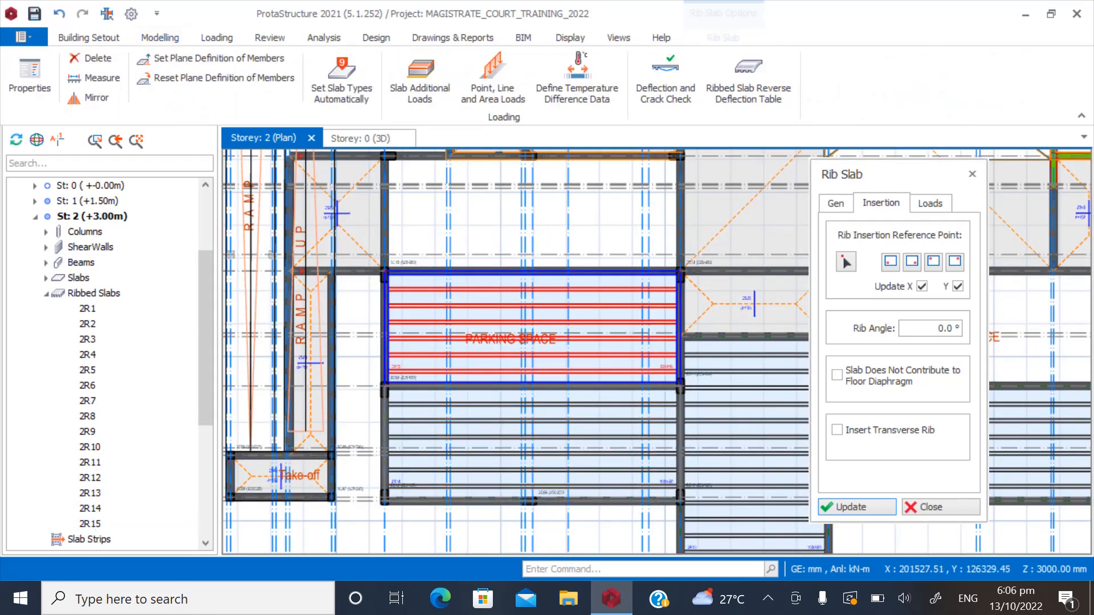
{"action": "scroll", "coordinate": [456, 494], "scroll_direction": "down", "scroll_amount": 2}
{"action": "scroll", "coordinate": [455, 285], "scroll_direction": "up", "scroll_amount": 1}
{"action": "left_click", "coordinate": [466, 355]}
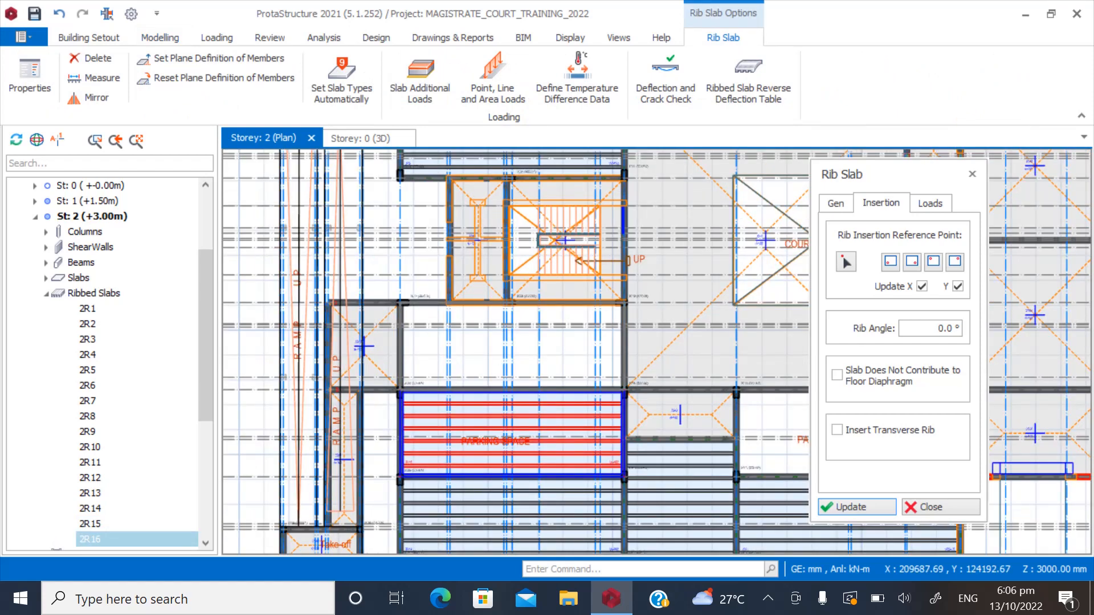
{"action": "key", "text": "Escape"}
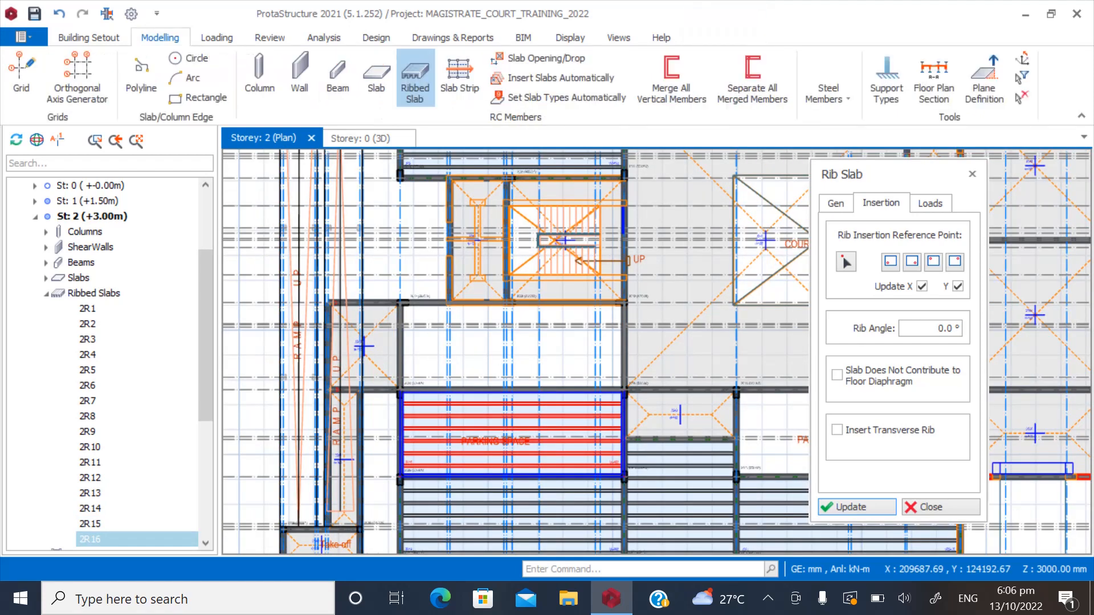
{"action": "left_click", "coordinate": [494, 357]}
{"action": "scroll", "coordinate": [373, 378], "scroll_direction": "down", "scroll_amount": 2}
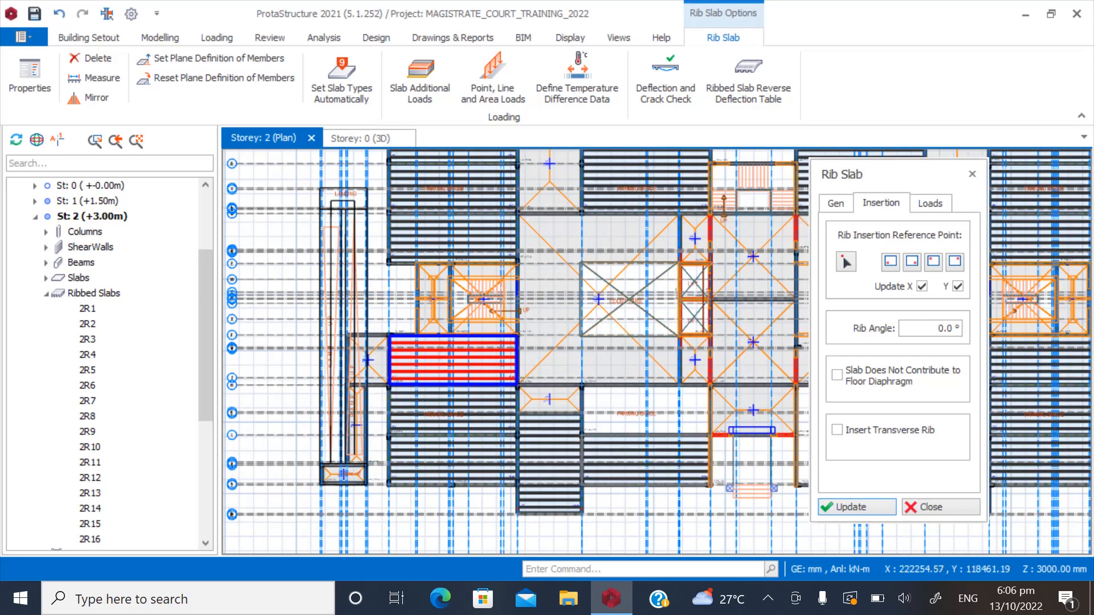
Place ribbed slabs in the upper parking bay left of the entrance, between columns 2C20 and 2C76, and in the parking space right of the entrance.
{"action": "scroll", "coordinate": [675, 447], "scroll_direction": "up", "scroll_amount": 3}
{"action": "scroll", "coordinate": [558, 396], "scroll_direction": "up", "scroll_amount": 2}
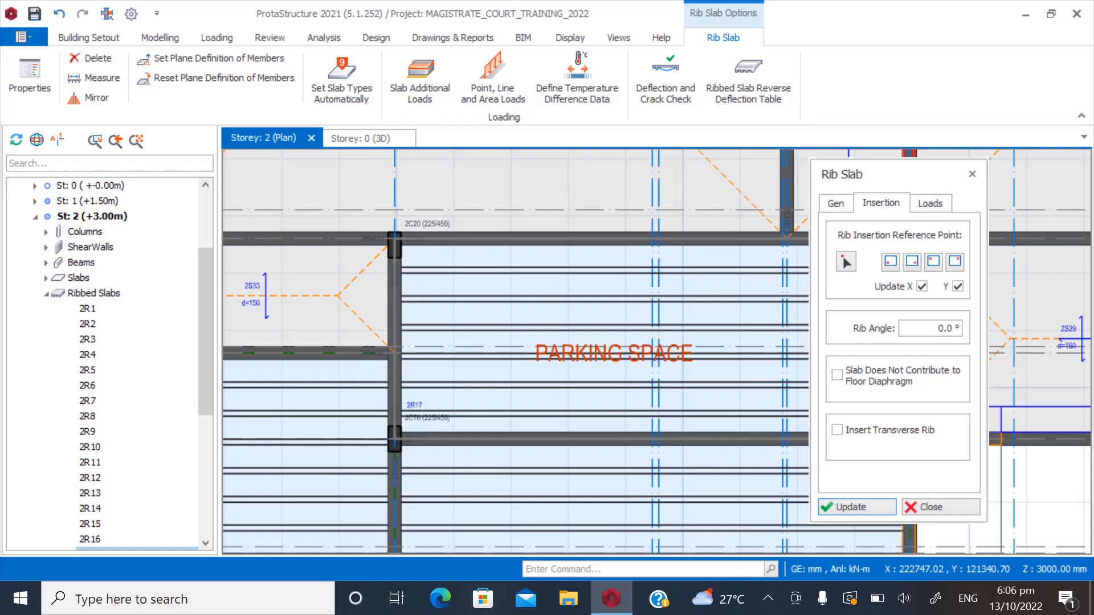
{"action": "scroll", "coordinate": [526, 431], "scroll_direction": "down", "scroll_amount": 5}
{"action": "scroll", "coordinate": [526, 431], "scroll_direction": "up", "scroll_amount": 5}
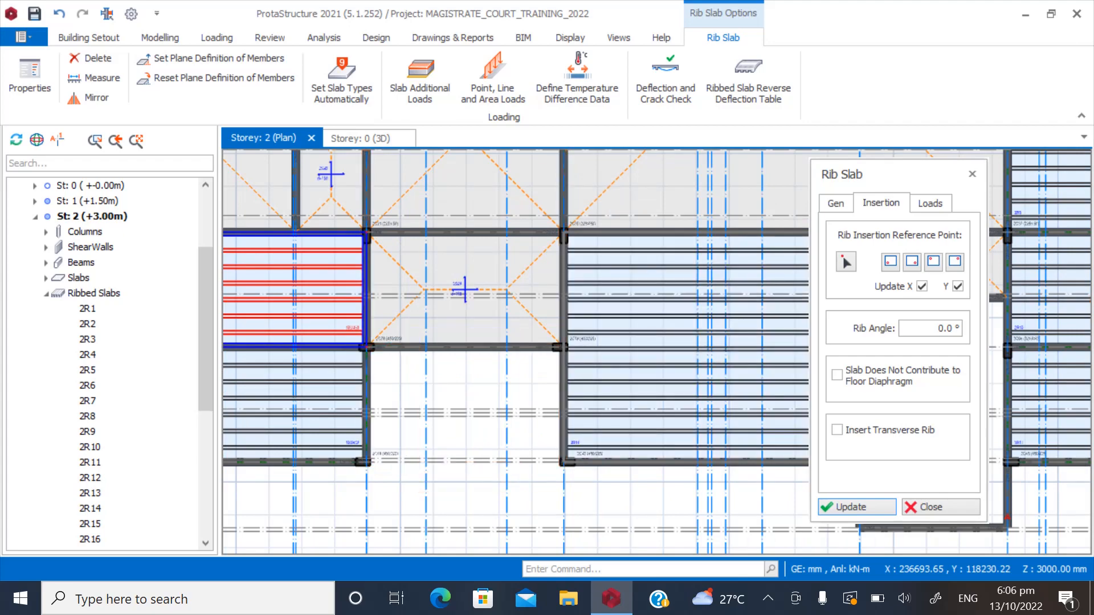
{"action": "scroll", "coordinate": [526, 432], "scroll_direction": "down", "scroll_amount": 5}
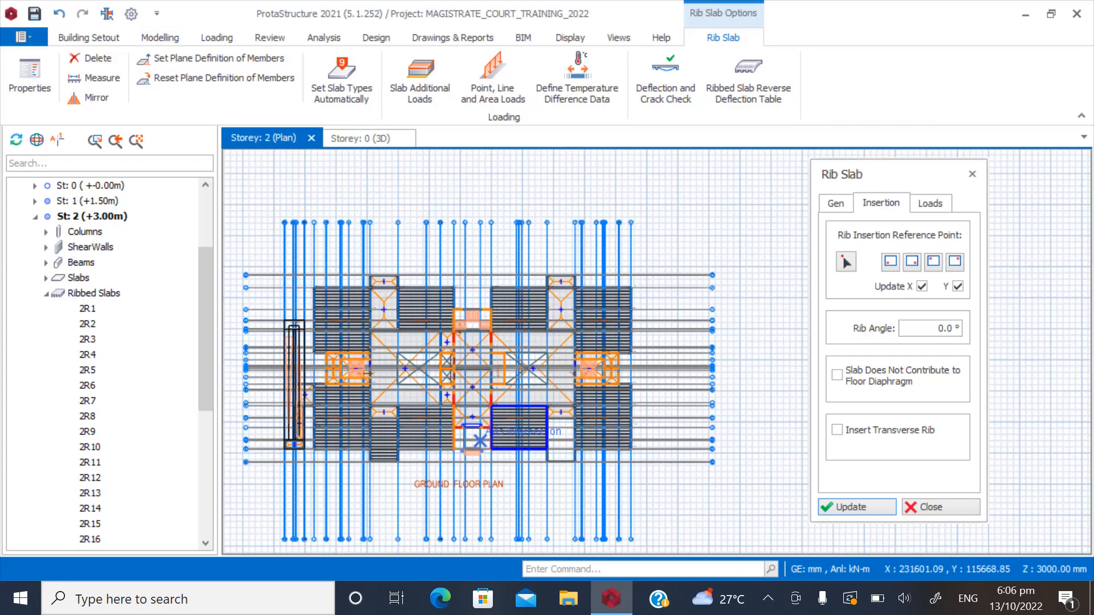
Place a ribbed slab in the projecting bay between the two parking spaces right of the entrance.
{"action": "scroll", "coordinate": [543, 454], "scroll_direction": "up", "scroll_amount": 5}
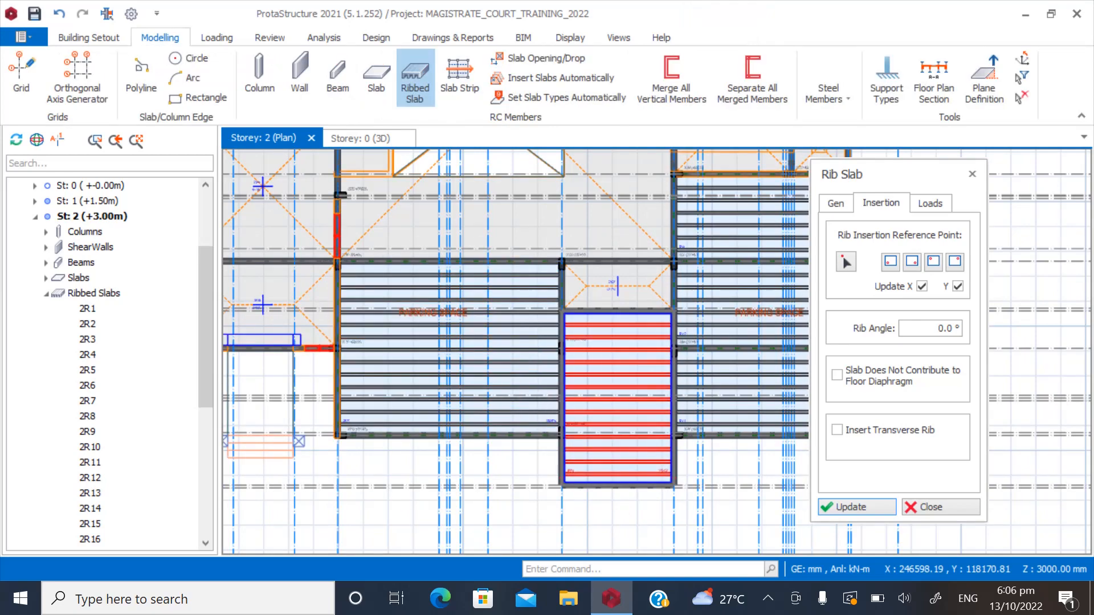
{"action": "left_click", "coordinate": [655, 422]}
{"action": "scroll", "coordinate": [684, 428], "scroll_direction": "down", "scroll_amount": 4}
{"action": "scroll", "coordinate": [514, 450], "scroll_direction": "up", "scroll_amount": 3}
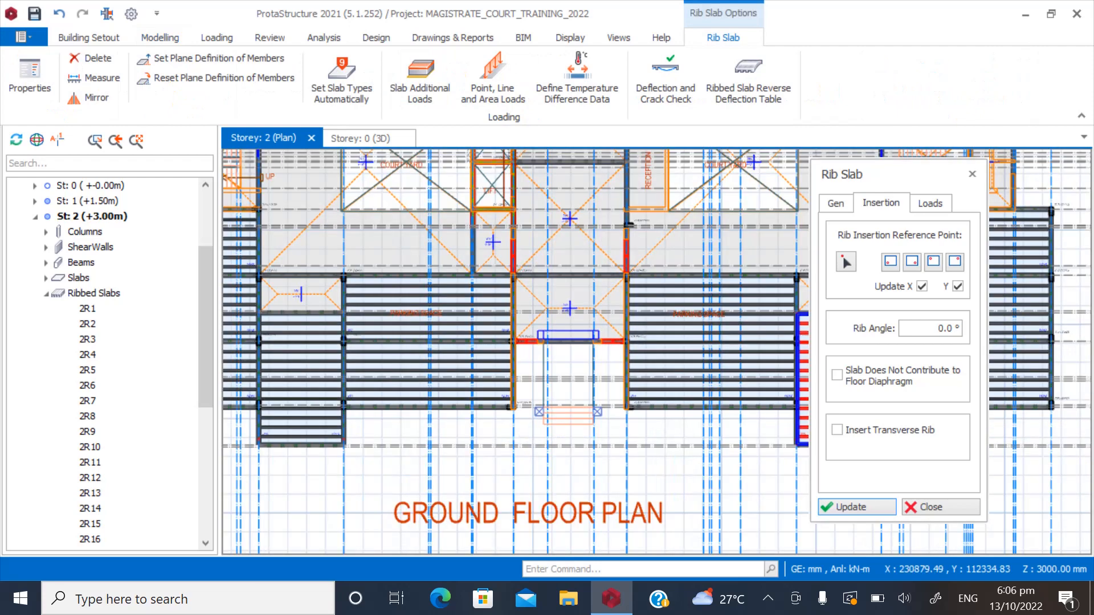
Check the whole Storey 2 plan for parking bays without ribbed slabs and leave the ribbed slab command.
{"action": "scroll", "coordinate": [512, 448], "scroll_direction": "down", "scroll_amount": 1}
{"action": "scroll", "coordinate": [438, 381], "scroll_direction": "down", "scroll_amount": 3}
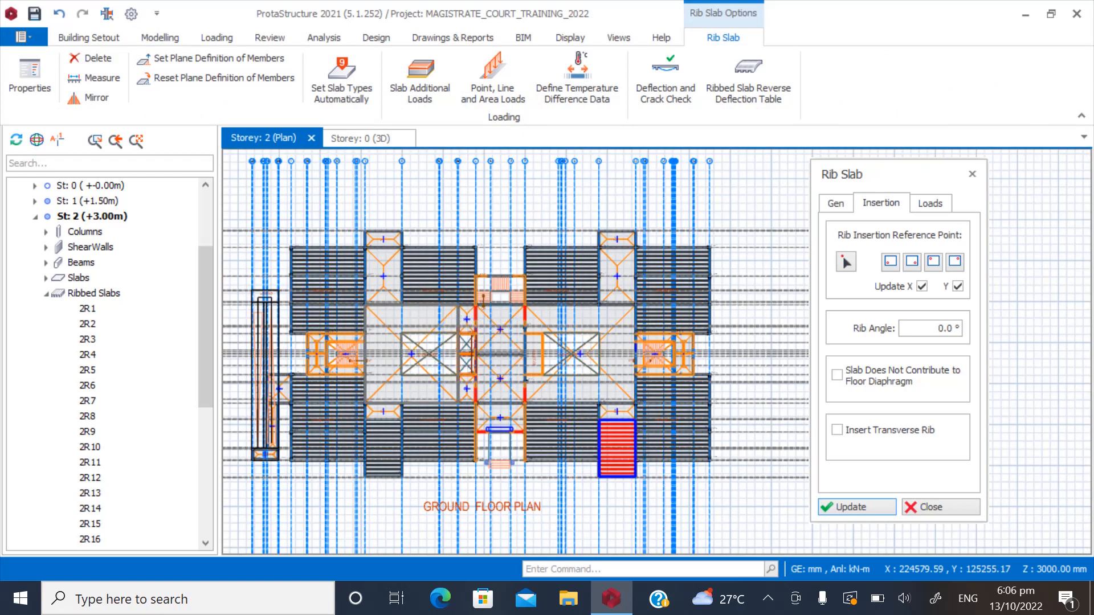
{"action": "scroll", "coordinate": [353, 268], "scroll_direction": "up", "scroll_amount": 2}
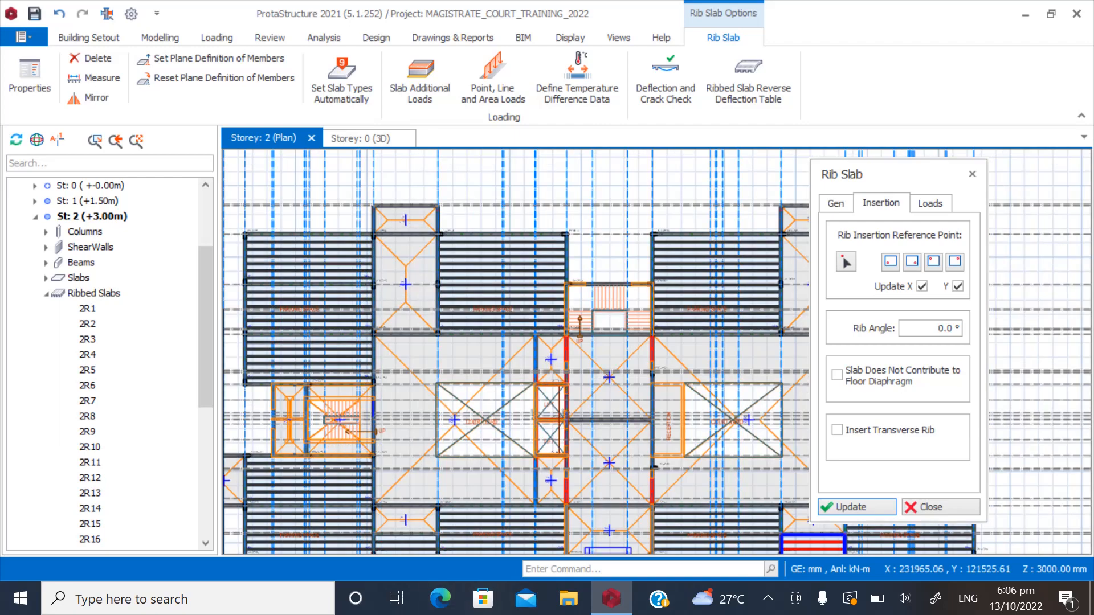
{"action": "scroll", "coordinate": [303, 337], "scroll_direction": "down", "scroll_amount": 2}
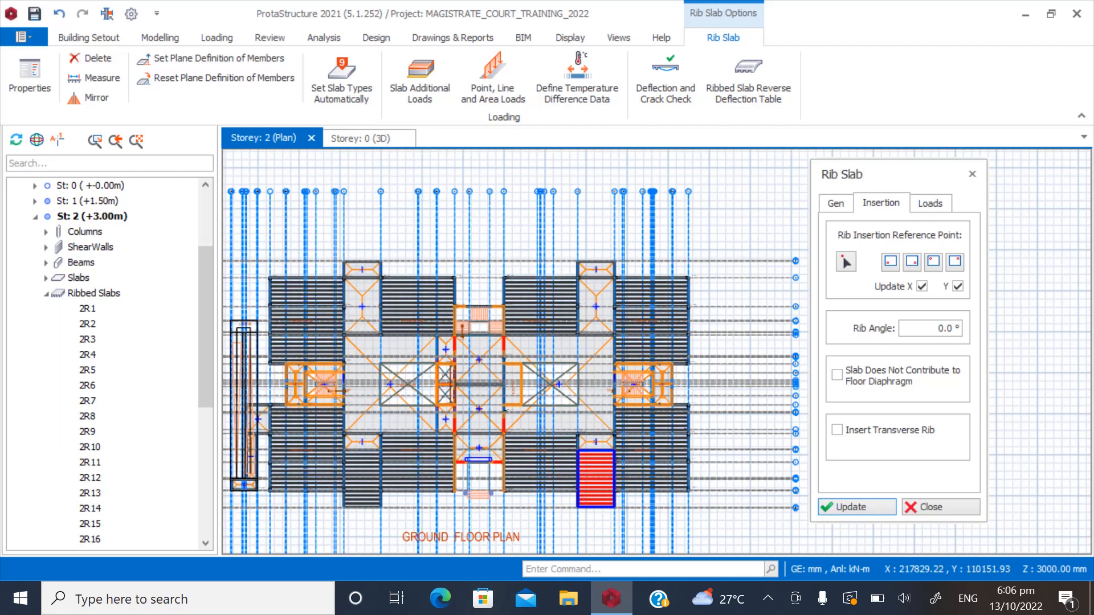
{"action": "scroll", "coordinate": [336, 429], "scroll_direction": "up", "scroll_amount": 2}
{"action": "scroll", "coordinate": [289, 397], "scroll_direction": "down", "scroll_amount": 2}
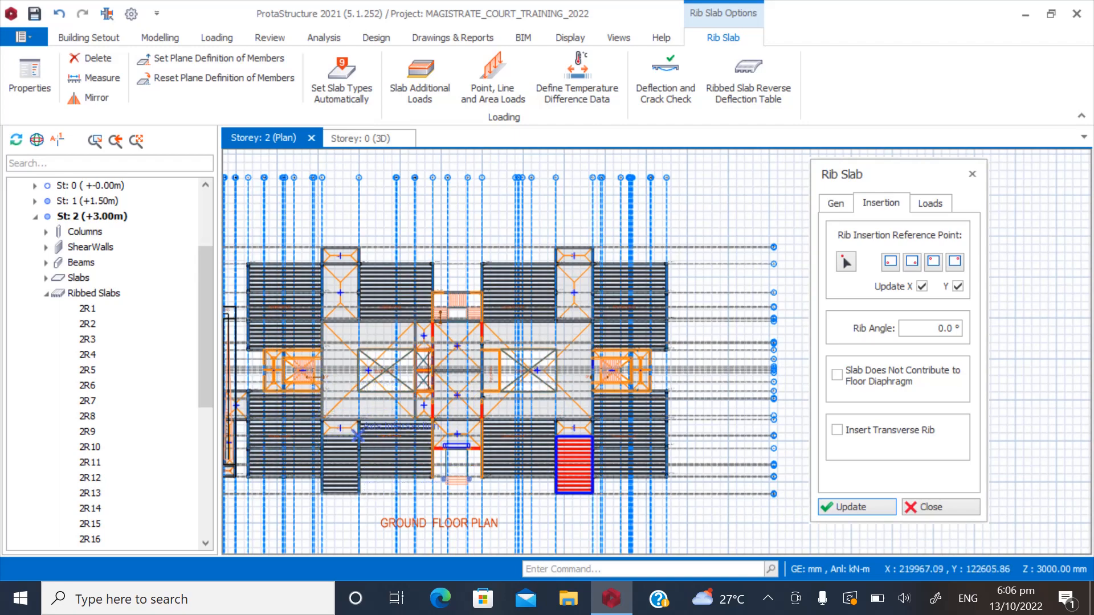
{"action": "scroll", "coordinate": [444, 478], "scroll_direction": "up", "scroll_amount": 1}
{"action": "scroll", "coordinate": [433, 496], "scroll_direction": "down", "scroll_amount": 1}
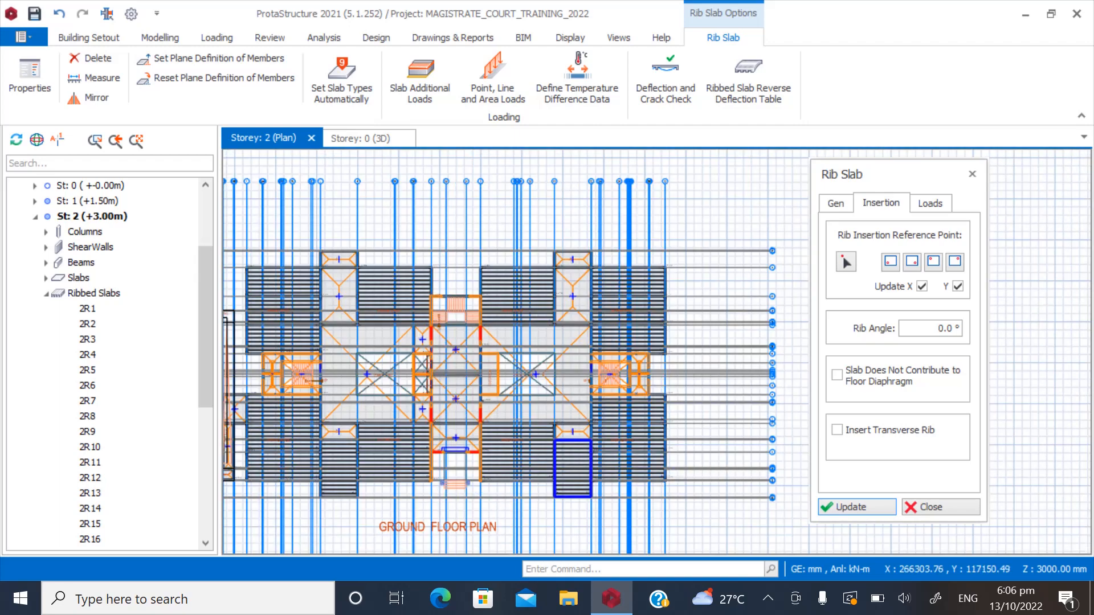
{"action": "left_click", "coordinate": [856, 506]}
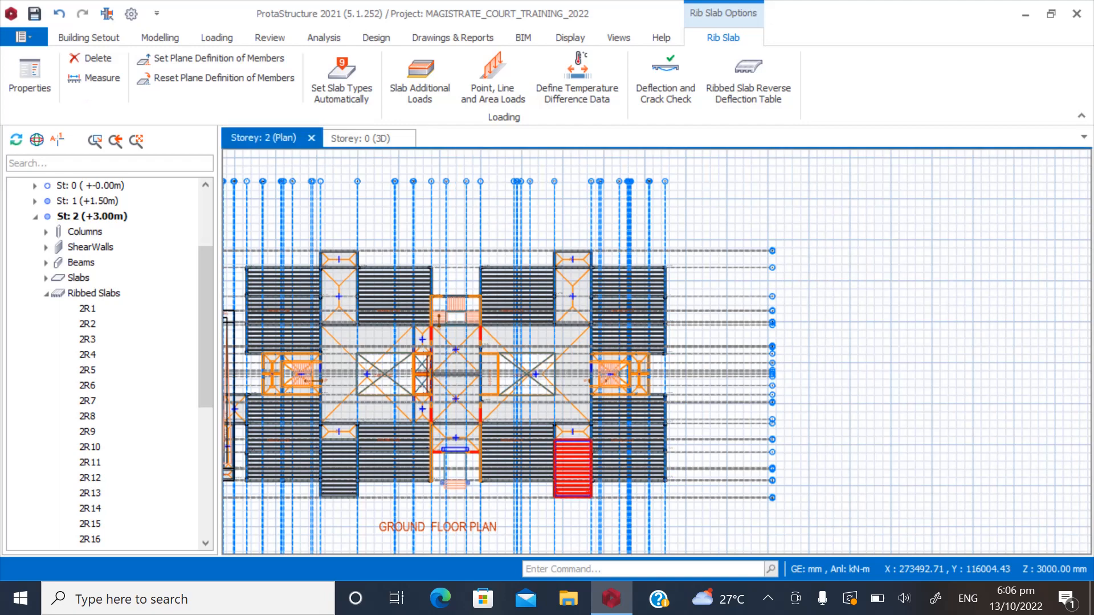
{"action": "key", "text": "Escape"}
Open the 3D view and examine the Storey 2 ribbed slabs from the back, left and front of the building.
{"action": "scroll", "coordinate": [886, 354], "scroll_direction": "down", "scroll_amount": 1}
{"action": "left_click_drag", "start_coordinate": [205, 327], "coordinate": [205, 272]}
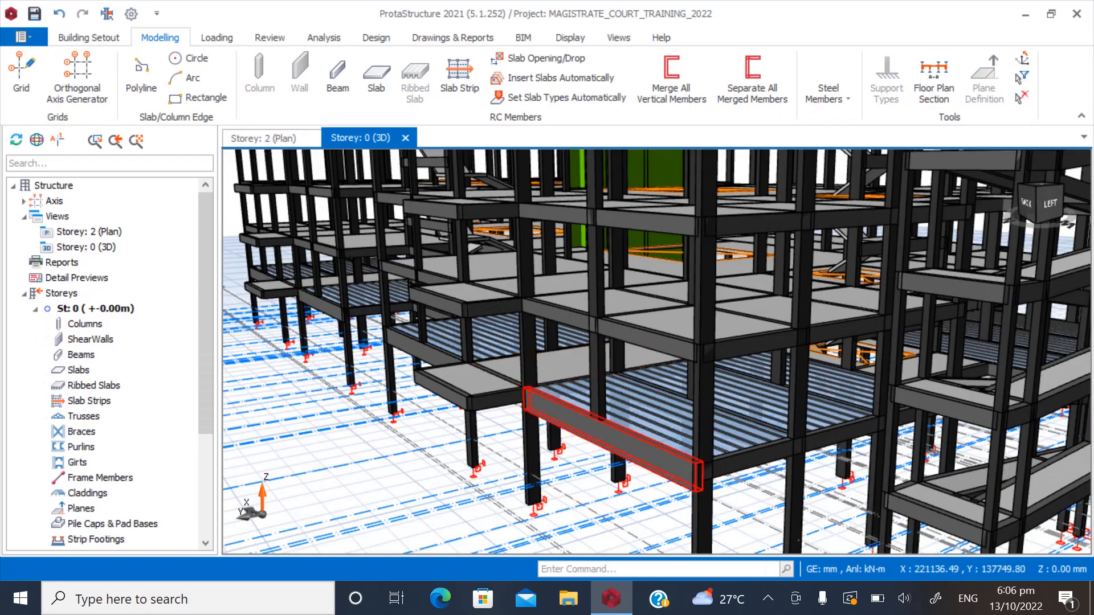
{"action": "mouse_move", "coordinate": [610, 439]}
{"action": "middle_mouse_down", "text": "shift"}
{"action": "mouse_move", "coordinate": [632, 473]}
{"action": "mouse_move", "coordinate": [621, 380]}
{"action": "middle_mouse_up", "text": "shift"}
{"action": "scroll", "coordinate": [459, 381], "scroll_direction": "down", "scroll_amount": 1}
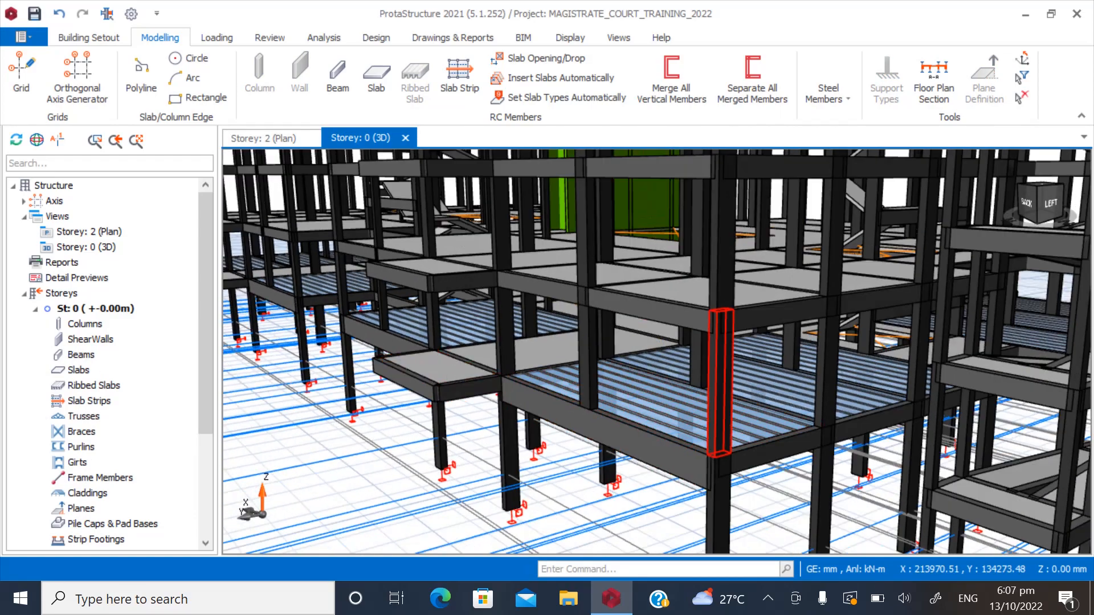
{"action": "mouse_move", "coordinate": [720, 381]}
{"action": "middle_mouse_down", "text": "shift"}
{"action": "mouse_move", "coordinate": [732, 424]}
{"action": "mouse_move", "coordinate": [726, 473]}
{"action": "mouse_move", "coordinate": [735, 427]}
{"action": "middle_mouse_up", "text": "shift"}
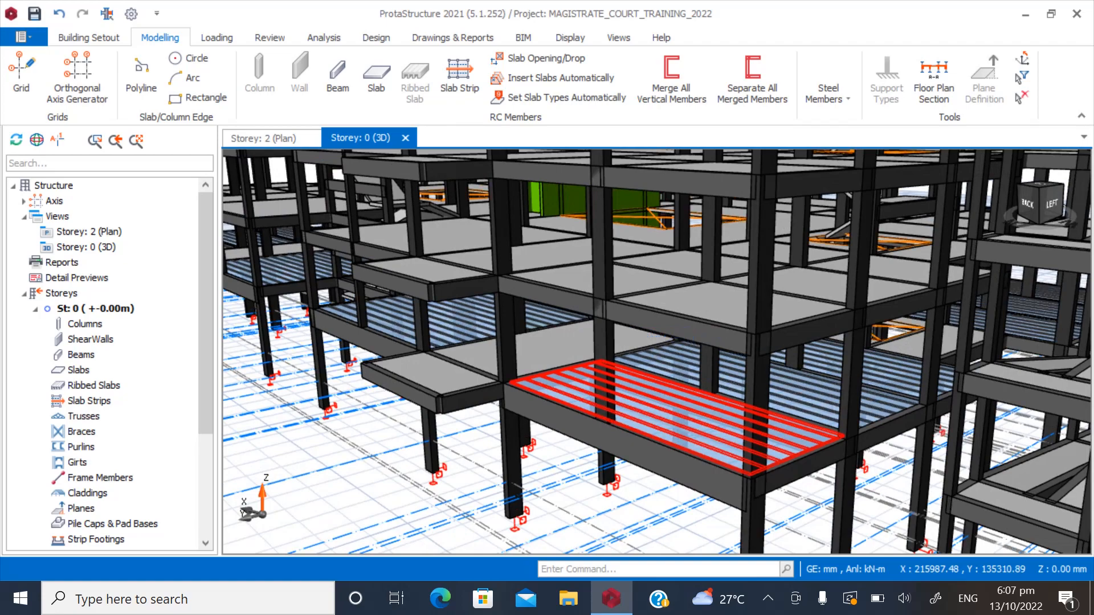
{"action": "scroll", "coordinate": [644, 376], "scroll_direction": "down", "scroll_amount": 3}
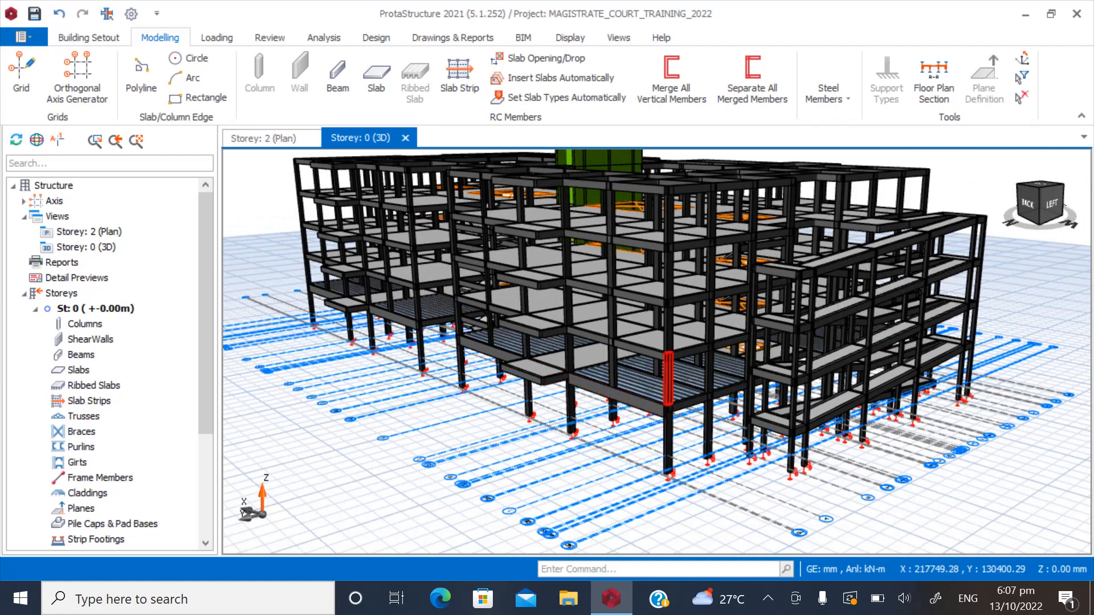
{"action": "middle_click_drag", "start_coordinate": [656, 352], "coordinate": [478, 356], "text": "shift"}
{"action": "scroll", "coordinate": [598, 359], "scroll_direction": "down", "scroll_amount": 2}
{"action": "middle_click_drag", "start_coordinate": [654, 413], "coordinate": [683, 442], "text": "shift"}
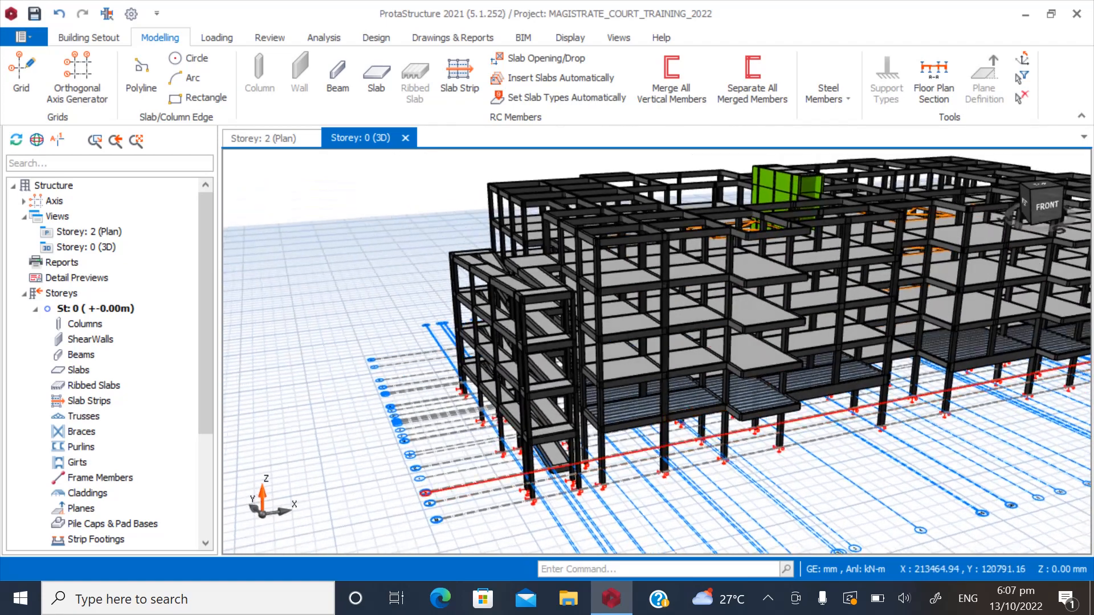
{"action": "scroll", "coordinate": [817, 415], "scroll_direction": "up", "scroll_amount": 4}
{"action": "mouse_move", "coordinate": [817, 415]}
{"action": "middle_mouse_down", "text": "shift"}
{"action": "mouse_move", "coordinate": [798, 430]}
{"action": "mouse_move", "coordinate": [780, 422]}
{"action": "mouse_move", "coordinate": [815, 418]}
{"action": "middle_mouse_up", "text": "shift"}
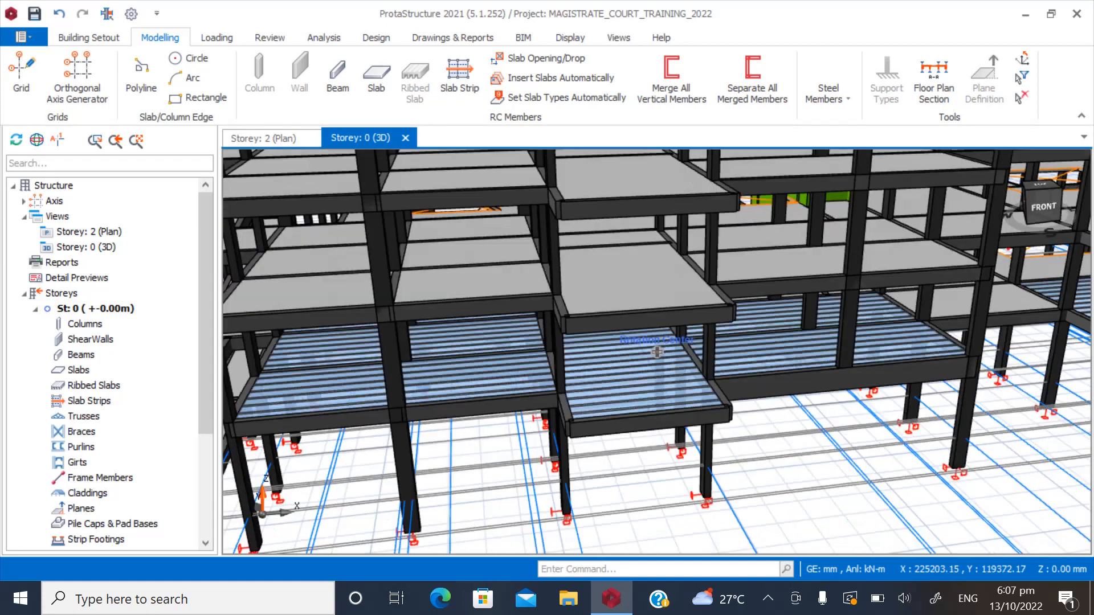
{"action": "middle_click_drag", "start_coordinate": [657, 352], "coordinate": [599, 350], "text": "shift"}
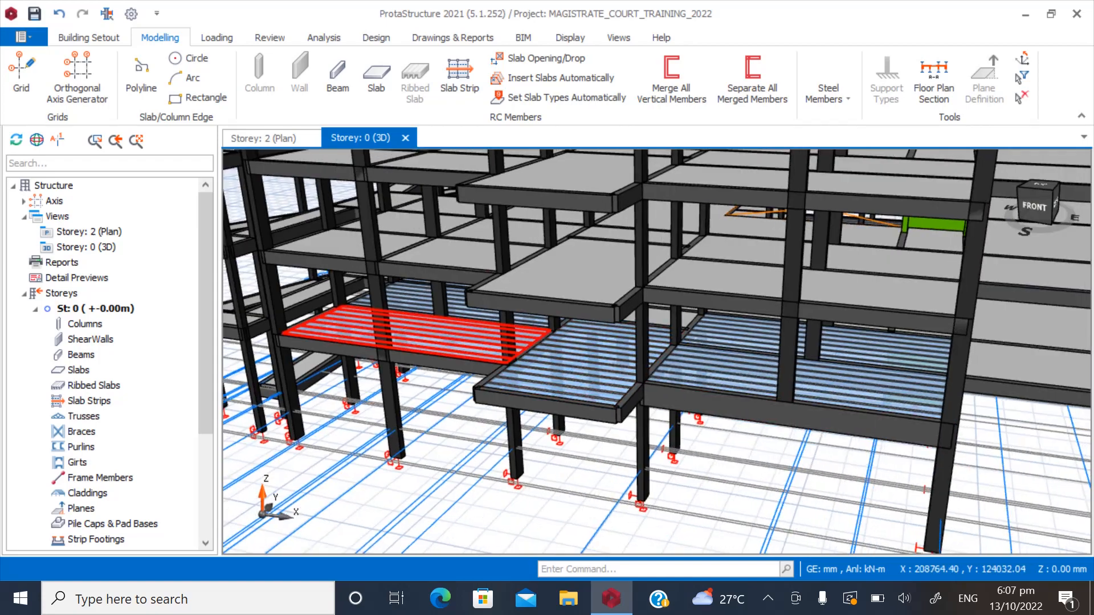
{"action": "scroll", "coordinate": [598, 350], "scroll_direction": "down", "scroll_amount": 8}
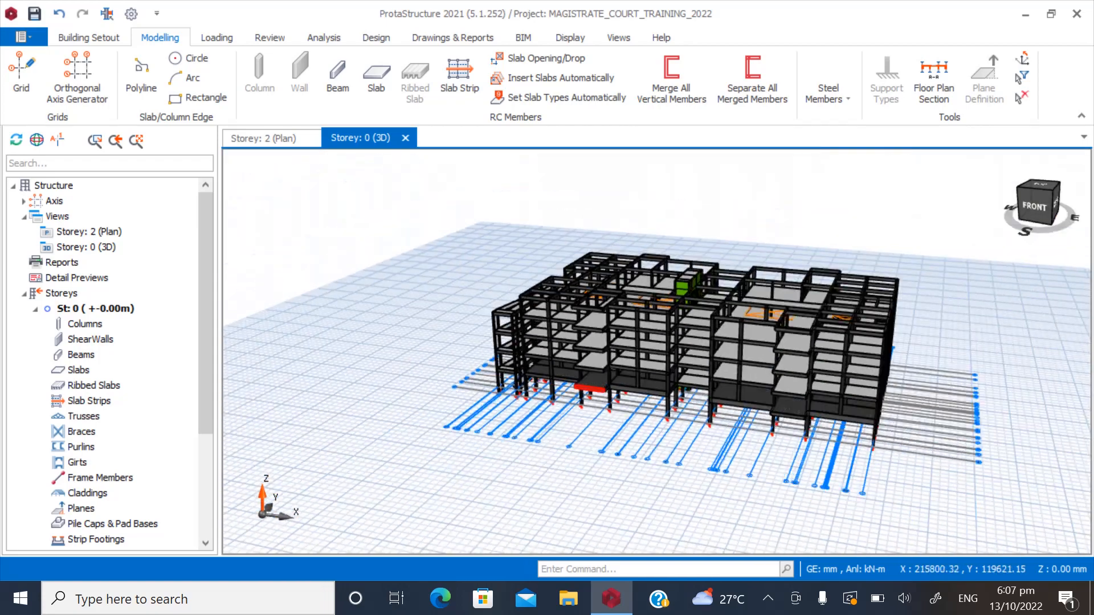
{"action": "scroll", "coordinate": [872, 401], "scroll_direction": "up", "scroll_amount": 4}
{"action": "middle_click_drag", "start_coordinate": [871, 402], "coordinate": [654, 345], "text": "shift"}
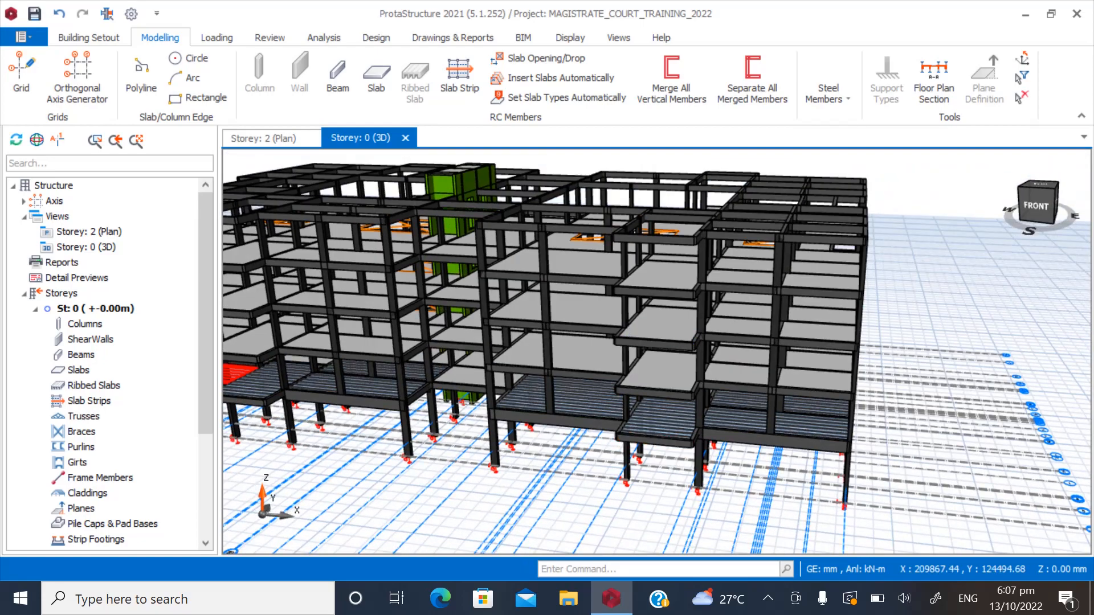
Return to the Storey 2 plan and inspect the ribbed slab layout and the properties of ribbed slab 2R1.
{"action": "left_click", "coordinate": [263, 138]}
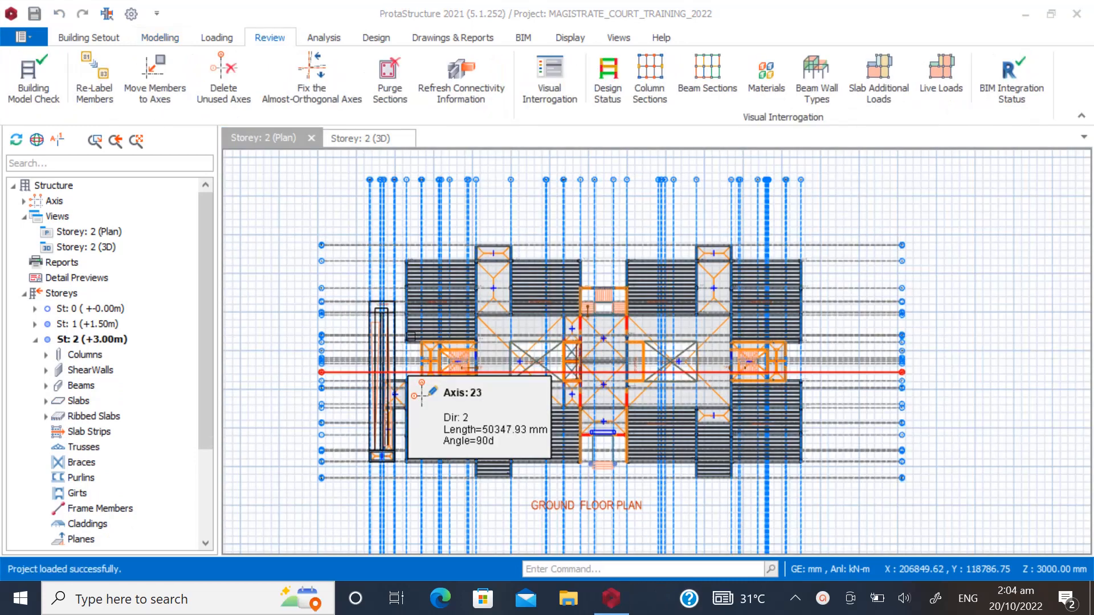
{"action": "scroll", "coordinate": [354, 189], "scroll_direction": "up", "scroll_amount": 5}
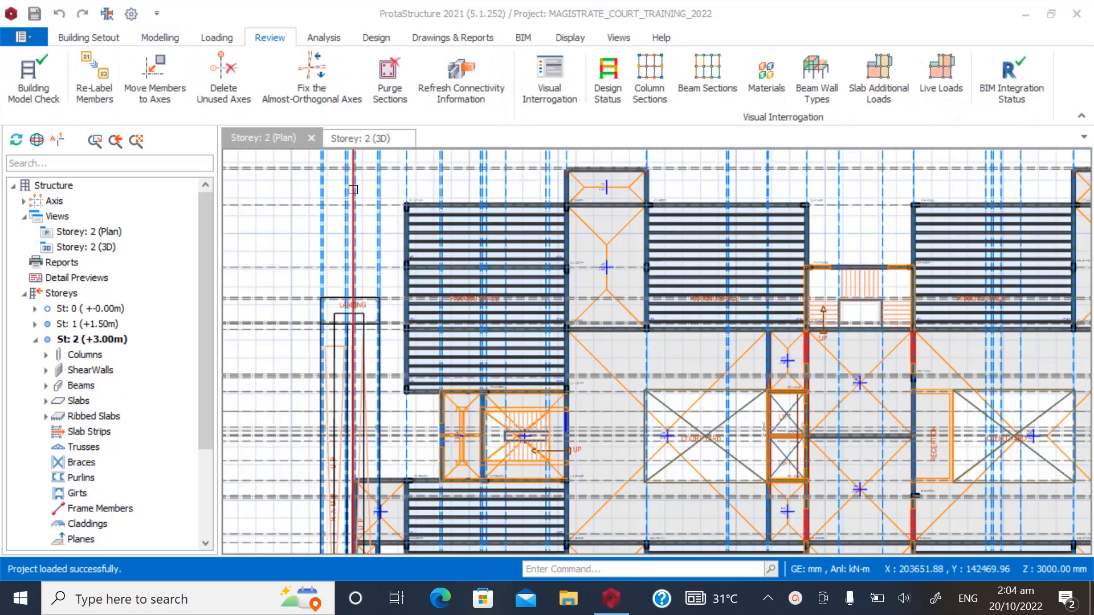
{"action": "scroll", "coordinate": [353, 190], "scroll_direction": "down", "scroll_amount": 5}
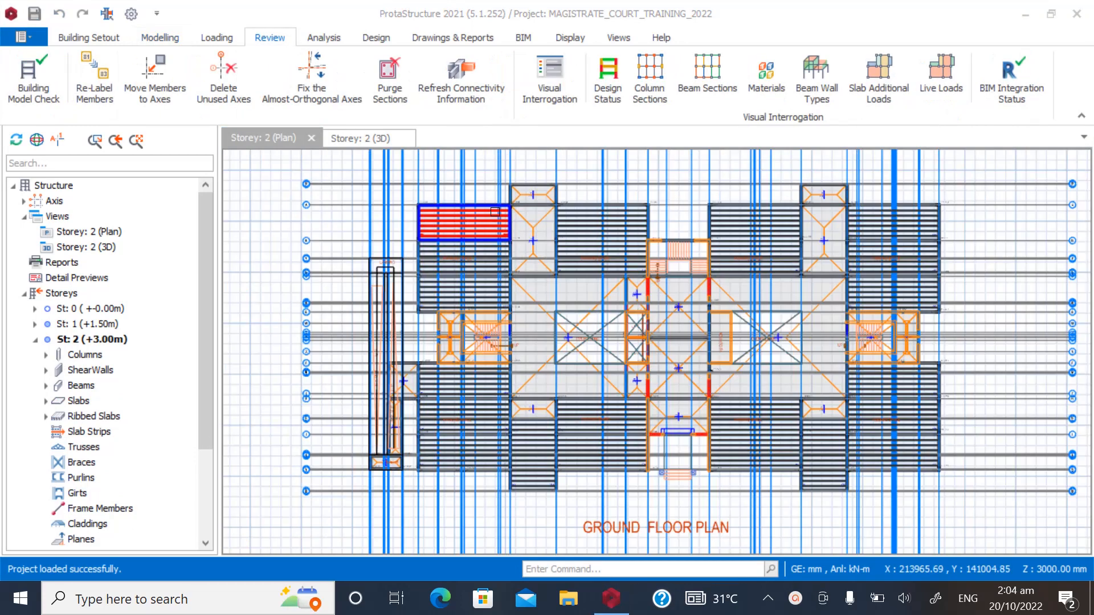
{"action": "mouse_move", "coordinate": [495, 211]}
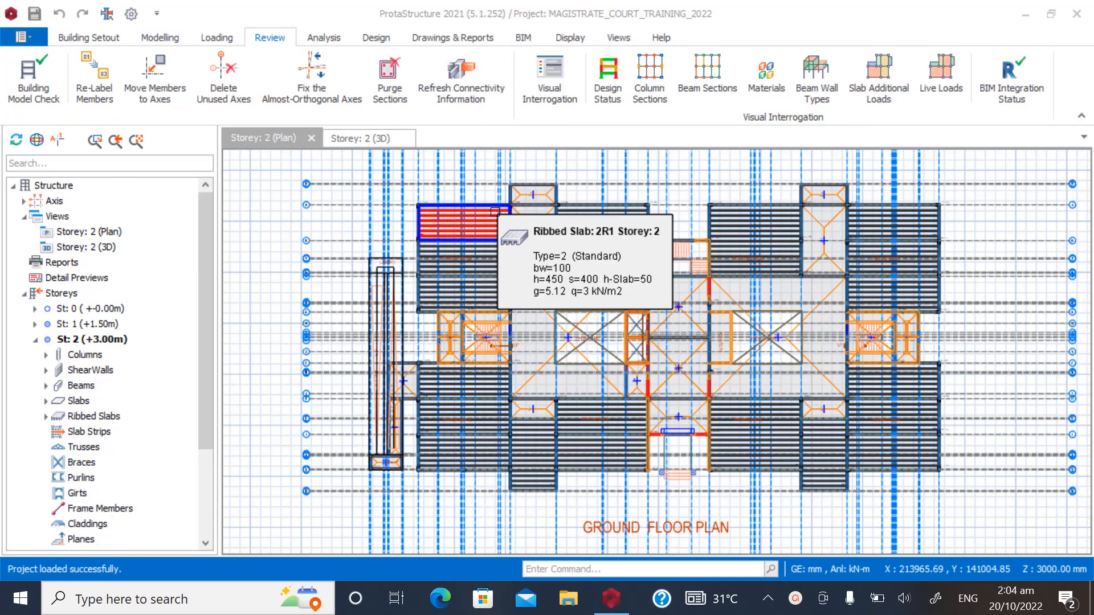
{"action": "scroll", "coordinate": [494, 211], "scroll_direction": "up", "scroll_amount": 2}
{"action": "scroll", "coordinate": [505, 202], "scroll_direction": "down", "scroll_amount": 1}
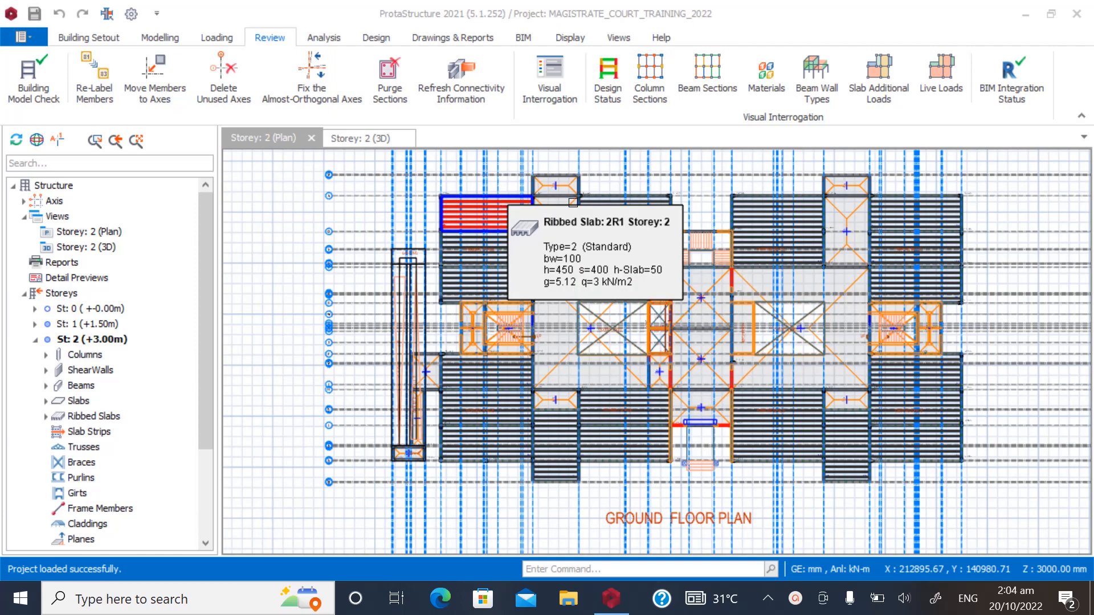
{"action": "scroll", "coordinate": [474, 189], "scroll_direction": "up", "scroll_amount": 2}
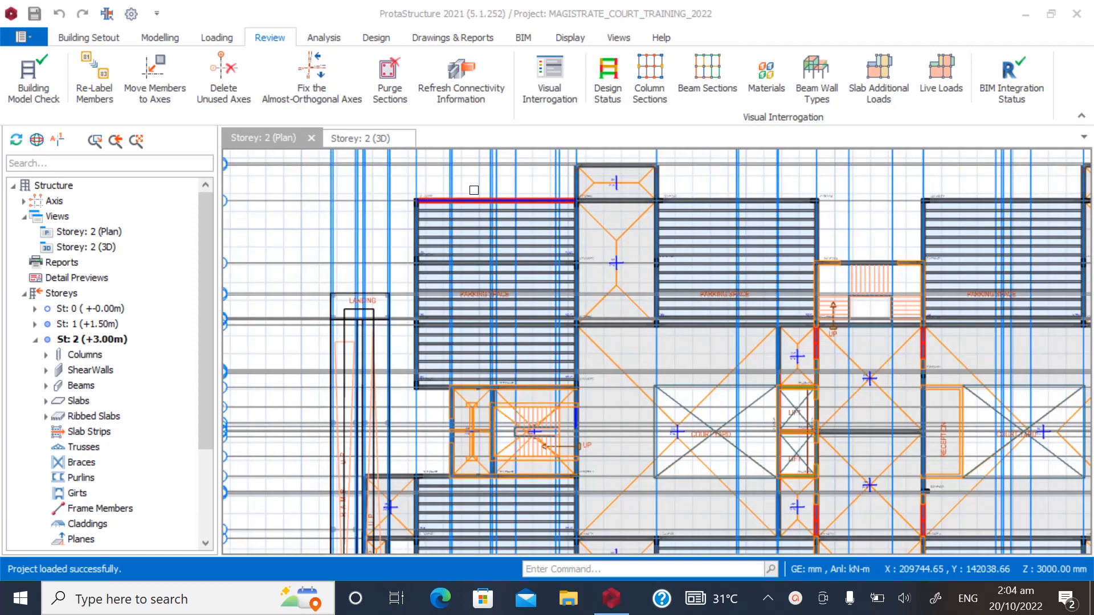
{"action": "scroll", "coordinate": [473, 189], "scroll_direction": "down", "scroll_amount": 1}
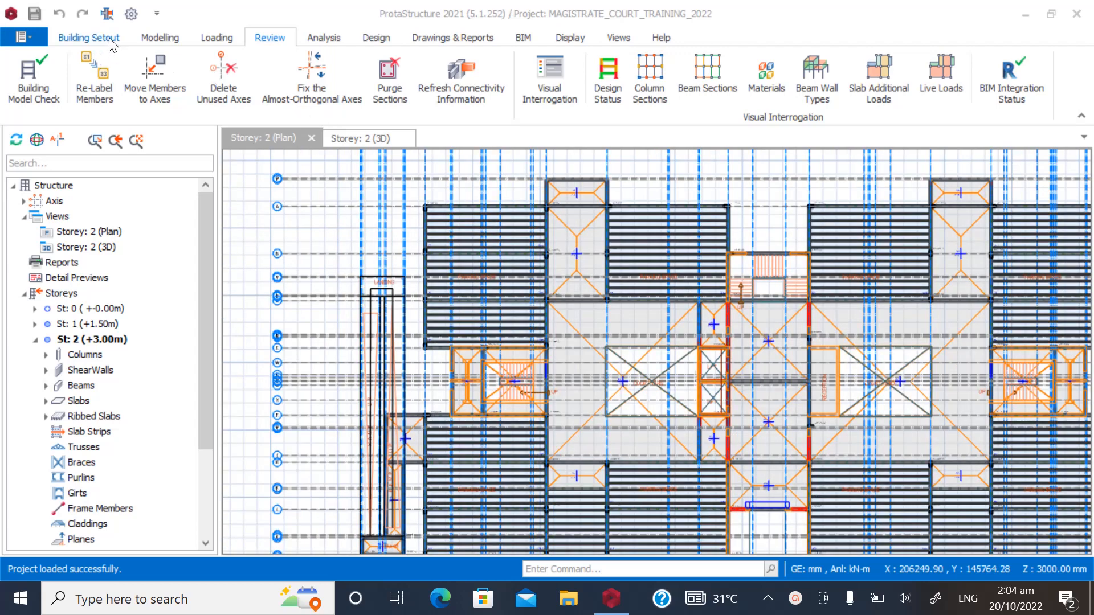
Remove the ground floor architectural drawing from the Storey 2 external reference drawings.
{"action": "left_click", "coordinate": [108, 36]}
{"action": "left_click", "coordinate": [158, 38]}
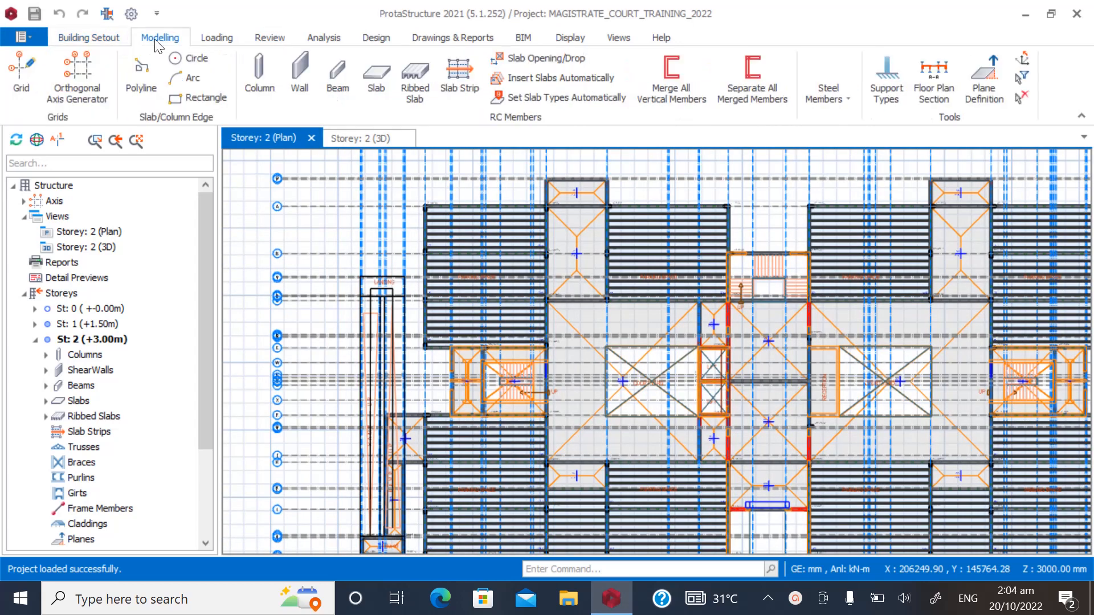
{"action": "left_click", "coordinate": [91, 41]}
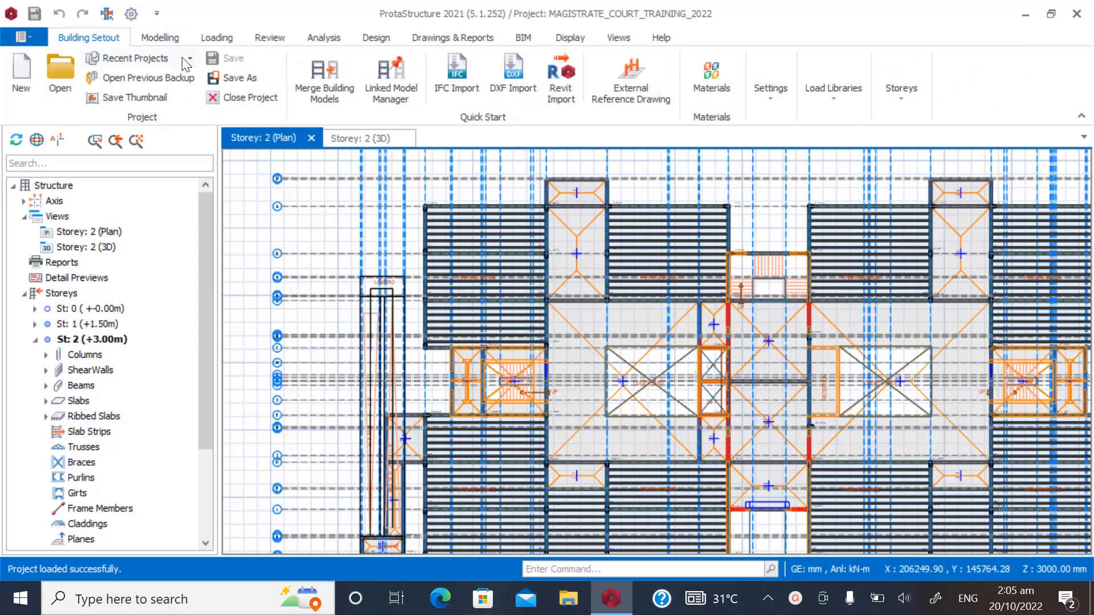
{"action": "left_click", "coordinate": [627, 91]}
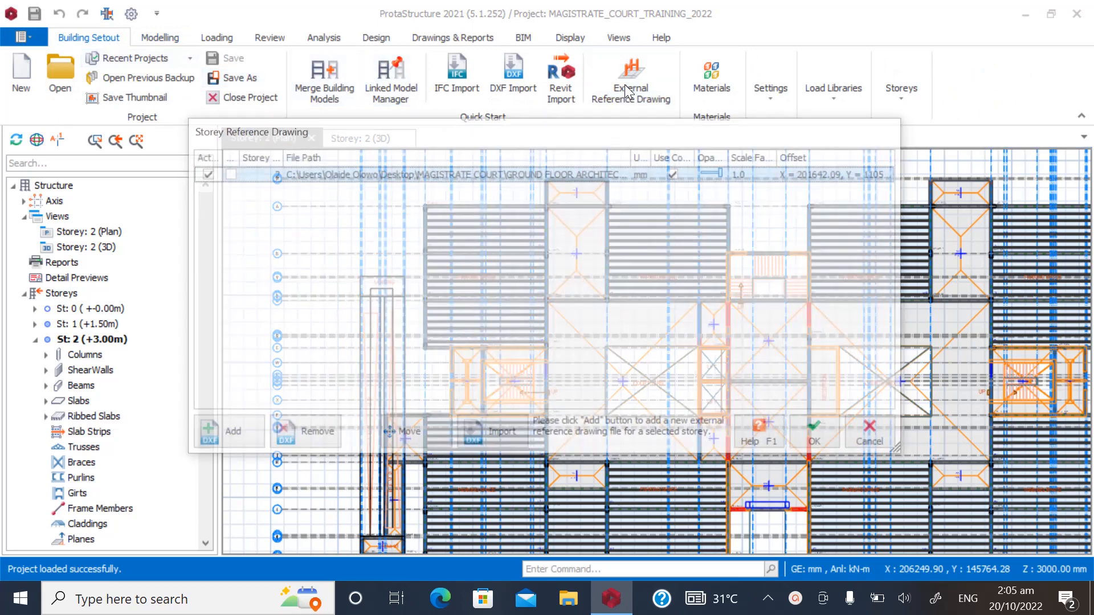
{"action": "left_click", "coordinate": [302, 432]}
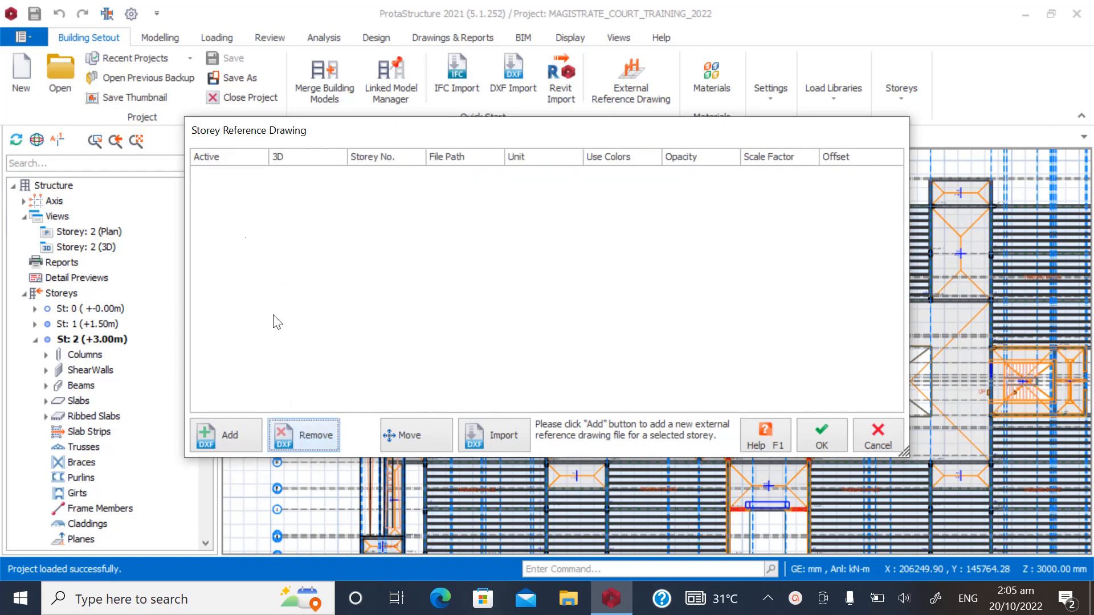
Add the FIRST FLOOR ARCHITECTURAL PLAN drawing as a Storey 2 reference, making it active, shown in 3D and using its own colours.
{"action": "left_click", "coordinate": [222, 435]}
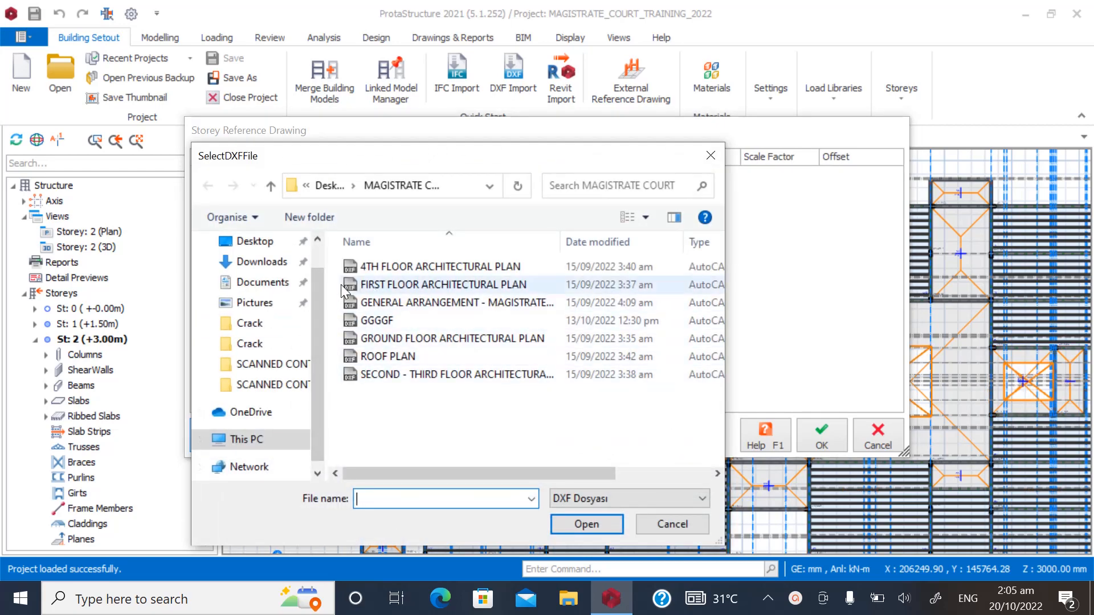
{"action": "left_click", "coordinate": [378, 286]}
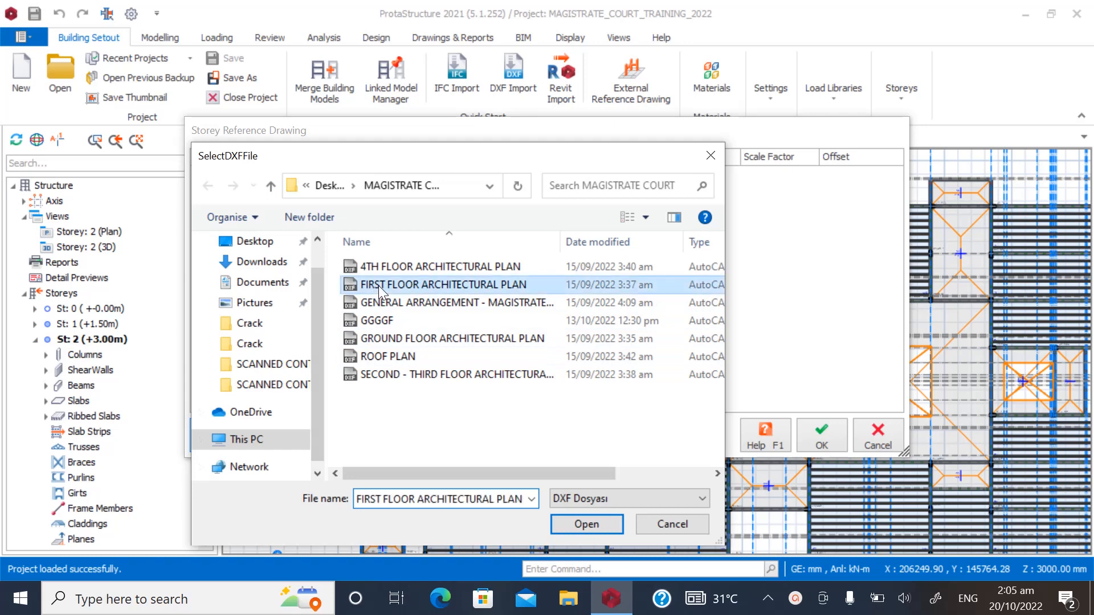
{"action": "left_click", "coordinate": [567, 522]}
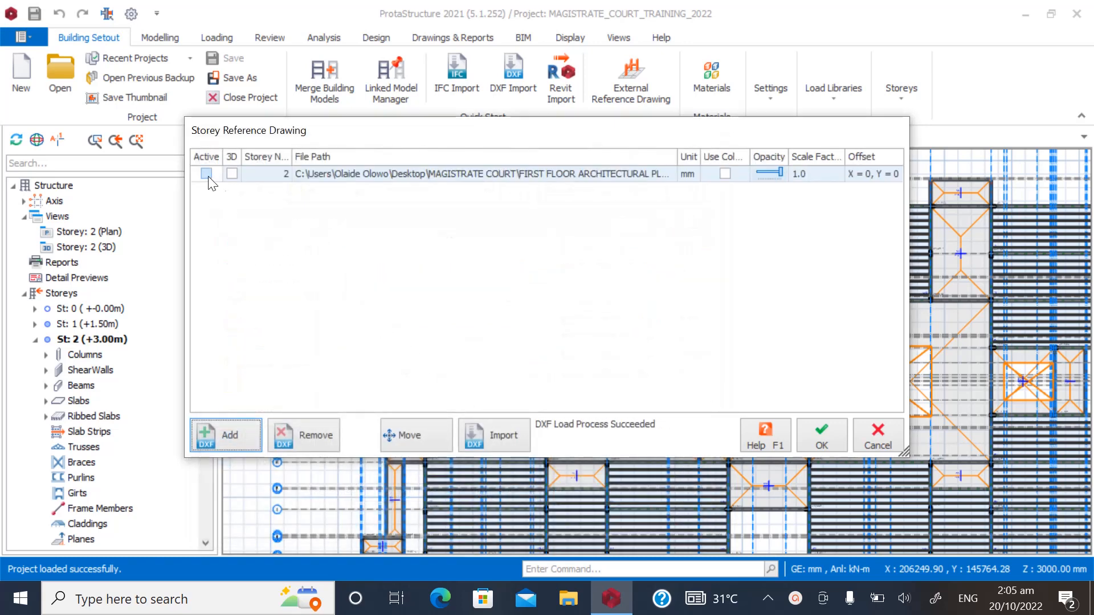
{"action": "left_click", "coordinate": [206, 173]}
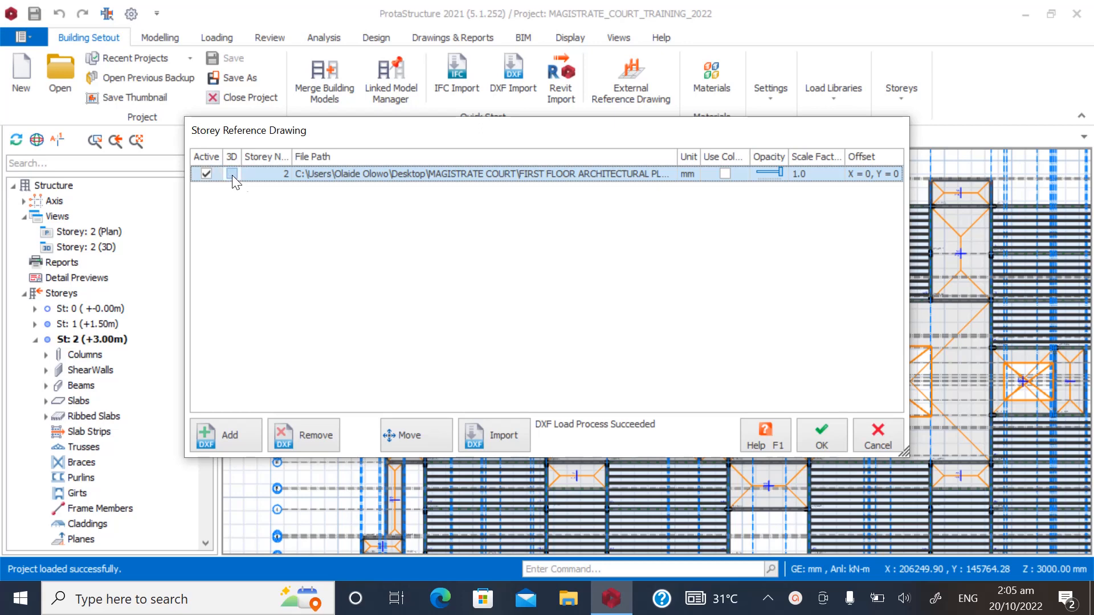
{"action": "left_click", "coordinate": [231, 174]}
{"action": "left_click", "coordinate": [726, 174]}
Move the first floor reference drawing from the Stationary Store's outer wall corner to the outer column corner at beam 2B89 and accept it.
{"action": "left_click", "coordinate": [416, 439]}
{"action": "scroll", "coordinate": [527, 259], "scroll_direction": "down", "scroll_amount": 6}
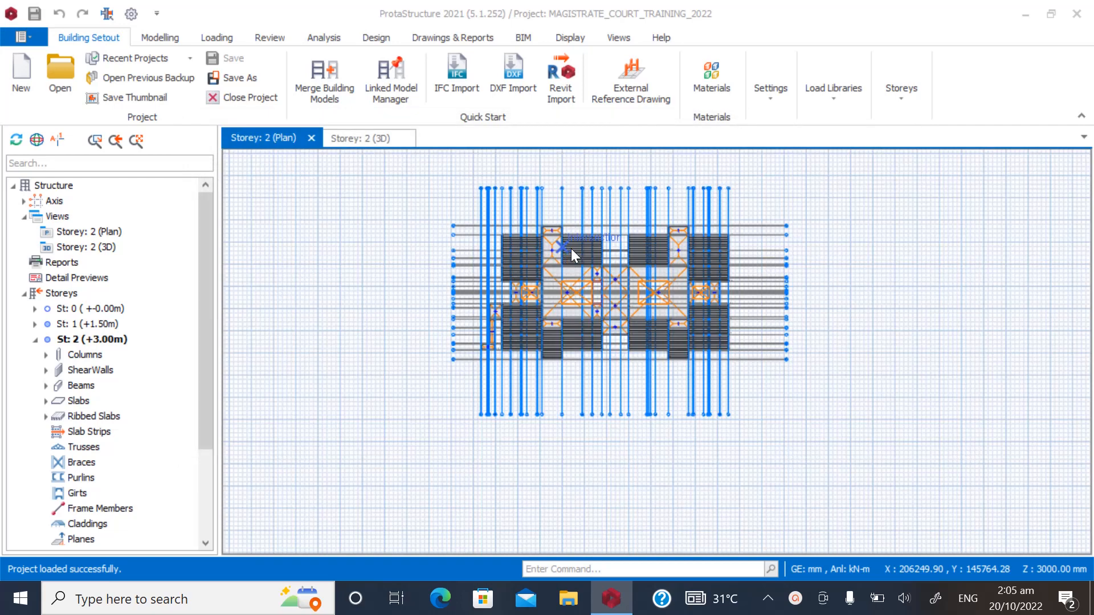
{"action": "scroll", "coordinate": [328, 379], "scroll_direction": "up", "scroll_amount": 5}
{"action": "scroll", "coordinate": [348, 367], "scroll_direction": "up", "scroll_amount": 8}
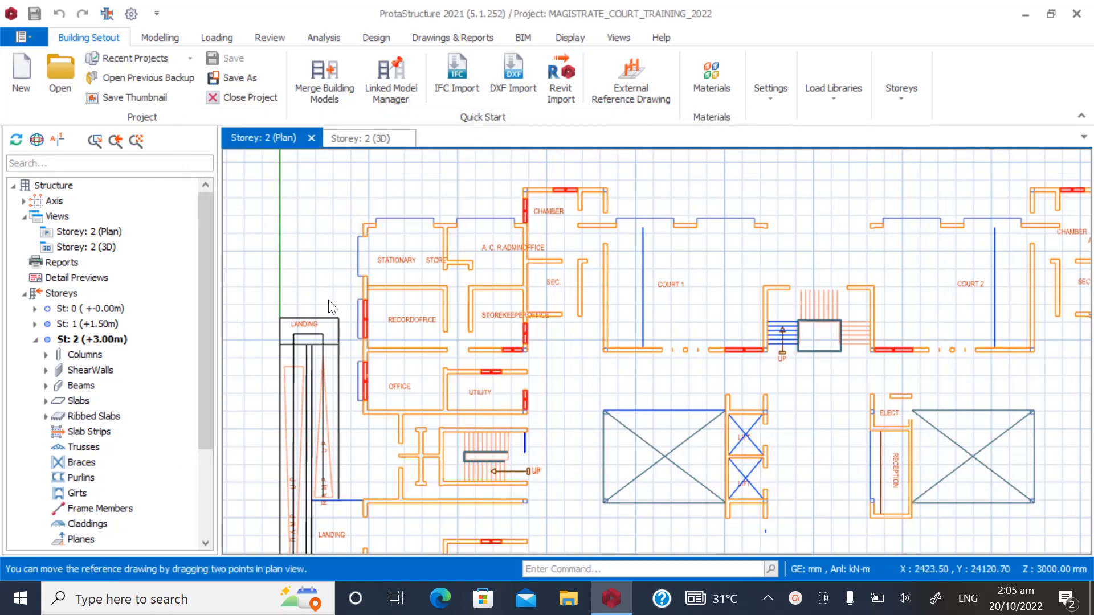
{"action": "scroll", "coordinate": [398, 251], "scroll_direction": "up", "scroll_amount": 2}
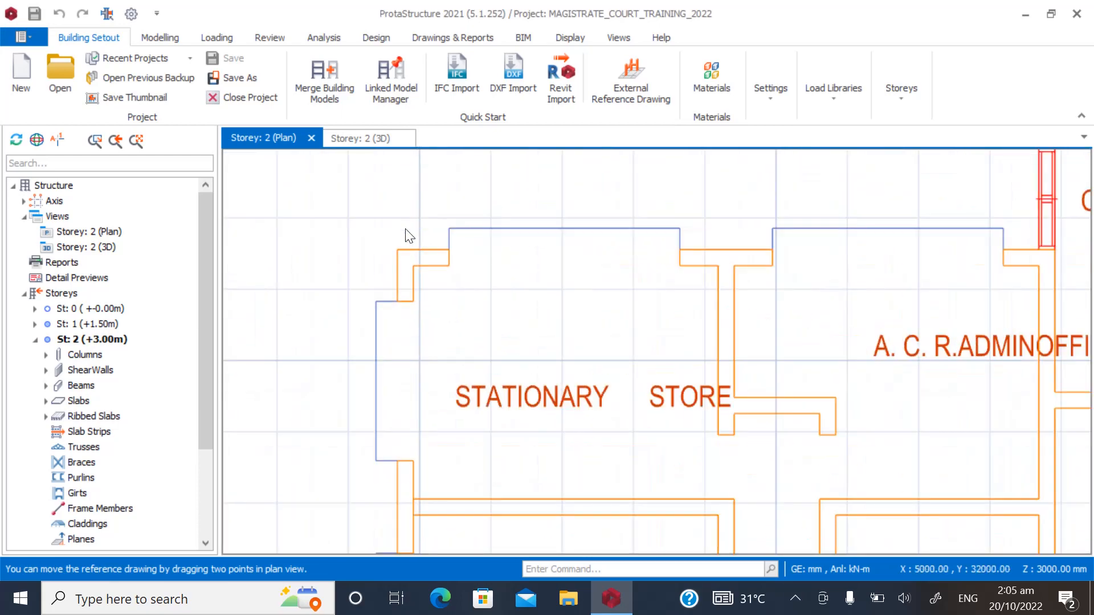
{"action": "left_click", "coordinate": [395, 244]}
{"action": "scroll", "coordinate": [360, 440], "scroll_direction": "down", "scroll_amount": 5}
{"action": "scroll", "coordinate": [362, 442], "scroll_direction": "down", "scroll_amount": 6}
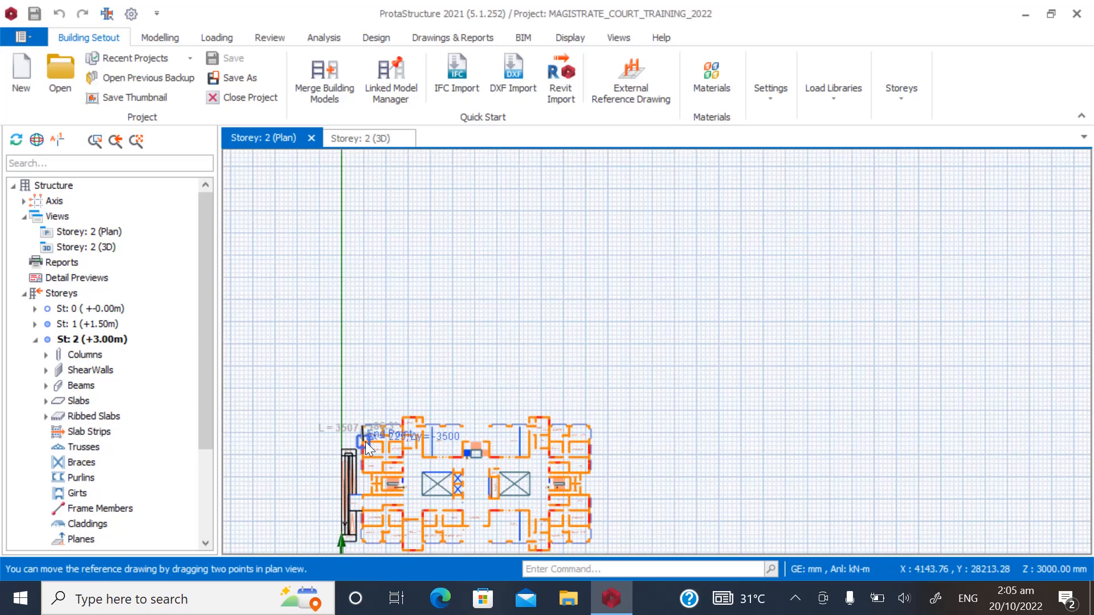
{"action": "scroll", "coordinate": [721, 239], "scroll_direction": "up", "scroll_amount": 10}
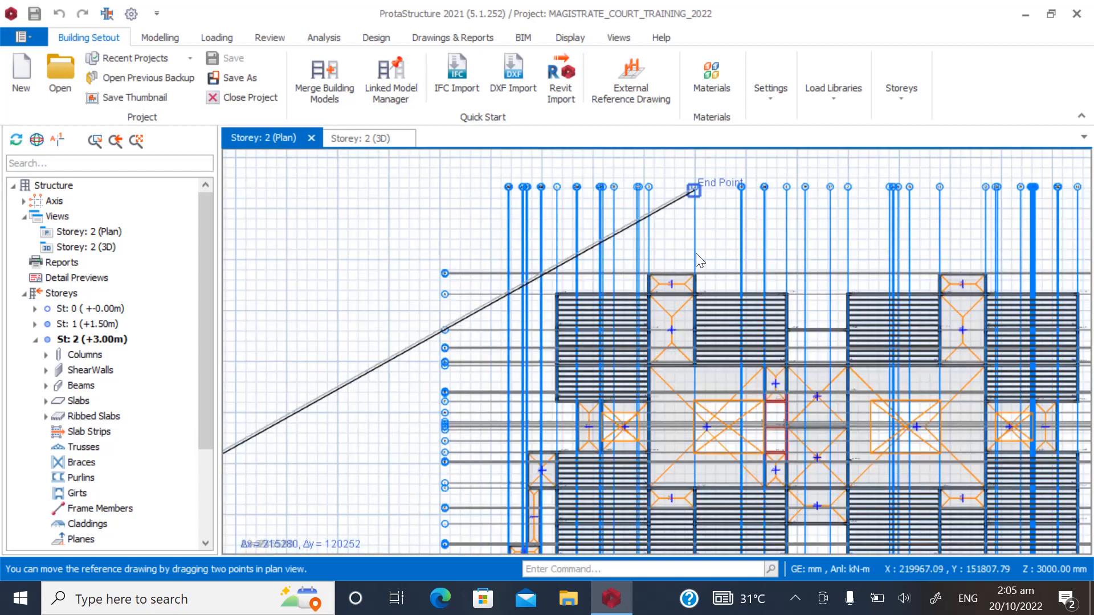
{"action": "scroll", "coordinate": [450, 239], "scroll_direction": "up", "scroll_amount": 3}
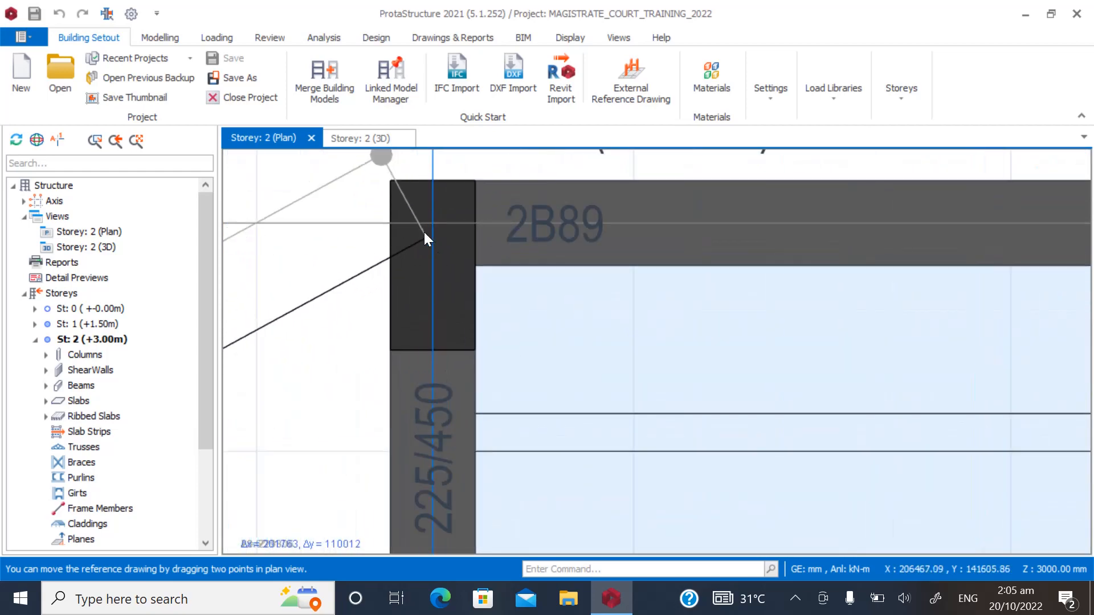
{"action": "left_click", "coordinate": [391, 182]}
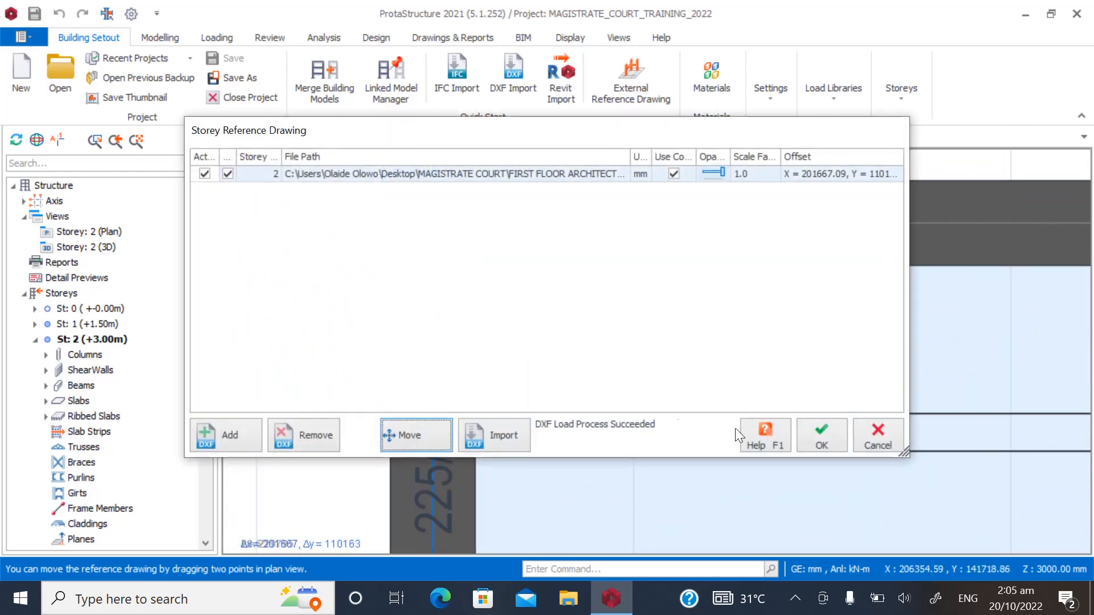
{"action": "left_click", "coordinate": [818, 436]}
Delete all unused axes from the model.
{"action": "scroll", "coordinate": [439, 282], "scroll_direction": "down", "scroll_amount": 10}
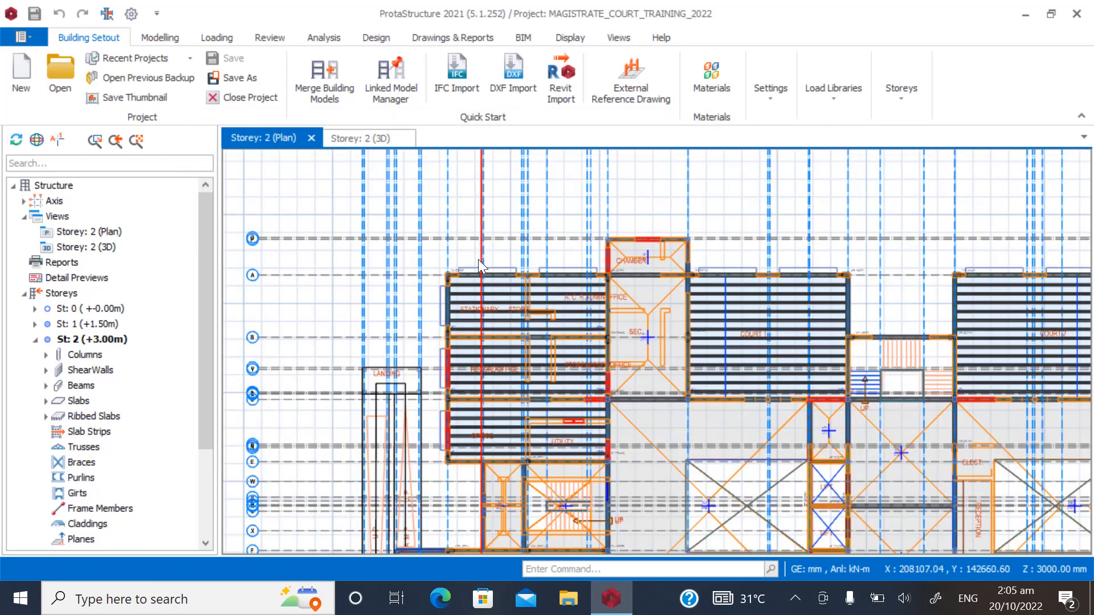
{"action": "scroll", "coordinate": [450, 254], "scroll_direction": "down", "scroll_amount": 2}
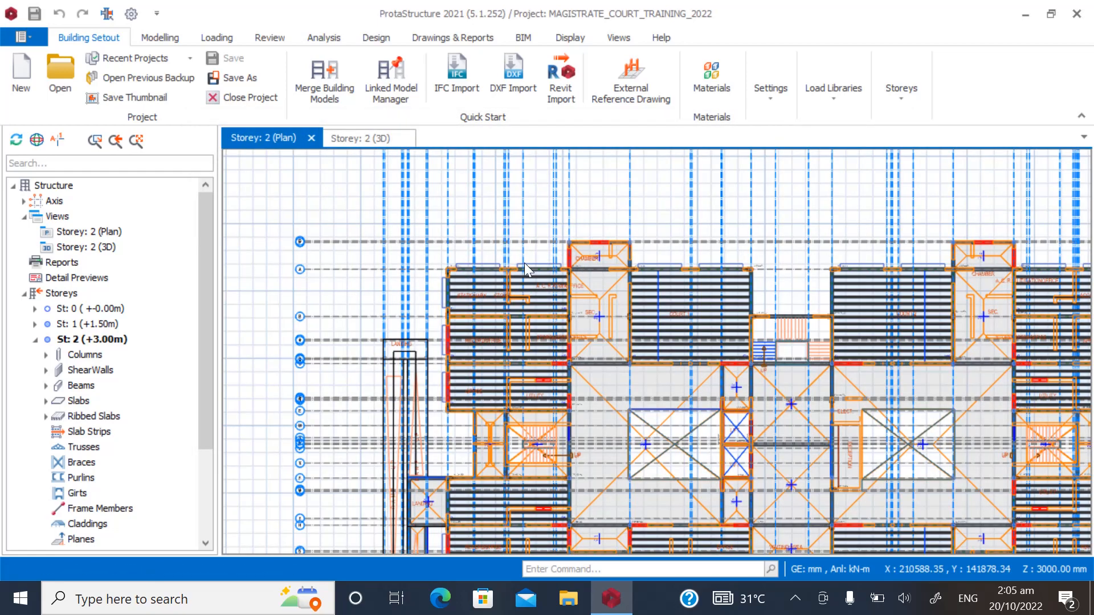
{"action": "scroll", "coordinate": [433, 343], "scroll_direction": "down", "scroll_amount": 2}
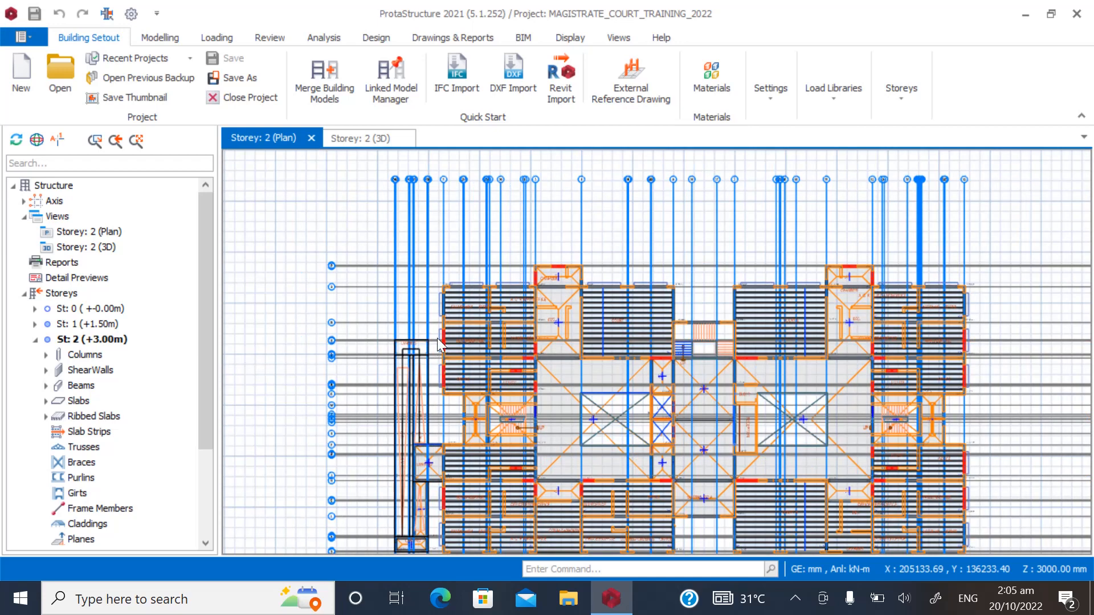
{"action": "left_click", "coordinate": [270, 37]}
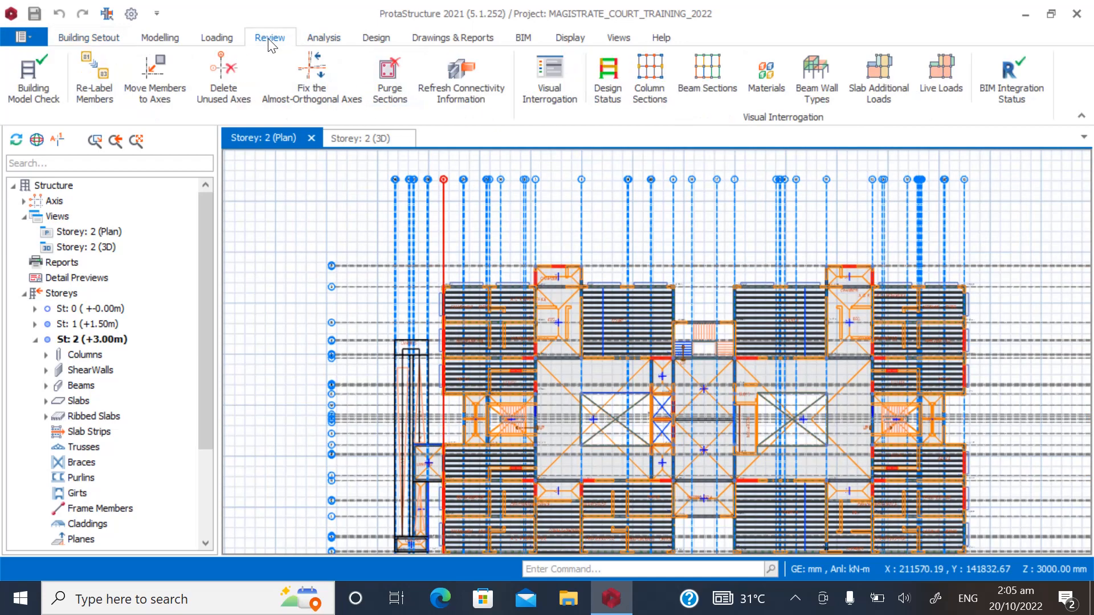
{"action": "left_click", "coordinate": [224, 80]}
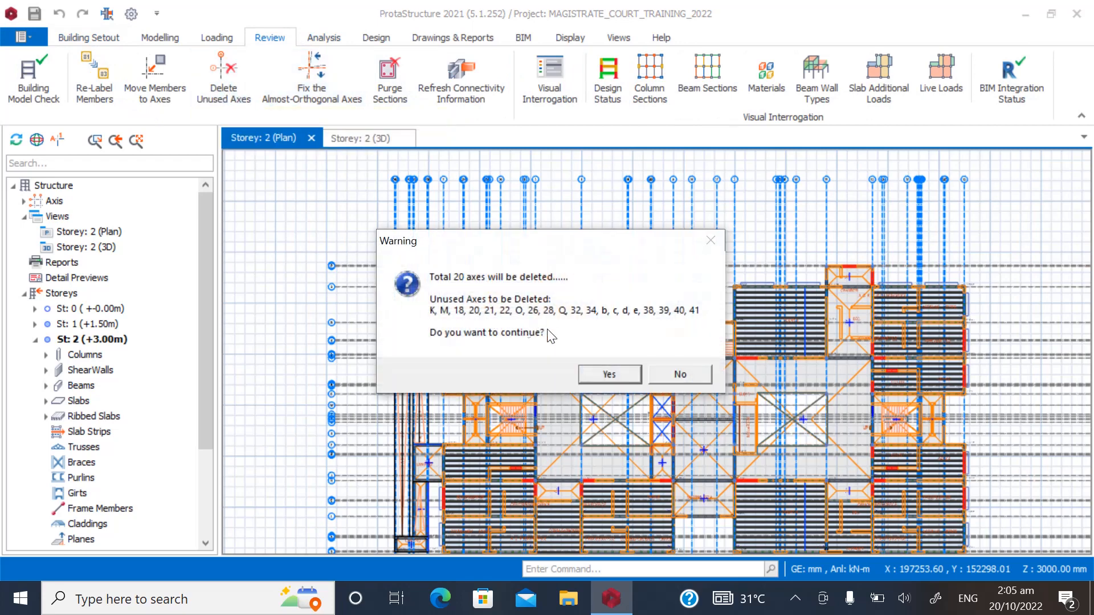
{"action": "left_click", "coordinate": [609, 373]}
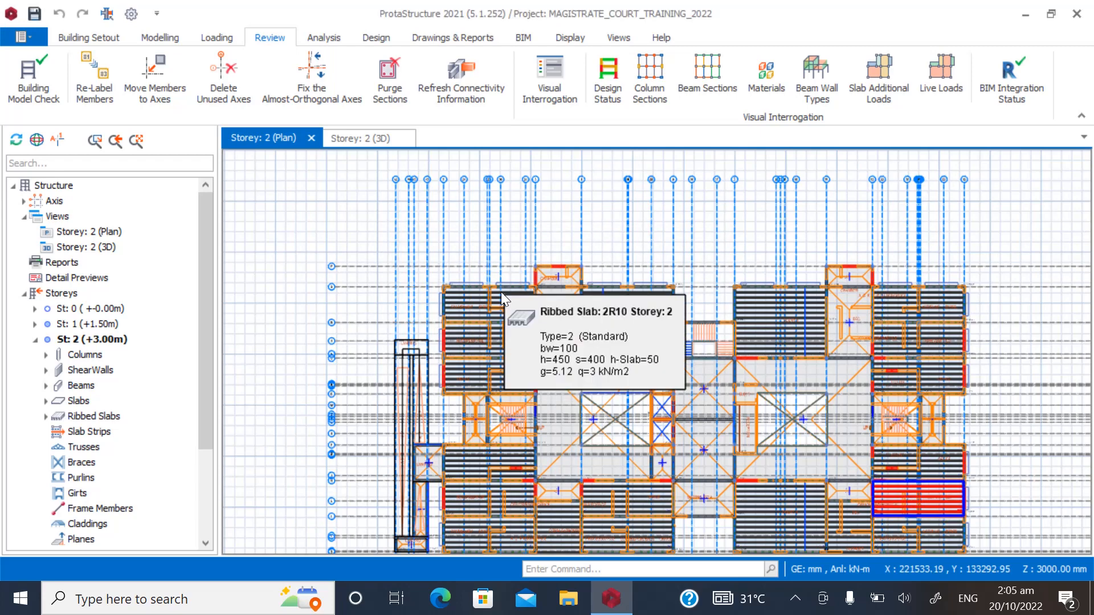
Examine the first floor wall layout against the Storey 2 beams and ribbed slabs around the offices, chamber and courts.
{"action": "left_click", "coordinate": [459, 290]}
{"action": "scroll", "coordinate": [398, 273], "scroll_direction": "down", "scroll_amount": 1}
{"action": "scroll", "coordinate": [451, 344], "scroll_direction": "up", "scroll_amount": 3}
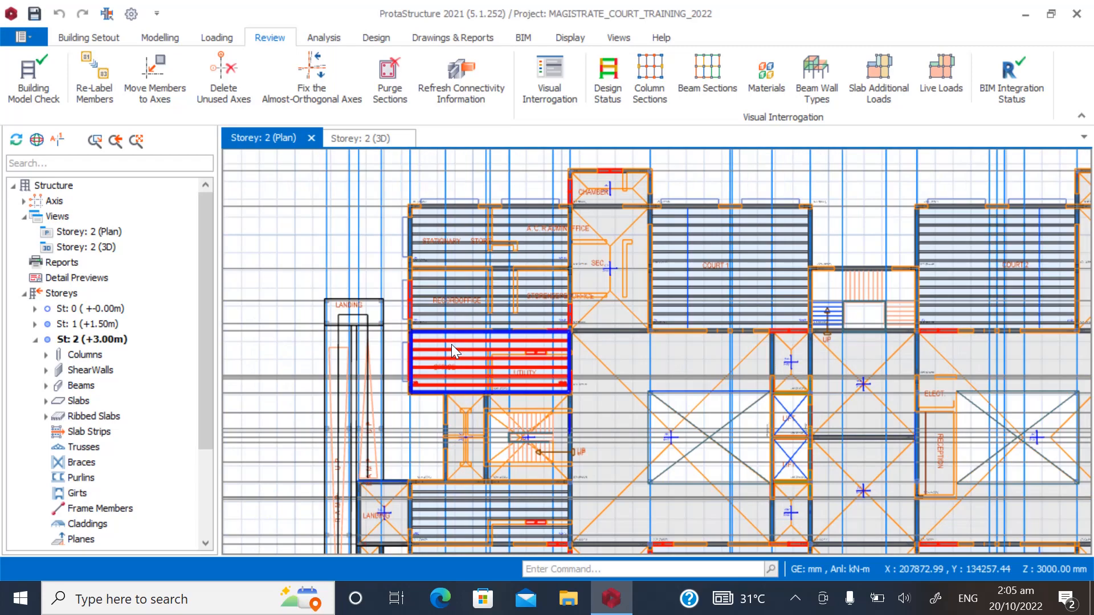
{"action": "scroll", "coordinate": [411, 167], "scroll_direction": "up", "scroll_amount": 2}
{"action": "scroll", "coordinate": [552, 221], "scroll_direction": "up", "scroll_amount": 2}
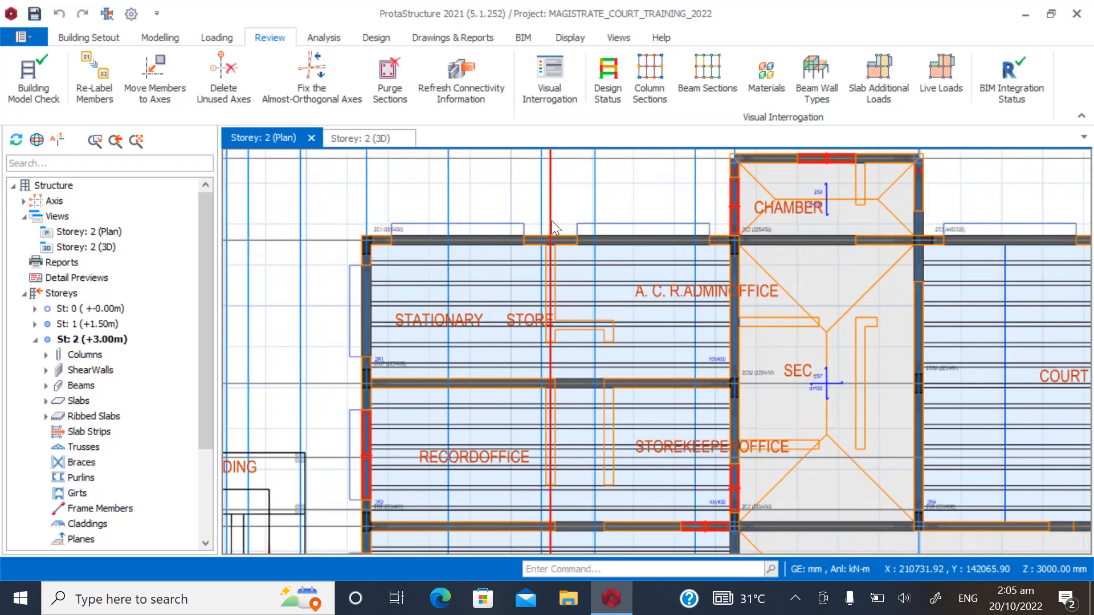
{"action": "scroll", "coordinate": [565, 391], "scroll_direction": "up", "scroll_amount": 3}
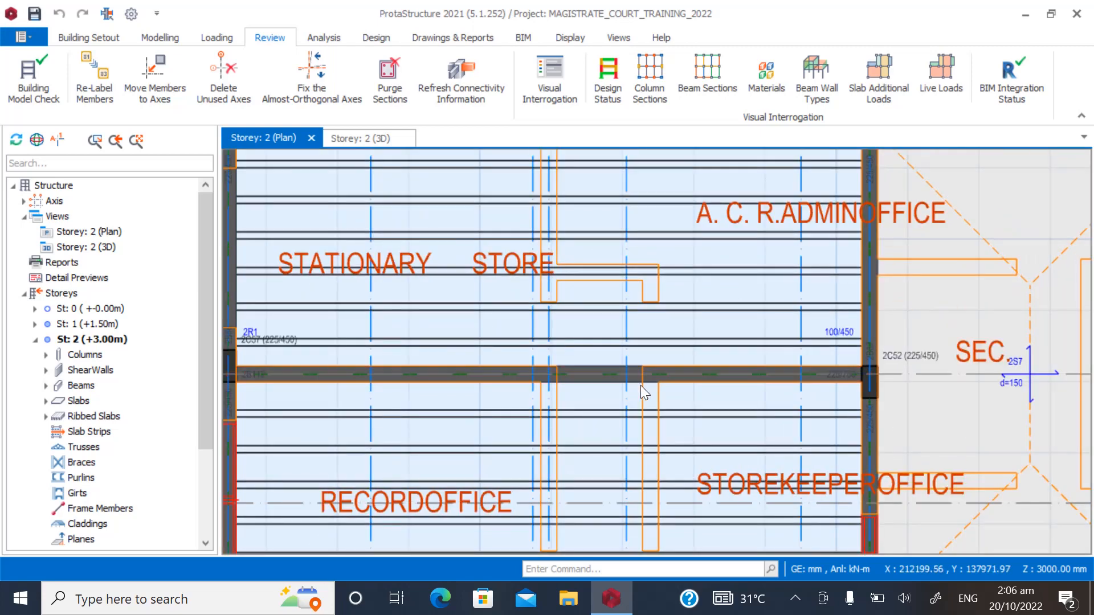
{"action": "scroll", "coordinate": [522, 298], "scroll_direction": "down", "scroll_amount": 3}
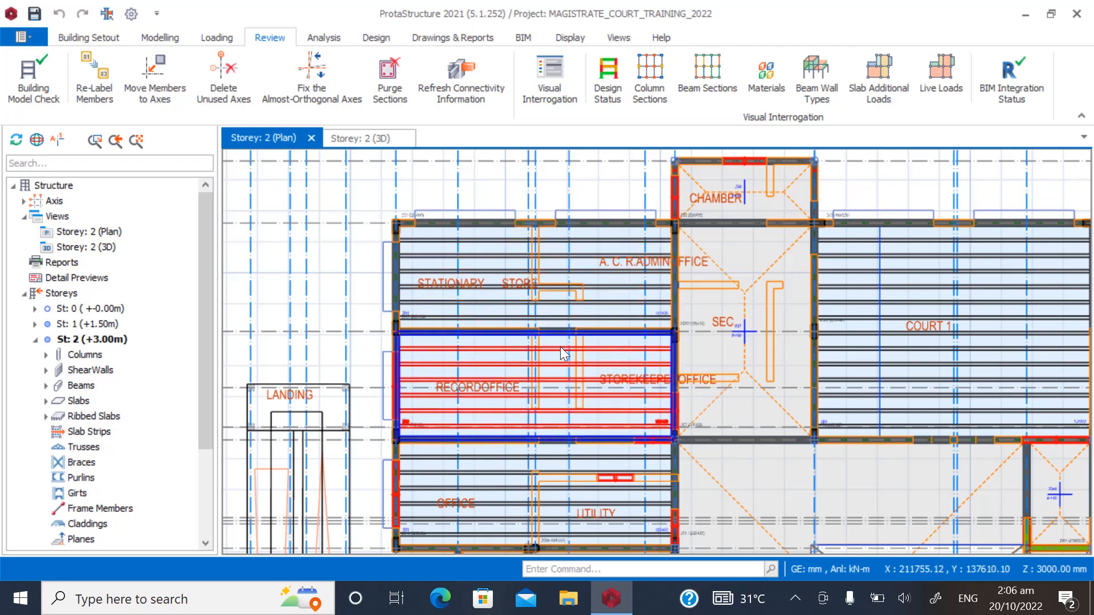
{"action": "scroll", "coordinate": [631, 280], "scroll_direction": "up", "scroll_amount": 2}
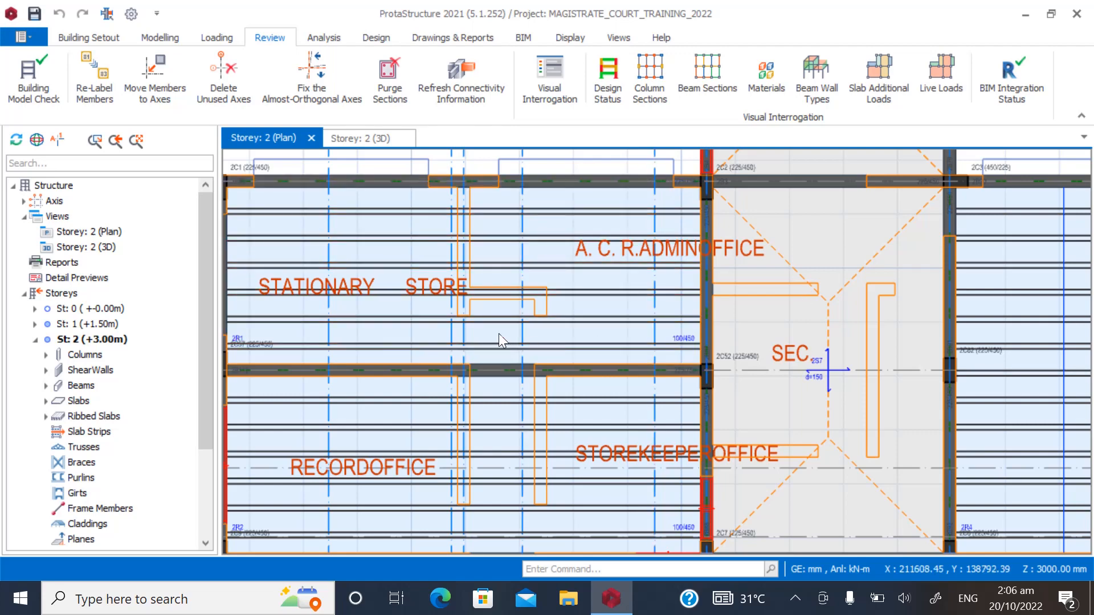
{"action": "scroll", "coordinate": [493, 332], "scroll_direction": "down", "scroll_amount": 1}
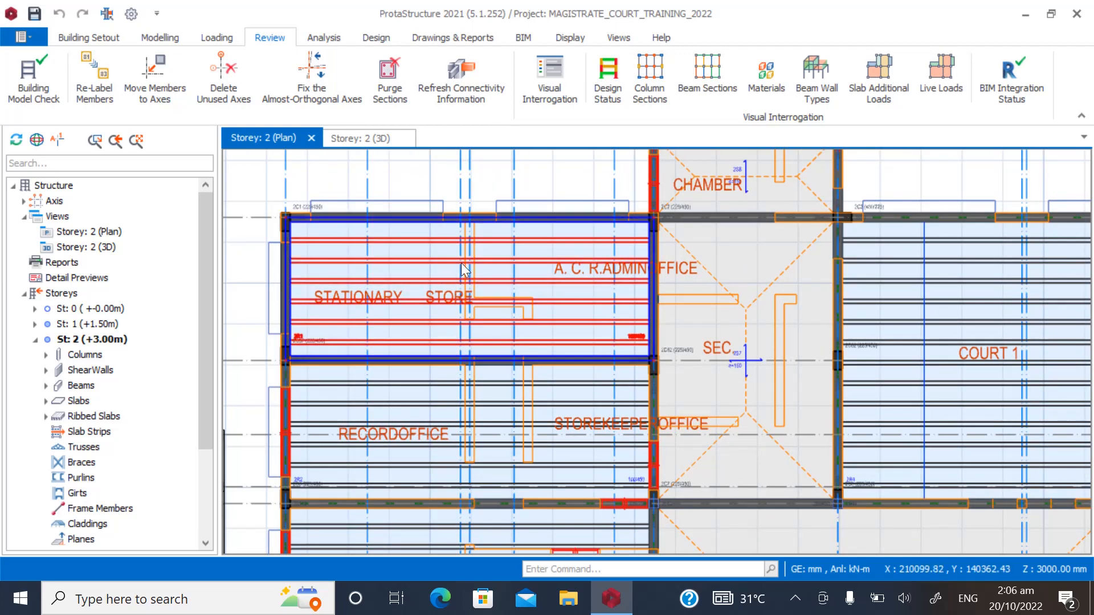
{"action": "scroll", "coordinate": [472, 215], "scroll_direction": "down", "scroll_amount": 1}
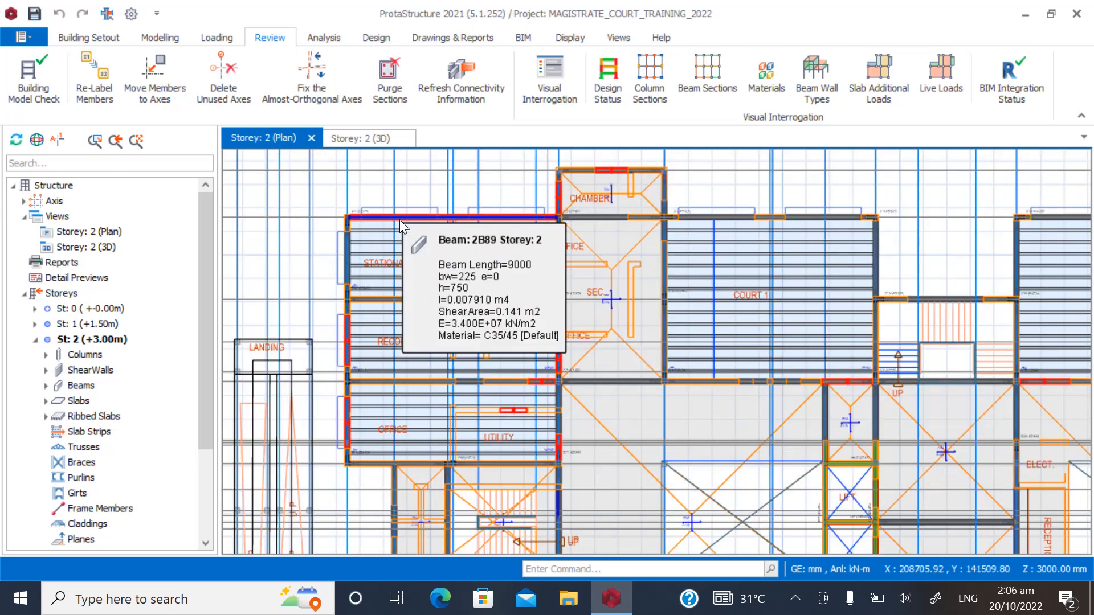
{"action": "scroll", "coordinate": [405, 226], "scroll_direction": "down", "scroll_amount": 1}
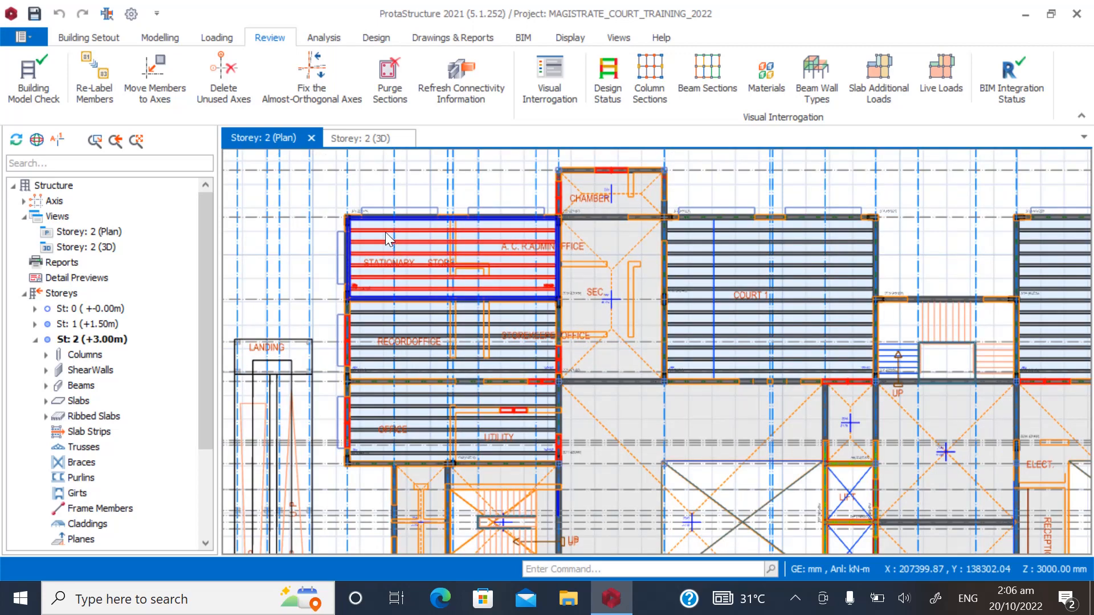
{"action": "scroll", "coordinate": [469, 277], "scroll_direction": "up", "scroll_amount": 3}
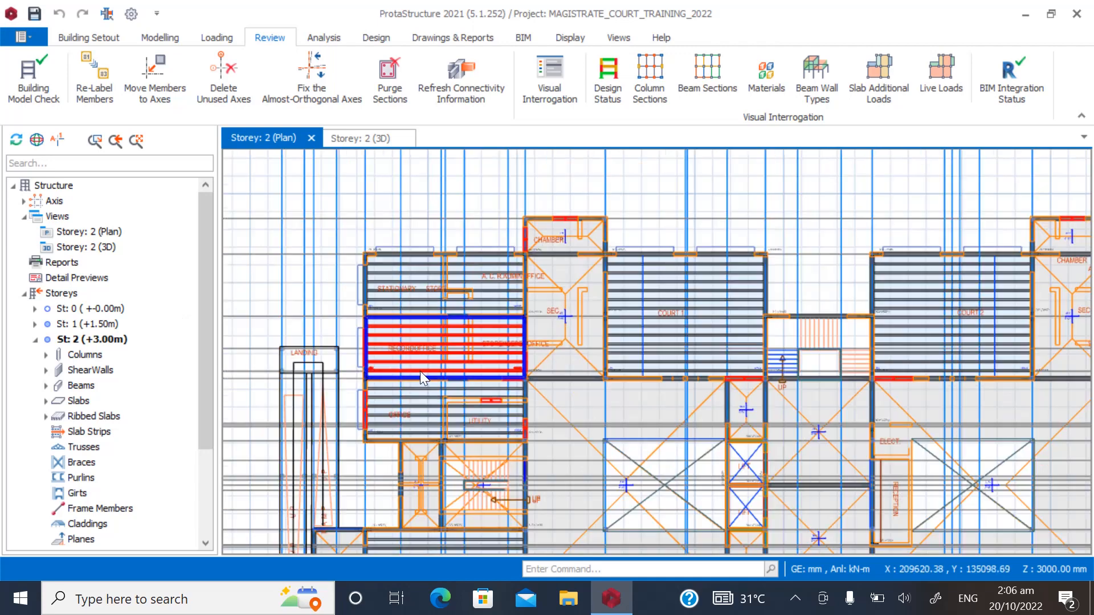
{"action": "scroll", "coordinate": [578, 236], "scroll_direction": "up", "scroll_amount": 3}
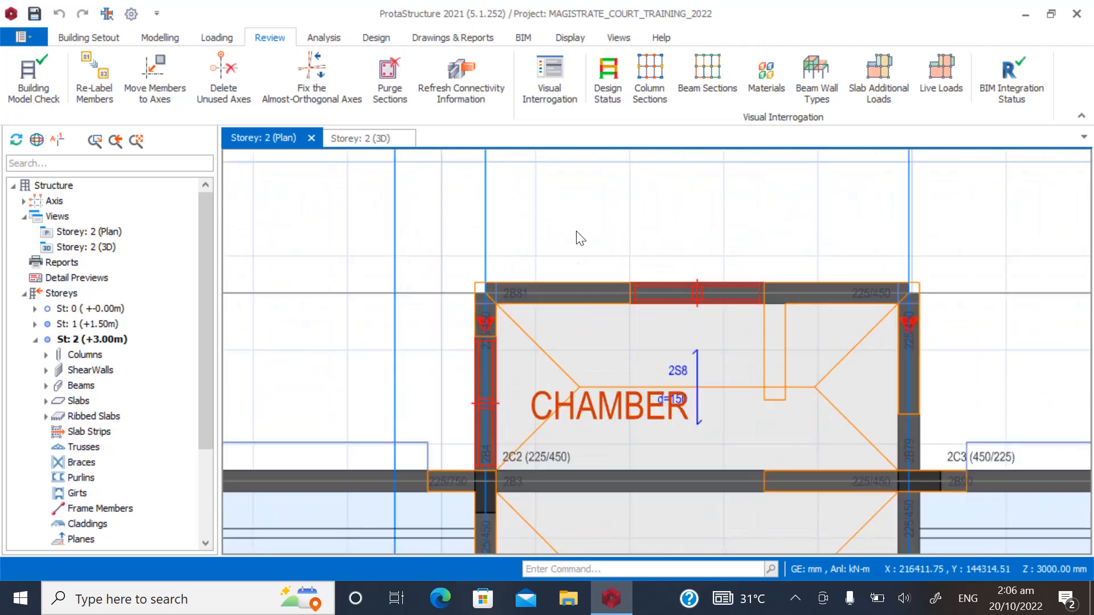
{"action": "scroll", "coordinate": [551, 256], "scroll_direction": "down", "scroll_amount": 1}
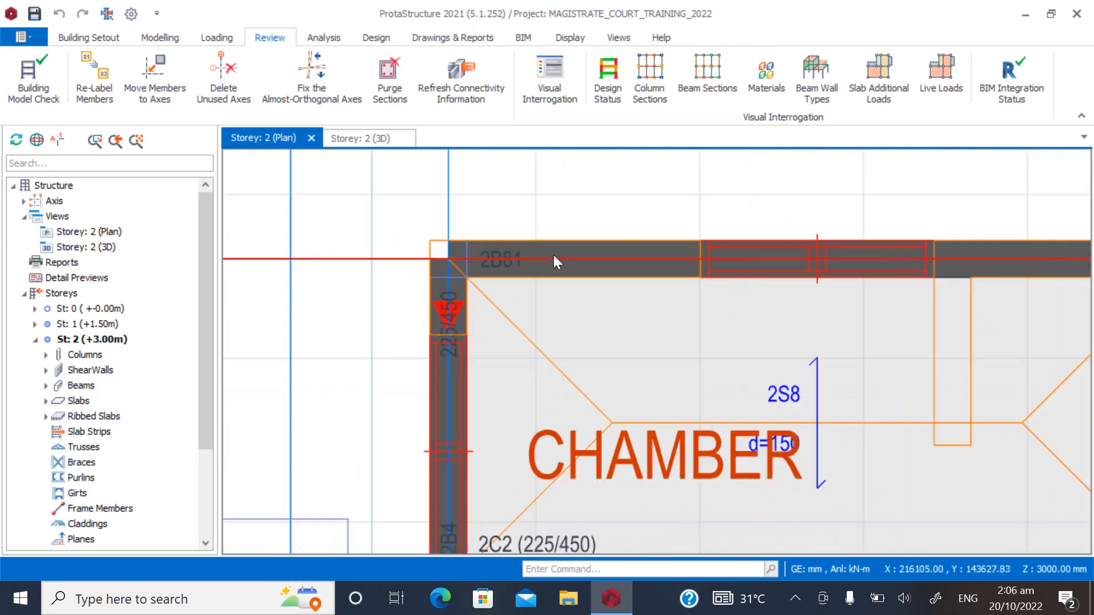
{"action": "scroll", "coordinate": [493, 207], "scroll_direction": "down", "scroll_amount": 8}
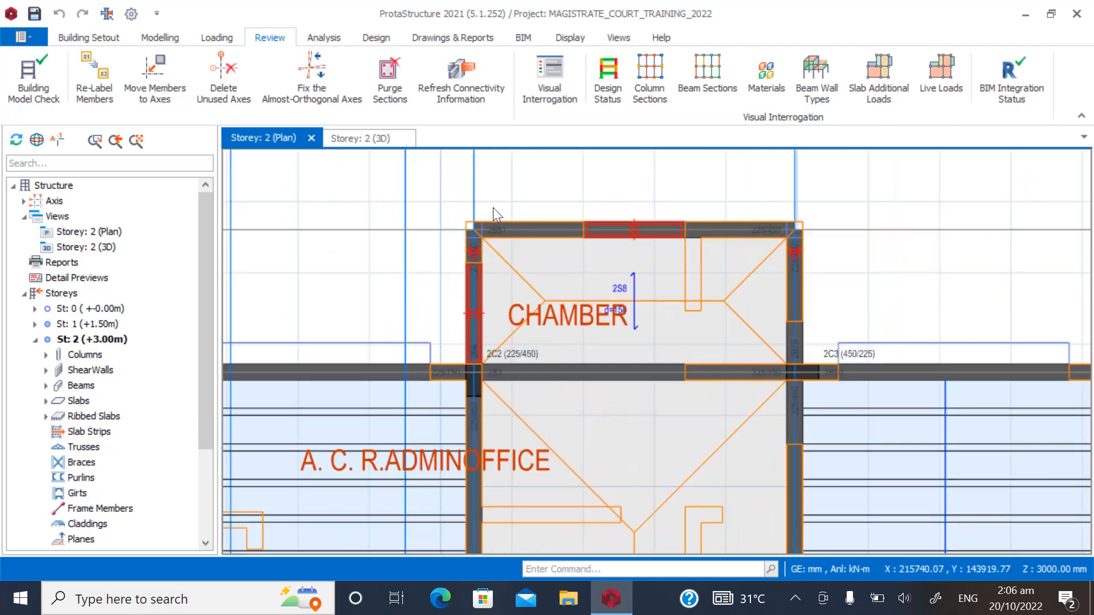
{"action": "scroll", "coordinate": [669, 367], "scroll_direction": "up", "scroll_amount": 2}
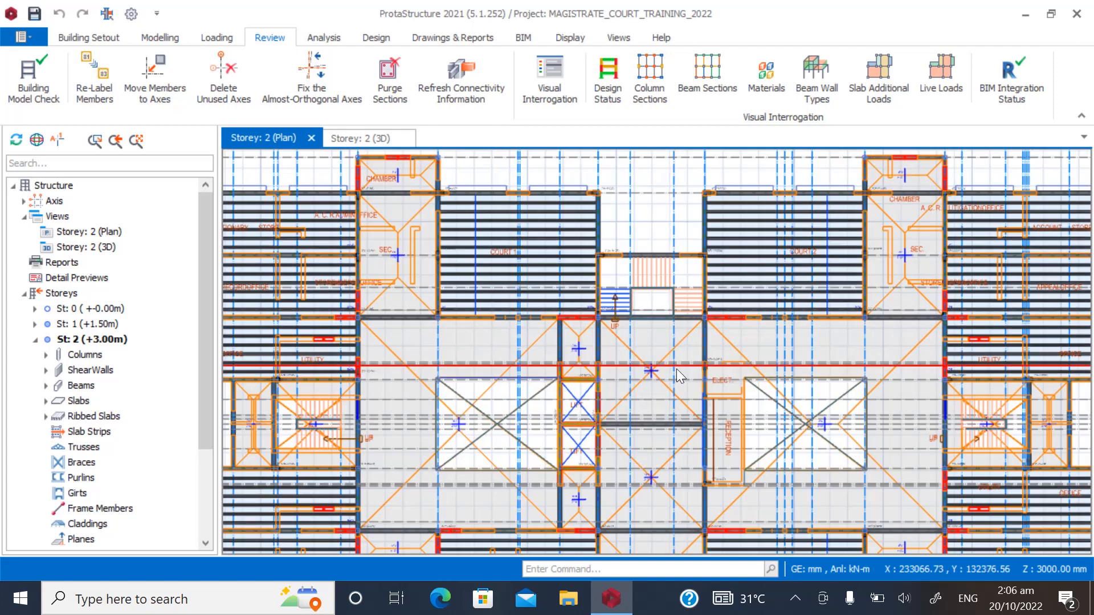
{"action": "scroll", "coordinate": [521, 334], "scroll_direction": "down", "scroll_amount": 2}
{"action": "scroll", "coordinate": [428, 211], "scroll_direction": "up", "scroll_amount": 7}
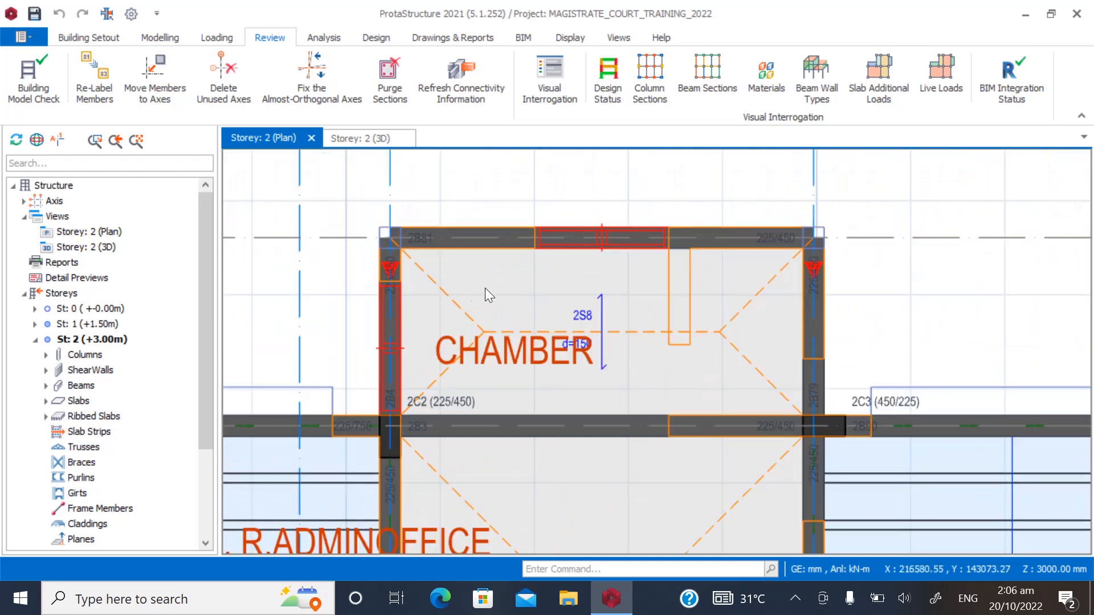
{"action": "scroll", "coordinate": [395, 255], "scroll_direction": "up", "scroll_amount": 2}
{"action": "left_click", "coordinate": [442, 219]}
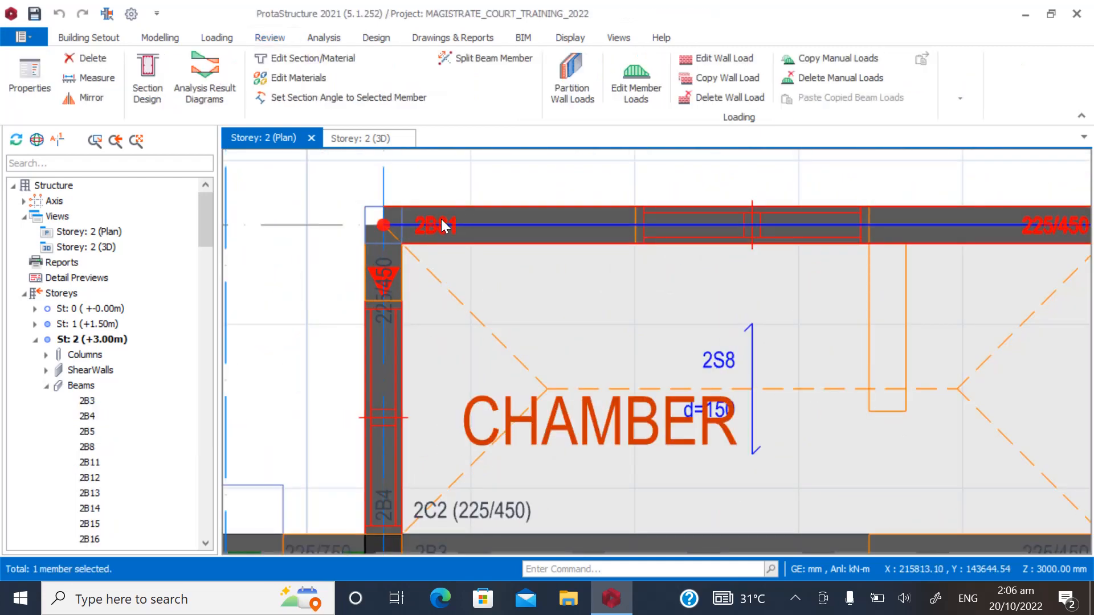
{"action": "right_click", "coordinate": [442, 219]}
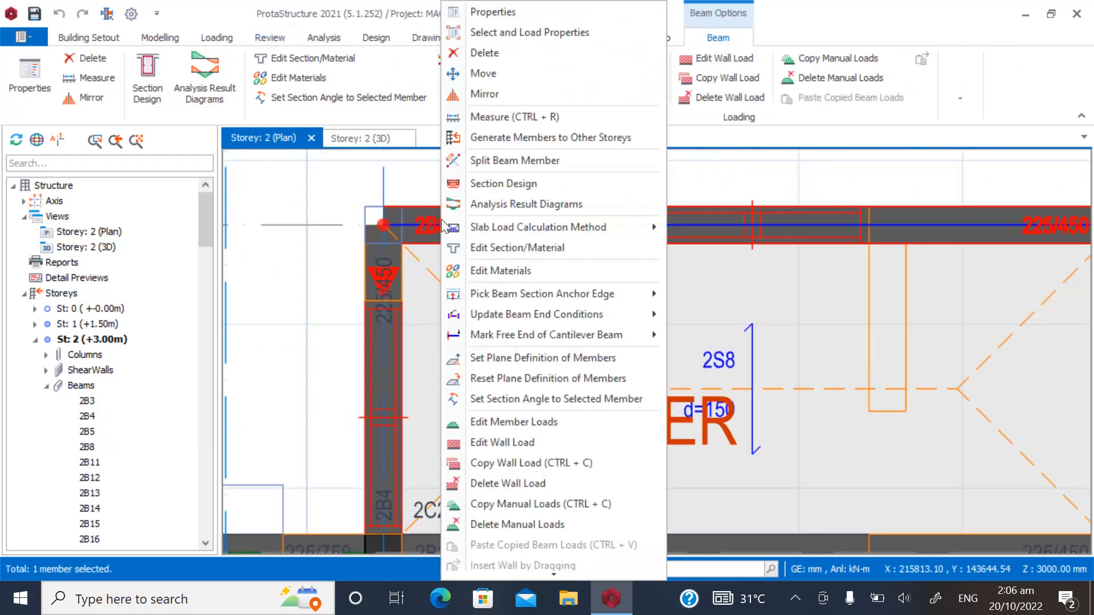
{"action": "left_click", "coordinate": [481, 442]}
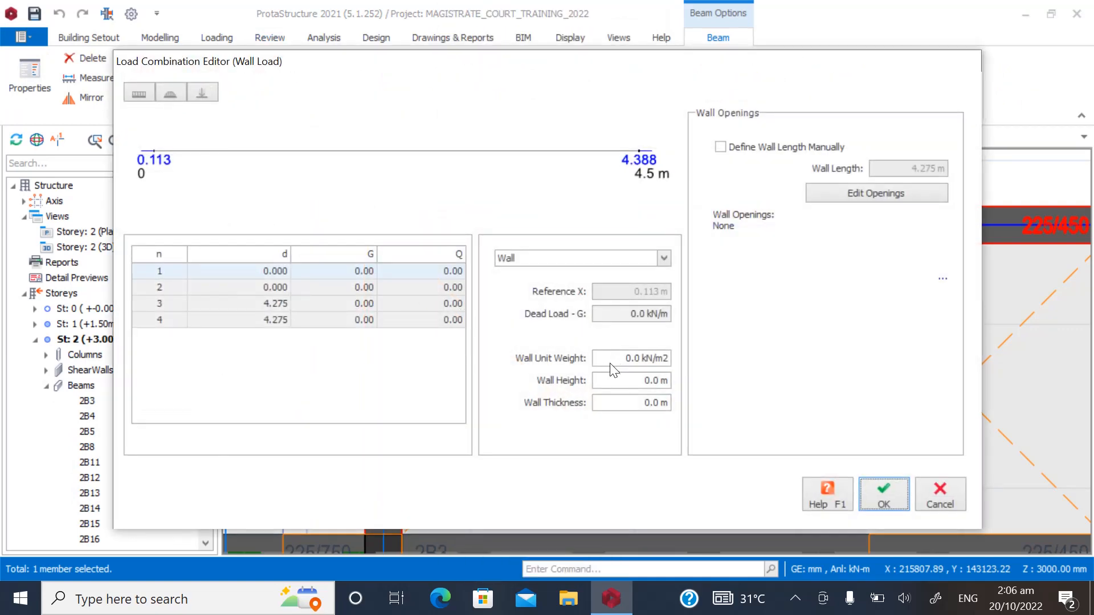
{"action": "left_click_drag", "start_coordinate": [614, 359], "coordinate": [683, 365]}
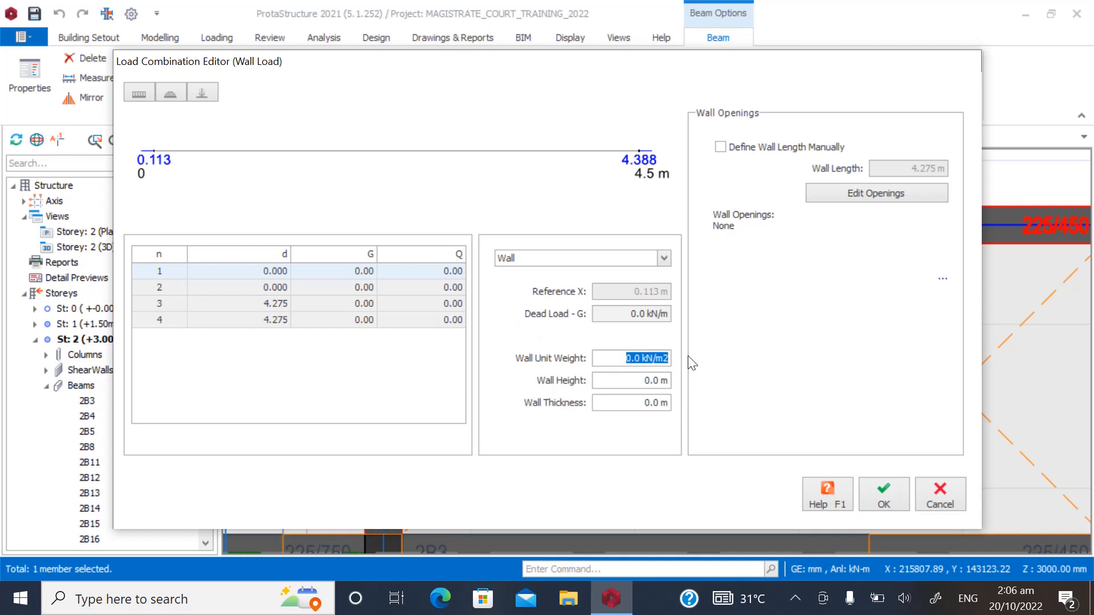
{"action": "type", "text": "3.47"}
{"action": "left_click", "coordinate": [660, 383]}
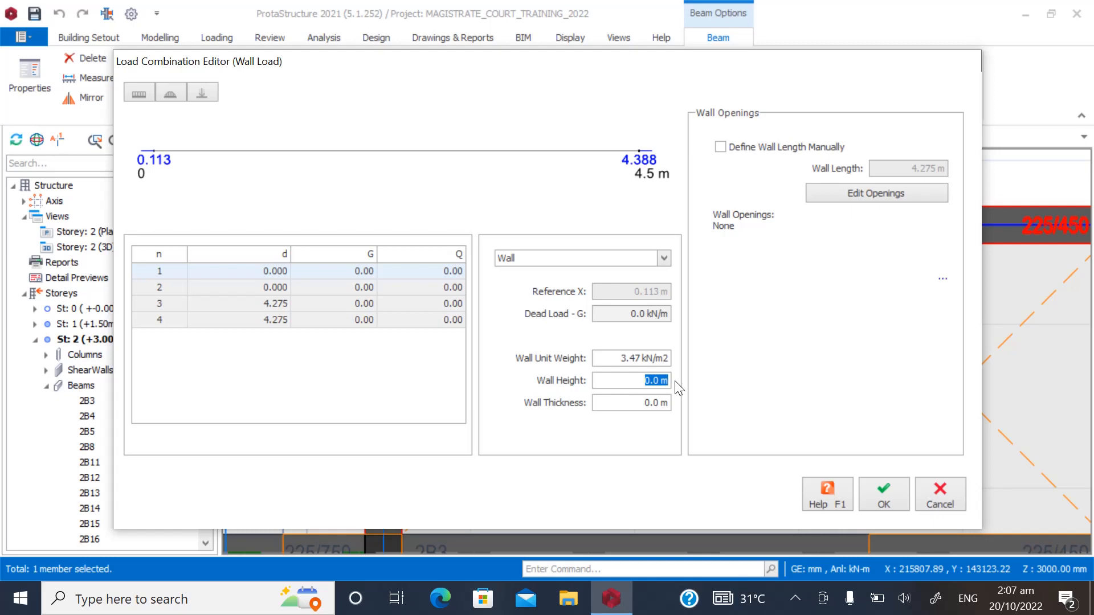
{"action": "left_click", "coordinate": [939, 491]}
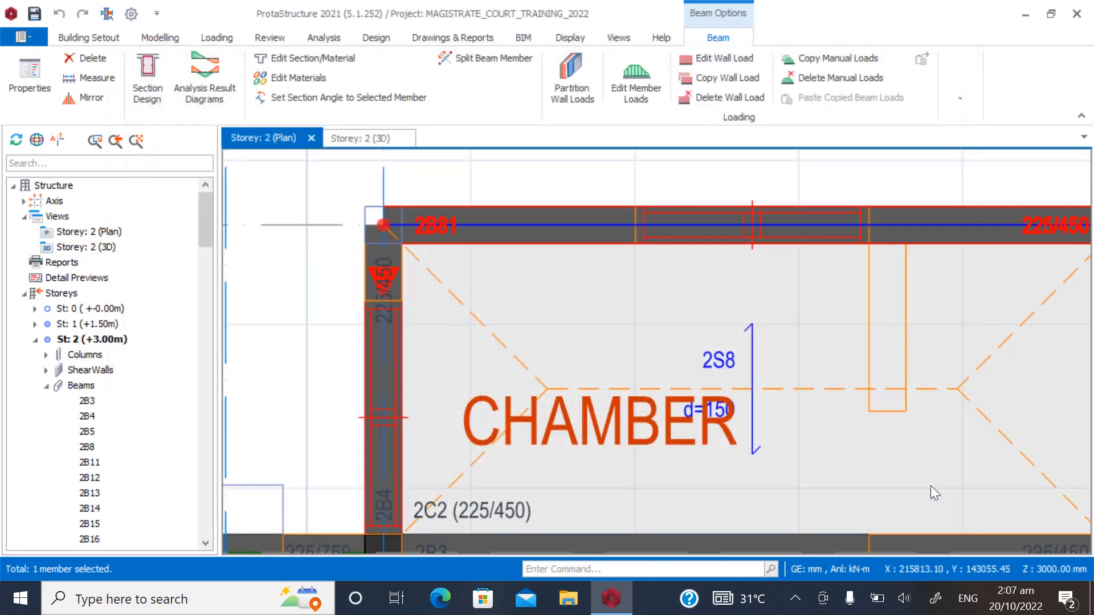
{"action": "left_click", "coordinate": [326, 279]}
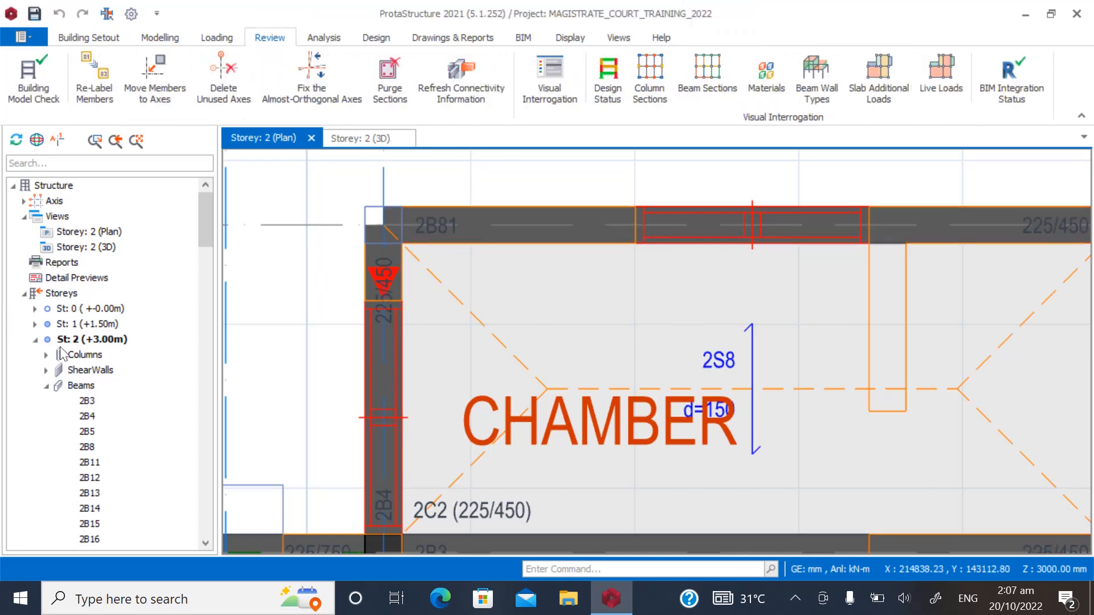
Review the height and level of each storey in the storey settings and close them without changes.
{"action": "right_click", "coordinate": [63, 299]}
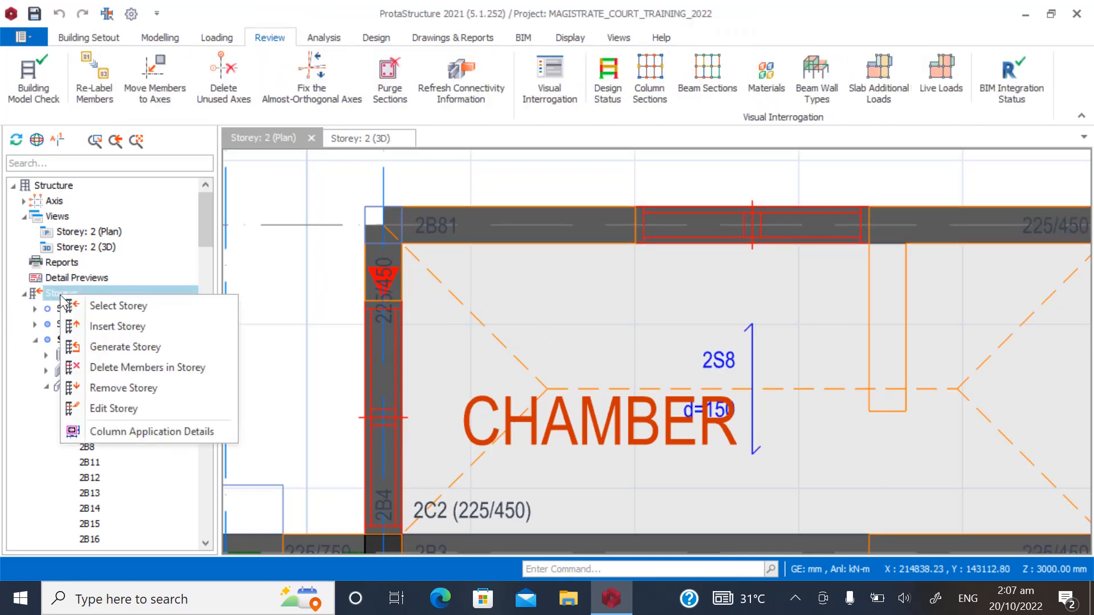
{"action": "left_click", "coordinate": [111, 409]}
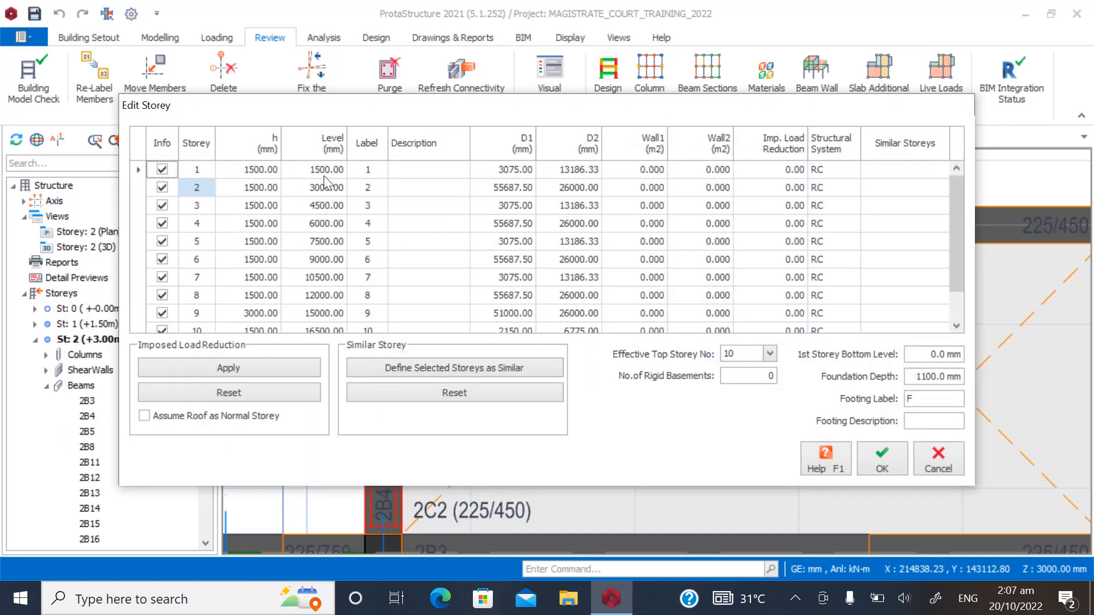
{"action": "left_click", "coordinate": [937, 462]}
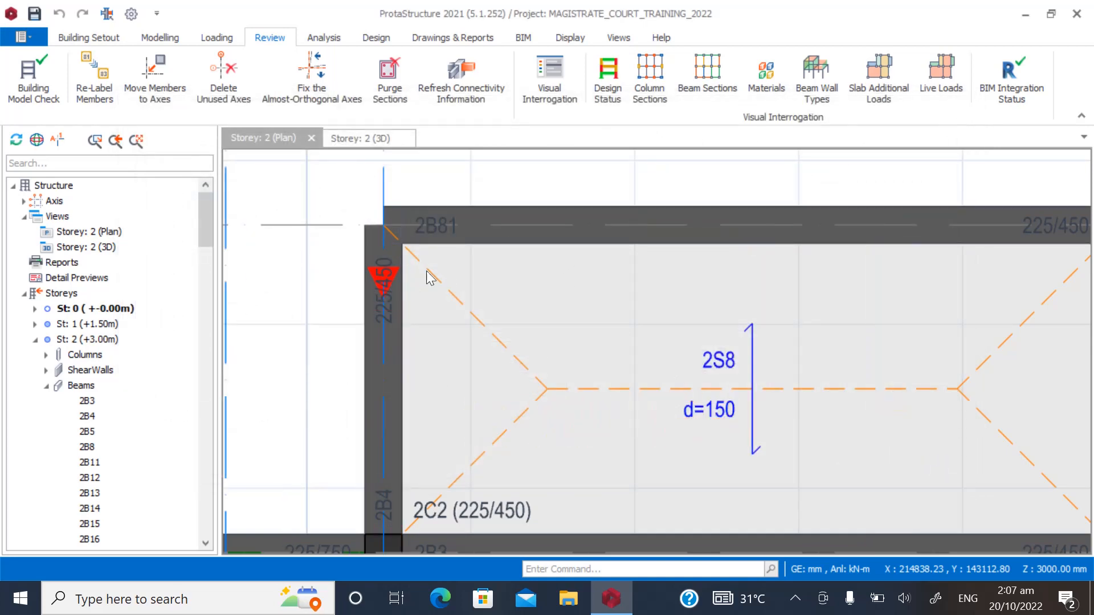
Select beam 2B81 along the chamber's outer wall and bring up its wall load editing options.
{"action": "scroll", "coordinate": [891, 241], "scroll_direction": "up", "scroll_amount": 2}
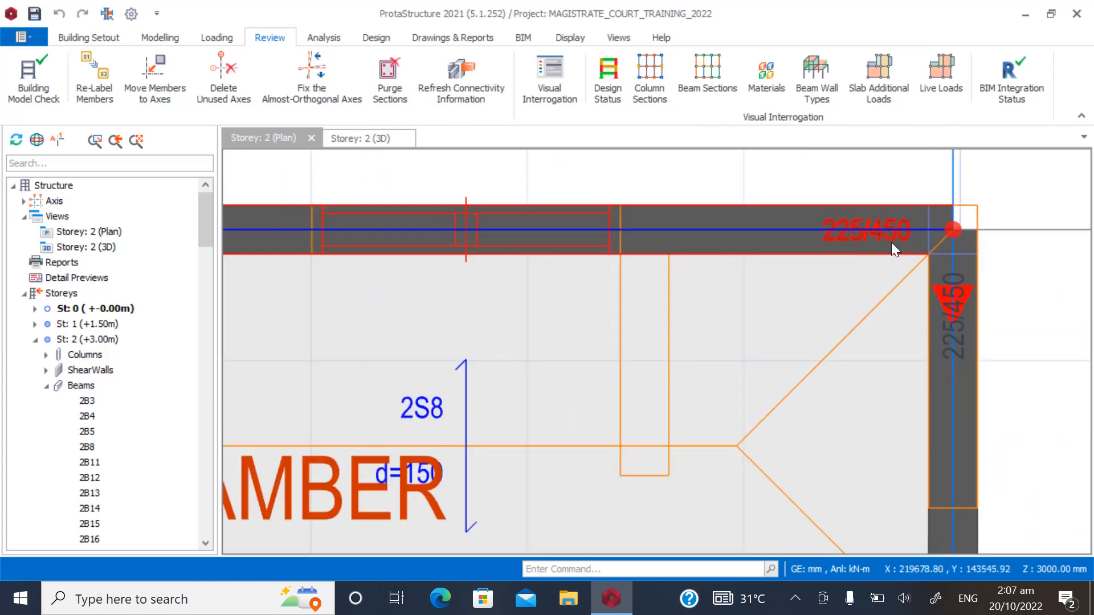
{"action": "scroll", "coordinate": [758, 285], "scroll_direction": "down", "scroll_amount": 3}
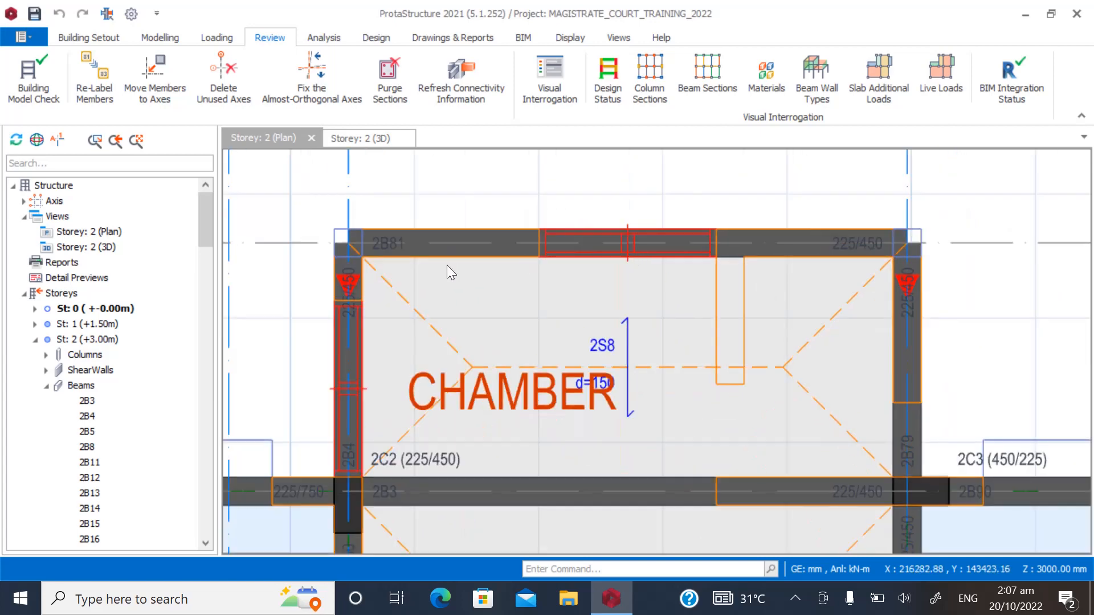
{"action": "right_click", "coordinate": [404, 251]}
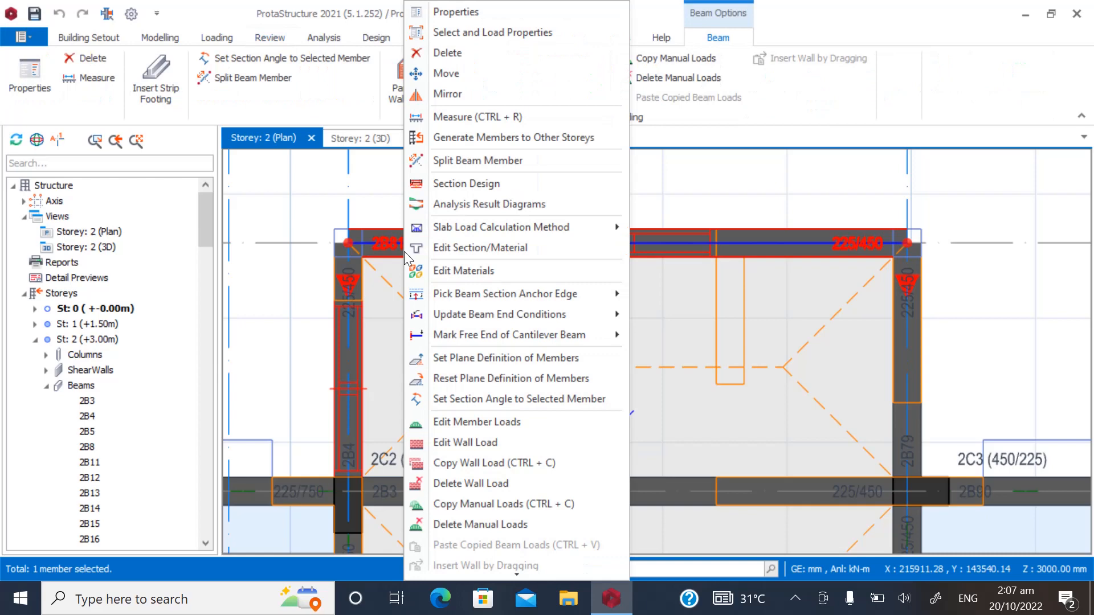
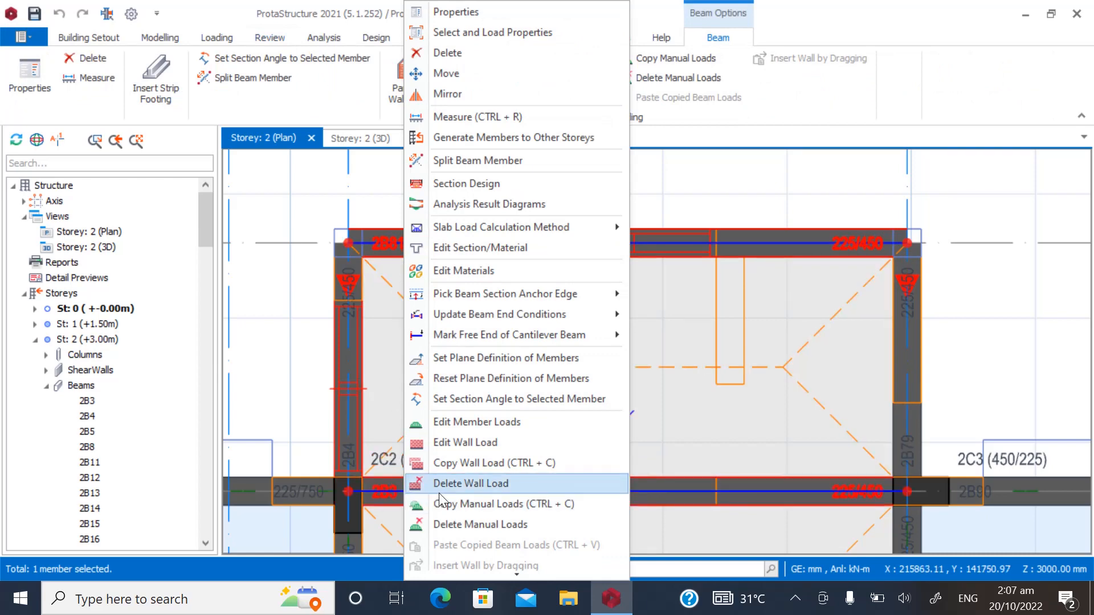
Define a wall load on beam 2B81 with unit weight 3.47 kN/m2, height 2.55 m and thickness 0.225 m.
{"action": "left_click", "coordinate": [456, 445]}
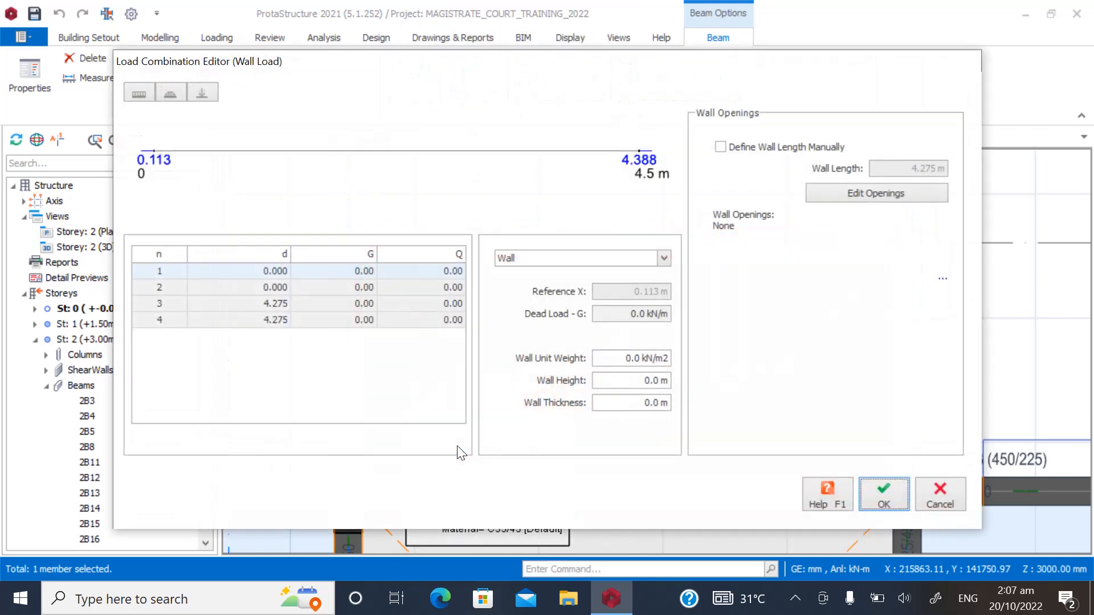
{"action": "left_click_drag", "start_coordinate": [617, 369], "coordinate": [682, 367]}
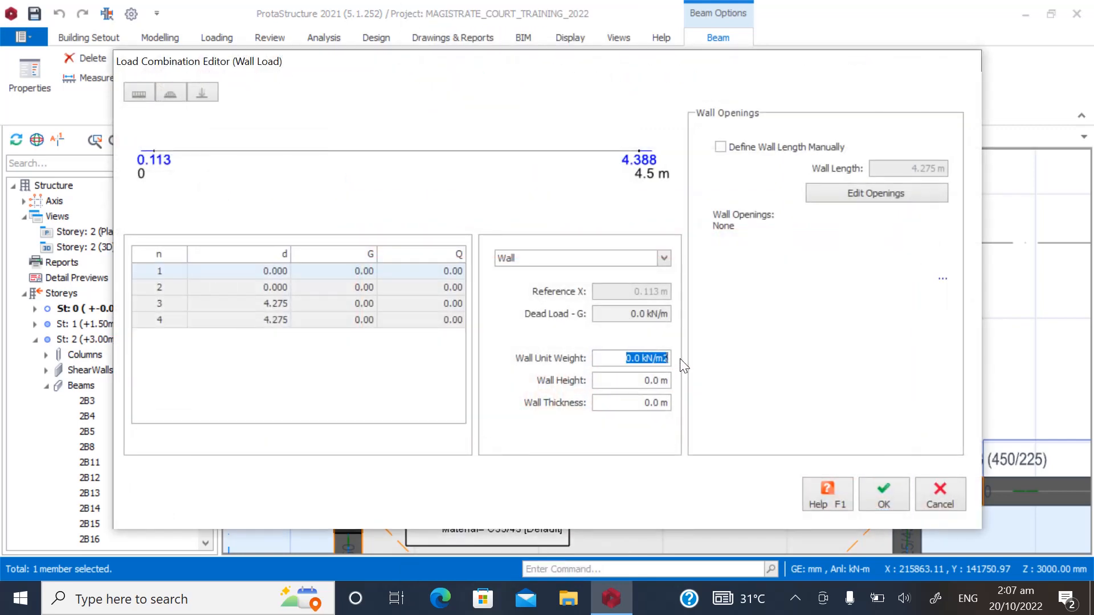
{"action": "type", "text": "3.47 kN/m2"}
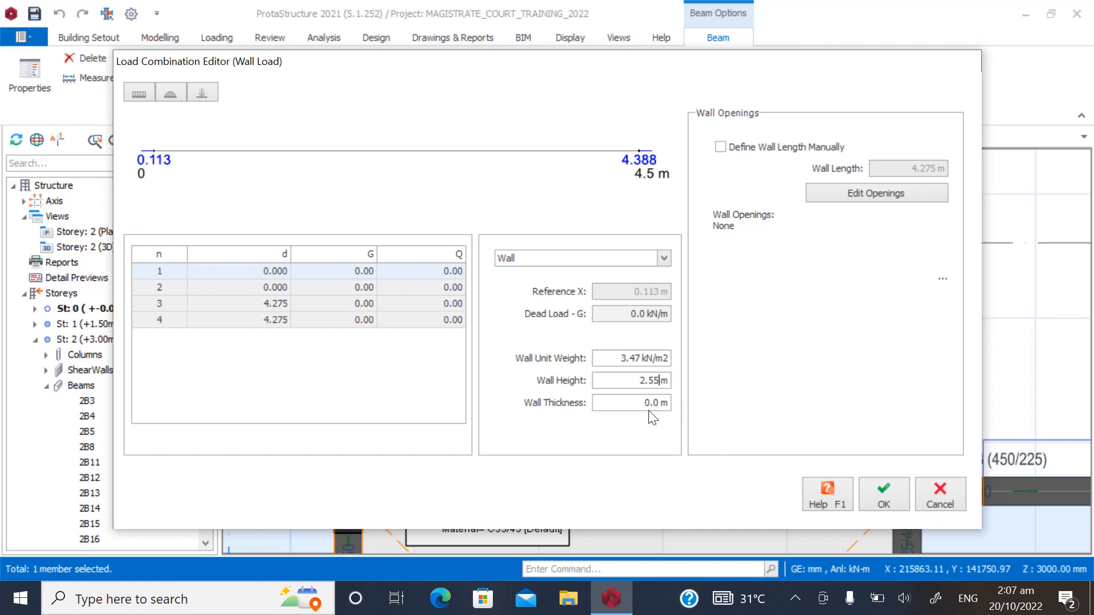
{"action": "left_click", "coordinate": [631, 405]}
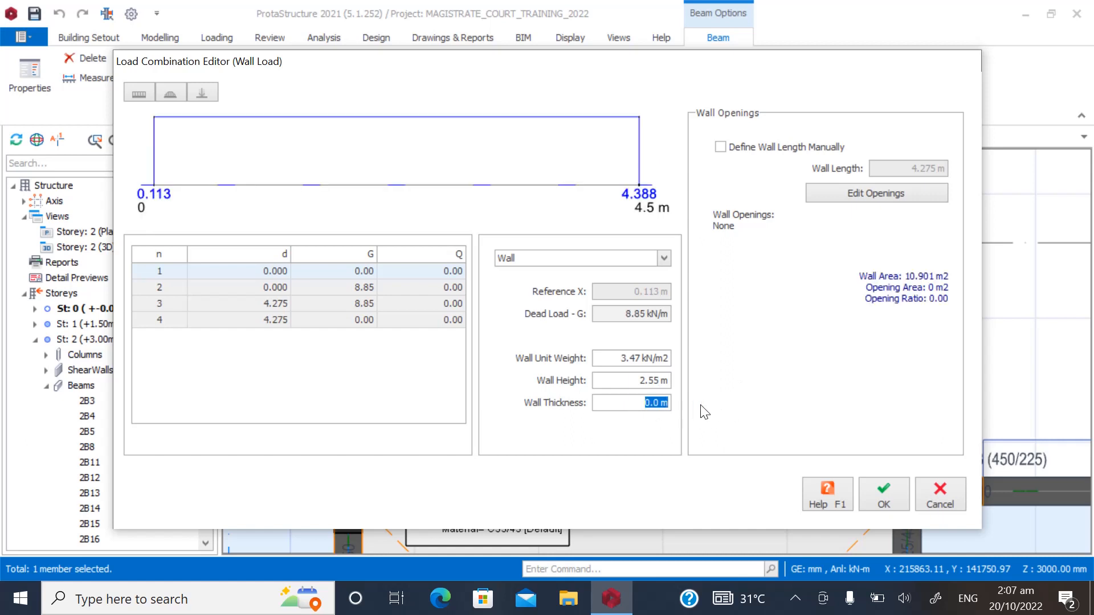
{"action": "type", "text": "0.225"}
{"action": "left_click", "coordinate": [877, 489]}
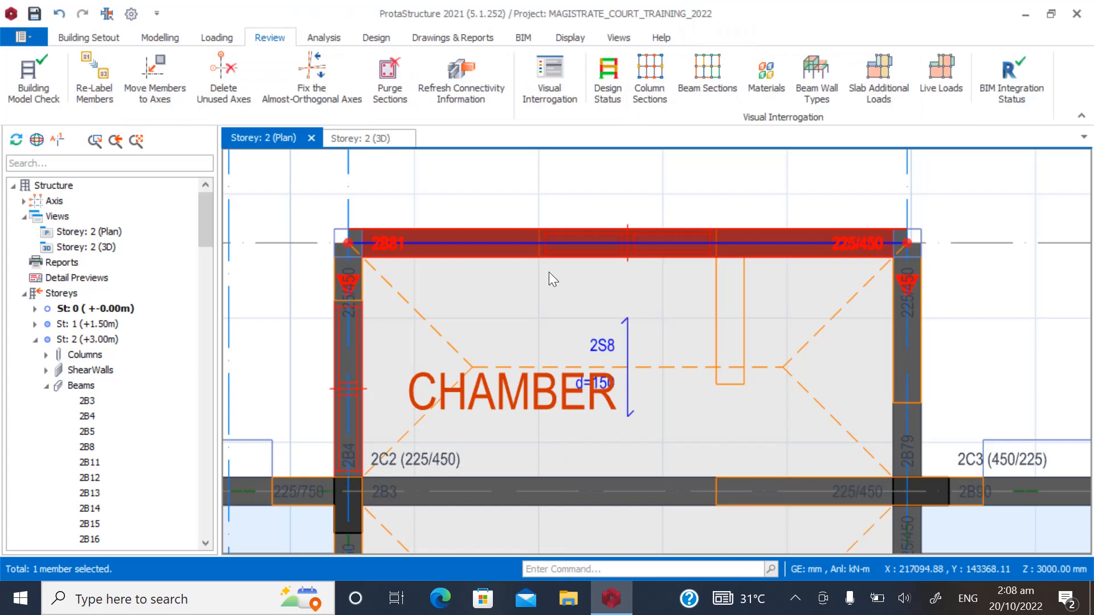
{"action": "key", "text": "Escape"}
Examine the wall on the chamber's outer beam from several angles in the Storey 2 3D view.
{"action": "left_click", "coordinate": [105, 247]}
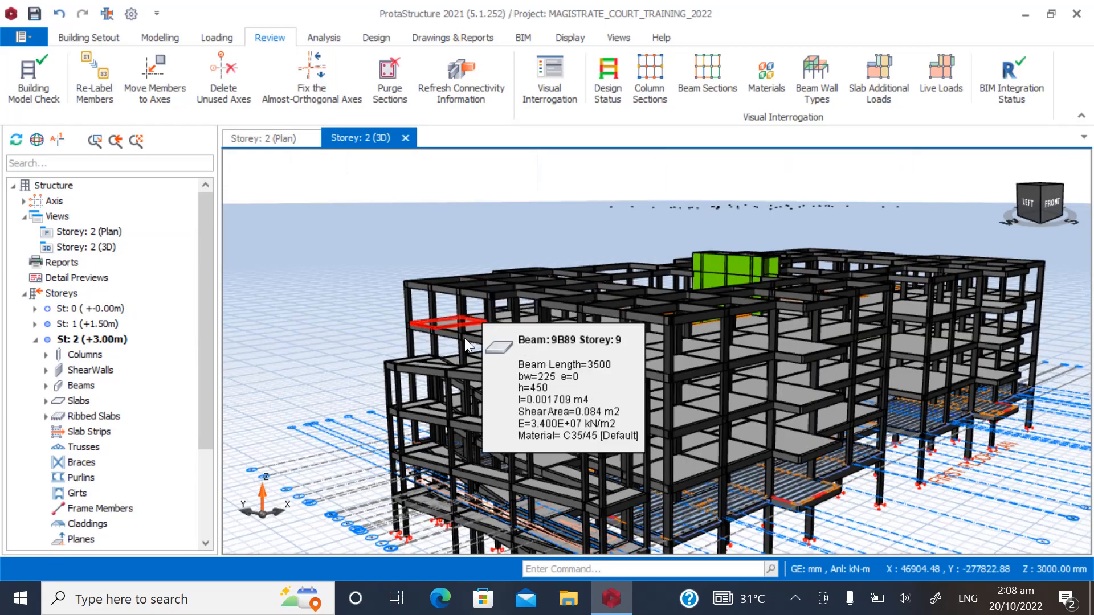
{"action": "middle_click_drag", "start_coordinate": [464, 337], "coordinate": [655, 475]}
{"action": "scroll", "coordinate": [658, 479], "scroll_direction": "up", "scroll_amount": 8}
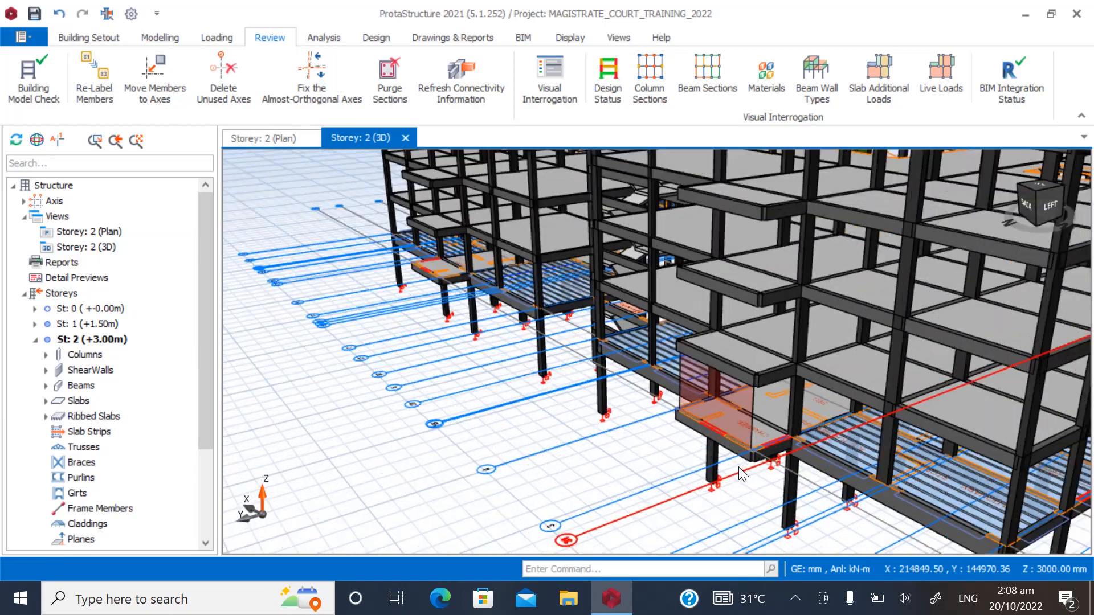
{"action": "scroll", "coordinate": [749, 455], "scroll_direction": "up", "scroll_amount": 1}
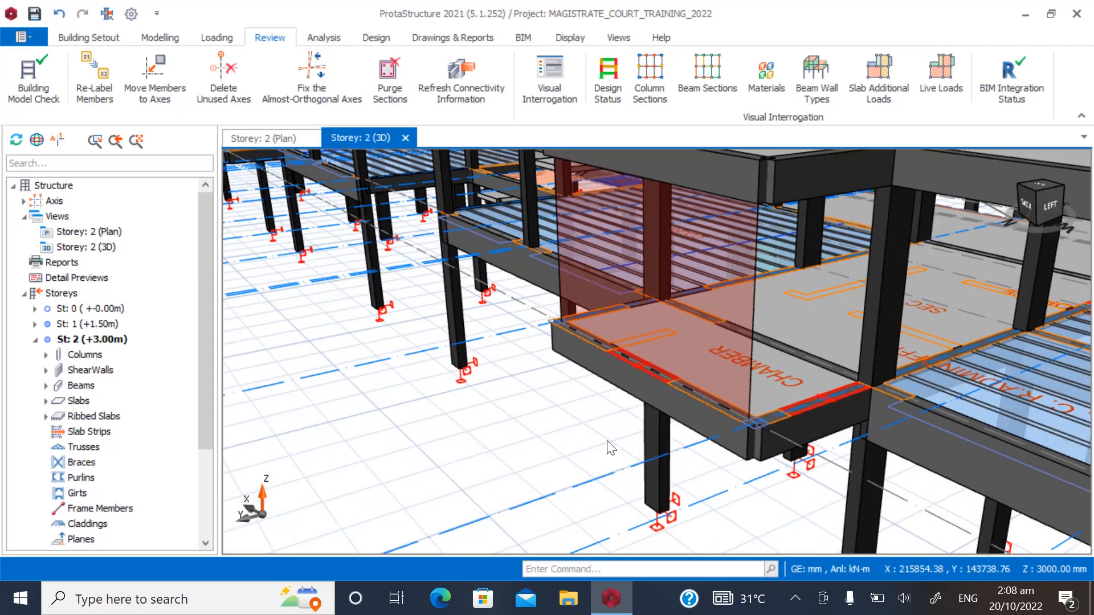
{"action": "scroll", "coordinate": [577, 385], "scroll_direction": "up", "scroll_amount": 4}
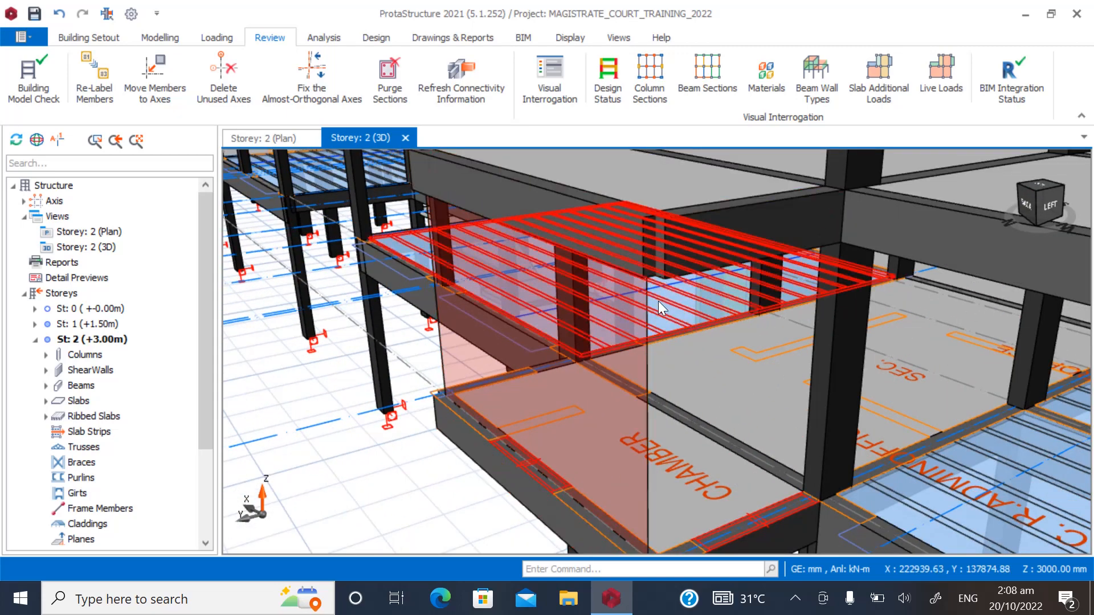
{"action": "middle_click_drag", "start_coordinate": [675, 306], "coordinate": [644, 304]}
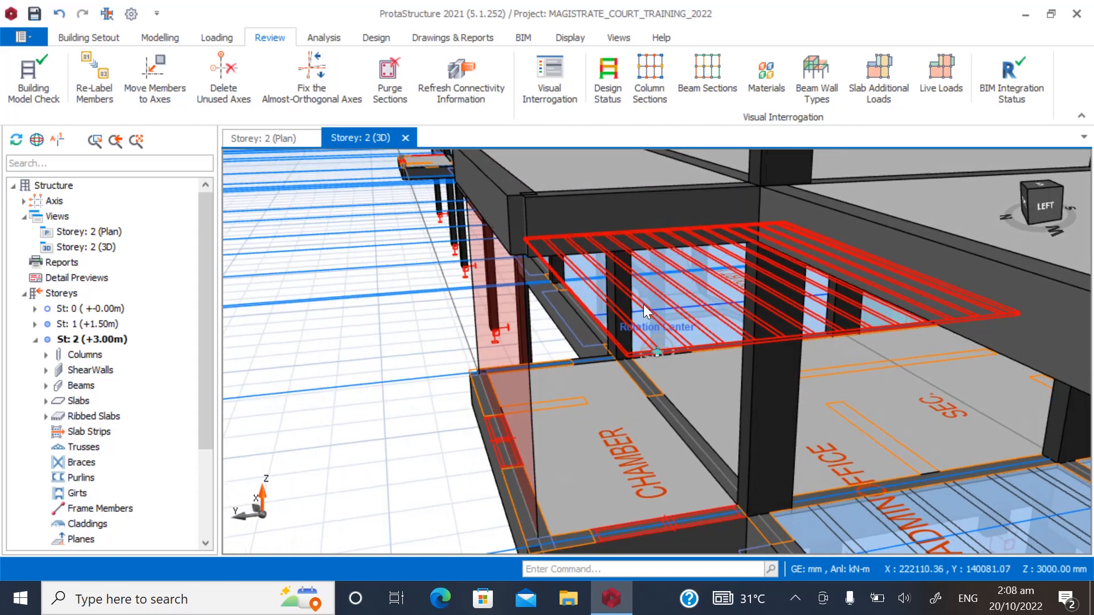
{"action": "mouse_move", "coordinate": [541, 310]}
{"action": "middle_mouse_down"}
{"action": "mouse_move", "coordinate": [614, 288]}
{"action": "mouse_move", "coordinate": [678, 293]}
{"action": "mouse_move", "coordinate": [650, 371]}
{"action": "mouse_move", "coordinate": [579, 435]}
{"action": "mouse_move", "coordinate": [589, 462]}
{"action": "mouse_move", "coordinate": [447, 453]}
{"action": "mouse_move", "coordinate": [429, 432]}
{"action": "middle_mouse_up"}
{"action": "scroll", "coordinate": [660, 336], "scroll_direction": "down", "scroll_amount": 1}
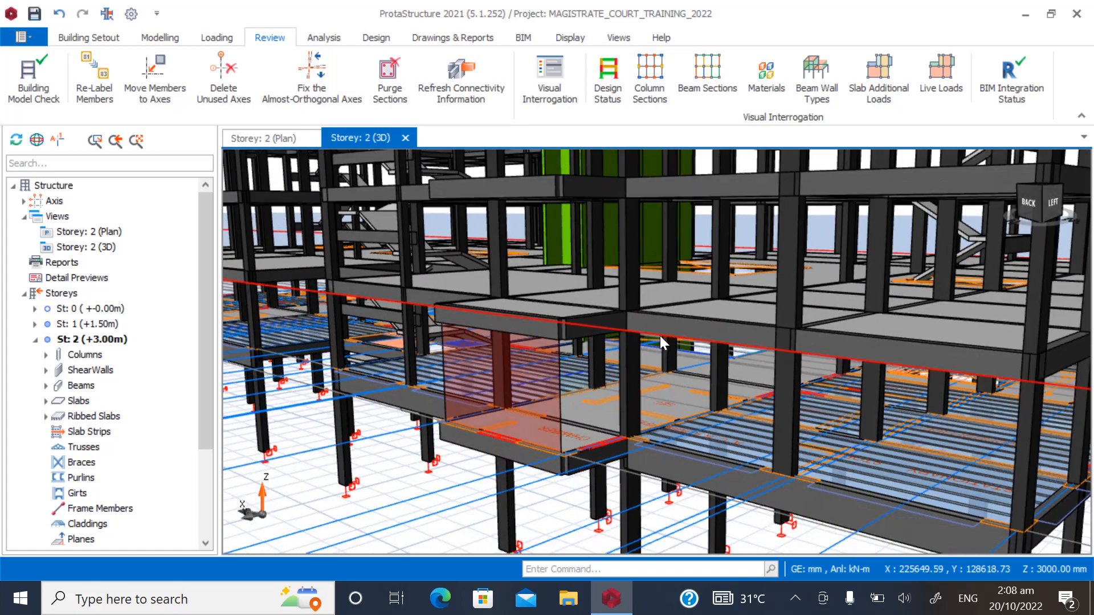
Return to the Storey 2 plan and copy the wall load of beam 2B81.
{"action": "left_click", "coordinate": [101, 231]}
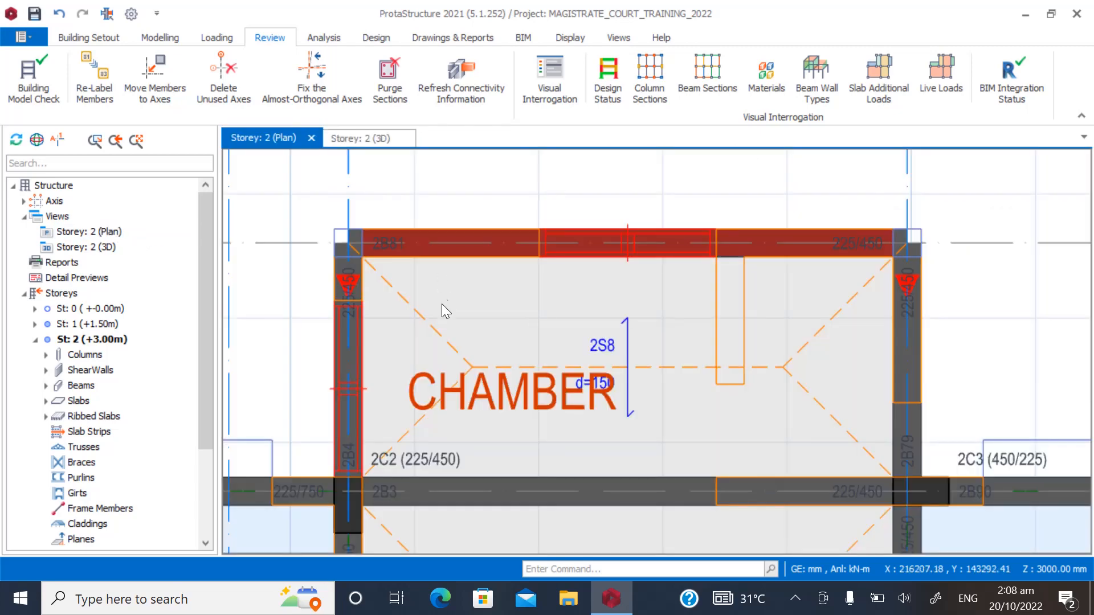
{"action": "scroll", "coordinate": [399, 223], "scroll_direction": "up", "scroll_amount": 3}
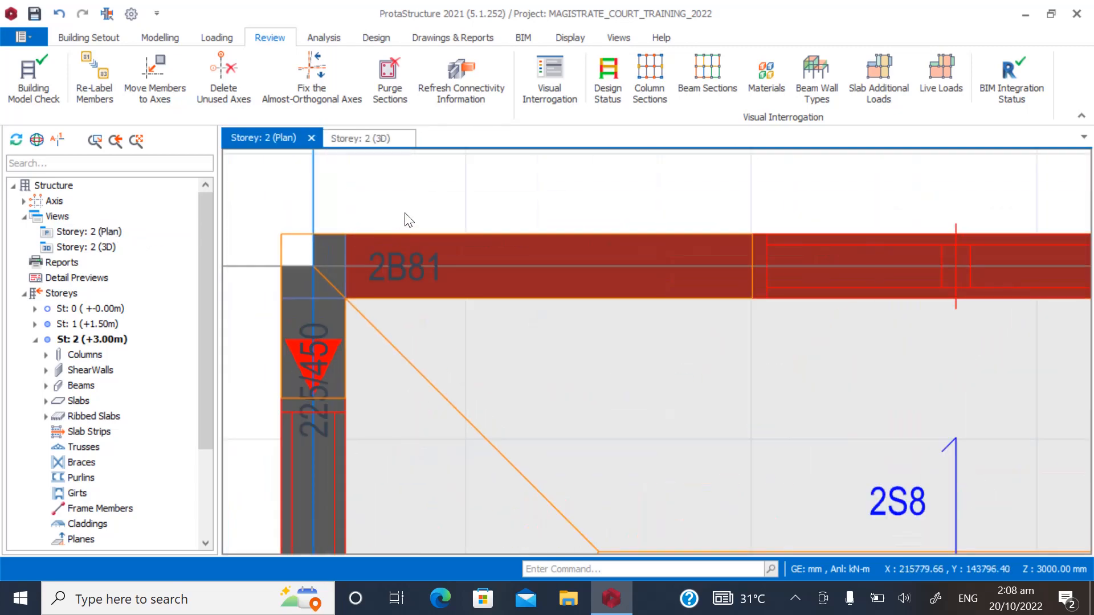
{"action": "right_click", "coordinate": [393, 258]}
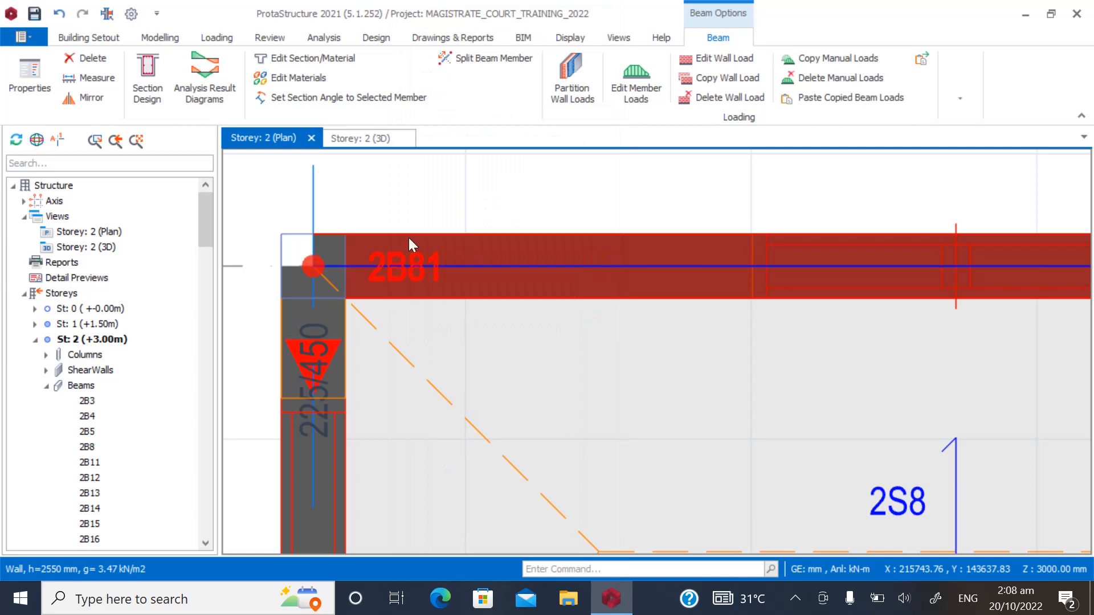
Add the chamber's two side beams, 2B4 and 2B79, to the selection with beam 2B81.
{"action": "scroll", "coordinate": [366, 366], "scroll_direction": "down", "scroll_amount": 3}
{"action": "scroll", "coordinate": [366, 366], "scroll_direction": "up", "scroll_amount": 3}
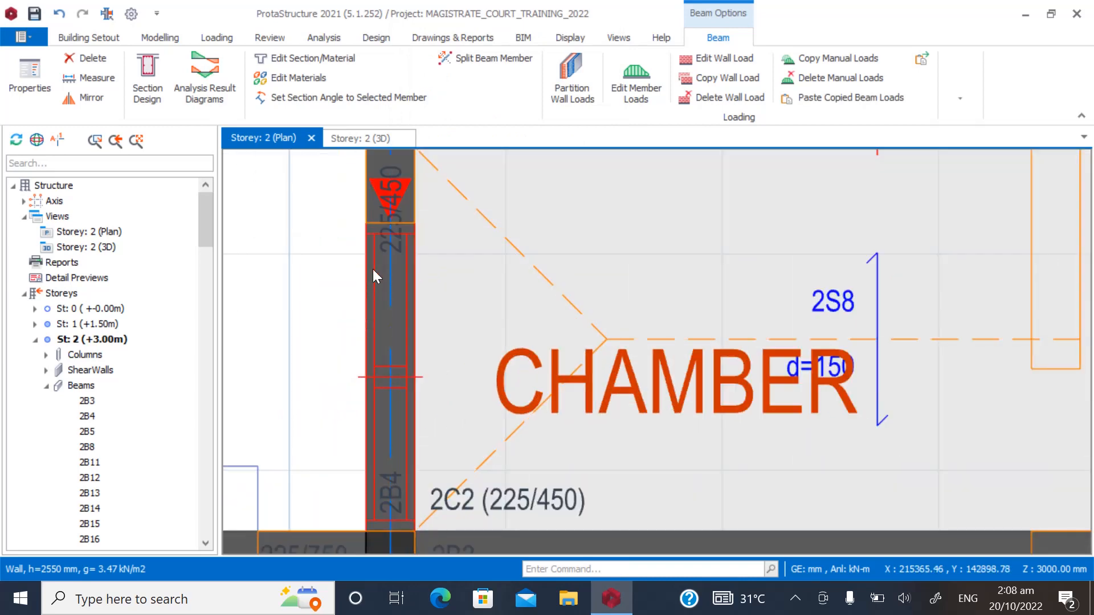
{"action": "left_click", "coordinate": [385, 221]}
{"action": "scroll", "coordinate": [293, 254], "scroll_direction": "down", "scroll_amount": 3}
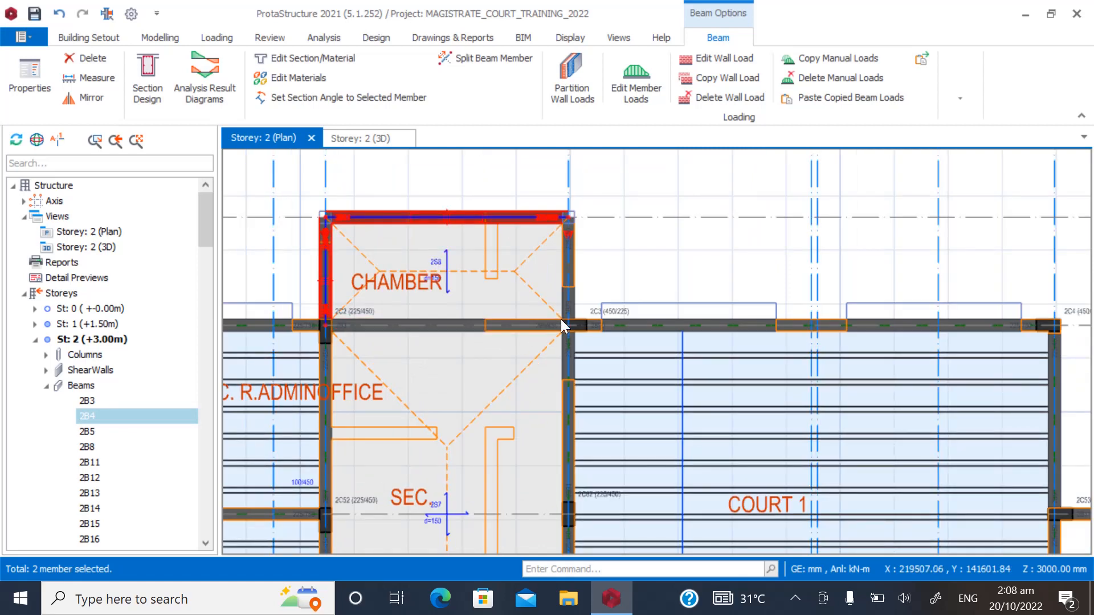
{"action": "scroll", "coordinate": [581, 256], "scroll_direction": "up", "scroll_amount": 4}
{"action": "left_click", "coordinate": [541, 234]}
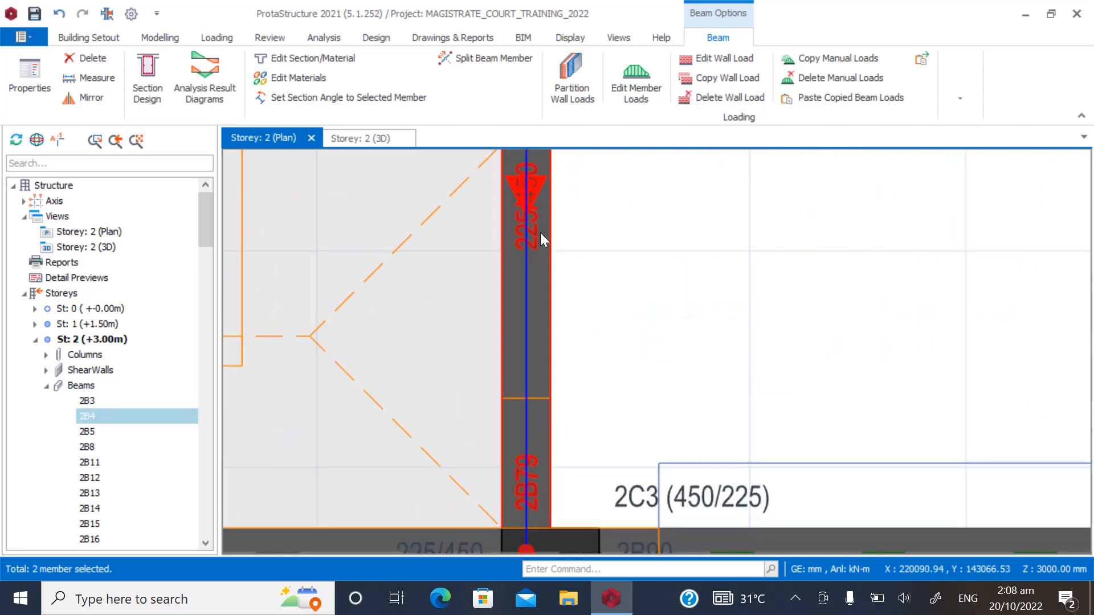
{"action": "scroll", "coordinate": [545, 232], "scroll_direction": "down", "scroll_amount": 3}
{"action": "scroll", "coordinate": [535, 214], "scroll_direction": "down", "scroll_amount": 3}
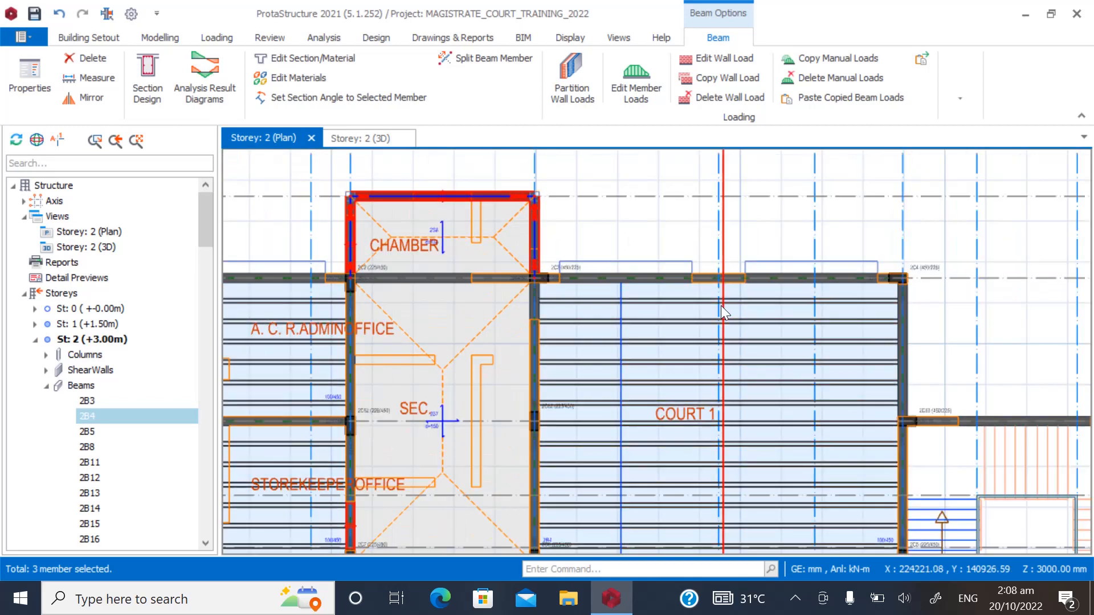
Add the 225/750 beam between columns 2C3 and 2C4 along Court 1's outer edge to the selection.
{"action": "scroll", "coordinate": [922, 261], "scroll_direction": "up", "scroll_amount": 4}
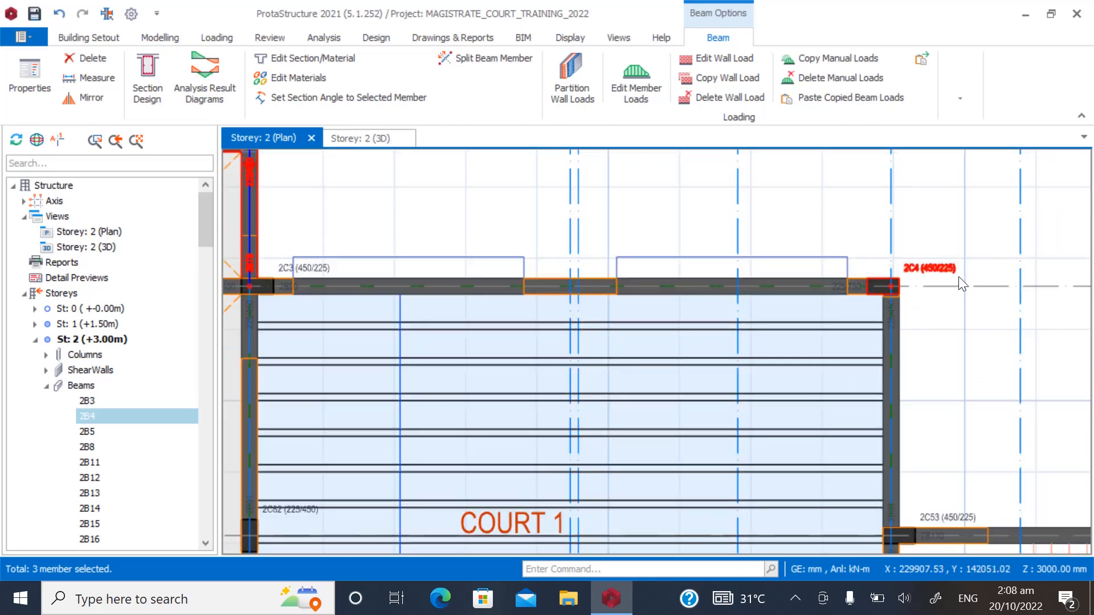
{"action": "scroll", "coordinate": [960, 280], "scroll_direction": "up", "scroll_amount": 1}
{"action": "scroll", "coordinate": [969, 285], "scroll_direction": "down", "scroll_amount": 1}
{"action": "scroll", "coordinate": [860, 310], "scroll_direction": "up", "scroll_amount": 3}
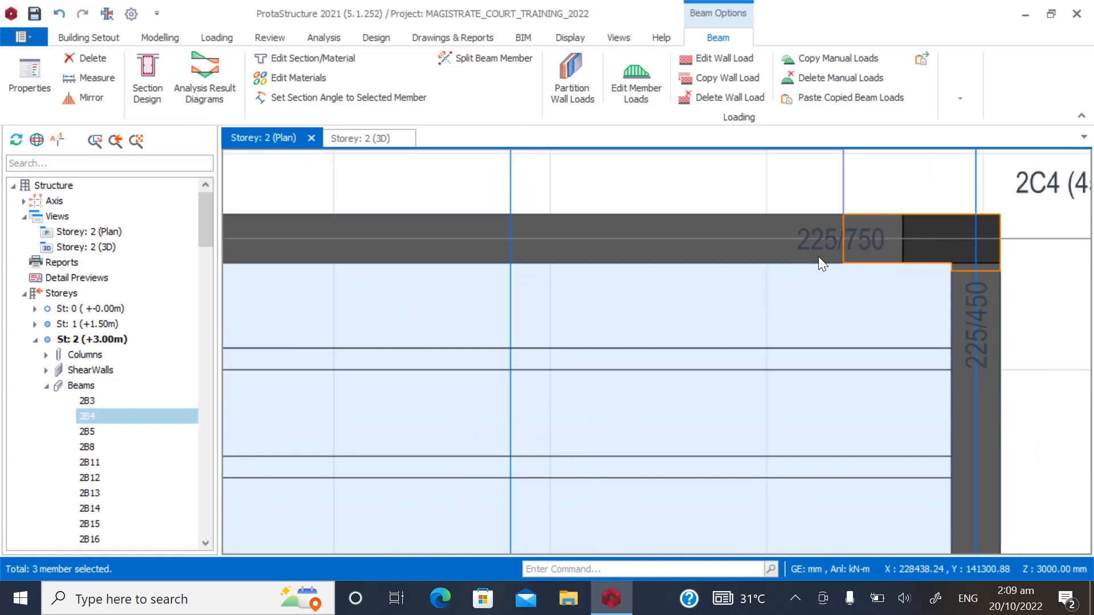
{"action": "left_click", "coordinate": [657, 213]}
{"action": "scroll", "coordinate": [640, 212], "scroll_direction": "down", "scroll_amount": 3}
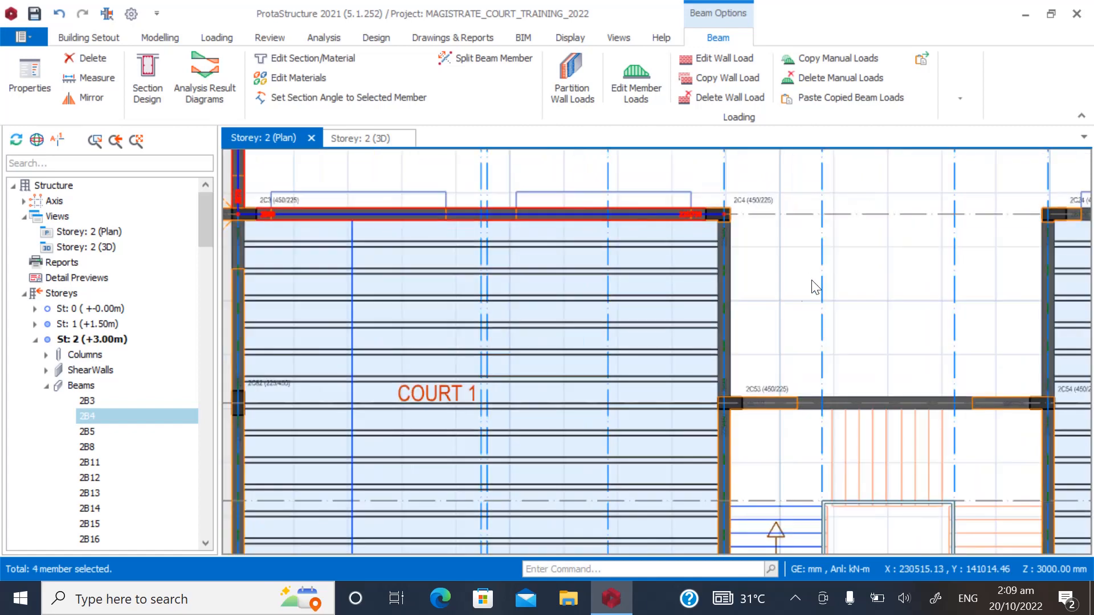
Add the two beams along Court 1's stair side, running from column 2C4 past 2C53, to the selection.
{"action": "scroll", "coordinate": [813, 286], "scroll_direction": "up", "scroll_amount": 4}
{"action": "scroll", "coordinate": [531, 345], "scroll_direction": "down", "scroll_amount": 2}
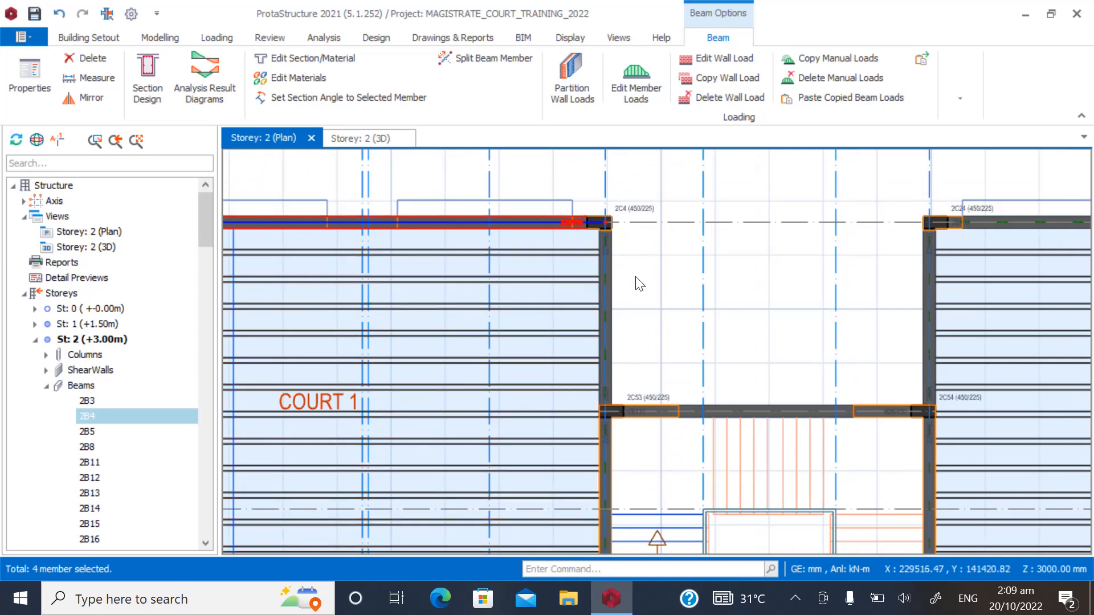
{"action": "scroll", "coordinate": [626, 450], "scroll_direction": "up", "scroll_amount": 1}
{"action": "scroll", "coordinate": [588, 281], "scroll_direction": "down", "scroll_amount": 2}
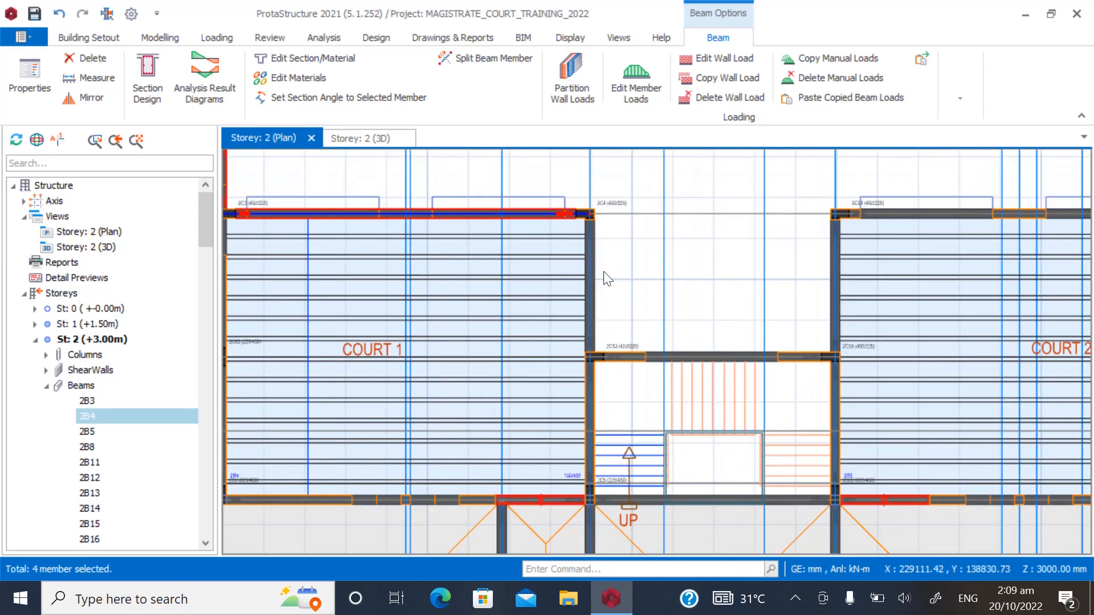
{"action": "scroll", "coordinate": [602, 227], "scroll_direction": "up", "scroll_amount": 2}
{"action": "scroll", "coordinate": [589, 210], "scroll_direction": "up", "scroll_amount": 4}
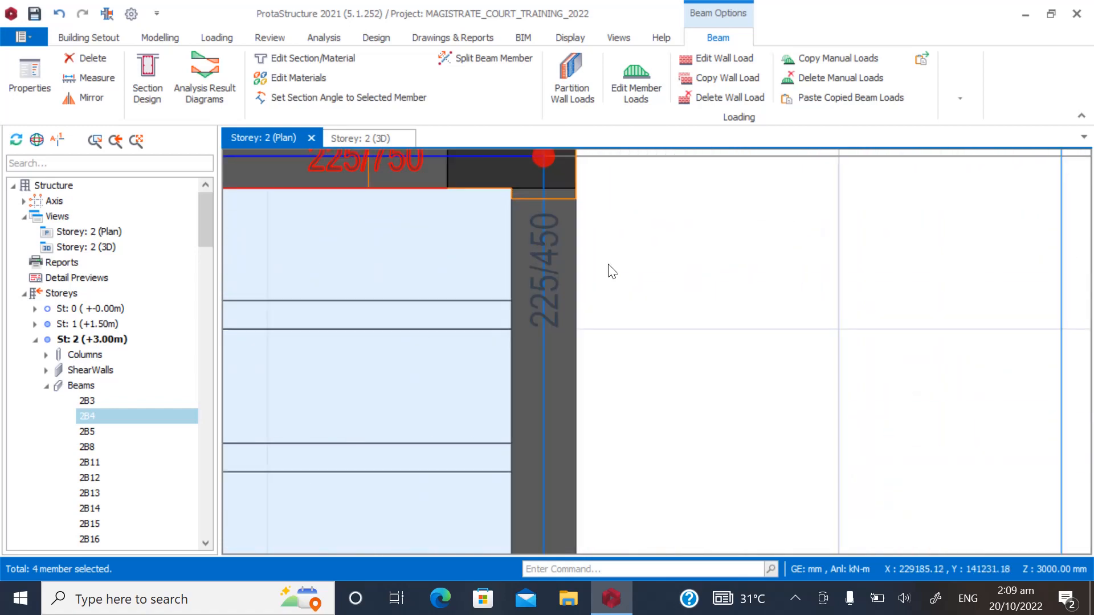
{"action": "scroll", "coordinate": [589, 231], "scroll_direction": "down", "scroll_amount": 4}
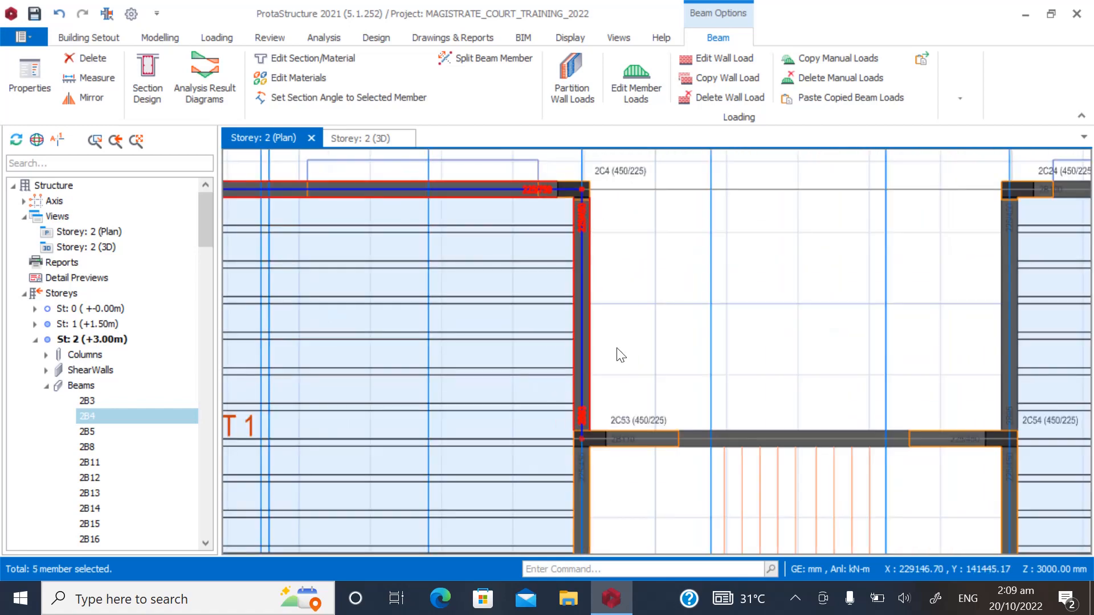
{"action": "scroll", "coordinate": [592, 396], "scroll_direction": "up", "scroll_amount": 1}
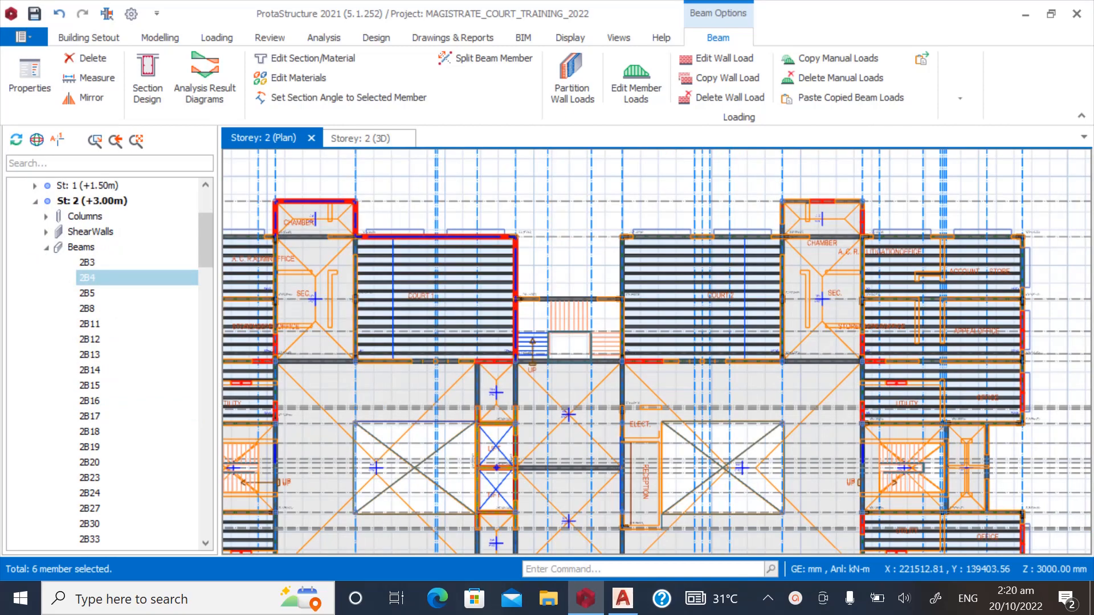
{"action": "scroll", "coordinate": [268, 211], "scroll_direction": "up", "scroll_amount": 2}
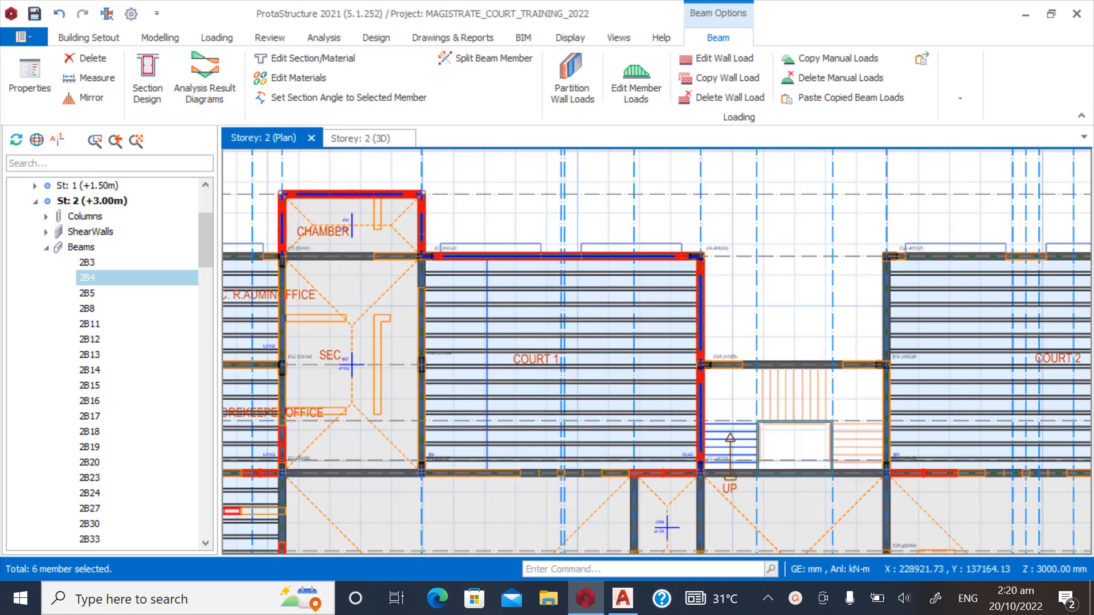
{"action": "scroll", "coordinate": [529, 245], "scroll_direction": "up", "scroll_amount": 1}
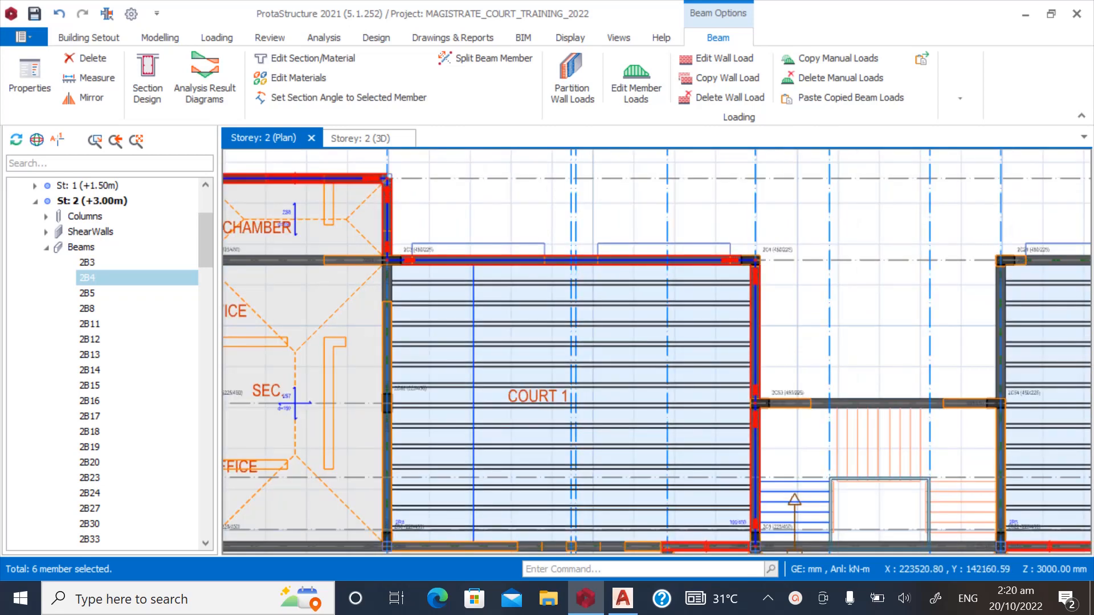
Paste the copied wall load onto the selected chamber and Court 1 beams, and clear the selection.
{"action": "right_click", "coordinate": [519, 206]}
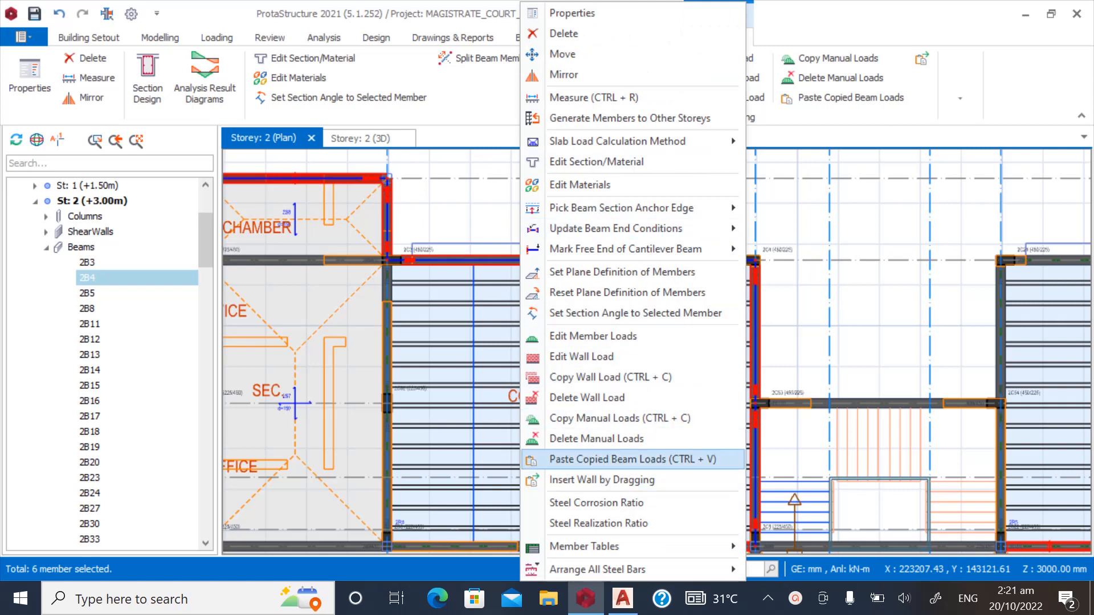
{"action": "left_click", "coordinate": [604, 459]}
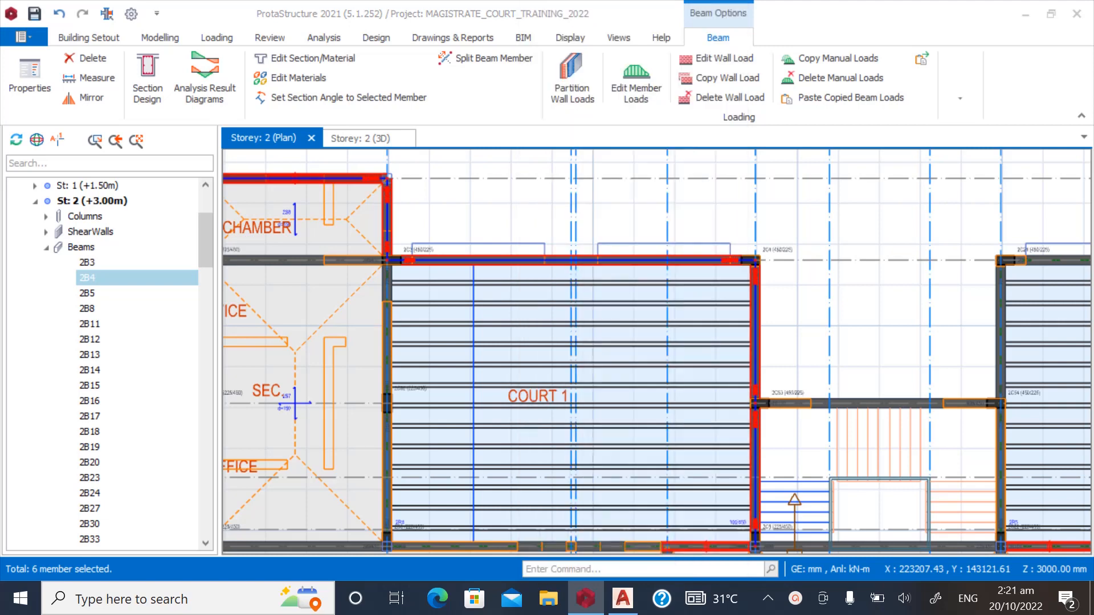
{"action": "left_click", "coordinate": [607, 355]}
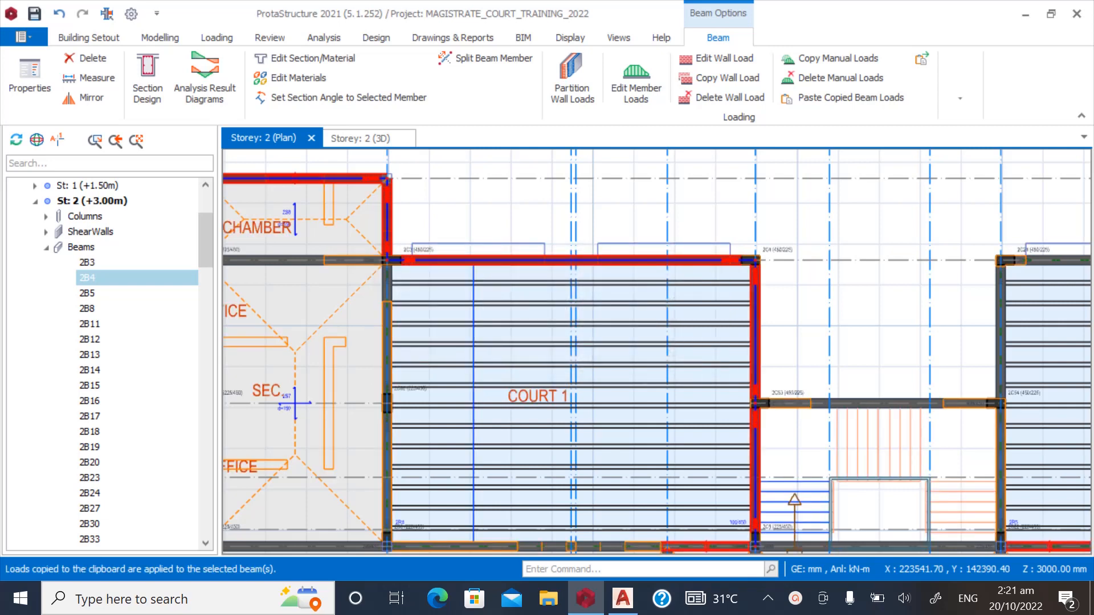
{"action": "key", "text": "Escape"}
{"action": "scroll", "coordinate": [716, 254], "scroll_direction": "down", "scroll_amount": 3}
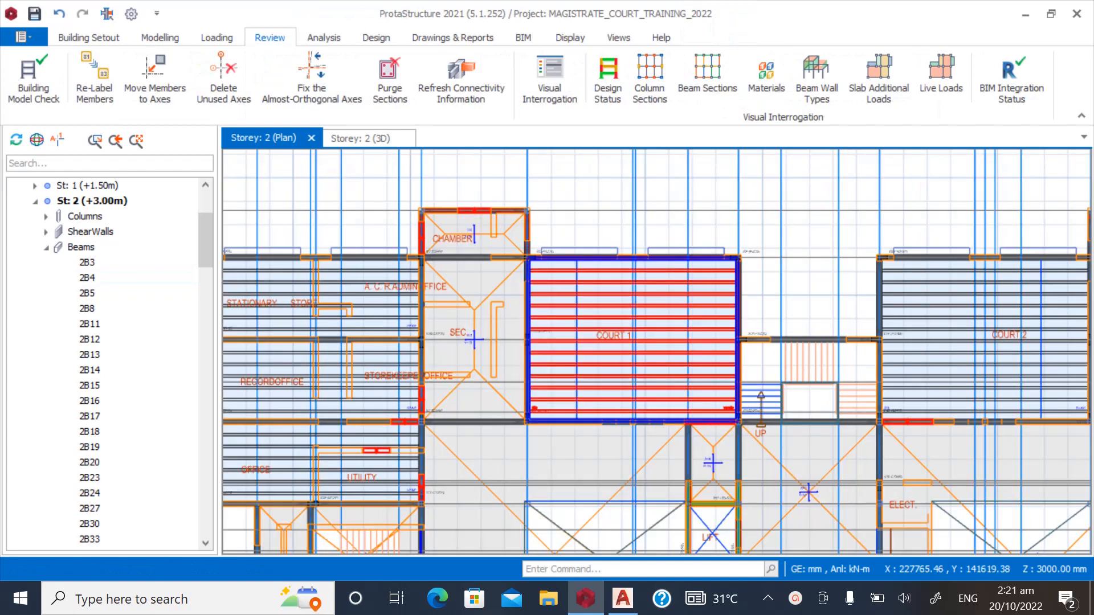
{"action": "scroll", "coordinate": [480, 236], "scroll_direction": "up", "scroll_amount": 2}
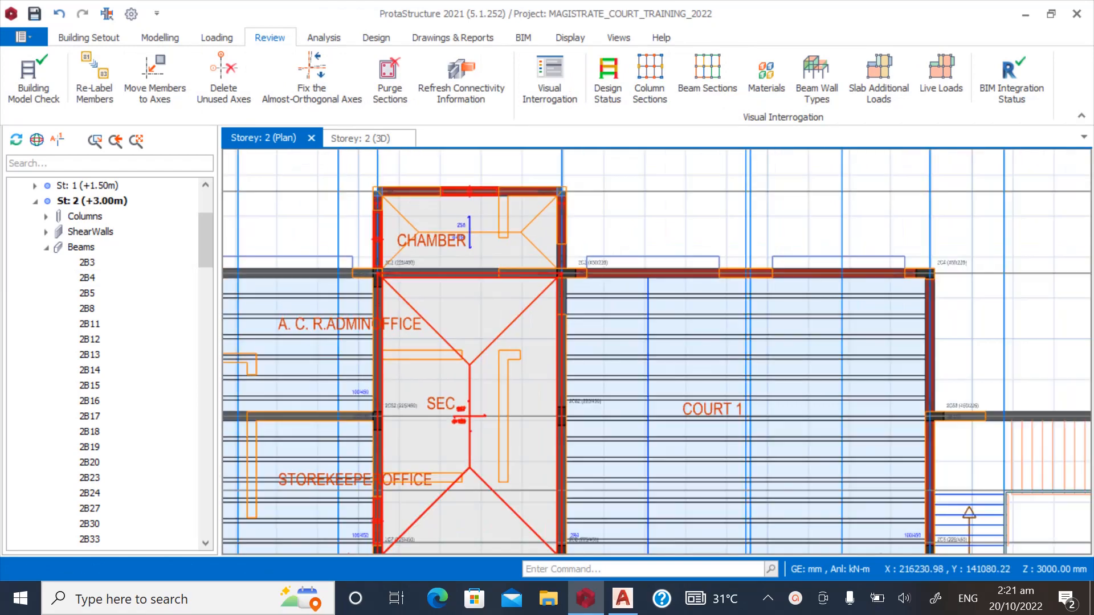
{"action": "scroll", "coordinate": [436, 181], "scroll_direction": "up", "scroll_amount": 2}
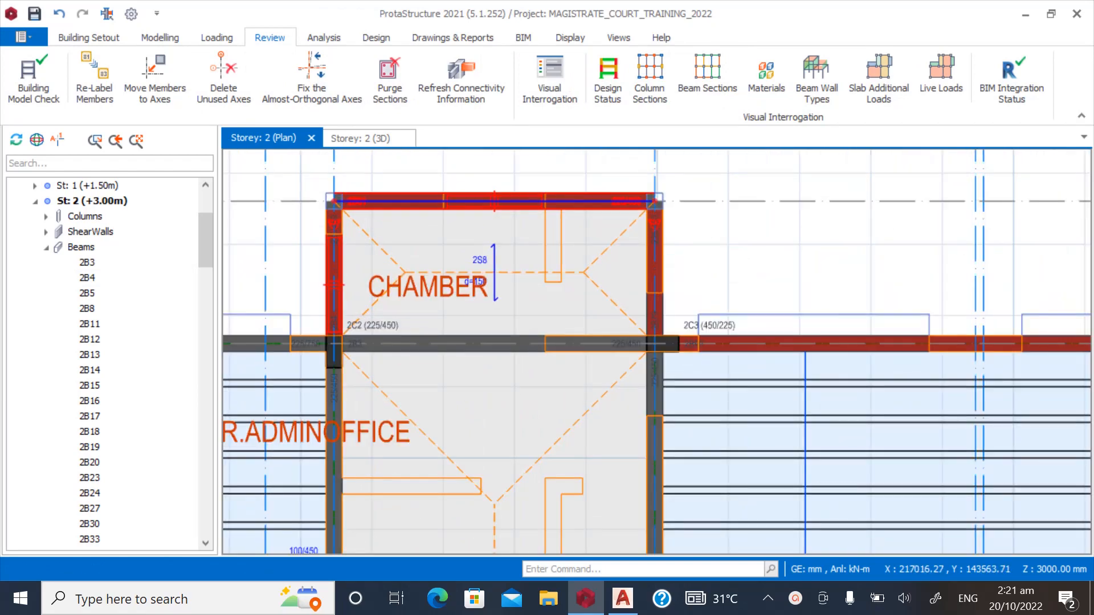
{"action": "scroll", "coordinate": [445, 505], "scroll_direction": "down", "scroll_amount": 1}
{"action": "scroll", "coordinate": [479, 419], "scroll_direction": "down", "scroll_amount": 2}
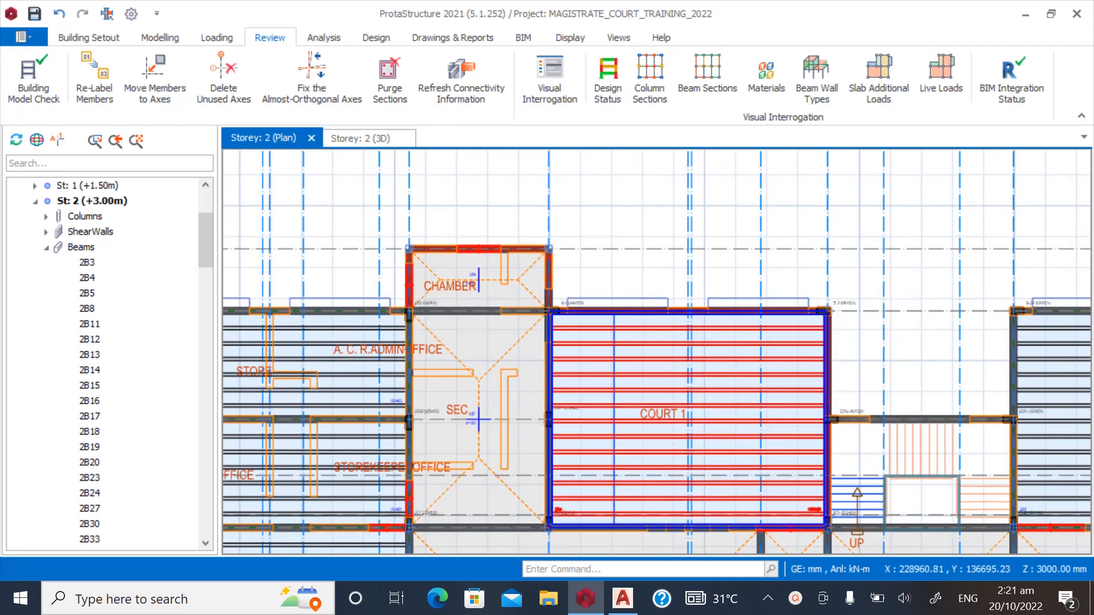
Open the Storey 2 3D view and examine the wall loads on the chamber and Court 1 beams.
{"action": "left_click", "coordinate": [46, 247]}
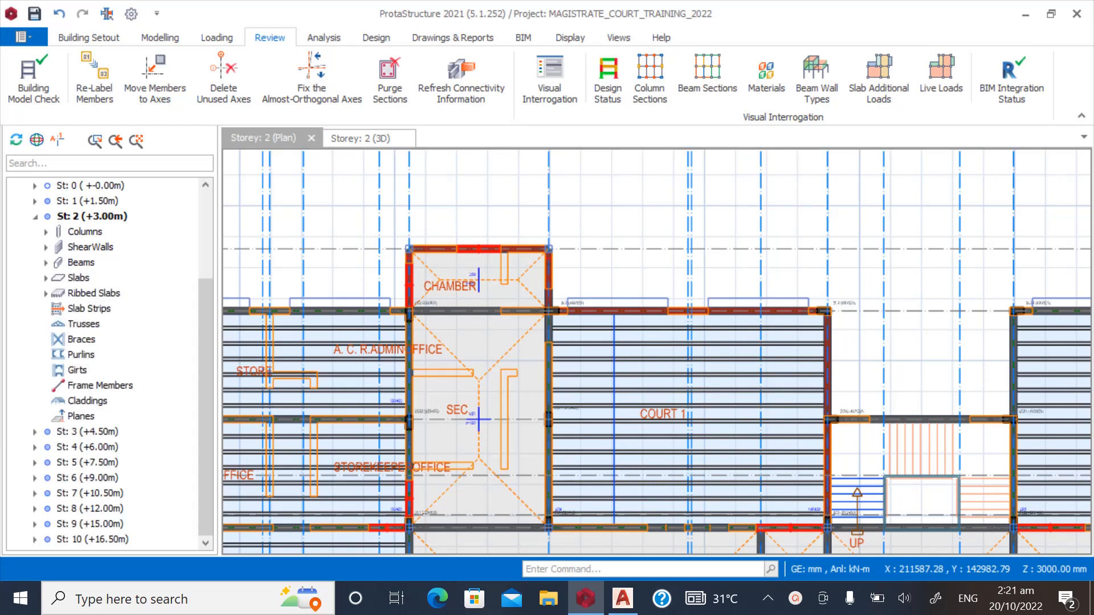
{"action": "left_click_drag", "start_coordinate": [205, 342], "coordinate": [205, 255]}
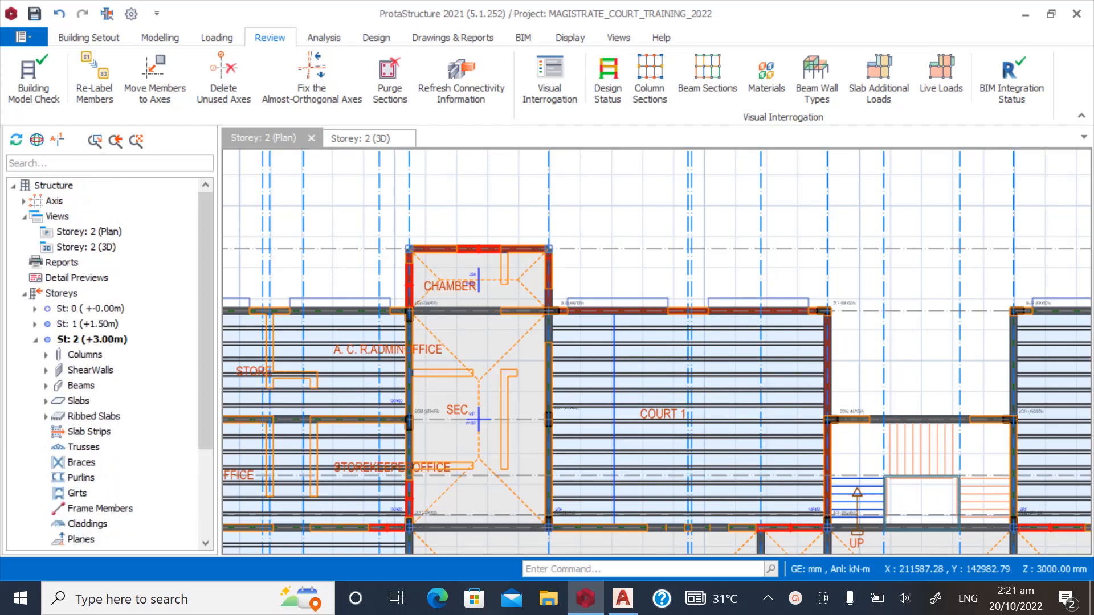
{"action": "left_click", "coordinate": [86, 246]}
{"action": "double_click", "coordinate": [86, 247]}
{"action": "scroll", "coordinate": [536, 399], "scroll_direction": "down", "scroll_amount": 2}
{"action": "middle_click_drag", "start_coordinate": [437, 406], "coordinate": [584, 349]}
{"action": "scroll", "coordinate": [610, 353], "scroll_direction": "down", "scroll_amount": 2}
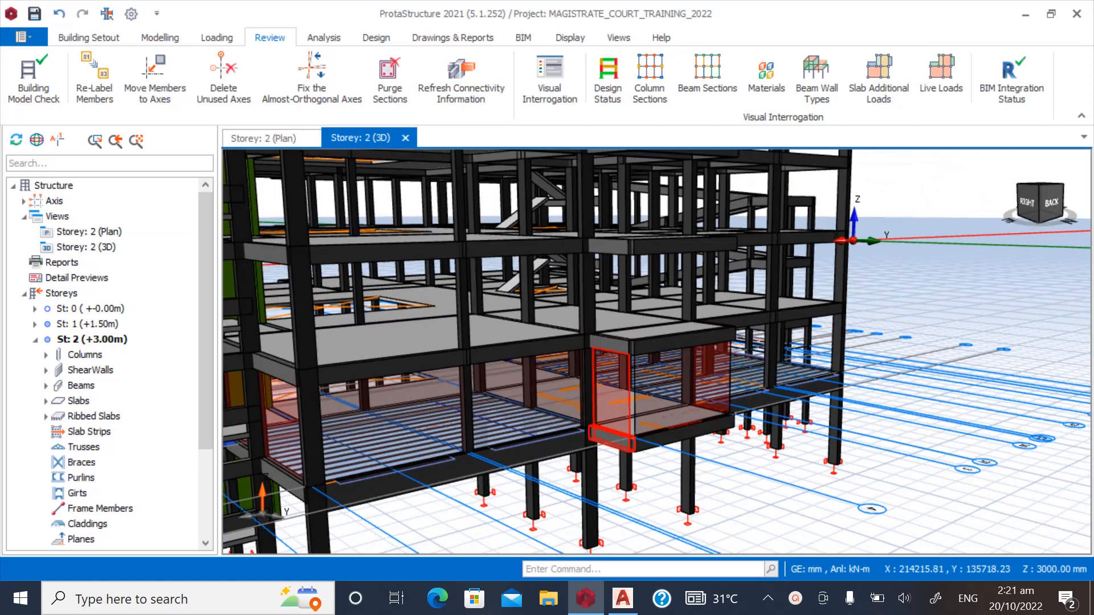
{"action": "middle_click_drag", "start_coordinate": [592, 450], "coordinate": [680, 433]}
{"action": "scroll", "coordinate": [681, 427], "scroll_direction": "down", "scroll_amount": 2}
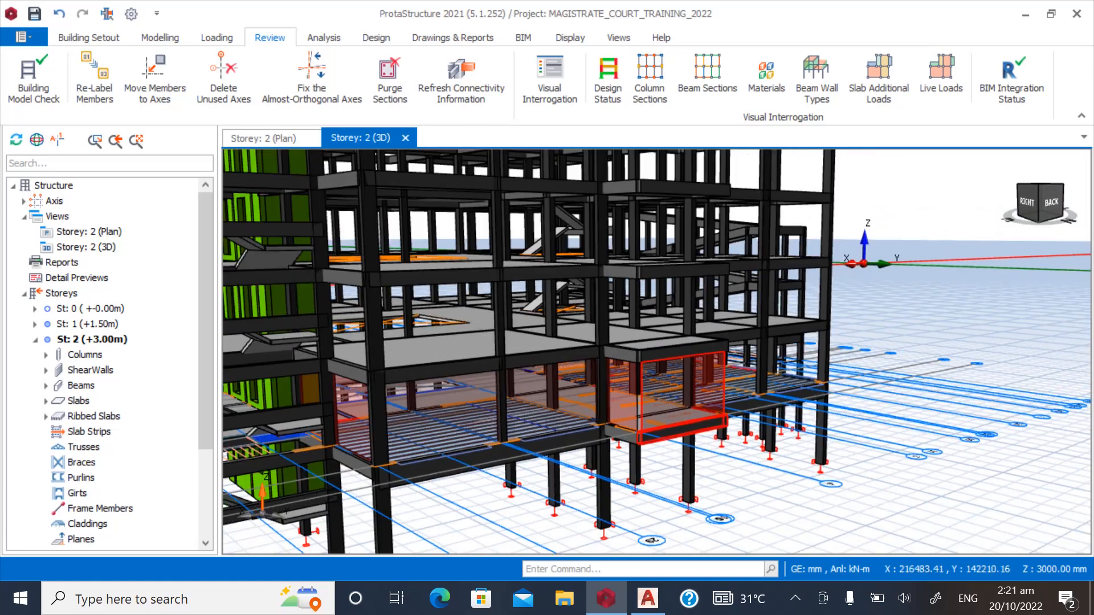
{"action": "scroll", "coordinate": [631, 455], "scroll_direction": "up", "scroll_amount": 2}
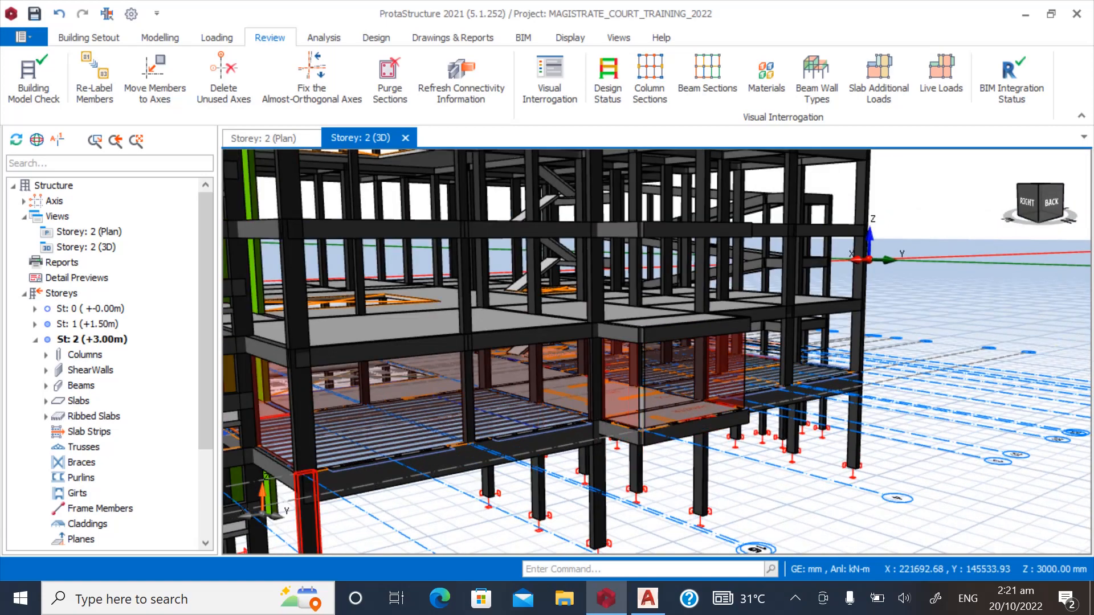
{"action": "scroll", "coordinate": [319, 399], "scroll_direction": "up", "scroll_amount": 3}
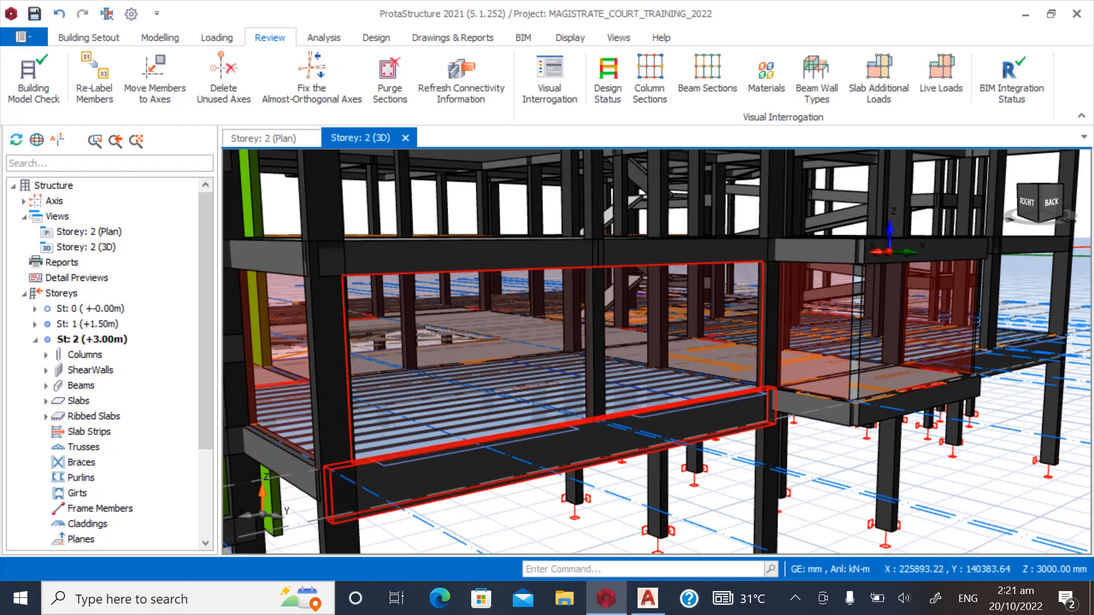
{"action": "scroll", "coordinate": [570, 427], "scroll_direction": "down", "scroll_amount": 3}
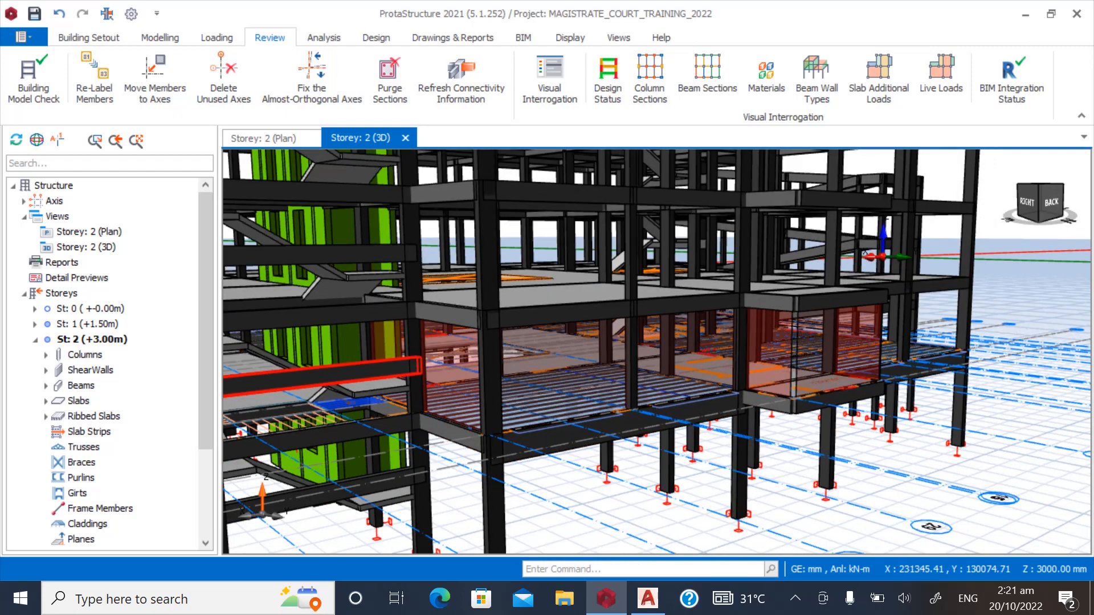
Return to the Storey 2 plan and examine the beams around the offices, utility room, stairs, waiting area and courts.
{"action": "key", "text": "alt+Tab"}
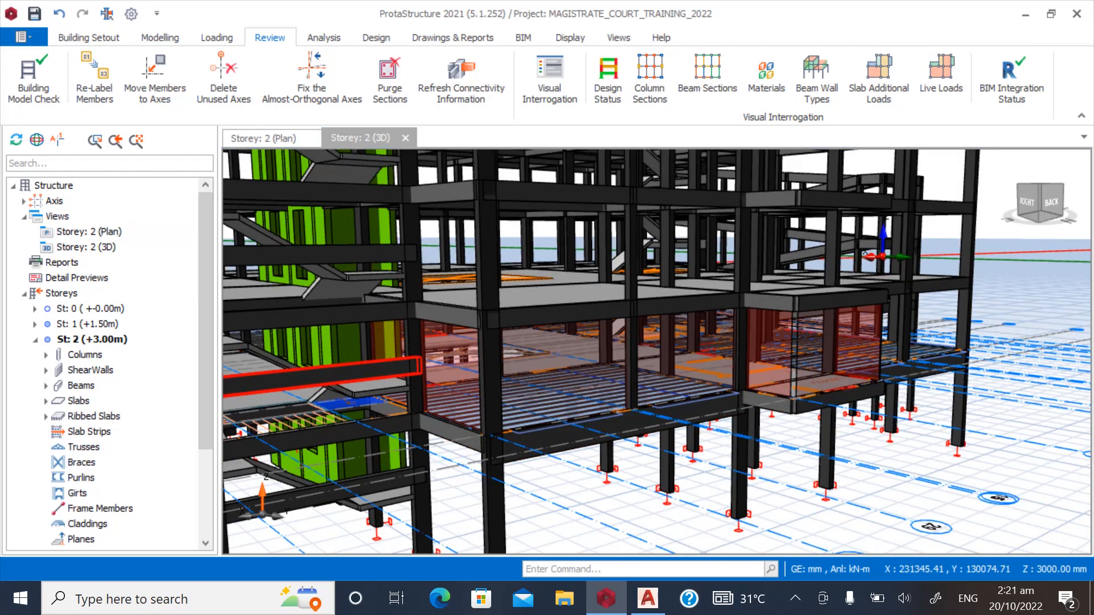
{"action": "scroll", "coordinate": [532, 249], "scroll_direction": "down", "scroll_amount": 1}
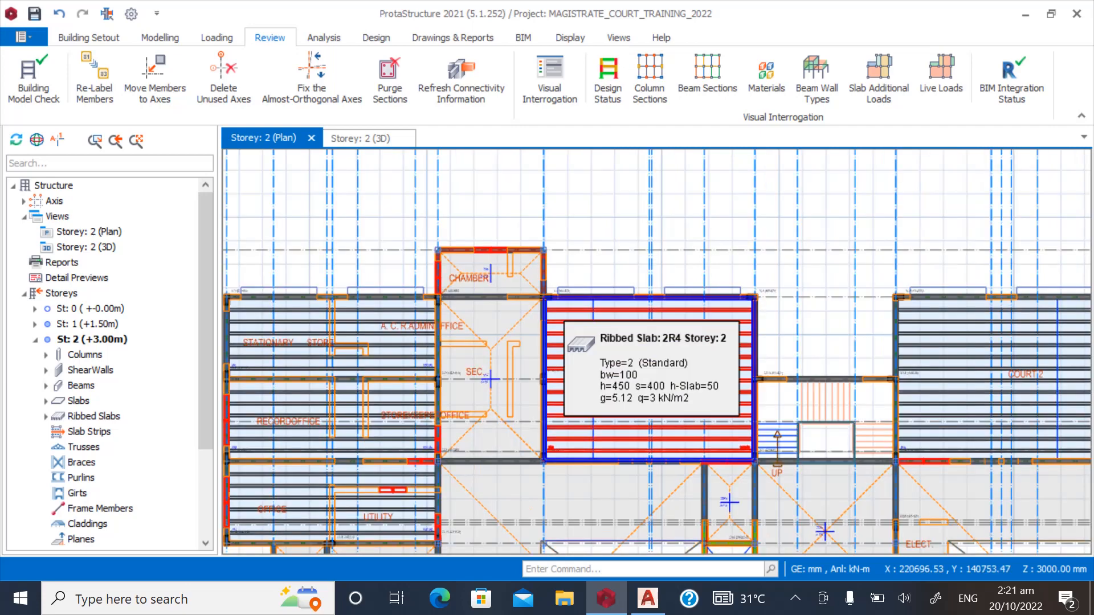
{"action": "scroll", "coordinate": [506, 277], "scroll_direction": "up", "scroll_amount": 3}
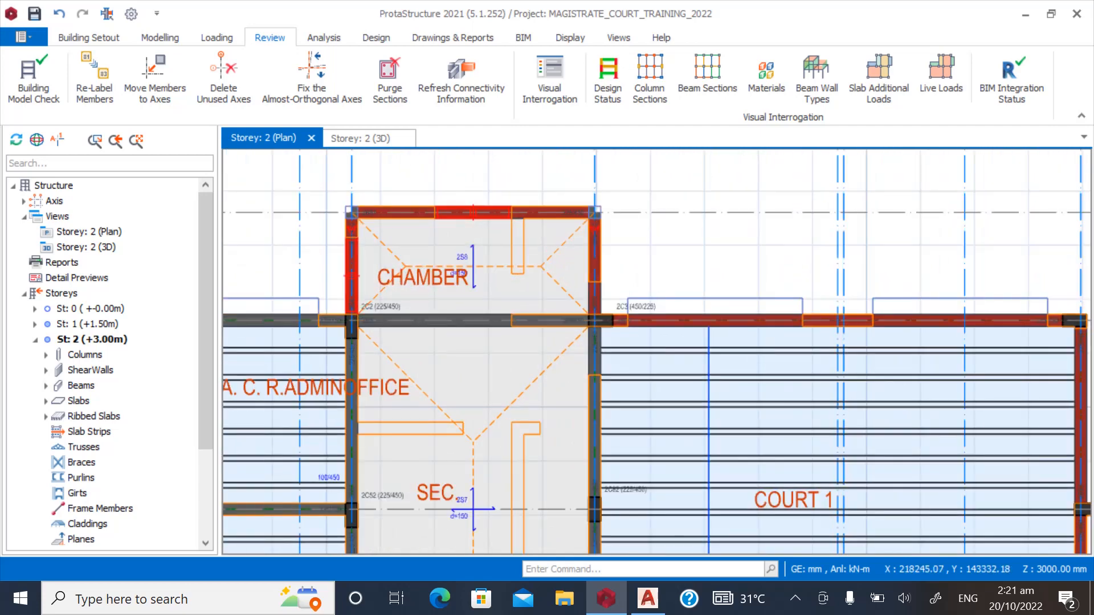
{"action": "scroll", "coordinate": [549, 235], "scroll_direction": "down", "scroll_amount": 3}
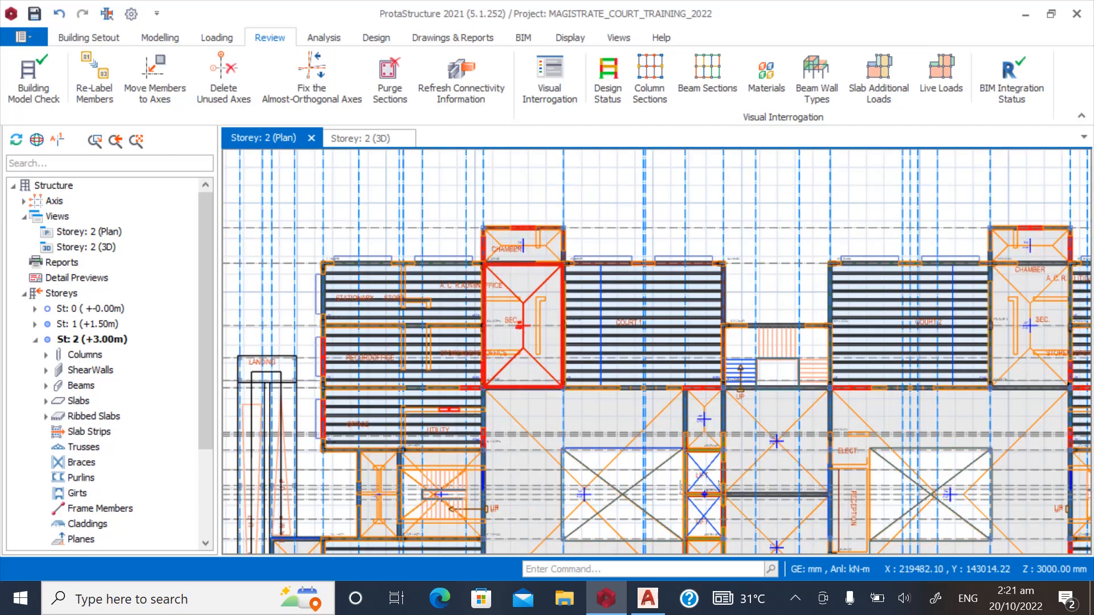
{"action": "scroll", "coordinate": [447, 209], "scroll_direction": "down", "scroll_amount": 1}
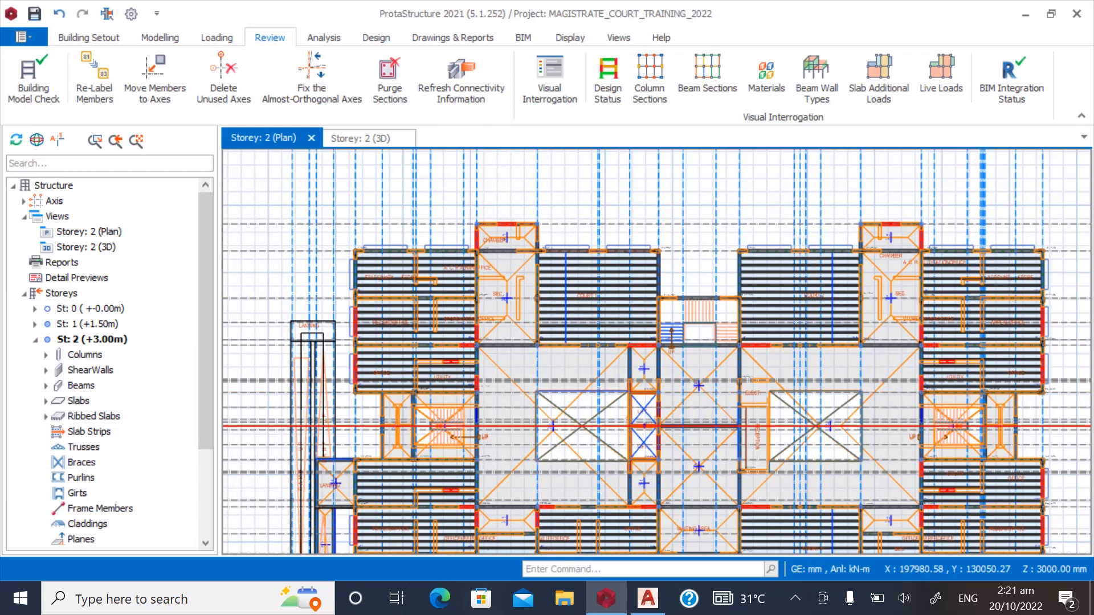
{"action": "scroll", "coordinate": [420, 258], "scroll_direction": "up", "scroll_amount": 3}
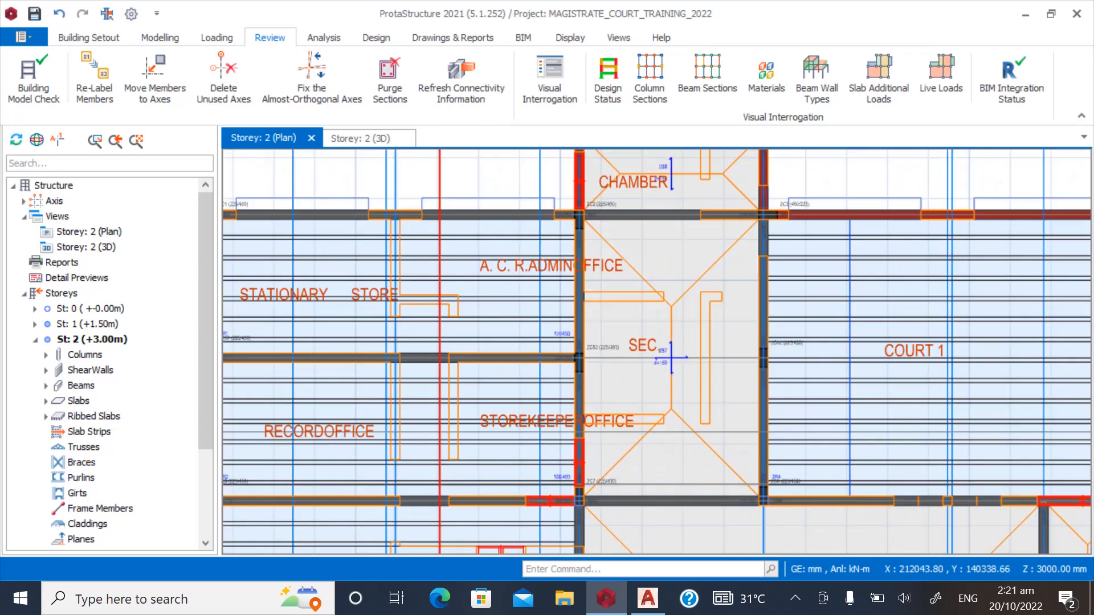
{"action": "scroll", "coordinate": [490, 249], "scroll_direction": "down", "scroll_amount": 3}
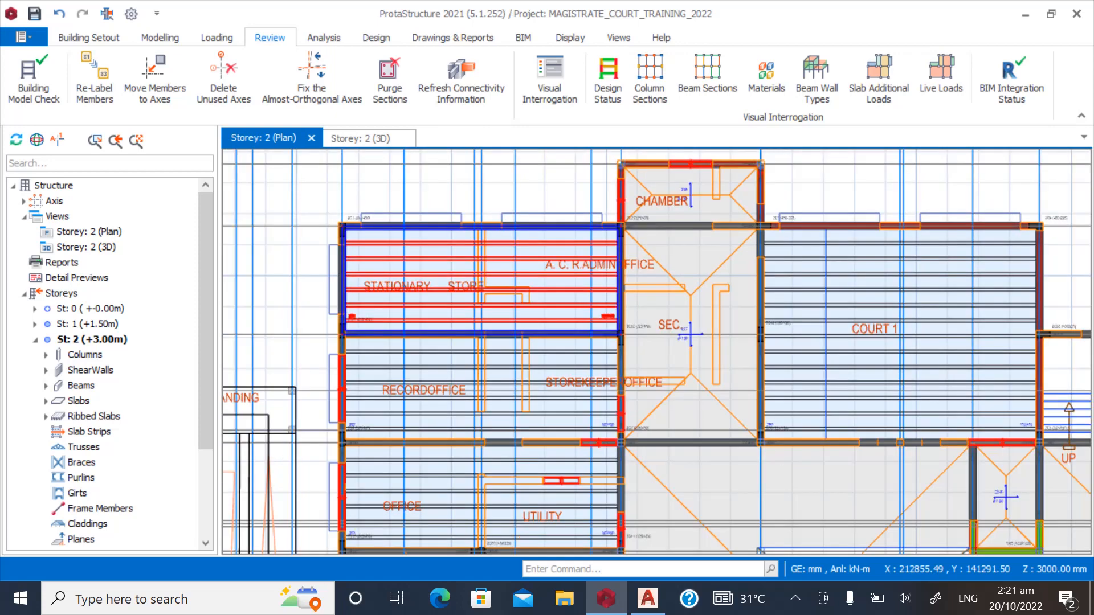
{"action": "scroll", "coordinate": [494, 384], "scroll_direction": "up", "scroll_amount": 5}
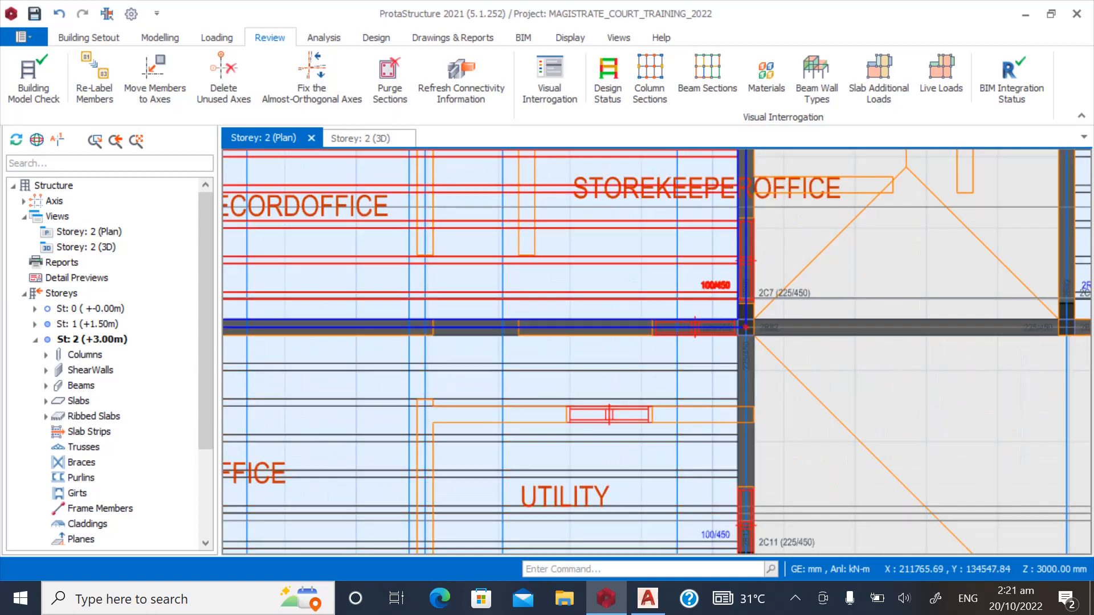
{"action": "scroll", "coordinate": [434, 272], "scroll_direction": "down", "scroll_amount": 3}
{"action": "scroll", "coordinate": [438, 268], "scroll_direction": "down", "scroll_amount": 2}
{"action": "scroll", "coordinate": [440, 359], "scroll_direction": "up", "scroll_amount": 6}
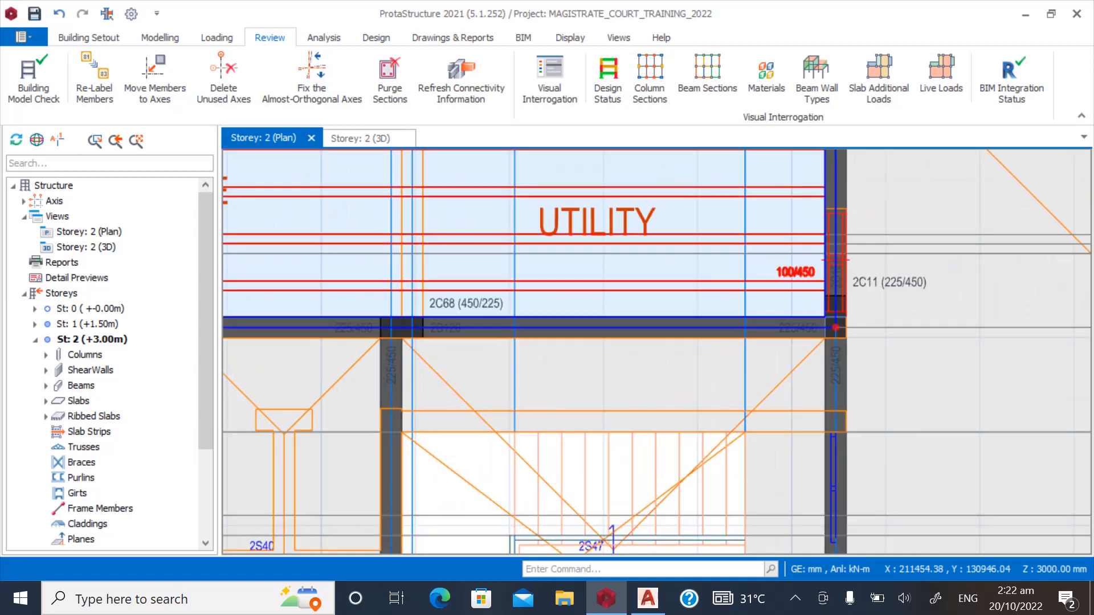
{"action": "scroll", "coordinate": [466, 277], "scroll_direction": "down", "scroll_amount": 3}
{"action": "scroll", "coordinate": [434, 285], "scroll_direction": "down", "scroll_amount": 4}
{"action": "scroll", "coordinate": [399, 296], "scroll_direction": "up", "scroll_amount": 4}
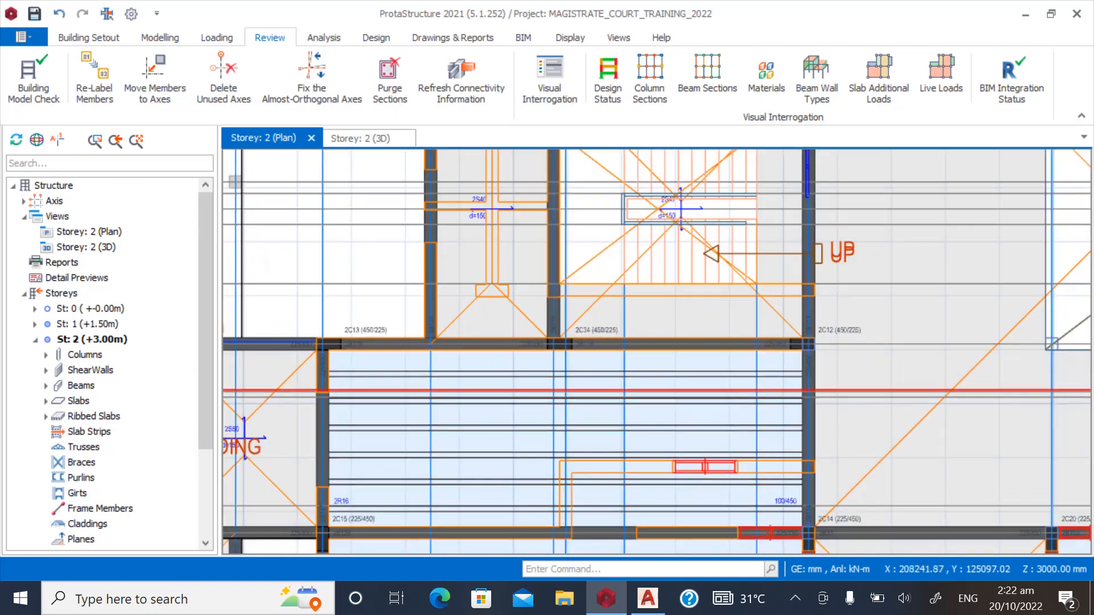
{"action": "scroll", "coordinate": [364, 307], "scroll_direction": "down", "scroll_amount": 4}
{"action": "scroll", "coordinate": [785, 450], "scroll_direction": "up", "scroll_amount": 5}
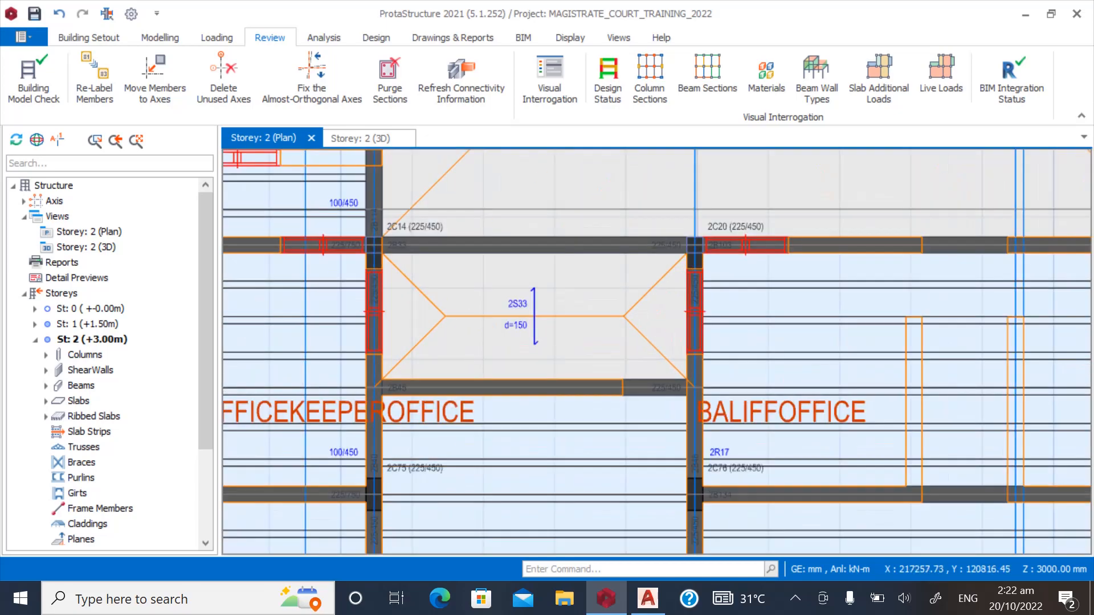
{"action": "scroll", "coordinate": [797, 448], "scroll_direction": "down", "scroll_amount": 2}
{"action": "scroll", "coordinate": [560, 326], "scroll_direction": "up", "scroll_amount": 3}
{"action": "scroll", "coordinate": [401, 323], "scroll_direction": "down", "scroll_amount": 5}
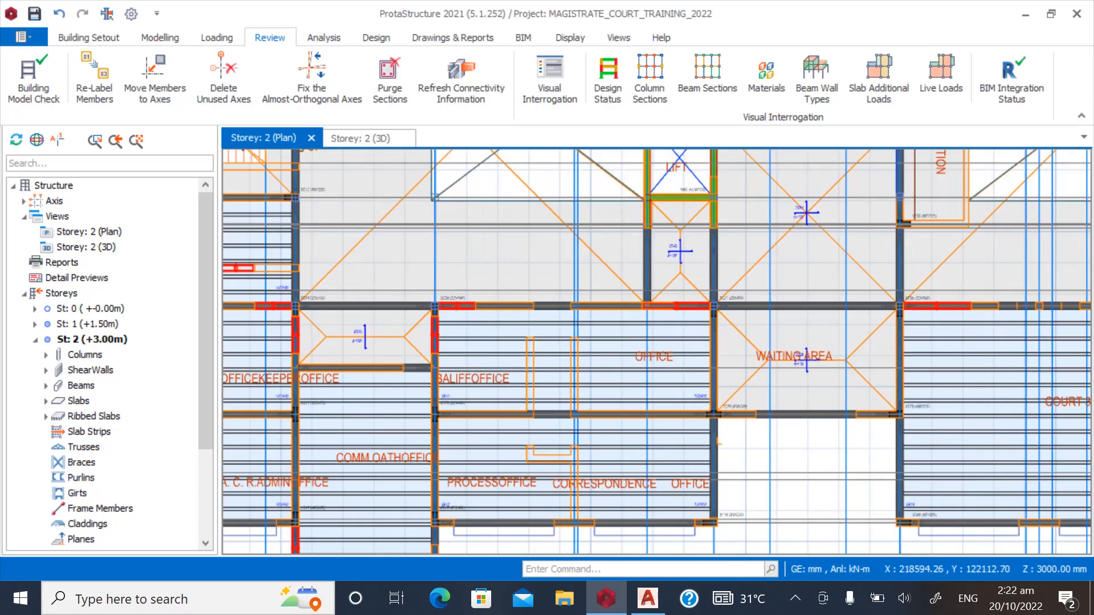
{"action": "scroll", "coordinate": [705, 326], "scroll_direction": "up", "scroll_amount": 5}
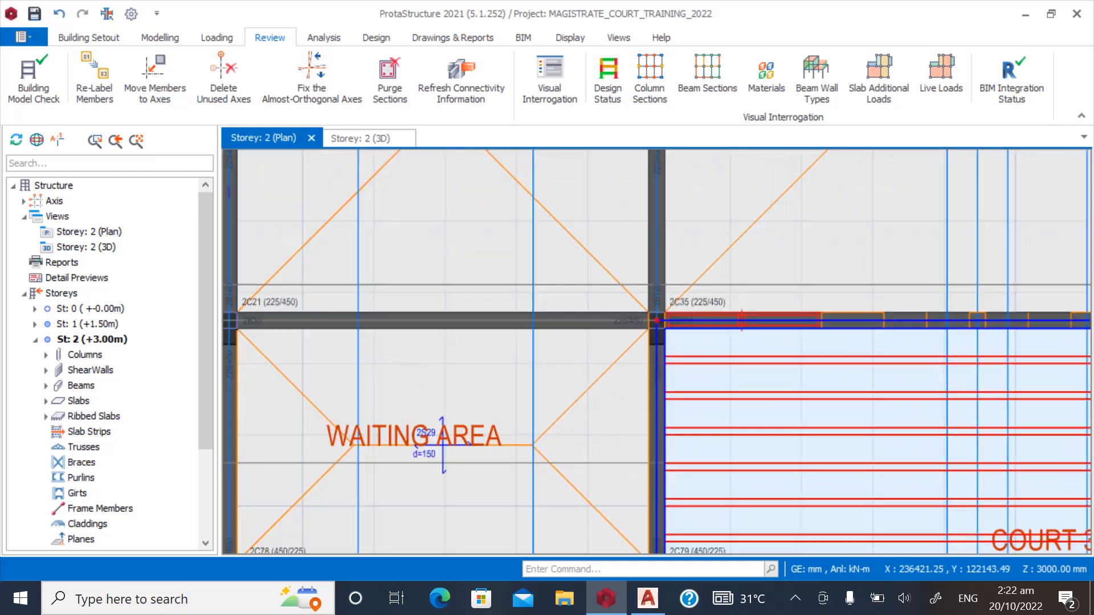
{"action": "scroll", "coordinate": [741, 321], "scroll_direction": "down", "scroll_amount": 5}
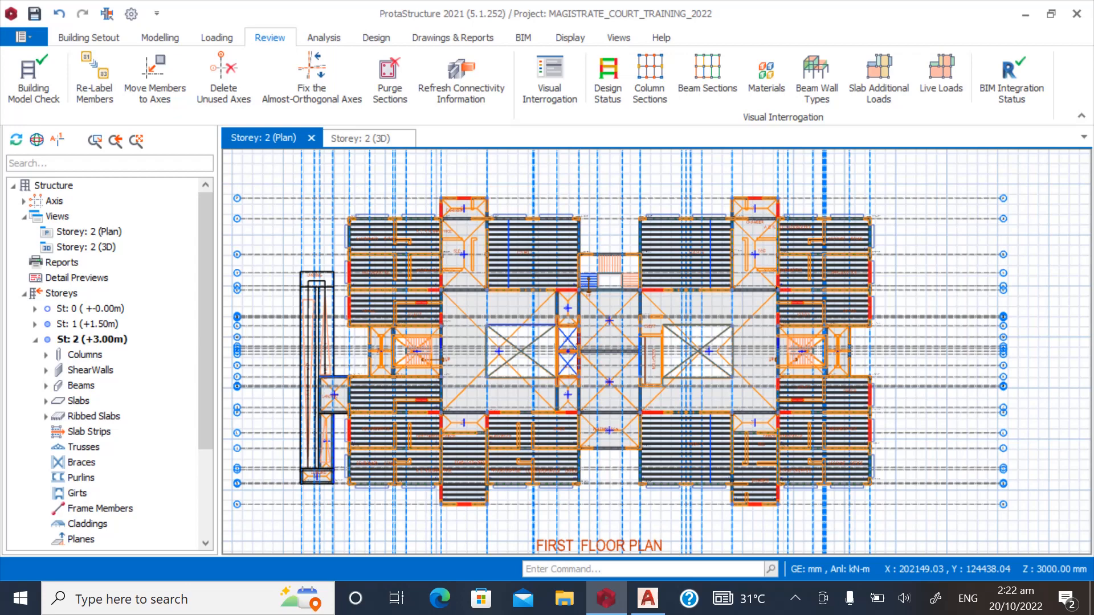
Define a wall load on Storey 2 beam 2B3 with unit weight 3.47 kN/m2 and height 2.55 m, filling in the wall thickness too.
{"action": "left_click", "coordinate": [47, 386]}
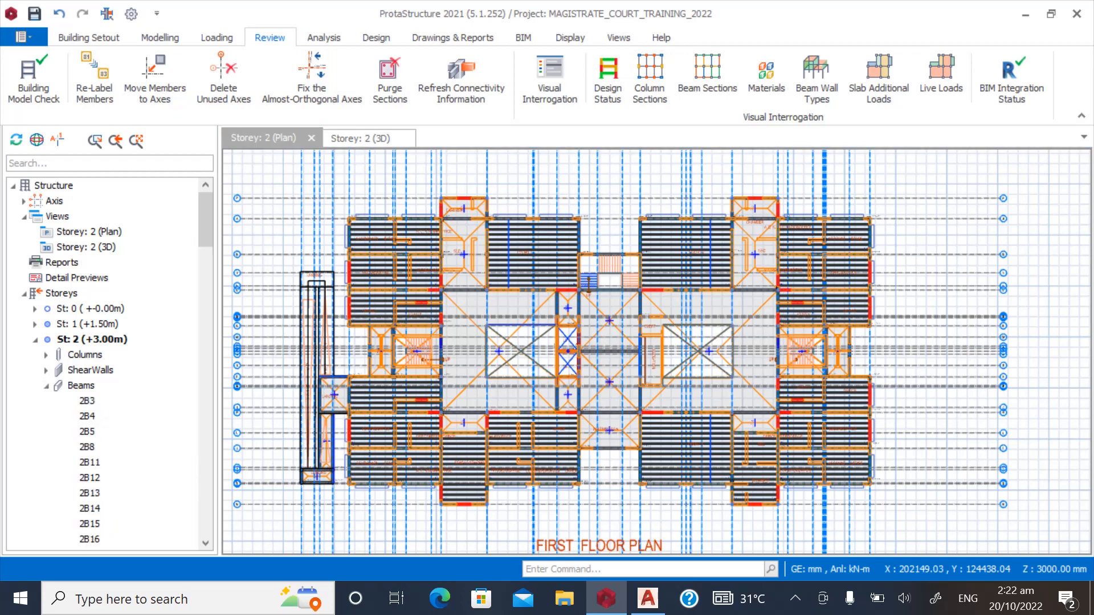
{"action": "scroll", "coordinate": [108, 365], "scroll_direction": "down", "scroll_amount": 2}
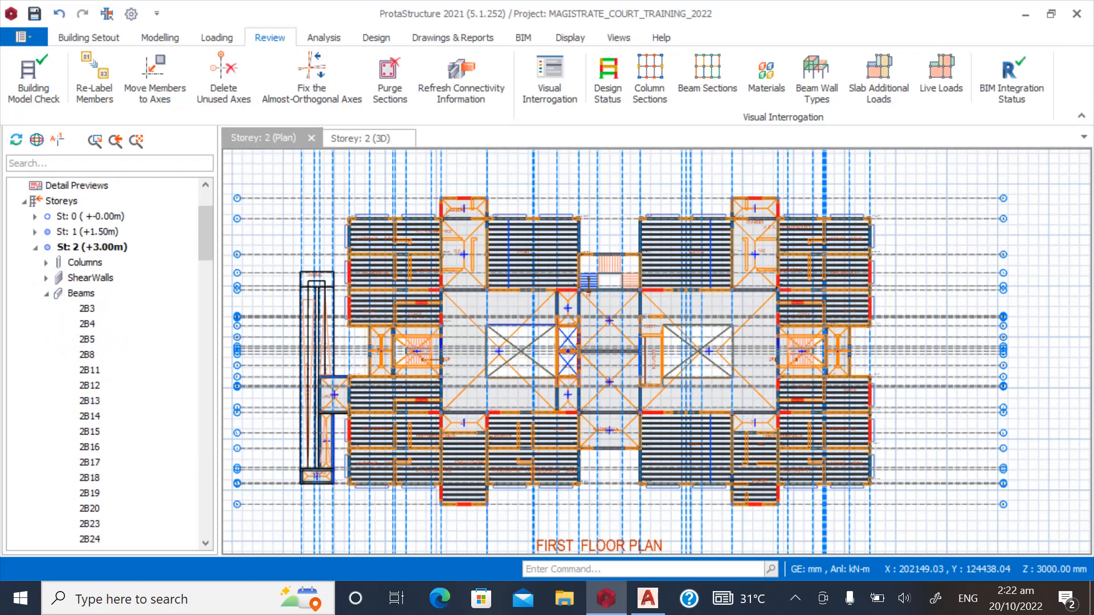
{"action": "left_click", "coordinate": [87, 308]}
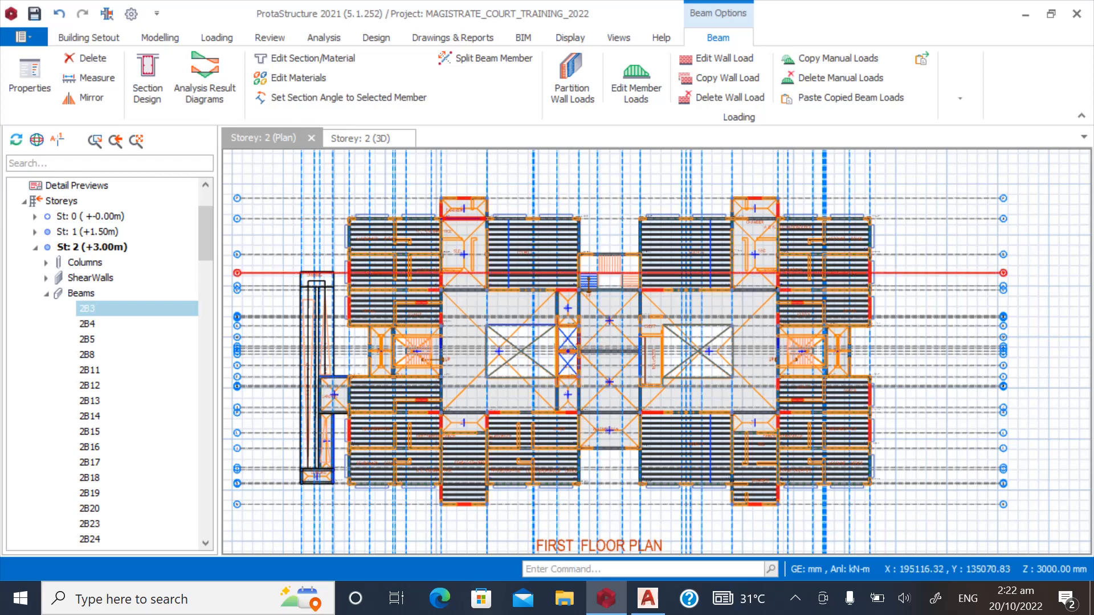
{"action": "right_click", "coordinate": [89, 308]}
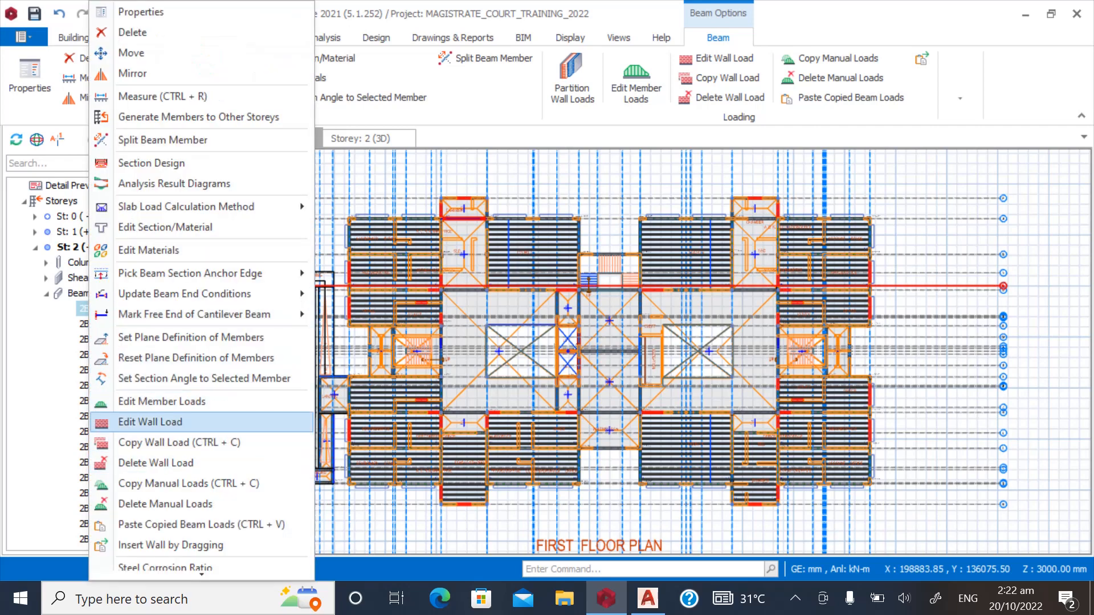
{"action": "left_click", "coordinate": [150, 422]}
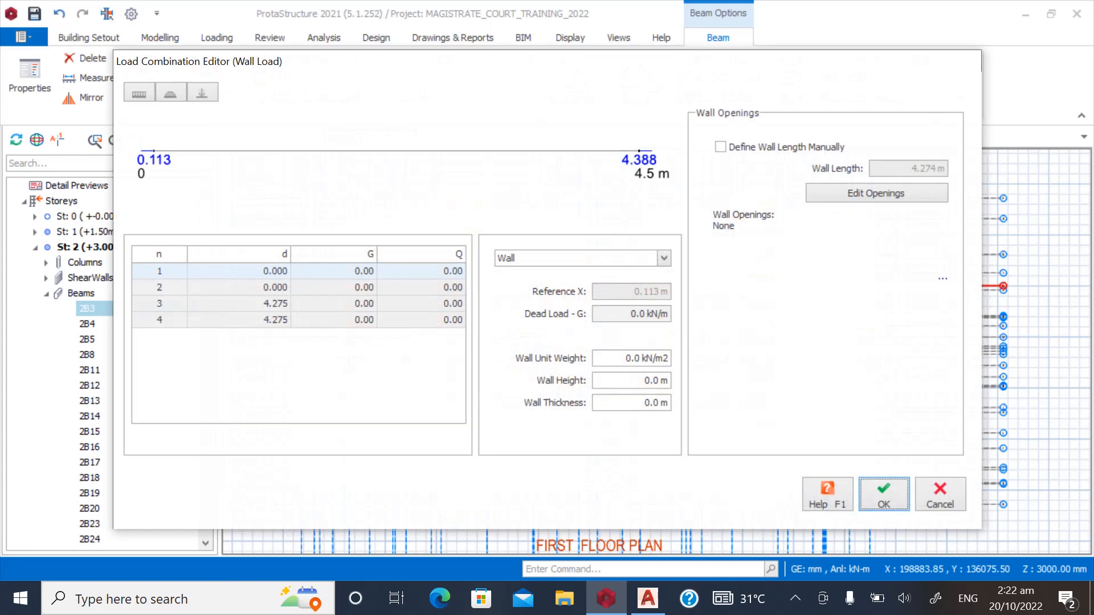
{"action": "left_click", "coordinate": [665, 358]}
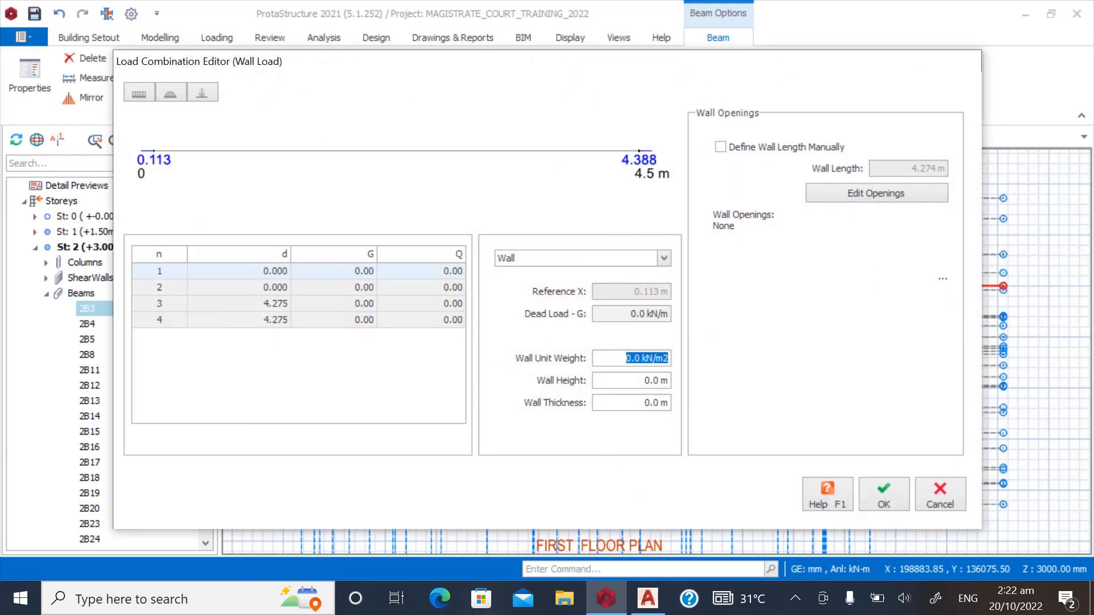
{"action": "type", "text": "3"}
{"action": "left_click", "coordinate": [646, 380]}
{"action": "type", "text": "2"}
{"action": "left_click", "coordinate": [655, 403]}
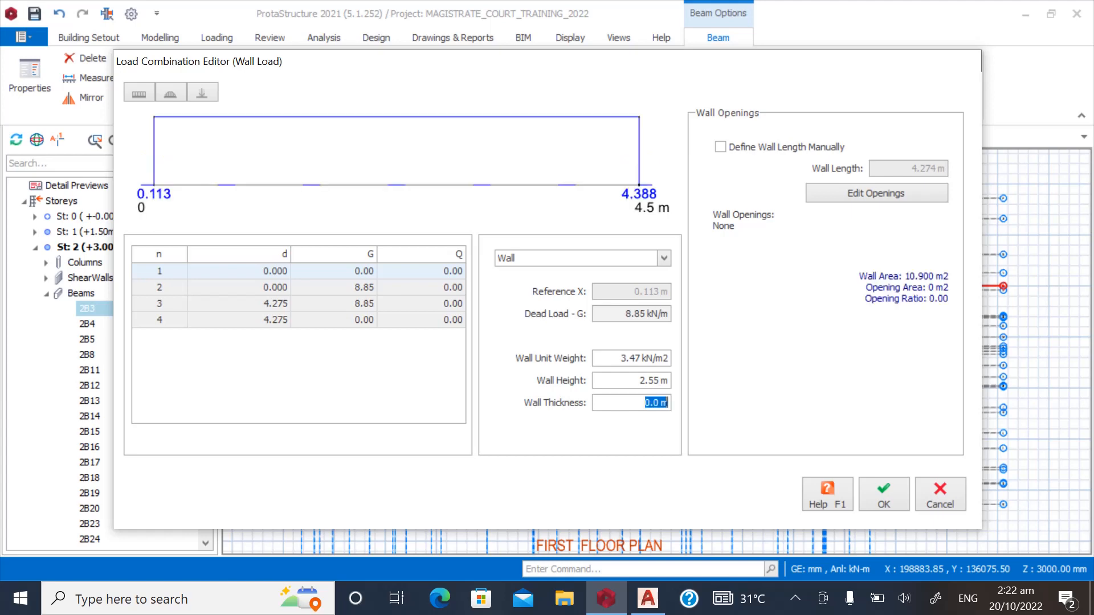
{"action": "type", "text": "0"}
{"action": "left_click", "coordinate": [884, 495]}
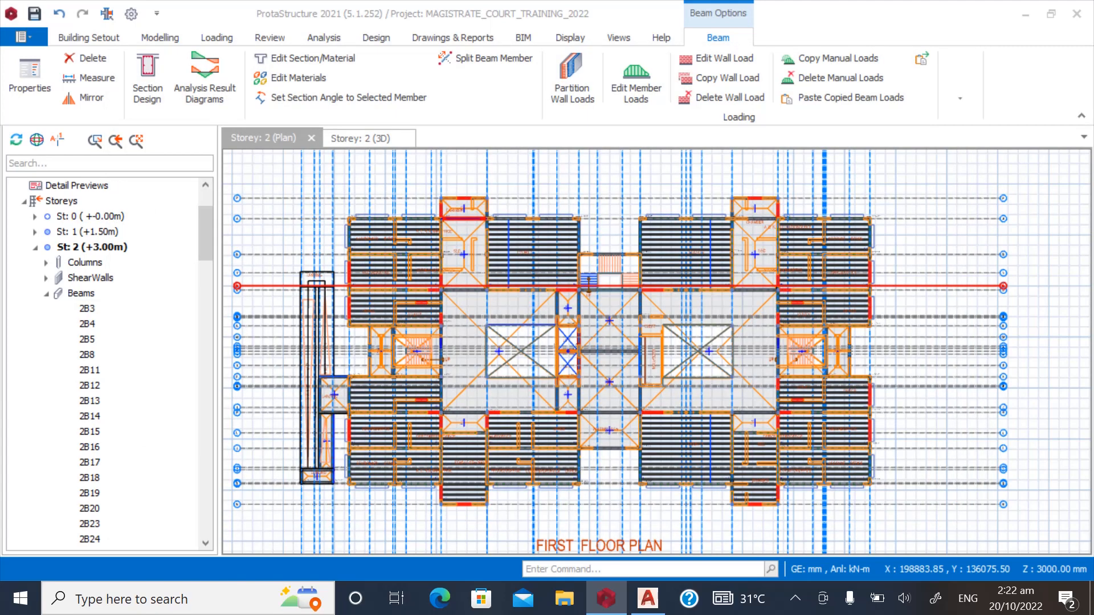
Copy the wall load from Storey 2 beam 2B3.
{"action": "left_click", "coordinate": [270, 37]}
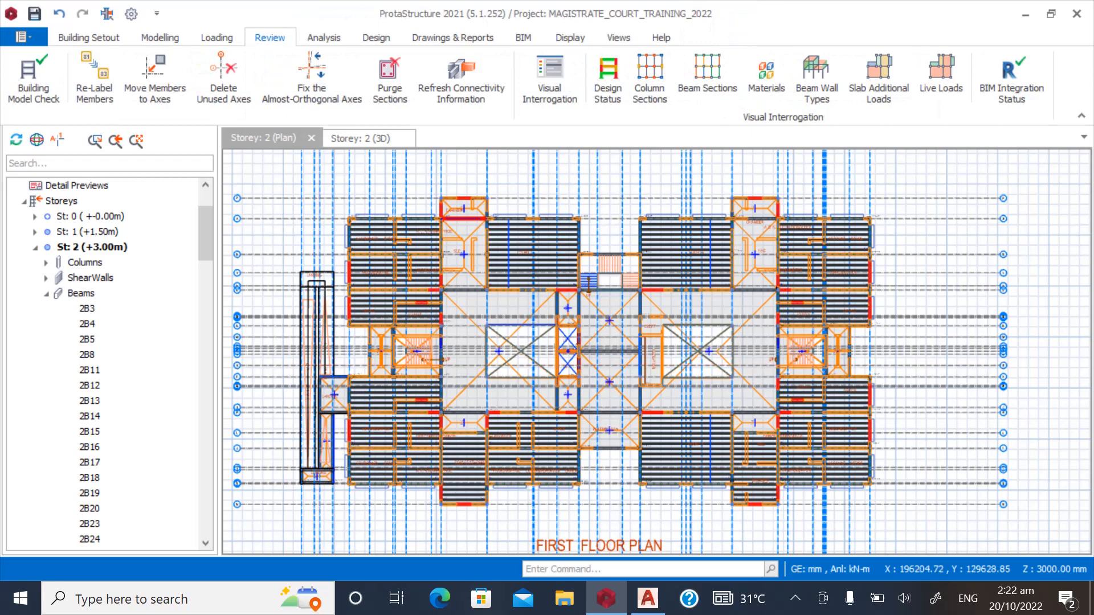
{"action": "left_click", "coordinate": [87, 308]}
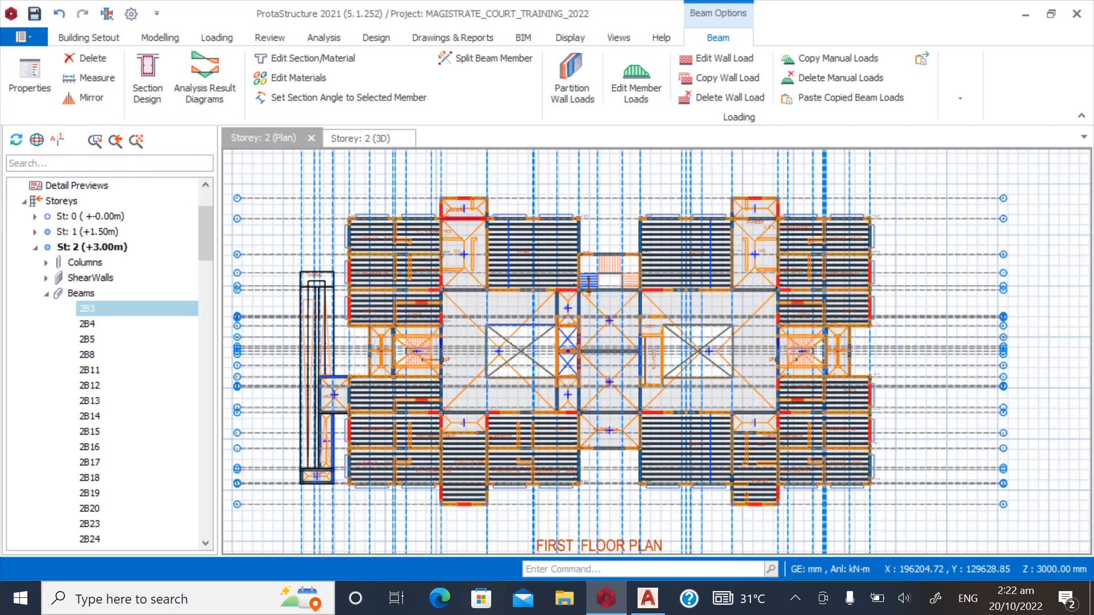
{"action": "right_click", "coordinate": [87, 308]}
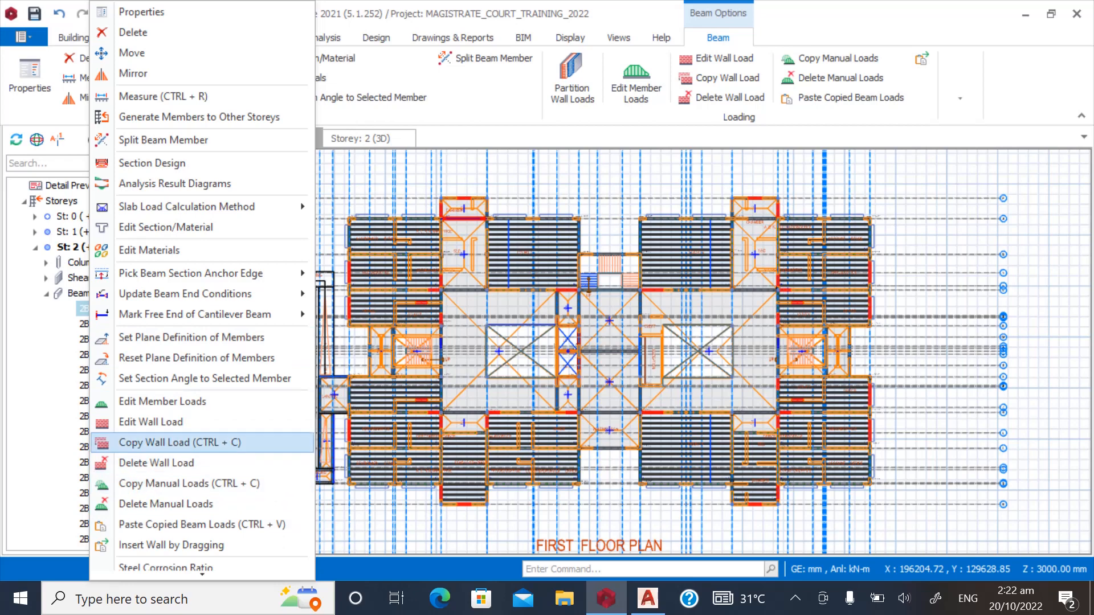
{"action": "left_click", "coordinate": [171, 442]}
Select all Storey 2 beams in the structure tree, from 2B3 through 2B148.
{"action": "scroll", "coordinate": [108, 364], "scroll_direction": "down", "scroll_amount": 20}
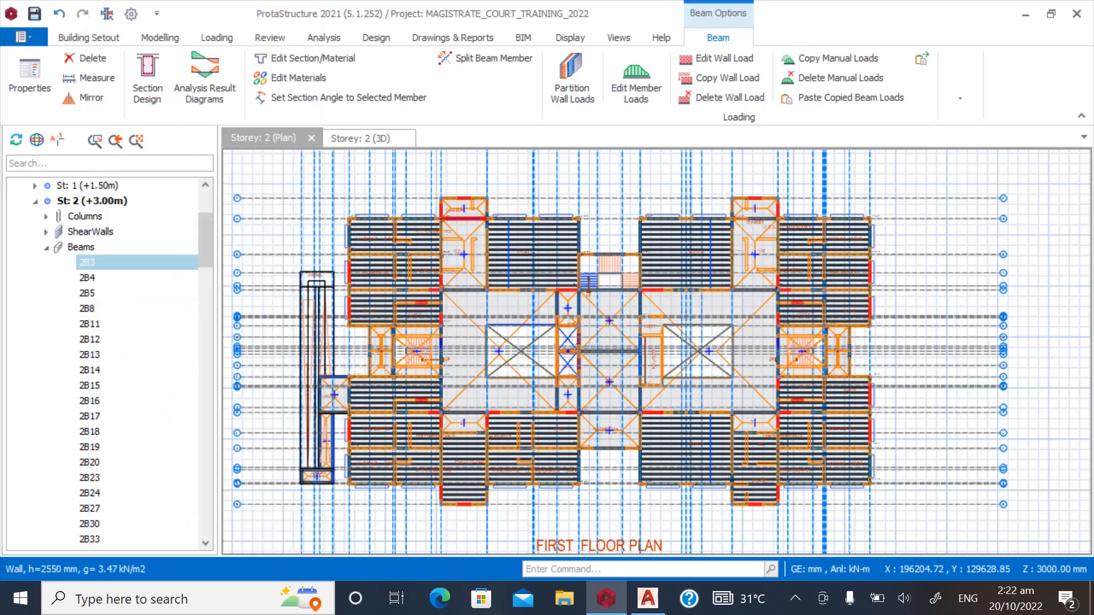
{"action": "scroll", "coordinate": [108, 364], "scroll_direction": "down", "scroll_amount": 20}
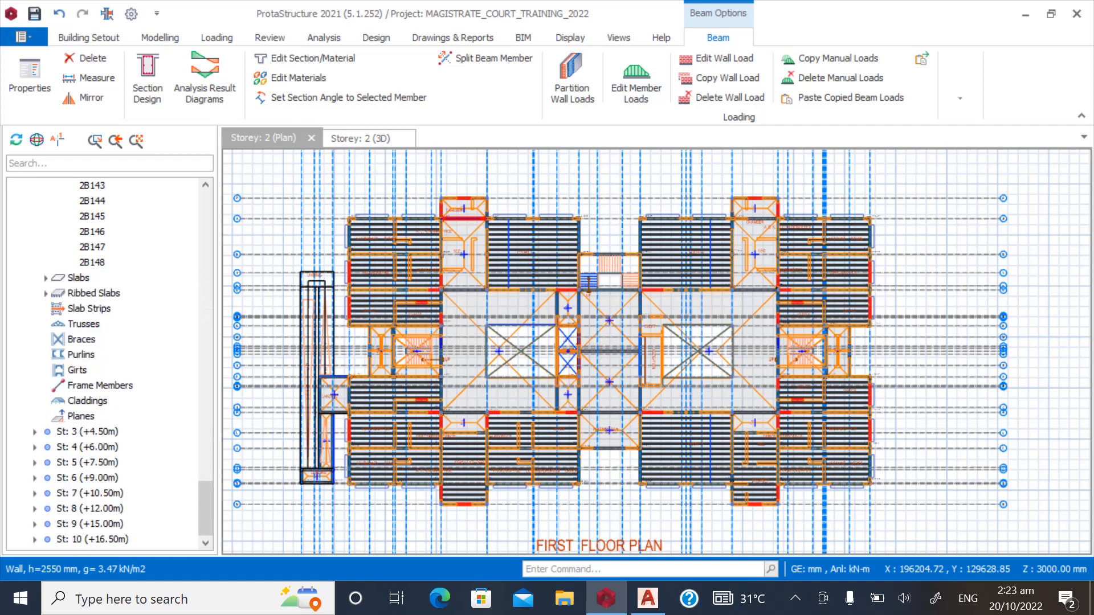
{"action": "left_click", "coordinate": [92, 262], "text": "shift"}
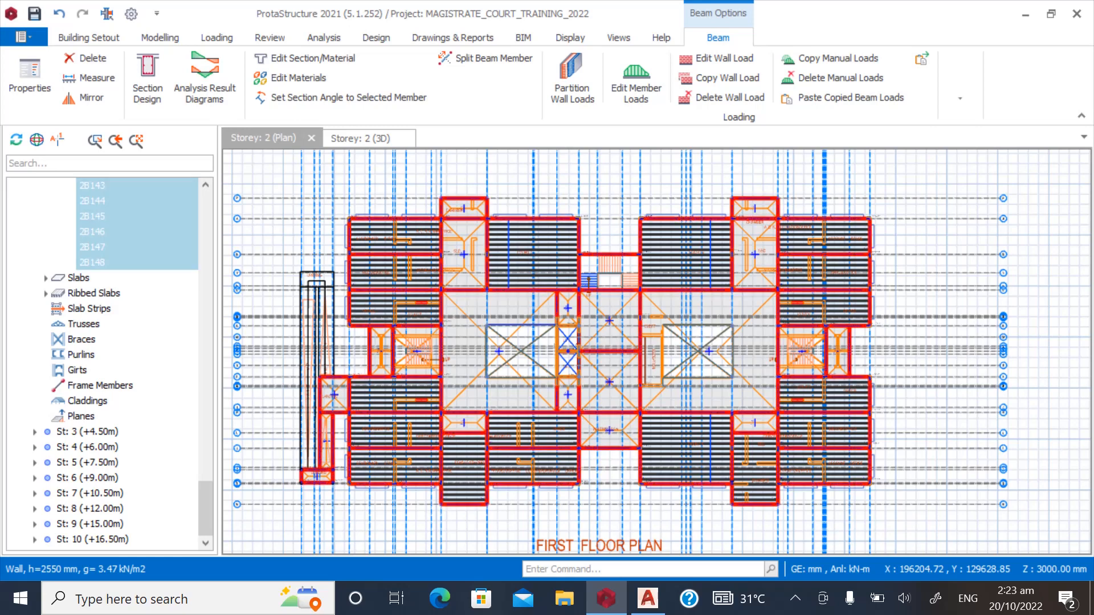
Paste the copied wall load onto all selected Storey 2 beams, accept replacing their existing wall loads, and clear the selection.
{"action": "scroll", "coordinate": [108, 364], "scroll_direction": "up", "scroll_amount": 20}
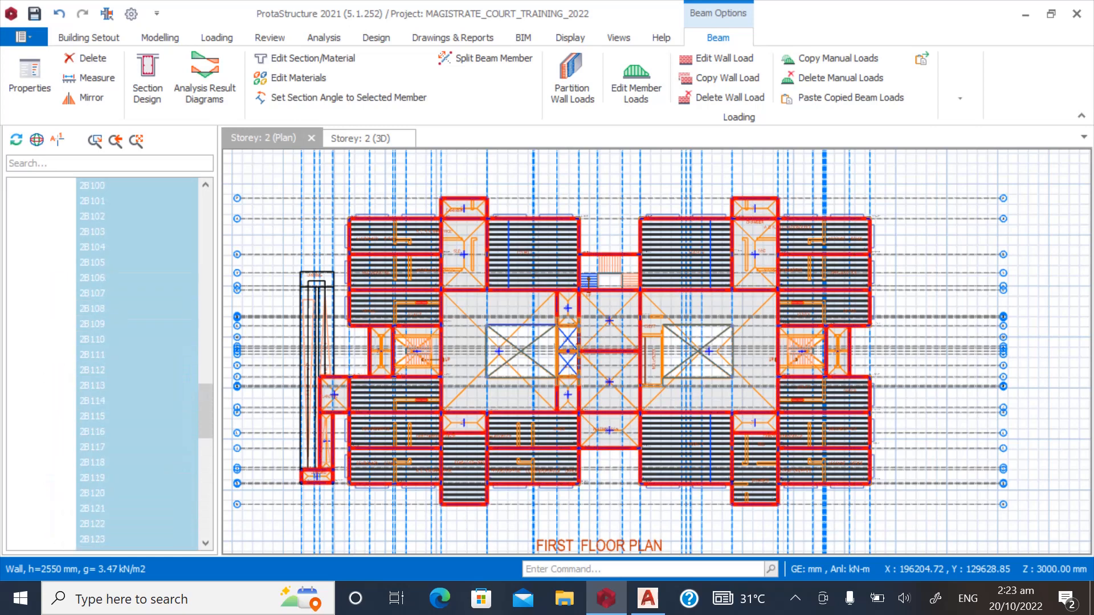
{"action": "scroll", "coordinate": [108, 365], "scroll_direction": "up", "scroll_amount": 15}
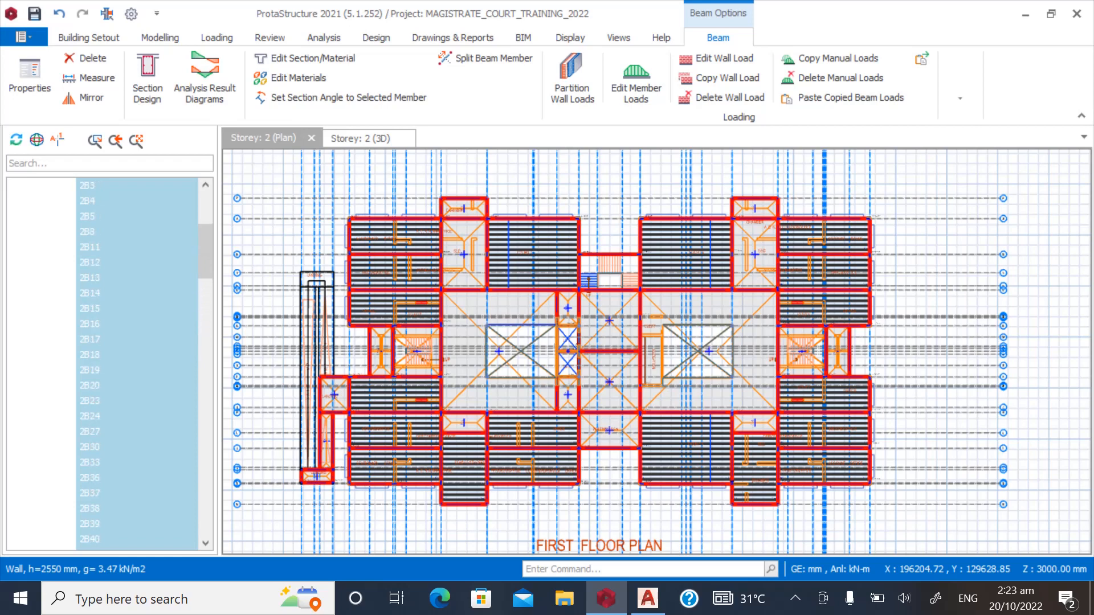
{"action": "scroll", "coordinate": [108, 364], "scroll_direction": "down", "scroll_amount": 4}
{"action": "right_click", "coordinate": [86, 365]}
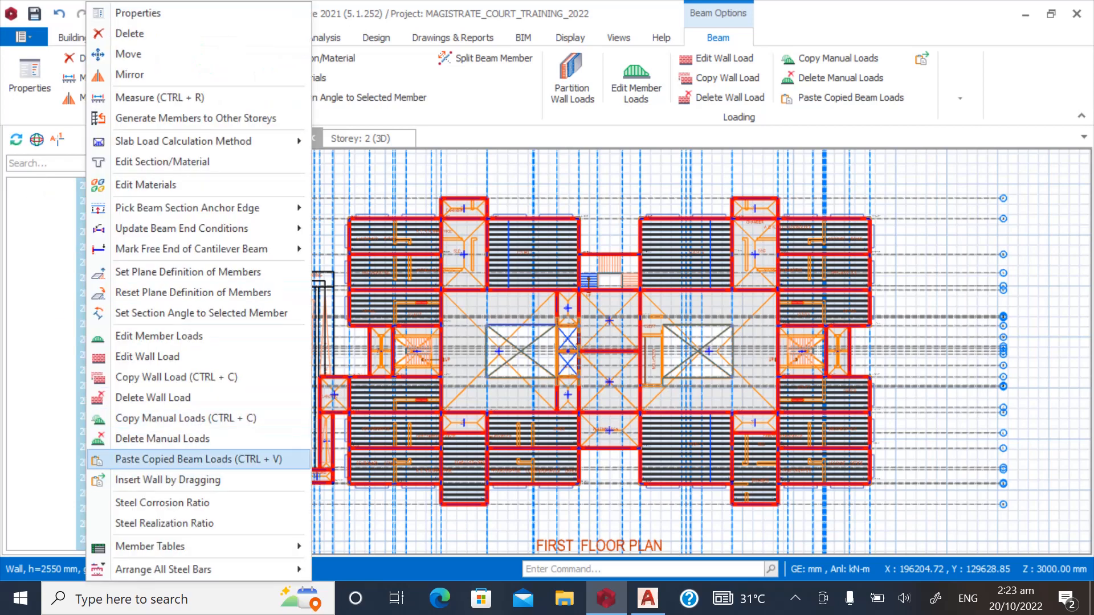
{"action": "left_click", "coordinate": [198, 459]}
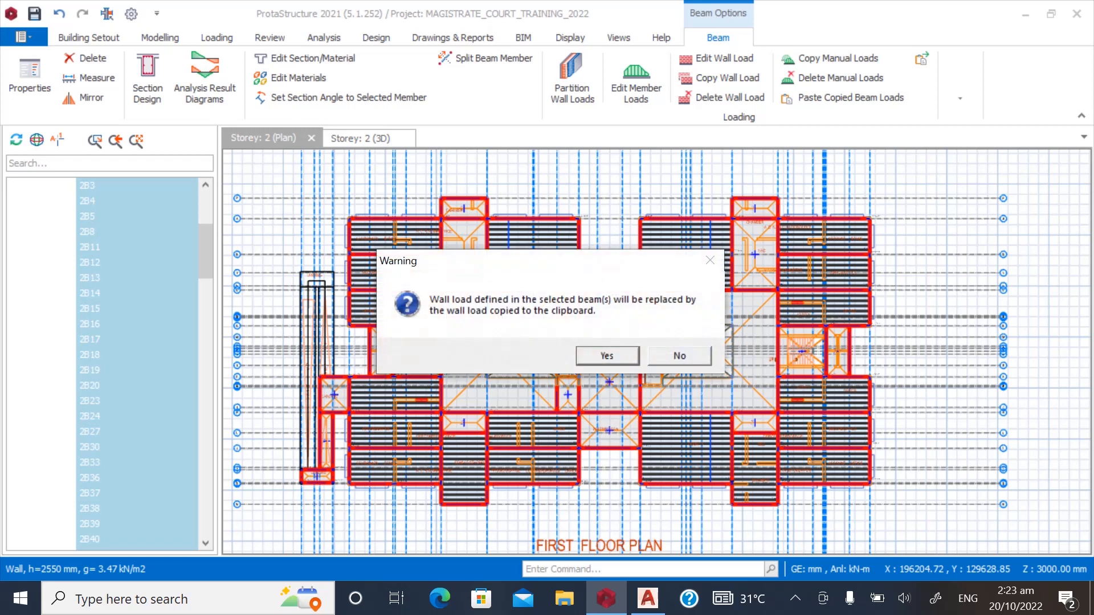
{"action": "left_click", "coordinate": [607, 356]}
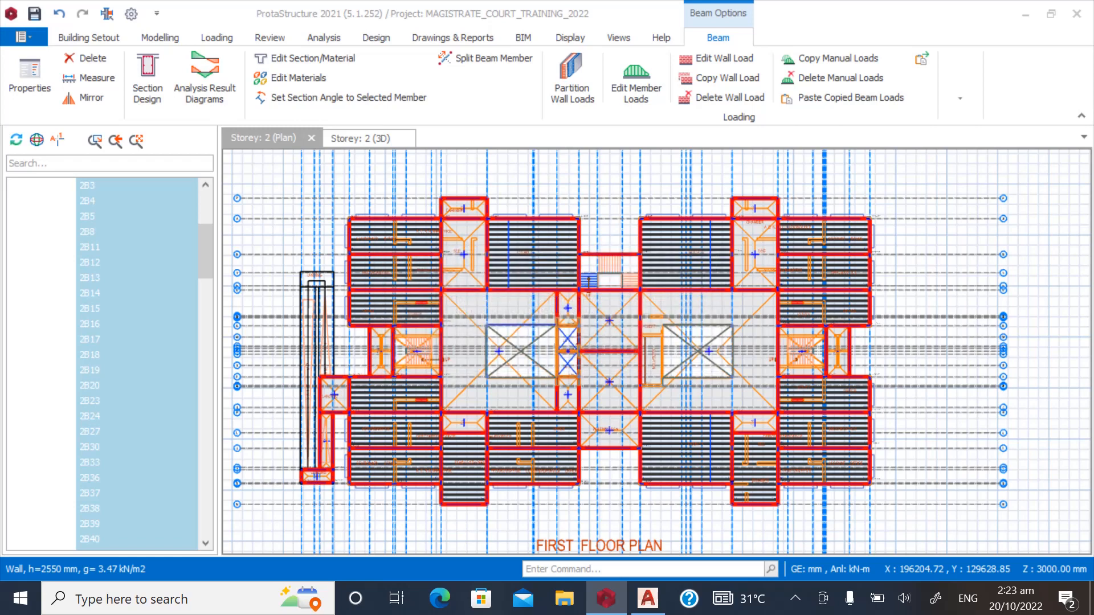
{"action": "mouse_move", "coordinate": [590, 352]}
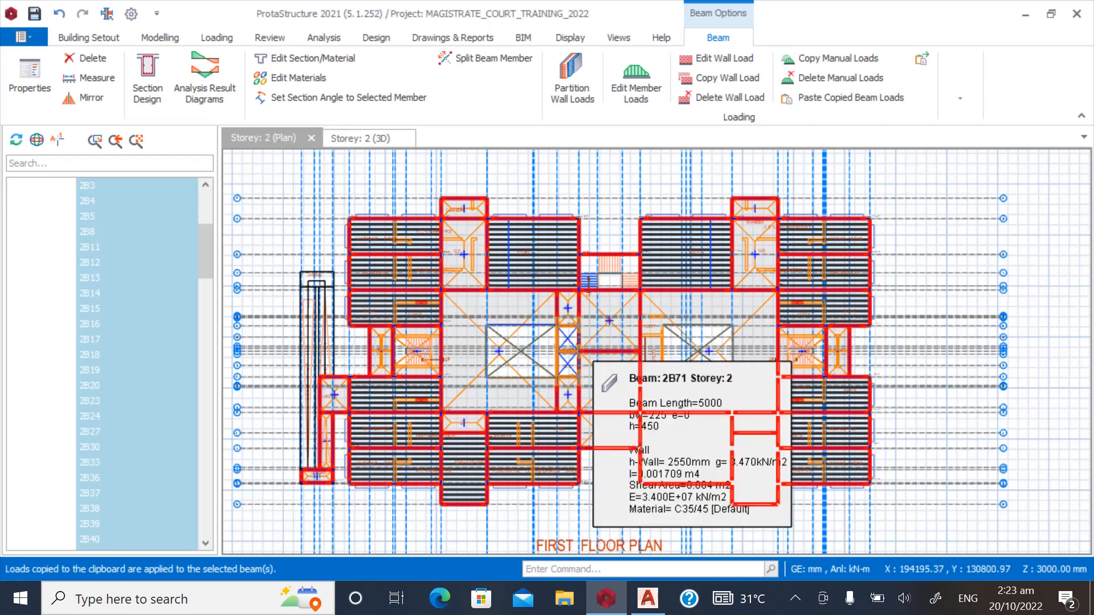
{"action": "key", "text": "Escape"}
Examine the Storey 2 plan around Court 1, SEC. and the utility room, and inspect the wall load on beam 2B82.
{"action": "scroll", "coordinate": [467, 223], "scroll_direction": "up", "scroll_amount": 3}
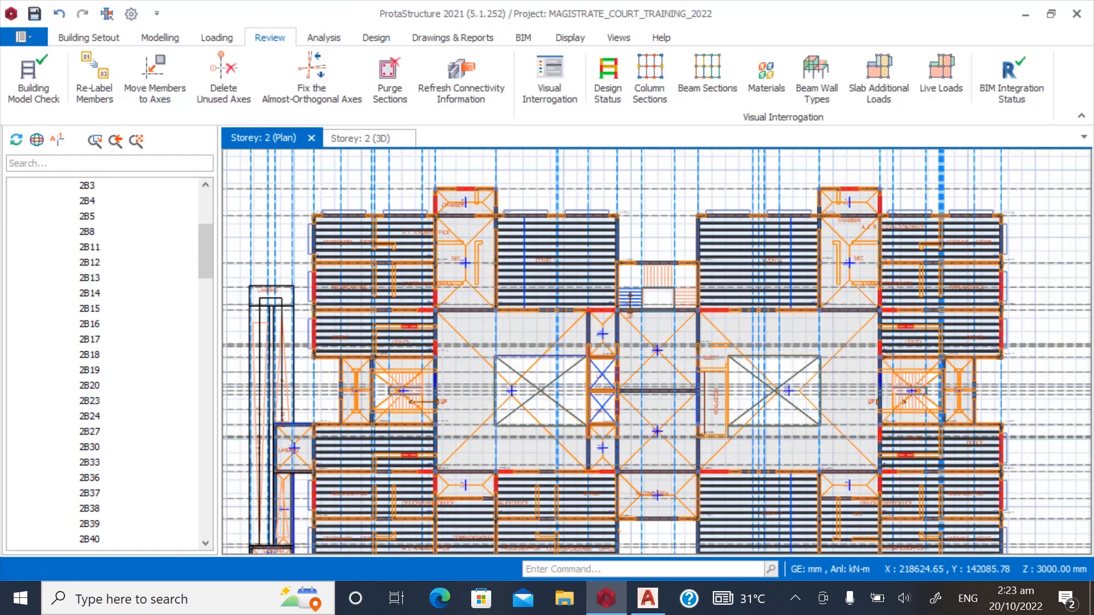
{"action": "scroll", "coordinate": [523, 300], "scroll_direction": "down", "scroll_amount": 4}
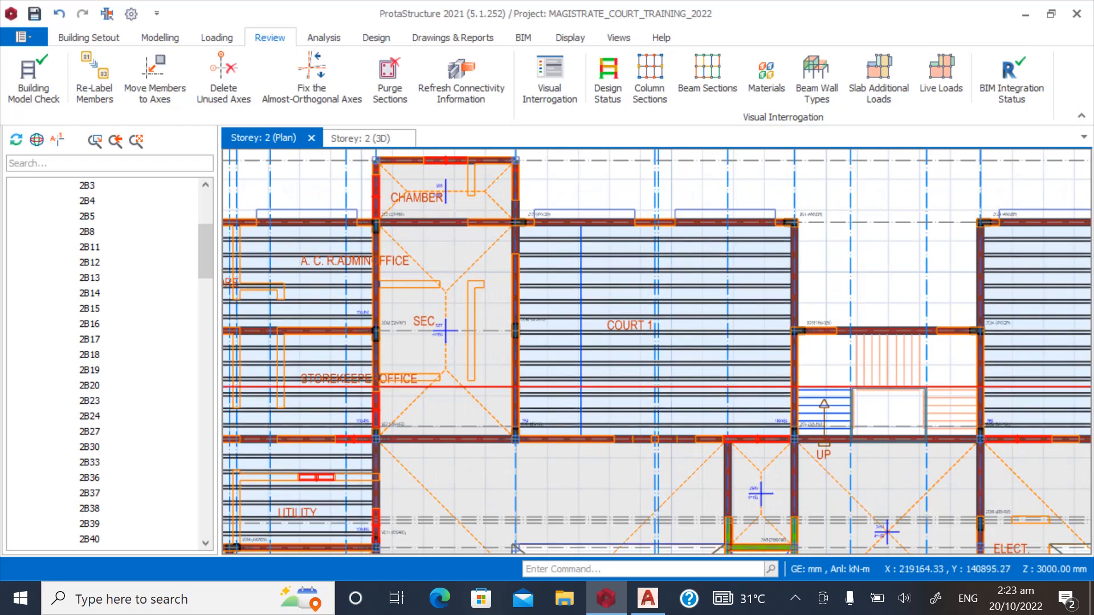
{"action": "scroll", "coordinate": [595, 344], "scroll_direction": "up", "scroll_amount": 5}
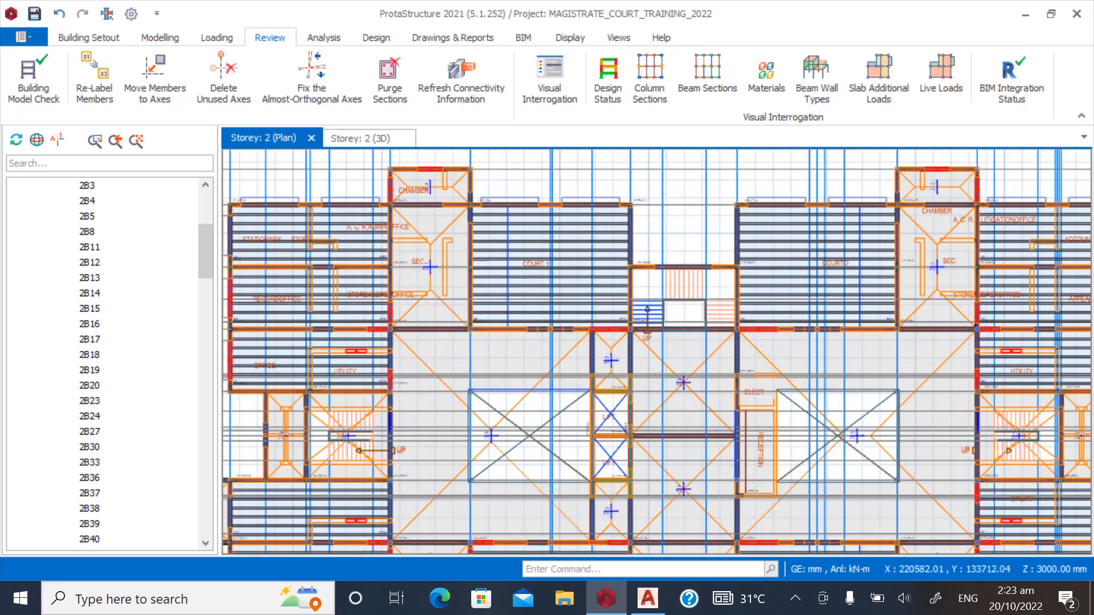
{"action": "scroll", "coordinate": [393, 354], "scroll_direction": "up", "scroll_amount": 2}
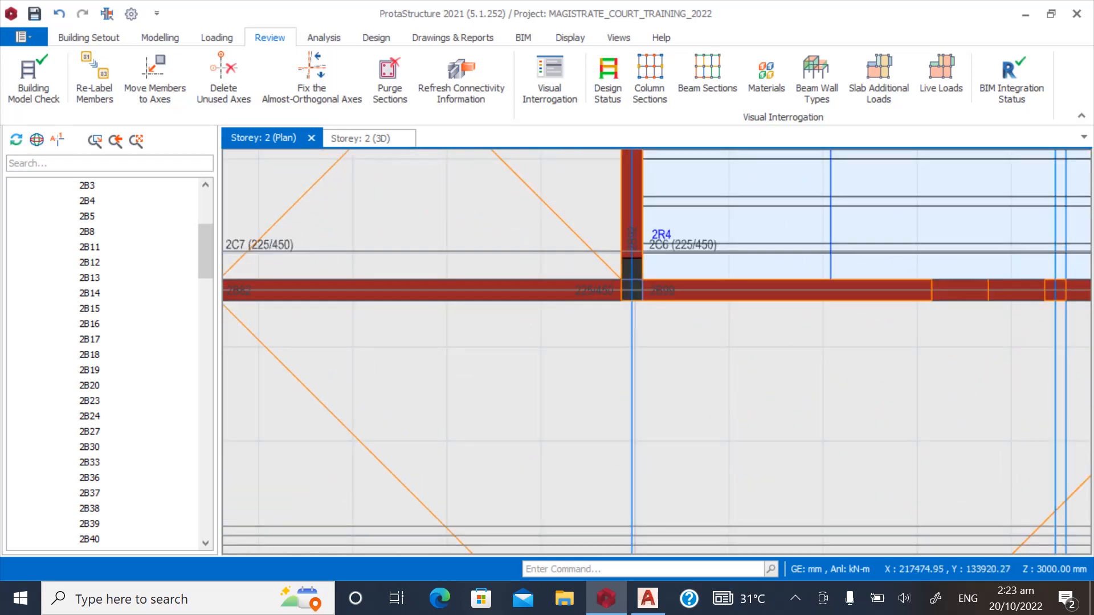
{"action": "scroll", "coordinate": [551, 323], "scroll_direction": "down", "scroll_amount": 2}
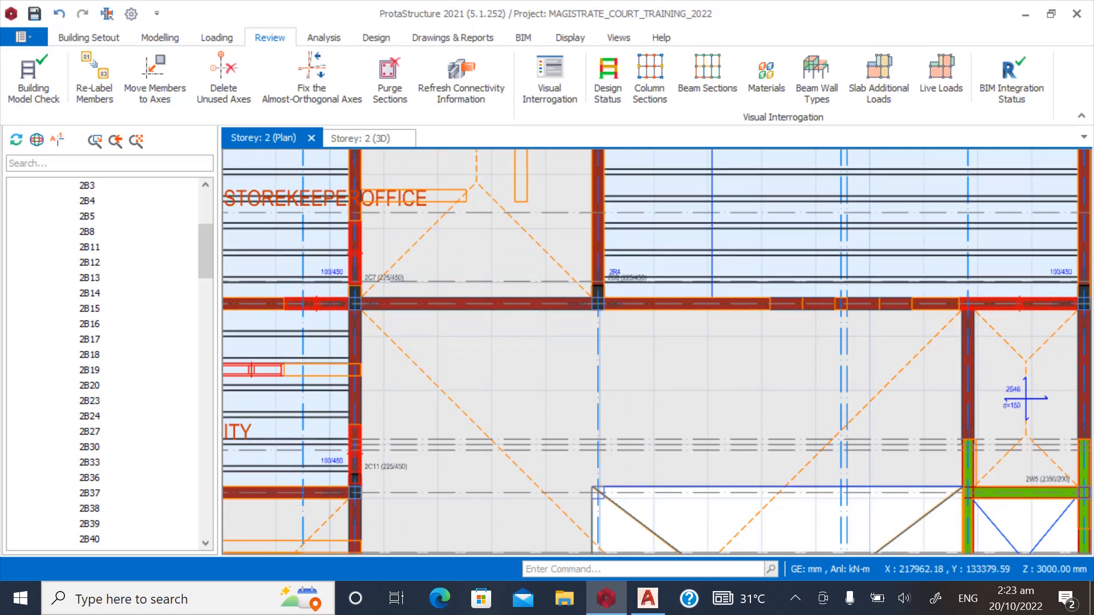
{"action": "scroll", "coordinate": [546, 325], "scroll_direction": "down", "scroll_amount": 3}
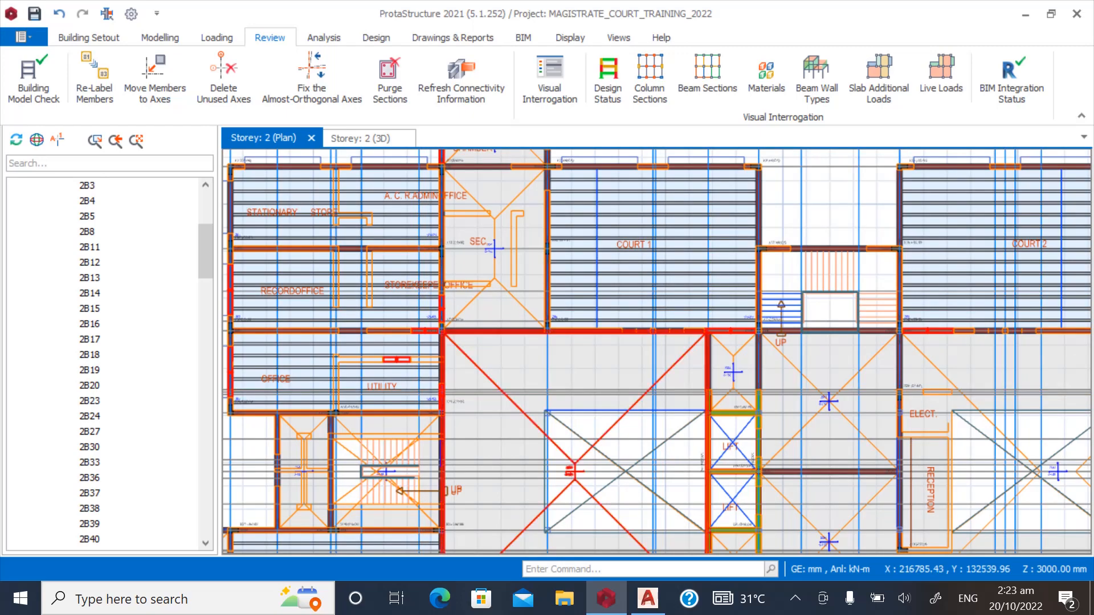
{"action": "scroll", "coordinate": [503, 334], "scroll_direction": "up", "scroll_amount": 2}
{"action": "scroll", "coordinate": [531, 336], "scroll_direction": "up", "scroll_amount": 4}
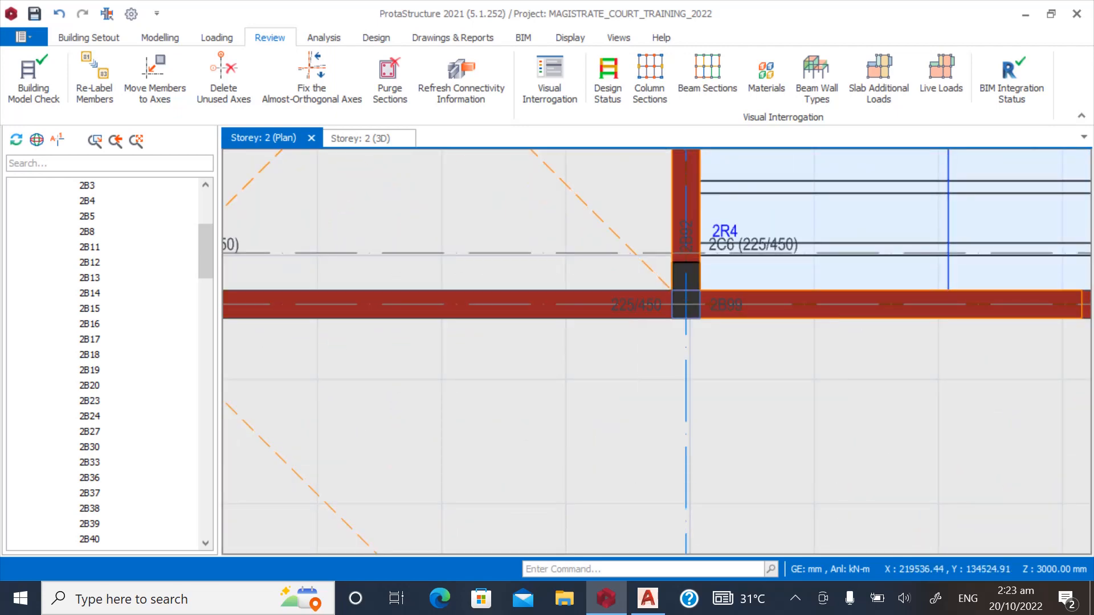
{"action": "middle_click_drag", "start_coordinate": [629, 308], "coordinate": [648, 305]}
{"action": "scroll", "coordinate": [655, 304], "scroll_direction": "down", "scroll_amount": 2}
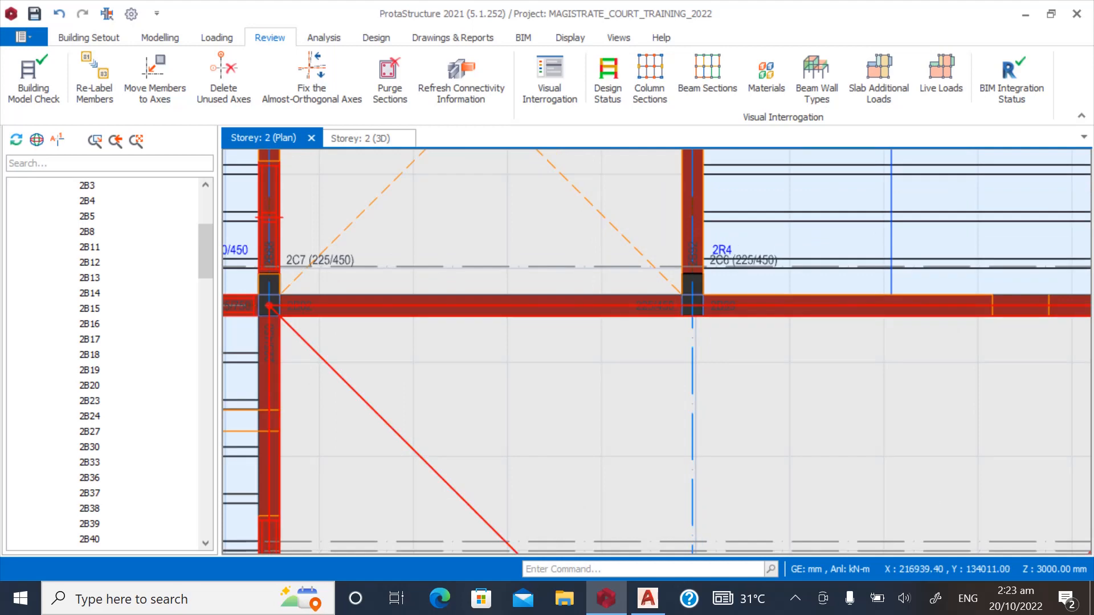
{"action": "scroll", "coordinate": [290, 327], "scroll_direction": "up", "scroll_amount": 3}
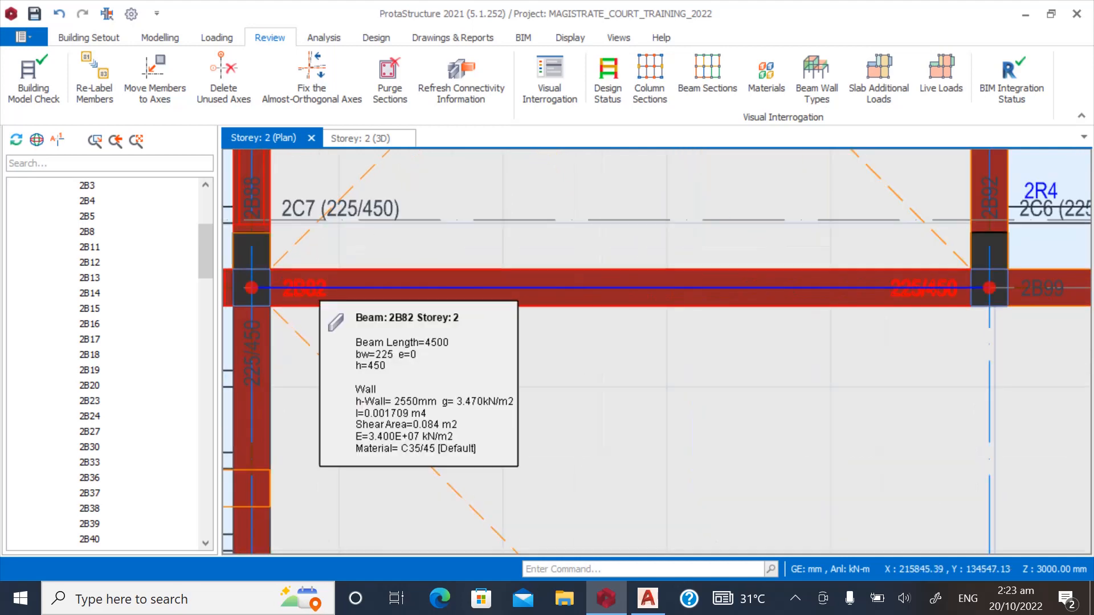
Switch to the AutoCAD architectural first floor plan and examine the walls around SEC., Court 1 and the utility room.
{"action": "left_click", "coordinate": [647, 598]}
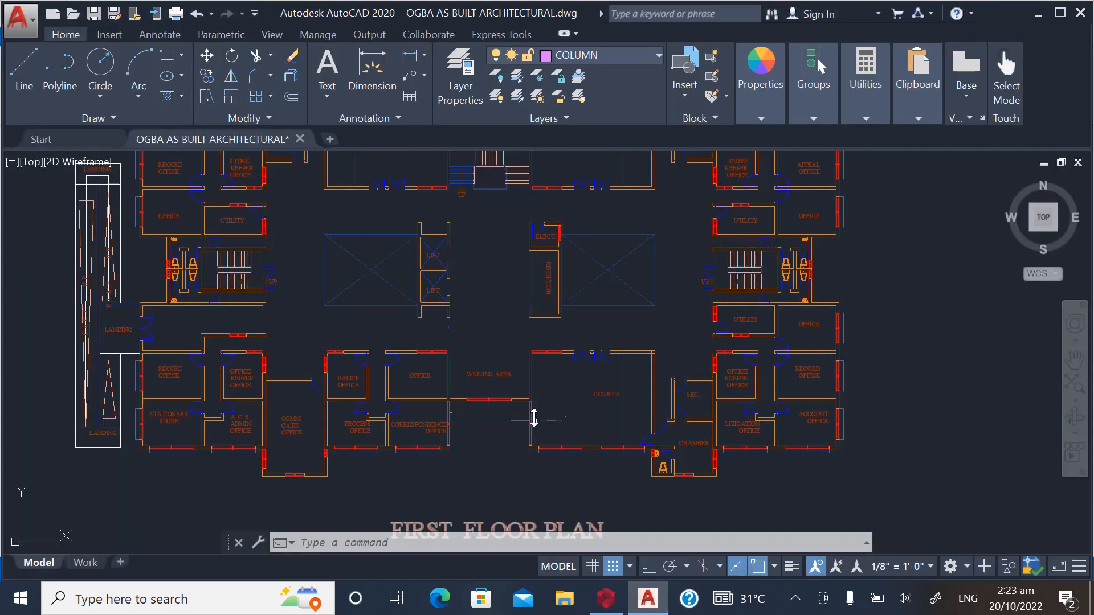
{"action": "scroll", "coordinate": [553, 465], "scroll_direction": "down", "scroll_amount": 2}
{"action": "scroll", "coordinate": [391, 264], "scroll_direction": "up", "scroll_amount": 4}
{"action": "scroll", "coordinate": [408, 321], "scroll_direction": "up", "scroll_amount": 2}
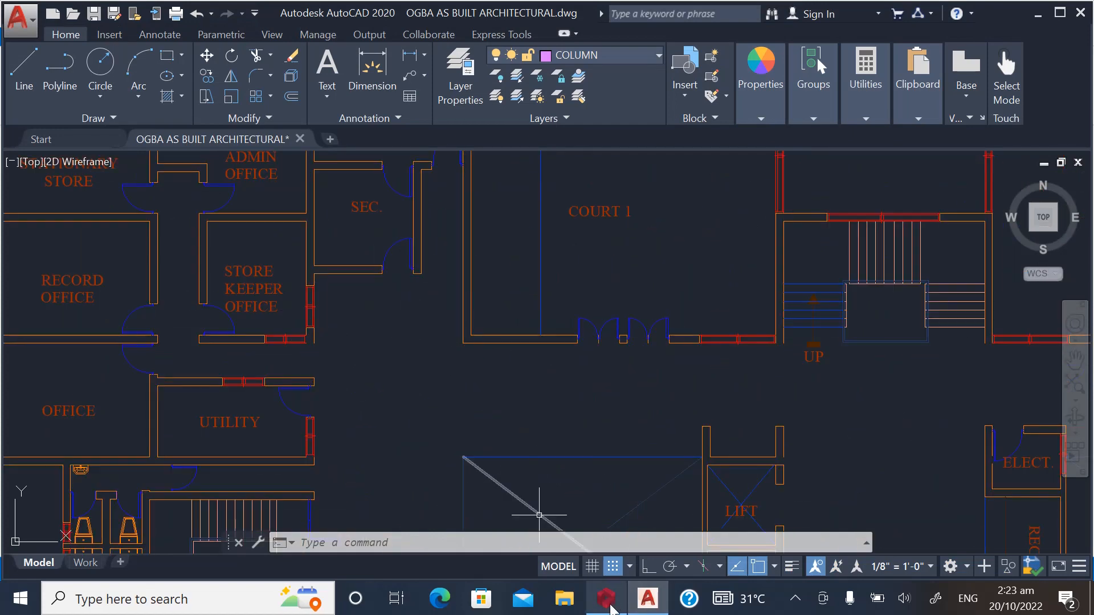
Switch back to ProtaStructure and delete the wall load from Storey 2 beam 2B82, between columns 2C7 and 2C6.
{"action": "left_click", "coordinate": [605, 597]}
{"action": "scroll", "coordinate": [478, 348], "scroll_direction": "down", "scroll_amount": 4}
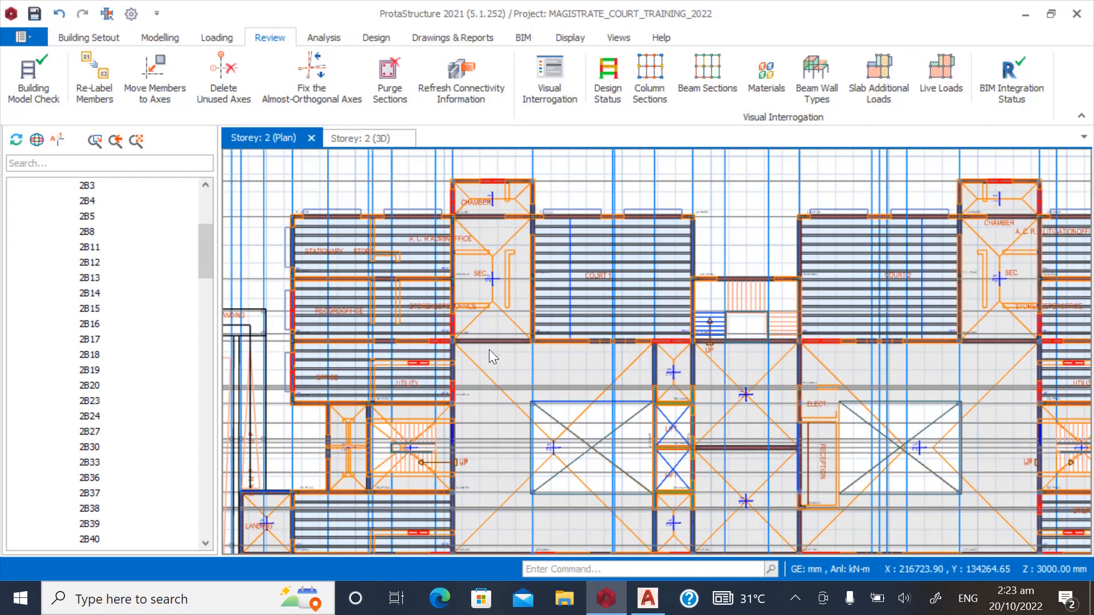
{"action": "scroll", "coordinate": [488, 353], "scroll_direction": "up", "scroll_amount": 4}
{"action": "scroll", "coordinate": [684, 317], "scroll_direction": "down", "scroll_amount": 2}
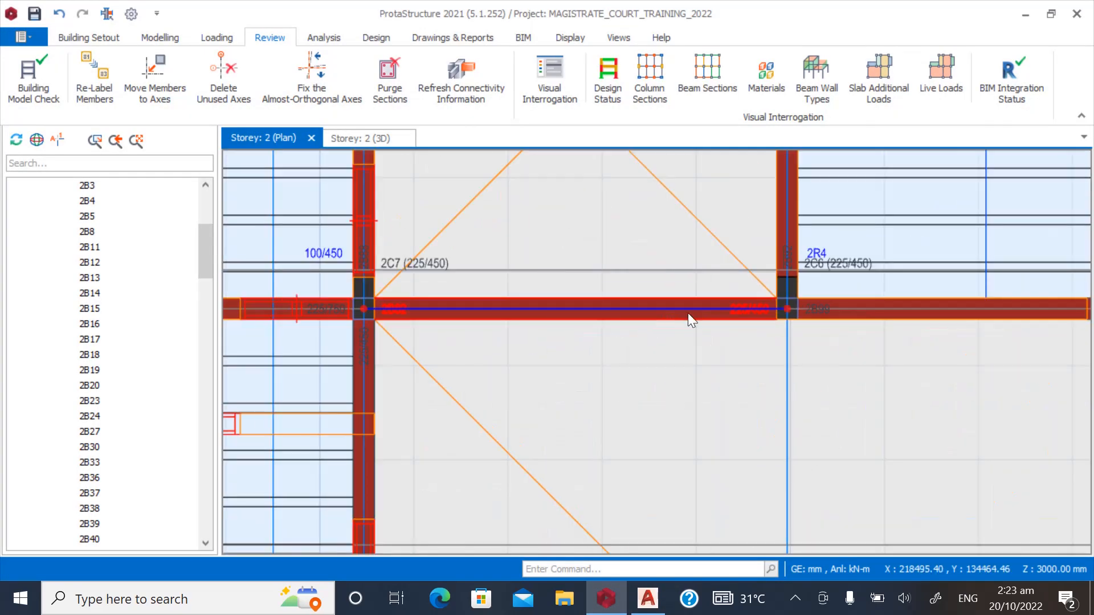
{"action": "right_click", "coordinate": [739, 311]}
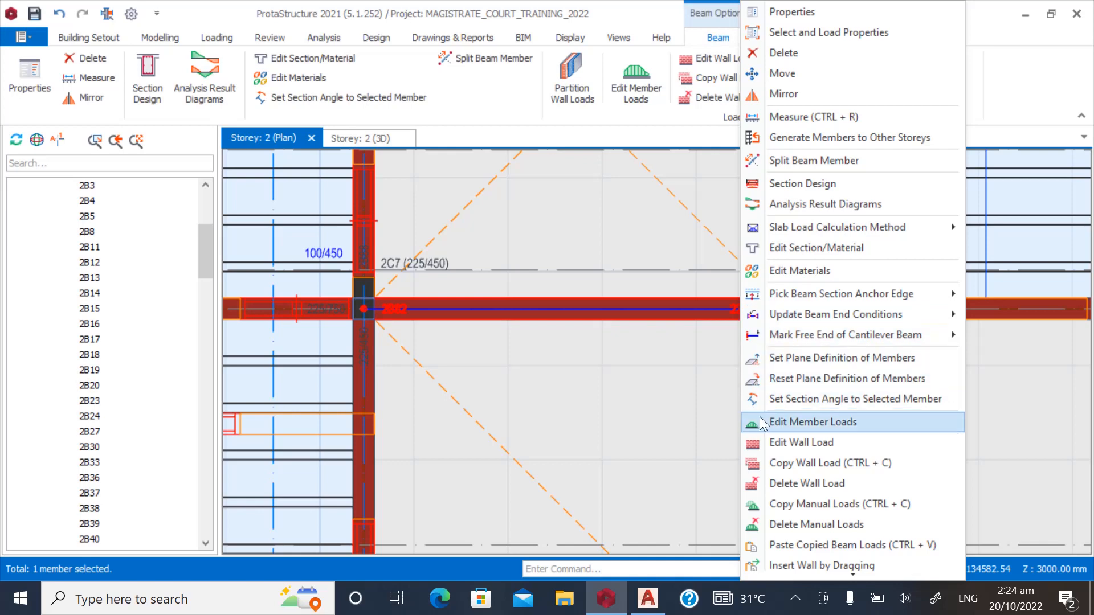
{"action": "left_click", "coordinate": [783, 483]}
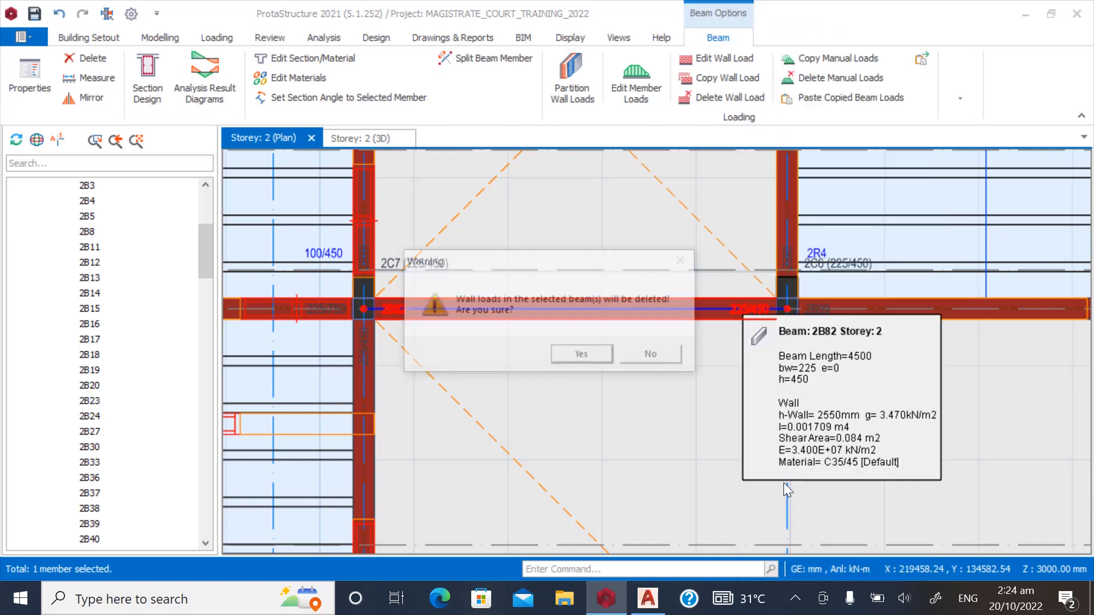
{"action": "left_click", "coordinate": [583, 355]}
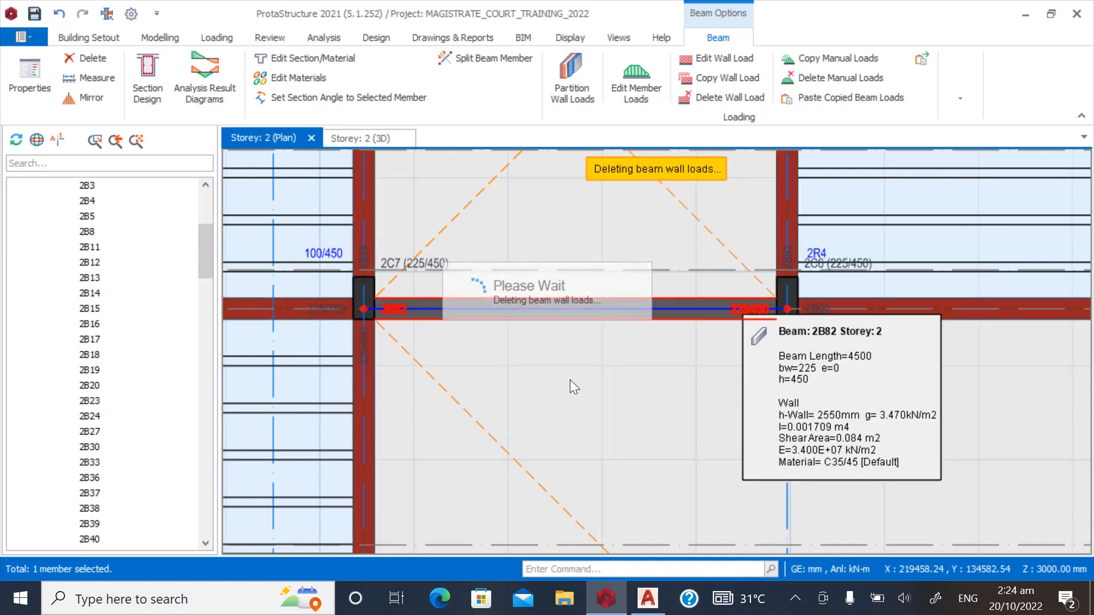
{"action": "left_click", "coordinate": [573, 361]}
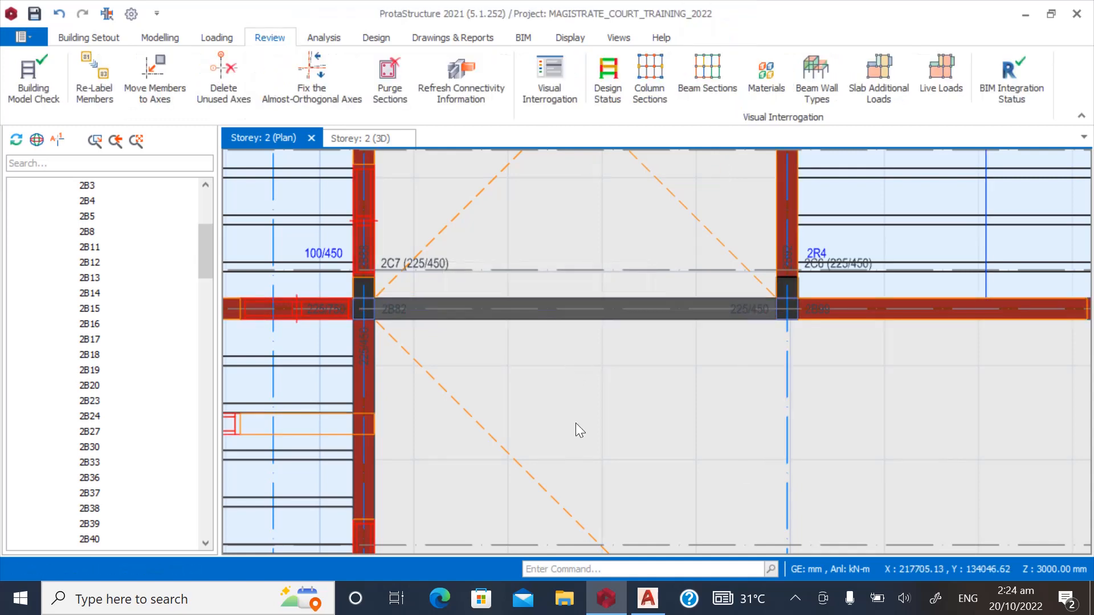
Delete the wall load from the 225/450 beam starting at column 2C23, between the SEC. room beside Court 2 and the open hall.
{"action": "scroll", "coordinate": [426, 315], "scroll_direction": "down", "scroll_amount": 5}
{"action": "scroll", "coordinate": [886, 340], "scroll_direction": "up", "scroll_amount": 8}
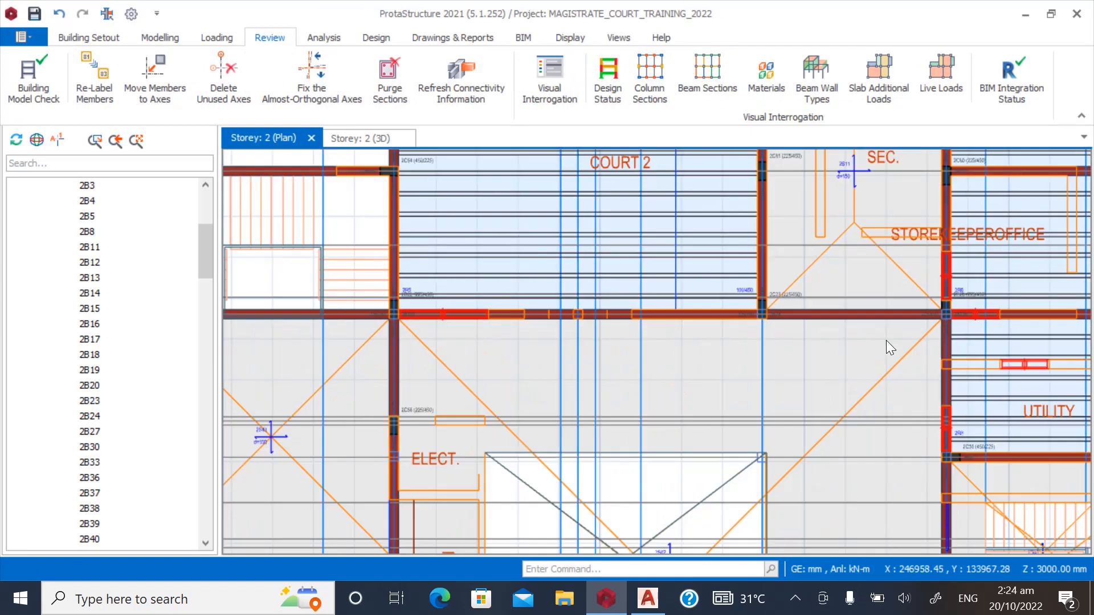
{"action": "right_click", "coordinate": [617, 296]}
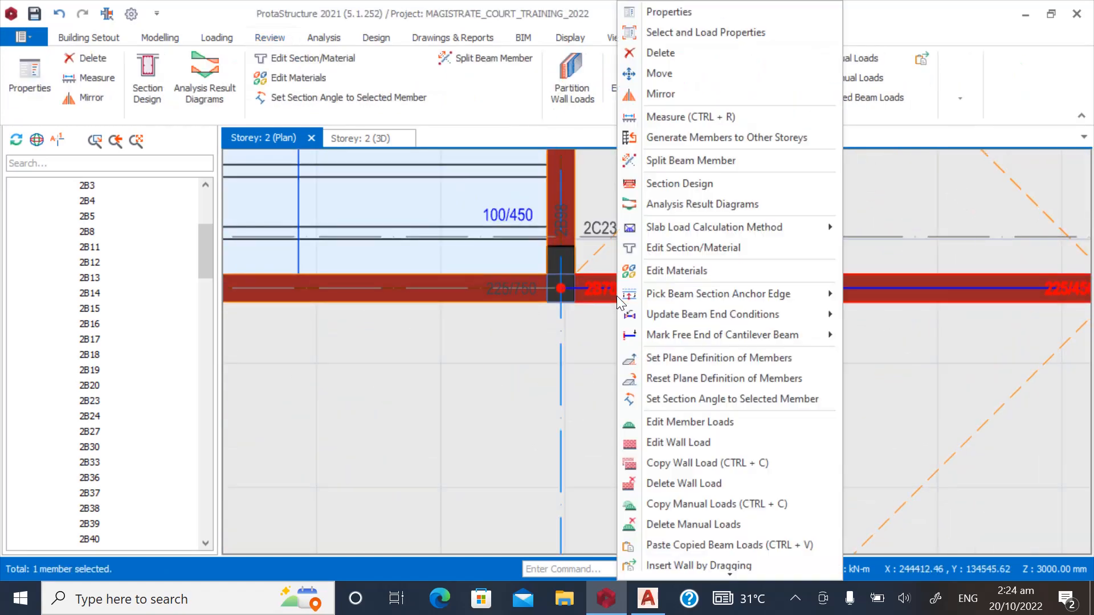
{"action": "left_click", "coordinate": [661, 482]}
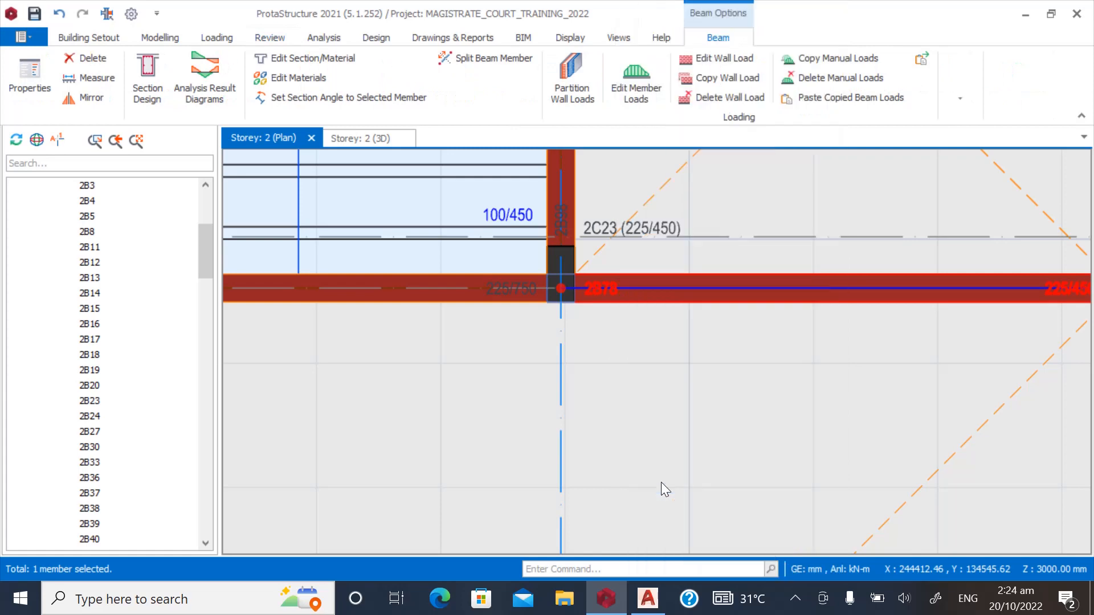
{"action": "left_click", "coordinate": [584, 355]}
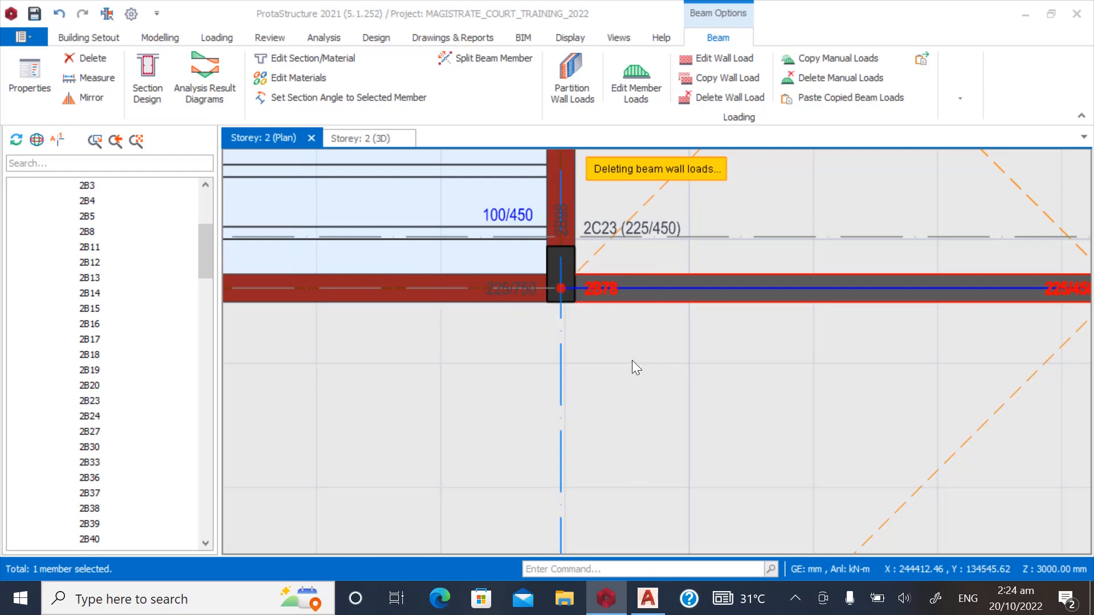
{"action": "key", "text": "Escape"}
Examine the beams around slab 2S26, and switch to the AutoCAD plan to check the walls between Court 3 and SEC.
{"action": "scroll", "coordinate": [608, 279], "scroll_direction": "down", "scroll_amount": 10}
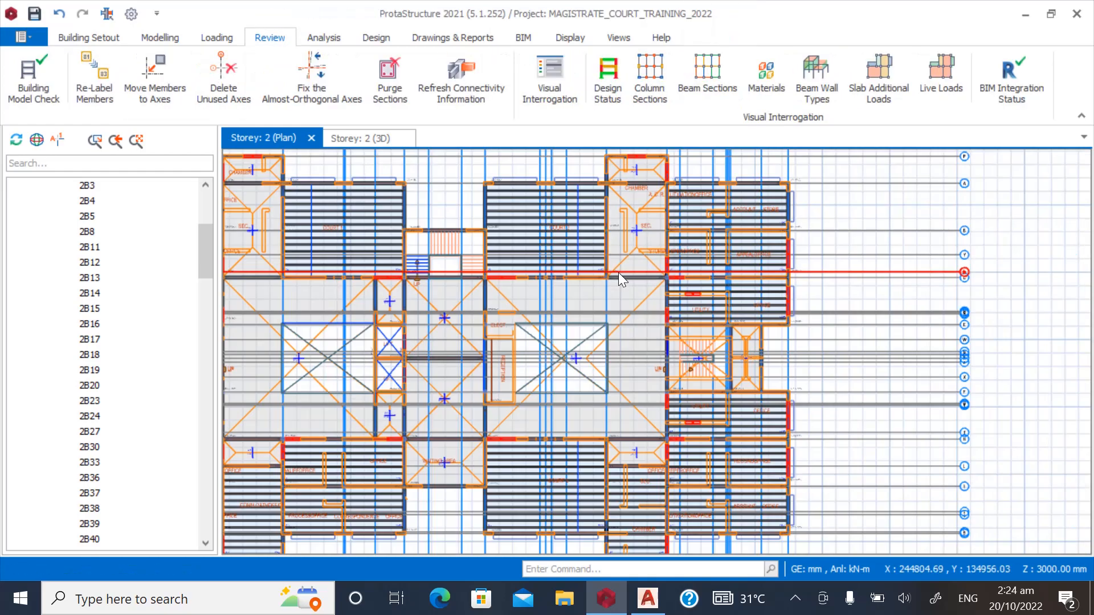
{"action": "scroll", "coordinate": [647, 420], "scroll_direction": "up", "scroll_amount": 3}
{"action": "scroll", "coordinate": [647, 421], "scroll_direction": "up", "scroll_amount": 5}
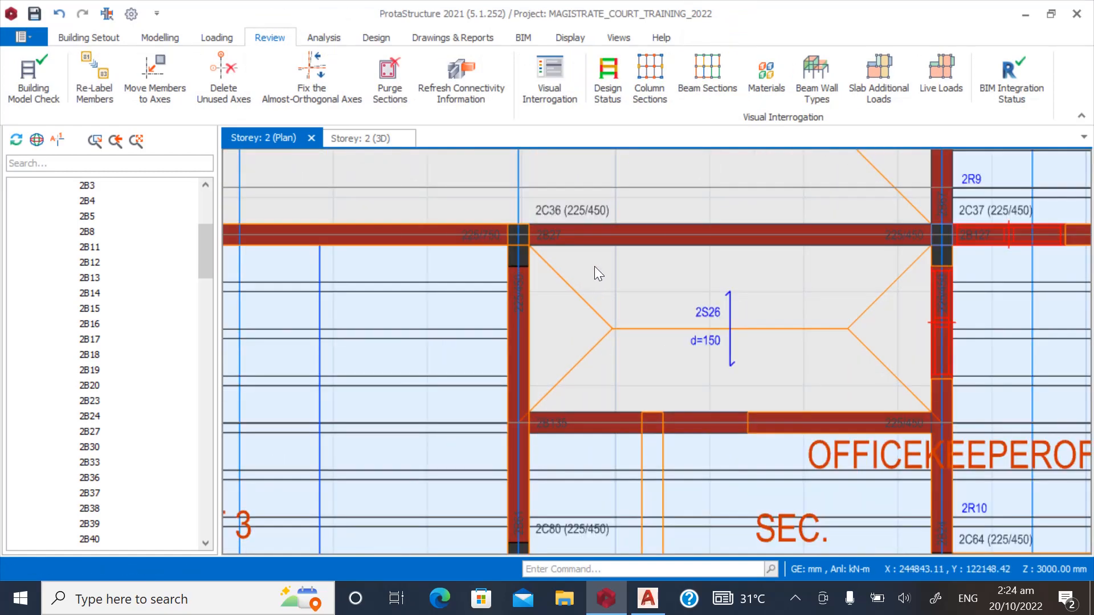
{"action": "left_click", "coordinate": [648, 598]}
{"action": "scroll", "coordinate": [457, 317], "scroll_direction": "down", "scroll_amount": 5}
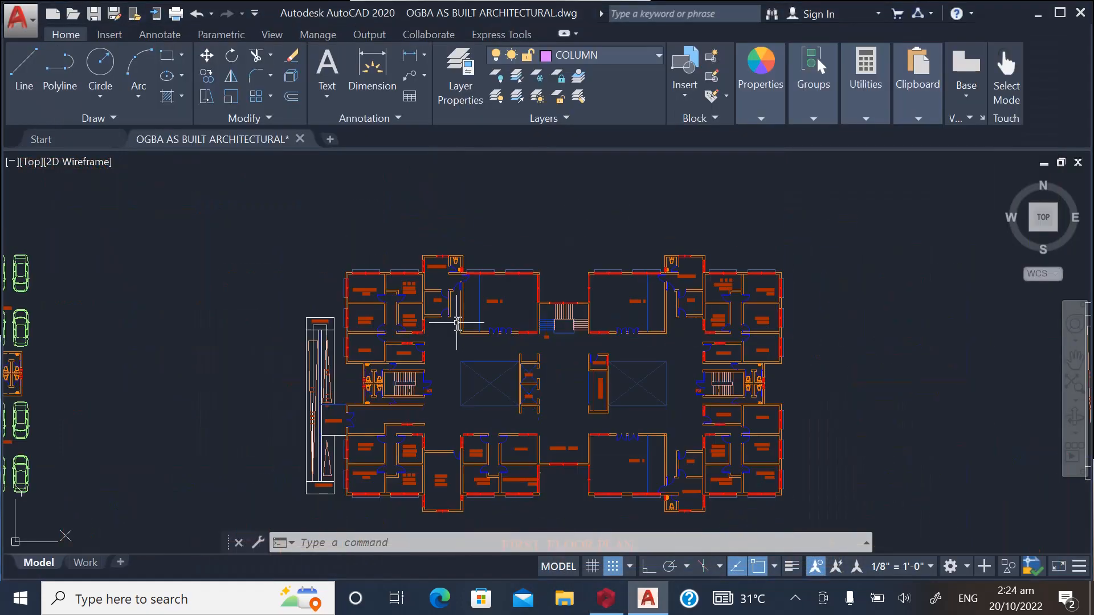
{"action": "scroll", "coordinate": [593, 399], "scroll_direction": "up", "scroll_amount": 3}
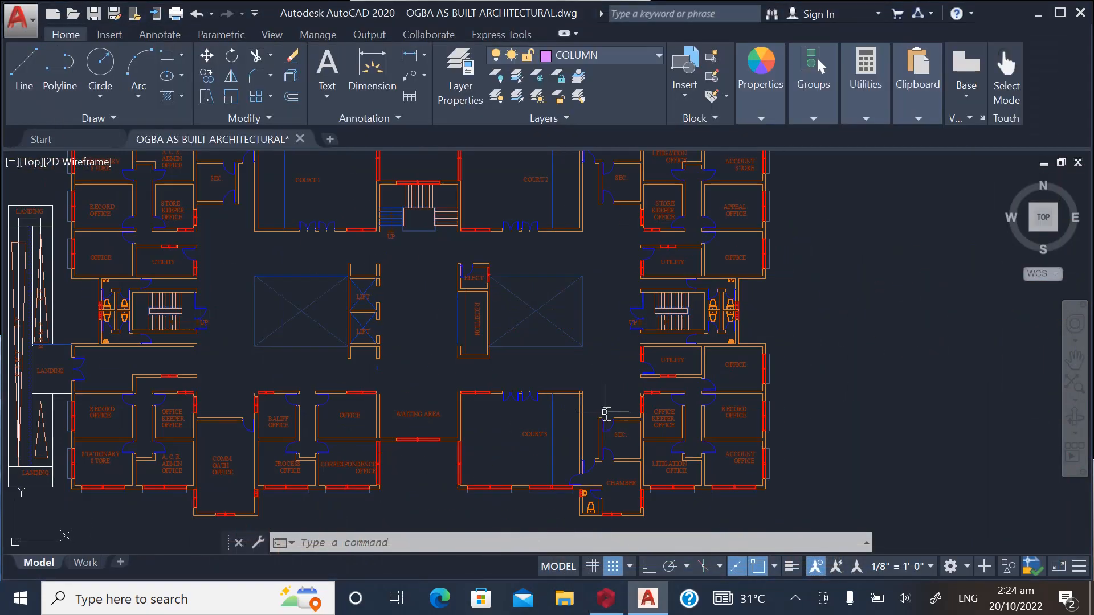
Switch back to ProtaStructure and delete the wall load from Storey 2 beam 2B27, which starts at column 2C36 beside slab 2S26.
{"action": "left_click", "coordinate": [605, 598]}
{"action": "scroll", "coordinate": [569, 241], "scroll_direction": "up", "scroll_amount": 3}
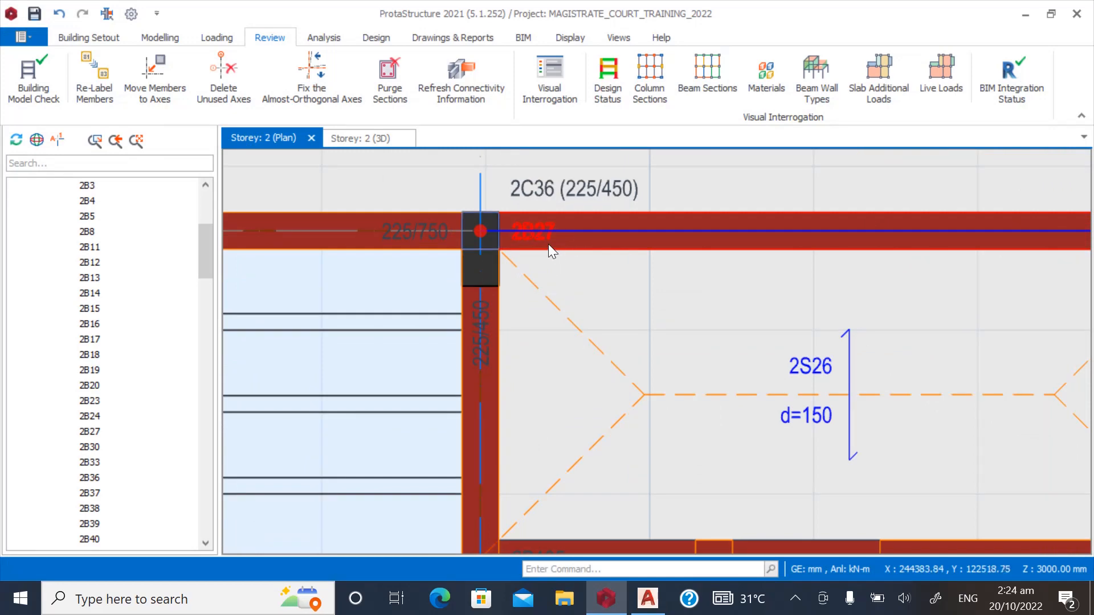
{"action": "right_click", "coordinate": [548, 243]}
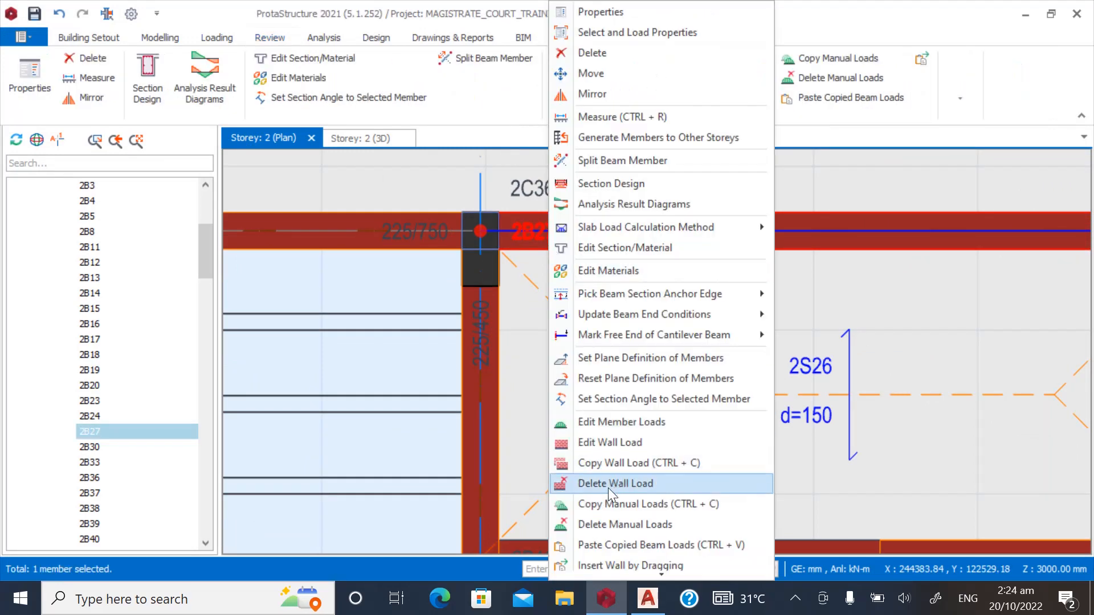
{"action": "left_click", "coordinate": [607, 483]}
{"action": "left_click", "coordinate": [581, 357]}
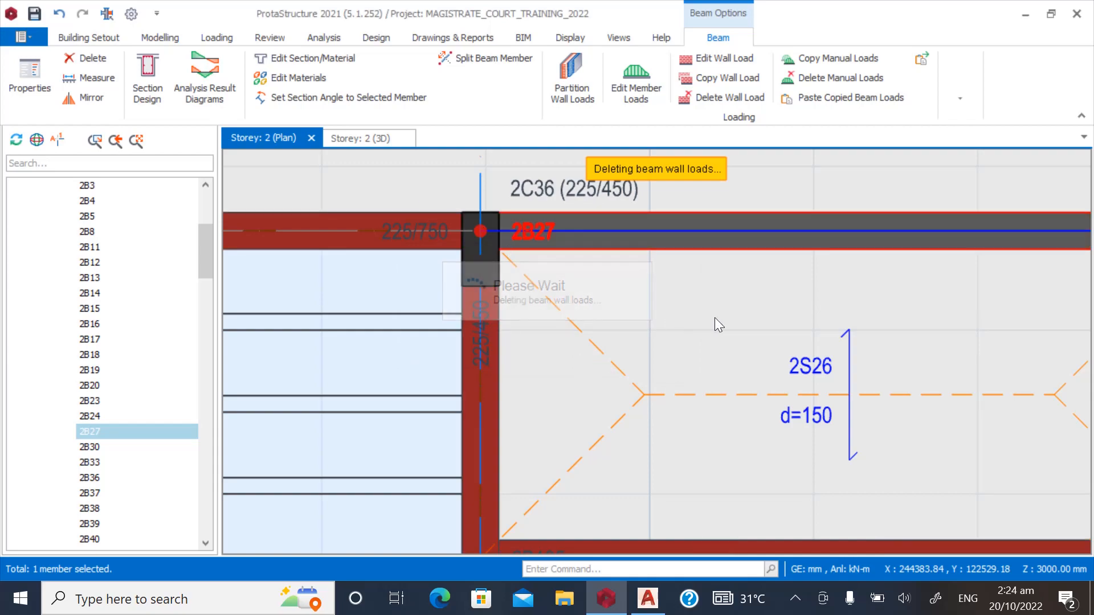
{"action": "scroll", "coordinate": [714, 332], "scroll_direction": "down", "scroll_amount": 4}
{"action": "scroll", "coordinate": [743, 336], "scroll_direction": "down", "scroll_amount": 3}
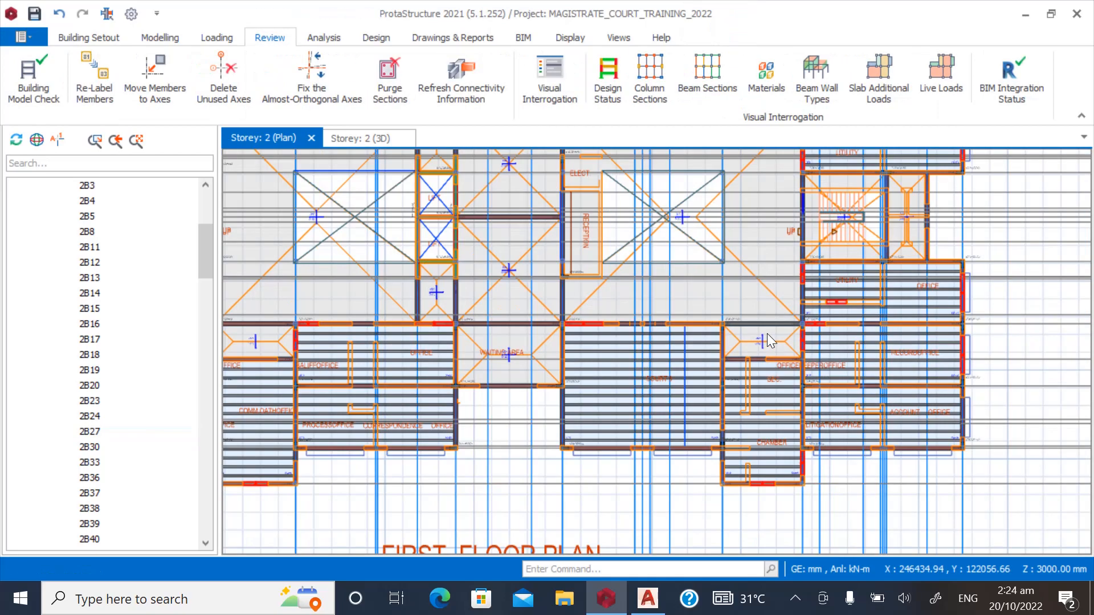
Delete the wall load from Storey 2 beam 2B33, between columns 2C14 and 2C20 beside slab 2S33.
{"action": "scroll", "coordinate": [740, 287], "scroll_direction": "down", "scroll_amount": 2}
{"action": "scroll", "coordinate": [474, 312], "scroll_direction": "up", "scroll_amount": 10}
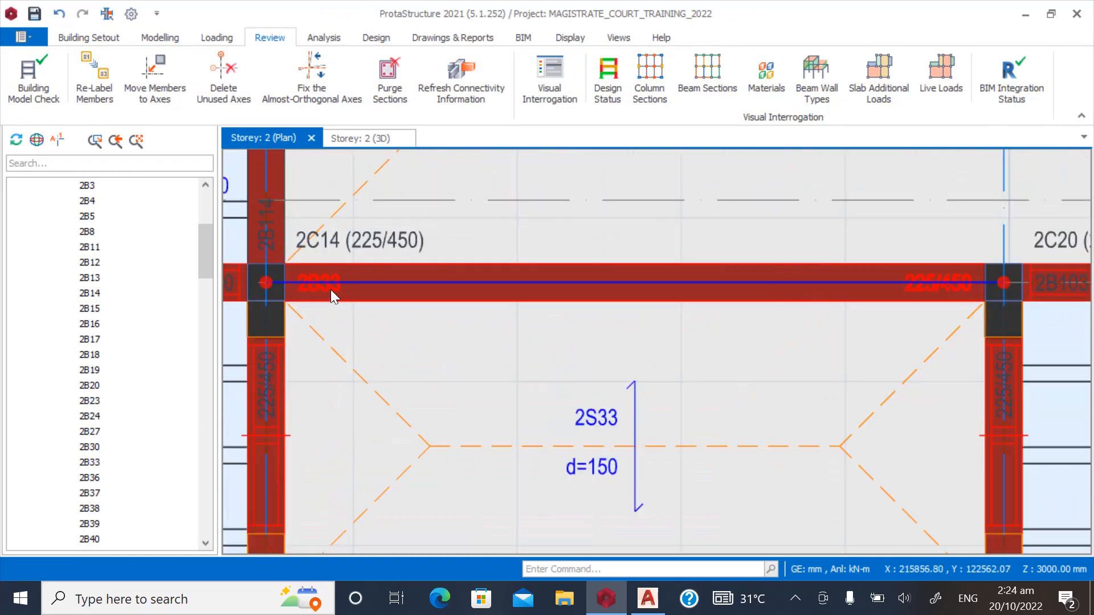
{"action": "right_click", "coordinate": [331, 290]}
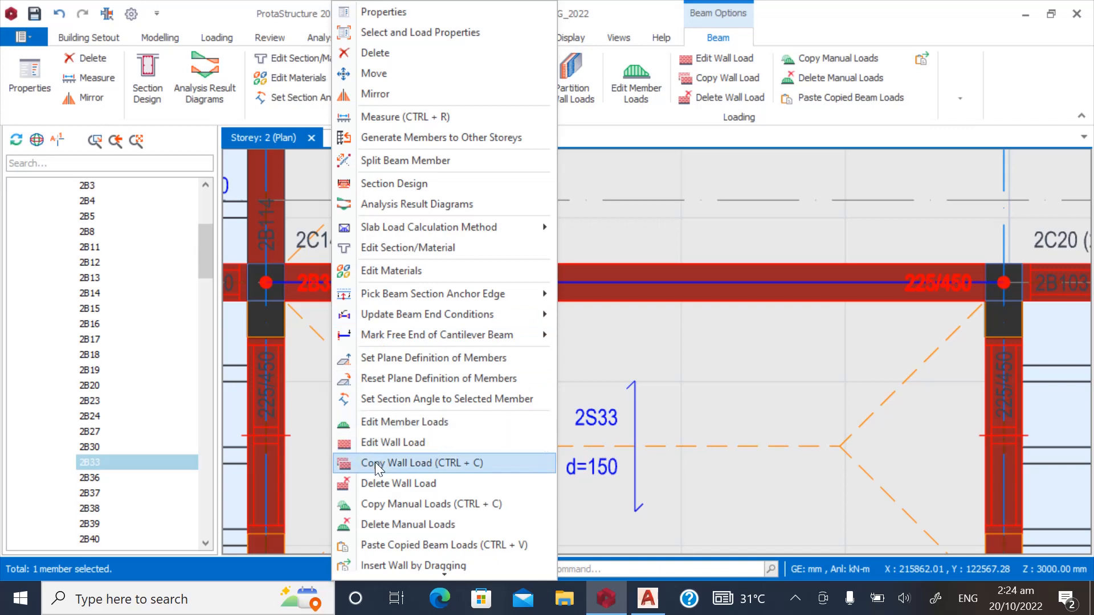
{"action": "left_click", "coordinate": [375, 481]}
{"action": "left_click", "coordinate": [580, 357]}
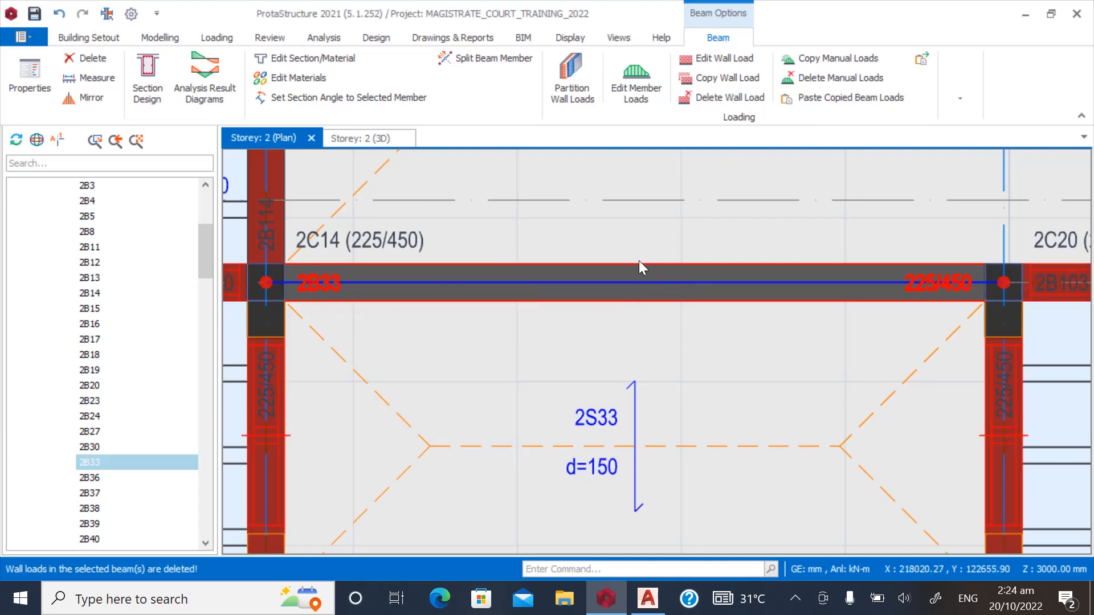
{"action": "key", "text": "Escape"}
Examine the Storey 2 beams around the offices, waiting area, Court 3, lifts and reception for remaining wall loads.
{"action": "scroll", "coordinate": [450, 328], "scroll_direction": "down", "scroll_amount": 6}
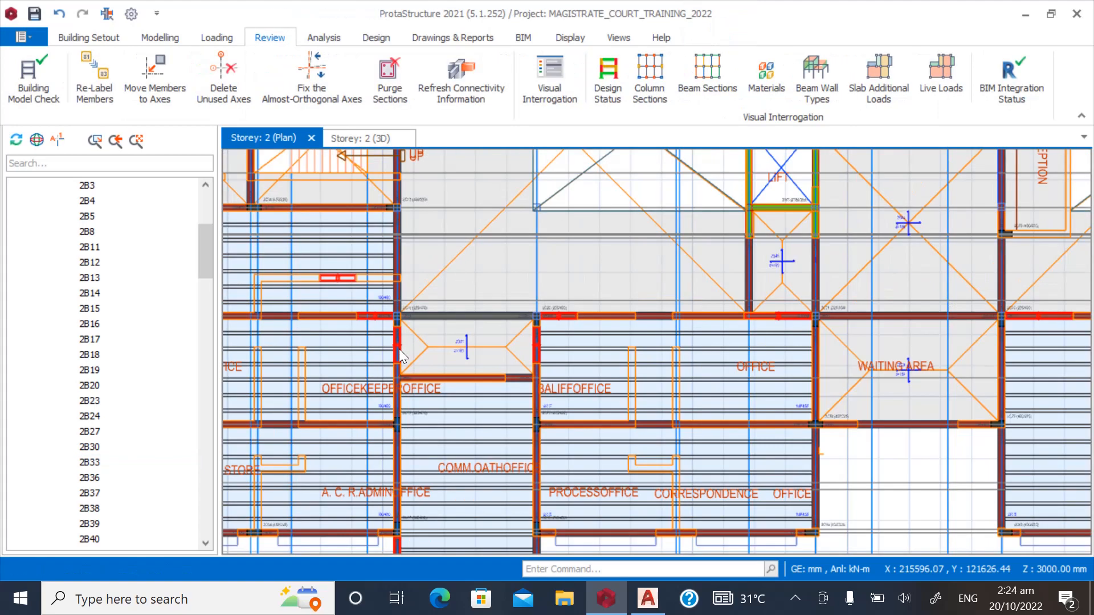
{"action": "scroll", "coordinate": [682, 346], "scroll_direction": "up", "scroll_amount": 3}
{"action": "scroll", "coordinate": [511, 347], "scroll_direction": "down", "scroll_amount": 6}
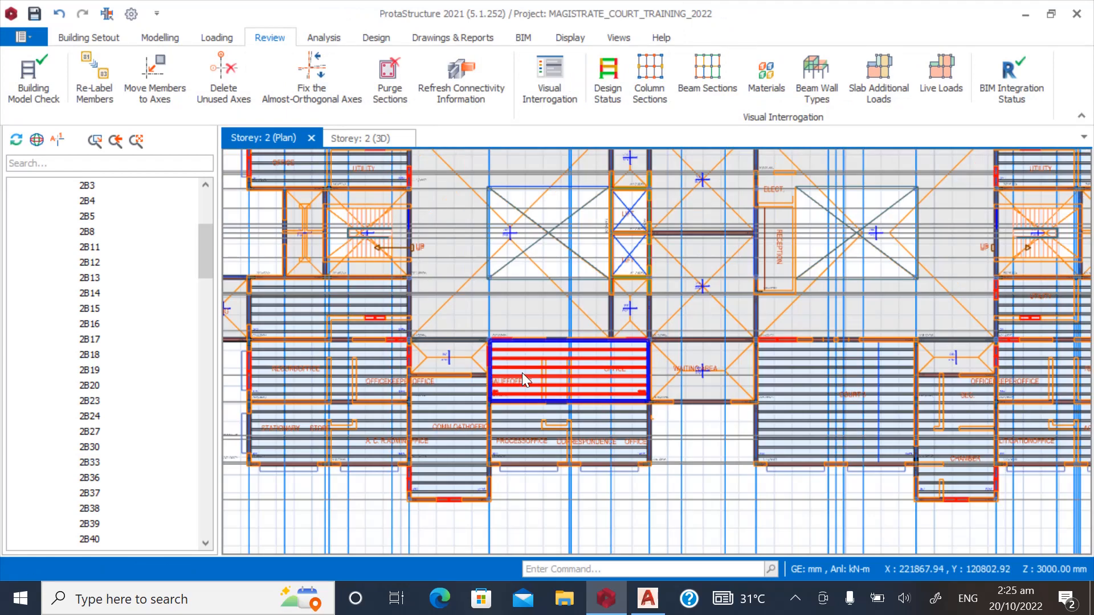
{"action": "scroll", "coordinate": [463, 371], "scroll_direction": "up", "scroll_amount": 3}
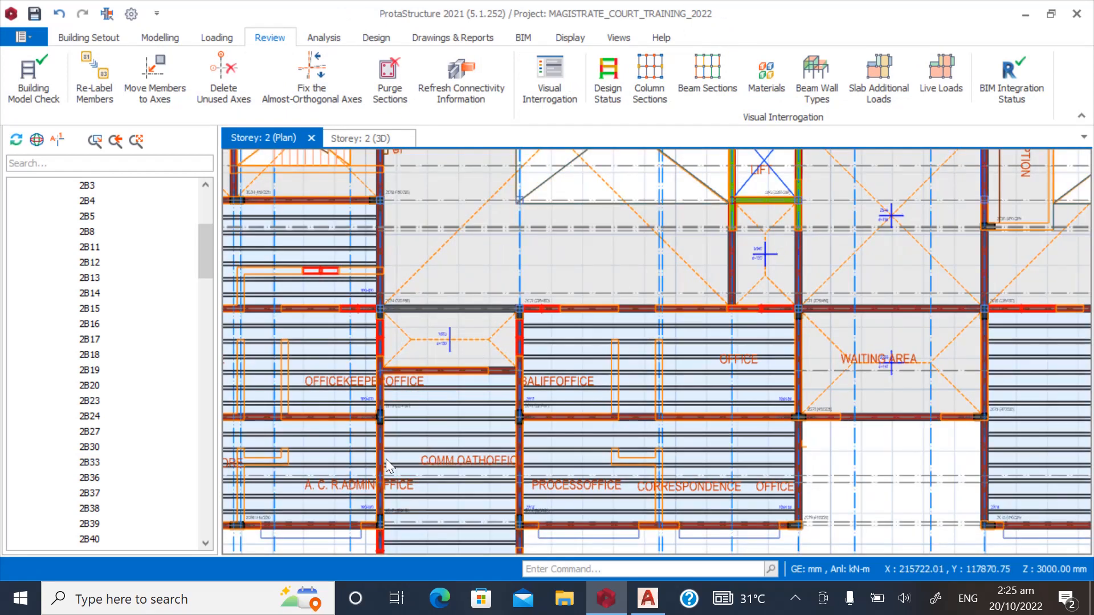
{"action": "scroll", "coordinate": [385, 459], "scroll_direction": "down", "scroll_amount": 1}
{"action": "scroll", "coordinate": [443, 415], "scroll_direction": "down", "scroll_amount": 1}
{"action": "scroll", "coordinate": [334, 486], "scroll_direction": "up", "scroll_amount": 2}
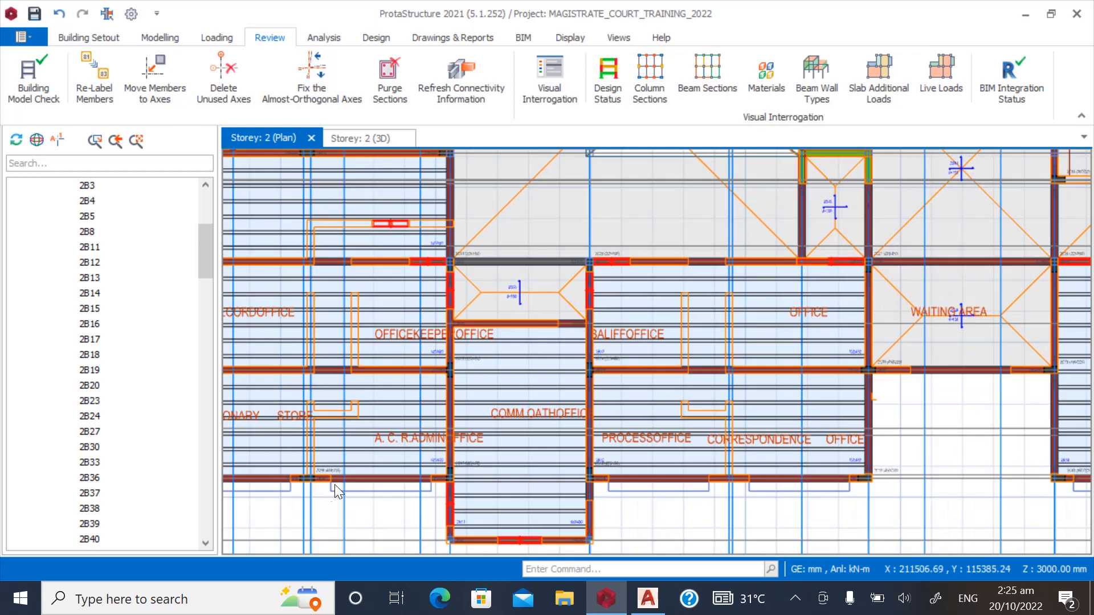
{"action": "scroll", "coordinate": [376, 442], "scroll_direction": "down", "scroll_amount": 1}
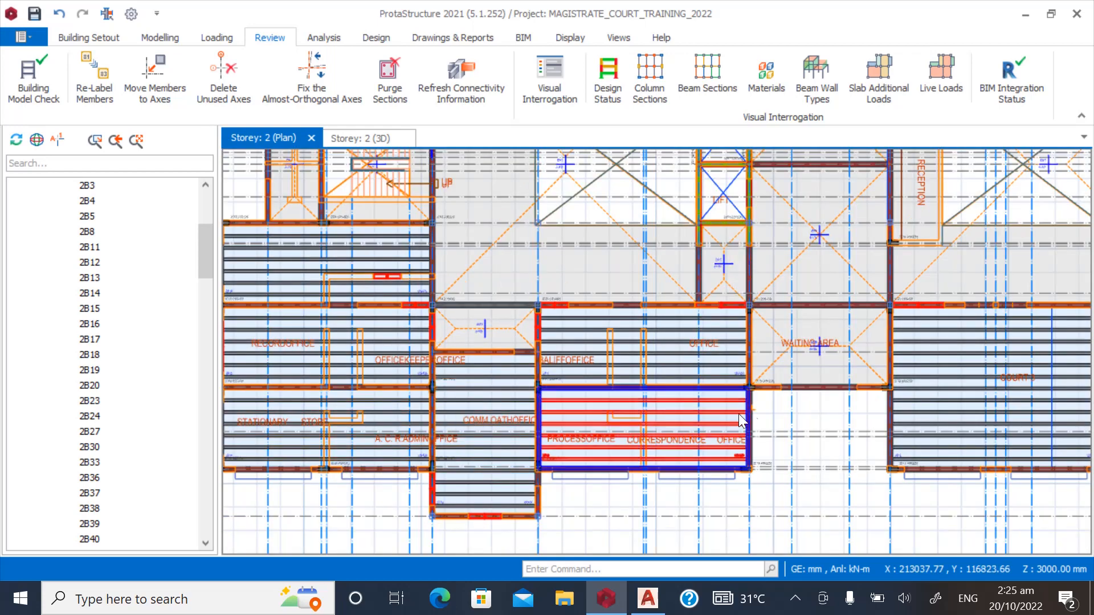
{"action": "scroll", "coordinate": [738, 420], "scroll_direction": "up", "scroll_amount": 2}
{"action": "scroll", "coordinate": [746, 418], "scroll_direction": "down", "scroll_amount": 3}
{"action": "scroll", "coordinate": [853, 389], "scroll_direction": "up", "scroll_amount": 4}
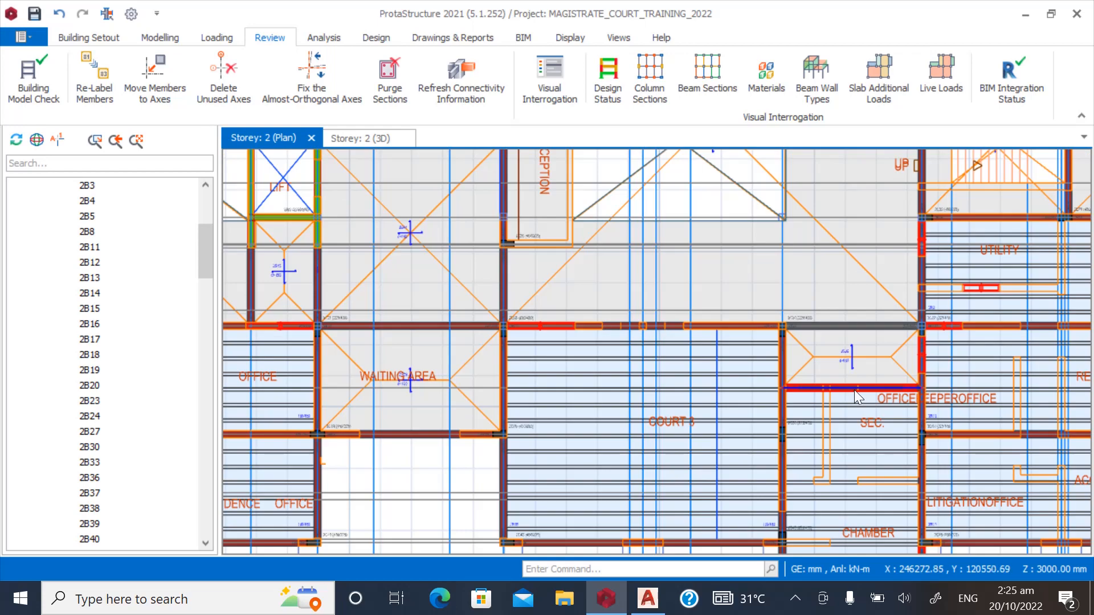
{"action": "scroll", "coordinate": [590, 501], "scroll_direction": "down", "scroll_amount": 2}
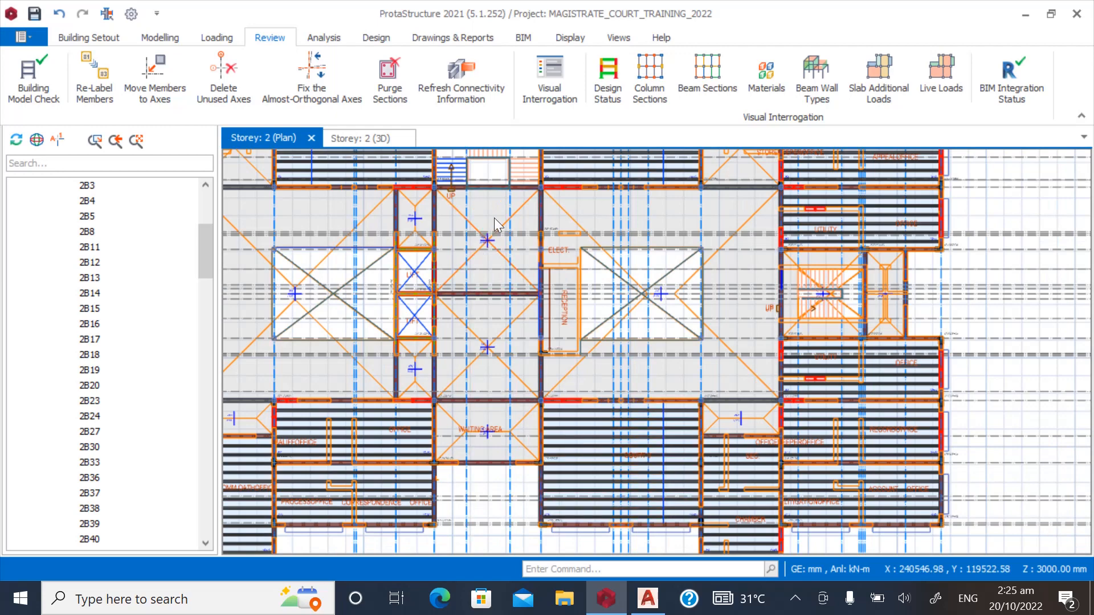
{"action": "scroll", "coordinate": [495, 224], "scroll_direction": "up", "scroll_amount": 3}
{"action": "scroll", "coordinate": [617, 342], "scroll_direction": "down", "scroll_amount": 2}
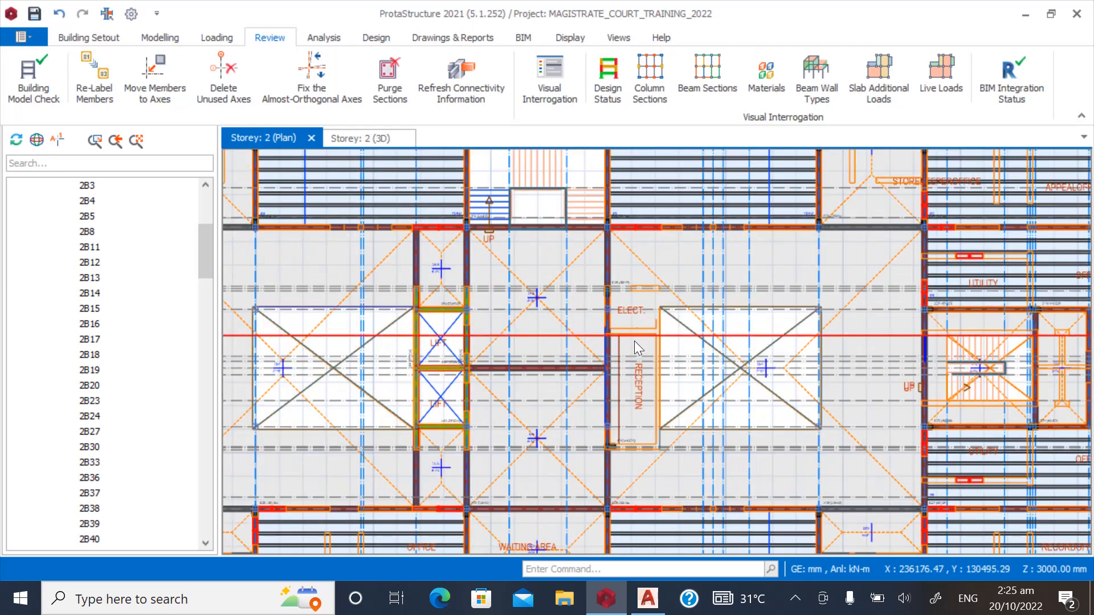
Switch between the AutoCAD architectural plan and ProtaStructure to compare the walls around the lifts and reception with the beams.
{"action": "left_click", "coordinate": [650, 601]}
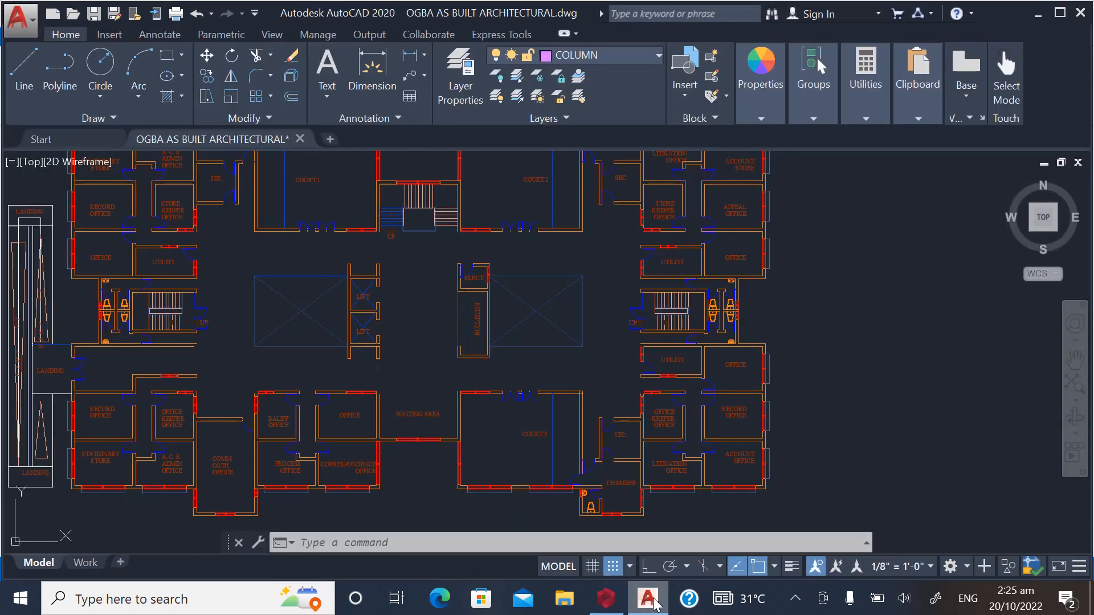
{"action": "left_click", "coordinate": [649, 601]}
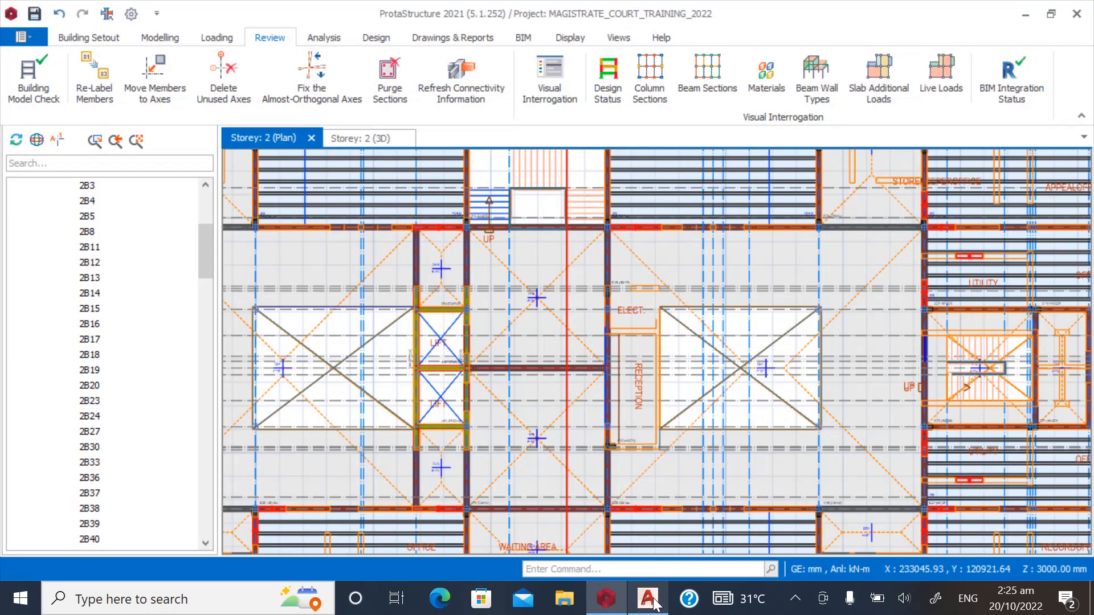
{"action": "left_click", "coordinate": [647, 600]}
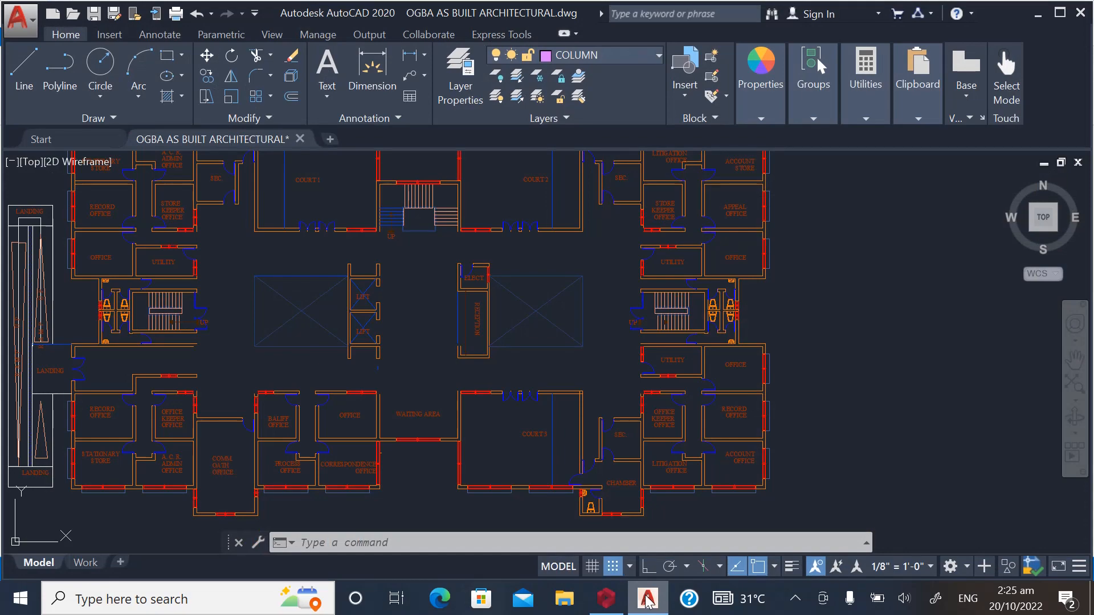
{"action": "left_click", "coordinate": [647, 599]}
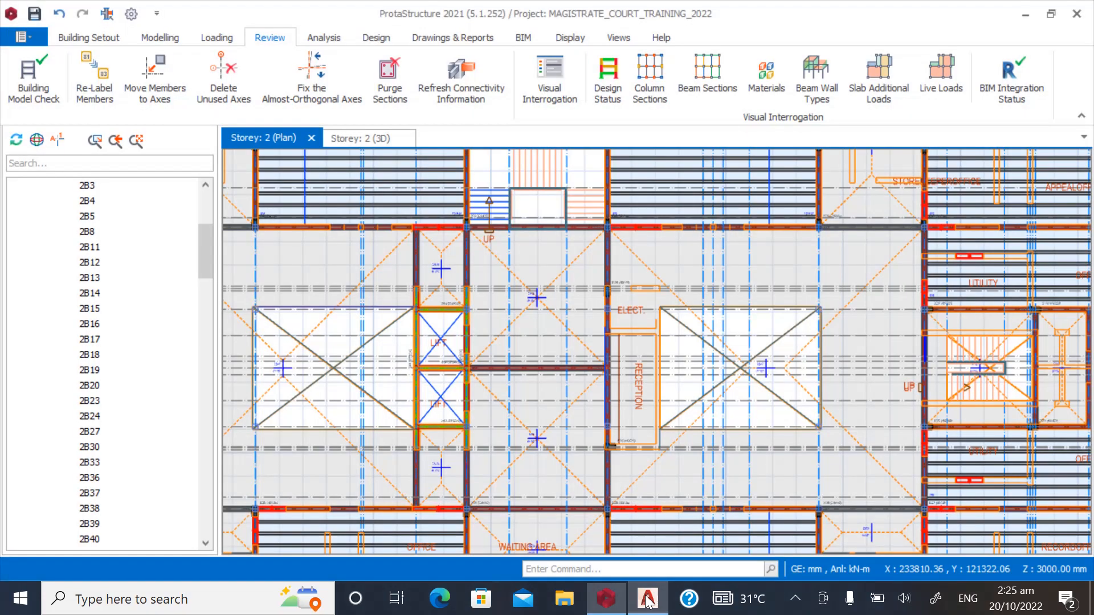
{"action": "left_click", "coordinate": [648, 601]}
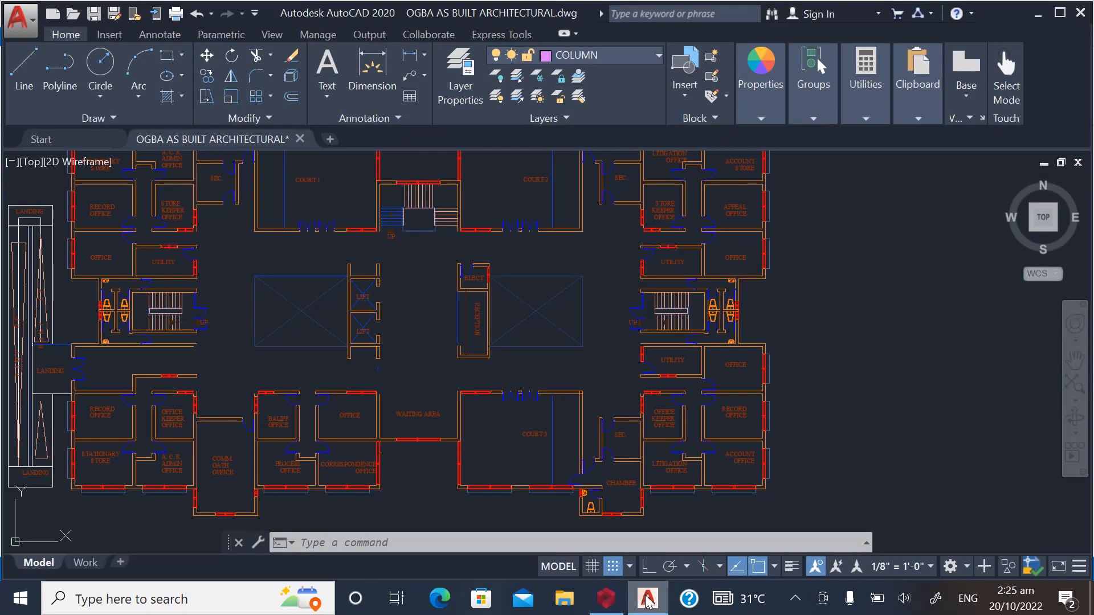
Return to ProtaStructure and delete the wall load from the 225/450 beam bordering slab 2S46 on the side away from slab 2S43.
{"action": "left_click", "coordinate": [650, 601]}
{"action": "scroll", "coordinate": [405, 238], "scroll_direction": "up", "scroll_amount": 3}
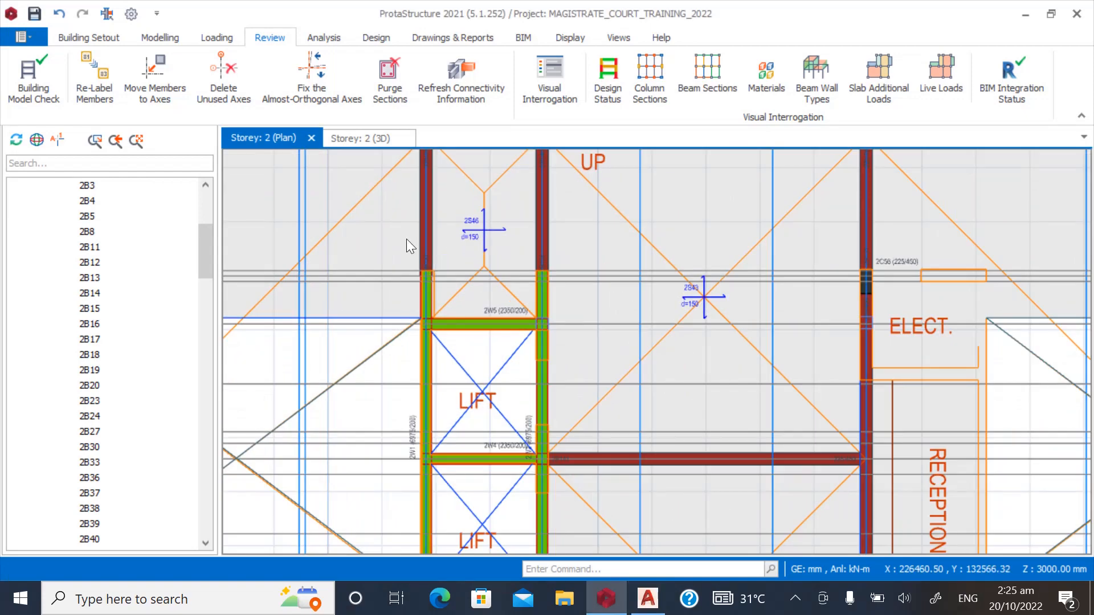
{"action": "scroll", "coordinate": [413, 238], "scroll_direction": "up", "scroll_amount": 2}
{"action": "left_click", "coordinate": [433, 258]}
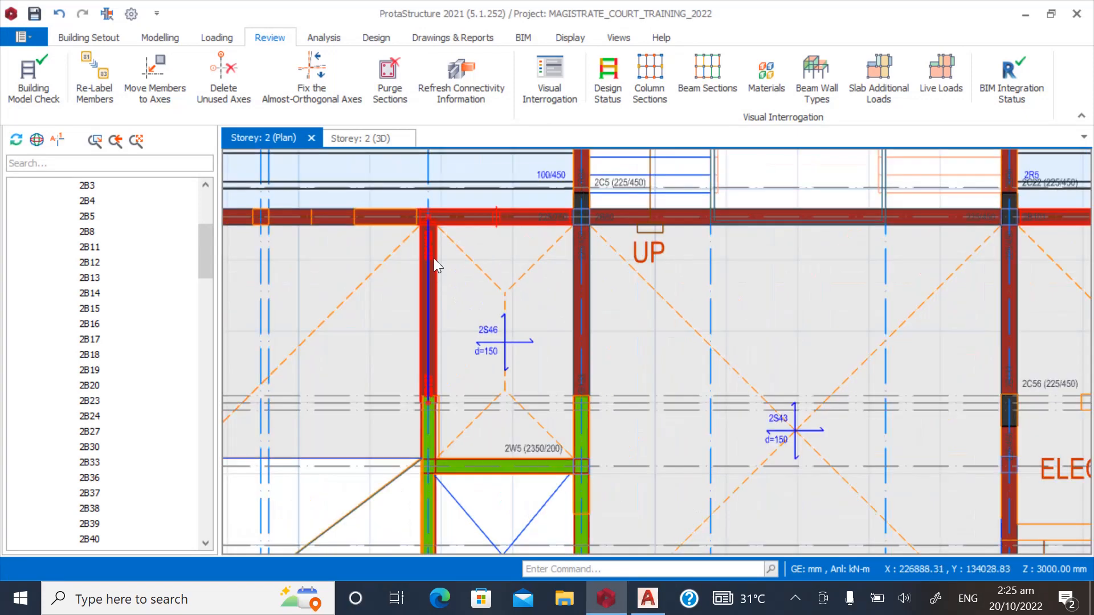
{"action": "right_click", "coordinate": [433, 258]}
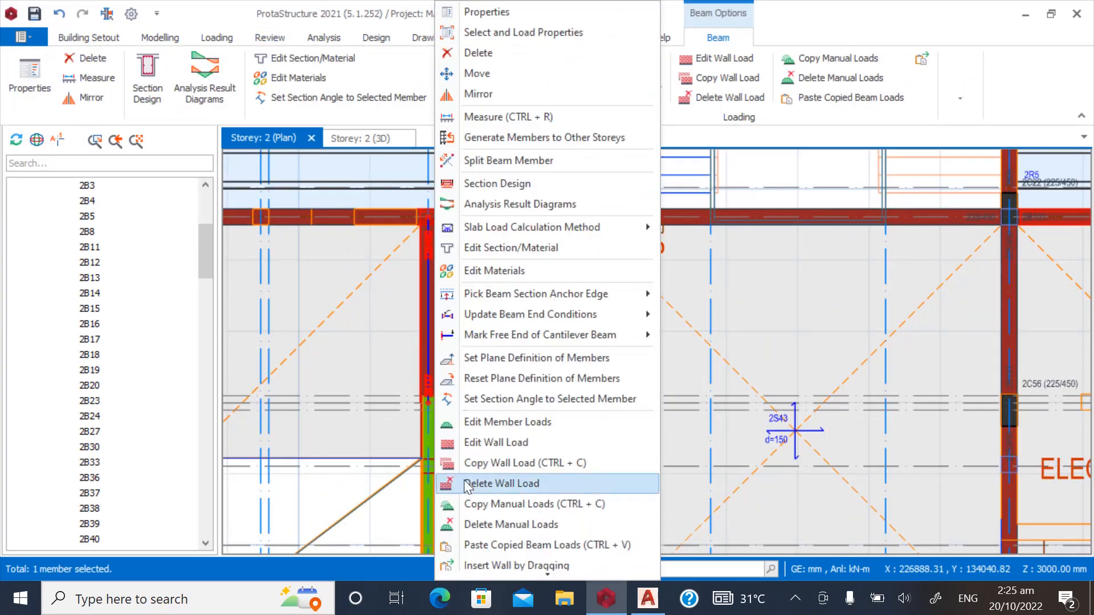
{"action": "left_click", "coordinate": [481, 483]}
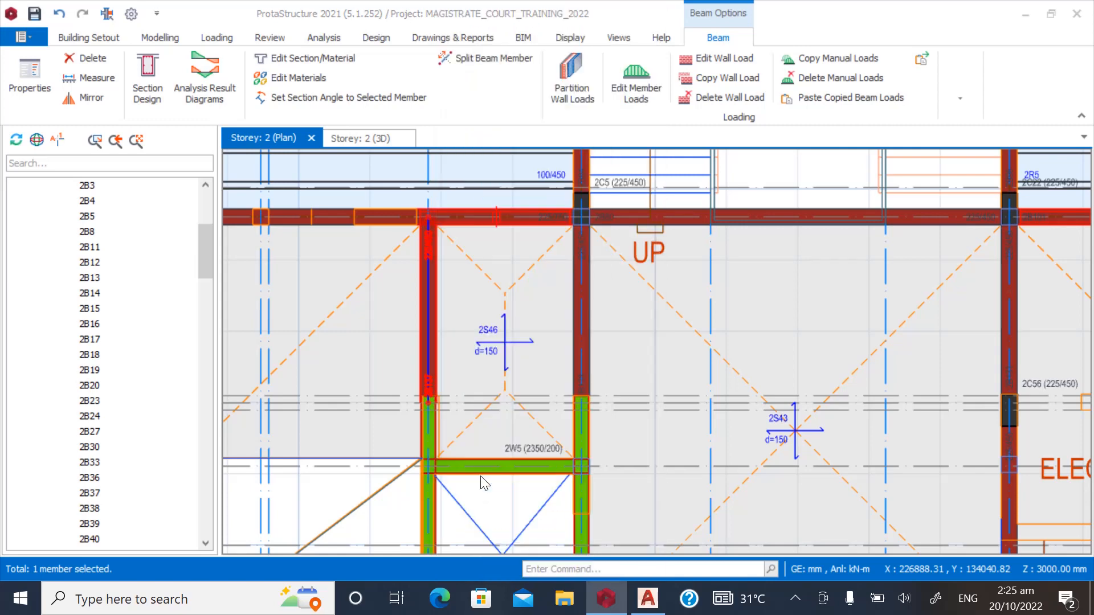
{"action": "left_click", "coordinate": [572, 357]}
{"action": "left_click", "coordinate": [620, 304]}
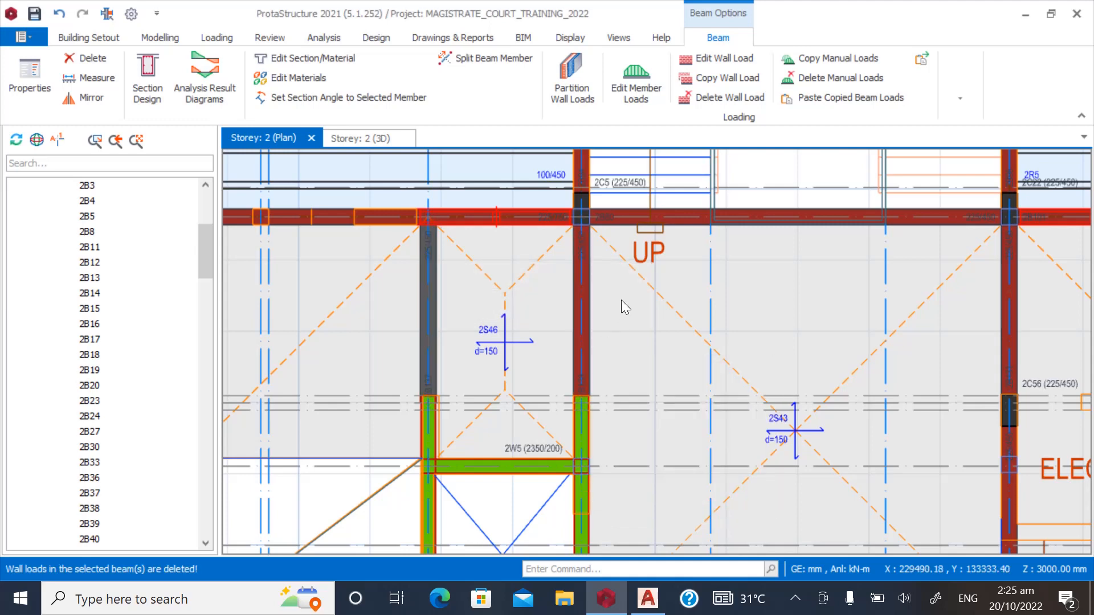
Delete the wall load from the beam between slabs 2S46 and 2S43, running from column 2C5 to the lift wall.
{"action": "right_click", "coordinate": [589, 257]}
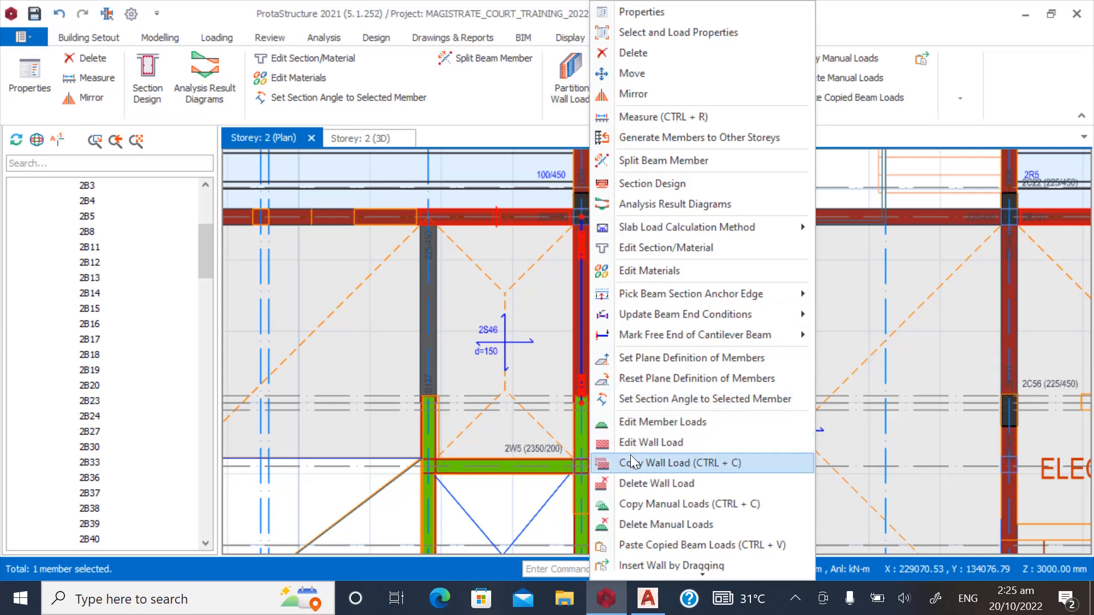
{"action": "left_click", "coordinate": [635, 483]}
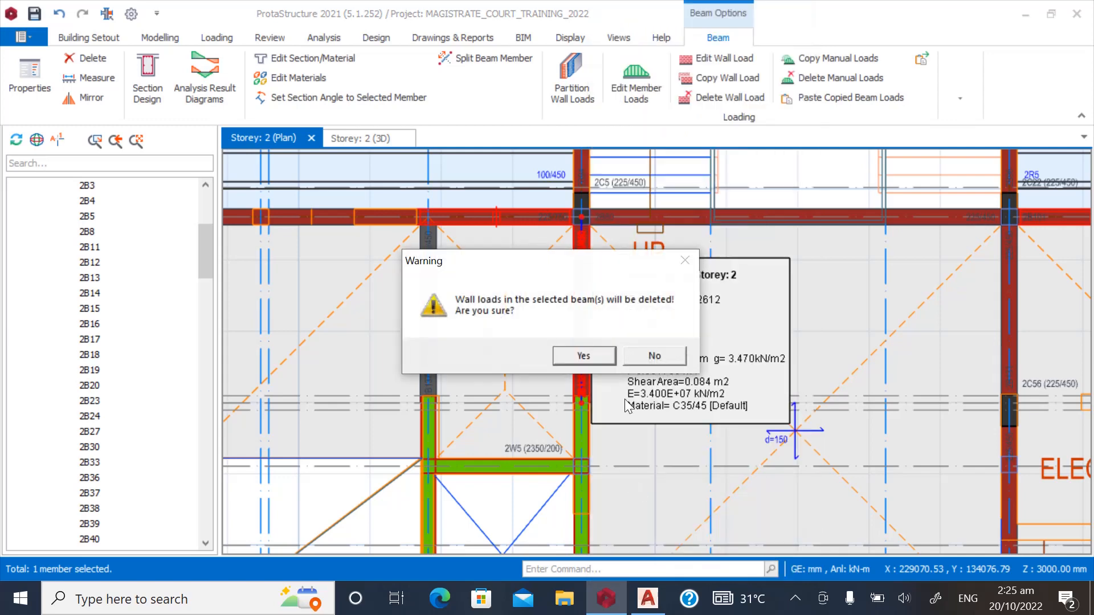
{"action": "left_click", "coordinate": [583, 355]}
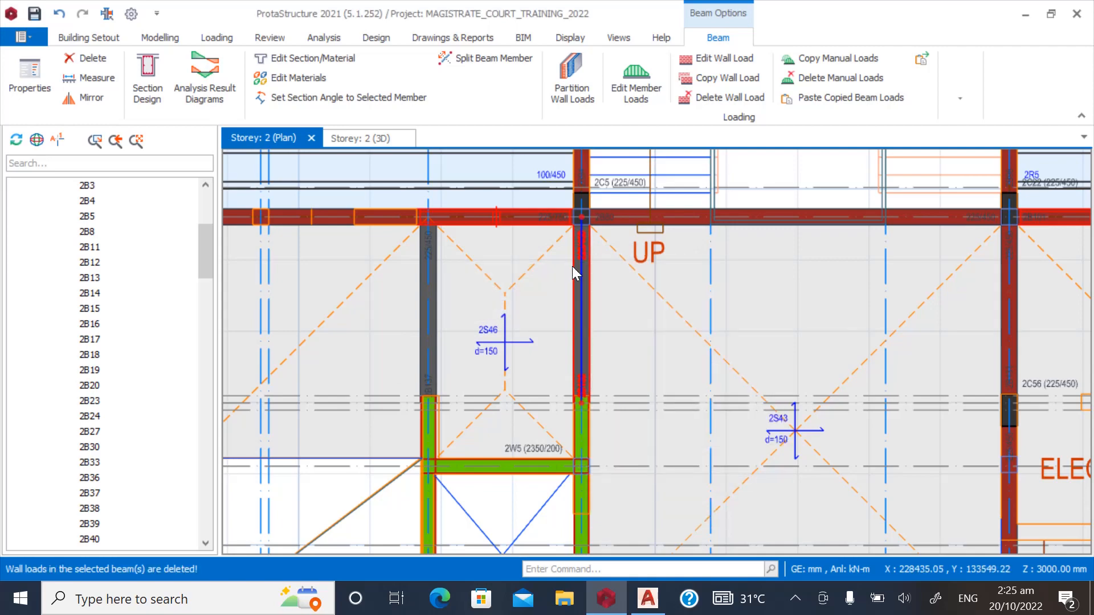
{"action": "key", "text": "Escape"}
Delete the wall load from Storey 2 beam 2B139 beside slab 2S45.
{"action": "scroll", "coordinate": [572, 242], "scroll_direction": "down", "scroll_amount": 5}
{"action": "scroll", "coordinate": [552, 394], "scroll_direction": "up", "scroll_amount": 8}
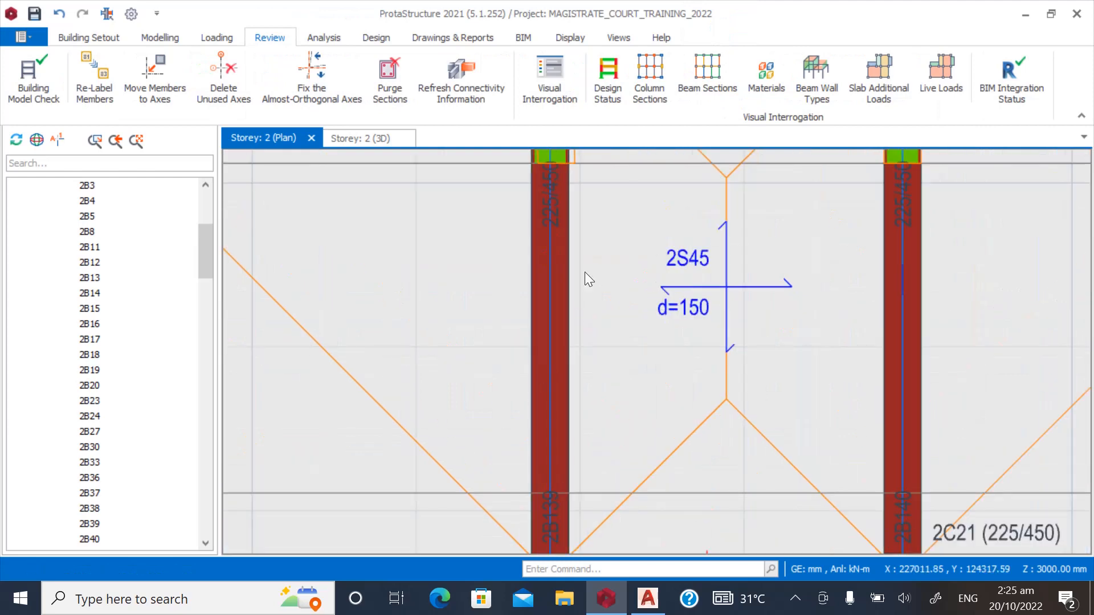
{"action": "left_click", "coordinate": [562, 219]}
{"action": "right_click", "coordinate": [562, 218]}
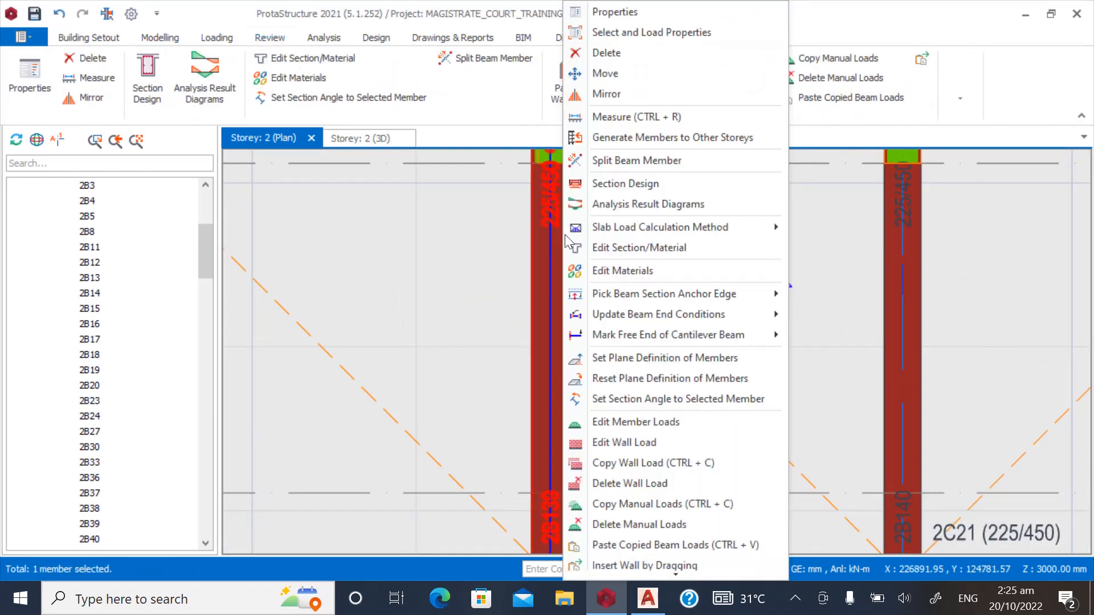
{"action": "left_click", "coordinate": [606, 484]}
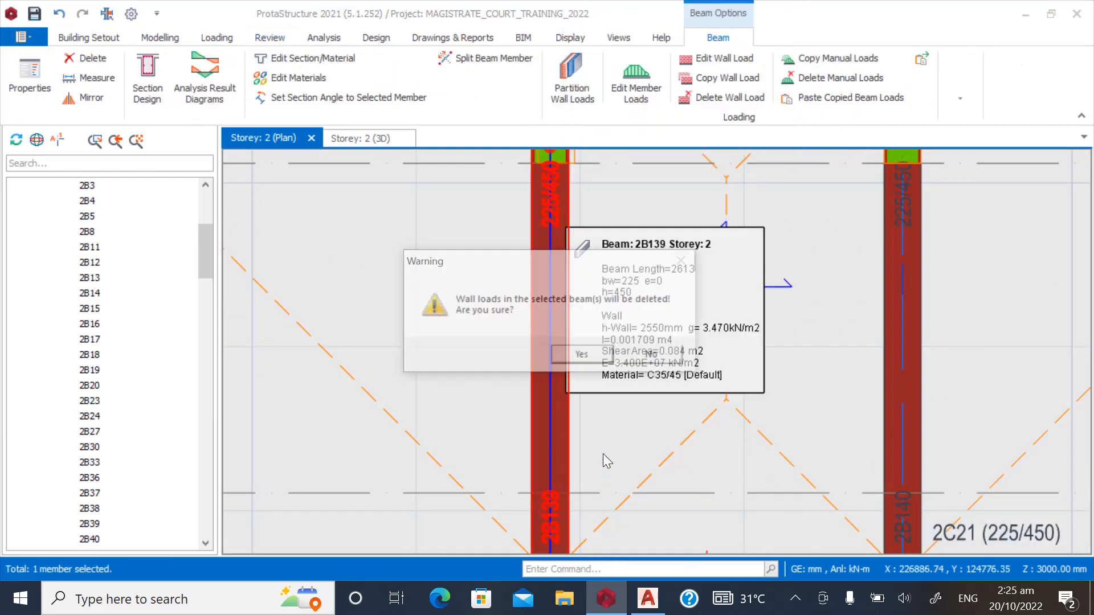
{"action": "left_click", "coordinate": [571, 358]}
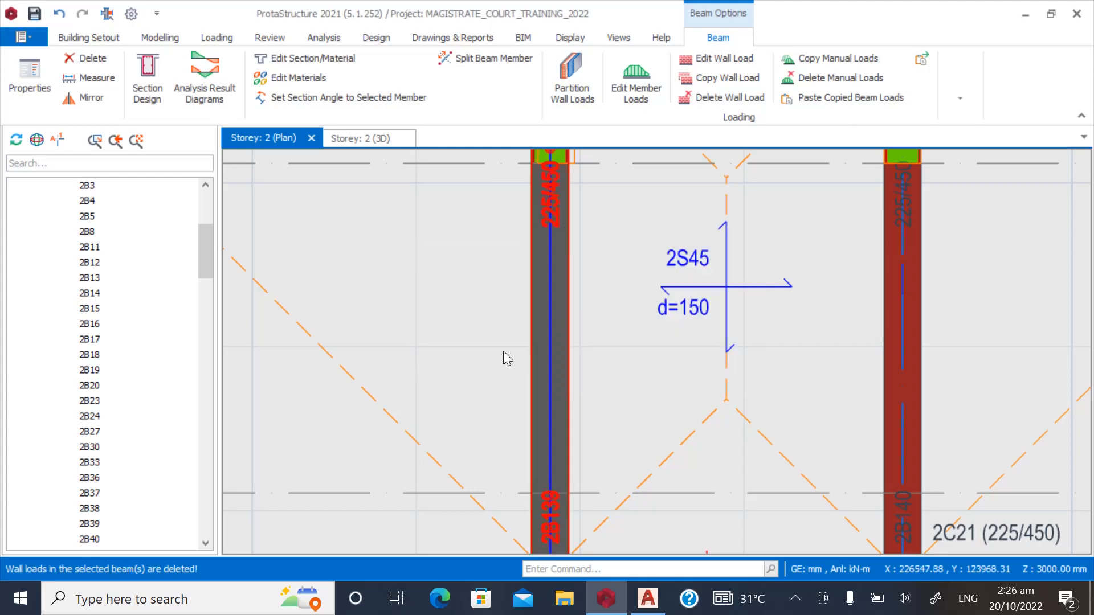
{"action": "key", "text": "Escape"}
Delete the wall load from Storey 2 beam 2B140, between column 2C21 and the lift wall.
{"action": "scroll", "coordinate": [351, 366], "scroll_direction": "down", "scroll_amount": 3}
{"action": "scroll", "coordinate": [545, 340], "scroll_direction": "up", "scroll_amount": 3}
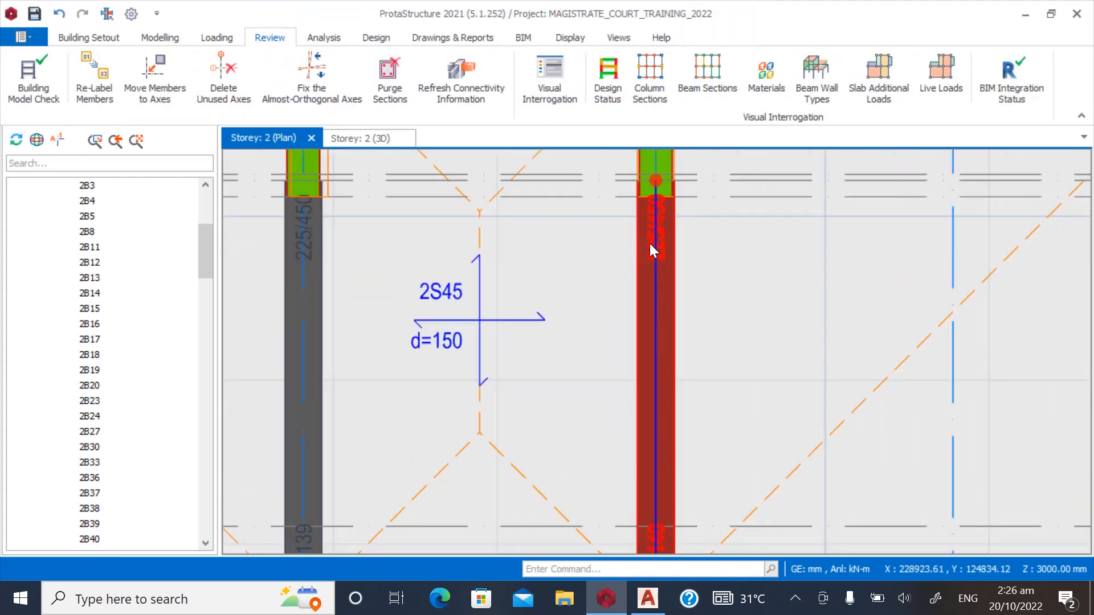
{"action": "right_click", "coordinate": [650, 244]}
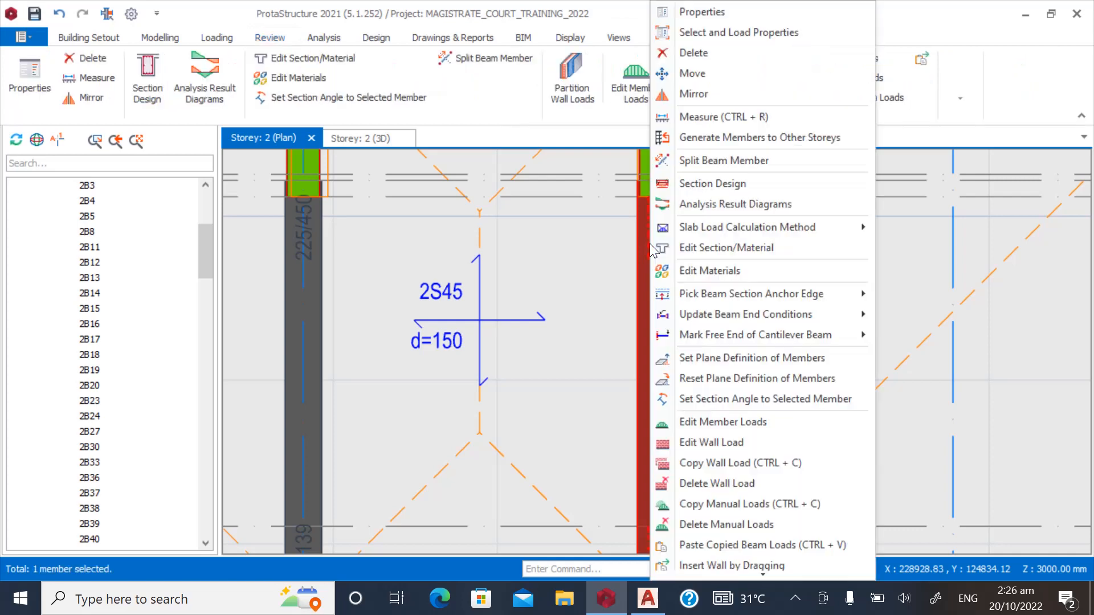
{"action": "left_click", "coordinate": [690, 483]}
{"action": "left_click", "coordinate": [583, 368]}
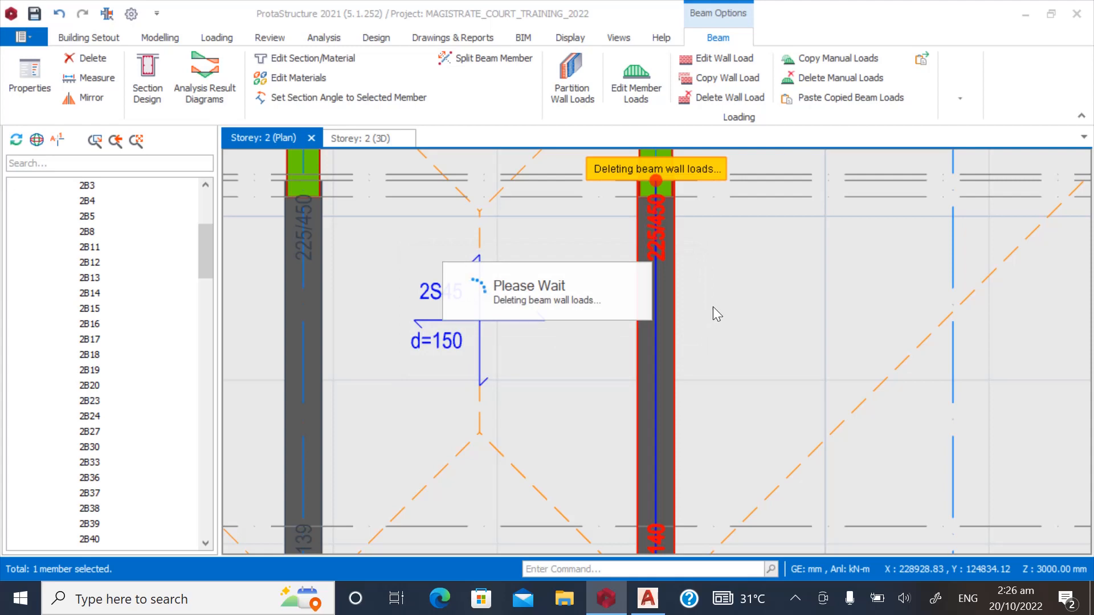
{"action": "key", "text": "Escape"}
Examine the beams between the lifts and the waiting area, and switch to the AutoCAD plan to check the walls there.
{"action": "scroll", "coordinate": [470, 334], "scroll_direction": "down", "scroll_amount": 3}
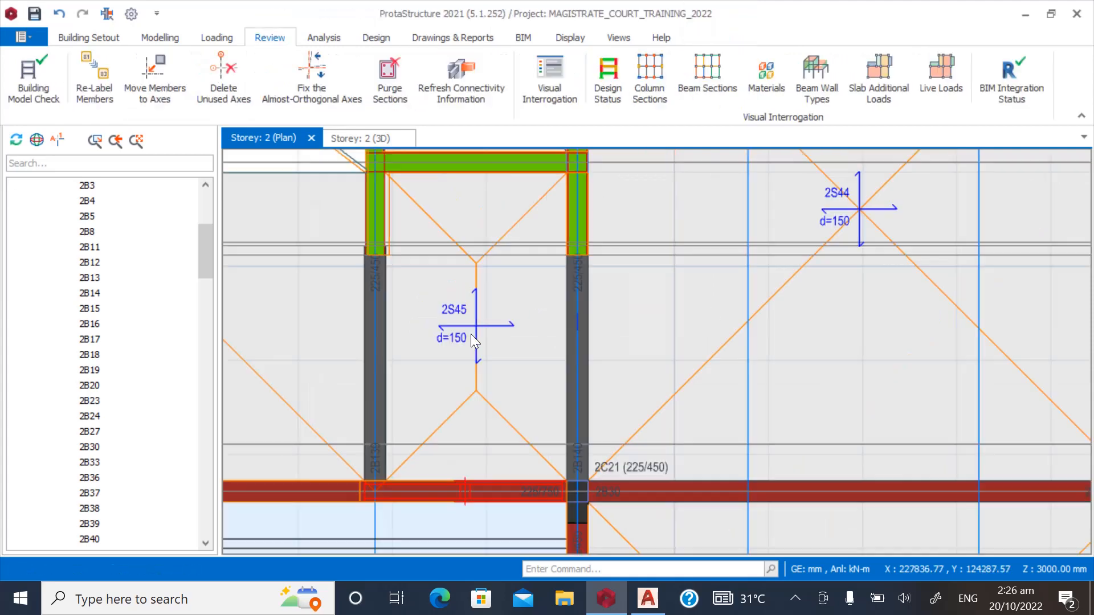
{"action": "scroll", "coordinate": [470, 334], "scroll_direction": "down", "scroll_amount": 2}
{"action": "scroll", "coordinate": [488, 320], "scroll_direction": "down", "scroll_amount": 1}
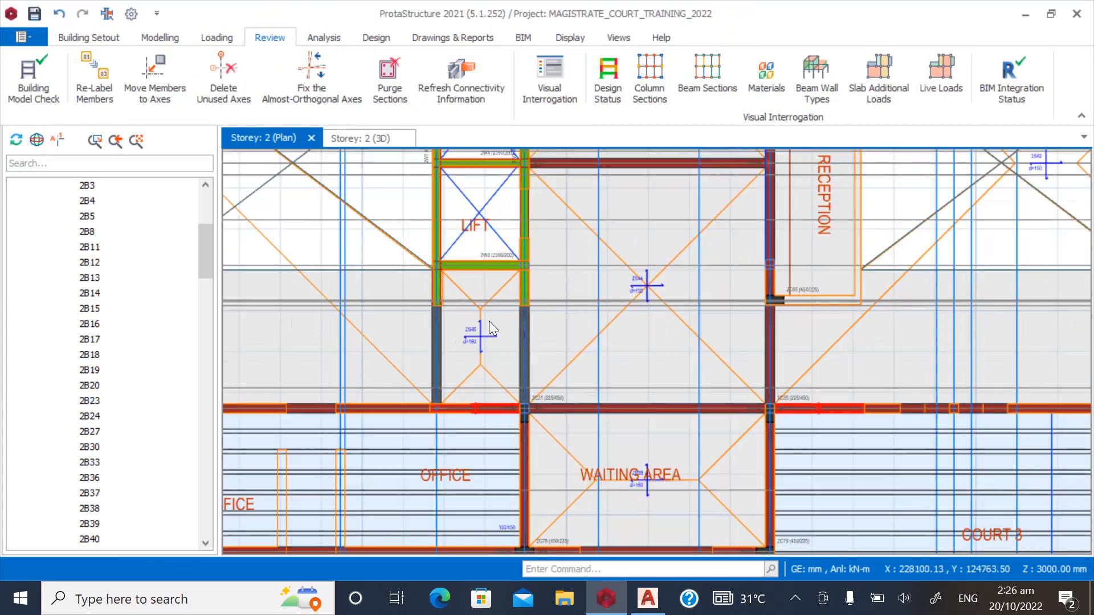
{"action": "scroll", "coordinate": [489, 320], "scroll_direction": "down", "scroll_amount": 1}
{"action": "left_click", "coordinate": [605, 598]}
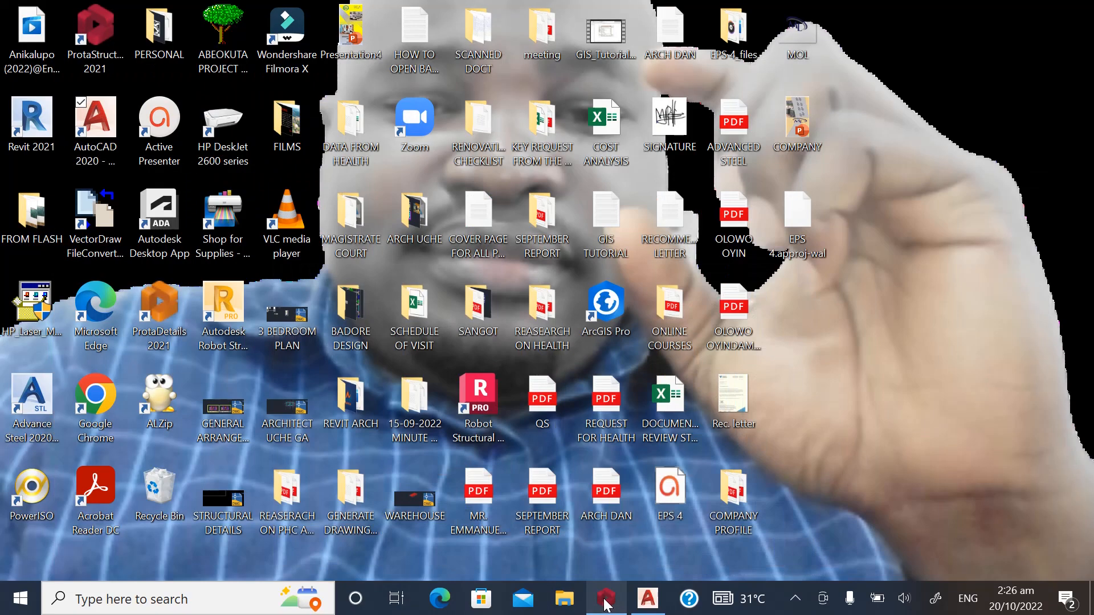
{"action": "left_click", "coordinate": [606, 598]}
{"action": "left_click", "coordinate": [647, 598]}
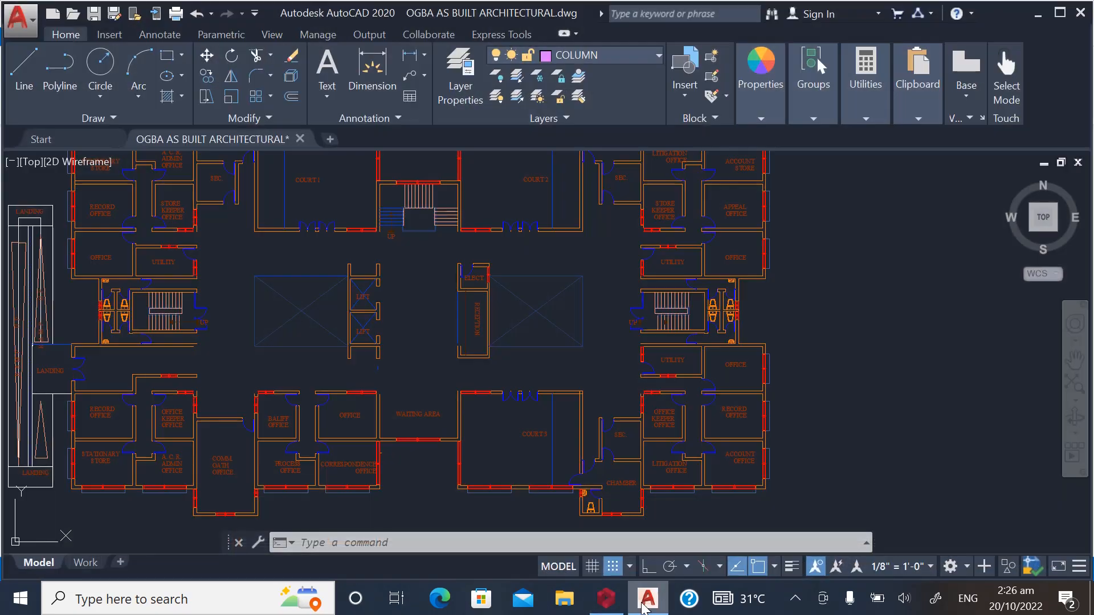
Return to ProtaStructure and delete the wall load from beam 2B30, between column 2C21 and column 2C35 beside the waiting area.
{"action": "left_click", "coordinate": [642, 604]}
{"action": "scroll", "coordinate": [586, 403], "scroll_direction": "up", "scroll_amount": 2}
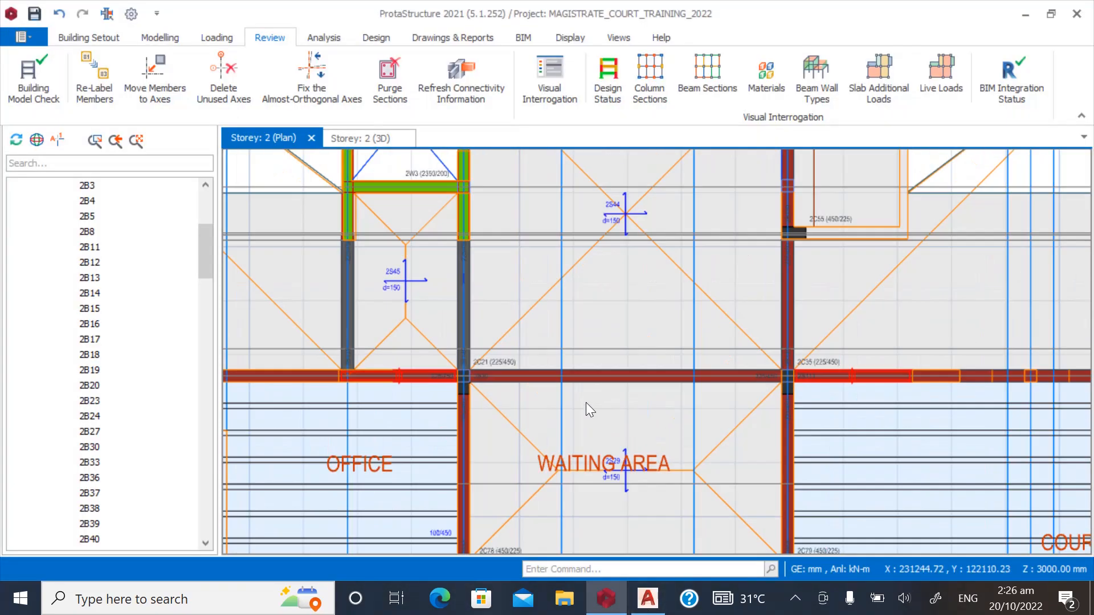
{"action": "scroll", "coordinate": [513, 399], "scroll_direction": "up", "scroll_amount": 2}
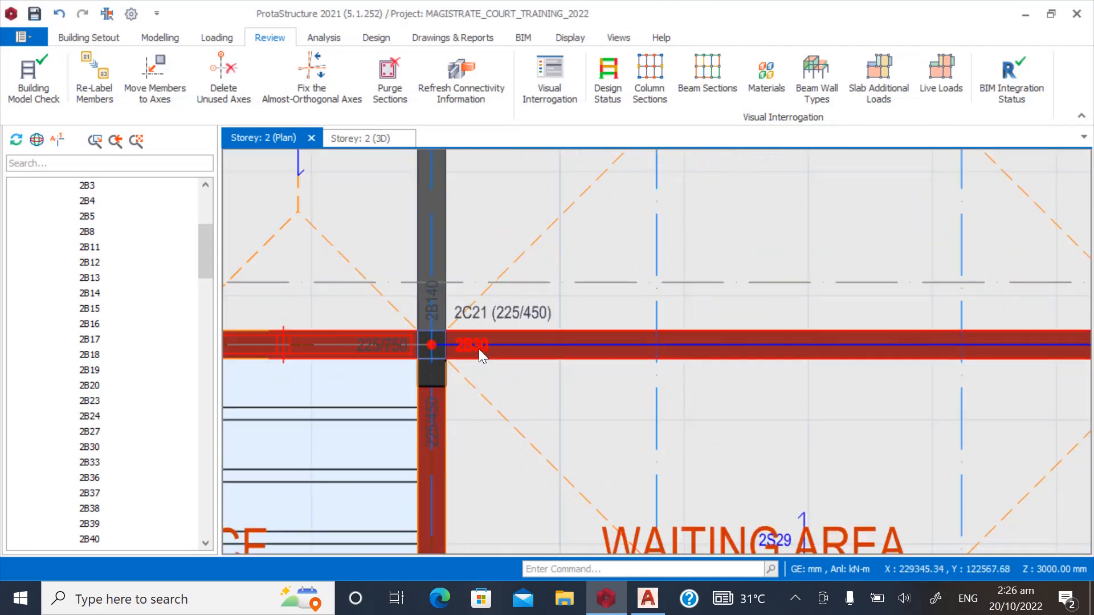
{"action": "right_click", "coordinate": [479, 349]}
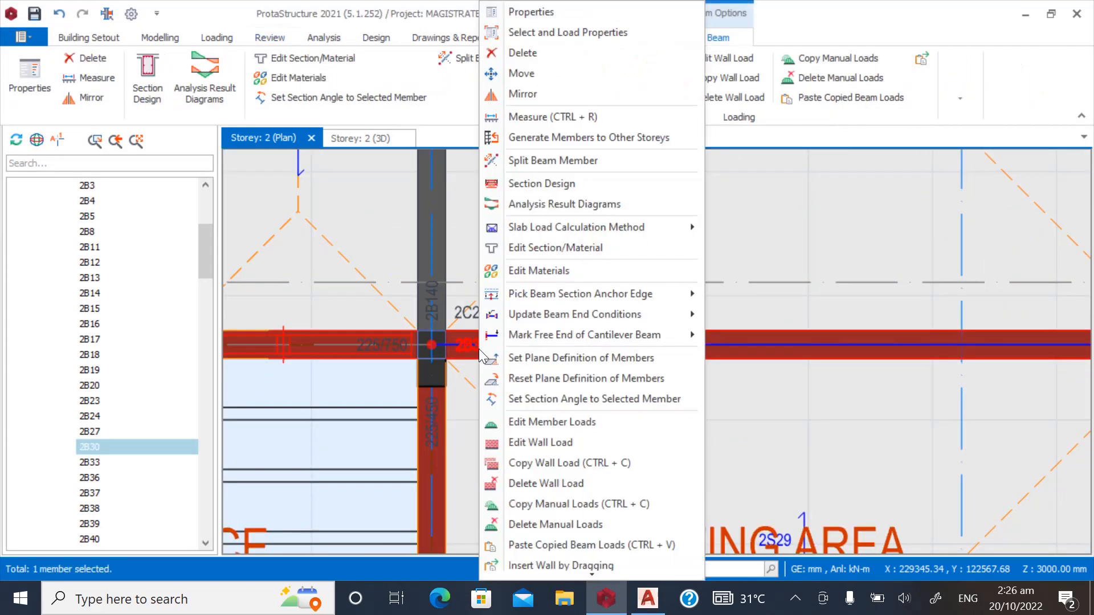
{"action": "left_click", "coordinate": [531, 484]}
{"action": "left_click", "coordinate": [569, 357]}
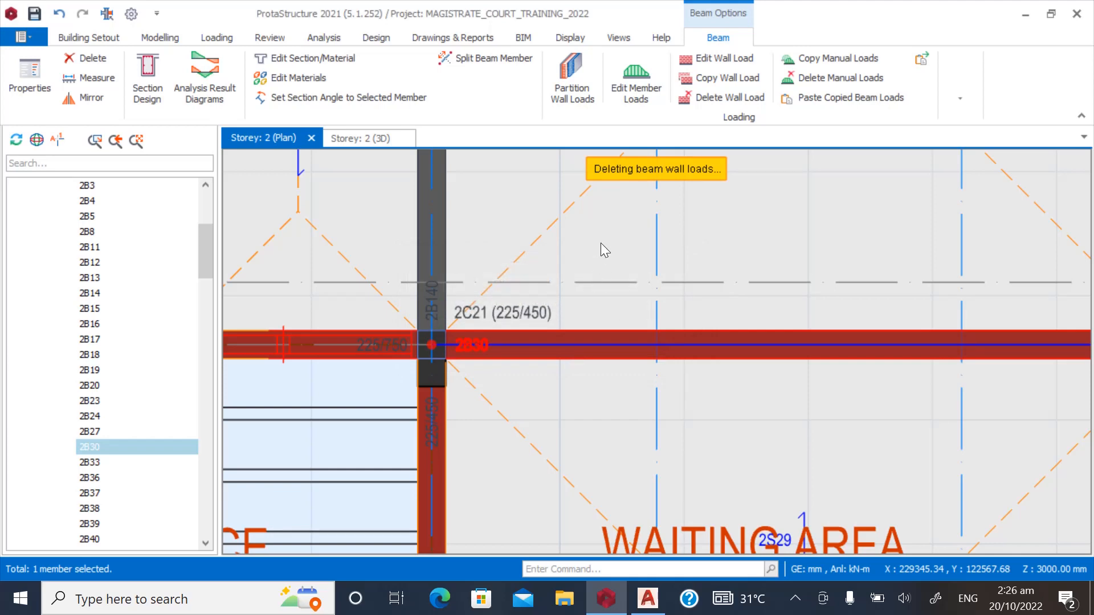
{"action": "key", "text": "Escape"}
{"action": "scroll", "coordinate": [556, 410], "scroll_direction": "down", "scroll_amount": 5}
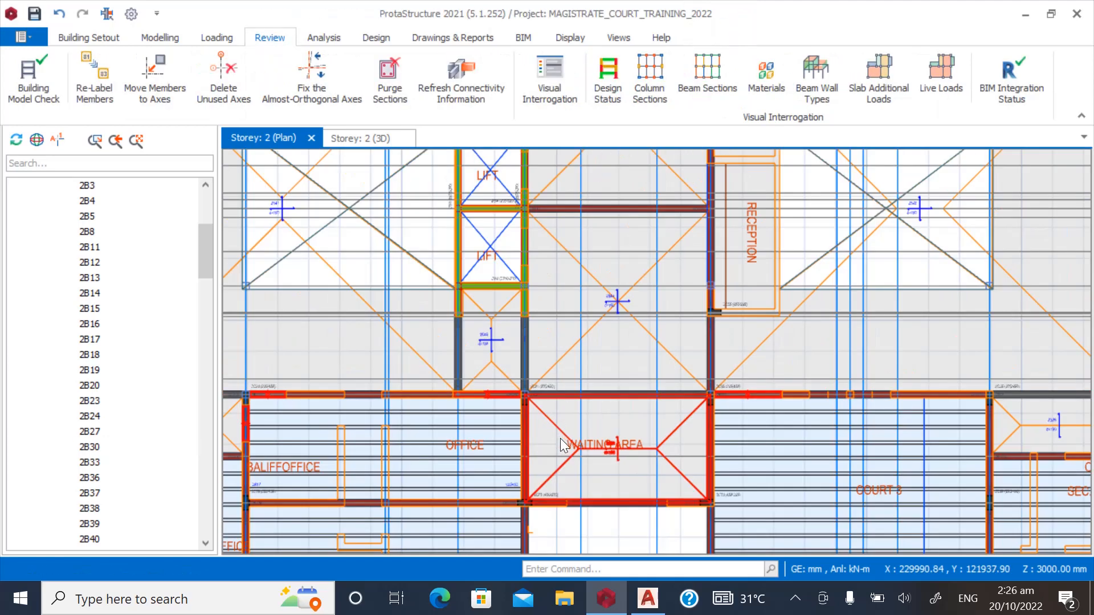
{"action": "scroll", "coordinate": [569, 456], "scroll_direction": "down", "scroll_amount": 1}
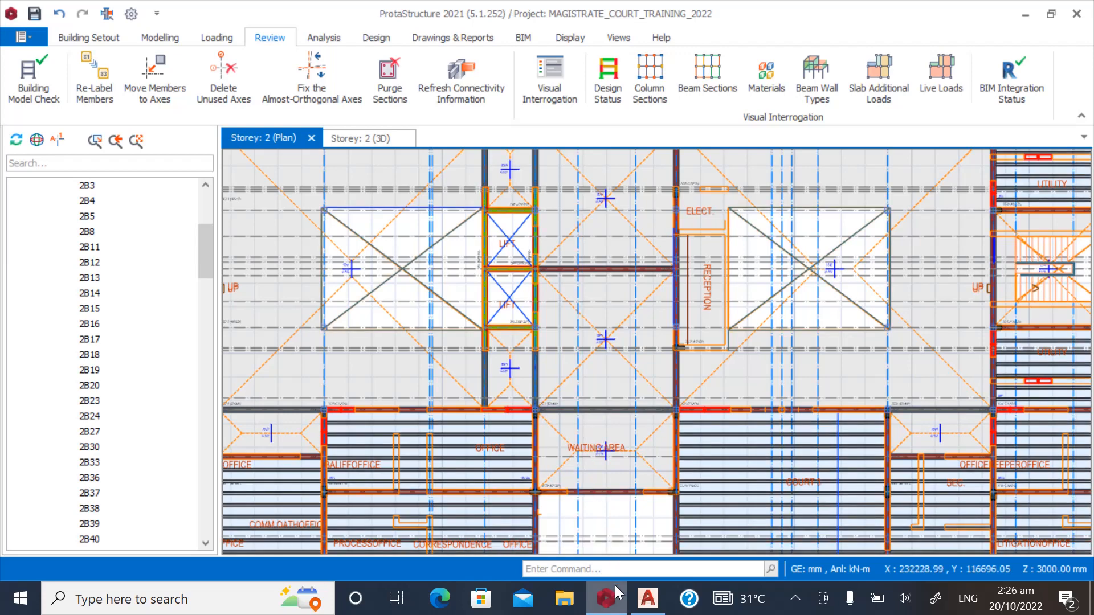
Check the central staircase in the AutoCAD plan, and delete the wall load from the Storey 2 beam running from column 2C5 along that staircase.
{"action": "left_click", "coordinate": [640, 599]}
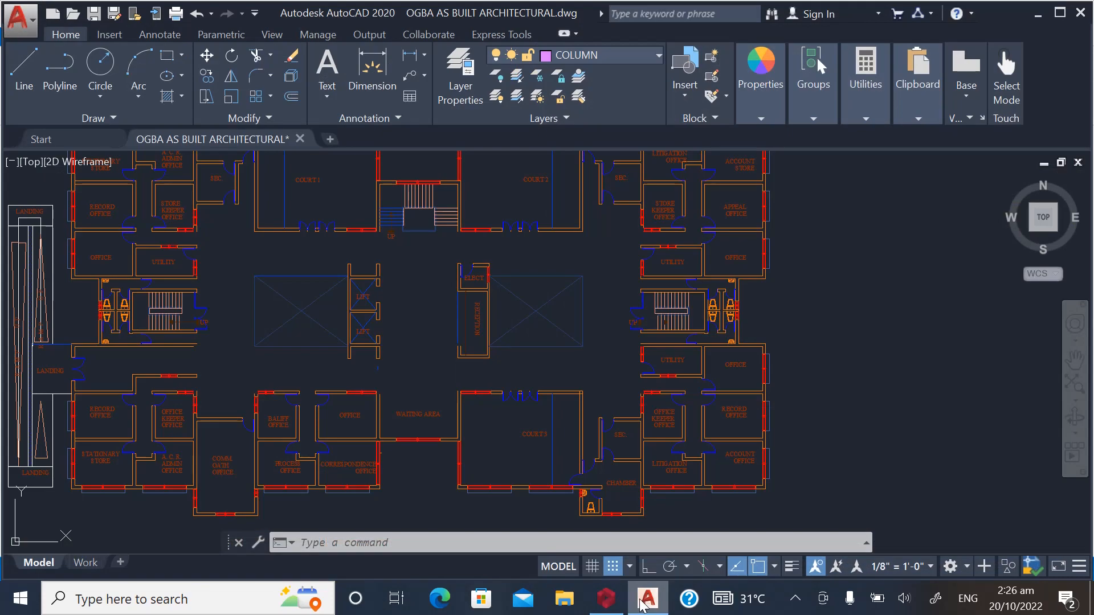
{"action": "left_click", "coordinate": [640, 602]}
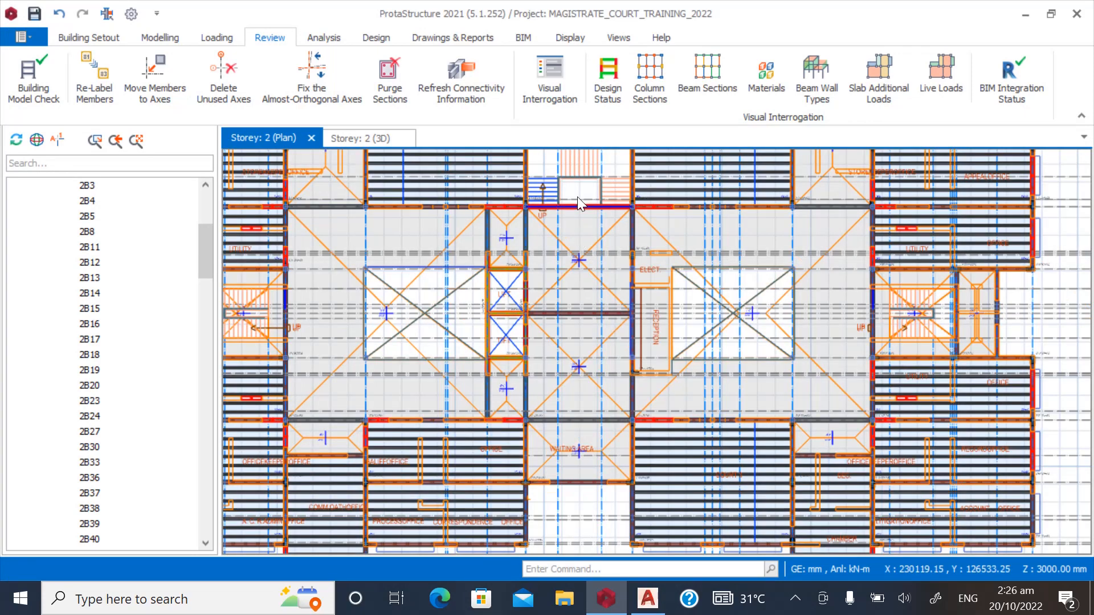
{"action": "scroll", "coordinate": [542, 197], "scroll_direction": "up", "scroll_amount": 8}
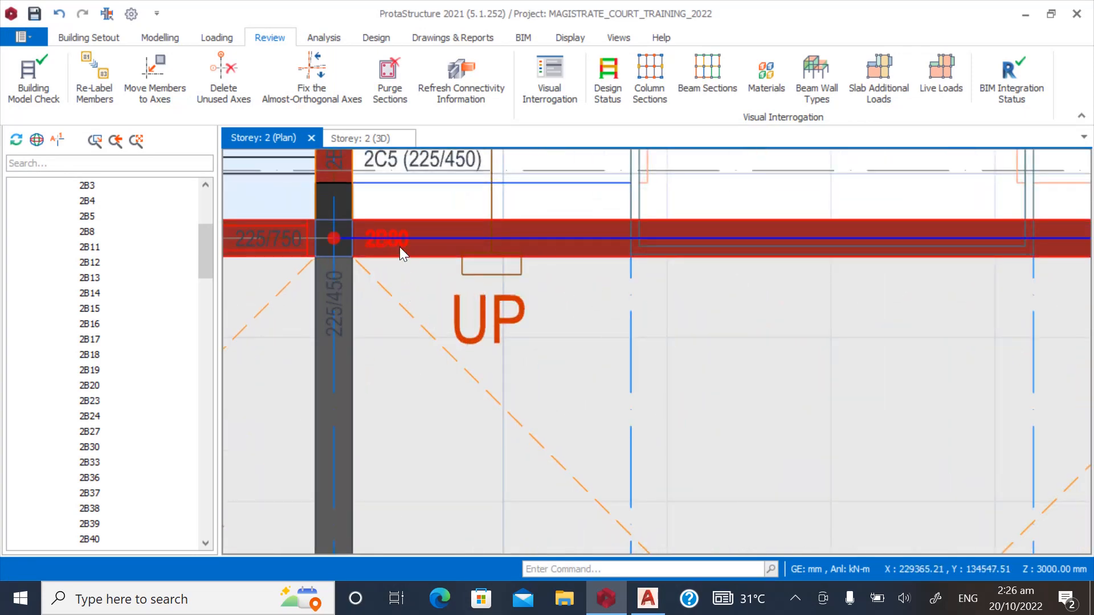
{"action": "left_click", "coordinate": [399, 247]}
{"action": "right_click", "coordinate": [399, 248]}
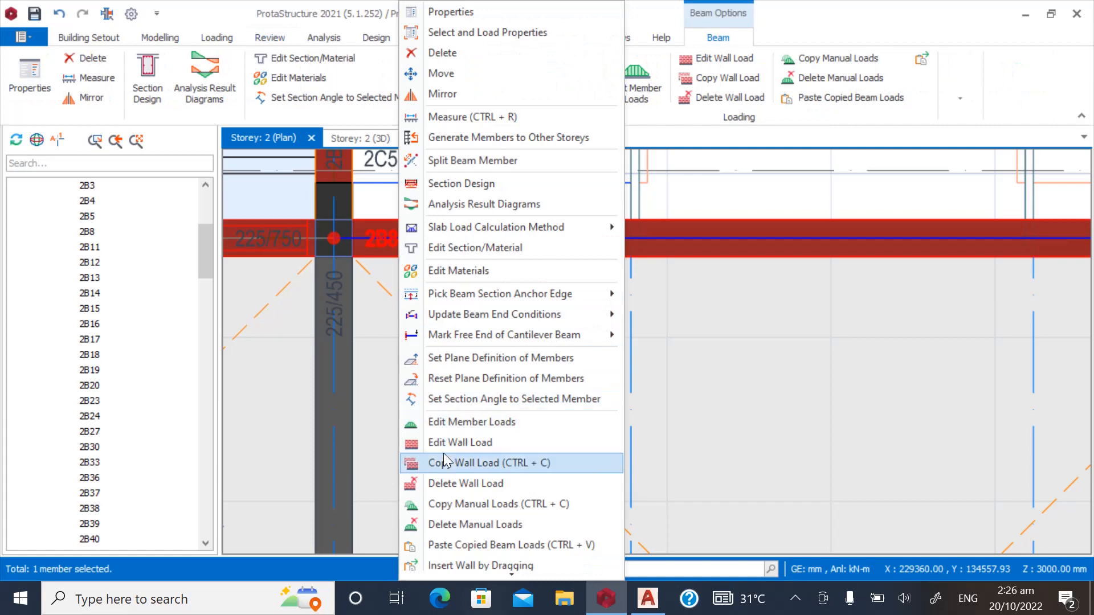
{"action": "left_click", "coordinate": [444, 484]}
{"action": "left_click", "coordinate": [566, 352]}
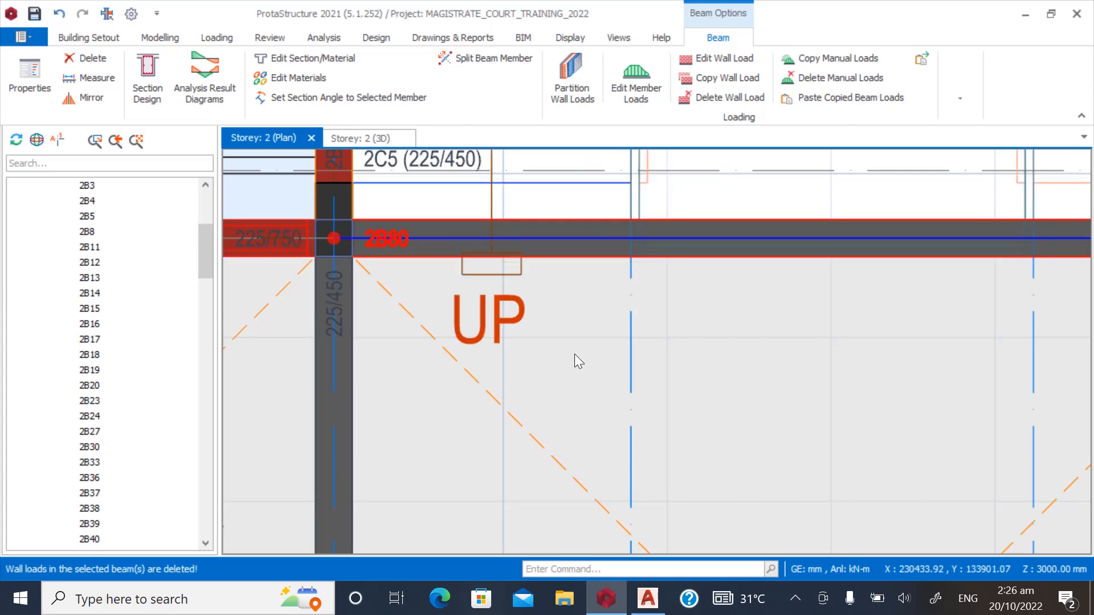
{"action": "key", "text": "Escape"}
{"action": "scroll", "coordinate": [590, 319], "scroll_direction": "down", "scroll_amount": 6}
{"action": "scroll", "coordinate": [587, 308], "scroll_direction": "down", "scroll_amount": 8}
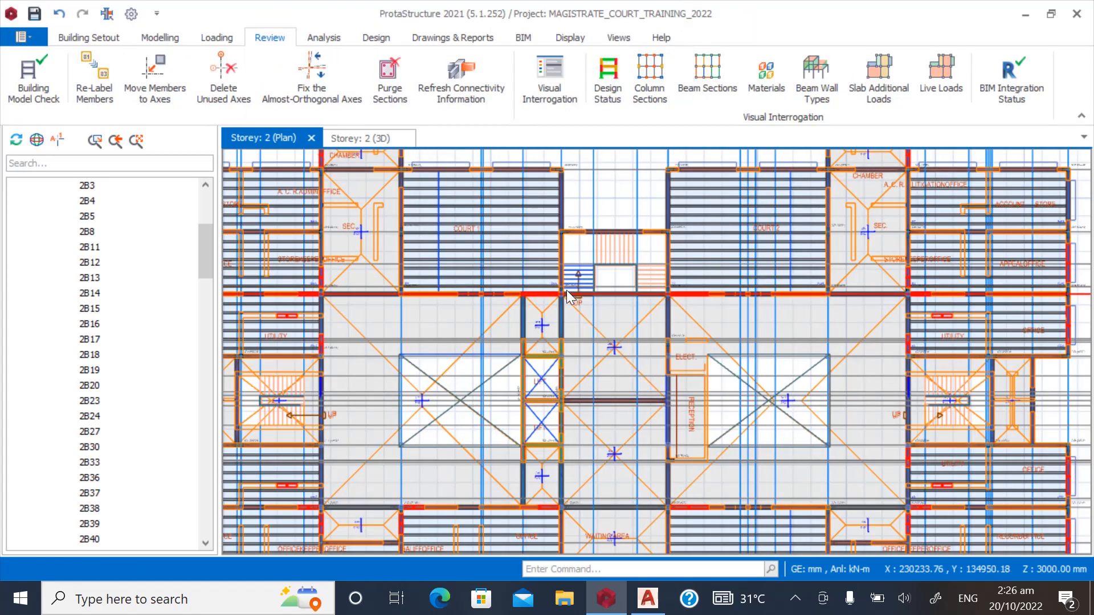
Examine the beam at the entrance of the staircase with slab 2S48, and check the walls around that staircase in the AutoCAD plan.
{"action": "scroll", "coordinate": [754, 348], "scroll_direction": "up", "scroll_amount": 5}
{"action": "scroll", "coordinate": [644, 328], "scroll_direction": "up", "scroll_amount": 2}
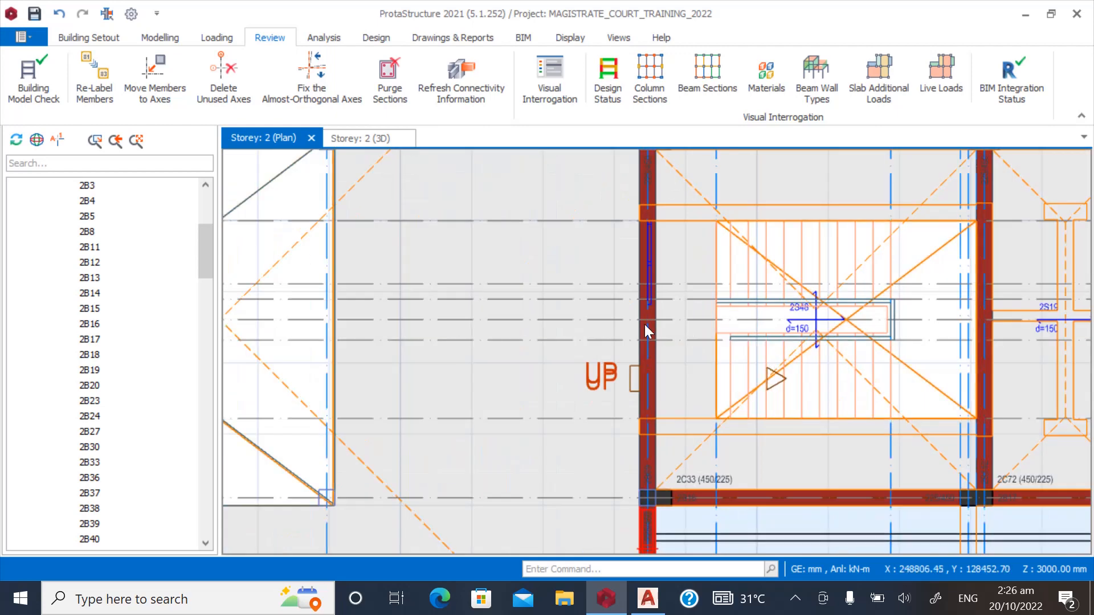
{"action": "scroll", "coordinate": [594, 307], "scroll_direction": "down", "scroll_amount": 2}
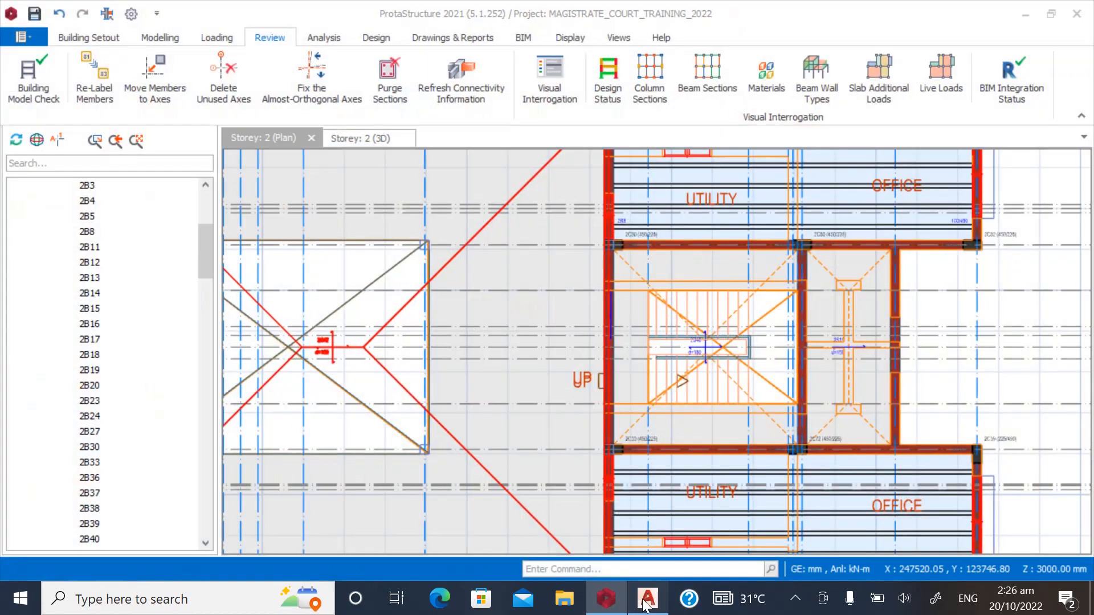
{"action": "left_click", "coordinate": [648, 598]}
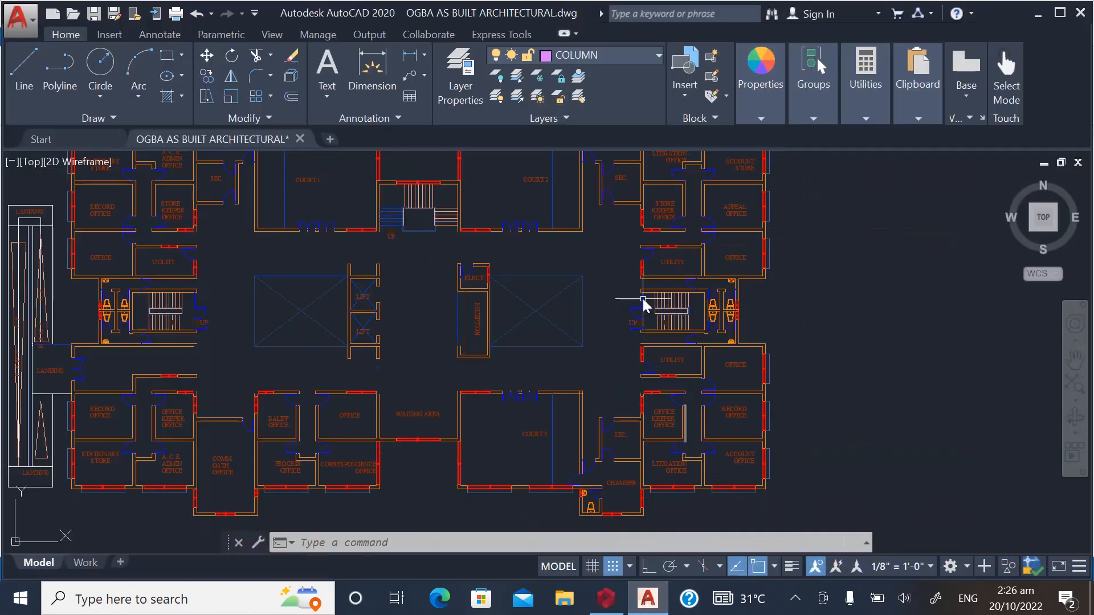
{"action": "scroll", "coordinate": [644, 306], "scroll_direction": "up", "scroll_amount": 6}
{"action": "scroll", "coordinate": [640, 507], "scroll_direction": "down", "scroll_amount": 2}
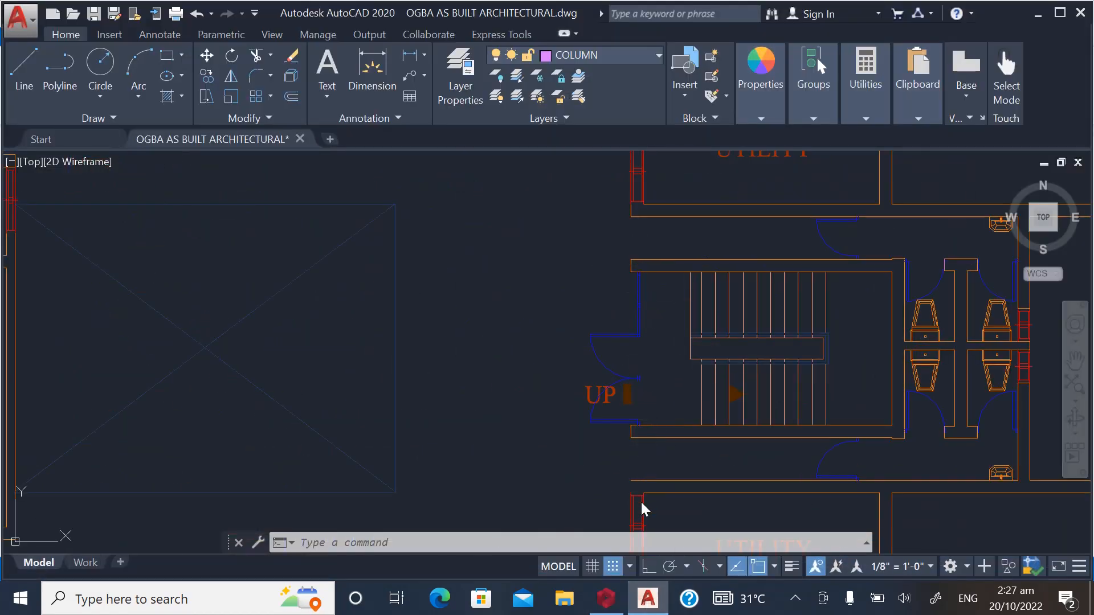
{"action": "scroll", "coordinate": [585, 247], "scroll_direction": "down", "scroll_amount": 3}
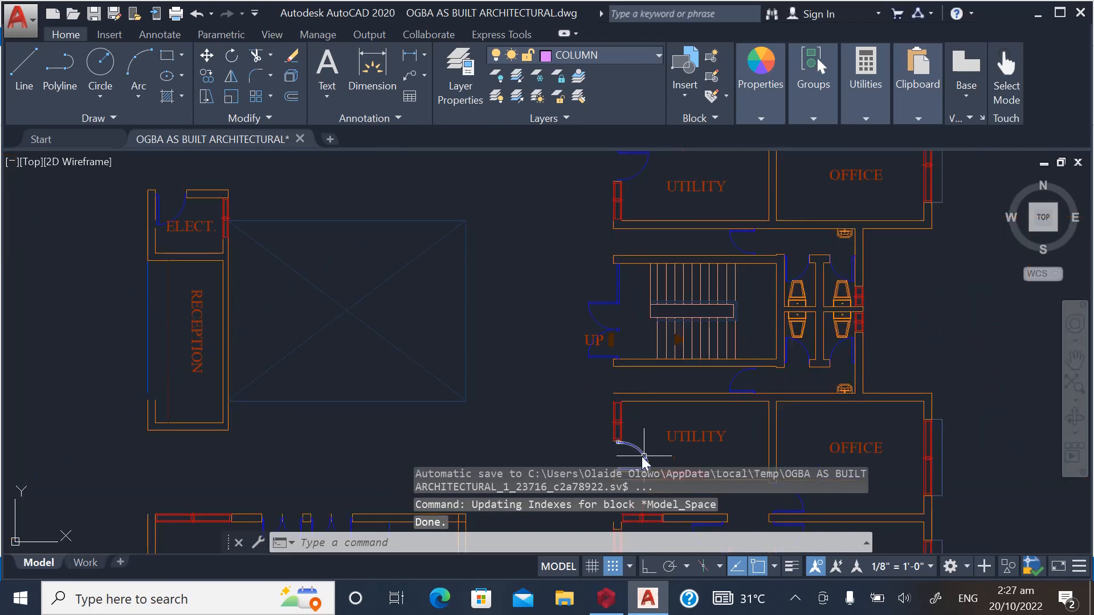
{"action": "scroll", "coordinate": [604, 287], "scroll_direction": "down", "scroll_amount": 2}
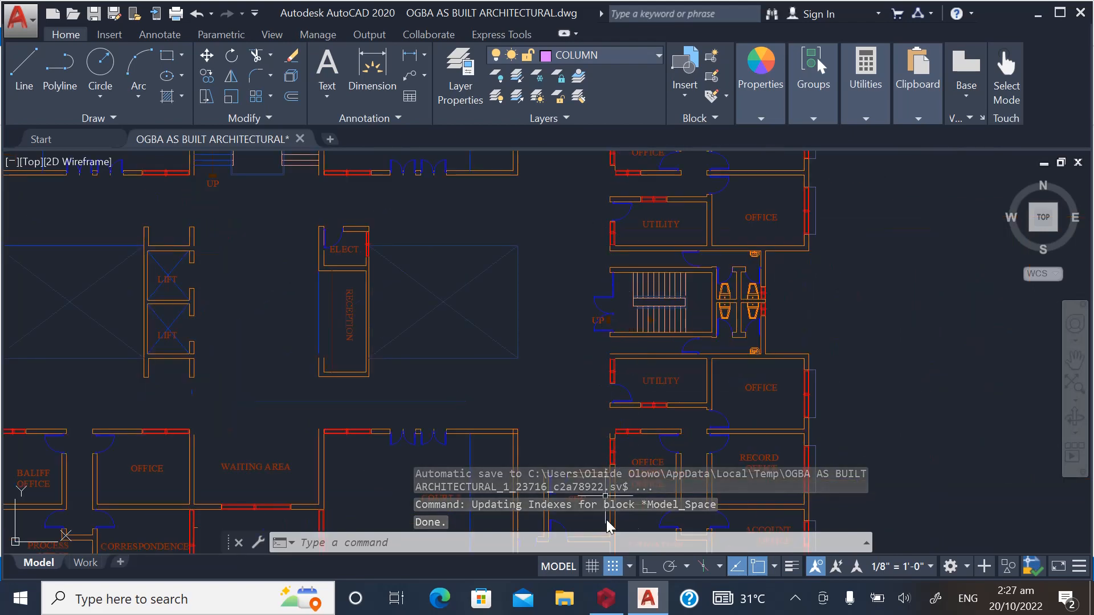
Return to ProtaStructure and delete the wall load from the beam between columns 2C30 and 2C33, at the entrance to staircase slab 2S48.
{"action": "left_click", "coordinate": [606, 598]}
{"action": "scroll", "coordinate": [621, 240], "scroll_direction": "up", "scroll_amount": 3}
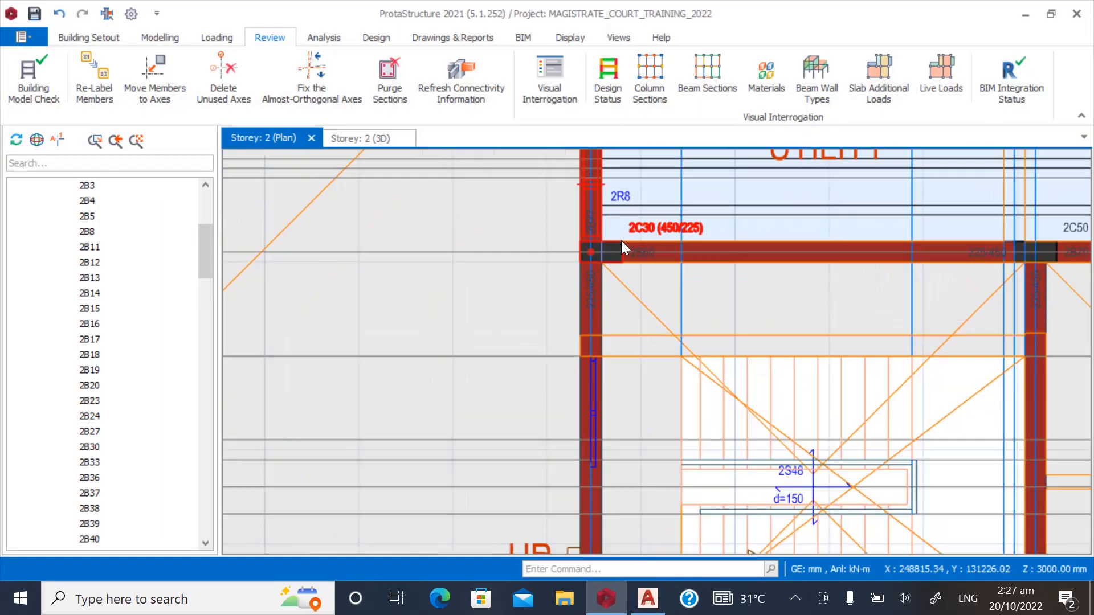
{"action": "right_click", "coordinate": [598, 285]}
{"action": "left_click", "coordinate": [644, 484]}
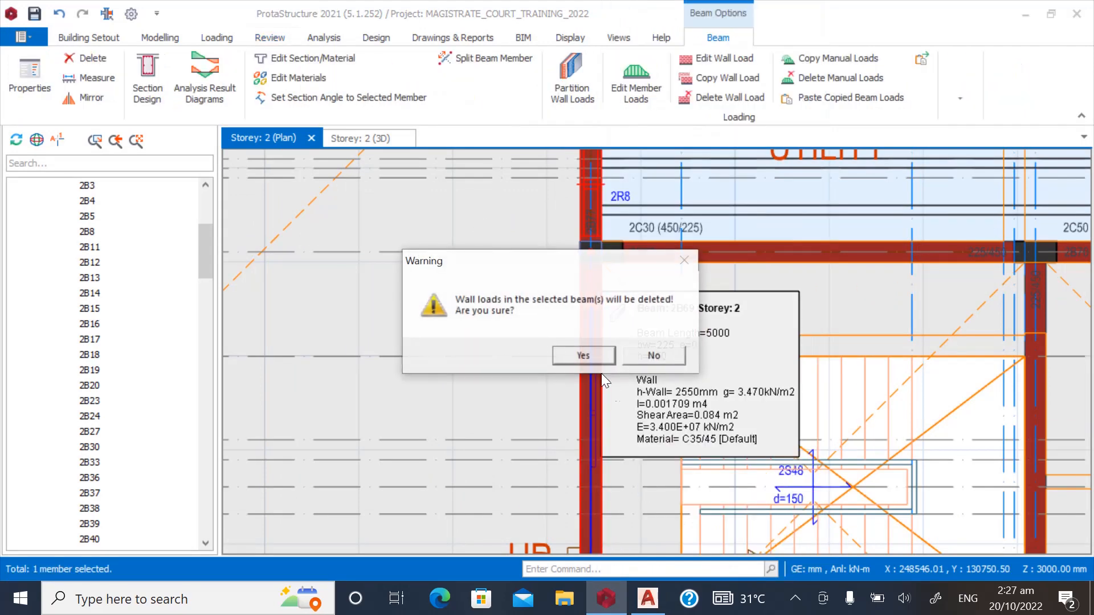
{"action": "left_click", "coordinate": [577, 353]}
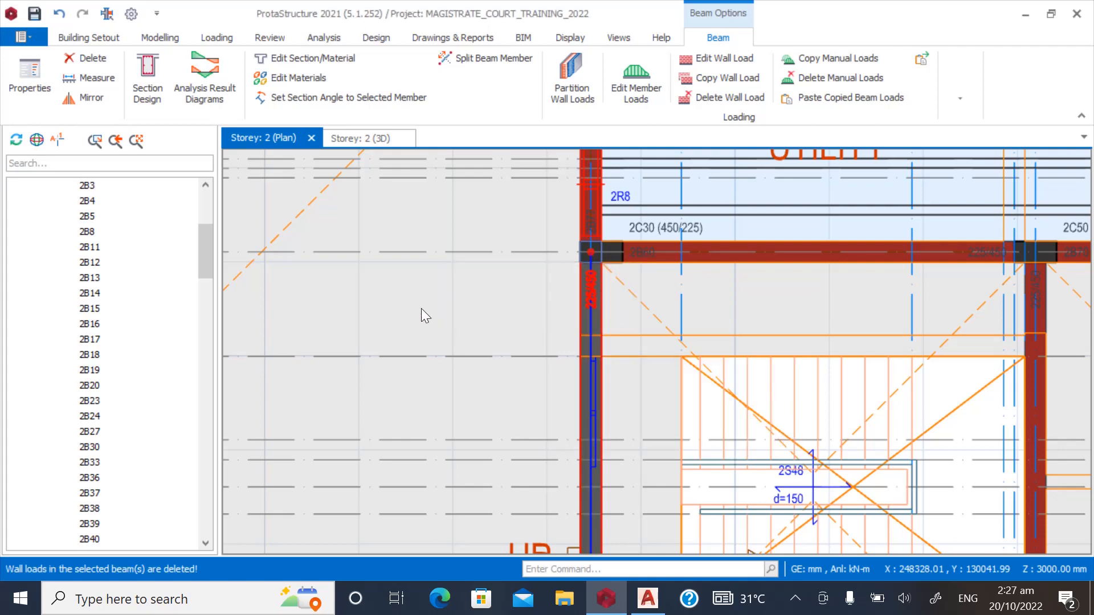
{"action": "scroll", "coordinate": [753, 303], "scroll_direction": "down", "scroll_amount": 4}
{"action": "scroll", "coordinate": [832, 333], "scroll_direction": "down", "scroll_amount": 3}
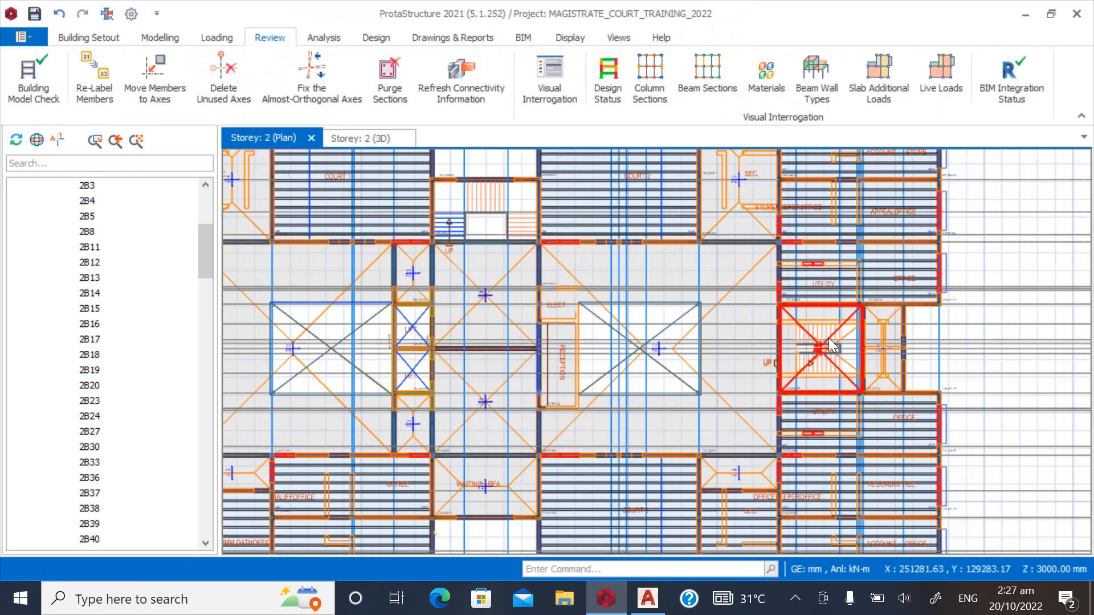
Delete the wall load from Storey 2 beam 2B113, at the entrance to staircase slab 2S47 above column 2C12.
{"action": "scroll", "coordinate": [286, 347], "scroll_direction": "up", "scroll_amount": 6}
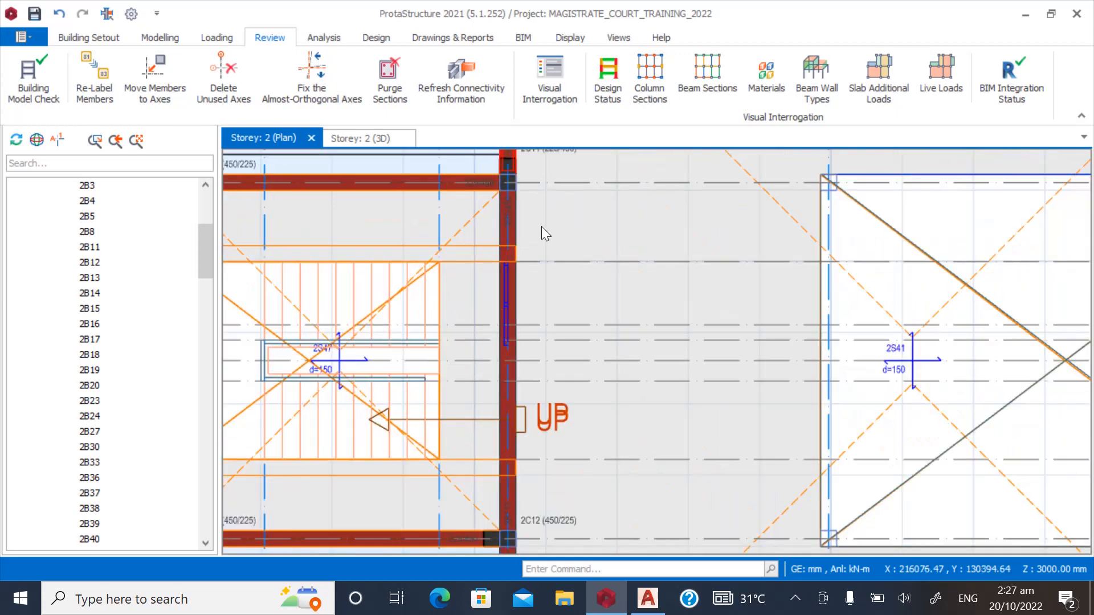
{"action": "left_click", "coordinate": [517, 207]}
{"action": "right_click", "coordinate": [518, 211]}
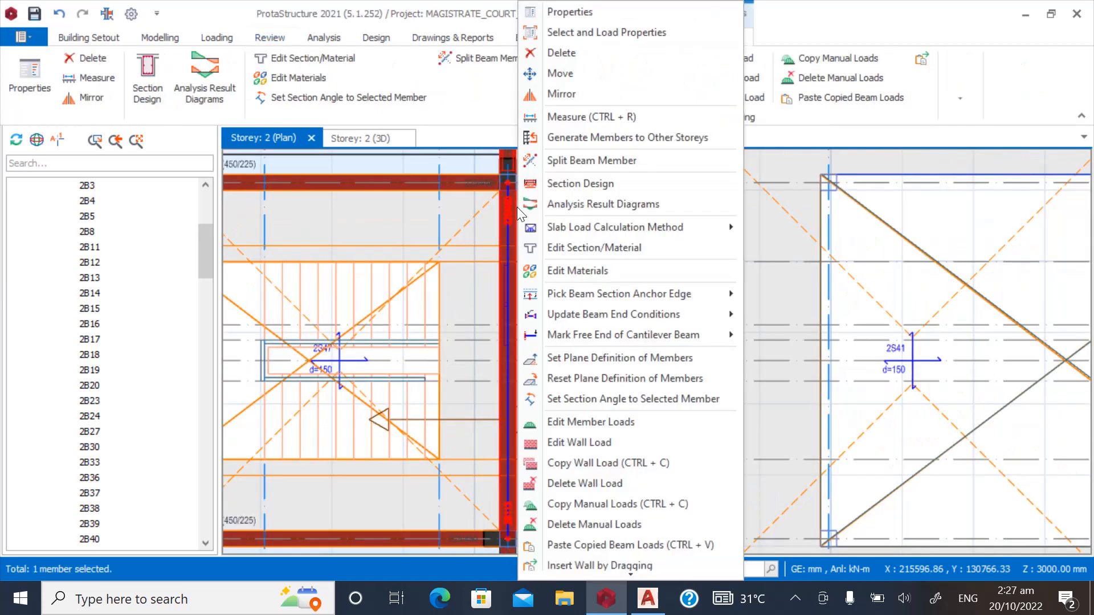
{"action": "left_click", "coordinate": [556, 484]}
{"action": "left_click", "coordinate": [584, 356]}
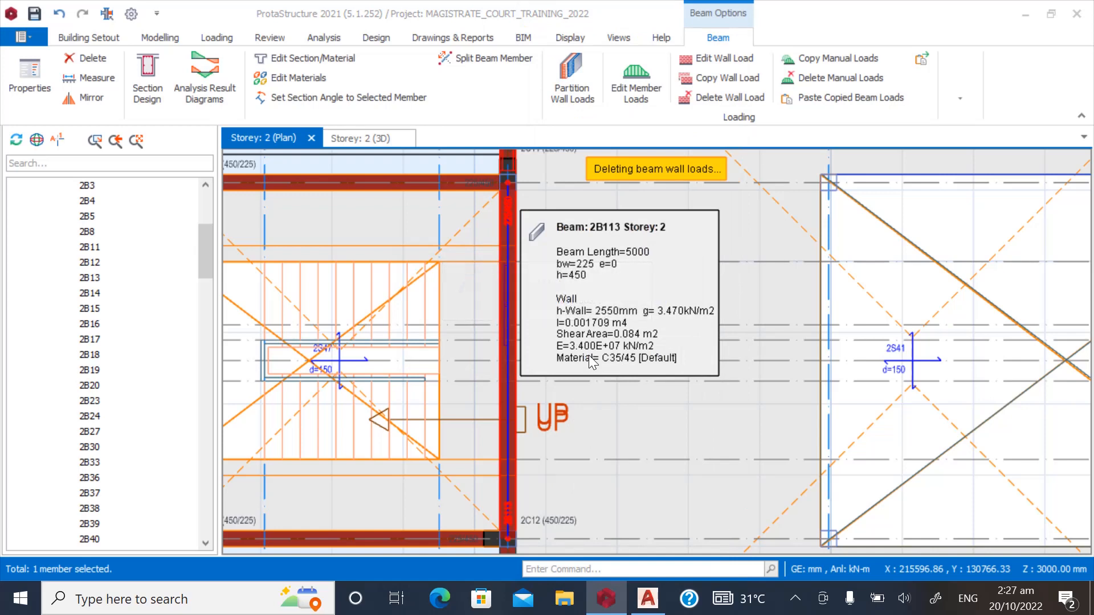
{"action": "key", "text": "Escape"}
{"action": "scroll", "coordinate": [535, 327], "scroll_direction": "down", "scroll_amount": 5}
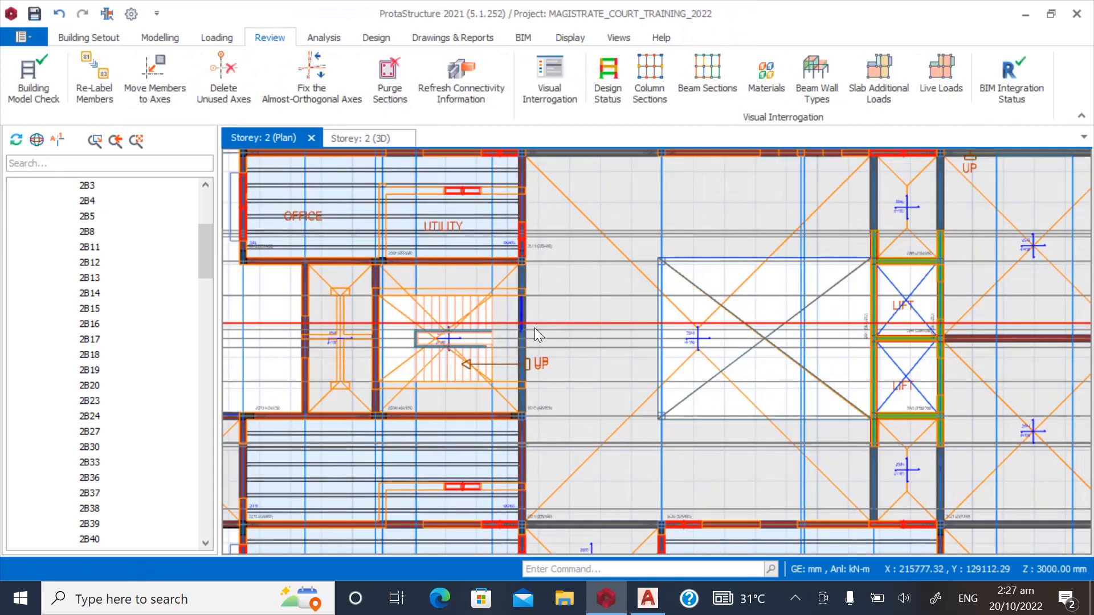
Examine the beams around the ramp and its landings, including beam 2B143 at slab 2S49, and switch to the AutoCAD plan.
{"action": "scroll", "coordinate": [281, 452], "scroll_direction": "up", "scroll_amount": 5}
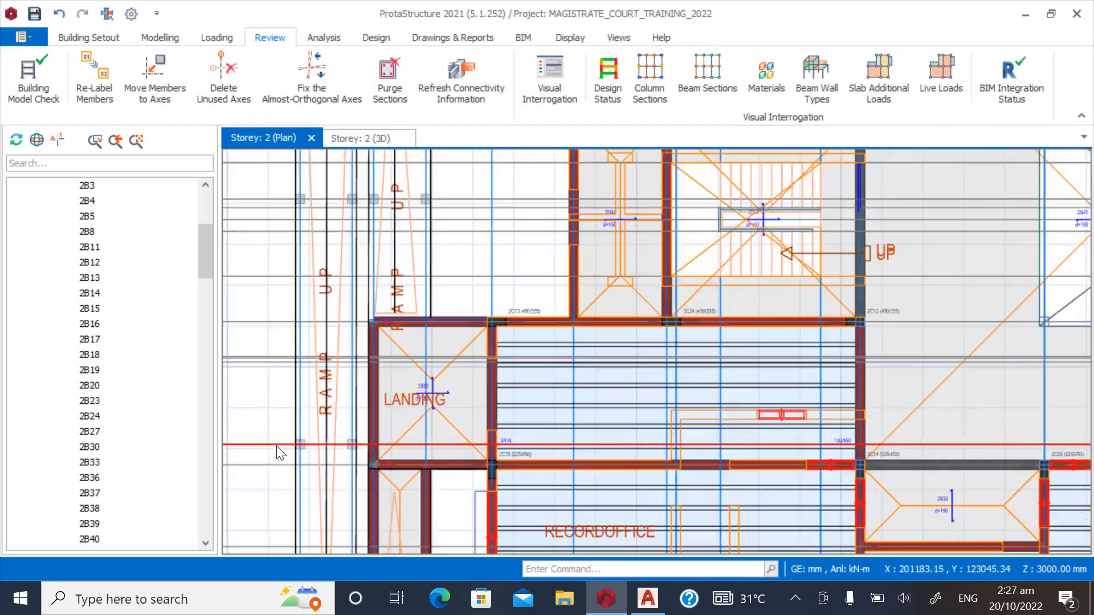
{"action": "scroll", "coordinate": [401, 303], "scroll_direction": "down", "scroll_amount": 3}
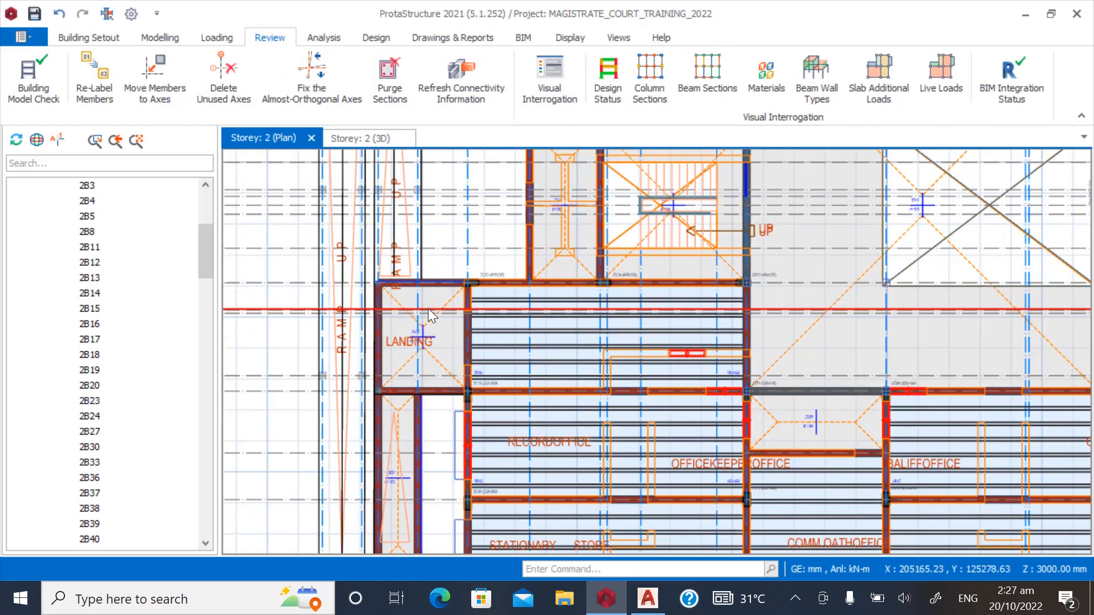
{"action": "scroll", "coordinate": [401, 481], "scroll_direction": "up", "scroll_amount": 2}
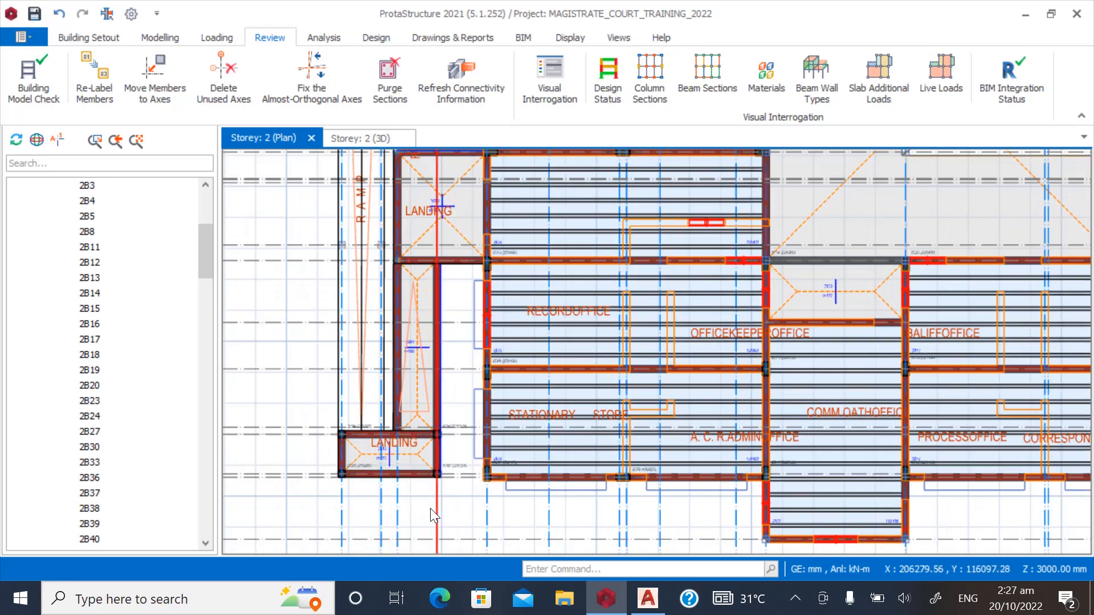
{"action": "scroll", "coordinate": [416, 508], "scroll_direction": "down", "scroll_amount": 1}
{"action": "scroll", "coordinate": [395, 503], "scroll_direction": "up", "scroll_amount": 4}
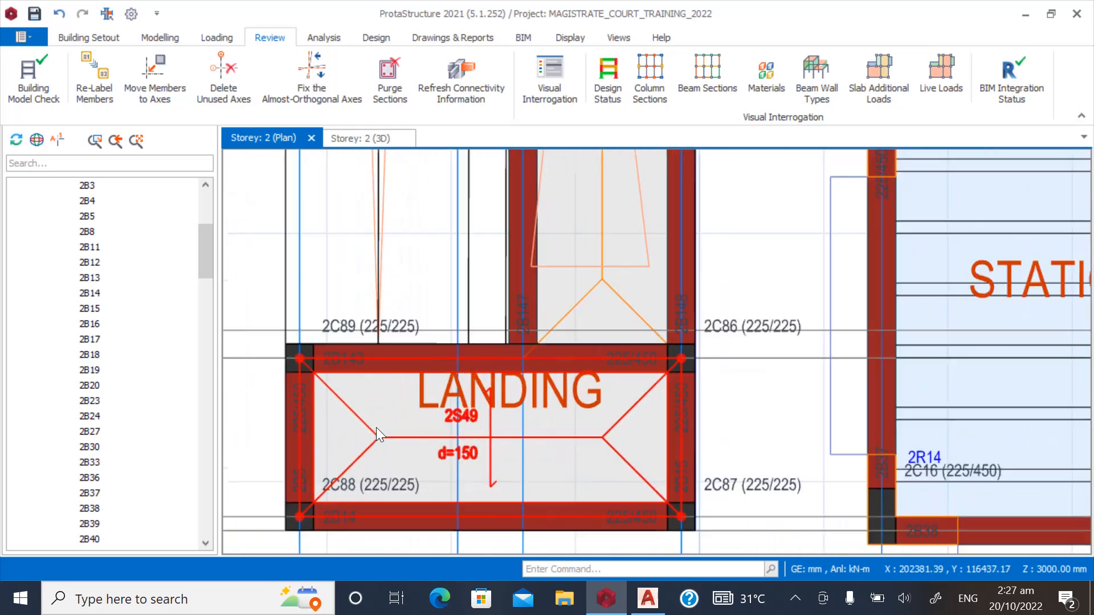
{"action": "mouse_move", "coordinate": [359, 370]}
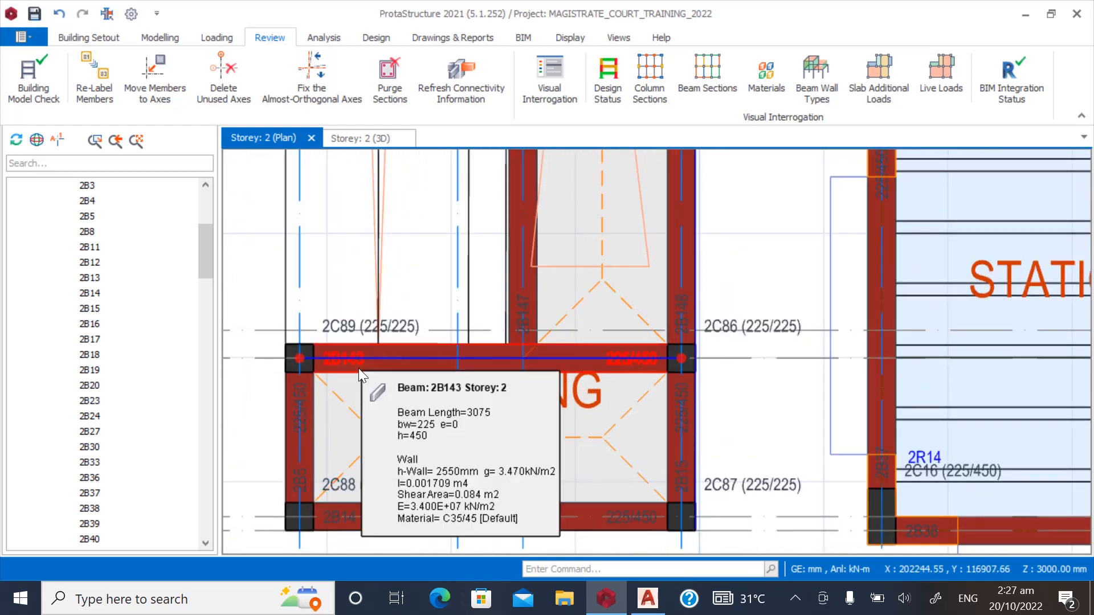
{"action": "scroll", "coordinate": [402, 467], "scroll_direction": "down", "scroll_amount": 3}
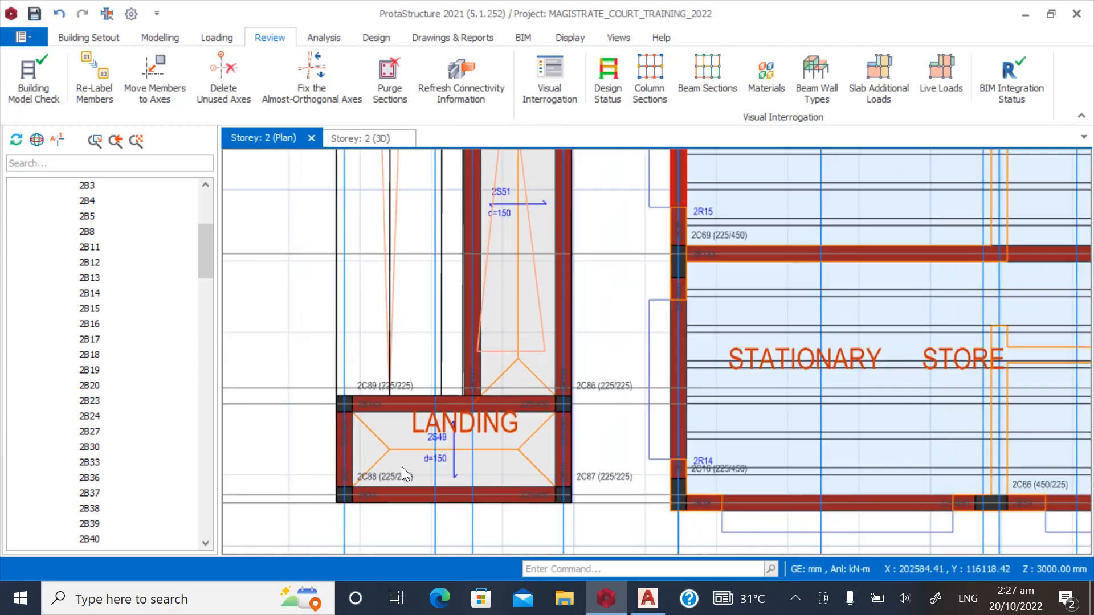
{"action": "scroll", "coordinate": [445, 342], "scroll_direction": "down", "scroll_amount": 2}
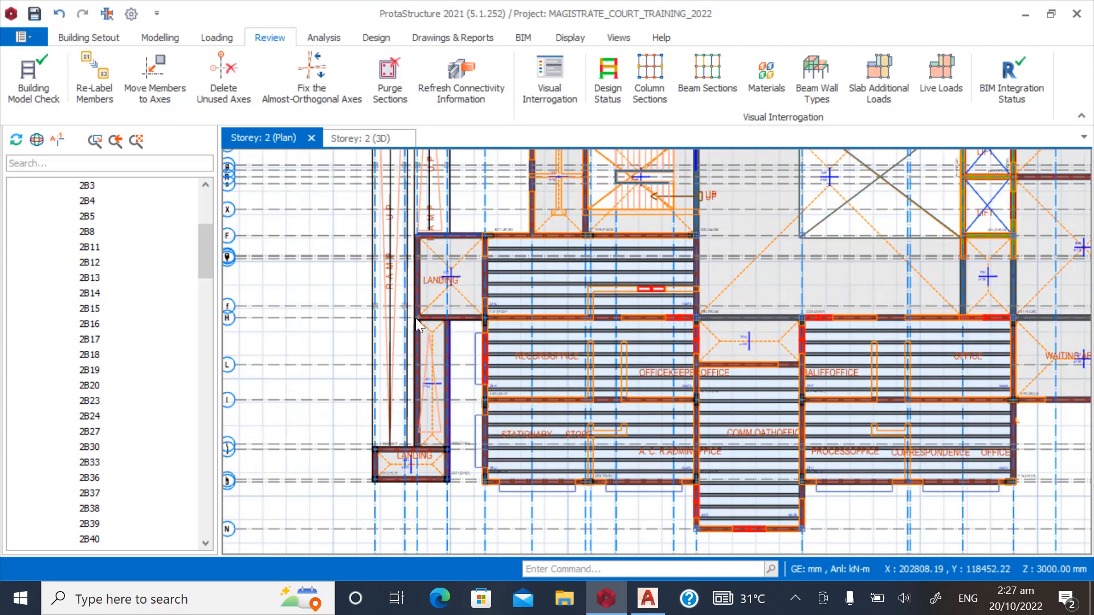
{"action": "scroll", "coordinate": [423, 234], "scroll_direction": "up", "scroll_amount": 2}
{"action": "scroll", "coordinate": [429, 436], "scroll_direction": "up", "scroll_amount": 3}
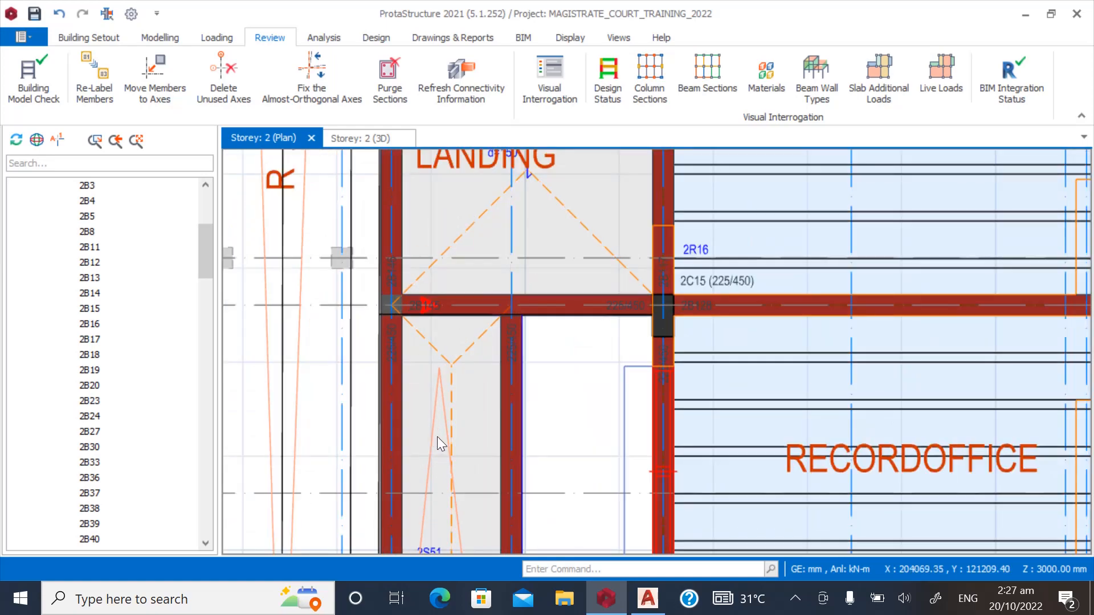
{"action": "scroll", "coordinate": [436, 436], "scroll_direction": "down", "scroll_amount": 2}
{"action": "scroll", "coordinate": [403, 305], "scroll_direction": "down", "scroll_amount": 1}
{"action": "left_click", "coordinate": [611, 611]}
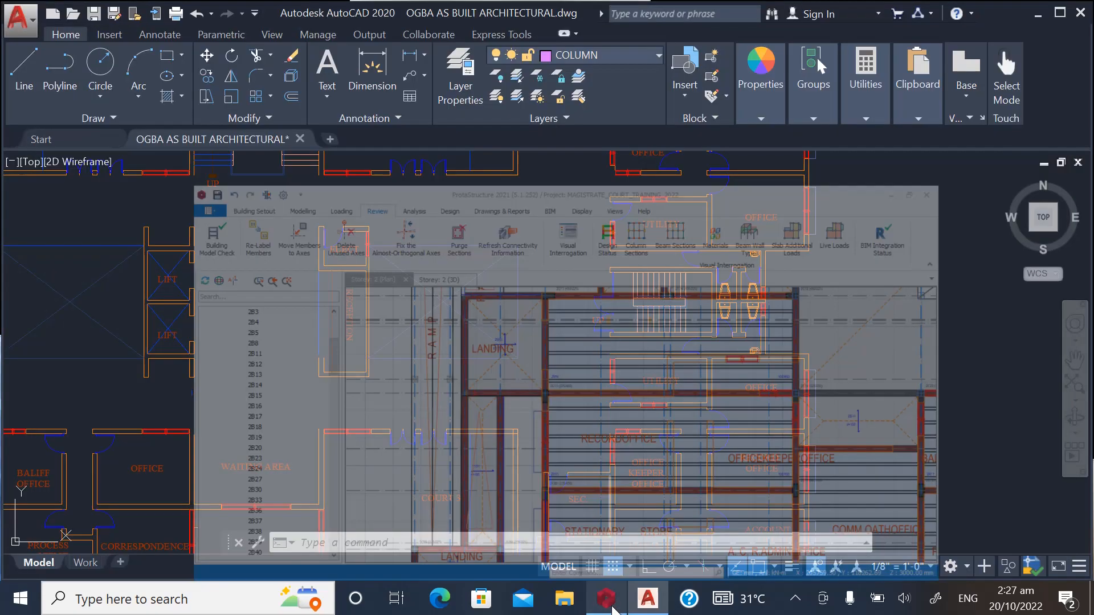
Examine the walls around the ramp and its landings beside the record office in the AutoCAD first floor plan.
{"action": "left_click", "coordinate": [610, 606]}
{"action": "left_click", "coordinate": [609, 605]}
{"action": "scroll", "coordinate": [654, 415], "scroll_direction": "down", "scroll_amount": 9}
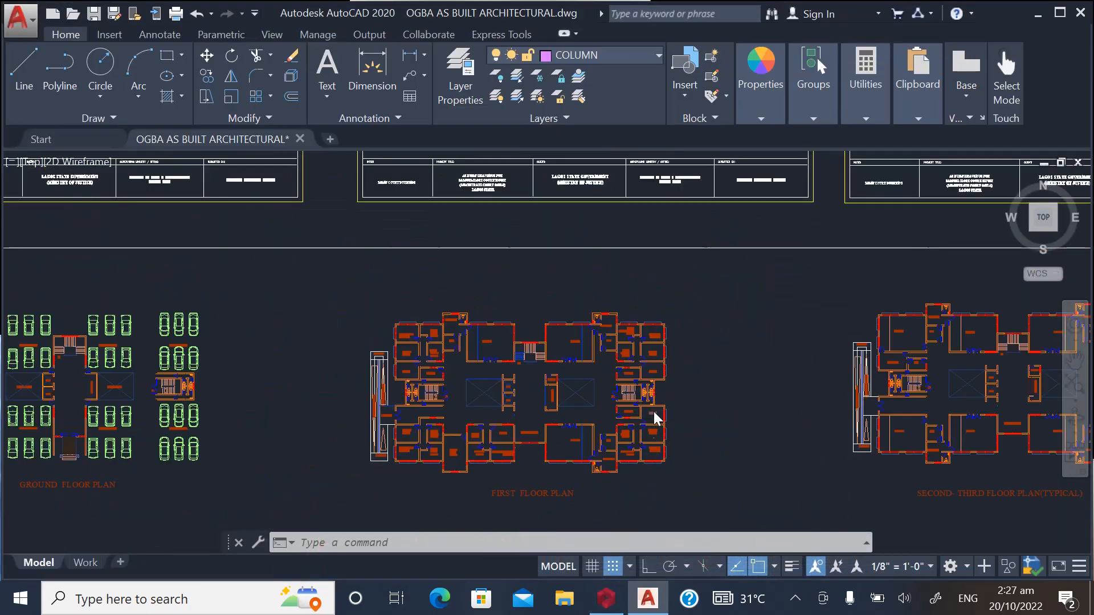
{"action": "scroll", "coordinate": [443, 422], "scroll_direction": "up", "scroll_amount": 6}
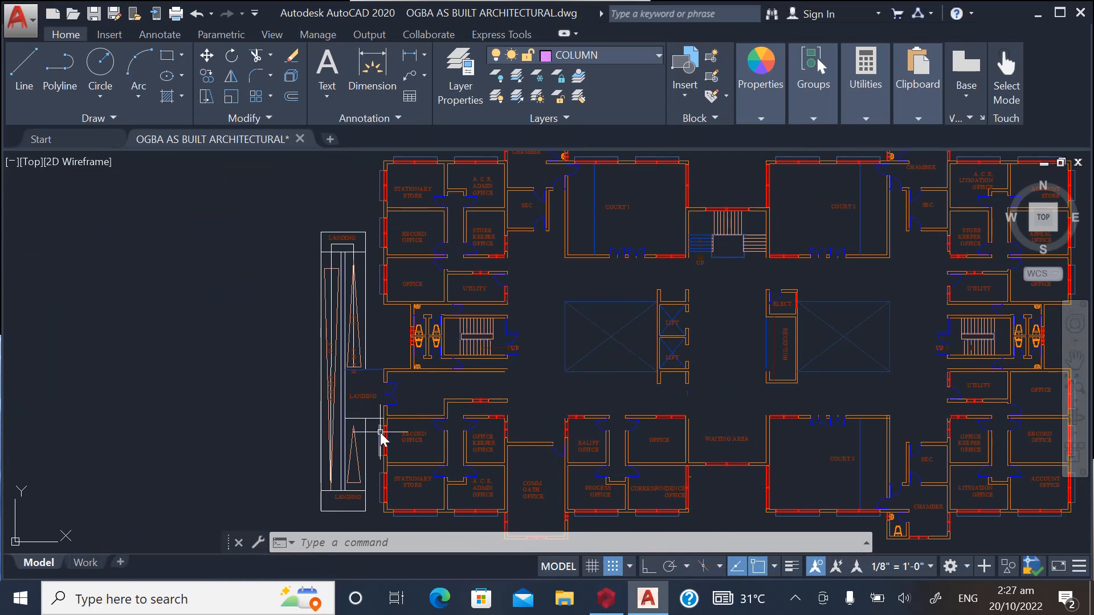
{"action": "scroll", "coordinate": [381, 438], "scroll_direction": "up", "scroll_amount": 2}
{"action": "scroll", "coordinate": [355, 476], "scroll_direction": "up", "scroll_amount": 2}
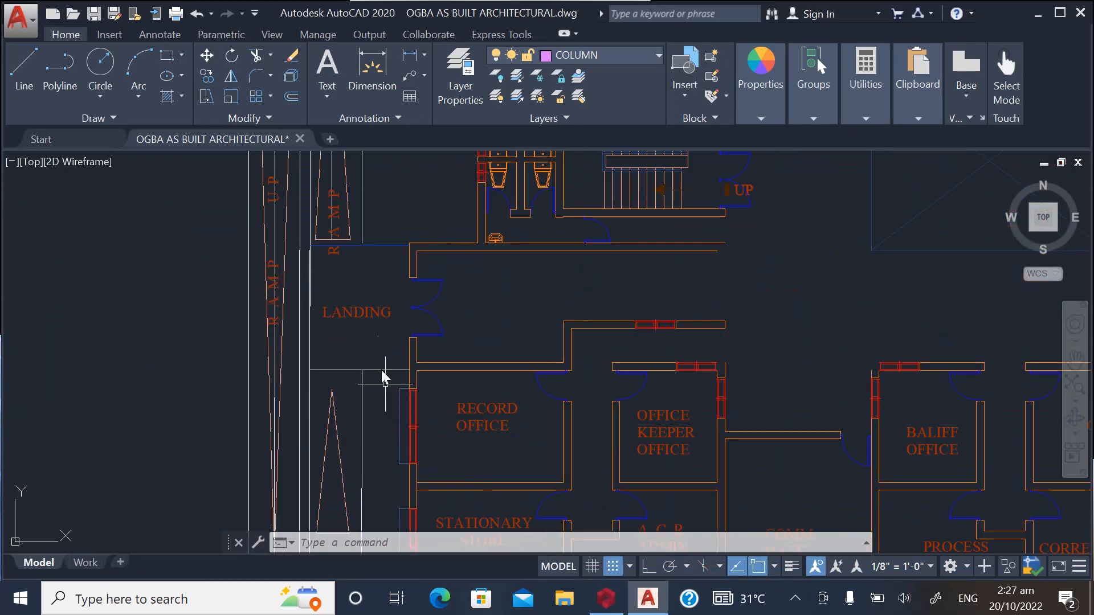
{"action": "scroll", "coordinate": [357, 386], "scroll_direction": "down", "scroll_amount": 2}
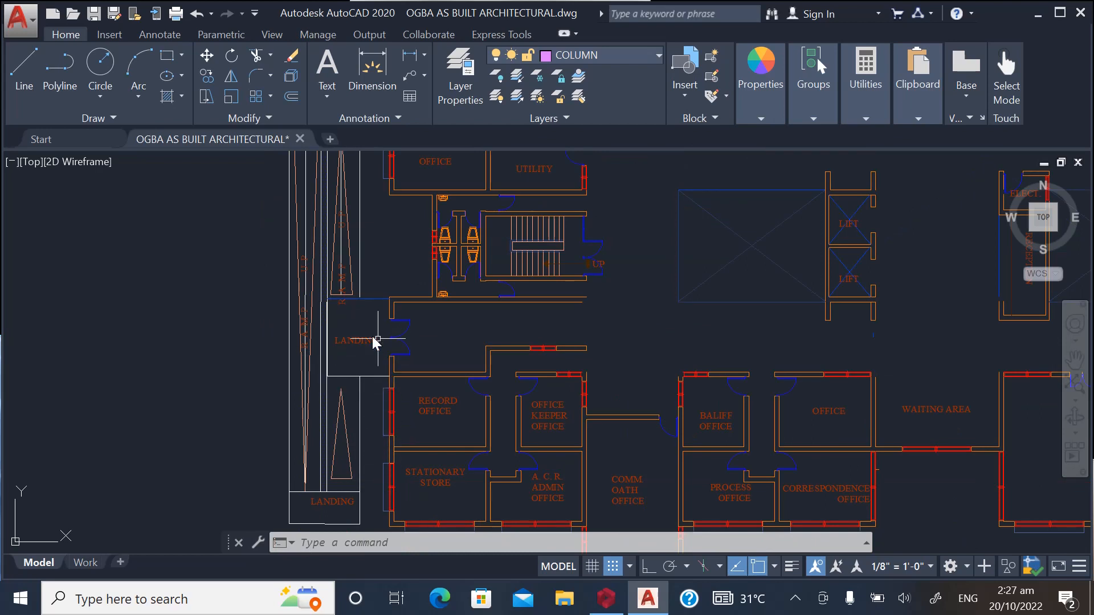
{"action": "scroll", "coordinate": [361, 361], "scroll_direction": "up", "scroll_amount": 2}
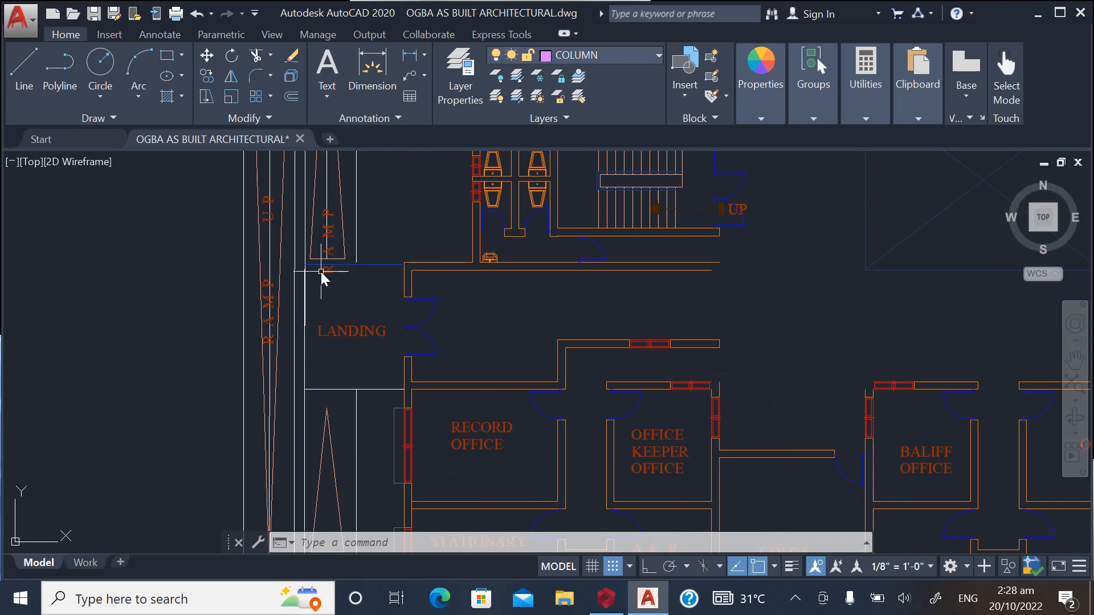
{"action": "scroll", "coordinate": [329, 281], "scroll_direction": "up", "scroll_amount": 1}
{"action": "scroll", "coordinate": [349, 261], "scroll_direction": "down", "scroll_amount": 3}
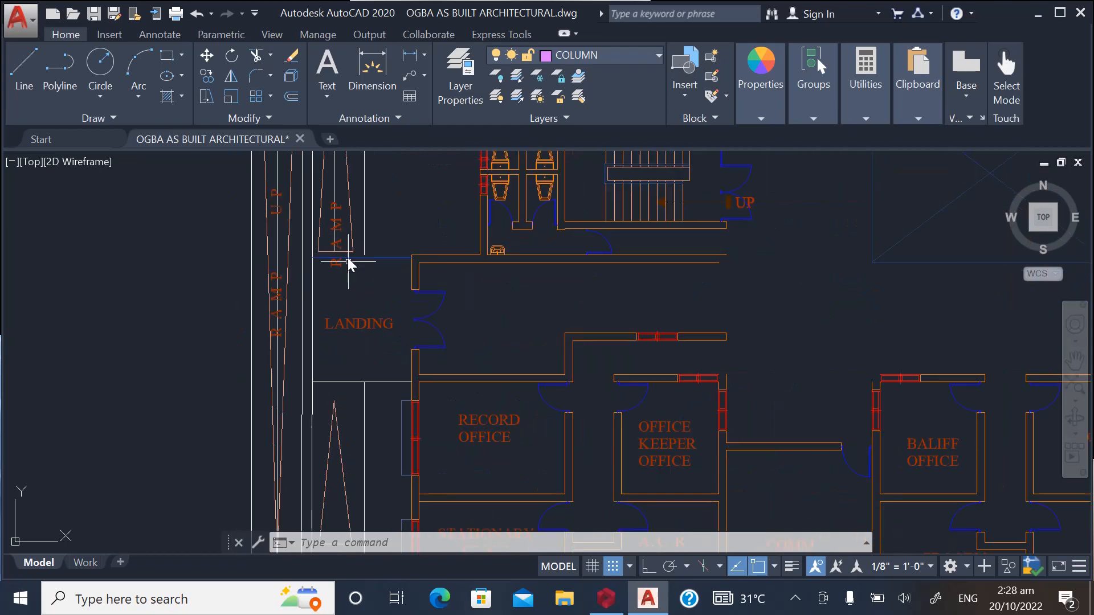
Return to ProtaStructure and delete the wall loads from the nine ramp and landing beams bordering slabs 2S50, 2S51 and 2S49, including 2B143, 2B144 and 2B145.
{"action": "left_click", "coordinate": [610, 598]}
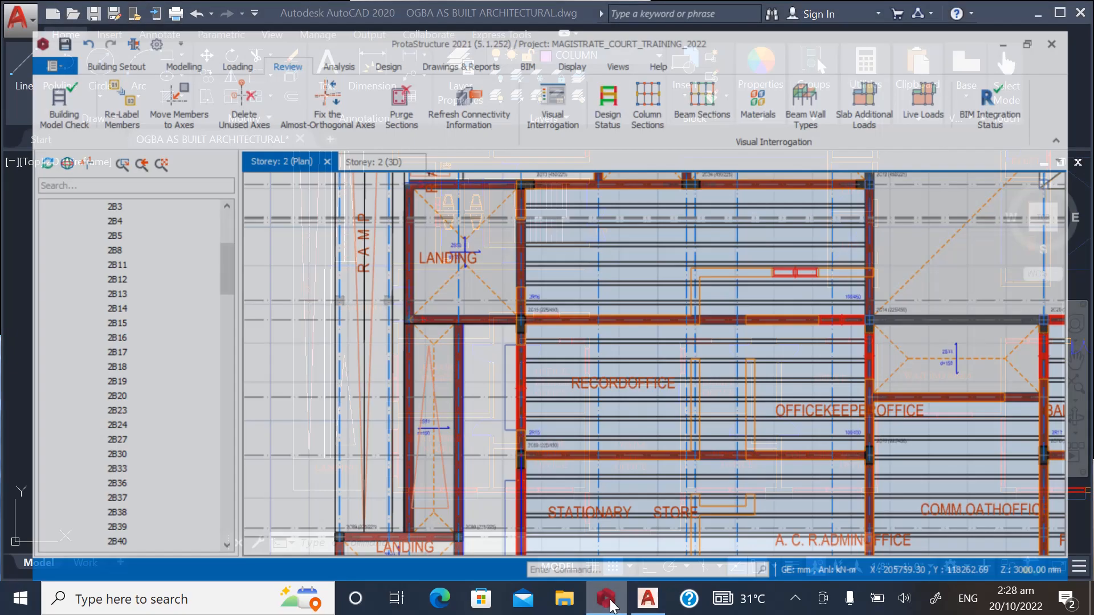
{"action": "scroll", "coordinate": [508, 327], "scroll_direction": "down", "scroll_amount": 3}
{"action": "scroll", "coordinate": [476, 242], "scroll_direction": "up", "scroll_amount": 3}
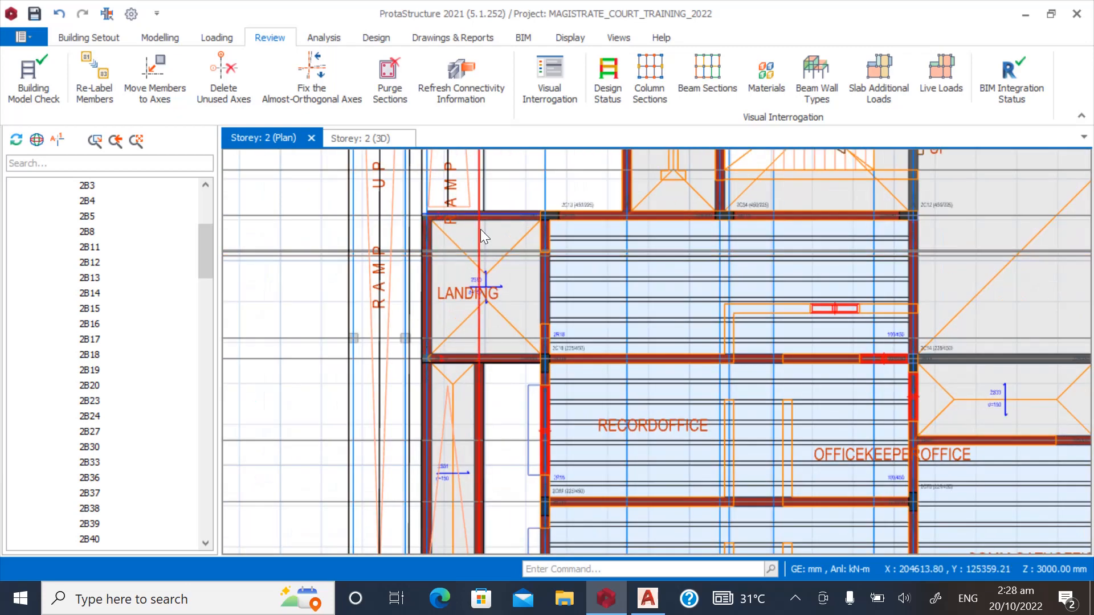
{"action": "scroll", "coordinate": [480, 229], "scroll_direction": "up", "scroll_amount": 3}
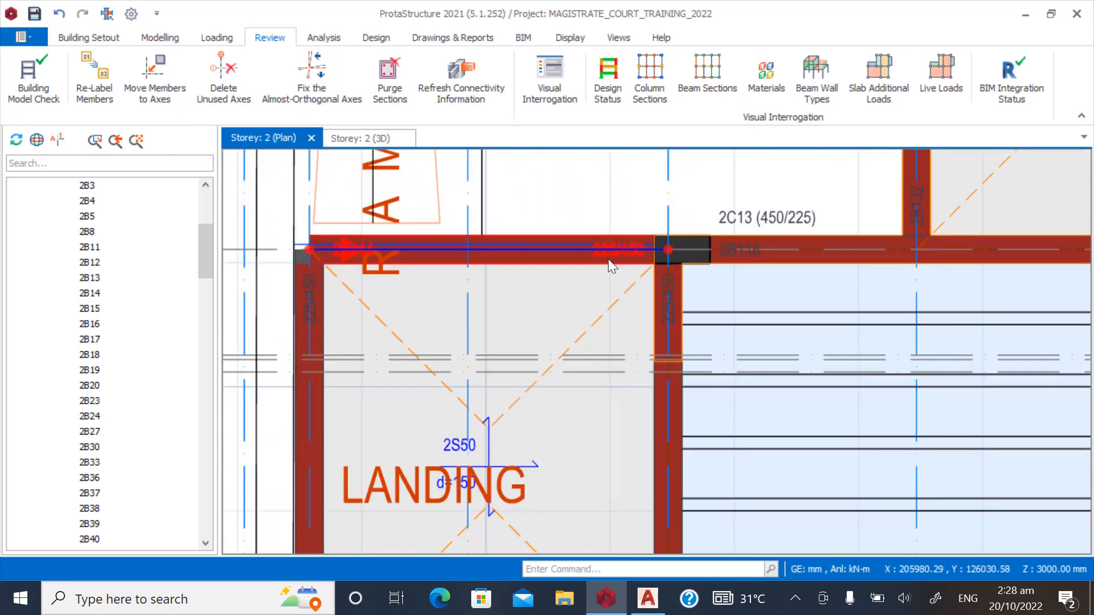
{"action": "left_click", "coordinate": [607, 258]}
{"action": "scroll", "coordinate": [451, 272], "scroll_direction": "down", "scroll_amount": 2}
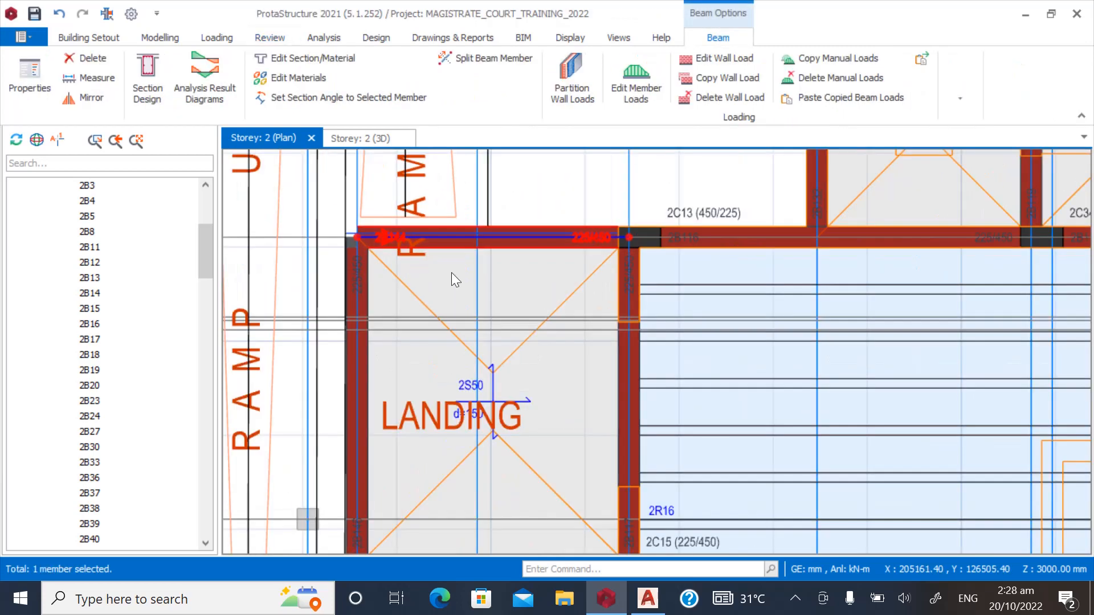
{"action": "scroll", "coordinate": [406, 297], "scroll_direction": "up", "scroll_amount": 2}
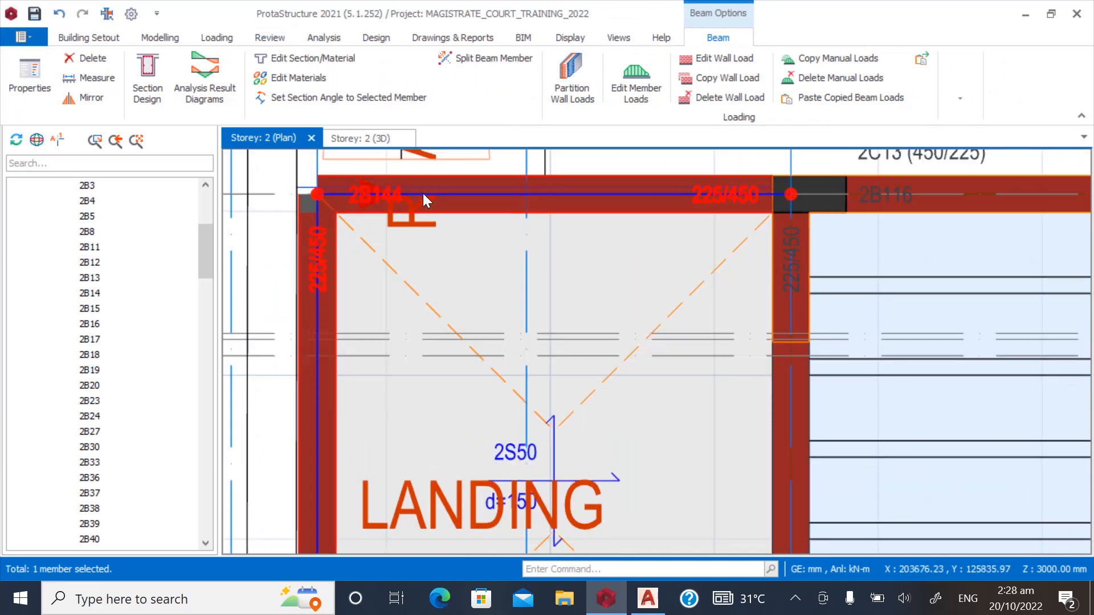
{"action": "left_click", "coordinate": [422, 193], "text": "ctrl"}
{"action": "scroll", "coordinate": [469, 193], "scroll_direction": "down", "scroll_amount": 3}
{"action": "scroll", "coordinate": [460, 425], "scroll_direction": "up", "scroll_amount": 3}
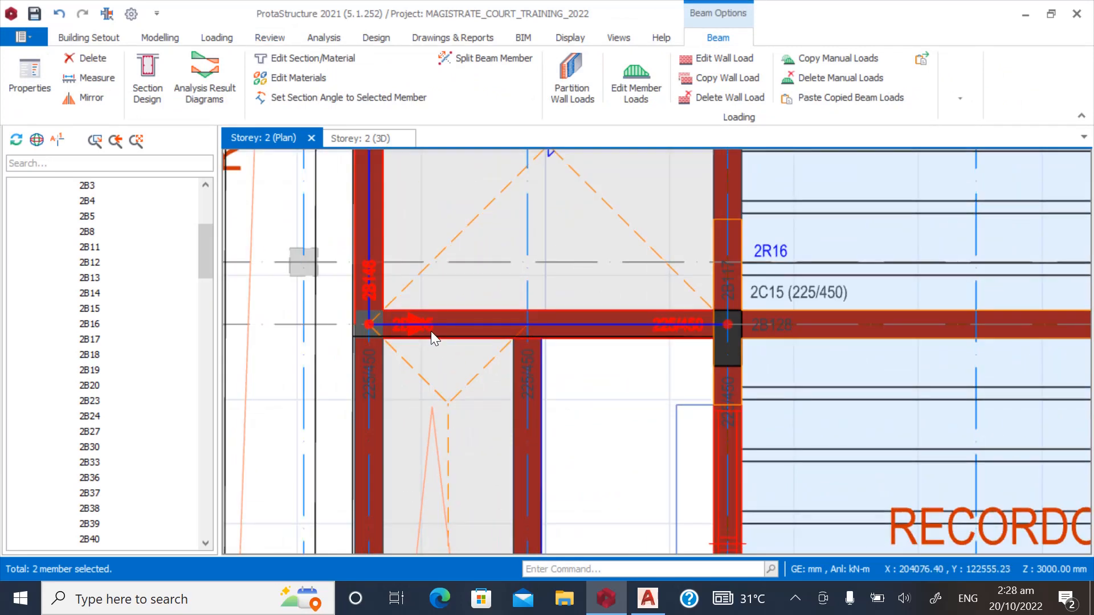
{"action": "left_click", "coordinate": [669, 332], "text": "ctrl"}
{"action": "scroll", "coordinate": [600, 228], "scroll_direction": "down", "scroll_amount": 3}
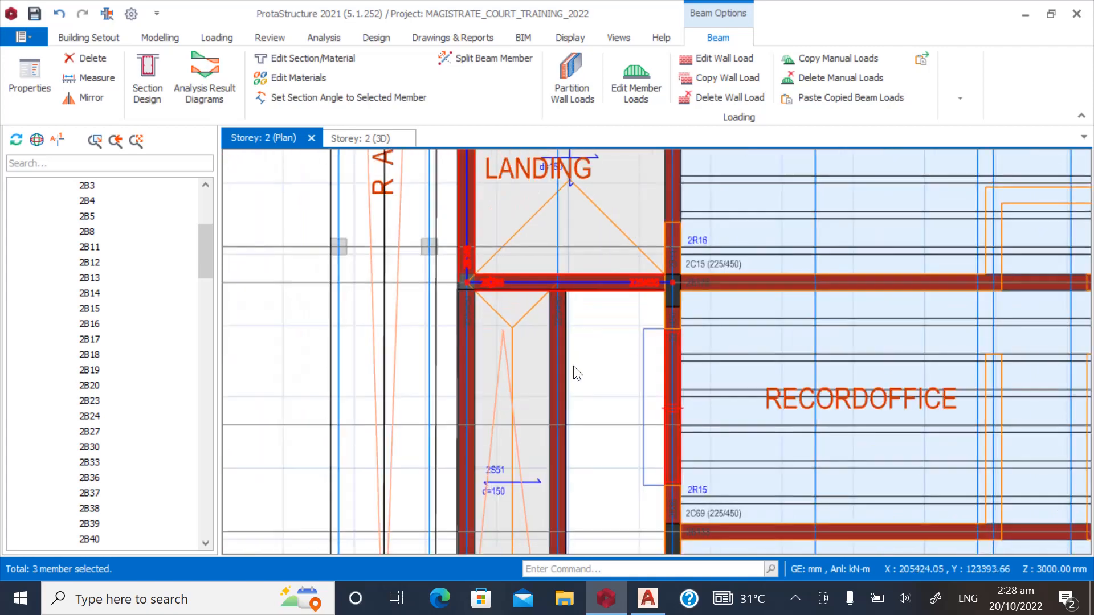
{"action": "scroll", "coordinate": [577, 366], "scroll_direction": "up", "scroll_amount": 3}
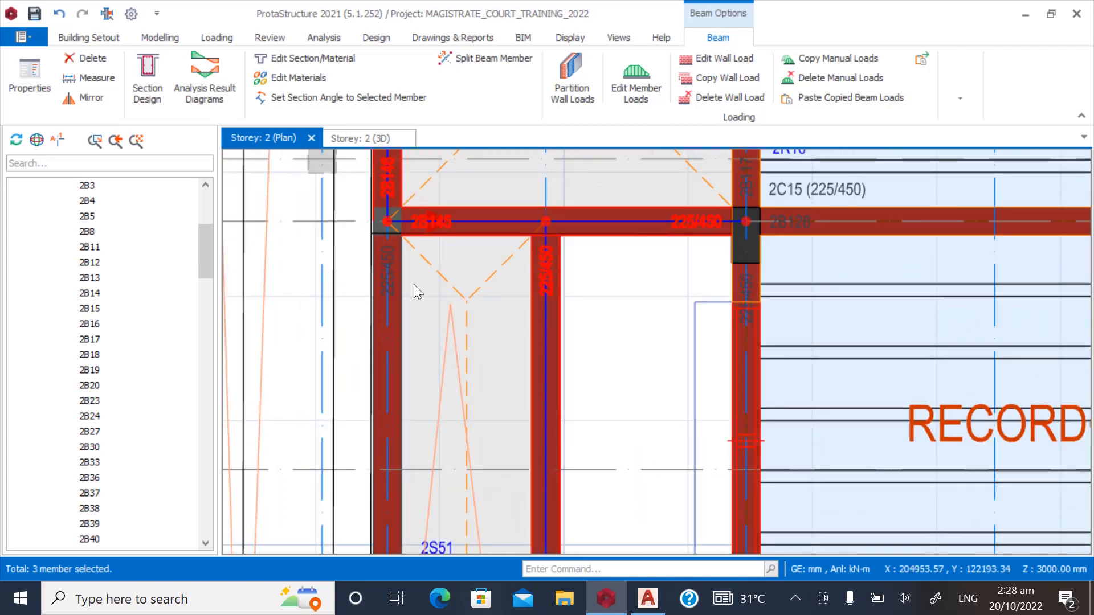
{"action": "left_click", "coordinate": [398, 272], "text": "ctrl"}
{"action": "scroll", "coordinate": [542, 228], "scroll_direction": "down", "scroll_amount": 3}
{"action": "scroll", "coordinate": [513, 398], "scroll_direction": "up", "scroll_amount": 4}
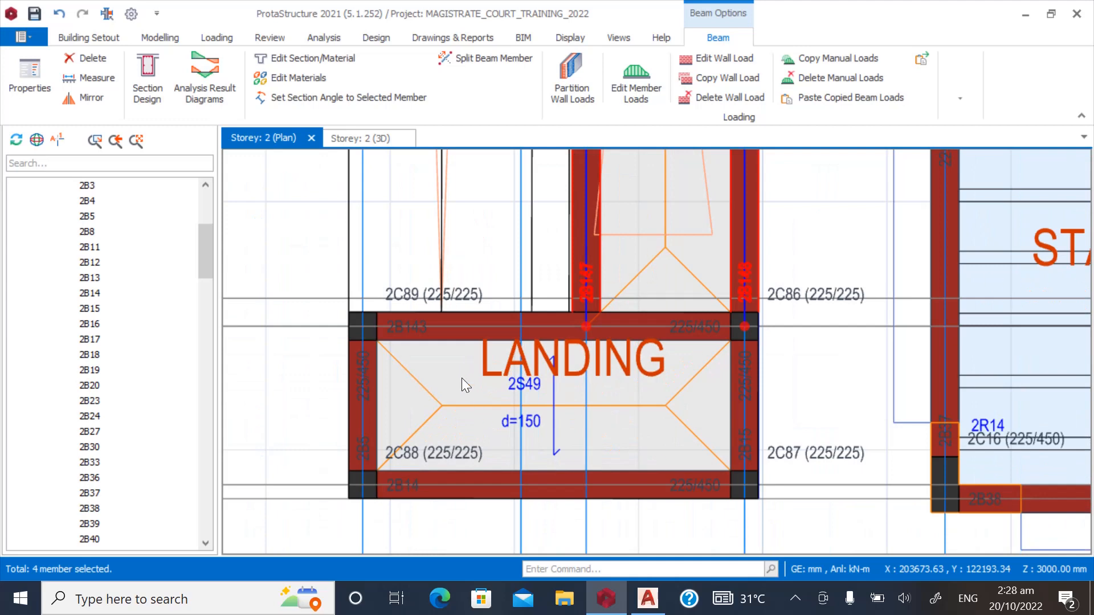
{"action": "left_click", "coordinate": [426, 337], "text": "ctrl"}
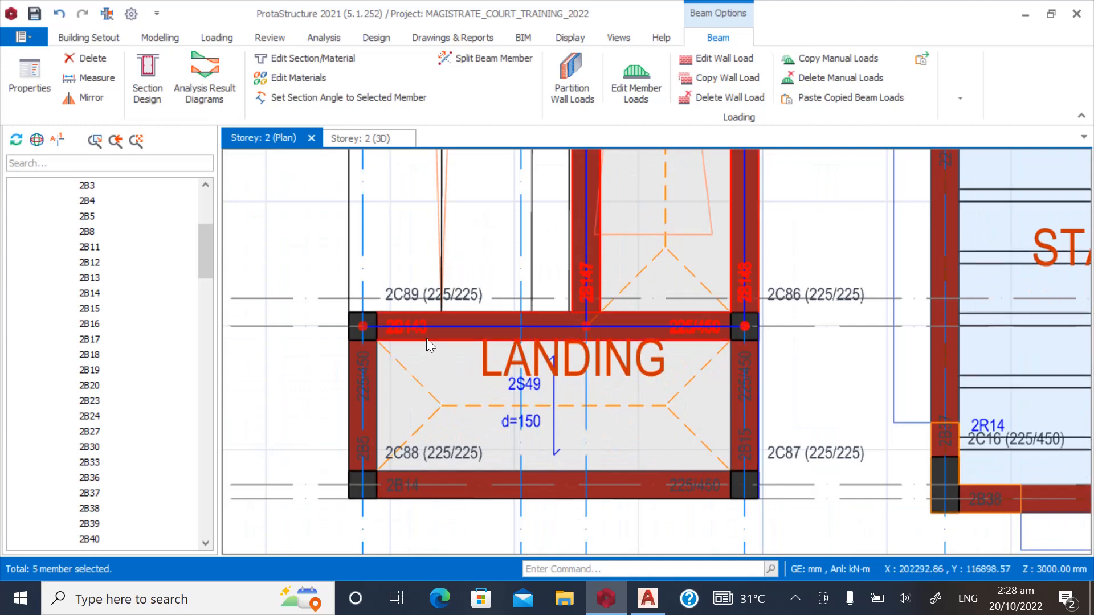
{"action": "left_click", "coordinate": [377, 367], "text": "ctrl"}
{"action": "left_click", "coordinate": [415, 491], "text": "ctrl"}
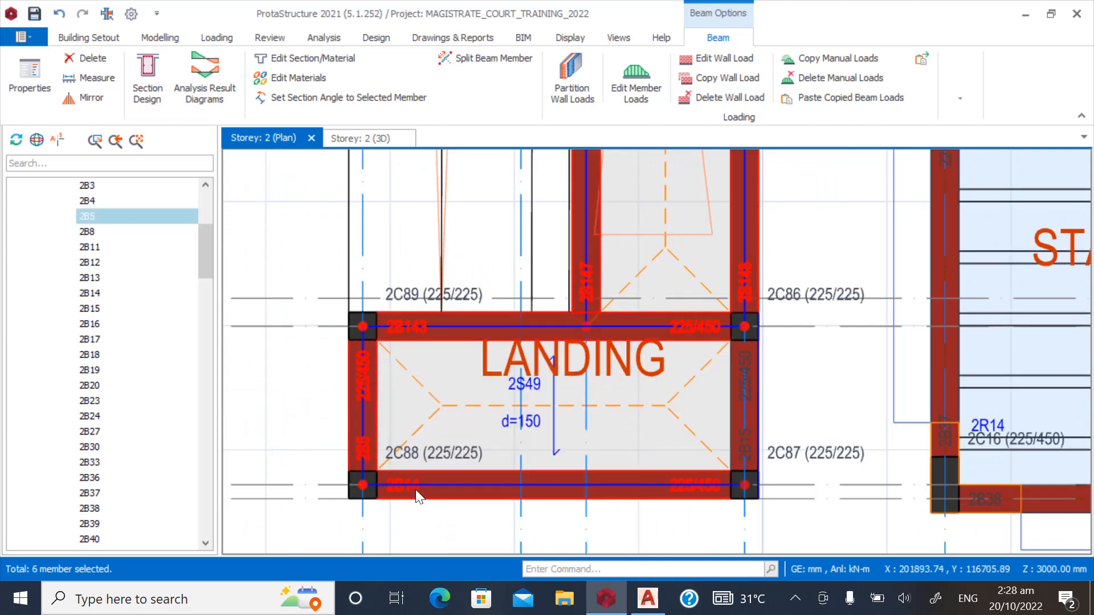
{"action": "left_click", "coordinate": [740, 361], "text": "ctrl"}
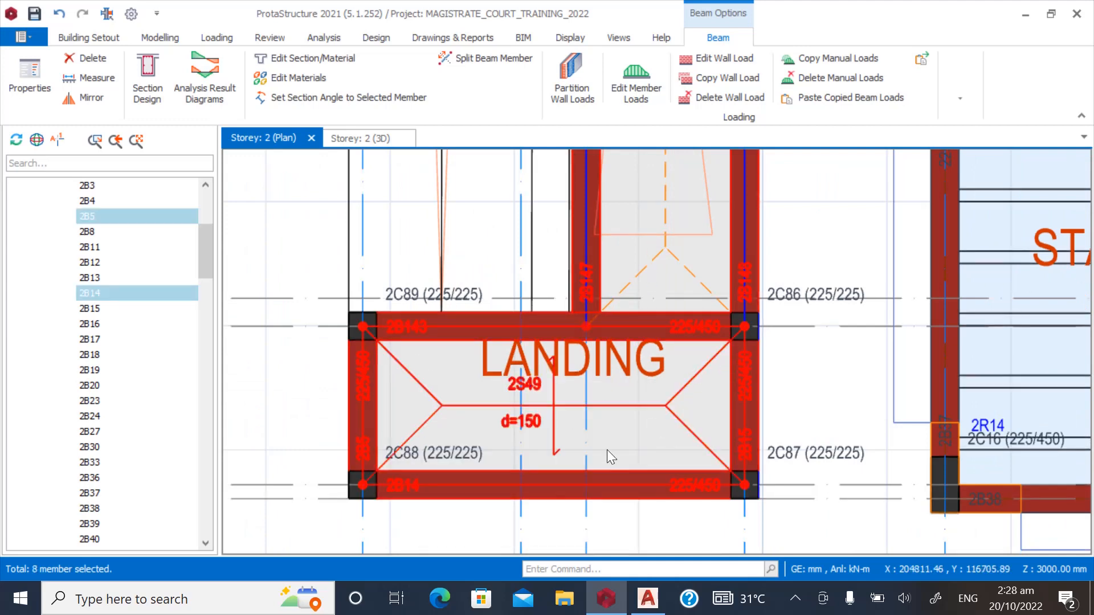
{"action": "scroll", "coordinate": [520, 493], "scroll_direction": "down", "scroll_amount": 2}
{"action": "left_click", "coordinate": [655, 364], "text": "ctrl"}
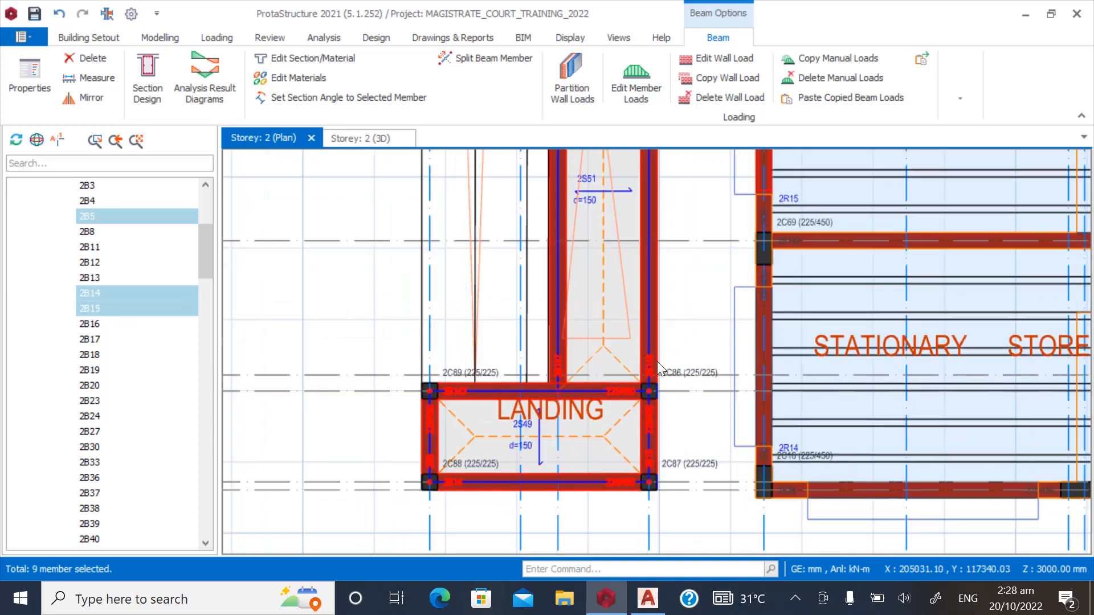
{"action": "right_click", "coordinate": [657, 360]}
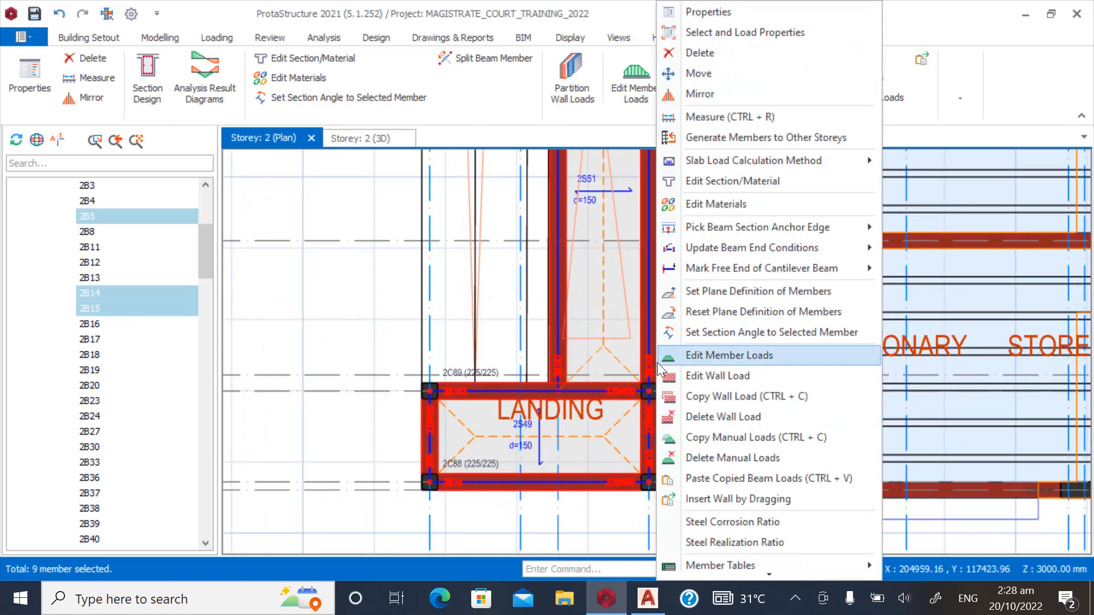
{"action": "left_click", "coordinate": [696, 415]}
{"action": "left_click", "coordinate": [603, 355]}
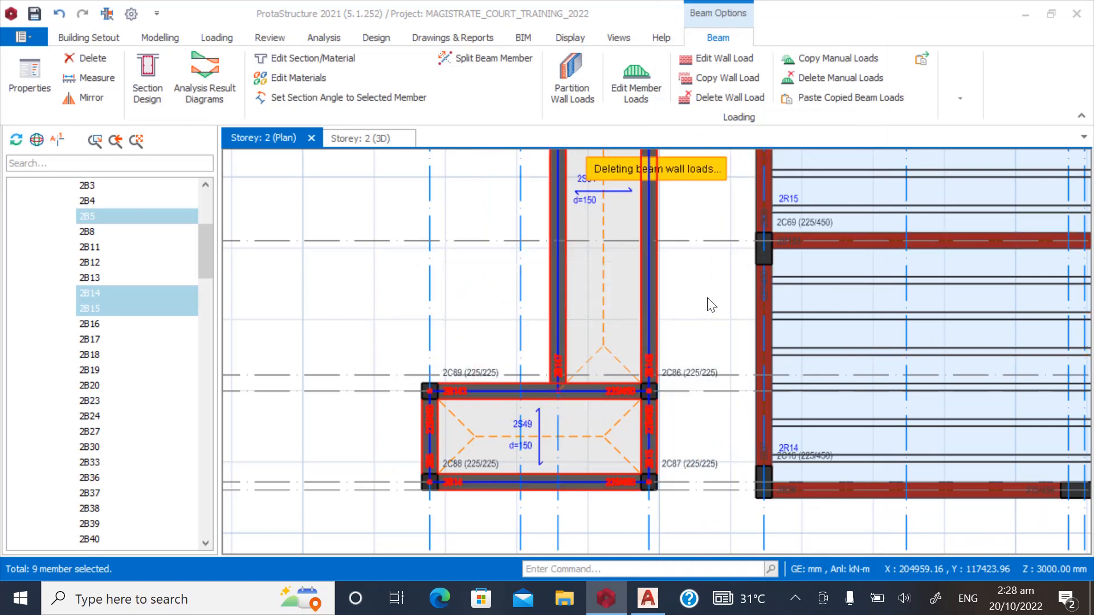
{"action": "key", "text": "Escape"}
Examine the beam between landing slab 2S50 and the building, and compare it with the wall in the AutoCAD plan.
{"action": "scroll", "coordinate": [413, 493], "scroll_direction": "down", "scroll_amount": 5}
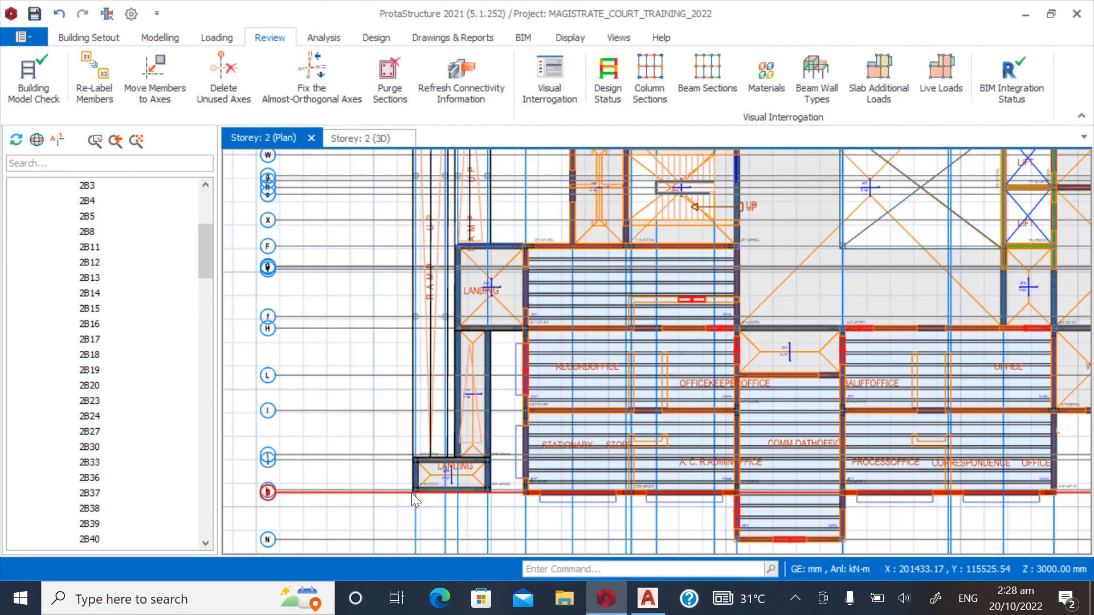
{"action": "scroll", "coordinate": [501, 244], "scroll_direction": "up", "scroll_amount": 4}
{"action": "scroll", "coordinate": [491, 349], "scroll_direction": "up", "scroll_amount": 1}
{"action": "scroll", "coordinate": [524, 360], "scroll_direction": "down", "scroll_amount": 2}
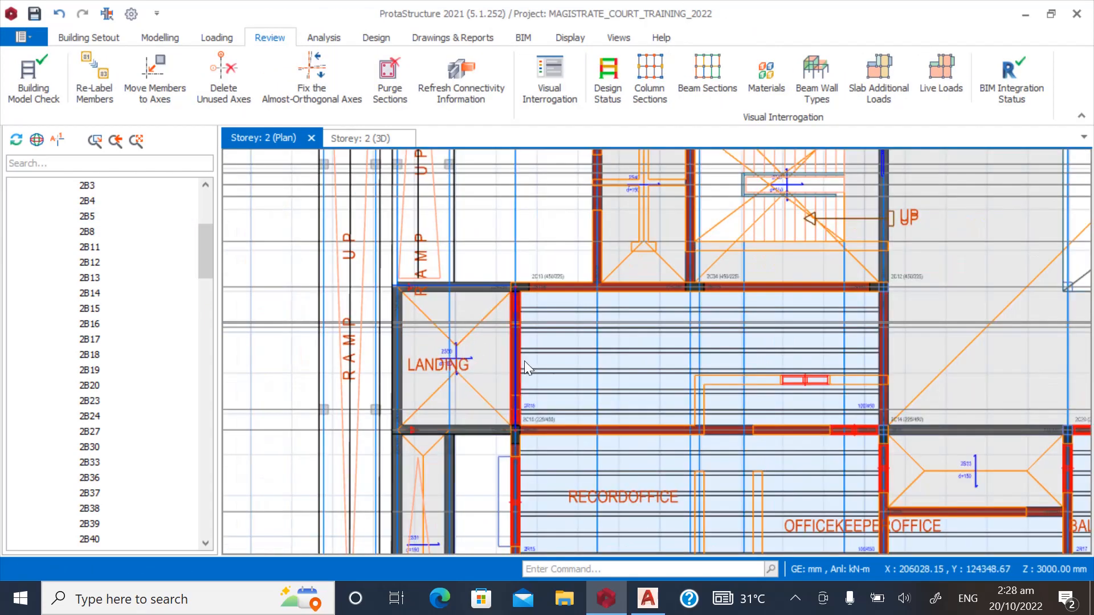
{"action": "scroll", "coordinate": [519, 370], "scroll_direction": "up", "scroll_amount": 2}
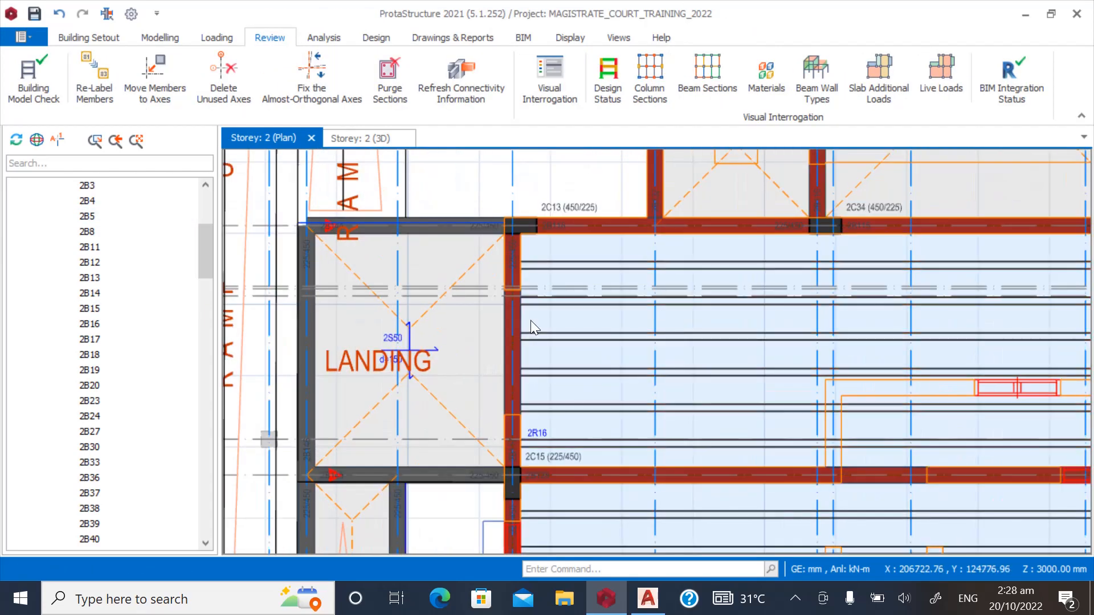
{"action": "scroll", "coordinate": [531, 320], "scroll_direction": "down", "scroll_amount": 1}
{"action": "left_click", "coordinate": [626, 600]}
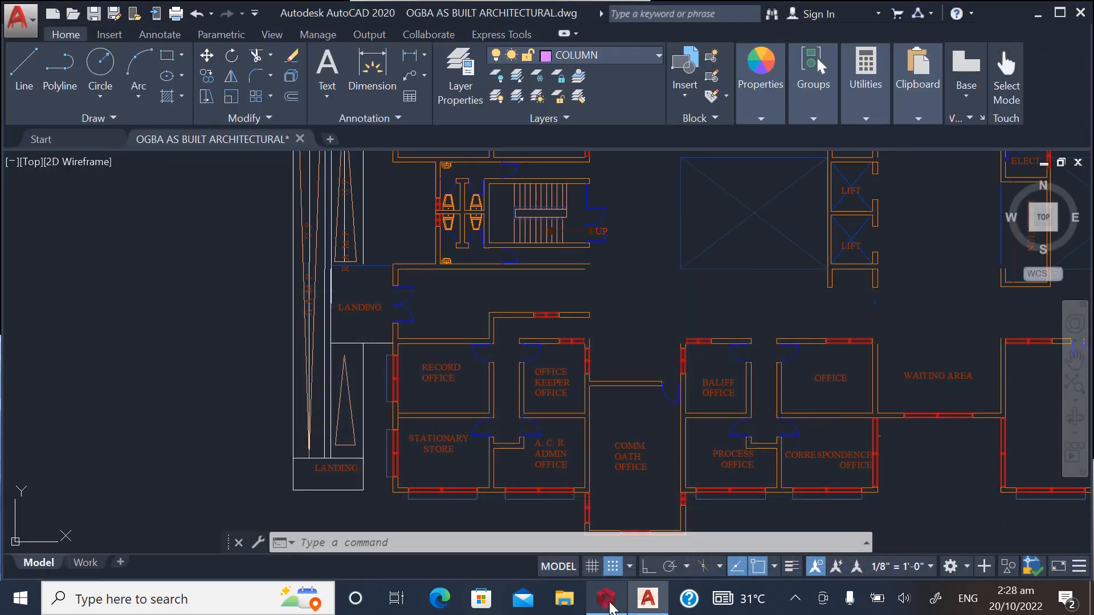
{"action": "left_click", "coordinate": [605, 599]}
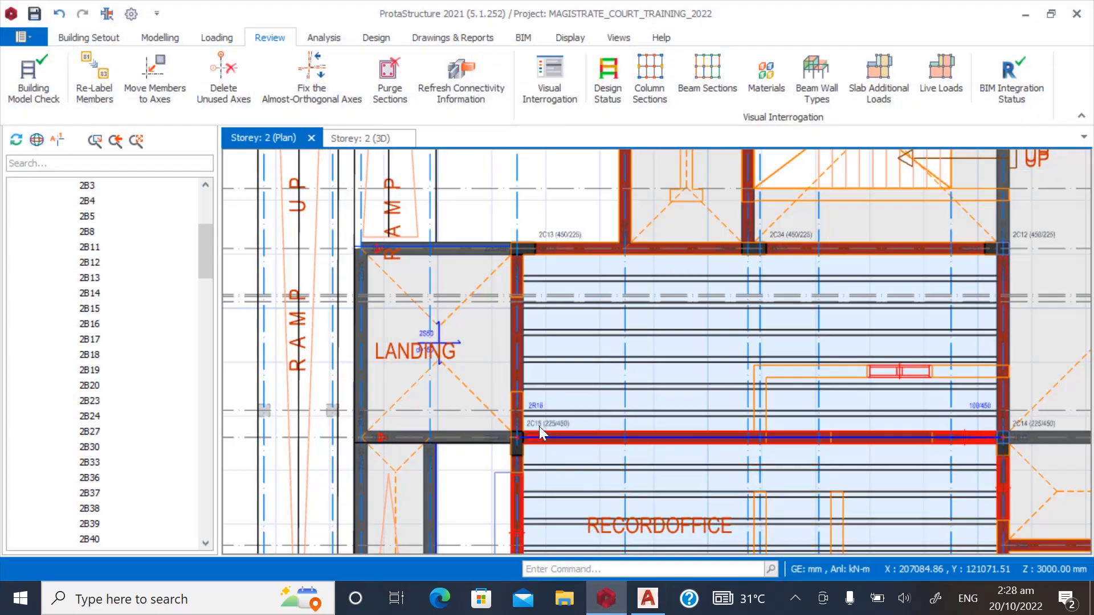
Examine the Storey 2 beams around Court 1, the chamber, the offices and the central staircase for remaining unneeded wall loads.
{"action": "scroll", "coordinate": [539, 426], "scroll_direction": "down", "scroll_amount": 3}
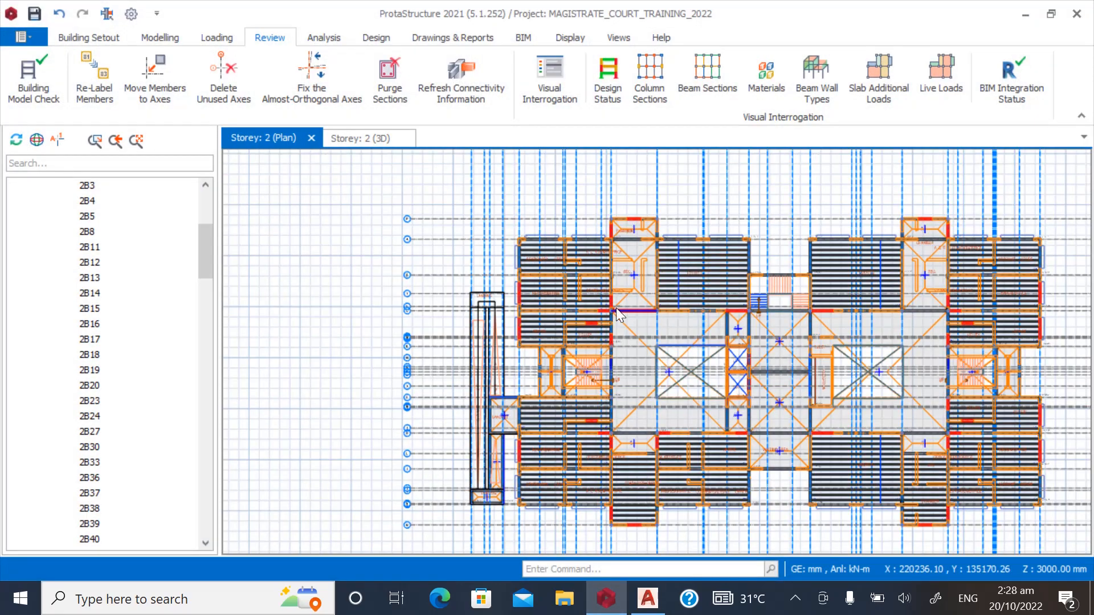
{"action": "scroll", "coordinate": [617, 307], "scroll_direction": "up", "scroll_amount": 3}
{"action": "scroll", "coordinate": [423, 410], "scroll_direction": "down", "scroll_amount": 1}
{"action": "scroll", "coordinate": [543, 313], "scroll_direction": "down", "scroll_amount": 2}
{"action": "scroll", "coordinate": [576, 268], "scroll_direction": "up", "scroll_amount": 3}
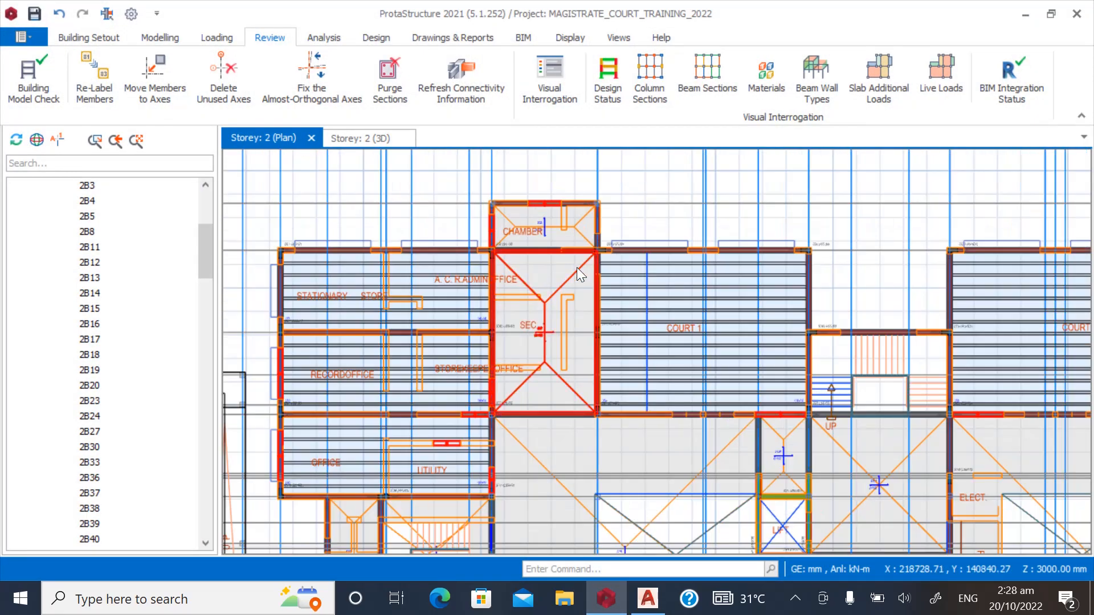
{"action": "scroll", "coordinate": [499, 251], "scroll_direction": "down", "scroll_amount": 2}
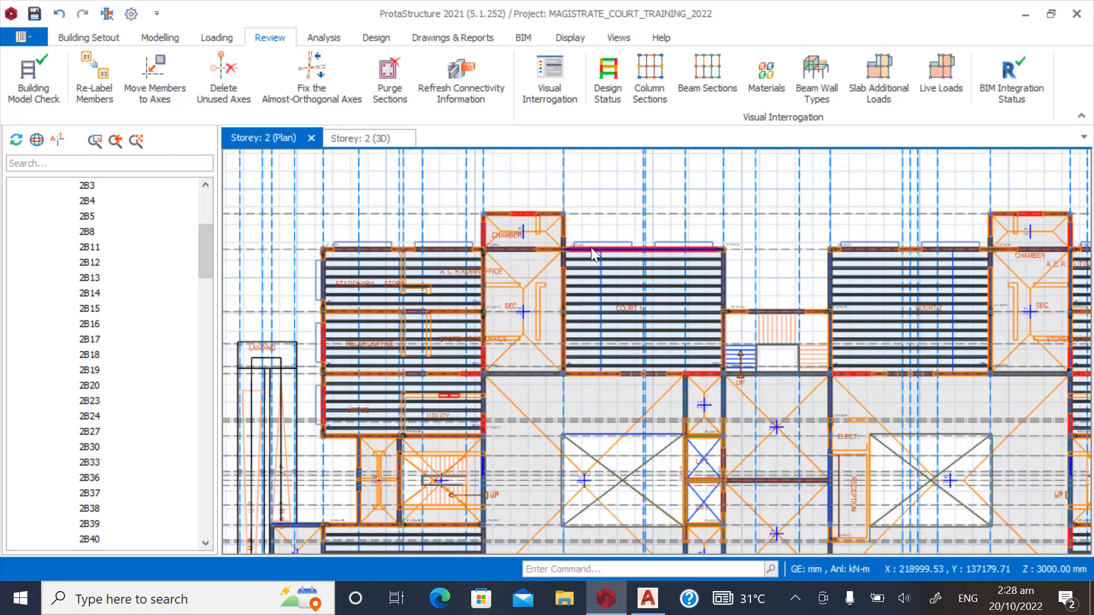
{"action": "scroll", "coordinate": [720, 274], "scroll_direction": "up", "scroll_amount": 4}
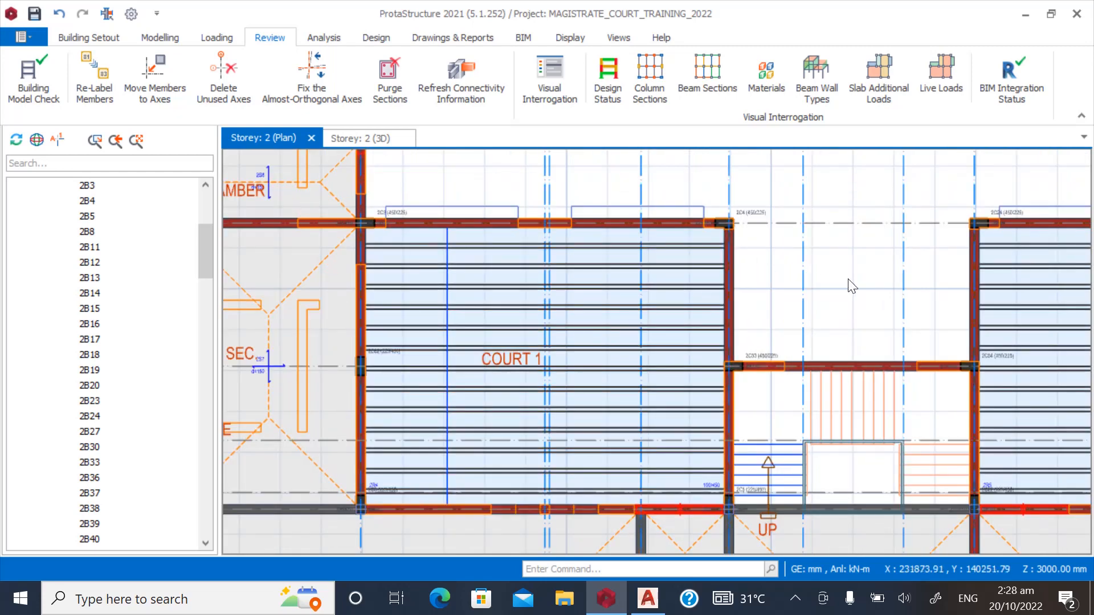
{"action": "scroll", "coordinate": [867, 290], "scroll_direction": "down", "scroll_amount": 2}
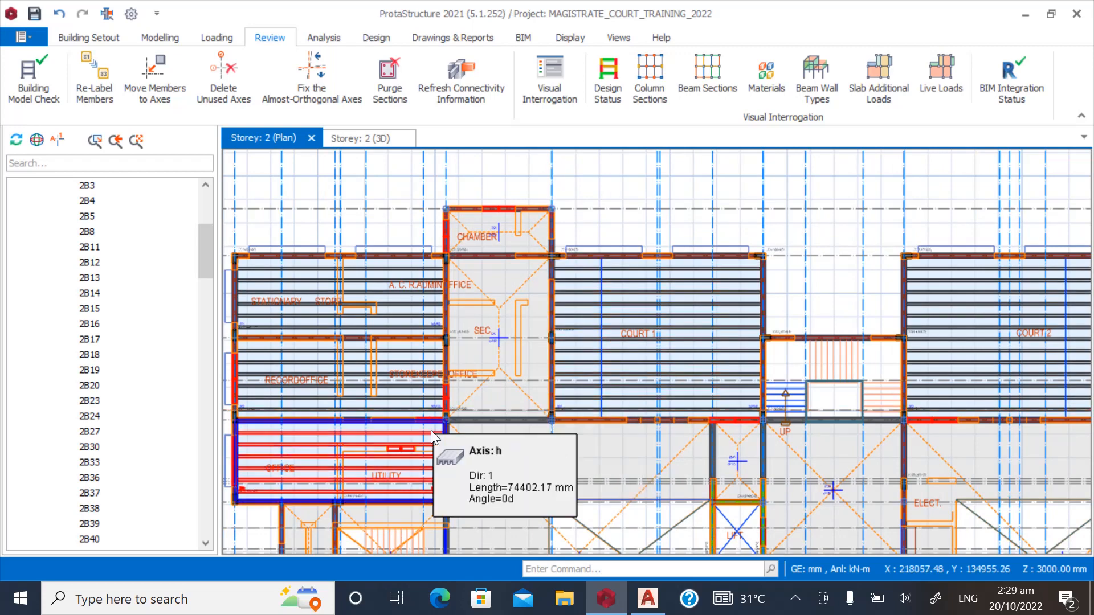
{"action": "scroll", "coordinate": [301, 320], "scroll_direction": "up", "scroll_amount": 3}
{"action": "scroll", "coordinate": [573, 250], "scroll_direction": "down", "scroll_amount": 2}
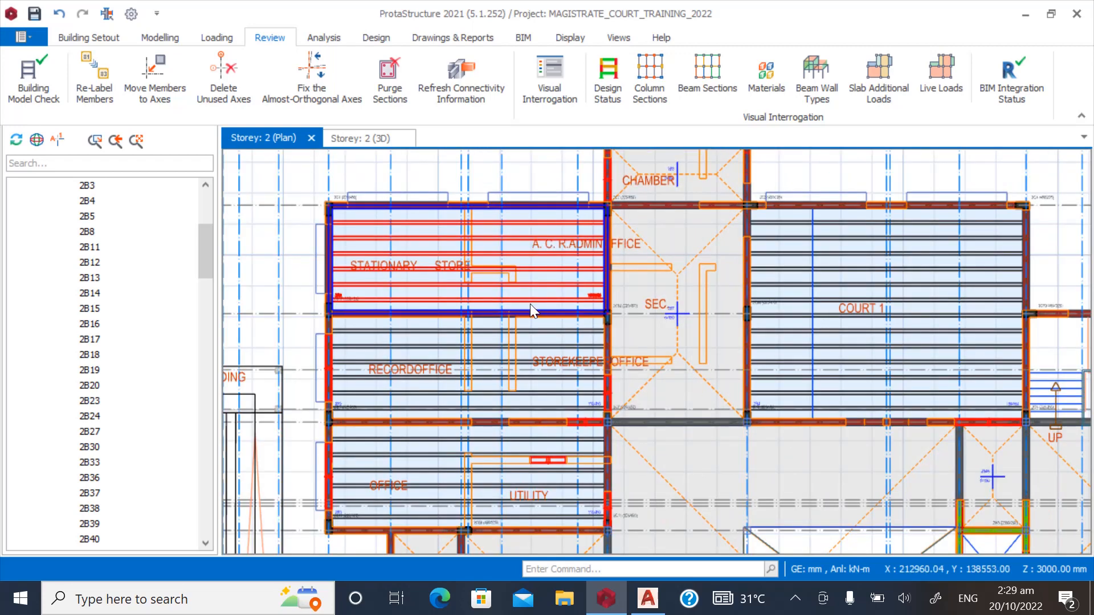
{"action": "scroll", "coordinate": [530, 303], "scroll_direction": "down", "scroll_amount": 4}
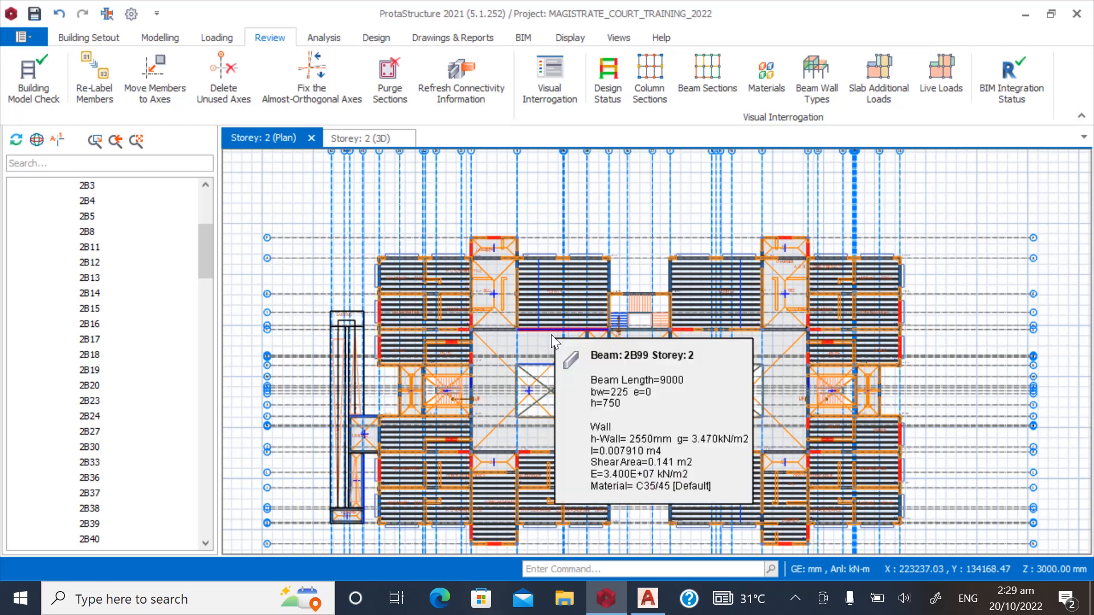
Collapse the Storey 2 beam list in the structure tree.
{"action": "left_click_drag", "start_coordinate": [200, 251], "coordinate": [207, 187]}
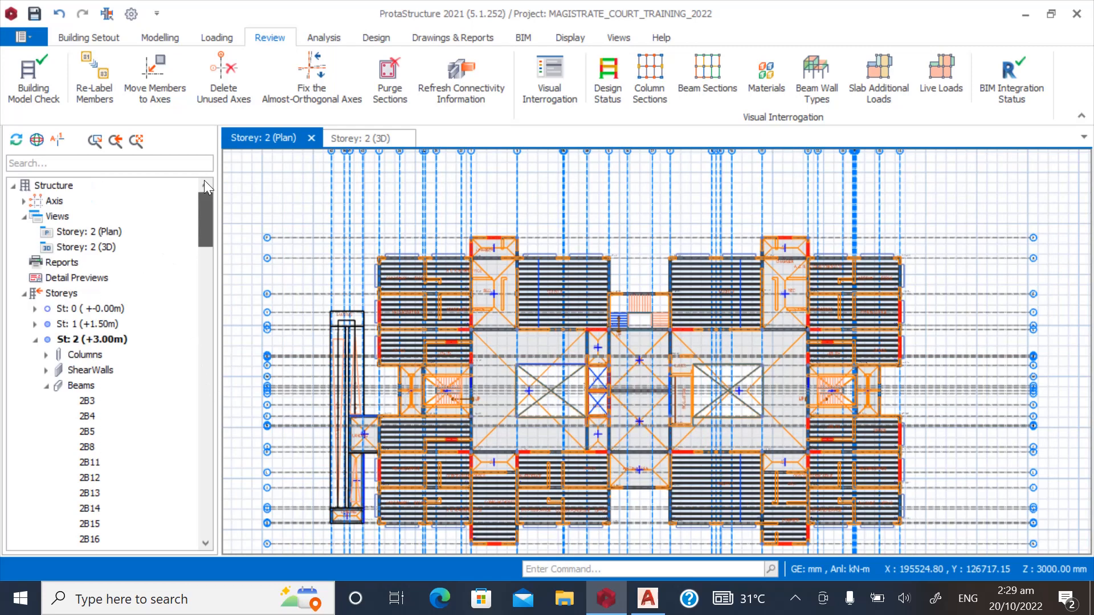
{"action": "left_click", "coordinate": [46, 386]}
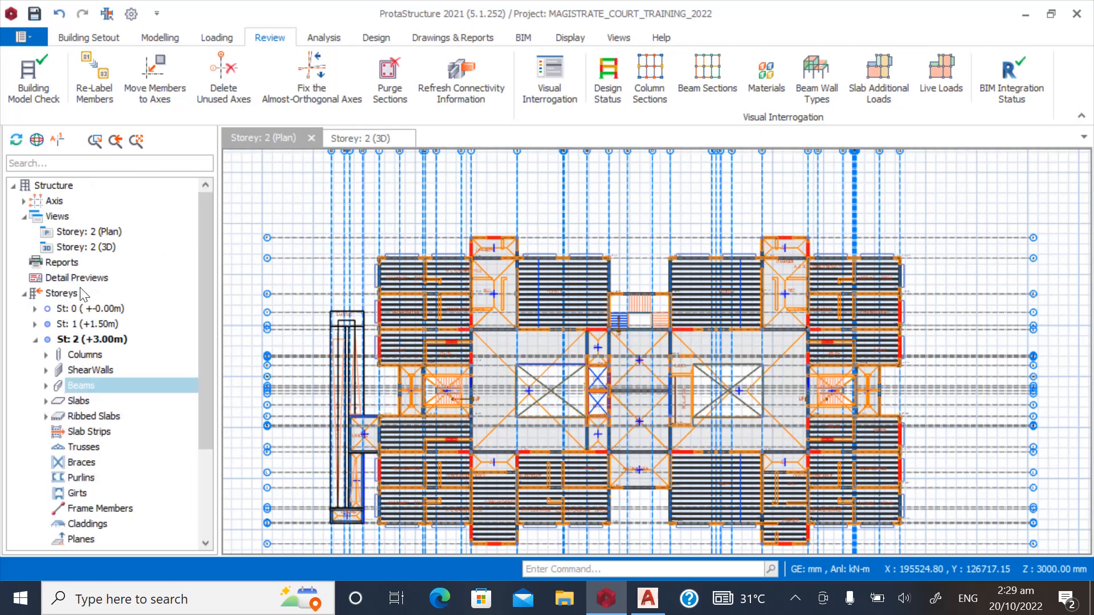
Examine the beams and half-landing of the rear central staircase in the Storey 2 3D view.
{"action": "left_click", "coordinate": [103, 249]}
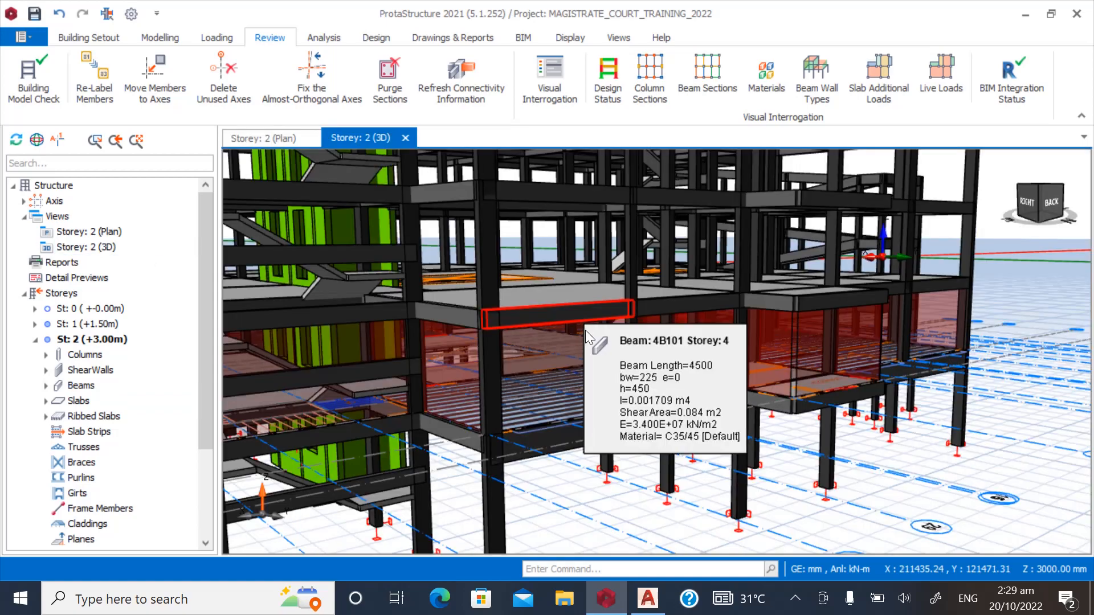
{"action": "mouse_move", "coordinate": [586, 330]}
{"action": "middle_mouse_down"}
{"action": "mouse_move", "coordinate": [700, 393]}
{"action": "mouse_move", "coordinate": [627, 398]}
{"action": "middle_mouse_up"}
{"action": "scroll", "coordinate": [755, 417], "scroll_direction": "down", "scroll_amount": 1}
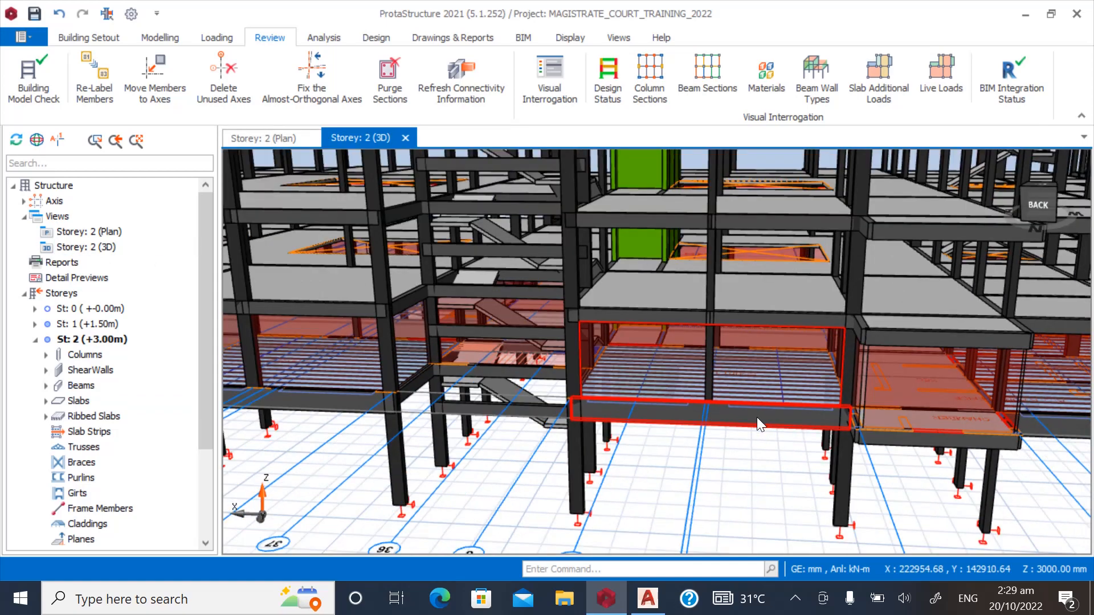
{"action": "scroll", "coordinate": [471, 460], "scroll_direction": "down", "scroll_amount": 2}
{"action": "mouse_move", "coordinate": [470, 460]}
{"action": "middle_mouse_down"}
{"action": "mouse_move", "coordinate": [504, 474]}
{"action": "mouse_move", "coordinate": [550, 450]}
{"action": "mouse_move", "coordinate": [444, 463]}
{"action": "mouse_move", "coordinate": [456, 453]}
{"action": "mouse_move", "coordinate": [617, 461]}
{"action": "mouse_move", "coordinate": [489, 467]}
{"action": "middle_mouse_up"}
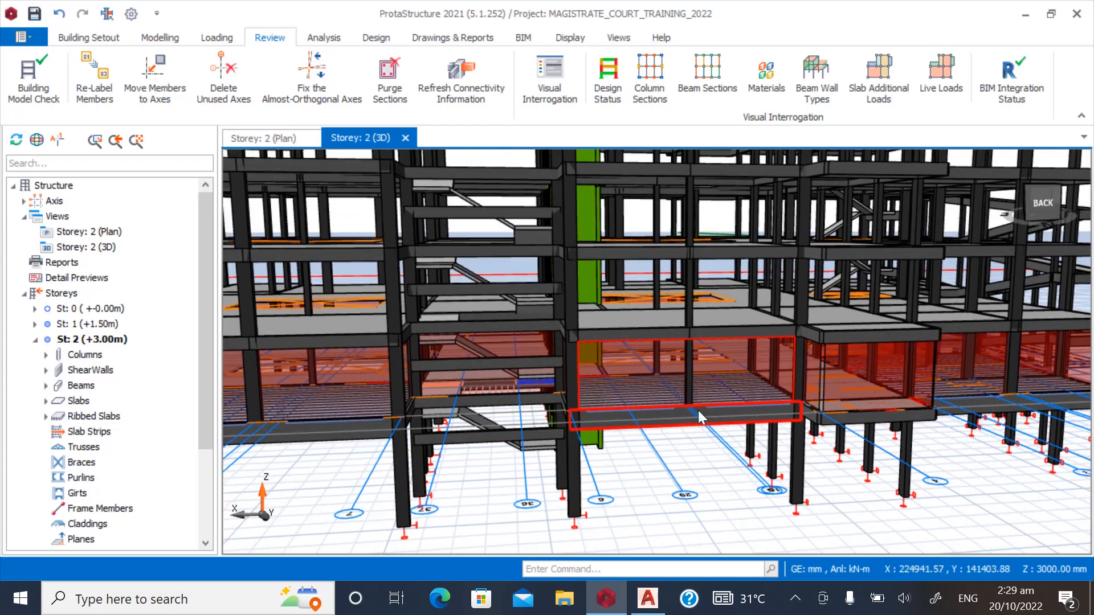
{"action": "scroll", "coordinate": [464, 450], "scroll_direction": "up", "scroll_amount": 3}
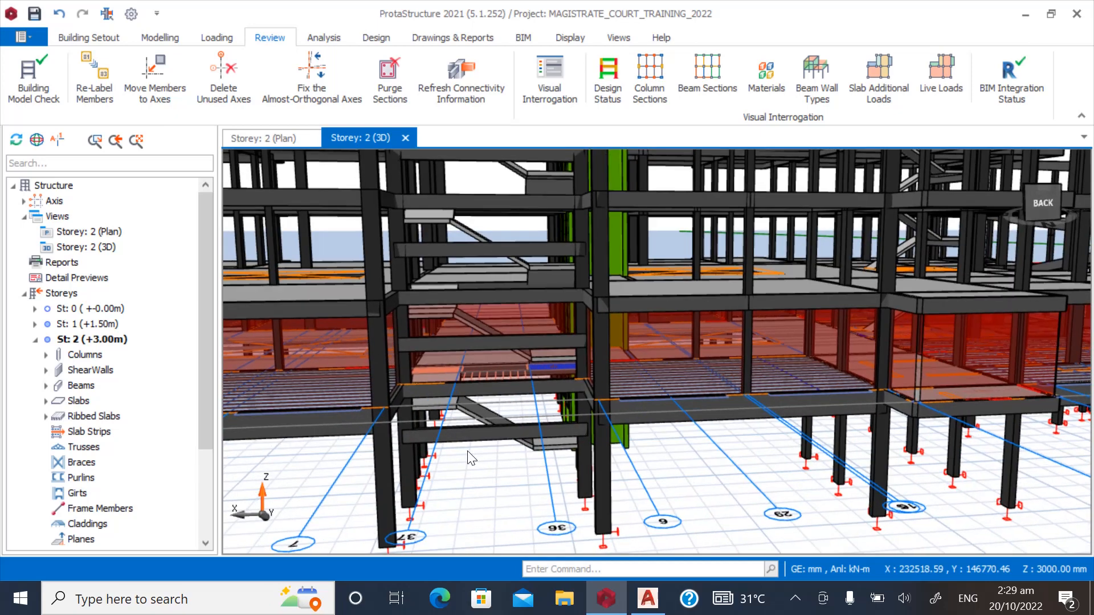
{"action": "scroll", "coordinate": [504, 448], "scroll_direction": "up", "scroll_amount": 3}
{"action": "middle_click_drag", "start_coordinate": [503, 450], "coordinate": [541, 482]}
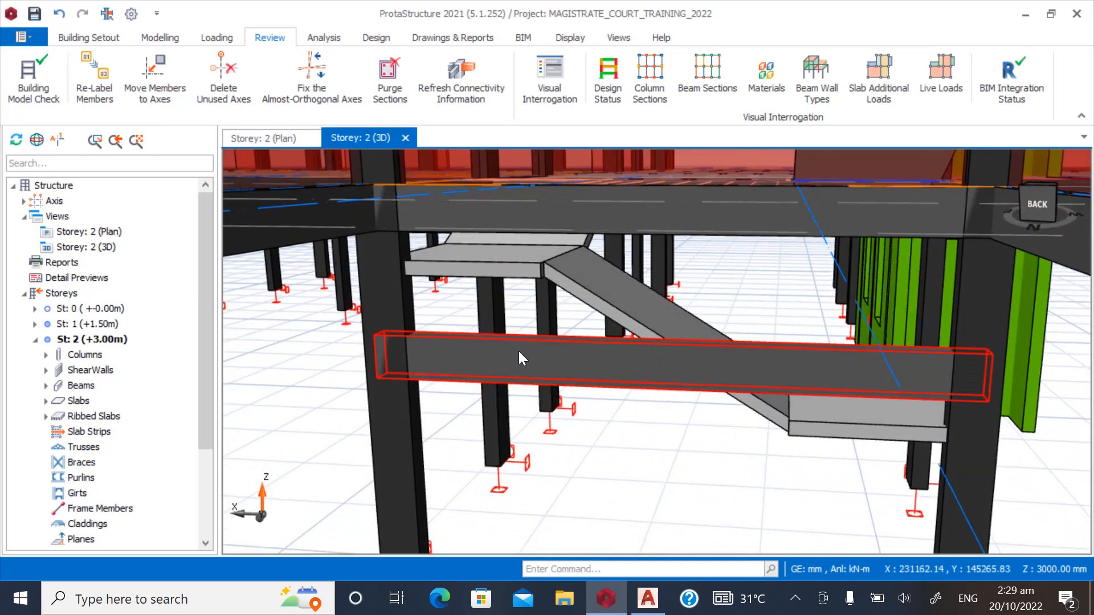
{"action": "scroll", "coordinate": [557, 435], "scroll_direction": "down", "scroll_amount": 4}
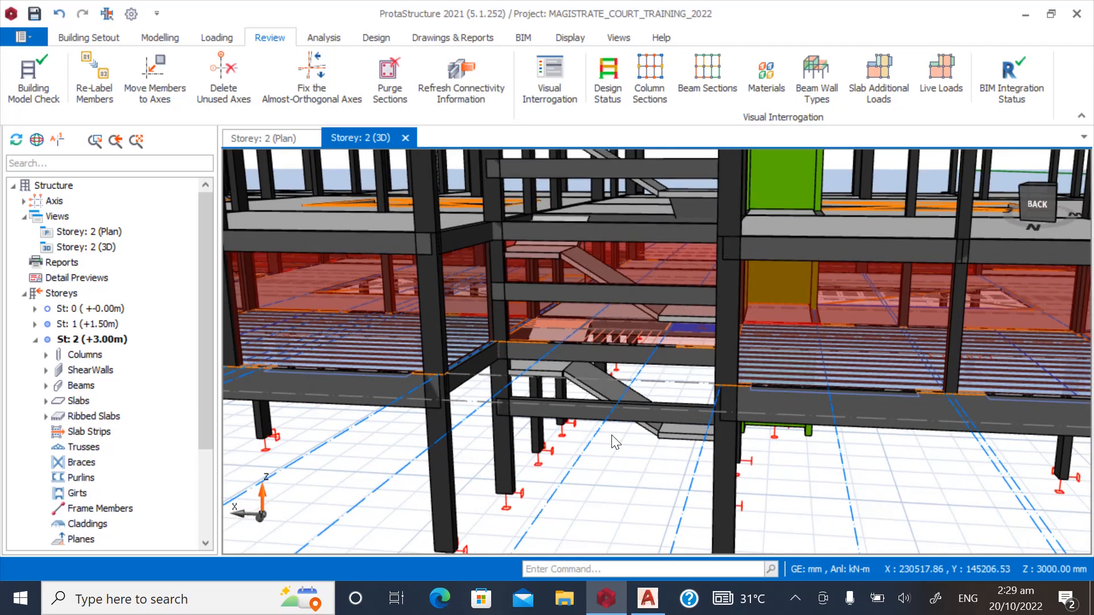
{"action": "scroll", "coordinate": [658, 442], "scroll_direction": "down", "scroll_amount": 3}
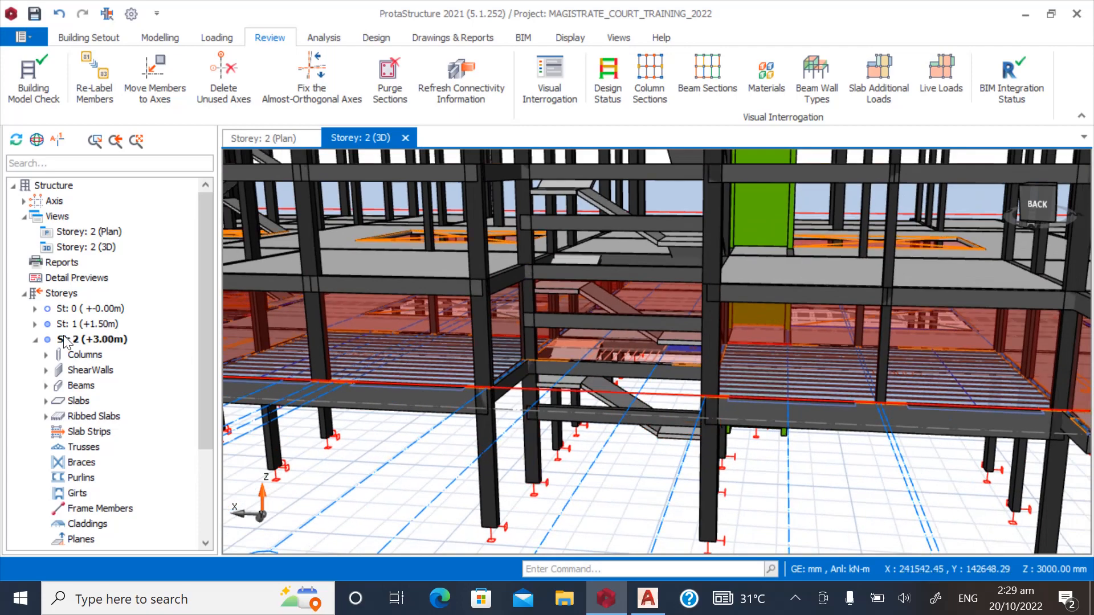
Open the Storey 1 plan and examine the landing beams of its staircases, including beam 1B119.
{"action": "left_click", "coordinate": [102, 231]}
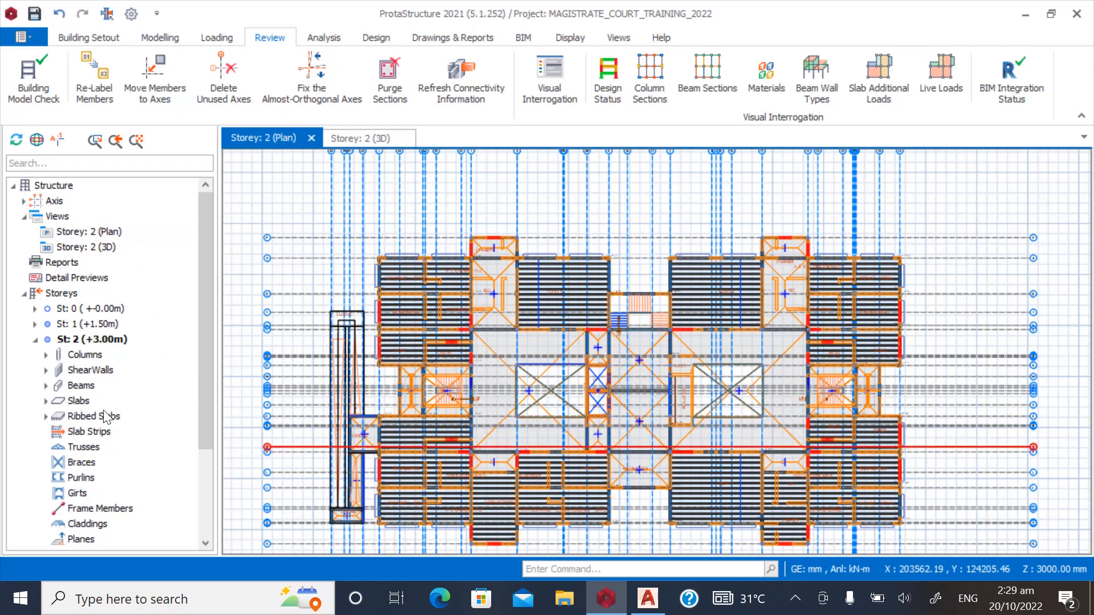
{"action": "double_click", "coordinate": [86, 324]}
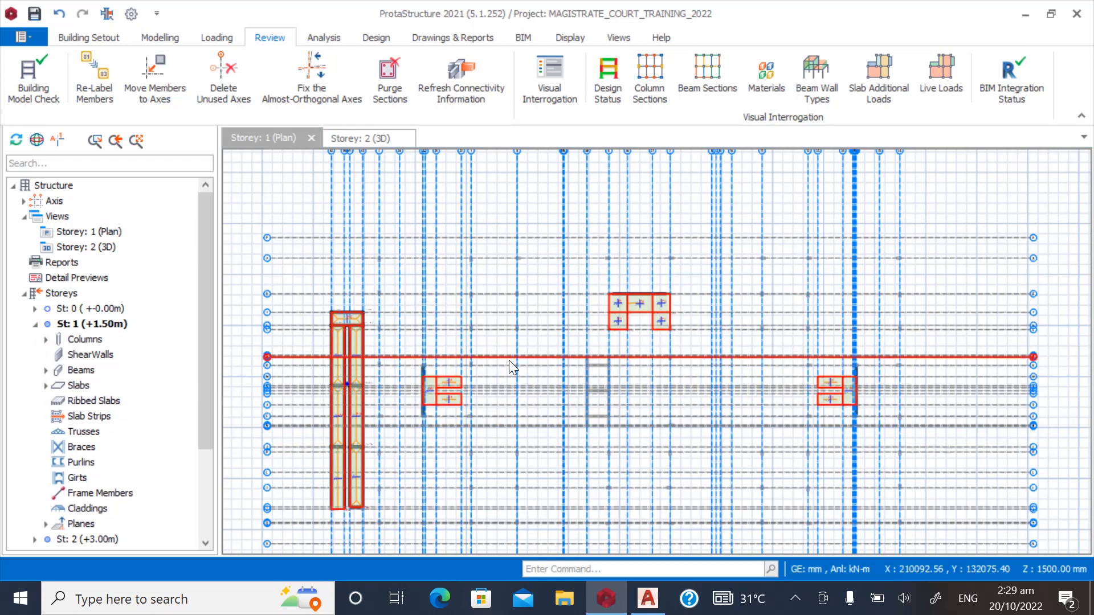
{"action": "scroll", "coordinate": [433, 393], "scroll_direction": "up", "scroll_amount": 8}
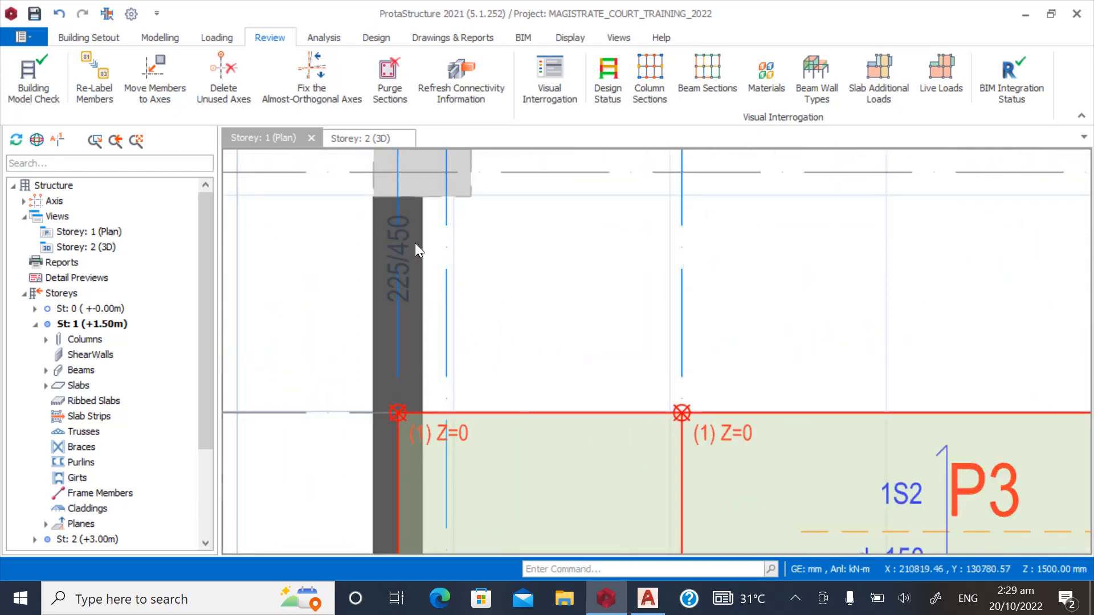
{"action": "mouse_move", "coordinate": [408, 234]}
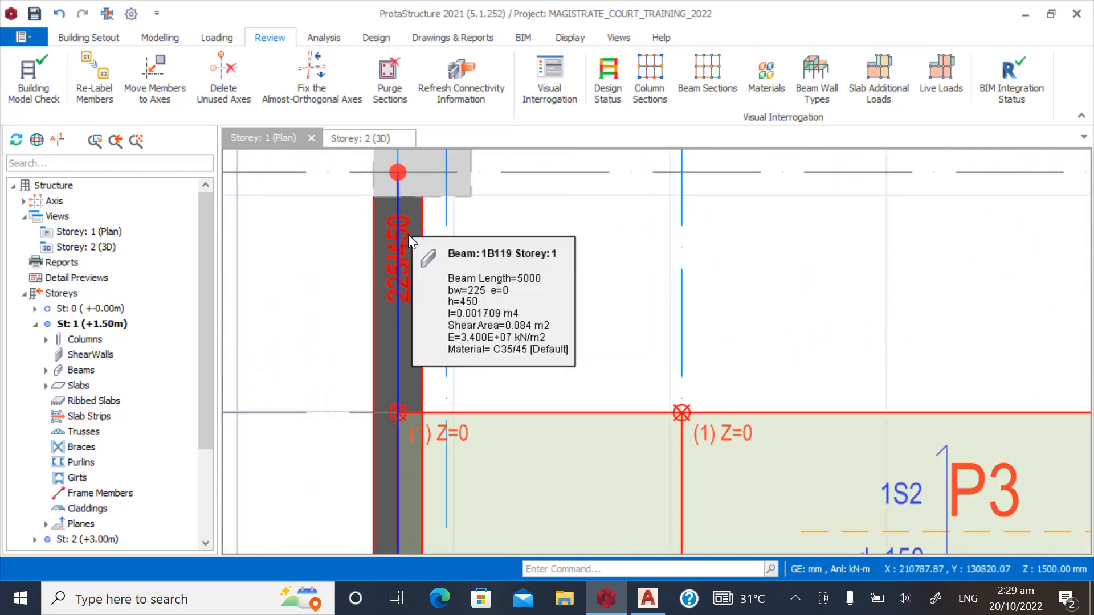
{"action": "scroll", "coordinate": [501, 250], "scroll_direction": "down", "scroll_amount": 8}
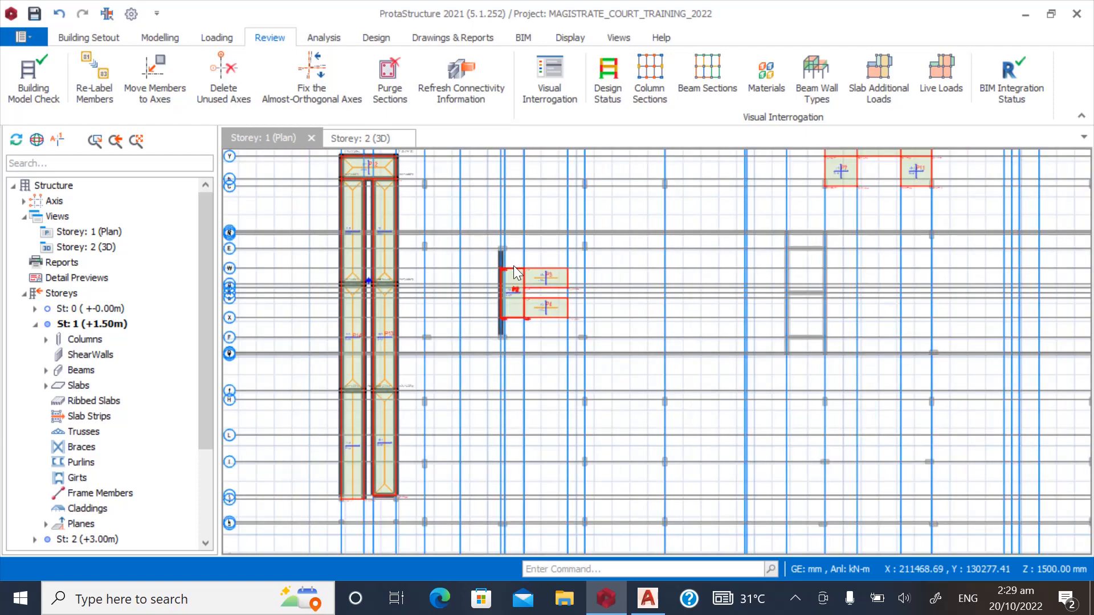
{"action": "scroll", "coordinate": [489, 226], "scroll_direction": "up", "scroll_amount": 3}
{"action": "scroll", "coordinate": [403, 342], "scroll_direction": "down", "scroll_amount": 5}
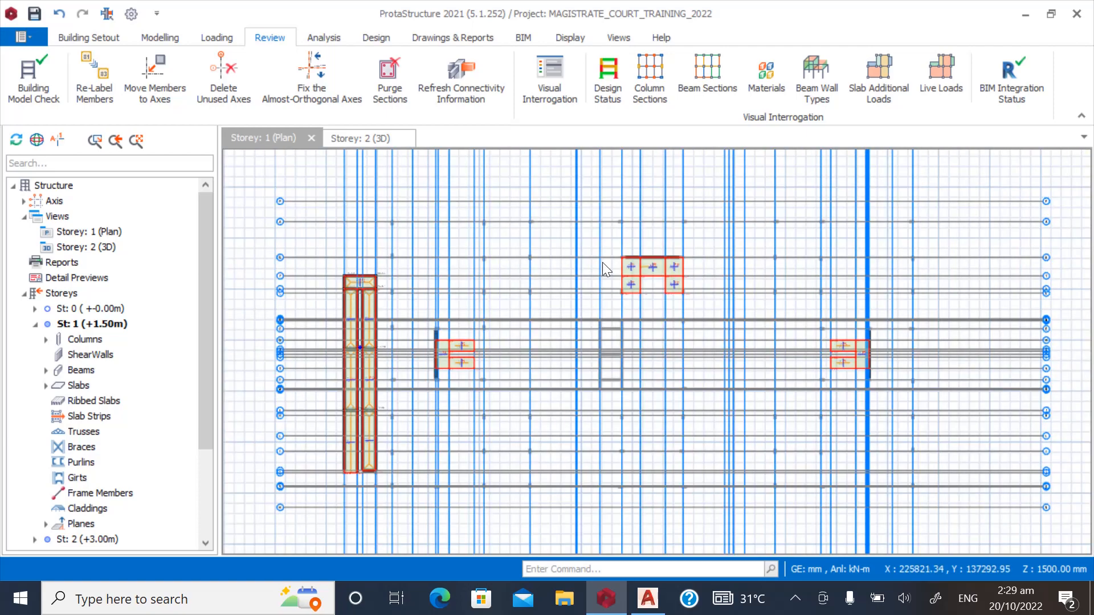
{"action": "scroll", "coordinate": [682, 262], "scroll_direction": "up", "scroll_amount": 1}
{"action": "scroll", "coordinate": [690, 340], "scroll_direction": "down", "scroll_amount": 1}
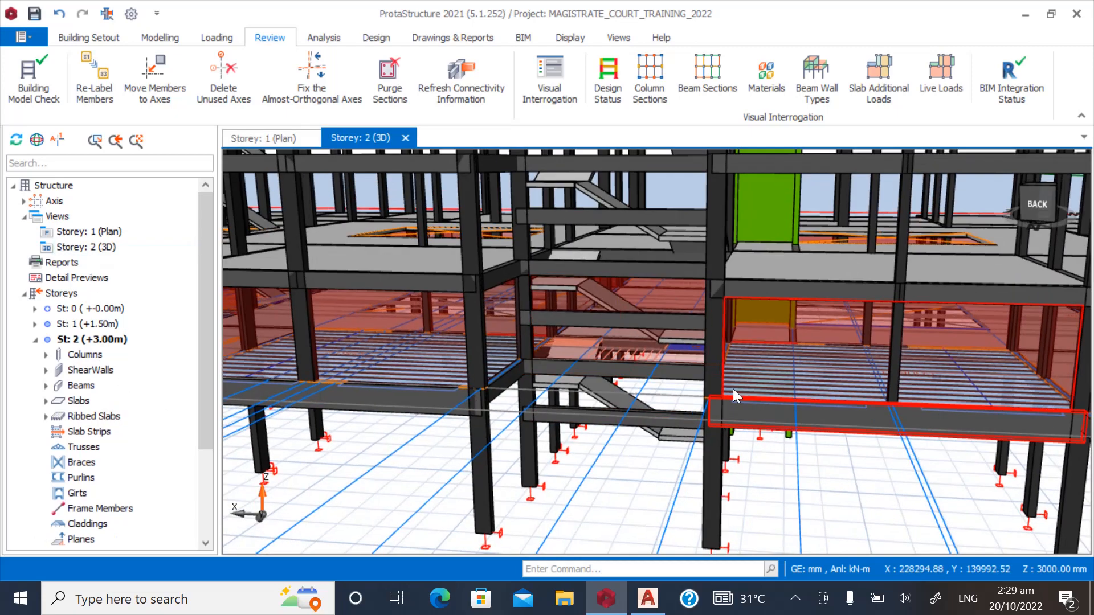
In the 3D view, give staircase beam 1B110 a wall load of 3.47 kN/m2 unit weight, 1.05 m height and 0.225 m thickness.
{"action": "middle_click_drag", "start_coordinate": [732, 388], "coordinate": [696, 331]}
{"action": "scroll", "coordinate": [683, 398], "scroll_direction": "up", "scroll_amount": 5}
{"action": "scroll", "coordinate": [682, 404], "scroll_direction": "up", "scroll_amount": 3}
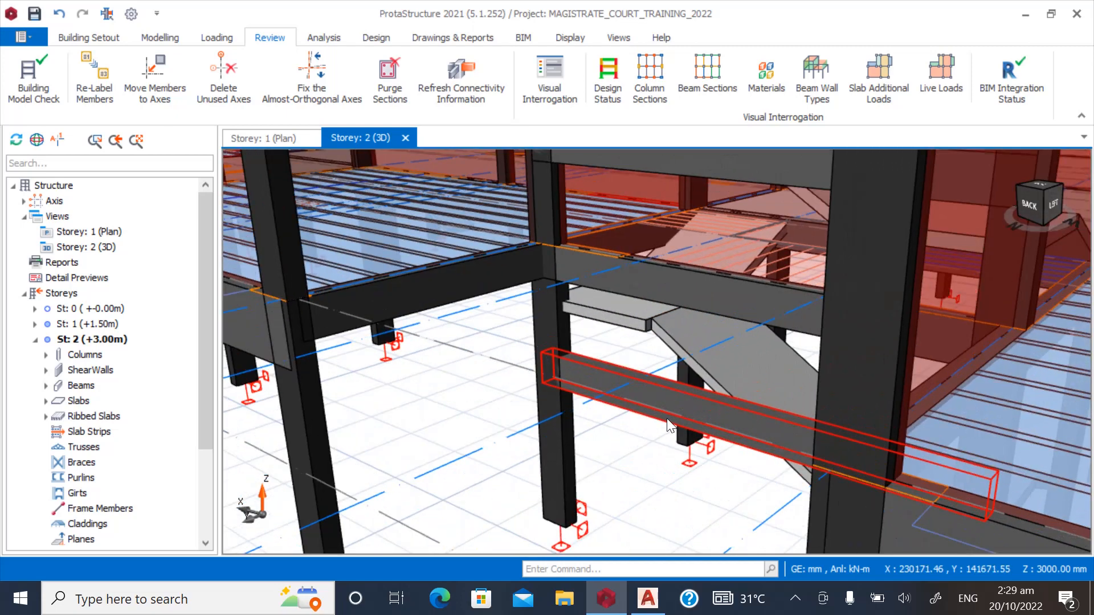
{"action": "scroll", "coordinate": [432, 442], "scroll_direction": "down", "scroll_amount": 3}
{"action": "scroll", "coordinate": [488, 416], "scroll_direction": "up", "scroll_amount": 3}
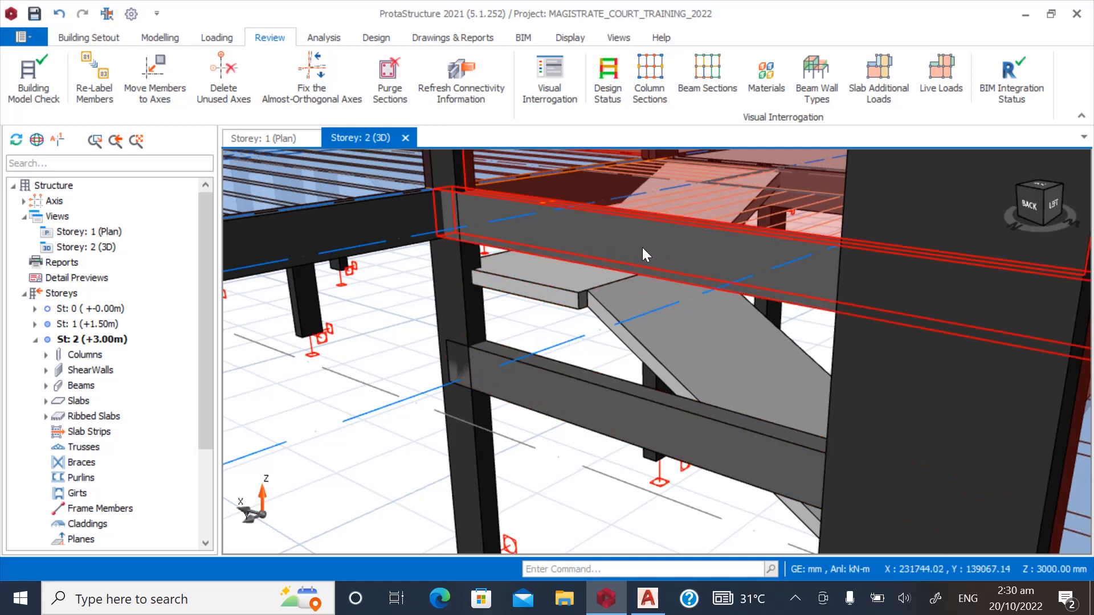
{"action": "mouse_move", "coordinate": [641, 241]}
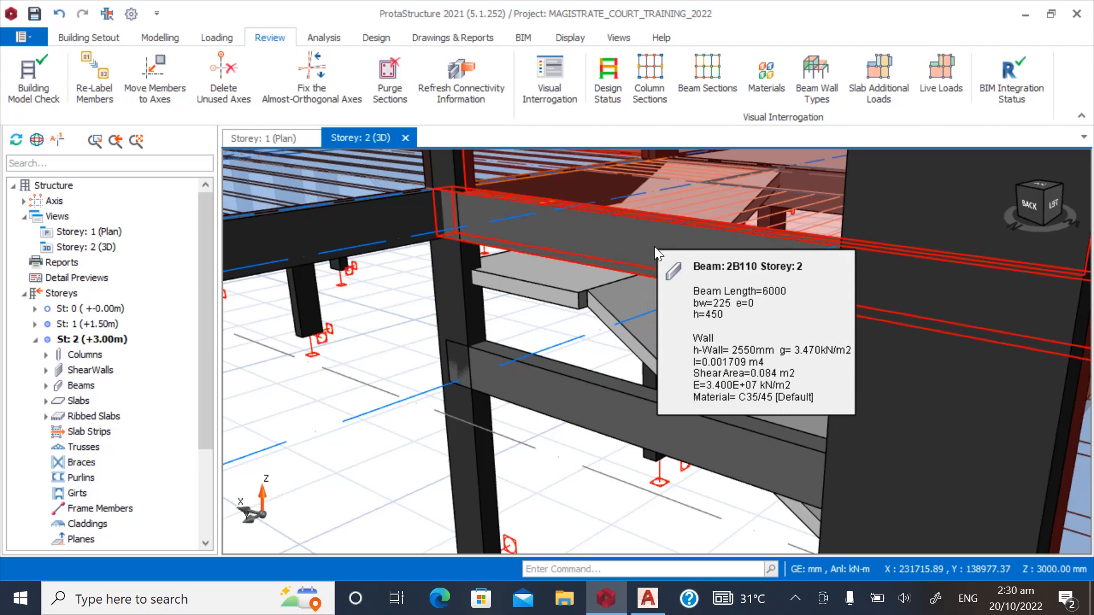
{"action": "left_click", "coordinate": [583, 384]}
{"action": "scroll", "coordinate": [766, 335], "scroll_direction": "down", "scroll_amount": 4}
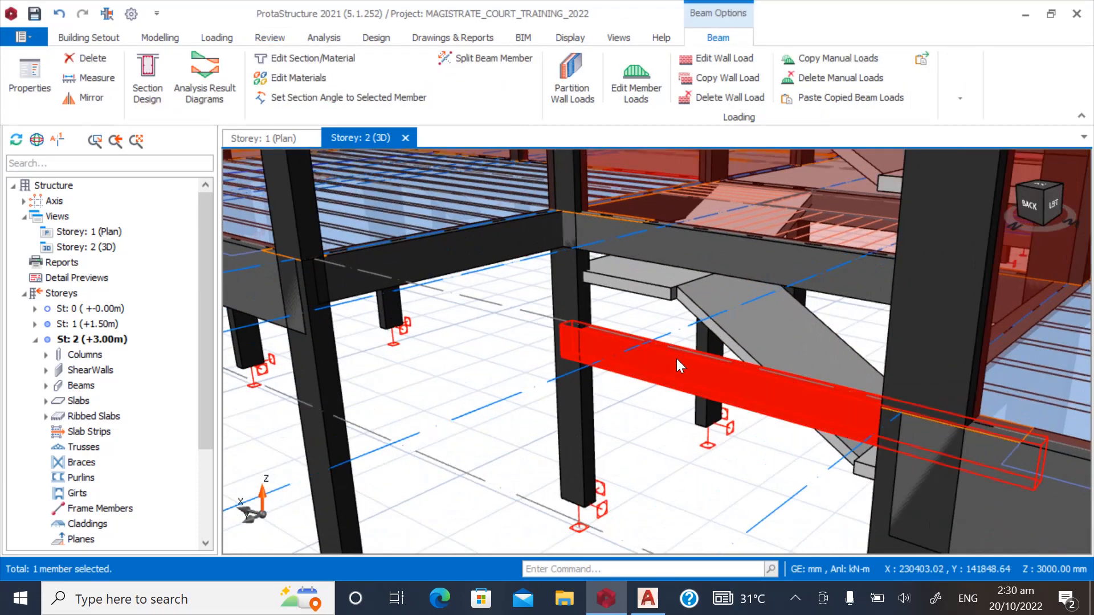
{"action": "mouse_move", "coordinate": [677, 359]}
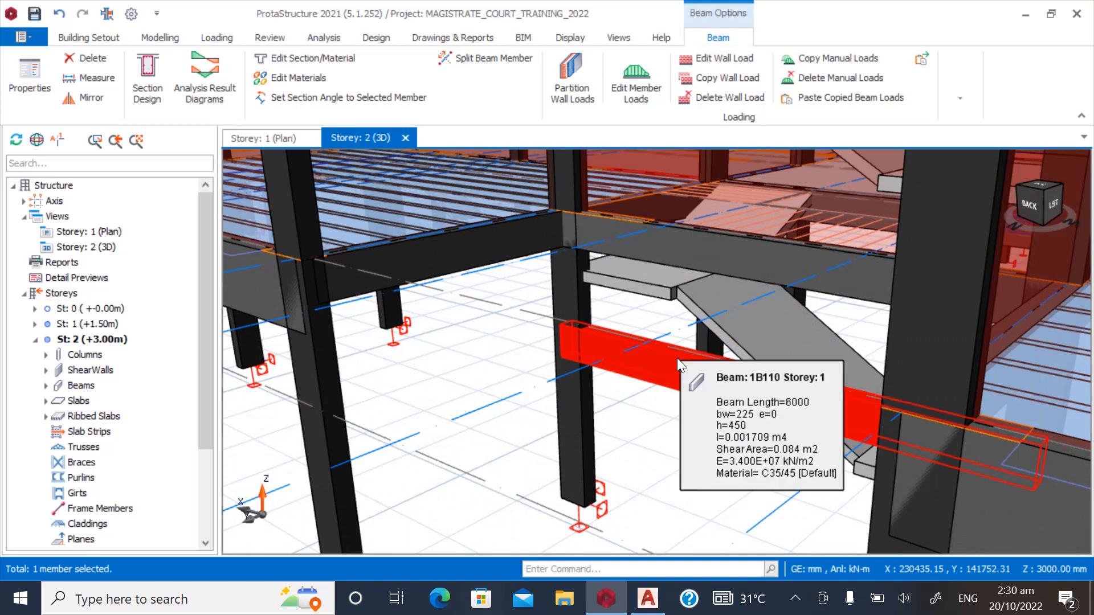
{"action": "right_click", "coordinate": [677, 358]}
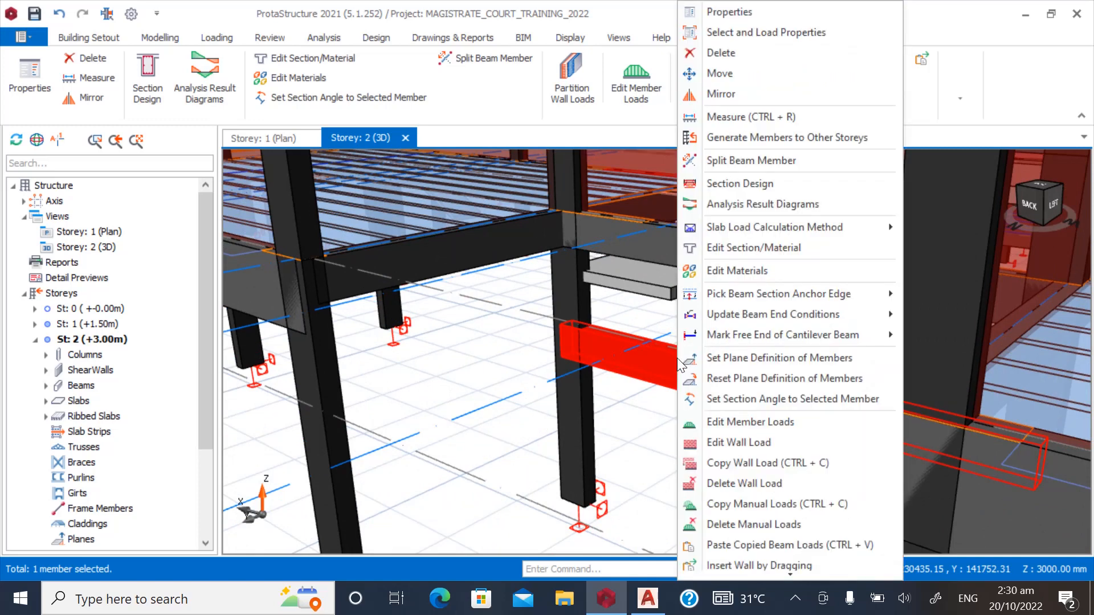
{"action": "left_click", "coordinate": [723, 442]}
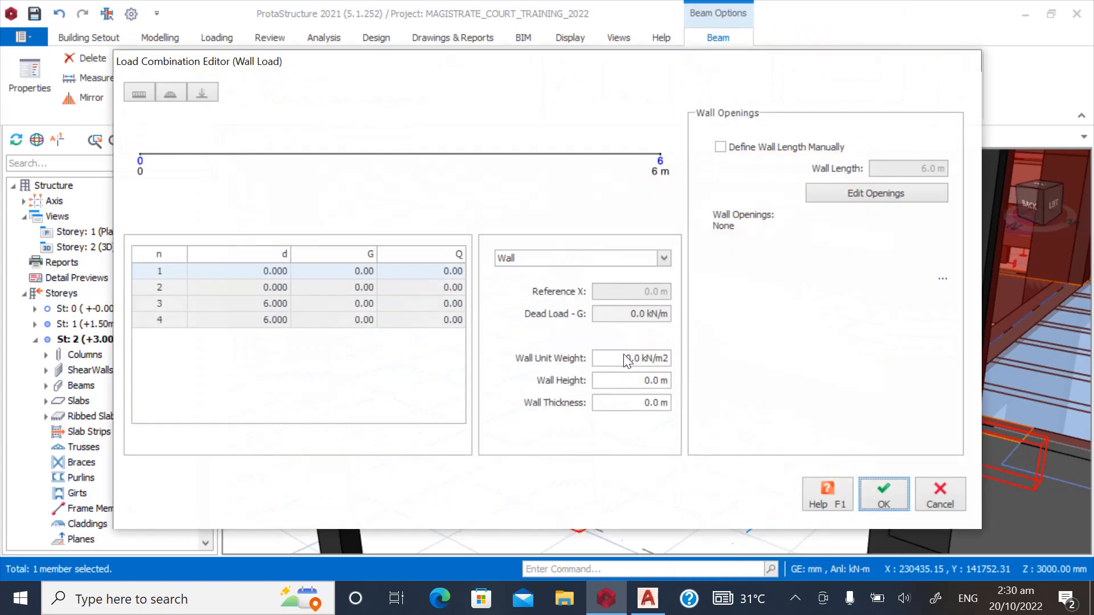
{"action": "left_click_drag", "start_coordinate": [627, 360], "coordinate": [688, 360]}
{"action": "type", "text": "3.47"}
{"action": "left_click_drag", "start_coordinate": [646, 385], "coordinate": [681, 384]}
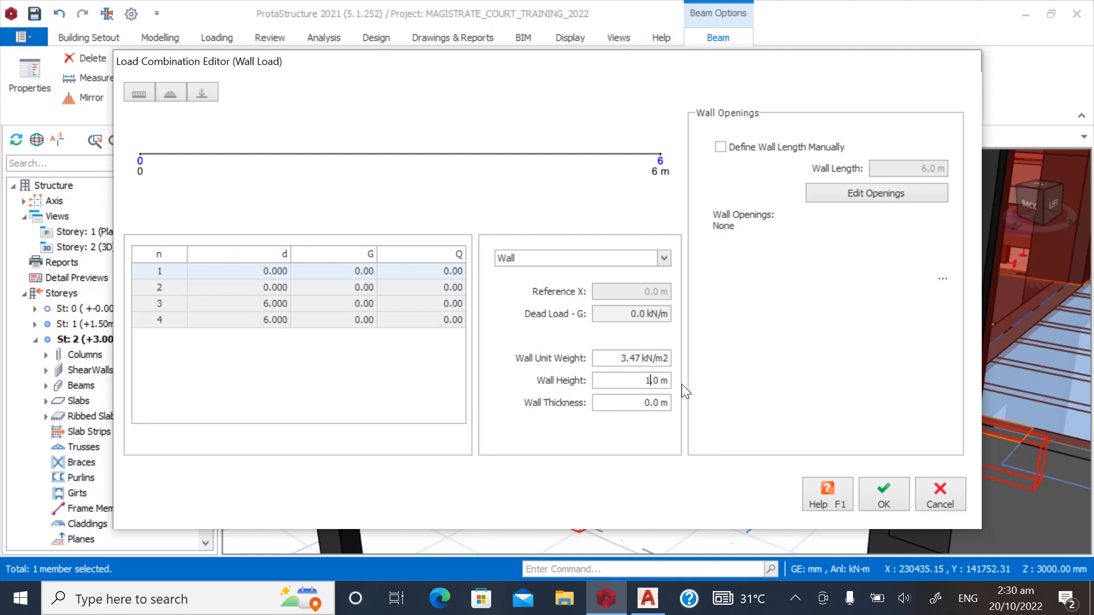
{"action": "type", "text": "1.050"}
{"action": "left_click_drag", "start_coordinate": [646, 403], "coordinate": [683, 412]}
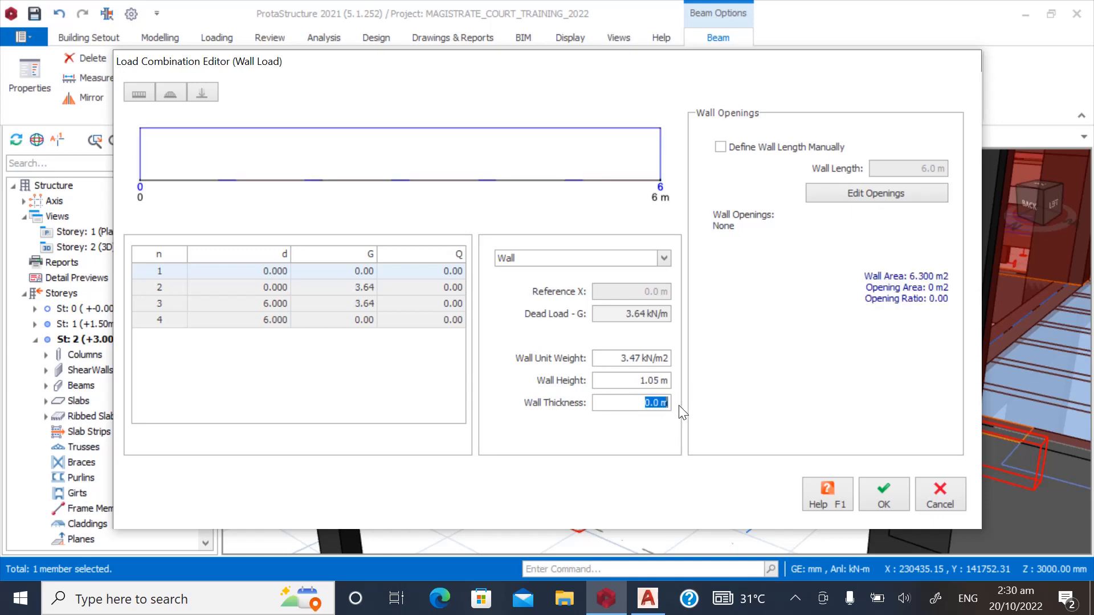
{"action": "type", "text": "0.225"}
{"action": "left_click", "coordinate": [864, 491]}
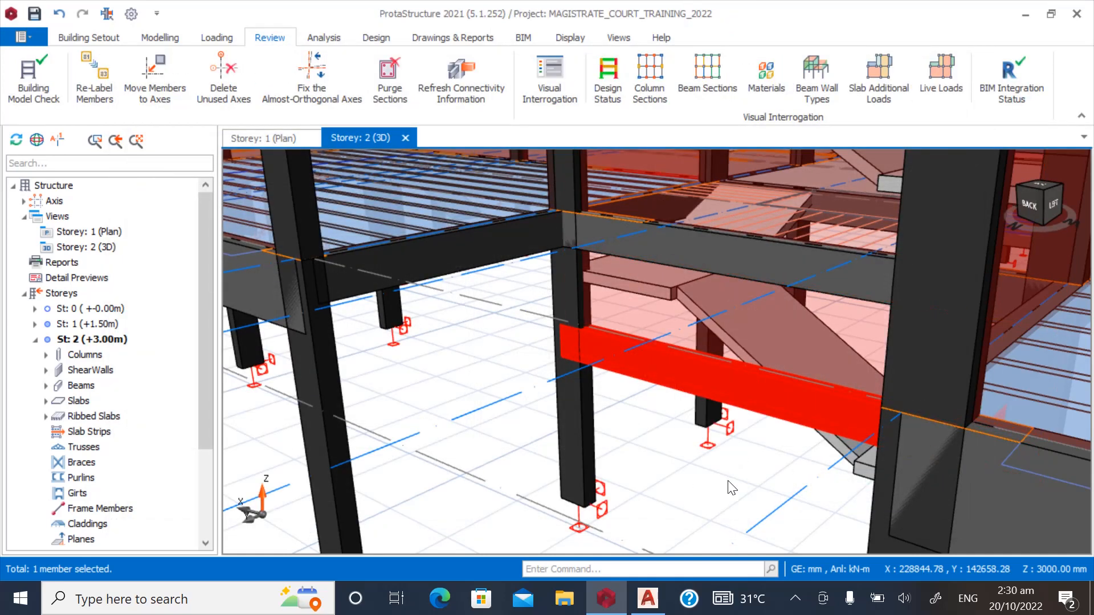
Return to the Storey 1 plan and copy the wall load of beam 1B110 along slabs 1S9 and 1S10.
{"action": "scroll", "coordinate": [744, 429], "scroll_direction": "down", "scroll_amount": 4}
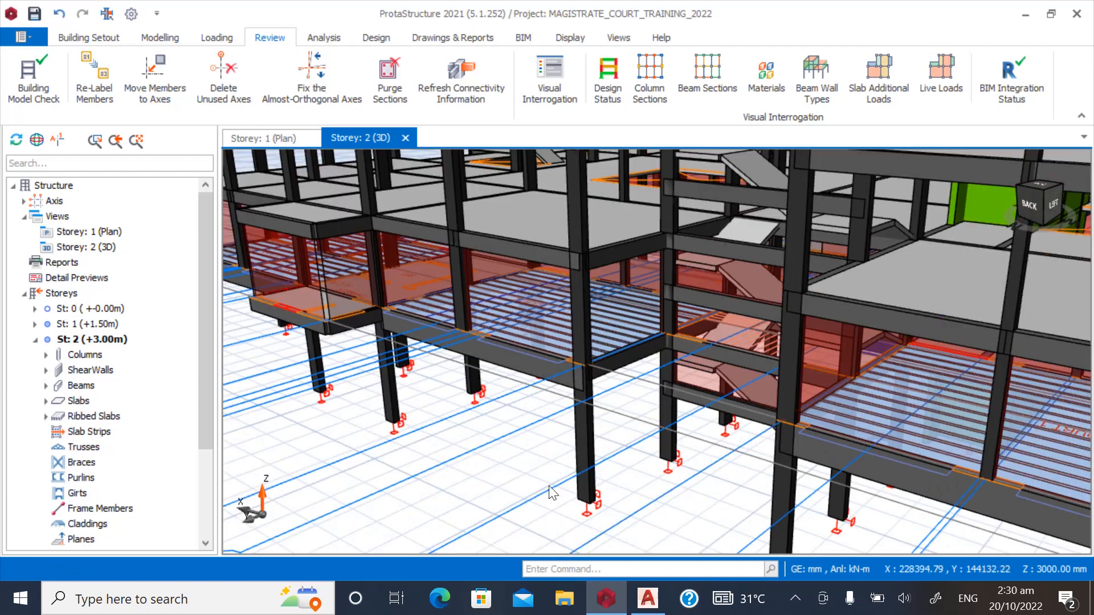
{"action": "double_click", "coordinate": [91, 232]}
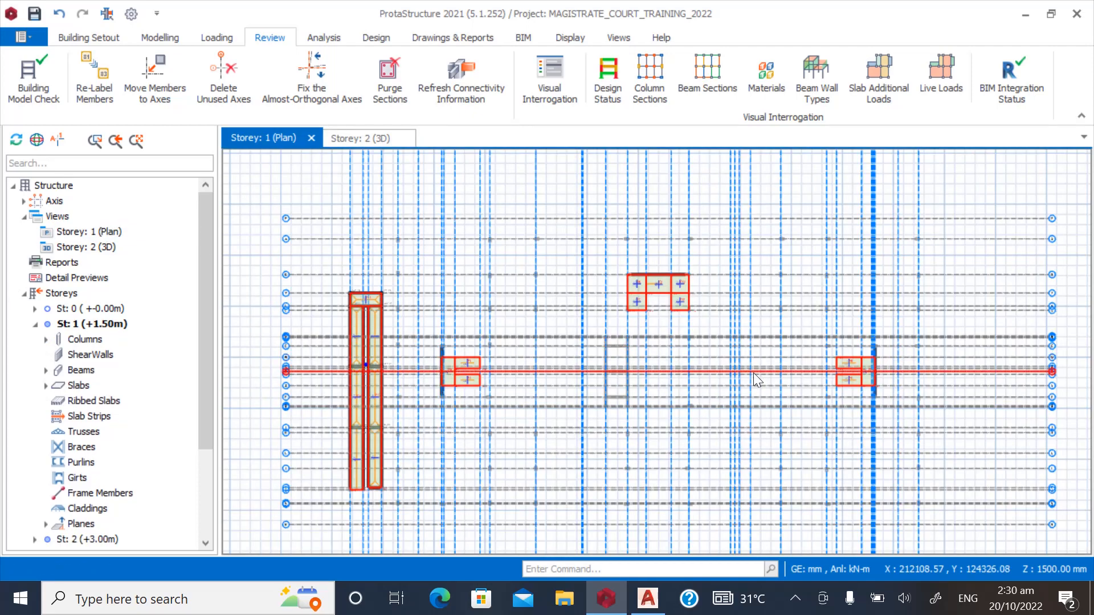
{"action": "scroll", "coordinate": [859, 383], "scroll_direction": "up", "scroll_amount": 6}
{"action": "scroll", "coordinate": [931, 393], "scroll_direction": "down", "scroll_amount": 4}
{"action": "scroll", "coordinate": [570, 228], "scroll_direction": "up", "scroll_amount": 6}
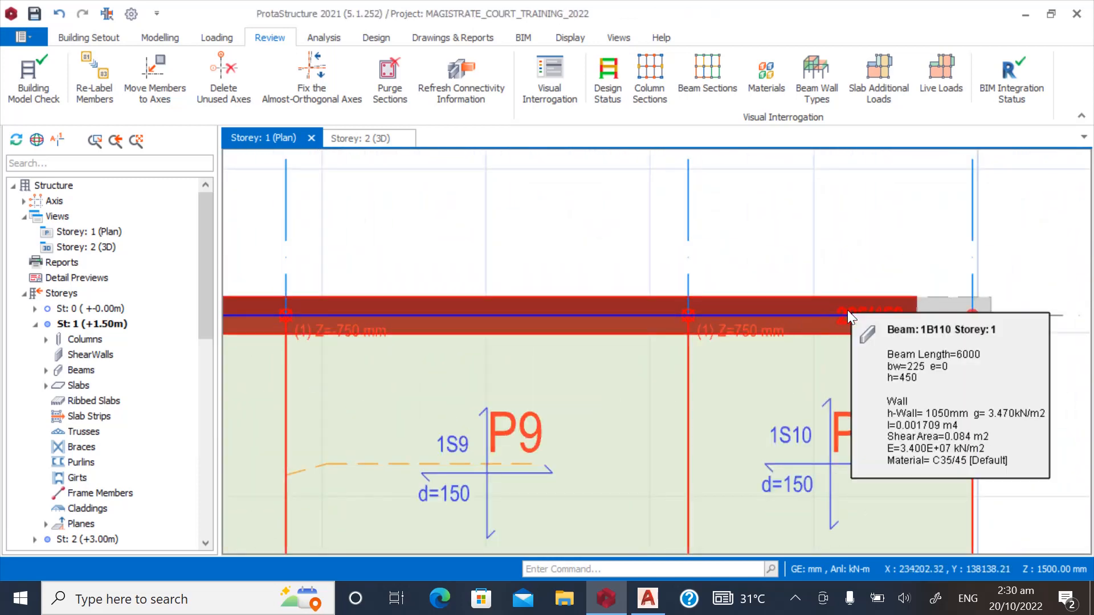
{"action": "right_click", "coordinate": [847, 310]}
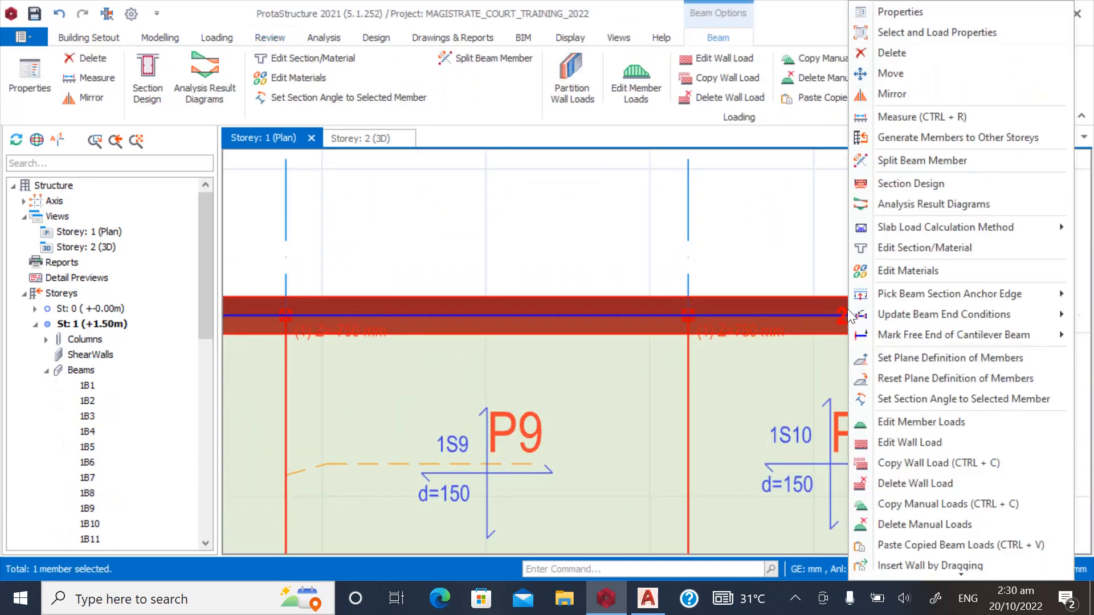
{"action": "left_click", "coordinate": [894, 460]}
Paste the copied wall load onto the two side staircases' landing beams, beside slabs 1S1 and 1S4.
{"action": "scroll", "coordinate": [735, 279], "scroll_direction": "down", "scroll_amount": 5}
{"action": "scroll", "coordinate": [373, 429], "scroll_direction": "up", "scroll_amount": 8}
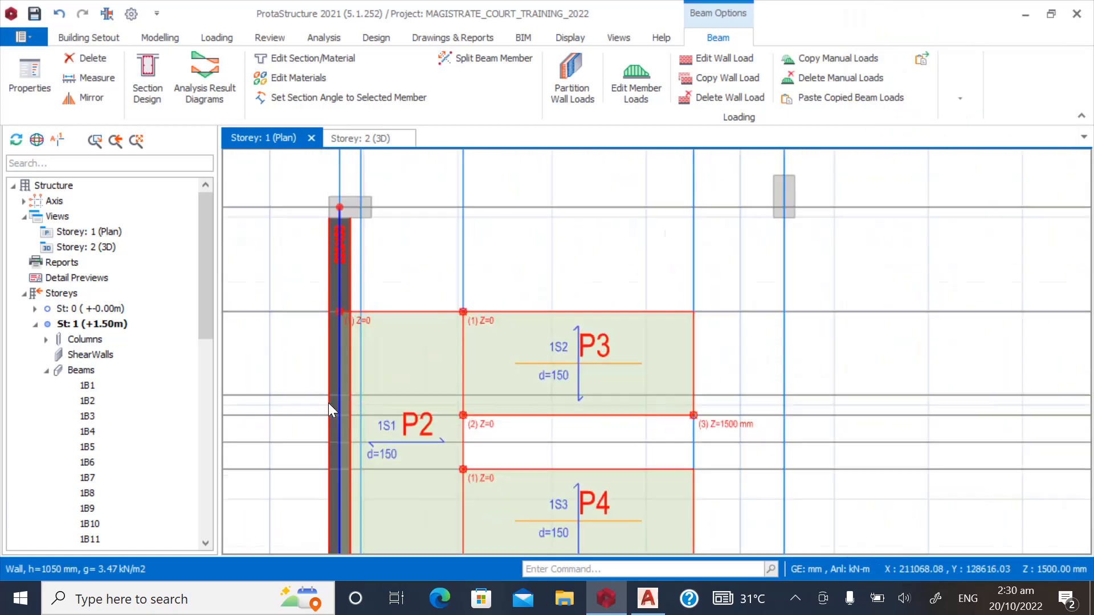
{"action": "scroll", "coordinate": [327, 327], "scroll_direction": "down", "scroll_amount": 5}
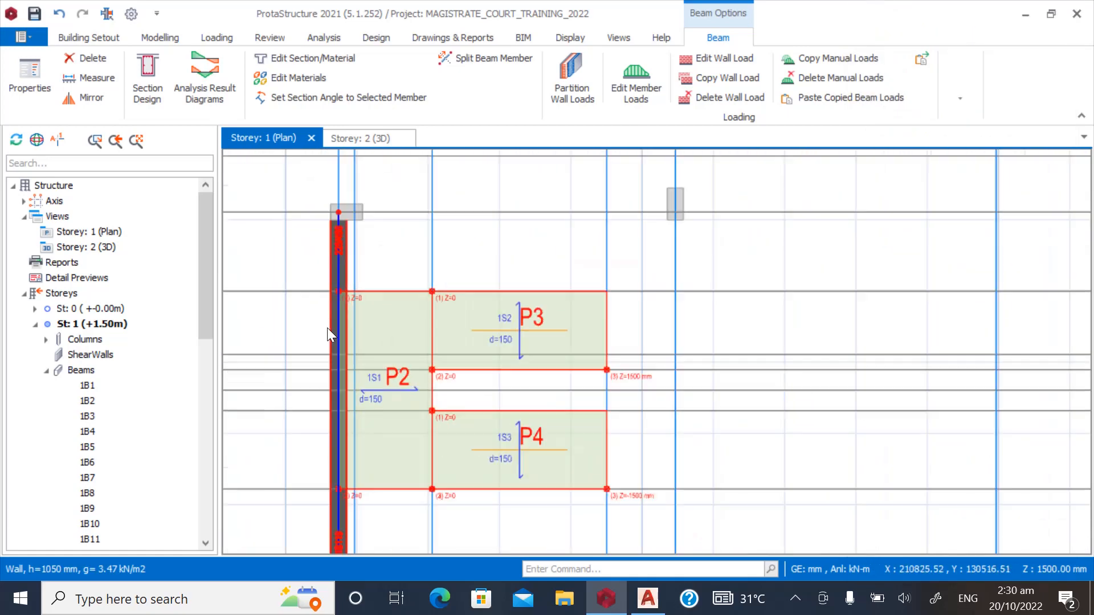
{"action": "scroll", "coordinate": [817, 332], "scroll_direction": "up", "scroll_amount": 8}
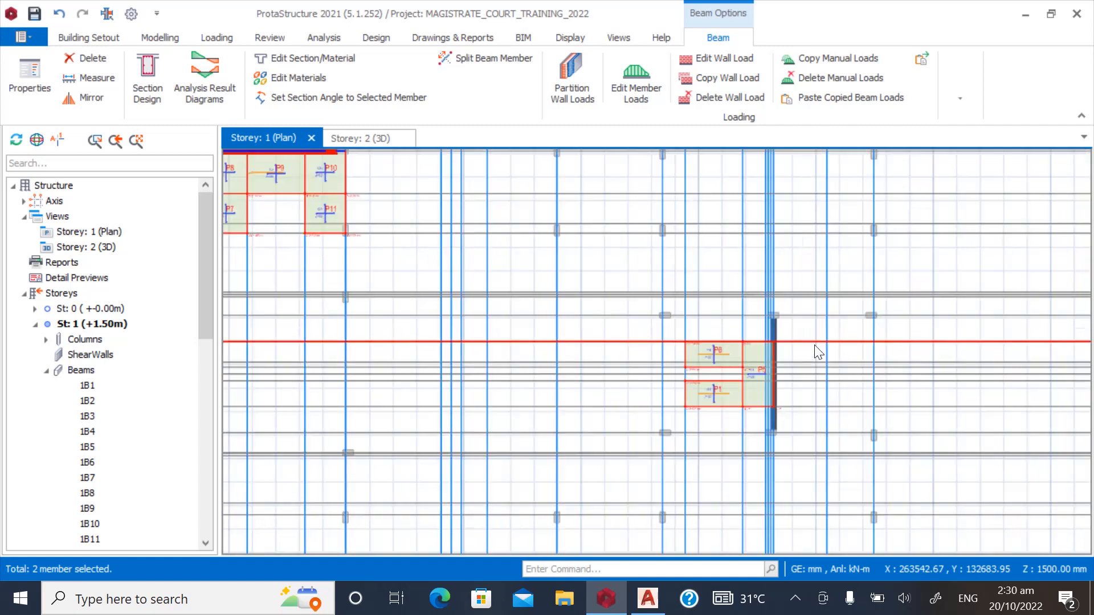
{"action": "left_click", "coordinate": [657, 203]}
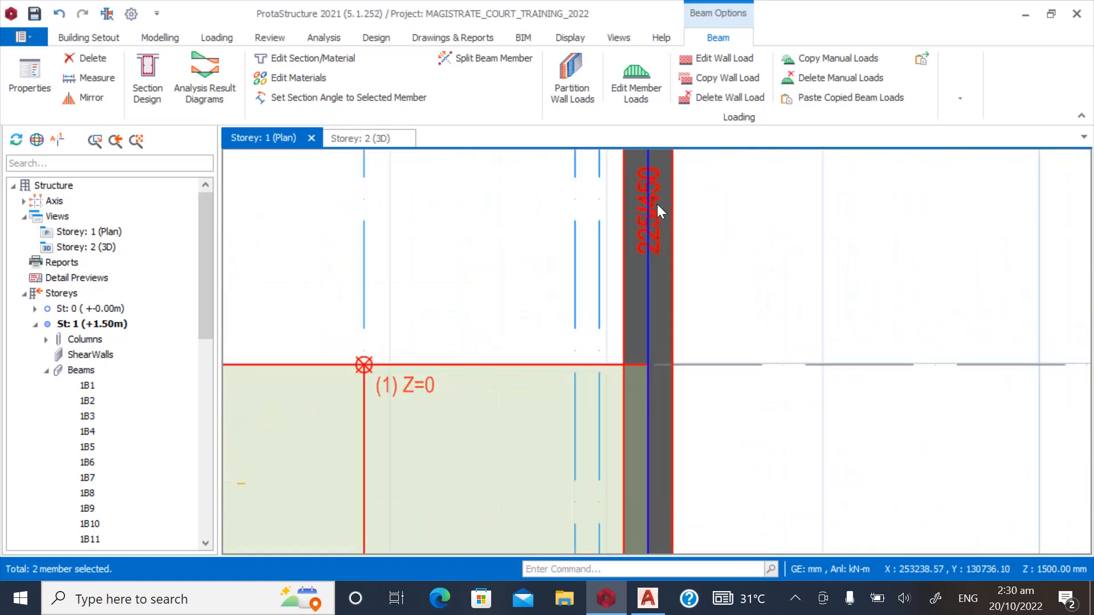
{"action": "right_click", "coordinate": [658, 204]}
{"action": "left_click", "coordinate": [712, 478]}
{"action": "left_click", "coordinate": [607, 356]}
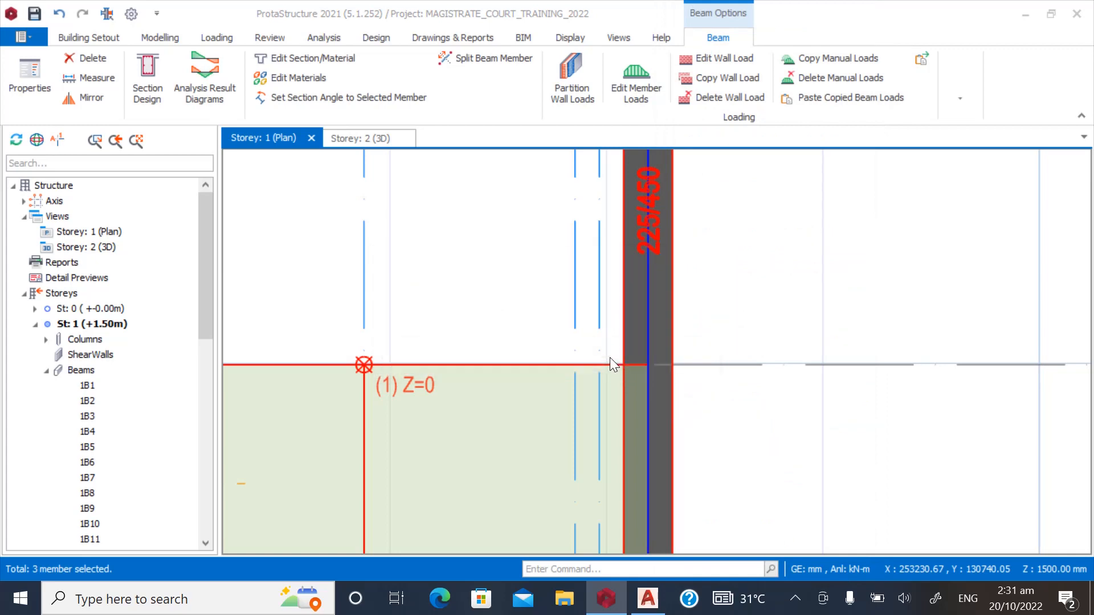
{"action": "key", "text": "Escape"}
{"action": "scroll", "coordinate": [754, 354], "scroll_direction": "down", "scroll_amount": 4}
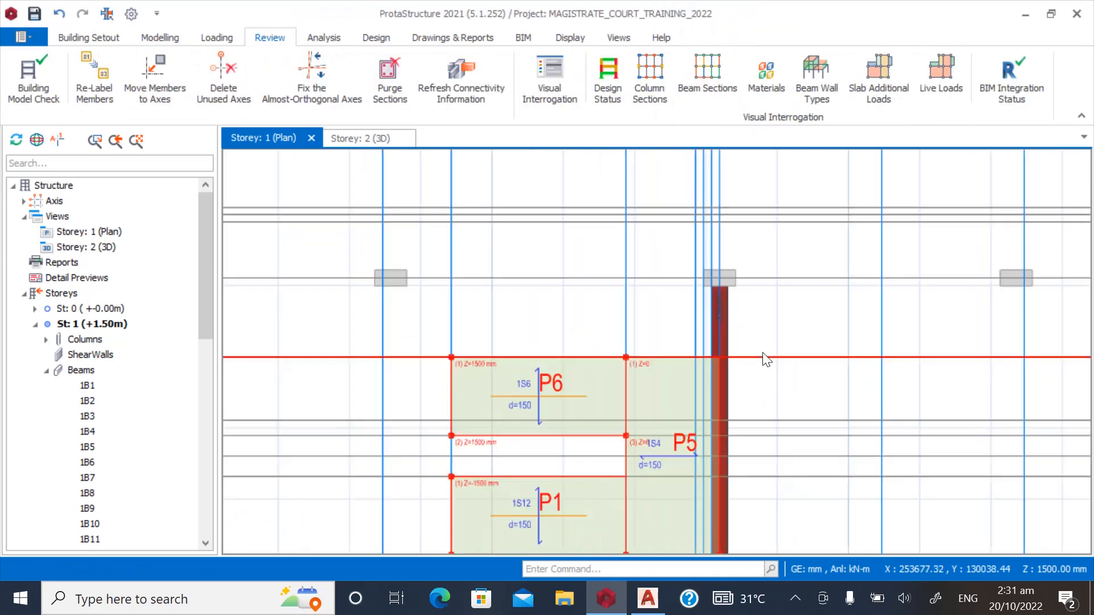
{"action": "scroll", "coordinate": [767, 359], "scroll_direction": "down", "scroll_amount": 5}
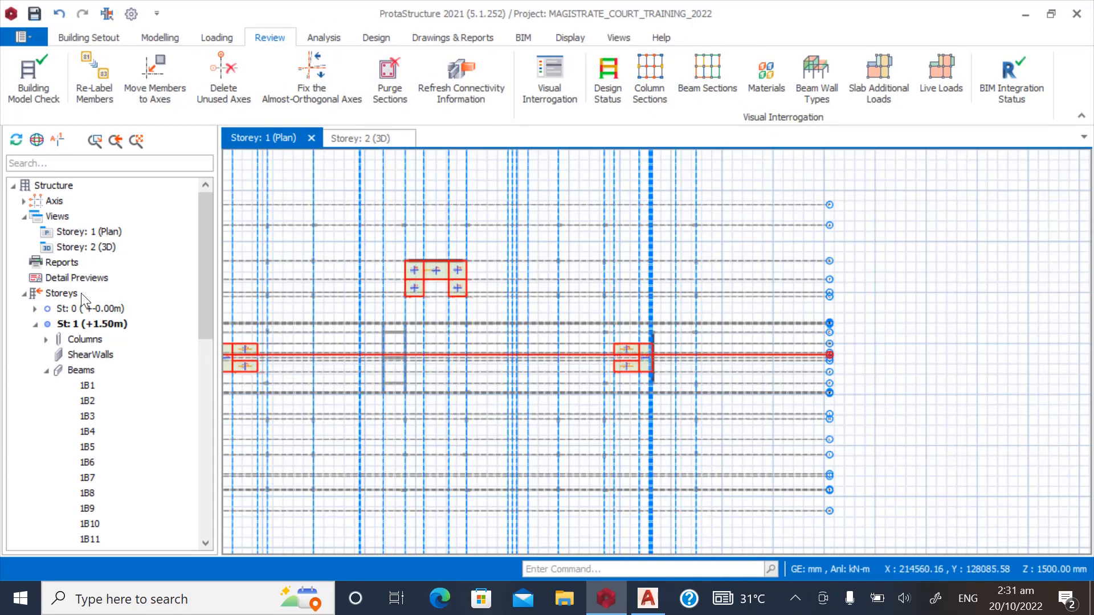
Examine the Storey 2 plan for partition walls lying inside the slab panels around the chamber, SEC. room, offices and Court 1.
{"action": "left_click", "coordinate": [104, 247]}
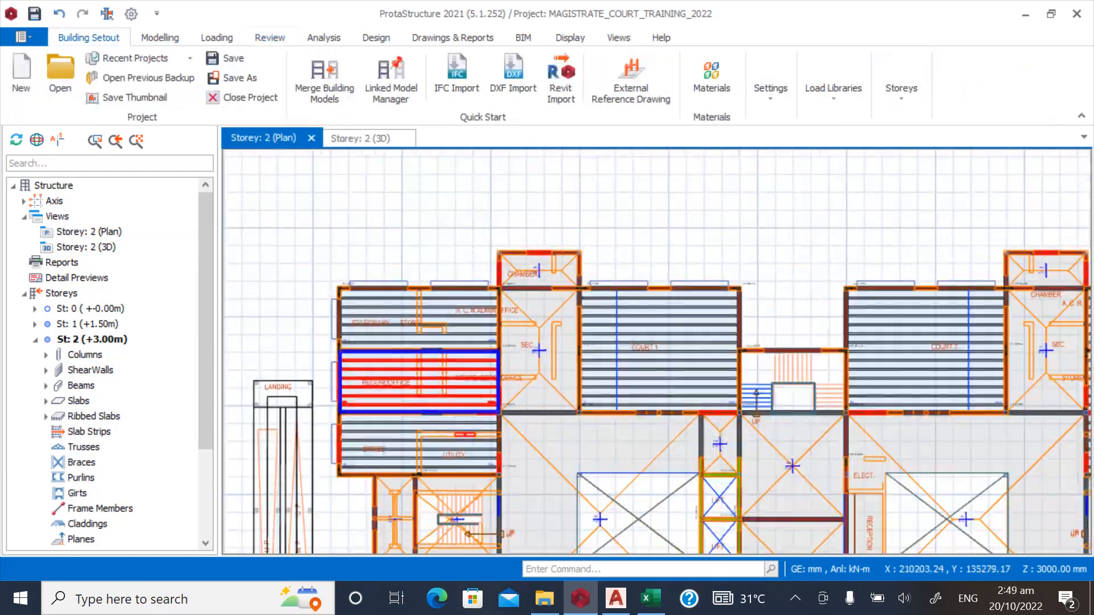
{"action": "scroll", "coordinate": [409, 396], "scroll_direction": "up", "scroll_amount": 1}
{"action": "scroll", "coordinate": [381, 234], "scroll_direction": "down", "scroll_amount": 1}
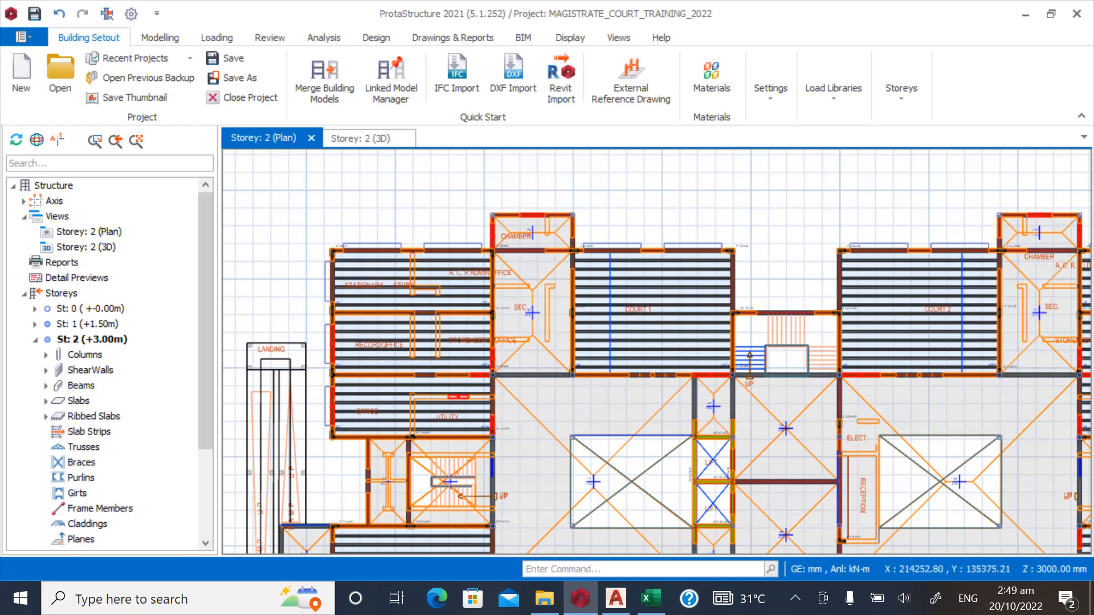
{"action": "scroll", "coordinate": [393, 341], "scroll_direction": "down", "scroll_amount": 2}
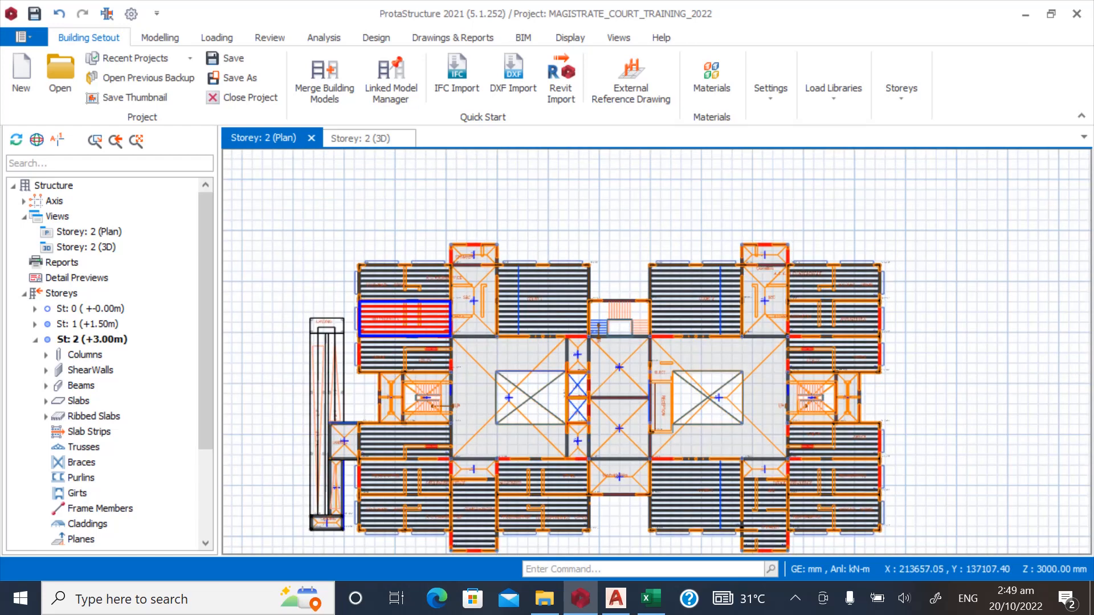
{"action": "scroll", "coordinate": [411, 271], "scroll_direction": "up", "scroll_amount": 2}
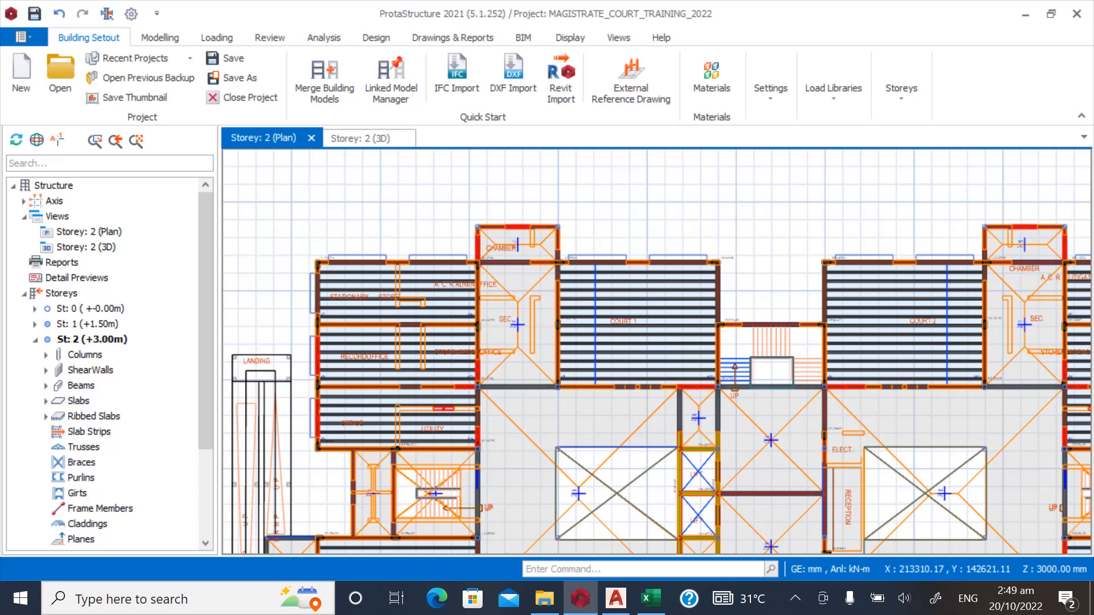
{"action": "scroll", "coordinate": [410, 296], "scroll_direction": "down", "scroll_amount": 2}
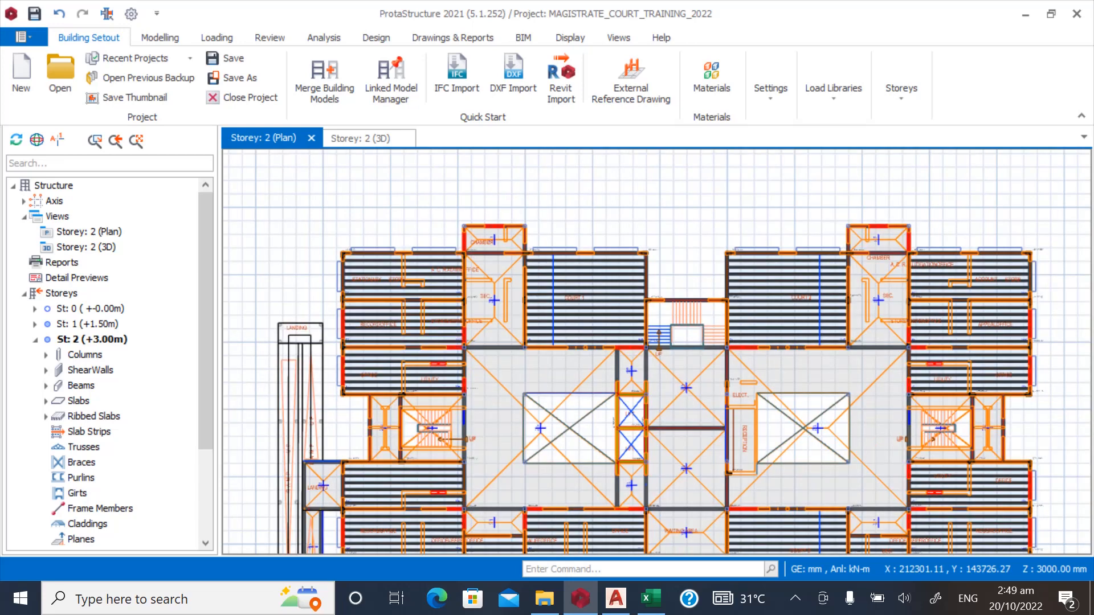
{"action": "scroll", "coordinate": [490, 296], "scroll_direction": "up", "scroll_amount": 2}
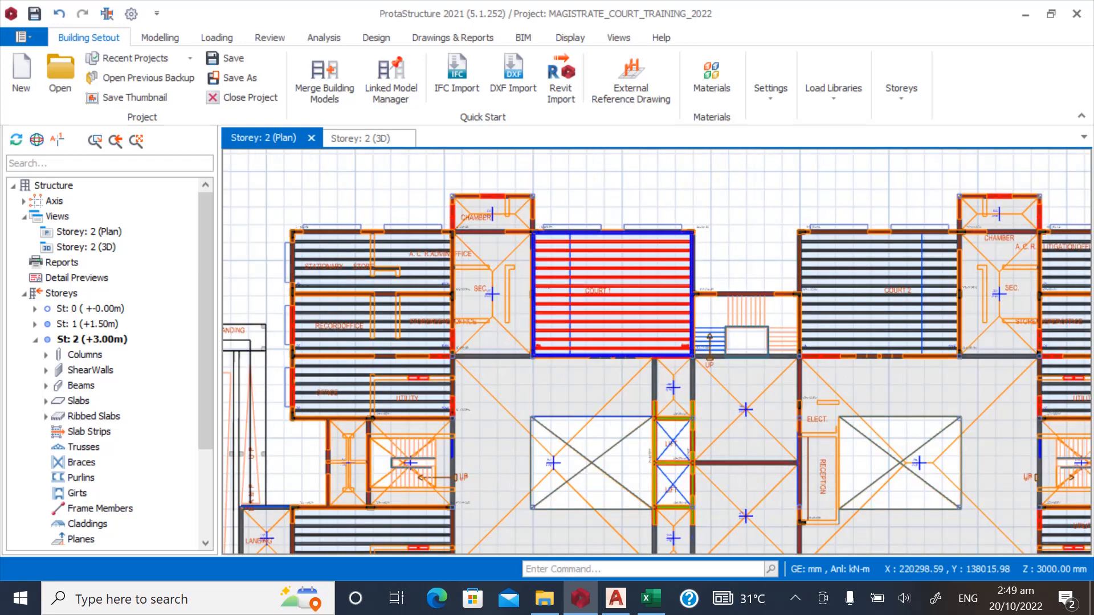
{"action": "scroll", "coordinate": [515, 268], "scroll_direction": "up", "scroll_amount": 1}
{"action": "scroll", "coordinate": [501, 240], "scroll_direction": "down", "scroll_amount": 1}
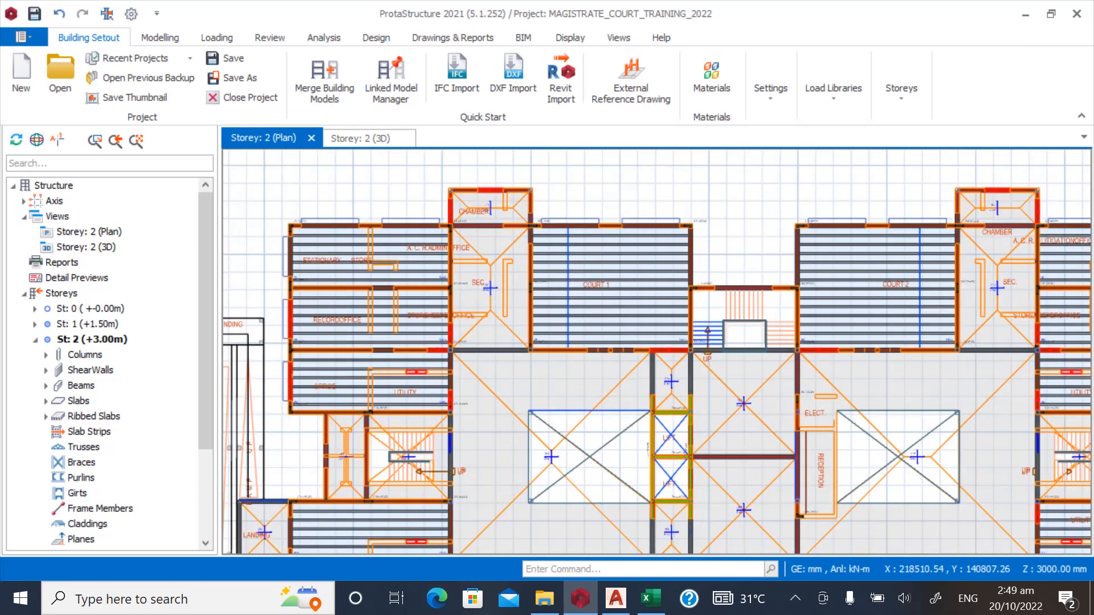
{"action": "scroll", "coordinate": [501, 193], "scroll_direction": "up", "scroll_amount": 2}
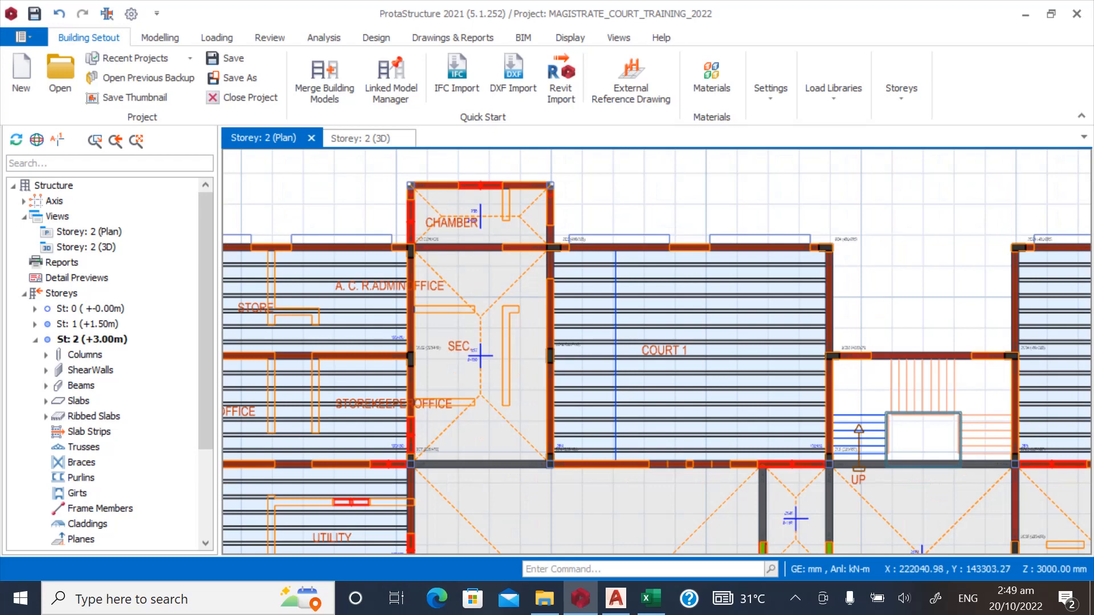
{"action": "scroll", "coordinate": [502, 240], "scroll_direction": "down", "scroll_amount": 1}
{"action": "scroll", "coordinate": [512, 228], "scroll_direction": "up", "scroll_amount": 2}
{"action": "scroll", "coordinate": [786, 327], "scroll_direction": "down", "scroll_amount": 2}
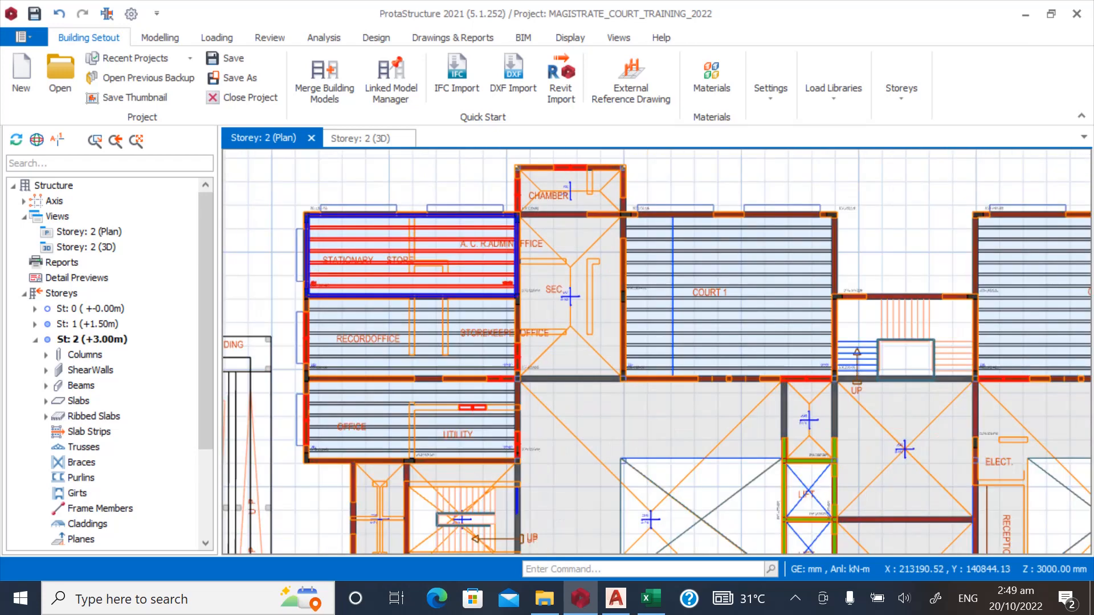
Measure the horizontal distance from the SEC. room's wall beam to the far end of the L-shaped partition on slab 2S7.
{"action": "scroll", "coordinate": [786, 327], "scroll_direction": "up", "scroll_amount": 3}
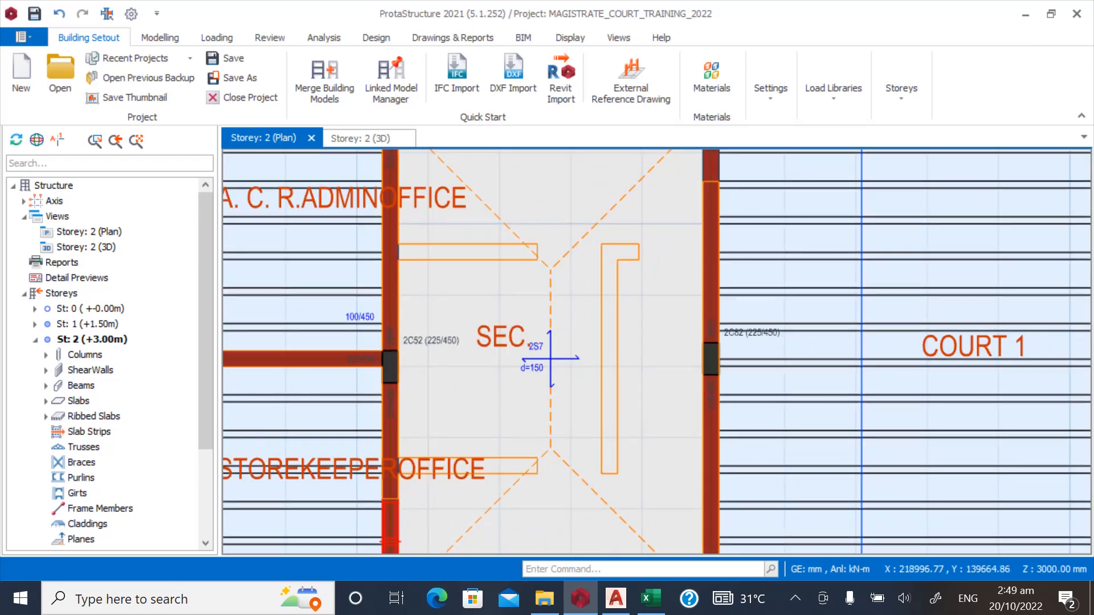
{"action": "right_click", "coordinate": [414, 231]}
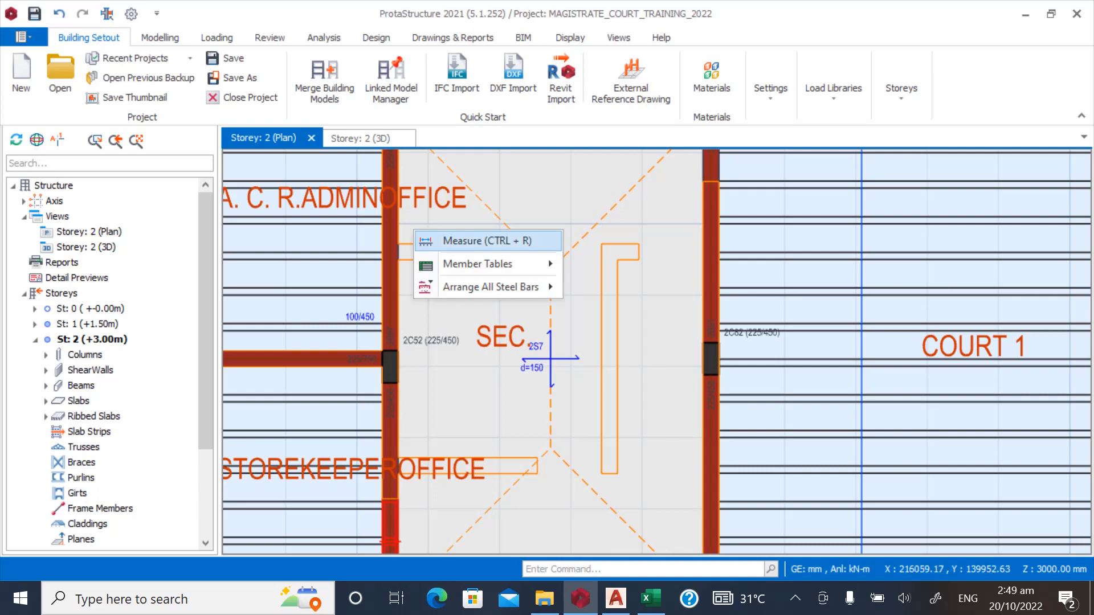
{"action": "left_click", "coordinate": [473, 240]}
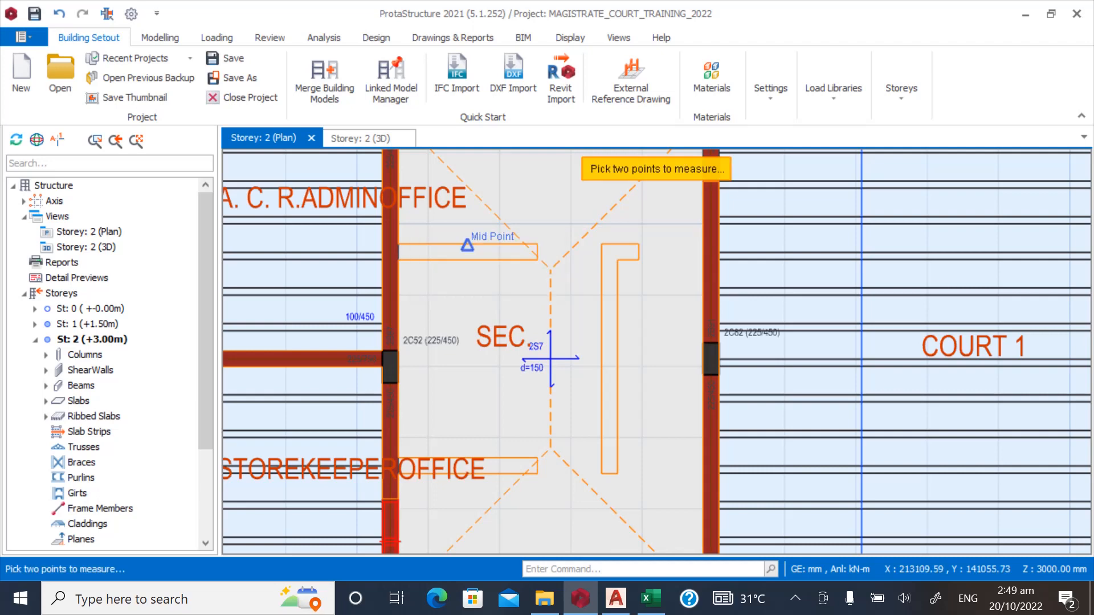
{"action": "left_click", "coordinate": [398, 243]}
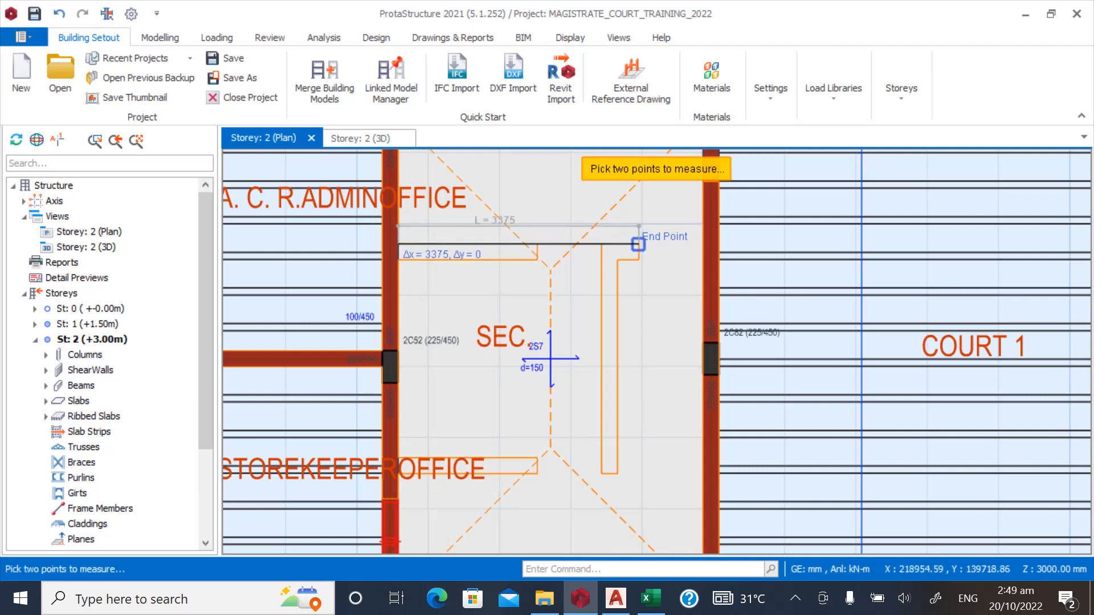
{"action": "left_click", "coordinate": [638, 243]}
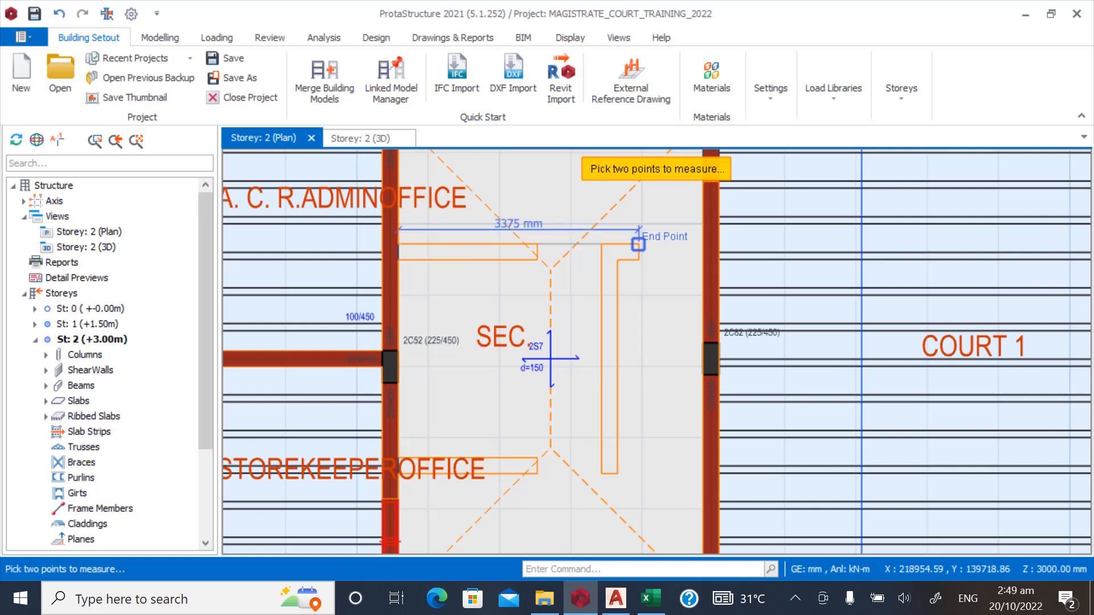
{"action": "key", "text": "Escape"}
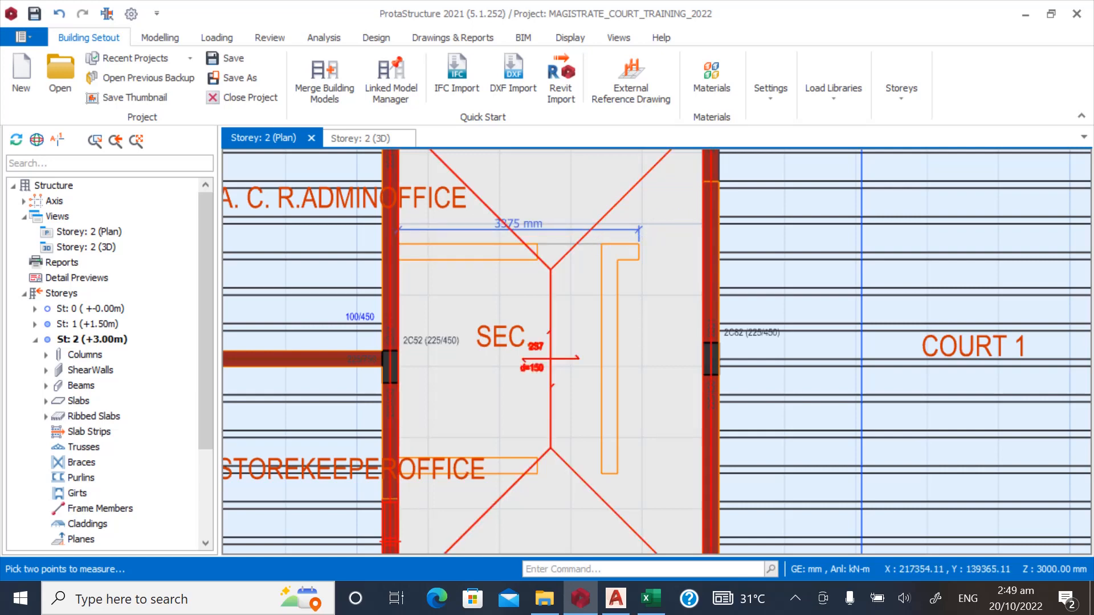
Switch to the Excel wall load sheet and review panel 2's unit weight, wall length, wall height, panel length and panel width.
{"action": "scroll", "coordinate": [568, 296], "scroll_direction": "down", "scroll_amount": 3}
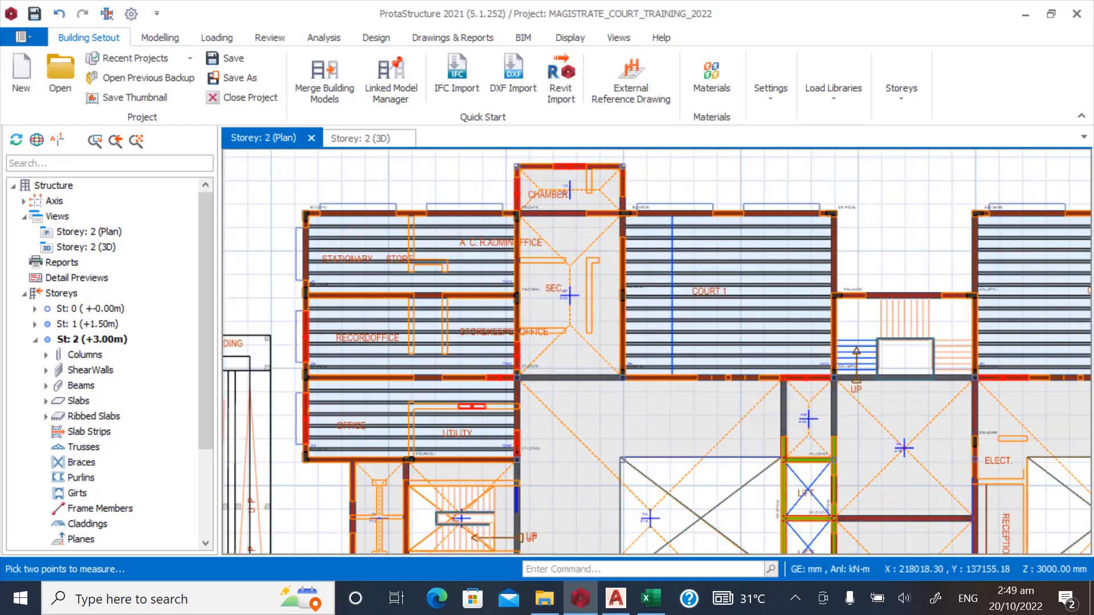
{"action": "scroll", "coordinate": [568, 295], "scroll_direction": "down", "scroll_amount": 3}
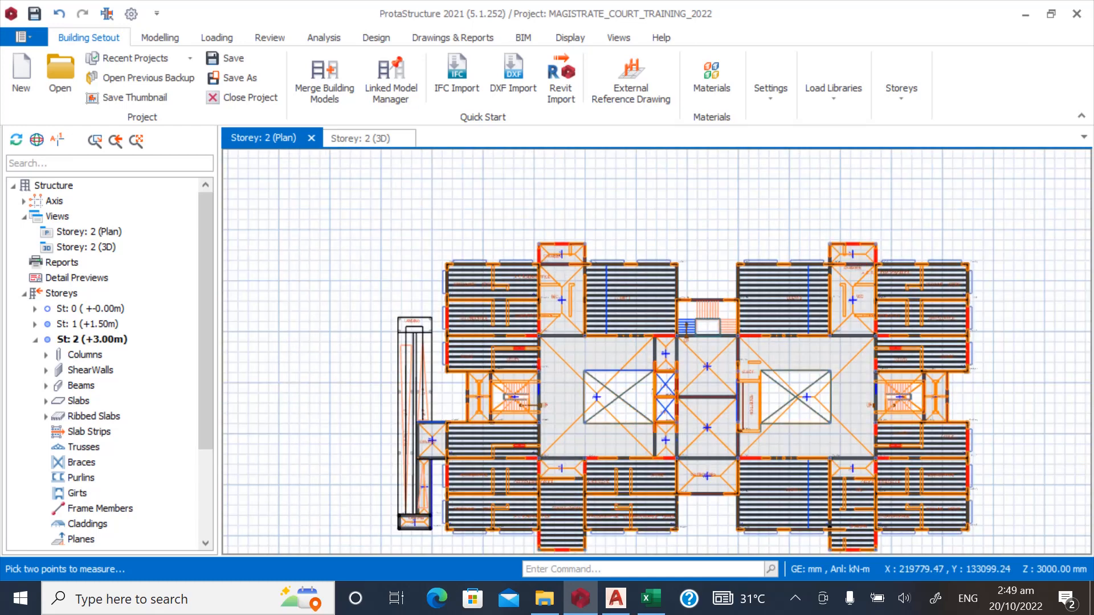
{"action": "left_click", "coordinate": [651, 599]}
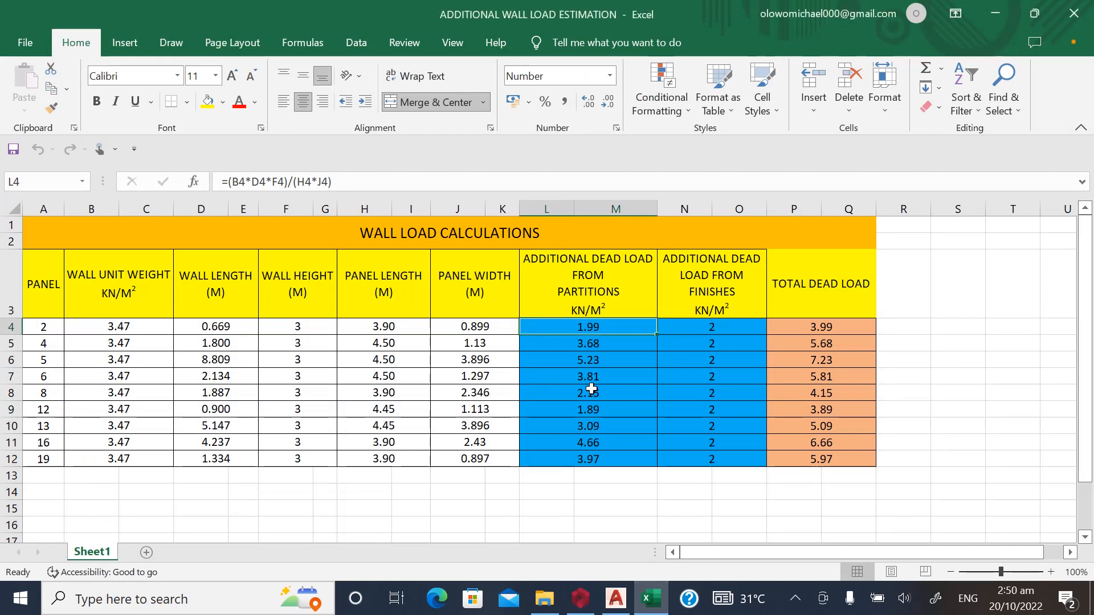
{"action": "left_click", "coordinate": [530, 488]}
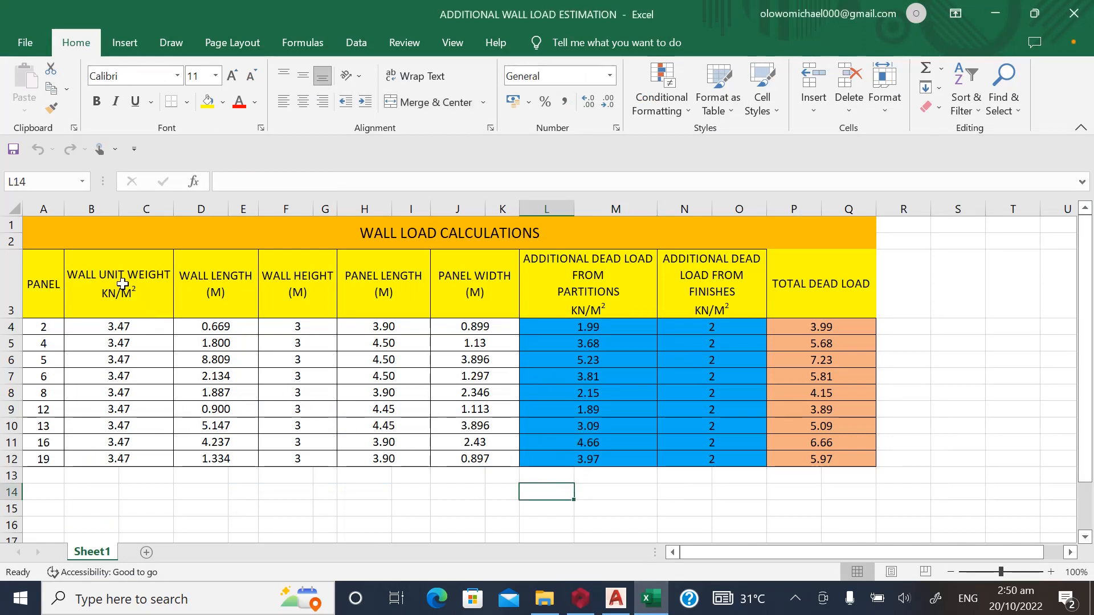
{"action": "left_click", "coordinate": [128, 326]}
{"action": "left_click", "coordinate": [219, 326]}
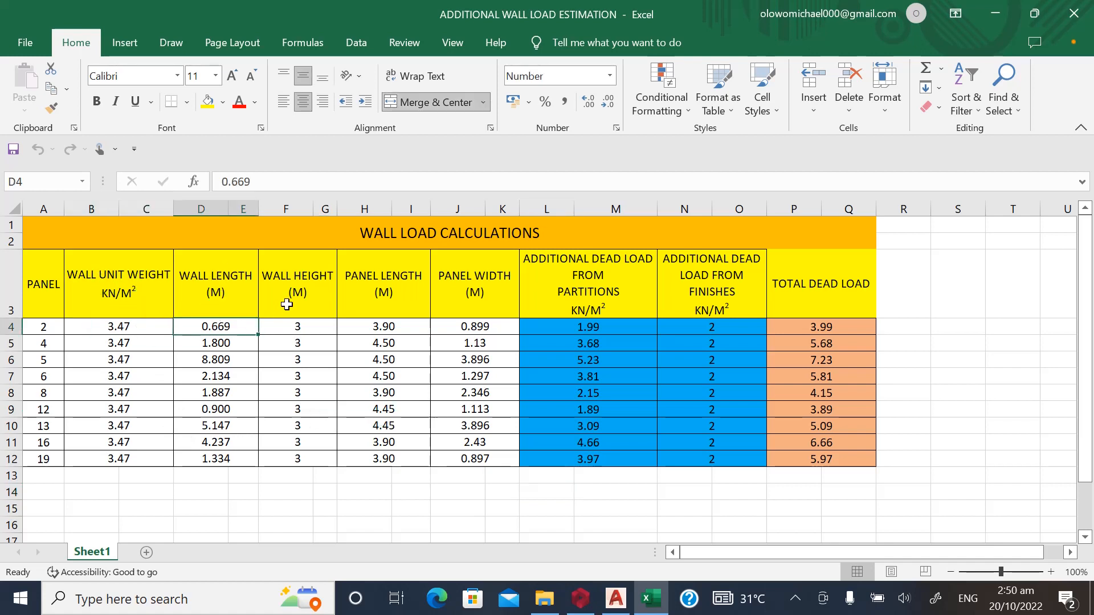
{"action": "left_click", "coordinate": [295, 326]}
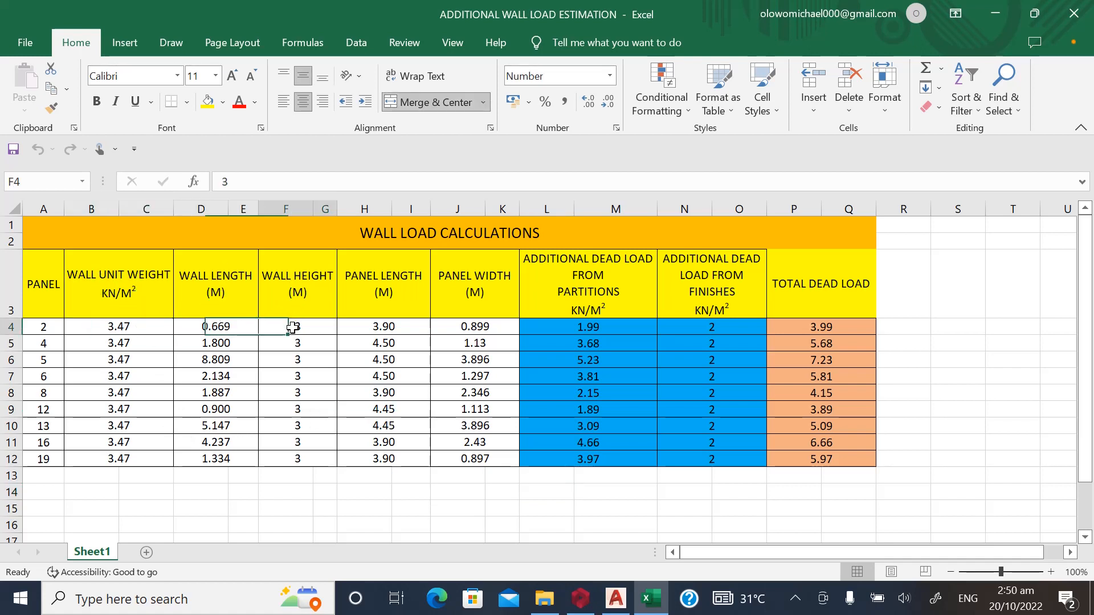
{"action": "left_click", "coordinate": [389, 329]}
{"action": "left_click", "coordinate": [468, 328]}
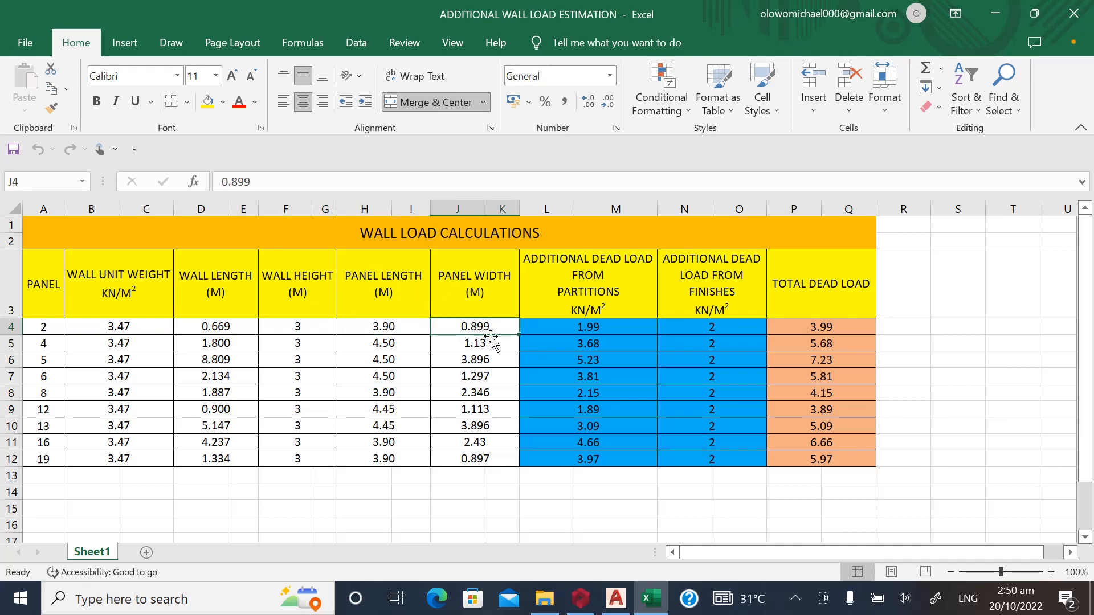
Return to ProtaStructure and examine the partition walls around the SEC. room on slab 2S7 of the Storey 2 plan.
{"action": "left_click", "coordinate": [580, 605]}
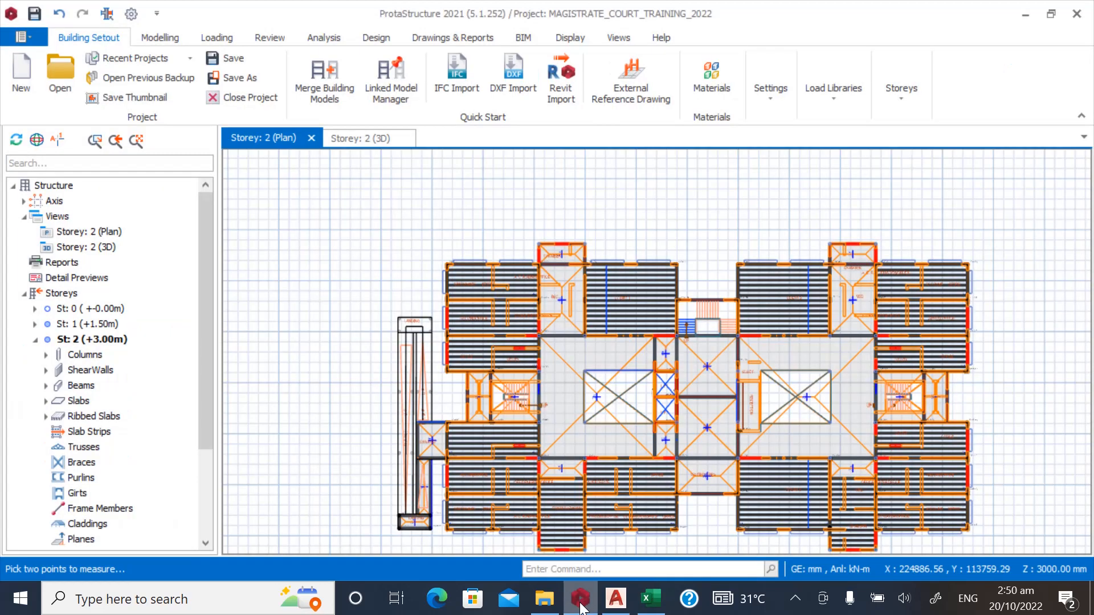
{"action": "scroll", "coordinate": [570, 265], "scroll_direction": "up", "scroll_amount": 4}
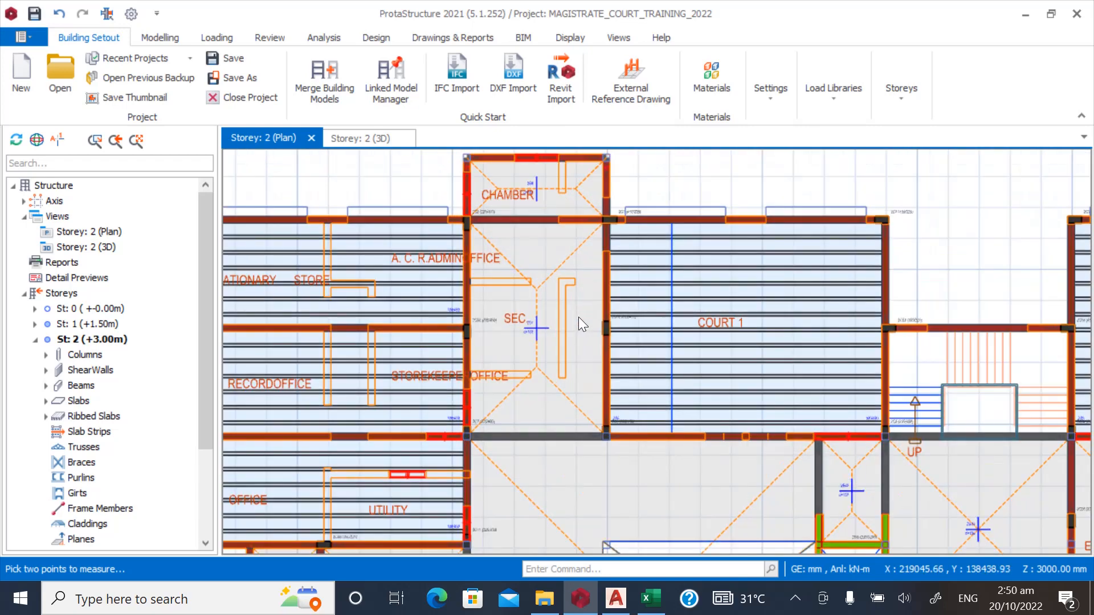
{"action": "scroll", "coordinate": [587, 304], "scroll_direction": "up", "scroll_amount": 2}
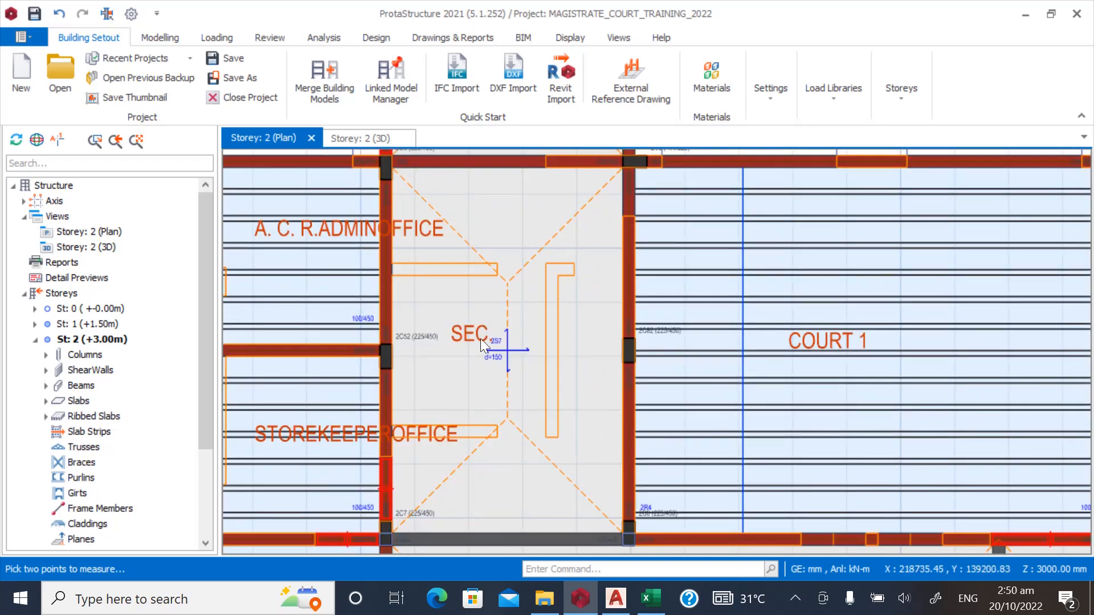
{"action": "scroll", "coordinate": [425, 384], "scroll_direction": "down", "scroll_amount": 1}
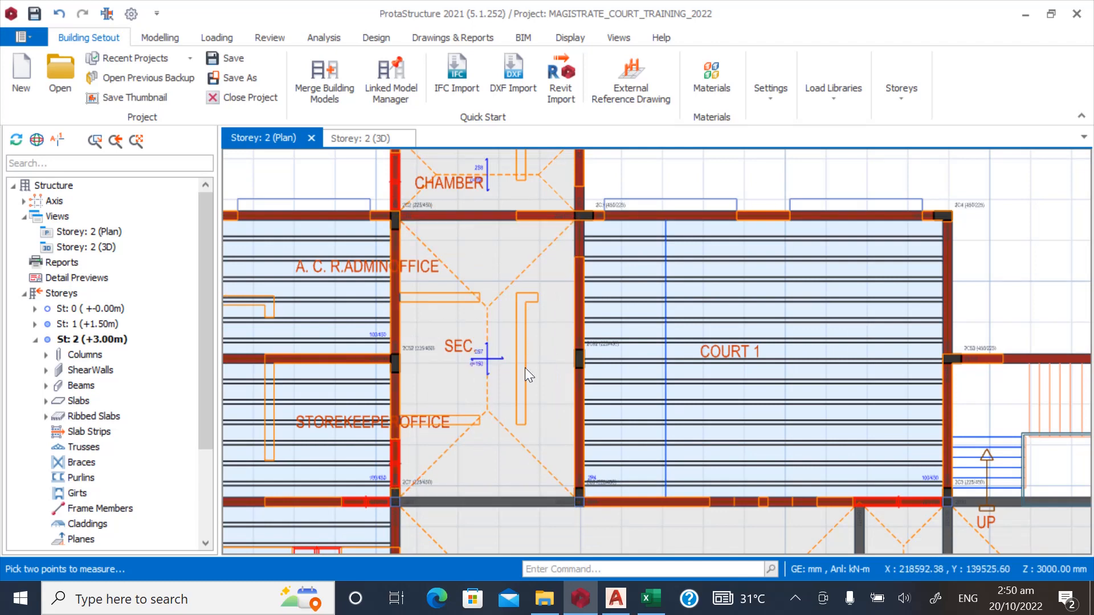
{"action": "scroll", "coordinate": [457, 292], "scroll_direction": "up", "scroll_amount": 1}
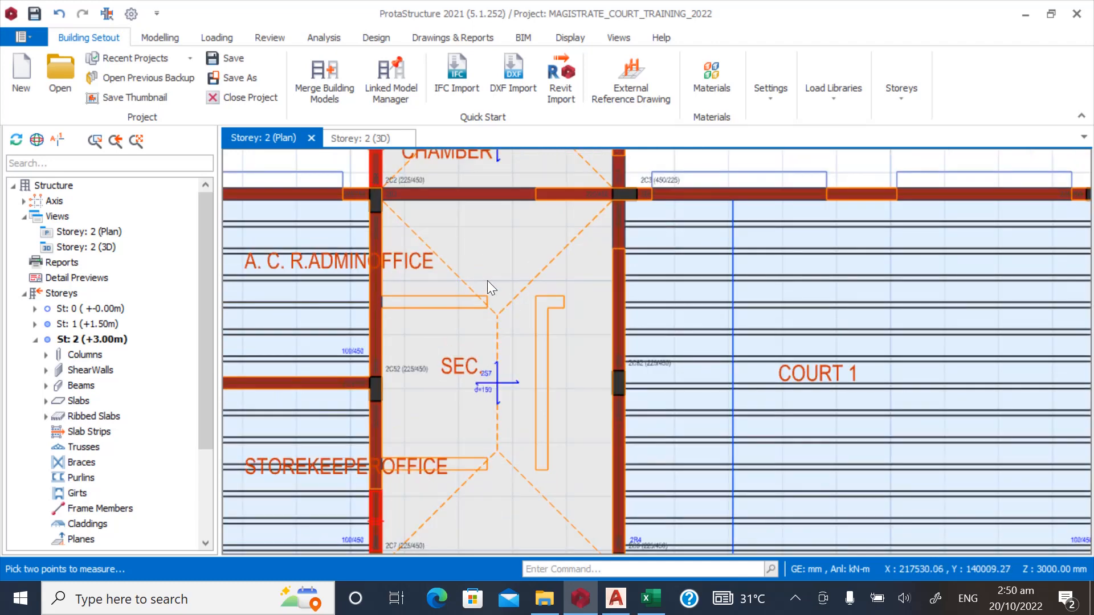
{"action": "scroll", "coordinate": [533, 303], "scroll_direction": "up", "scroll_amount": 1}
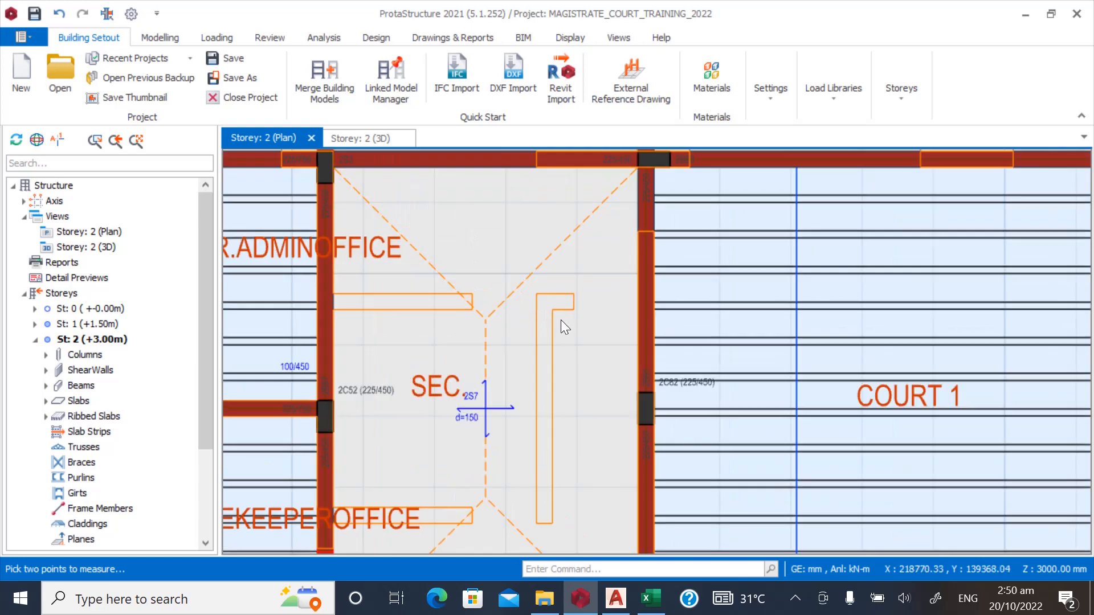
{"action": "scroll", "coordinate": [456, 336], "scroll_direction": "down", "scroll_amount": 1}
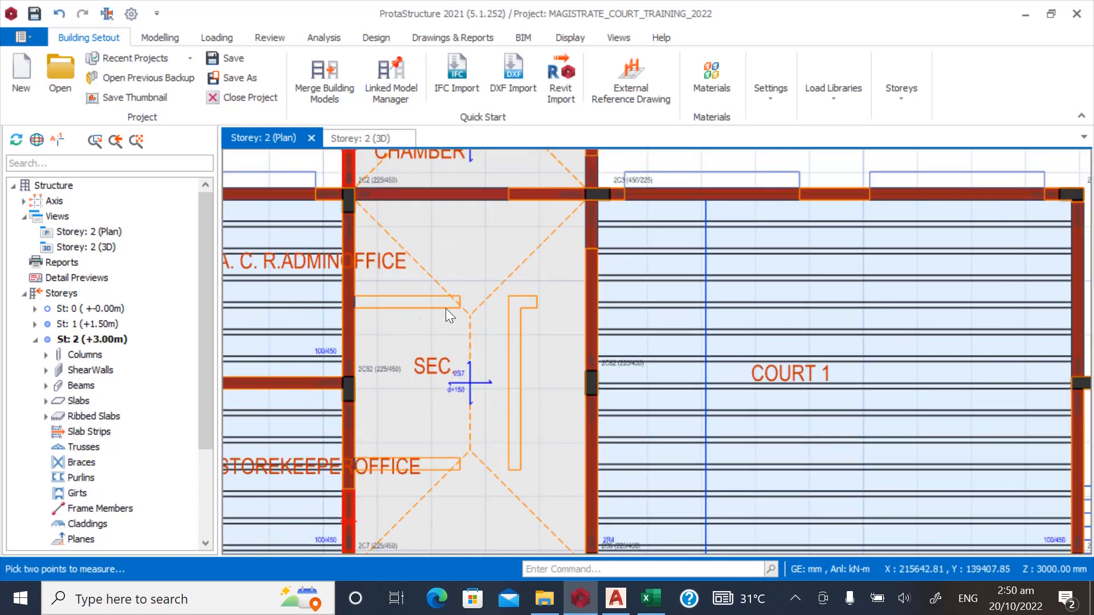
{"action": "scroll", "coordinate": [518, 301], "scroll_direction": "down", "scroll_amount": 1}
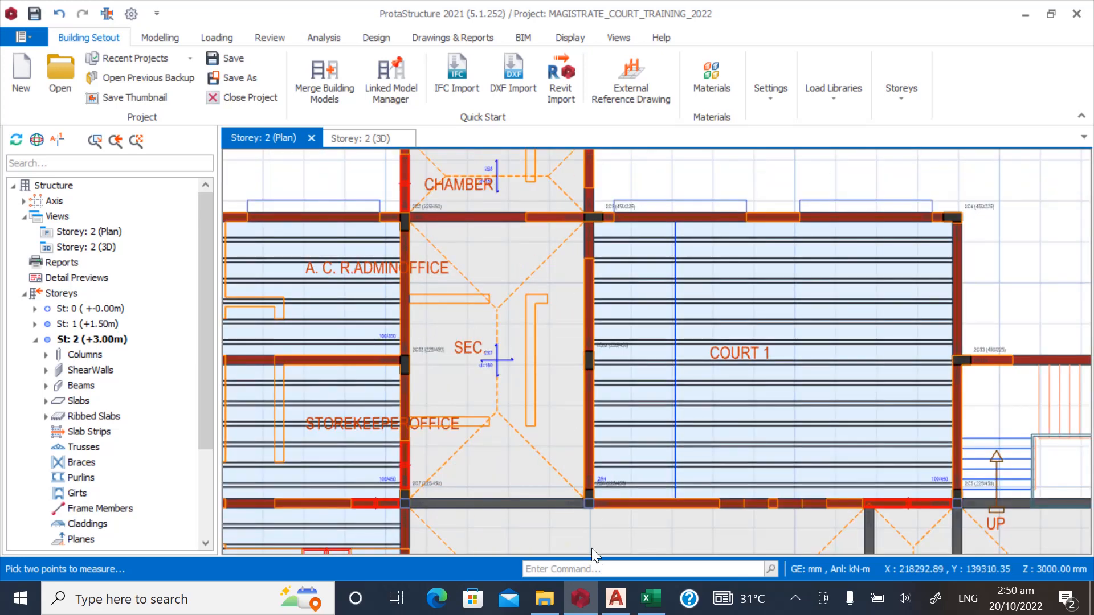
Switch to the AutoCAD architectural drawing and examine the partition walls and door openings of the SEC. room.
{"action": "left_click", "coordinate": [615, 598]}
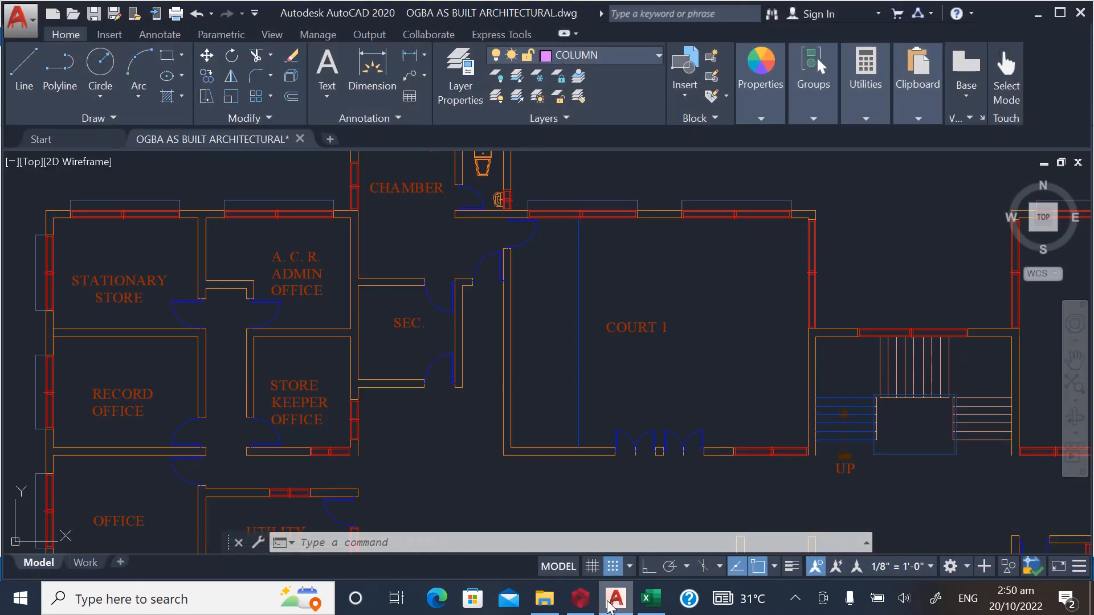
{"action": "scroll", "coordinate": [447, 283], "scroll_direction": "up", "scroll_amount": 2}
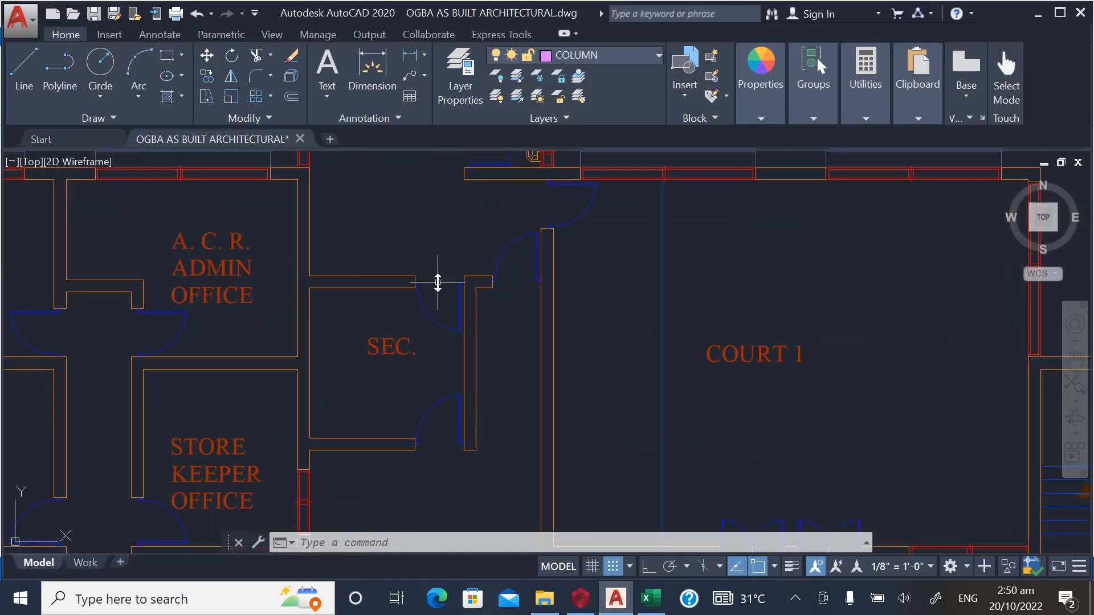
{"action": "scroll", "coordinate": [419, 286], "scroll_direction": "down", "scroll_amount": 2}
{"action": "scroll", "coordinate": [402, 310], "scroll_direction": "up", "scroll_amount": 2}
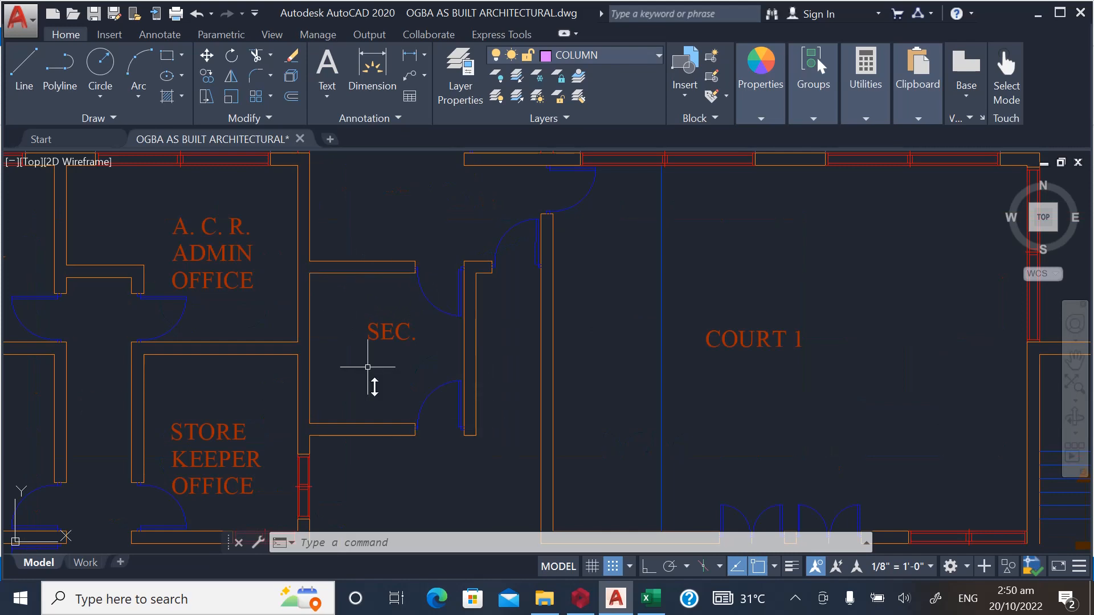
Switch to ProtaStructure and measure across slab 2S7 along the SEC. room's upper partition line, from the A.C.R. office-side beam to the Court 1-side beam.
{"action": "left_click", "coordinate": [580, 598]}
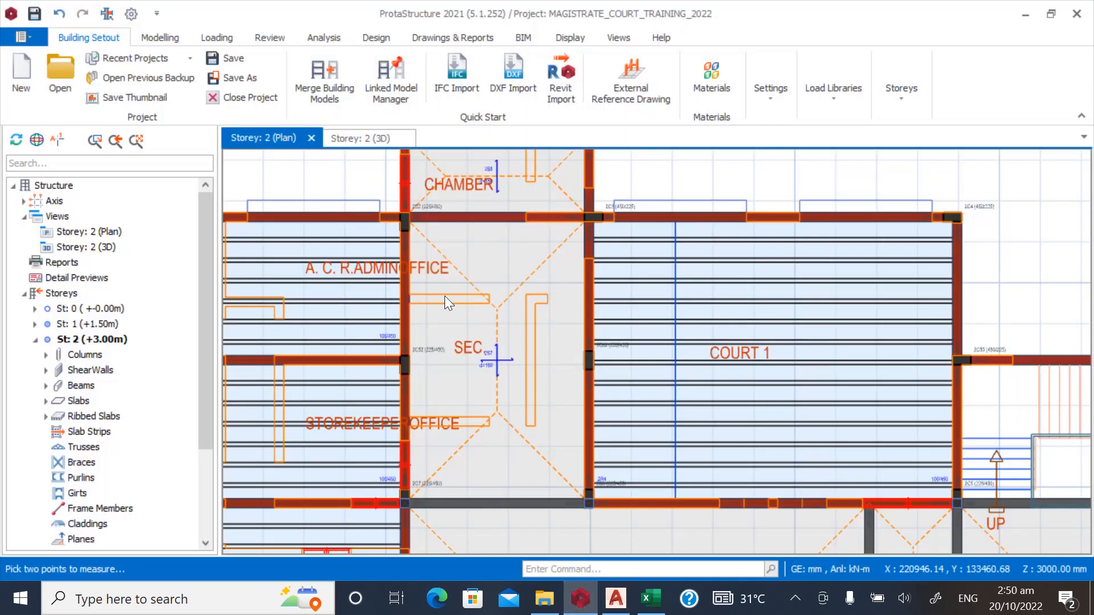
{"action": "right_click", "coordinate": [473, 256]}
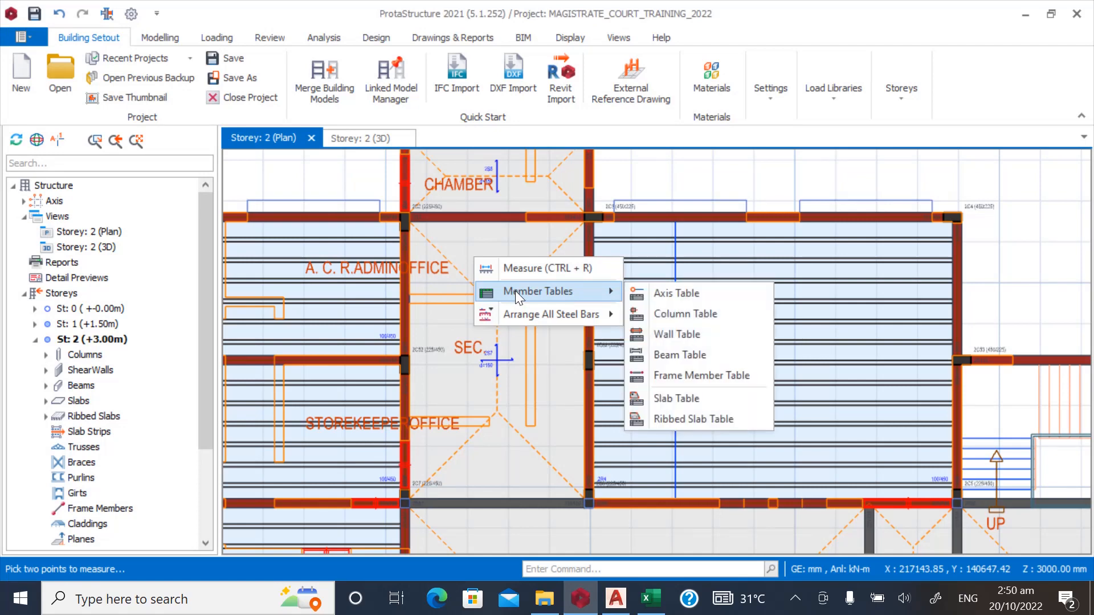
{"action": "left_click", "coordinate": [513, 268]}
{"action": "scroll", "coordinate": [399, 315], "scroll_direction": "up", "scroll_amount": 5}
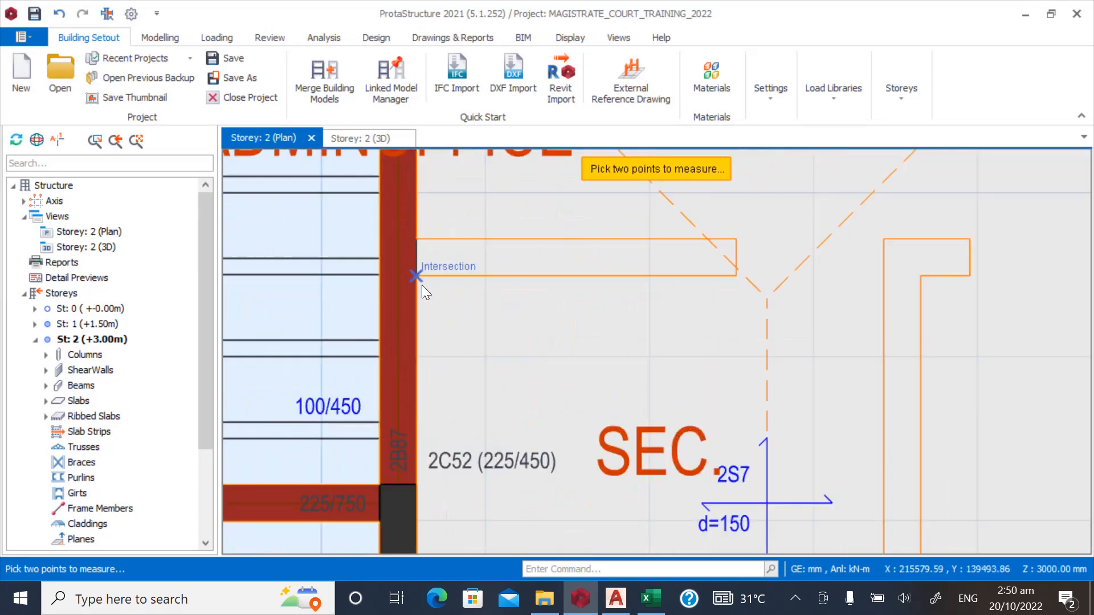
{"action": "left_click", "coordinate": [421, 281]}
{"action": "scroll", "coordinate": [354, 324], "scroll_direction": "down", "scroll_amount": 2}
{"action": "scroll", "coordinate": [354, 323], "scroll_direction": "down", "scroll_amount": 2}
{"action": "scroll", "coordinate": [641, 319], "scroll_direction": "up", "scroll_amount": 3}
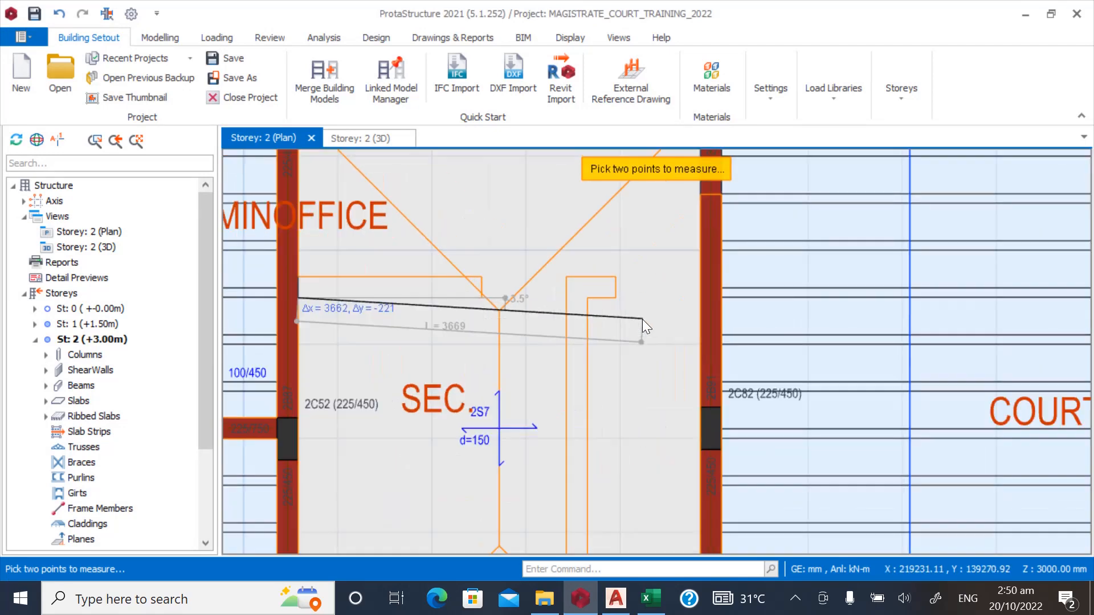
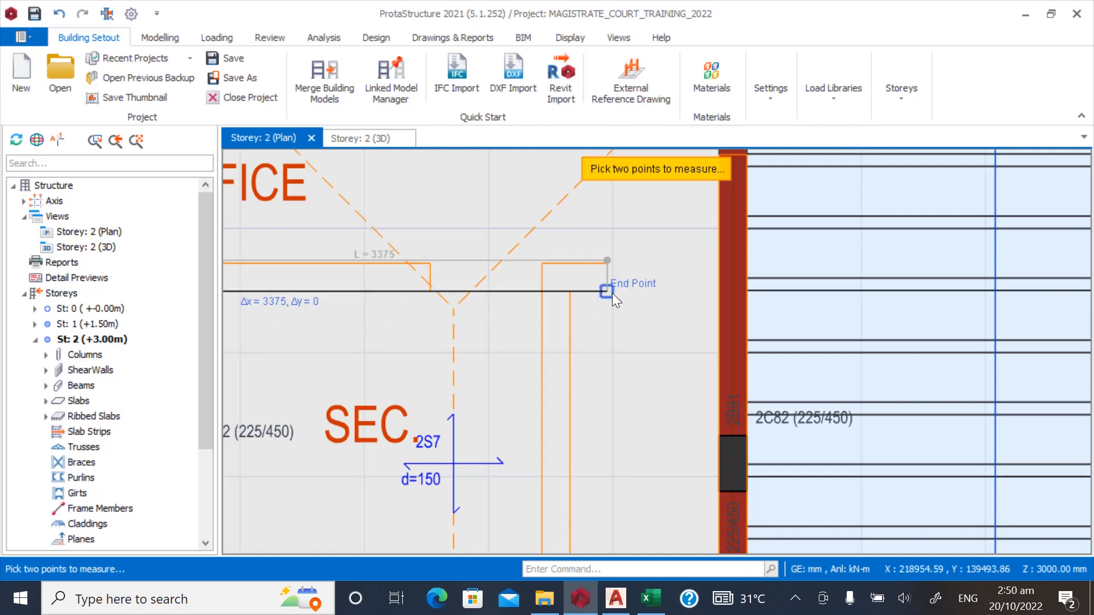
{"action": "left_click", "coordinate": [604, 602]}
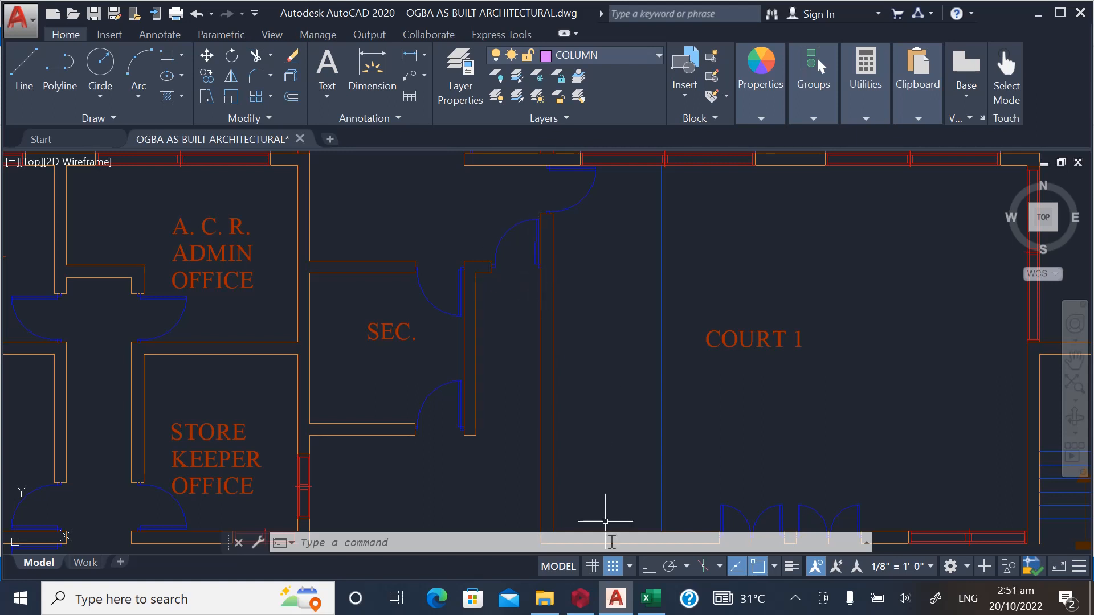
{"action": "left_click", "coordinate": [579, 599]}
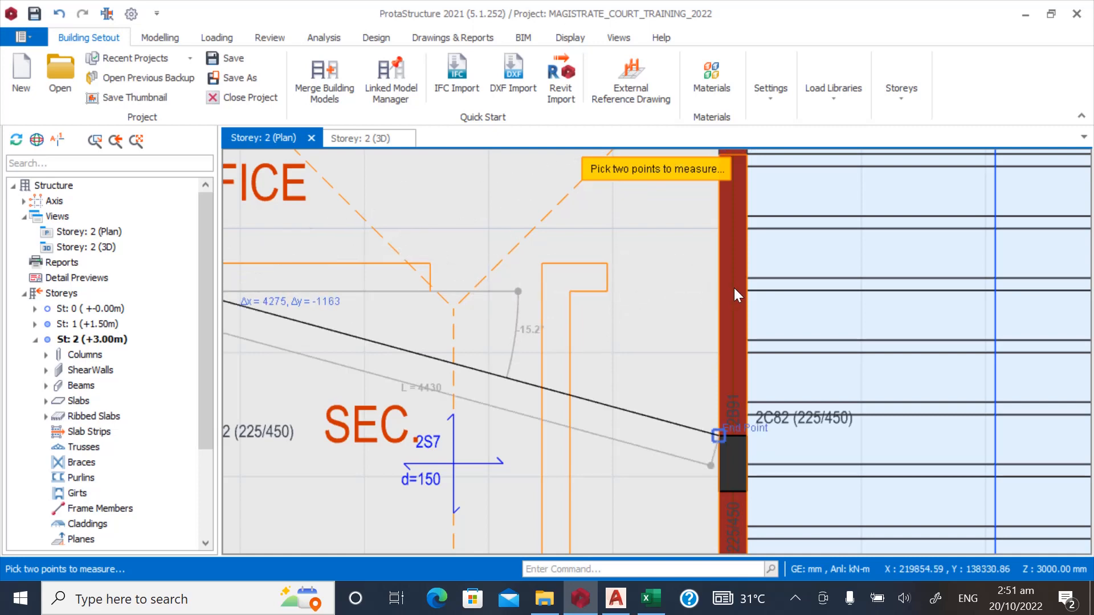
{"action": "left_click", "coordinate": [664, 317]}
{"action": "scroll", "coordinate": [610, 330], "scroll_direction": "down", "scroll_amount": 3}
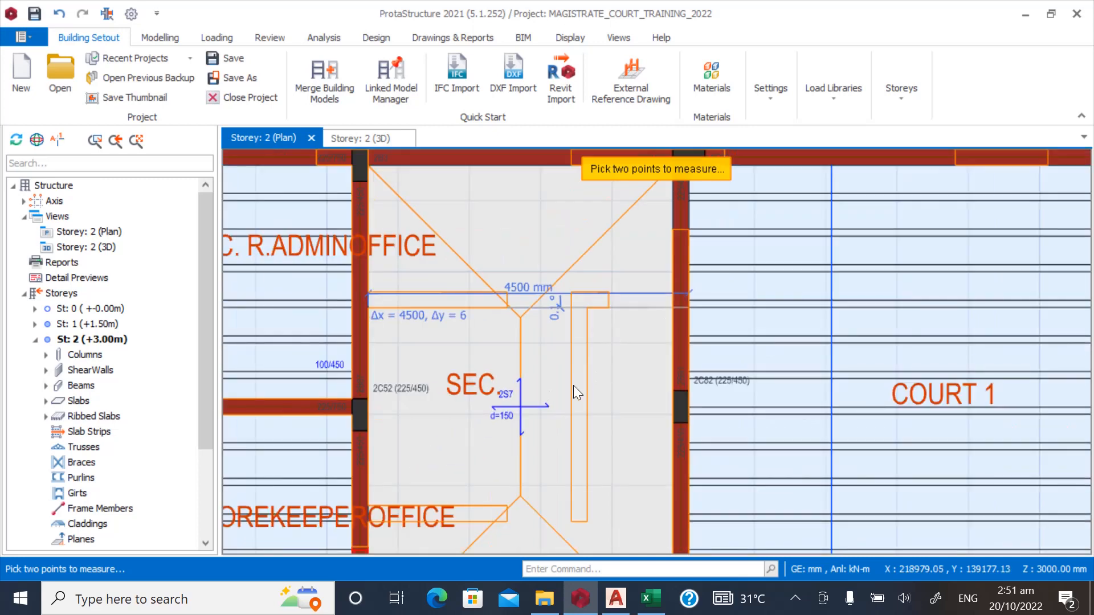
Measure across slab 2S7 along the SEC. room's lower partition line, between the beams on both sides.
{"action": "scroll", "coordinate": [562, 327], "scroll_direction": "up", "scroll_amount": 2}
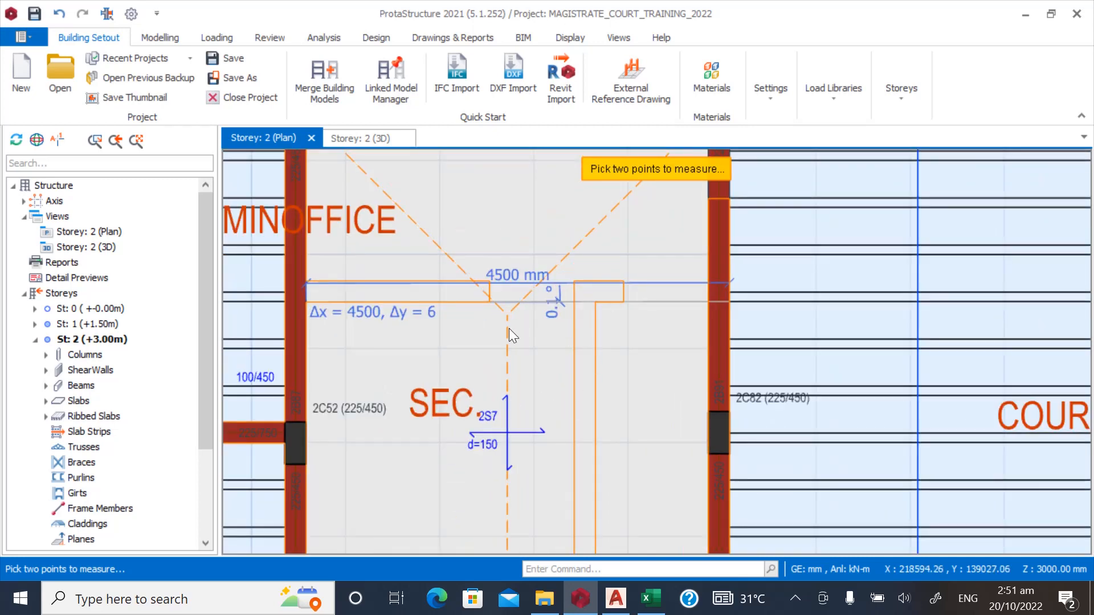
{"action": "scroll", "coordinate": [501, 331], "scroll_direction": "down", "scroll_amount": 2}
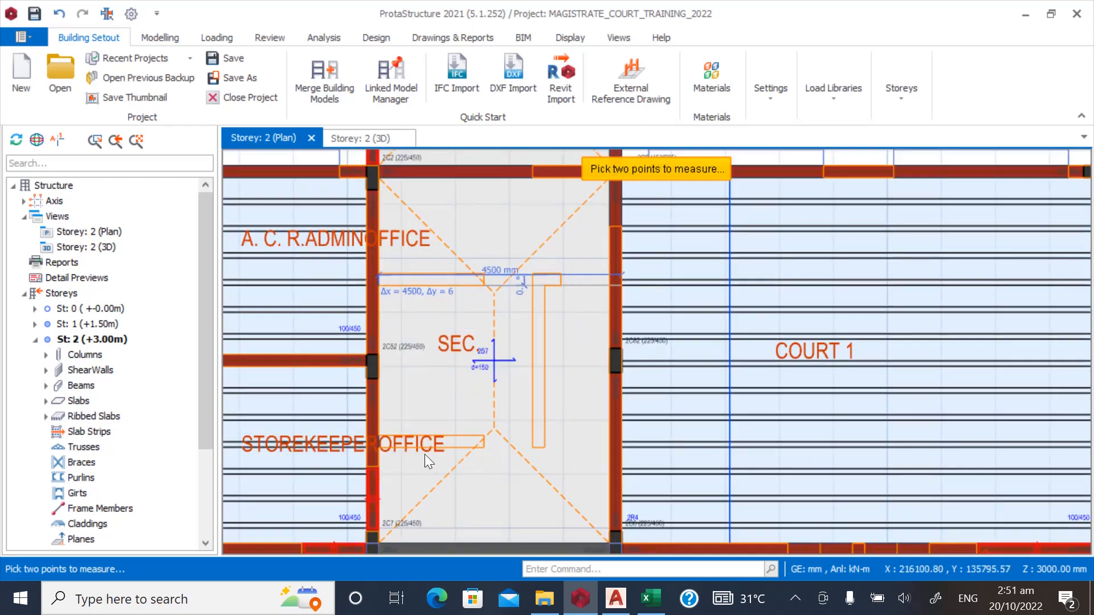
{"action": "scroll", "coordinate": [417, 467], "scroll_direction": "up", "scroll_amount": 2}
{"action": "scroll", "coordinate": [346, 457], "scroll_direction": "up", "scroll_amount": 3}
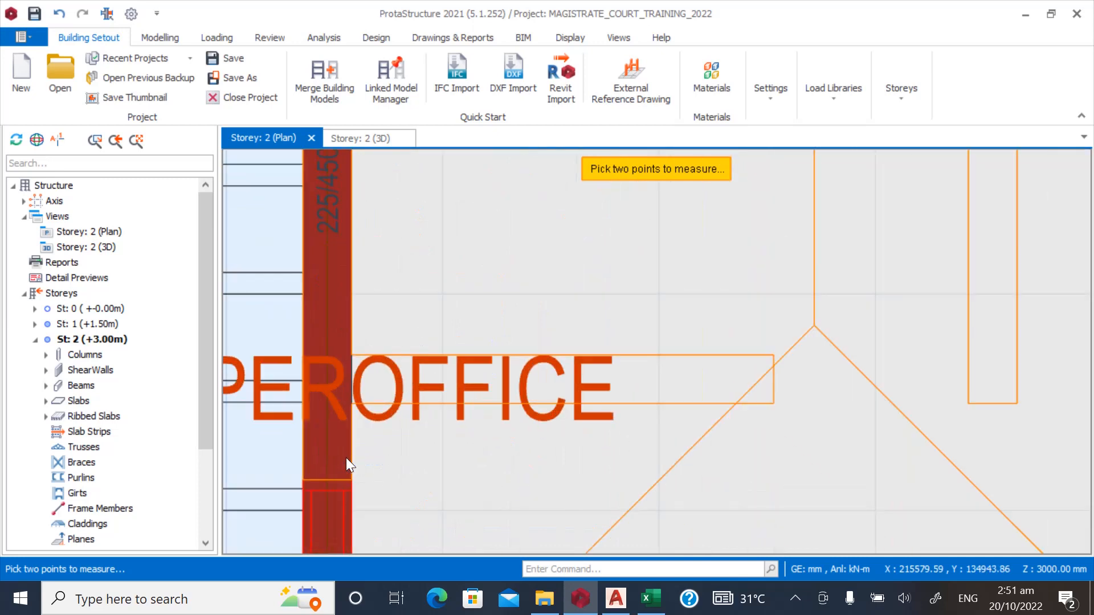
{"action": "left_click", "coordinate": [347, 404]}
{"action": "scroll", "coordinate": [348, 404], "scroll_direction": "down", "scroll_amount": 2}
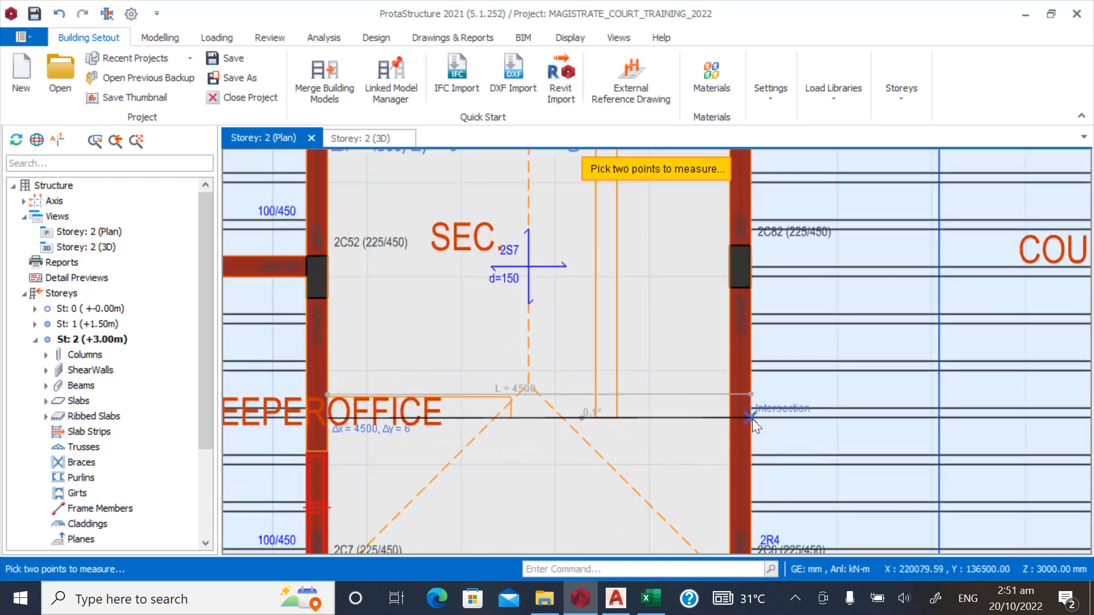
{"action": "left_click", "coordinate": [598, 414]}
{"action": "scroll", "coordinate": [473, 424], "scroll_direction": "down", "scroll_amount": 2}
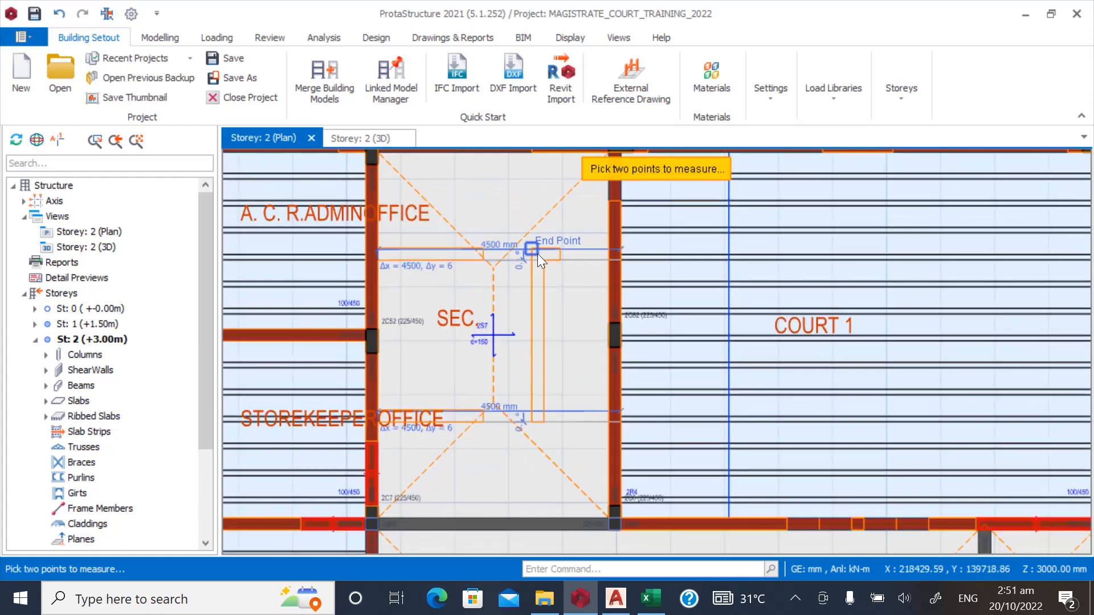
Switch to the AutoCAD architectural drawing and examine the SEC. room's vertical partition and adjoining door openings.
{"action": "scroll", "coordinate": [536, 254], "scroll_direction": "up", "scroll_amount": 2}
{"action": "scroll", "coordinate": [519, 324], "scroll_direction": "down", "scroll_amount": 4}
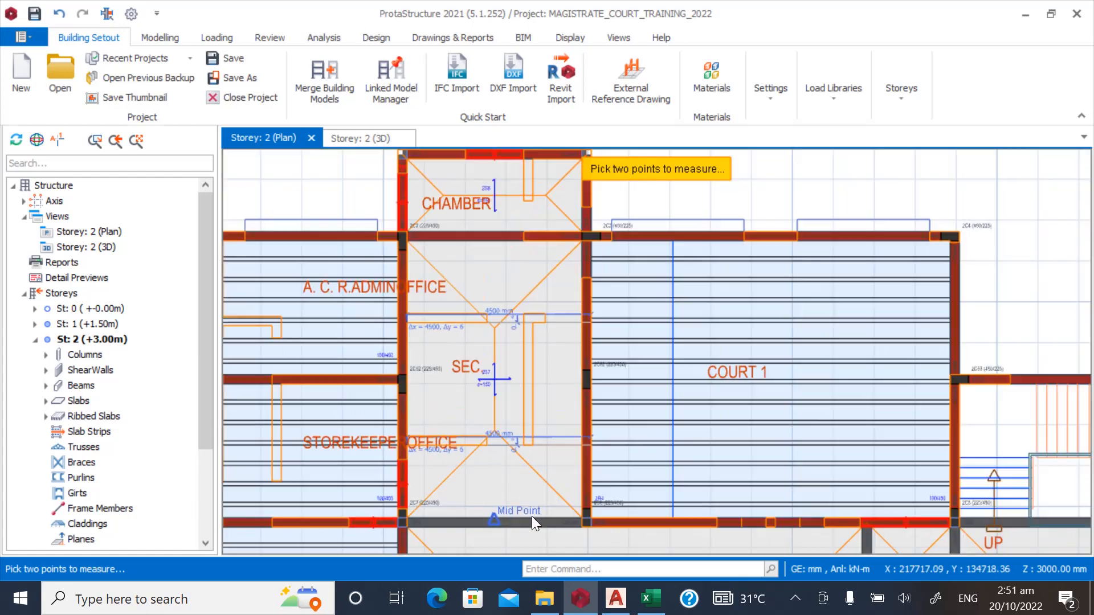
{"action": "left_click", "coordinate": [615, 598]}
{"action": "scroll", "coordinate": [442, 319], "scroll_direction": "down", "scroll_amount": 3}
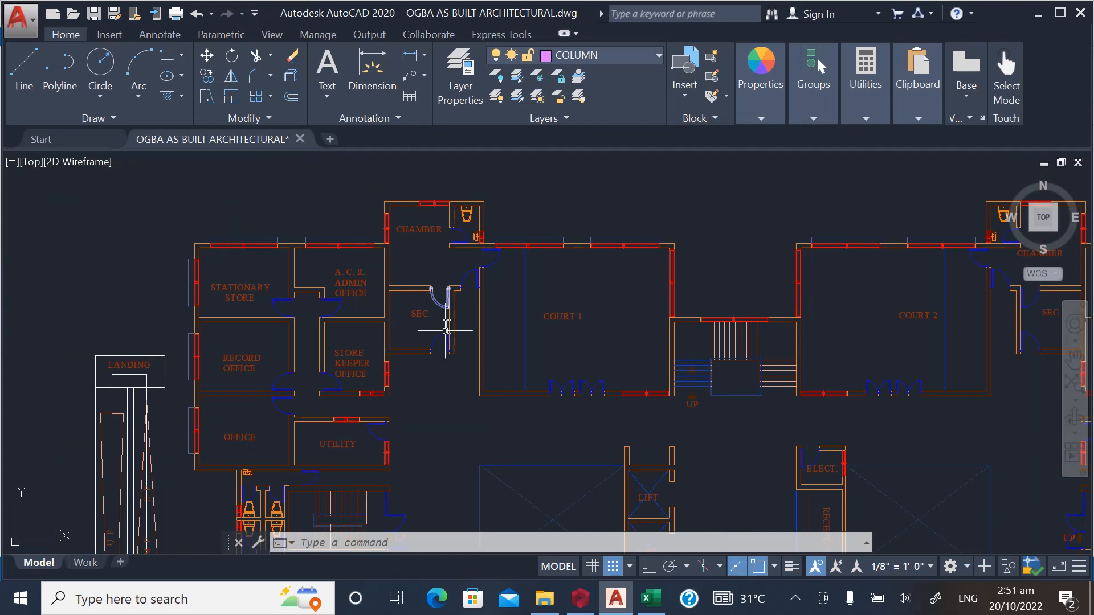
{"action": "scroll", "coordinate": [438, 316], "scroll_direction": "up", "scroll_amount": 5}
{"action": "scroll", "coordinate": [438, 316], "scroll_direction": "down", "scroll_amount": 4}
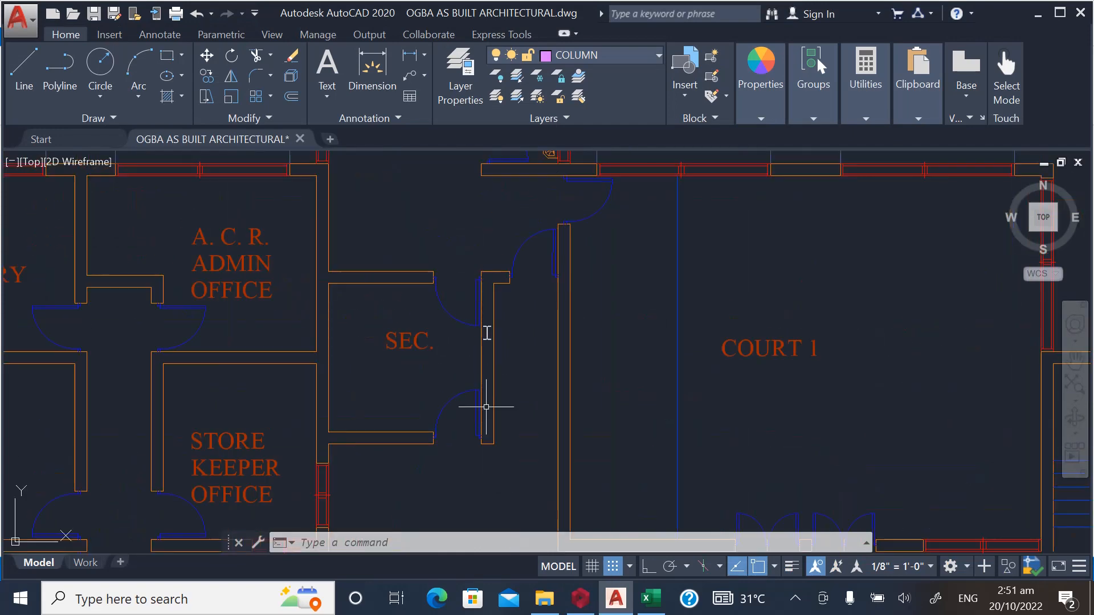
Return to ProtaStructure and measure the vertical length of the L-shaped partition on slab 2S7.
{"action": "left_click", "coordinate": [586, 603]}
{"action": "scroll", "coordinate": [530, 449], "scroll_direction": "up", "scroll_amount": 5}
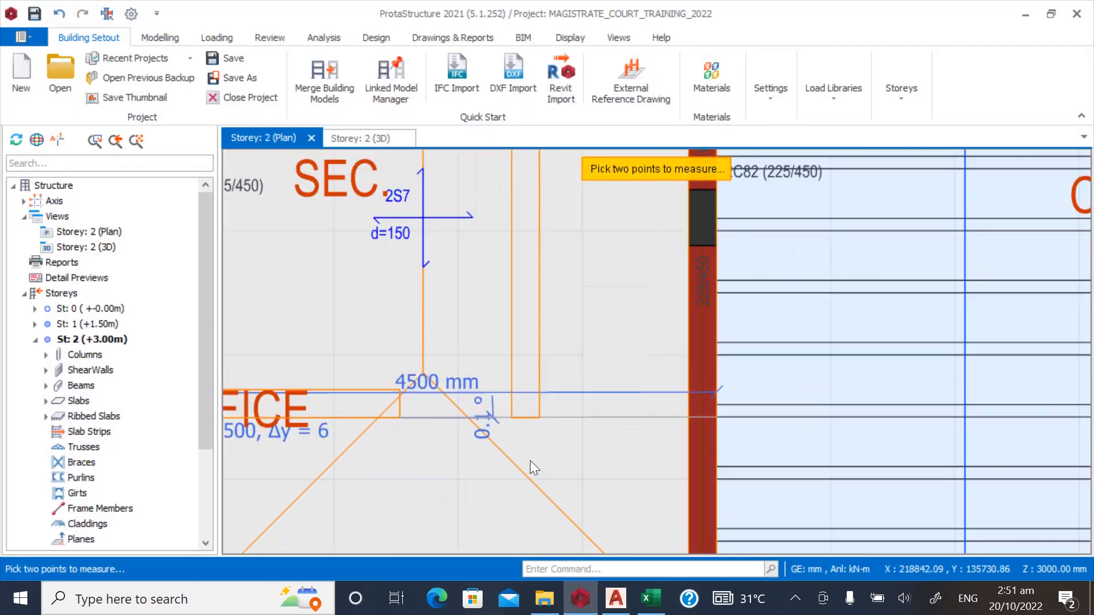
{"action": "left_click", "coordinate": [541, 408]}
{"action": "scroll", "coordinate": [528, 516], "scroll_direction": "down", "scroll_amount": 2}
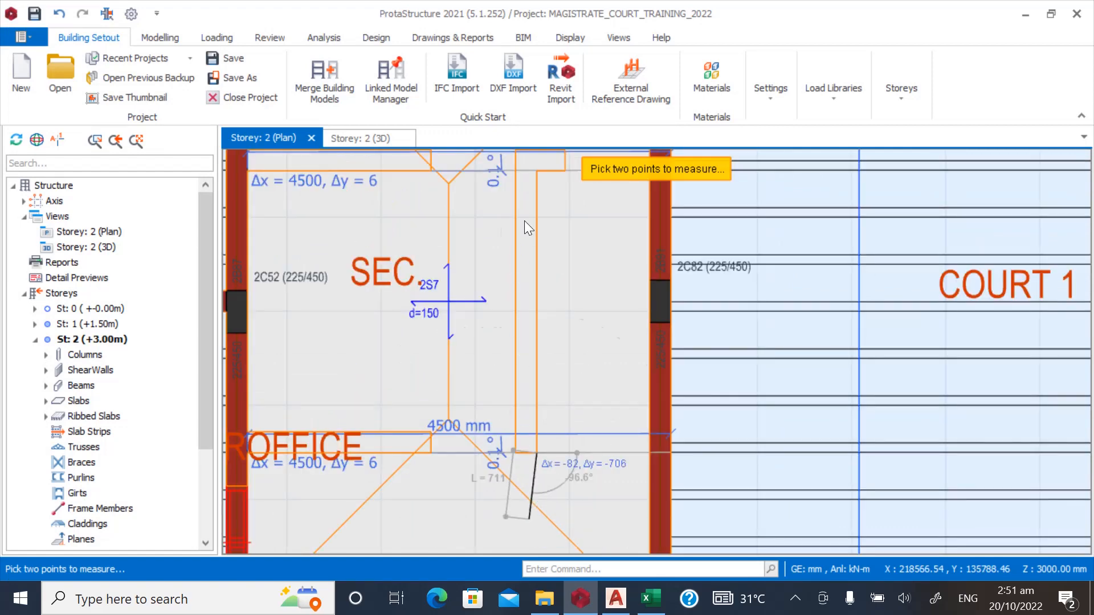
{"action": "scroll", "coordinate": [514, 293], "scroll_direction": "down", "scroll_amount": 2}
{"action": "scroll", "coordinate": [538, 237], "scroll_direction": "up", "scroll_amount": 3}
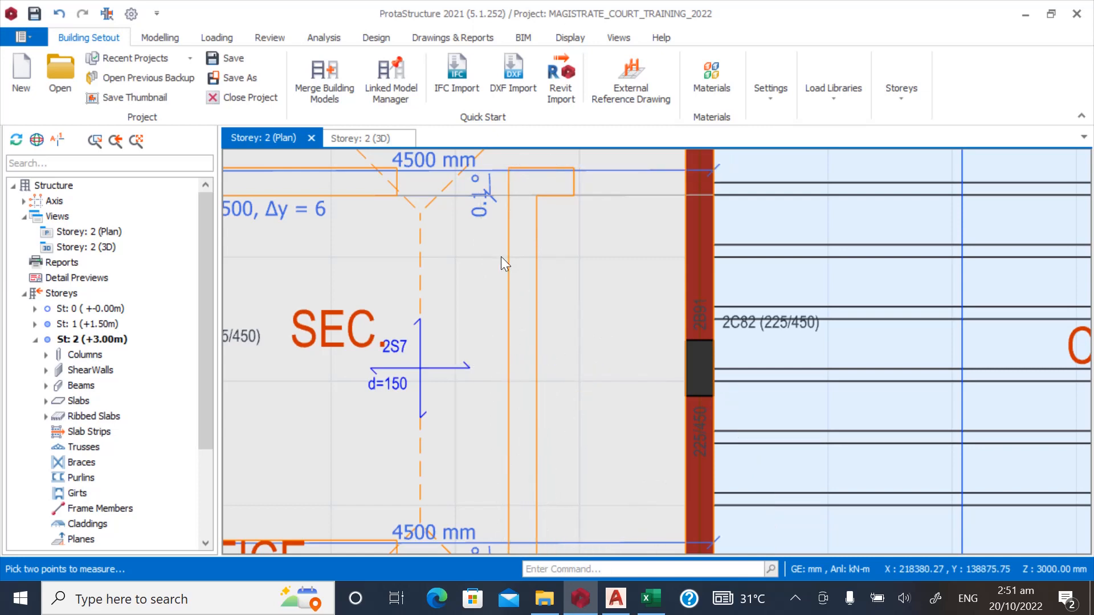
{"action": "scroll", "coordinate": [501, 257], "scroll_direction": "down", "scroll_amount": 2}
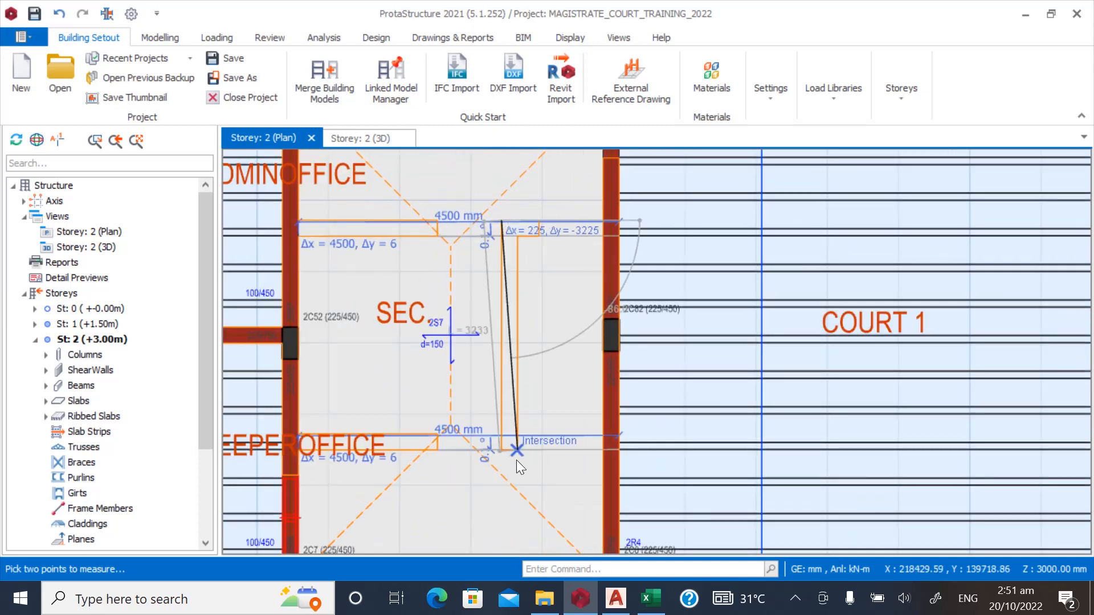
{"action": "scroll", "coordinate": [500, 443], "scroll_direction": "up", "scroll_amount": 2}
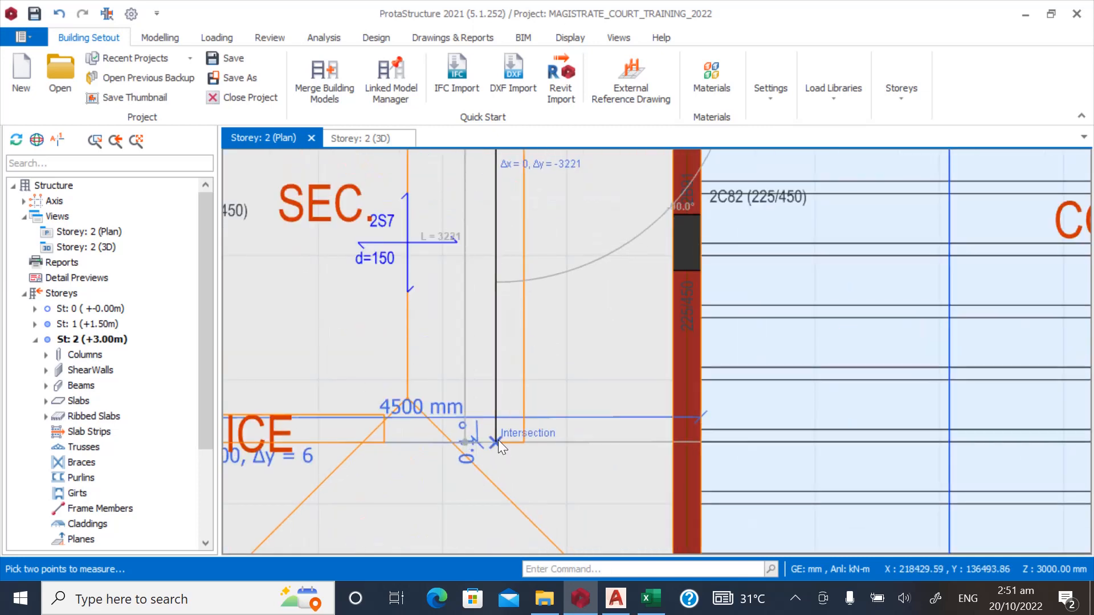
{"action": "left_click", "coordinate": [547, 331]}
{"action": "scroll", "coordinate": [546, 194], "scroll_direction": "up", "scroll_amount": 2}
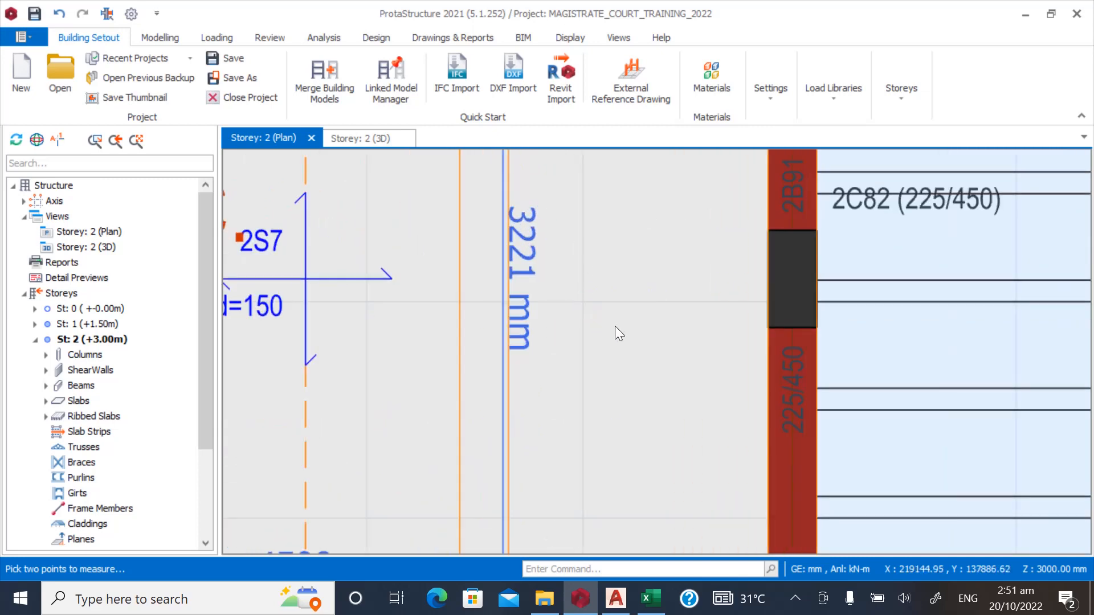
{"action": "scroll", "coordinate": [623, 330], "scroll_direction": "down", "scroll_amount": 3}
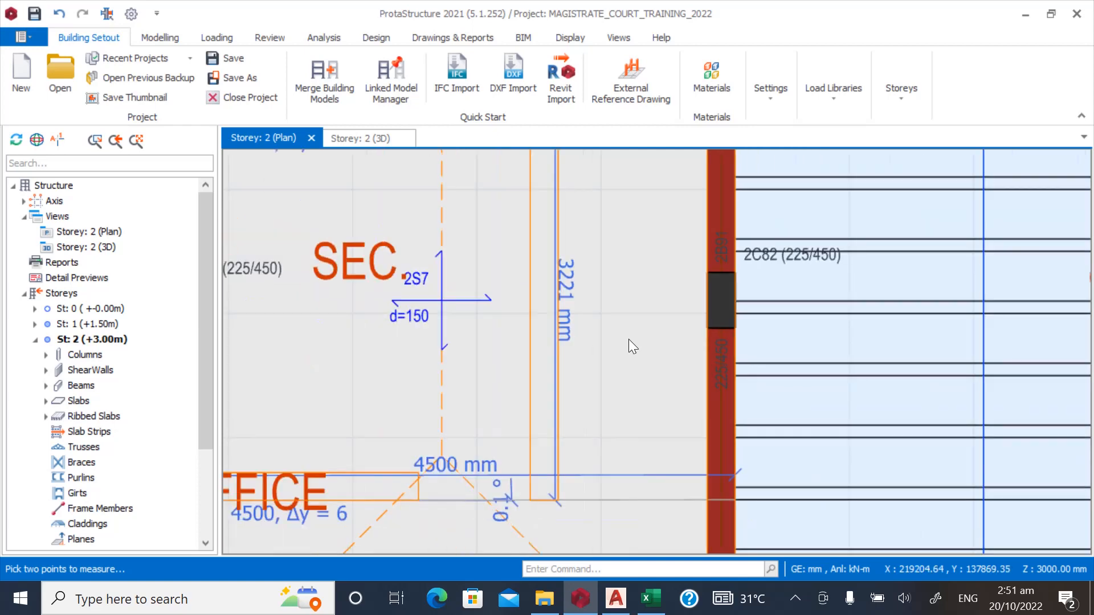
{"action": "scroll", "coordinate": [628, 340], "scroll_direction": "down", "scroll_amount": 1}
{"action": "scroll", "coordinate": [495, 501], "scroll_direction": "down", "scroll_amount": 1}
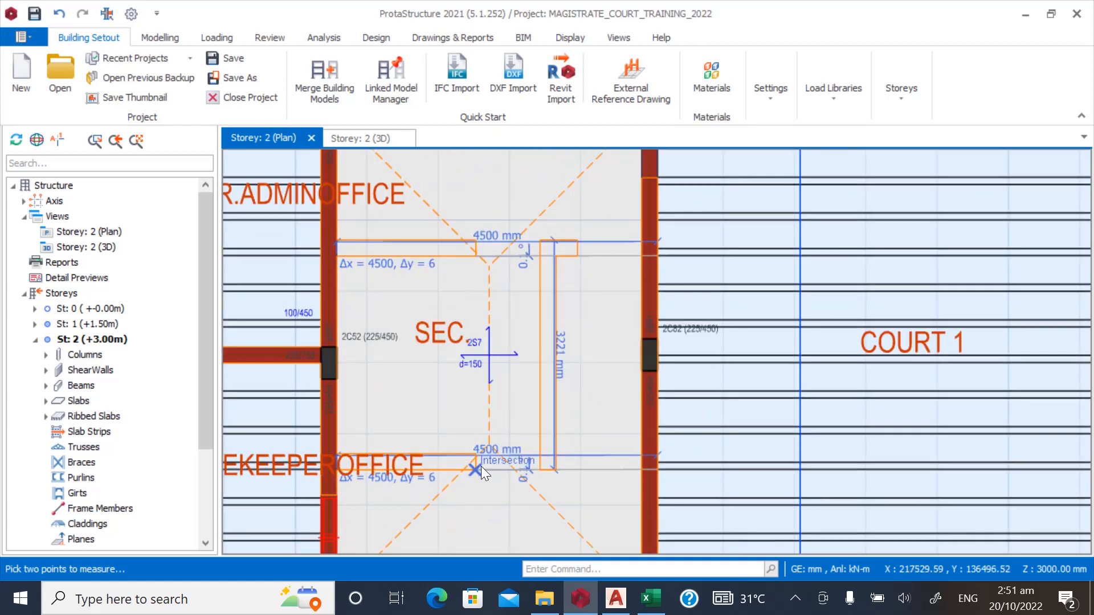
{"action": "scroll", "coordinate": [562, 356], "scroll_direction": "up", "scroll_amount": 1}
{"action": "scroll", "coordinate": [603, 370], "scroll_direction": "down", "scroll_amount": 1}
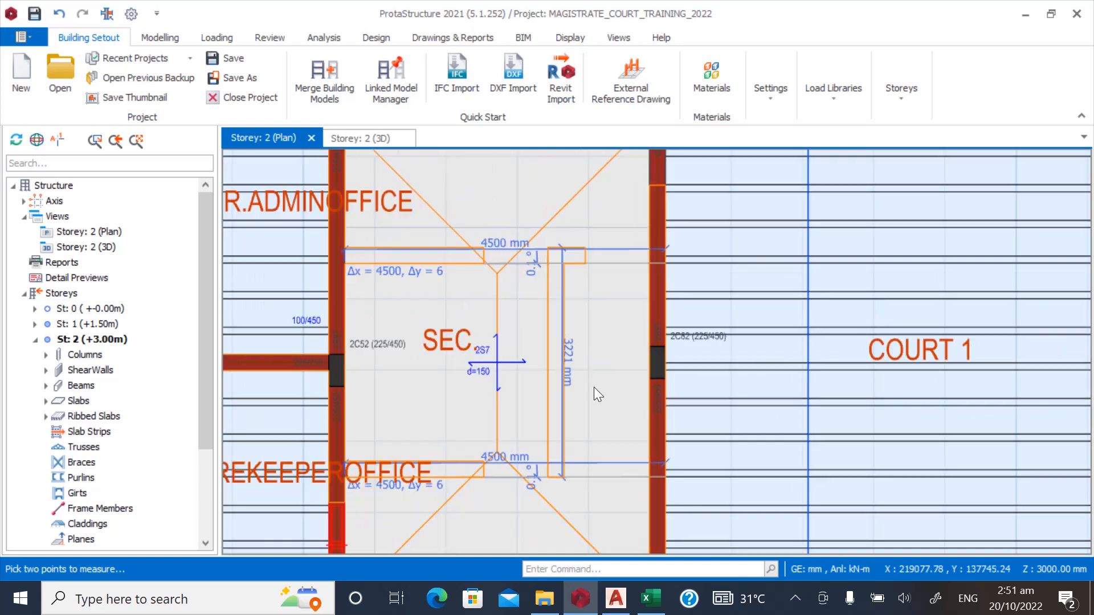
Open the Windows Calculator, add 3.221 and 9 to total the SEC. room's wall lengths, and close it.
{"action": "left_click", "coordinate": [175, 597]}
{"action": "type", "text": "C"}
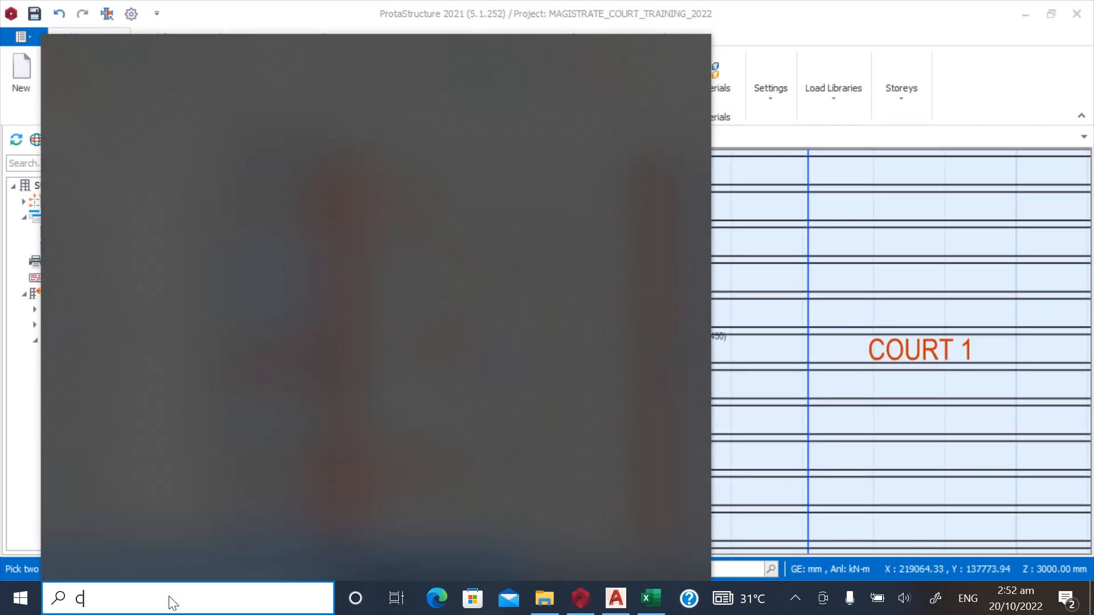
{"action": "type", "text": "AL"}
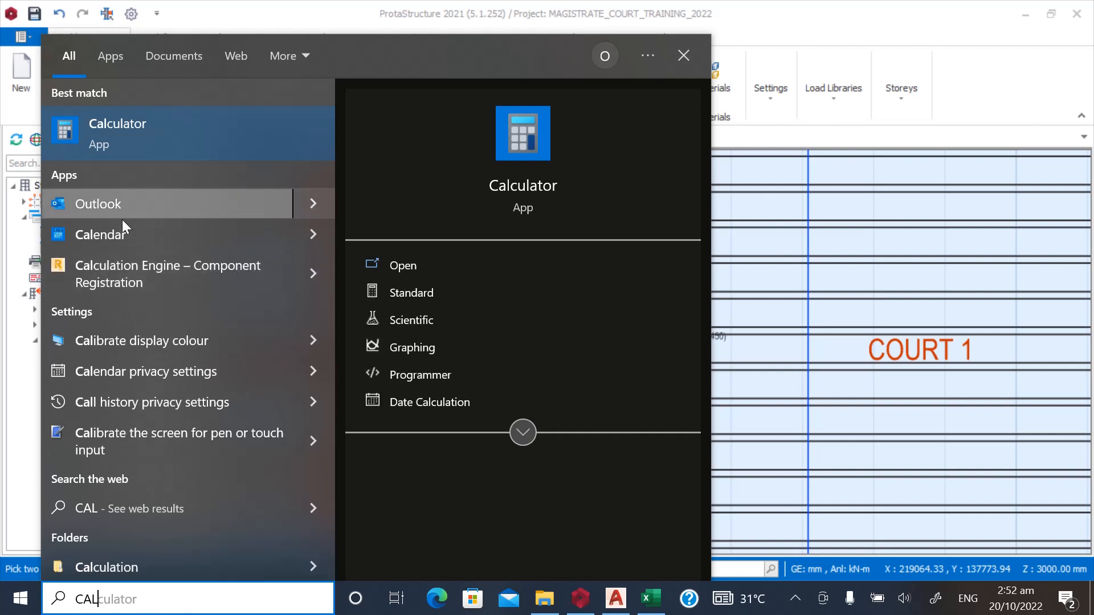
{"action": "left_click", "coordinate": [151, 139]}
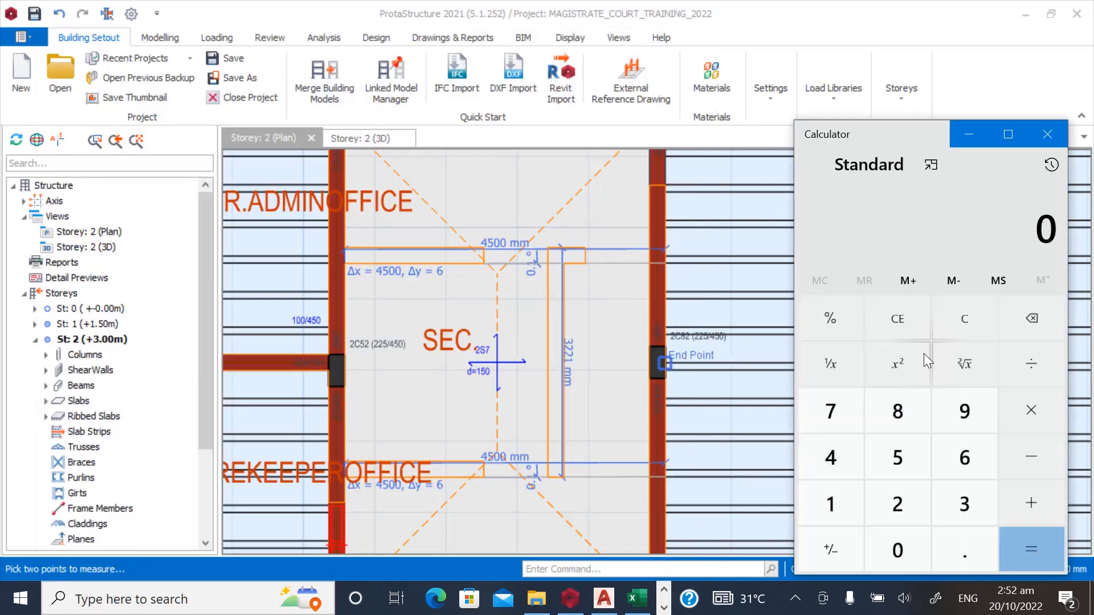
{"action": "left_click", "coordinate": [948, 501]}
{"action": "left_click", "coordinate": [961, 544]}
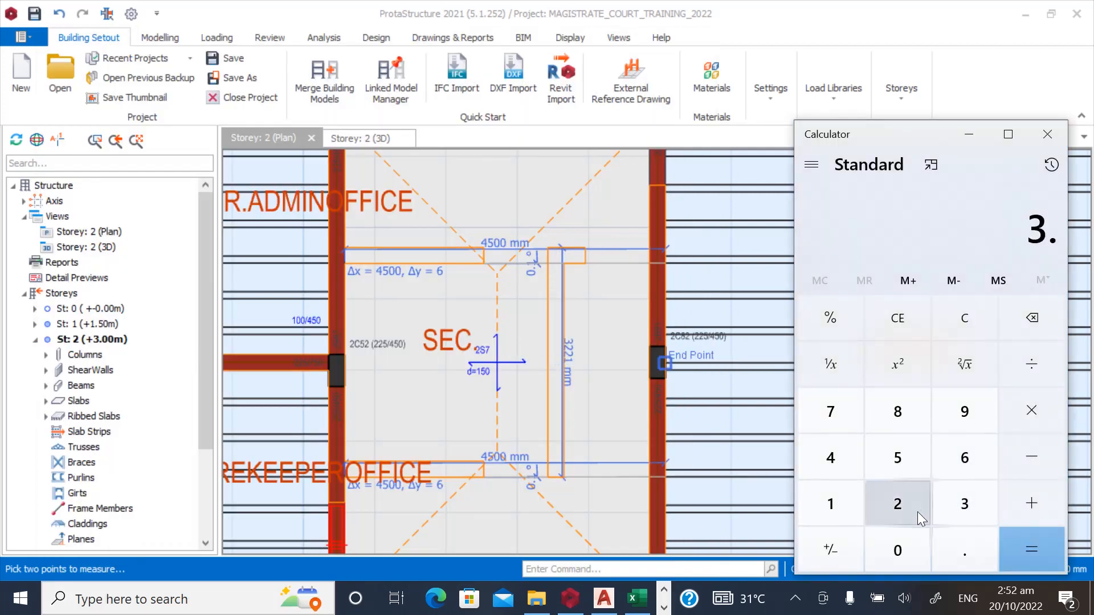
{"action": "left_click", "coordinate": [901, 503]}
{"action": "left_click", "coordinate": [901, 504]}
{"action": "left_click", "coordinate": [840, 504]}
{"action": "left_click", "coordinate": [1029, 506]}
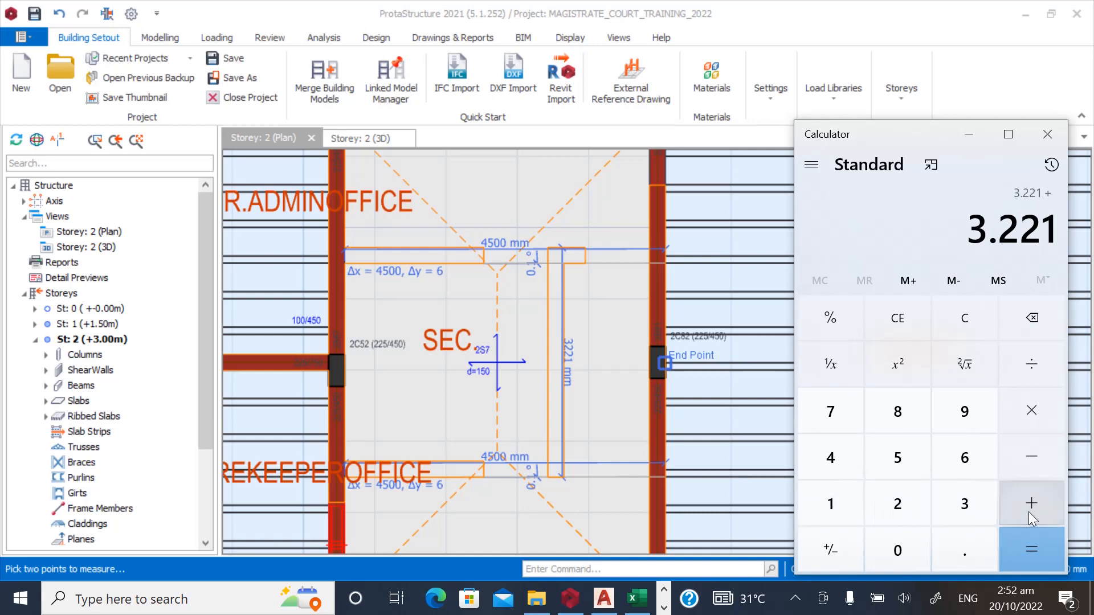
{"action": "left_click", "coordinate": [962, 419]}
{"action": "left_click", "coordinate": [1020, 545]}
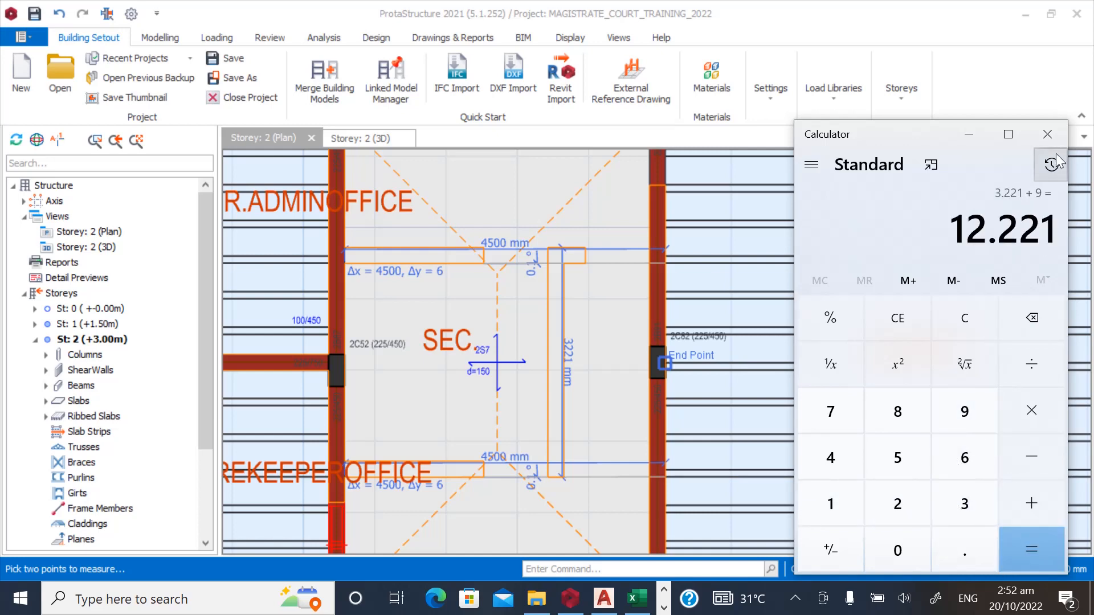
{"action": "left_click", "coordinate": [1047, 135]}
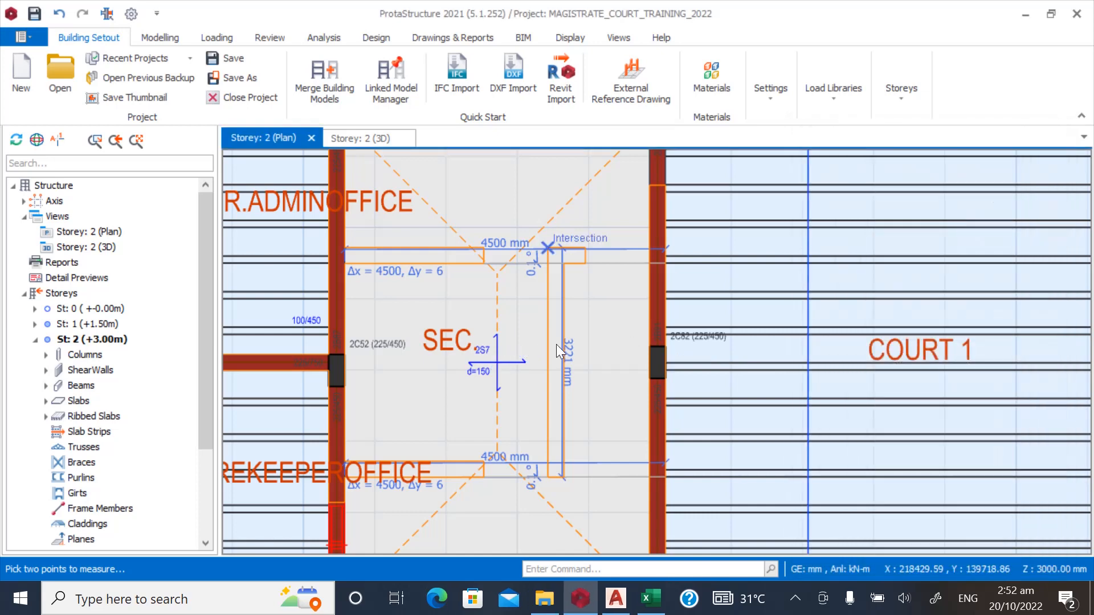
End measuring on the Storey 2 plan and switch to the Excel wall load sheet.
{"action": "key", "text": "Escape"}
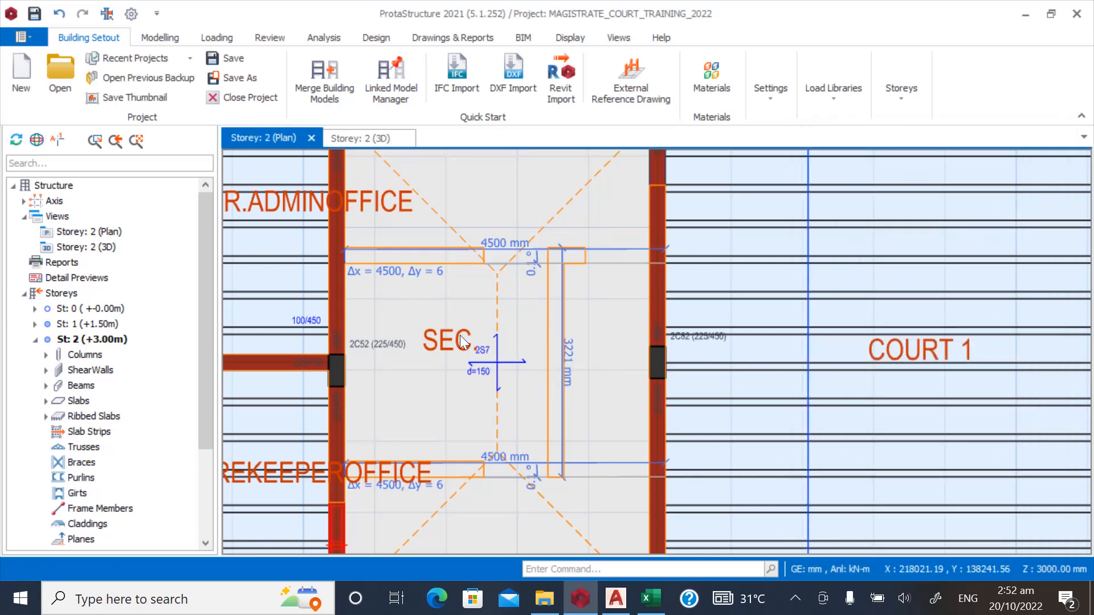
{"action": "scroll", "coordinate": [501, 312], "scroll_direction": "down", "scroll_amount": 1}
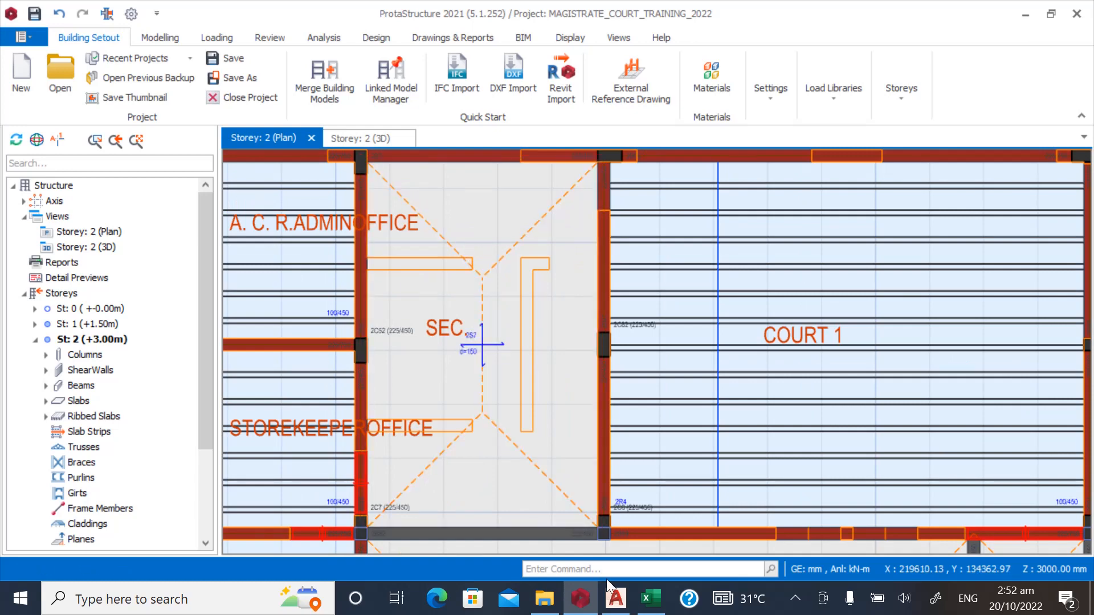
{"action": "left_click", "coordinate": [649, 598]}
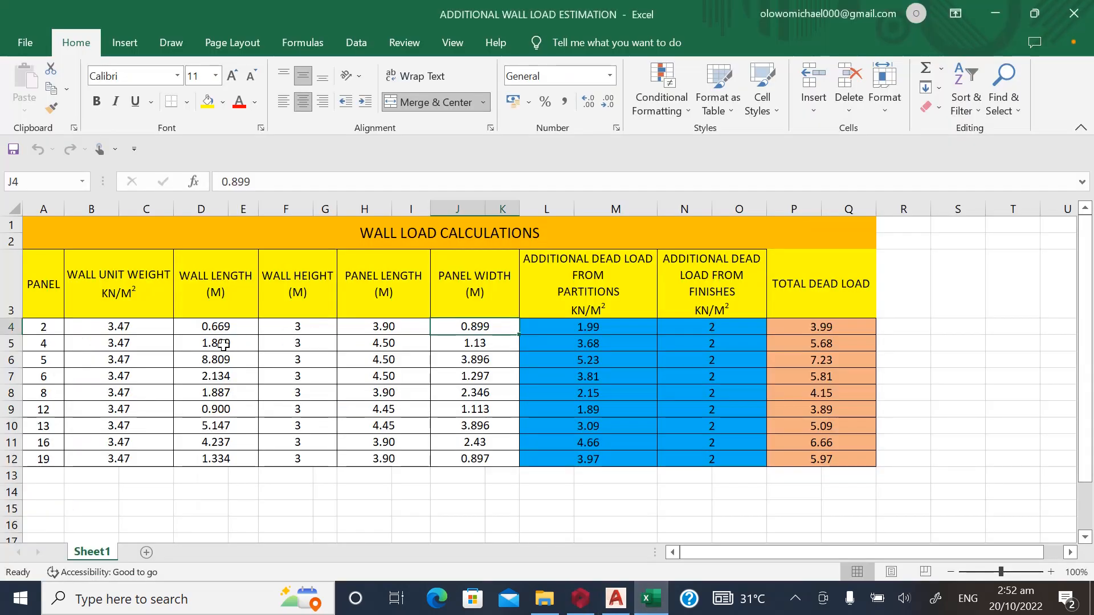
Set the wall length in row 4, the first panel row of the wall load table, to 12.221 m.
{"action": "left_click", "coordinate": [226, 328]}
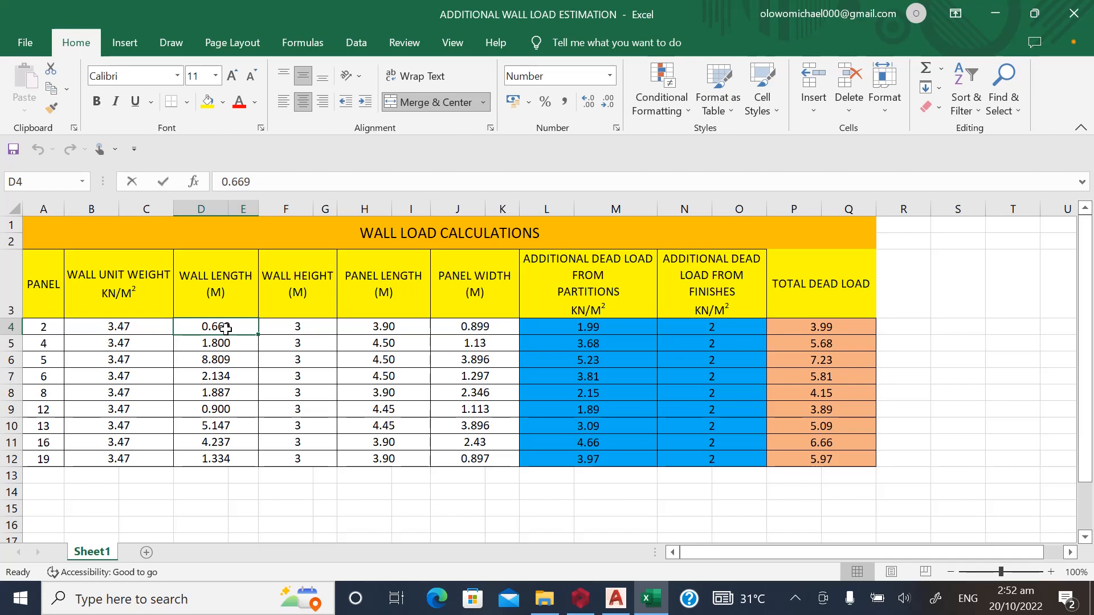
{"action": "type", "text": "12.221"}
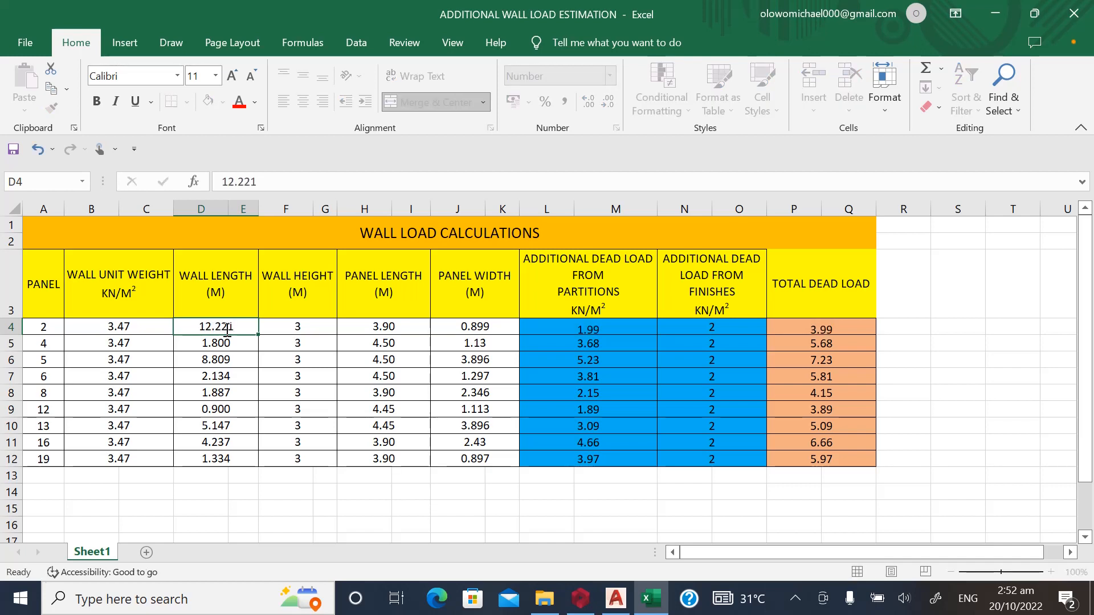
{"action": "key", "text": "Return"}
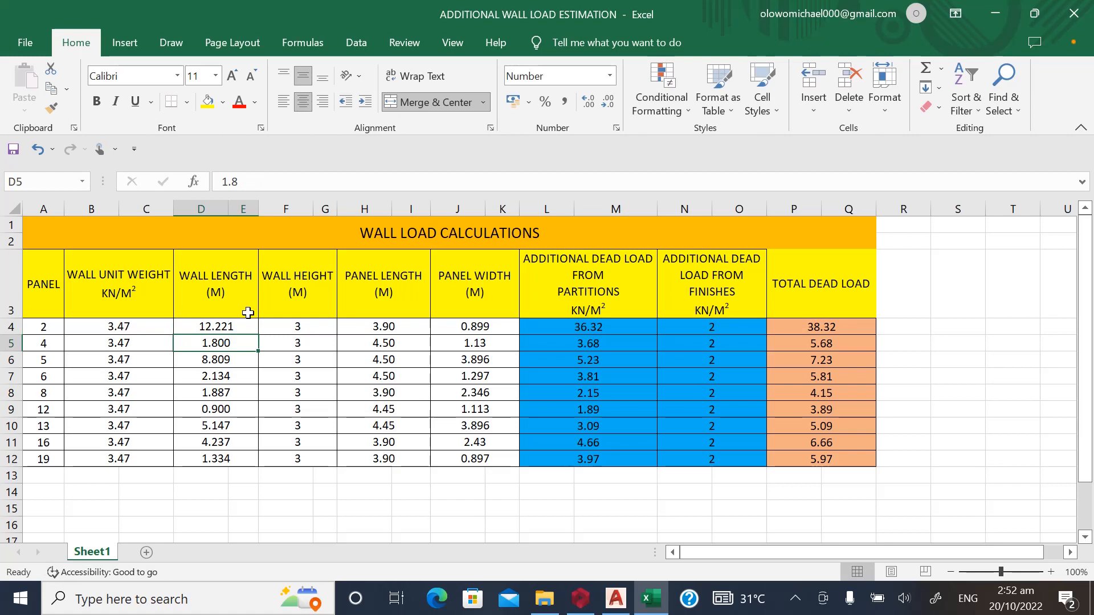
{"action": "left_click", "coordinate": [371, 327]}
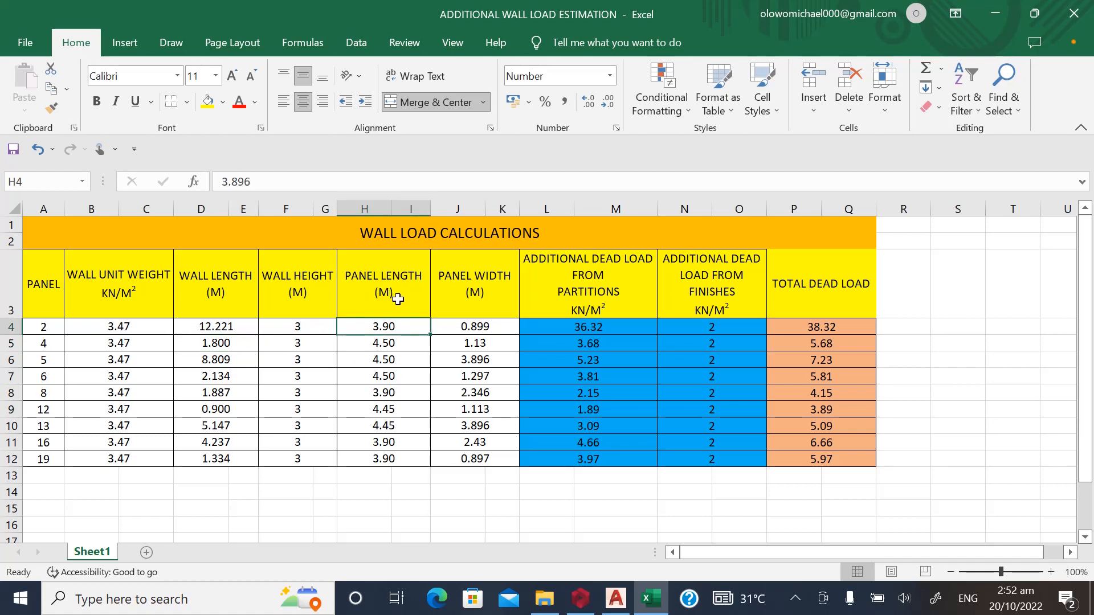
Switch to ProtaStructure and measure slab 2S7's vertical span along its COURT 1 side, from the upper beam end point to the lower one.
{"action": "mouse_move", "coordinate": [612, 608]}
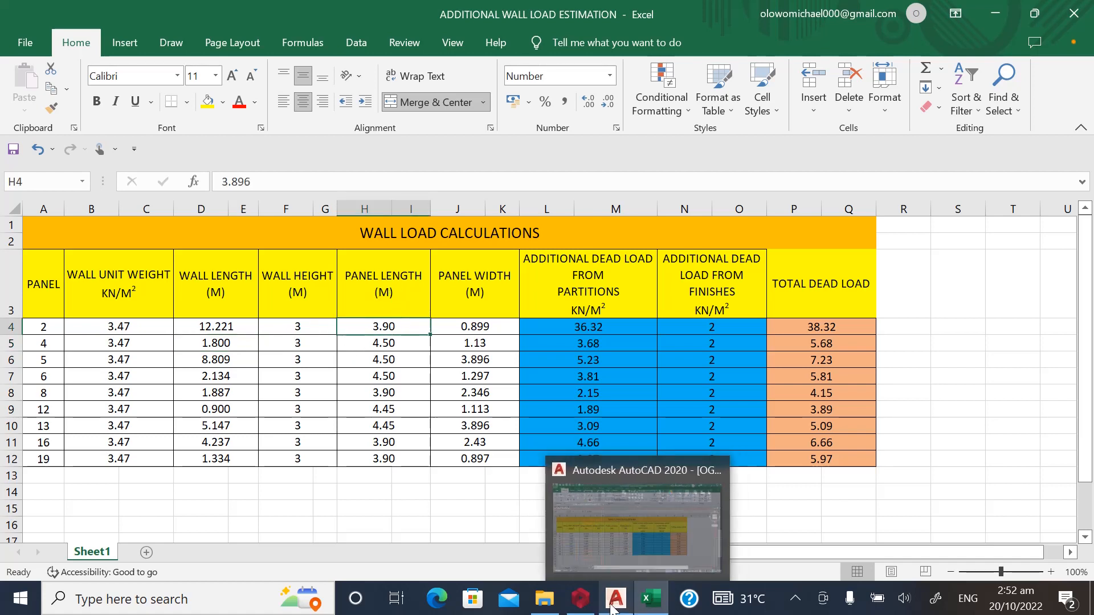
{"action": "left_click", "coordinate": [581, 598]}
{"action": "right_click", "coordinate": [529, 172]}
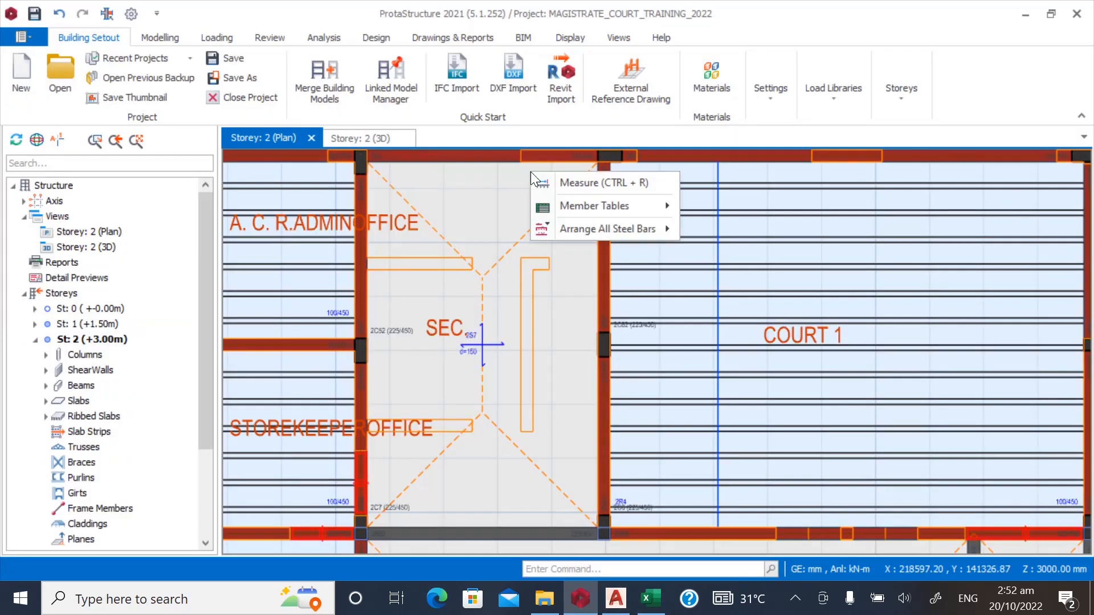
{"action": "left_click", "coordinate": [578, 184]}
{"action": "scroll", "coordinate": [422, 297], "scroll_direction": "down", "scroll_amount": 1}
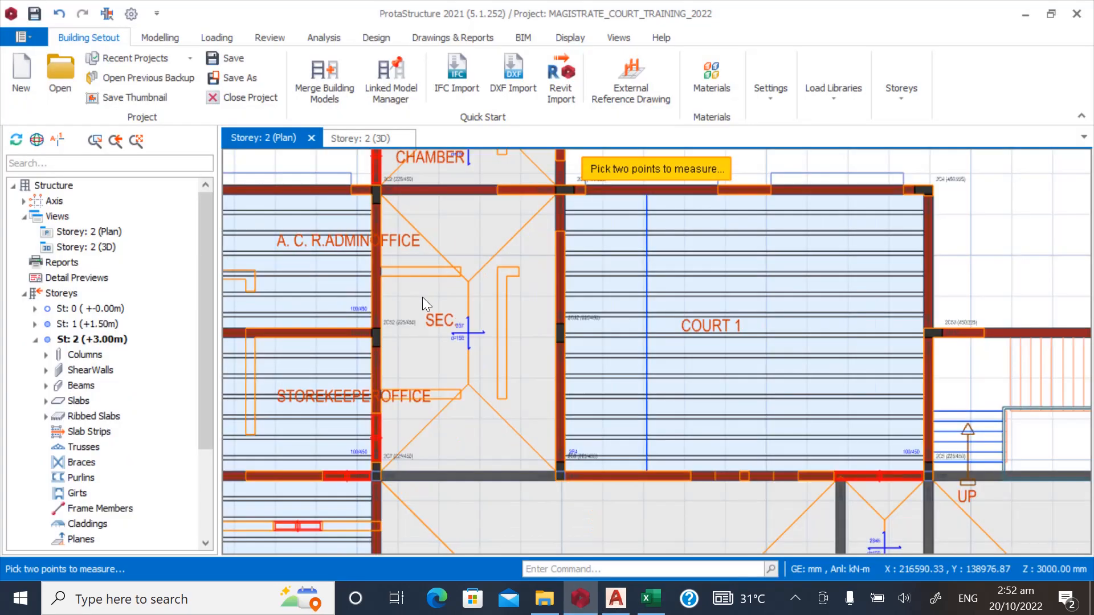
{"action": "scroll", "coordinate": [545, 186], "scroll_direction": "up", "scroll_amount": 5}
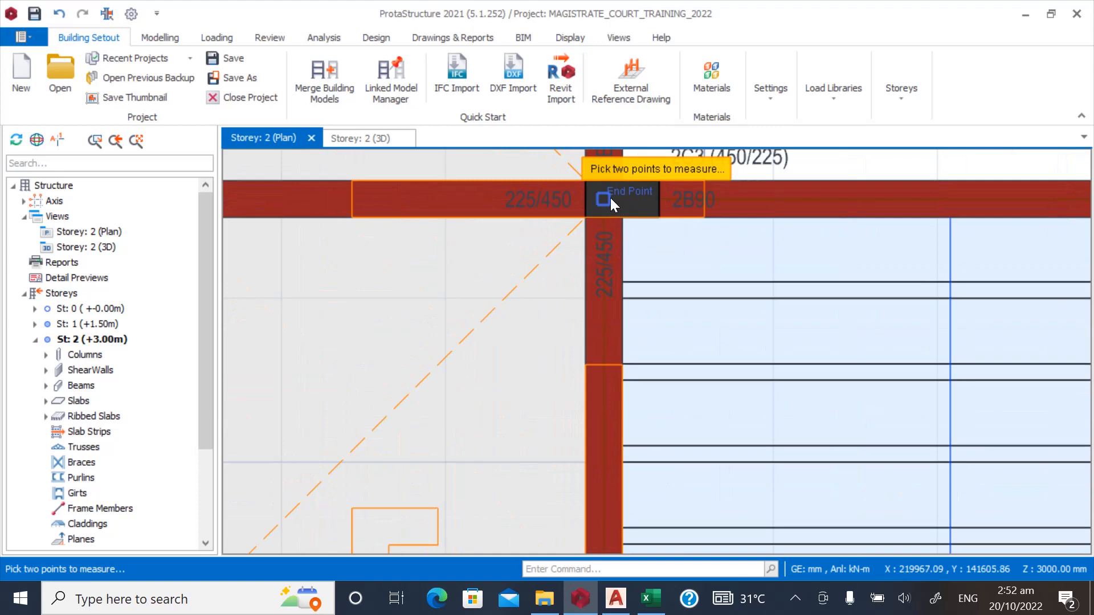
{"action": "left_click", "coordinate": [610, 197]}
{"action": "scroll", "coordinate": [591, 204], "scroll_direction": "down", "scroll_amount": 4}
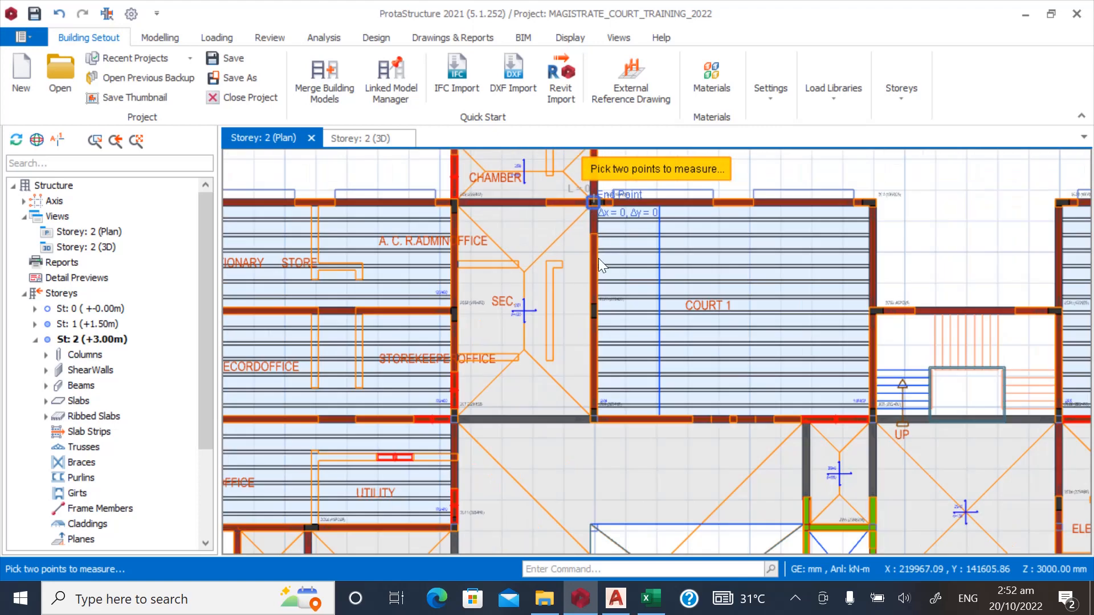
{"action": "scroll", "coordinate": [595, 421], "scroll_direction": "up", "scroll_amount": 5}
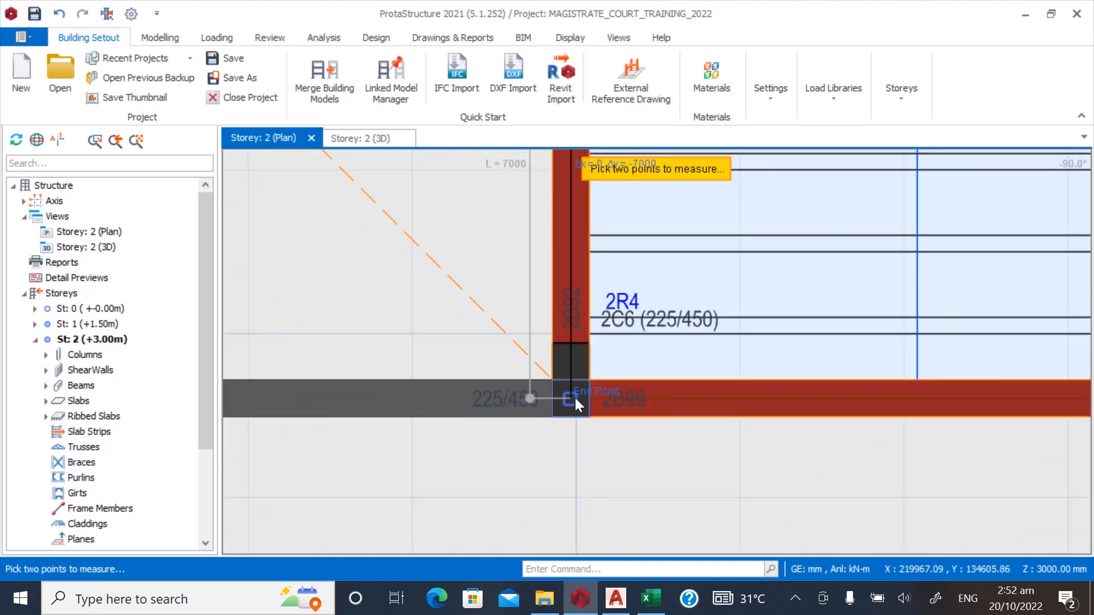
{"action": "left_click", "coordinate": [575, 398]}
Measure slab 2S7's horizontal span along beam 2B82, between the end points at columns 2C7 and 2C6.
{"action": "scroll", "coordinate": [535, 427], "scroll_direction": "down", "scroll_amount": 4}
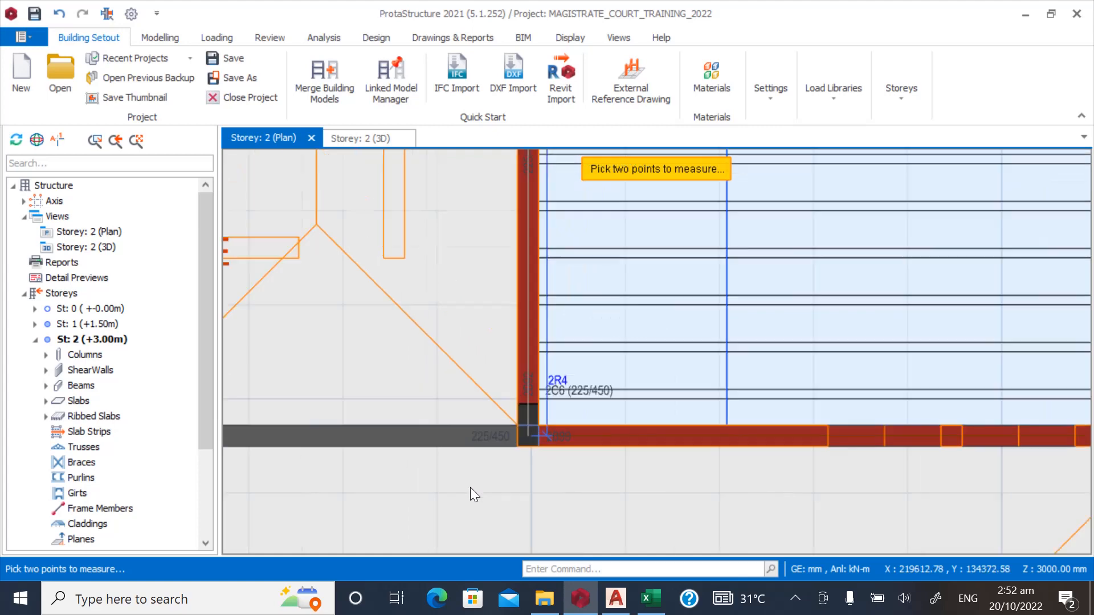
{"action": "scroll", "coordinate": [534, 231], "scroll_direction": "up", "scroll_amount": 5}
{"action": "scroll", "coordinate": [576, 276], "scroll_direction": "down", "scroll_amount": 4}
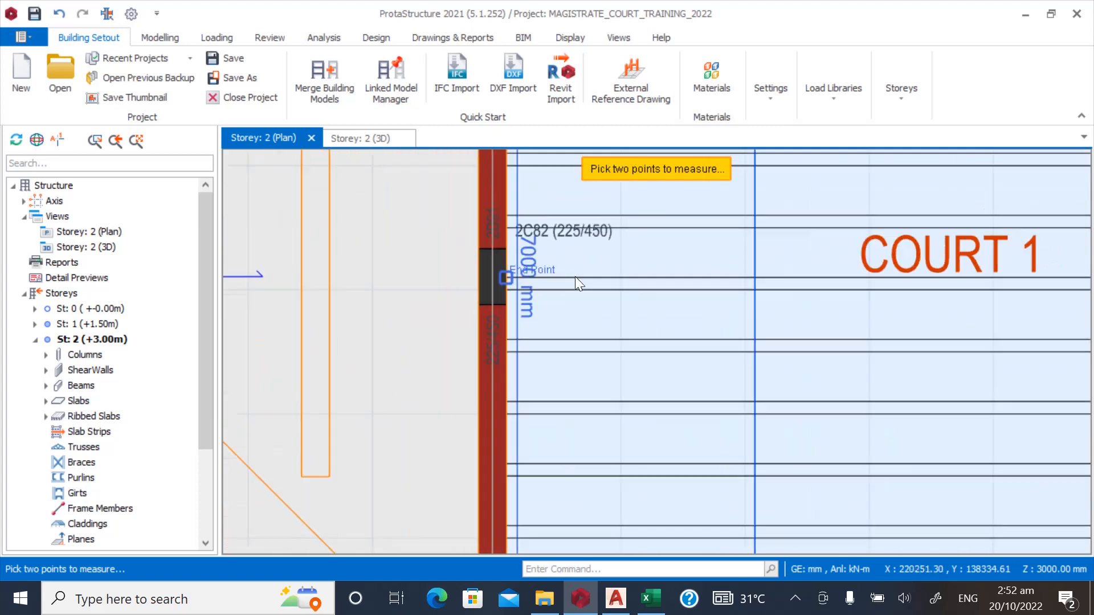
{"action": "scroll", "coordinate": [572, 288], "scroll_direction": "down", "scroll_amount": 3}
{"action": "scroll", "coordinate": [441, 354], "scroll_direction": "up", "scroll_amount": 6}
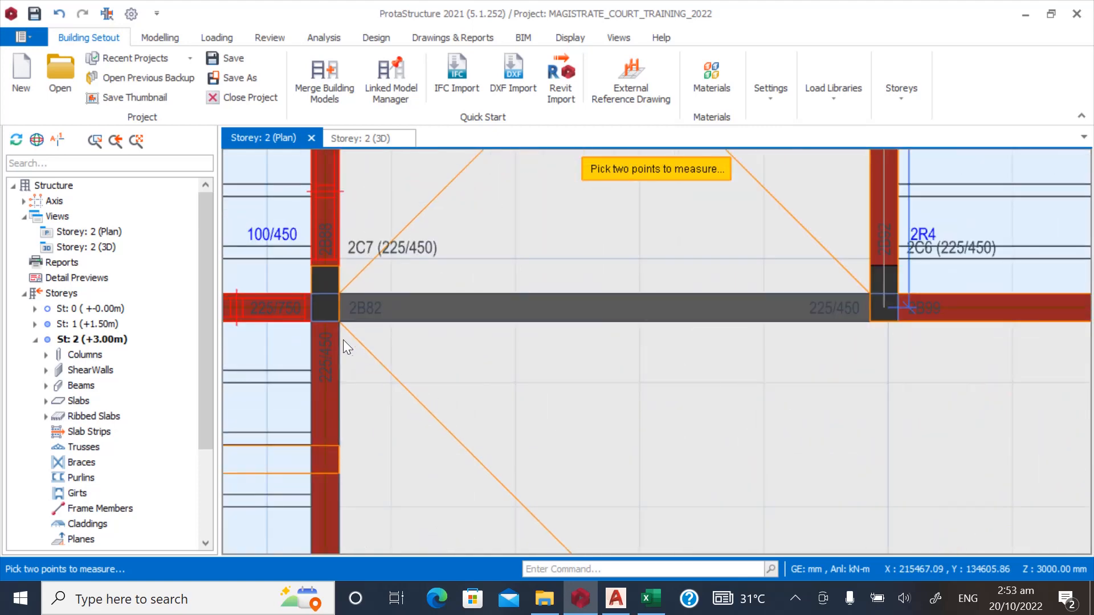
{"action": "left_click", "coordinate": [323, 311]}
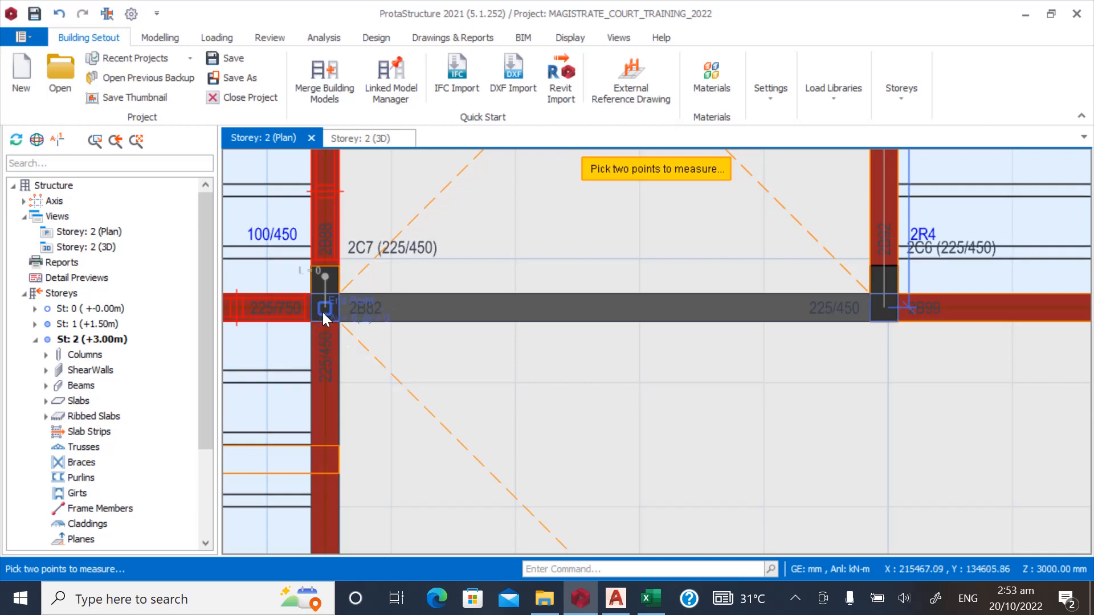
{"action": "left_click", "coordinate": [883, 310]}
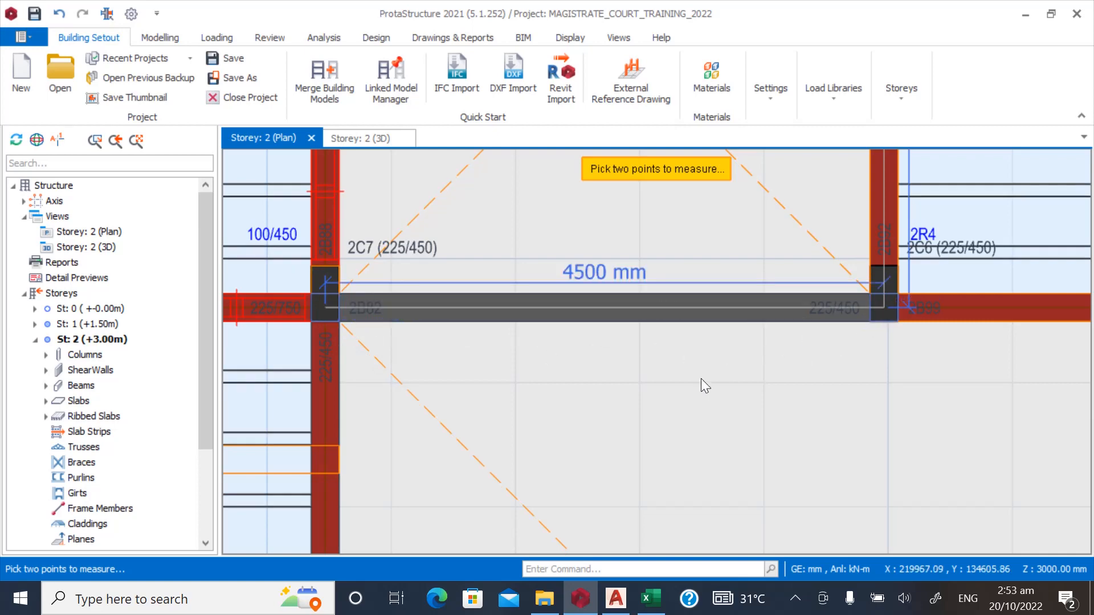
{"action": "scroll", "coordinate": [448, 395], "scroll_direction": "down", "scroll_amount": 3}
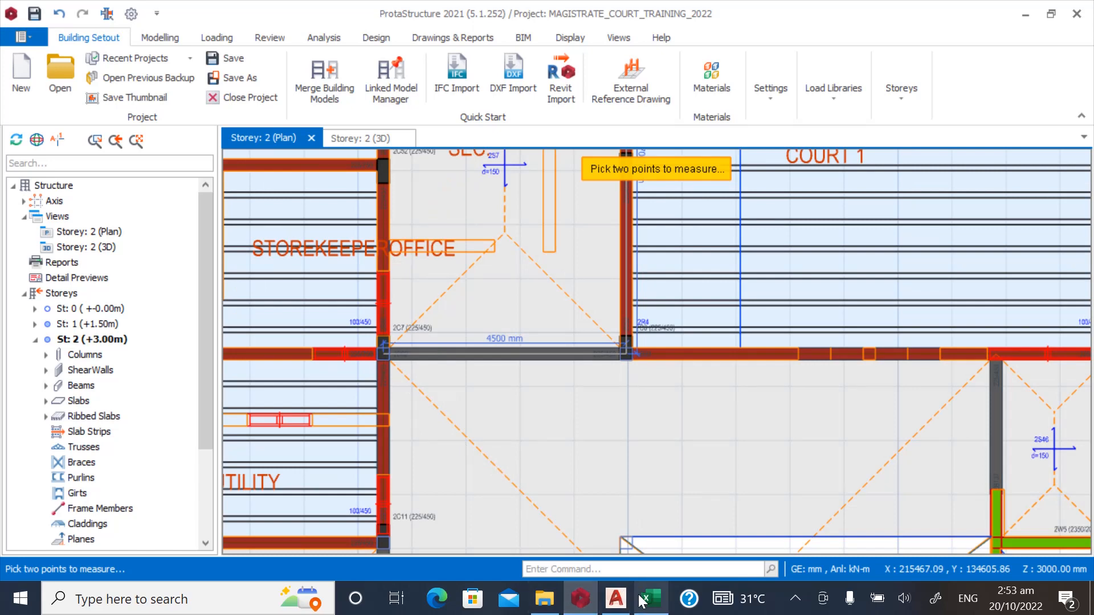
Return to the Excel wall load sheet and set row 4's panel length to 7 m and panel width to 4.5 m.
{"action": "left_click", "coordinate": [640, 595]}
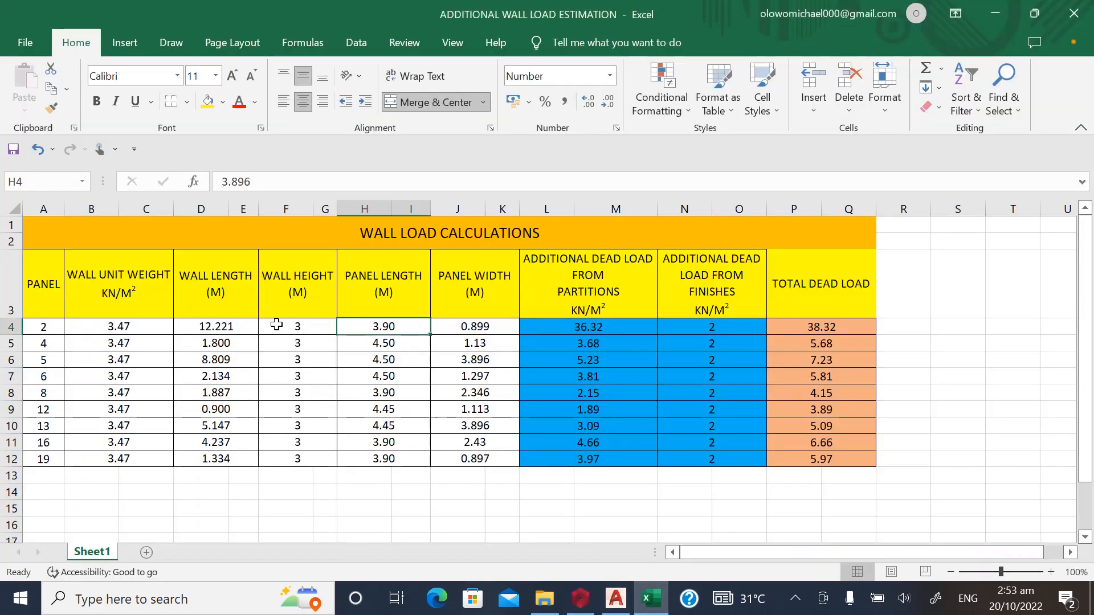
{"action": "left_click", "coordinate": [319, 327]}
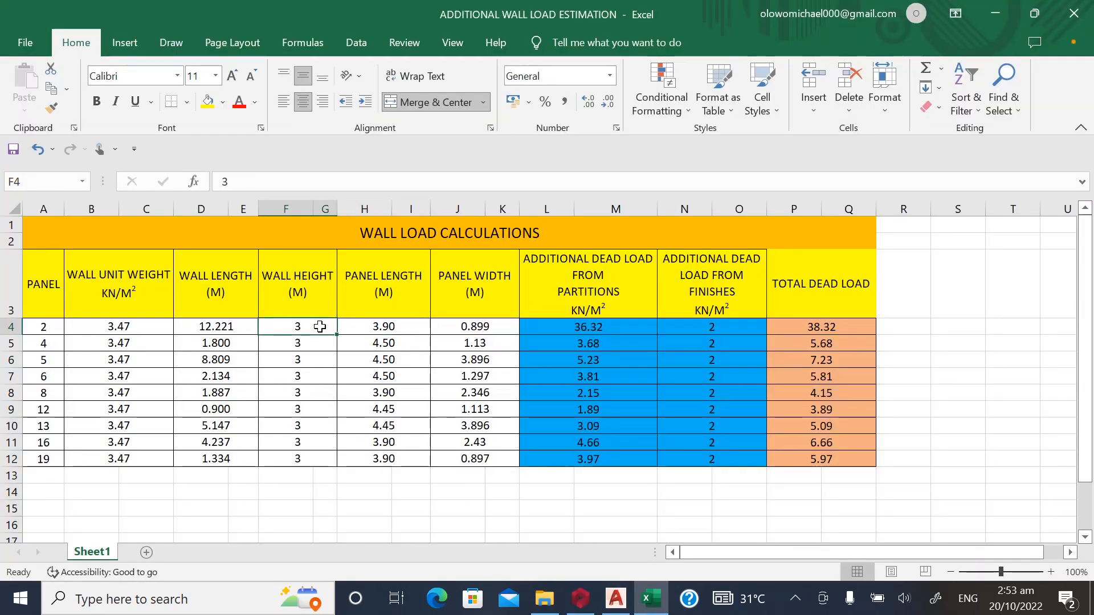
{"action": "left_click", "coordinate": [403, 328]}
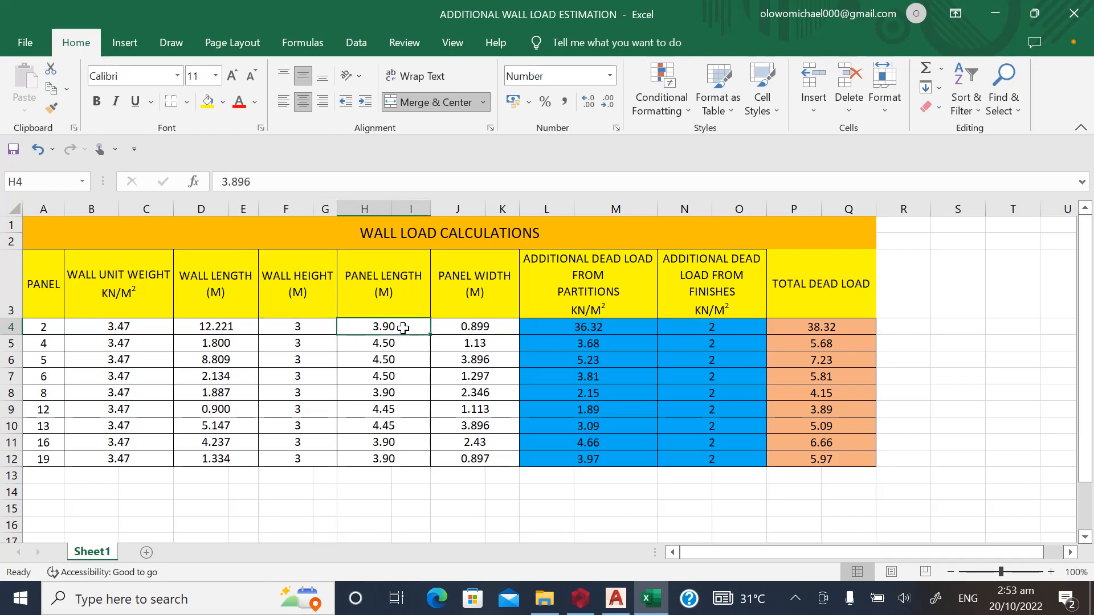
{"action": "type", "text": "7"}
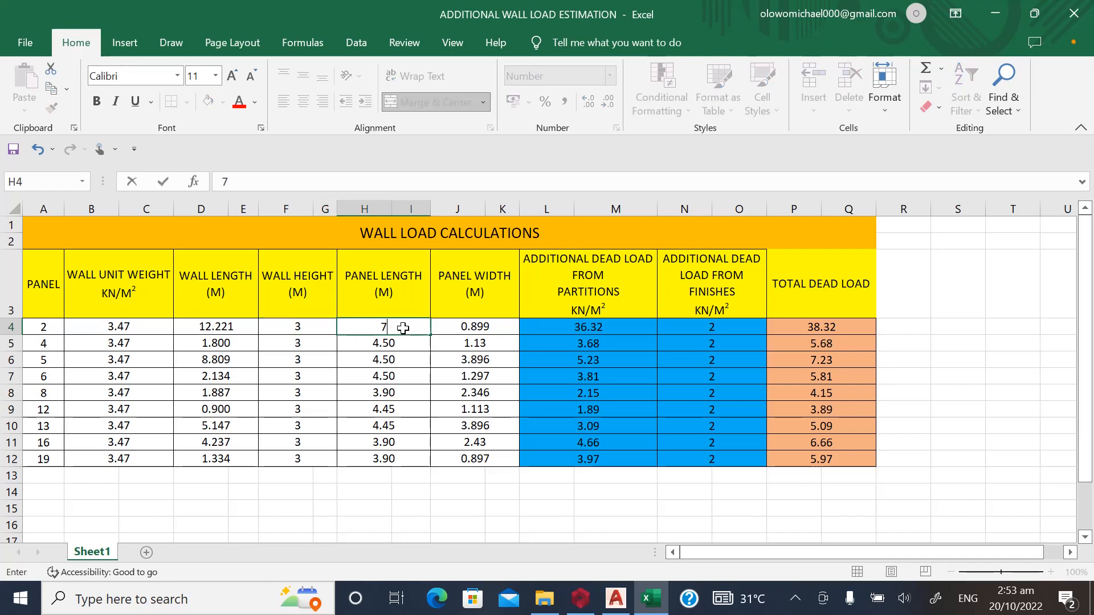
{"action": "left_click", "coordinate": [480, 327]}
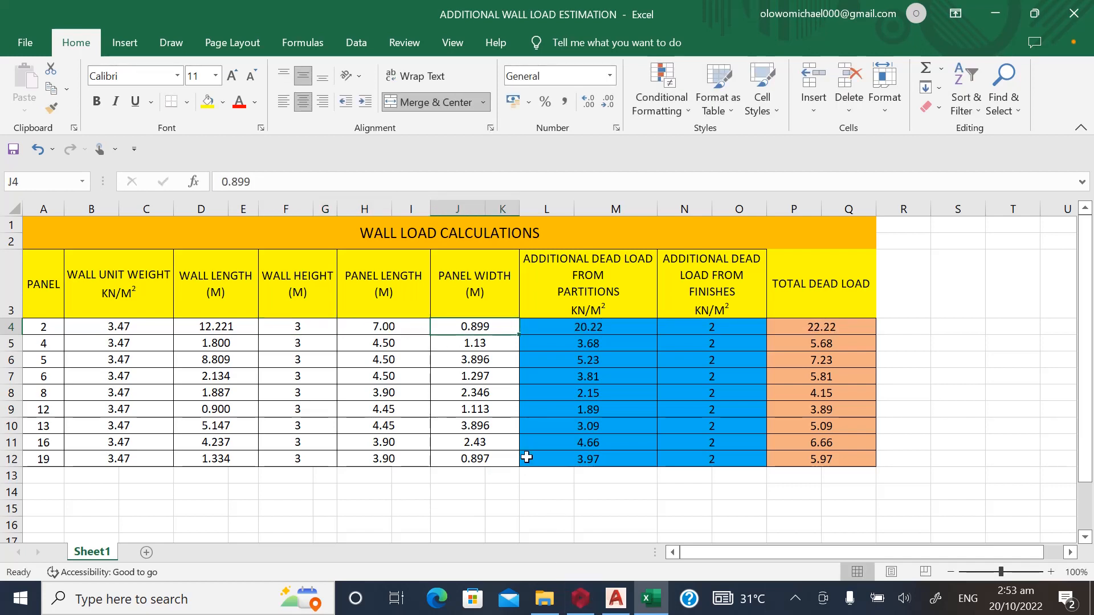
{"action": "left_click", "coordinate": [580, 598]}
{"action": "left_click", "coordinate": [580, 599]}
{"action": "type", "text": "4."}
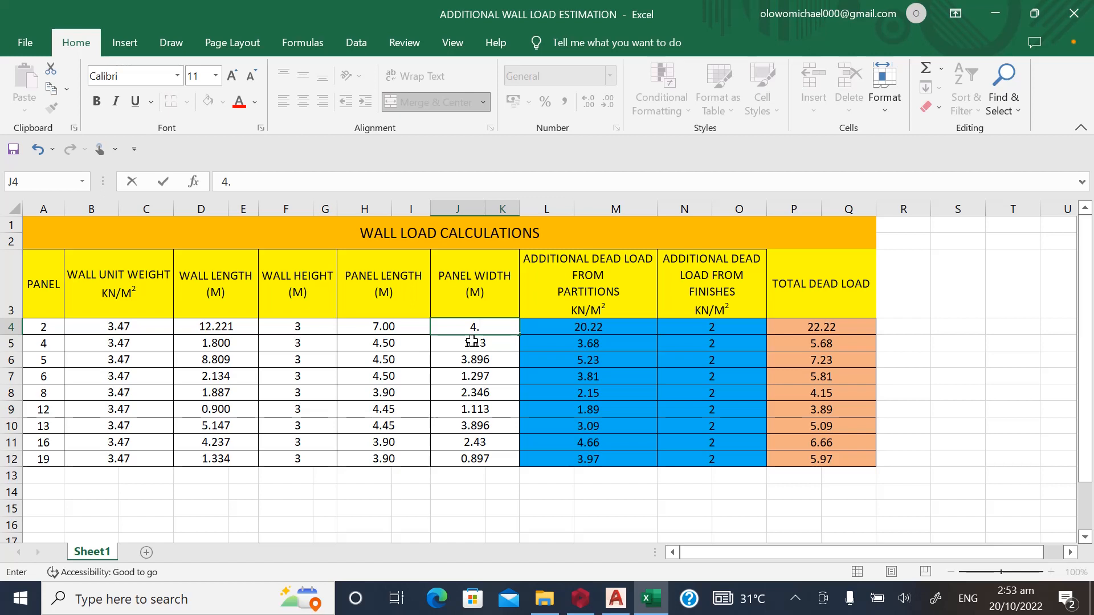
{"action": "type", "text": "5"}
{"action": "left_click", "coordinate": [410, 347]}
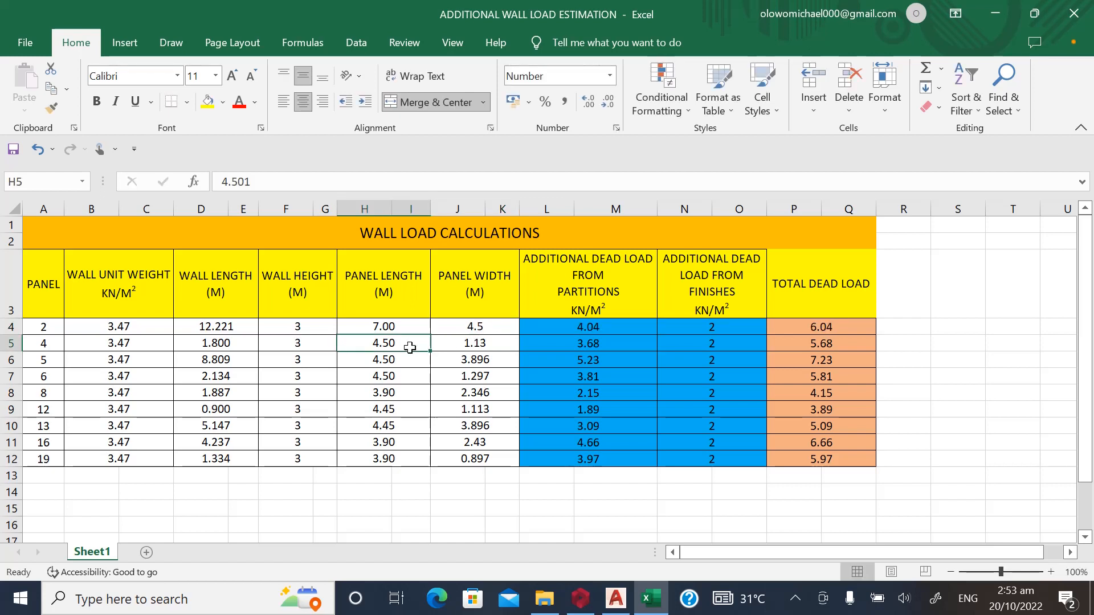
{"action": "left_click", "coordinate": [371, 327]}
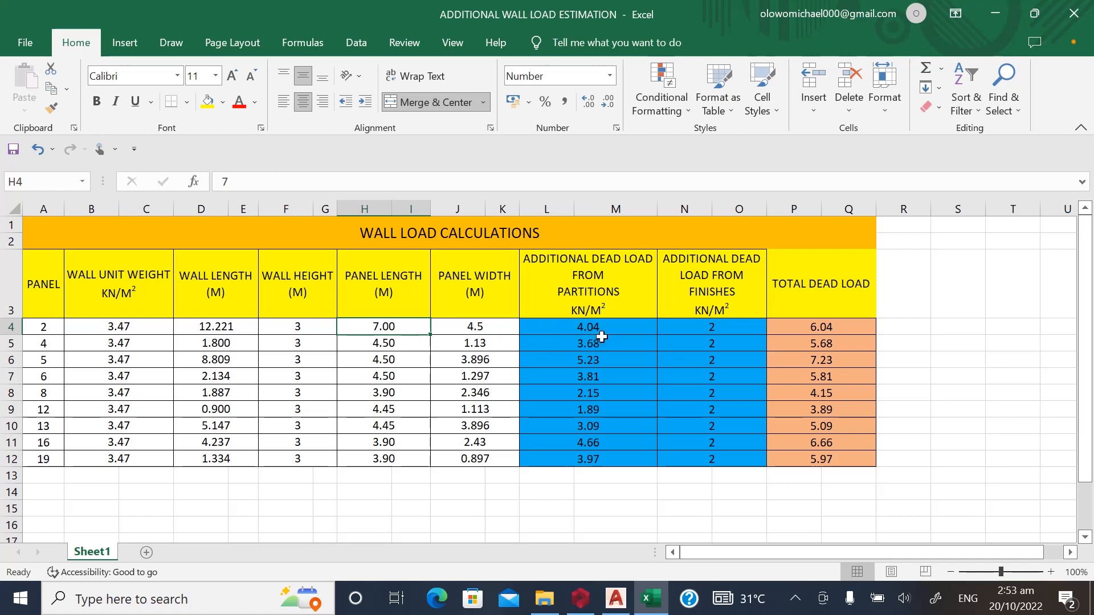
{"action": "left_click", "coordinate": [629, 329]}
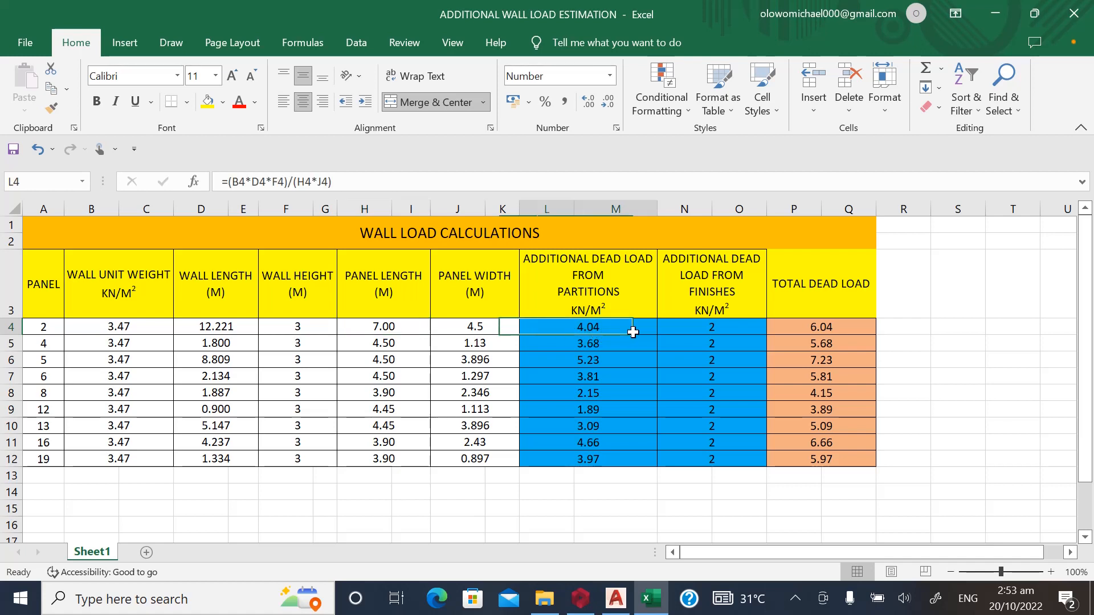
Switch back to ProtaStructure and open the load properties of slab 2S7 in the SEC. room.
{"action": "left_click", "coordinate": [581, 598]}
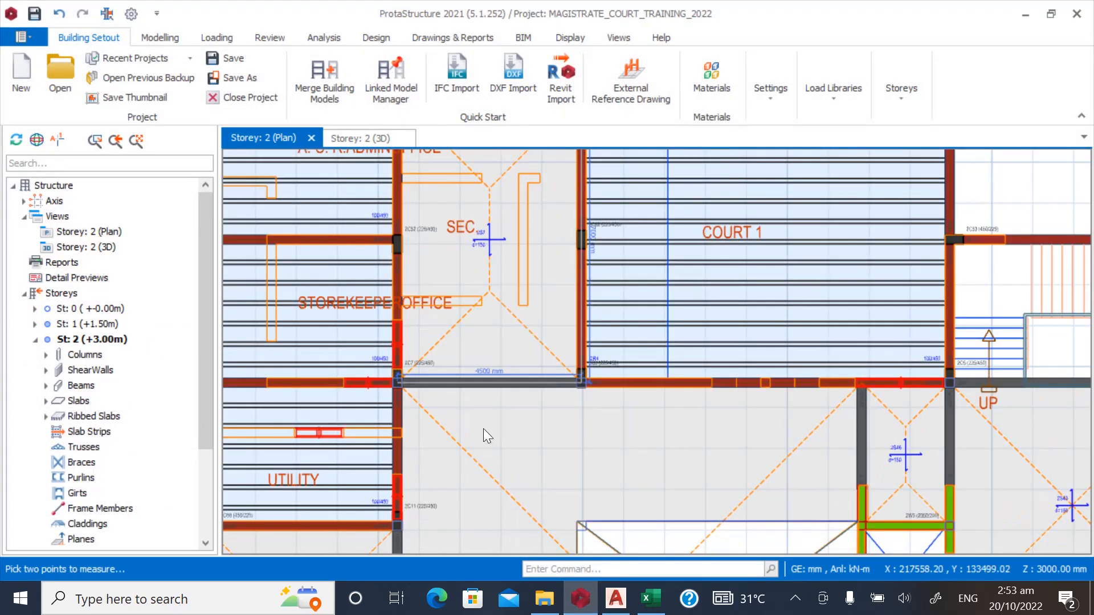
{"action": "scroll", "coordinate": [484, 239], "scroll_direction": "up", "scroll_amount": 3}
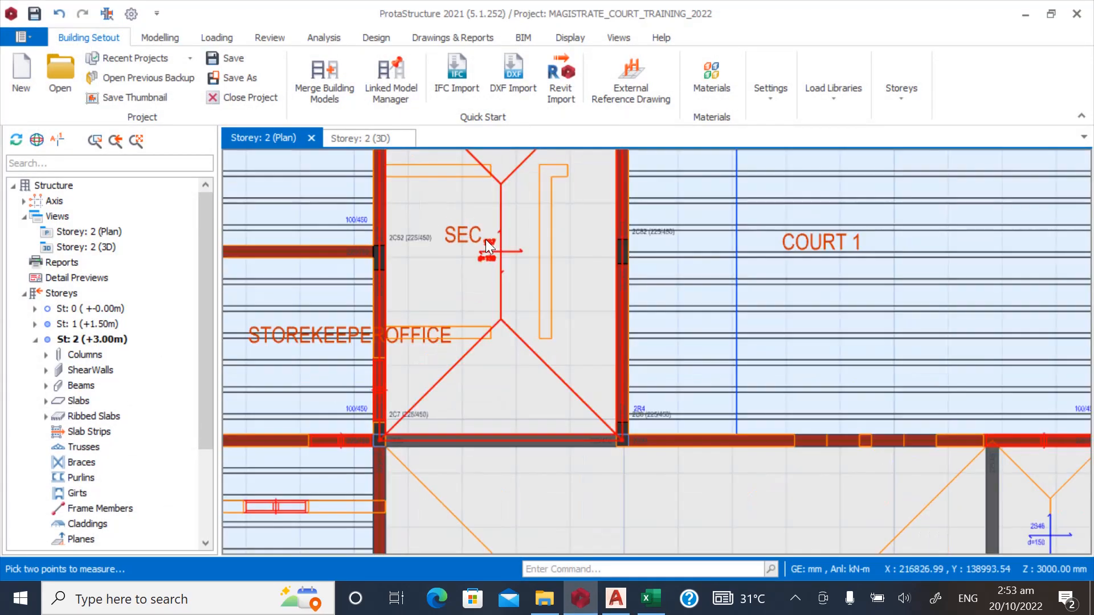
{"action": "scroll", "coordinate": [497, 223], "scroll_direction": "up", "scroll_amount": 2}
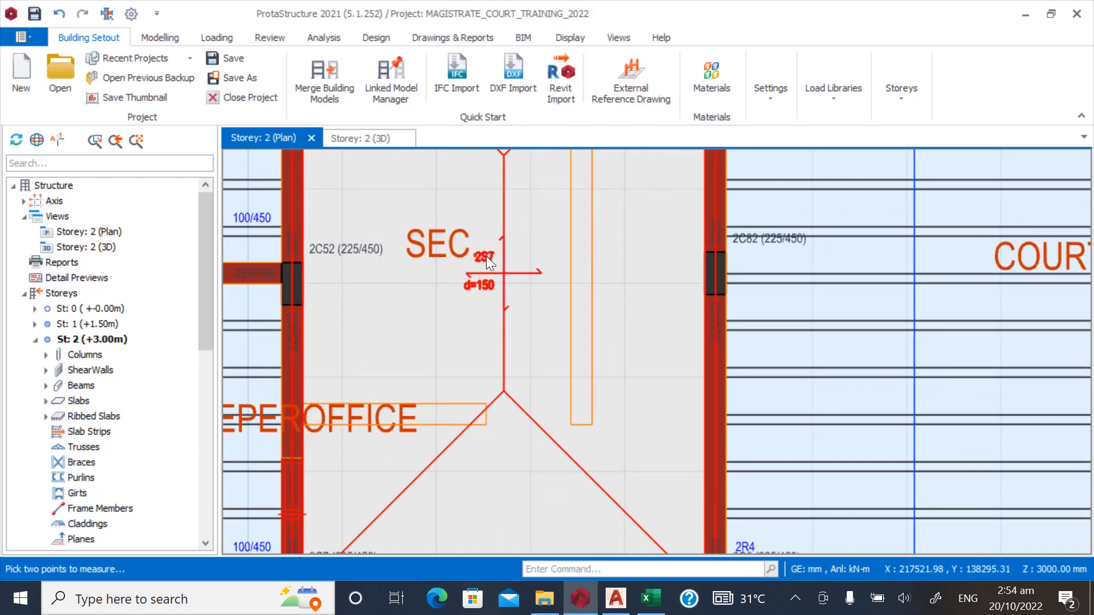
{"action": "left_click", "coordinate": [486, 255]}
{"action": "right_click", "coordinate": [487, 255]}
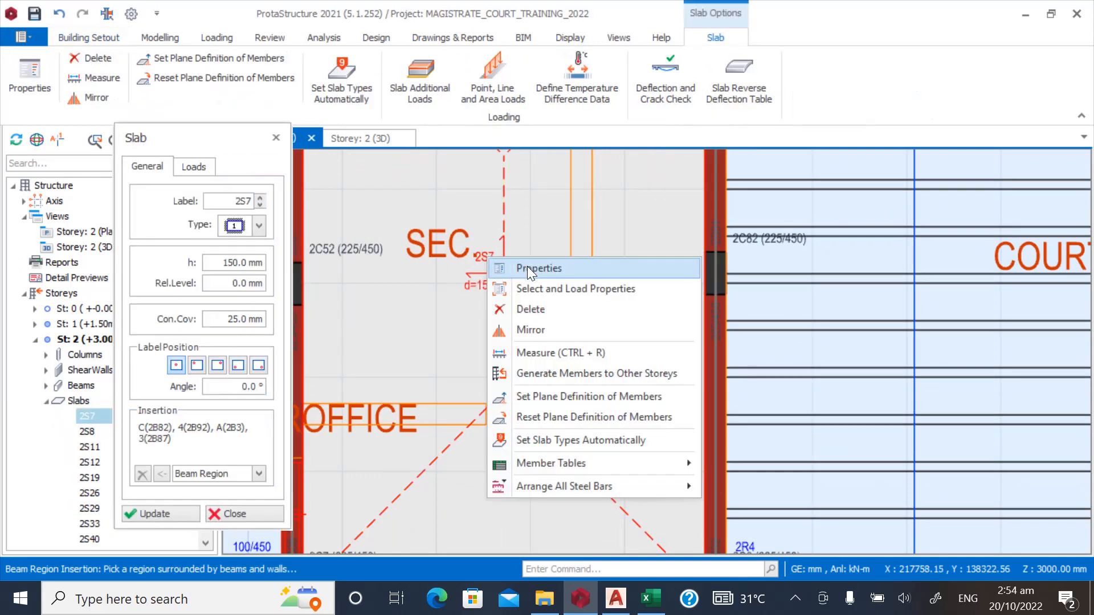
{"action": "left_click", "coordinate": [235, 203]}
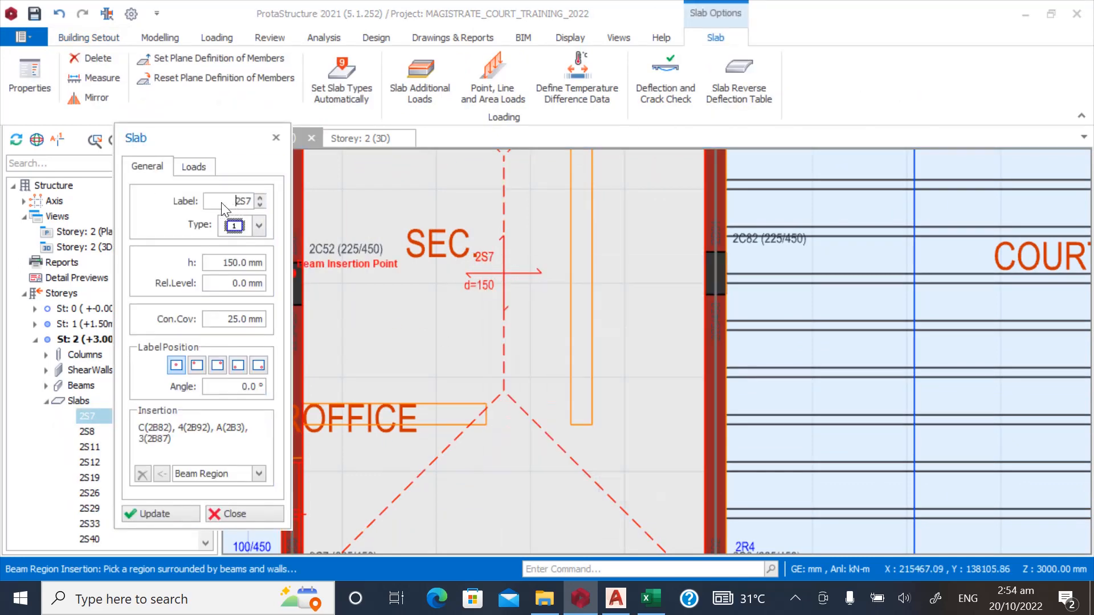
{"action": "left_click", "coordinate": [193, 166]}
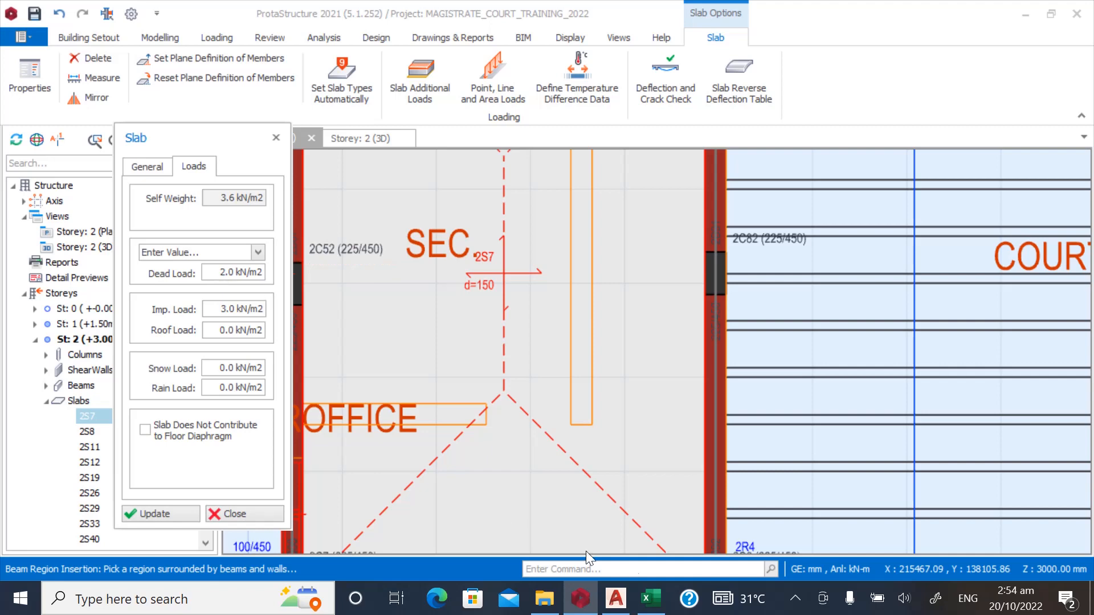
Check the total dead load in the Excel sheet, set slab 2S7's dead load to 6.04 kN/m2, and update the slab.
{"action": "left_click", "coordinate": [649, 598]}
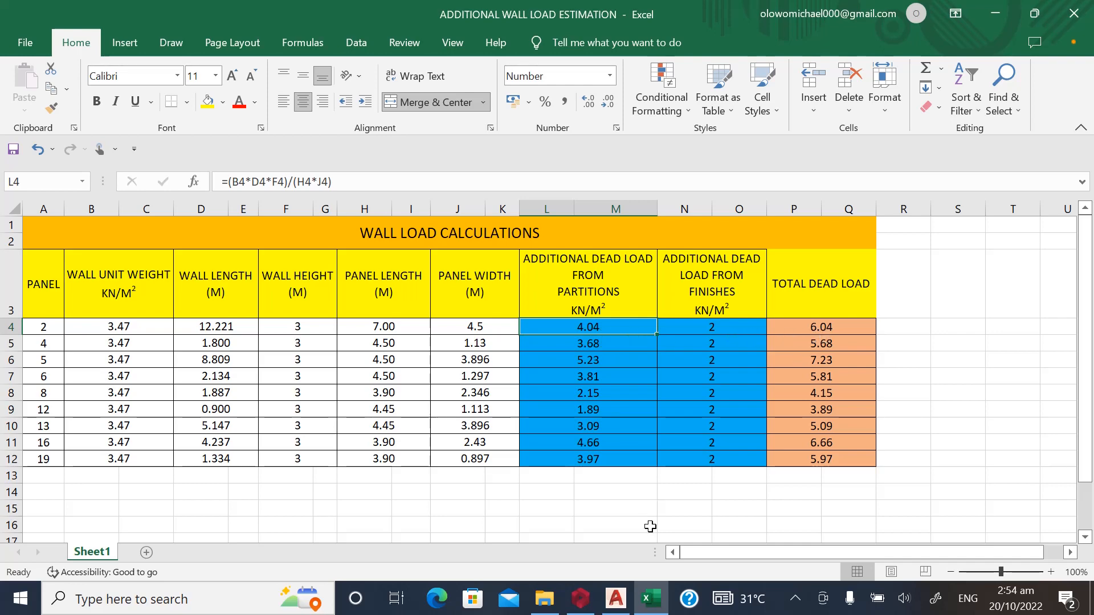
{"action": "left_click", "coordinate": [650, 599]}
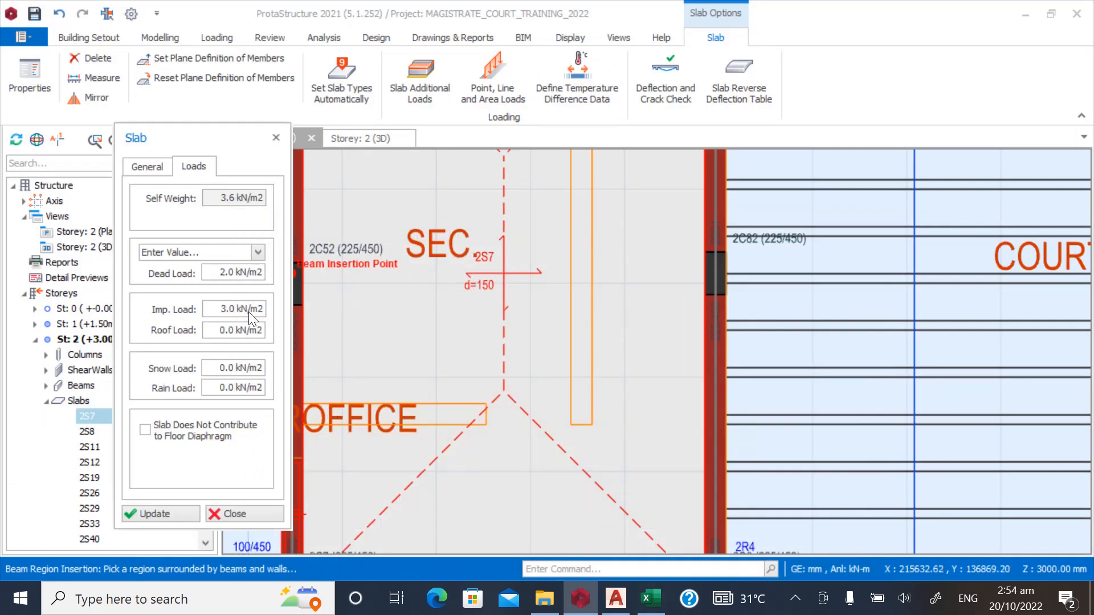
{"action": "left_click_drag", "start_coordinate": [220, 273], "coordinate": [260, 272]}
{"action": "type", "text": "6"}
{"action": "left_click", "coordinate": [148, 514]}
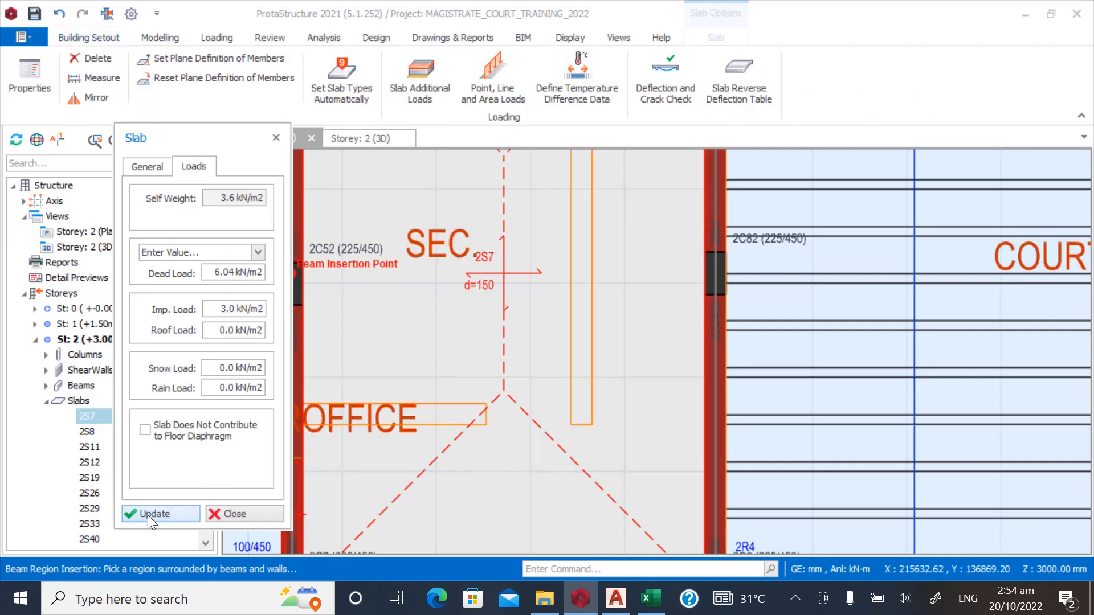
{"action": "left_click", "coordinate": [227, 514]}
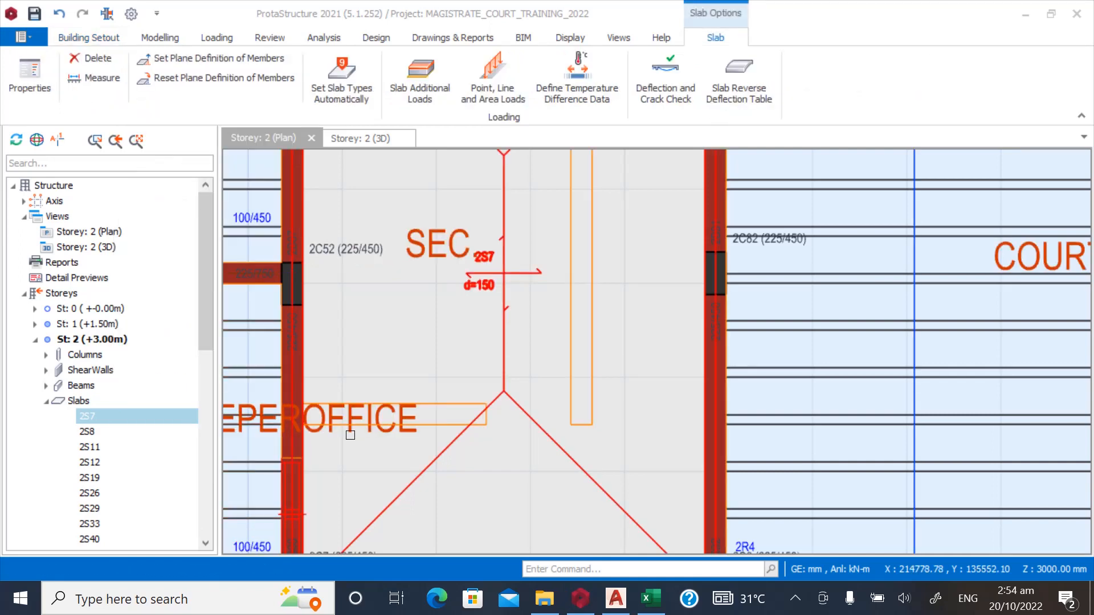
{"action": "scroll", "coordinate": [506, 240], "scroll_direction": "down", "scroll_amount": 2}
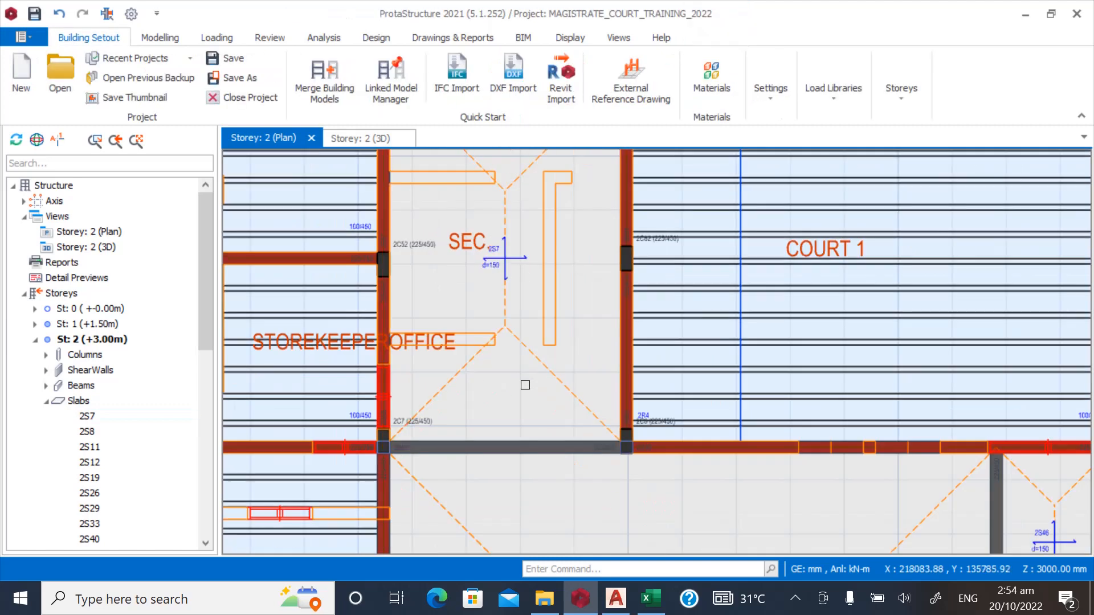
{"action": "scroll", "coordinate": [521, 387], "scroll_direction": "down", "scroll_amount": 3}
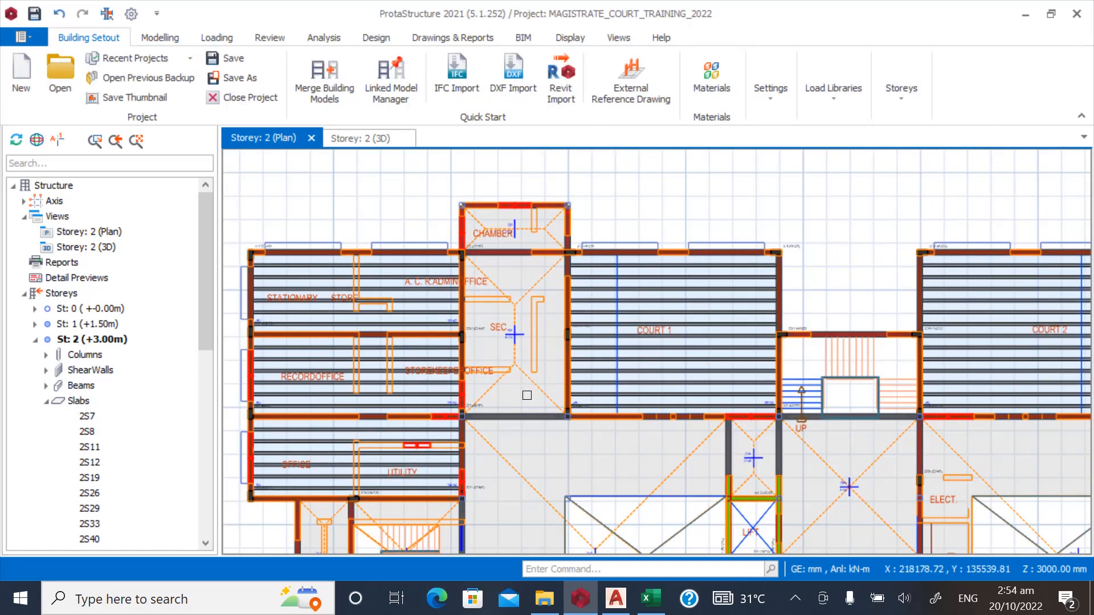
{"action": "scroll", "coordinate": [542, 335], "scroll_direction": "up", "scroll_amount": 2}
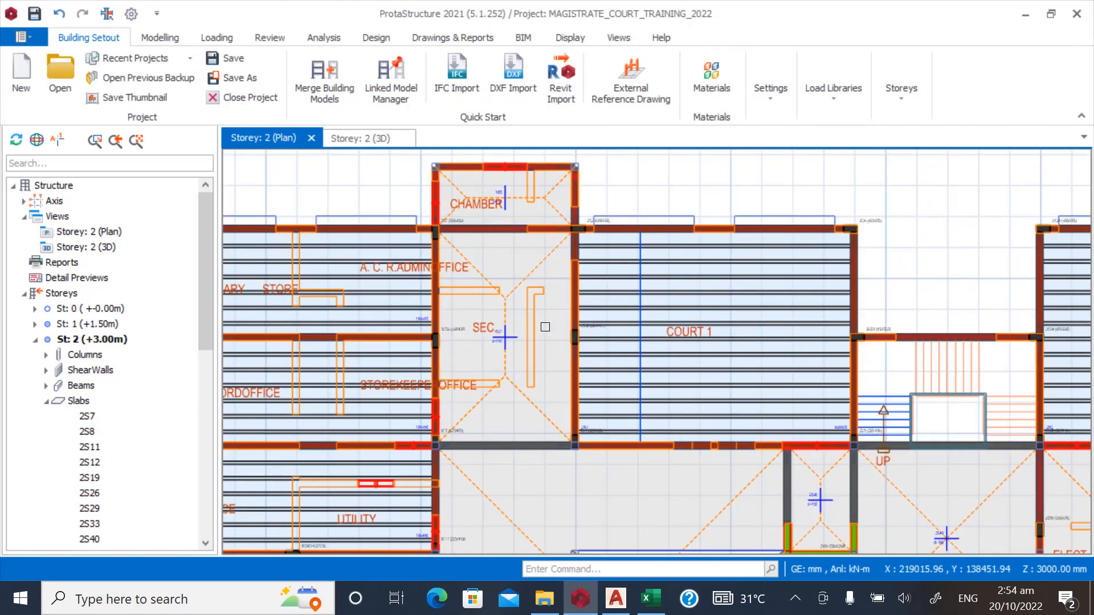
{"action": "scroll", "coordinate": [535, 371], "scroll_direction": "down", "scroll_amount": 2}
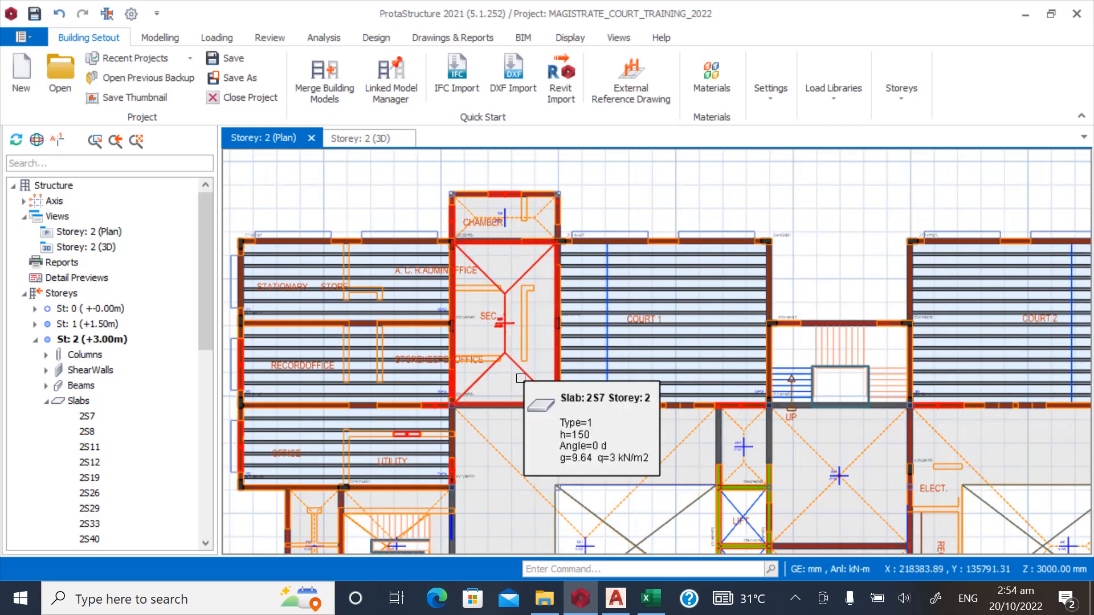
{"action": "scroll", "coordinate": [537, 325], "scroll_direction": "up", "scroll_amount": 2}
{"action": "scroll", "coordinate": [486, 351], "scroll_direction": "down", "scroll_amount": 2}
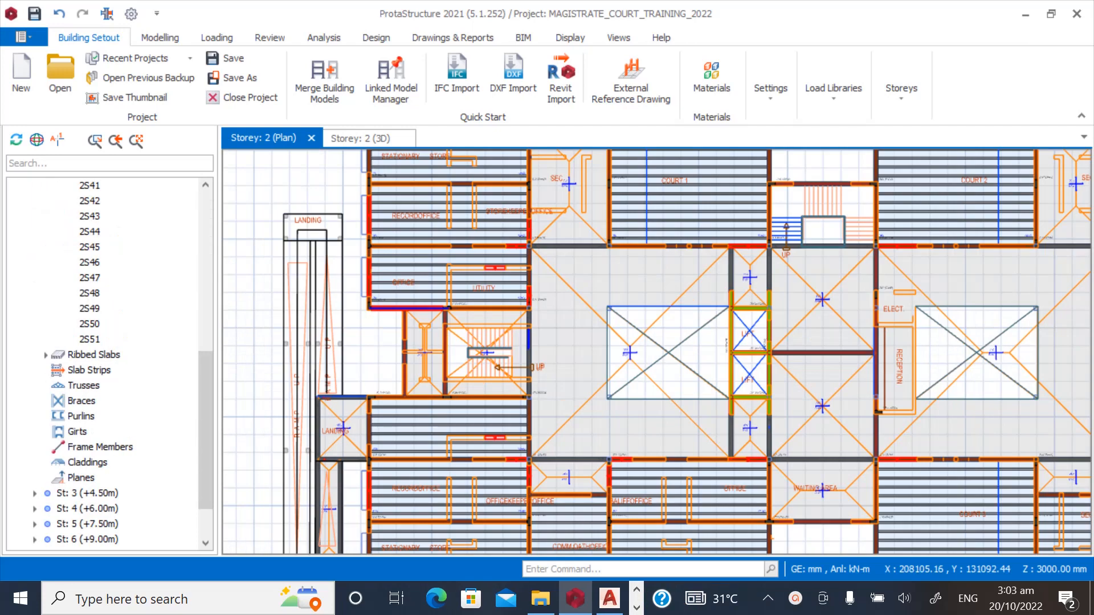
Select all Storey 2 solid slabs from 2S7 through 2S51 and open their combined properties table.
{"action": "scroll", "coordinate": [604, 319], "scroll_direction": "down", "scroll_amount": 4}
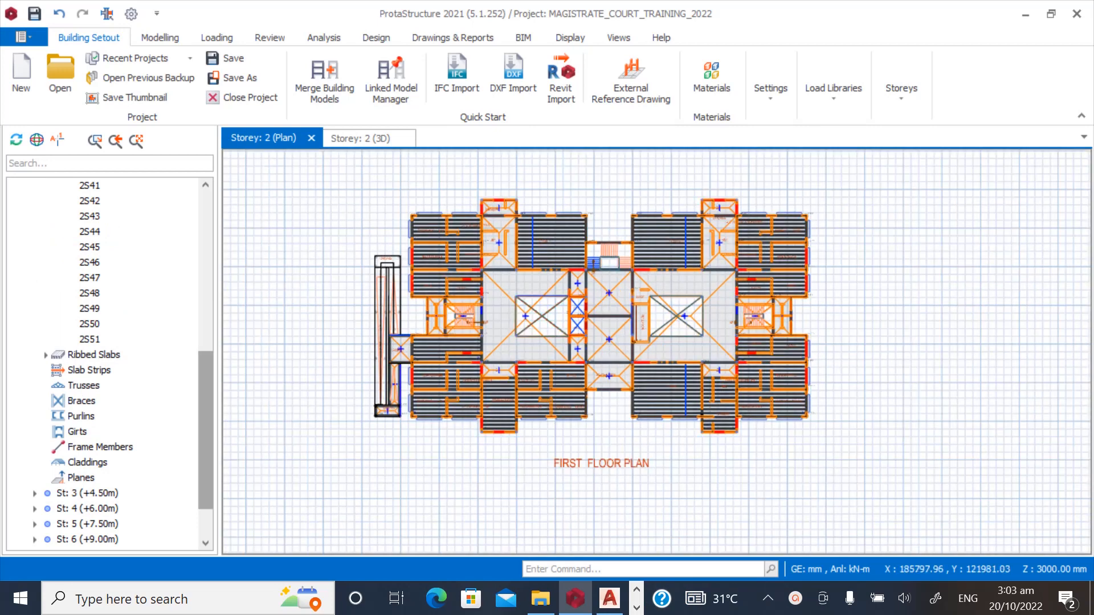
{"action": "left_click_drag", "start_coordinate": [205, 430], "coordinate": [205, 356]}
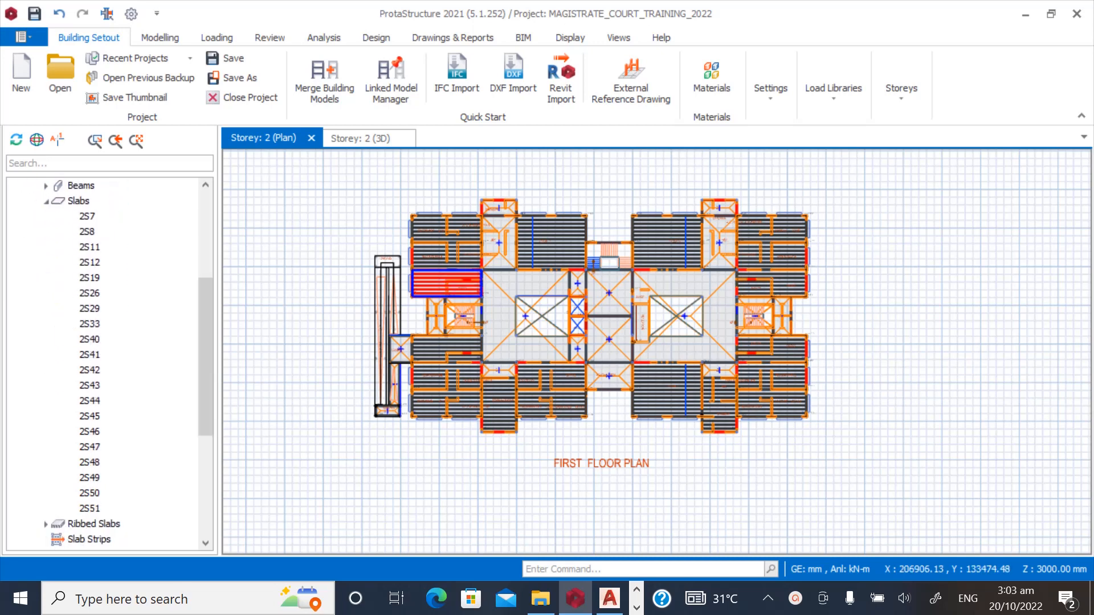
{"action": "mouse_move", "coordinate": [419, 276]}
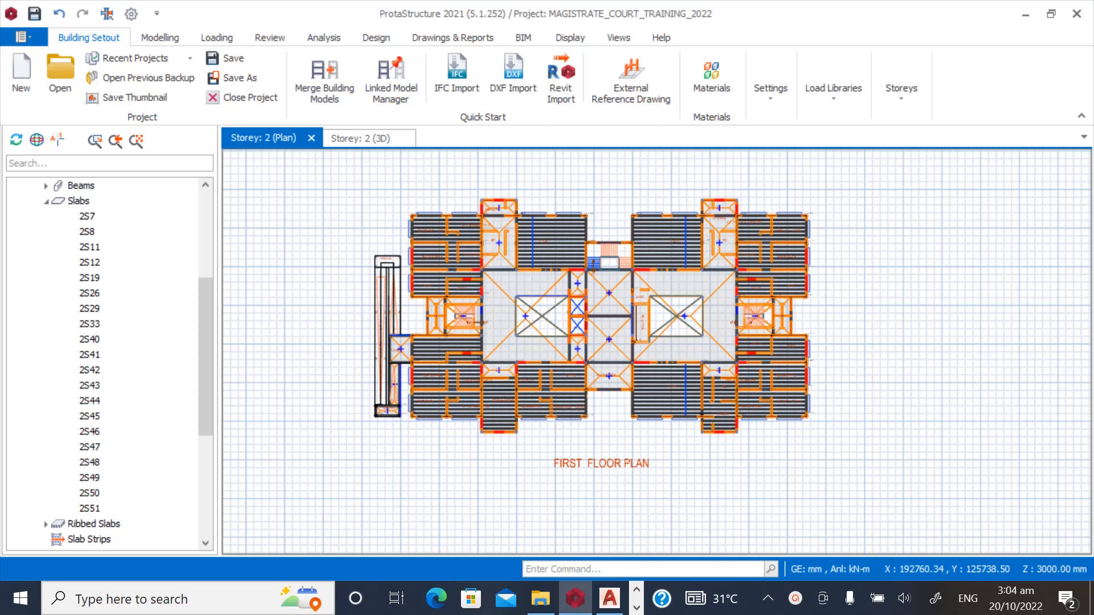
{"action": "left_click", "coordinate": [87, 216]}
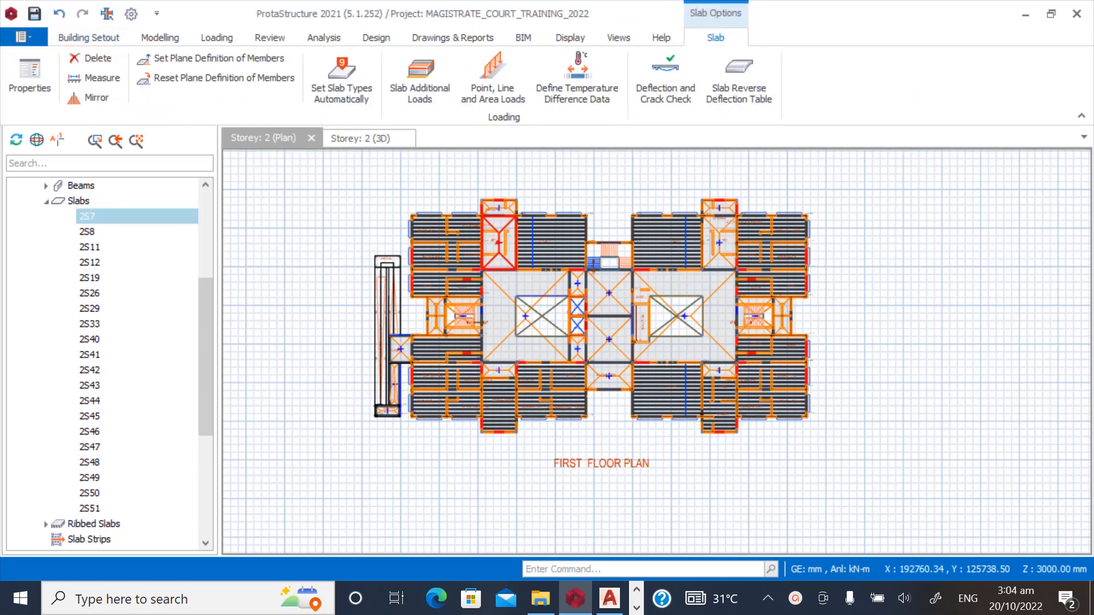
{"action": "left_click", "coordinate": [89, 508], "text": "shift"}
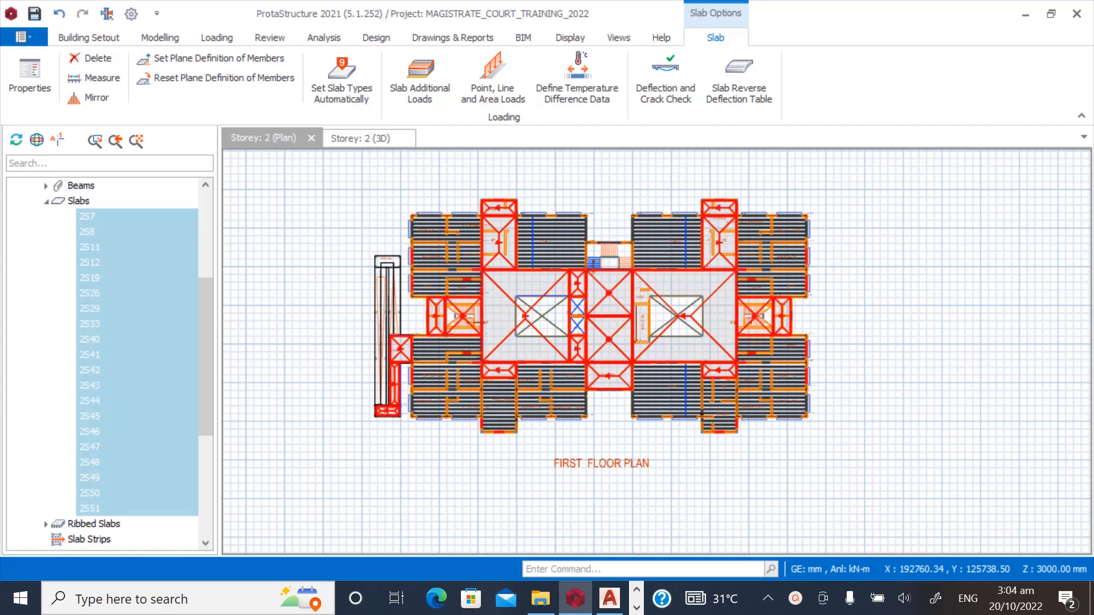
{"action": "right_click", "coordinate": [80, 276]}
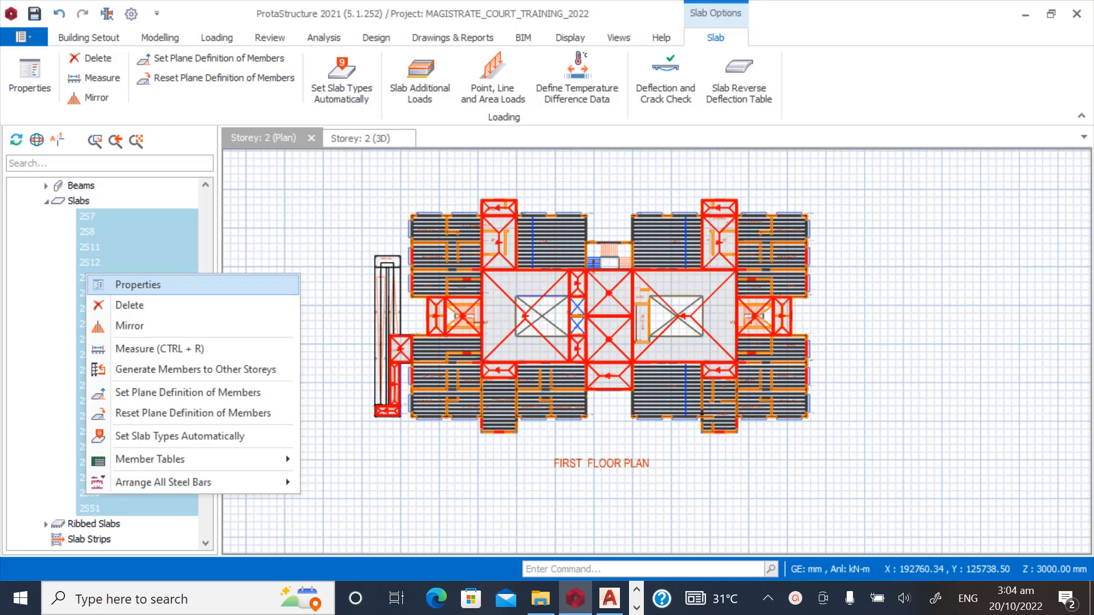
{"action": "left_click", "coordinate": [138, 284]}
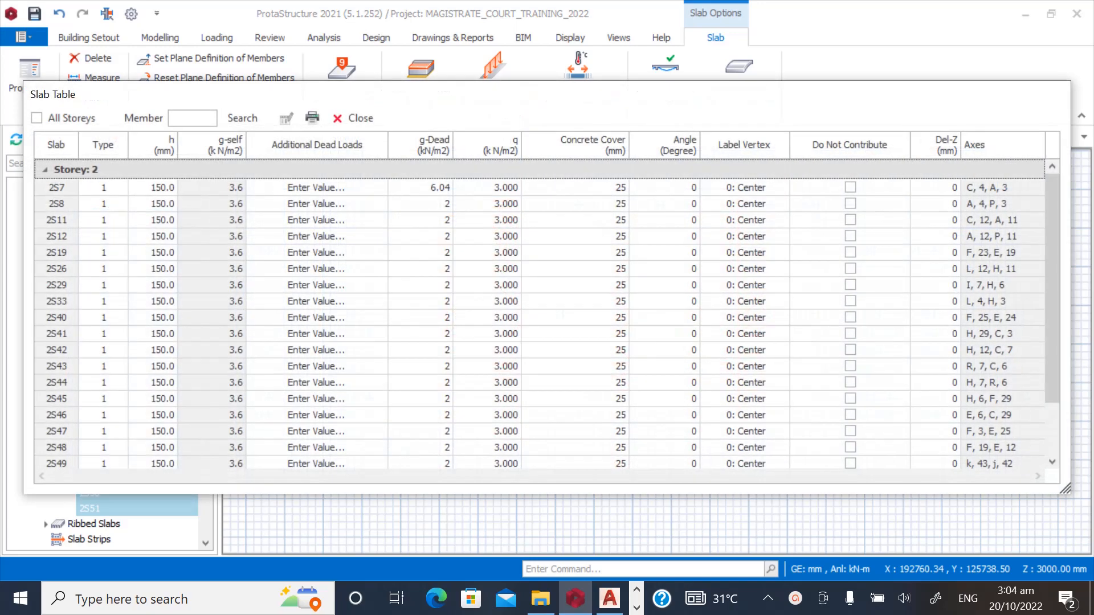
Set the g-Dead load of all listed Storey 2 slabs to 5 kN/m2 in one edit and close the Slab Table.
{"action": "scroll", "coordinate": [547, 313], "scroll_direction": "down", "scroll_amount": 1}
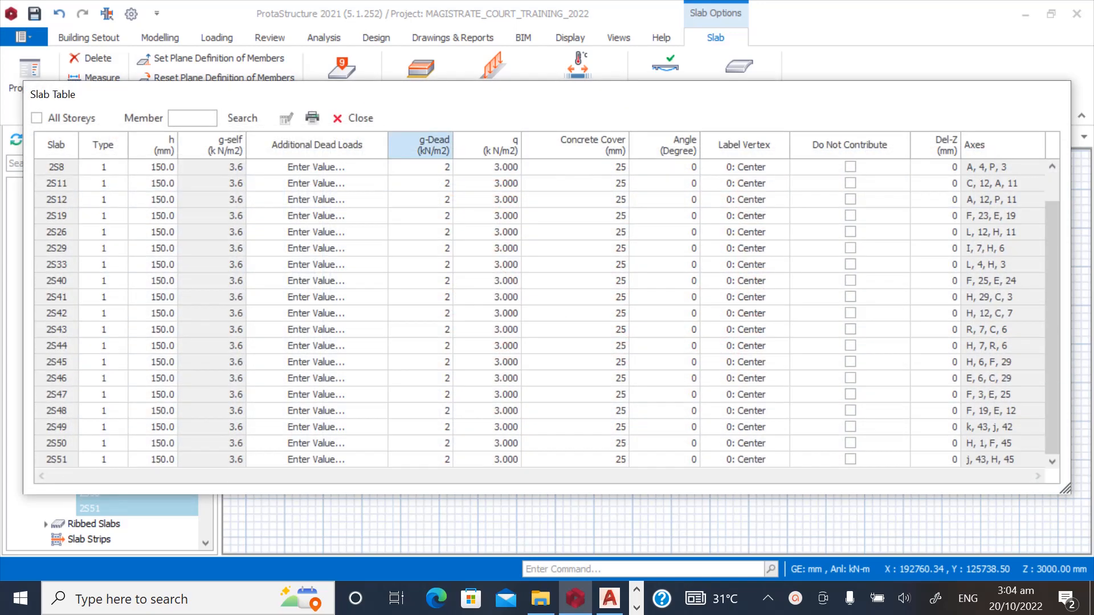
{"action": "scroll", "coordinate": [547, 313], "scroll_direction": "up", "scroll_amount": 1}
{"action": "left_click", "coordinate": [433, 144]}
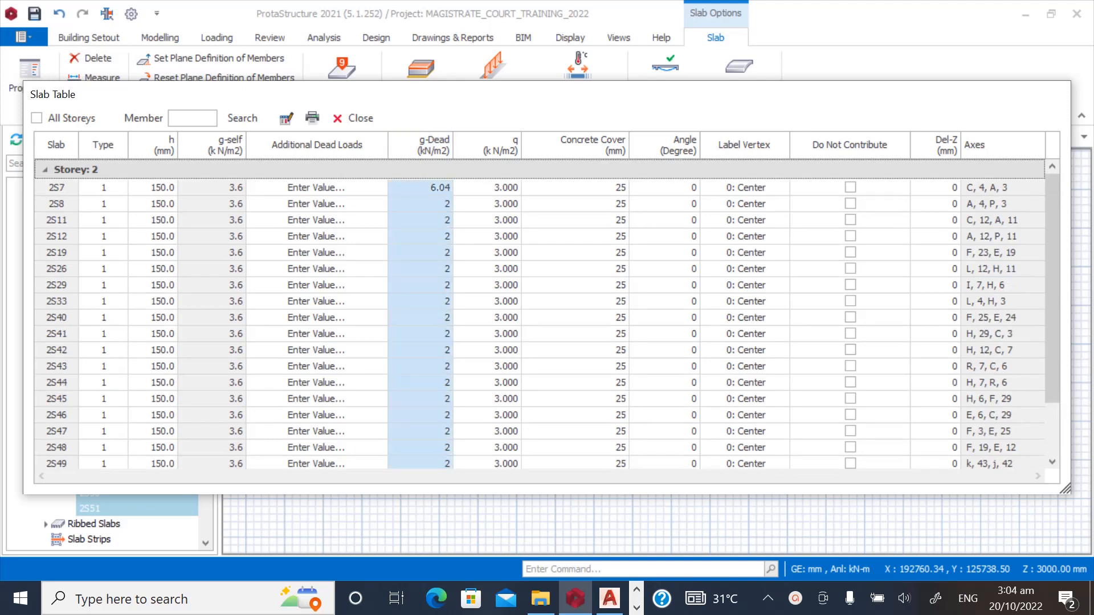
{"action": "left_click", "coordinate": [286, 118]}
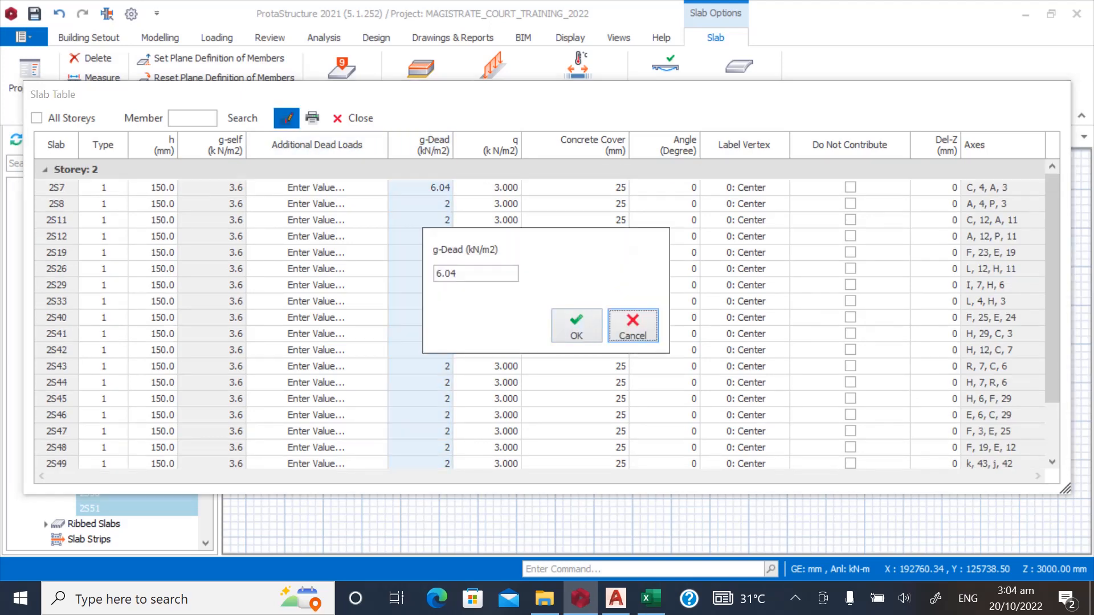
{"action": "key", "text": "Tab"}
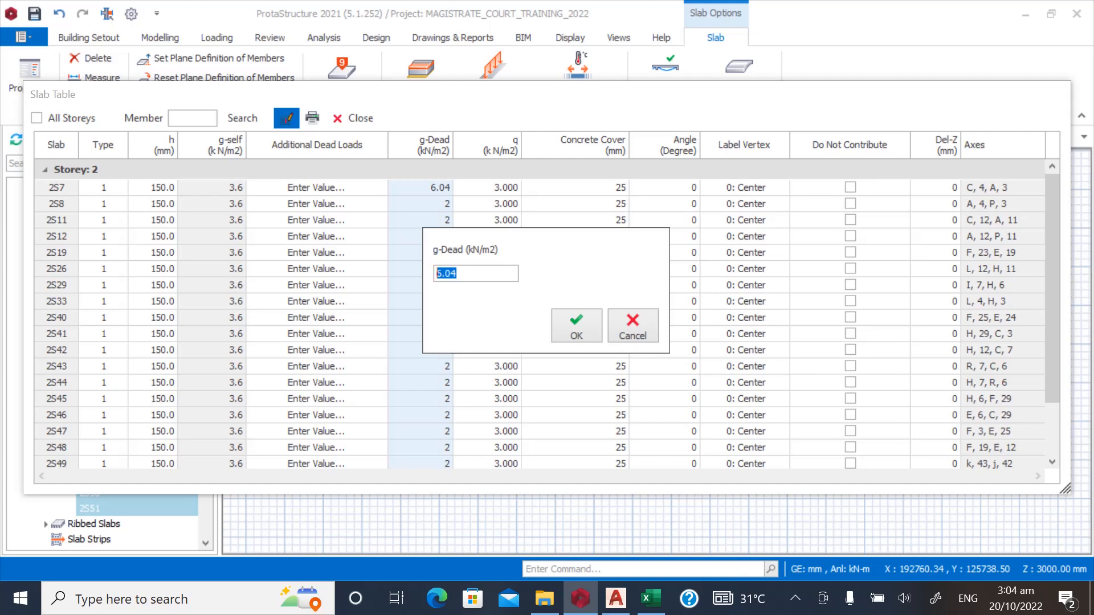
{"action": "type", "text": "5"}
{"action": "key", "text": "Return"}
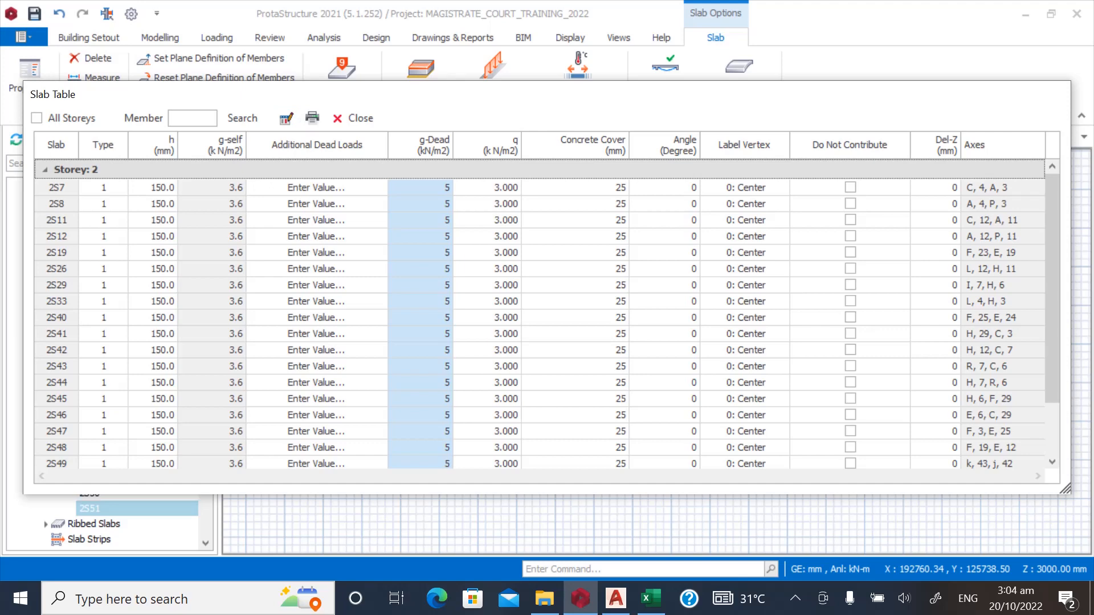
{"action": "mouse_move", "coordinate": [1051, 288]}
{"action": "left_mouse_down"}
{"action": "mouse_move", "coordinate": [1052, 340]}
{"action": "mouse_move", "coordinate": [1052, 288]}
{"action": "left_mouse_up"}
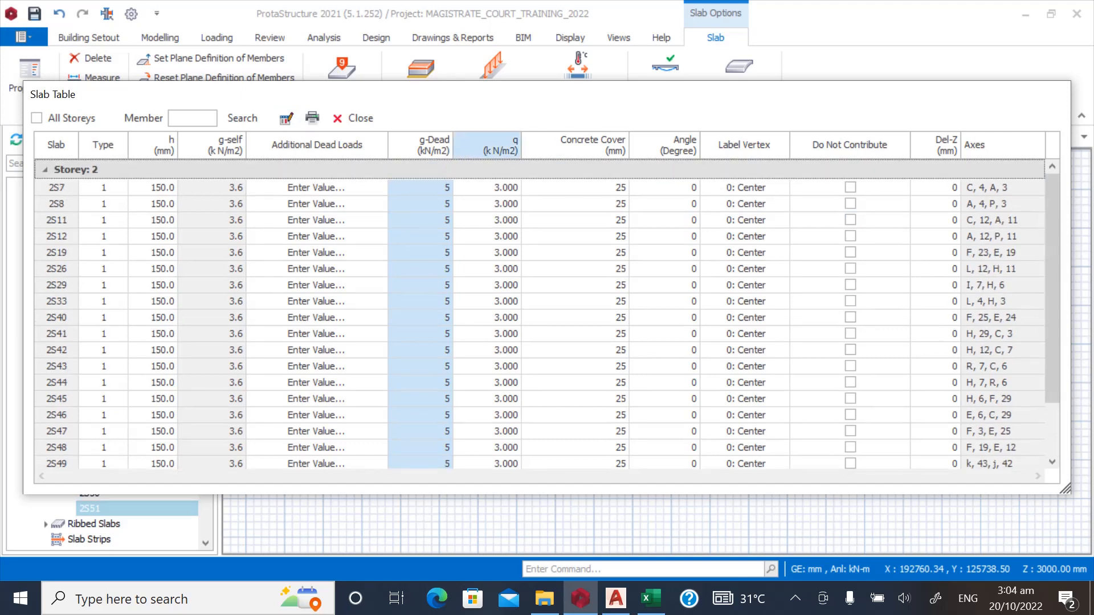
{"action": "left_click", "coordinate": [354, 118]}
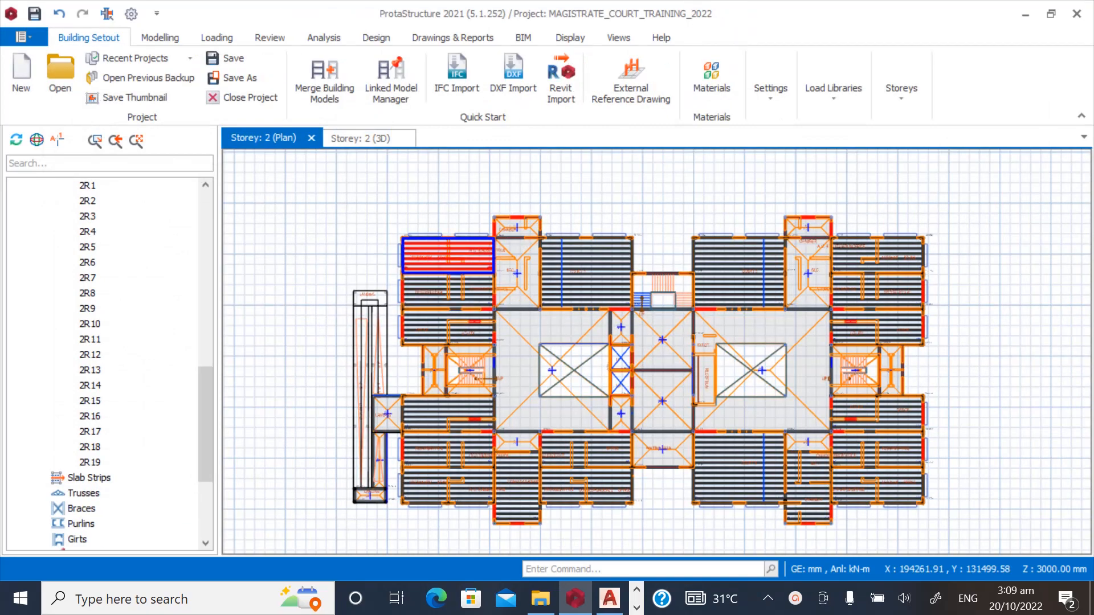
Select all Storey 2 ribbed slabs from 2R1 through 2R19 and open their combined properties table.
{"action": "scroll", "coordinate": [453, 256], "scroll_direction": "up", "scroll_amount": 3}
{"action": "left_click_drag", "start_coordinate": [206, 423], "coordinate": [205, 400]}
{"action": "left_click", "coordinate": [87, 262]}
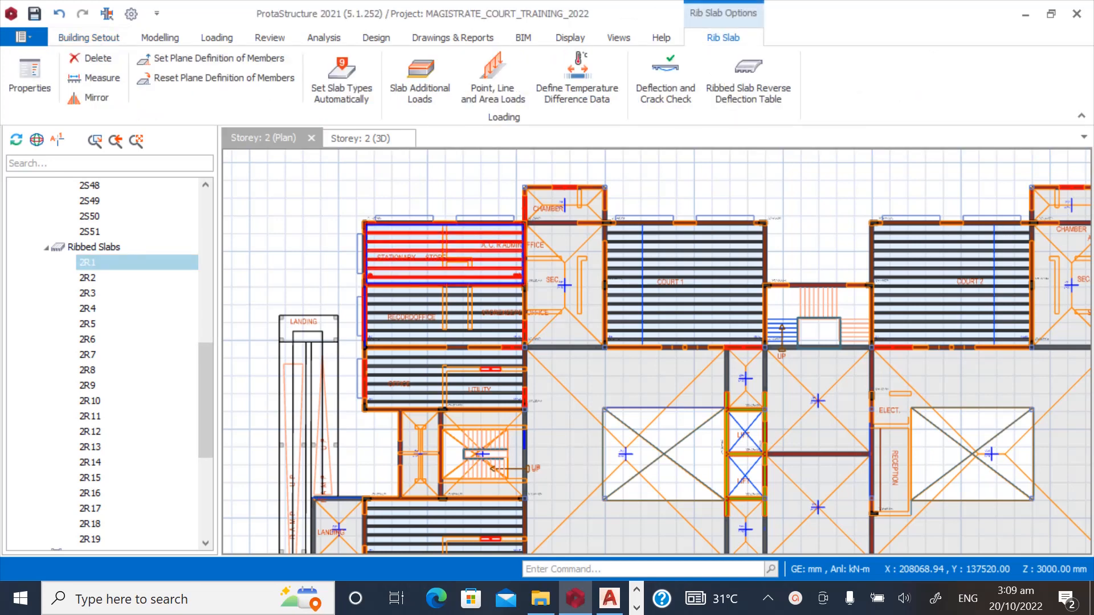
{"action": "scroll", "coordinate": [108, 364], "scroll_direction": "down", "scroll_amount": 3}
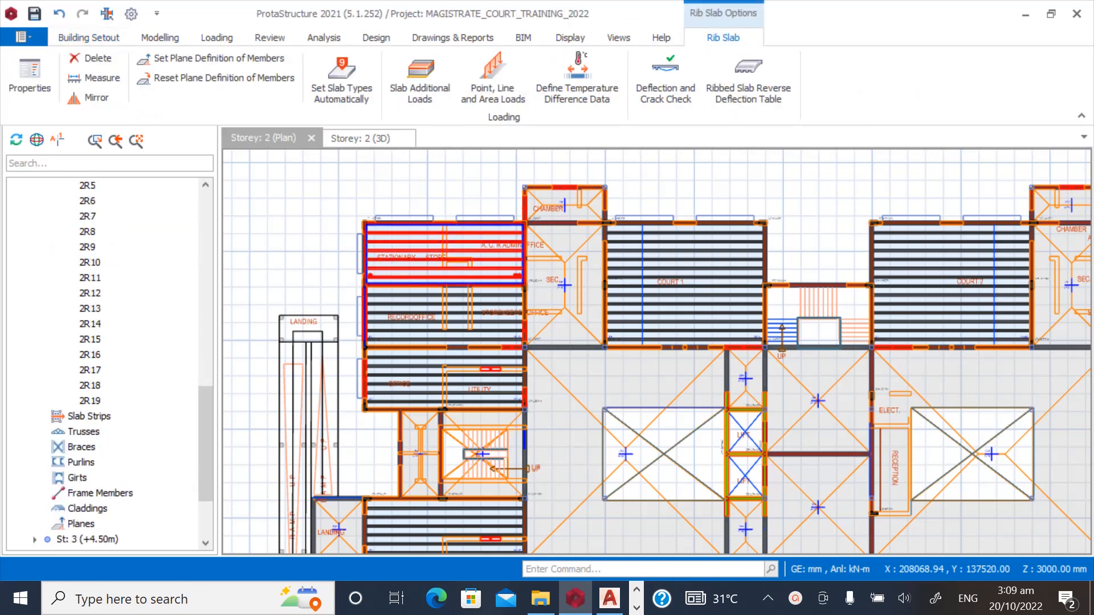
{"action": "left_click", "coordinate": [89, 400], "text": "shift"}
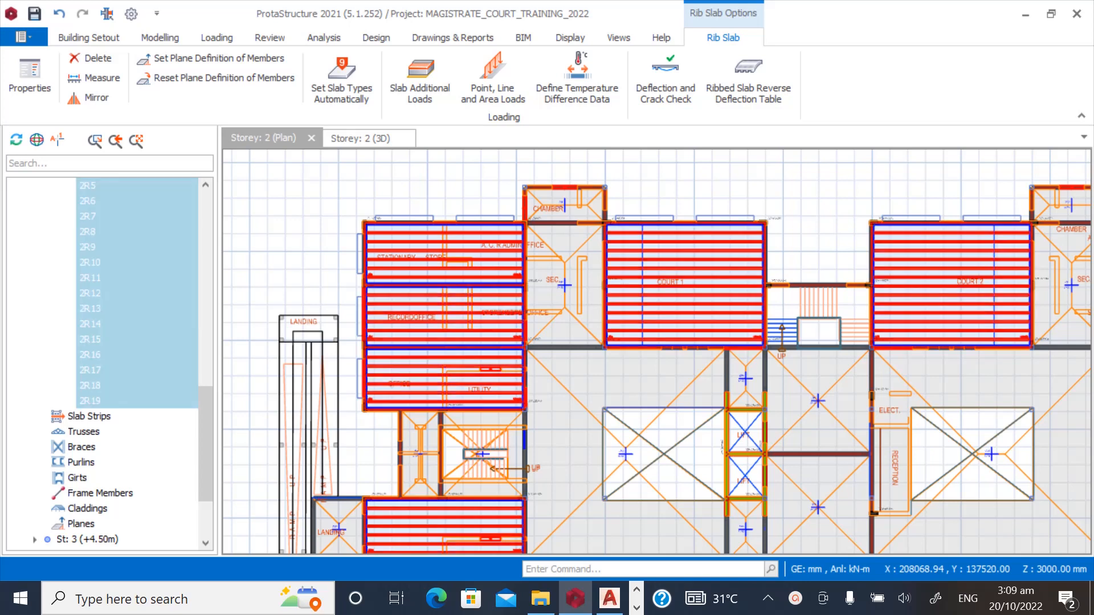
{"action": "right_click", "coordinate": [88, 233]}
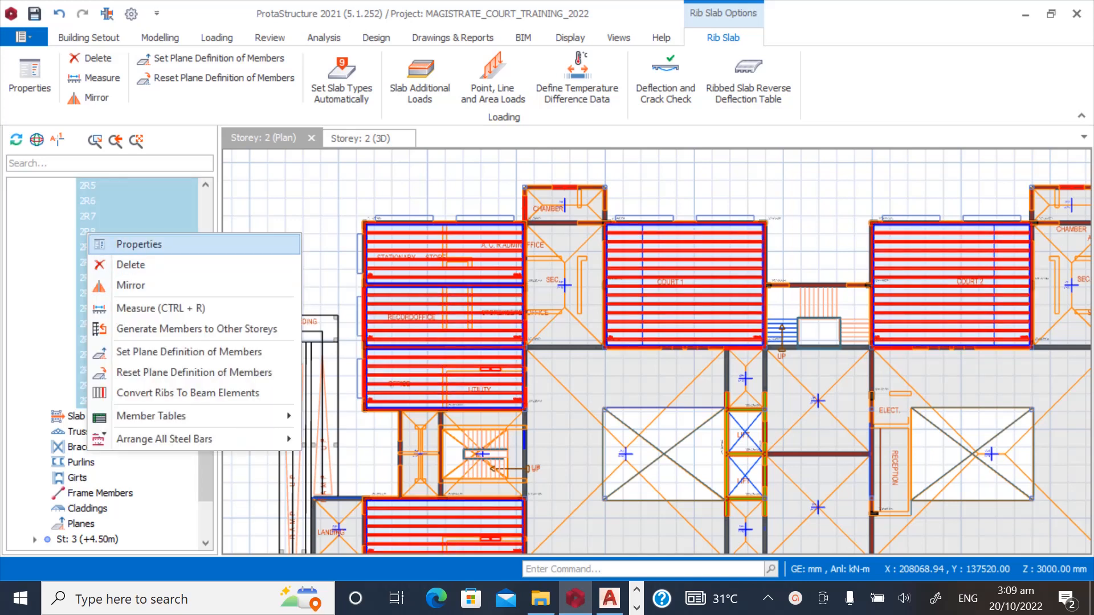
{"action": "left_click", "coordinate": [139, 244]}
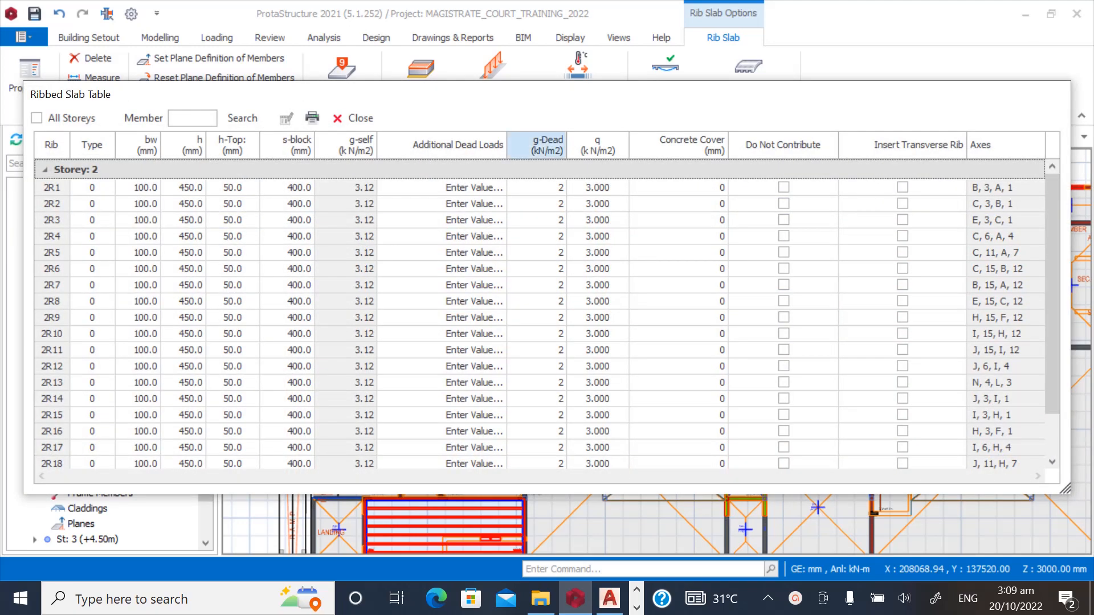
Set the g-Dead load of all listed ribbed slabs to 5 kN/m2, close the Ribbed Slab Table, and clear the selection.
{"action": "left_click", "coordinate": [536, 145]}
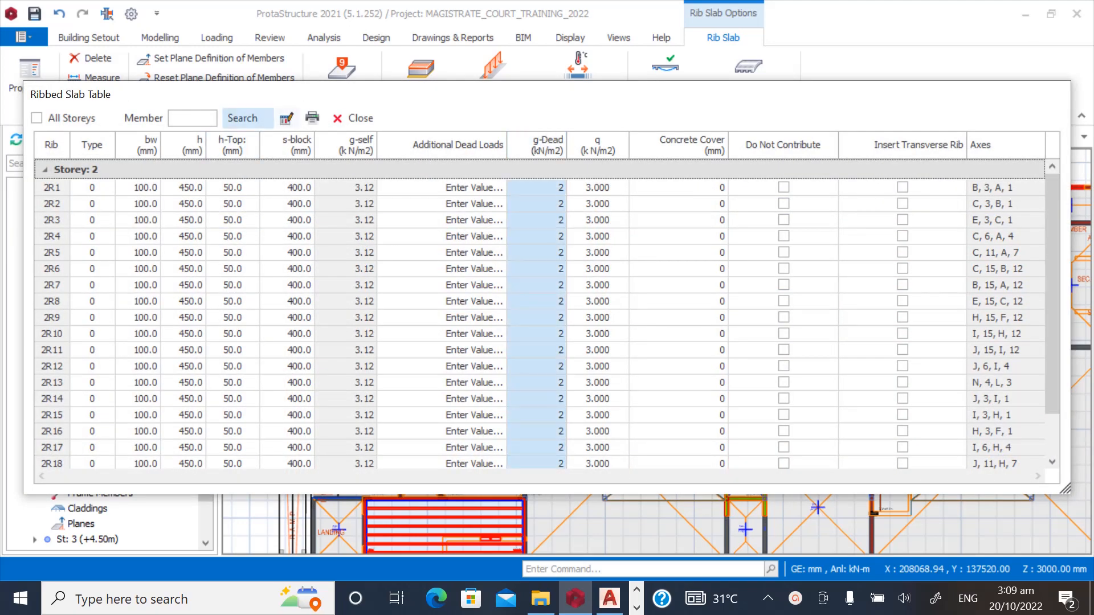
{"action": "left_click", "coordinate": [287, 118]}
{"action": "left_click", "coordinate": [475, 274]}
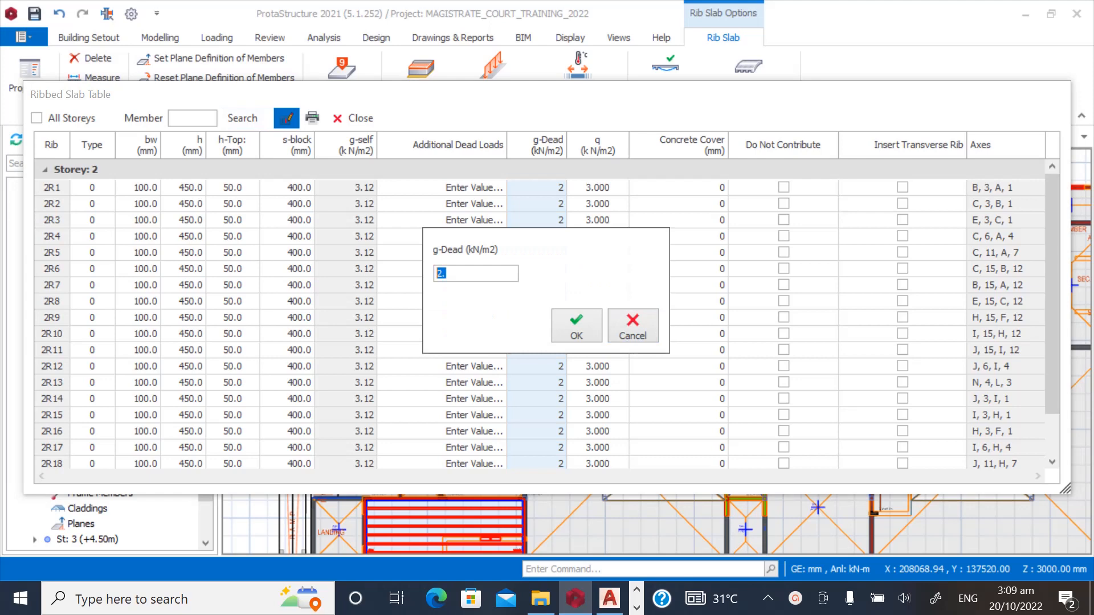
{"action": "type", "text": "5"}
{"action": "key", "text": "Return"}
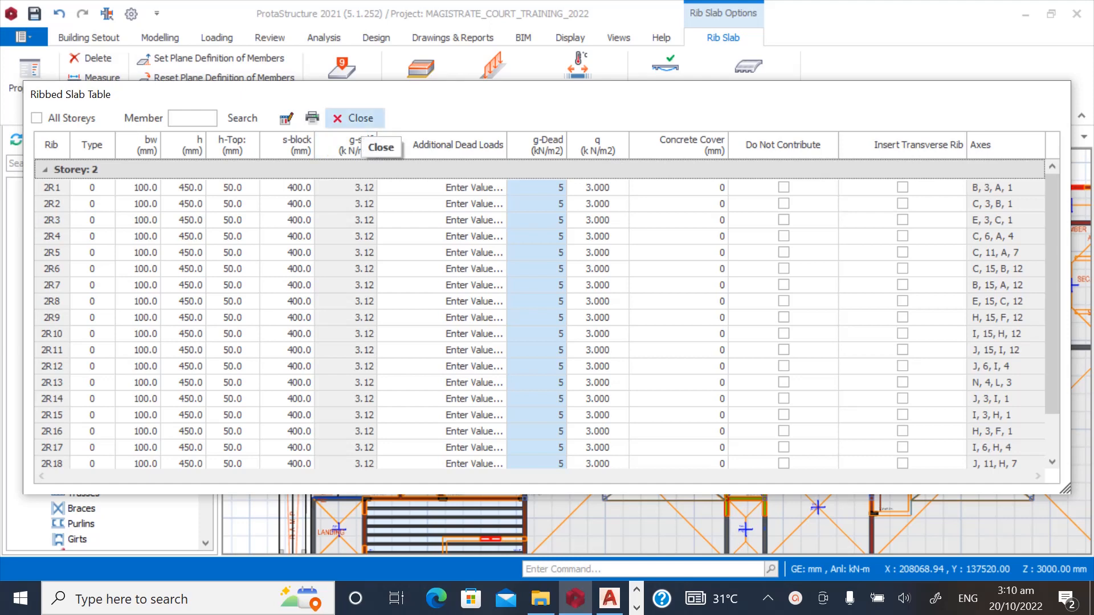
{"action": "left_click", "coordinate": [357, 118]}
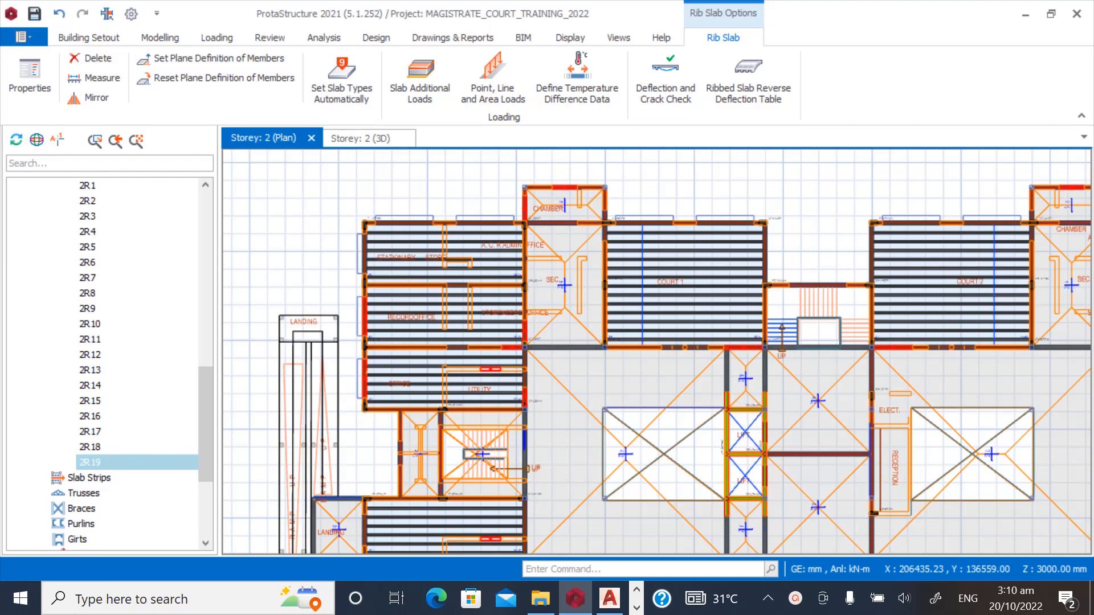
{"action": "key", "text": "Escape"}
Examine the slab and ribbed slab panels across the whole Storey 2 first floor plan.
{"action": "scroll", "coordinate": [600, 203], "scroll_direction": "down", "scroll_amount": 2}
{"action": "scroll", "coordinate": [500, 272], "scroll_direction": "down", "scroll_amount": 1}
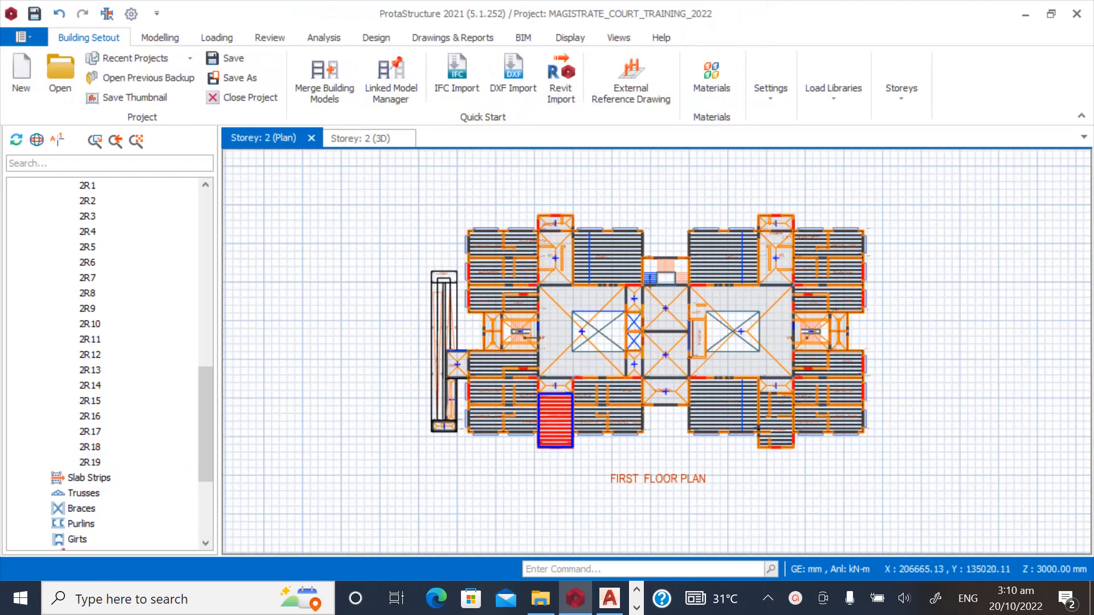
{"action": "scroll", "coordinate": [573, 409], "scroll_direction": "up", "scroll_amount": 3}
{"action": "scroll", "coordinate": [627, 370], "scroll_direction": "up", "scroll_amount": 2}
{"action": "scroll", "coordinate": [547, 439], "scroll_direction": "down", "scroll_amount": 2}
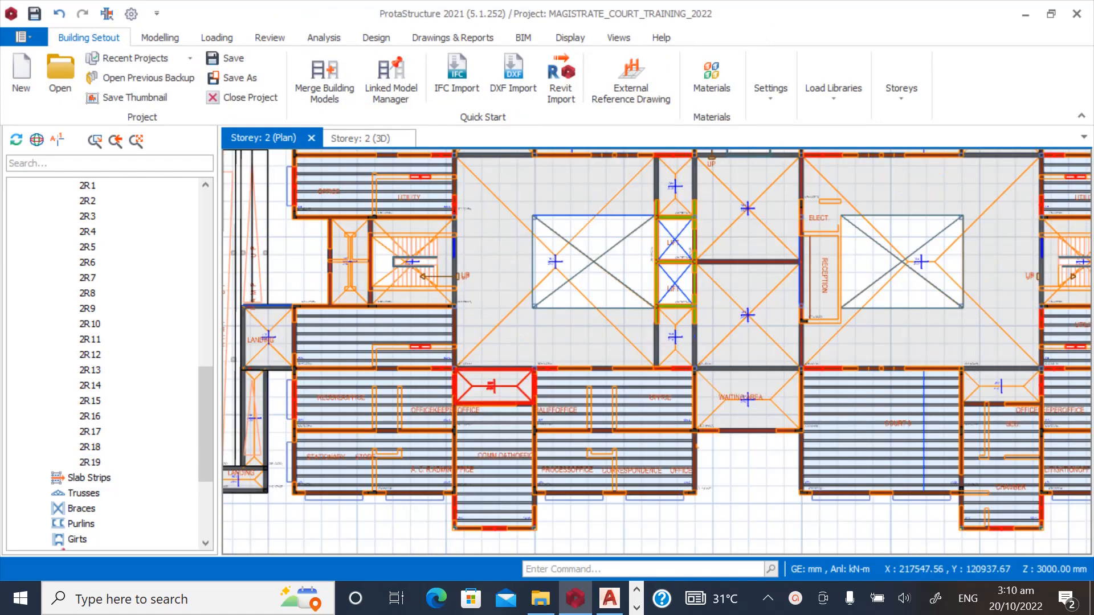
{"action": "scroll", "coordinate": [323, 308], "scroll_direction": "down", "scroll_amount": 3}
{"action": "scroll", "coordinate": [323, 308], "scroll_direction": "up", "scroll_amount": 2}
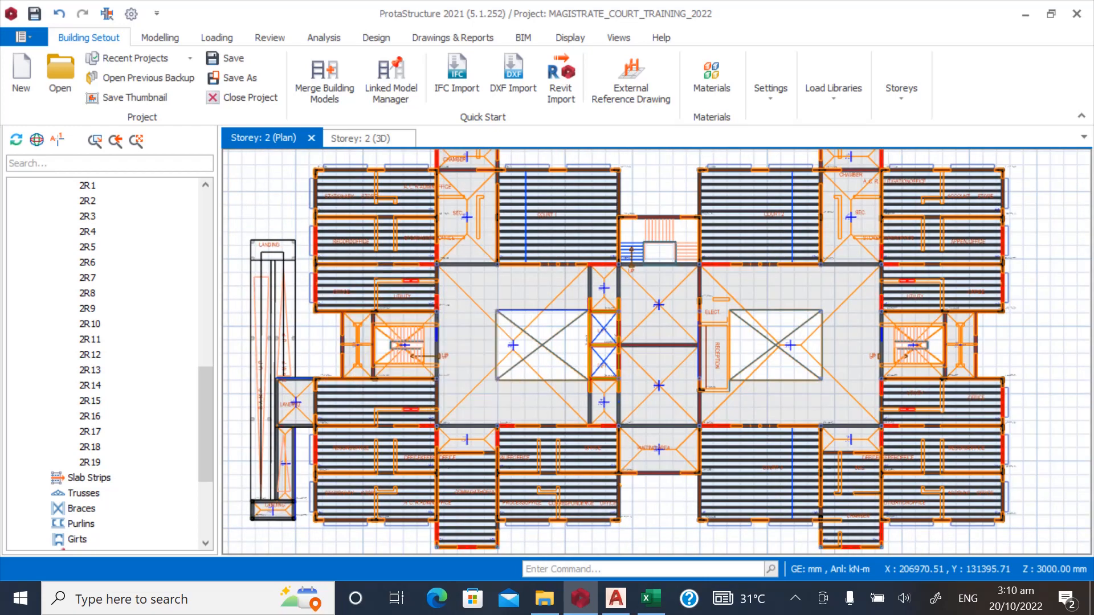
{"action": "scroll", "coordinate": [431, 386], "scroll_direction": "down", "scroll_amount": 1}
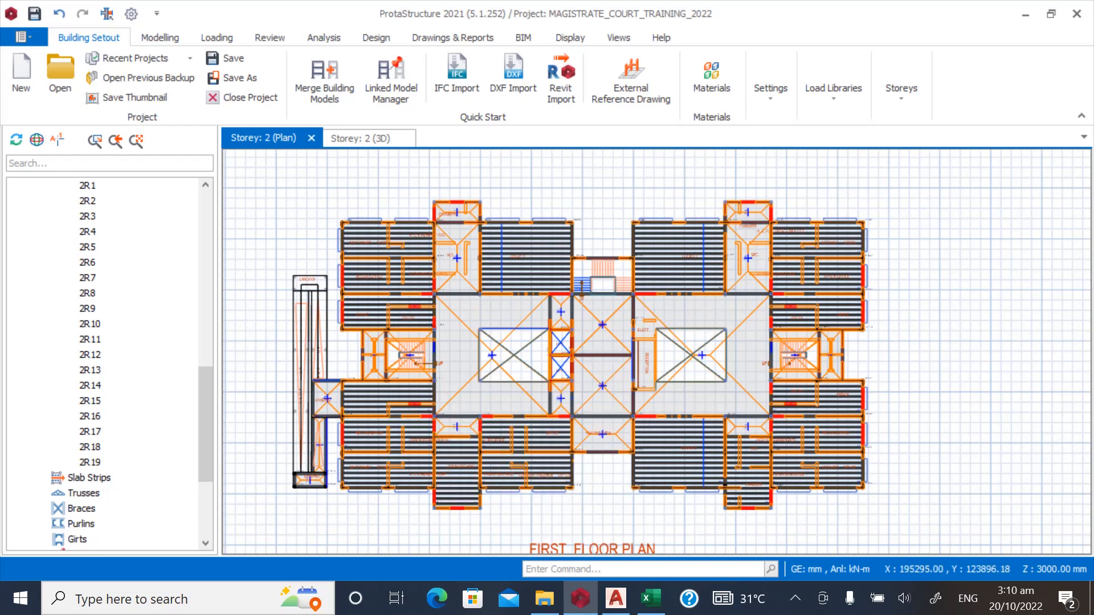
Collapse the Slabs and Ribbed Slabs groups under Storey 2 in the structure tree.
{"action": "left_click_drag", "start_coordinate": [205, 423], "coordinate": [205, 255]}
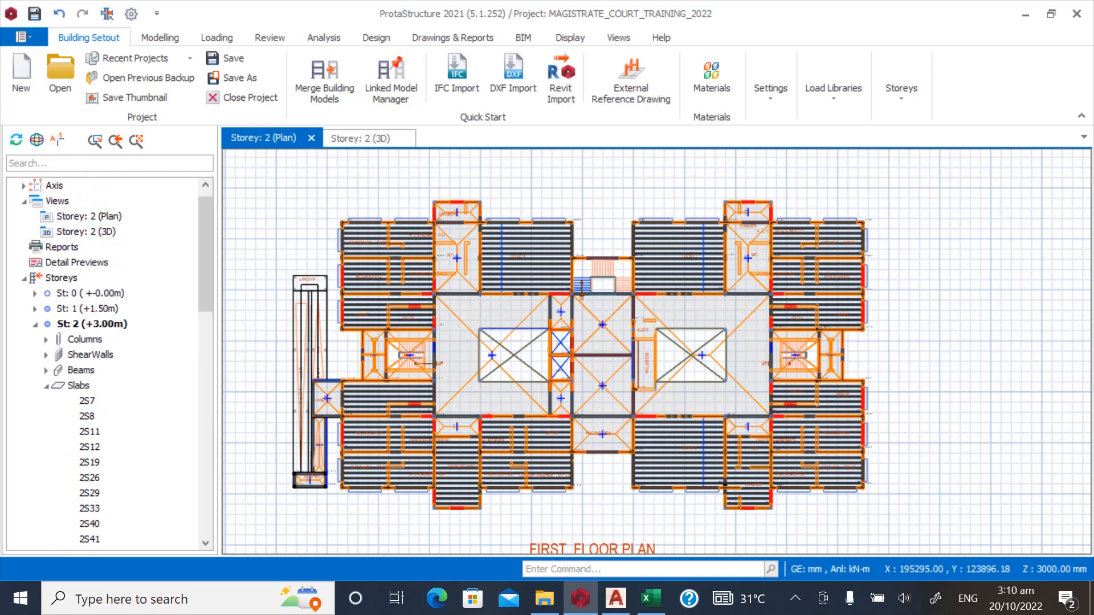
{"action": "left_click", "coordinate": [46, 386]}
{"action": "scroll", "coordinate": [531, 257], "scroll_direction": "down", "scroll_amount": 1}
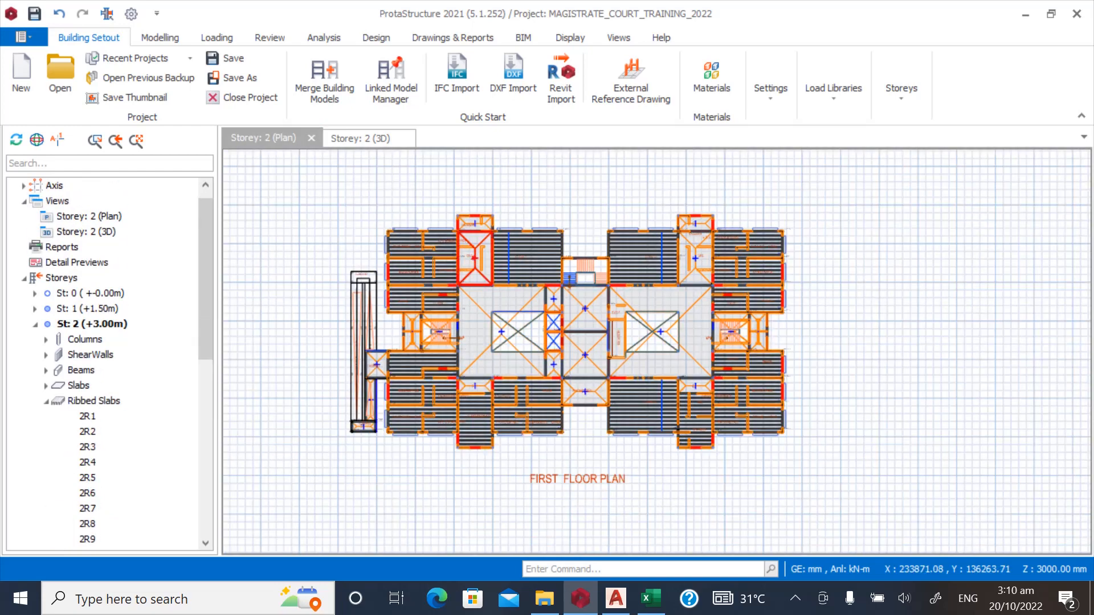
{"action": "scroll", "coordinate": [418, 263], "scroll_direction": "up", "scroll_amount": 1}
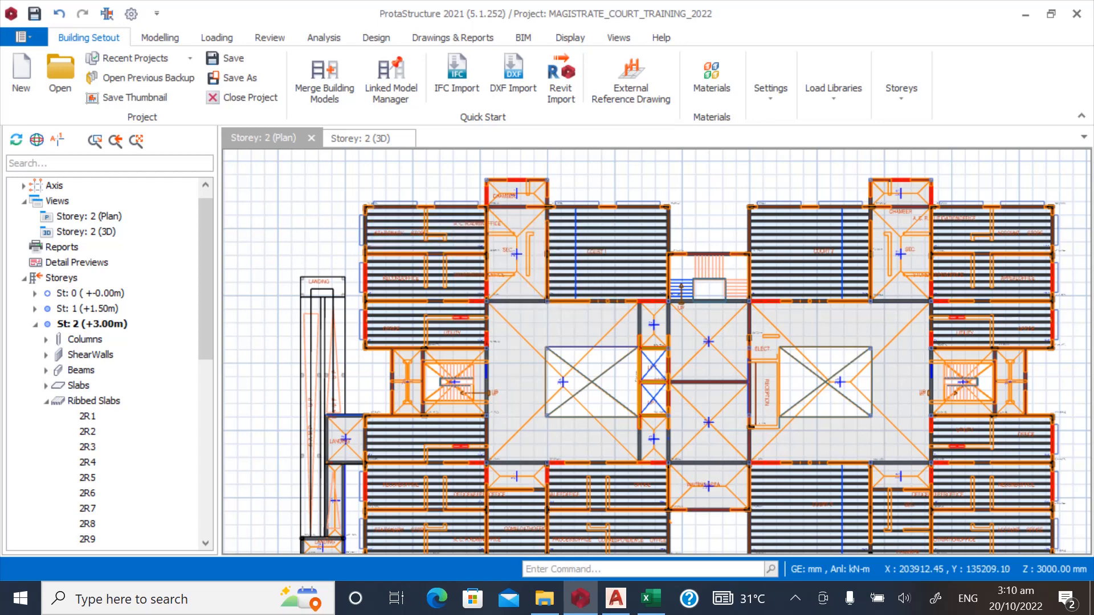
{"action": "left_click", "coordinate": [47, 401]}
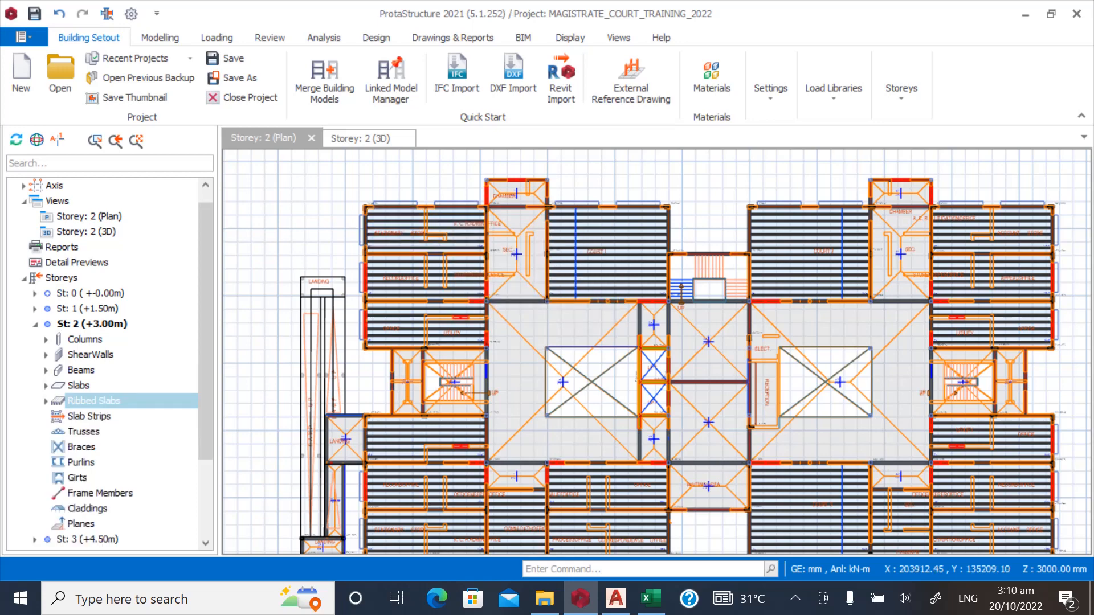
{"action": "left_click", "coordinate": [47, 401]}
{"action": "left_click", "coordinate": [47, 401]}
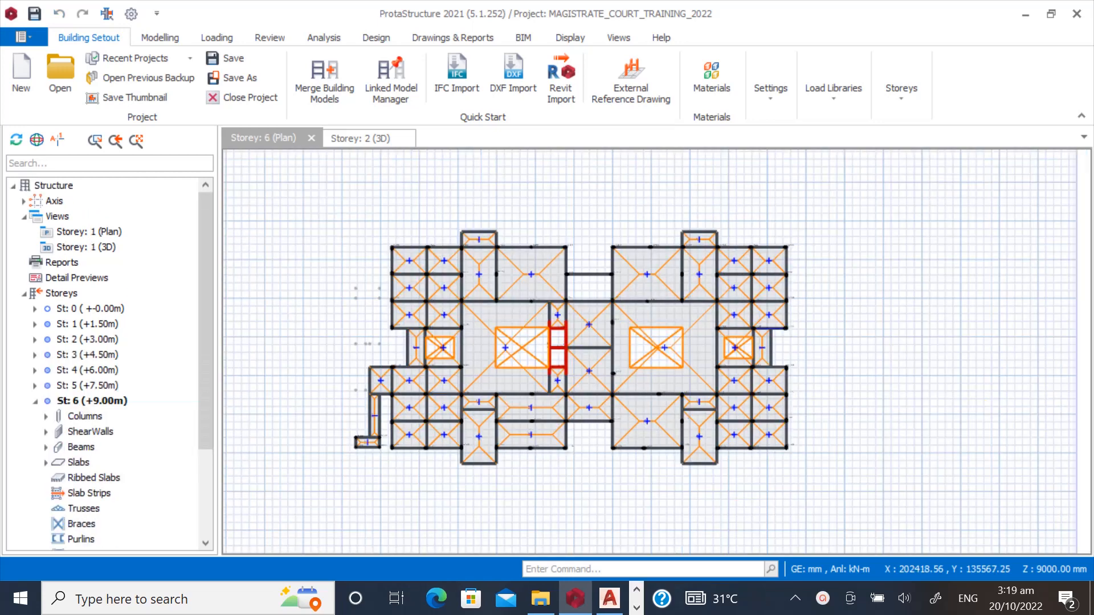
Make storey 4 (+6.00m) the active plan and list its beams in the structure tree.
{"action": "scroll", "coordinate": [439, 253], "scroll_direction": "up", "scroll_amount": 1}
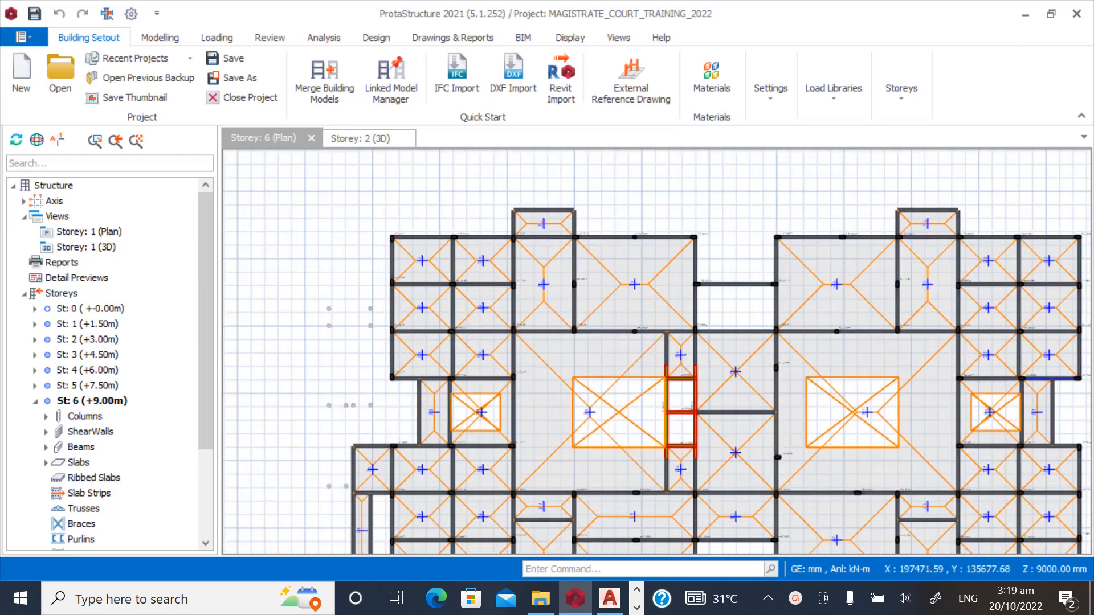
{"action": "left_click", "coordinate": [87, 370]}
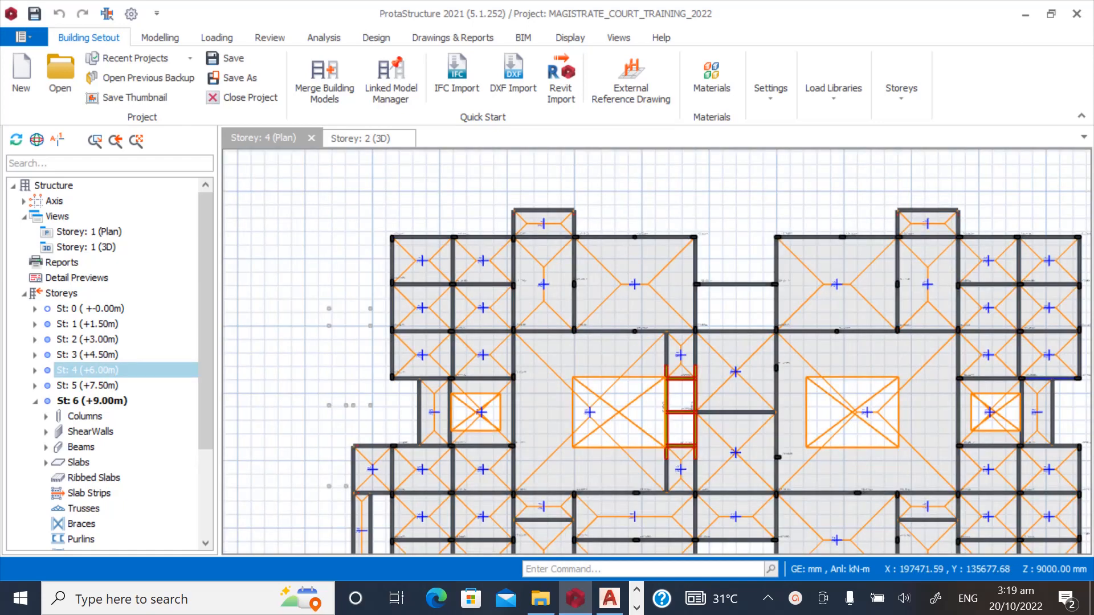
{"action": "scroll", "coordinate": [383, 234], "scroll_direction": "down", "scroll_amount": 3}
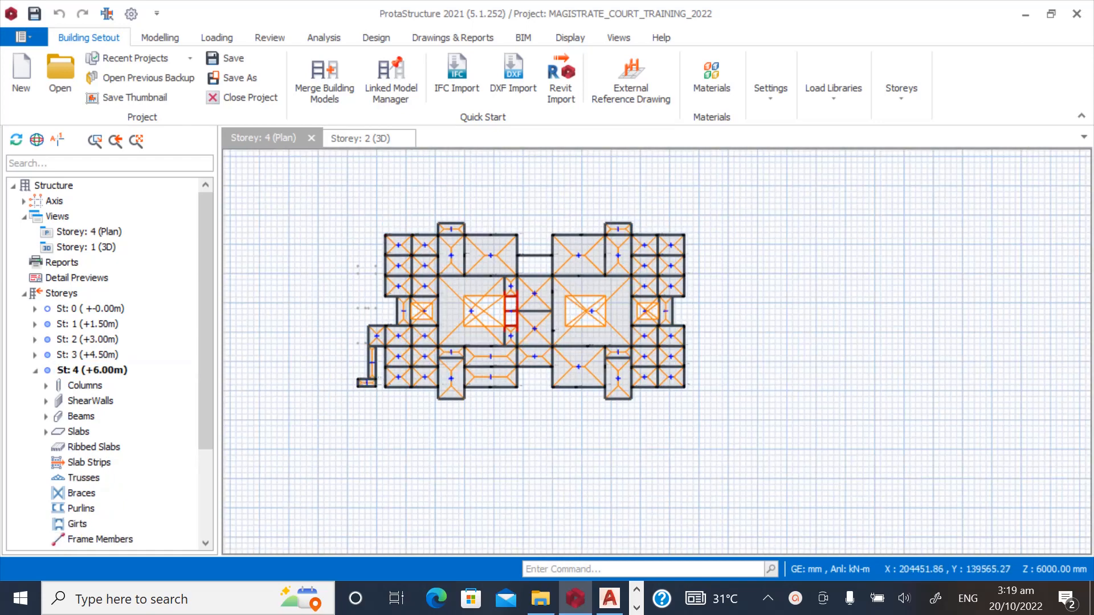
{"action": "scroll", "coordinate": [376, 248], "scroll_direction": "up", "scroll_amount": 1}
{"action": "scroll", "coordinate": [424, 233], "scroll_direction": "up", "scroll_amount": 1}
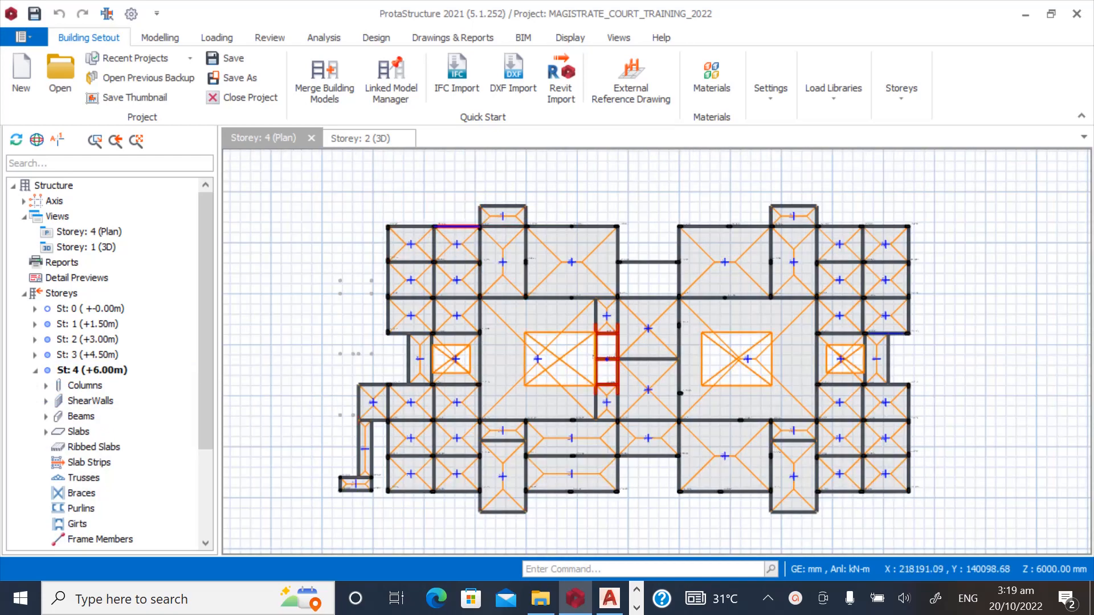
{"action": "scroll", "coordinate": [424, 233], "scroll_direction": "up", "scroll_amount": 2}
{"action": "scroll", "coordinate": [501, 173], "scroll_direction": "up", "scroll_amount": 1}
{"action": "scroll", "coordinate": [502, 173], "scroll_direction": "up", "scroll_amount": 2}
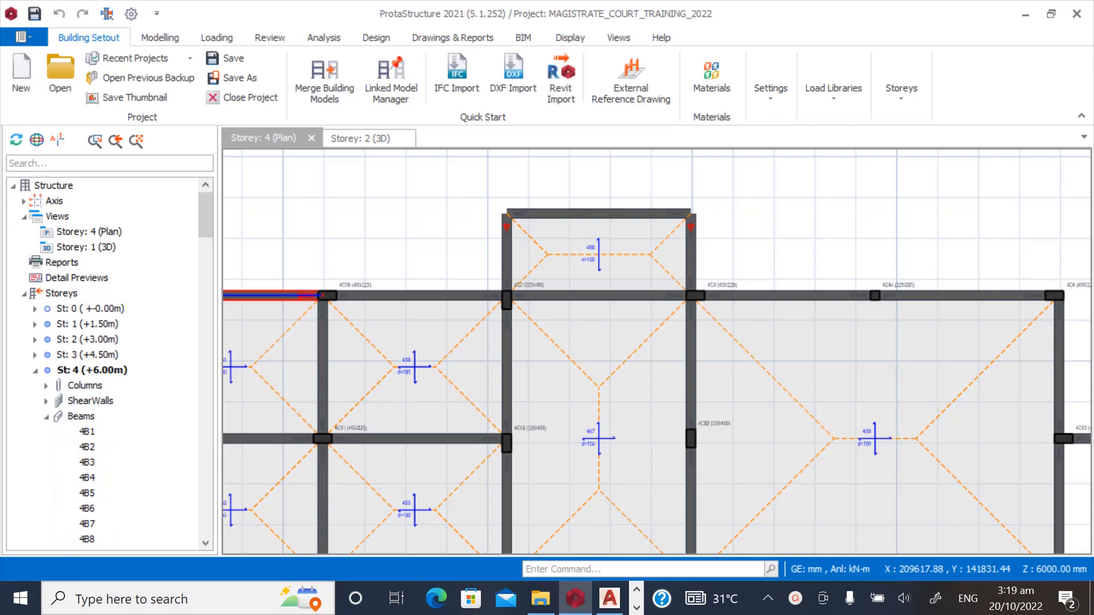
Define a wall load on beam 4B1 with unit weight 3.47 kN/m2, height 2.55 m and thickness 0.225 m.
{"action": "right_click", "coordinate": [93, 431]}
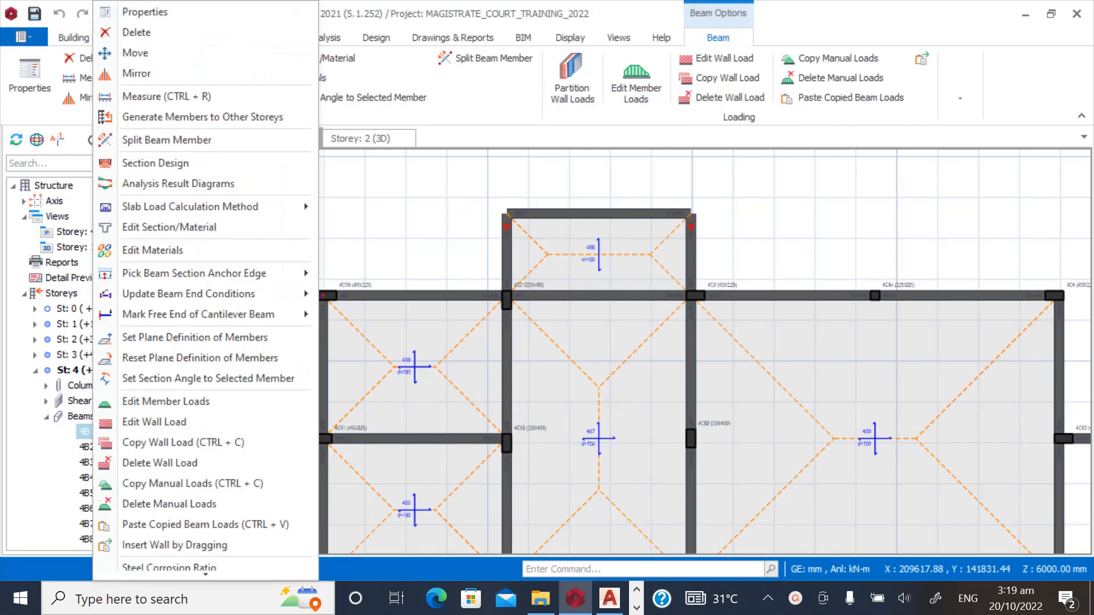
{"action": "left_click", "coordinate": [154, 422]}
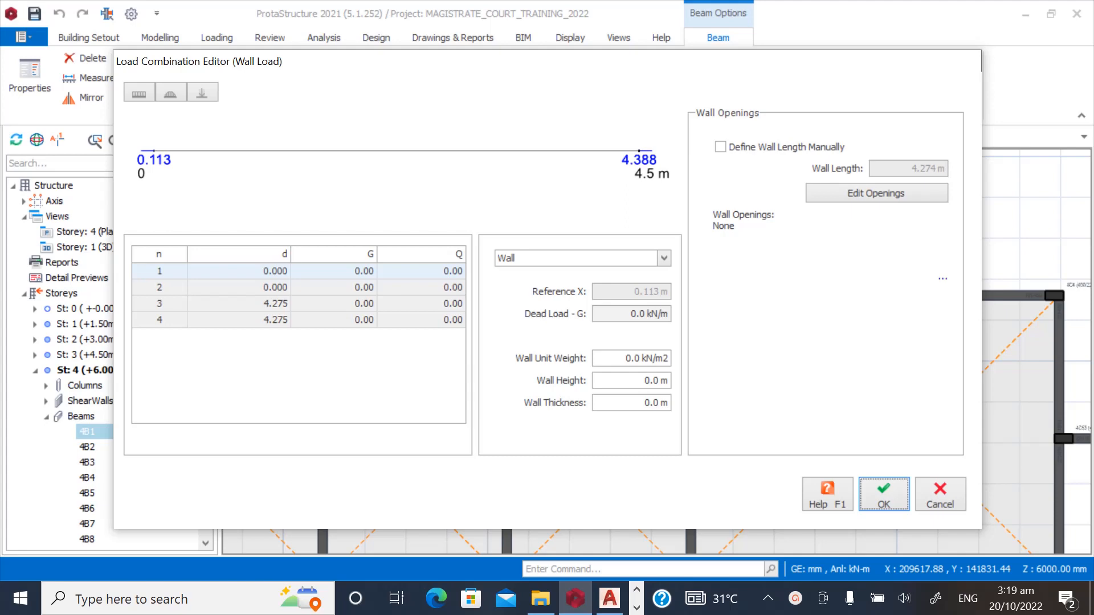
{"action": "left_click", "coordinate": [665, 358]}
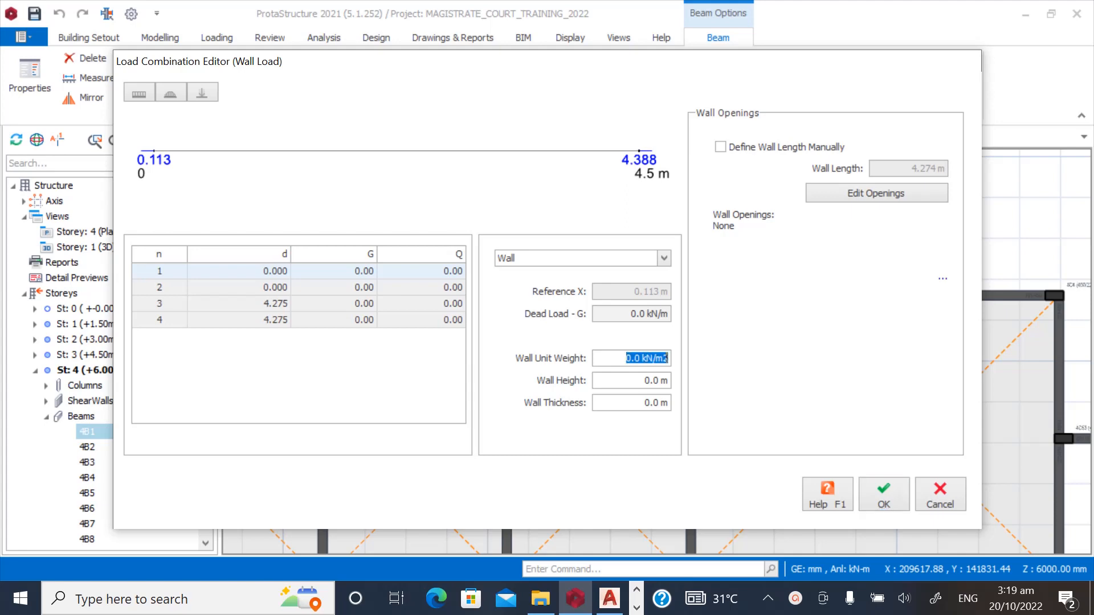
{"action": "type", "text": "3.47"}
{"action": "left_click", "coordinate": [666, 380]}
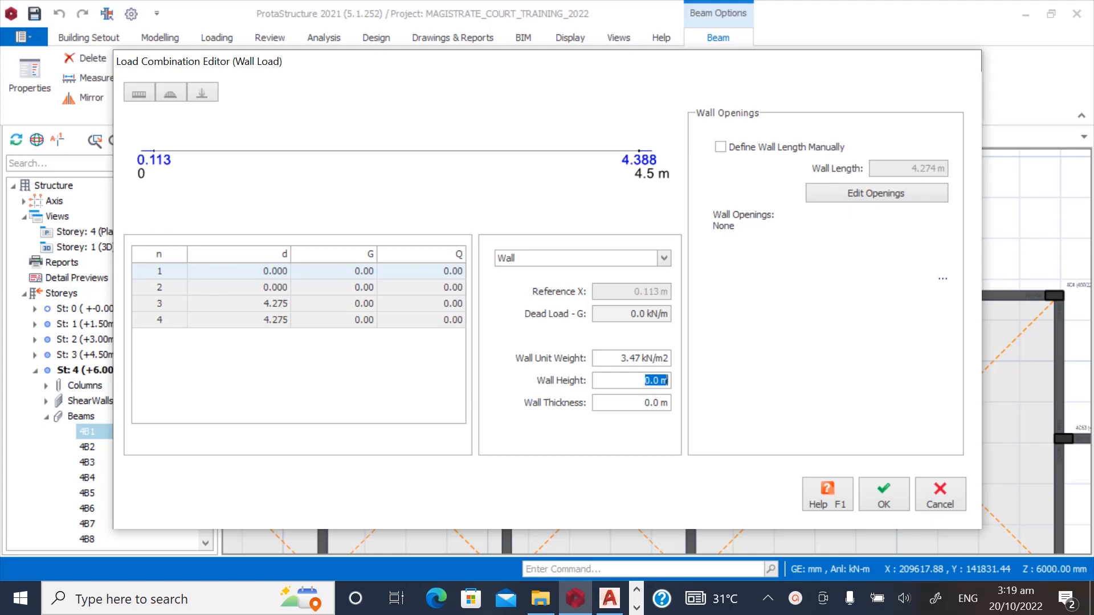
{"action": "type", "text": "2.55"}
{"action": "key", "text": "Tab"}
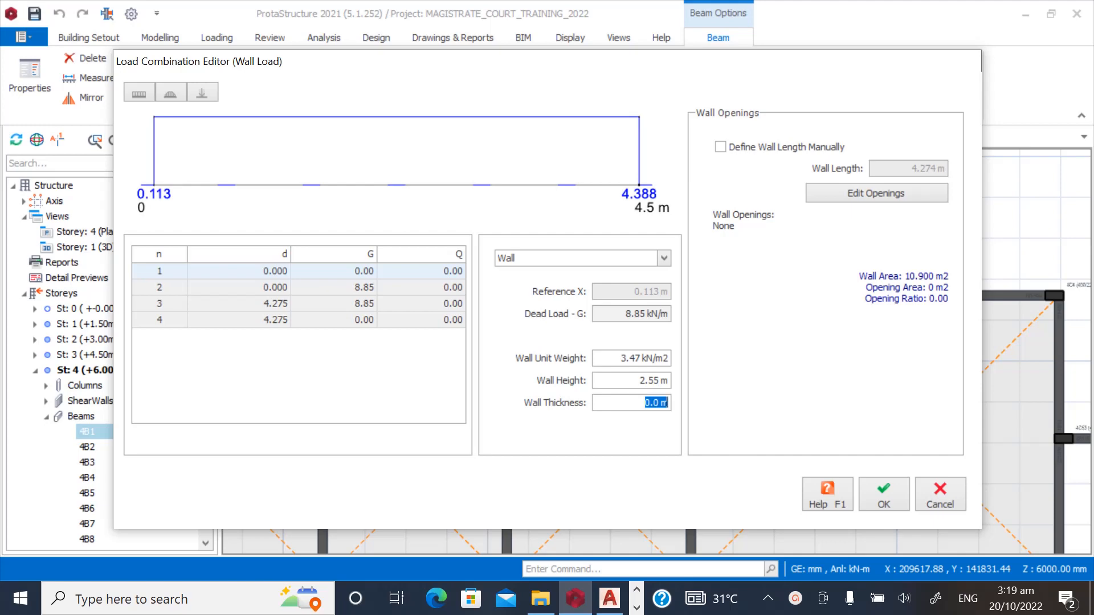
{"action": "type", "text": "0.225"}
{"action": "key", "text": "Return"}
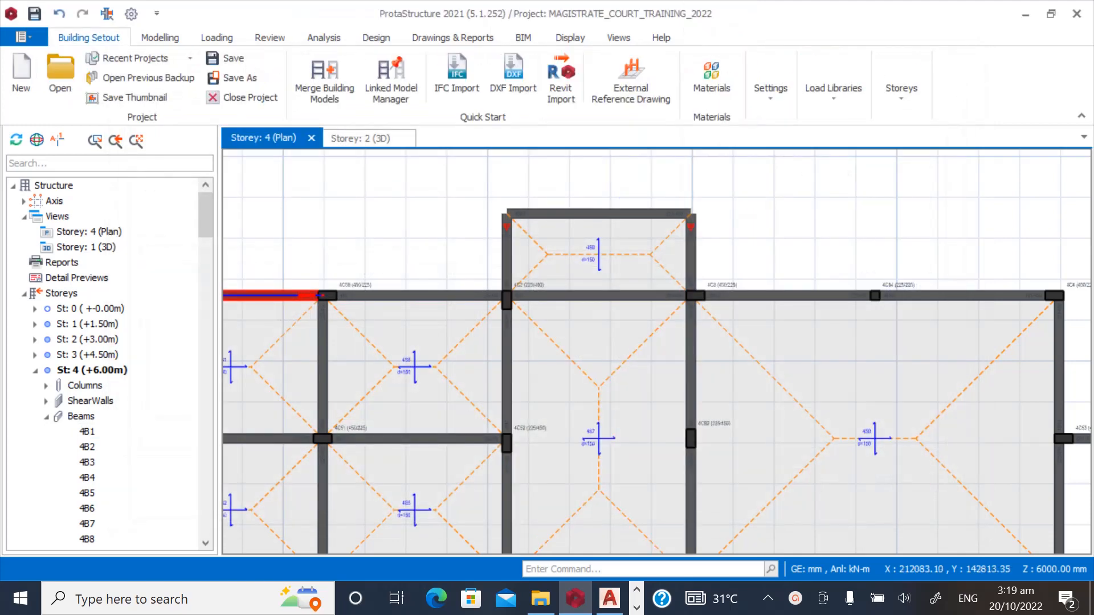
Copy the wall load from beam 4B1.
{"action": "scroll", "coordinate": [507, 251], "scroll_direction": "down", "scroll_amount": 3}
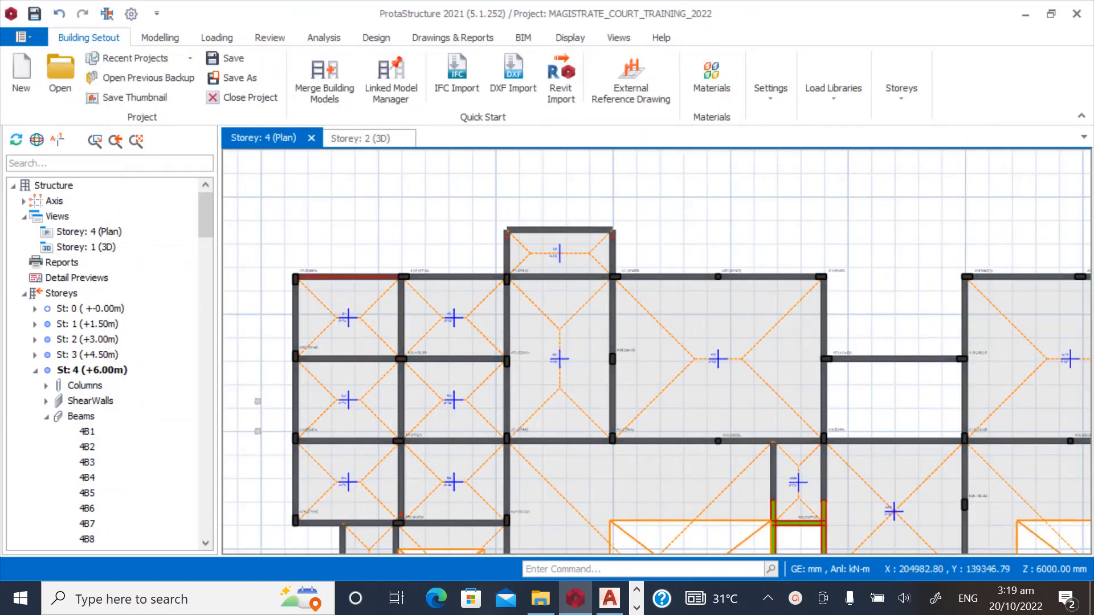
{"action": "left_click", "coordinate": [86, 431]}
{"action": "scroll", "coordinate": [103, 365], "scroll_direction": "down", "scroll_amount": 4}
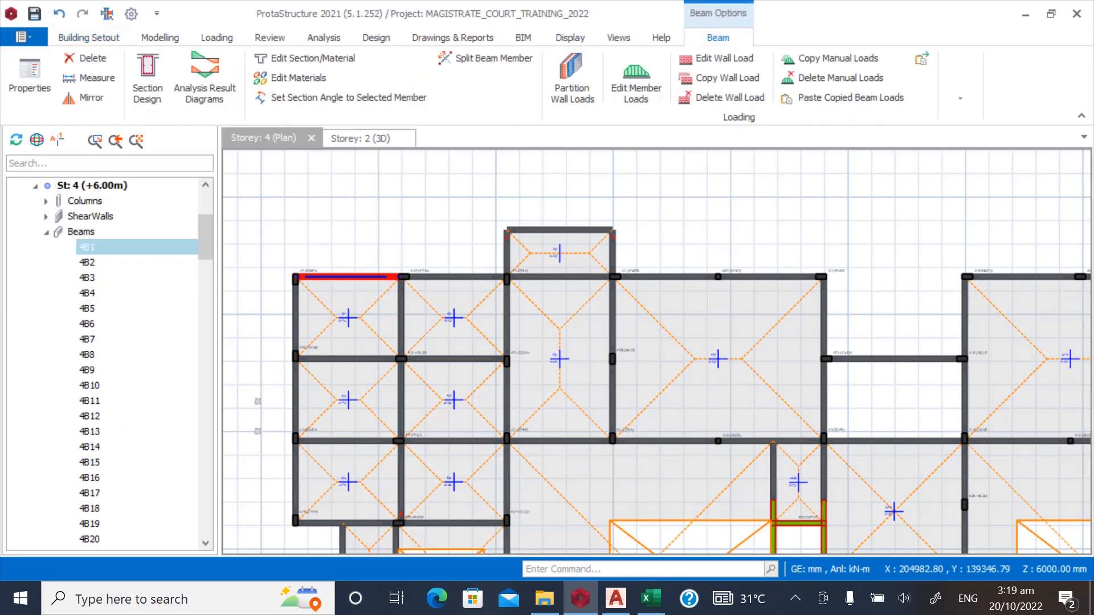
{"action": "right_click", "coordinate": [90, 247]}
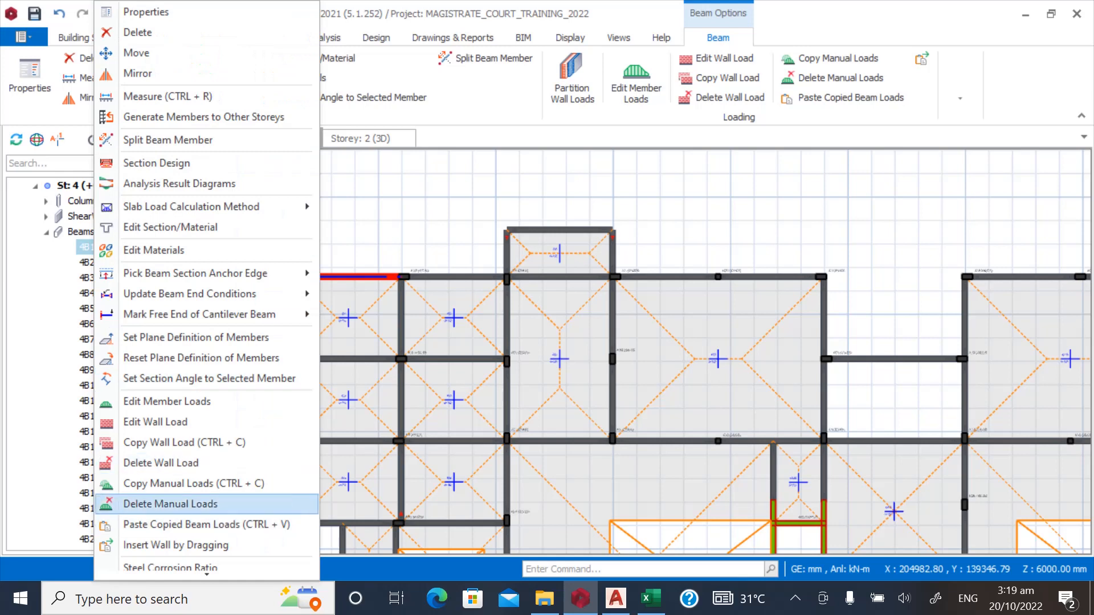
{"action": "left_click", "coordinate": [155, 442]}
Select all storey 4 beams from 4B1 through 4B148 and dismiss the beam summary table.
{"action": "scroll", "coordinate": [108, 365], "scroll_direction": "down", "scroll_amount": 12}
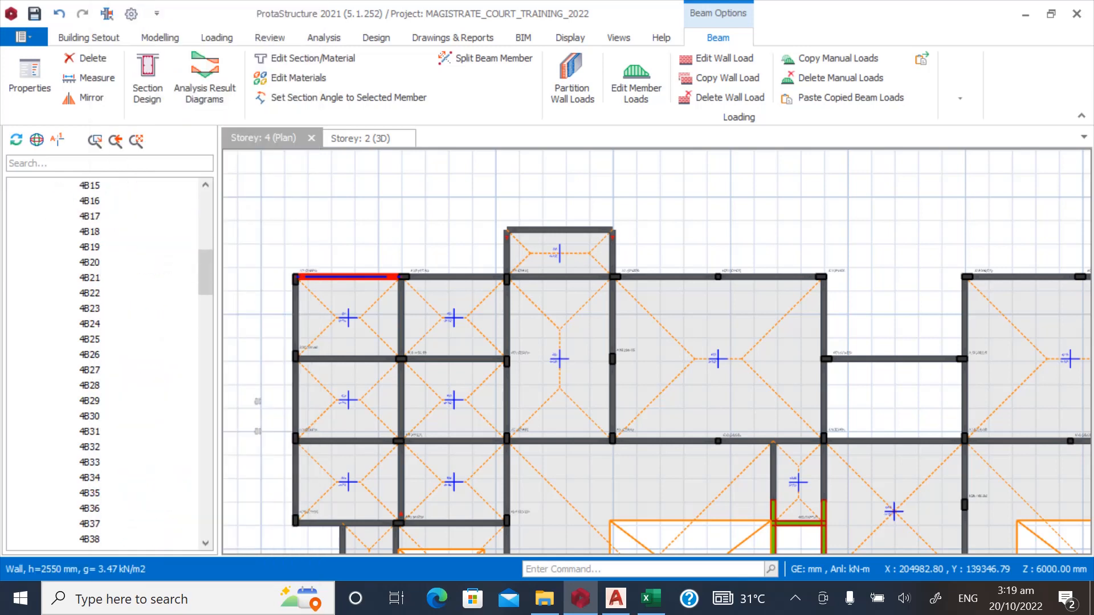
{"action": "scroll", "coordinate": [108, 364], "scroll_direction": "down", "scroll_amount": 20}
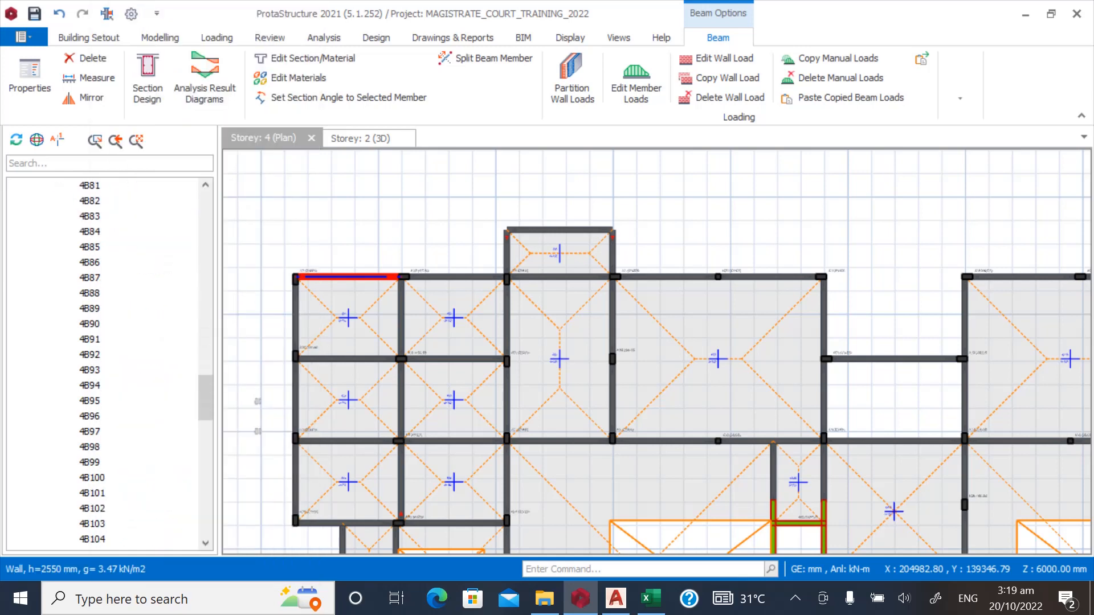
{"action": "scroll", "coordinate": [108, 364], "scroll_direction": "down", "scroll_amount": 11}
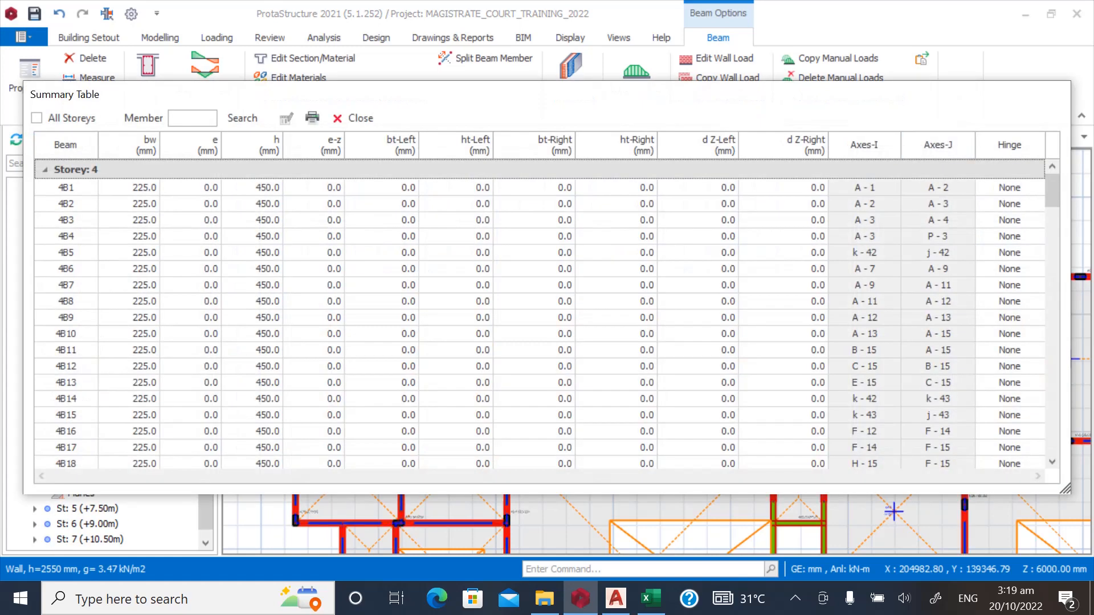
{"action": "left_click", "coordinate": [349, 118]}
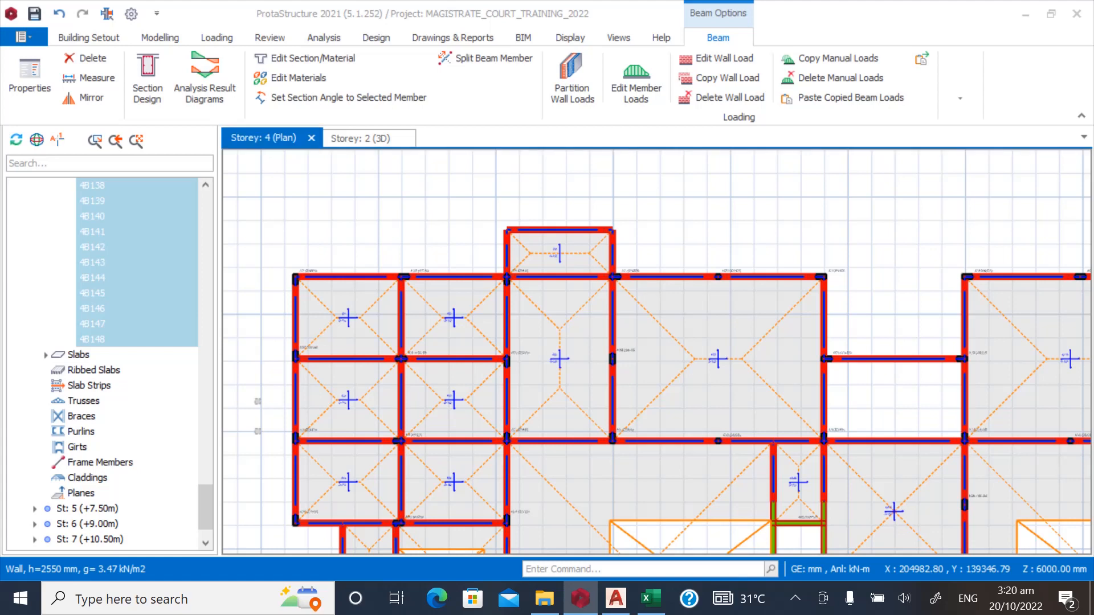
Paste the copied wall load onto all selected storey 4 beams, accept replacing existing wall loads, and clear the selection.
{"action": "scroll", "coordinate": [109, 358], "scroll_direction": "up", "scroll_amount": 3}
{"action": "scroll", "coordinate": [90, 359], "scroll_direction": "up", "scroll_amount": 6}
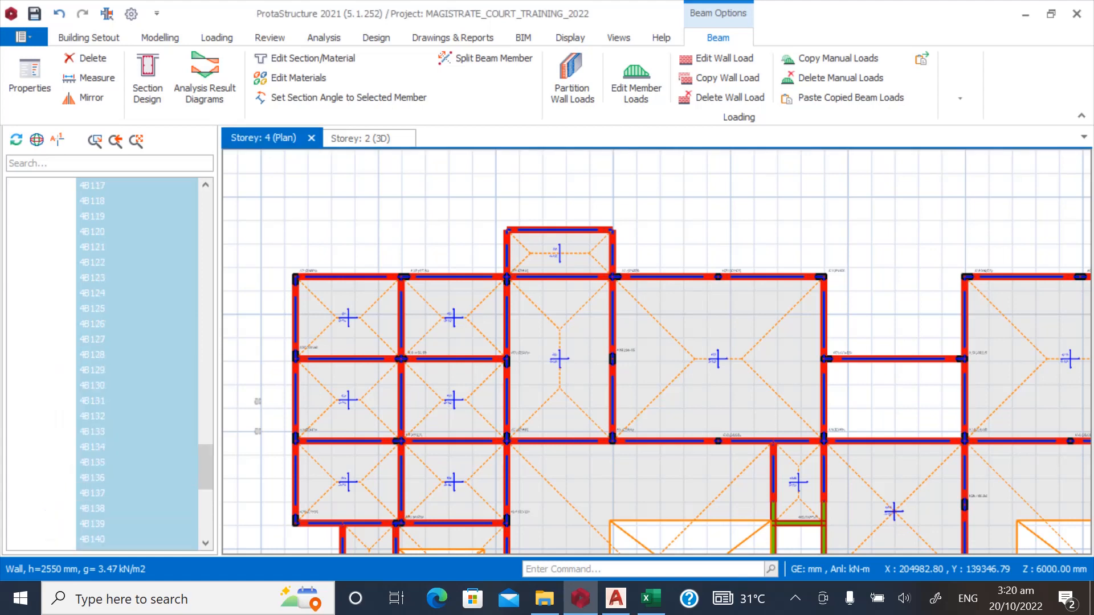
{"action": "right_click", "coordinate": [90, 359]}
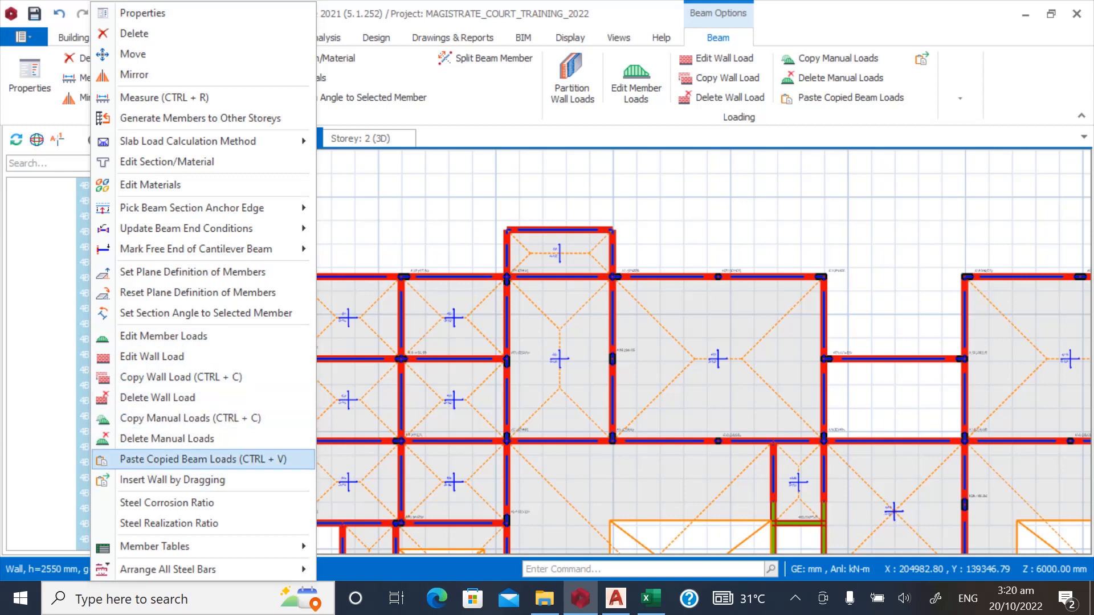
{"action": "left_click", "coordinate": [203, 459]}
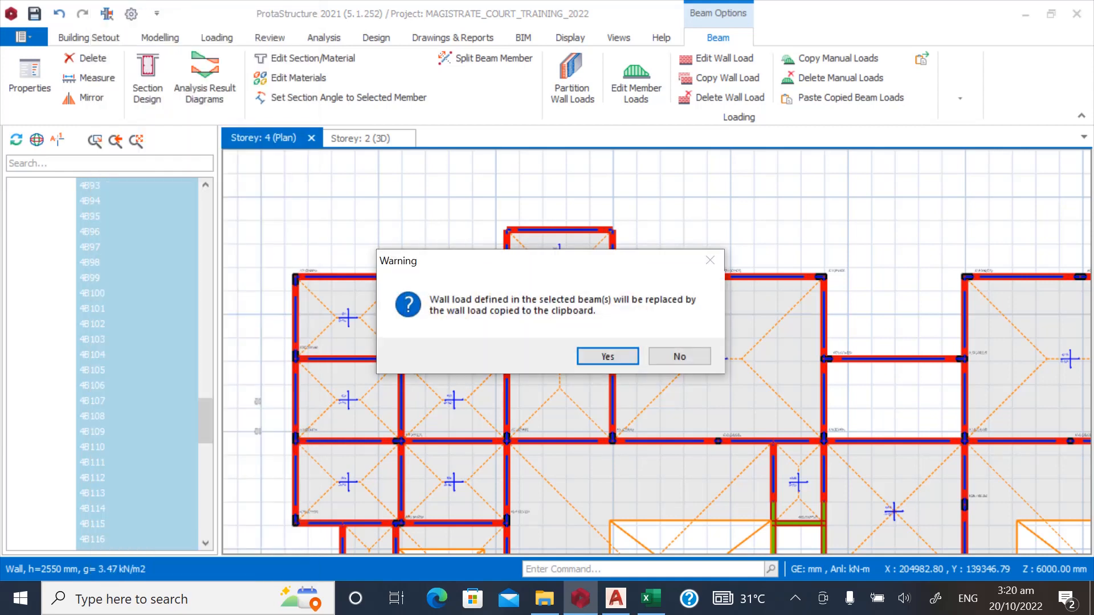
{"action": "left_click", "coordinate": [607, 356]}
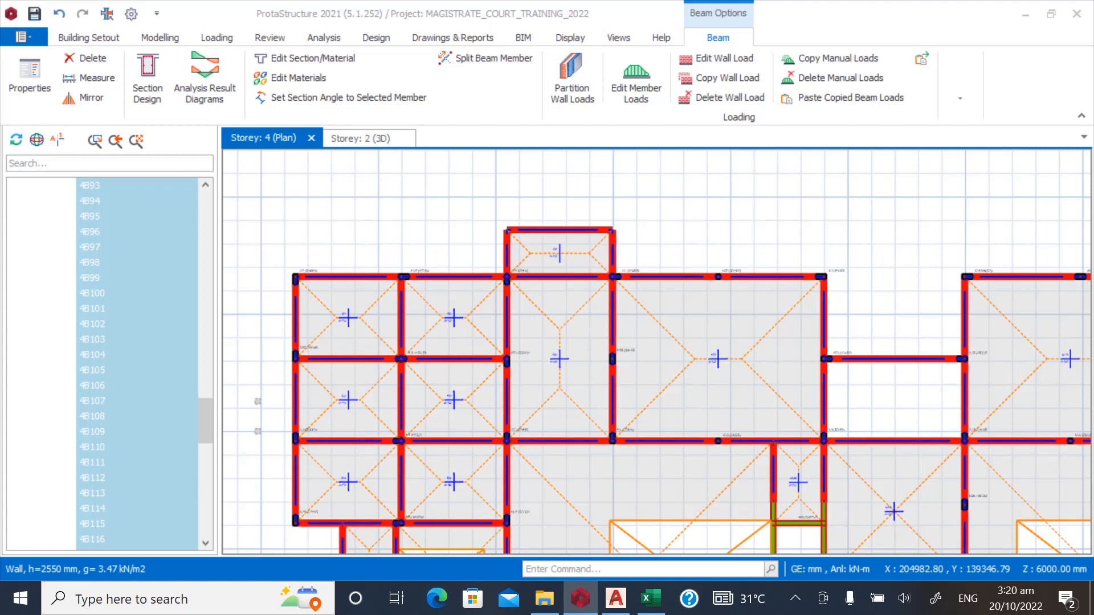
{"action": "key", "text": "Escape"}
{"action": "scroll", "coordinate": [405, 239], "scroll_direction": "down", "scroll_amount": 2}
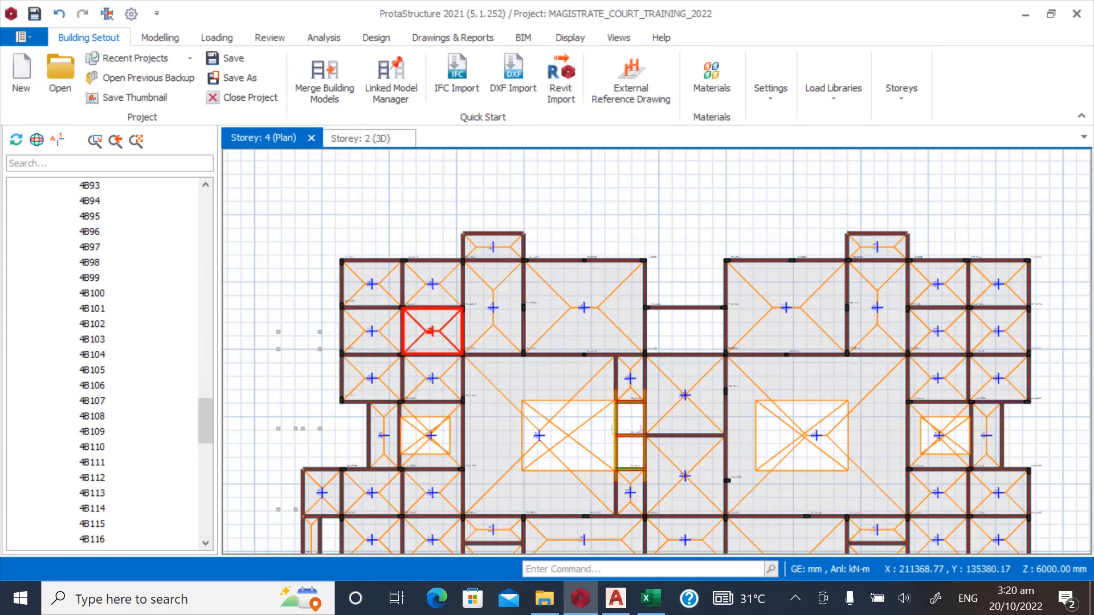
{"action": "scroll", "coordinate": [488, 385], "scroll_direction": "up", "scroll_amount": 3}
{"action": "scroll", "coordinate": [480, 349], "scroll_direction": "up", "scroll_amount": 2}
{"action": "scroll", "coordinate": [344, 336], "scroll_direction": "down", "scroll_amount": 2}
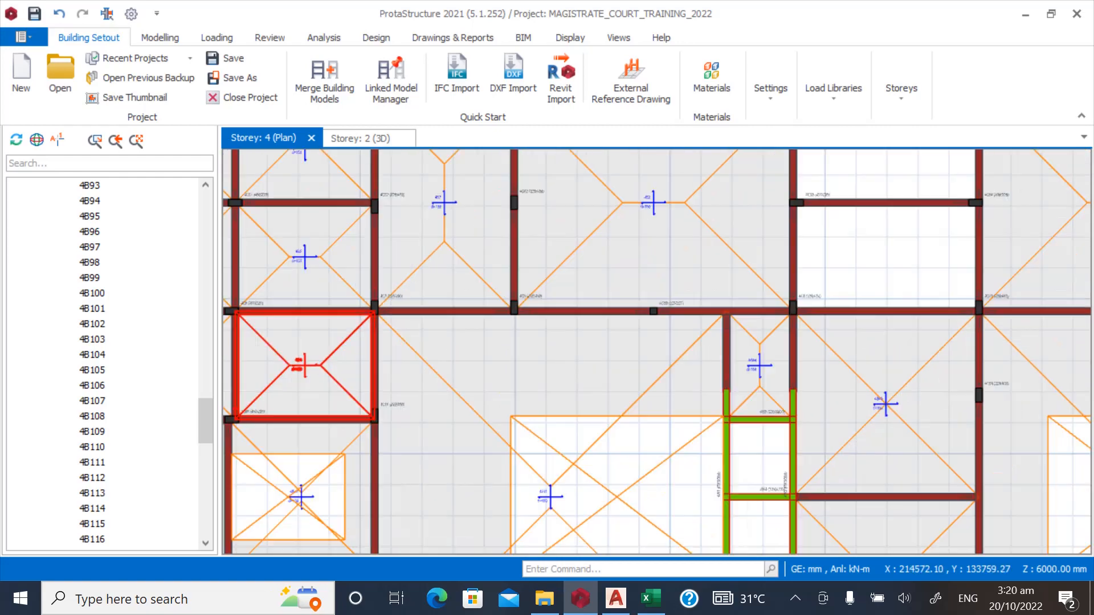
Switch to AutoCAD and examine the wall layout on the second-third floor typical plan and the first floor plan.
{"action": "left_click", "coordinate": [616, 598]}
{"action": "scroll", "coordinate": [387, 335], "scroll_direction": "down", "scroll_amount": 5}
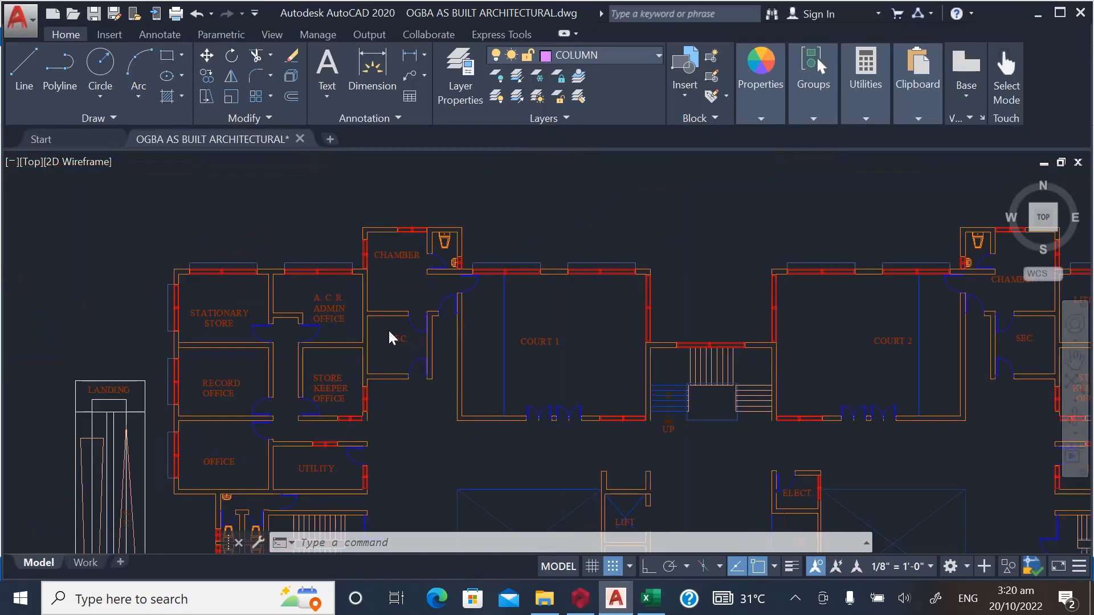
{"action": "scroll", "coordinate": [383, 333], "scroll_direction": "down", "scroll_amount": 3}
{"action": "scroll", "coordinate": [344, 308], "scroll_direction": "up", "scroll_amount": 5}
{"action": "scroll", "coordinate": [339, 234], "scroll_direction": "up", "scroll_amount": 3}
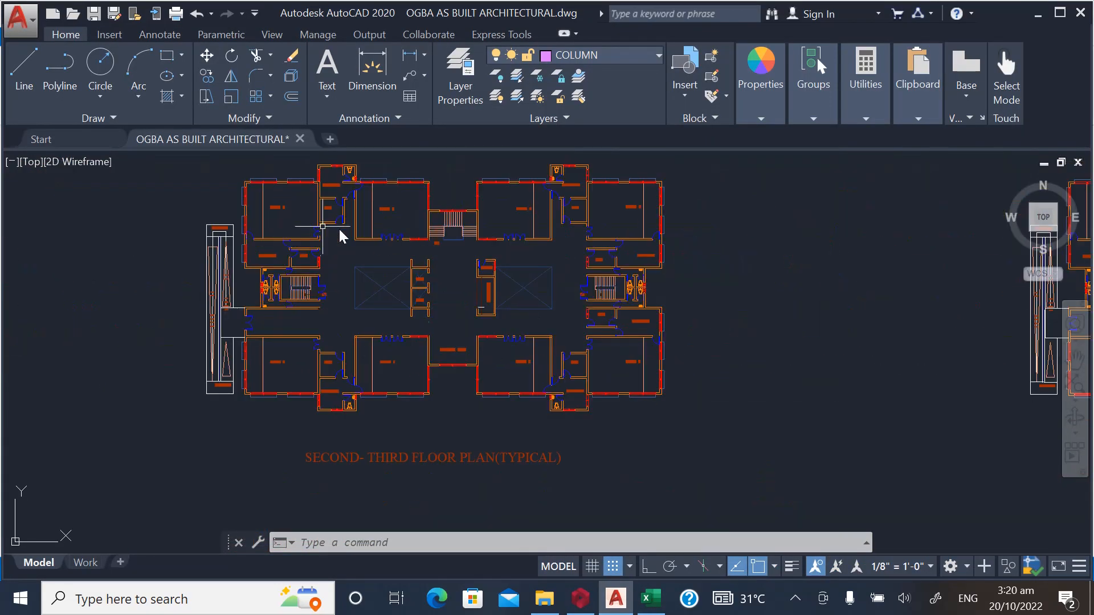
{"action": "scroll", "coordinate": [407, 224], "scroll_direction": "up", "scroll_amount": 2}
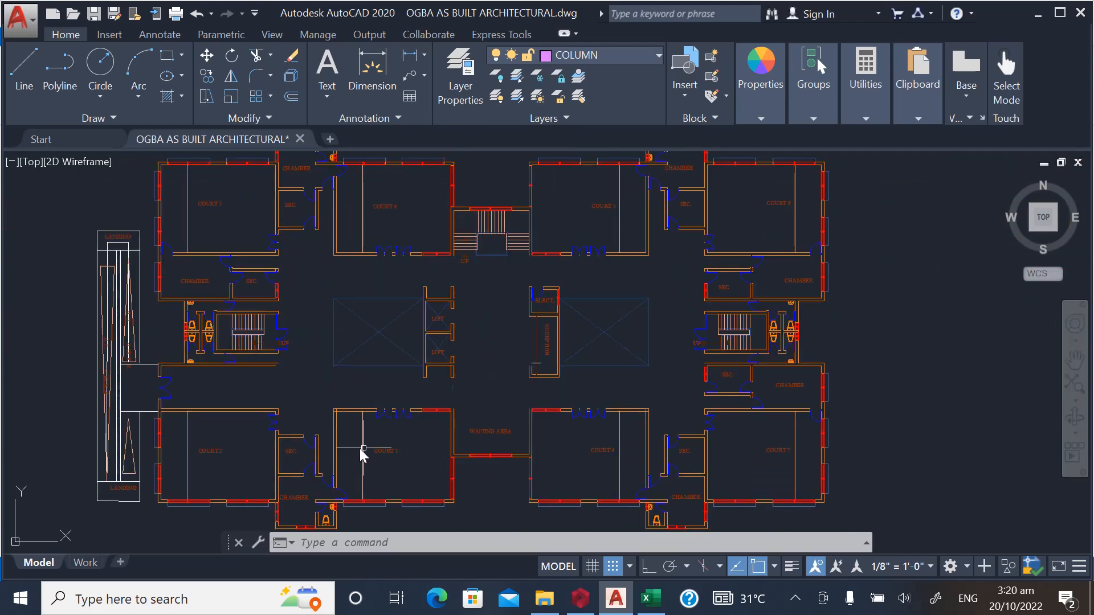
{"action": "scroll", "coordinate": [322, 411], "scroll_direction": "down", "scroll_amount": 2}
{"action": "scroll", "coordinate": [313, 501], "scroll_direction": "down", "scroll_amount": 2}
{"action": "scroll", "coordinate": [313, 505], "scroll_direction": "up", "scroll_amount": 3}
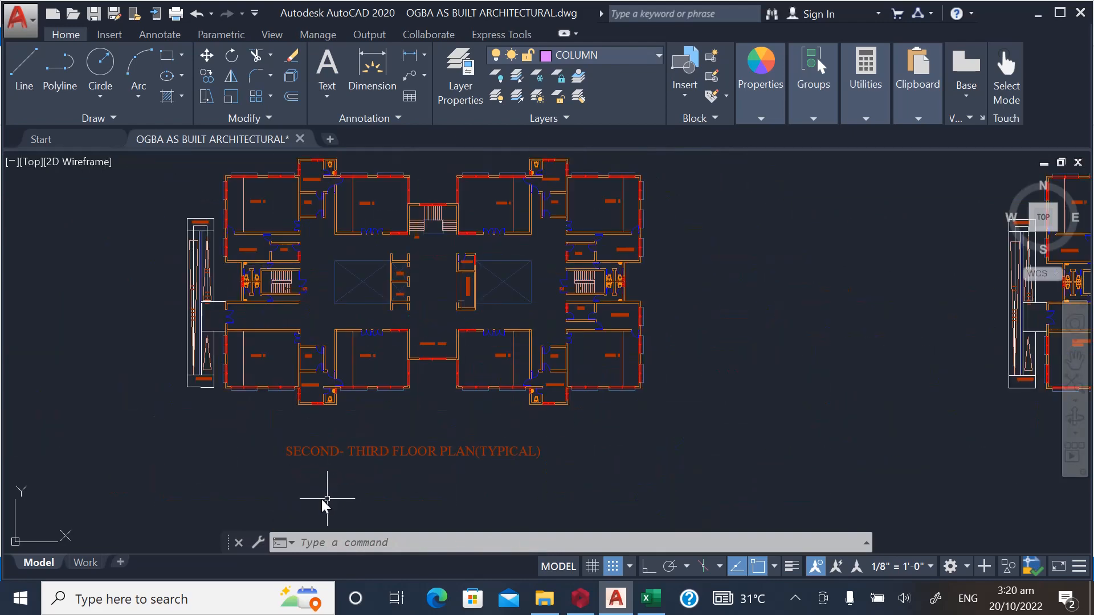
{"action": "scroll", "coordinate": [313, 507], "scroll_direction": "down", "scroll_amount": 2}
{"action": "scroll", "coordinate": [303, 306], "scroll_direction": "up", "scroll_amount": 2}
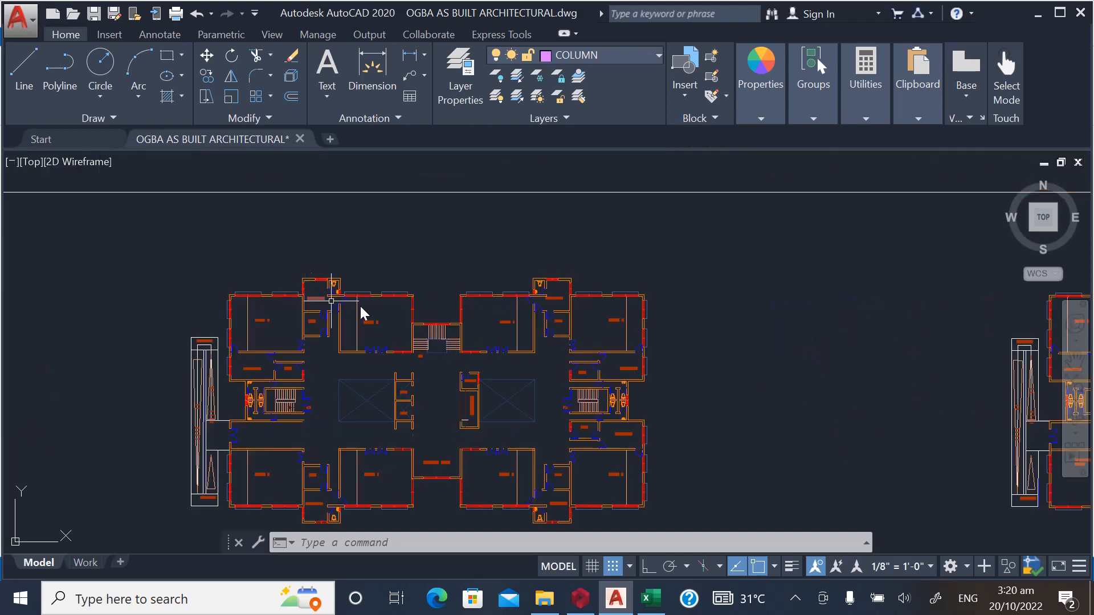
{"action": "scroll", "coordinate": [410, 488], "scroll_direction": "down", "scroll_amount": 3}
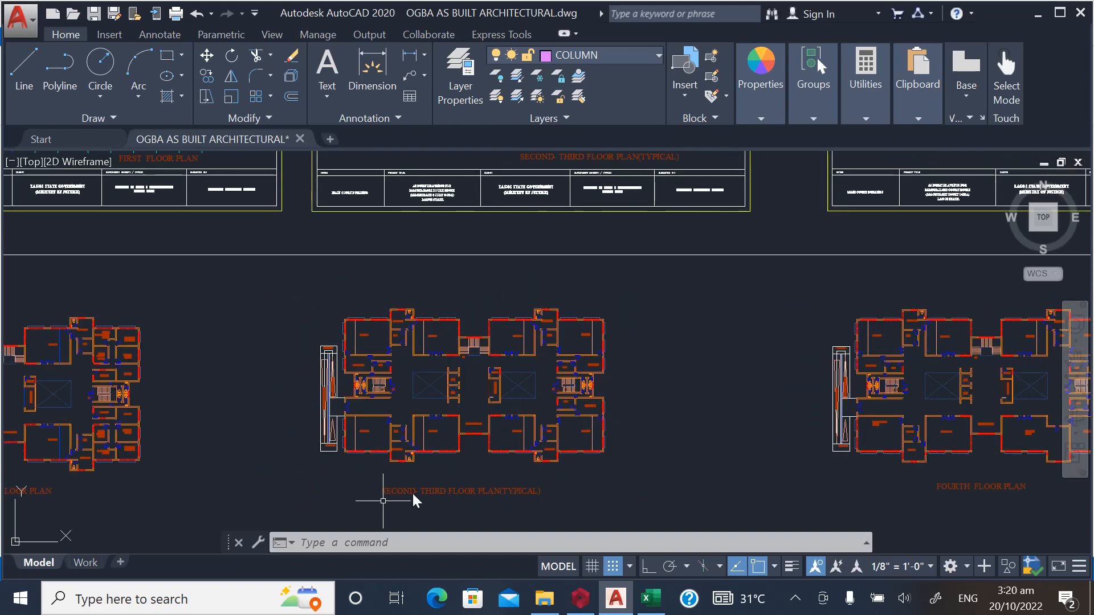
{"action": "scroll", "coordinate": [399, 510], "scroll_direction": "down", "scroll_amount": 1}
{"action": "scroll", "coordinate": [484, 399], "scroll_direction": "up", "scroll_amount": 4}
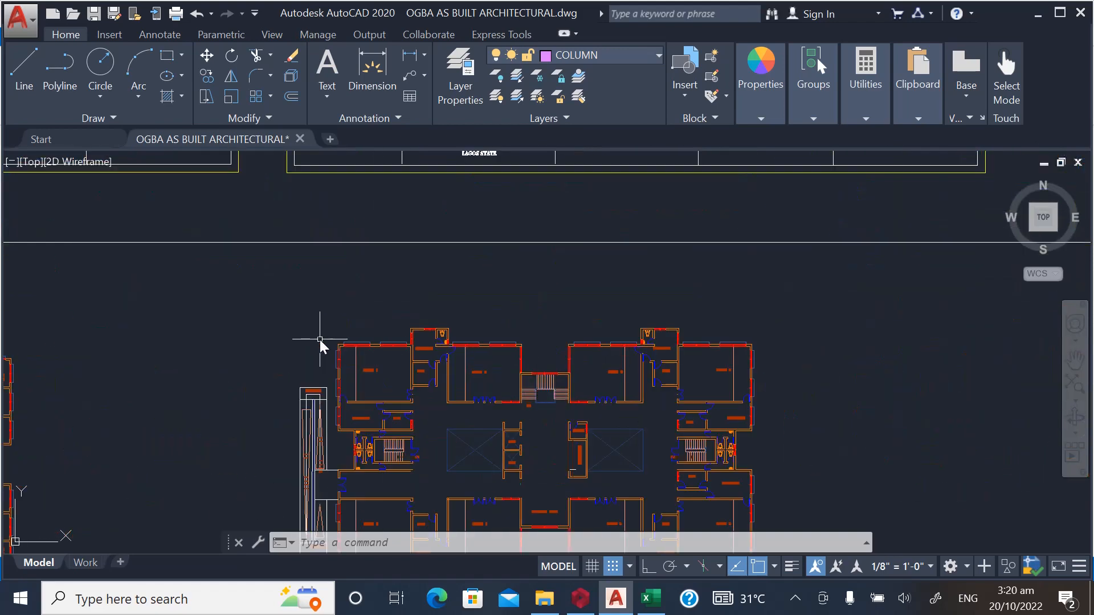
{"action": "scroll", "coordinate": [365, 353], "scroll_direction": "down", "scroll_amount": 2}
{"action": "scroll", "coordinate": [313, 370], "scroll_direction": "up", "scroll_amount": 2}
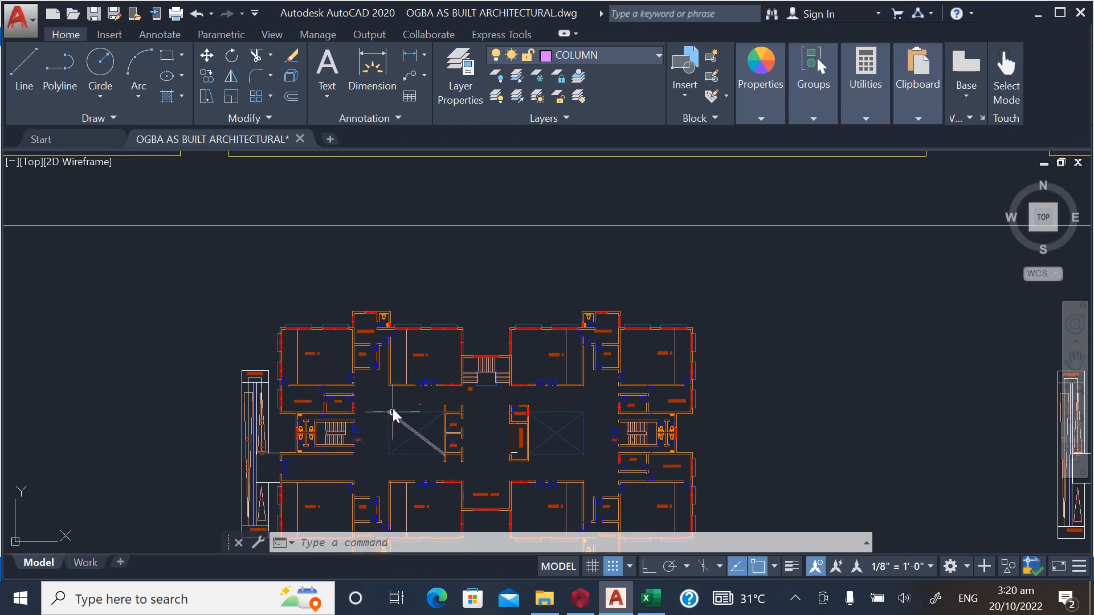
{"action": "scroll", "coordinate": [306, 340], "scroll_direction": "down", "scroll_amount": 2}
{"action": "scroll", "coordinate": [414, 392], "scroll_direction": "up", "scroll_amount": 2}
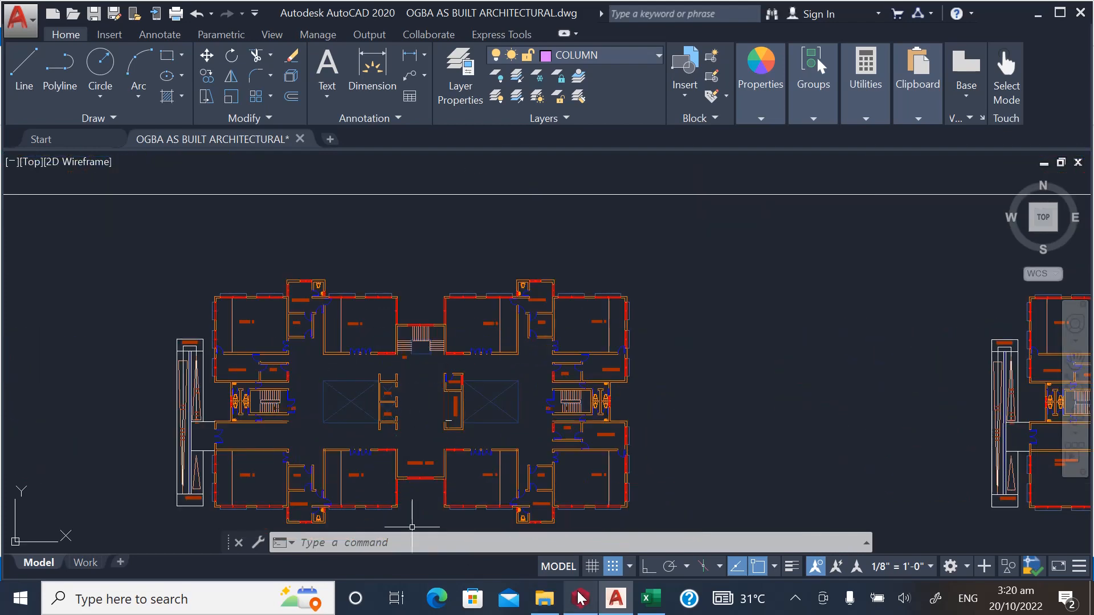
{"action": "scroll", "coordinate": [570, 374], "scroll_direction": "down", "scroll_amount": 4}
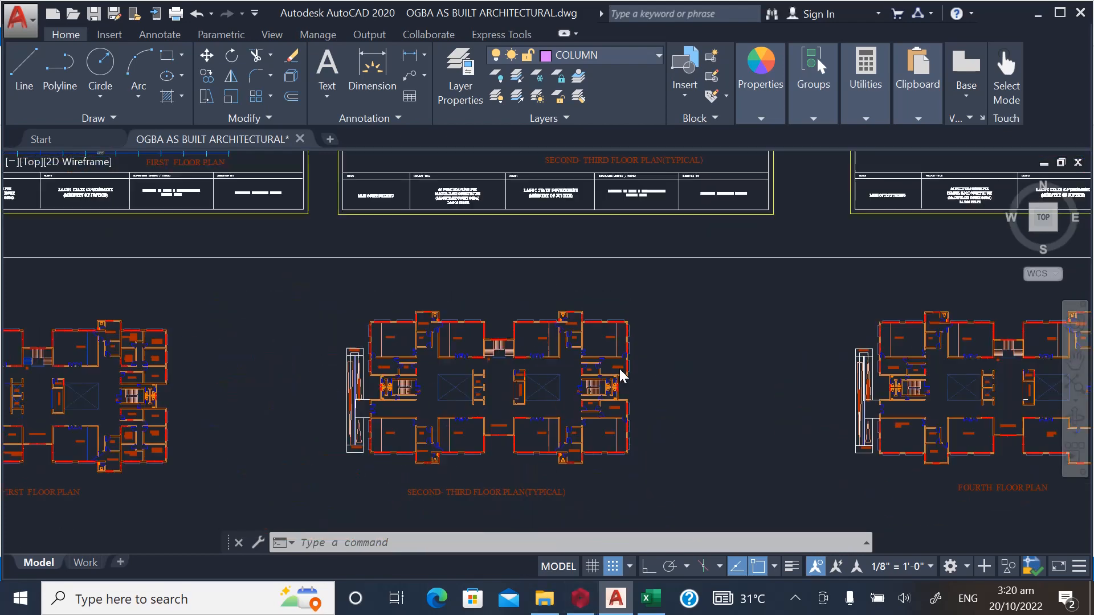
{"action": "scroll", "coordinate": [165, 373], "scroll_direction": "up", "scroll_amount": 3}
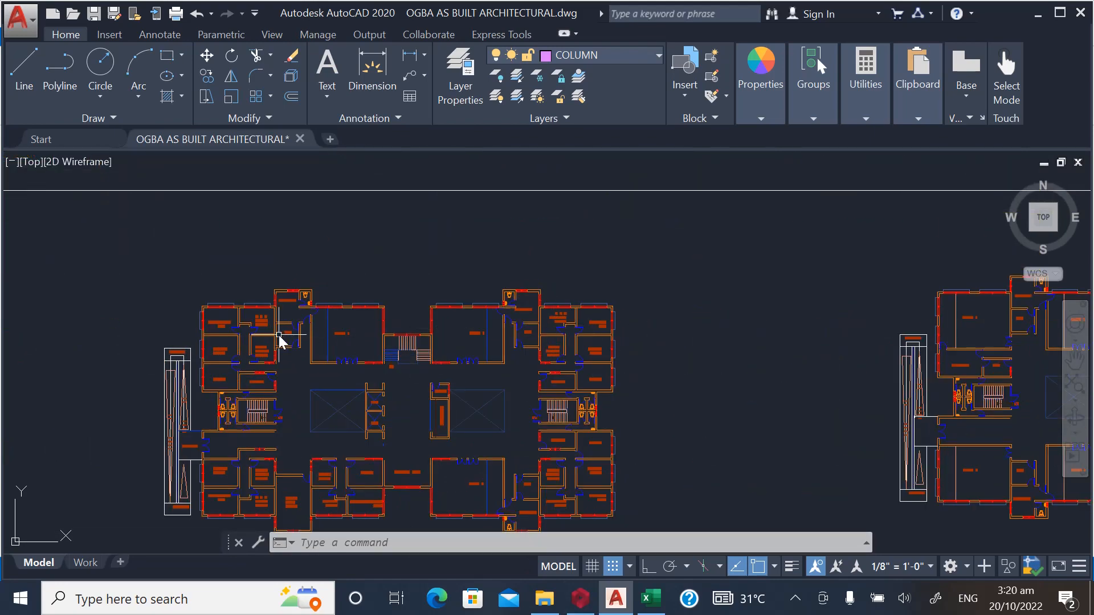
Examine the wall layout around the corridors and stairs on the floor plans, and switch back to ProtaStructure.
{"action": "scroll", "coordinate": [302, 359], "scroll_direction": "down", "scroll_amount": 3}
{"action": "scroll", "coordinate": [533, 335], "scroll_direction": "up", "scroll_amount": 4}
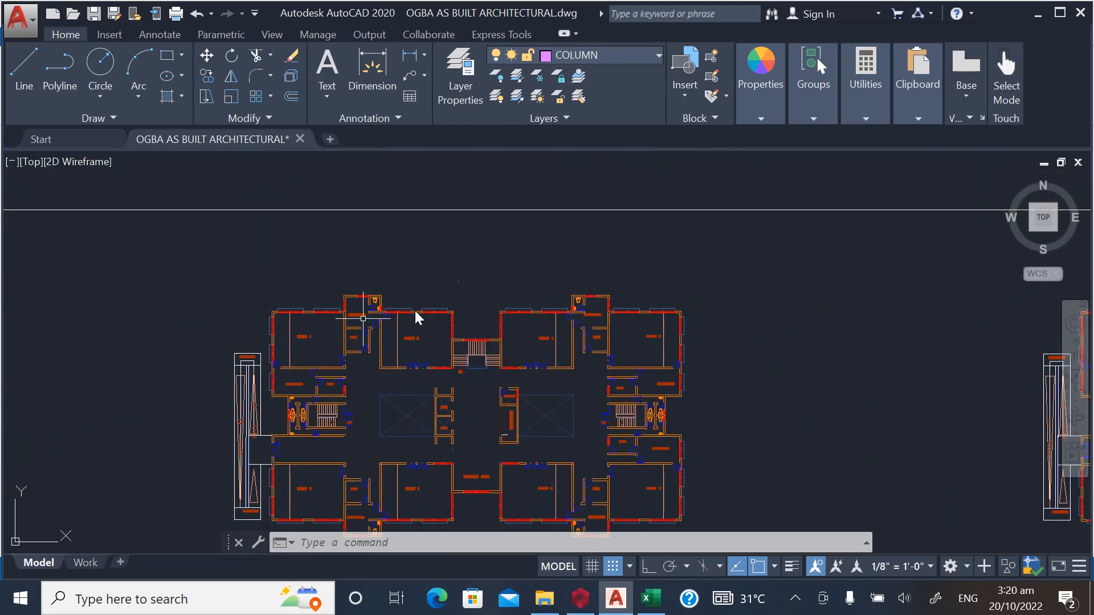
{"action": "scroll", "coordinate": [448, 352], "scroll_direction": "down", "scroll_amount": 2}
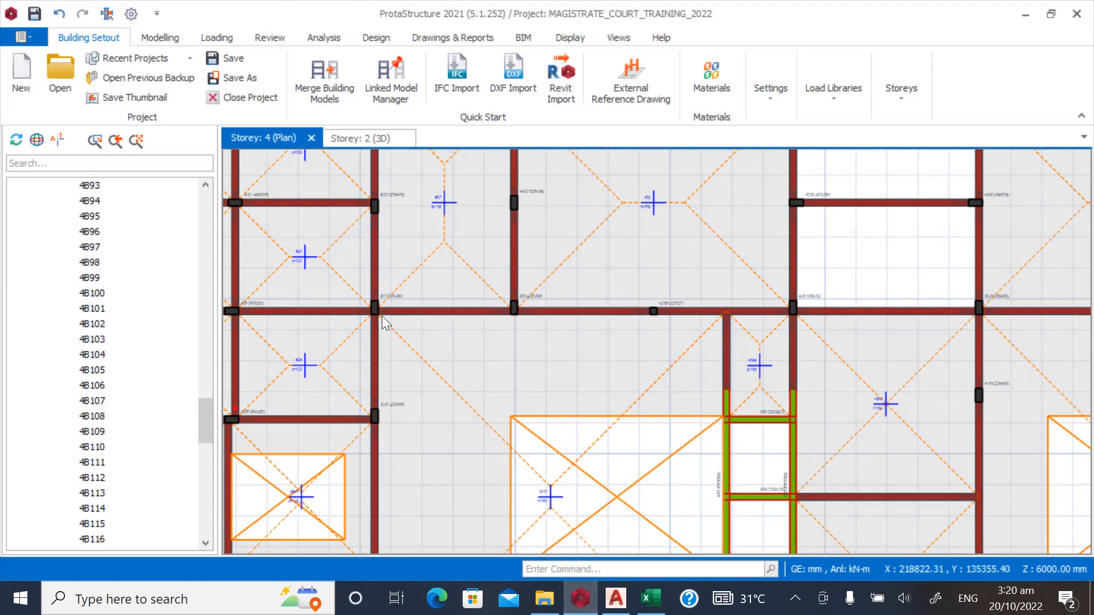
{"action": "scroll", "coordinate": [382, 274], "scroll_direction": "down", "scroll_amount": 2}
{"action": "scroll", "coordinate": [384, 228], "scroll_direction": "up", "scroll_amount": 2}
{"action": "scroll", "coordinate": [420, 430], "scroll_direction": "up", "scroll_amount": 2}
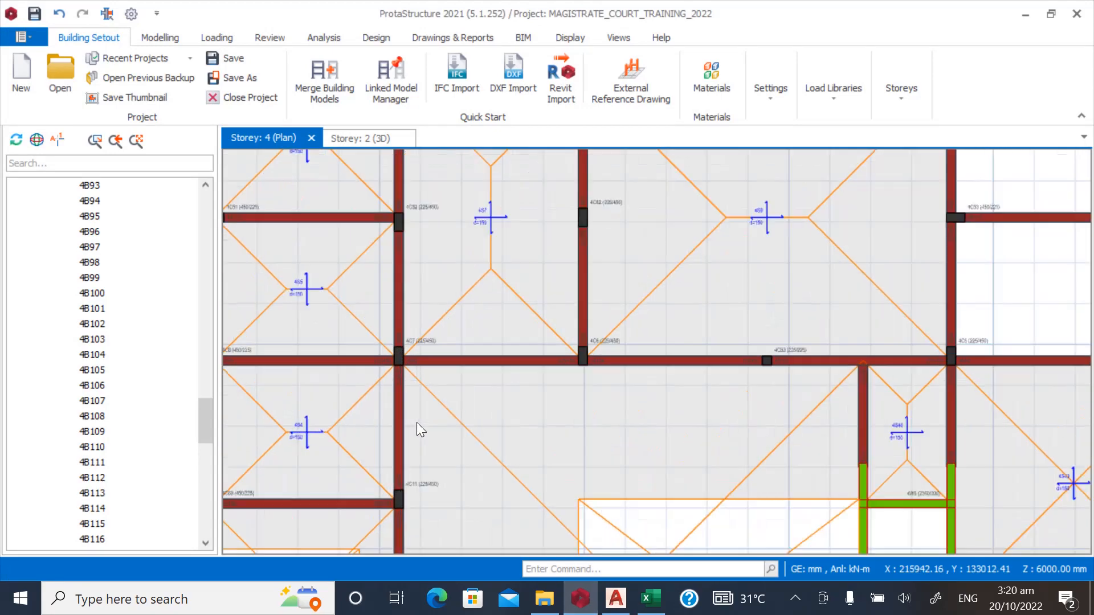
{"action": "scroll", "coordinate": [444, 387], "scroll_direction": "up", "scroll_amount": 2}
{"action": "left_click", "coordinate": [404, 345]}
{"action": "scroll", "coordinate": [392, 308], "scroll_direction": "down", "scroll_amount": 2}
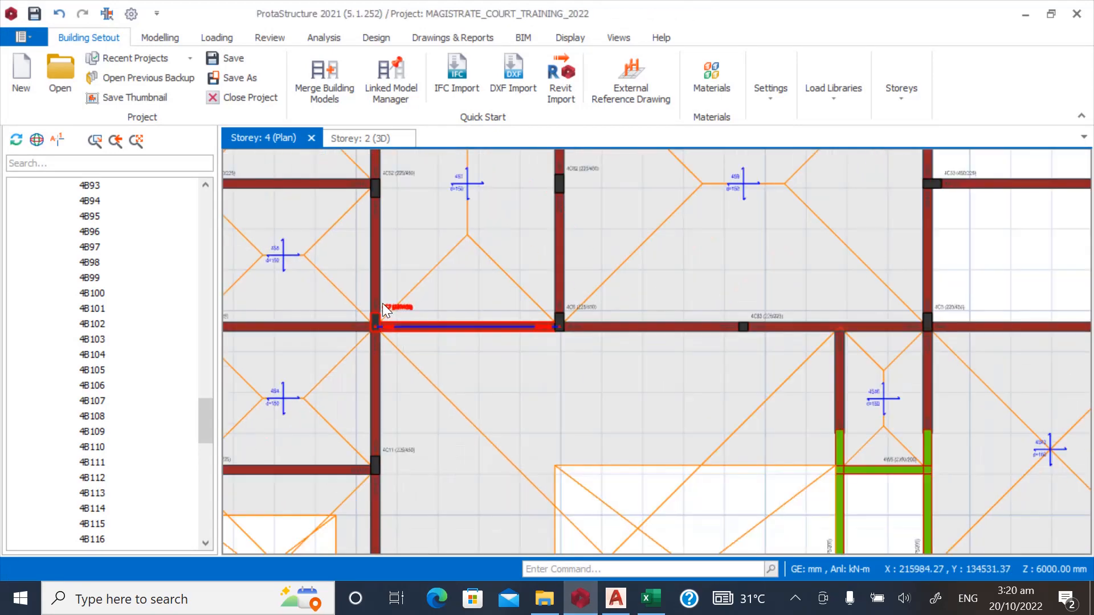
{"action": "scroll", "coordinate": [382, 319], "scroll_direction": "down", "scroll_amount": 3}
{"action": "scroll", "coordinate": [787, 313], "scroll_direction": "up", "scroll_amount": 5}
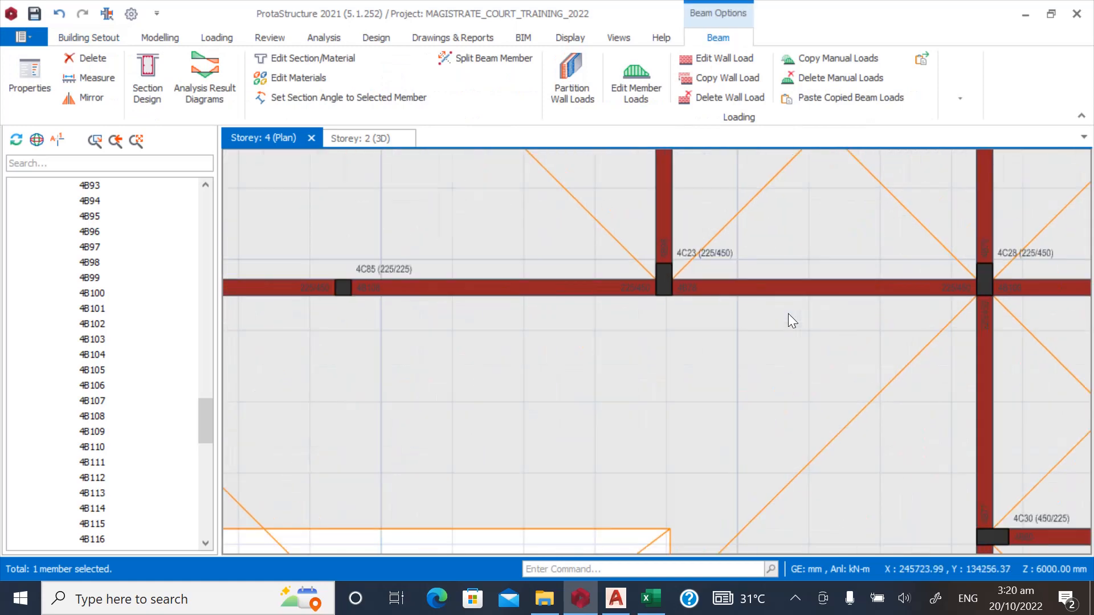
{"action": "left_click", "coordinate": [664, 286]}
{"action": "scroll", "coordinate": [679, 236], "scroll_direction": "down", "scroll_amount": 6}
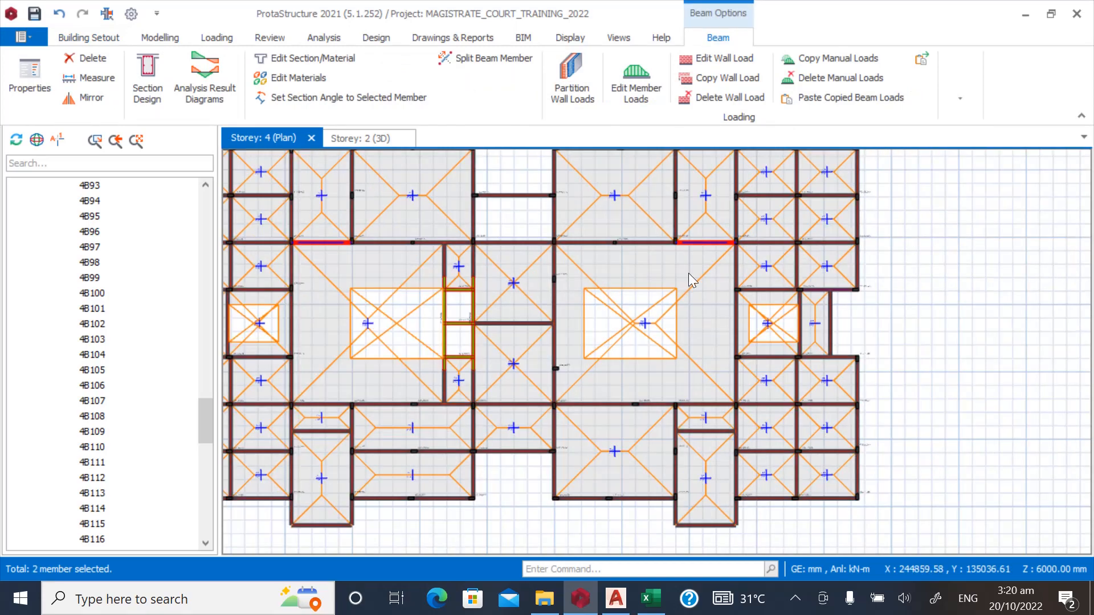
{"action": "scroll", "coordinate": [508, 452], "scroll_direction": "up", "scroll_amount": 3}
{"action": "scroll", "coordinate": [570, 365], "scroll_direction": "down", "scroll_amount": 3}
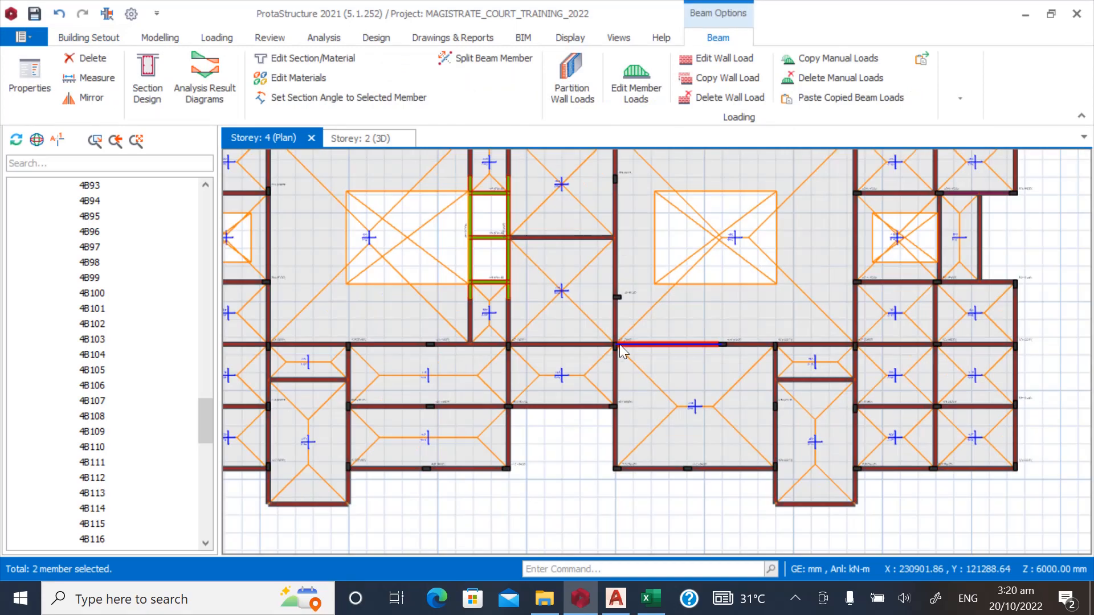
{"action": "scroll", "coordinate": [554, 330], "scroll_direction": "up", "scroll_amount": 2}
{"action": "scroll", "coordinate": [554, 330], "scroll_direction": "up", "scroll_amount": 5}
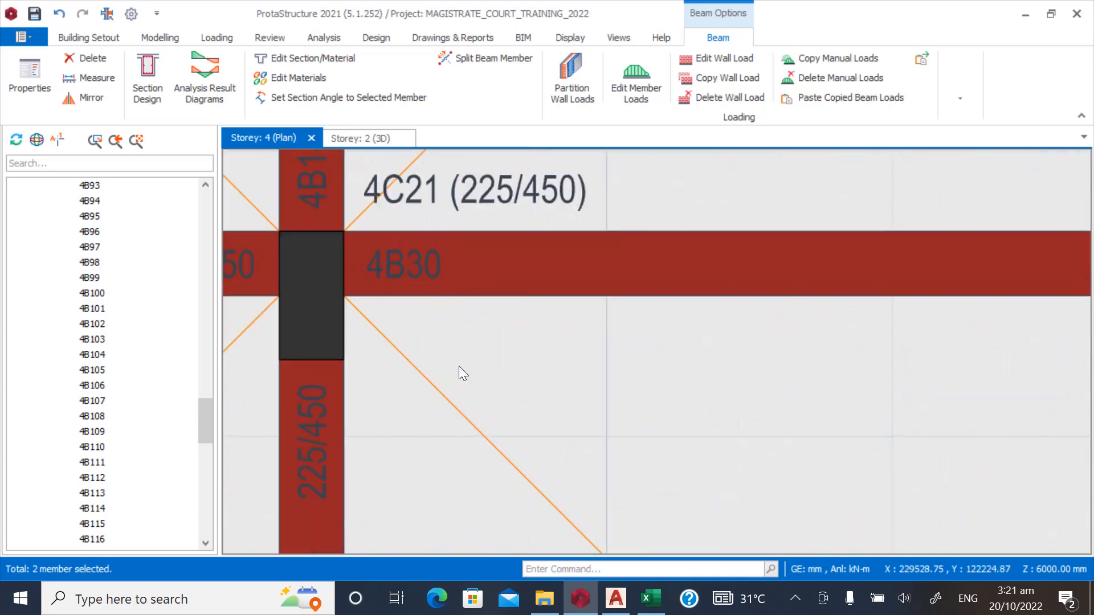
{"action": "scroll", "coordinate": [569, 319], "scroll_direction": "down", "scroll_amount": 5}
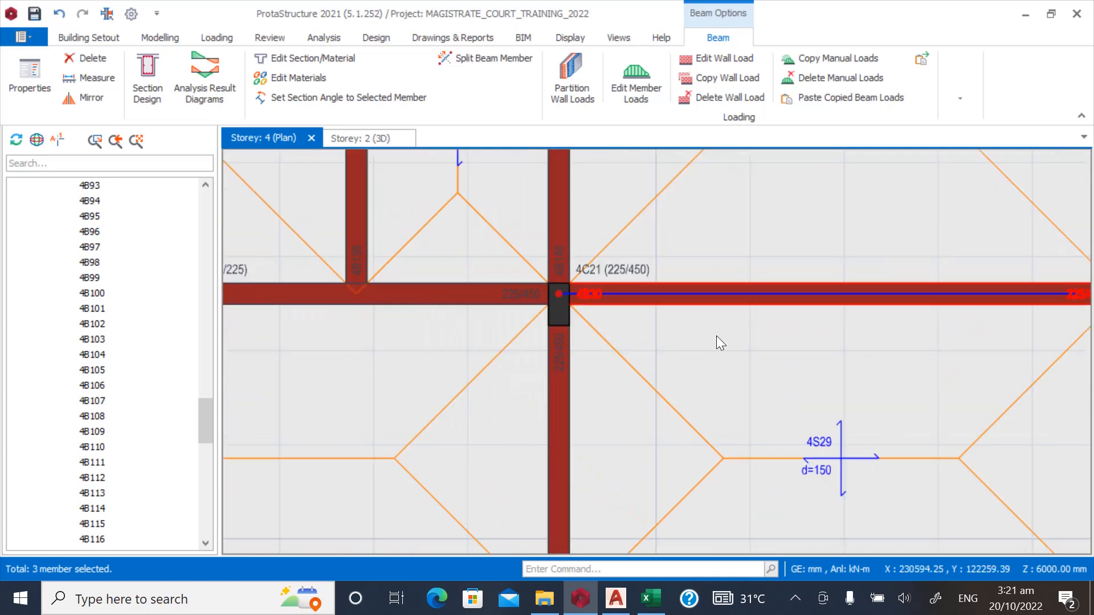
{"action": "left_click", "coordinate": [525, 455]}
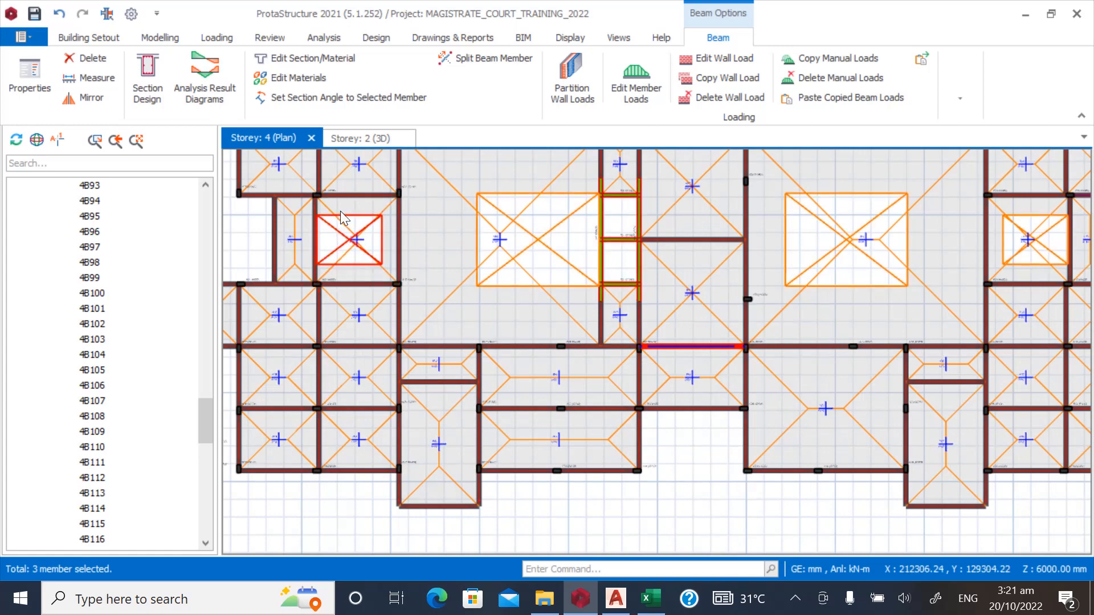
{"action": "scroll", "coordinate": [339, 207], "scroll_direction": "up", "scroll_amount": 3}
{"action": "scroll", "coordinate": [471, 216], "scroll_direction": "up", "scroll_amount": 4}
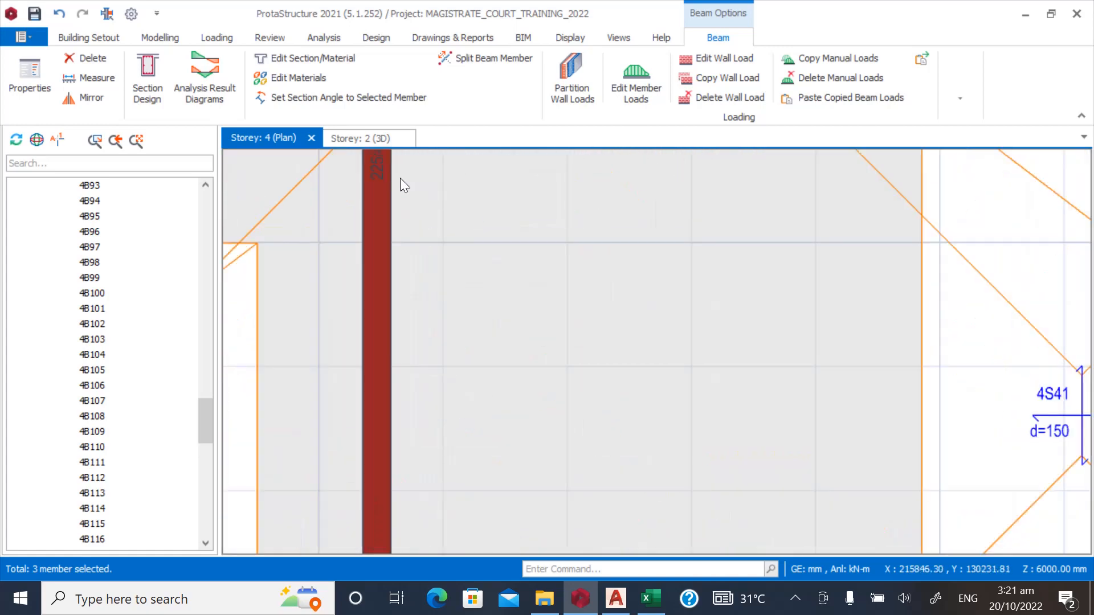
{"action": "left_click", "coordinate": [386, 170]}
{"action": "scroll", "coordinate": [264, 305], "scroll_direction": "down", "scroll_amount": 6}
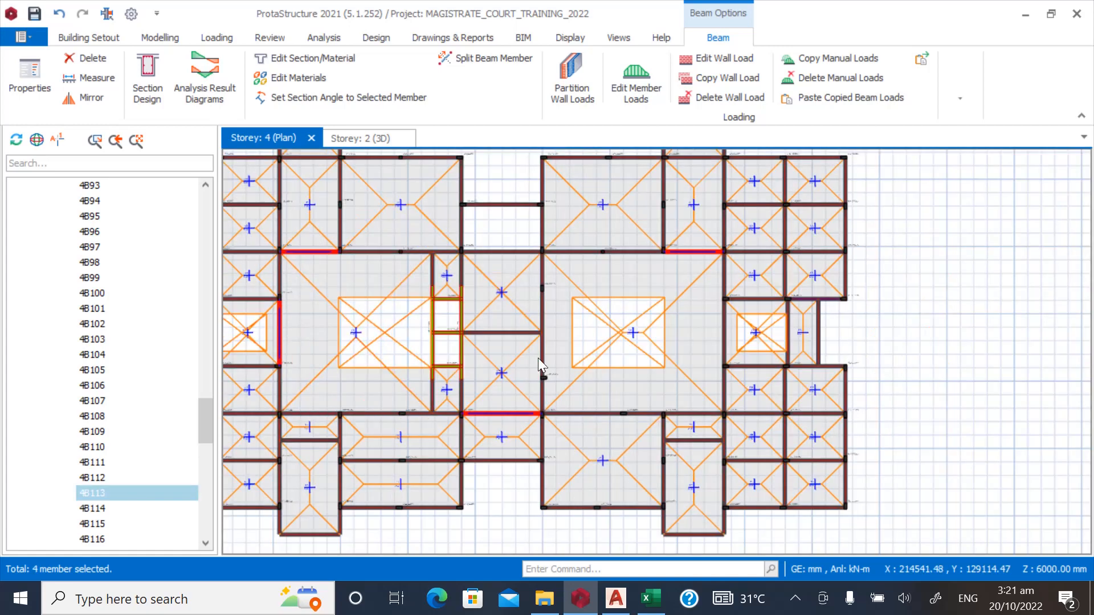
{"action": "scroll", "coordinate": [723, 308], "scroll_direction": "up", "scroll_amount": 5}
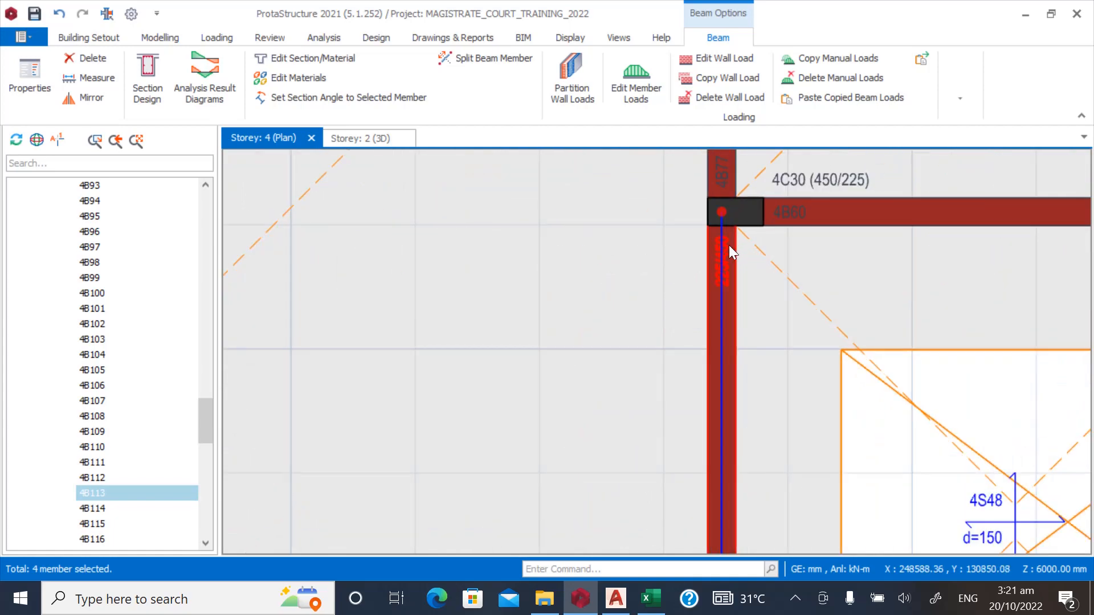
{"action": "scroll", "coordinate": [574, 296], "scroll_direction": "down", "scroll_amount": 4}
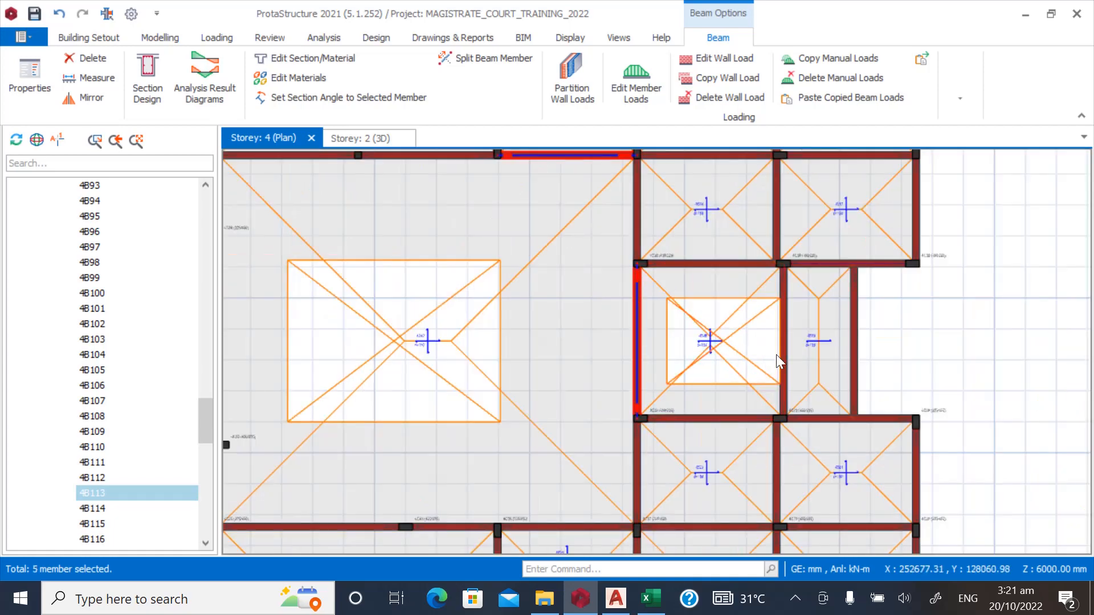
{"action": "scroll", "coordinate": [776, 354], "scroll_direction": "down", "scroll_amount": 2}
{"action": "left_click", "coordinate": [682, 462]}
{"action": "scroll", "coordinate": [749, 348], "scroll_direction": "down", "scroll_amount": 2}
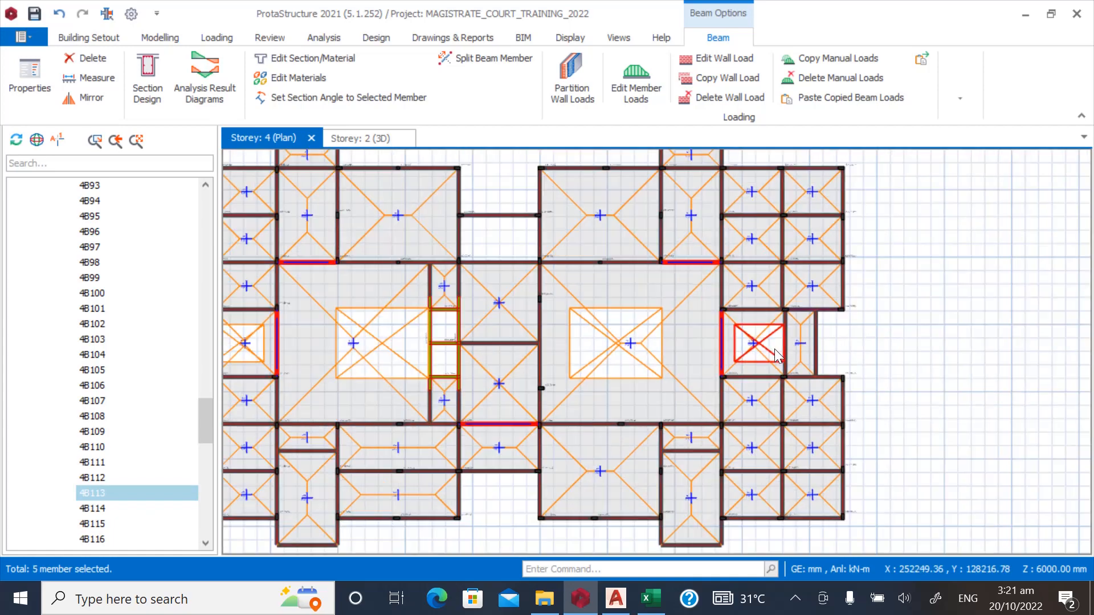
{"action": "scroll", "coordinate": [493, 256], "scroll_direction": "up", "scroll_amount": 6}
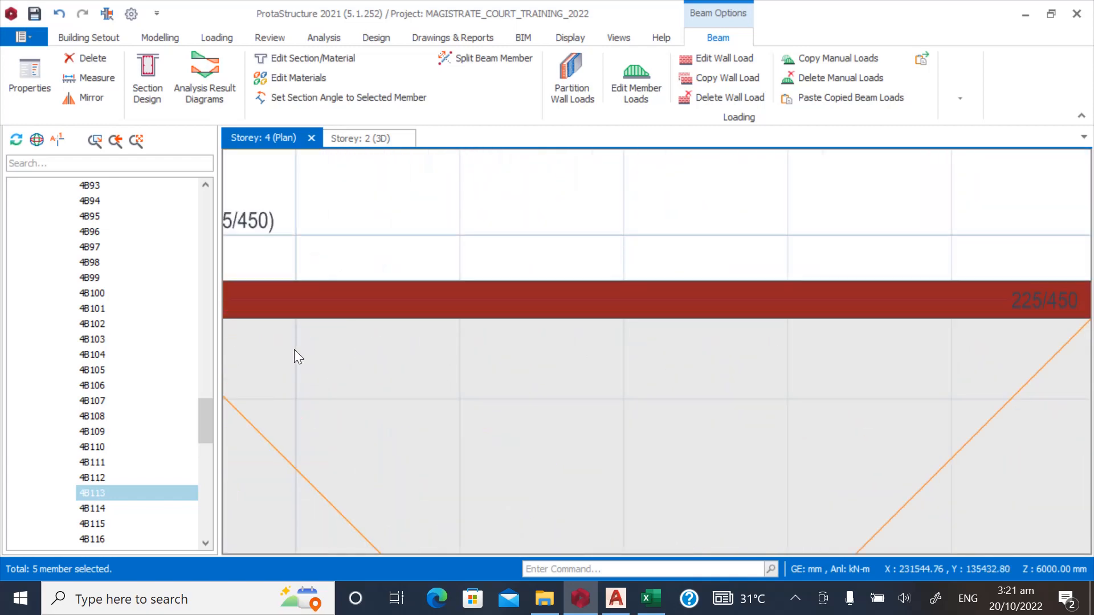
{"action": "scroll", "coordinate": [716, 320], "scroll_direction": "down", "scroll_amount": 4}
{"action": "scroll", "coordinate": [560, 304], "scroll_direction": "up", "scroll_amount": 3}
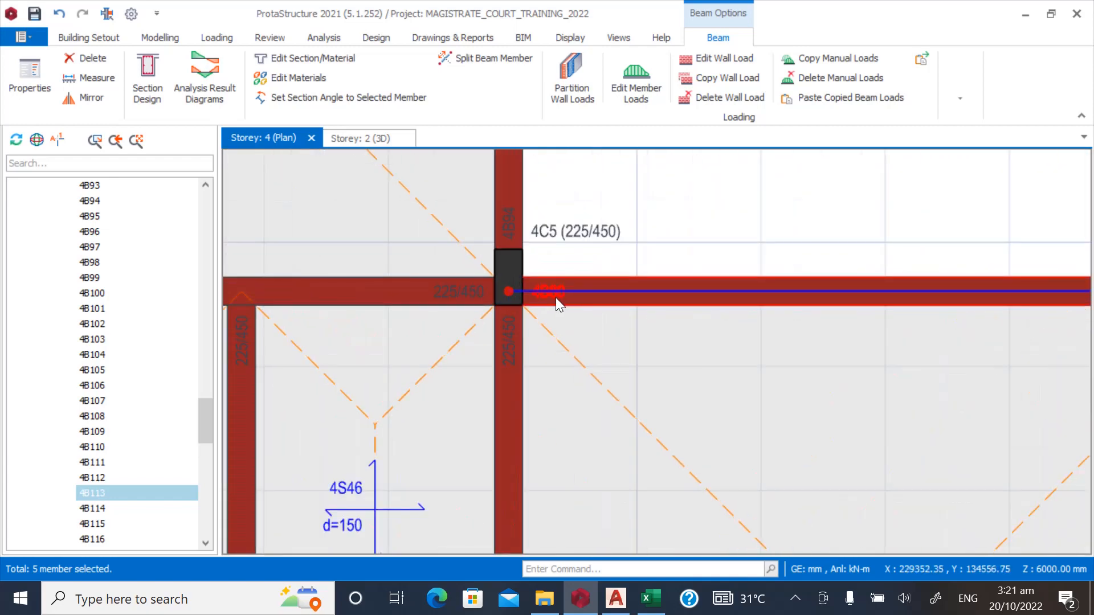
{"action": "scroll", "coordinate": [559, 310], "scroll_direction": "down", "scroll_amount": 5}
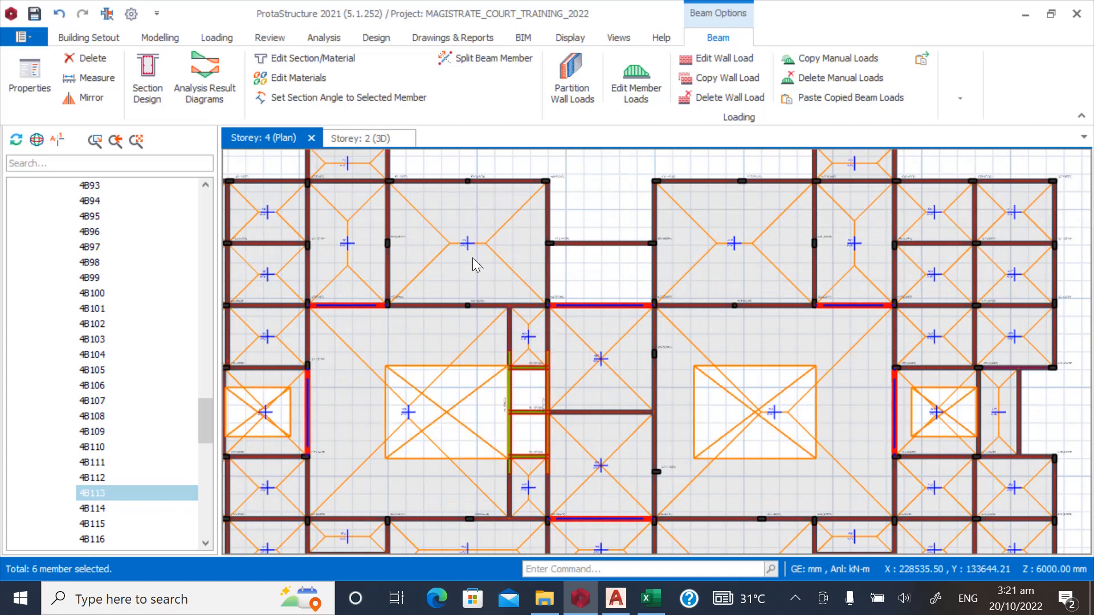
{"action": "left_click", "coordinate": [382, 295]}
{"action": "scroll", "coordinate": [377, 297], "scroll_direction": "up", "scroll_amount": 3}
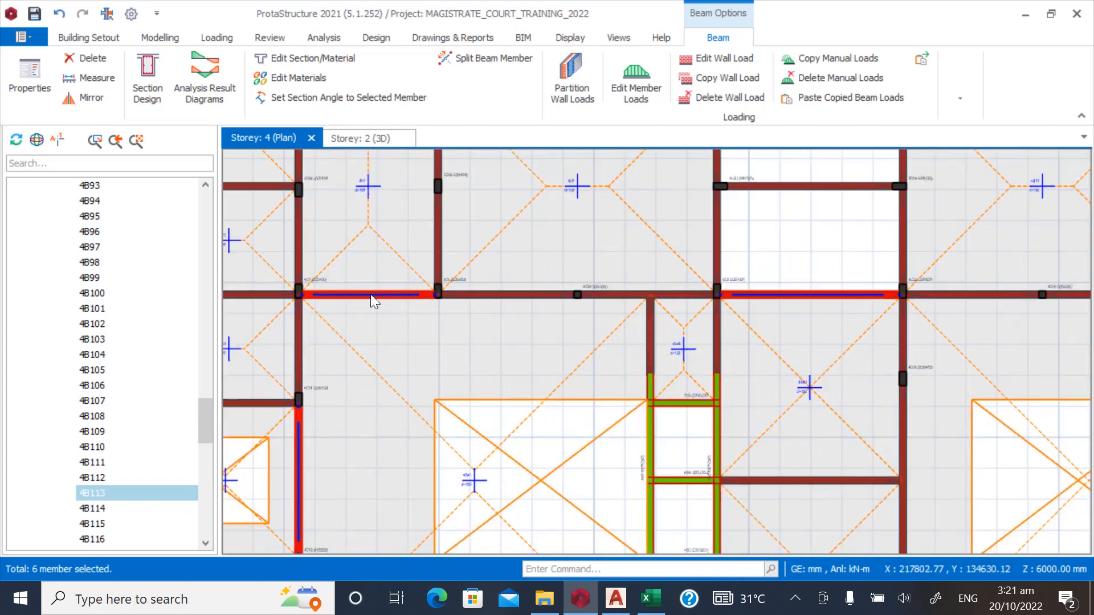
{"action": "mouse_move", "coordinate": [370, 294]}
{"action": "scroll", "coordinate": [323, 316], "scroll_direction": "up", "scroll_amount": 3}
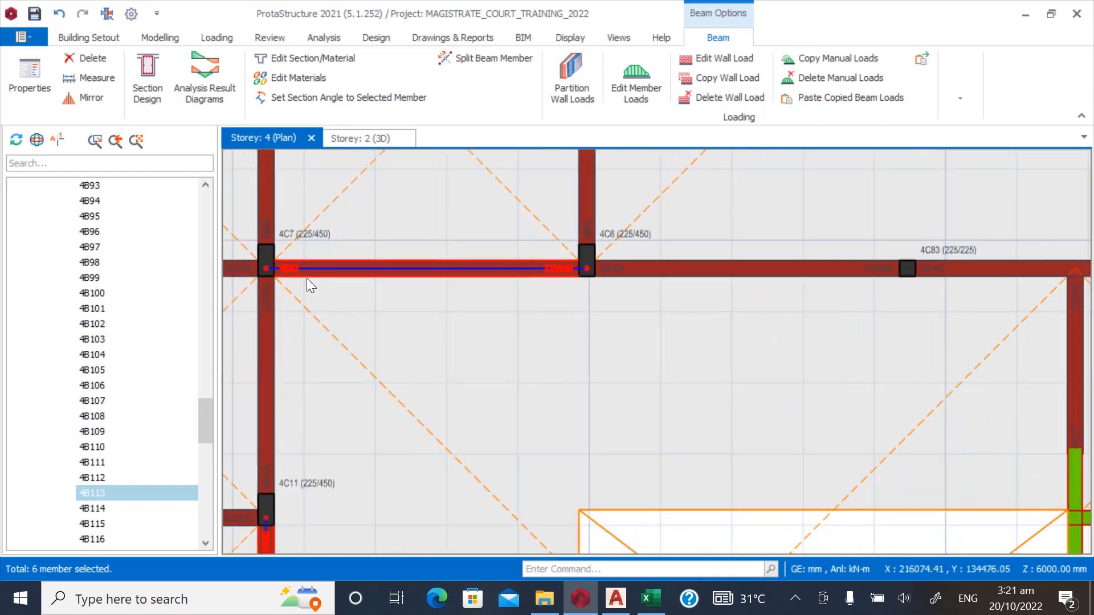
{"action": "key", "text": "Escape"}
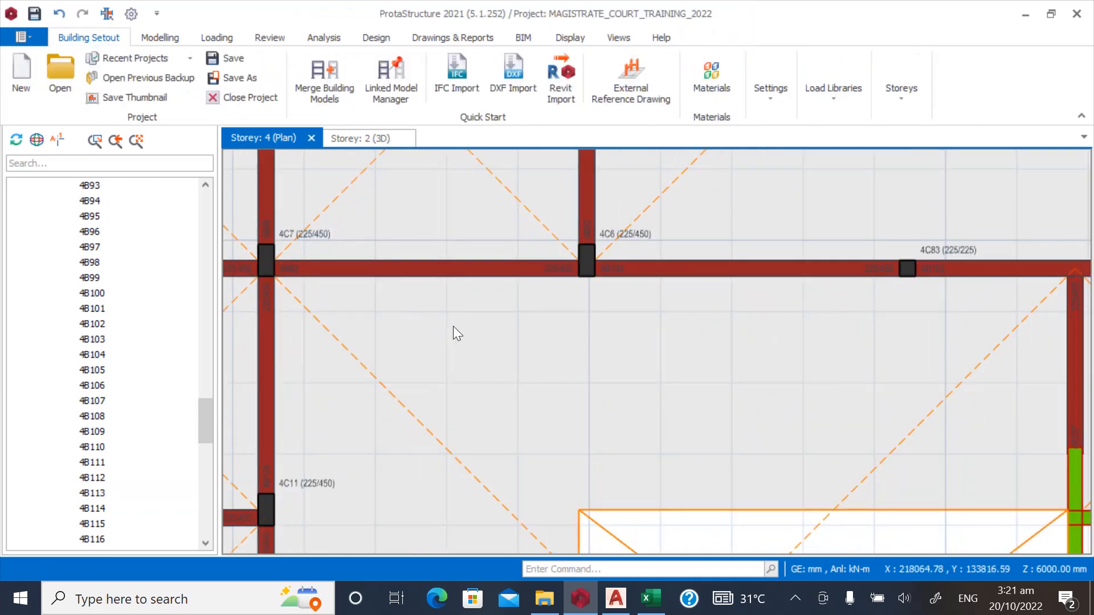
Delete the wall load from beam 4B82 between columns 4C7 and 4C6, accept the deletion, and clear the selection.
{"action": "scroll", "coordinate": [296, 295], "scroll_direction": "up", "scroll_amount": 3}
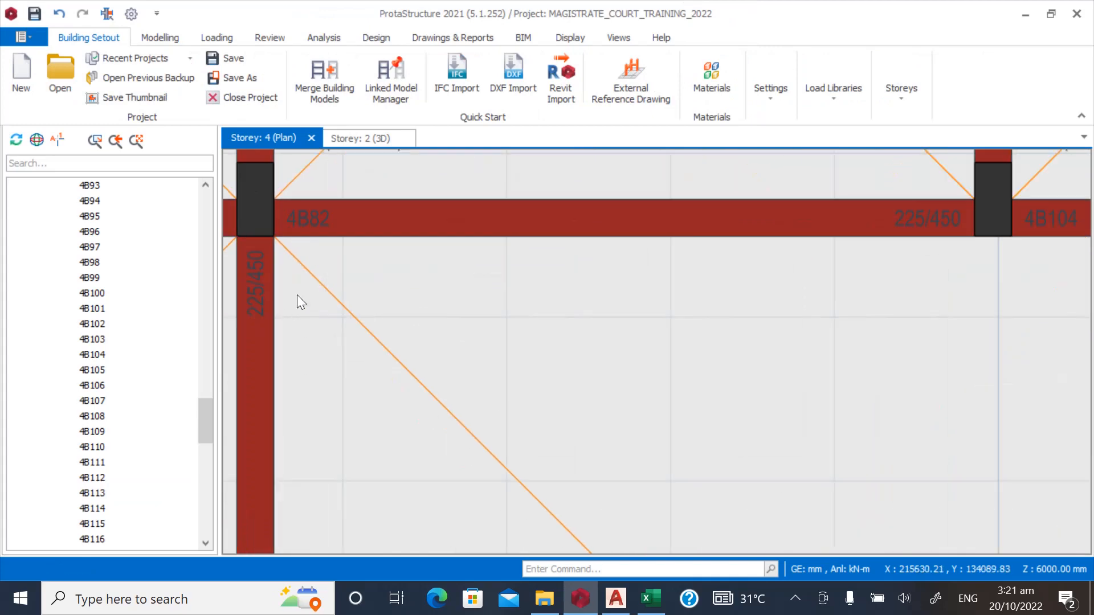
{"action": "left_click", "coordinate": [318, 228]}
{"action": "scroll", "coordinate": [376, 192], "scroll_direction": "down", "scroll_amount": 4}
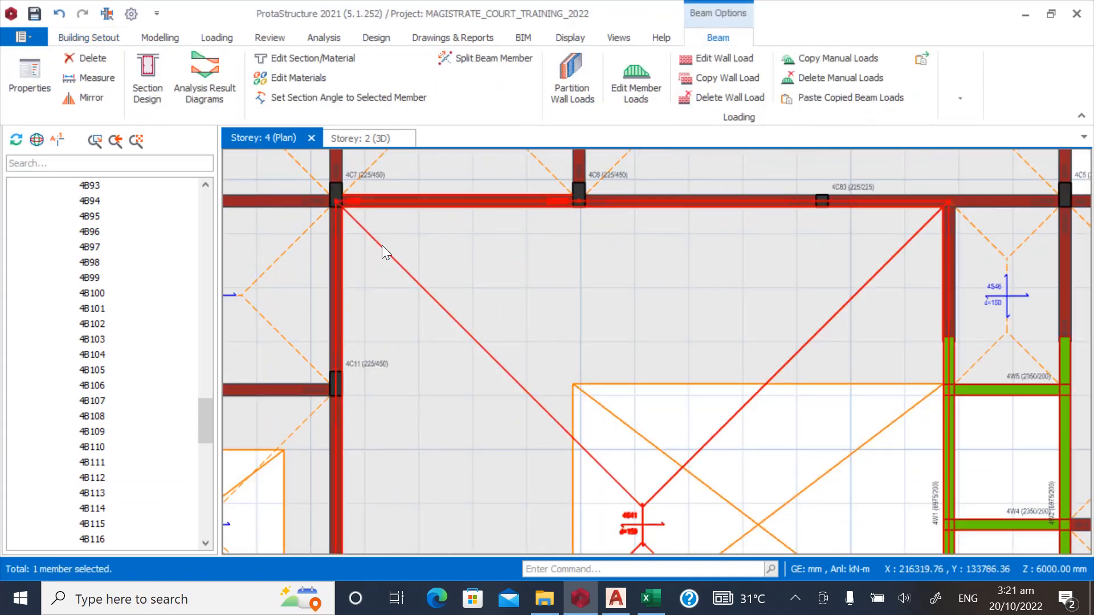
{"action": "scroll", "coordinate": [340, 276], "scroll_direction": "down", "scroll_amount": 4}
{"action": "scroll", "coordinate": [341, 407], "scroll_direction": "up", "scroll_amount": 3}
{"action": "scroll", "coordinate": [382, 251], "scroll_direction": "down", "scroll_amount": 3}
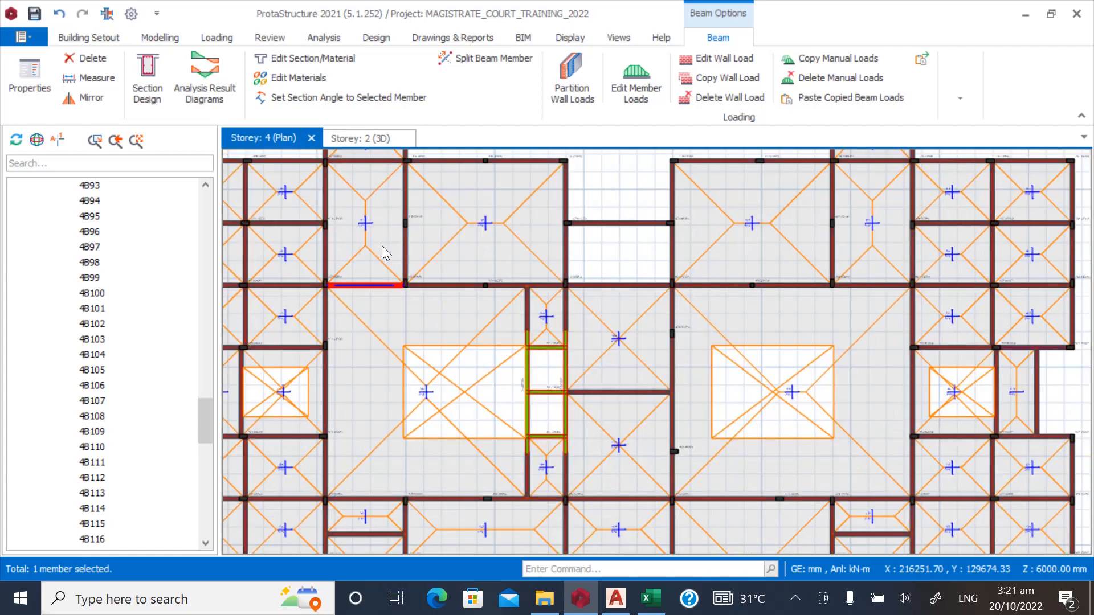
{"action": "scroll", "coordinate": [310, 304], "scroll_direction": "up", "scroll_amount": 5}
{"action": "right_click", "coordinate": [334, 283]}
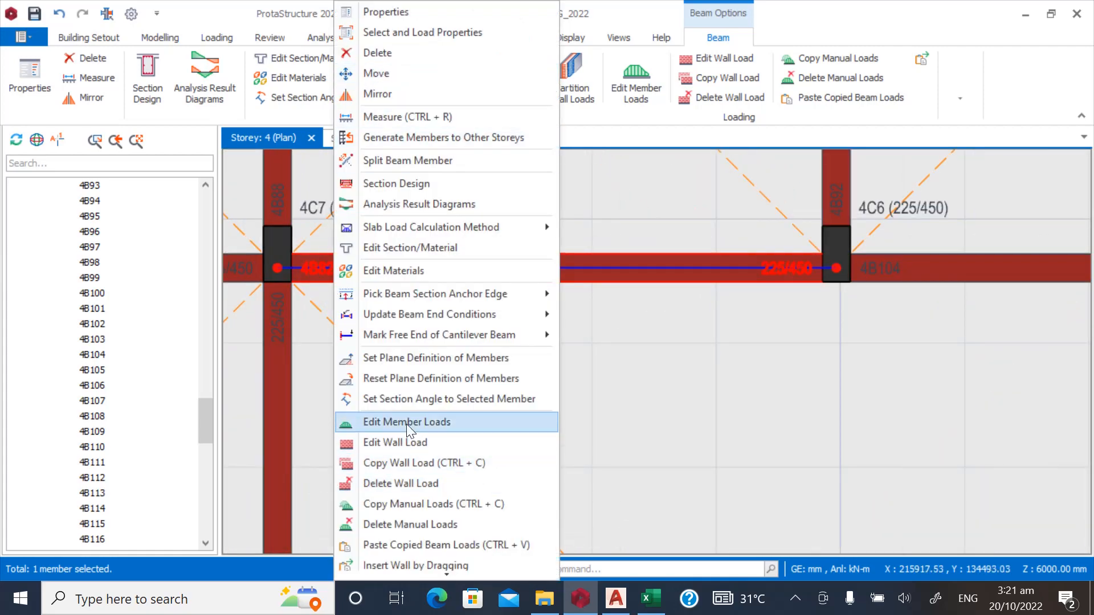
{"action": "left_click", "coordinate": [374, 482]}
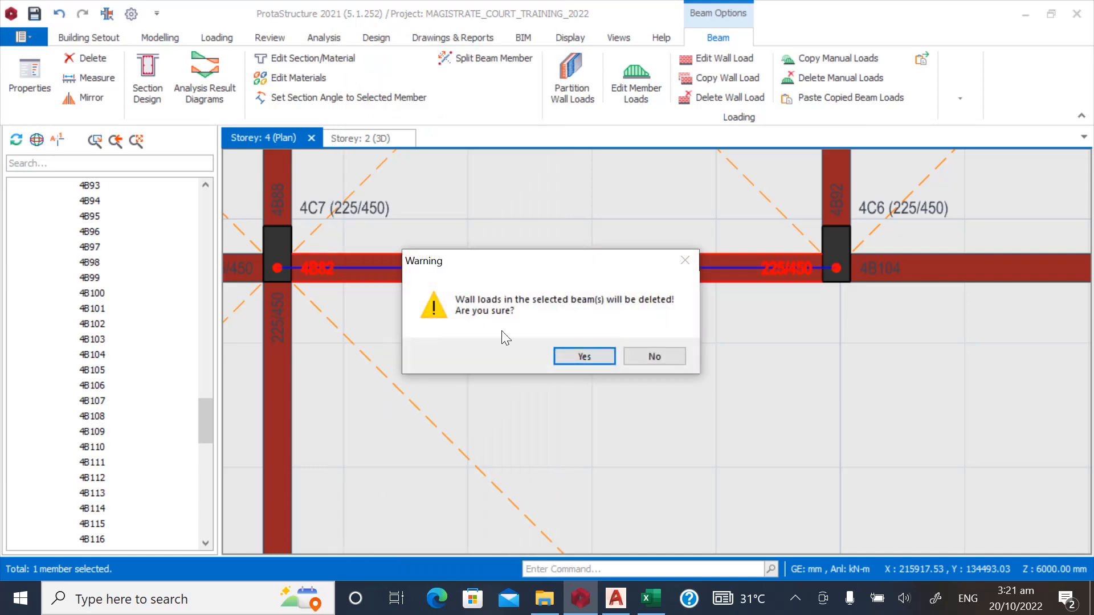
{"action": "left_click", "coordinate": [566, 356]}
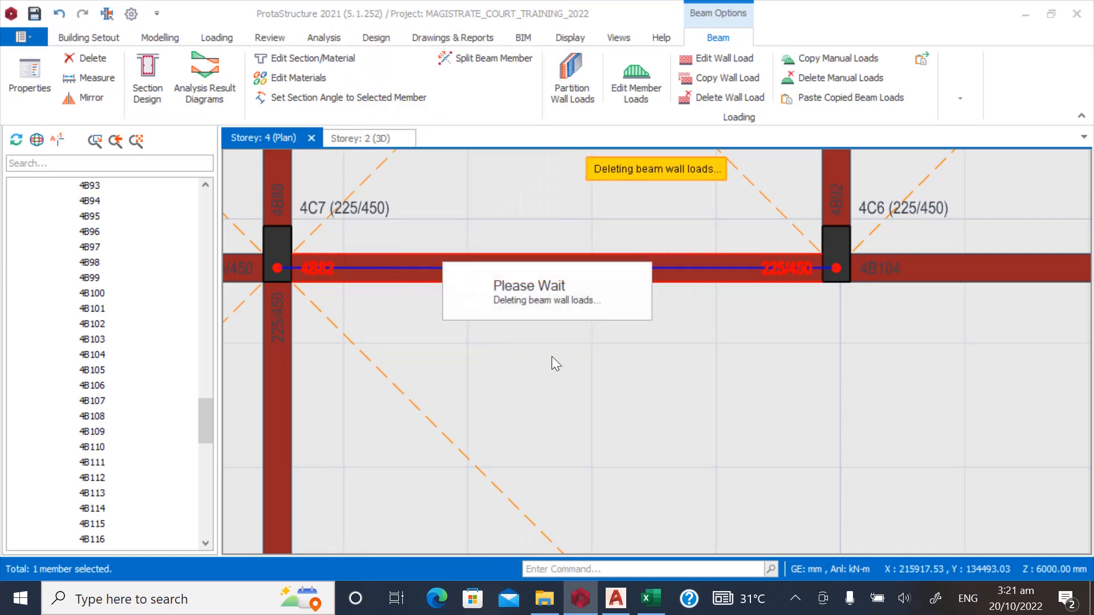
{"action": "key", "text": "Escape"}
{"action": "scroll", "coordinate": [491, 262], "scroll_direction": "down", "scroll_amount": 4}
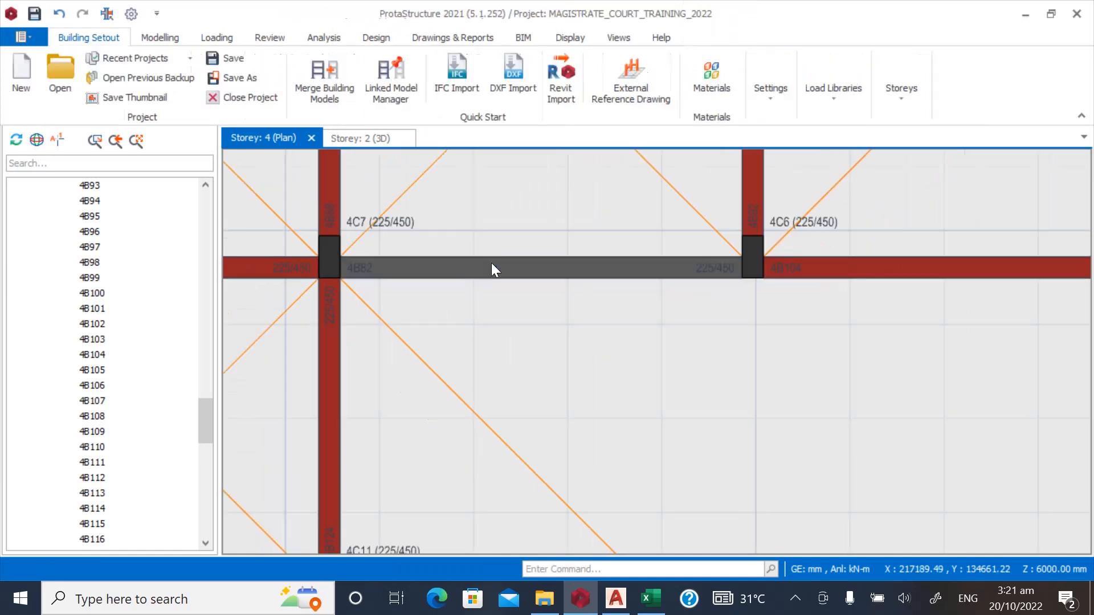
Select beam 4B113 beside the stair opening, running down the plan from column 4C11.
{"action": "scroll", "coordinate": [445, 399], "scroll_direction": "up", "scroll_amount": 3}
{"action": "scroll", "coordinate": [422, 293], "scroll_direction": "down", "scroll_amount": 4}
{"action": "scroll", "coordinate": [423, 292], "scroll_direction": "up", "scroll_amount": 4}
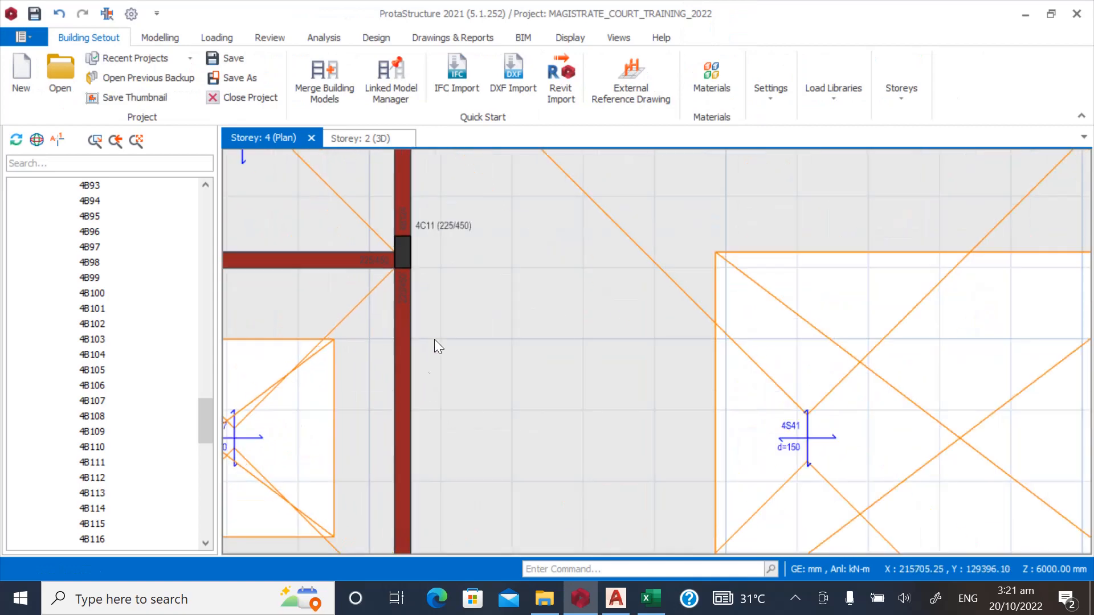
{"action": "left_click", "coordinate": [343, 326]}
{"action": "scroll", "coordinate": [344, 326], "scroll_direction": "down", "scroll_amount": 4}
{"action": "scroll", "coordinate": [343, 326], "scroll_direction": "down", "scroll_amount": 4}
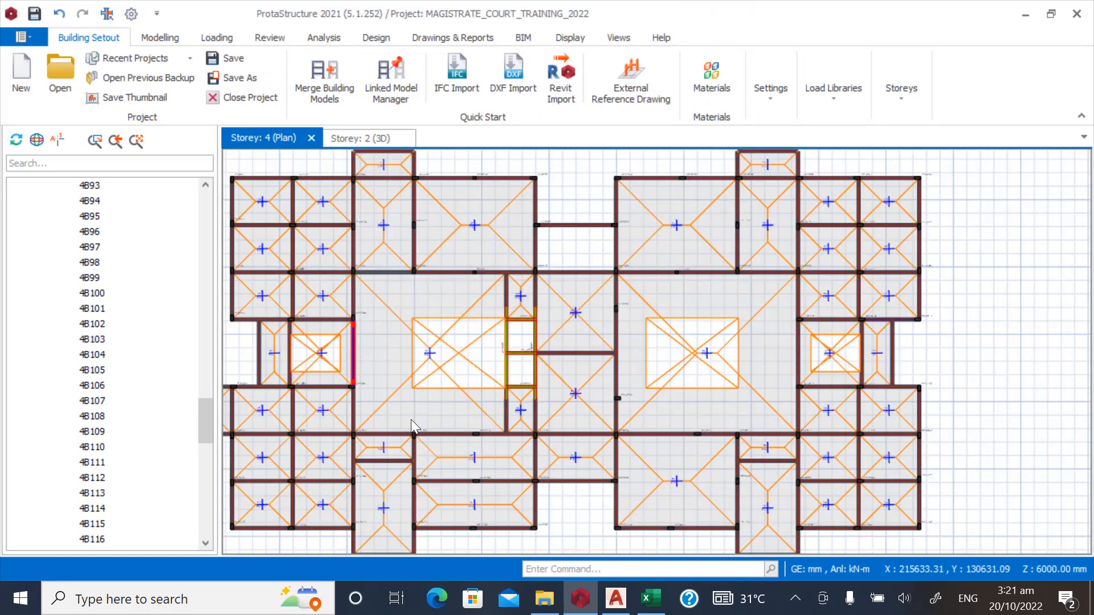
{"action": "left_click", "coordinate": [520, 354]}
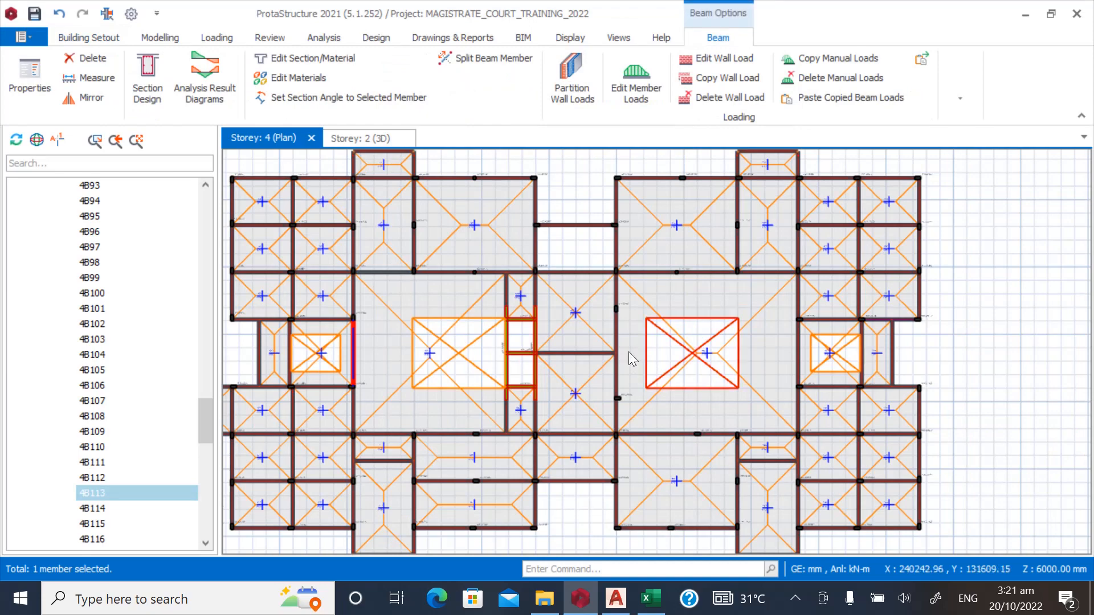
{"action": "scroll", "coordinate": [575, 438], "scroll_direction": "up", "scroll_amount": 5}
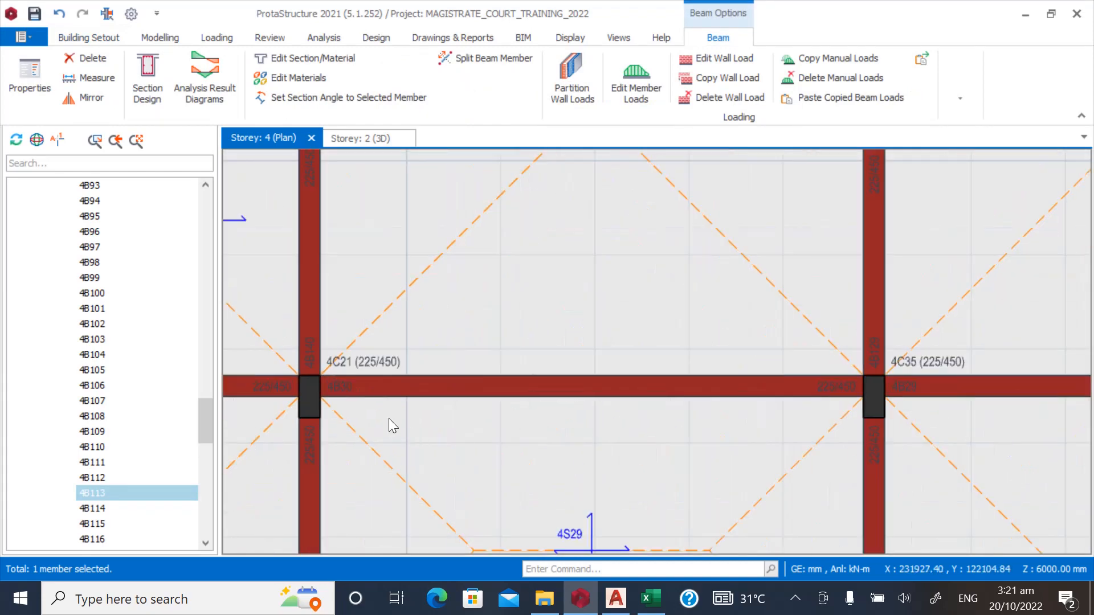
{"action": "left_click", "coordinate": [349, 391]}
{"action": "scroll", "coordinate": [535, 478], "scroll_direction": "down", "scroll_amount": 5}
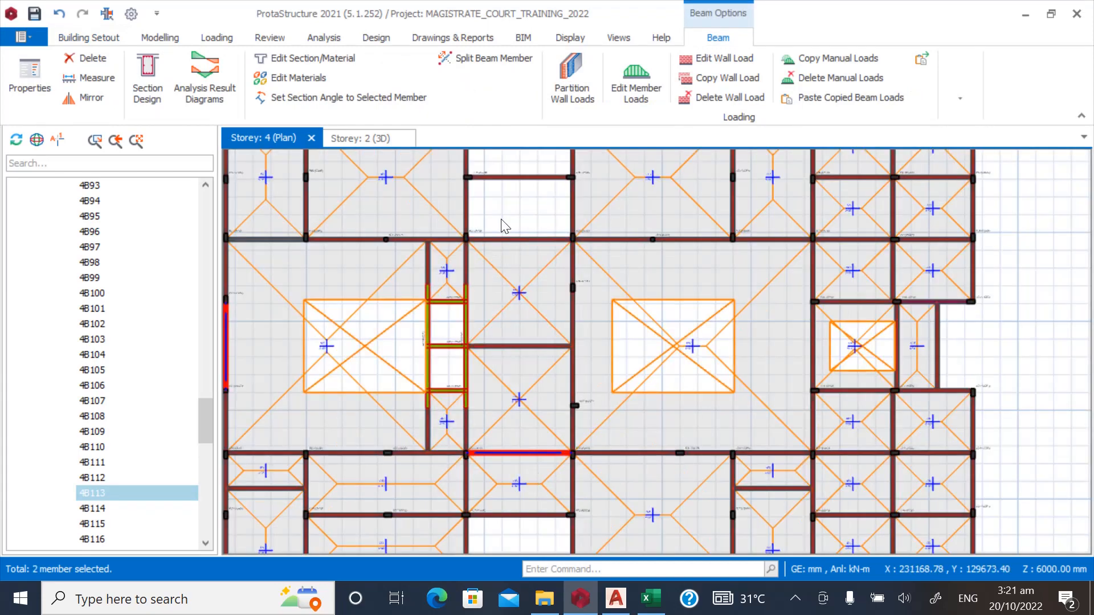
{"action": "scroll", "coordinate": [503, 224], "scroll_direction": "up", "scroll_amount": 5}
{"action": "left_click", "coordinate": [438, 286]}
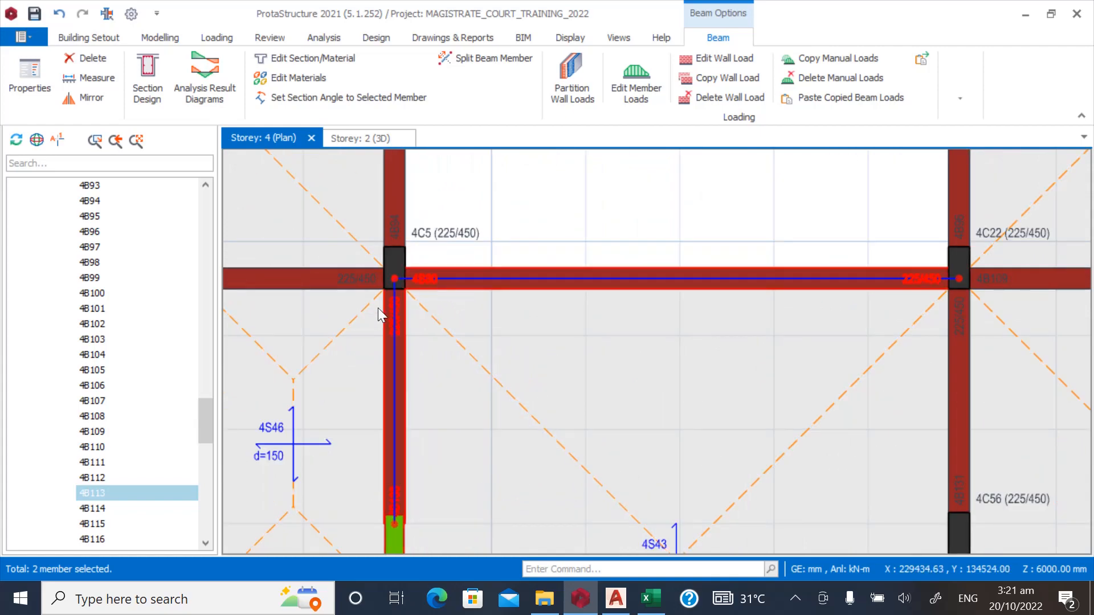
{"action": "scroll", "coordinate": [378, 308], "scroll_direction": "down", "scroll_amount": 5}
{"action": "scroll", "coordinate": [639, 300], "scroll_direction": "up", "scroll_amount": 5}
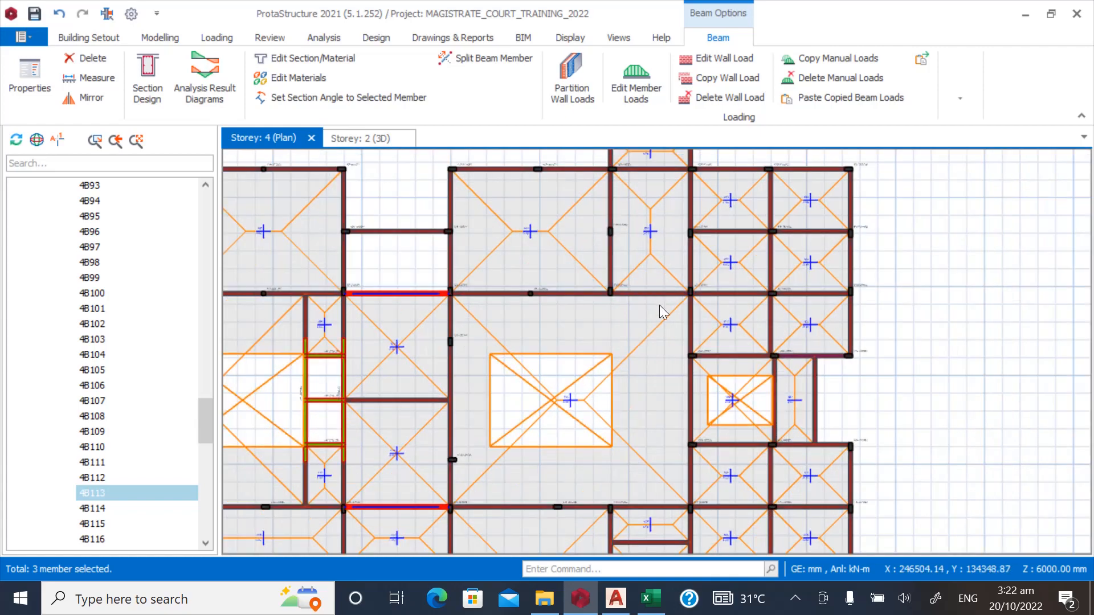
{"action": "left_click", "coordinate": [576, 282]}
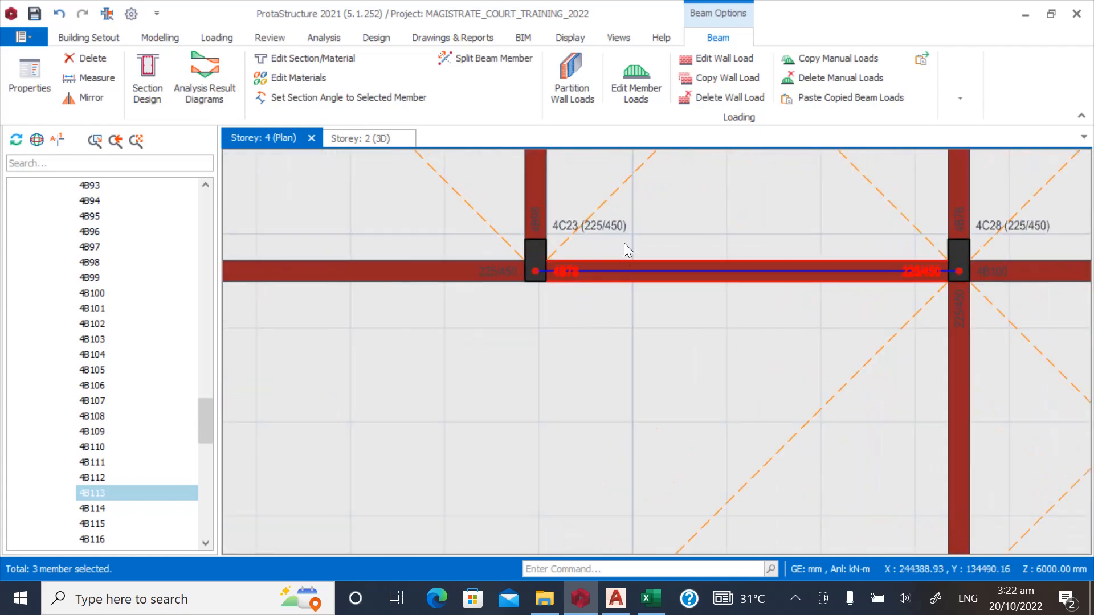
{"action": "scroll", "coordinate": [627, 239], "scroll_direction": "down", "scroll_amount": 5}
{"action": "scroll", "coordinate": [695, 334], "scroll_direction": "up", "scroll_amount": 6}
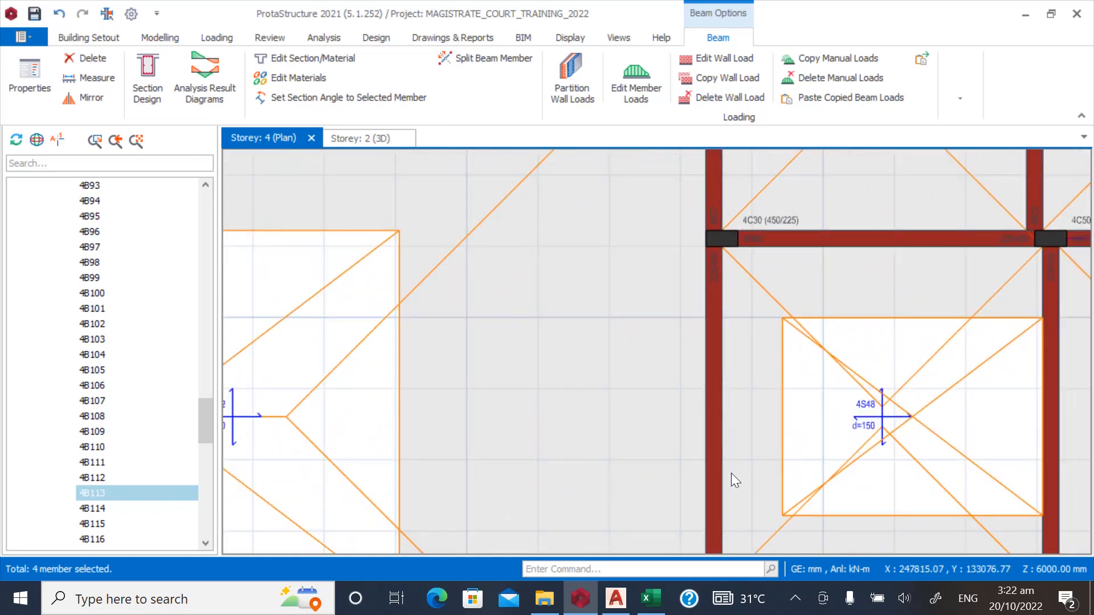
{"action": "double_click", "coordinate": [735, 210]}
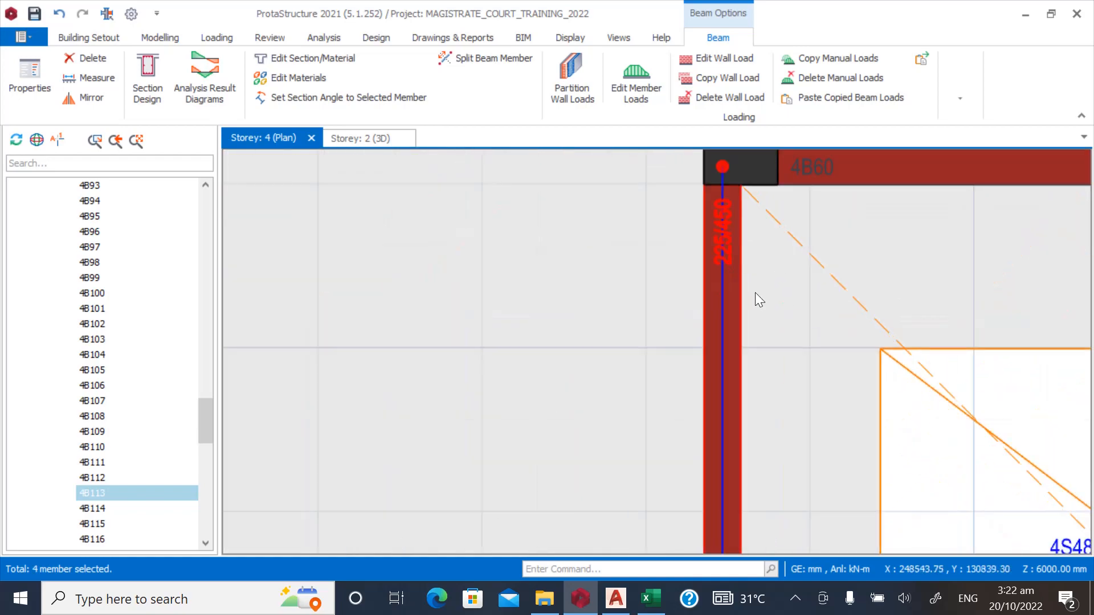
{"action": "scroll", "coordinate": [797, 258], "scroll_direction": "down", "scroll_amount": 3}
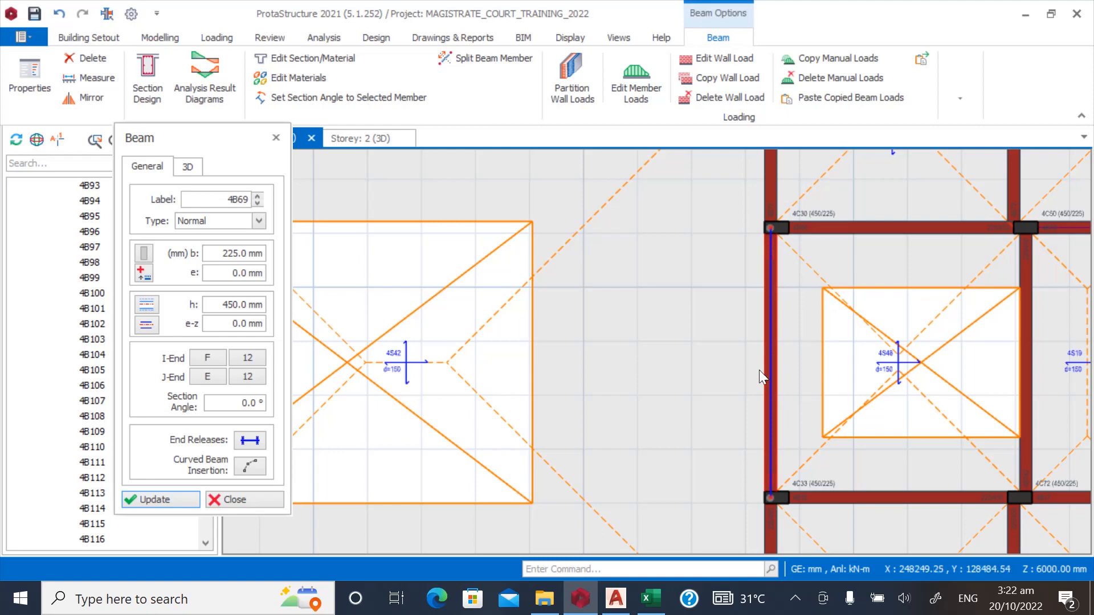
{"action": "scroll", "coordinate": [759, 376], "scroll_direction": "down", "scroll_amount": 3}
{"action": "left_click", "coordinate": [246, 500]}
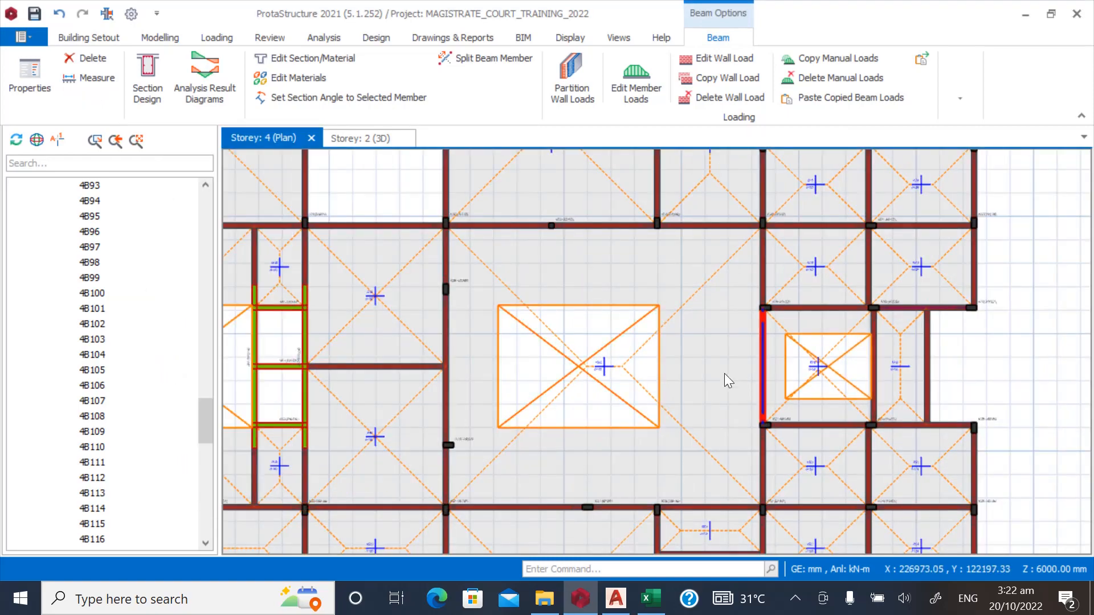
Select beam 4B113 below column 4C11 and add beam 4B69 below column 4C30 to the selection.
{"action": "scroll", "coordinate": [712, 376], "scroll_direction": "down", "scroll_amount": 5}
{"action": "scroll", "coordinate": [439, 311], "scroll_direction": "up", "scroll_amount": 6}
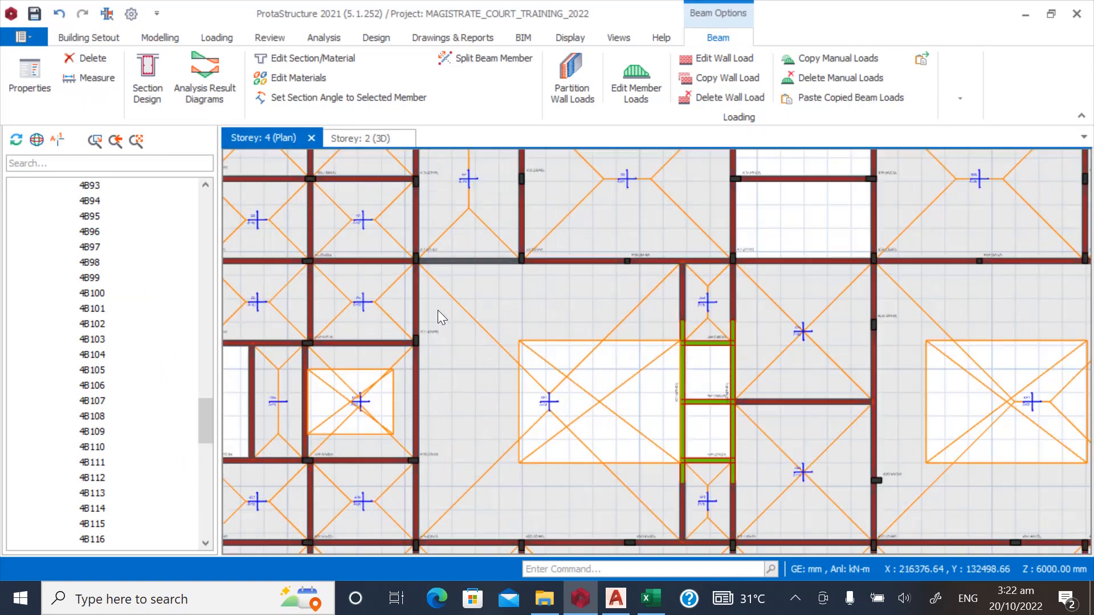
{"action": "scroll", "coordinate": [458, 240], "scroll_direction": "up", "scroll_amount": 6}
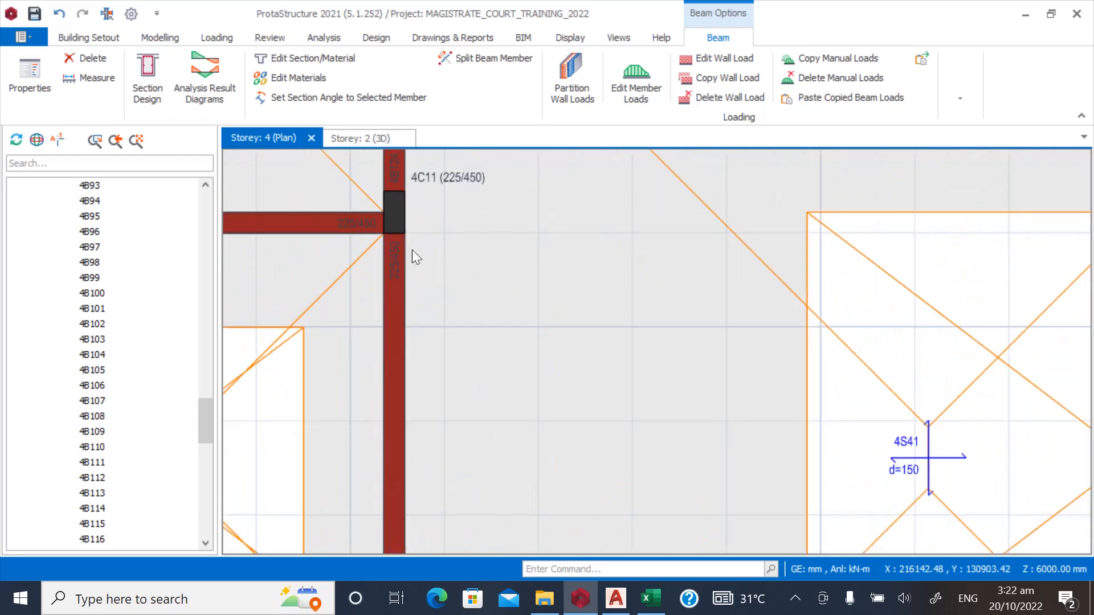
{"action": "left_click", "coordinate": [402, 249]}
{"action": "left_click", "coordinate": [498, 277]}
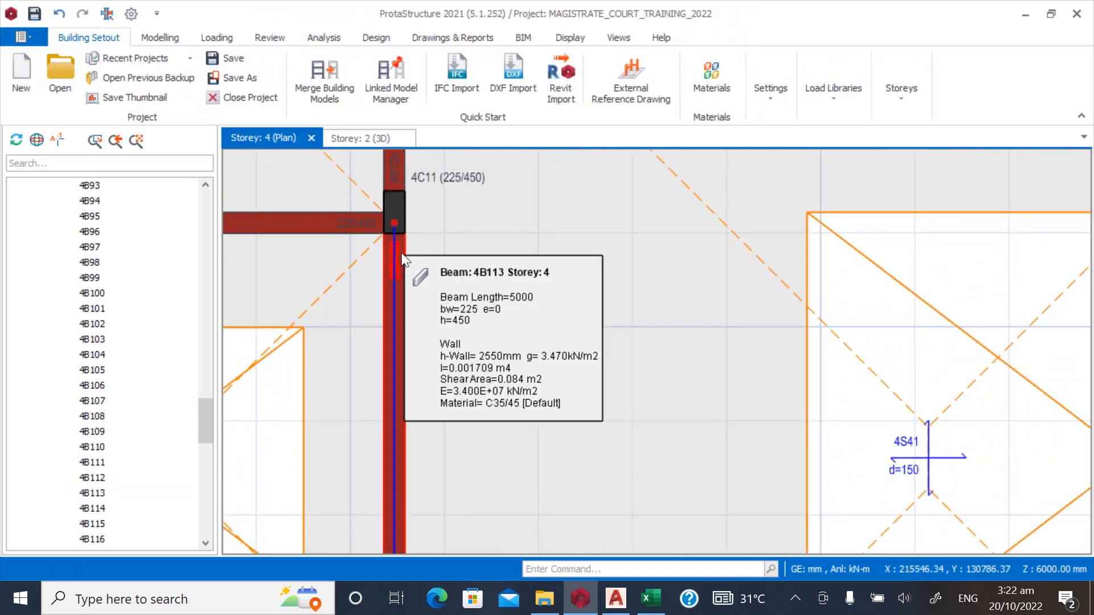
{"action": "left_click", "coordinate": [386, 309]}
{"action": "scroll", "coordinate": [316, 312], "scroll_direction": "down", "scroll_amount": 6}
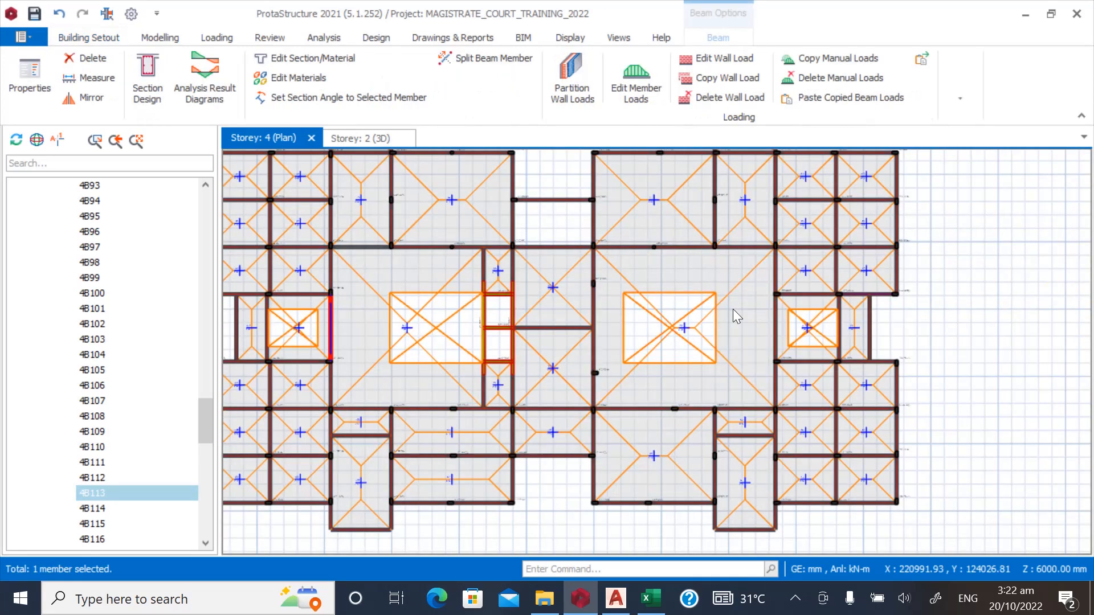
{"action": "scroll", "coordinate": [791, 300], "scroll_direction": "up", "scroll_amount": 3}
{"action": "scroll", "coordinate": [791, 300], "scroll_direction": "up", "scroll_amount": 4}
{"action": "left_click", "coordinate": [713, 258]}
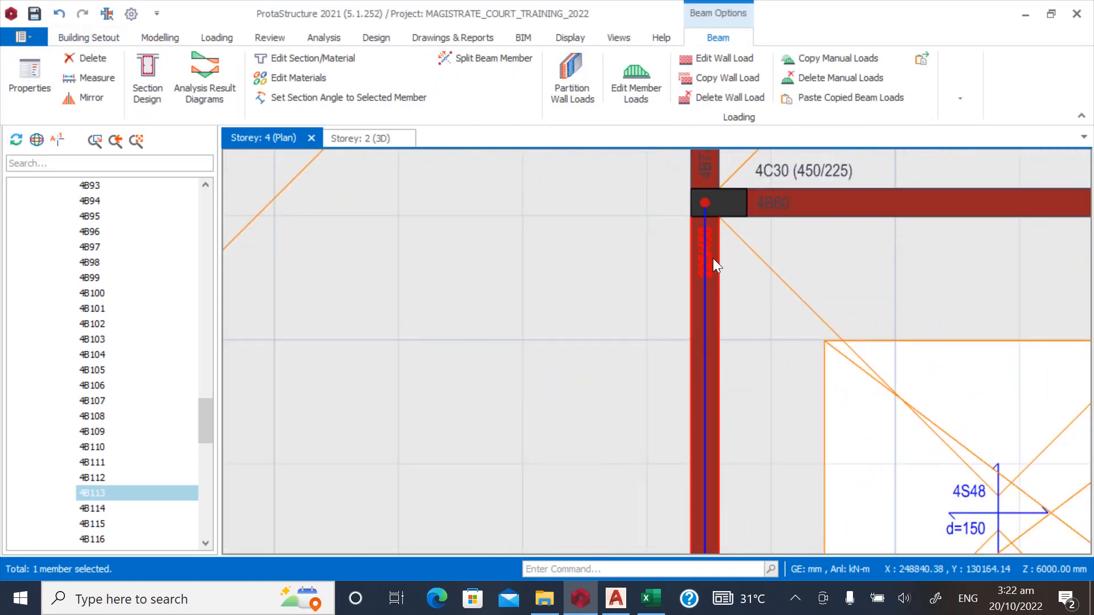
{"action": "scroll", "coordinate": [525, 336], "scroll_direction": "down", "scroll_amount": 8}
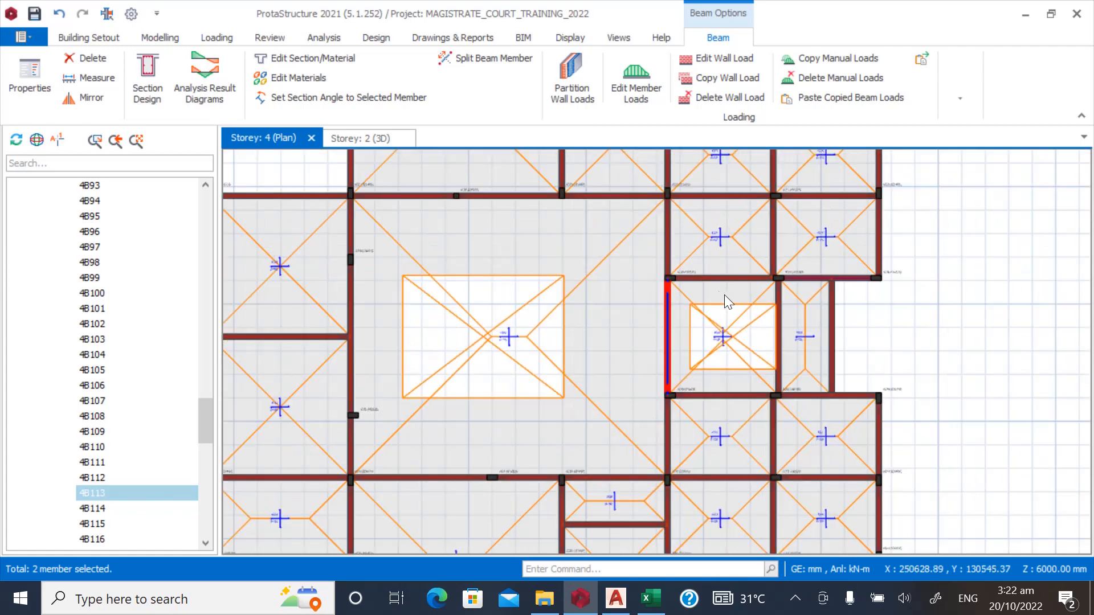
Add the two central corridor beams, between columns 4C21 and 4C35 and between 4C5 and 4C22, to the selection.
{"action": "scroll", "coordinate": [487, 412], "scroll_direction": "up", "scroll_amount": 8}
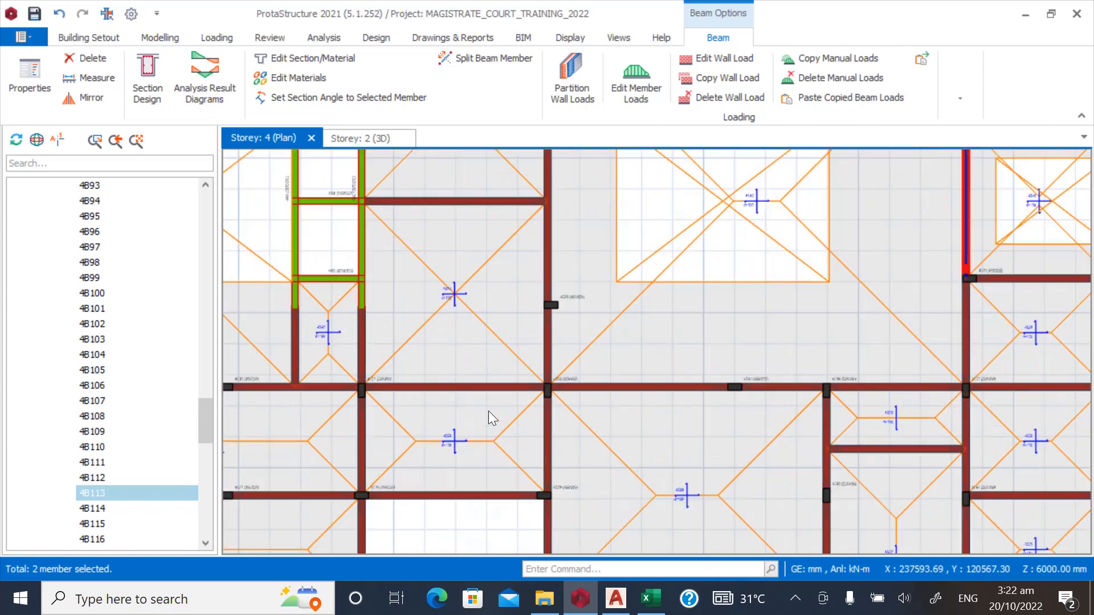
{"action": "left_click", "coordinate": [632, 359]}
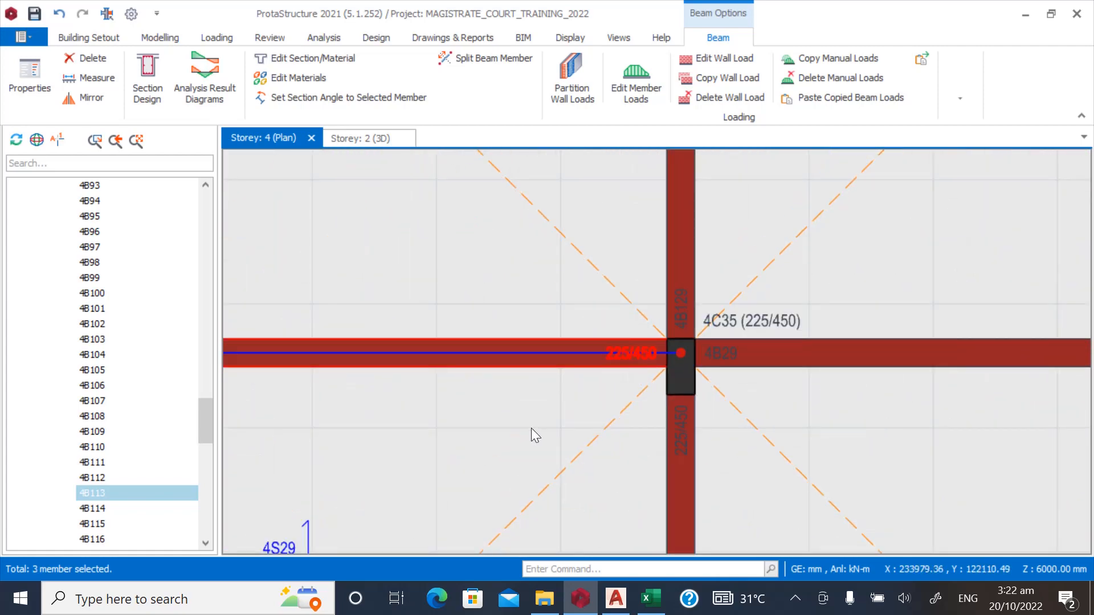
{"action": "scroll", "coordinate": [532, 434], "scroll_direction": "down", "scroll_amount": 5}
{"action": "scroll", "coordinate": [543, 194], "scroll_direction": "up", "scroll_amount": 6}
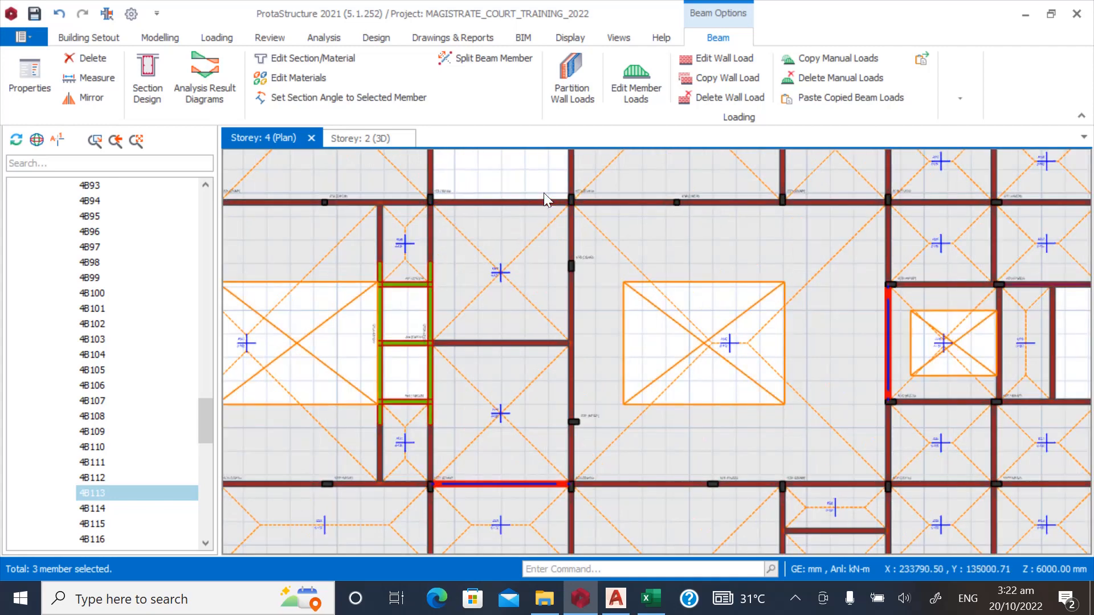
{"action": "scroll", "coordinate": [578, 338], "scroll_direction": "down", "scroll_amount": 2}
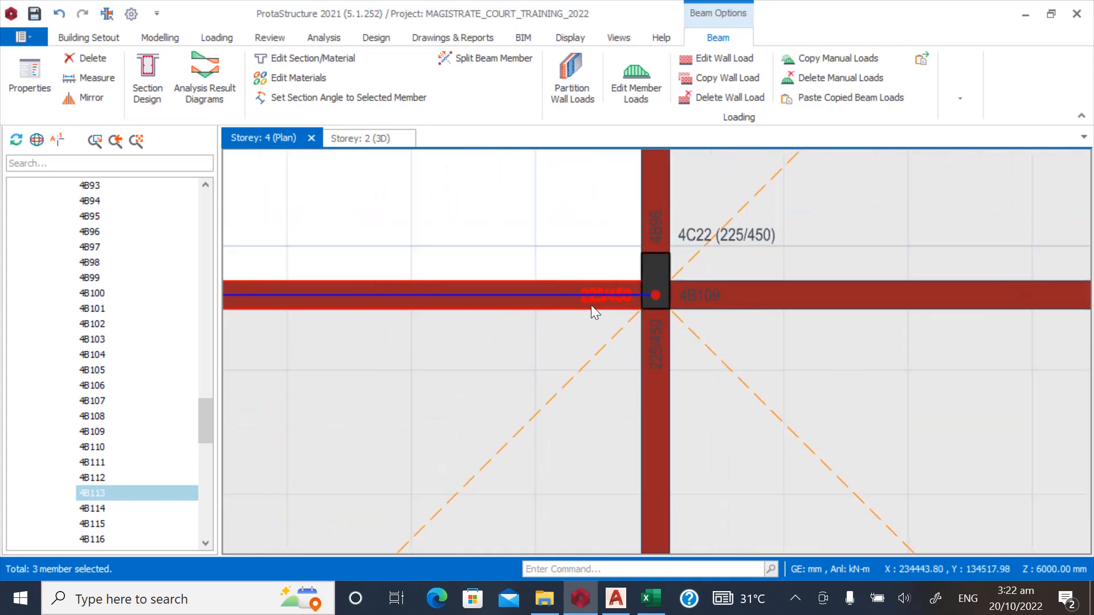
{"action": "scroll", "coordinate": [542, 281], "scroll_direction": "down", "scroll_amount": 3}
{"action": "scroll", "coordinate": [558, 314], "scroll_direction": "down", "scroll_amount": 2}
Add the beam between columns 4C23 and 4C28 to the selection.
{"action": "left_click", "coordinate": [722, 290]}
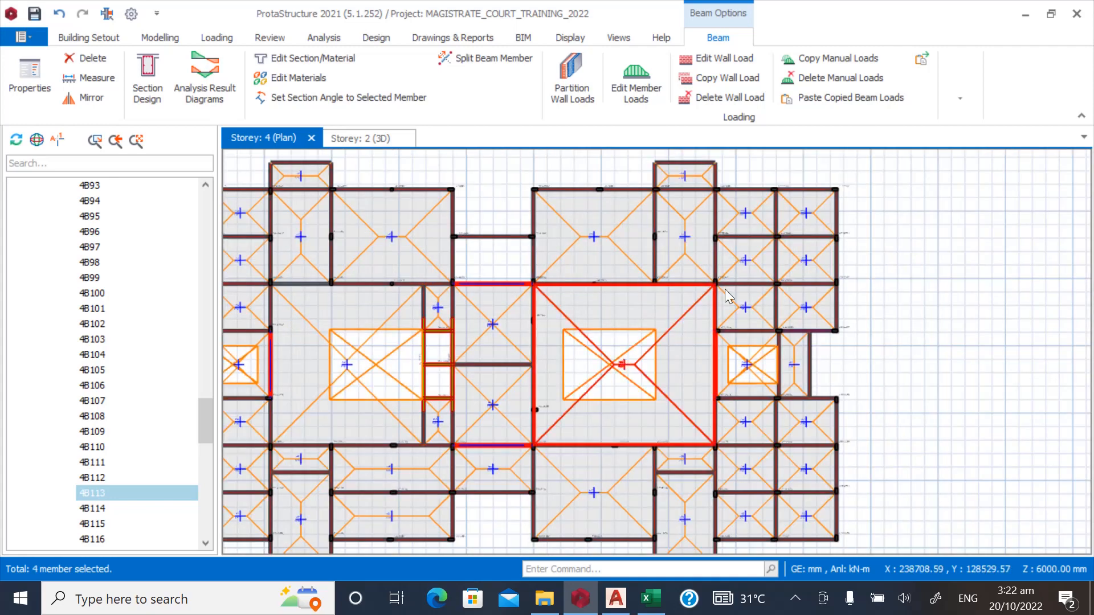
{"action": "scroll", "coordinate": [704, 285], "scroll_direction": "up", "scroll_amount": 5}
{"action": "scroll", "coordinate": [690, 305], "scroll_direction": "up", "scroll_amount": 2}
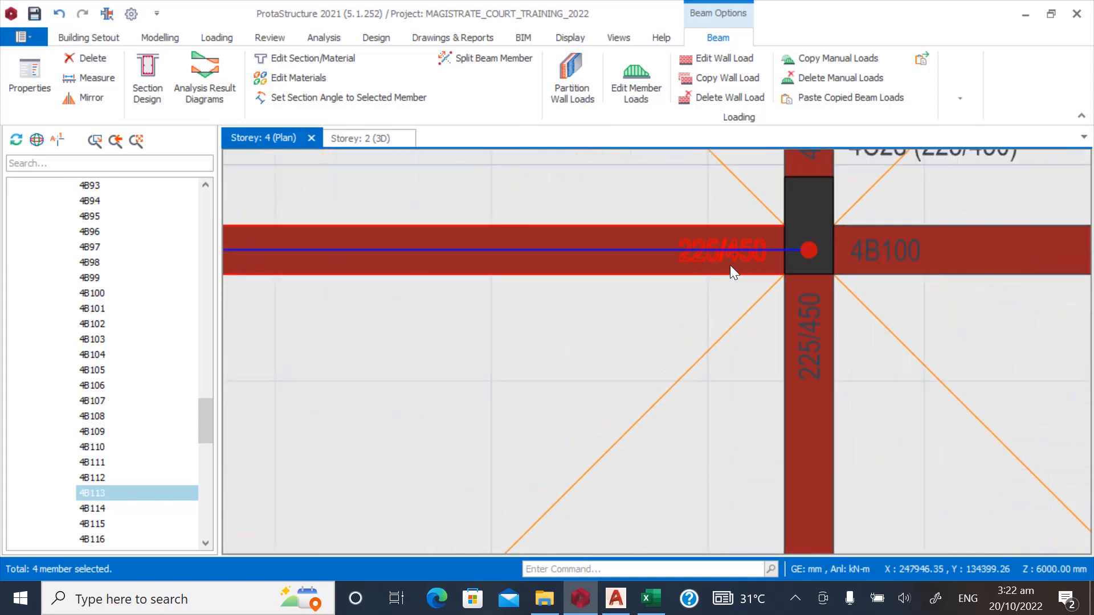
{"action": "scroll", "coordinate": [559, 282], "scroll_direction": "down", "scroll_amount": 2}
{"action": "scroll", "coordinate": [751, 249], "scroll_direction": "down", "scroll_amount": 3}
{"action": "left_click", "coordinate": [735, 308]}
{"action": "scroll", "coordinate": [734, 308], "scroll_direction": "down", "scroll_amount": 2}
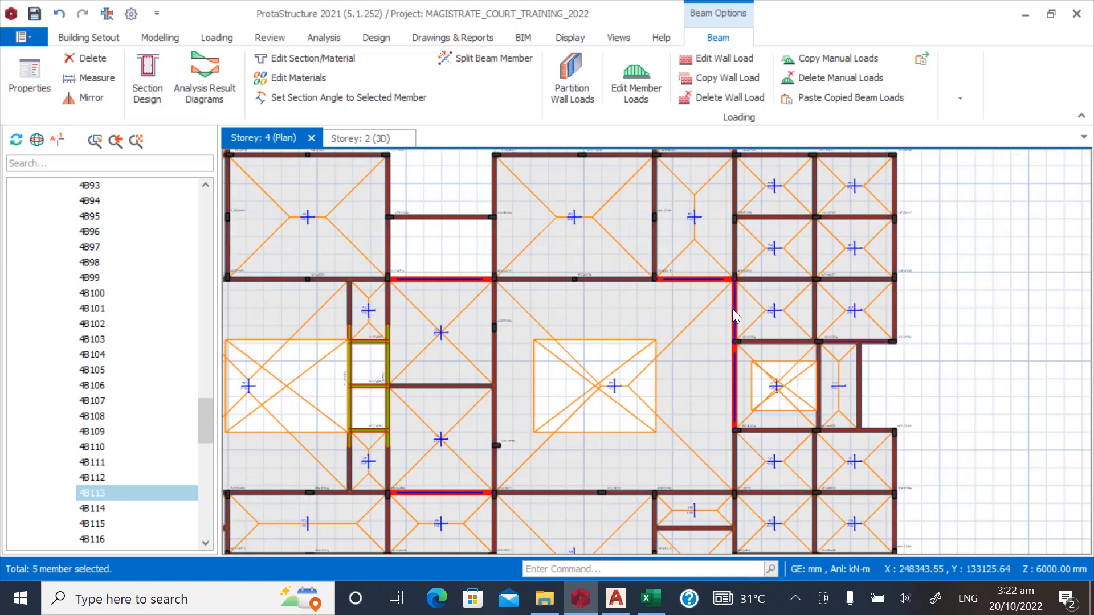
Delete the wall loads from the selected beams, accept the deletion, and clear the selection.
{"action": "scroll", "coordinate": [433, 291], "scroll_direction": "up", "scroll_amount": 2}
{"action": "scroll", "coordinate": [437, 280], "scroll_direction": "up", "scroll_amount": 2}
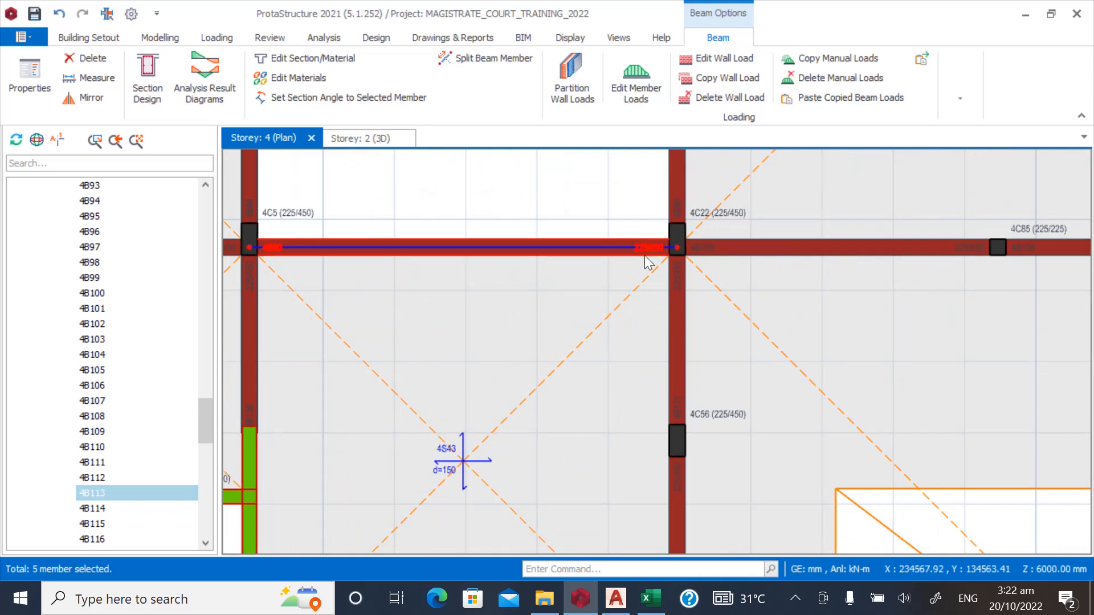
{"action": "right_click", "coordinate": [647, 262]}
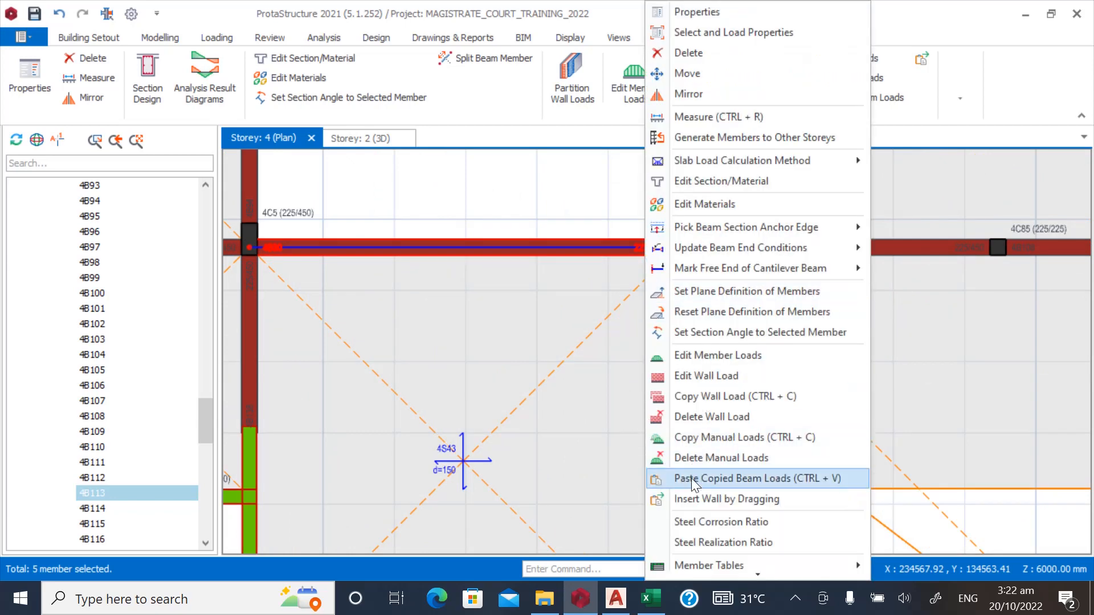
{"action": "left_click", "coordinate": [706, 418]}
{"action": "left_click", "coordinate": [600, 361]}
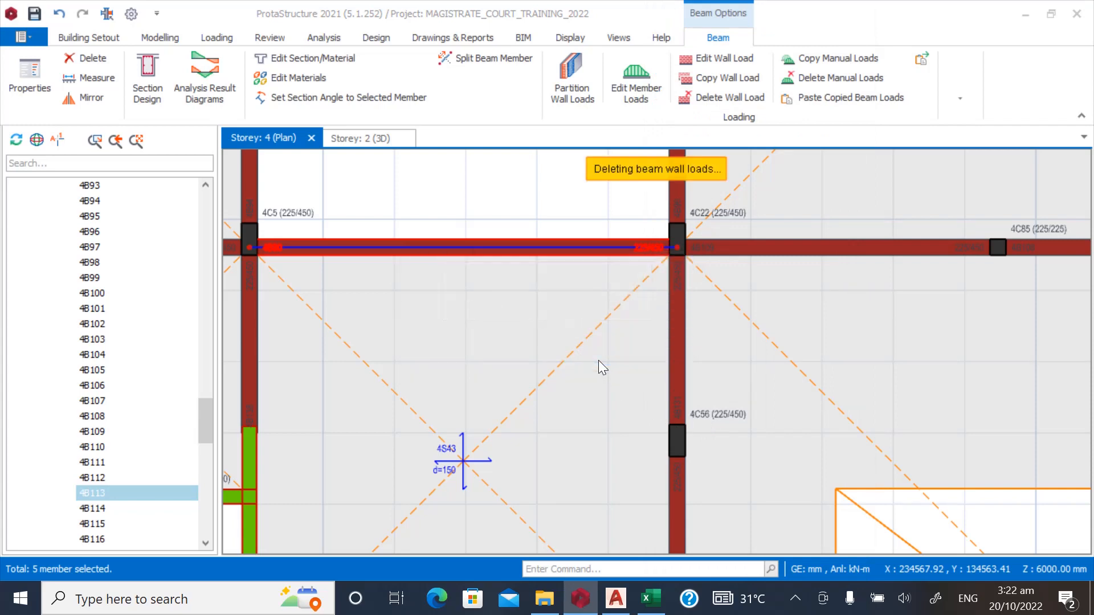
{"action": "scroll", "coordinate": [584, 323], "scroll_direction": "down", "scroll_amount": 5}
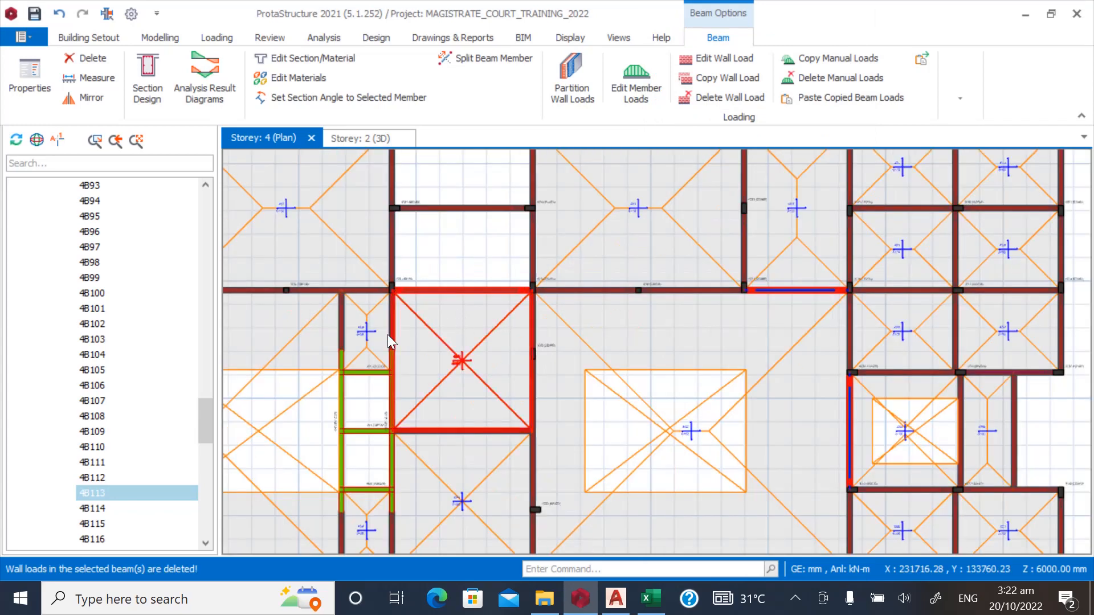
{"action": "scroll", "coordinate": [445, 400], "scroll_direction": "down", "scroll_amount": 3}
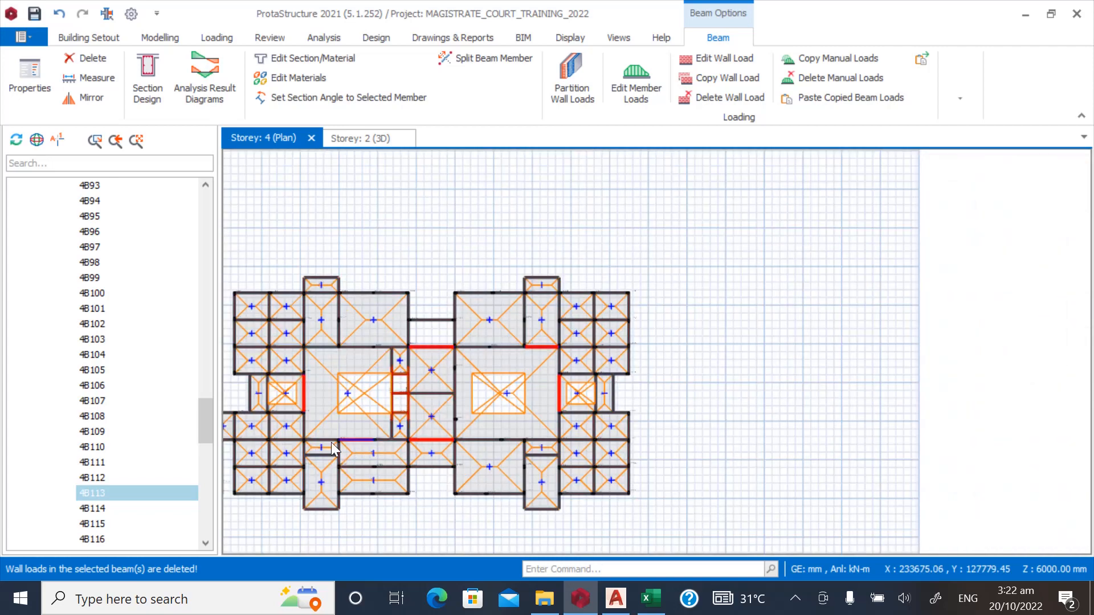
{"action": "scroll", "coordinate": [317, 390], "scroll_direction": "up", "scroll_amount": 4}
{"action": "scroll", "coordinate": [357, 353], "scroll_direction": "up", "scroll_amount": 1}
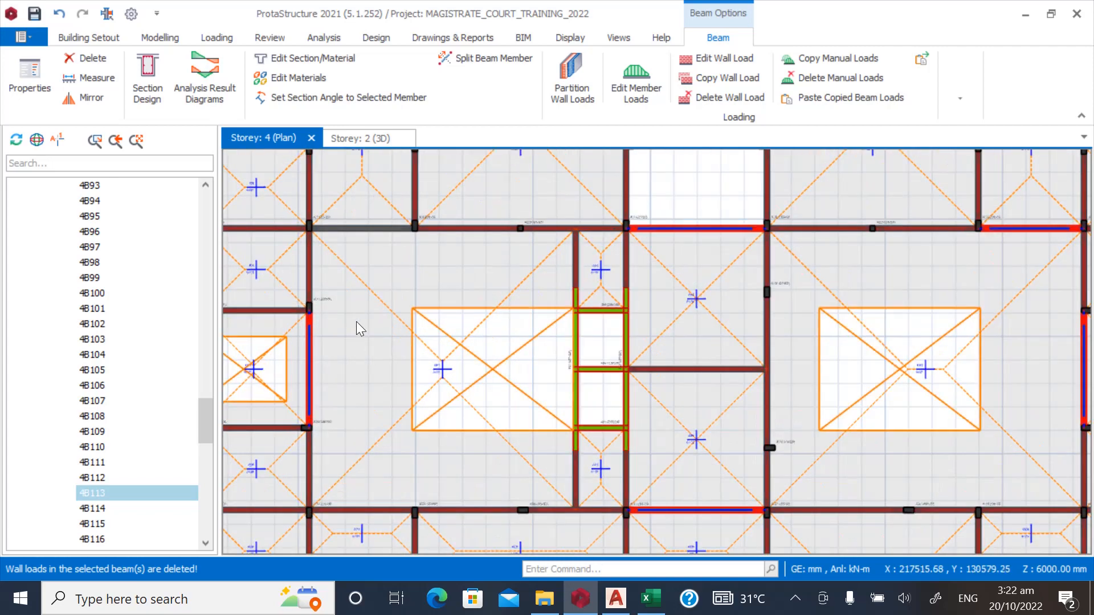
{"action": "key", "text": "Escape"}
Collapse the beam list of storey 4 in the model tree and expand its slab list.
{"action": "scroll", "coordinate": [391, 395], "scroll_direction": "down", "scroll_amount": 4}
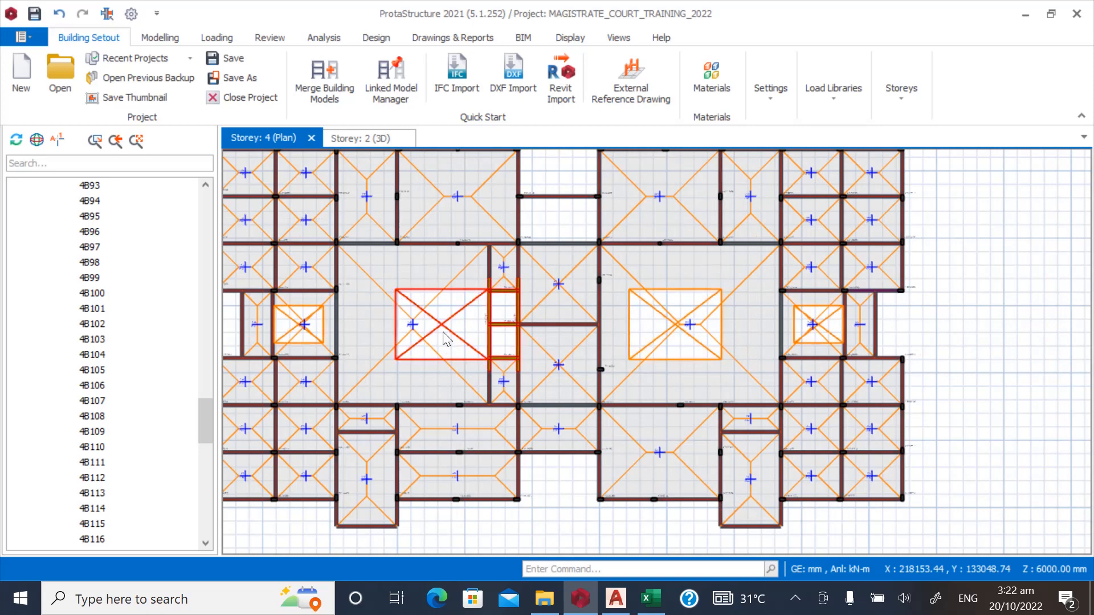
{"action": "scroll", "coordinate": [428, 276], "scroll_direction": "up", "scroll_amount": 2}
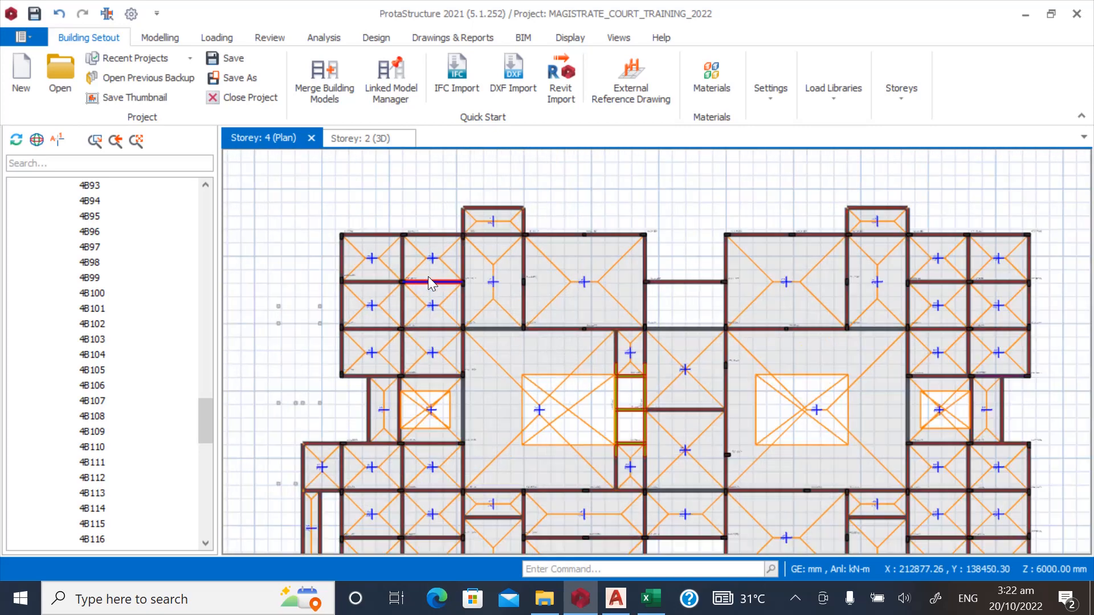
{"action": "left_click_drag", "start_coordinate": [210, 416], "coordinate": [193, 219]}
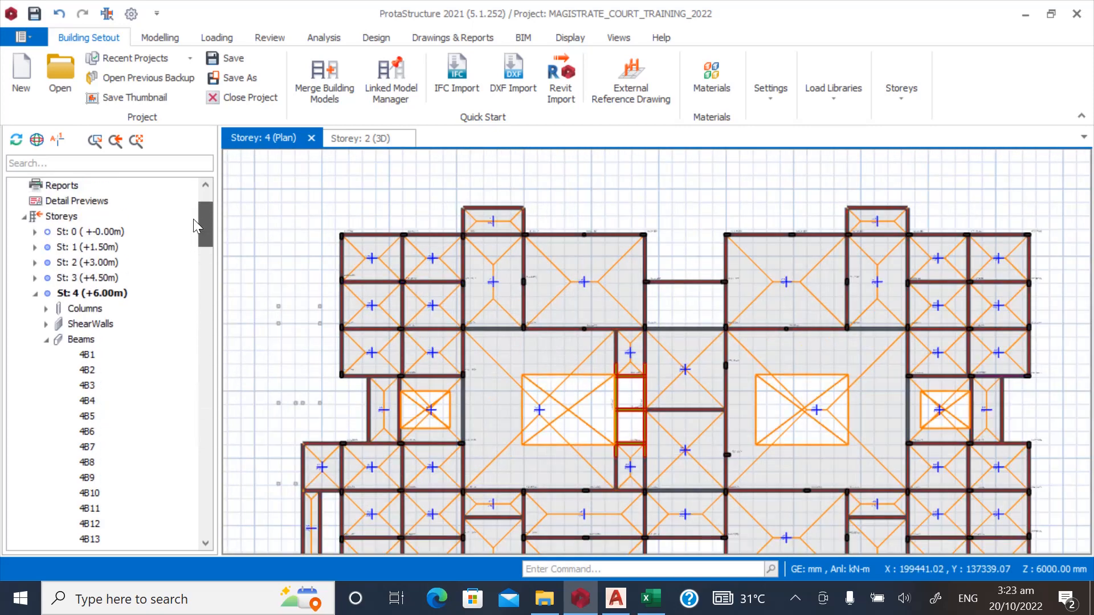
{"action": "left_click", "coordinate": [46, 340]}
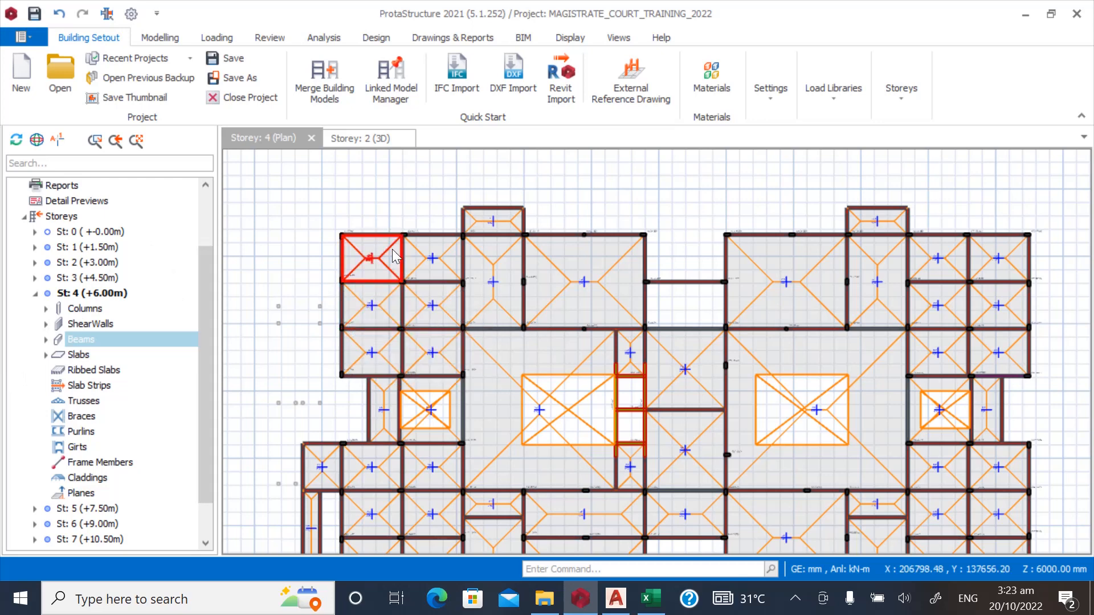
{"action": "scroll", "coordinate": [384, 210], "scroll_direction": "down", "scroll_amount": 1}
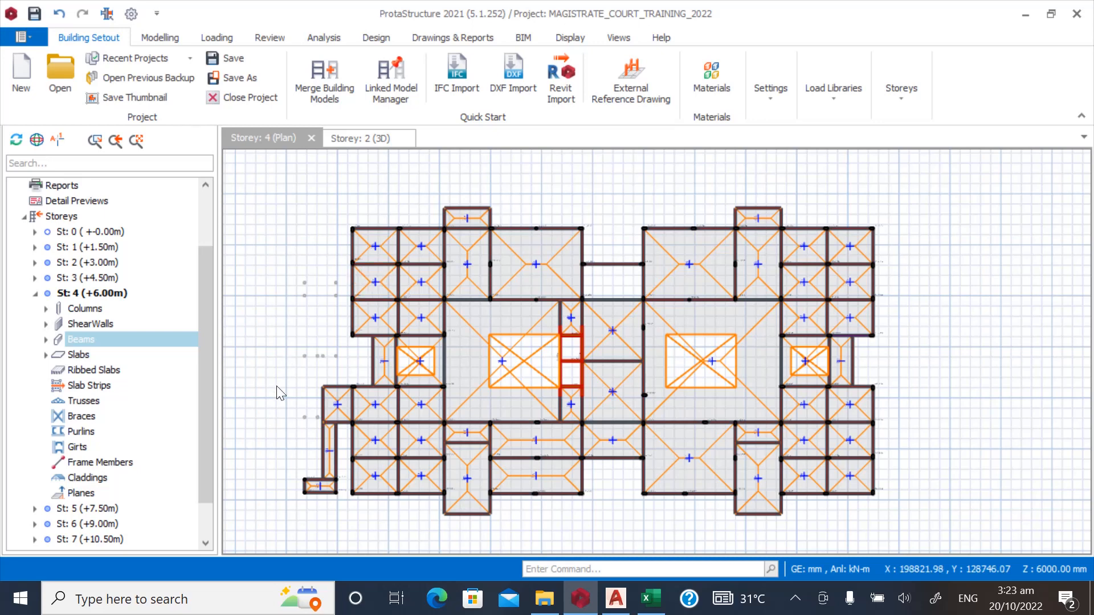
{"action": "left_click", "coordinate": [46, 355]}
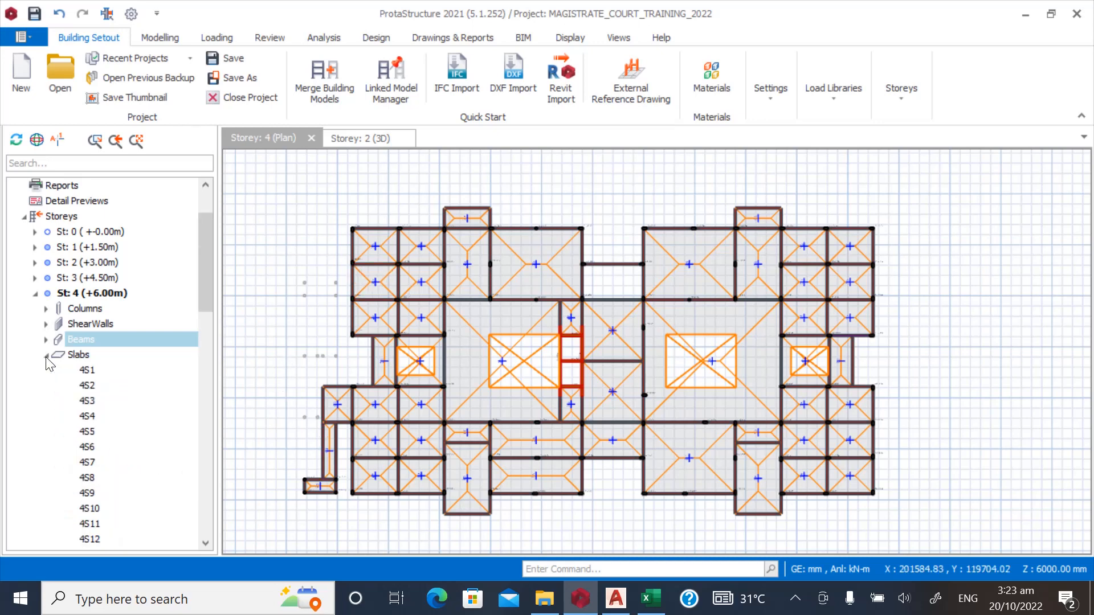
Select all the slabs of storey 4 in the model tree and open their Slab Table.
{"action": "left_click", "coordinate": [91, 372]}
{"action": "scroll", "coordinate": [97, 373], "scroll_direction": "down", "scroll_amount": 6}
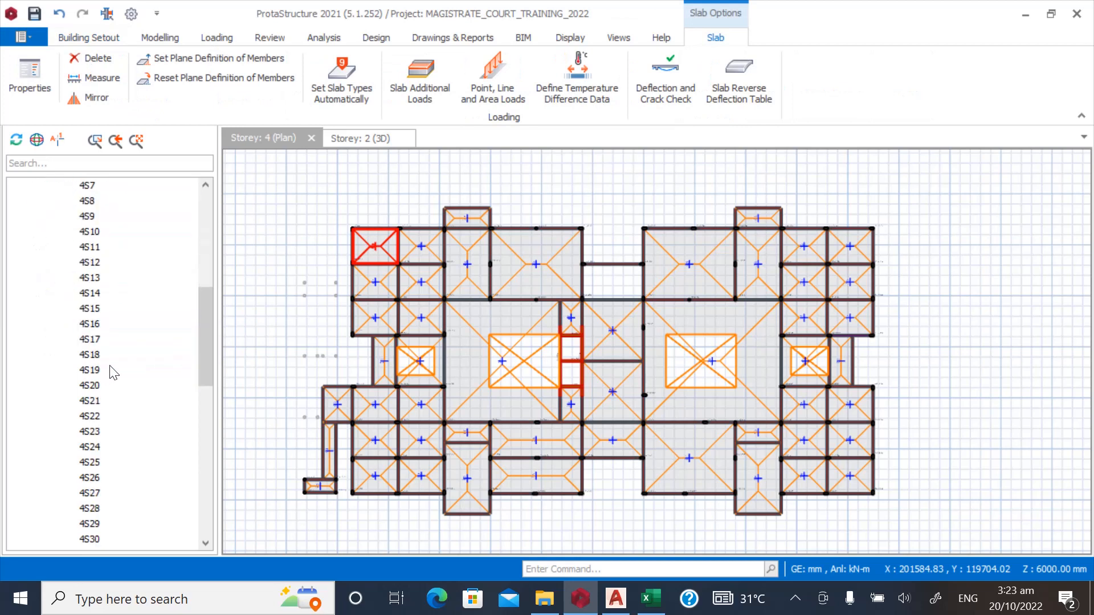
{"action": "scroll", "coordinate": [114, 373], "scroll_direction": "down", "scroll_amount": 10}
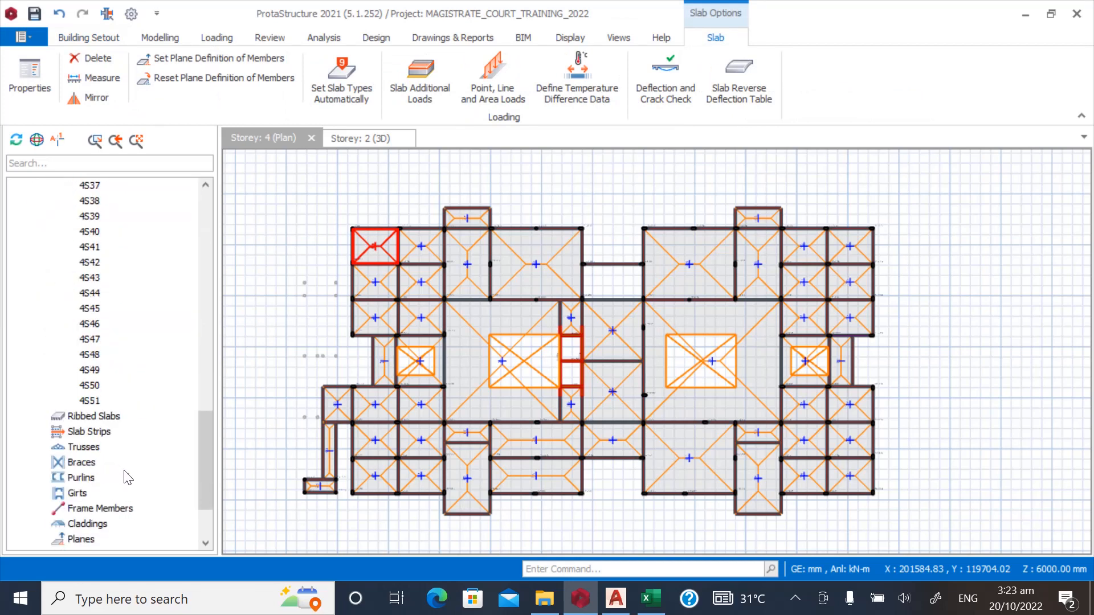
{"action": "key", "text": "ctrl+a"}
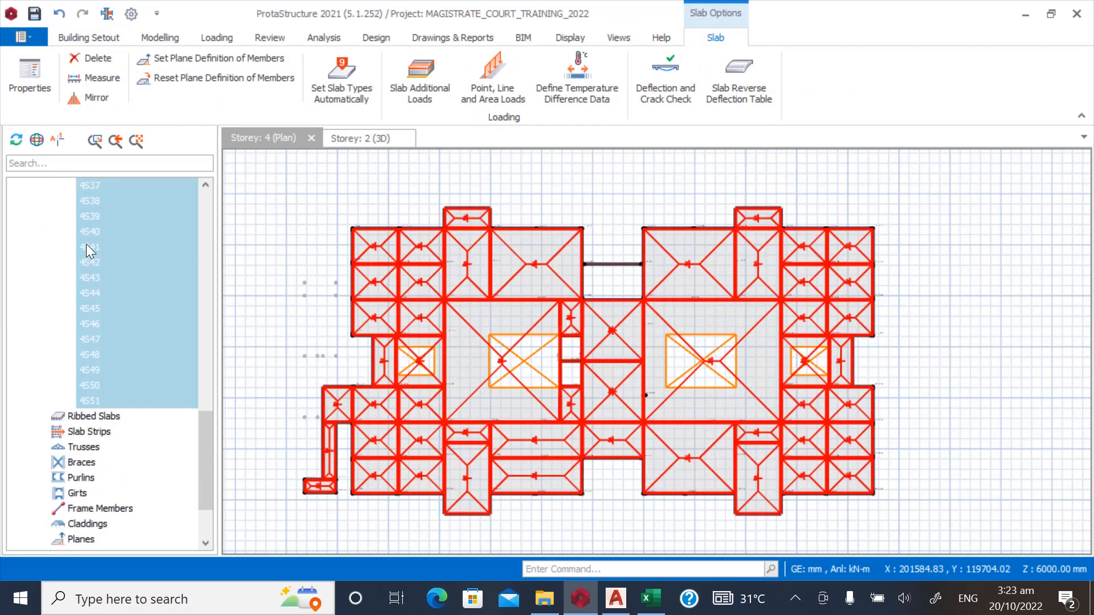
{"action": "right_click", "coordinate": [87, 243]}
{"action": "left_click", "coordinate": [124, 252]}
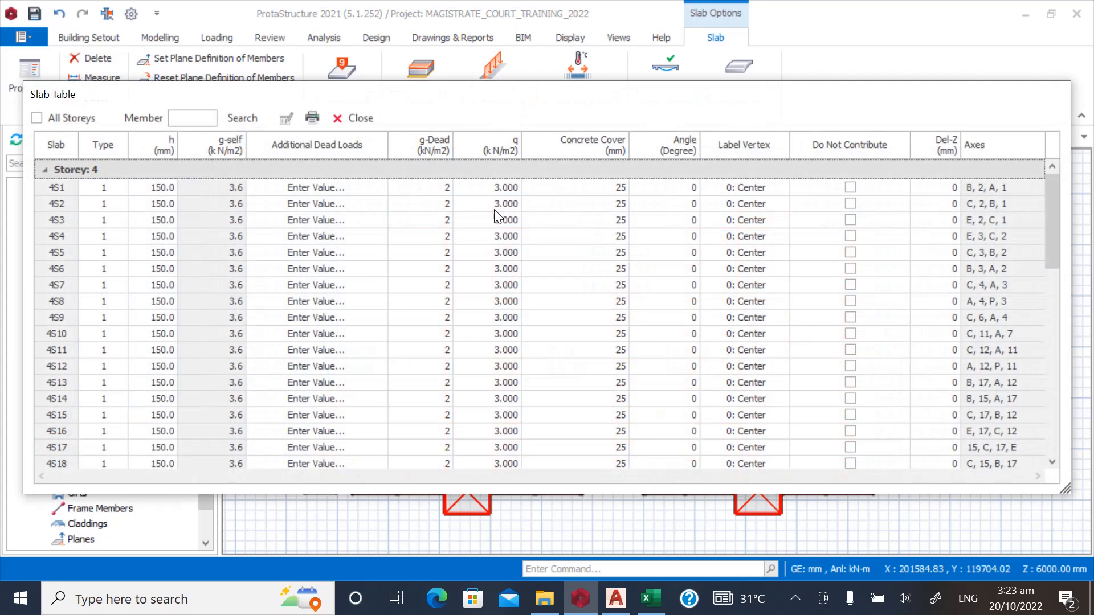
Set the g-Dead load of all storey 4 slabs to 5 kN/m2 and close the Slab Table.
{"action": "left_click", "coordinate": [429, 144]}
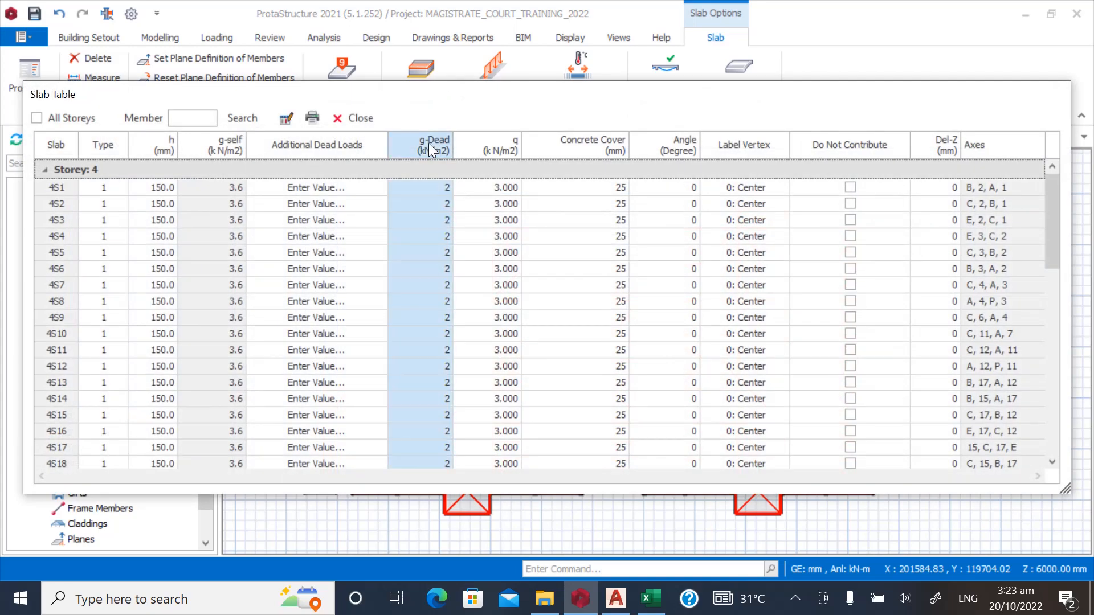
{"action": "left_click", "coordinate": [285, 120]}
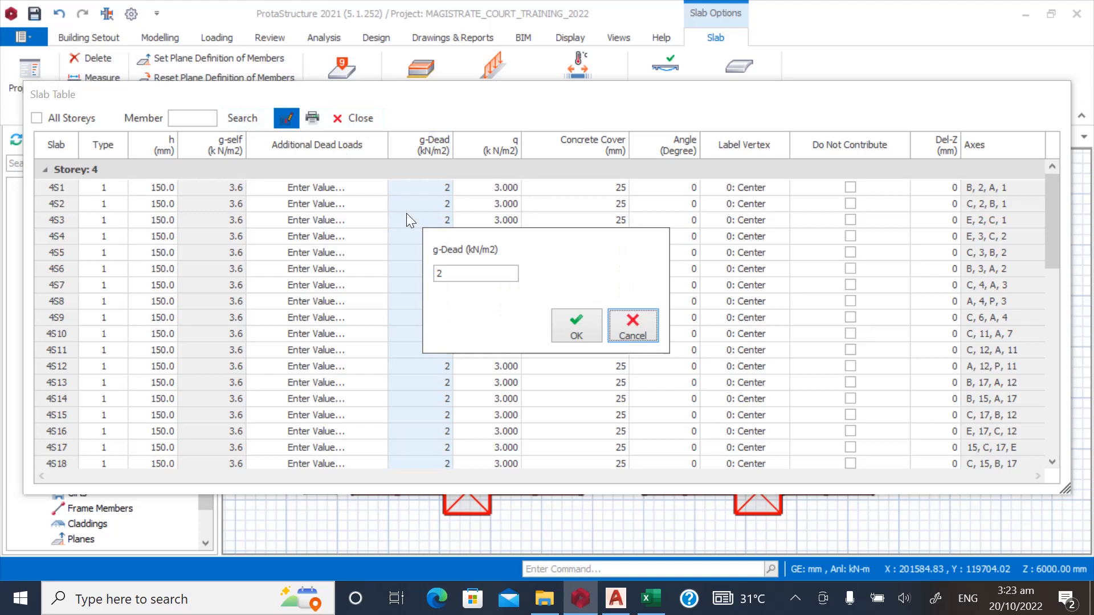
{"action": "left_click", "coordinate": [483, 274]}
{"action": "type", "text": "5."}
{"action": "left_click", "coordinate": [575, 329]}
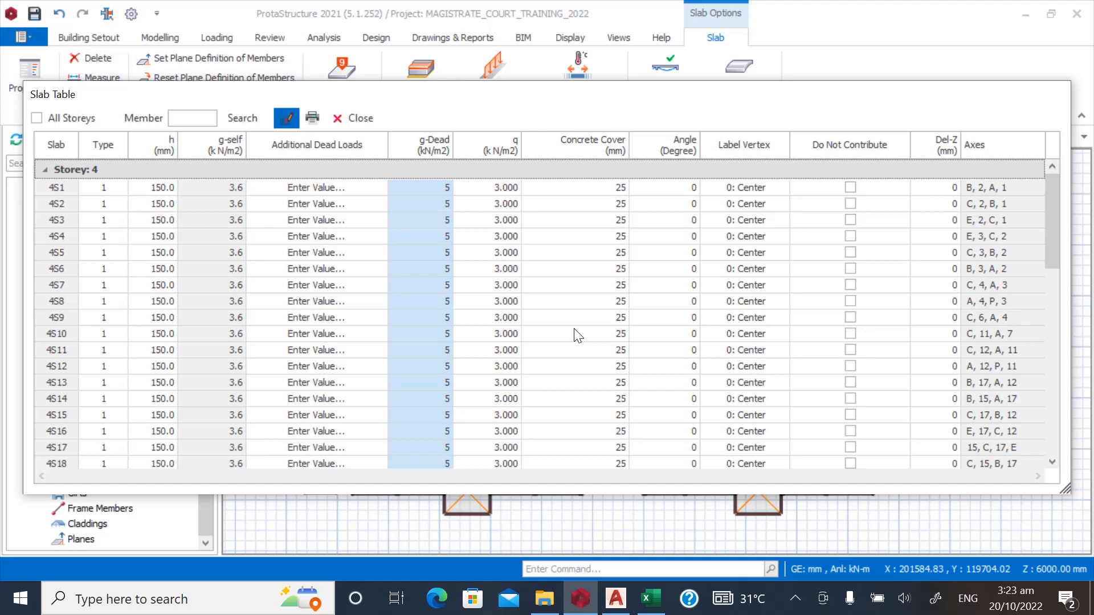
{"action": "left_click", "coordinate": [360, 119]}
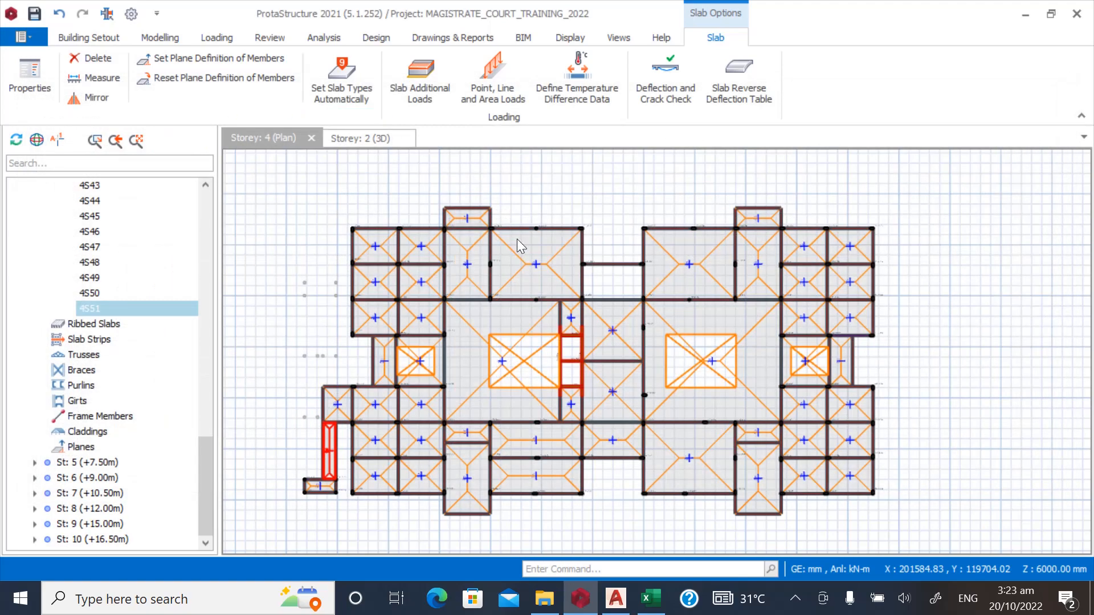
Examine the slabs and beams across the storey 4 plan, from the upper rooms to the central stair and void areas.
{"action": "left_click", "coordinate": [536, 203]}
{"action": "scroll", "coordinate": [483, 198], "scroll_direction": "up", "scroll_amount": 2}
{"action": "scroll", "coordinate": [502, 201], "scroll_direction": "down", "scroll_amount": 2}
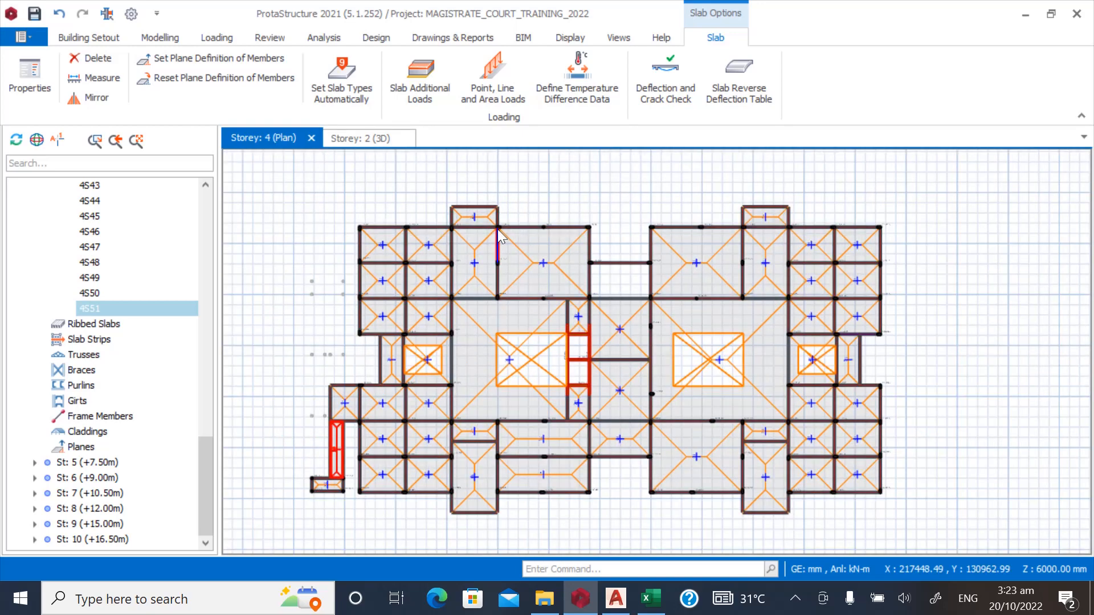
{"action": "scroll", "coordinate": [497, 226], "scroll_direction": "up", "scroll_amount": 3}
{"action": "left_click", "coordinate": [644, 237]}
{"action": "scroll", "coordinate": [524, 272], "scroll_direction": "down", "scroll_amount": 3}
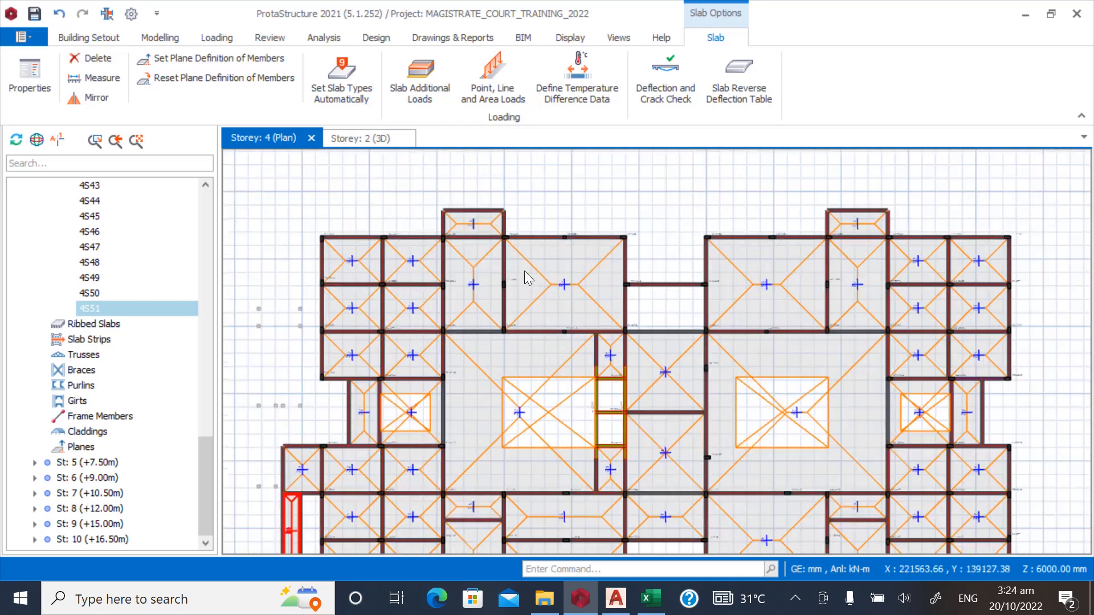
{"action": "scroll", "coordinate": [775, 285], "scroll_direction": "up", "scroll_amount": 2}
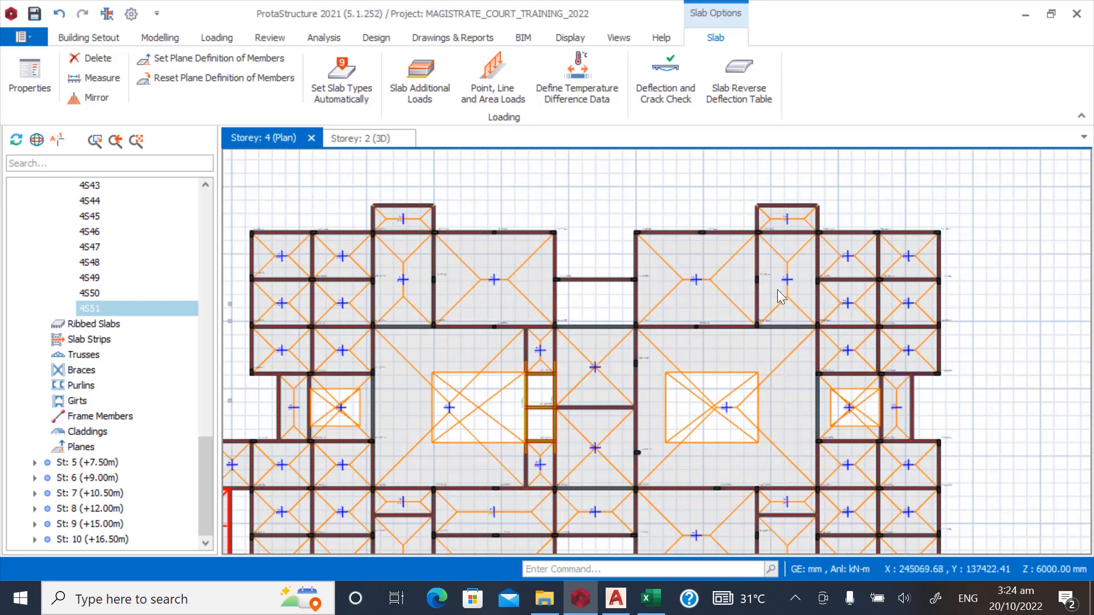
{"action": "scroll", "coordinate": [689, 248], "scroll_direction": "down", "scroll_amount": 2}
{"action": "scroll", "coordinate": [399, 328], "scroll_direction": "up", "scroll_amount": 3}
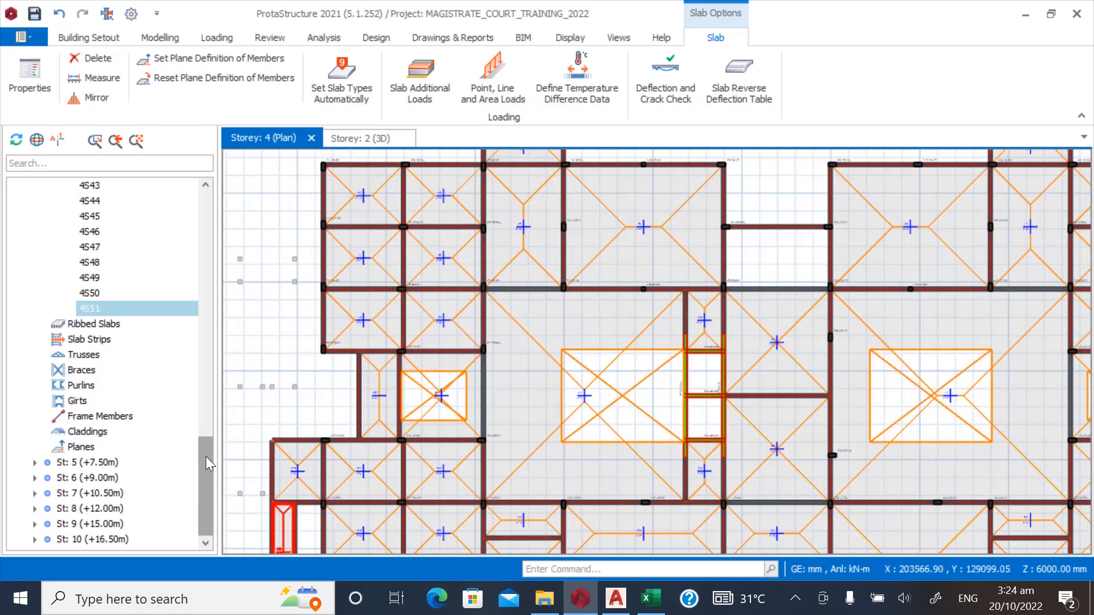
Collapse the slab list of storey 4 in the model tree and display the storey 6 plan to check its members.
{"action": "left_click_drag", "start_coordinate": [206, 456], "coordinate": [207, 357]}
{"action": "scroll", "coordinate": [212, 265], "scroll_direction": "up", "scroll_amount": 1}
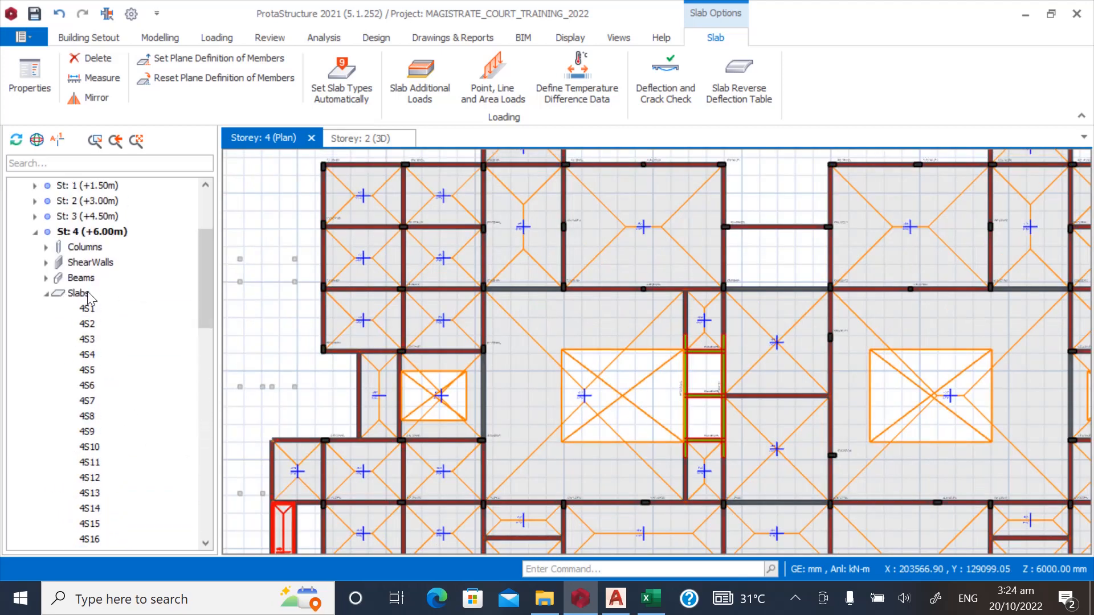
{"action": "left_click", "coordinate": [46, 293]}
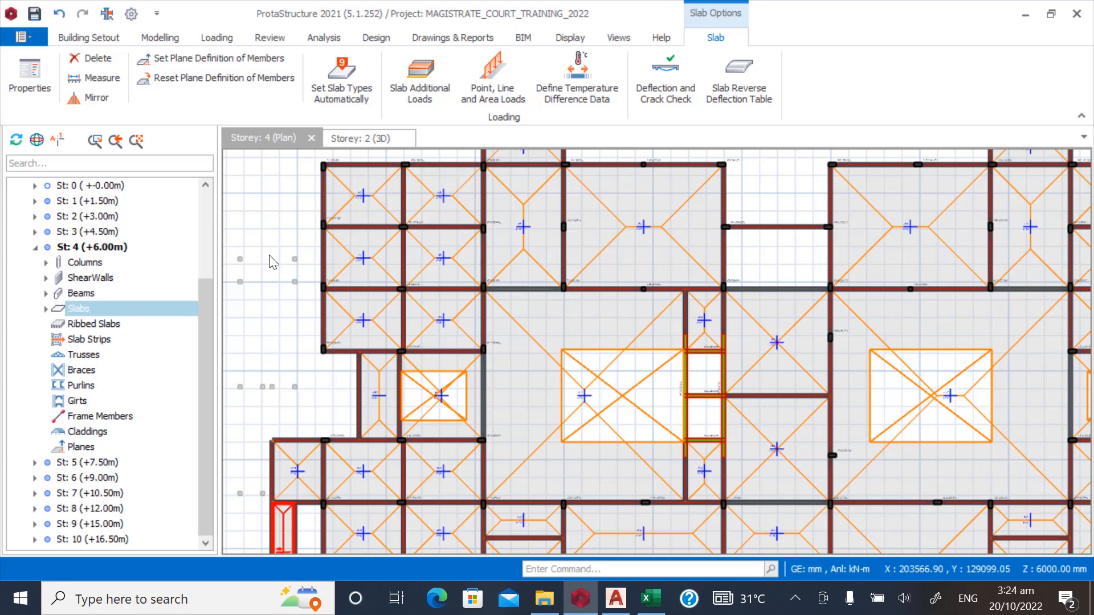
{"action": "scroll", "coordinate": [339, 243], "scroll_direction": "down", "scroll_amount": 3}
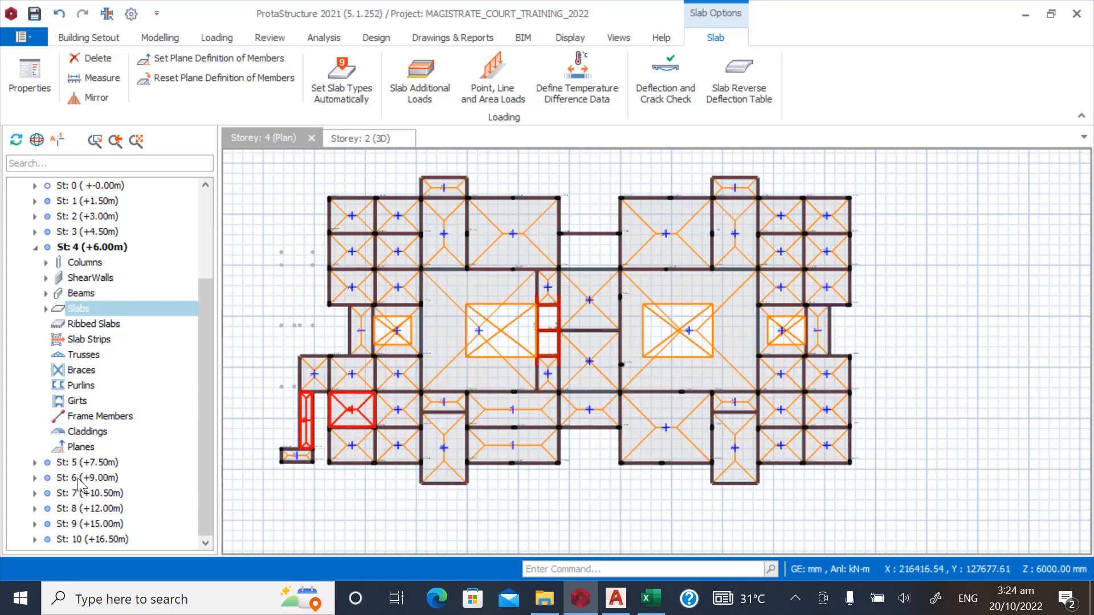
{"action": "double_click", "coordinate": [88, 477]}
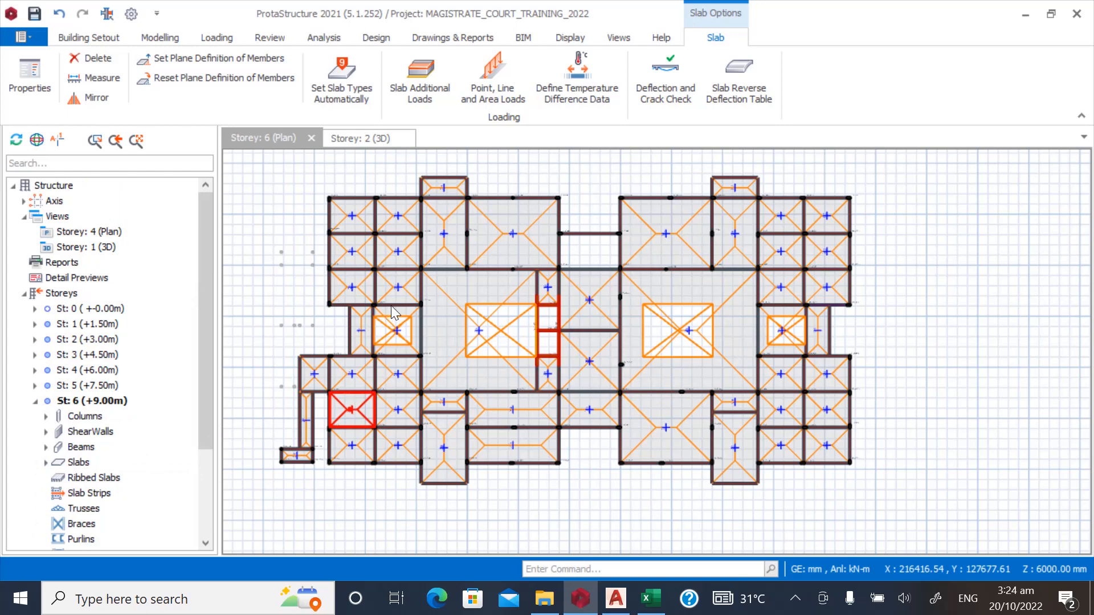
{"action": "scroll", "coordinate": [346, 217], "scroll_direction": "up", "scroll_amount": 5}
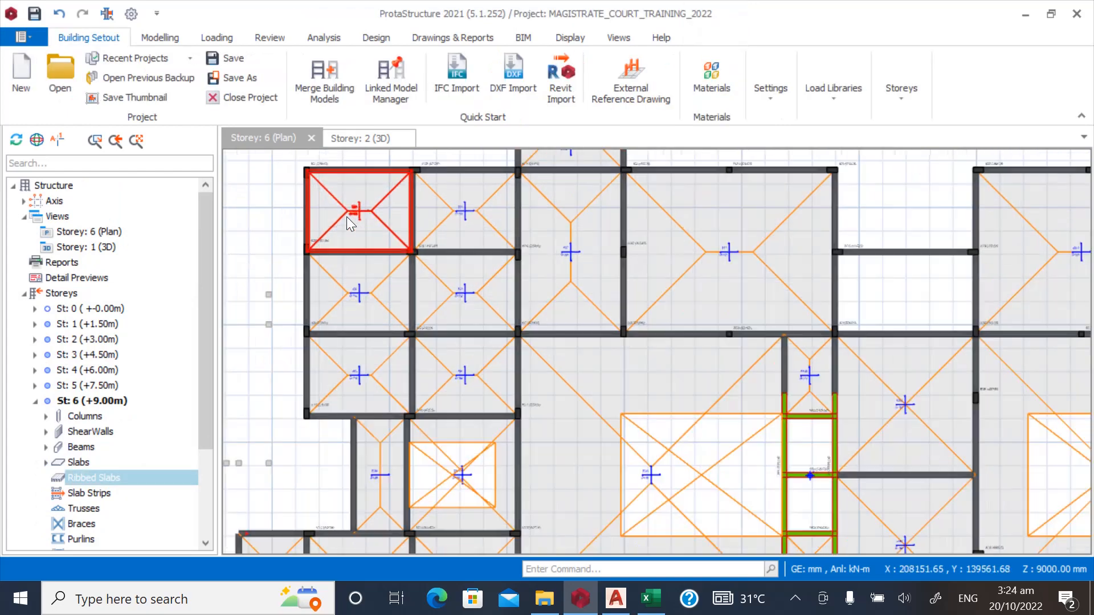
{"action": "scroll", "coordinate": [422, 259], "scroll_direction": "down", "scroll_amount": 4}
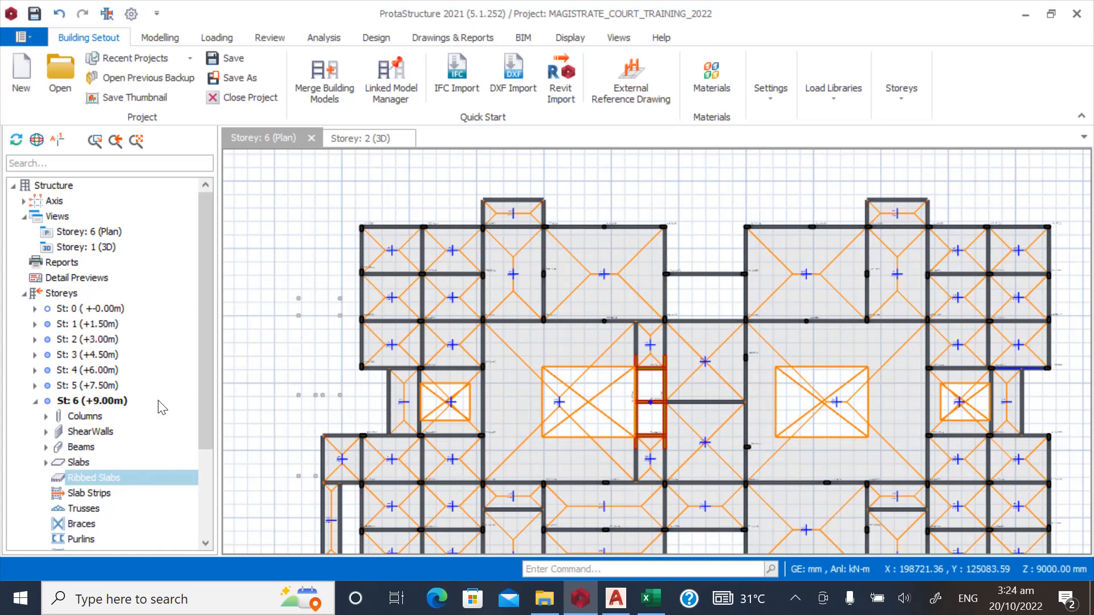
Display the plans of storeys 8 and 9 to check their members and return to the storey 4 plan.
{"action": "left_click_drag", "start_coordinate": [202, 391], "coordinate": [203, 491]}
{"action": "double_click", "coordinate": [78, 511]}
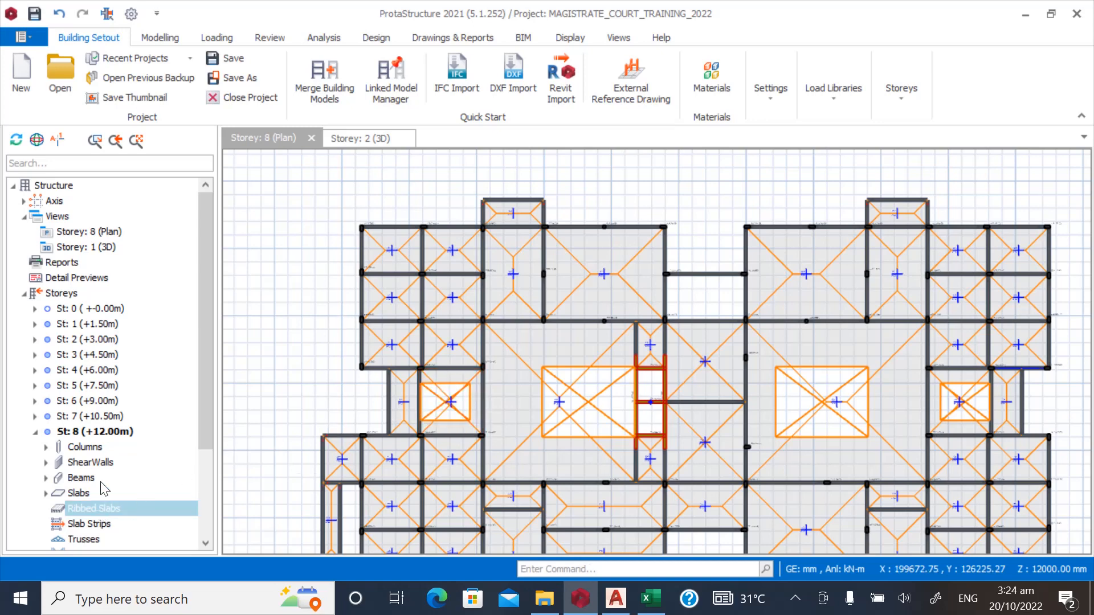
{"action": "left_click_drag", "start_coordinate": [201, 412], "coordinate": [195, 491]}
{"action": "left_click", "coordinate": [77, 538]}
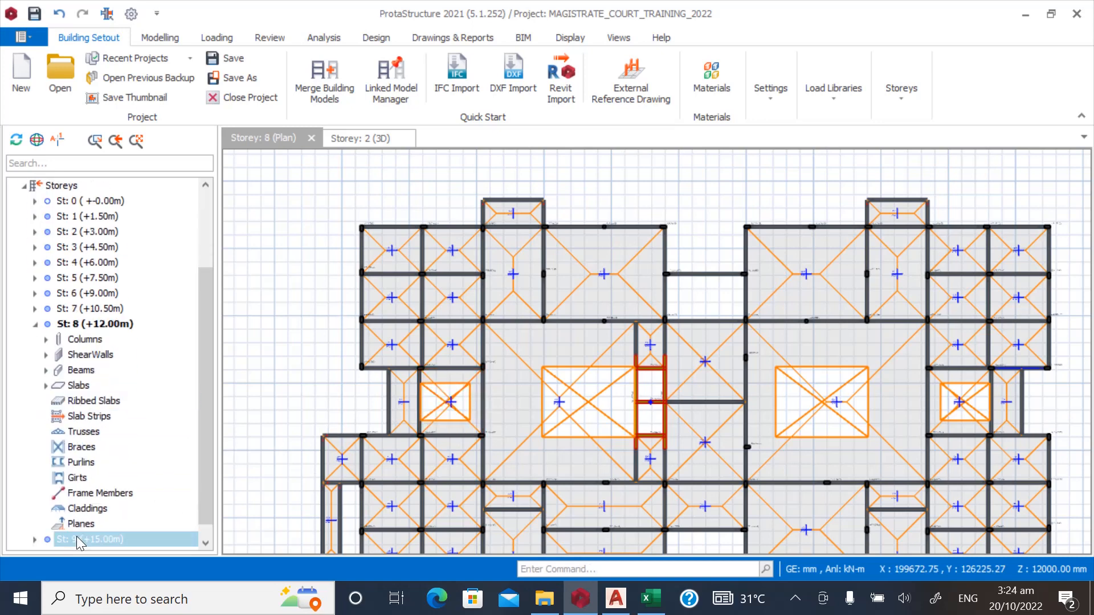
{"action": "double_click", "coordinate": [76, 539]}
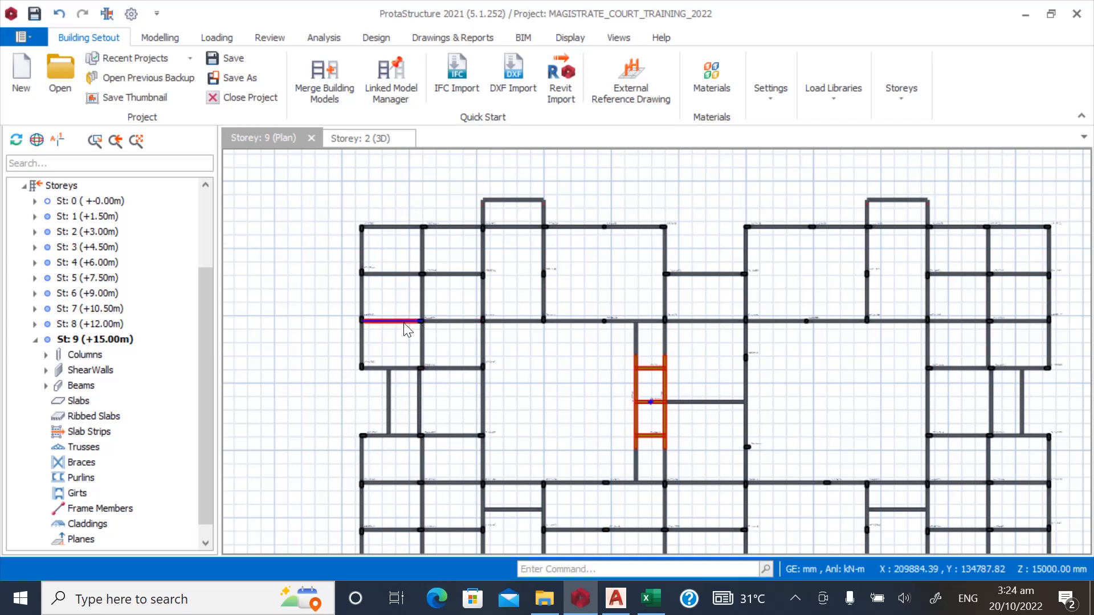
{"action": "scroll", "coordinate": [398, 326], "scroll_direction": "up", "scroll_amount": 2}
{"action": "scroll", "coordinate": [387, 323], "scroll_direction": "down", "scroll_amount": 2}
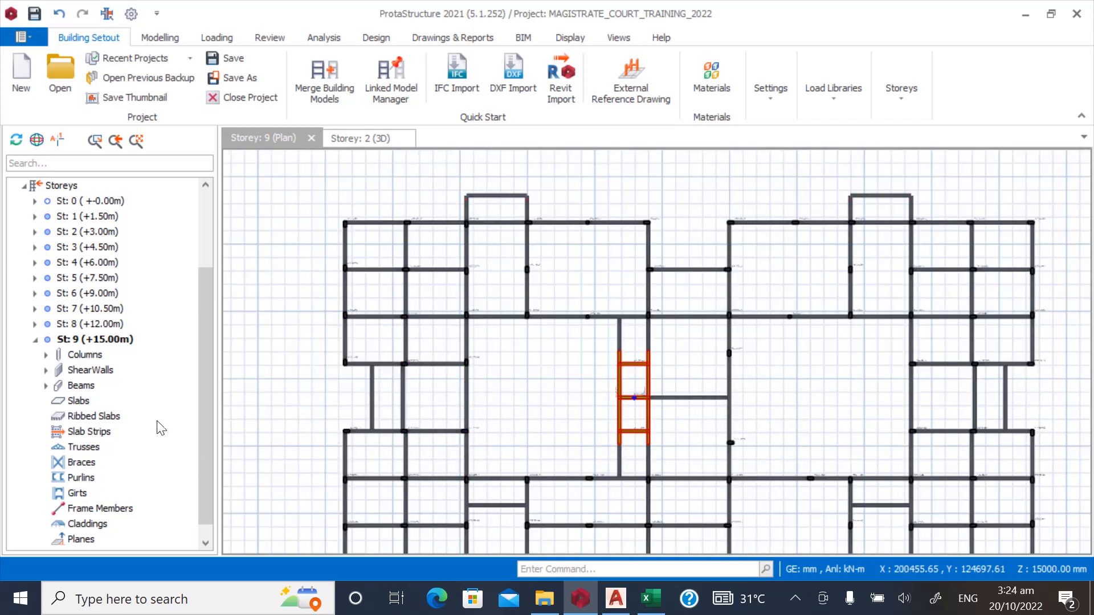
{"action": "left_click", "coordinate": [84, 265]}
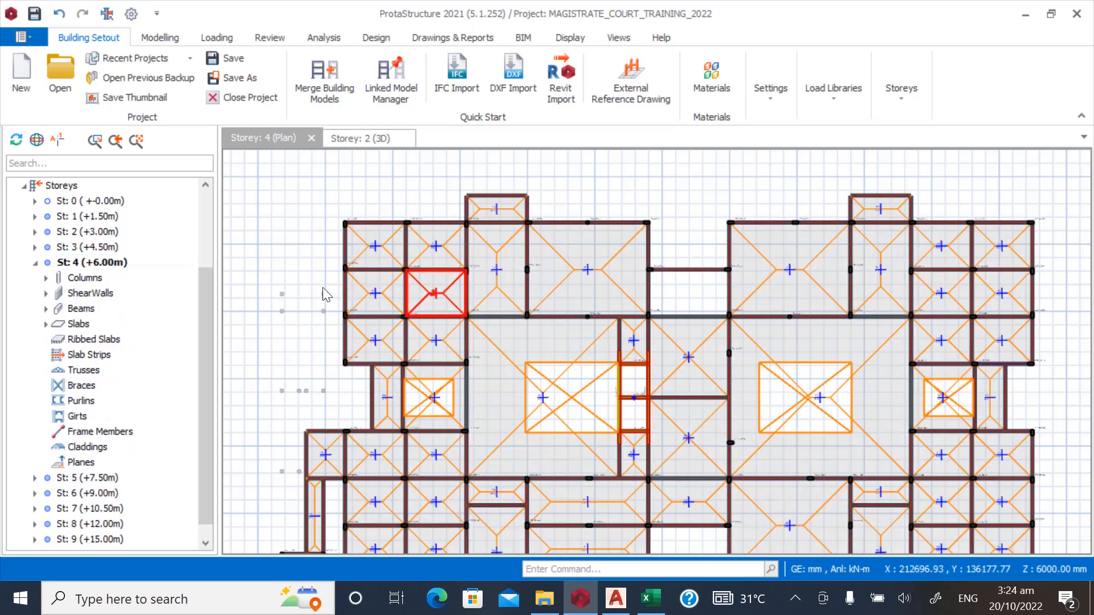
{"action": "scroll", "coordinate": [319, 311], "scroll_direction": "up", "scroll_amount": 1}
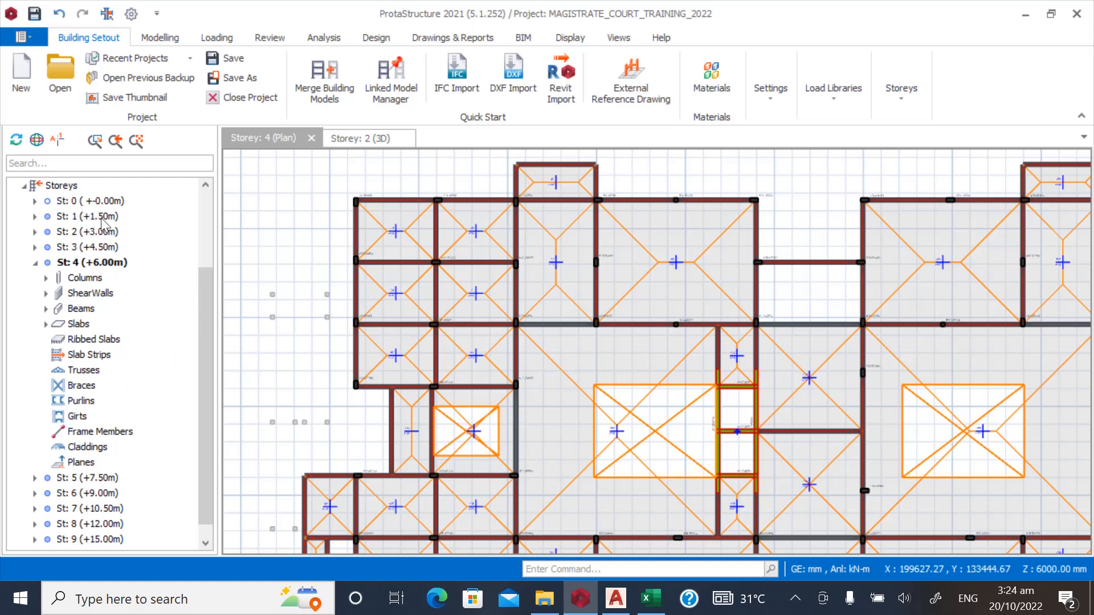
Open the storey 2 3D view and inspect the wall loads on the lower storeys beside the outer staircase.
{"action": "scroll", "coordinate": [205, 301], "scroll_direction": "up", "scroll_amount": 3}
{"action": "left_click", "coordinate": [95, 248]}
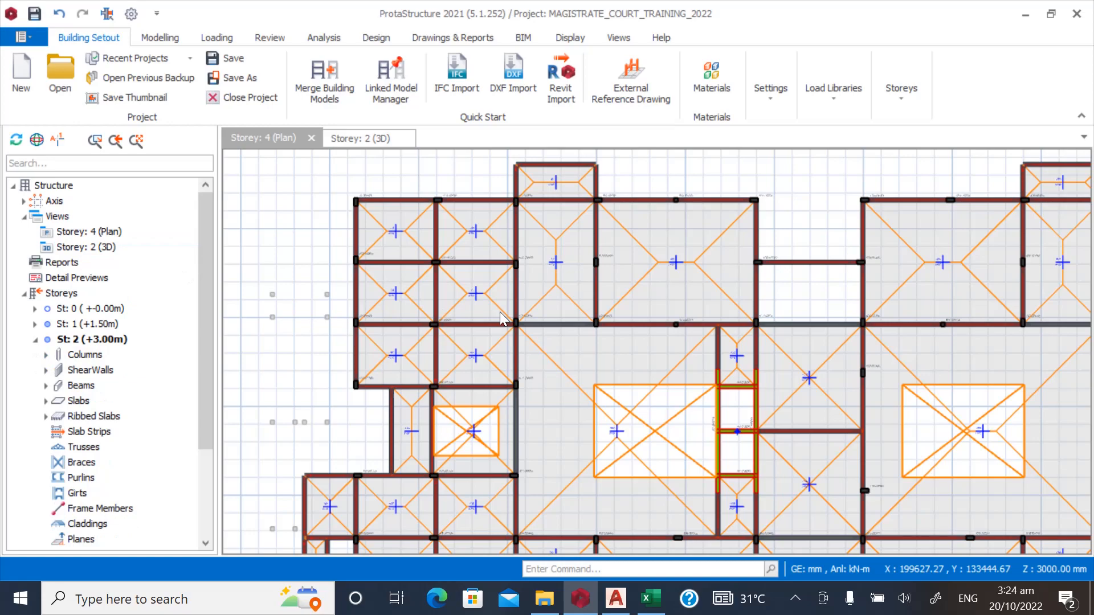
{"action": "scroll", "coordinate": [619, 370], "scroll_direction": "down", "scroll_amount": 5}
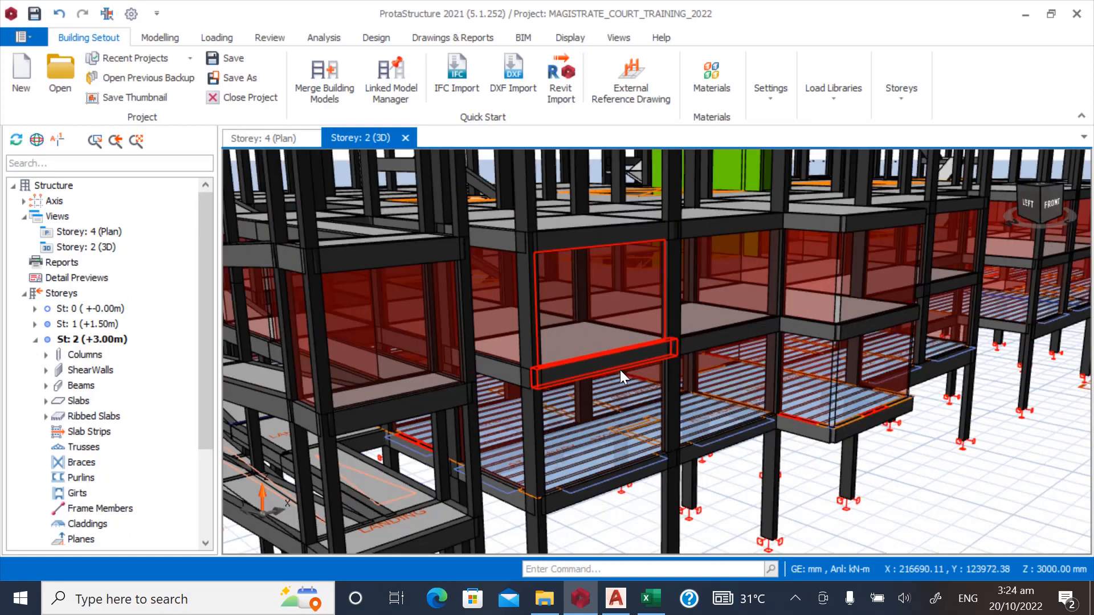
{"action": "mouse_move", "coordinate": [645, 377]}
{"action": "middle_mouse_down"}
{"action": "mouse_move", "coordinate": [637, 384]}
{"action": "mouse_move", "coordinate": [643, 364]}
{"action": "middle_mouse_up"}
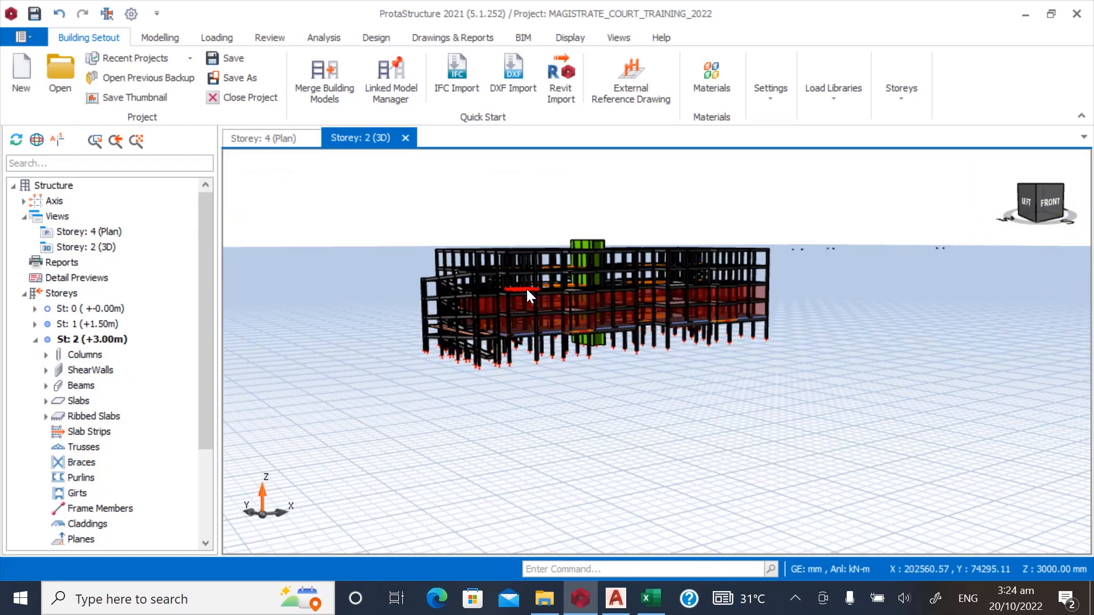
{"action": "scroll", "coordinate": [503, 295], "scroll_direction": "up", "scroll_amount": 5}
{"action": "mouse_move", "coordinate": [538, 345]}
{"action": "middle_mouse_down"}
{"action": "mouse_move", "coordinate": [527, 354]}
{"action": "mouse_move", "coordinate": [544, 358]}
{"action": "middle_mouse_up"}
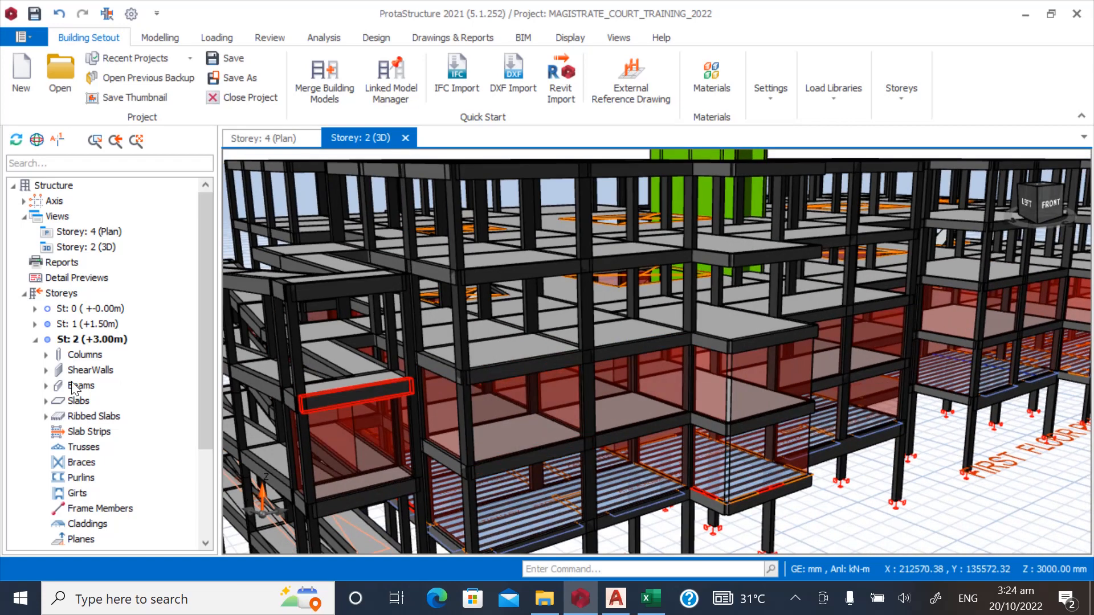
Make storey 6 the active storey in the 3D view and turn the model toward its front.
{"action": "left_click_drag", "start_coordinate": [204, 320], "coordinate": [205, 436]}
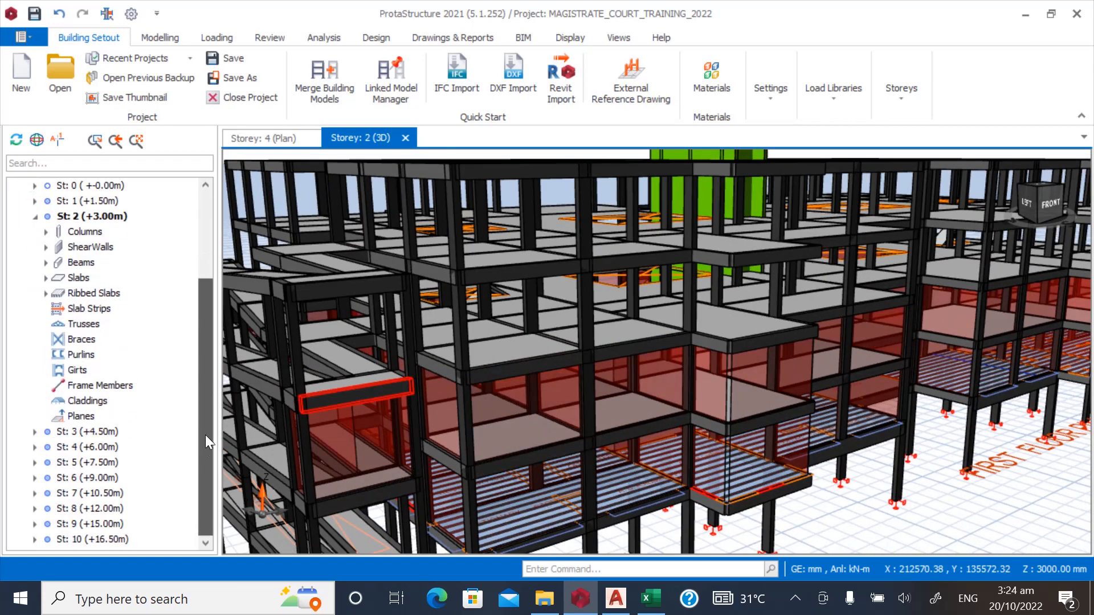
{"action": "double_click", "coordinate": [67, 477]}
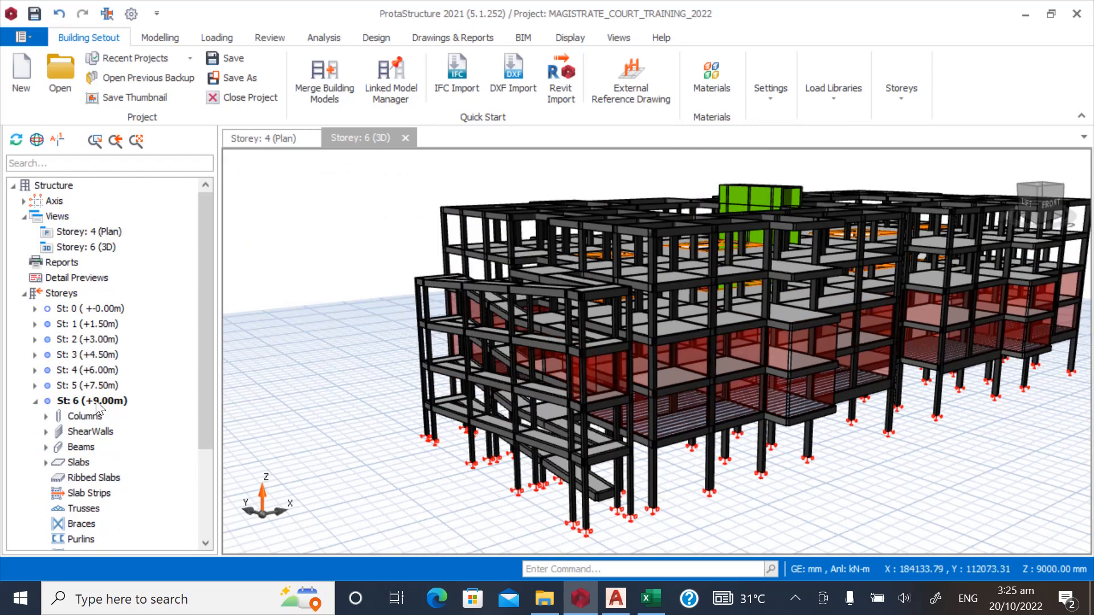
{"action": "middle_click_drag", "start_coordinate": [679, 385], "coordinate": [654, 380]}
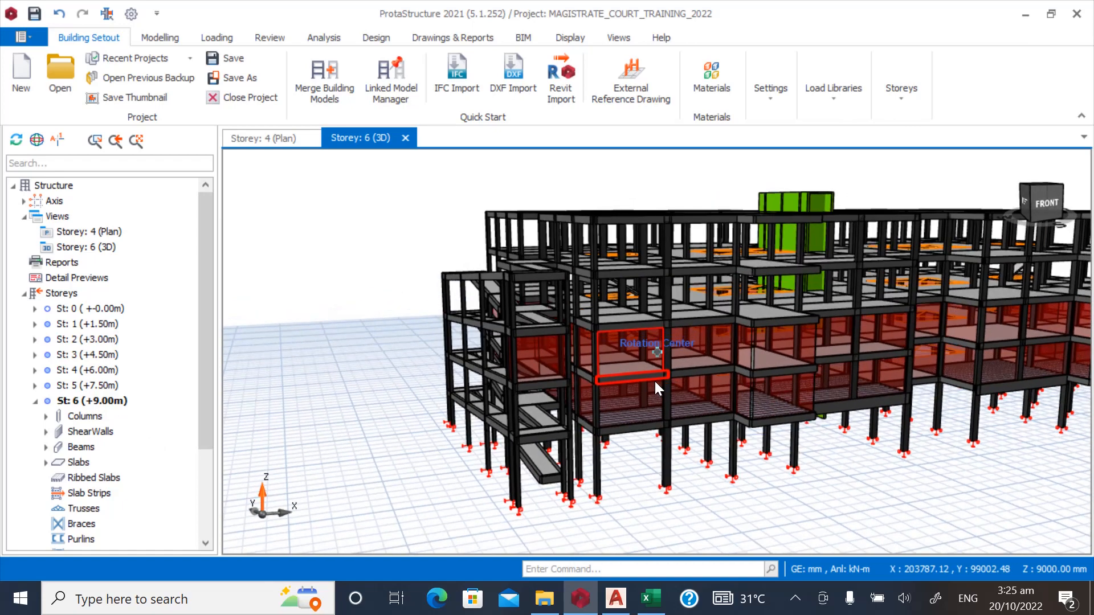
Delete all members in storey 6 (+9.00m) and accept that the deletion cannot be undone.
{"action": "right_click", "coordinate": [95, 402]}
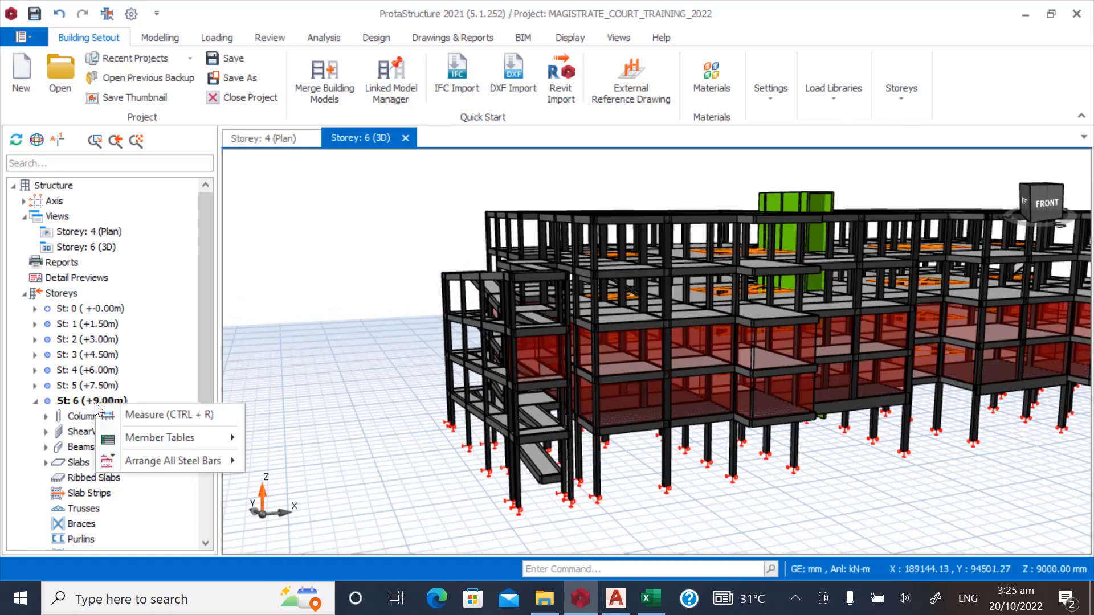
{"action": "left_click", "coordinate": [67, 402]}
{"action": "right_click", "coordinate": [68, 402]}
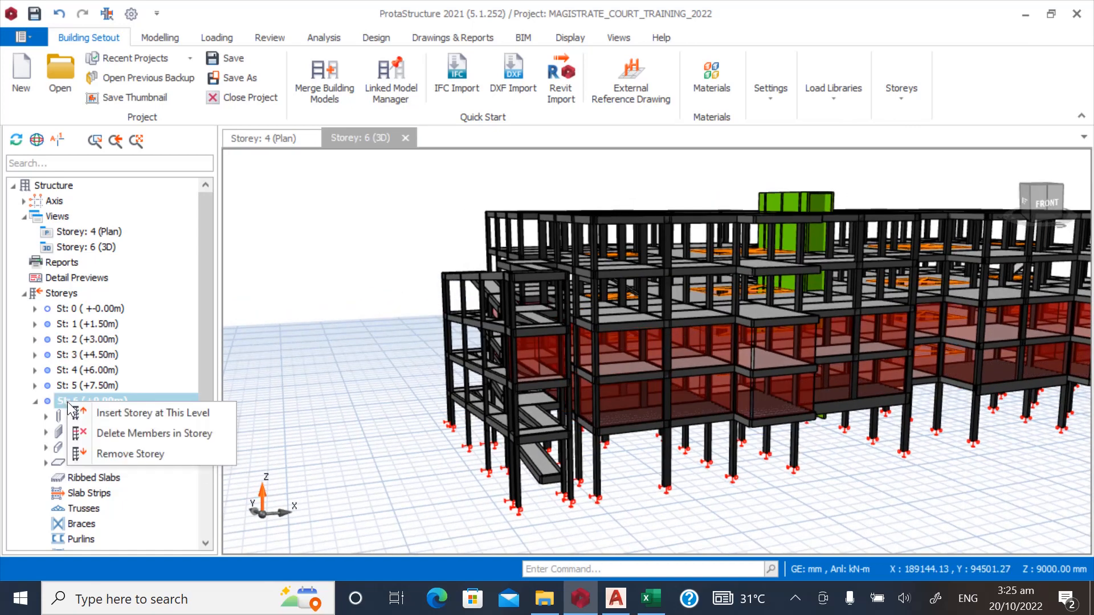
{"action": "left_click", "coordinate": [61, 403]}
{"action": "left_click", "coordinate": [102, 466]}
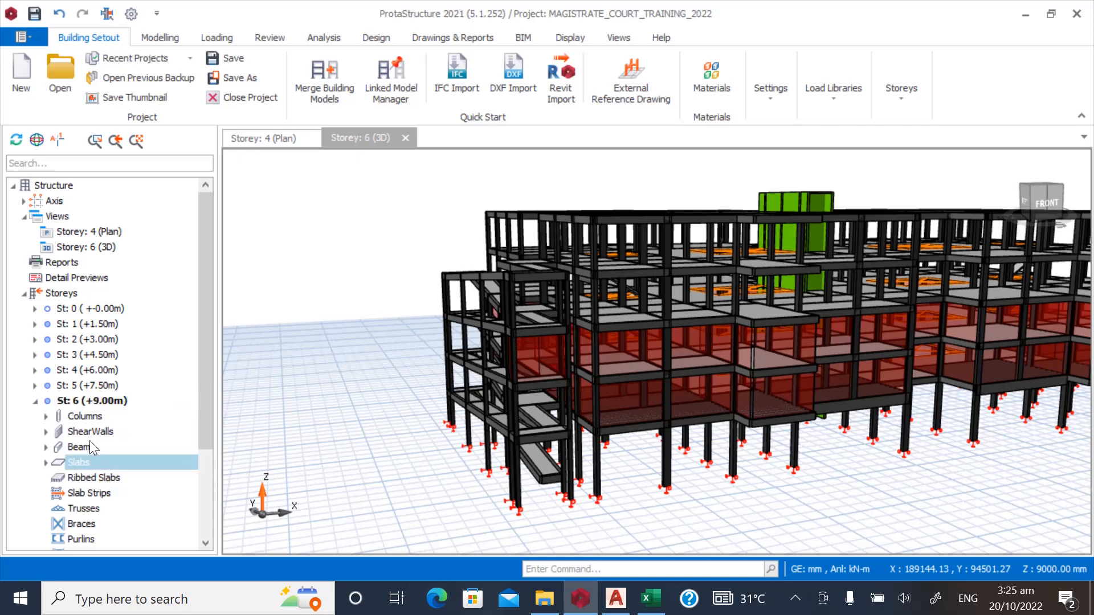
{"action": "right_click", "coordinate": [89, 401]}
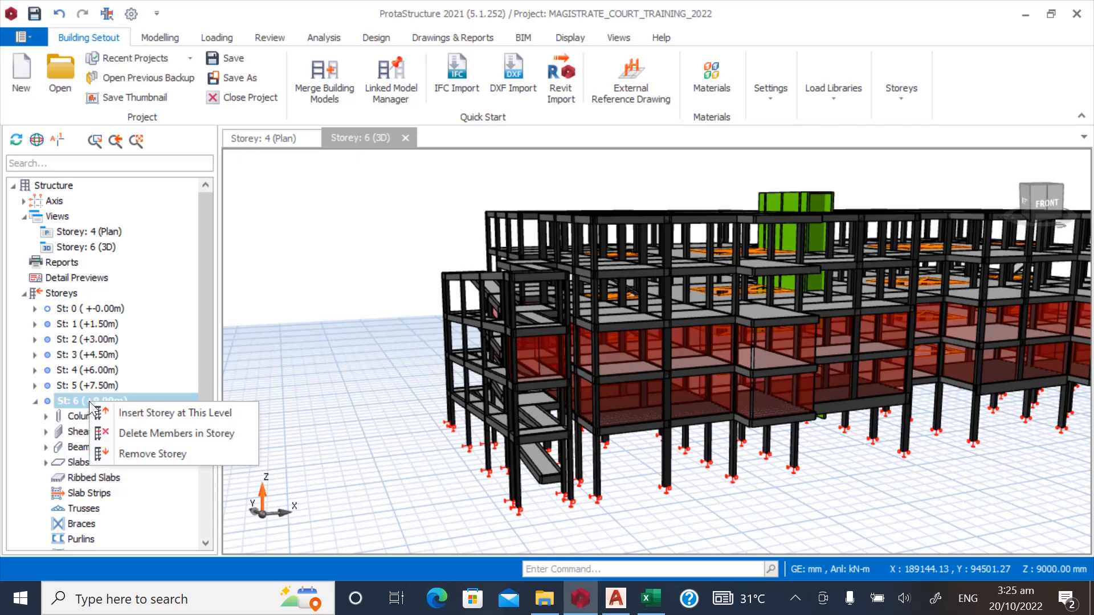
{"action": "left_click", "coordinate": [179, 433]}
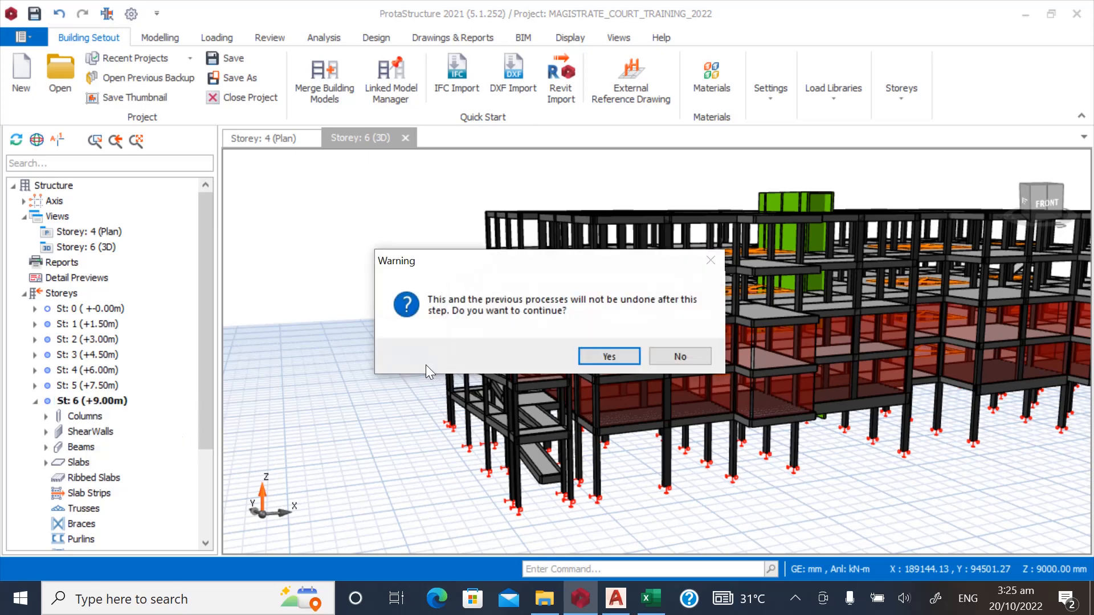
{"action": "left_click", "coordinate": [593, 357]}
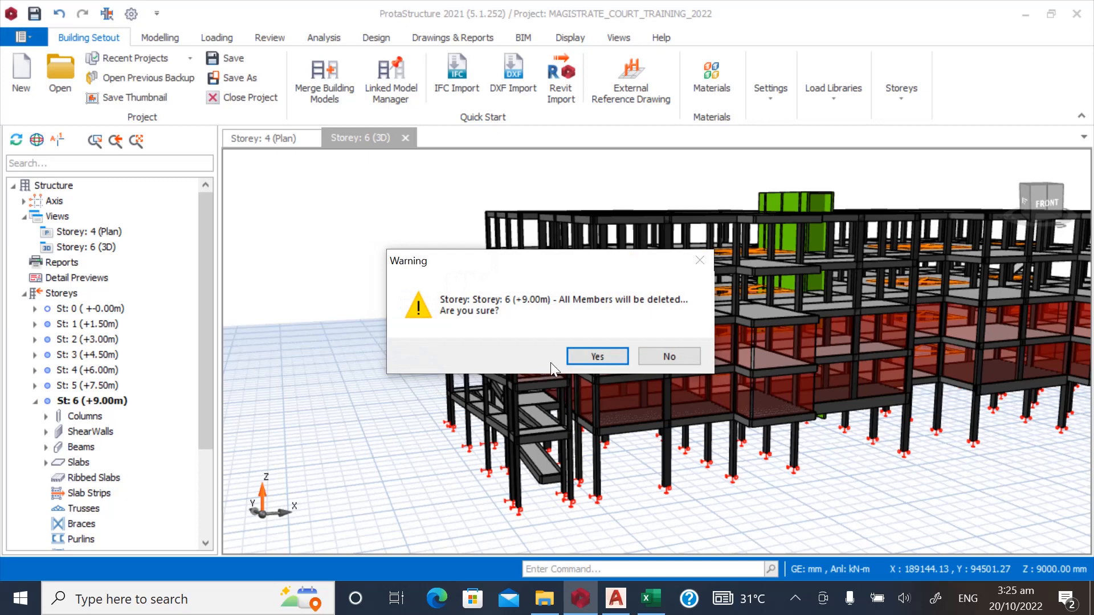
{"action": "left_click", "coordinate": [573, 356]}
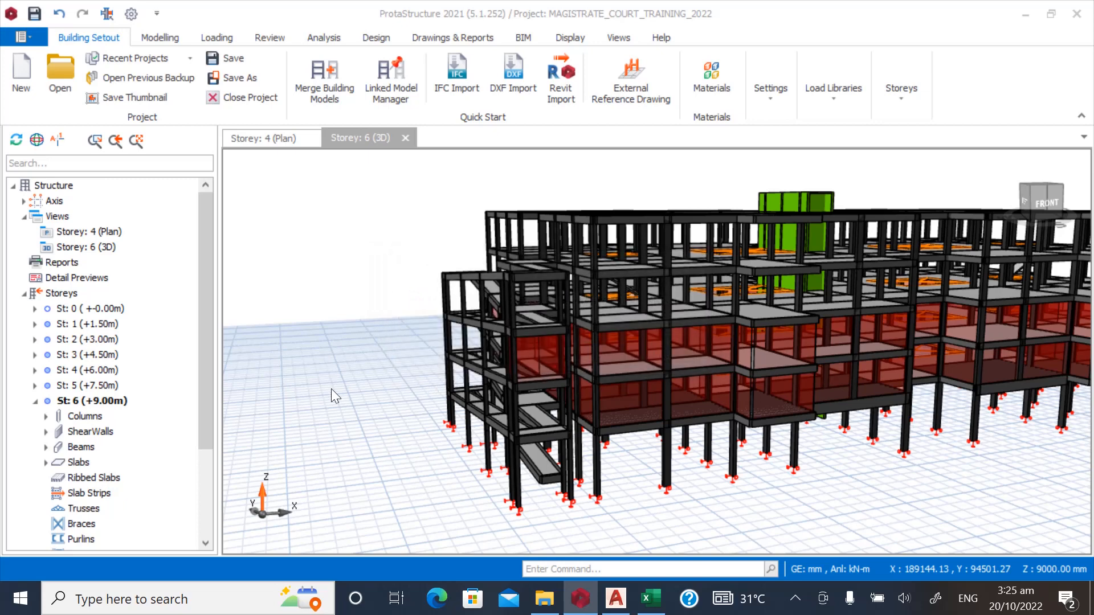
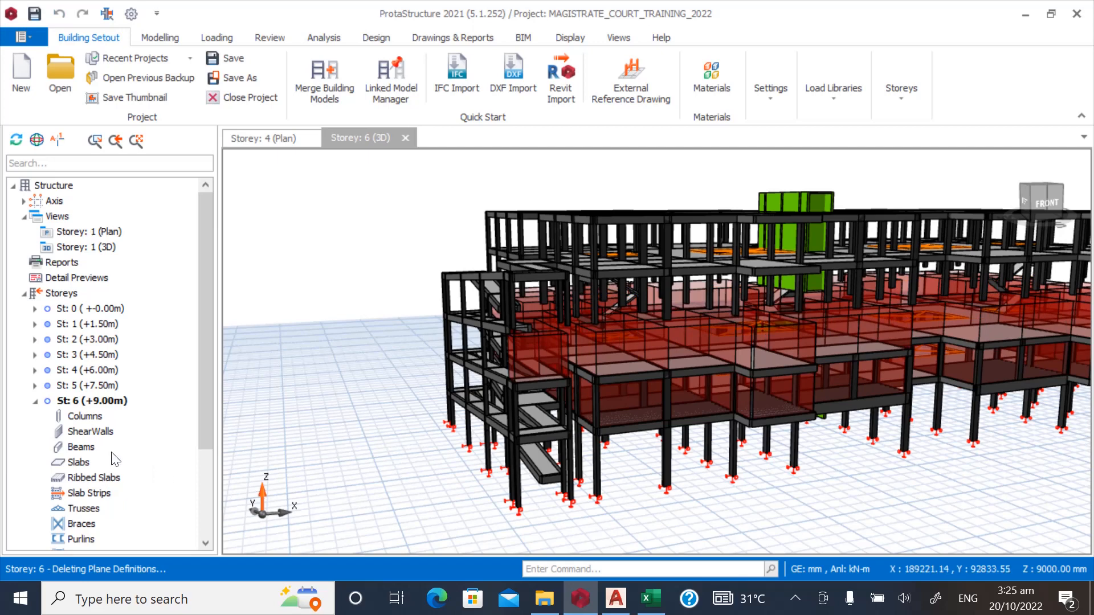
Make storey 8 (+12.00m) the active storey and delete all its members.
{"action": "left_click_drag", "start_coordinate": [207, 379], "coordinate": [205, 465]}
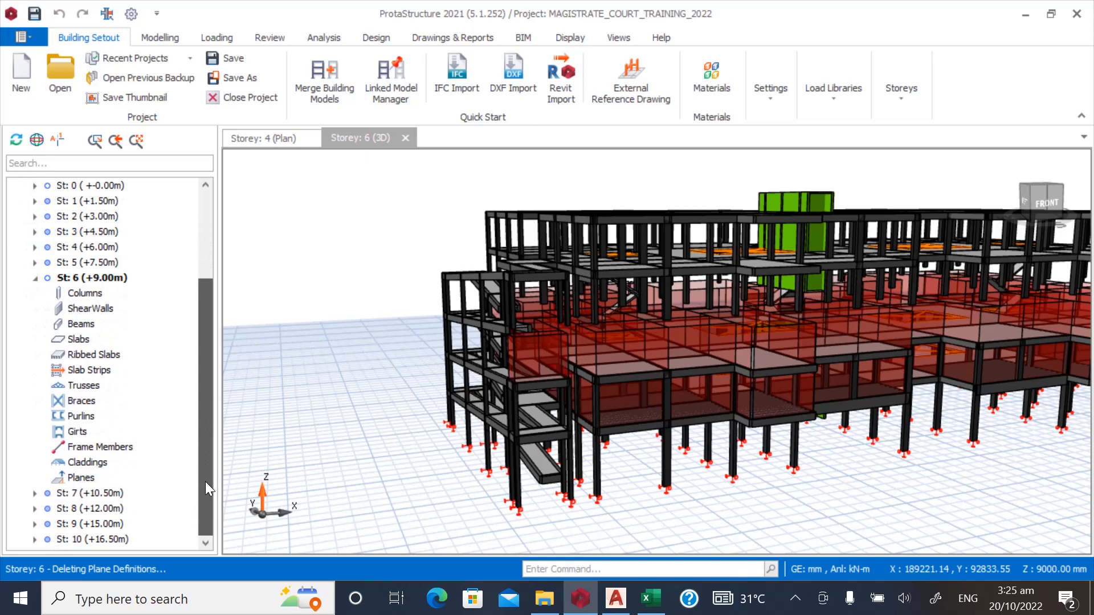
{"action": "left_click", "coordinate": [80, 508]}
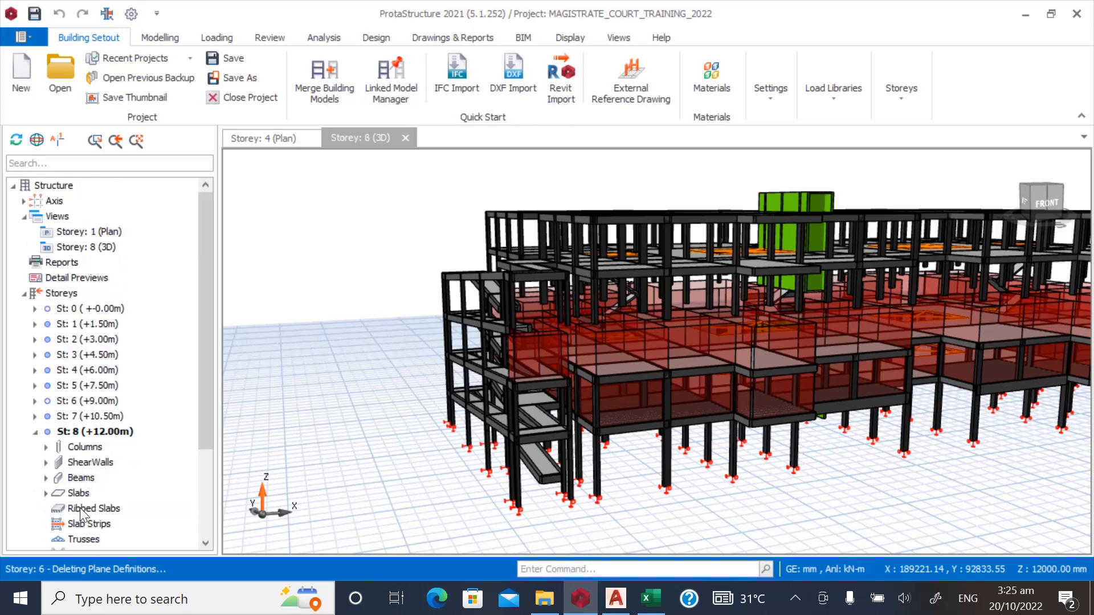
{"action": "right_click", "coordinate": [91, 430]}
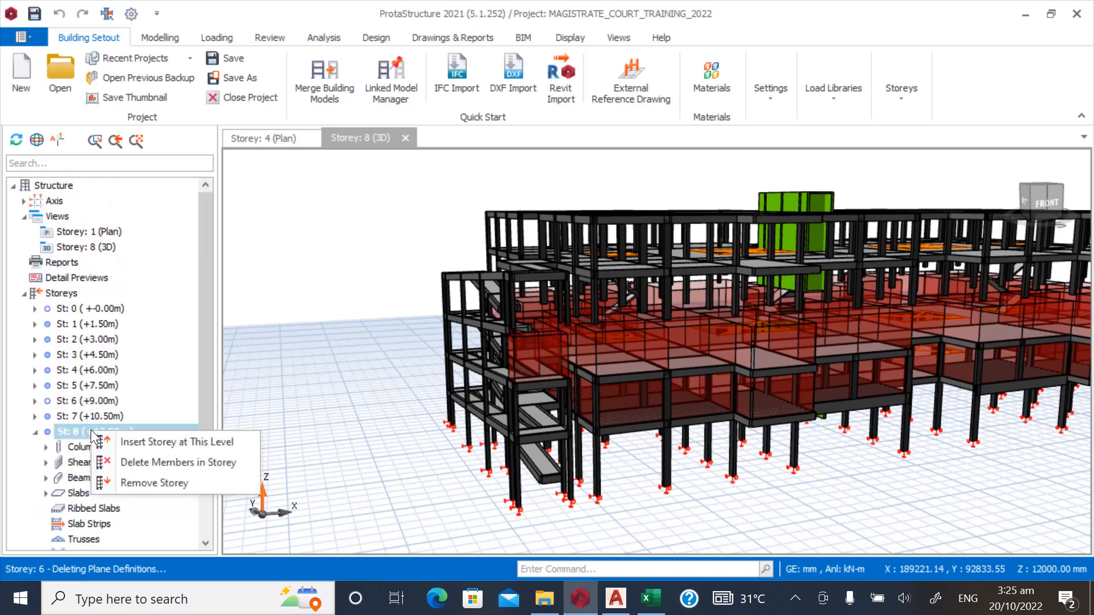
{"action": "left_click", "coordinate": [162, 464]}
{"action": "left_click", "coordinate": [581, 358]}
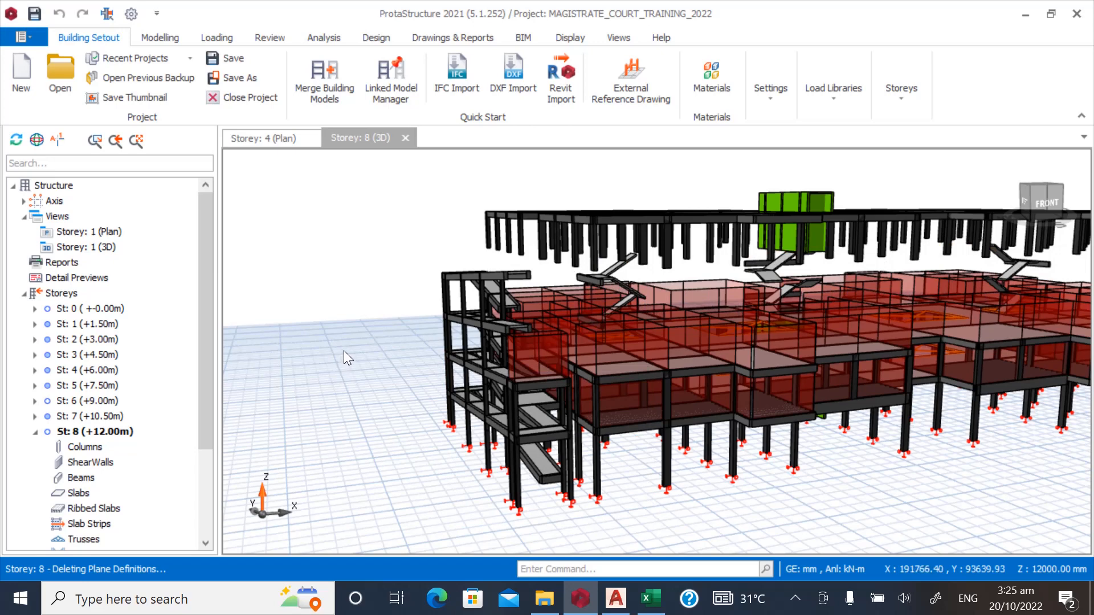
Generate storeys 6 and 8 from storey 4 with all member types, including slab loads, and close the Generate Storey dialog.
{"action": "double_click", "coordinate": [79, 371]}
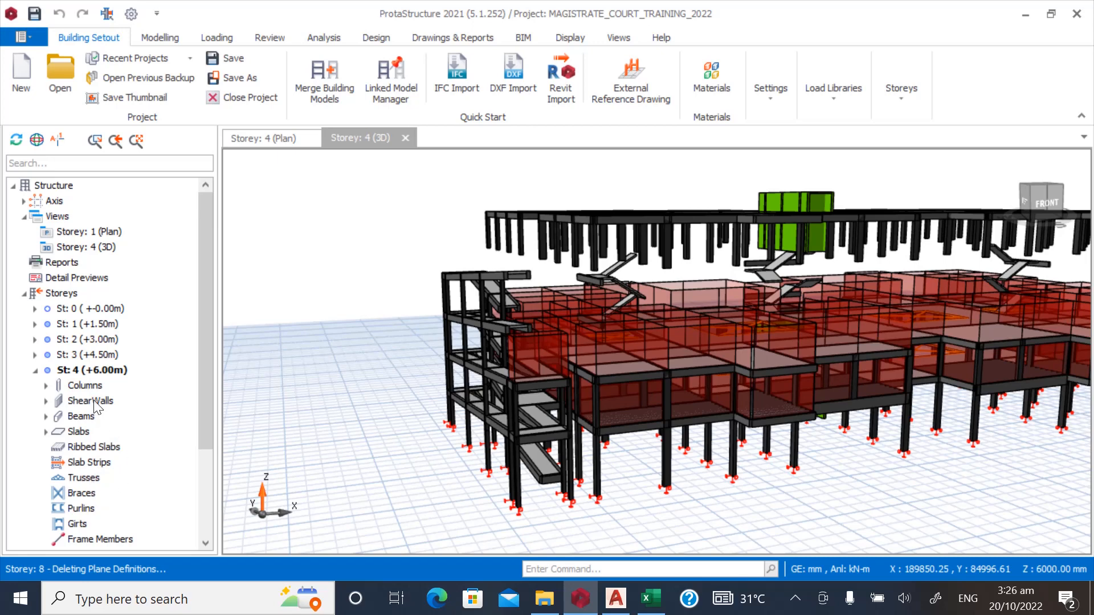
{"action": "left_click", "coordinate": [74, 369]}
{"action": "left_click", "coordinate": [61, 292]}
{"action": "right_click", "coordinate": [60, 291]}
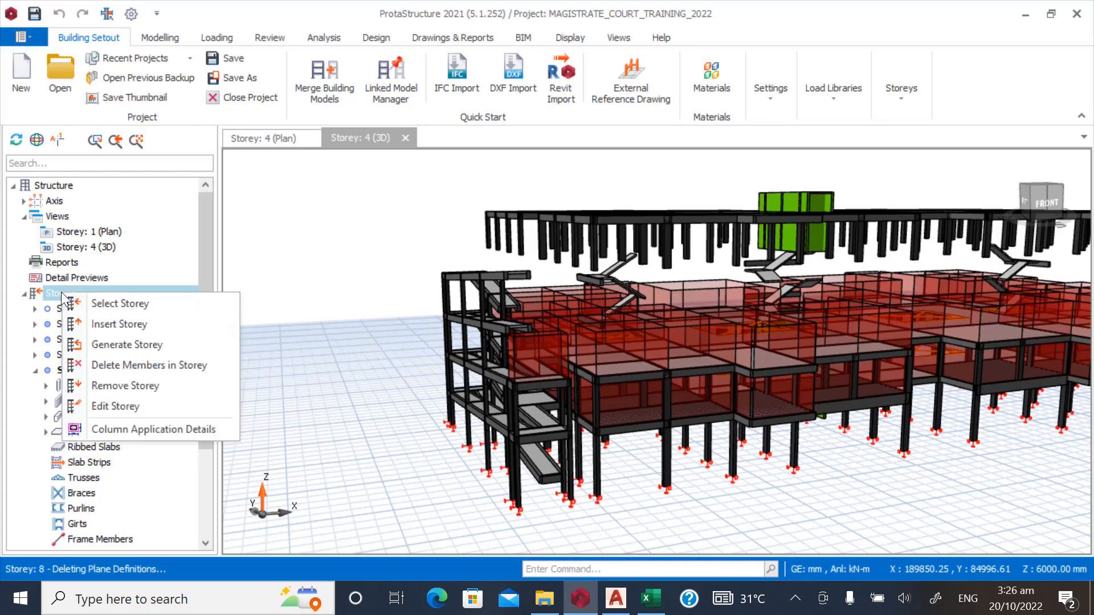
{"action": "left_click", "coordinate": [116, 345]}
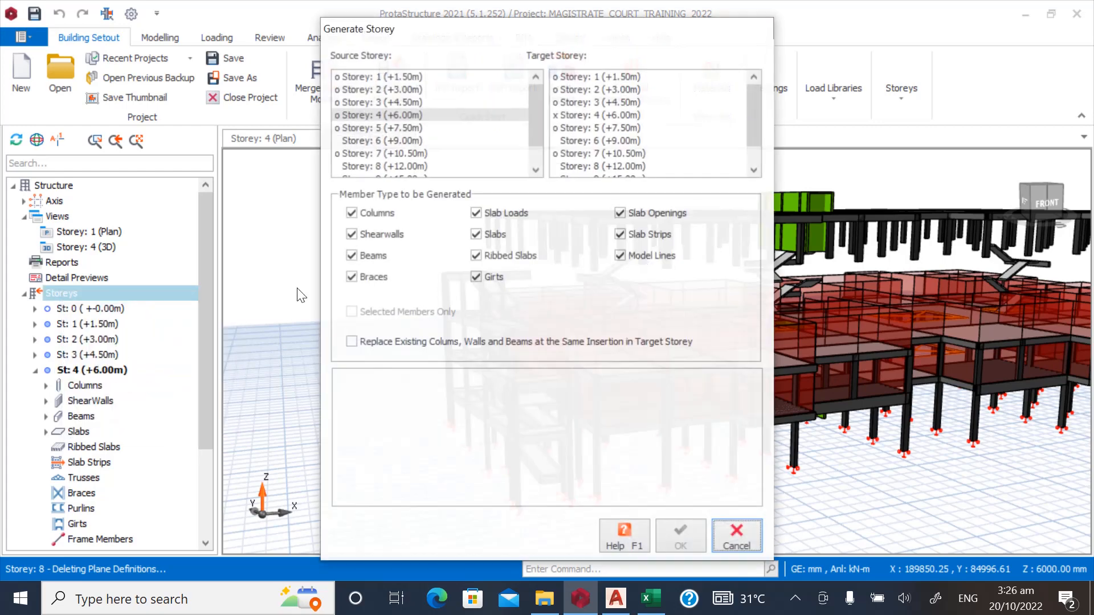
{"action": "left_click", "coordinate": [591, 140]}
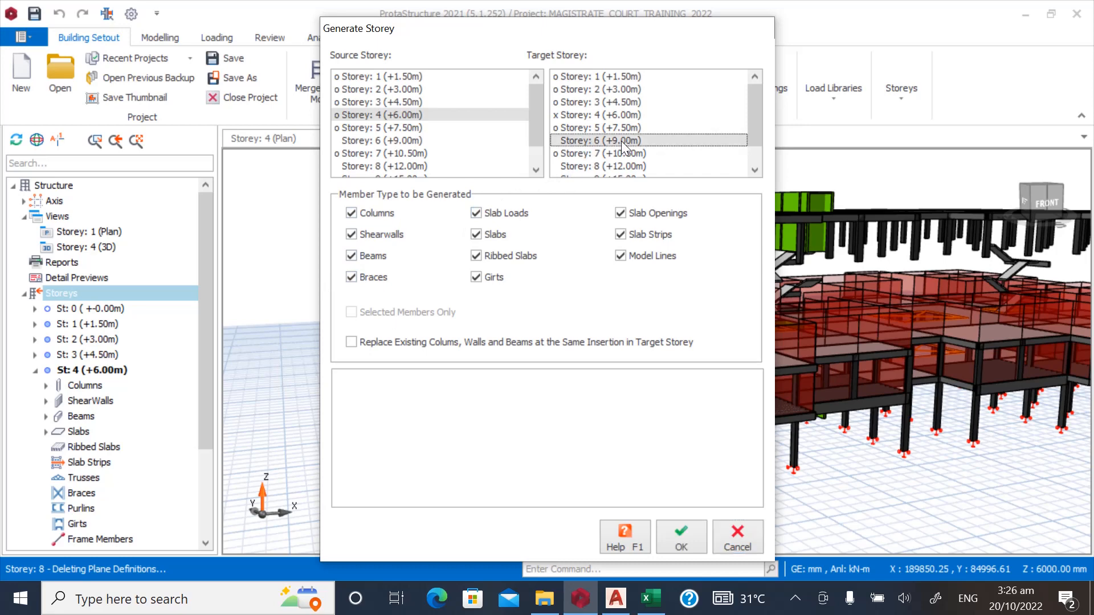
{"action": "scroll", "coordinate": [621, 141], "scroll_direction": "down", "scroll_amount": 1}
{"action": "left_click", "coordinate": [596, 143], "text": "ctrl"}
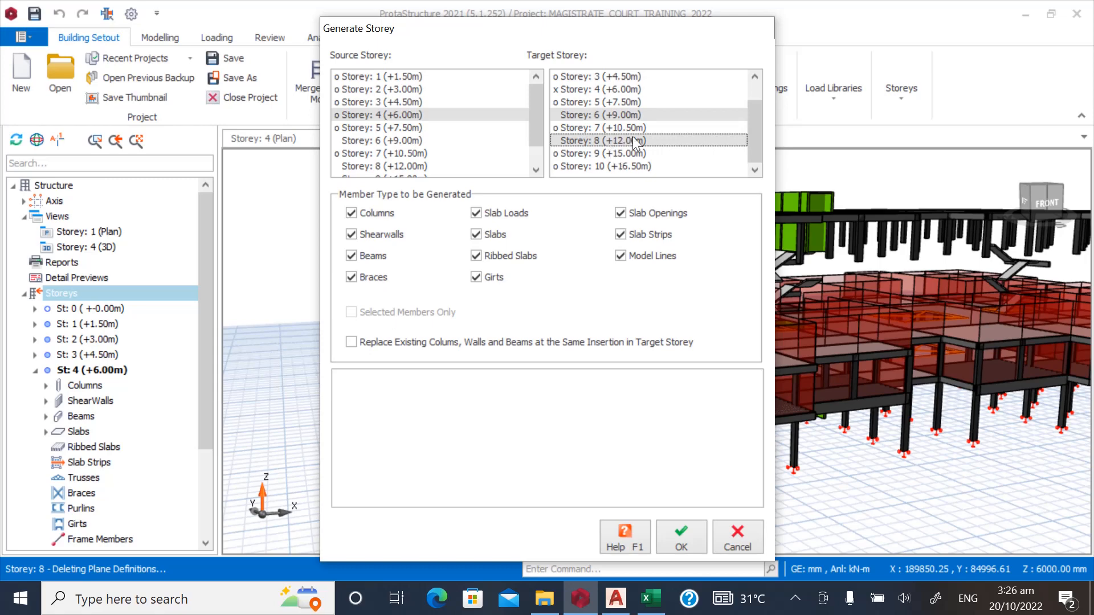
{"action": "left_click", "coordinate": [675, 534]}
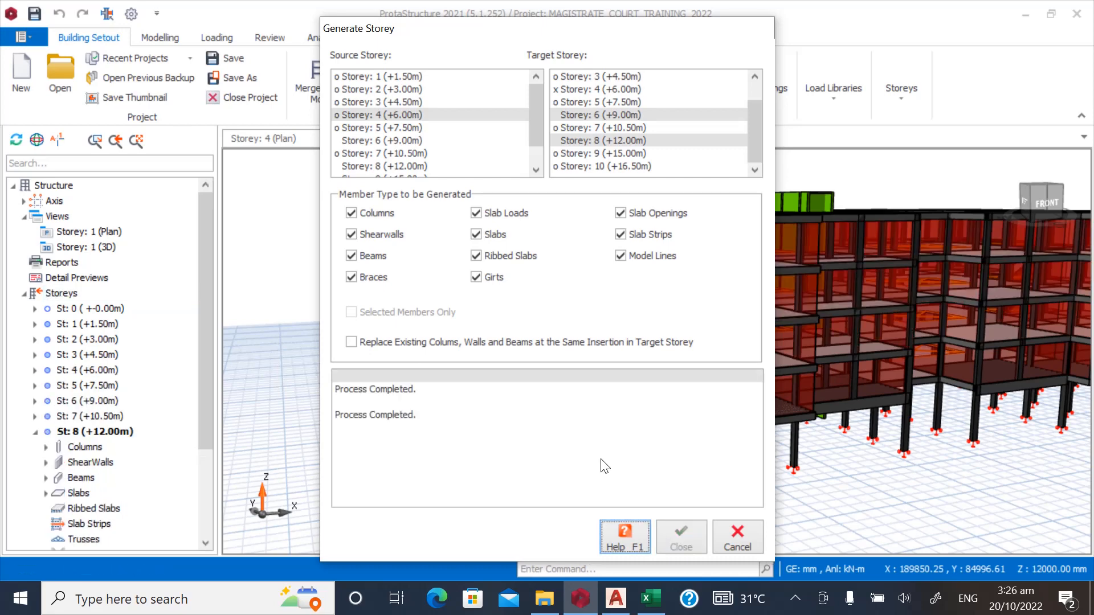
{"action": "left_click", "coordinate": [735, 536]}
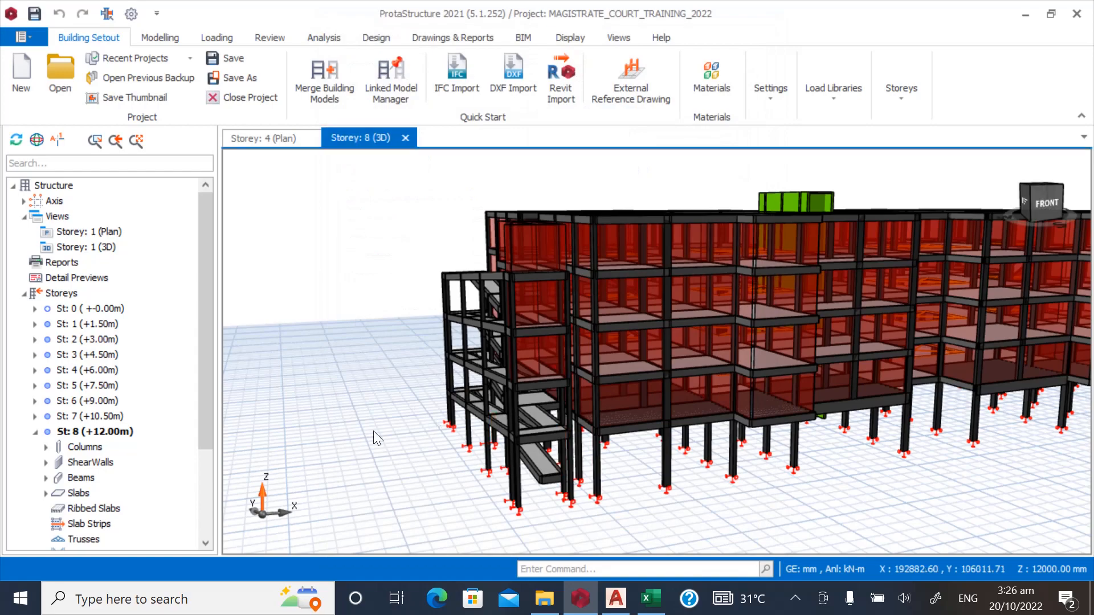
Inspect the wall loads on the regenerated upper storeys and around the outer staircase in the 3D view.
{"action": "mouse_move", "coordinate": [374, 431]}
{"action": "middle_mouse_down"}
{"action": "mouse_move", "coordinate": [435, 449]}
{"action": "mouse_move", "coordinate": [319, 435]}
{"action": "mouse_move", "coordinate": [445, 456]}
{"action": "mouse_move", "coordinate": [565, 439]}
{"action": "mouse_move", "coordinate": [373, 463]}
{"action": "mouse_move", "coordinate": [382, 456]}
{"action": "middle_mouse_up"}
{"action": "scroll", "coordinate": [651, 327], "scroll_direction": "up", "scroll_amount": 3}
{"action": "scroll", "coordinate": [538, 389], "scroll_direction": "down", "scroll_amount": 2}
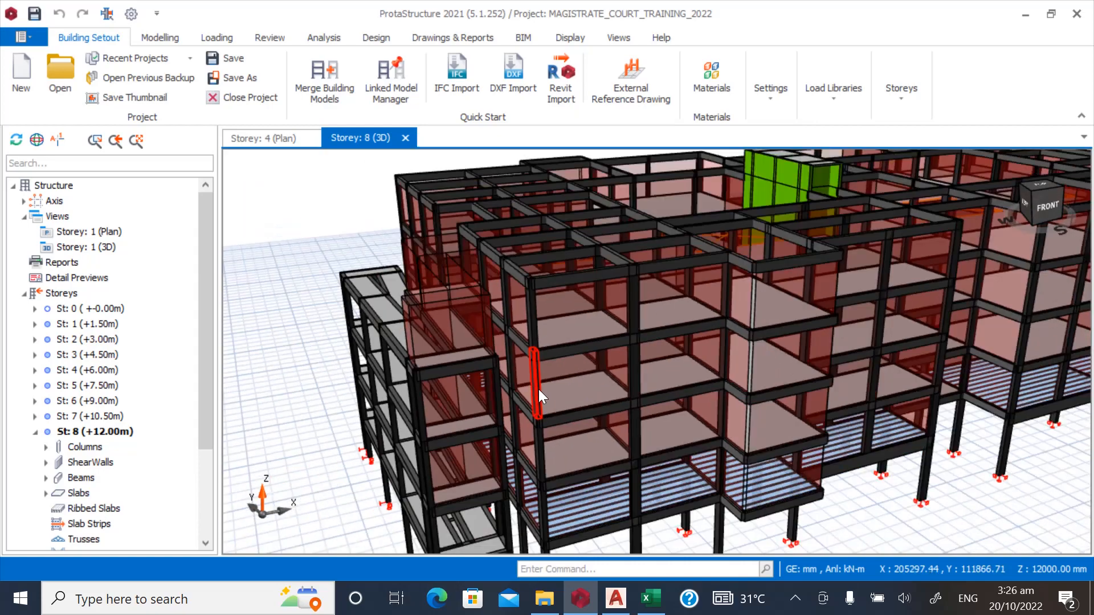
{"action": "scroll", "coordinate": [539, 389], "scroll_direction": "down", "scroll_amount": 4}
{"action": "mouse_move", "coordinate": [591, 444]}
{"action": "middle_mouse_down"}
{"action": "mouse_move", "coordinate": [613, 435]}
{"action": "mouse_move", "coordinate": [616, 419]}
{"action": "mouse_move", "coordinate": [573, 407]}
{"action": "middle_mouse_up"}
{"action": "scroll", "coordinate": [484, 355], "scroll_direction": "down", "scroll_amount": 3}
{"action": "scroll", "coordinate": [536, 409], "scroll_direction": "up", "scroll_amount": 2}
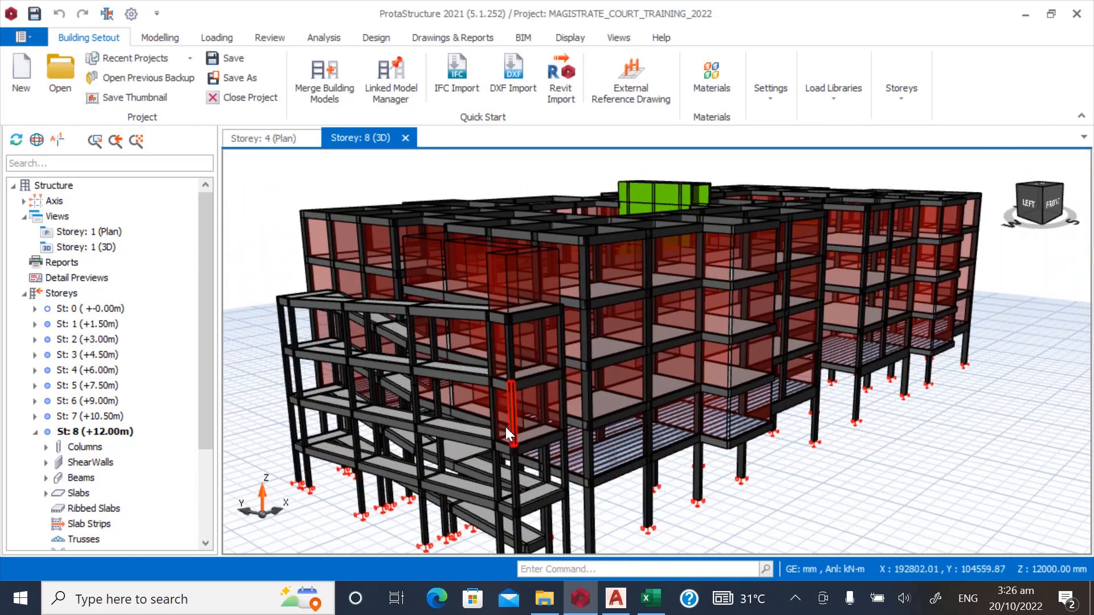
{"action": "mouse_move", "coordinate": [506, 429]}
{"action": "middle_mouse_down"}
{"action": "mouse_move", "coordinate": [524, 460]}
{"action": "mouse_move", "coordinate": [545, 452]}
{"action": "mouse_move", "coordinate": [522, 448]}
{"action": "middle_mouse_up"}
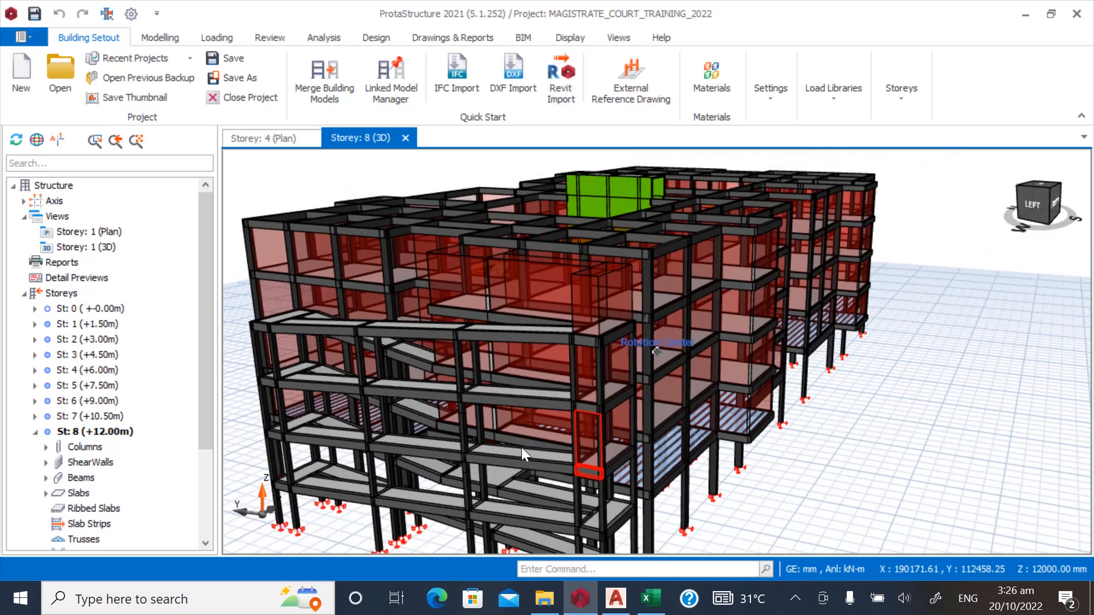
{"action": "scroll", "coordinate": [588, 460], "scroll_direction": "up", "scroll_amount": 4}
{"action": "middle_click_drag", "start_coordinate": [665, 345], "coordinate": [634, 359]}
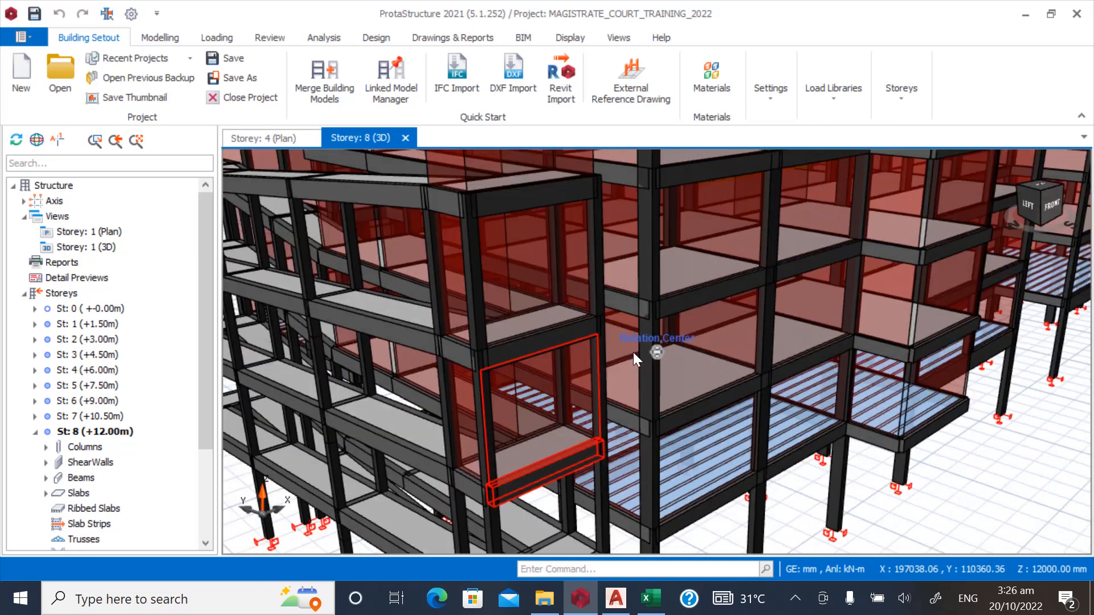
{"action": "scroll", "coordinate": [627, 348], "scroll_direction": "down", "scroll_amount": 3}
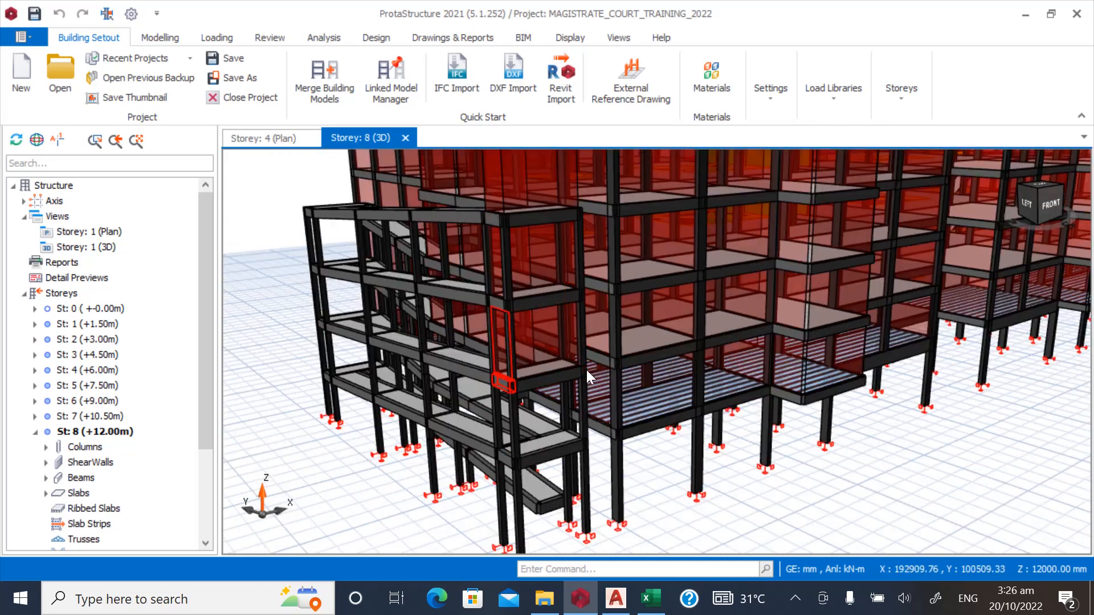
{"action": "scroll", "coordinate": [586, 373], "scroll_direction": "down", "scroll_amount": 4}
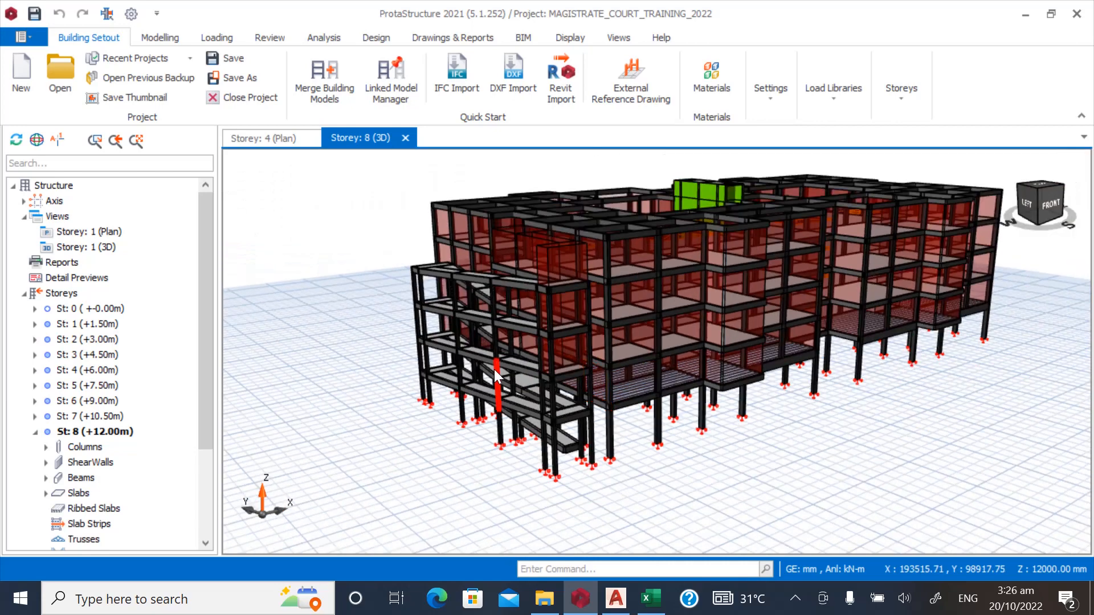
Make storey 4 the active storey and display its plan at the outer staircase area.
{"action": "left_click", "coordinate": [72, 370]}
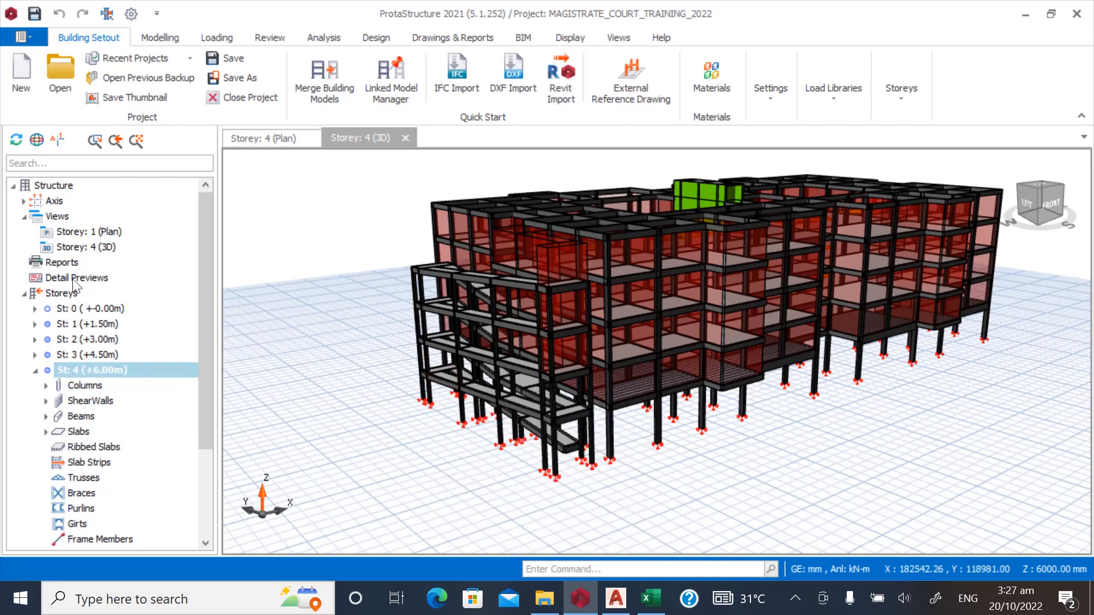
{"action": "left_click", "coordinate": [97, 233]}
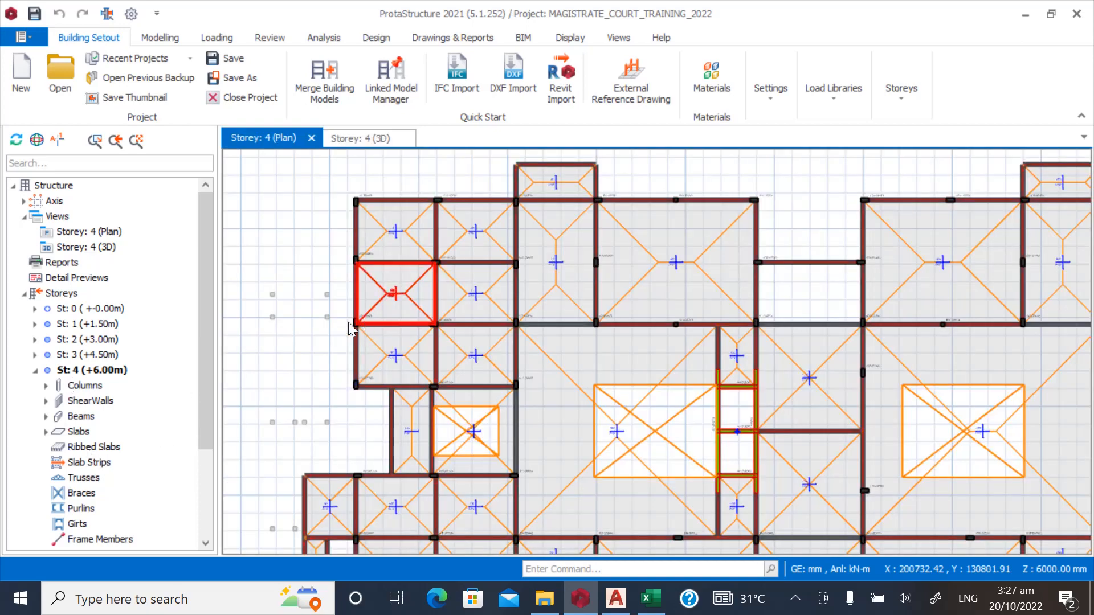
{"action": "scroll", "coordinate": [373, 272], "scroll_direction": "down", "scroll_amount": 3}
{"action": "scroll", "coordinate": [310, 464], "scroll_direction": "up", "scroll_amount": 4}
{"action": "scroll", "coordinate": [342, 395], "scroll_direction": "down", "scroll_amount": 1}
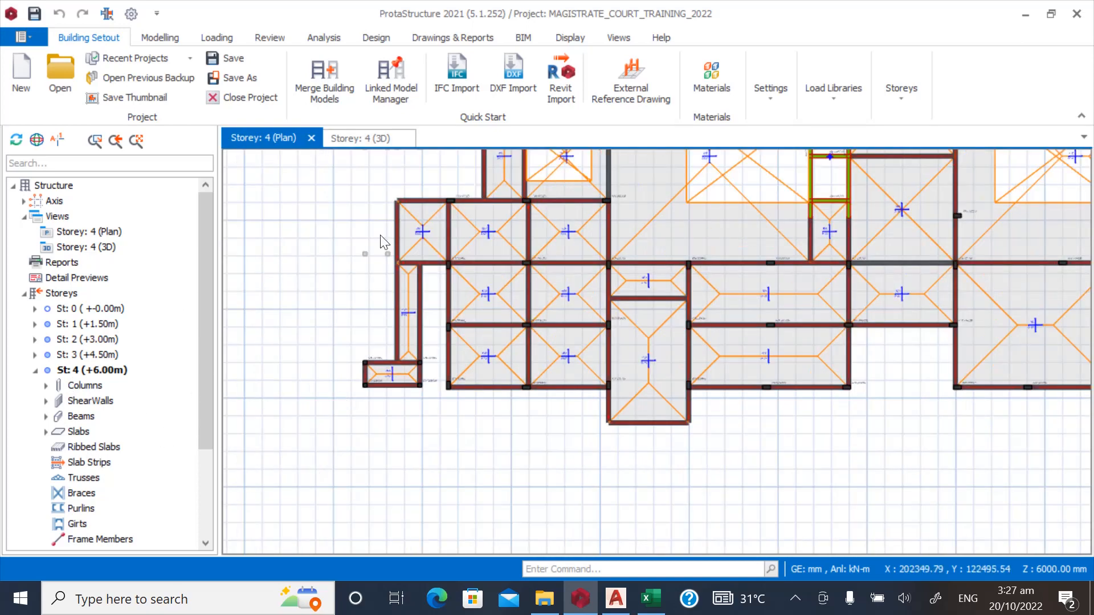
On storey 4, select the three outer beams around slab 4S50 and the two long beams along slab 4S51.
{"action": "scroll", "coordinate": [399, 174], "scroll_direction": "up", "scroll_amount": 5}
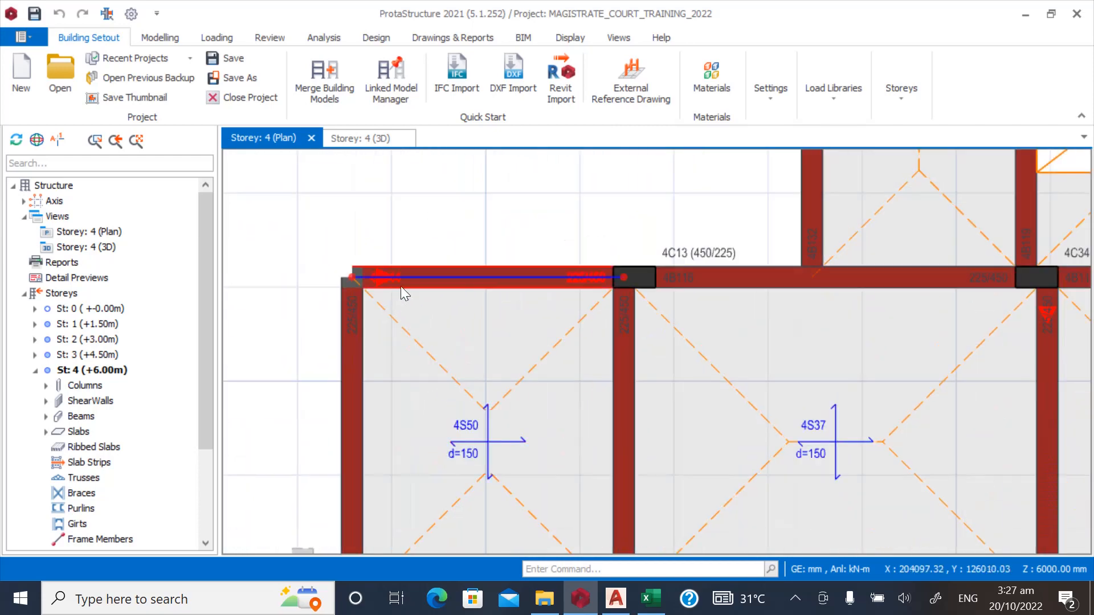
{"action": "left_click", "coordinate": [402, 284]}
{"action": "scroll", "coordinate": [433, 240], "scroll_direction": "down", "scroll_amount": 3}
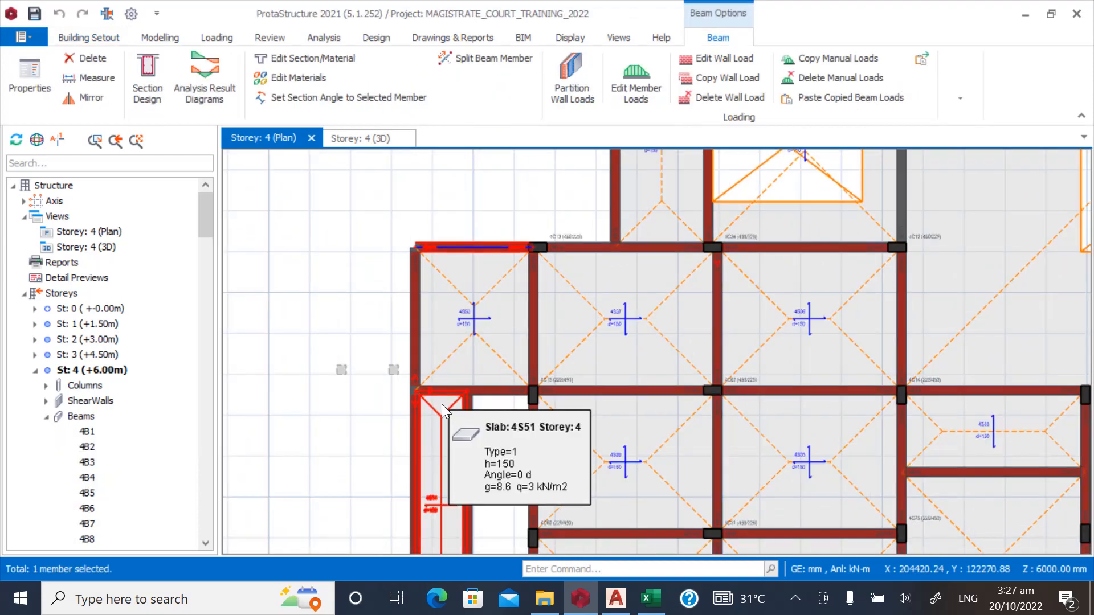
{"action": "scroll", "coordinate": [442, 404], "scroll_direction": "up", "scroll_amount": 2}
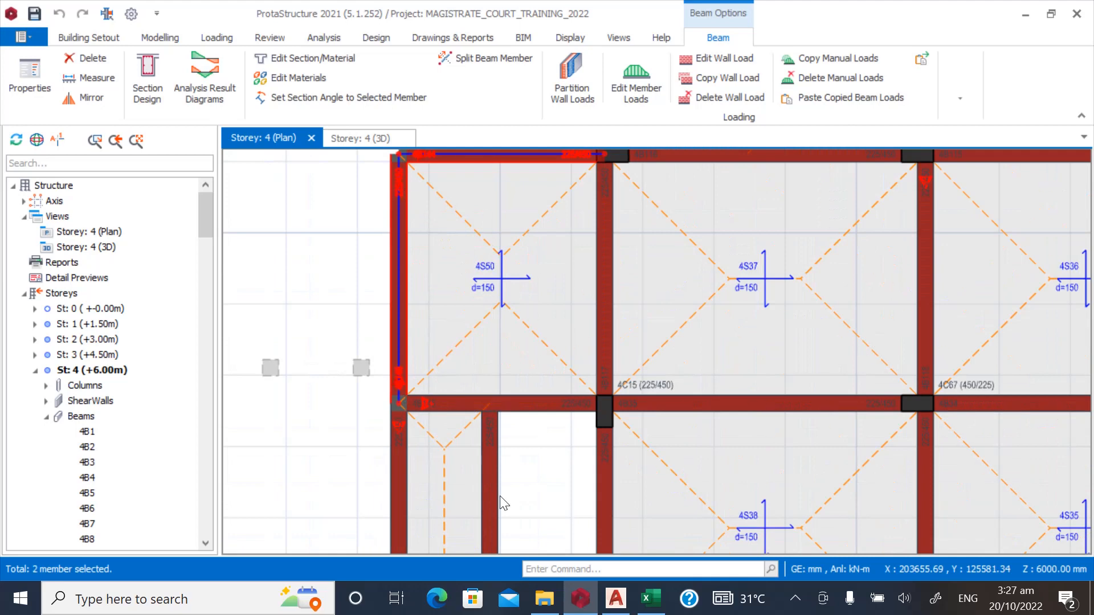
{"action": "left_click", "coordinate": [578, 411]}
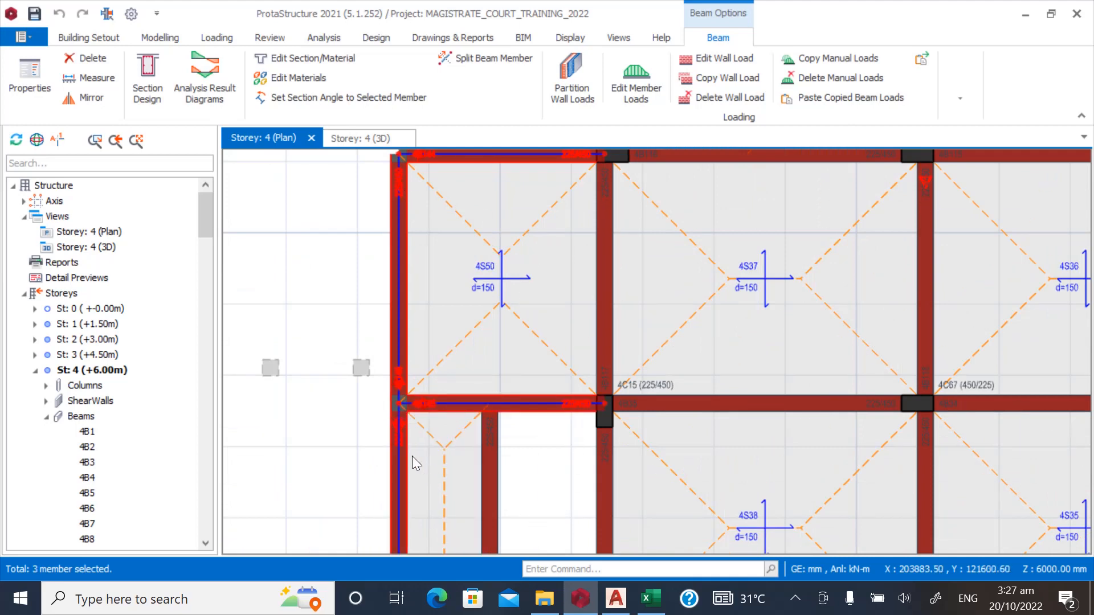
{"action": "left_click", "coordinate": [487, 450]}
{"action": "scroll", "coordinate": [479, 328], "scroll_direction": "down", "scroll_amount": 1}
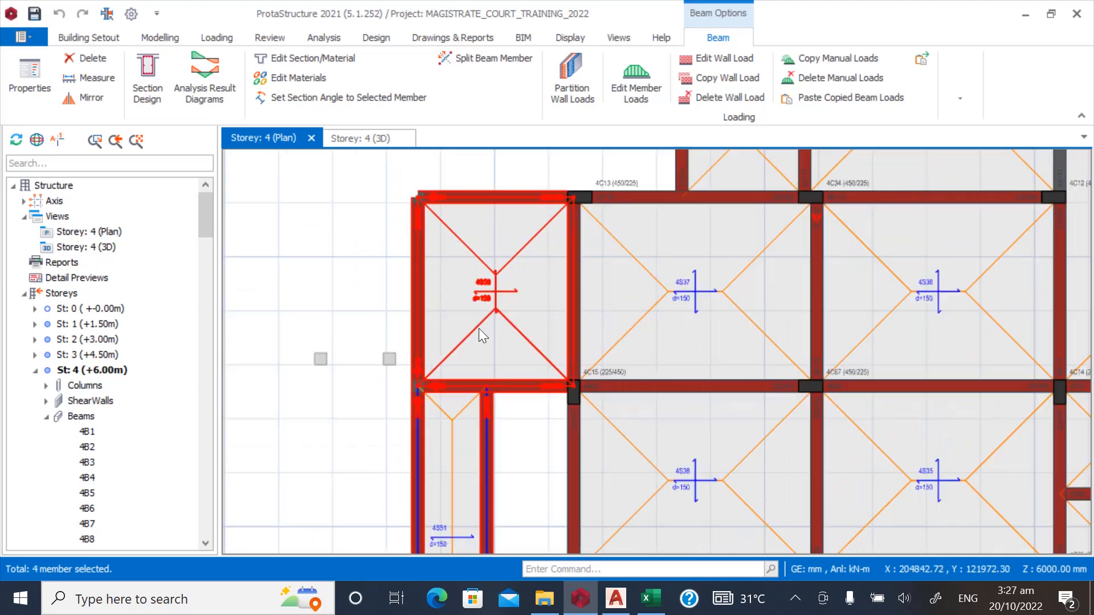
Add the four beams around slab 4S49 to the selection and delete the wall loads from all selected beams.
{"action": "scroll", "coordinate": [479, 328], "scroll_direction": "down", "scroll_amount": 2}
{"action": "scroll", "coordinate": [460, 525], "scroll_direction": "up", "scroll_amount": 5}
{"action": "left_click", "coordinate": [543, 462]}
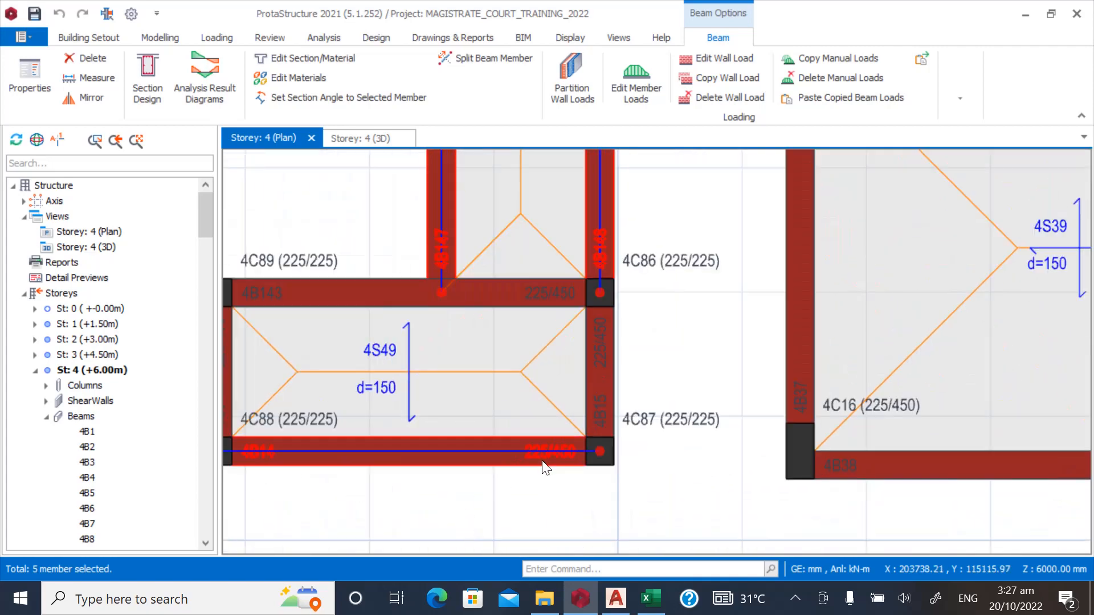
{"action": "left_click", "coordinate": [599, 365]}
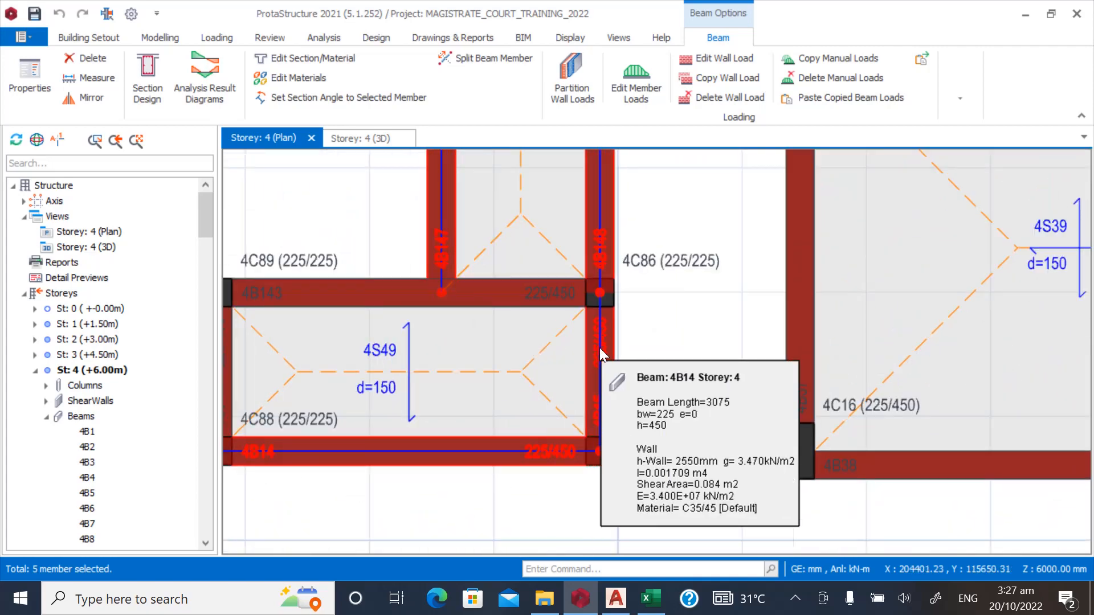
{"action": "left_click", "coordinate": [550, 303]}
{"action": "scroll", "coordinate": [692, 358], "scroll_direction": "down", "scroll_amount": 2}
{"action": "left_click", "coordinate": [637, 374]}
{"action": "scroll", "coordinate": [476, 389], "scroll_direction": "up", "scroll_amount": 1}
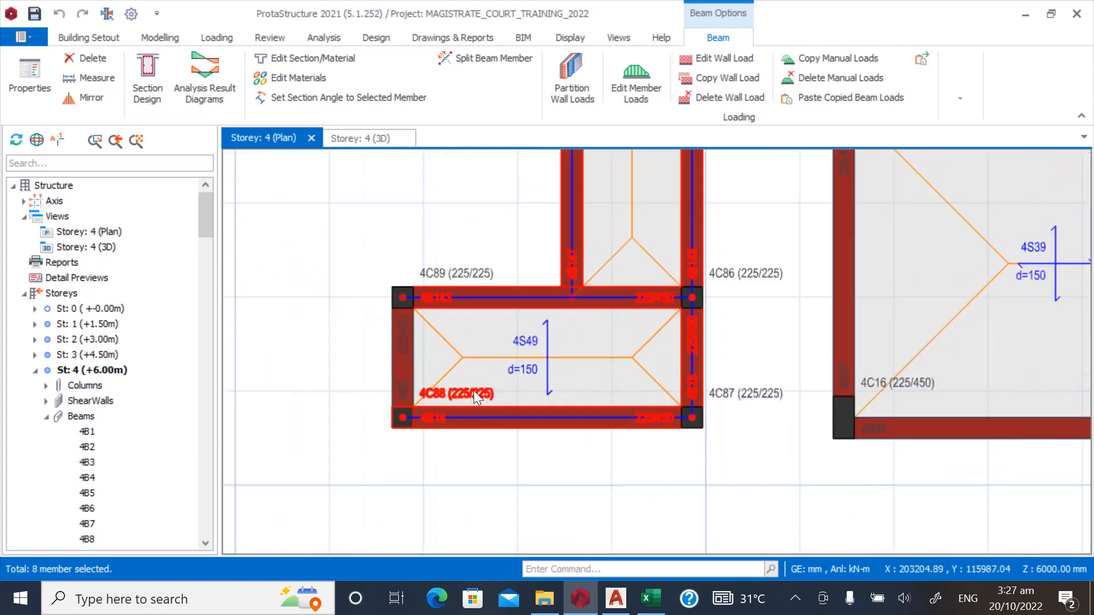
{"action": "left_click", "coordinate": [417, 337]}
{"action": "right_click", "coordinate": [418, 337]}
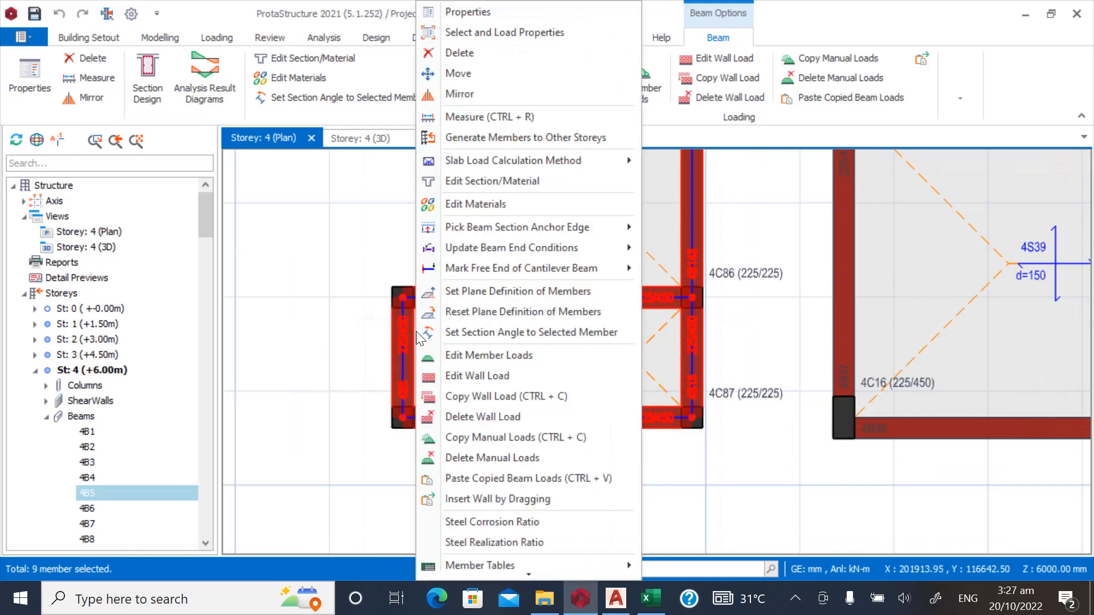
{"action": "left_click", "coordinate": [466, 417]}
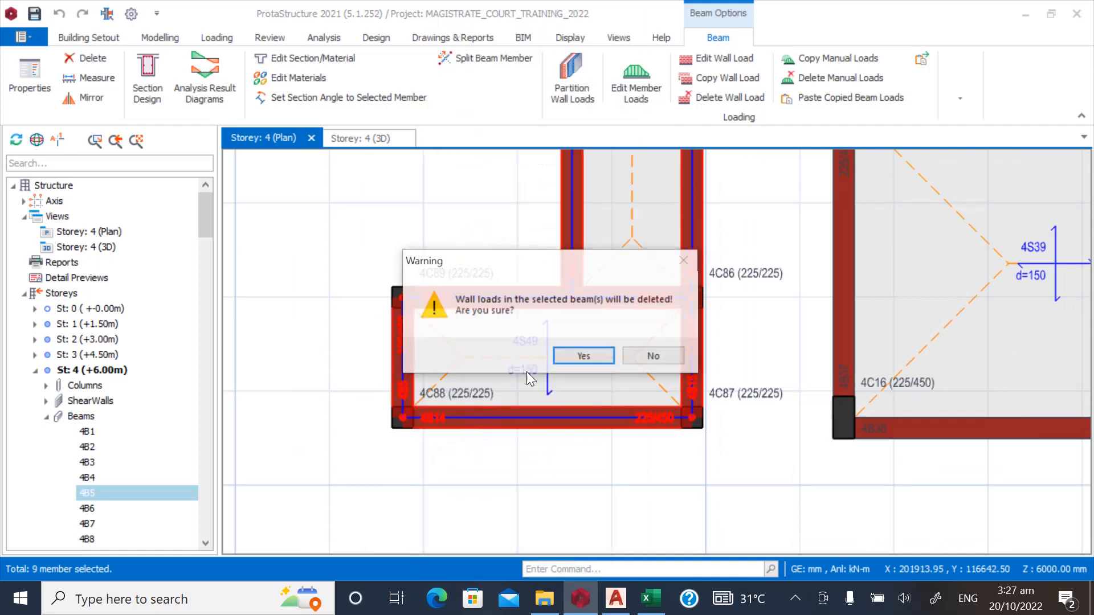
{"action": "left_click", "coordinate": [577, 357]}
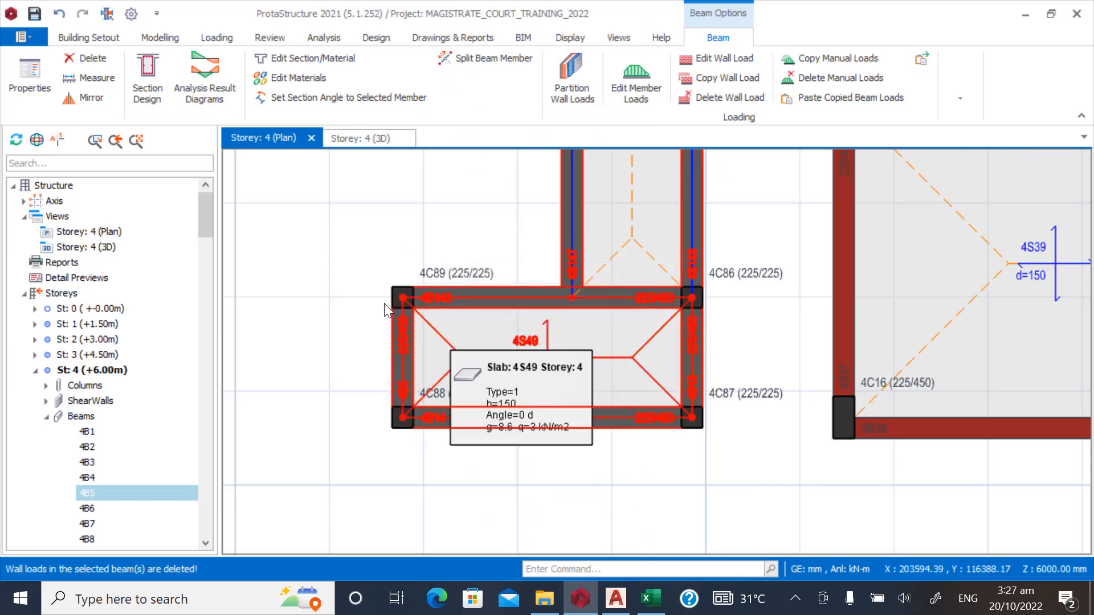
{"action": "left_click", "coordinate": [442, 480]}
{"action": "scroll", "coordinate": [442, 480], "scroll_direction": "down", "scroll_amount": 6}
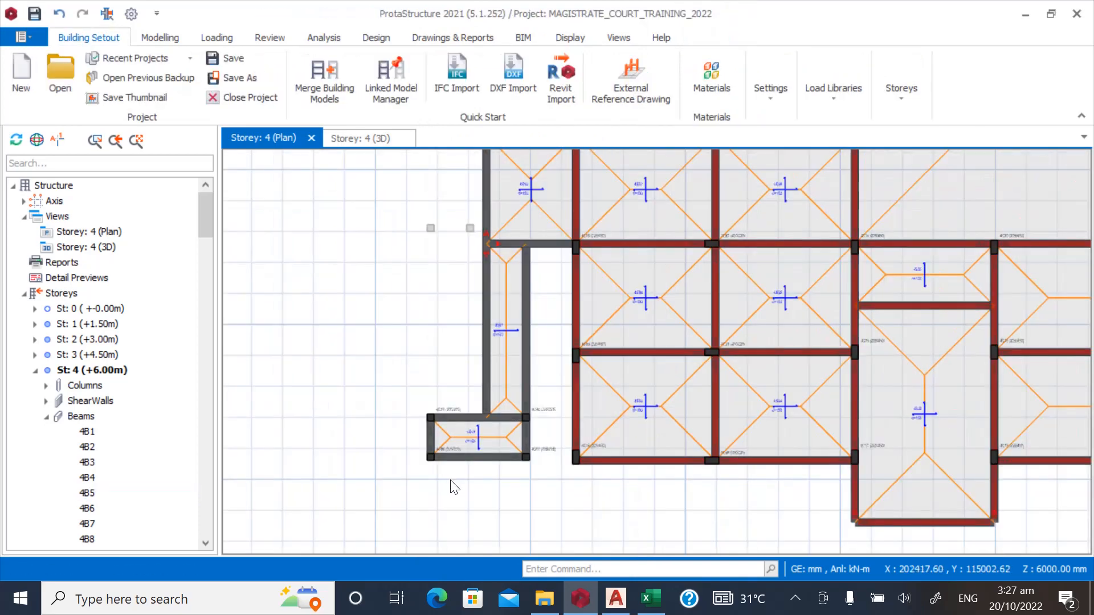
Make storey 6 (+9.00m) active and select the three outer beams of slab 6S50 and both long beams along slab 6S51.
{"action": "left_click", "coordinate": [35, 371]}
{"action": "left_click", "coordinate": [73, 401]}
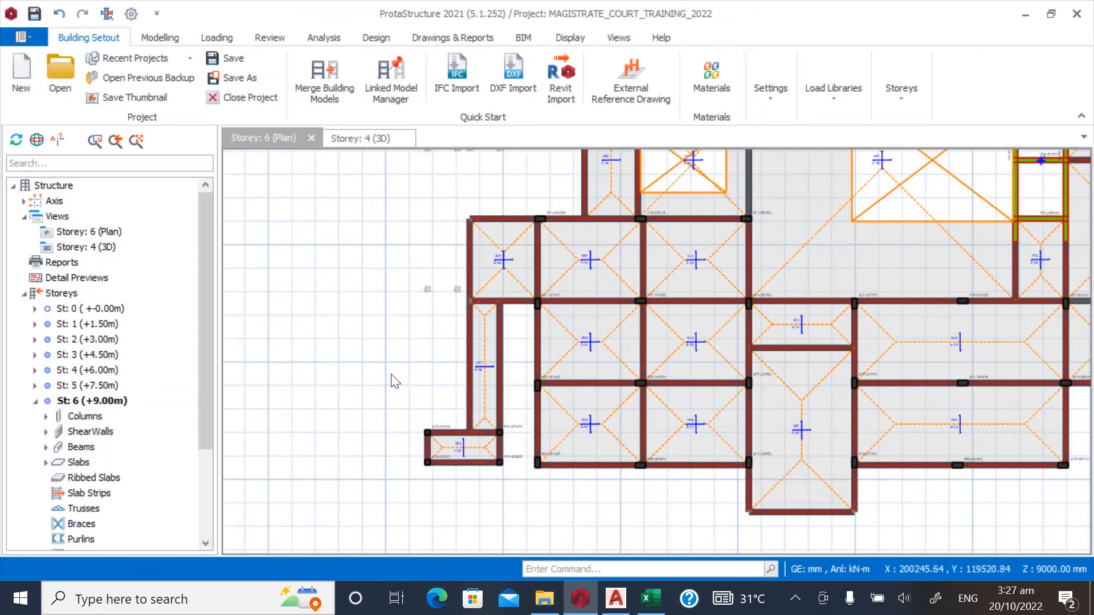
{"action": "scroll", "coordinate": [460, 286], "scroll_direction": "up", "scroll_amount": 5}
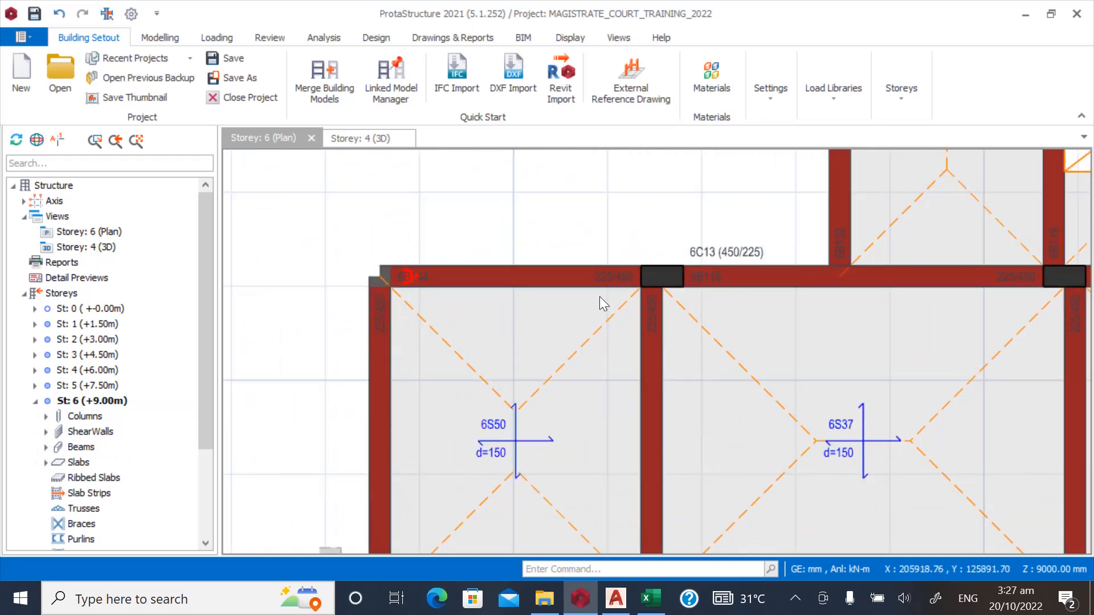
{"action": "left_click", "coordinate": [606, 287]}
{"action": "scroll", "coordinate": [544, 226], "scroll_direction": "down", "scroll_amount": 3}
{"action": "scroll", "coordinate": [515, 395], "scroll_direction": "up", "scroll_amount": 2}
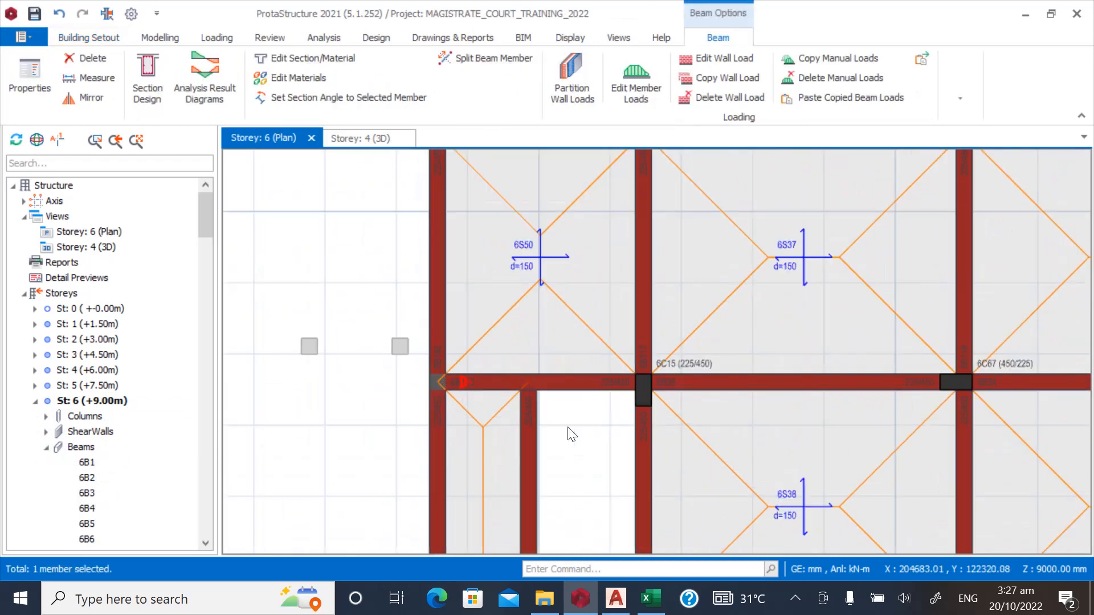
{"action": "scroll", "coordinate": [473, 422], "scroll_direction": "down", "scroll_amount": 2}
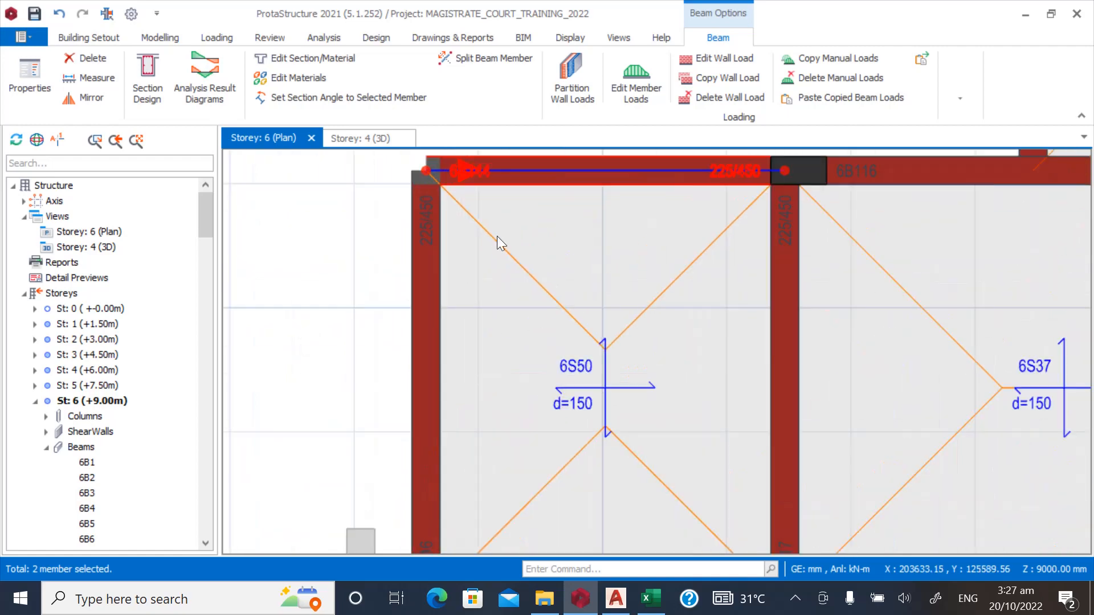
{"action": "scroll", "coordinate": [512, 228], "scroll_direction": "up", "scroll_amount": 3}
{"action": "left_click", "coordinate": [436, 220]}
{"action": "scroll", "coordinate": [525, 207], "scroll_direction": "down", "scroll_amount": 2}
{"action": "left_click", "coordinate": [540, 335]}
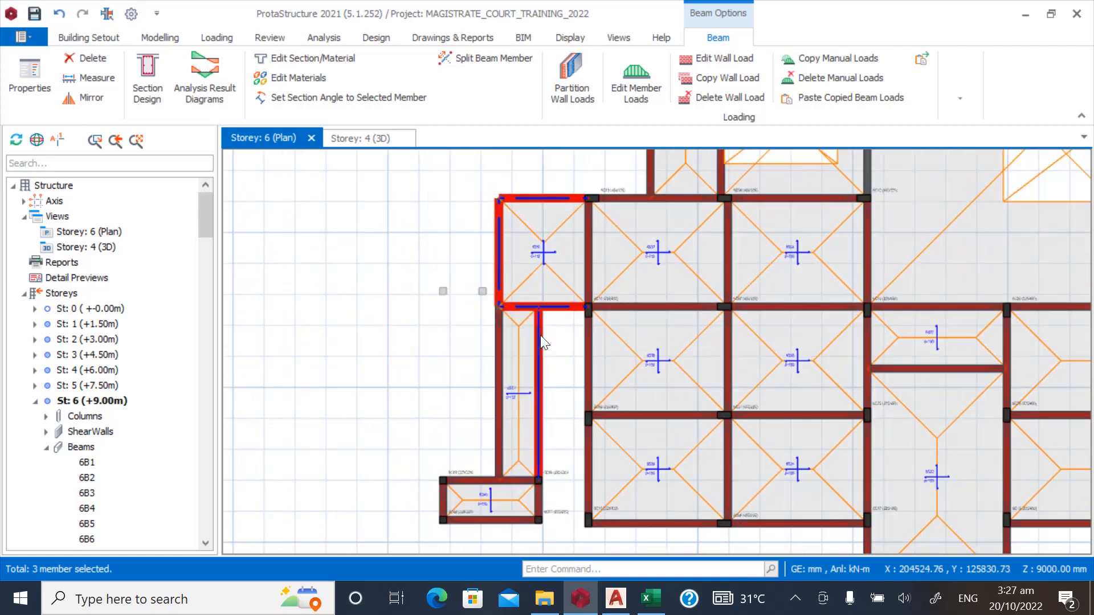
{"action": "scroll", "coordinate": [546, 365], "scroll_direction": "up", "scroll_amount": 2}
{"action": "left_click", "coordinate": [380, 255]}
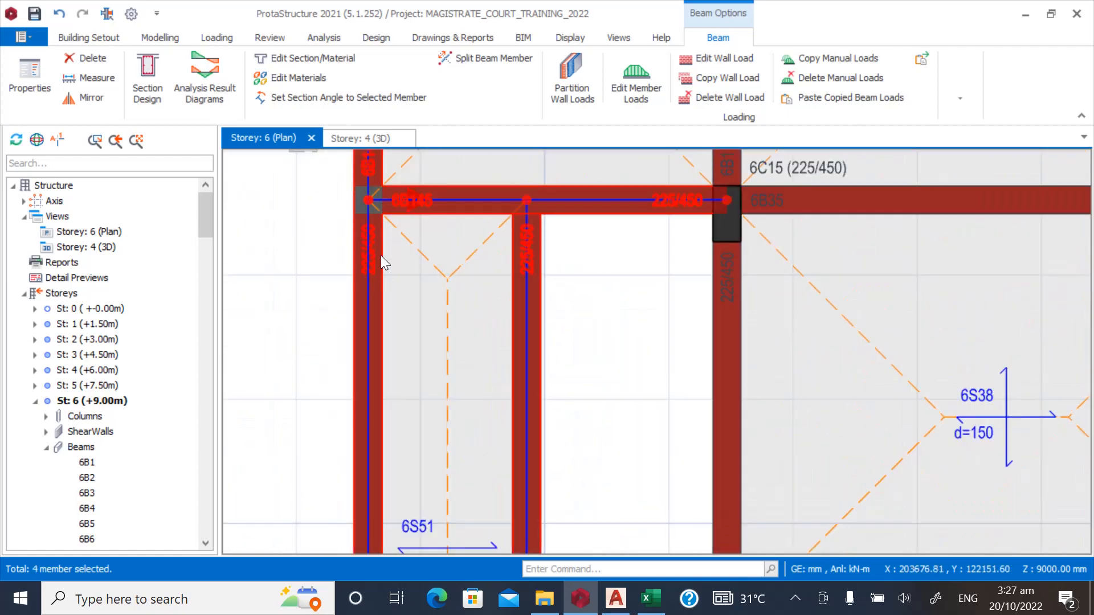
Add the four beams around slab 6S49 to the selection and delete the wall loads from all selected beams.
{"action": "scroll", "coordinate": [487, 222], "scroll_direction": "down", "scroll_amount": 4}
{"action": "scroll", "coordinate": [461, 484], "scroll_direction": "up", "scroll_amount": 2}
{"action": "scroll", "coordinate": [435, 530], "scroll_direction": "up", "scroll_amount": 2}
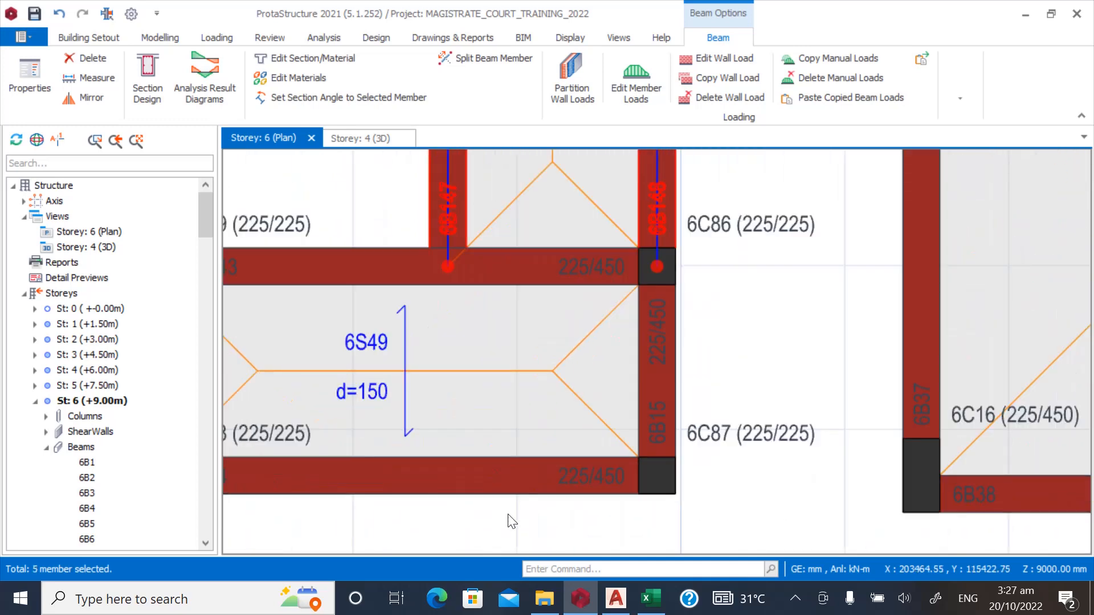
{"action": "left_click", "coordinate": [590, 489]}
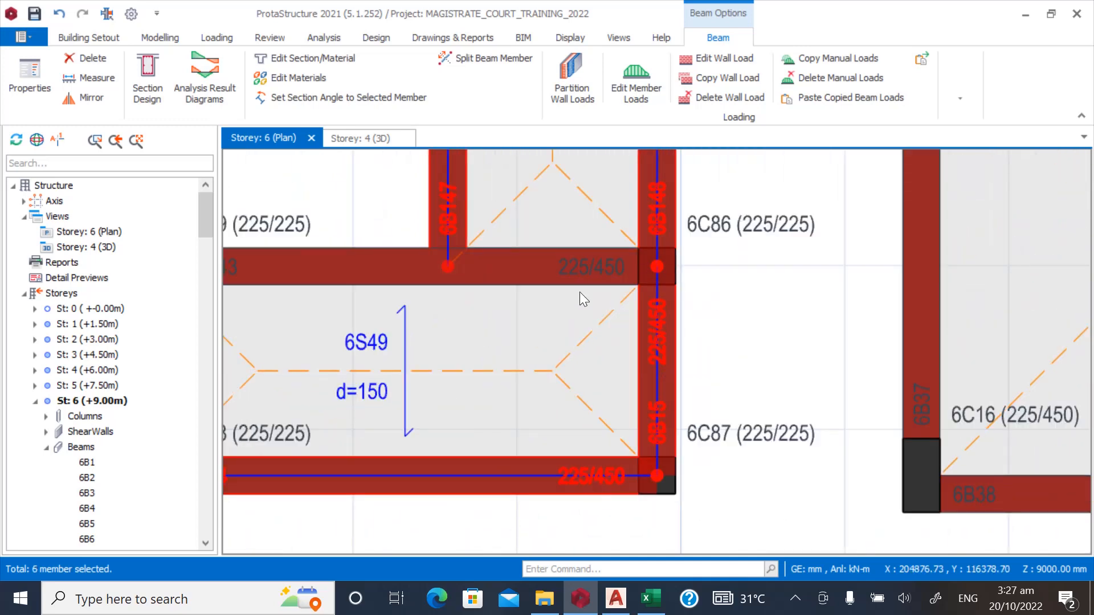
{"action": "left_click", "coordinate": [586, 274]}
{"action": "scroll", "coordinate": [592, 342], "scroll_direction": "down", "scroll_amount": 2}
{"action": "scroll", "coordinate": [428, 353], "scroll_direction": "up", "scroll_amount": 1}
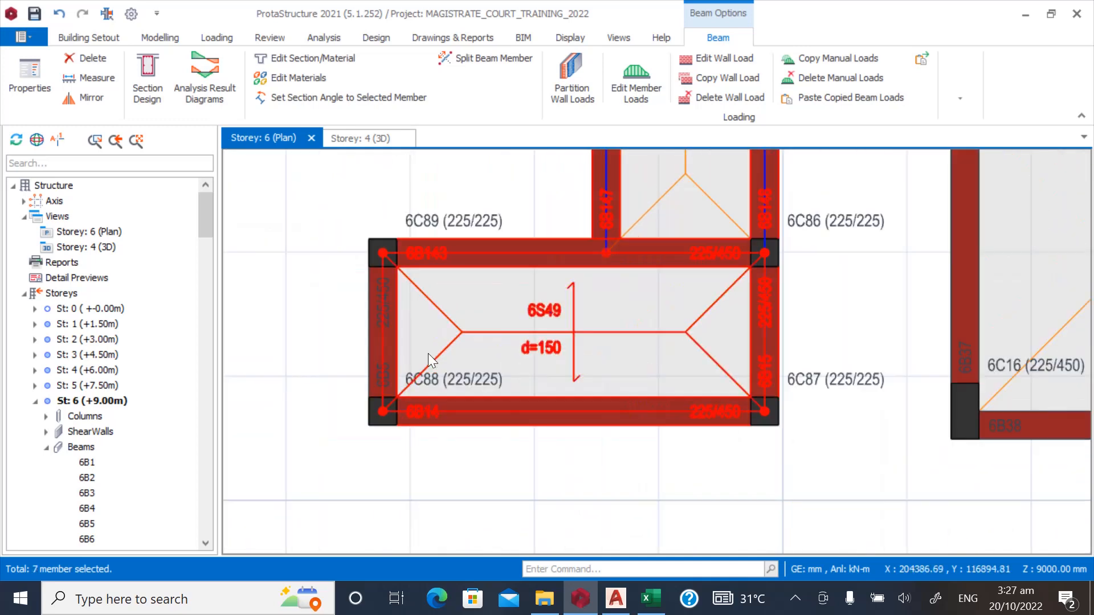
{"action": "right_click", "coordinate": [392, 295]}
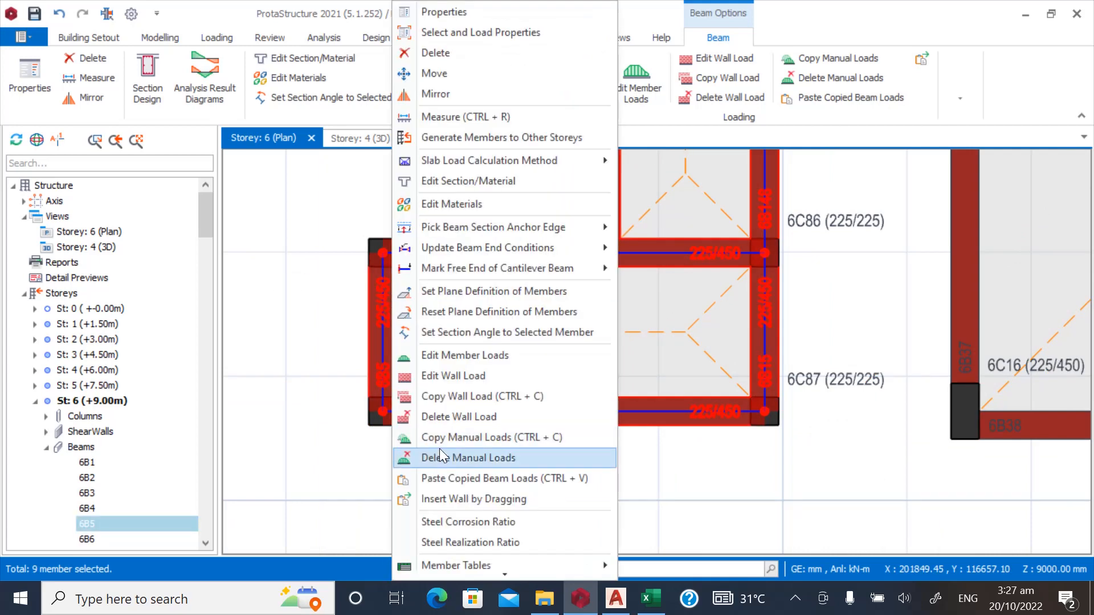
{"action": "left_click", "coordinate": [439, 418]}
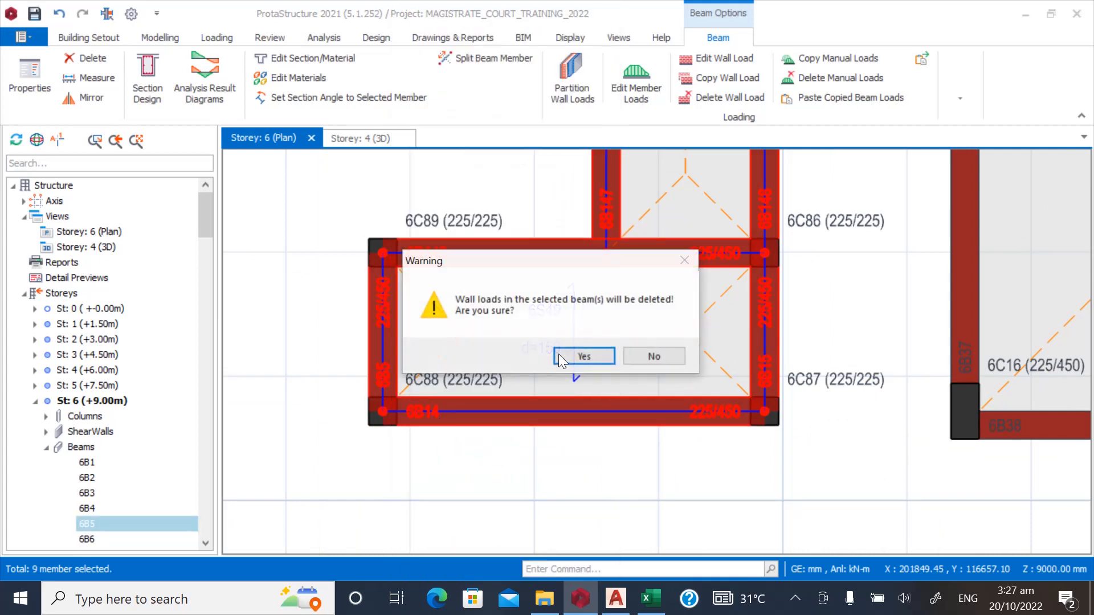
{"action": "left_click", "coordinate": [572, 354]}
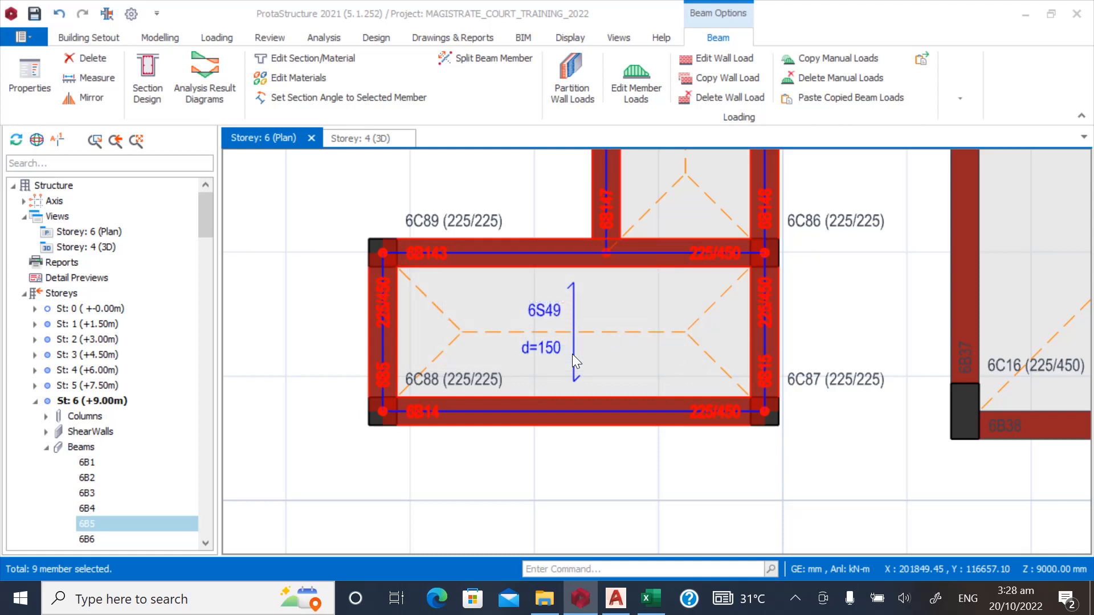
{"action": "key", "text": "Escape"}
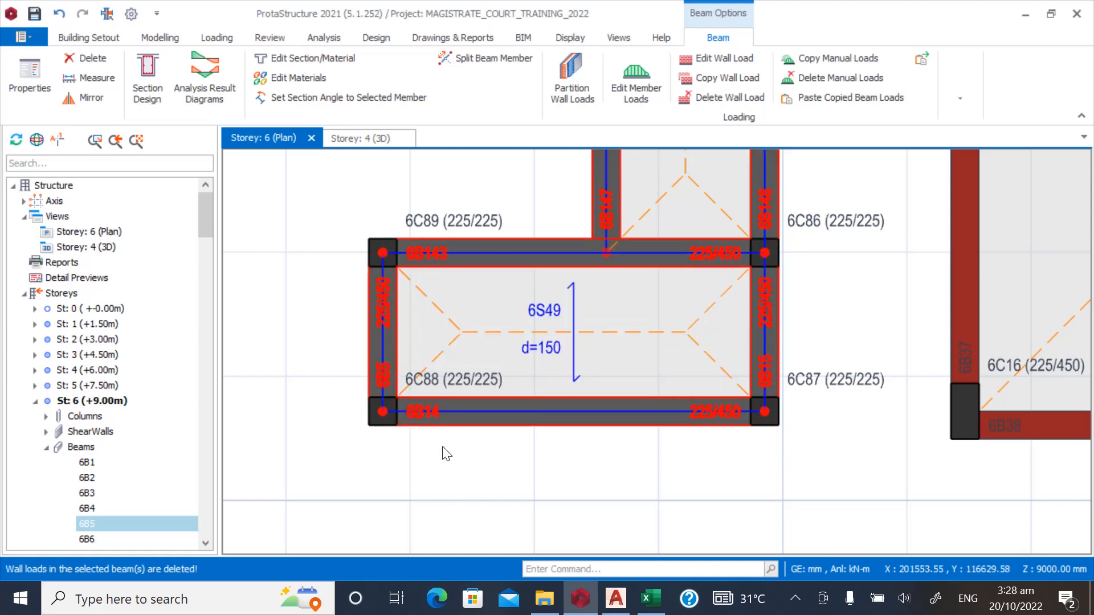
{"action": "scroll", "coordinate": [489, 461], "scroll_direction": "down", "scroll_amount": 6}
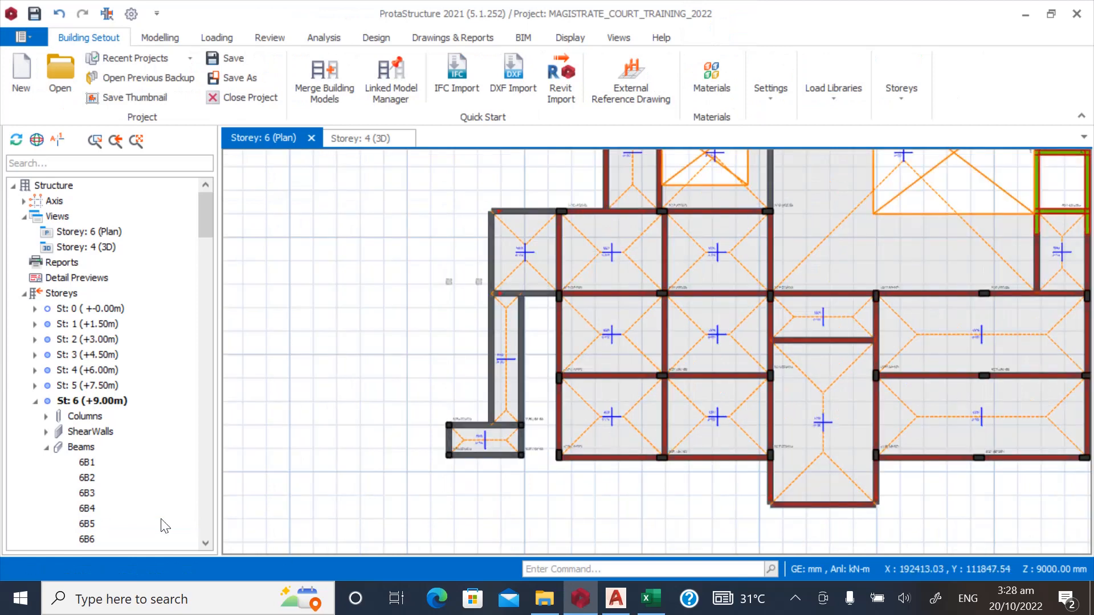
Make storey 8 (+12.00m) active and select the three outer beams of slab 8S50 and both long beams along slab 8S51.
{"action": "left_click", "coordinate": [35, 402]}
{"action": "left_click", "coordinate": [82, 434]}
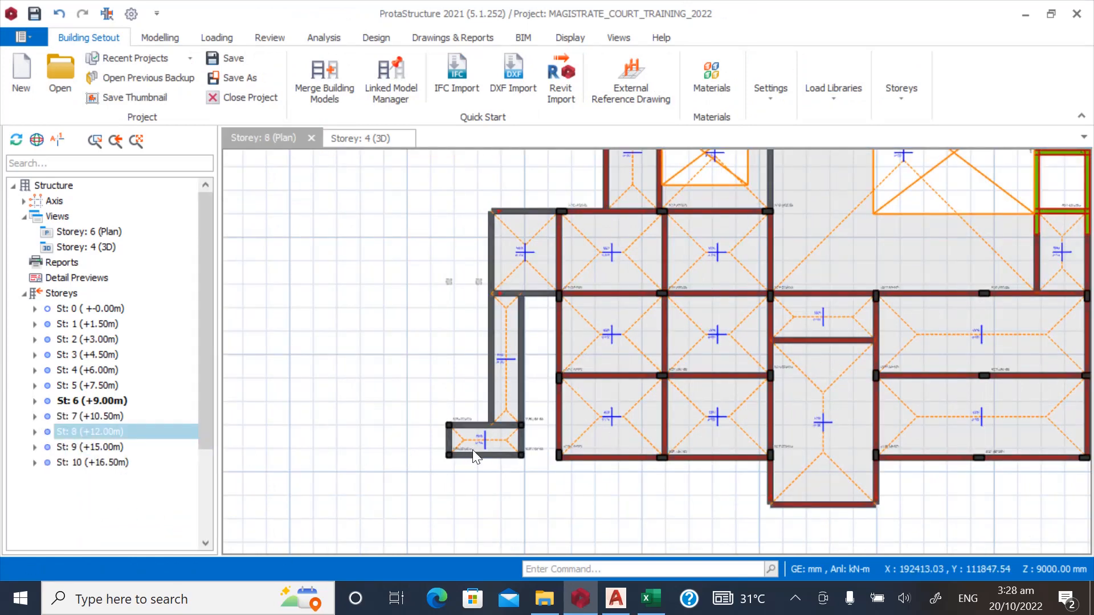
{"action": "scroll", "coordinate": [535, 237], "scroll_direction": "up", "scroll_amount": 5}
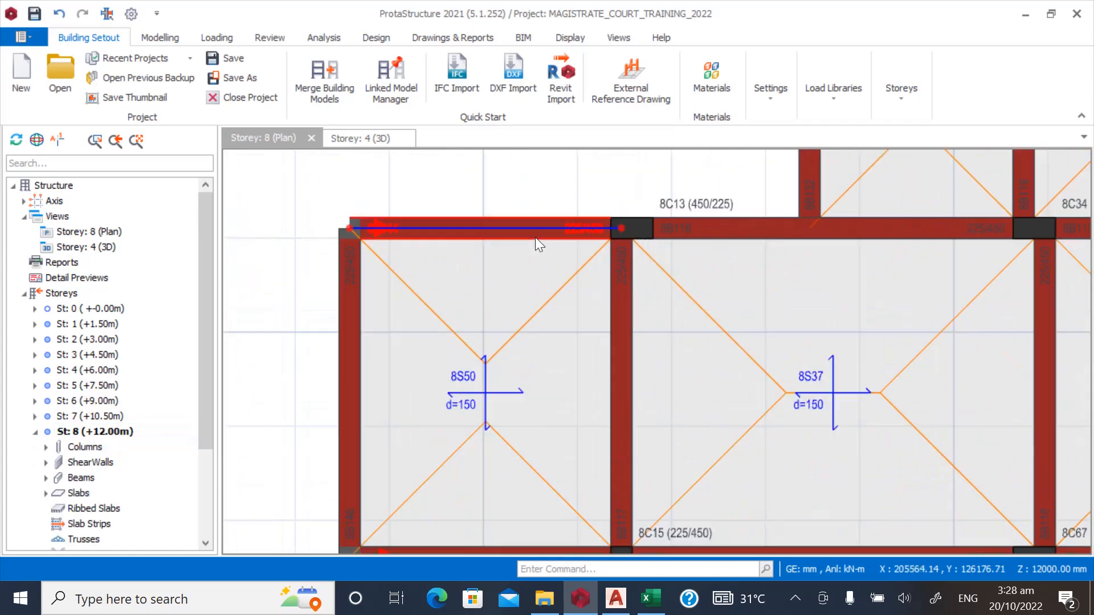
{"action": "left_click", "coordinate": [579, 237]}
{"action": "left_click", "coordinate": [359, 230]}
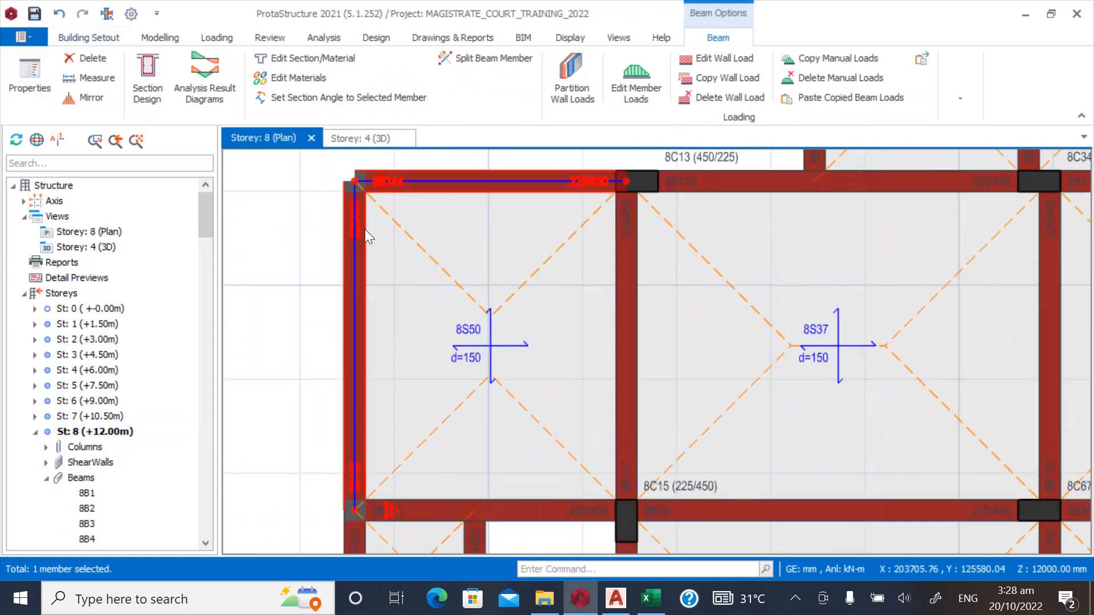
{"action": "scroll", "coordinate": [454, 207], "scroll_direction": "down", "scroll_amount": 3}
{"action": "scroll", "coordinate": [491, 387], "scroll_direction": "up", "scroll_amount": 3}
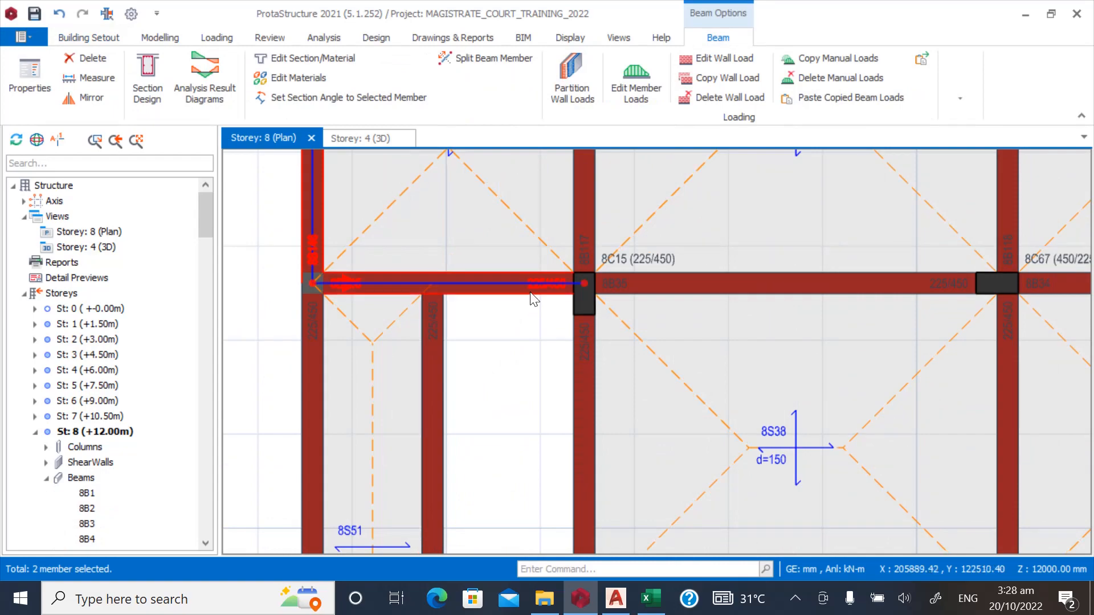
{"action": "scroll", "coordinate": [484, 262], "scroll_direction": "down", "scroll_amount": 3}
{"action": "scroll", "coordinate": [484, 312], "scroll_direction": "up", "scroll_amount": 3}
{"action": "left_click", "coordinate": [457, 280]}
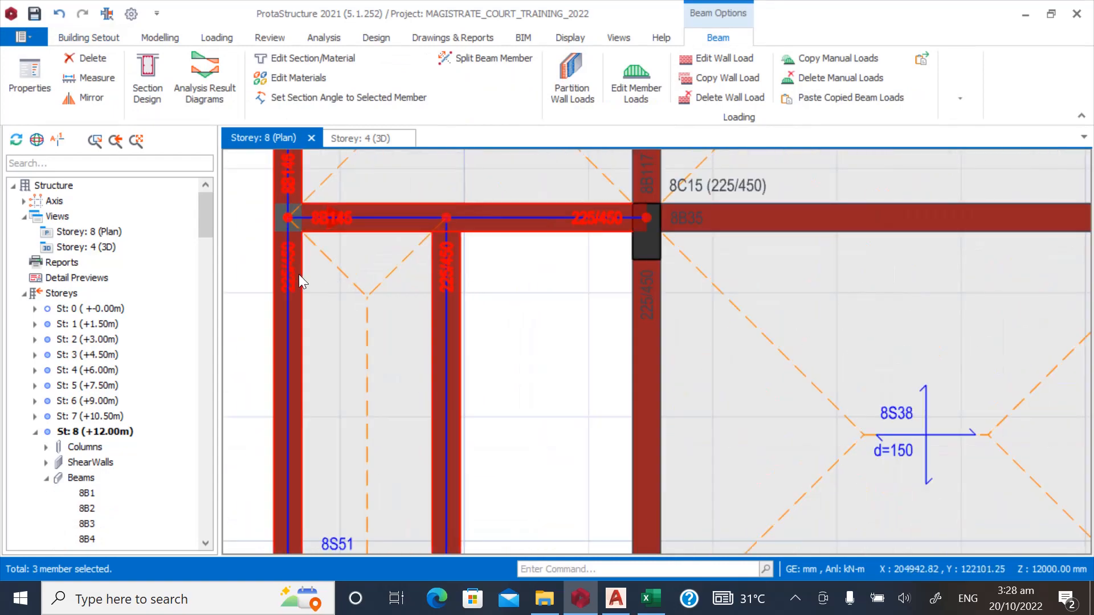
{"action": "left_click", "coordinate": [502, 211]}
Add the four beams around slab 8S49 to the selection and delete the wall loads from all selected beams.
{"action": "scroll", "coordinate": [503, 211], "scroll_direction": "down", "scroll_amount": 4}
{"action": "scroll", "coordinate": [420, 478], "scroll_direction": "up", "scroll_amount": 2}
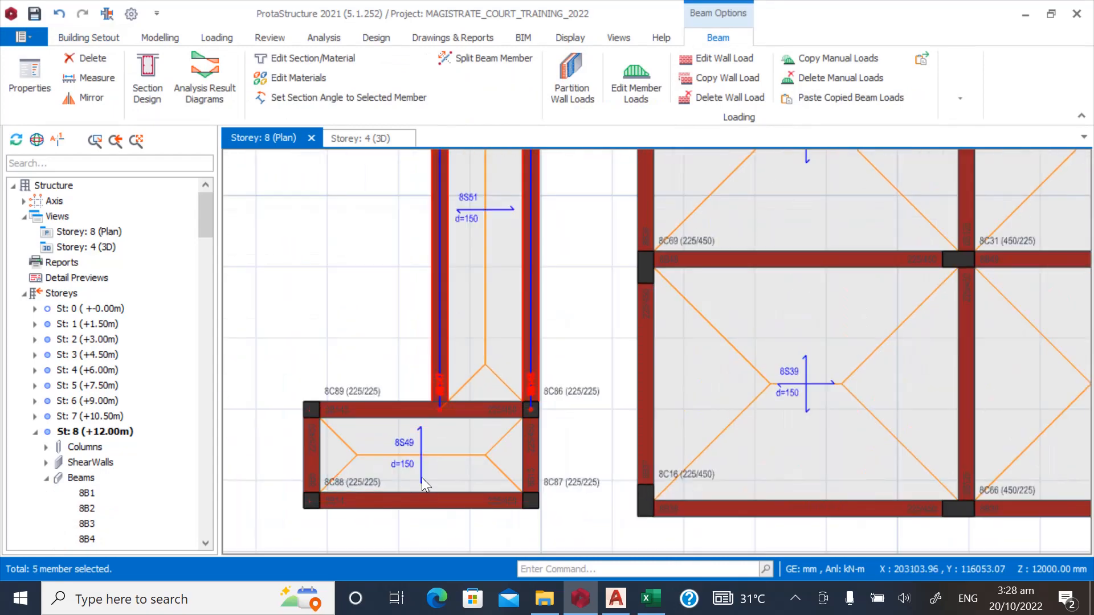
{"action": "scroll", "coordinate": [515, 531], "scroll_direction": "up", "scroll_amount": 2}
{"action": "left_click", "coordinate": [554, 387]}
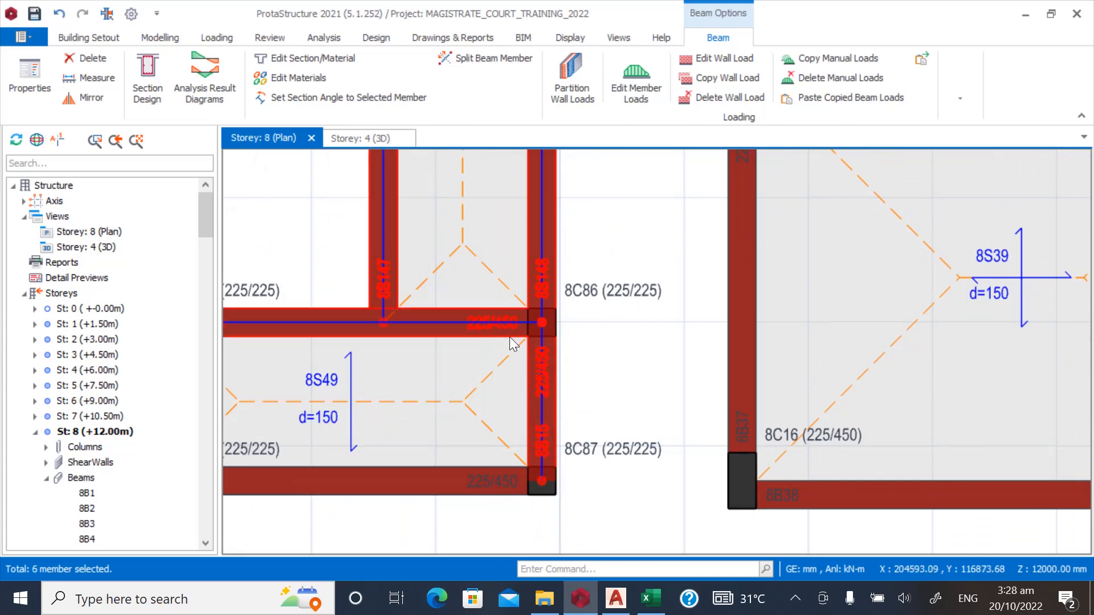
{"action": "scroll", "coordinate": [476, 447], "scroll_direction": "down", "scroll_amount": 2}
{"action": "scroll", "coordinate": [381, 427], "scroll_direction": "up", "scroll_amount": 2}
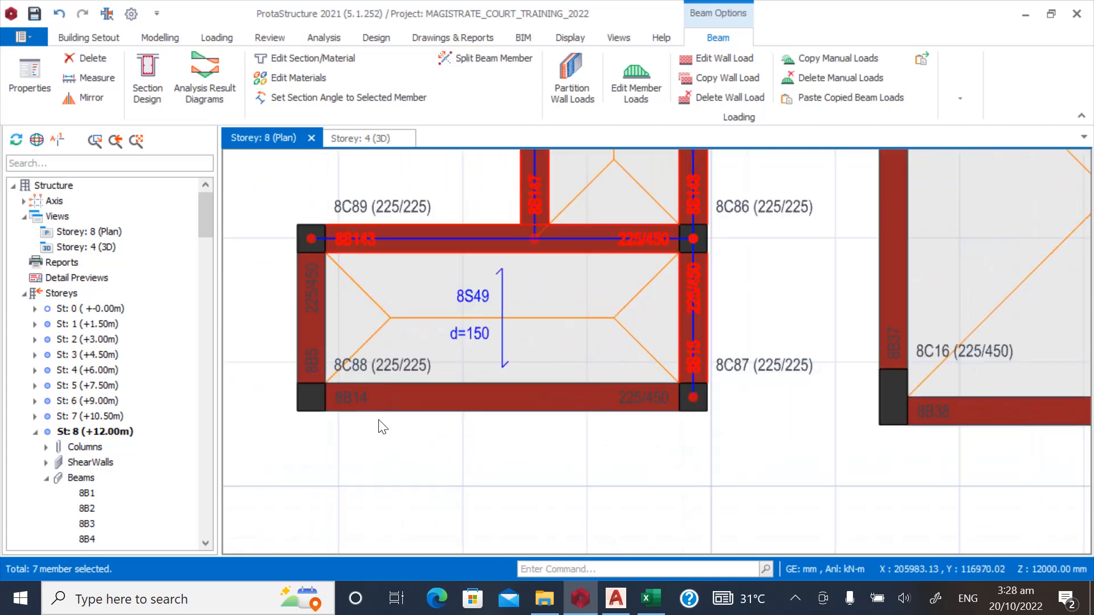
{"action": "left_click", "coordinate": [325, 305]}
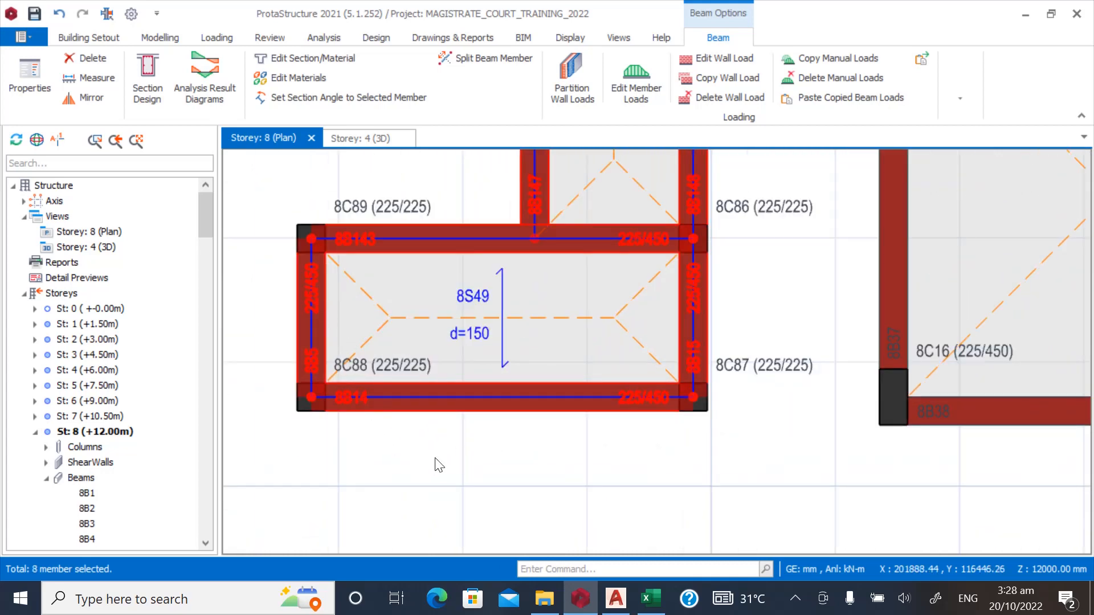
{"action": "scroll", "coordinate": [469, 478], "scroll_direction": "down", "scroll_amount": 3}
{"action": "right_click", "coordinate": [493, 234]}
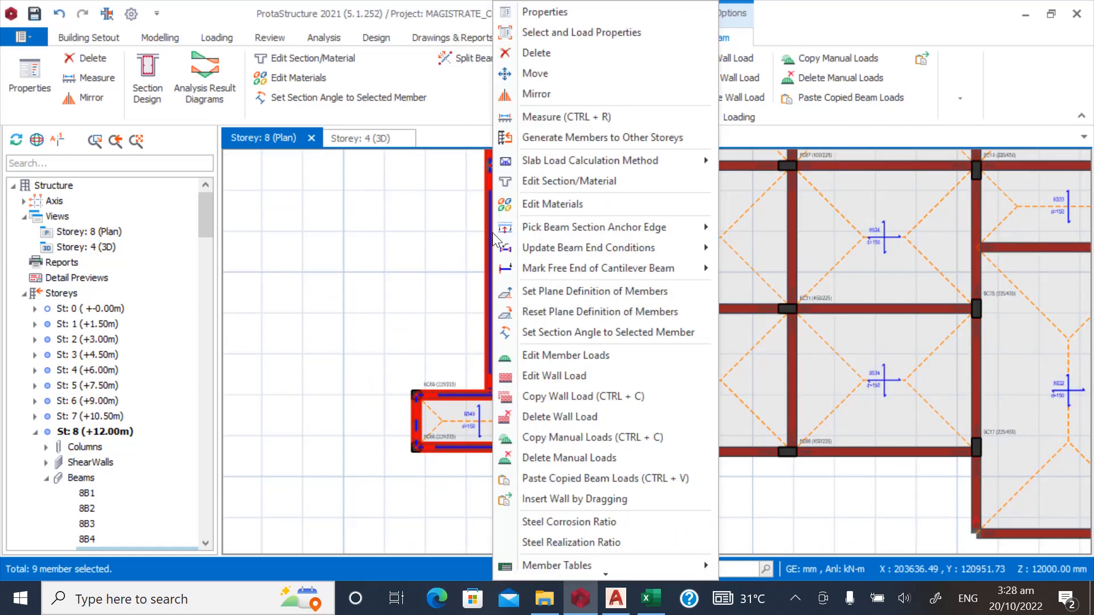
{"action": "left_click", "coordinate": [541, 416]}
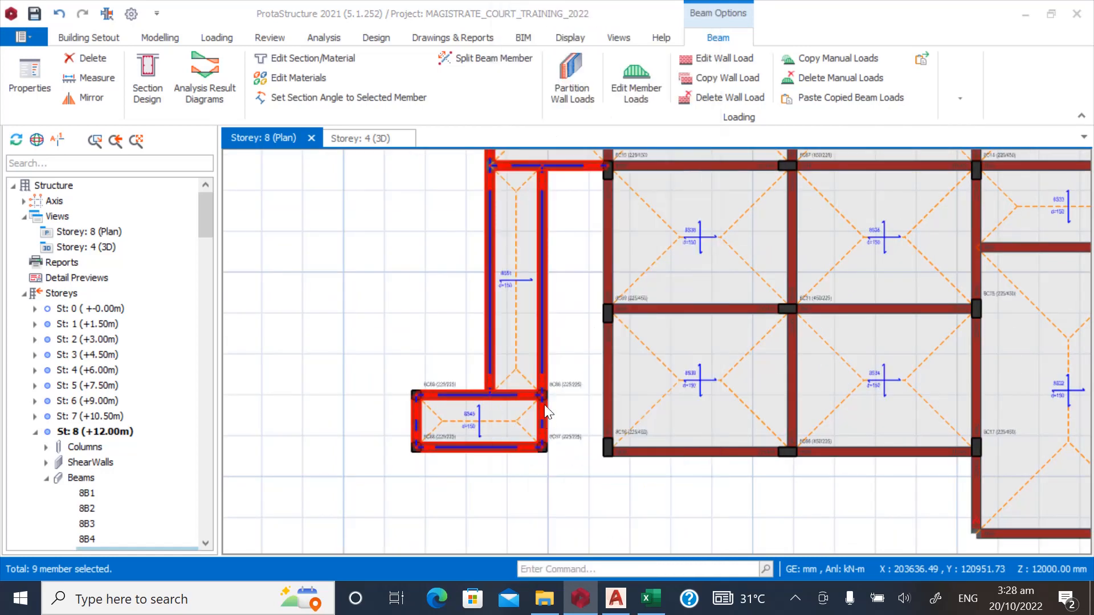
{"action": "left_click", "coordinate": [581, 356]}
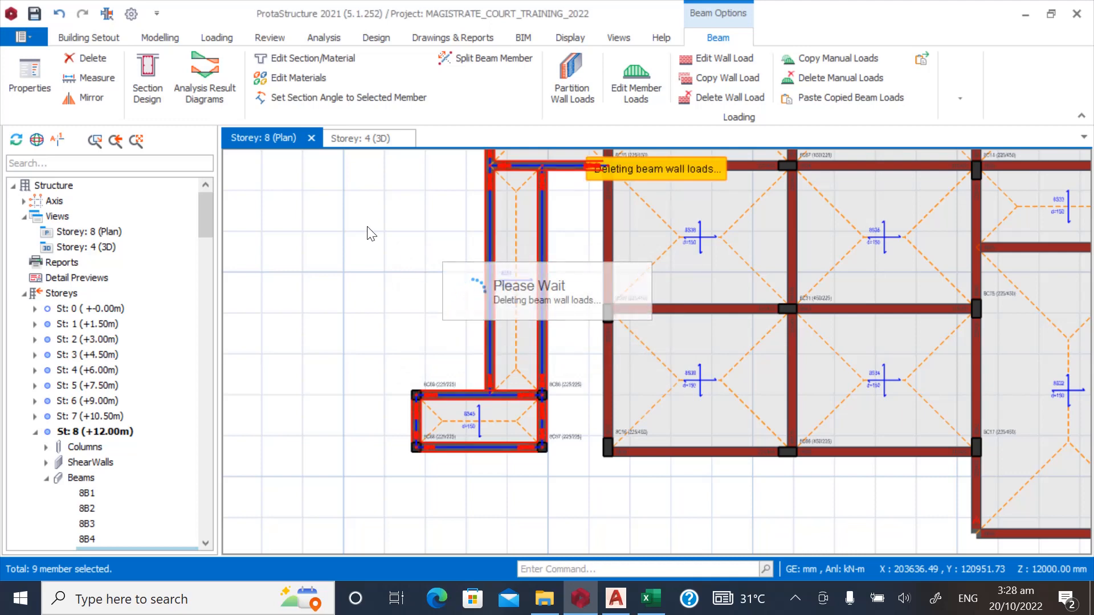
{"action": "key", "text": "Escape"}
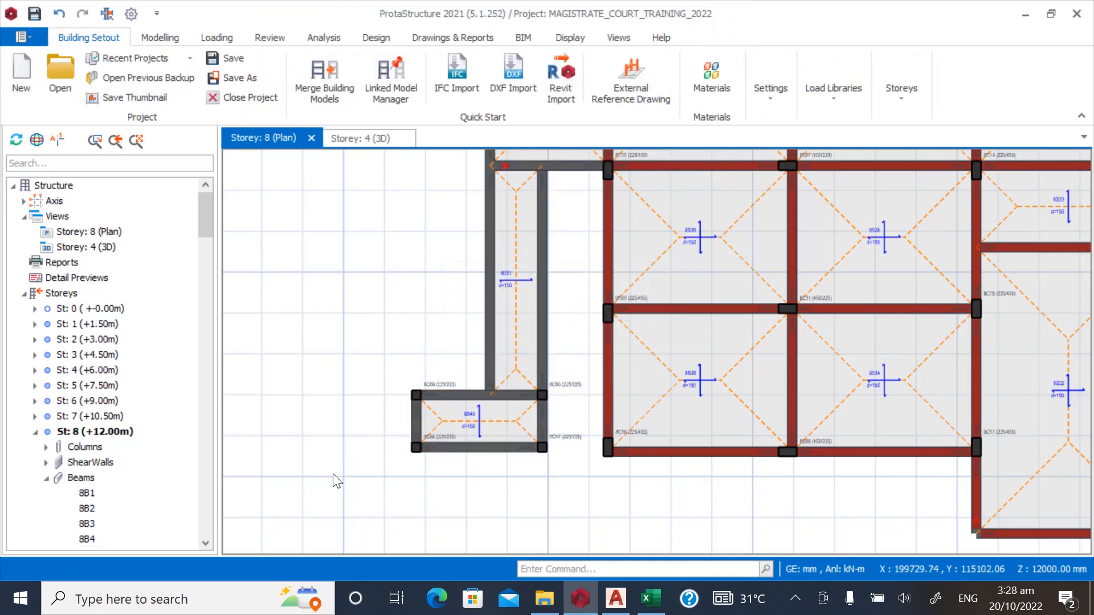
{"action": "scroll", "coordinate": [333, 473], "scroll_direction": "down", "scroll_amount": 3}
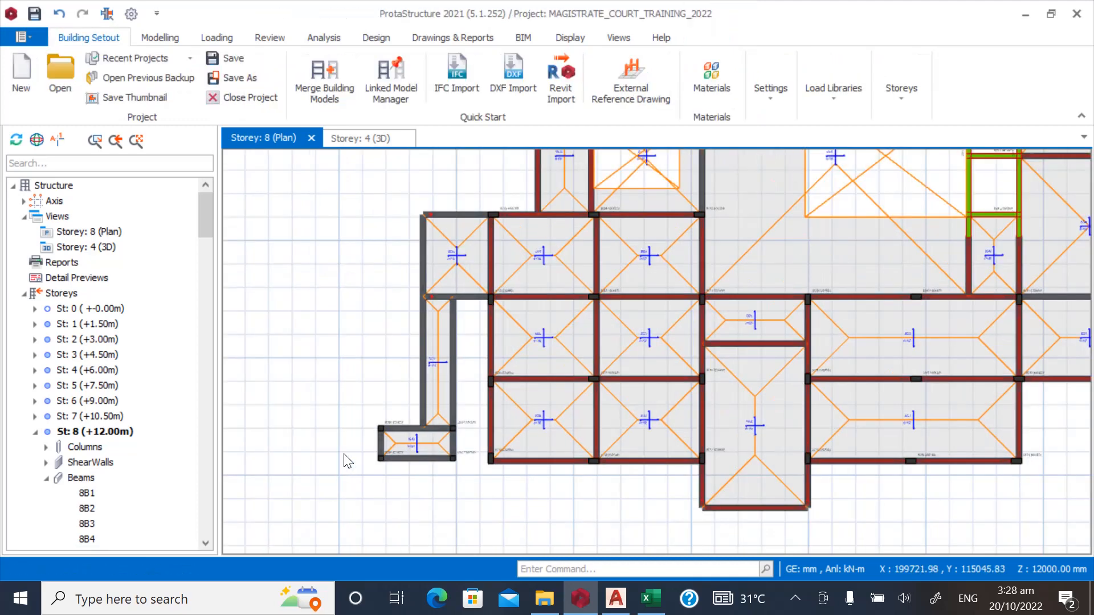
Inspect the outer staircase and the adjoining facades in the 3D view to check the wall loads across the storeys.
{"action": "left_click", "coordinate": [103, 247]}
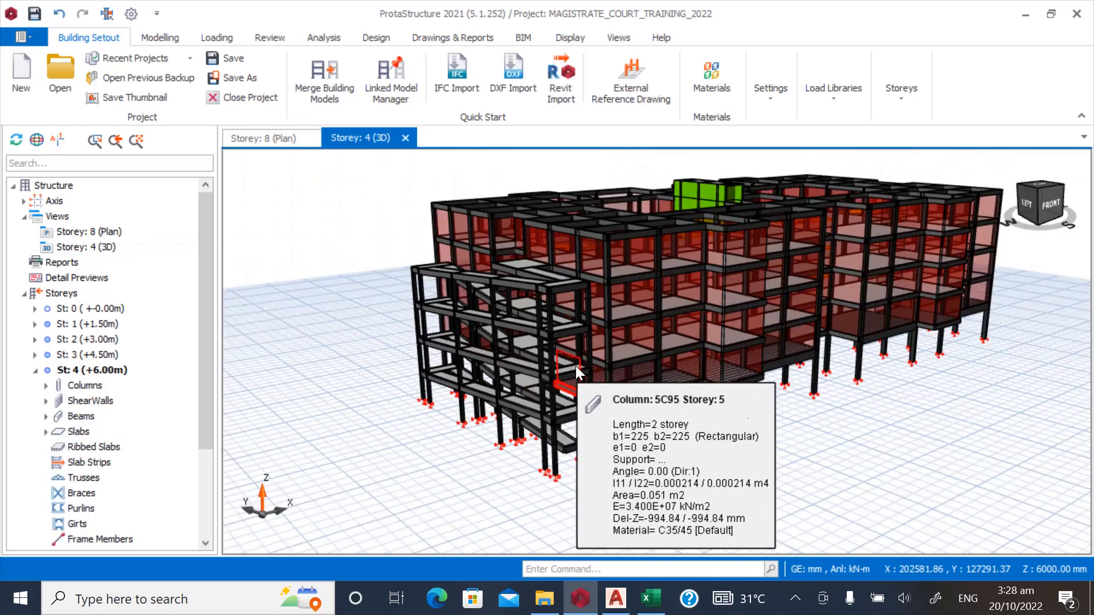
{"action": "middle_click_drag", "start_coordinate": [575, 365], "coordinate": [532, 371]}
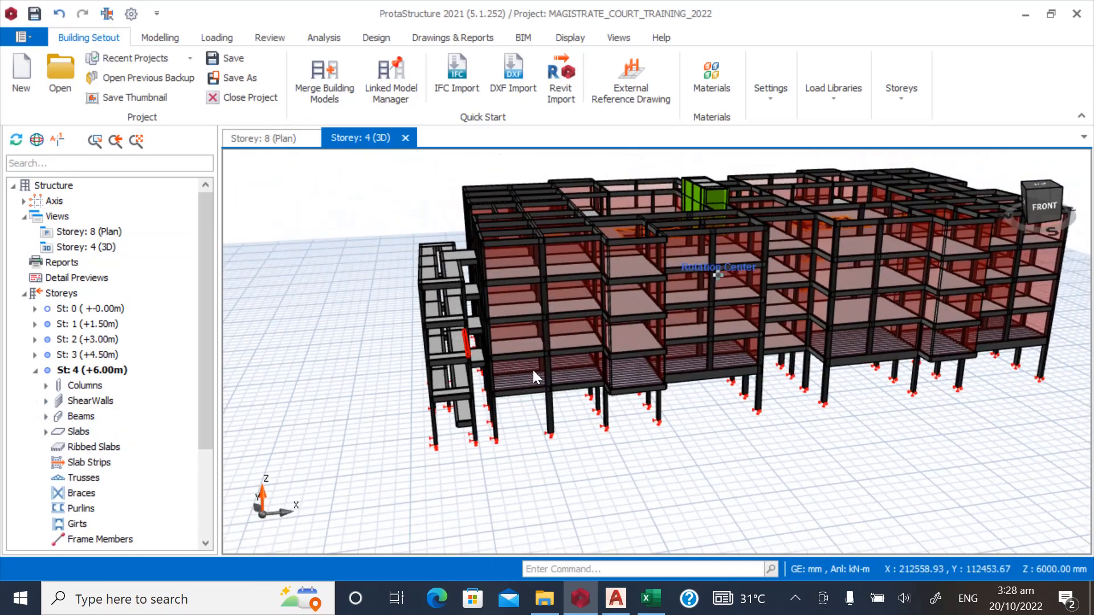
{"action": "scroll", "coordinate": [579, 329], "scroll_direction": "up", "scroll_amount": 5}
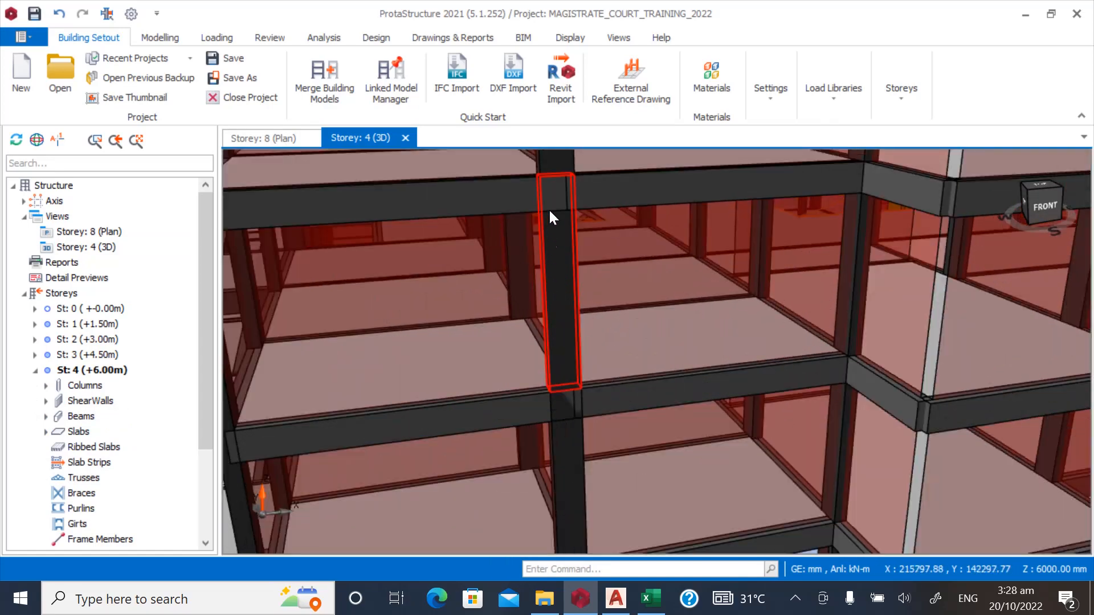
{"action": "scroll", "coordinate": [562, 422], "scroll_direction": "down", "scroll_amount": 3}
{"action": "scroll", "coordinate": [561, 370], "scroll_direction": "up", "scroll_amount": 3}
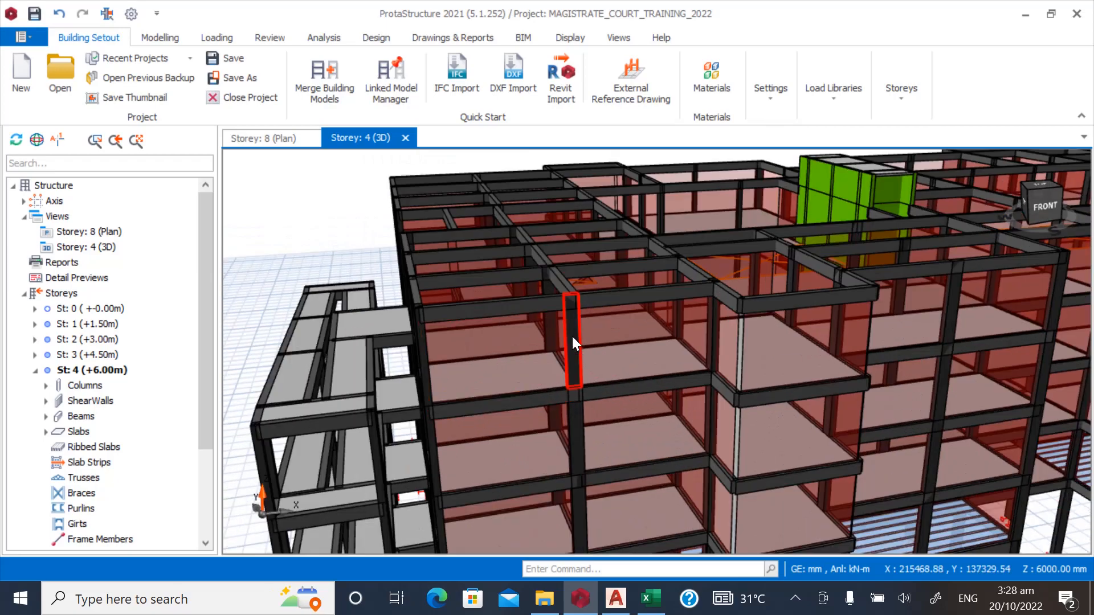
{"action": "scroll", "coordinate": [568, 353], "scroll_direction": "down", "scroll_amount": 3}
{"action": "scroll", "coordinate": [579, 492], "scroll_direction": "up", "scroll_amount": 2}
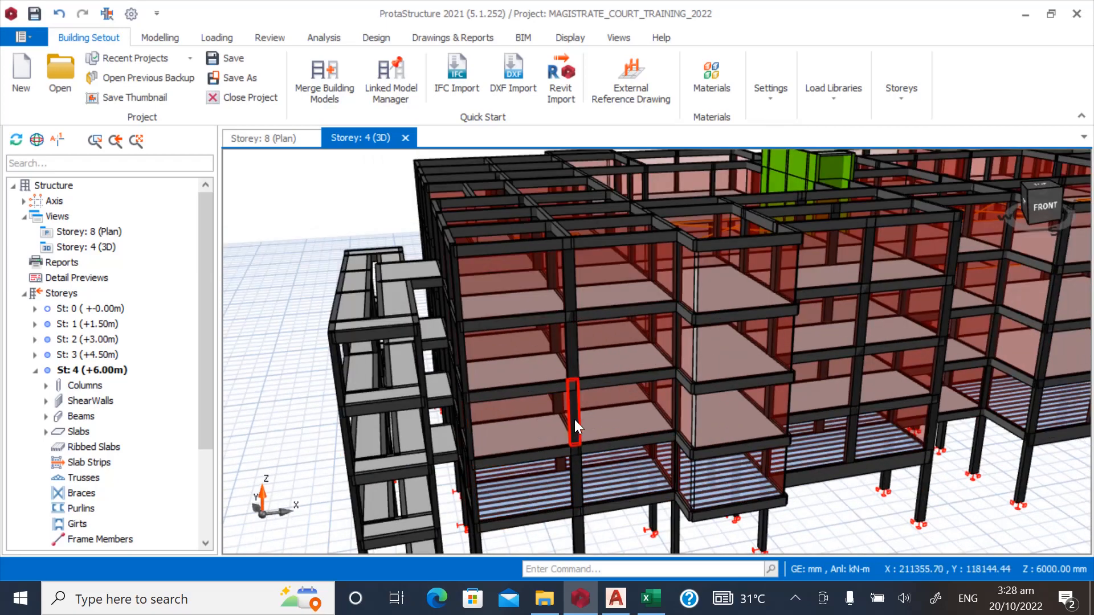
{"action": "mouse_move", "coordinate": [643, 330]}
{"action": "middle_mouse_down"}
{"action": "mouse_move", "coordinate": [736, 412]}
{"action": "mouse_move", "coordinate": [866, 420]}
{"action": "middle_mouse_up"}
{"action": "scroll", "coordinate": [866, 421], "scroll_direction": "up", "scroll_amount": 2}
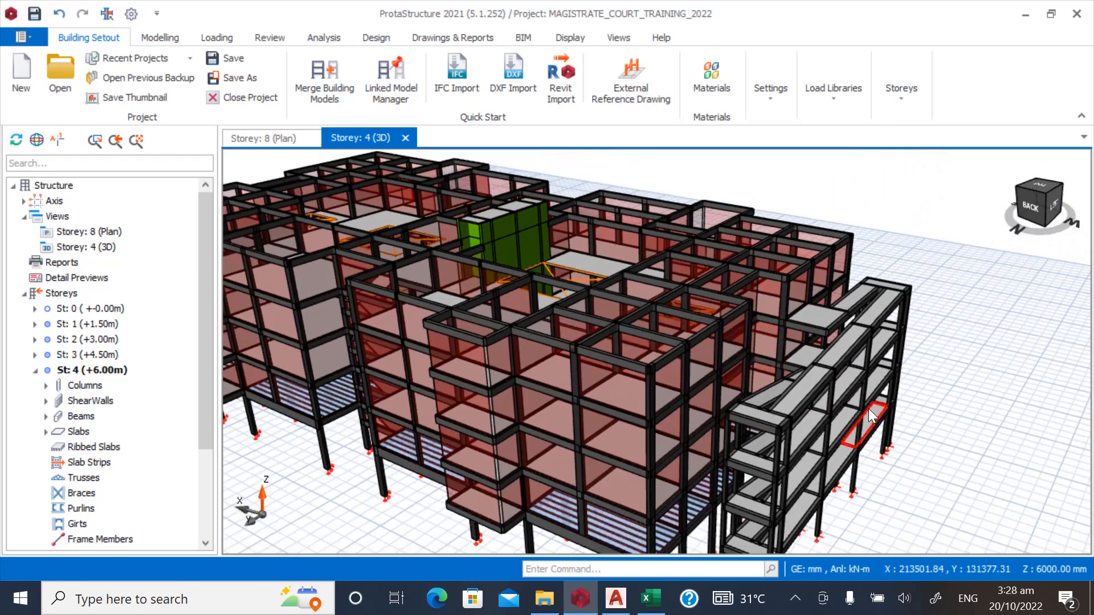
Examine the storey 8 landing slab 8S50 in 3D, including its edge beams and the walls where it meets the building.
{"action": "scroll", "coordinate": [791, 259], "scroll_direction": "up", "scroll_amount": 3}
{"action": "mouse_move", "coordinate": [791, 259]}
{"action": "middle_mouse_down"}
{"action": "mouse_move", "coordinate": [799, 404]}
{"action": "mouse_move", "coordinate": [768, 419]}
{"action": "mouse_move", "coordinate": [734, 398]}
{"action": "mouse_move", "coordinate": [774, 409]}
{"action": "mouse_move", "coordinate": [798, 396]}
{"action": "middle_mouse_up"}
{"action": "right_click", "coordinate": [799, 397]}
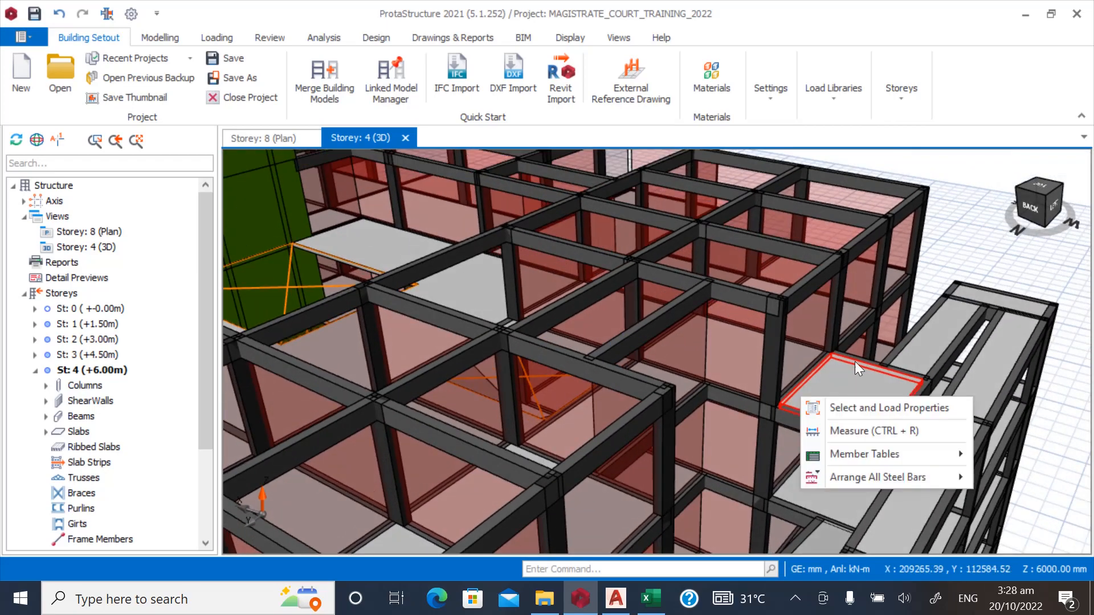
{"action": "mouse_move", "coordinate": [889, 454]}
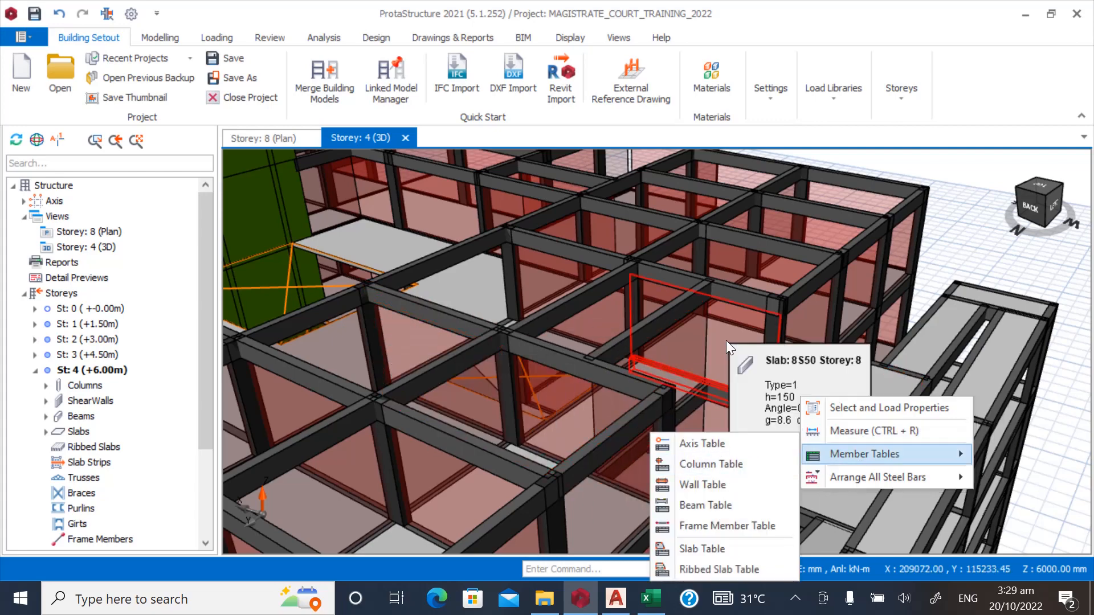
{"action": "mouse_move", "coordinate": [513, 334]}
{"action": "middle_mouse_down"}
{"action": "mouse_move", "coordinate": [861, 324]}
{"action": "mouse_move", "coordinate": [565, 285]}
{"action": "mouse_move", "coordinate": [853, 396]}
{"action": "mouse_move", "coordinate": [673, 320]}
{"action": "mouse_move", "coordinate": [696, 363]}
{"action": "mouse_move", "coordinate": [792, 351]}
{"action": "mouse_move", "coordinate": [764, 357]}
{"action": "middle_mouse_up"}
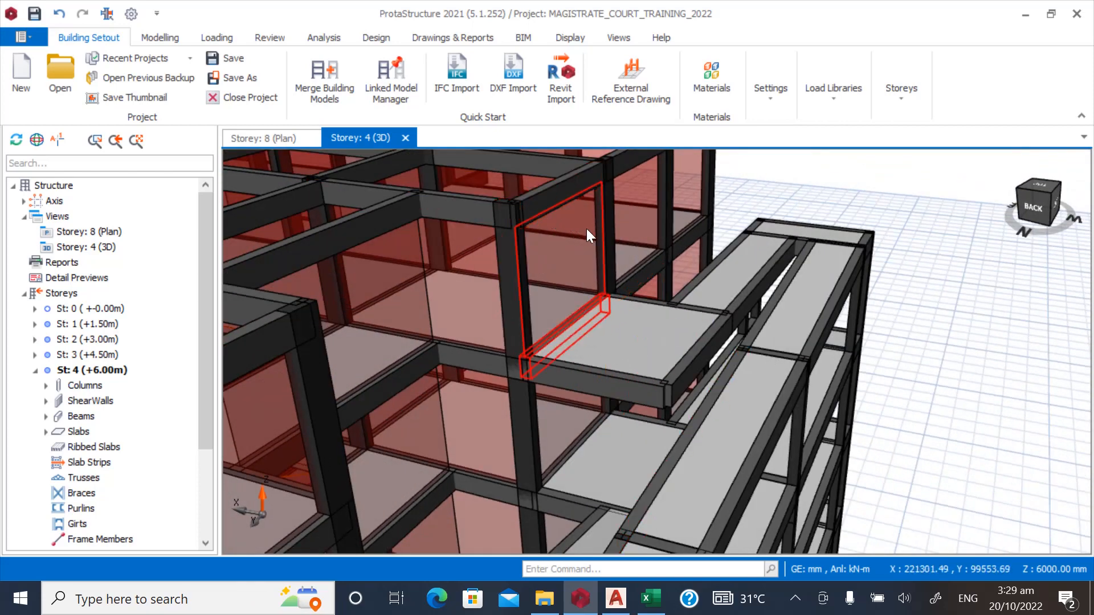
{"action": "scroll", "coordinate": [692, 387], "scroll_direction": "down", "scroll_amount": 4}
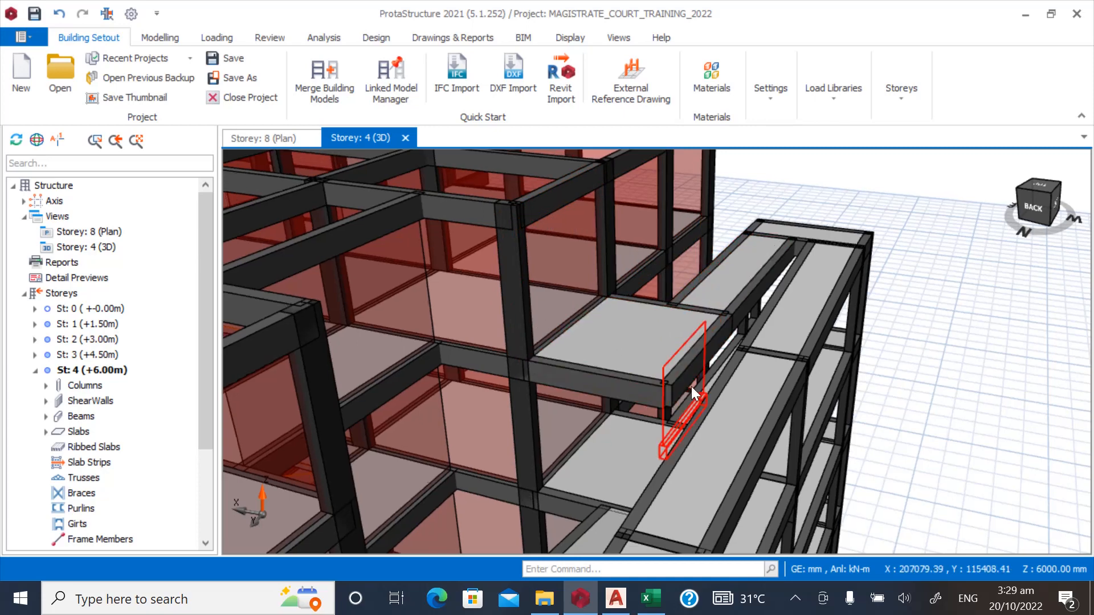
{"action": "scroll", "coordinate": [573, 314], "scroll_direction": "up", "scroll_amount": 1}
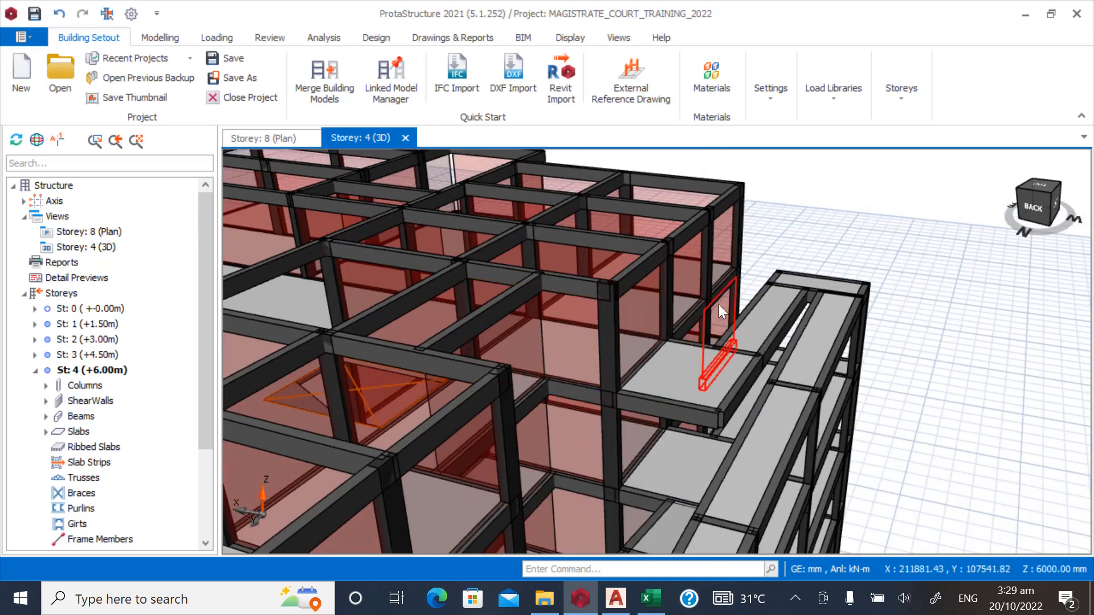
{"action": "scroll", "coordinate": [671, 252], "scroll_direction": "down", "scroll_amount": 2}
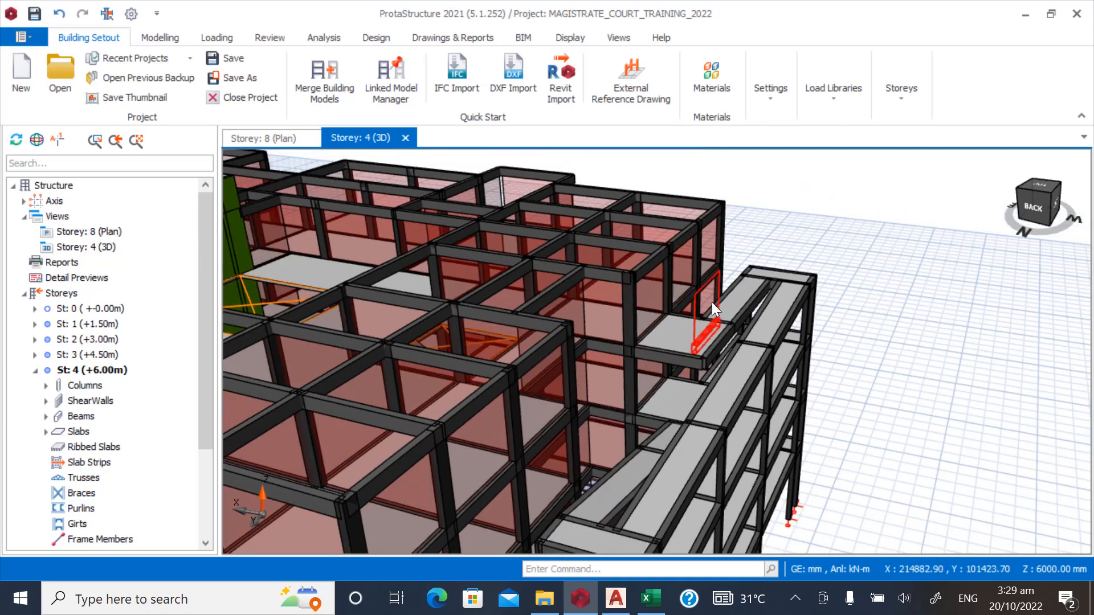
{"action": "scroll", "coordinate": [709, 333], "scroll_direction": "down", "scroll_amount": 5}
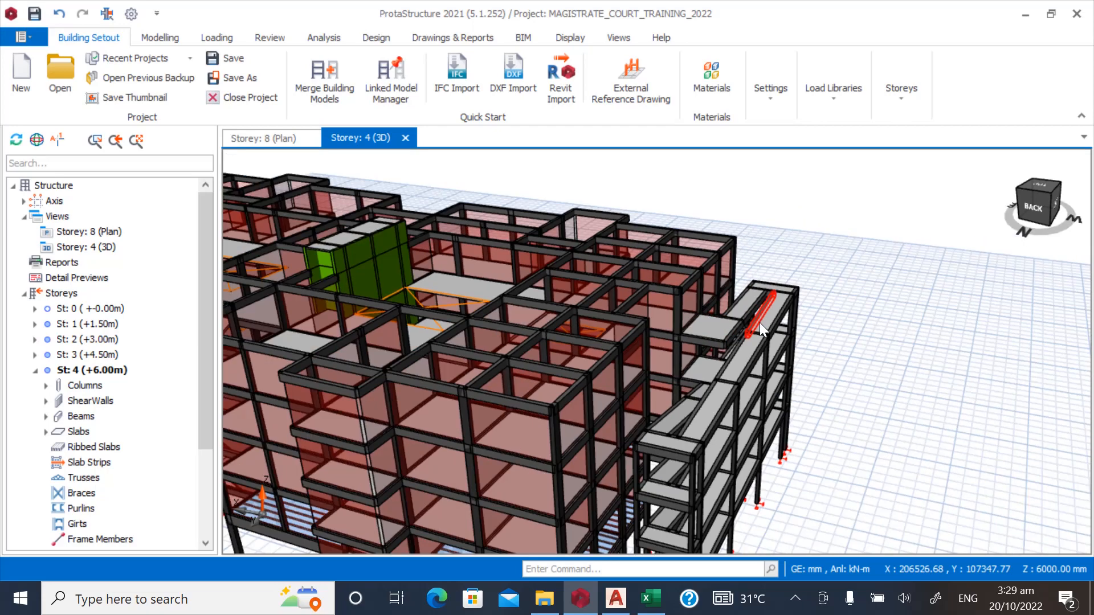
Check the storey 9 (+15.00m) plan near the outer staircase and return to the storey 8 (+12.00m) plan.
{"action": "double_click", "coordinate": [103, 231]}
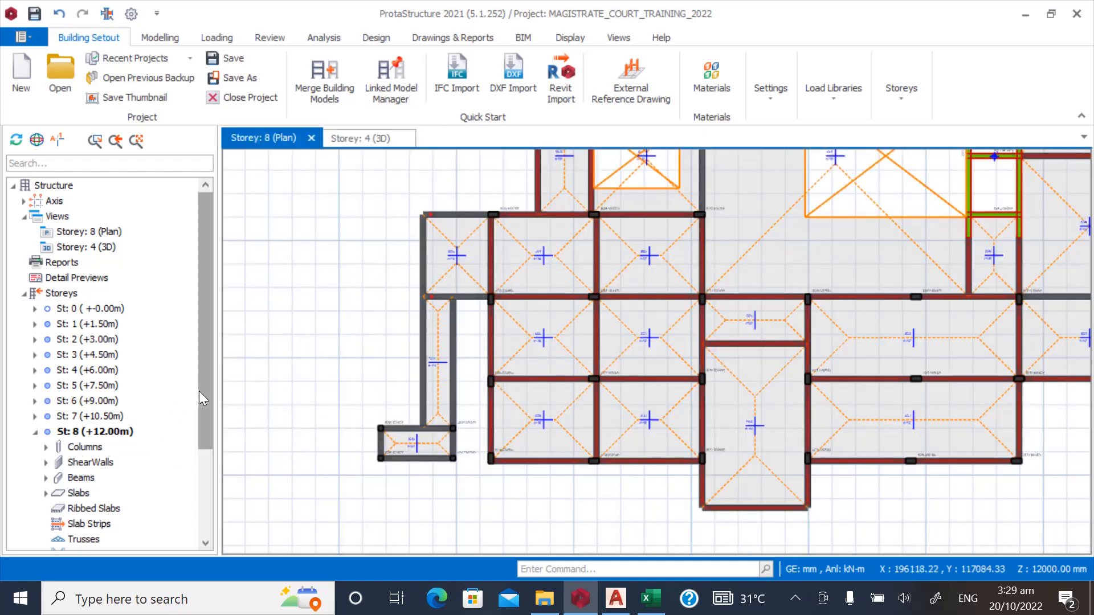
{"action": "left_click_drag", "start_coordinate": [200, 395], "coordinate": [174, 507]}
{"action": "double_click", "coordinate": [83, 522]}
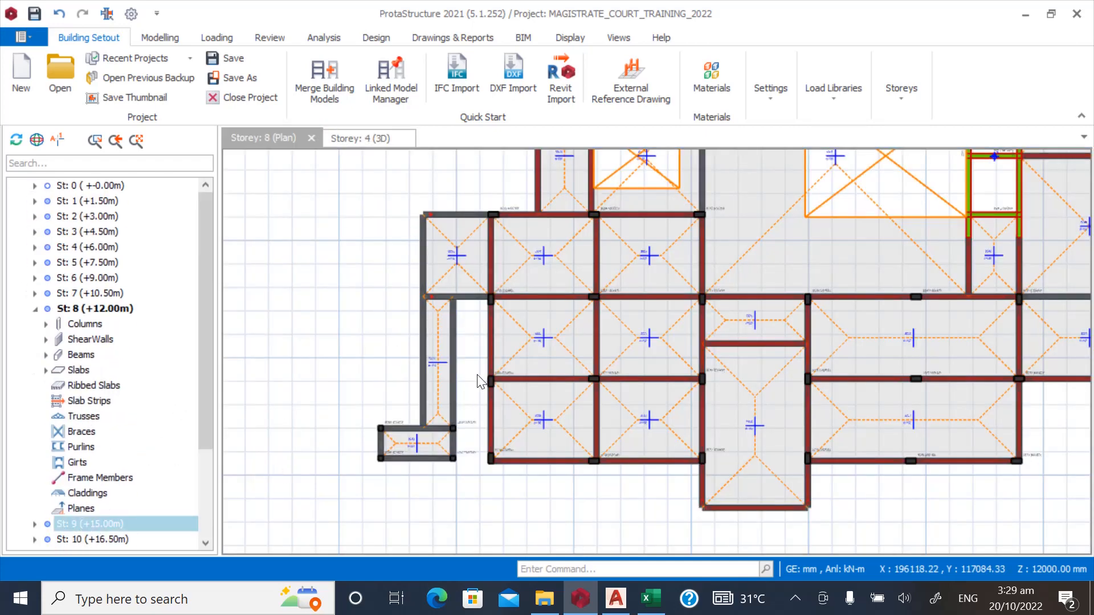
{"action": "scroll", "coordinate": [479, 302], "scroll_direction": "down", "scroll_amount": 2}
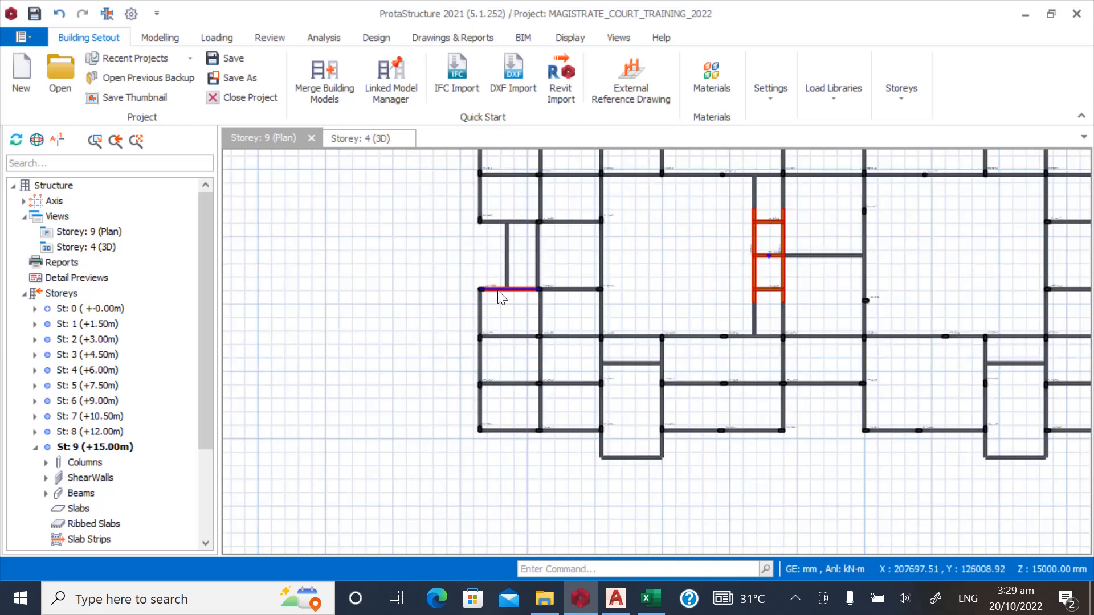
{"action": "scroll", "coordinate": [499, 293], "scroll_direction": "up", "scroll_amount": 2}
{"action": "left_click", "coordinate": [73, 436]}
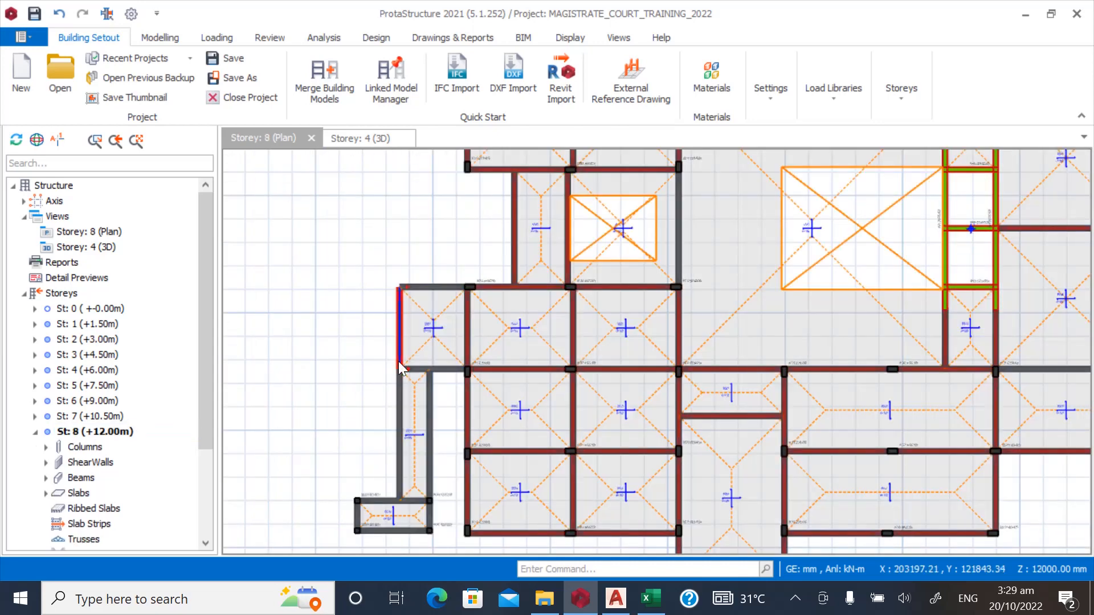
Generate the three outer edge beams of landing slab 8S50 from storey 8 to storey 9 (+15.00m), using selected members only.
{"action": "scroll", "coordinate": [408, 289], "scroll_direction": "up", "scroll_amount": 3}
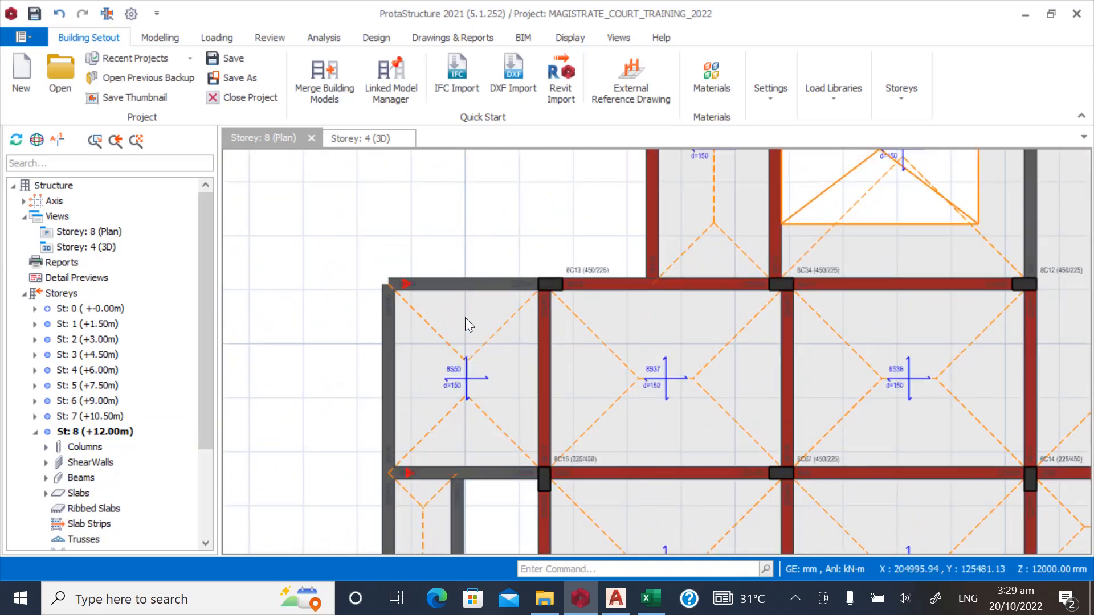
{"action": "scroll", "coordinate": [464, 316], "scroll_direction": "up", "scroll_amount": 2}
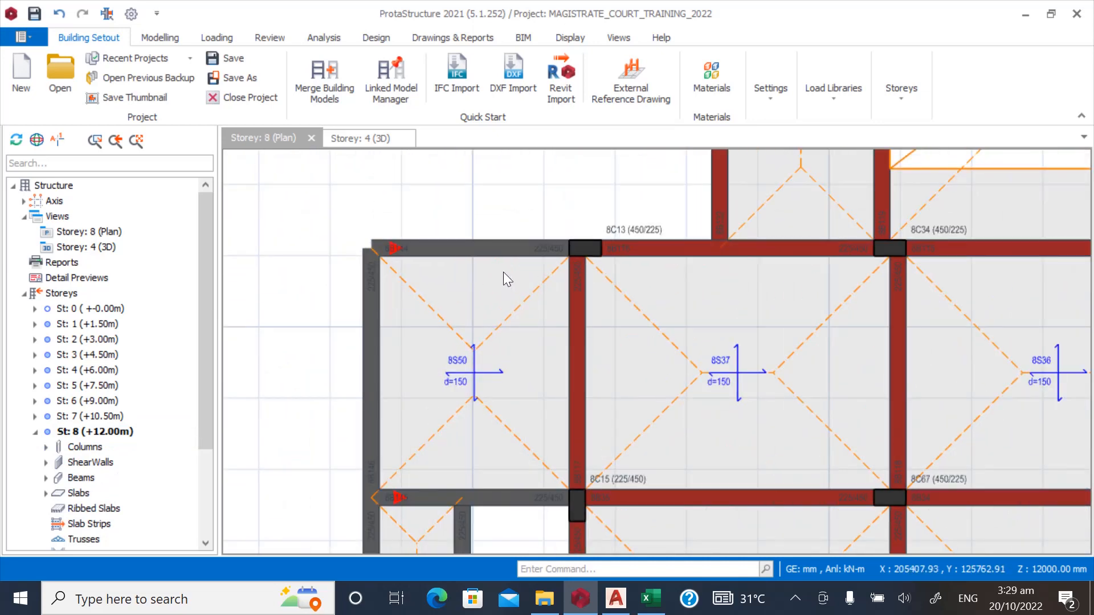
{"action": "scroll", "coordinate": [541, 268], "scroll_direction": "up", "scroll_amount": 2}
{"action": "left_click", "coordinate": [568, 242]}
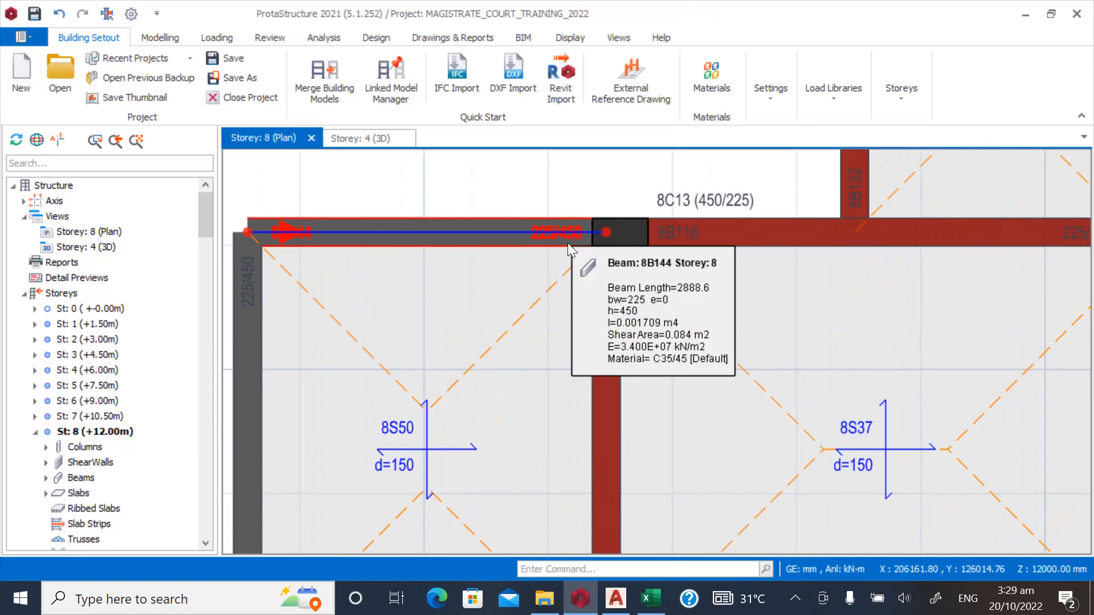
{"action": "scroll", "coordinate": [498, 274], "scroll_direction": "down", "scroll_amount": 2}
{"action": "scroll", "coordinate": [376, 376], "scroll_direction": "up", "scroll_amount": 3}
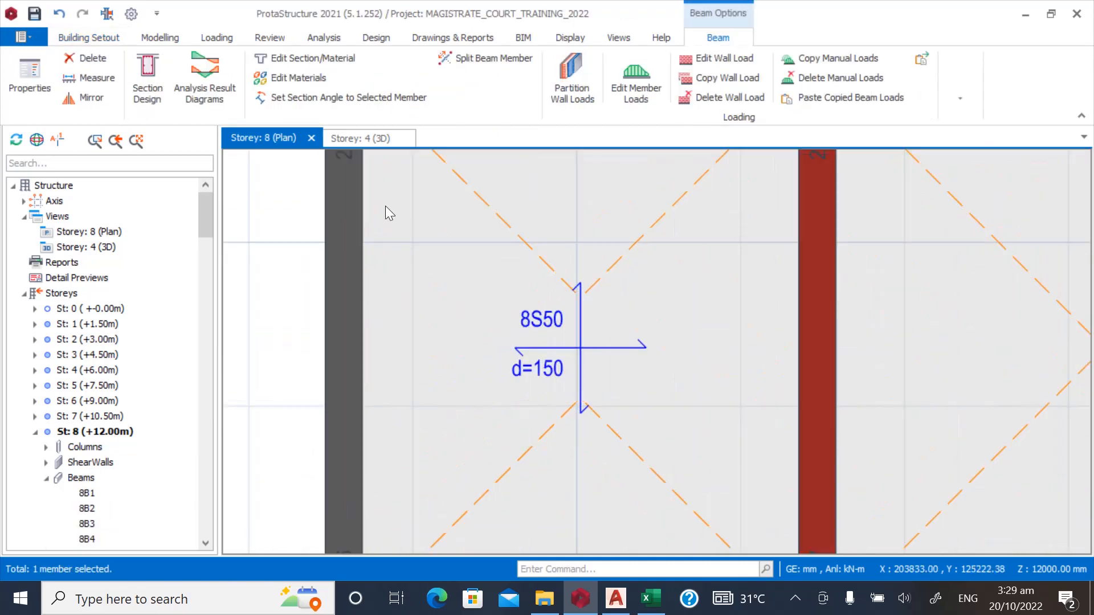
{"action": "left_click", "coordinate": [488, 231]}
{"action": "scroll", "coordinate": [491, 231], "scroll_direction": "down", "scroll_amount": 3}
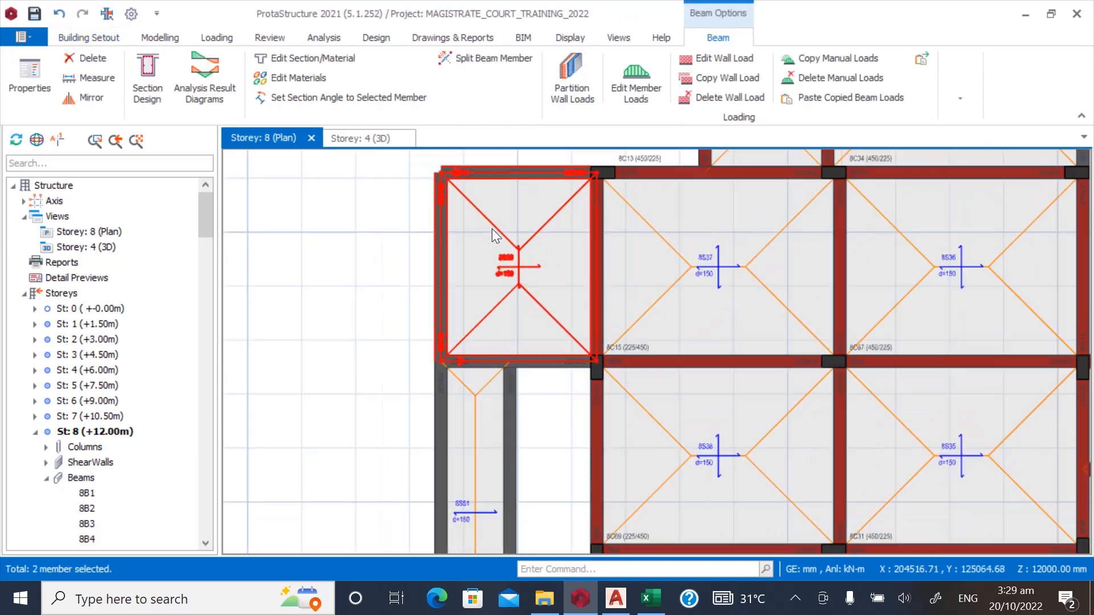
{"action": "left_click", "coordinate": [491, 228]}
{"action": "scroll", "coordinate": [569, 376], "scroll_direction": "up", "scroll_amount": 3}
{"action": "left_click", "coordinate": [607, 344]}
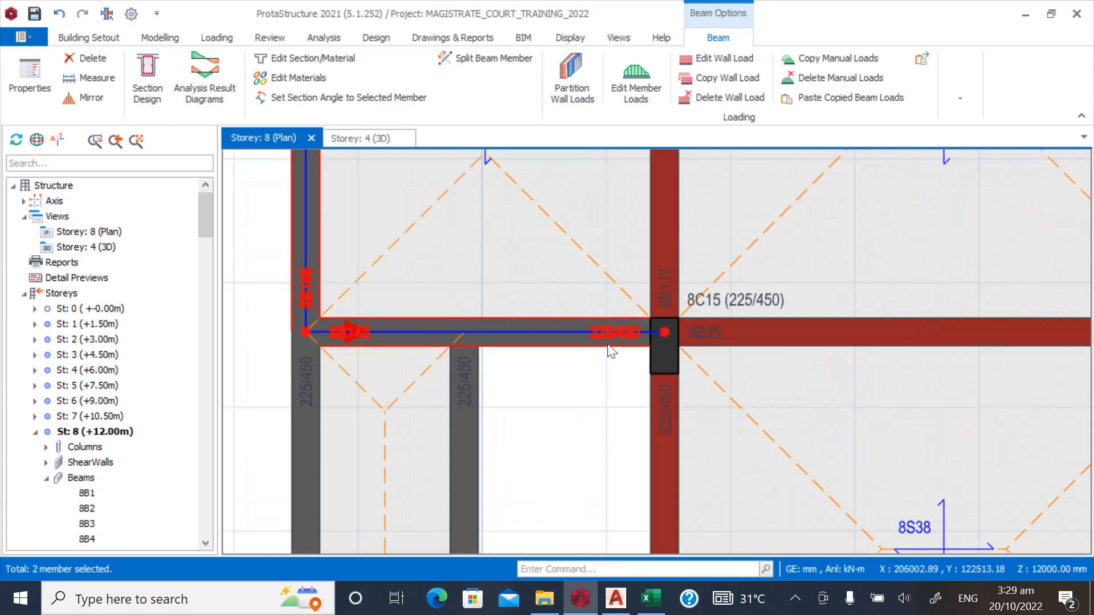
{"action": "scroll", "coordinate": [478, 438], "scroll_direction": "down", "scroll_amount": 4}
{"action": "scroll", "coordinate": [345, 373], "scroll_direction": "down", "scroll_amount": 1}
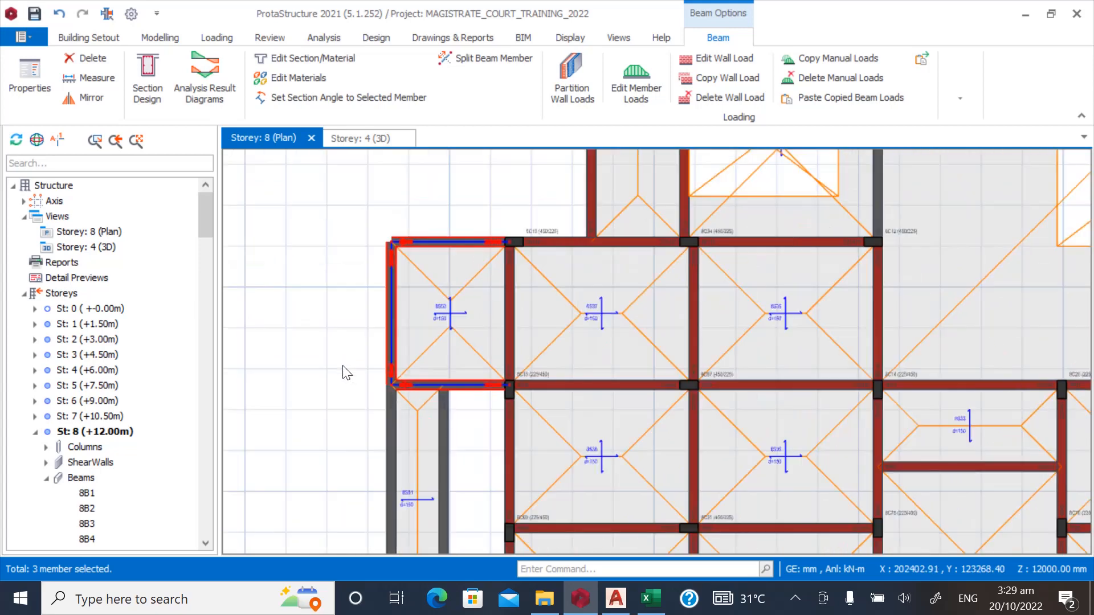
{"action": "scroll", "coordinate": [450, 234], "scroll_direction": "up", "scroll_amount": 2}
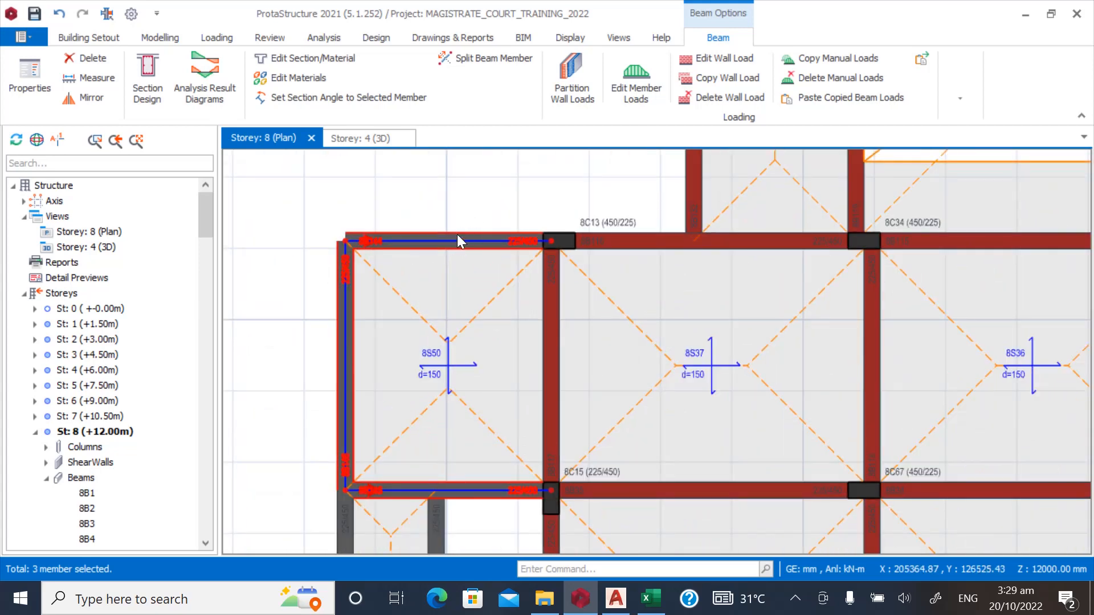
{"action": "right_click", "coordinate": [457, 234]}
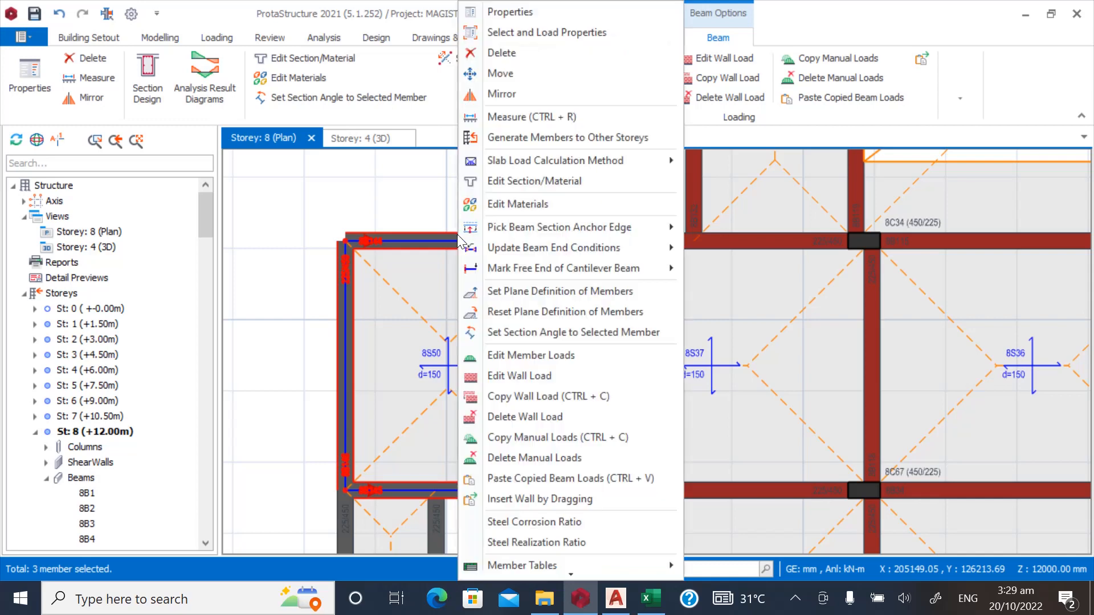
{"action": "left_click", "coordinate": [511, 142]}
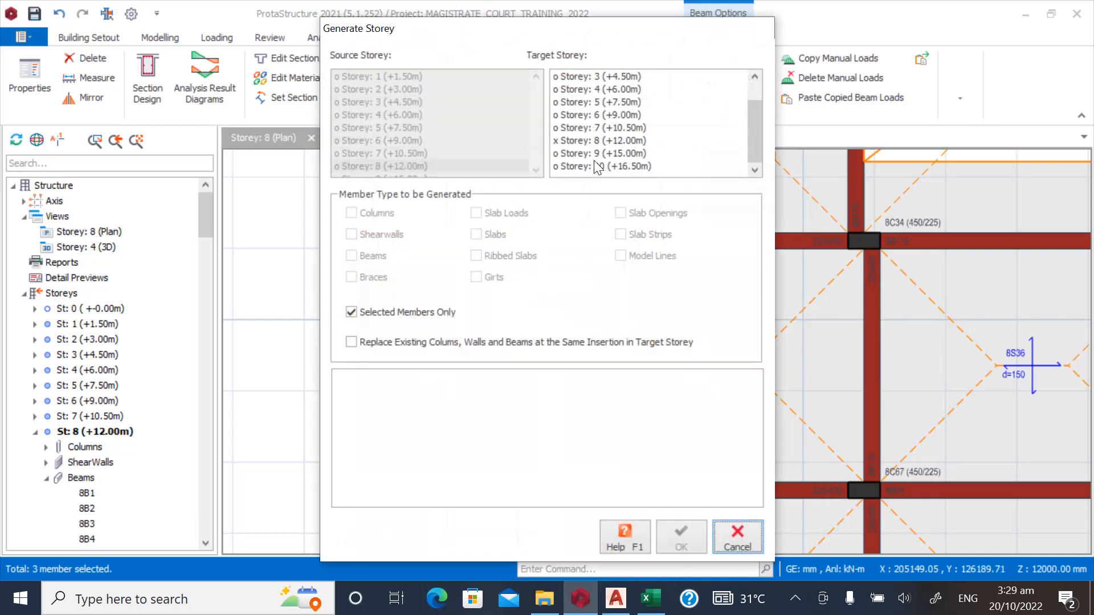
{"action": "left_click", "coordinate": [589, 154]}
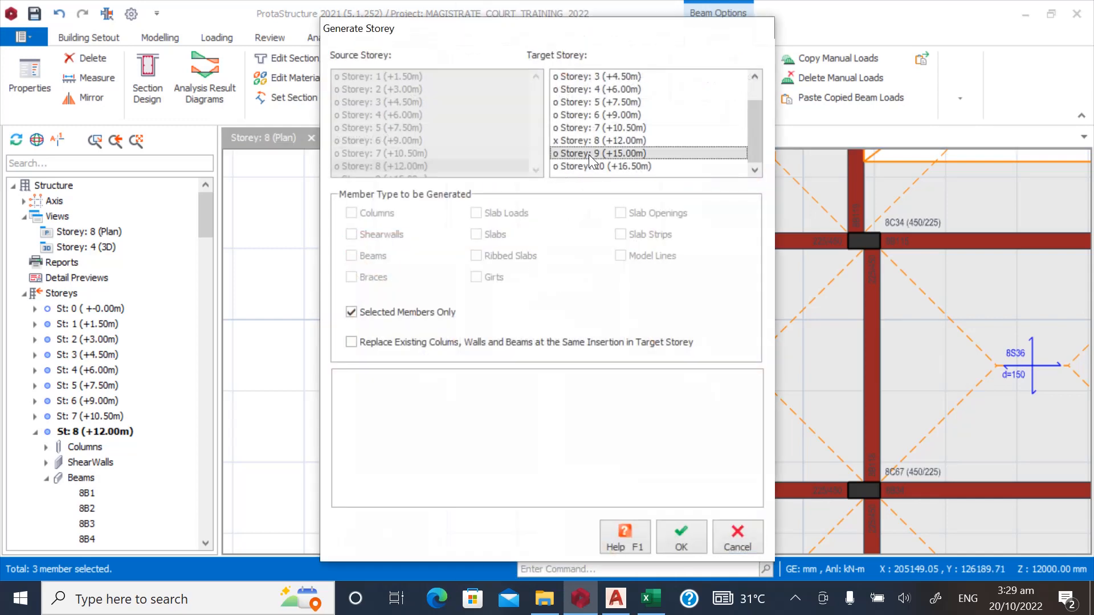
{"action": "left_click", "coordinate": [677, 534]}
{"action": "left_click", "coordinate": [613, 360]}
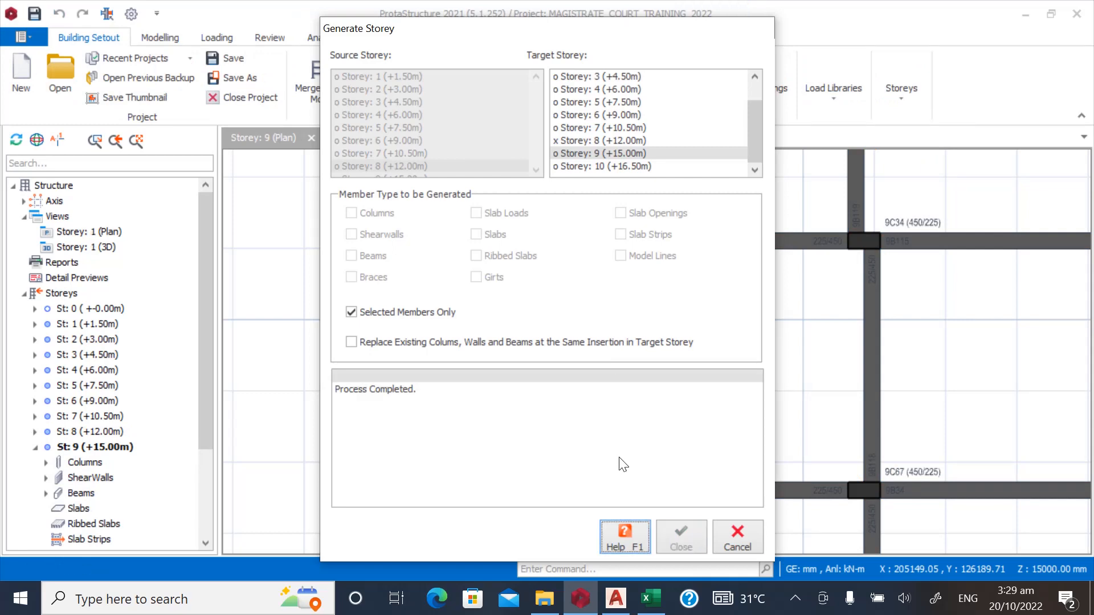
{"action": "left_click", "coordinate": [738, 545]}
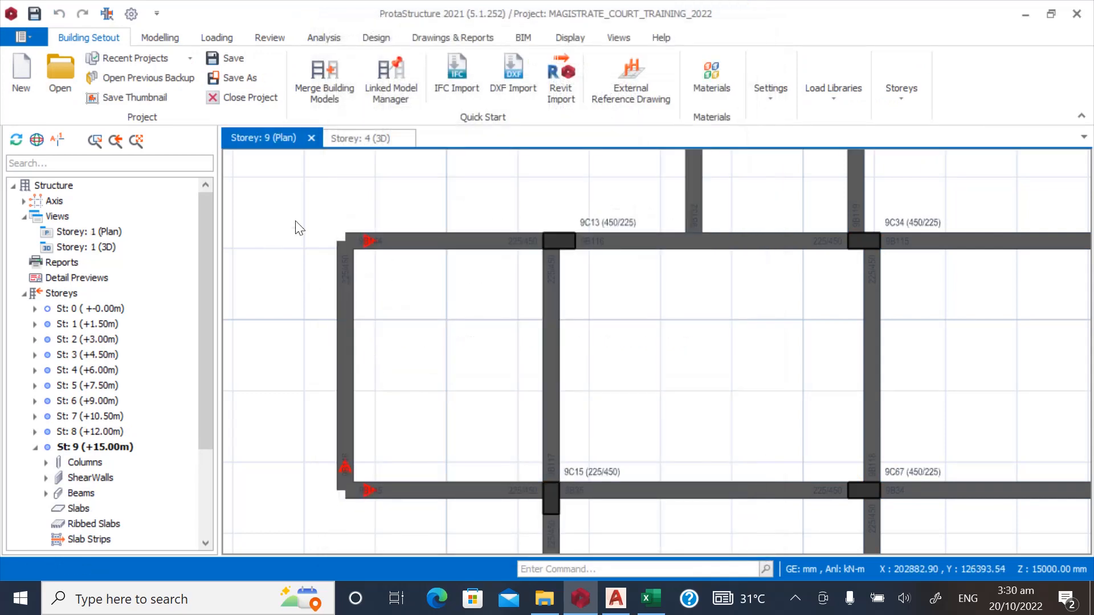
Examine in 3D the storey 9 beams above the top ramp landing and how they meet the building.
{"action": "scroll", "coordinate": [415, 241], "scroll_direction": "down", "scroll_amount": 5}
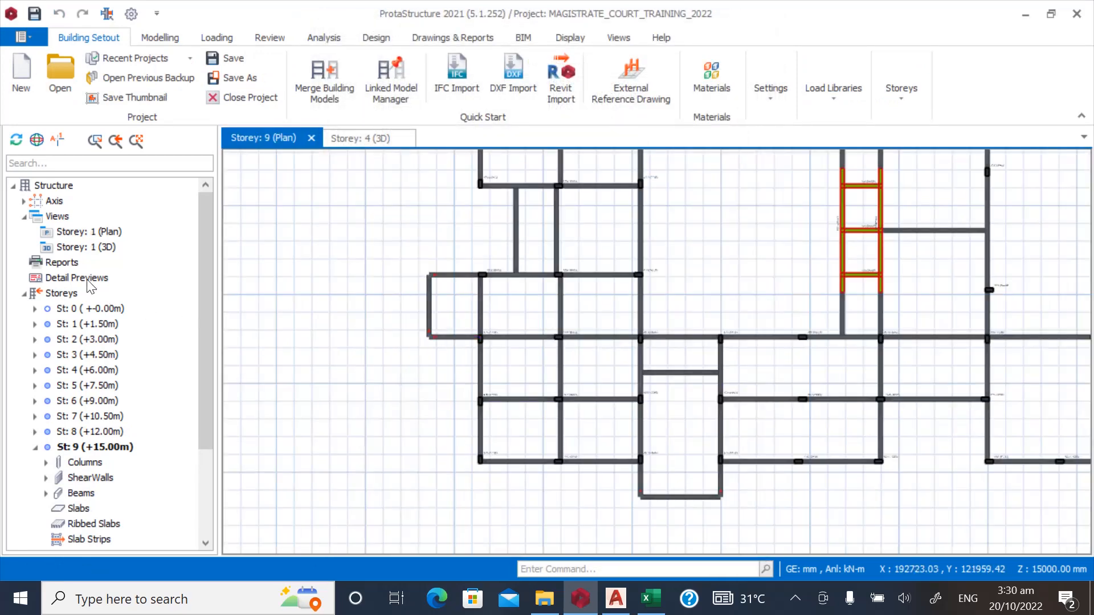
{"action": "left_click", "coordinate": [104, 252]}
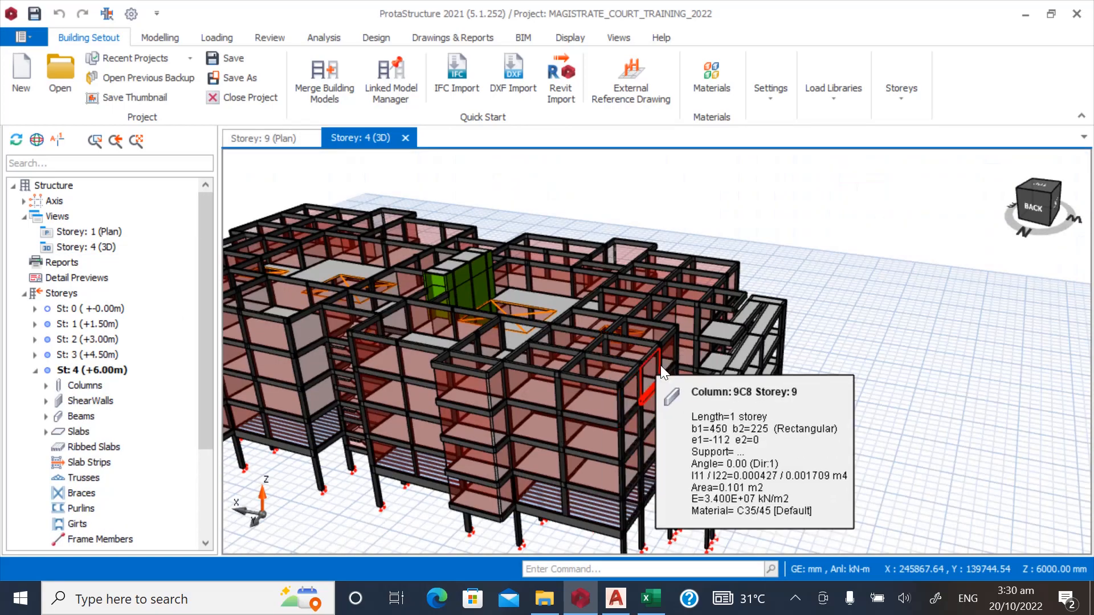
{"action": "middle_click_drag", "start_coordinate": [653, 377], "coordinate": [620, 365]}
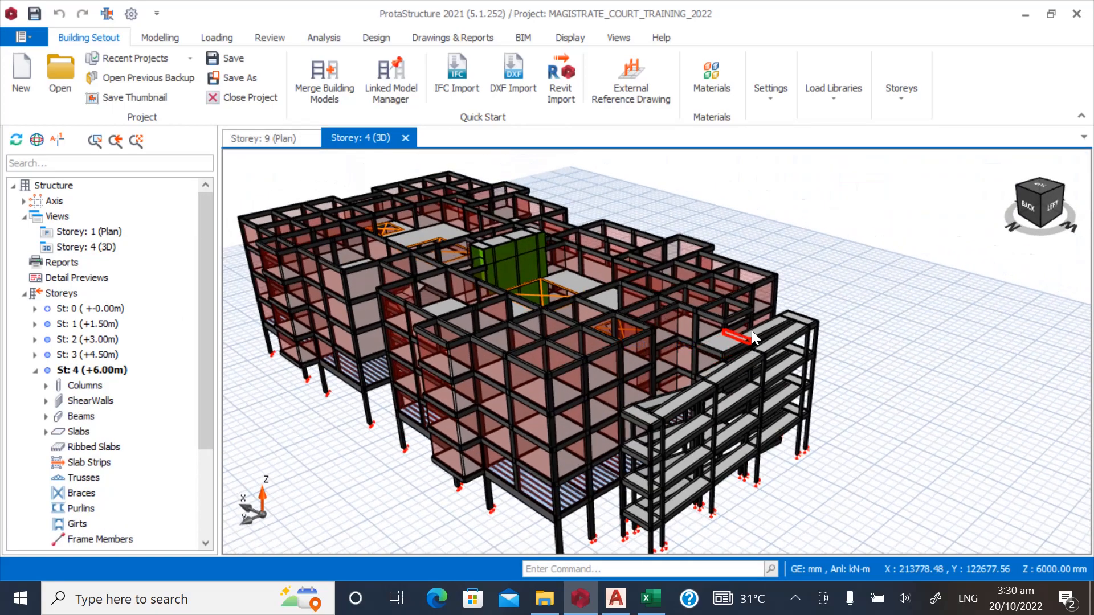
{"action": "scroll", "coordinate": [749, 309], "scroll_direction": "up", "scroll_amount": 5}
{"action": "mouse_move", "coordinate": [744, 369]}
{"action": "middle_mouse_down"}
{"action": "mouse_move", "coordinate": [613, 370]}
{"action": "mouse_move", "coordinate": [555, 357]}
{"action": "mouse_move", "coordinate": [600, 348]}
{"action": "mouse_move", "coordinate": [698, 357]}
{"action": "mouse_move", "coordinate": [678, 342]}
{"action": "middle_mouse_up"}
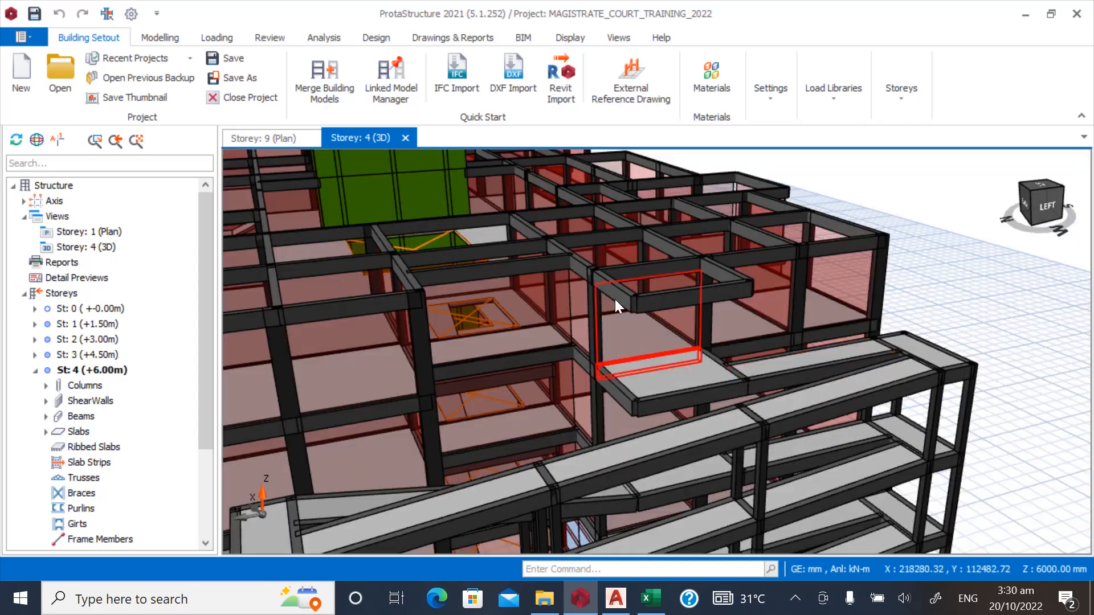
{"action": "scroll", "coordinate": [614, 299], "scroll_direction": "down", "scroll_amount": 5}
{"action": "mouse_move", "coordinate": [616, 317]}
{"action": "middle_mouse_down"}
{"action": "mouse_move", "coordinate": [607, 404]}
{"action": "mouse_move", "coordinate": [621, 404]}
{"action": "mouse_move", "coordinate": [520, 398]}
{"action": "middle_mouse_up"}
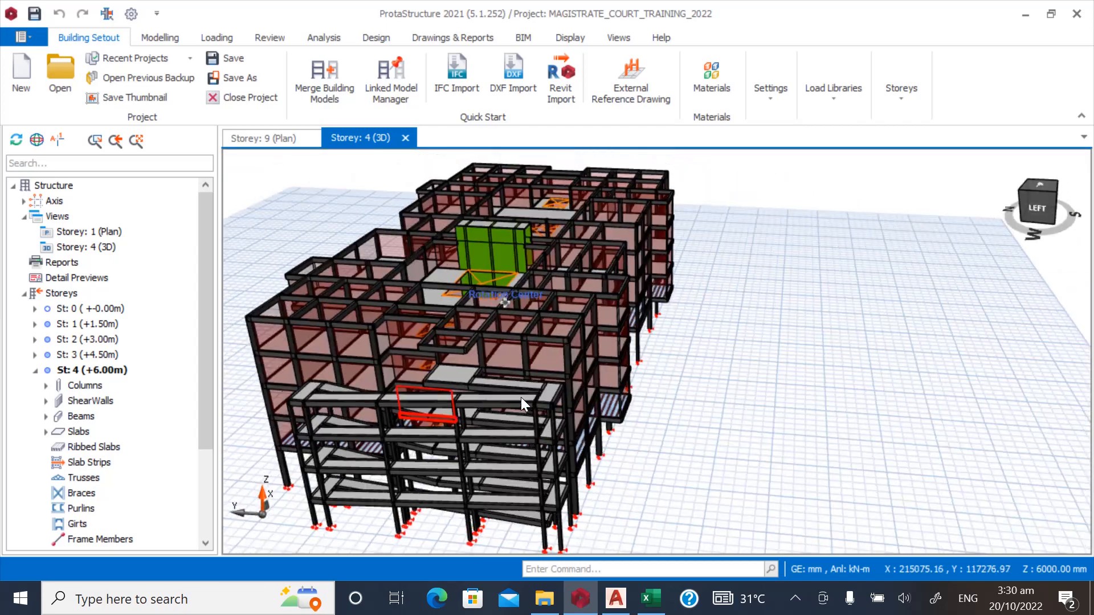
{"action": "scroll", "coordinate": [439, 365], "scroll_direction": "up", "scroll_amount": 4}
{"action": "middle_click_drag", "start_coordinate": [445, 366], "coordinate": [510, 350]}
{"action": "scroll", "coordinate": [483, 403], "scroll_direction": "up", "scroll_amount": 4}
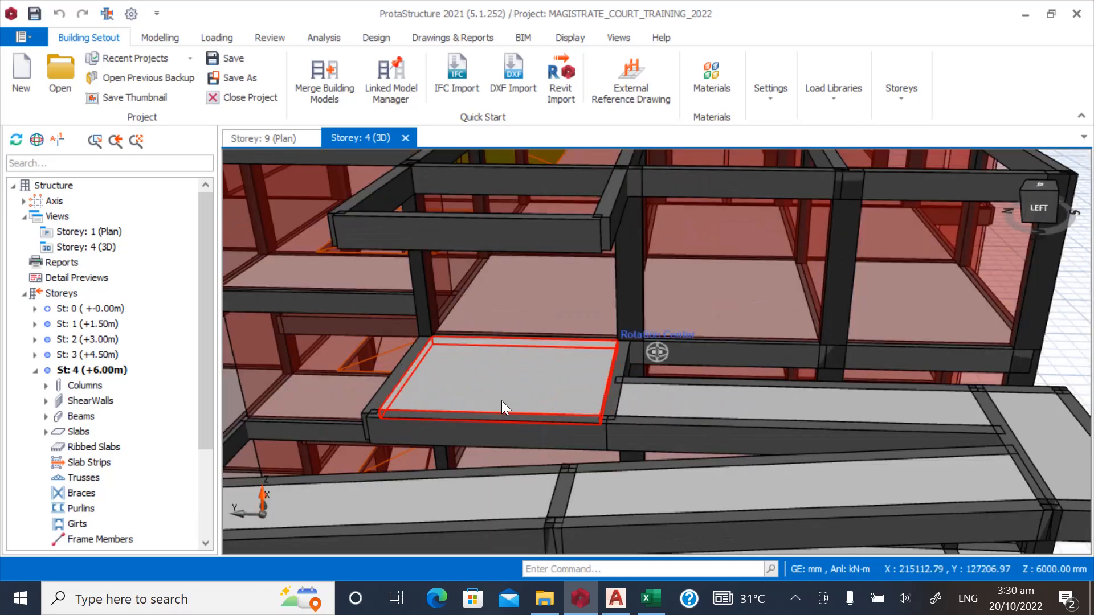
{"action": "middle_click_drag", "start_coordinate": [501, 401], "coordinate": [579, 384]}
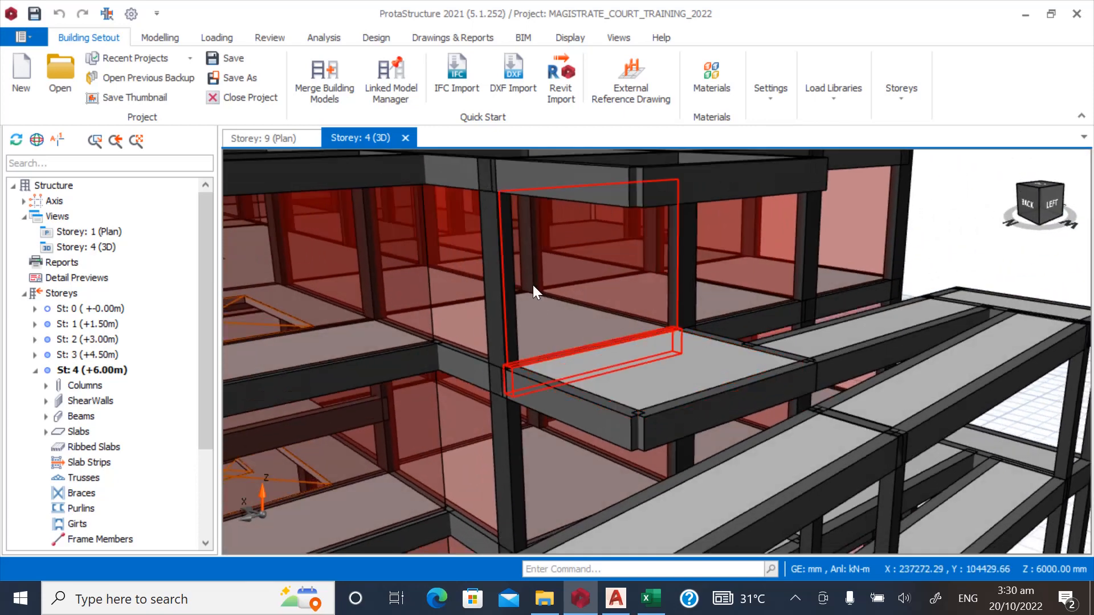
Inspect the ramp, its landings and the adjoining facades from several angles in the 3D view.
{"action": "scroll", "coordinate": [699, 371], "scroll_direction": "down", "scroll_amount": 5}
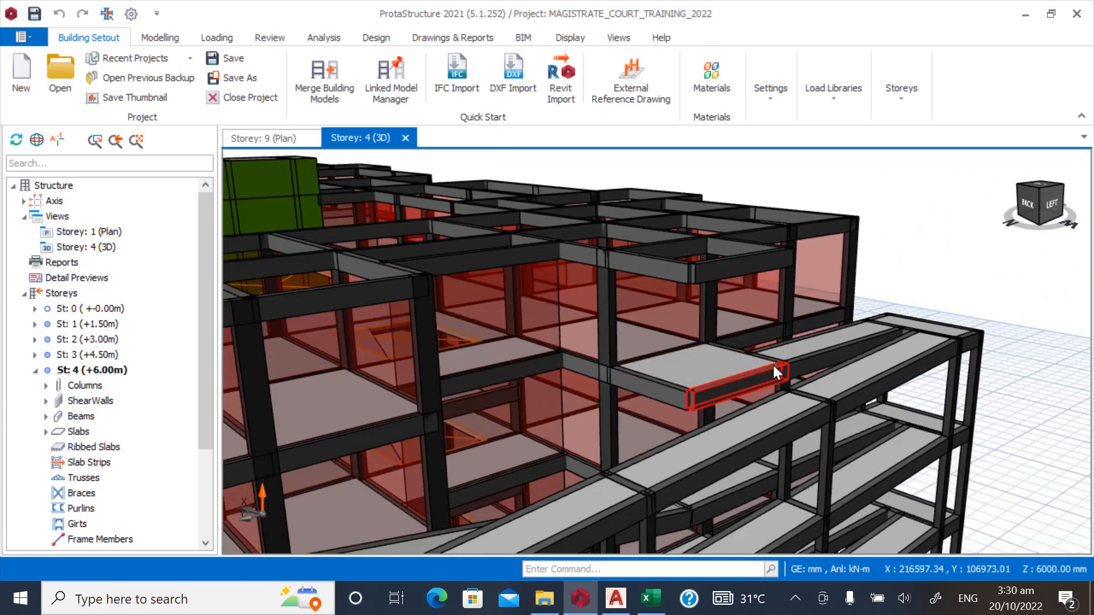
{"action": "scroll", "coordinate": [818, 354], "scroll_direction": "down", "scroll_amount": 5}
{"action": "scroll", "coordinate": [791, 327], "scroll_direction": "up", "scroll_amount": 5}
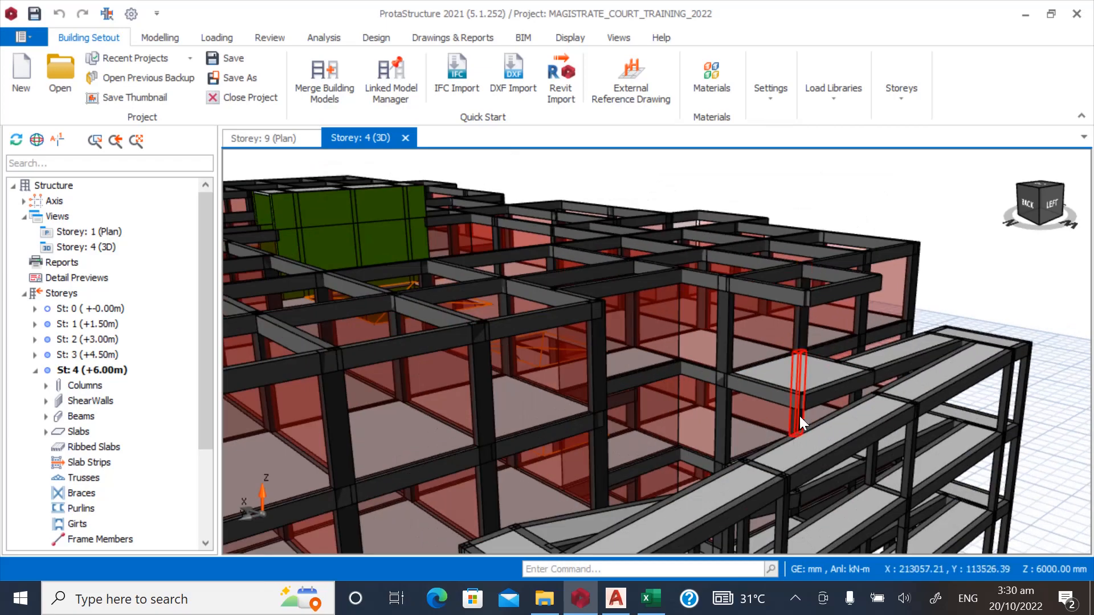
{"action": "scroll", "coordinate": [633, 435], "scroll_direction": "down", "scroll_amount": 1}
{"action": "middle_click_drag", "start_coordinate": [743, 460], "coordinate": [729, 477]}
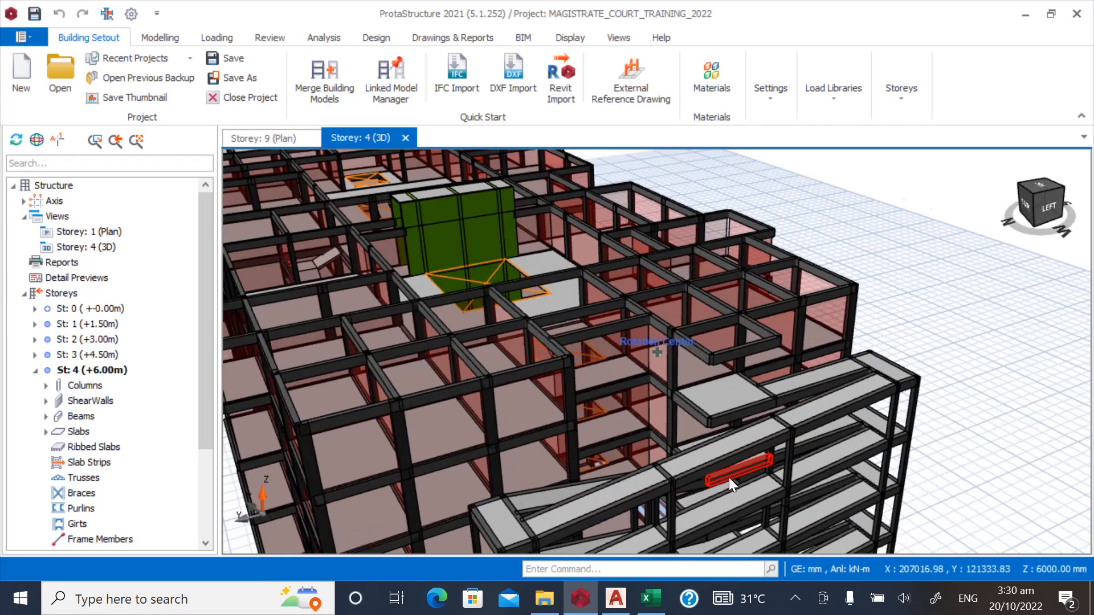
{"action": "scroll", "coordinate": [719, 462], "scroll_direction": "down", "scroll_amount": 5}
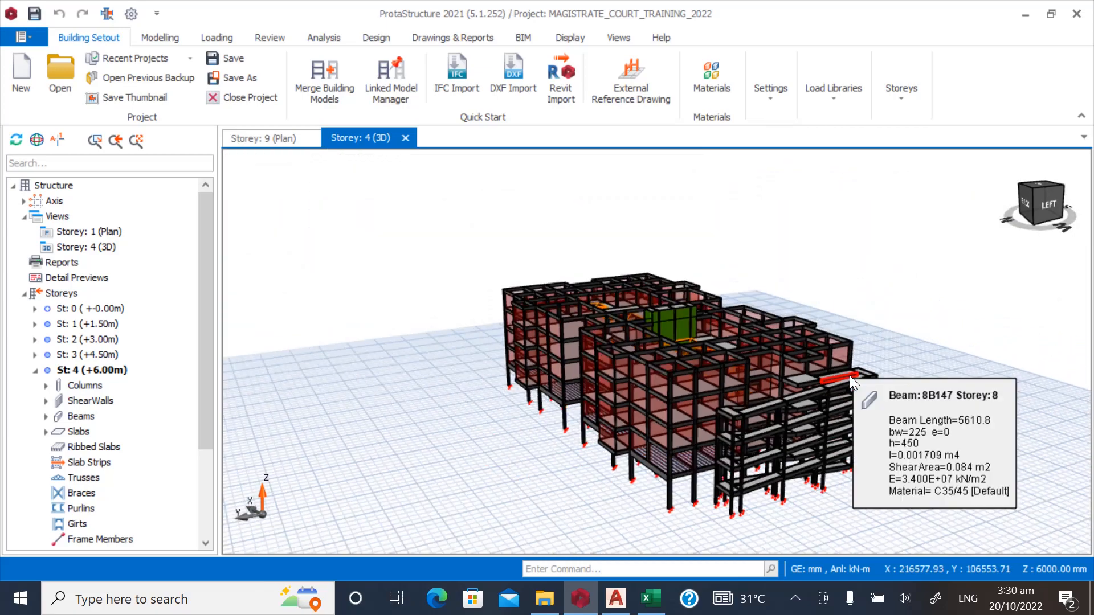
{"action": "middle_click_drag", "start_coordinate": [849, 375], "coordinate": [655, 399]}
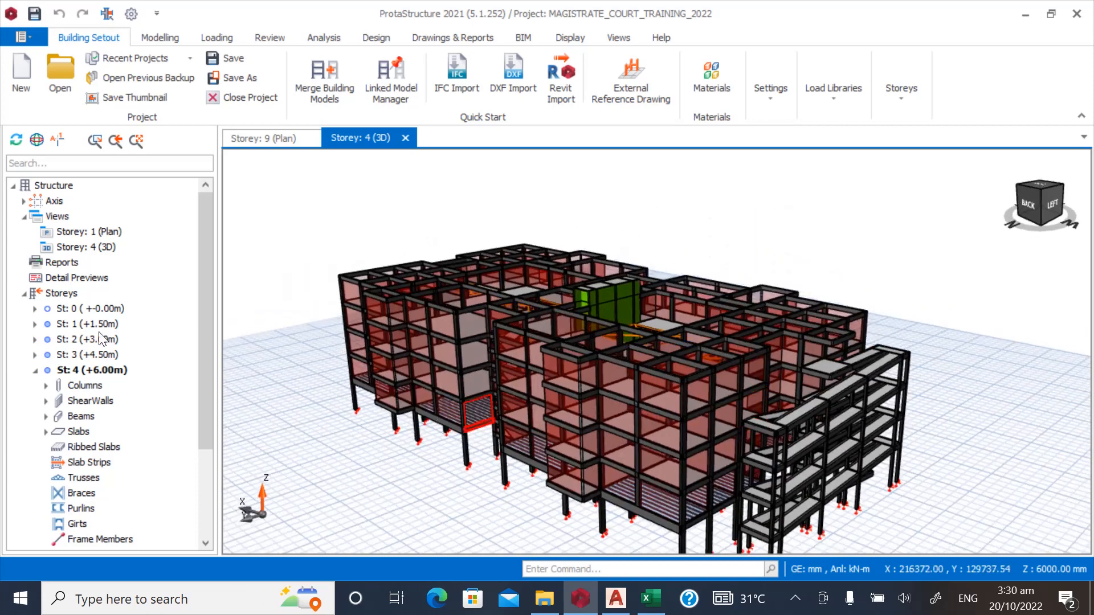
Return from the 3D view to the plan, open storey 2 (+3.00m) and examine the landing beside the ramp.
{"action": "double_click", "coordinate": [101, 230]}
{"action": "scroll", "coordinate": [351, 393], "scroll_direction": "down", "scroll_amount": 2}
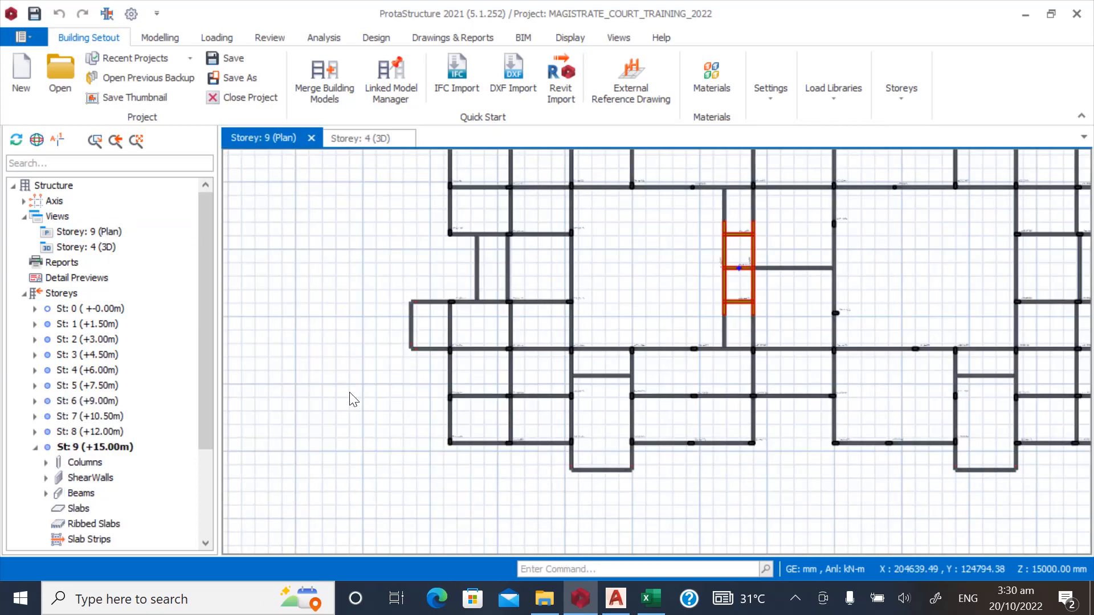
{"action": "left_click", "coordinate": [74, 340]}
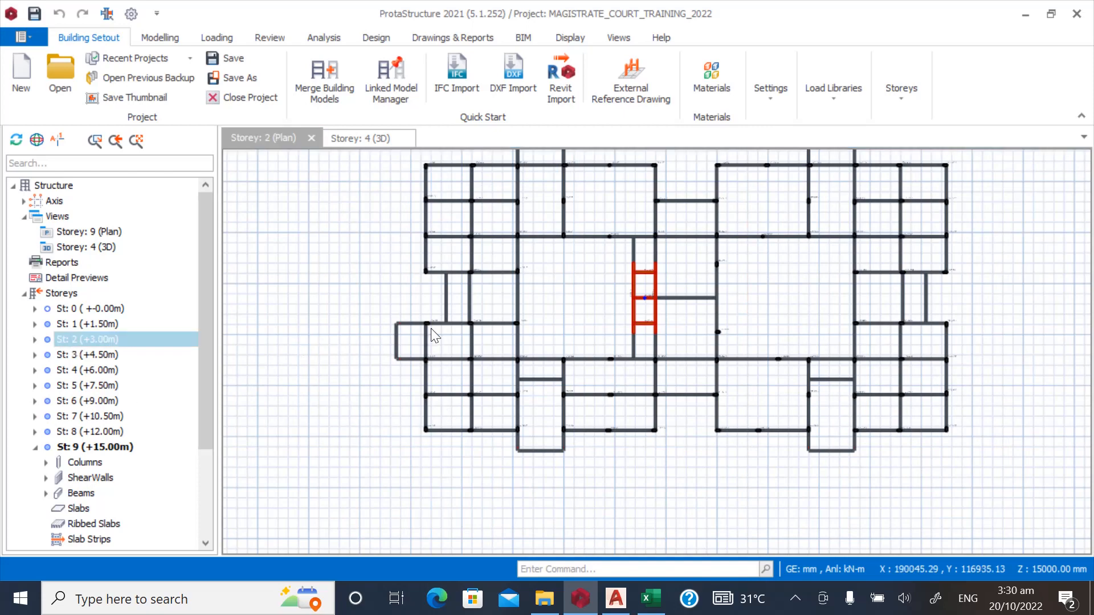
{"action": "scroll", "coordinate": [435, 333], "scroll_direction": "up", "scroll_amount": 3}
{"action": "scroll", "coordinate": [438, 336], "scroll_direction": "up", "scroll_amount": 2}
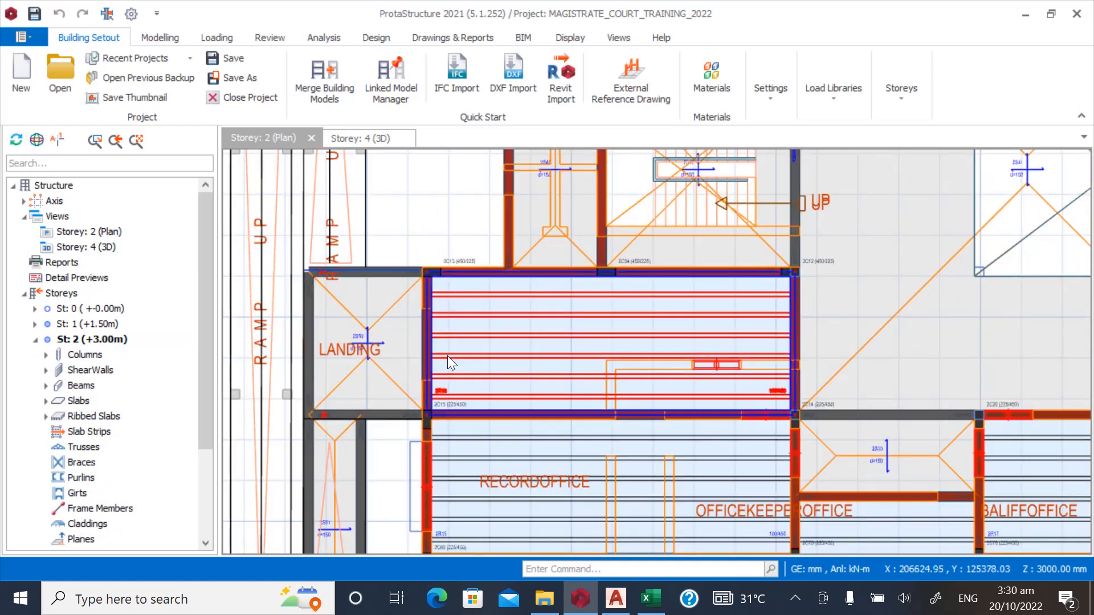
{"action": "scroll", "coordinate": [403, 407], "scroll_direction": "up", "scroll_amount": 2}
{"action": "scroll", "coordinate": [411, 370], "scroll_direction": "down", "scroll_amount": 3}
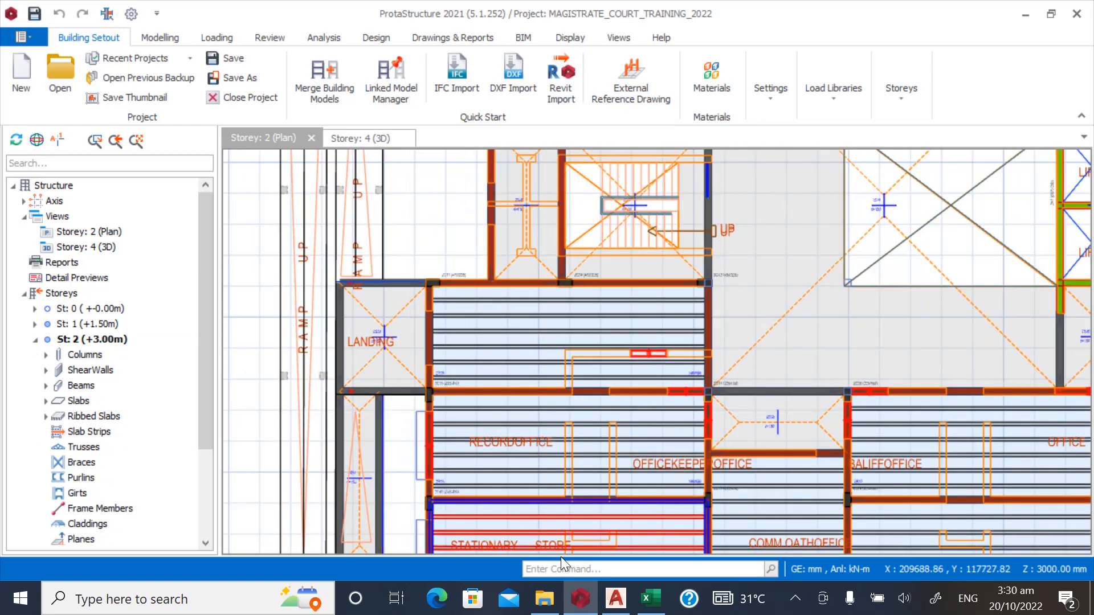
Switch to AutoCAD and check the ramp and landing next to Court 2 in the architectural drawing.
{"action": "left_click", "coordinate": [616, 598]}
{"action": "scroll", "coordinate": [327, 436], "scroll_direction": "up", "scroll_amount": 2}
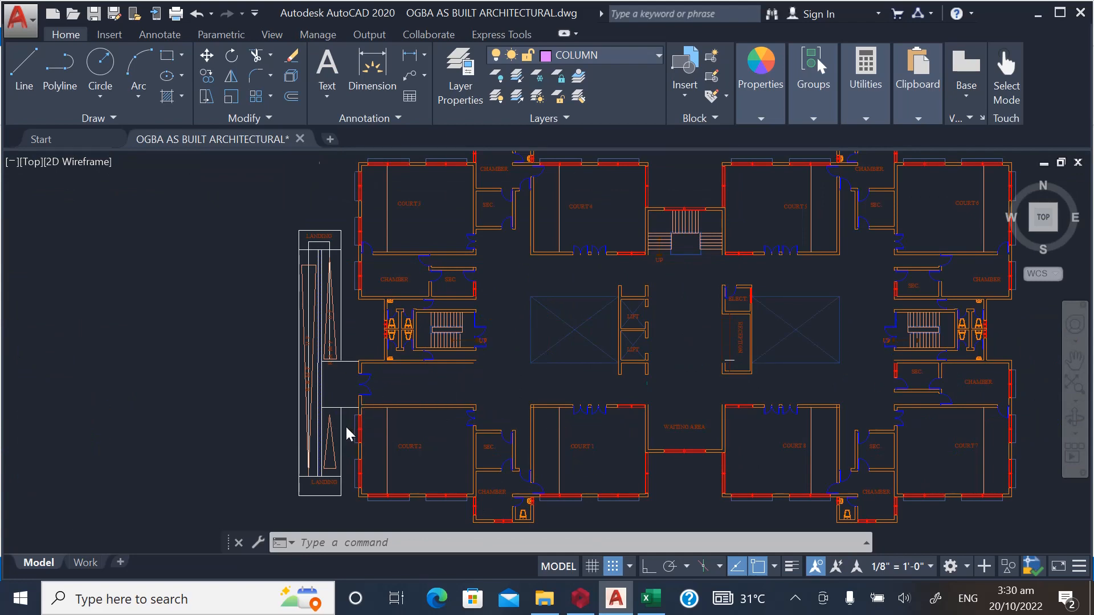
{"action": "scroll", "coordinate": [349, 434], "scroll_direction": "up", "scroll_amount": 2}
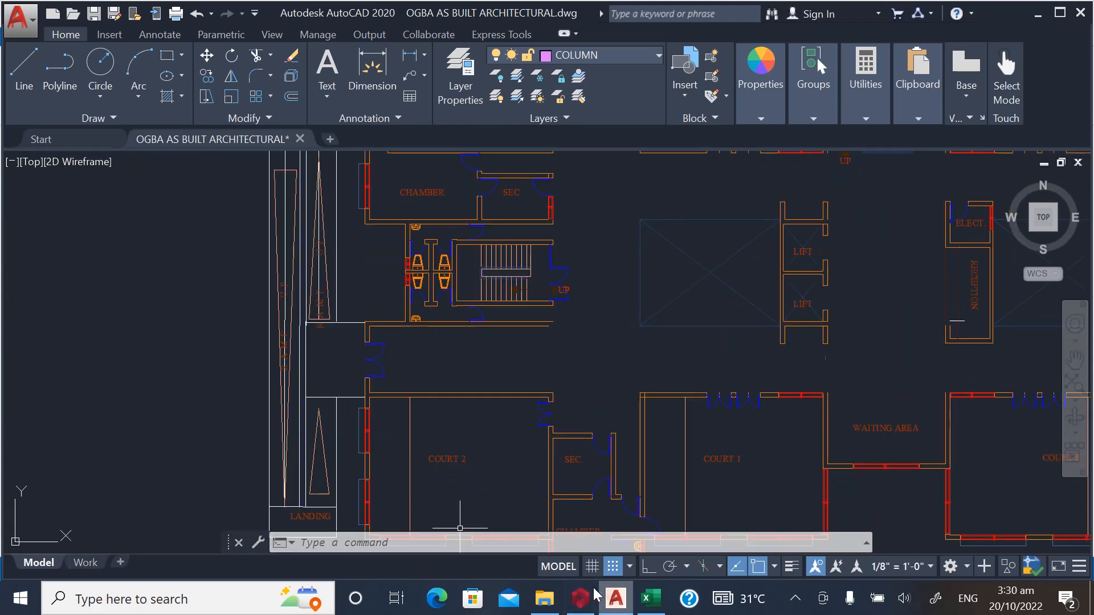
Switch back to ProtaStructure and compare the landing and ramp on the storey 2 plan with the whole first floor layout.
{"action": "left_click", "coordinate": [580, 598]}
{"action": "scroll", "coordinate": [530, 320], "scroll_direction": "down", "scroll_amount": 5}
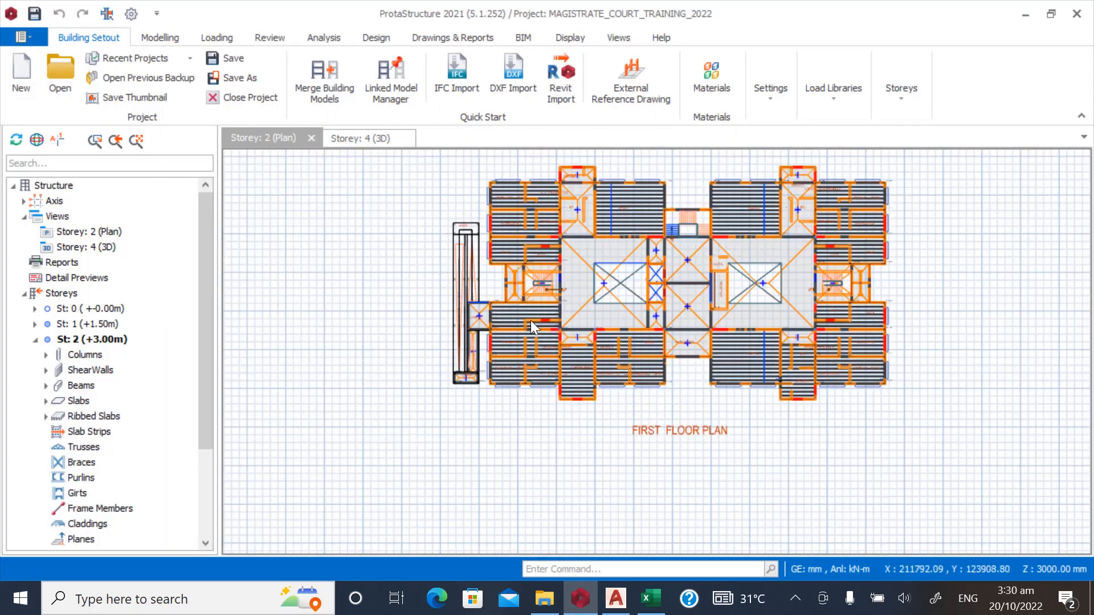
{"action": "scroll", "coordinate": [503, 342], "scroll_direction": "up", "scroll_amount": 5}
{"action": "scroll", "coordinate": [499, 290], "scroll_direction": "up", "scroll_amount": 3}
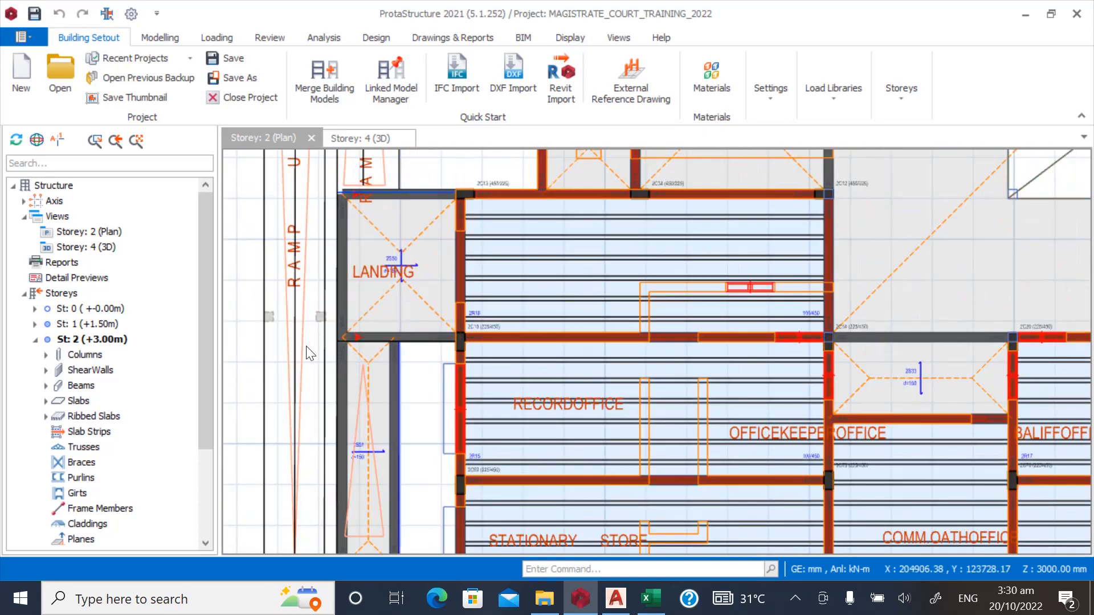
{"action": "scroll", "coordinate": [310, 350], "scroll_direction": "down", "scroll_amount": 5}
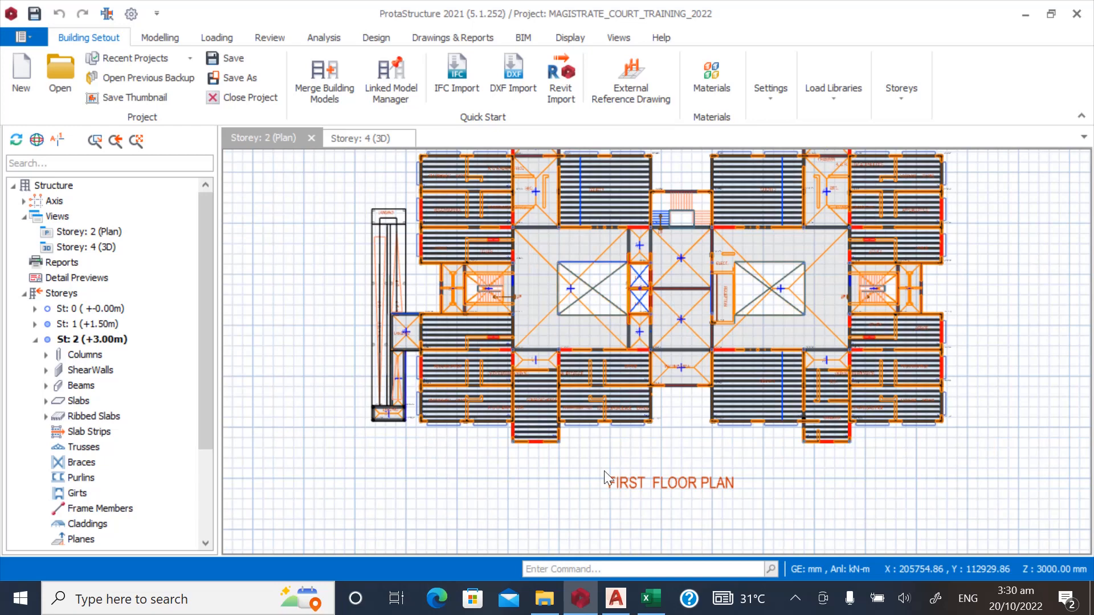
{"action": "scroll", "coordinate": [319, 468], "scroll_direction": "down", "scroll_amount": 1}
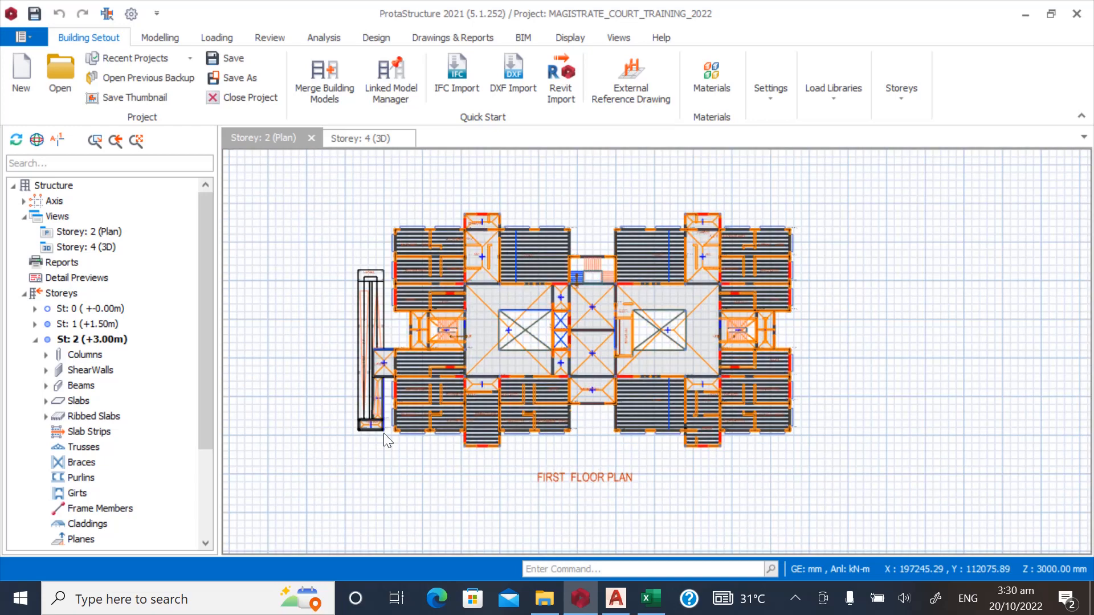
Open the storey 9 (+15.00m) plan and examine its overall beam layout.
{"action": "left_click_drag", "start_coordinate": [210, 392], "coordinate": [156, 535]}
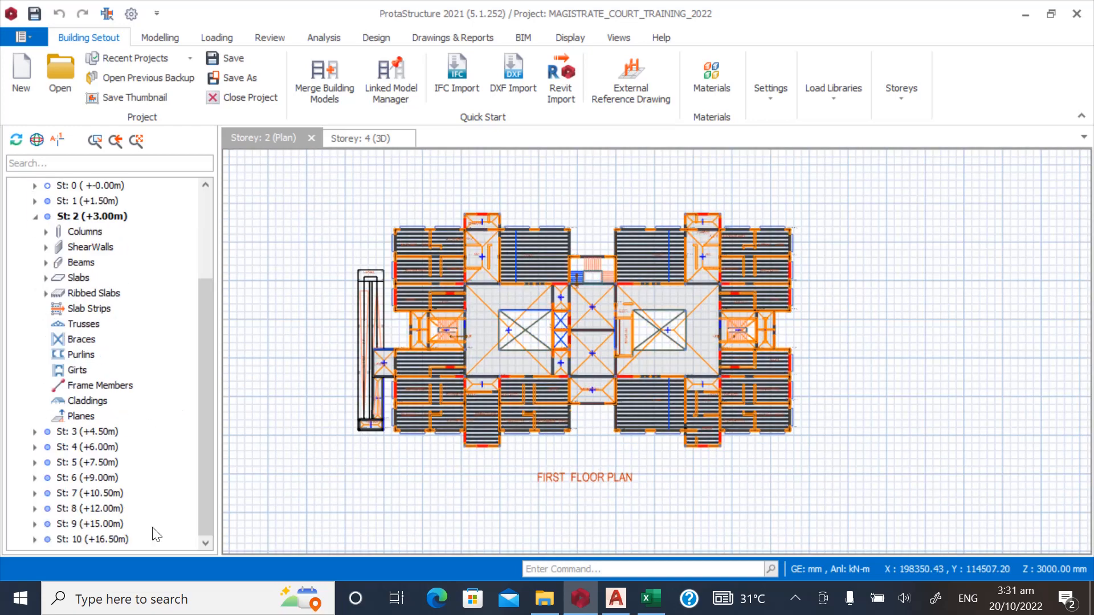
{"action": "double_click", "coordinate": [74, 527]}
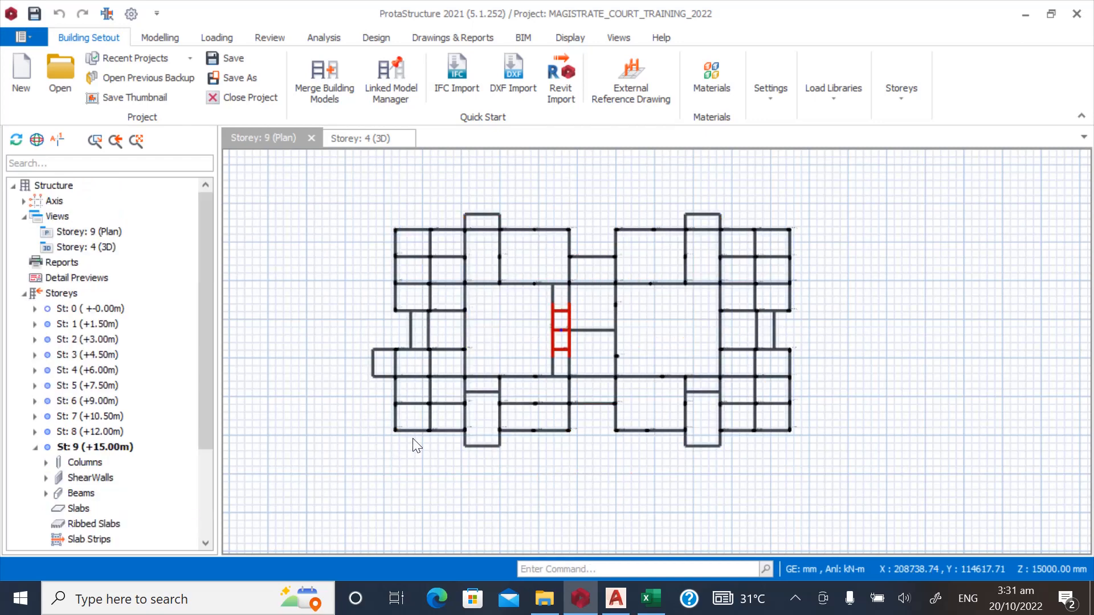
{"action": "scroll", "coordinate": [505, 315], "scroll_direction": "up", "scroll_amount": 3}
{"action": "scroll", "coordinate": [332, 419], "scroll_direction": "down", "scroll_amount": 1}
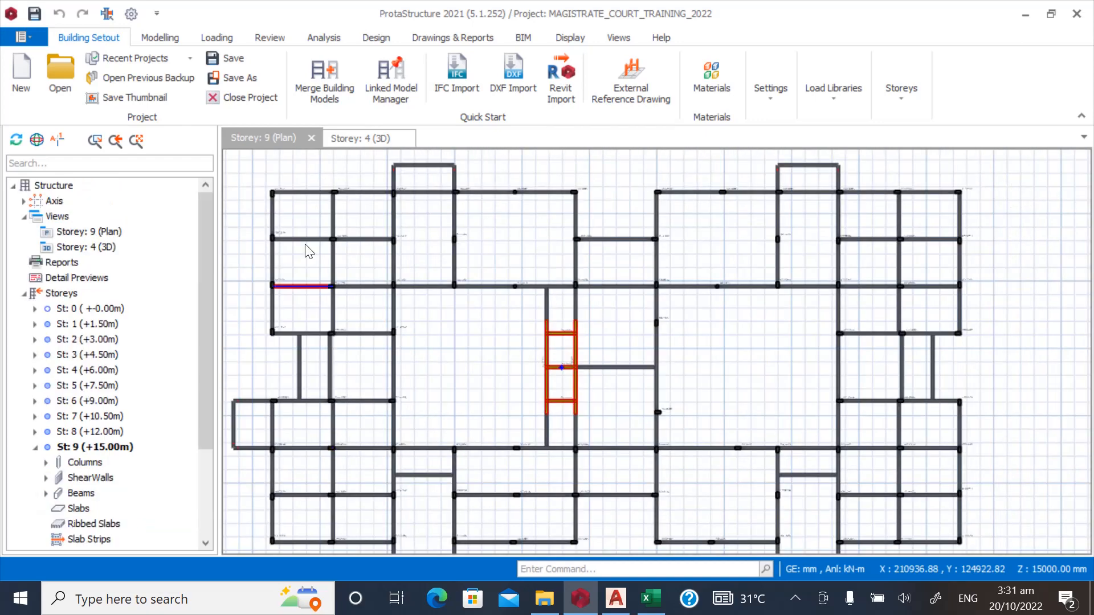
{"action": "scroll", "coordinate": [306, 218], "scroll_direction": "up", "scroll_amount": 2}
{"action": "scroll", "coordinate": [459, 240], "scroll_direction": "down", "scroll_amount": 2}
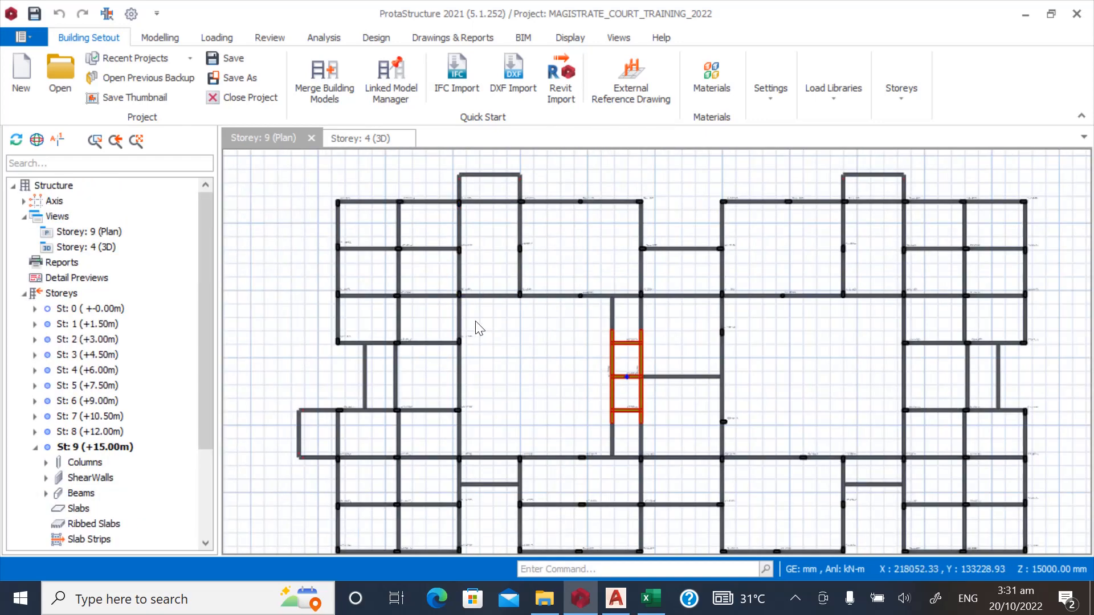
Delete the short secondary beam in the lower left-wing bay between column lines 9C14–9C75 and 9C20–9C76.
{"action": "scroll", "coordinate": [476, 325], "scroll_direction": "down", "scroll_amount": 1}
{"action": "scroll", "coordinate": [375, 464], "scroll_direction": "up", "scroll_amount": 3}
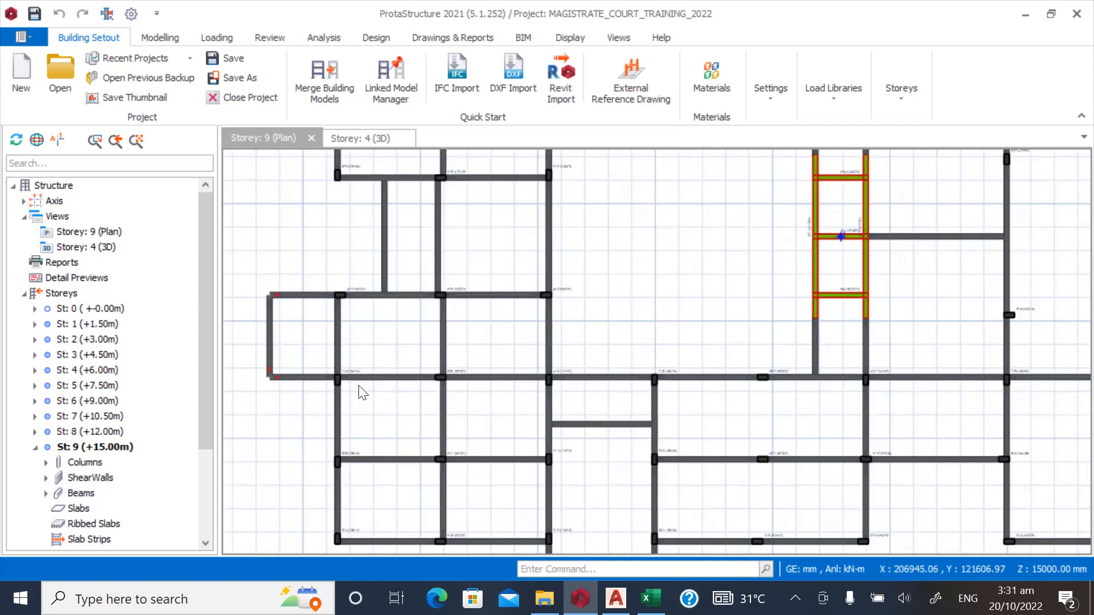
{"action": "scroll", "coordinate": [367, 369], "scroll_direction": "up", "scroll_amount": 1}
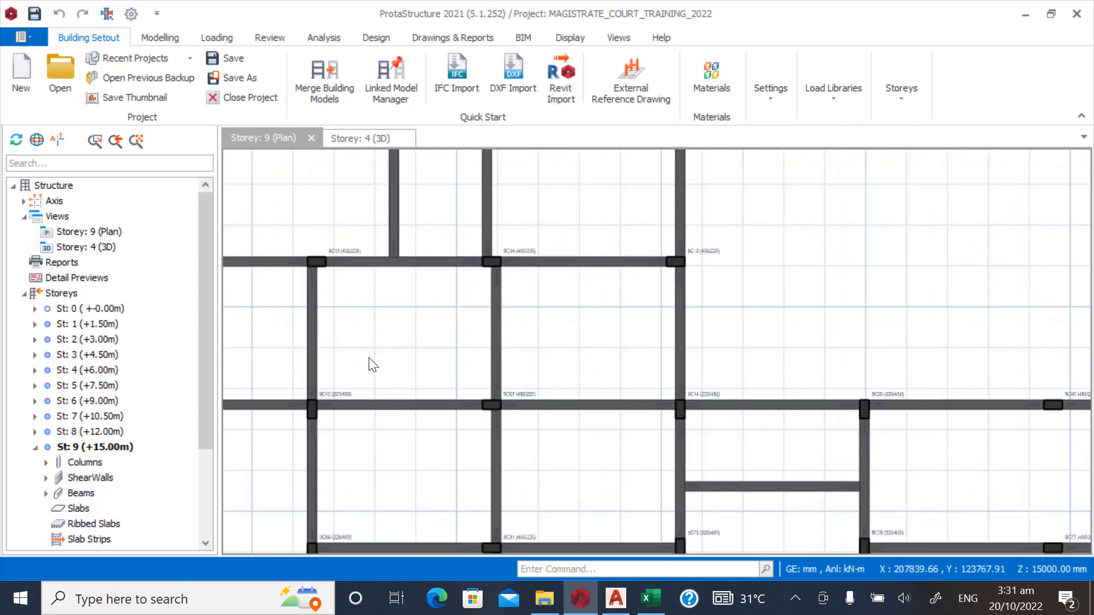
{"action": "scroll", "coordinate": [342, 322], "scroll_direction": "down", "scroll_amount": 2}
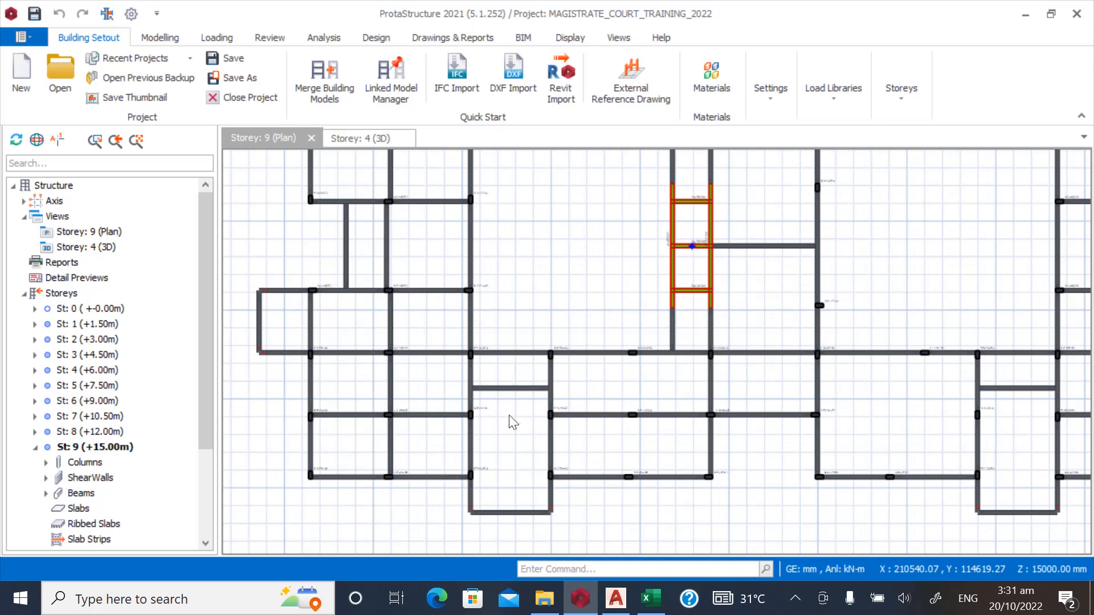
{"action": "scroll", "coordinate": [512, 423], "scroll_direction": "up", "scroll_amount": 1}
{"action": "scroll", "coordinate": [540, 425], "scroll_direction": "up", "scroll_amount": 1}
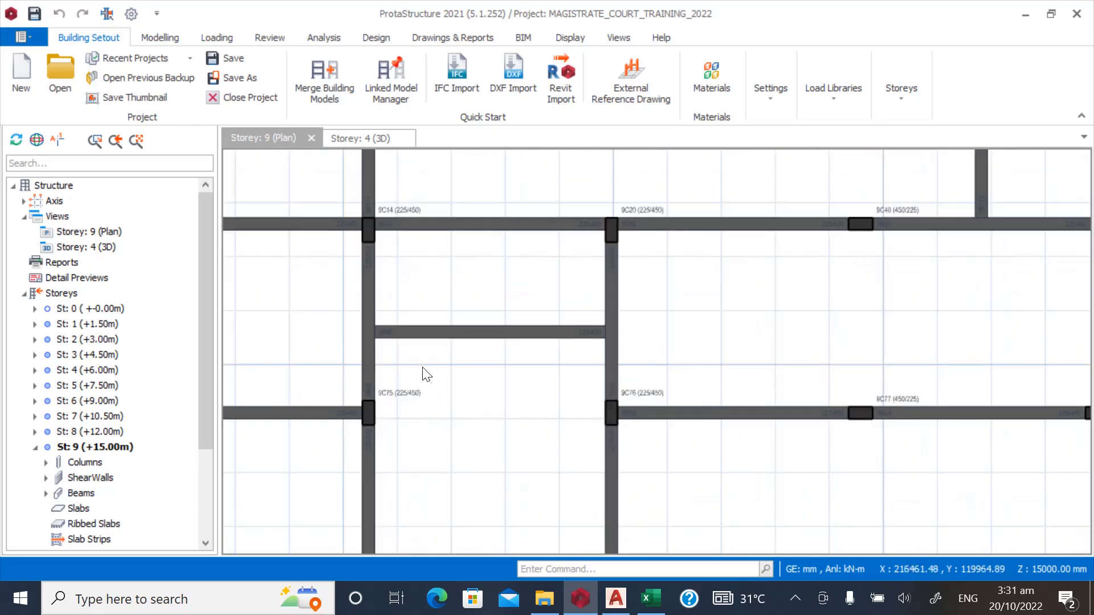
{"action": "left_click", "coordinate": [397, 345]}
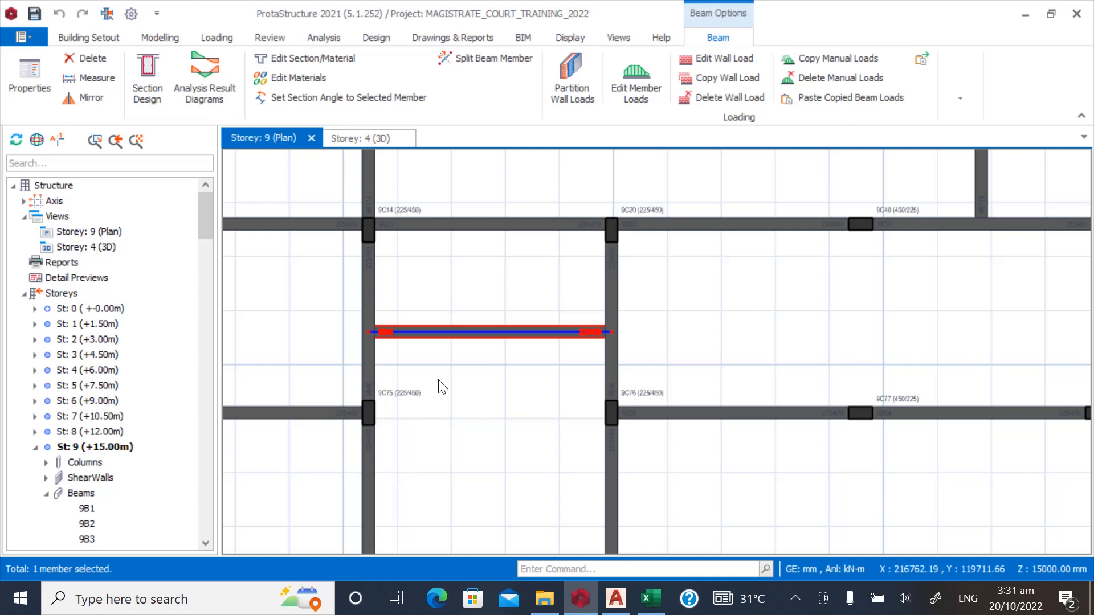
{"action": "key", "text": "Delete"}
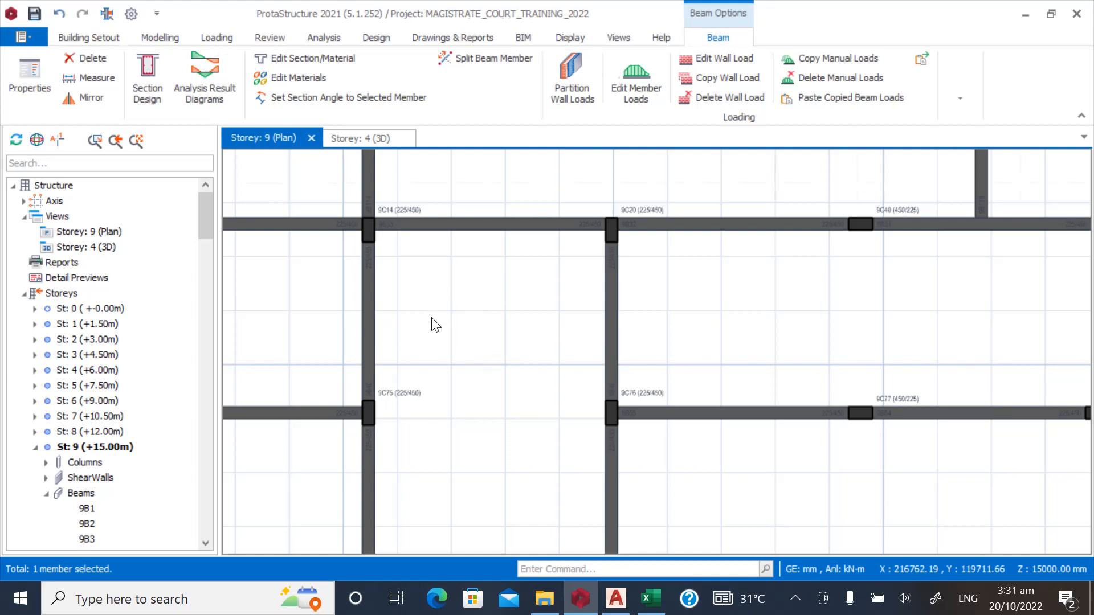
Delete the matching secondary beam 9B135 just above column 9C80 in the lower right wing of storey 9.
{"action": "scroll", "coordinate": [435, 325], "scroll_direction": "down", "scroll_amount": 3}
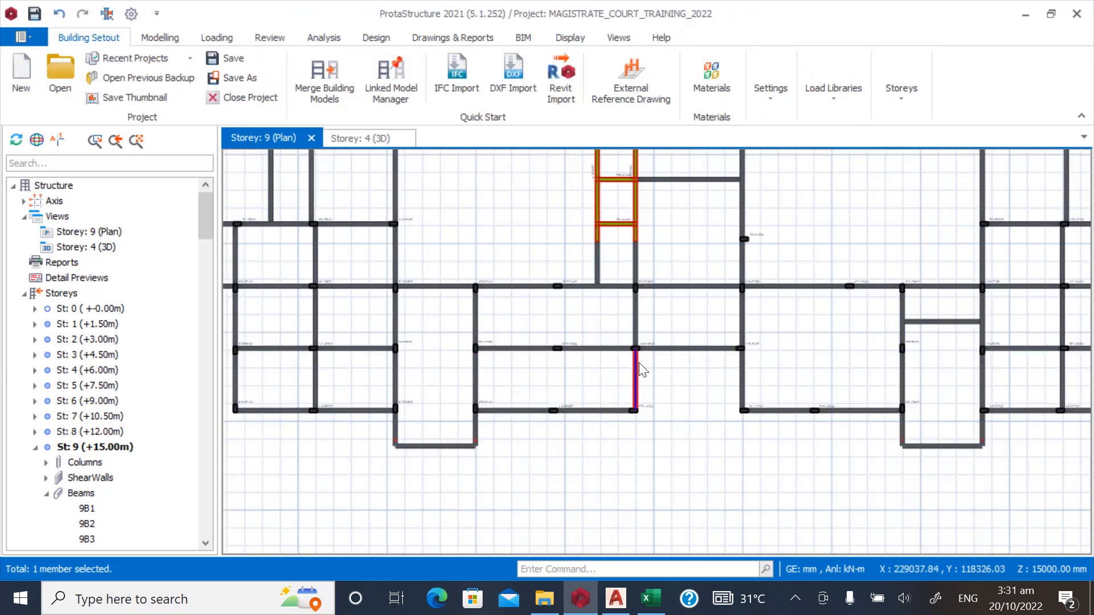
{"action": "scroll", "coordinate": [476, 414], "scroll_direction": "down", "scroll_amount": 2}
{"action": "scroll", "coordinate": [685, 393], "scroll_direction": "up", "scroll_amount": 4}
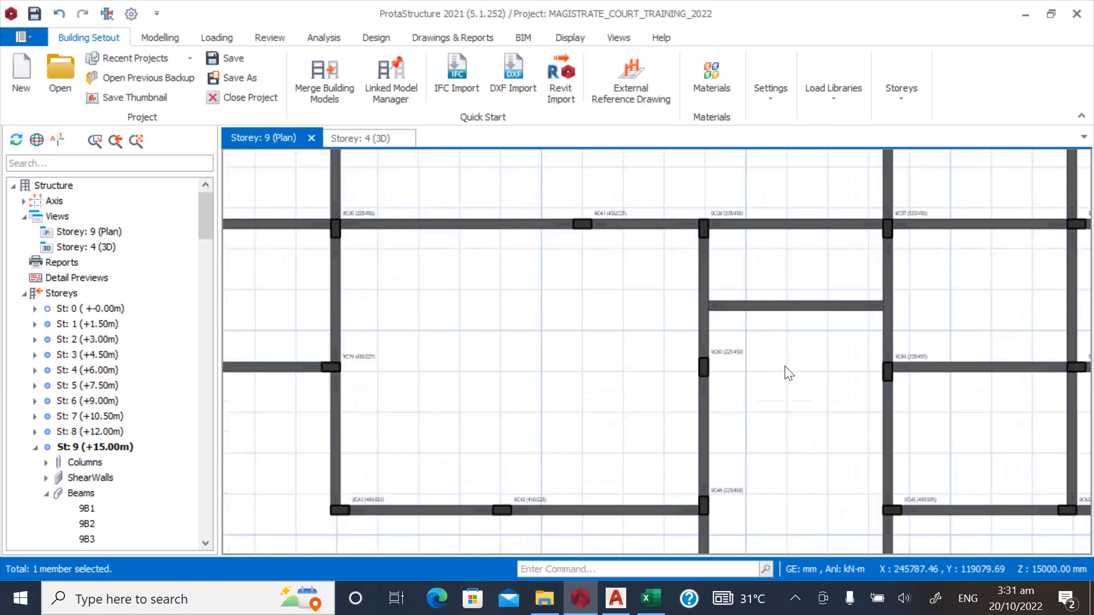
{"action": "left_click", "coordinate": [785, 267]}
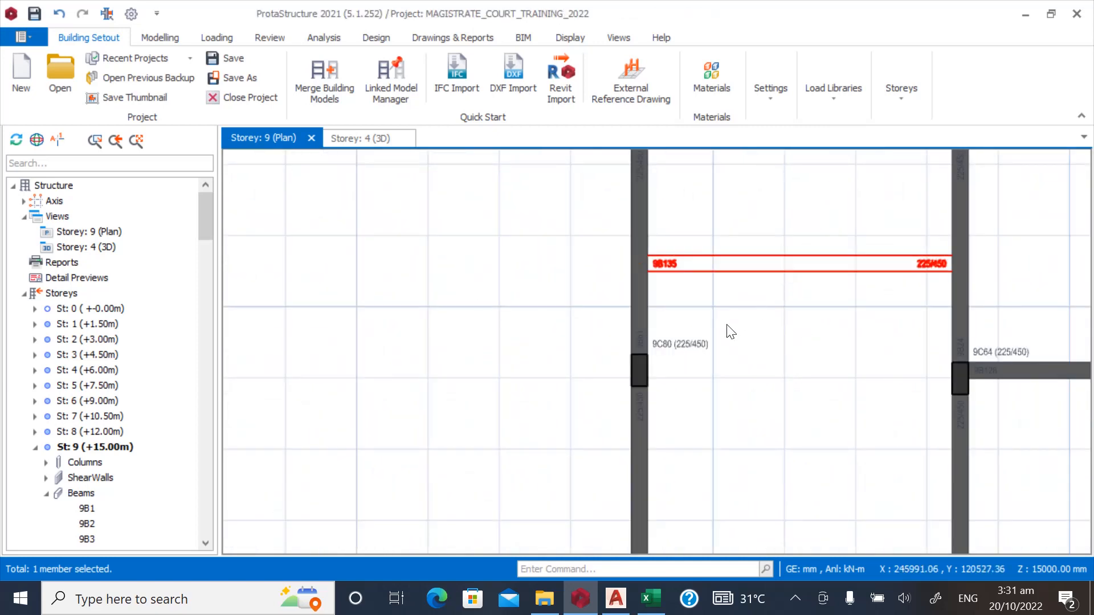
{"action": "key", "text": "Delete"}
Examine the beams and columns of the lower right corner block around columns 9C64 and 9C74.
{"action": "scroll", "coordinate": [540, 382], "scroll_direction": "down", "scroll_amount": 5}
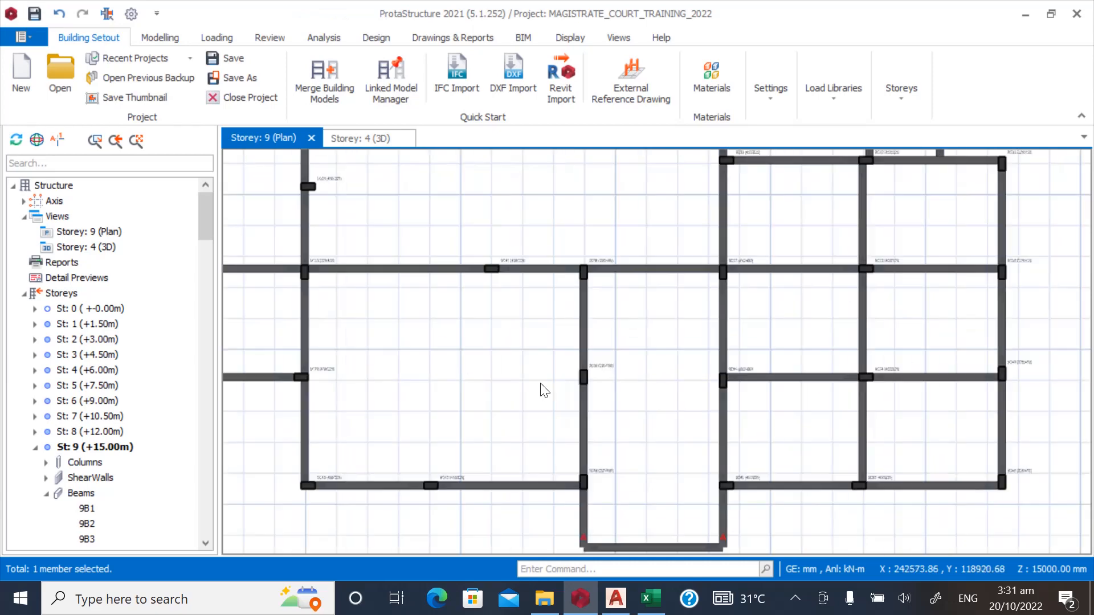
{"action": "scroll", "coordinate": [733, 407], "scroll_direction": "up", "scroll_amount": 3}
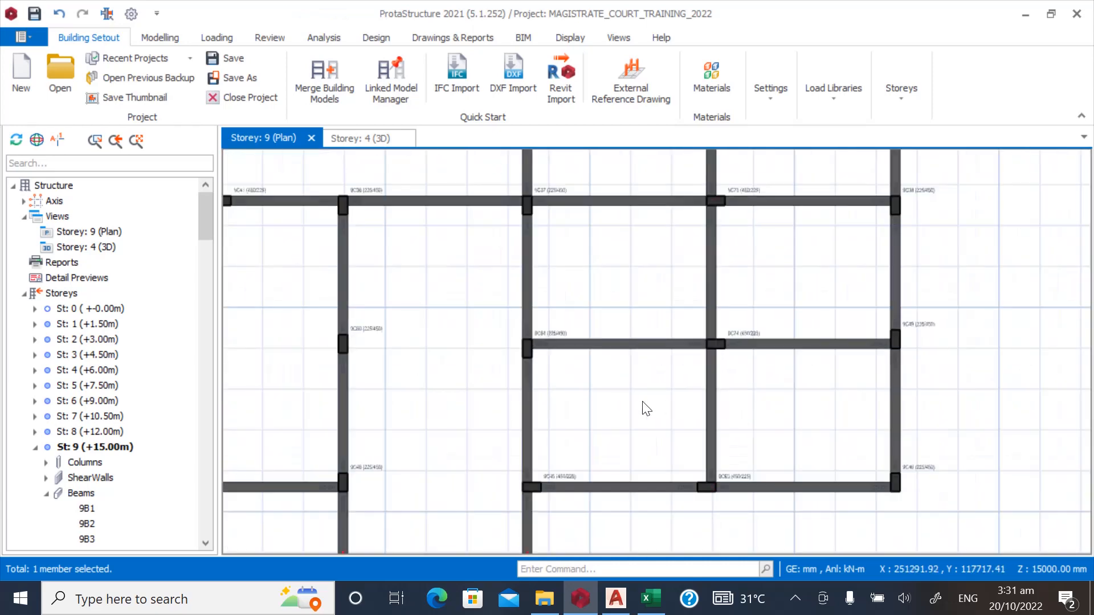
{"action": "scroll", "coordinate": [650, 403], "scroll_direction": "up", "scroll_amount": 2}
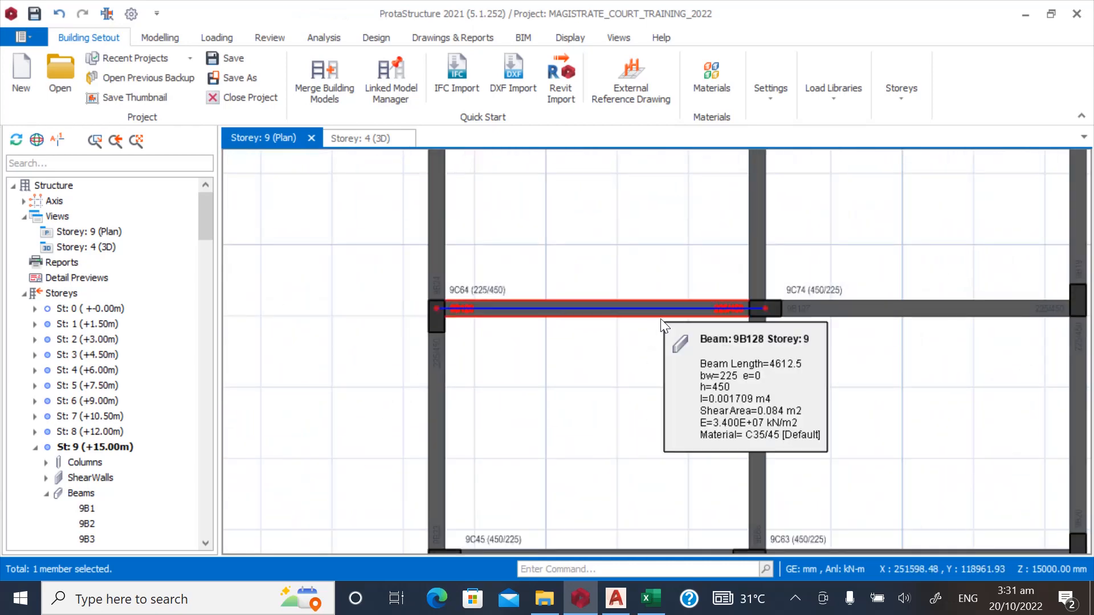
{"action": "scroll", "coordinate": [514, 349], "scroll_direction": "down", "scroll_amount": 2}
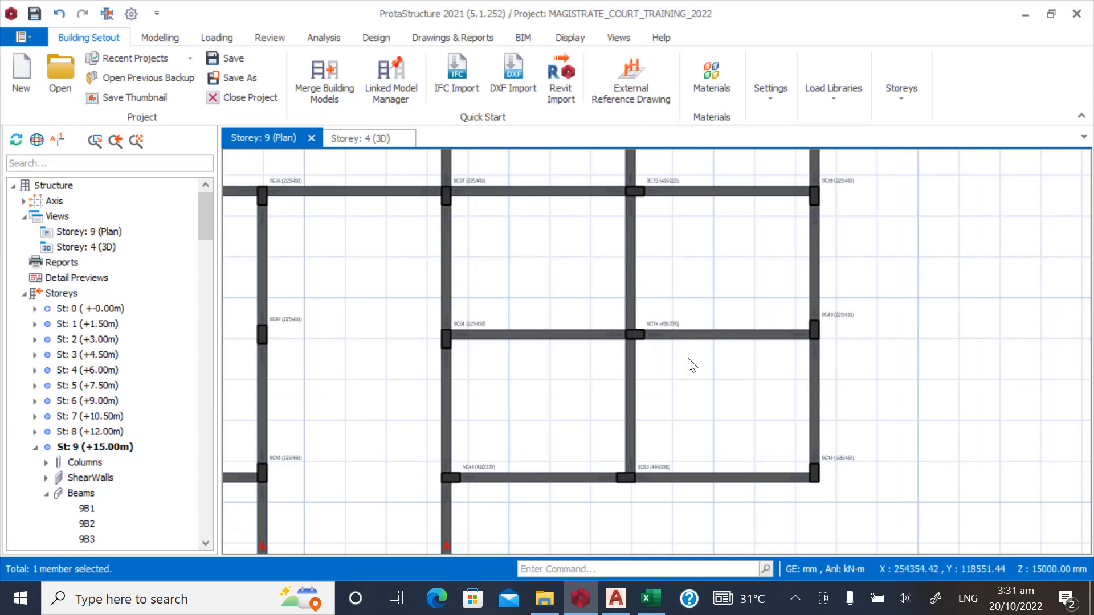
{"action": "scroll", "coordinate": [658, 366], "scroll_direction": "up", "scroll_amount": 4}
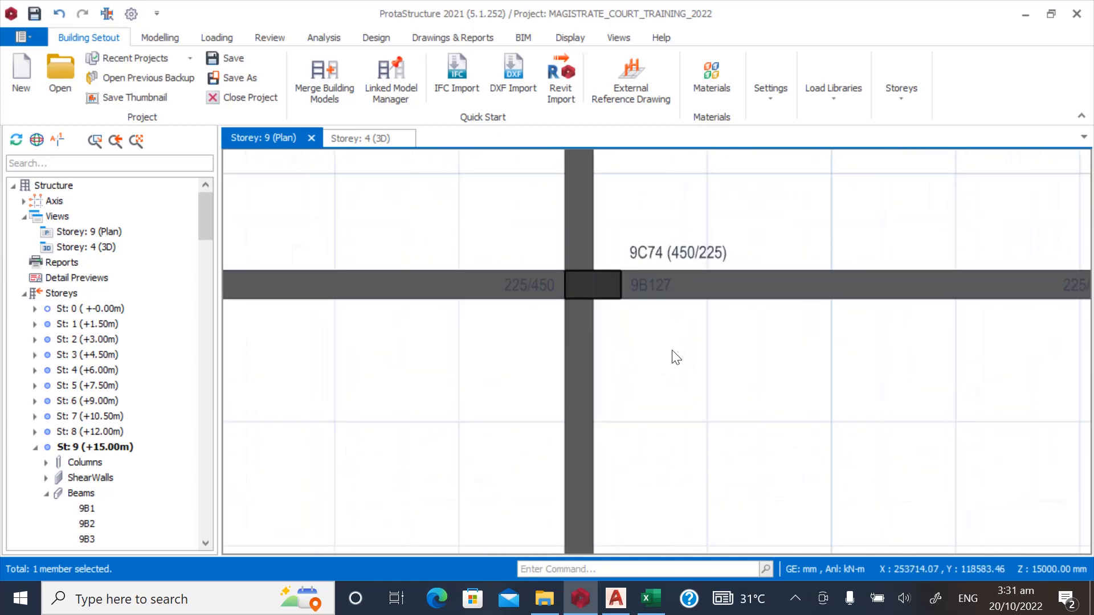
{"action": "scroll", "coordinate": [678, 373], "scroll_direction": "down", "scroll_amount": 4}
{"action": "scroll", "coordinate": [698, 388], "scroll_direction": "up", "scroll_amount": 1}
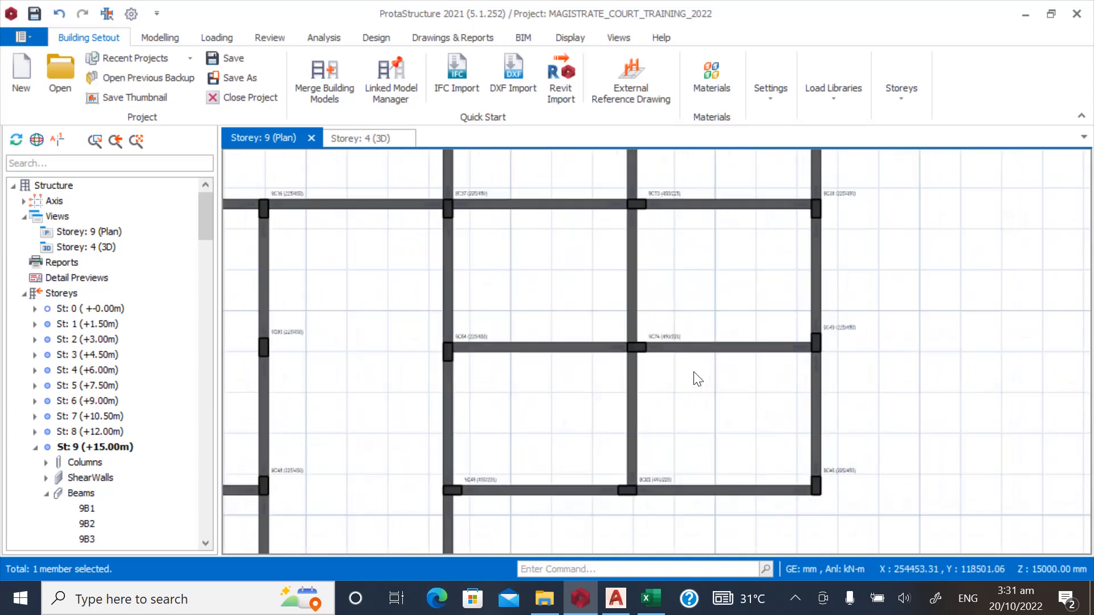
{"action": "scroll", "coordinate": [696, 379], "scroll_direction": "down", "scroll_amount": 1}
{"action": "scroll", "coordinate": [744, 237], "scroll_direction": "up", "scroll_amount": 3}
{"action": "scroll", "coordinate": [684, 410], "scroll_direction": "down", "scroll_amount": 2}
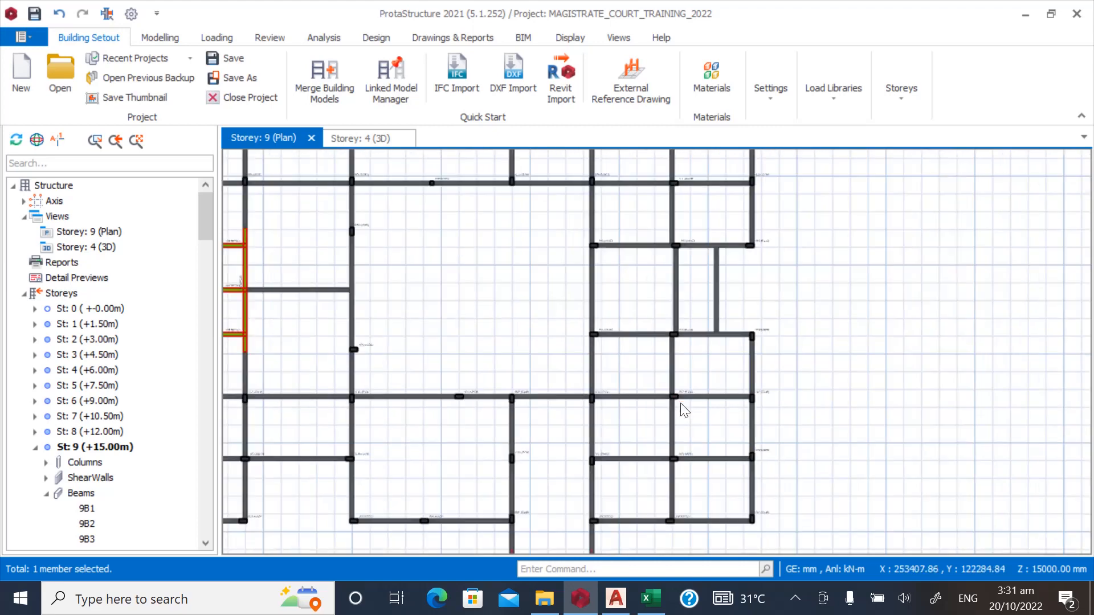
Delete the vertical beam 9B142 in the stair bay between the right wing's upper and lower blocks.
{"action": "scroll", "coordinate": [725, 268], "scroll_direction": "up", "scroll_amount": 2}
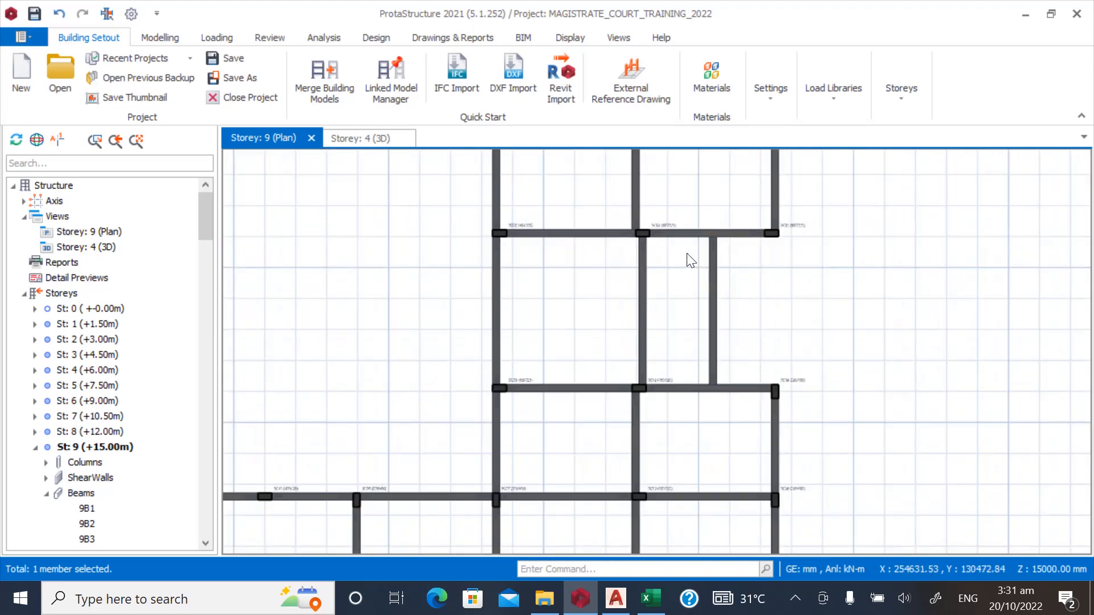
{"action": "scroll", "coordinate": [672, 265], "scroll_direction": "up", "scroll_amount": 1}
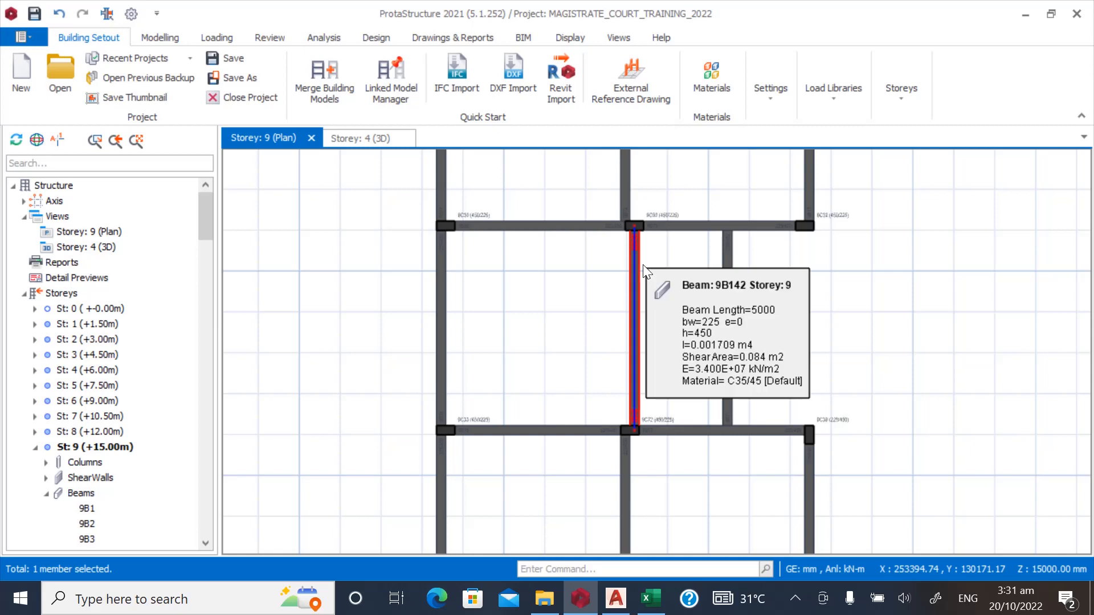
{"action": "left_click", "coordinate": [642, 269]}
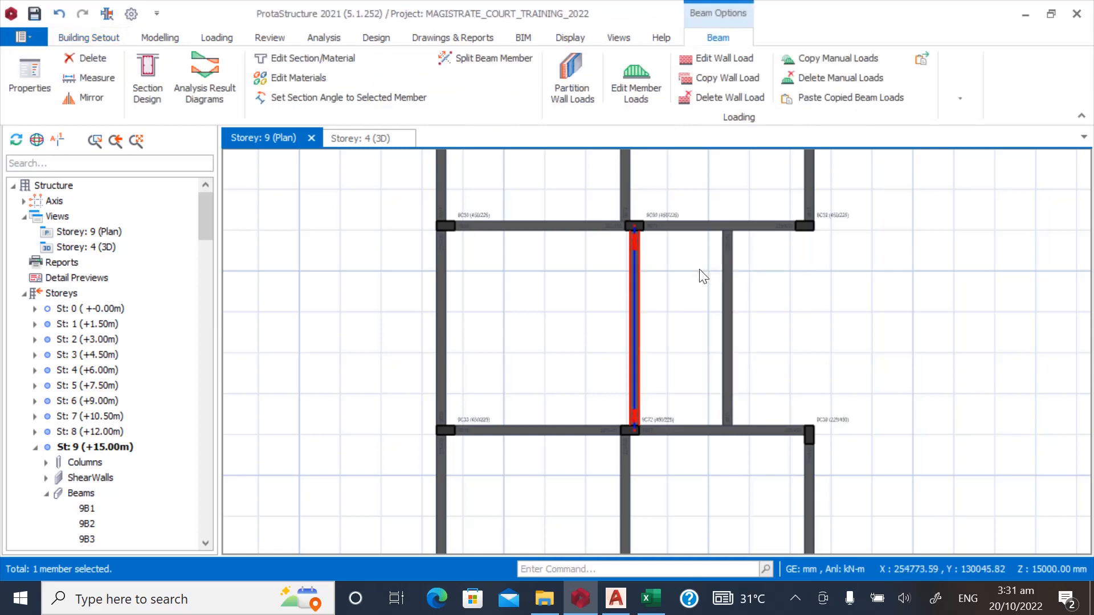
{"action": "key", "text": "Delete"}
Delete the vertical beam directly below column 9C71 in the upper right block.
{"action": "scroll", "coordinate": [623, 446], "scroll_direction": "down", "scroll_amount": 2}
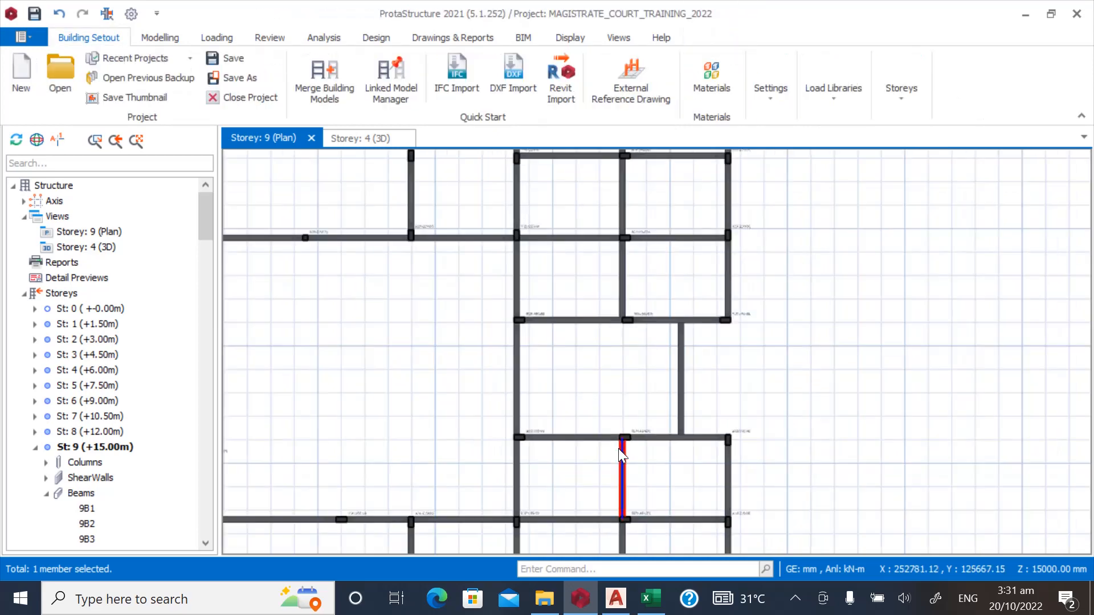
{"action": "scroll", "coordinate": [582, 247], "scroll_direction": "up", "scroll_amount": 3}
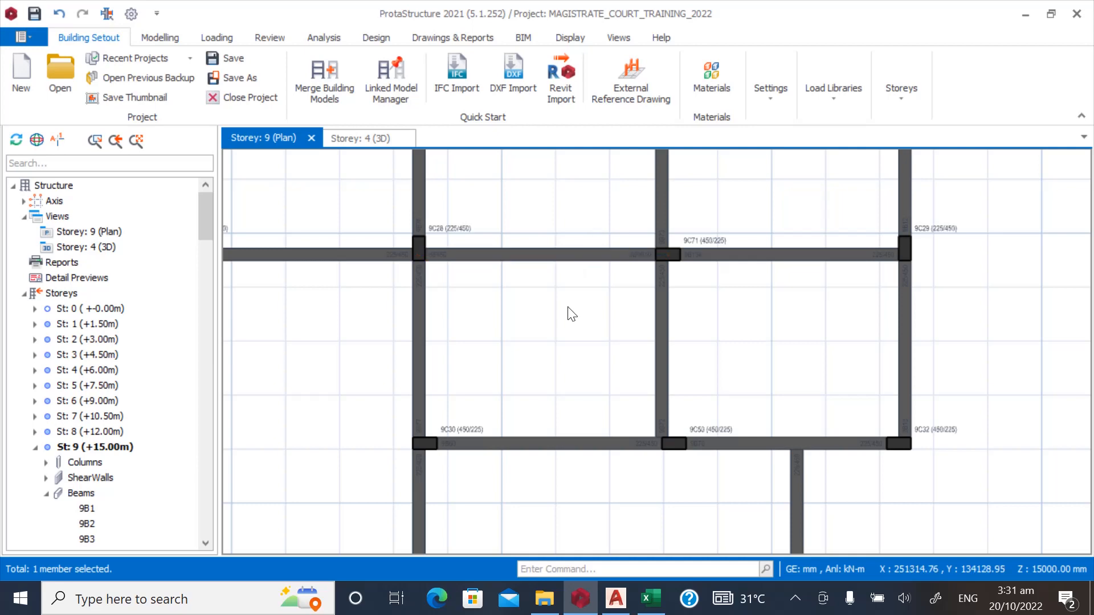
{"action": "left_click", "coordinate": [655, 310]}
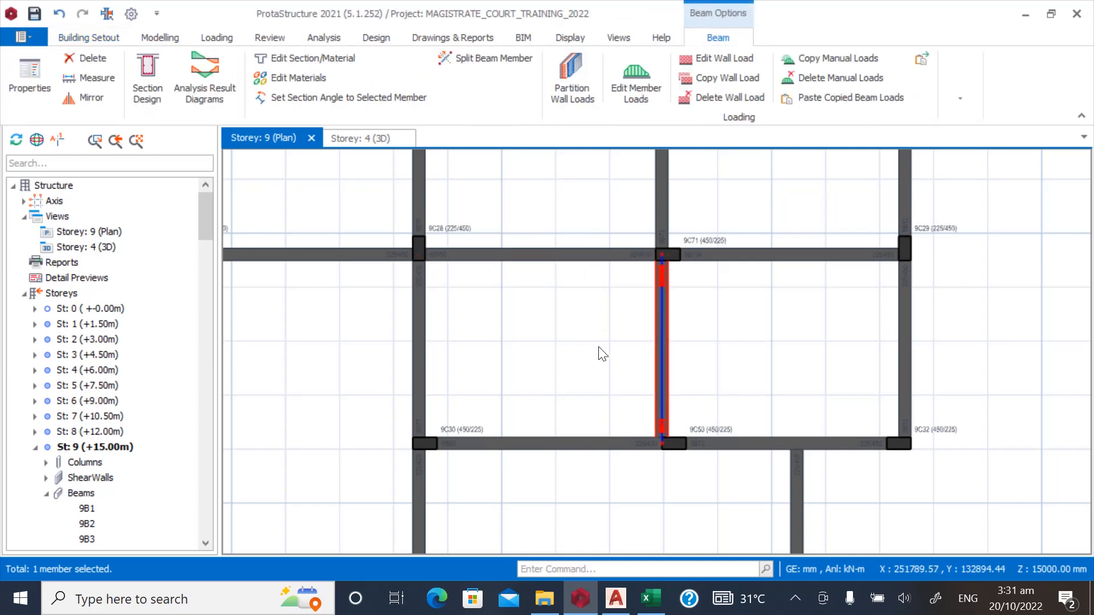
{"action": "key", "text": "Delete"}
Delete the two remaining vertical intermediate beams above column 9C71 in the upper right block.
{"action": "scroll", "coordinate": [598, 433], "scroll_direction": "down", "scroll_amount": 2}
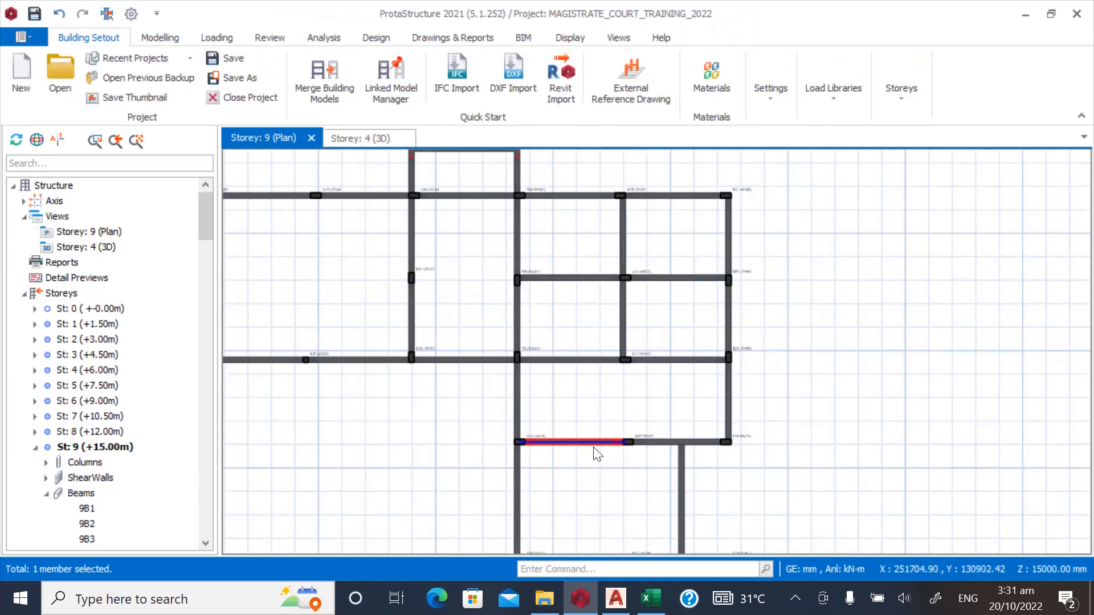
{"action": "scroll", "coordinate": [609, 254], "scroll_direction": "up", "scroll_amount": 2}
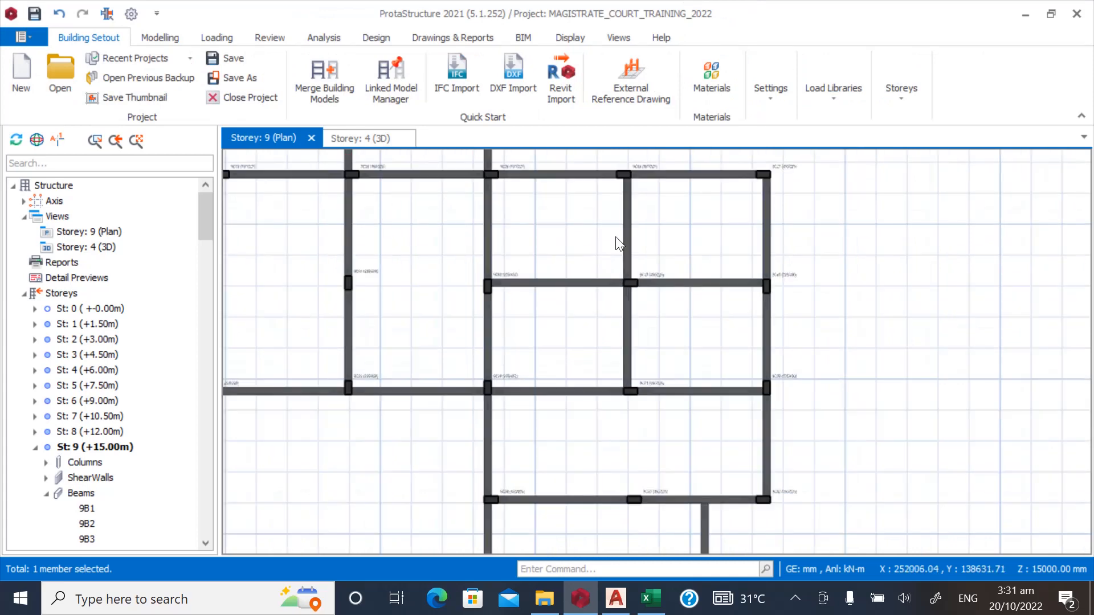
{"action": "left_click", "coordinate": [625, 225]}
{"action": "left_click", "coordinate": [625, 325]}
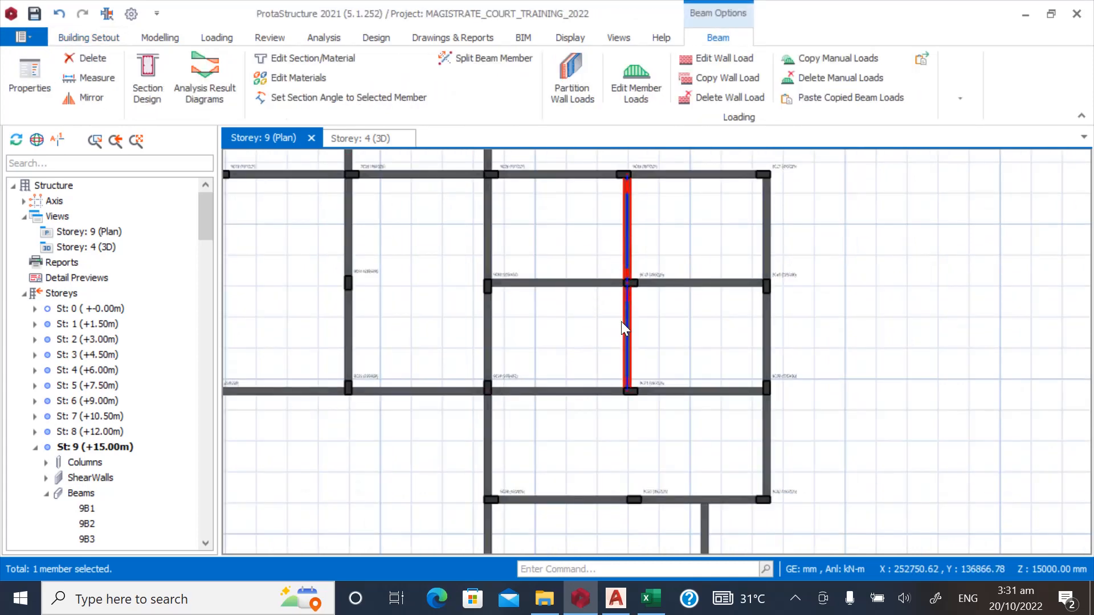
{"action": "key", "text": "Delete"}
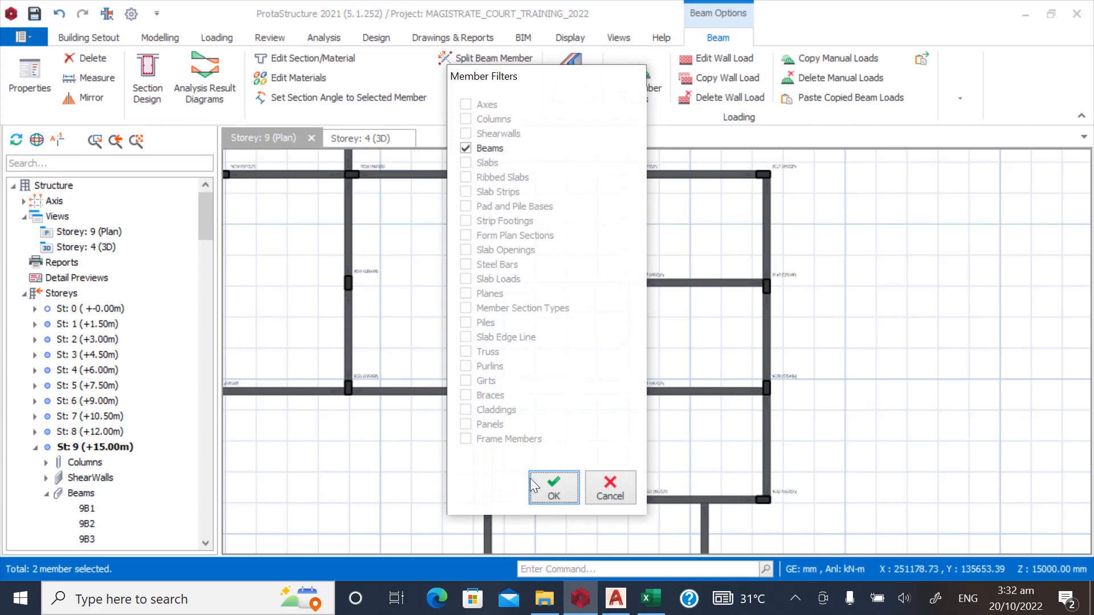
{"action": "left_click", "coordinate": [543, 489]}
{"action": "scroll", "coordinate": [830, 325], "scroll_direction": "down", "scroll_amount": 1}
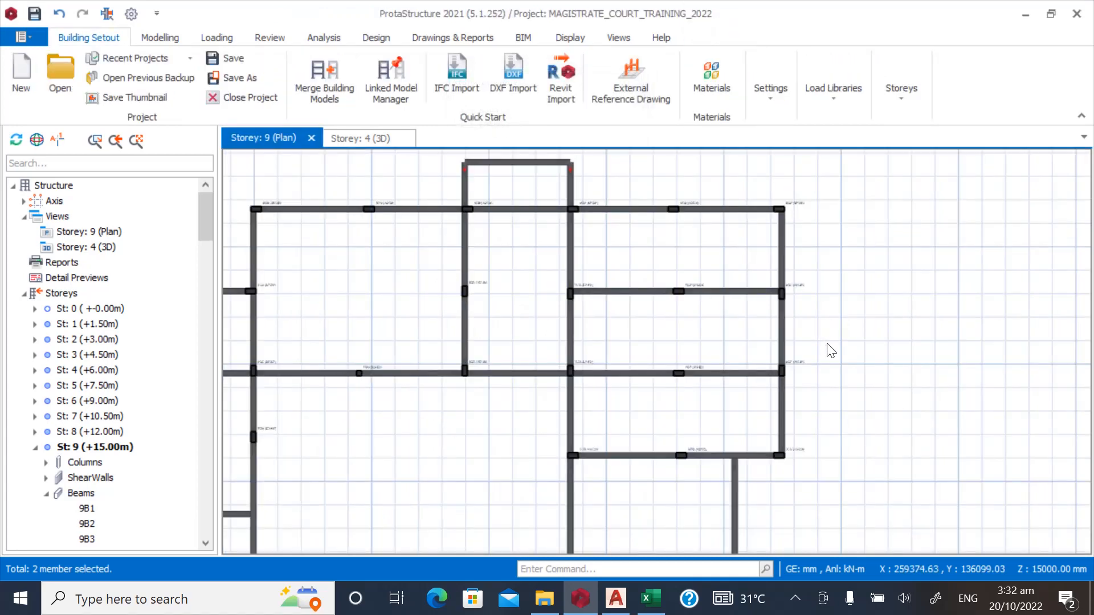
{"action": "scroll", "coordinate": [825, 349], "scroll_direction": "down", "scroll_amount": 1}
{"action": "scroll", "coordinate": [777, 392], "scroll_direction": "down", "scroll_amount": 1}
{"action": "scroll", "coordinate": [807, 380], "scroll_direction": "down", "scroll_amount": 1}
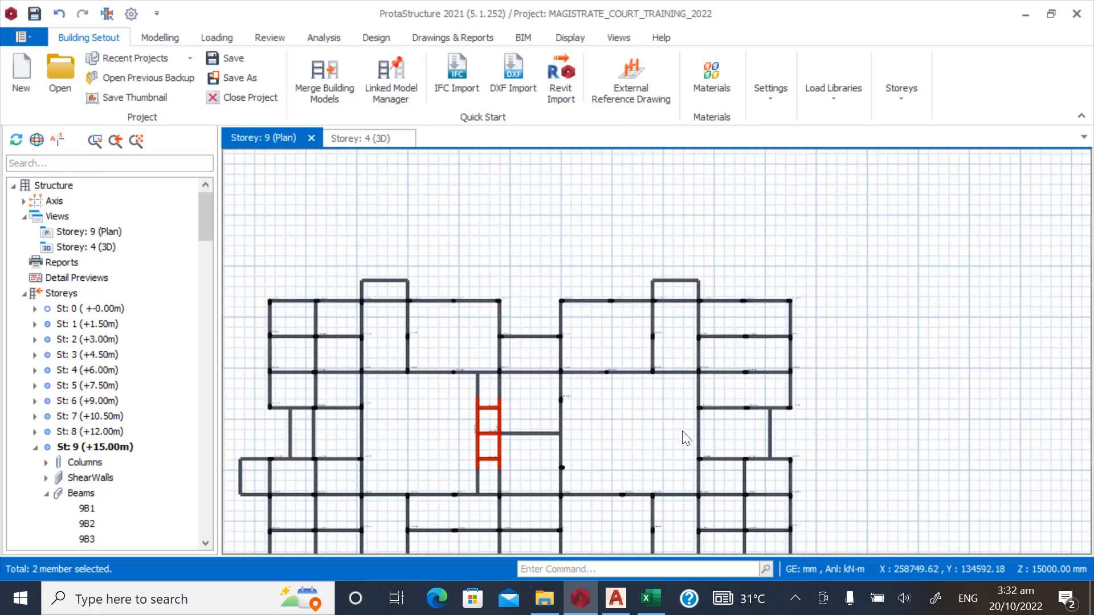
{"action": "scroll", "coordinate": [279, 362], "scroll_direction": "up", "scroll_amount": 3}
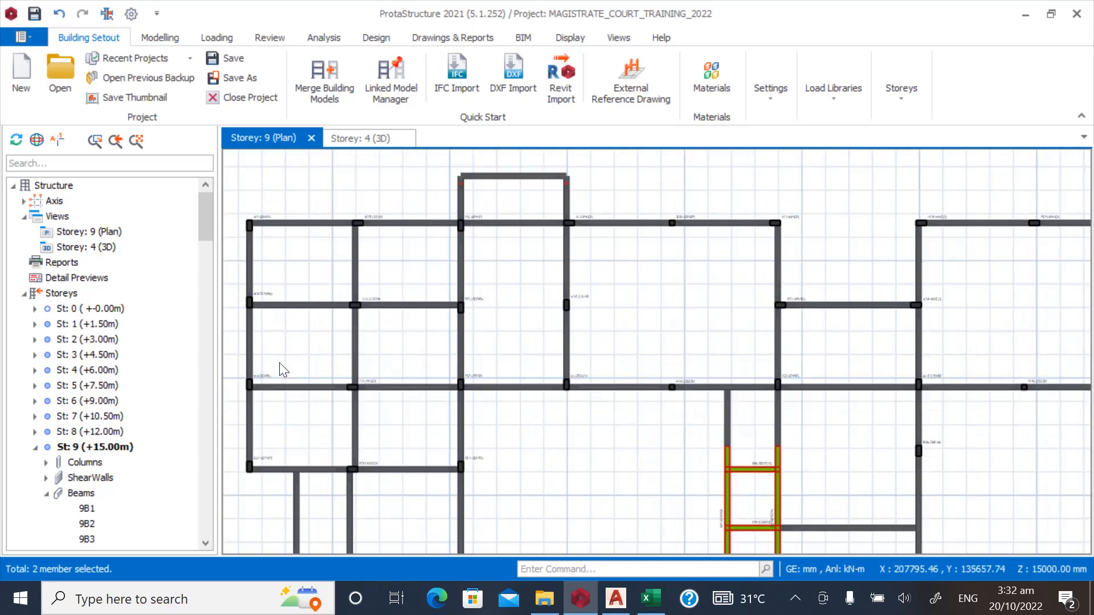
{"action": "left_click", "coordinate": [311, 315]}
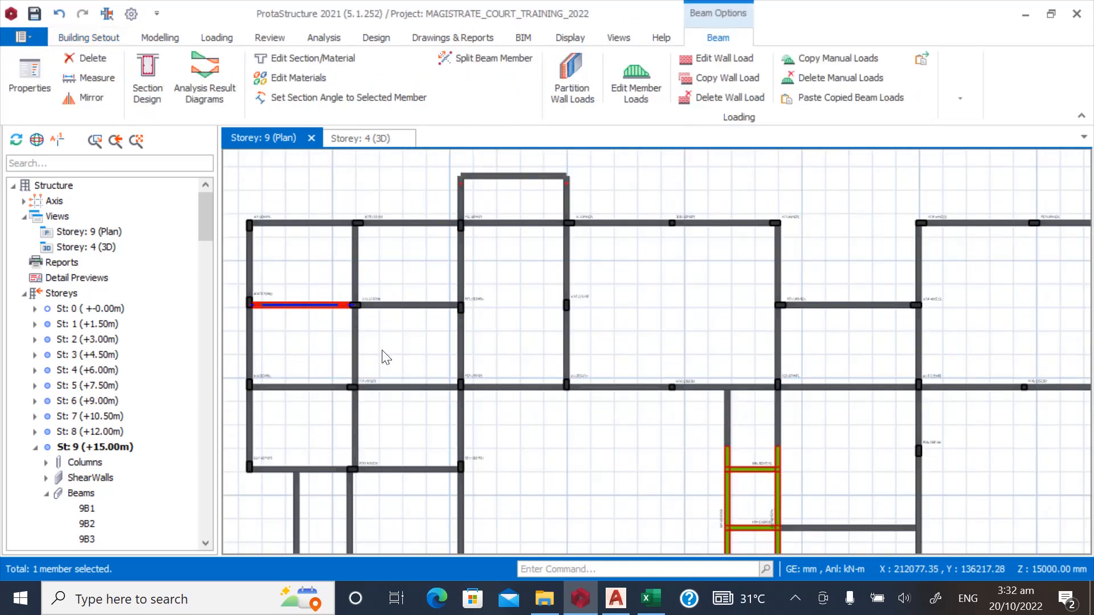
{"action": "left_click", "coordinate": [420, 317]}
{"action": "left_click", "coordinate": [323, 393]}
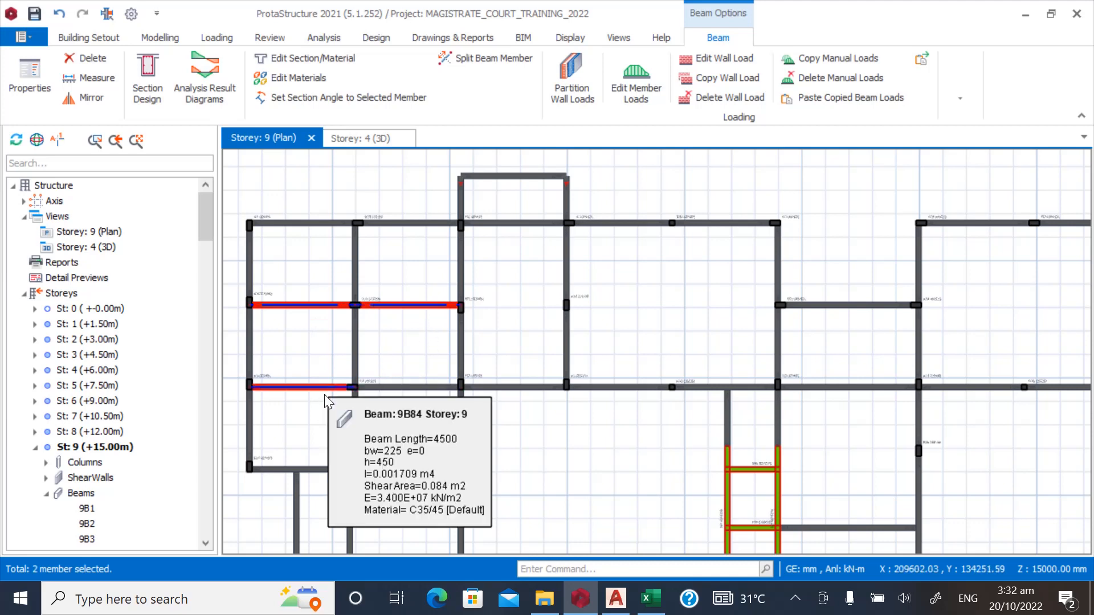
{"action": "left_click", "coordinate": [378, 398]}
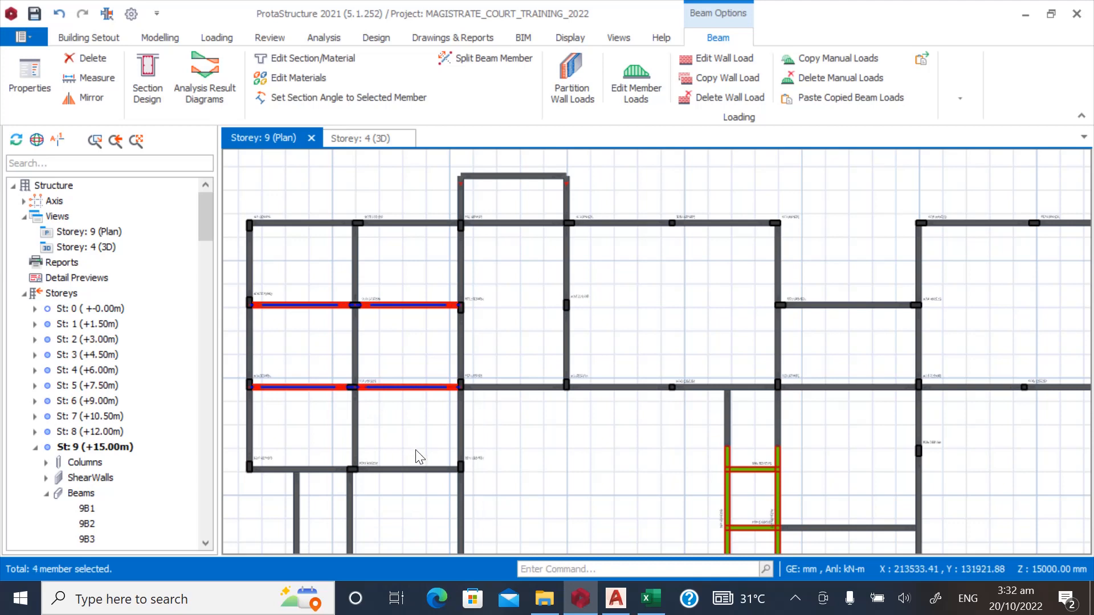
{"action": "key", "text": "ctrl+c"}
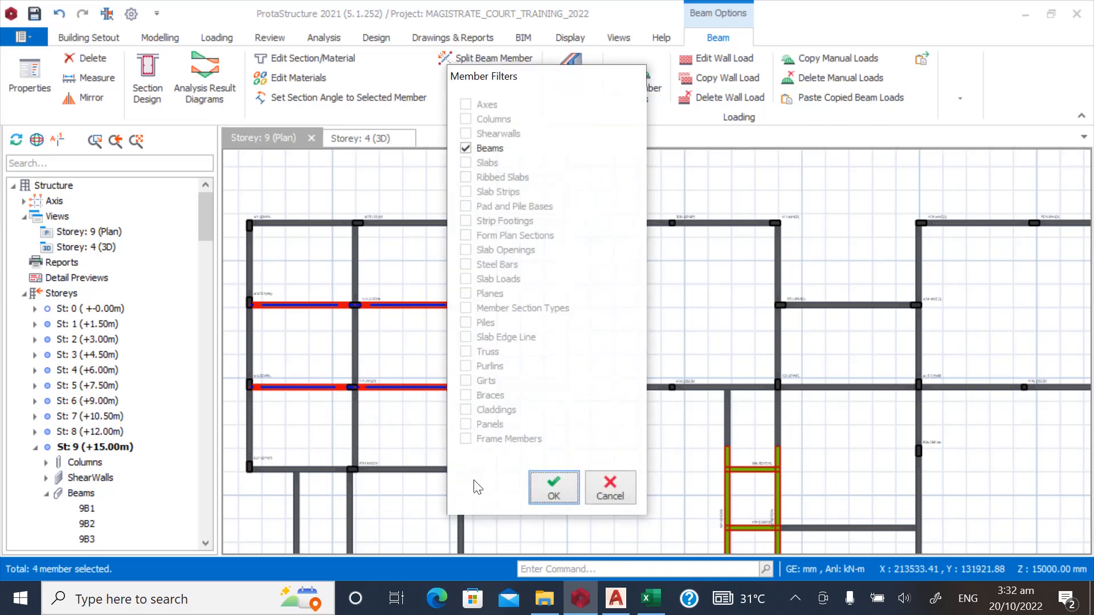
{"action": "left_click", "coordinate": [554, 493]}
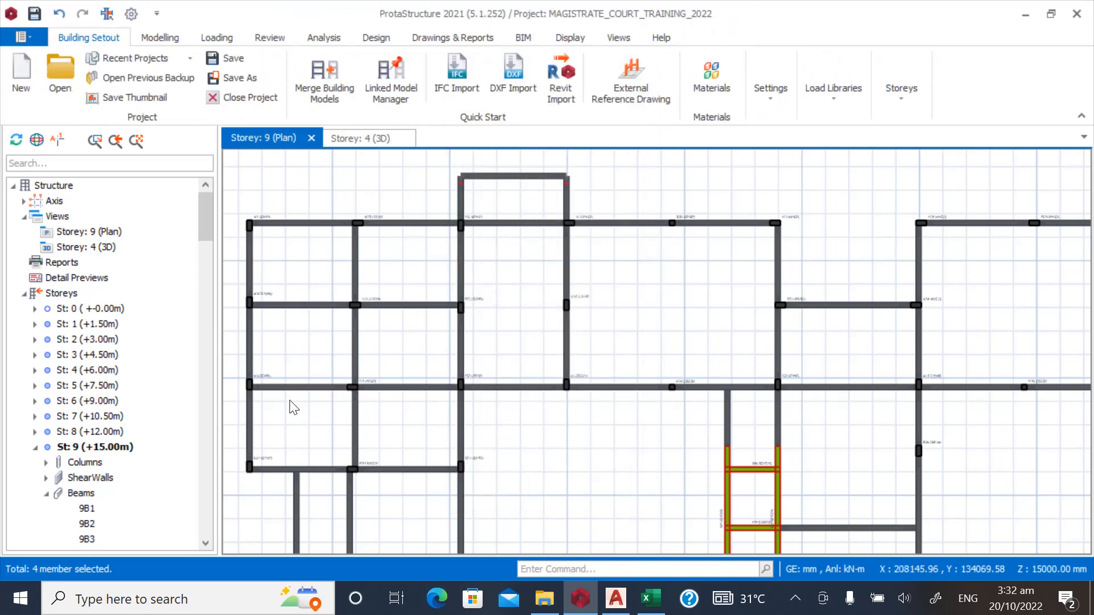
Delete the horizontal beam 9B3 between columns 9C2 and 9C3 at the base of the upper left projection.
{"action": "scroll", "coordinate": [317, 329], "scroll_direction": "up", "scroll_amount": 1}
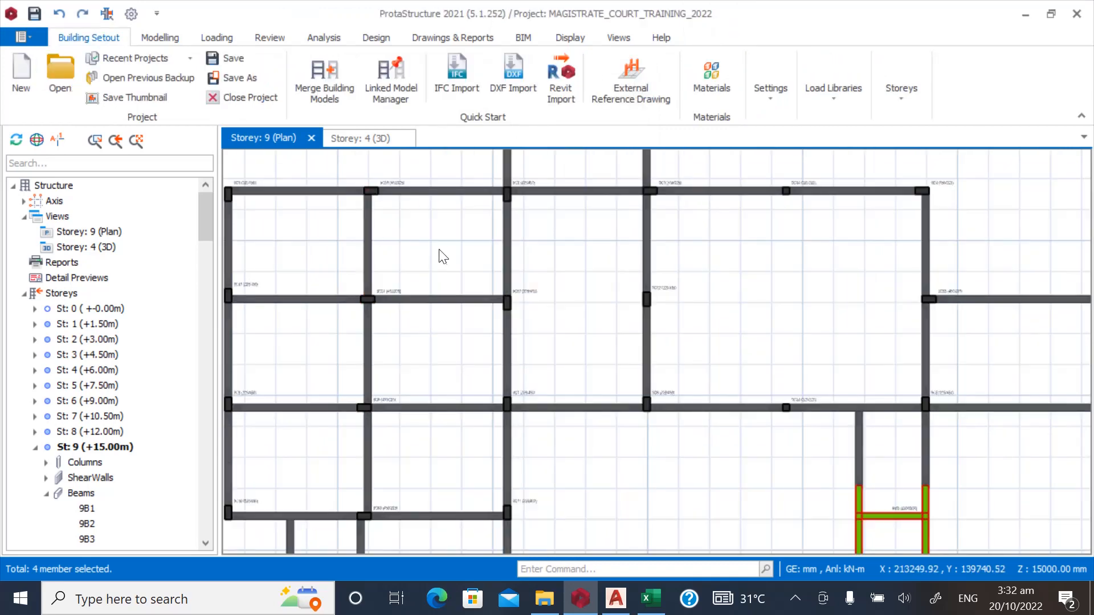
{"action": "scroll", "coordinate": [443, 251], "scroll_direction": "down", "scroll_amount": 2}
{"action": "scroll", "coordinate": [432, 326], "scroll_direction": "down", "scroll_amount": 3}
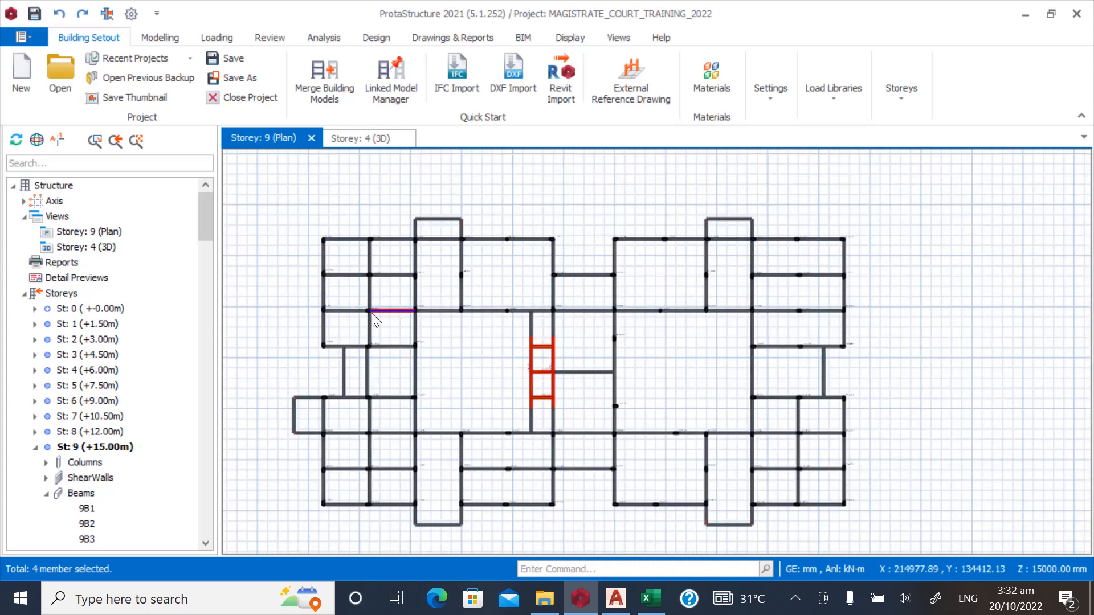
{"action": "scroll", "coordinate": [370, 319], "scroll_direction": "up", "scroll_amount": 2}
{"action": "scroll", "coordinate": [425, 225], "scroll_direction": "up", "scroll_amount": 2}
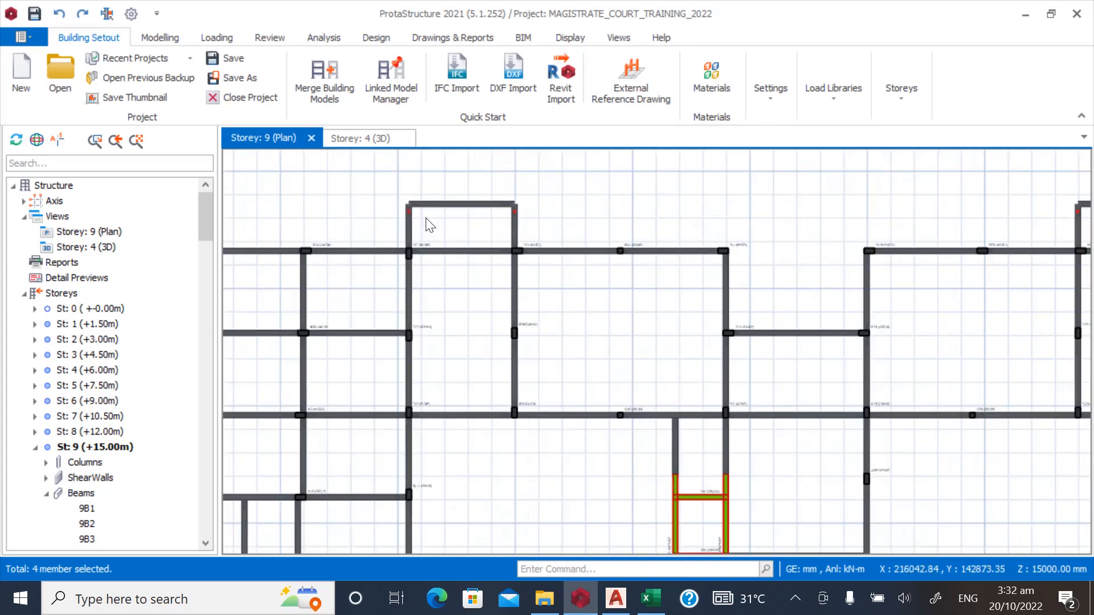
{"action": "left_click", "coordinate": [456, 265]}
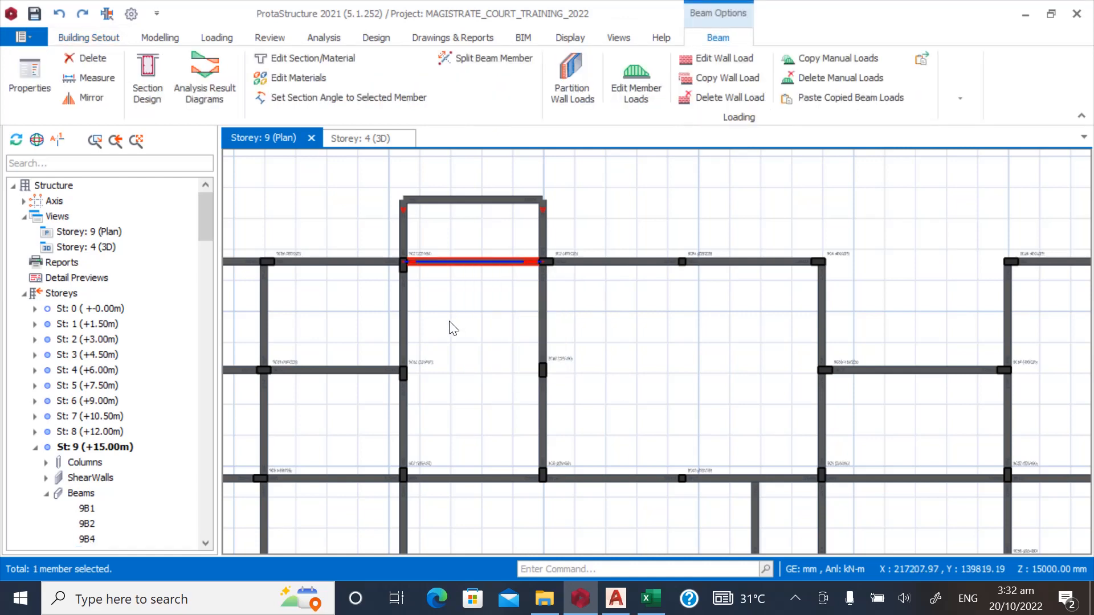
Delete the horizontal beam 9B8 between columns 9C25 and 9C26 at the base of the upper right projection.
{"action": "scroll", "coordinate": [430, 281], "scroll_direction": "down", "scroll_amount": 3}
{"action": "scroll", "coordinate": [776, 269], "scroll_direction": "up", "scroll_amount": 3}
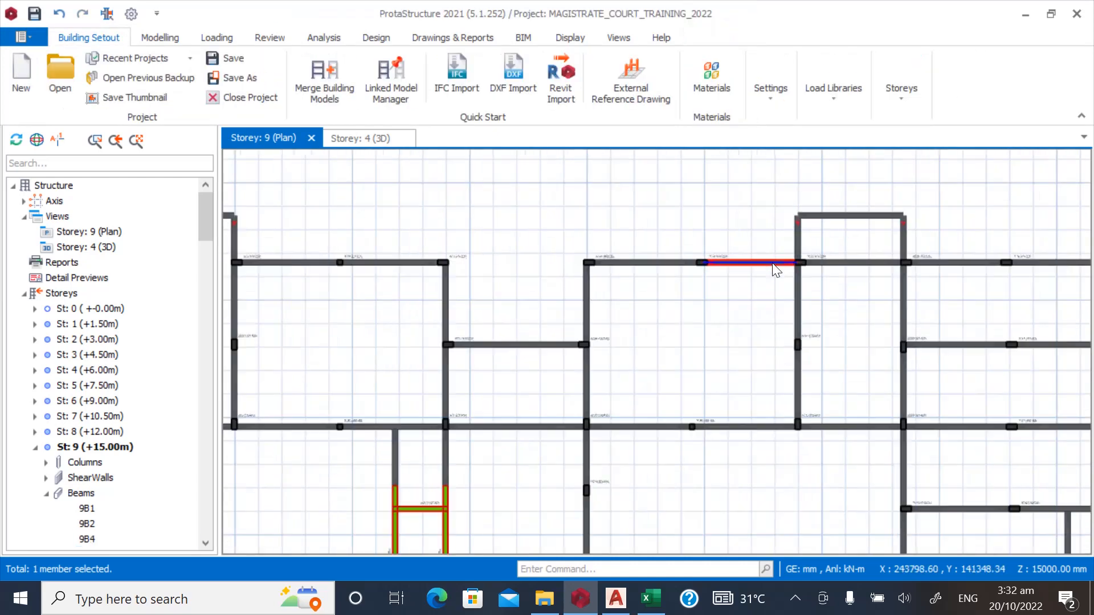
{"action": "left_click", "coordinate": [852, 274]}
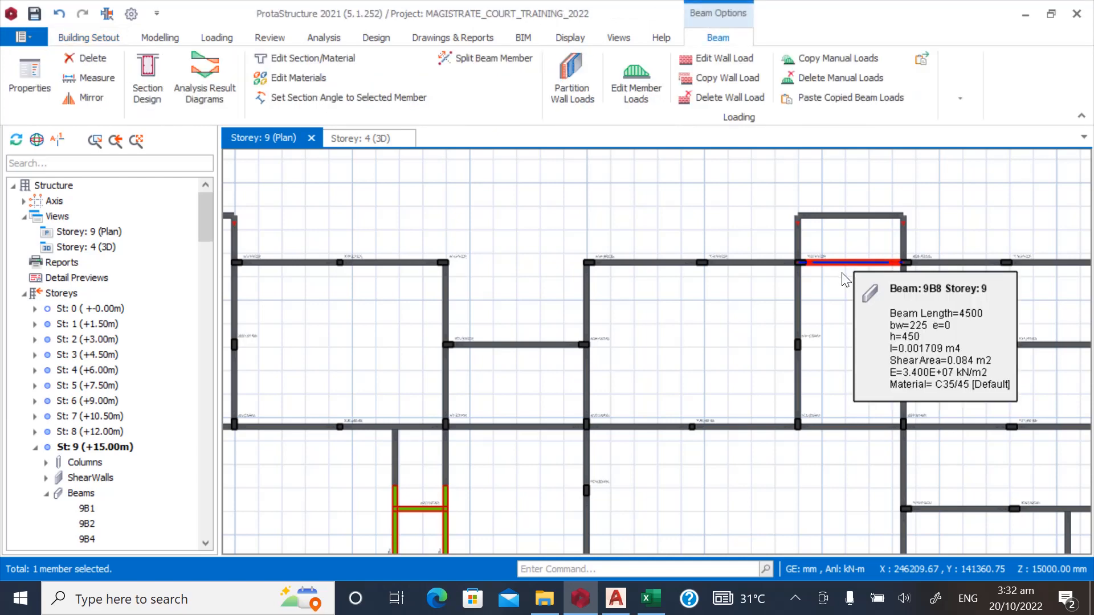
{"action": "scroll", "coordinate": [863, 266], "scroll_direction": "up", "scroll_amount": 2}
{"action": "scroll", "coordinate": [930, 289], "scroll_direction": "down", "scroll_amount": 3}
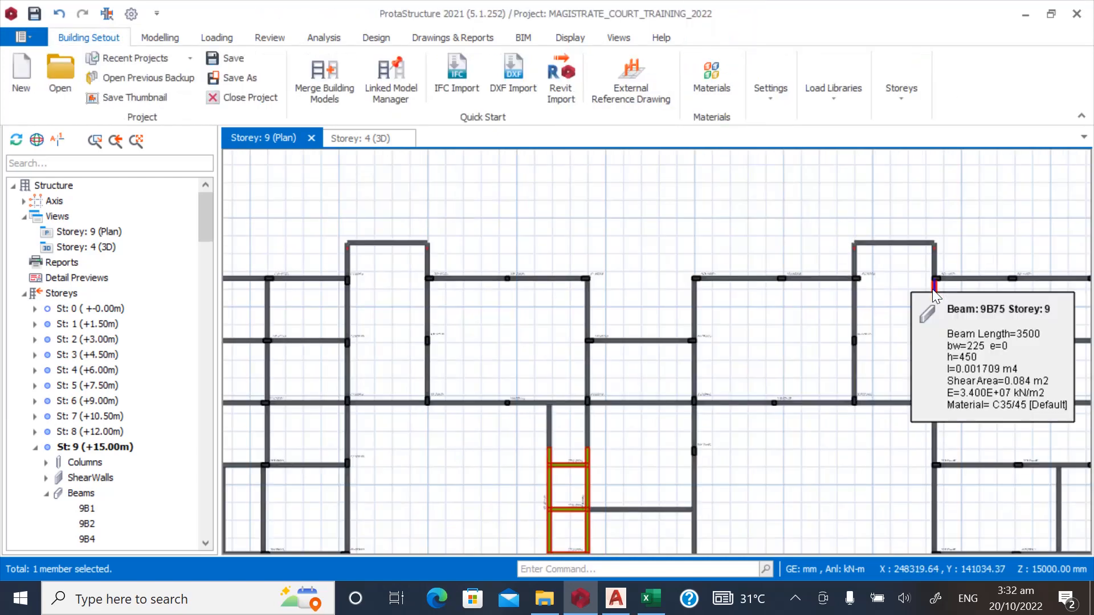
{"action": "scroll", "coordinate": [928, 290], "scroll_direction": "up", "scroll_amount": 2}
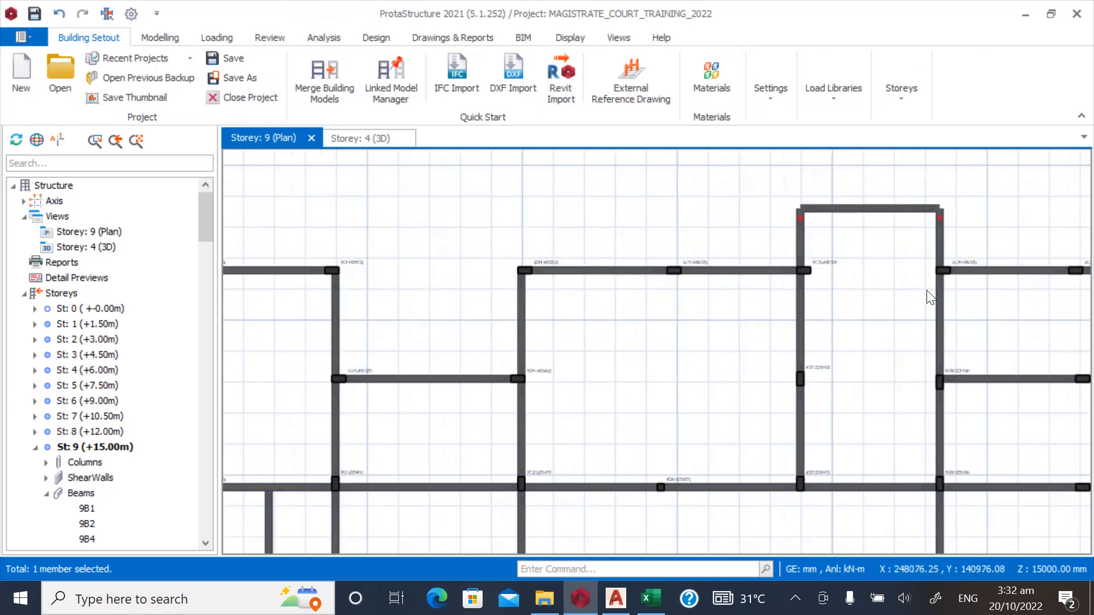
{"action": "scroll", "coordinate": [929, 295], "scroll_direction": "down", "scroll_amount": 2}
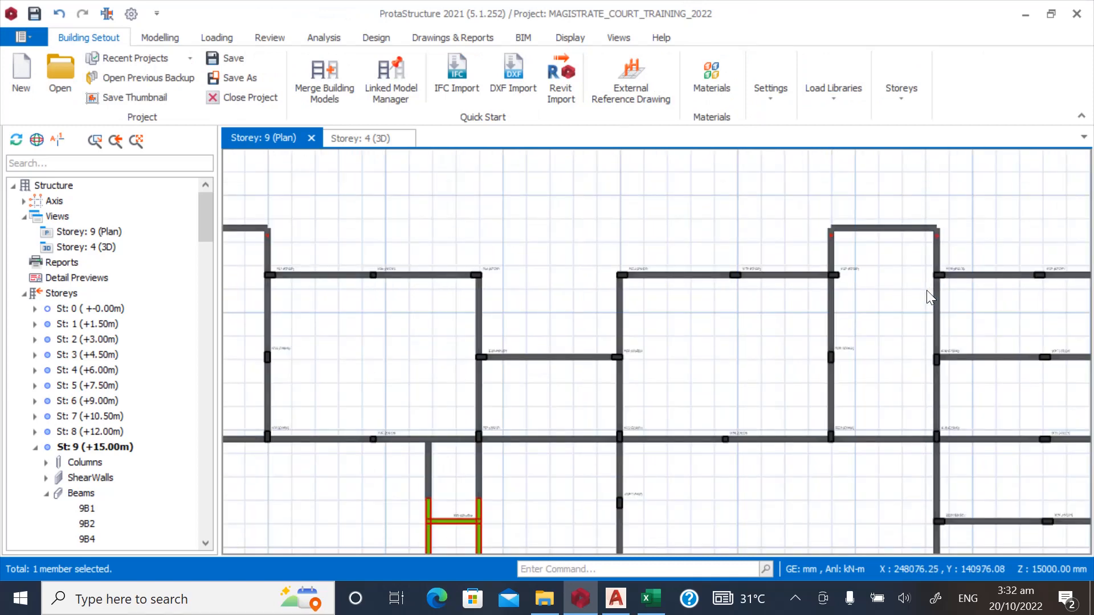
{"action": "scroll", "coordinate": [929, 296], "scroll_direction": "down", "scroll_amount": 1}
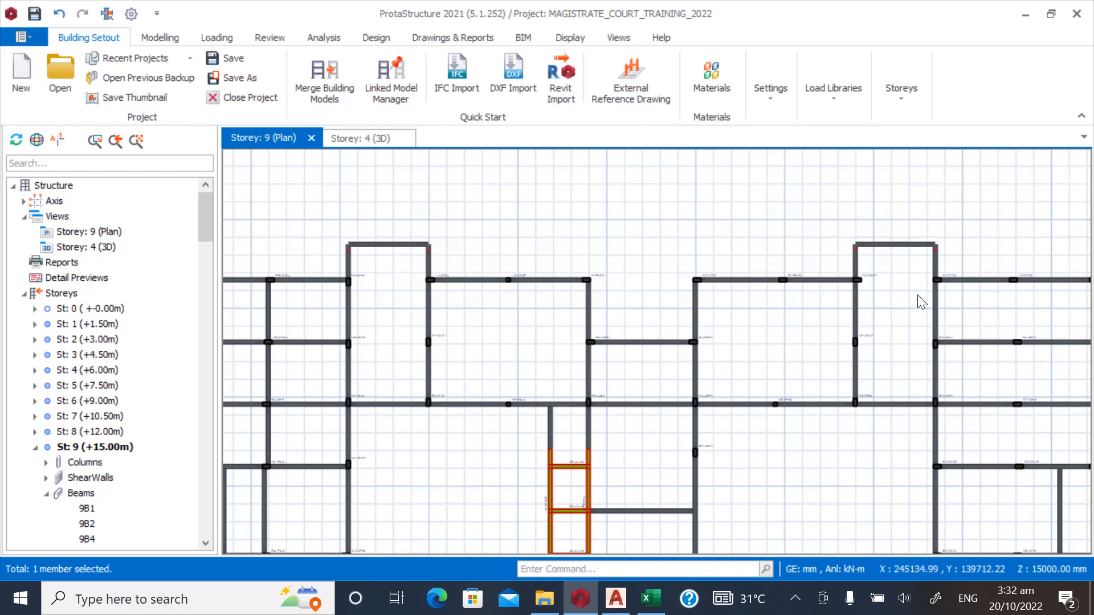
{"action": "scroll", "coordinate": [939, 293], "scroll_direction": "up", "scroll_amount": 2}
{"action": "scroll", "coordinate": [980, 286], "scroll_direction": "up", "scroll_amount": 2}
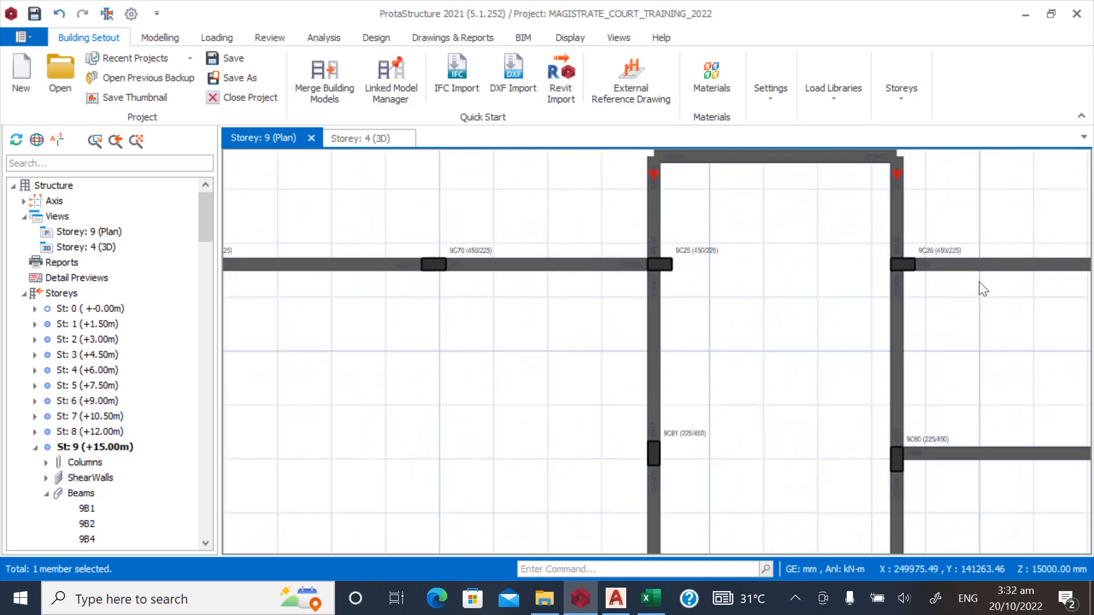
{"action": "scroll", "coordinate": [777, 237], "scroll_direction": "down", "scroll_amount": 4}
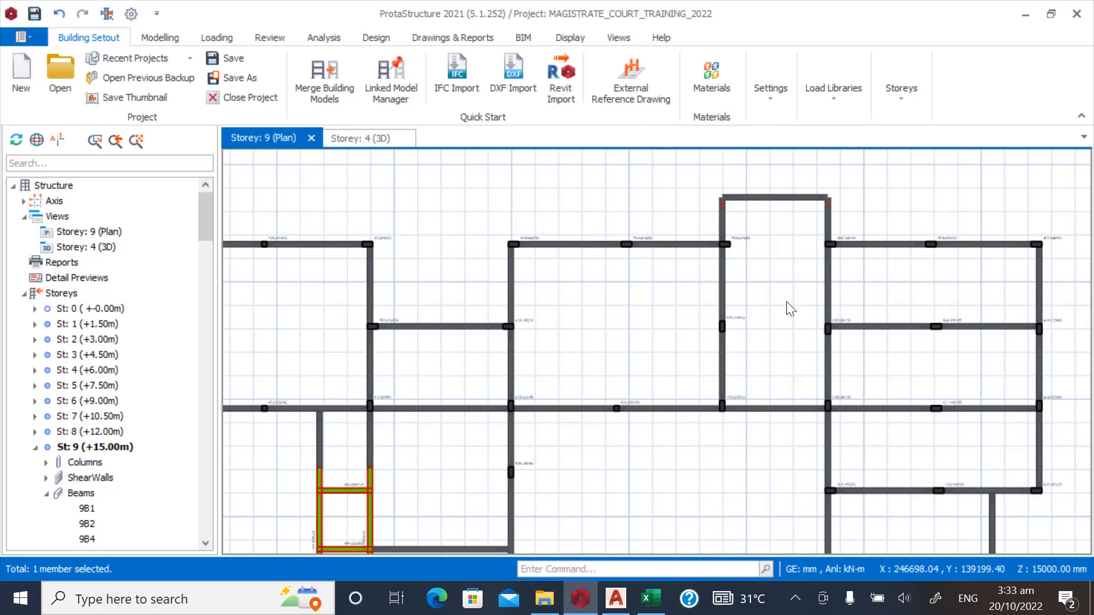
Undo the deletion of the horizontal beams at the base of the upper right and upper left projections.
{"action": "key", "text": "ctrl+z"}
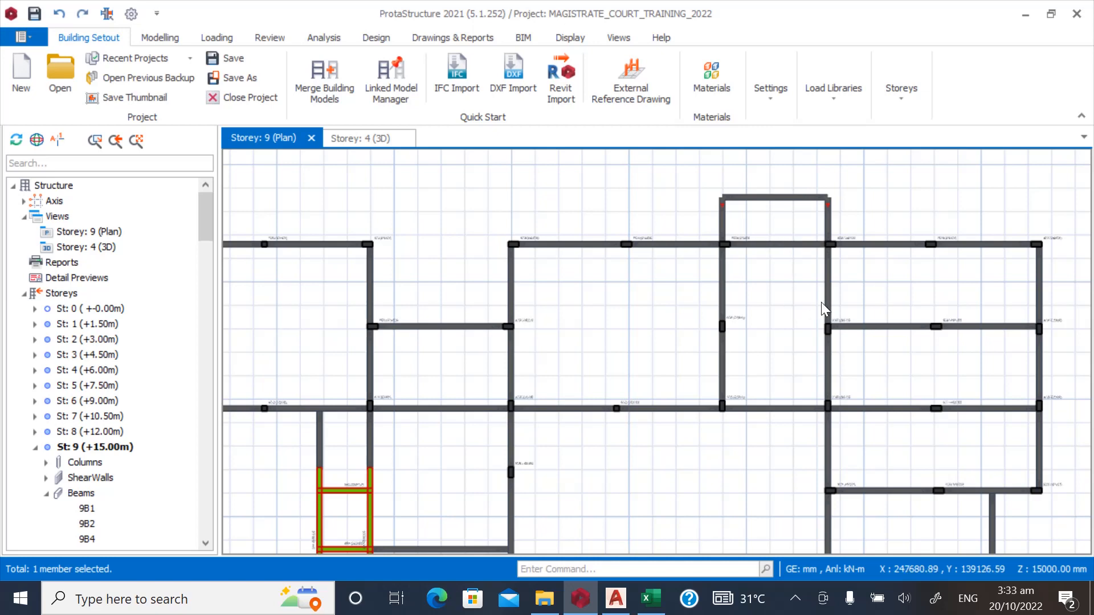
{"action": "scroll", "coordinate": [822, 302], "scroll_direction": "down", "scroll_amount": 2}
{"action": "scroll", "coordinate": [408, 302], "scroll_direction": "up", "scroll_amount": 5}
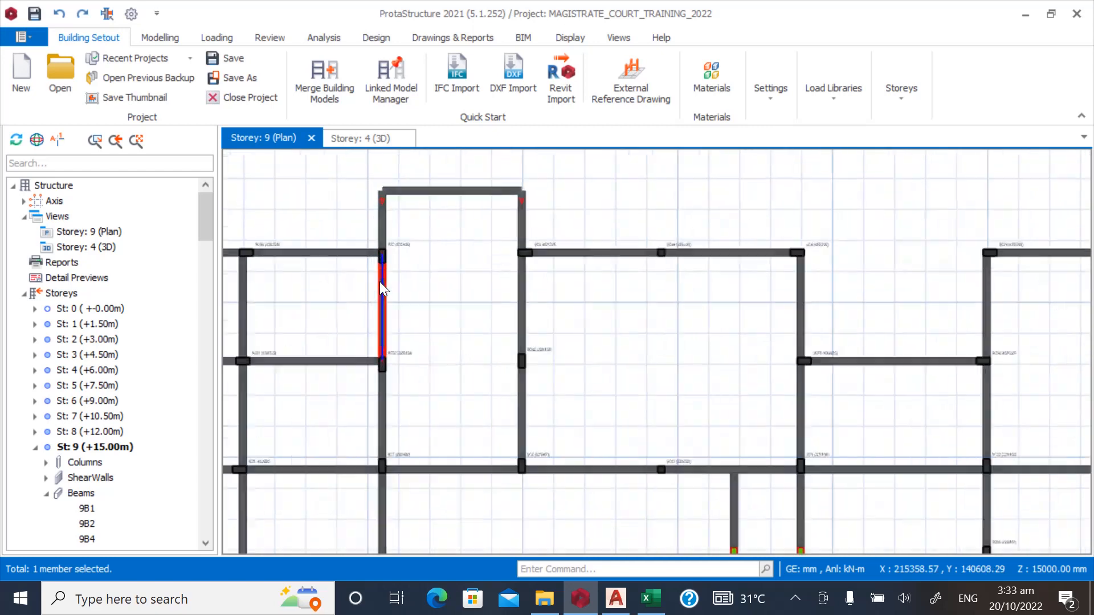
{"action": "scroll", "coordinate": [436, 270], "scroll_direction": "up", "scroll_amount": 1}
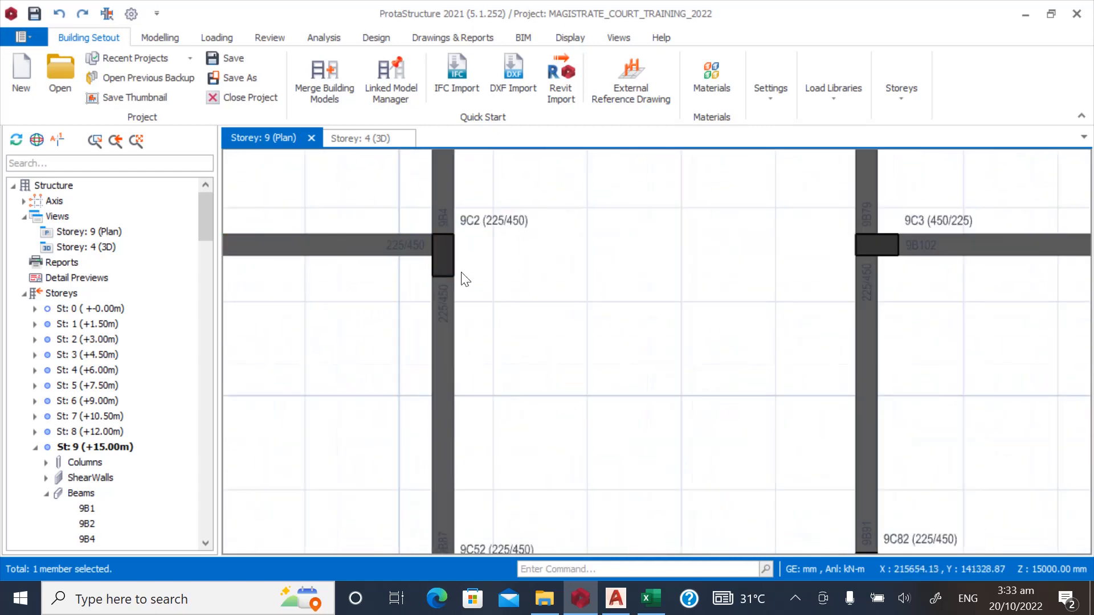
{"action": "key", "text": "ctrl+z"}
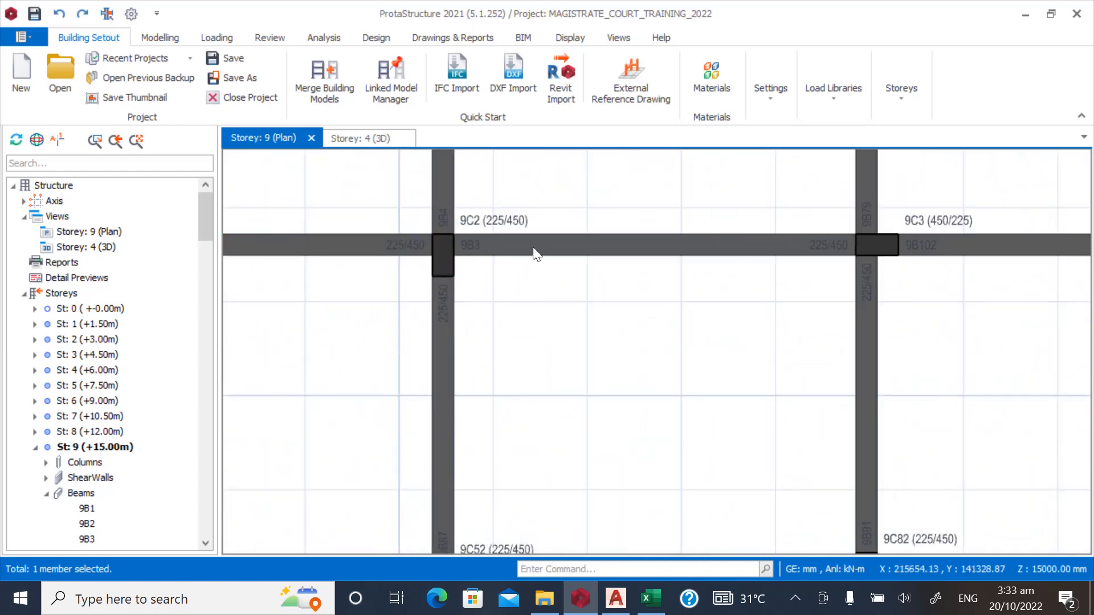
Delete the vertical beam 9B119 in the bay between the left wing's upper and lower blocks.
{"action": "scroll", "coordinate": [515, 229], "scroll_direction": "down", "scroll_amount": 2}
{"action": "scroll", "coordinate": [464, 221], "scroll_direction": "down", "scroll_amount": 5}
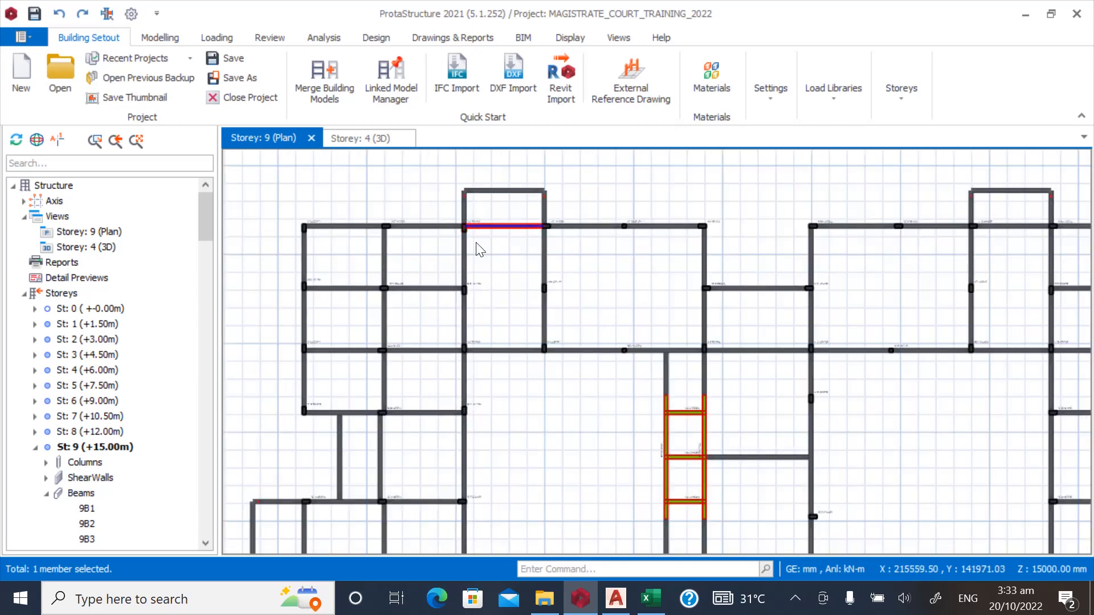
{"action": "scroll", "coordinate": [545, 285], "scroll_direction": "down", "scroll_amount": 2}
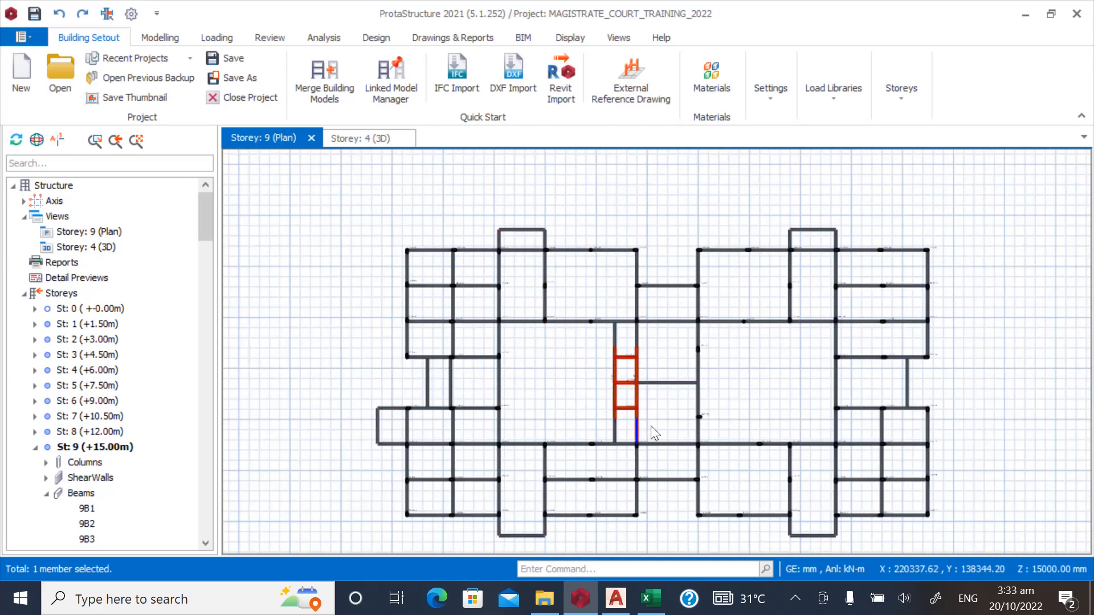
{"action": "scroll", "coordinate": [850, 420], "scroll_direction": "up", "scroll_amount": 1}
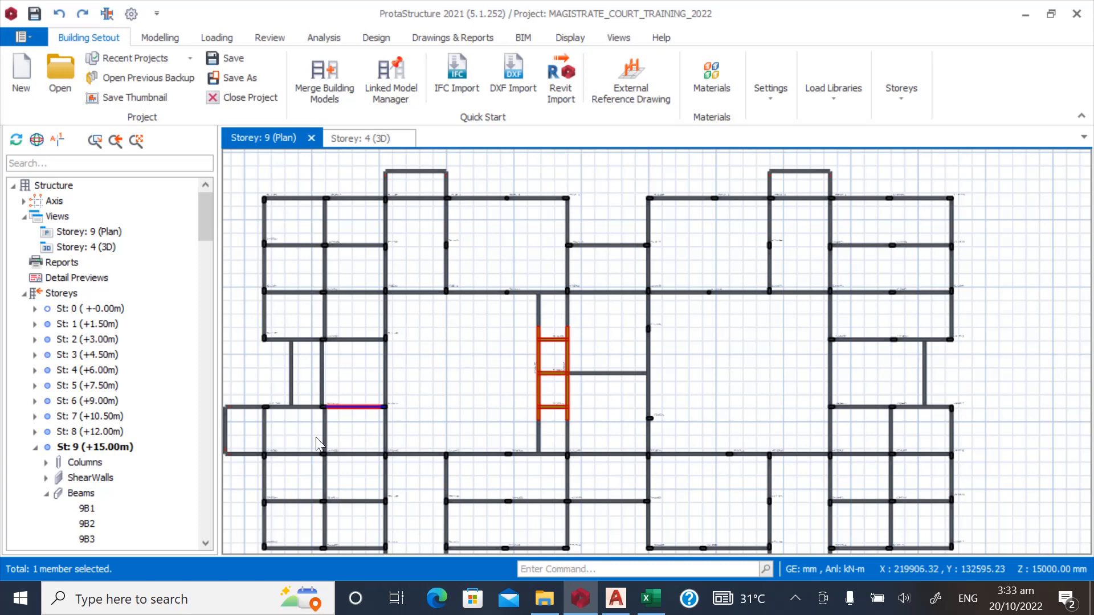
{"action": "scroll", "coordinate": [260, 417], "scroll_direction": "up", "scroll_amount": 2}
{"action": "scroll", "coordinate": [330, 328], "scroll_direction": "up", "scroll_amount": 2}
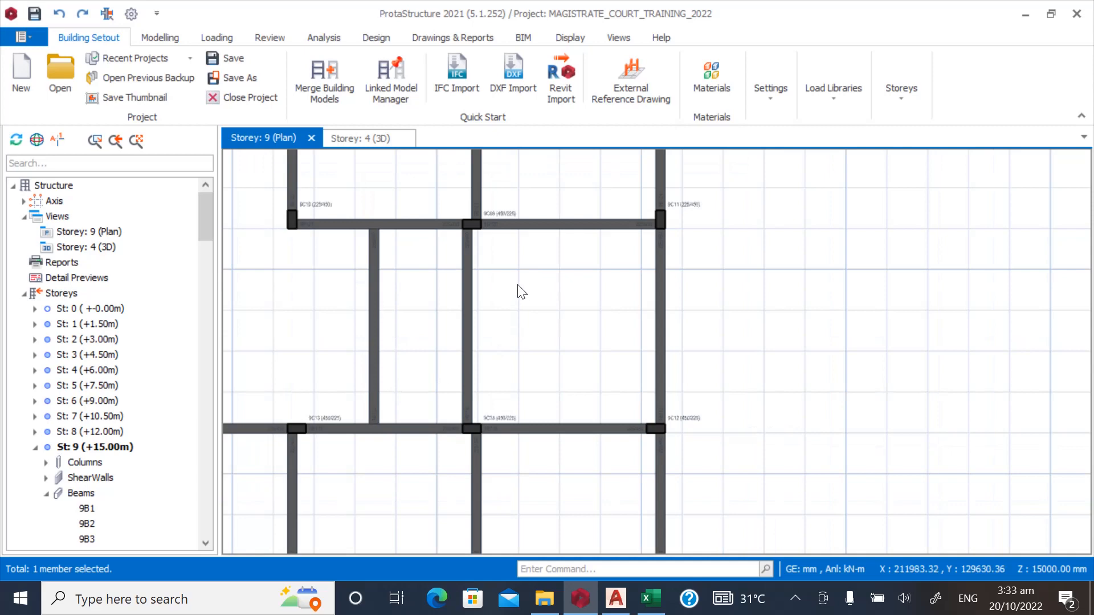
{"action": "left_click", "coordinate": [474, 268]}
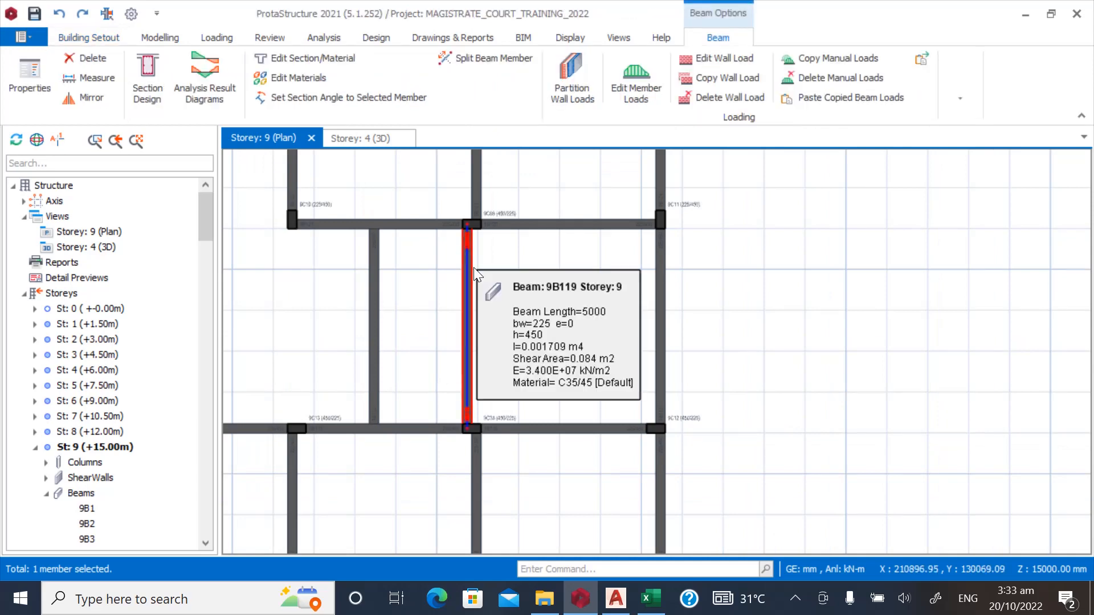
{"action": "key", "text": "Delete"}
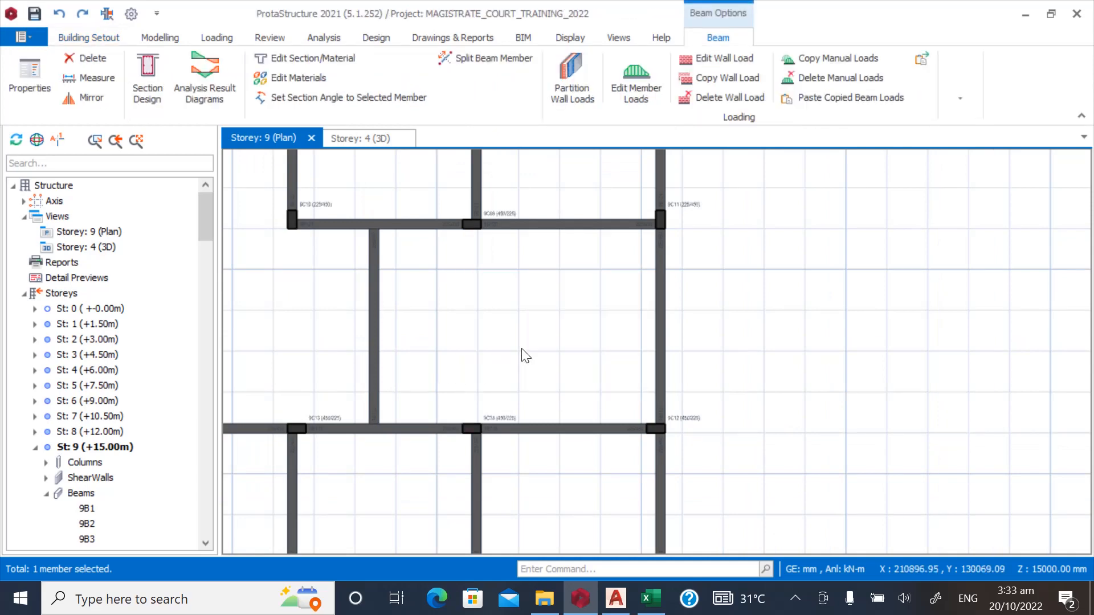
Examine the overall storey 9 beam layout, including the lower blocks and the projecting bay on the left wing.
{"action": "scroll", "coordinate": [356, 351], "scroll_direction": "down", "scroll_amount": 2}
{"action": "scroll", "coordinate": [347, 370], "scroll_direction": "down", "scroll_amount": 1}
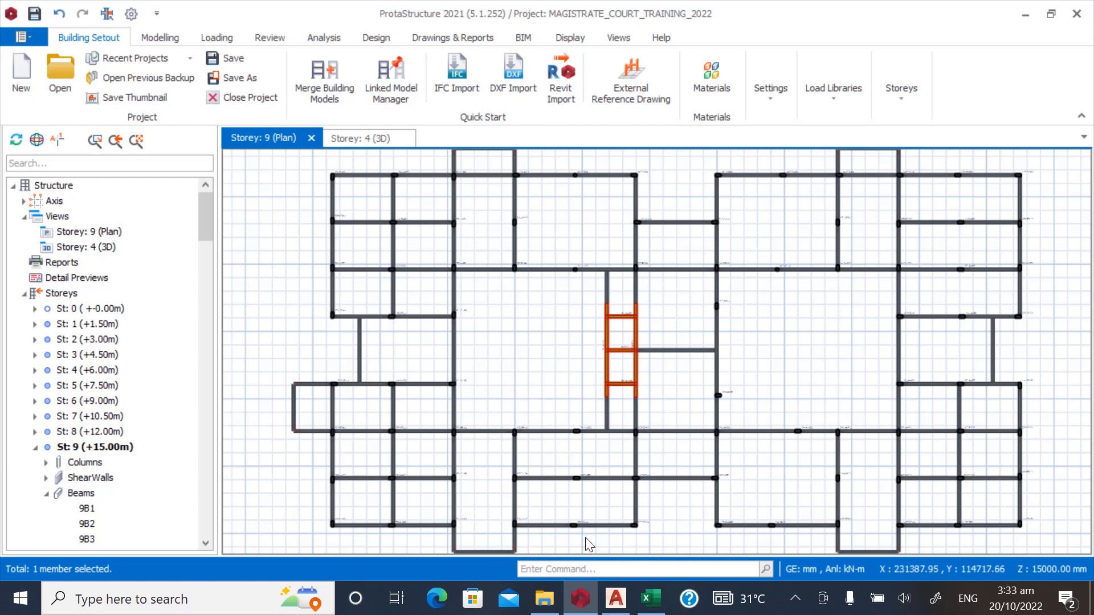
{"action": "scroll", "coordinate": [594, 513], "scroll_direction": "up", "scroll_amount": 3}
{"action": "scroll", "coordinate": [483, 365], "scroll_direction": "down", "scroll_amount": 3}
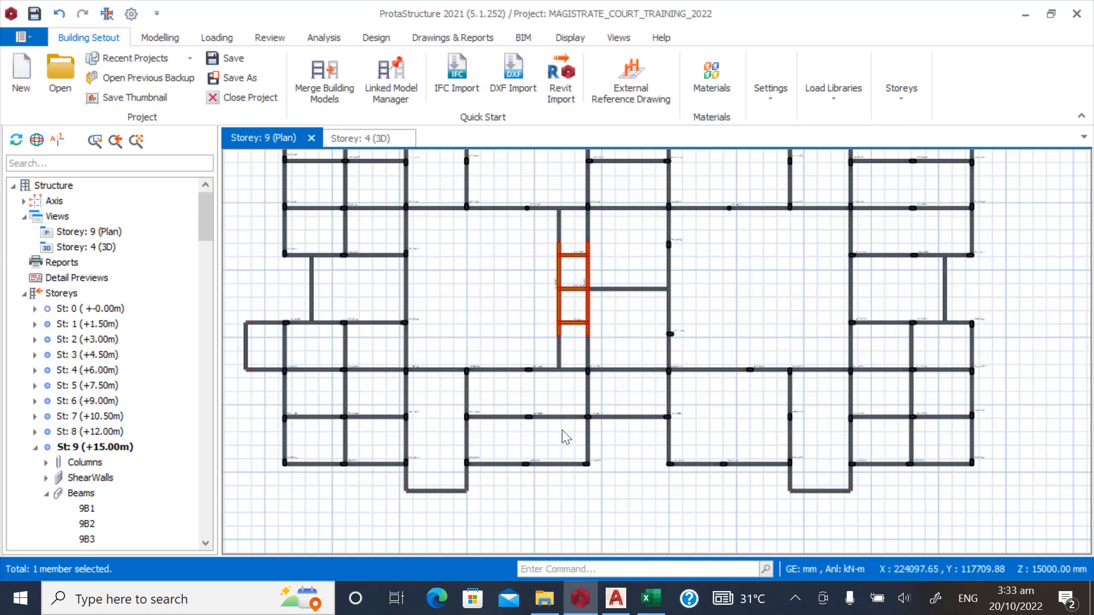
{"action": "scroll", "coordinate": [489, 451], "scroll_direction": "down", "scroll_amount": 1}
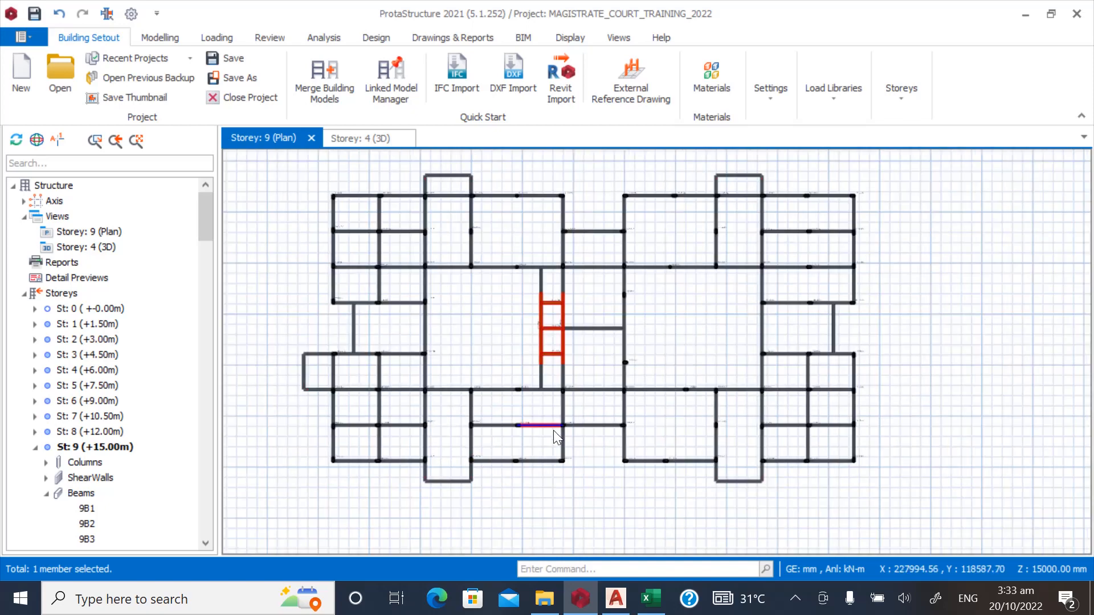
{"action": "scroll", "coordinate": [399, 426], "scroll_direction": "down", "scroll_amount": 1}
{"action": "scroll", "coordinate": [318, 378], "scroll_direction": "up", "scroll_amount": 2}
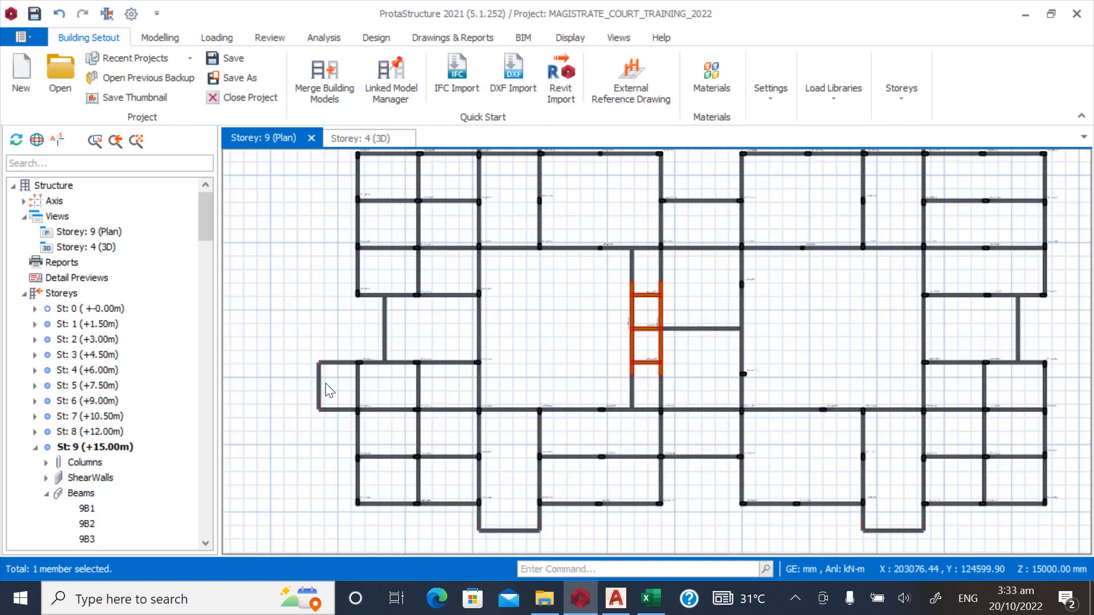
{"action": "scroll", "coordinate": [326, 383], "scroll_direction": "down", "scroll_amount": 1}
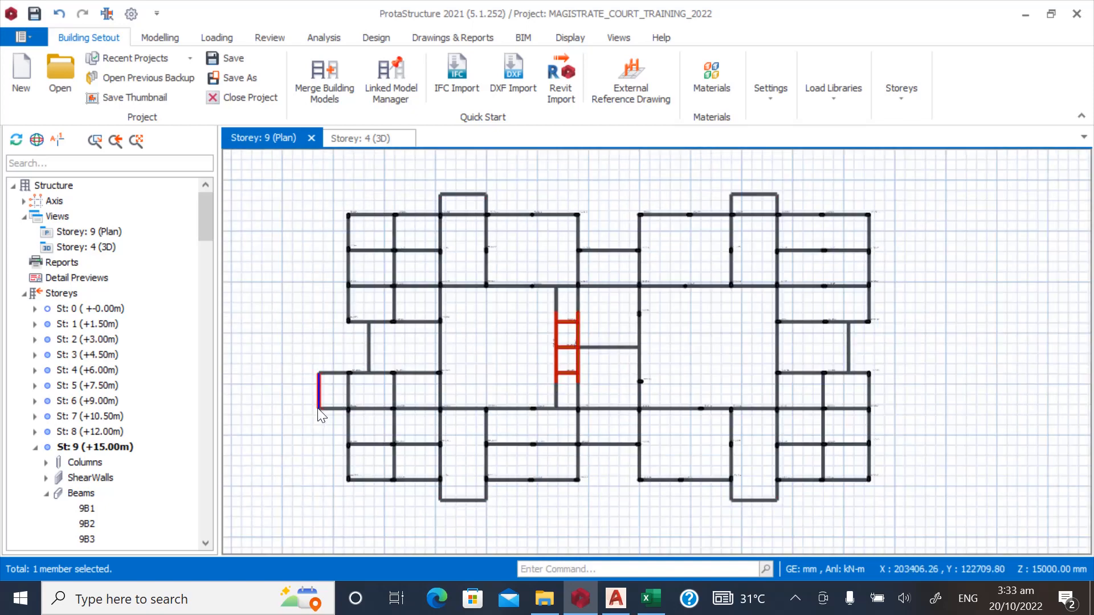
Open the 3D view and examine the top-storey beams and walls around the central core and the left wing.
{"action": "double_click", "coordinate": [96, 246]}
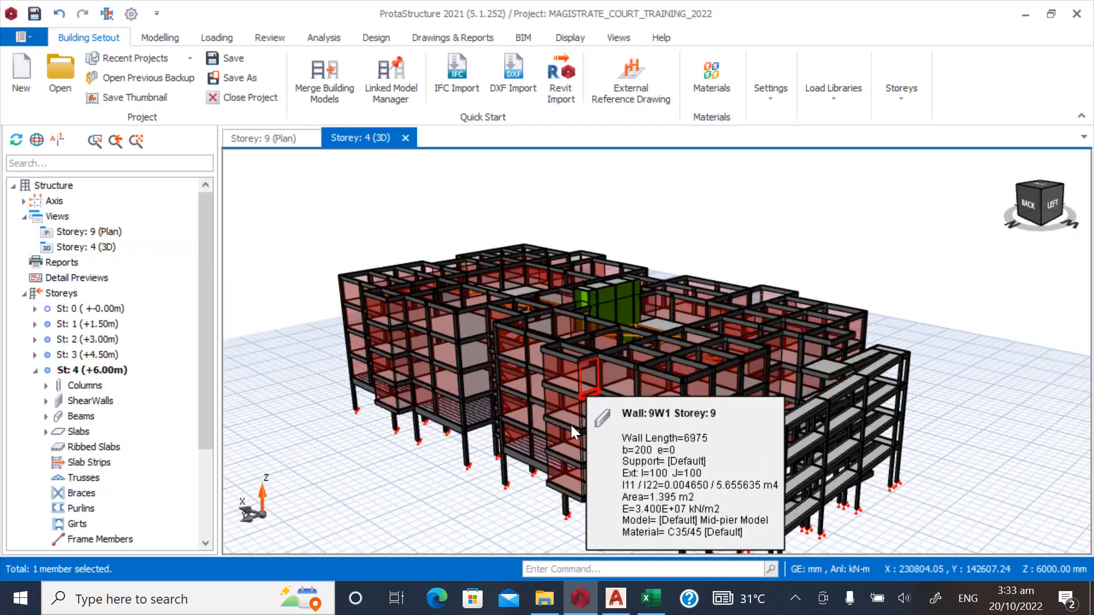
{"action": "middle_click_drag", "start_coordinate": [565, 428], "coordinate": [522, 439]}
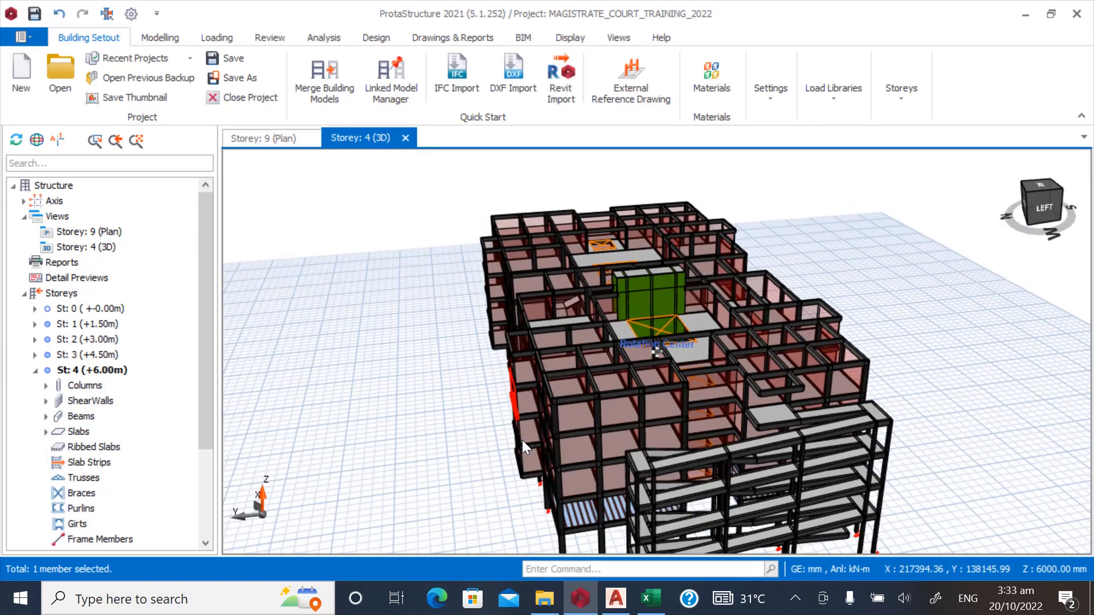
{"action": "scroll", "coordinate": [750, 368], "scroll_direction": "up", "scroll_amount": 3}
{"action": "middle_click_drag", "start_coordinate": [792, 377], "coordinate": [835, 376]}
{"action": "scroll", "coordinate": [302, 293], "scroll_direction": "up", "scroll_amount": 3}
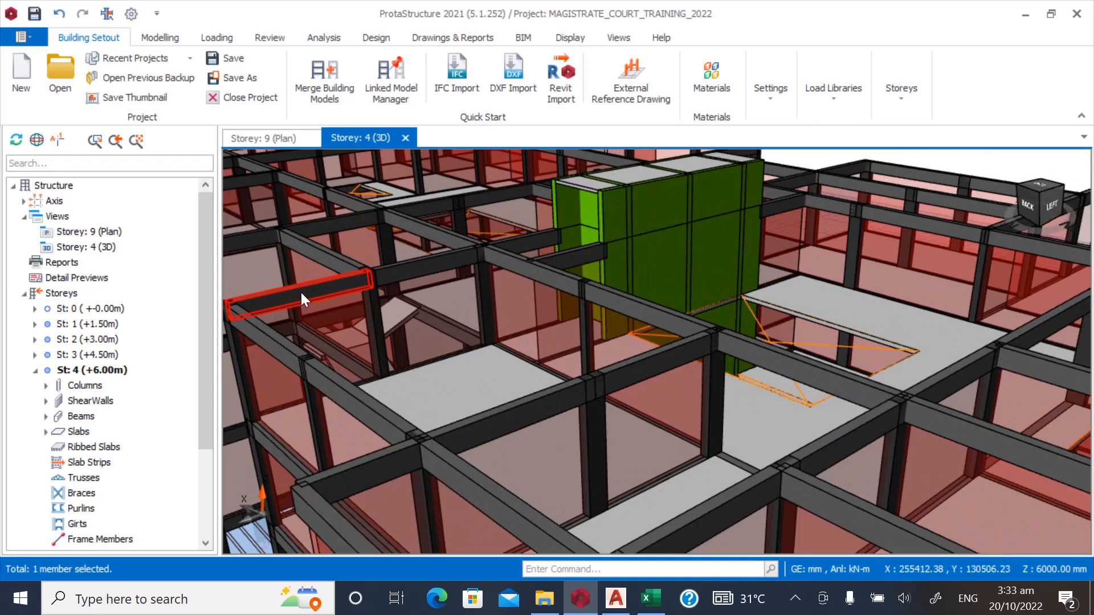
{"action": "middle_click_drag", "start_coordinate": [302, 292], "coordinate": [490, 333]}
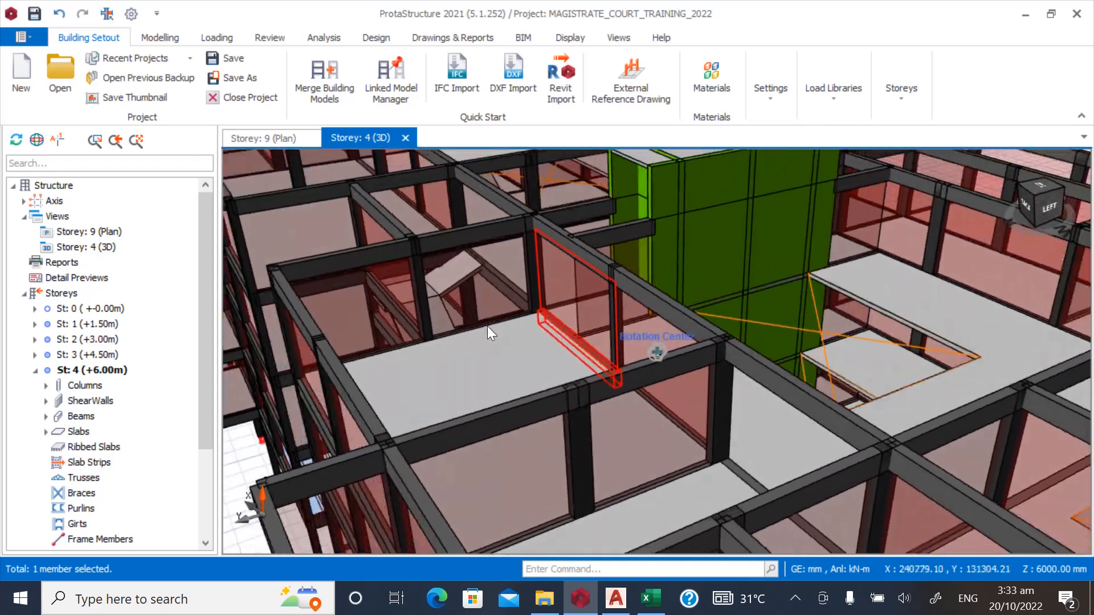
{"action": "scroll", "coordinate": [501, 328], "scroll_direction": "down", "scroll_amount": 2}
{"action": "scroll", "coordinate": [575, 286], "scroll_direction": "down", "scroll_amount": 4}
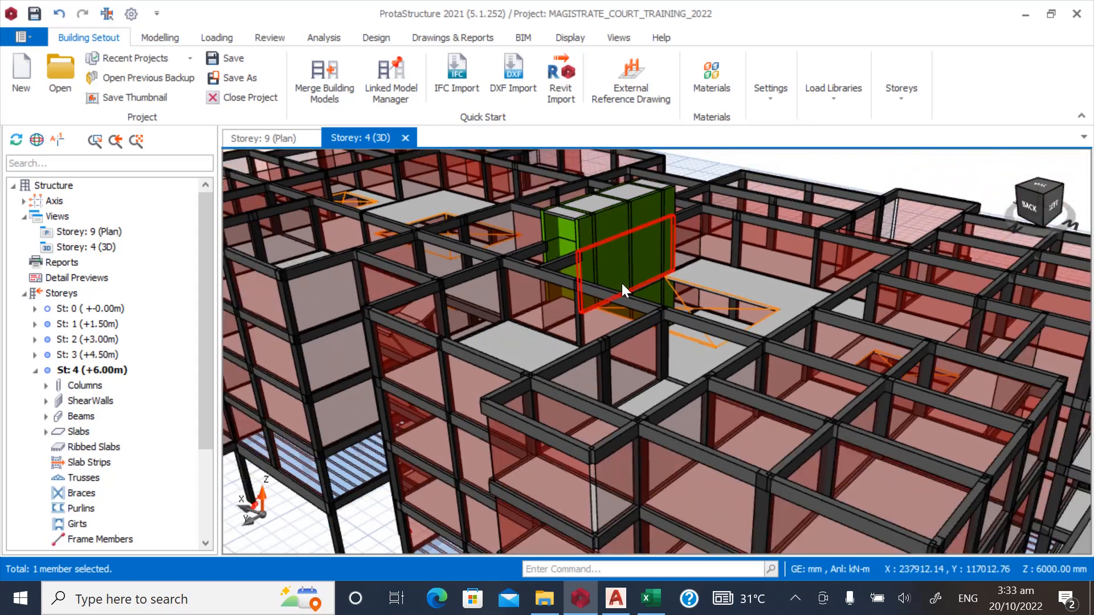
Examine the whole building in 3D from several sides, including the rear elevation, the projecting bays and the external ramp.
{"action": "scroll", "coordinate": [621, 281], "scroll_direction": "down", "scroll_amount": 5}
{"action": "middle_click_drag", "start_coordinate": [621, 299], "coordinate": [755, 312]}
{"action": "scroll", "coordinate": [758, 330], "scroll_direction": "up", "scroll_amount": 5}
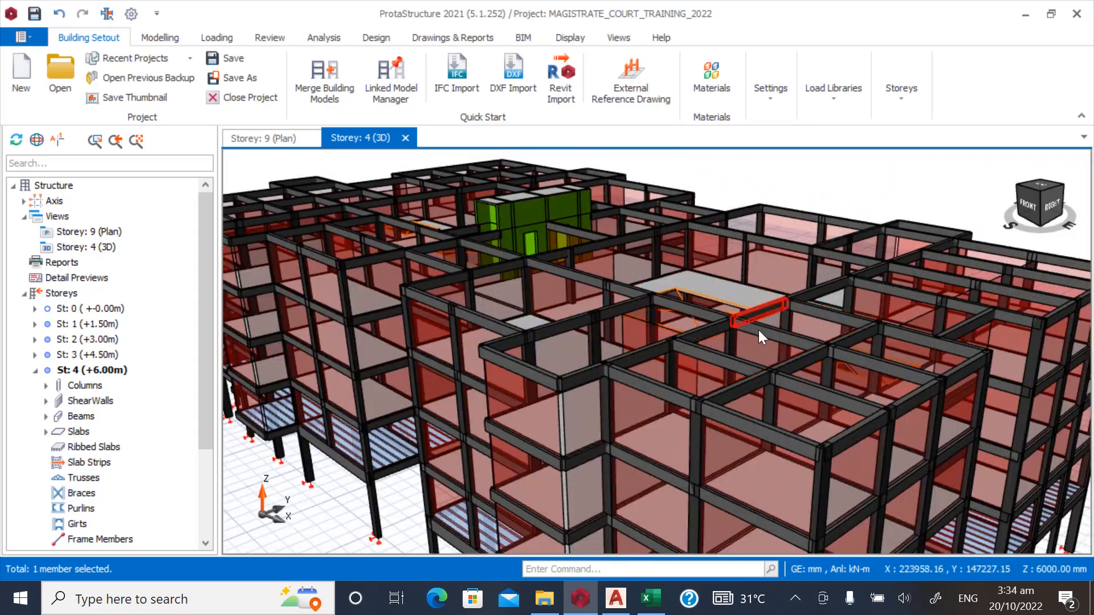
{"action": "scroll", "coordinate": [497, 297], "scroll_direction": "down", "scroll_amount": 3}
{"action": "scroll", "coordinate": [758, 310], "scroll_direction": "up", "scroll_amount": 2}
{"action": "middle_click_drag", "start_coordinate": [830, 311], "coordinate": [648, 331]}
{"action": "scroll", "coordinate": [576, 296], "scroll_direction": "down", "scroll_amount": 5}
{"action": "scroll", "coordinate": [866, 270], "scroll_direction": "up", "scroll_amount": 3}
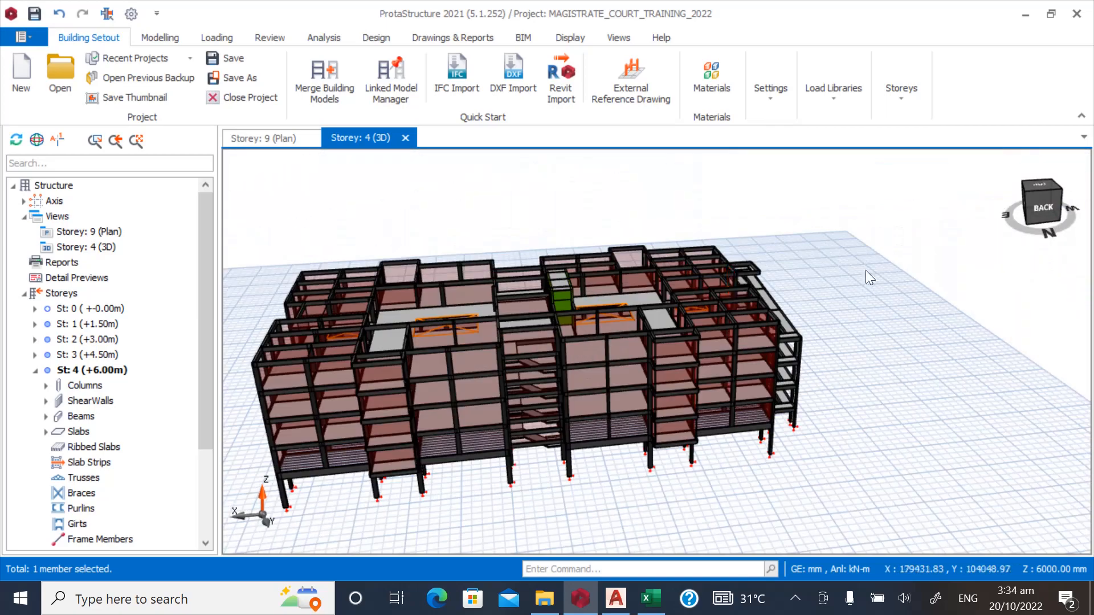
{"action": "middle_click_drag", "start_coordinate": [865, 270], "coordinate": [746, 272]}
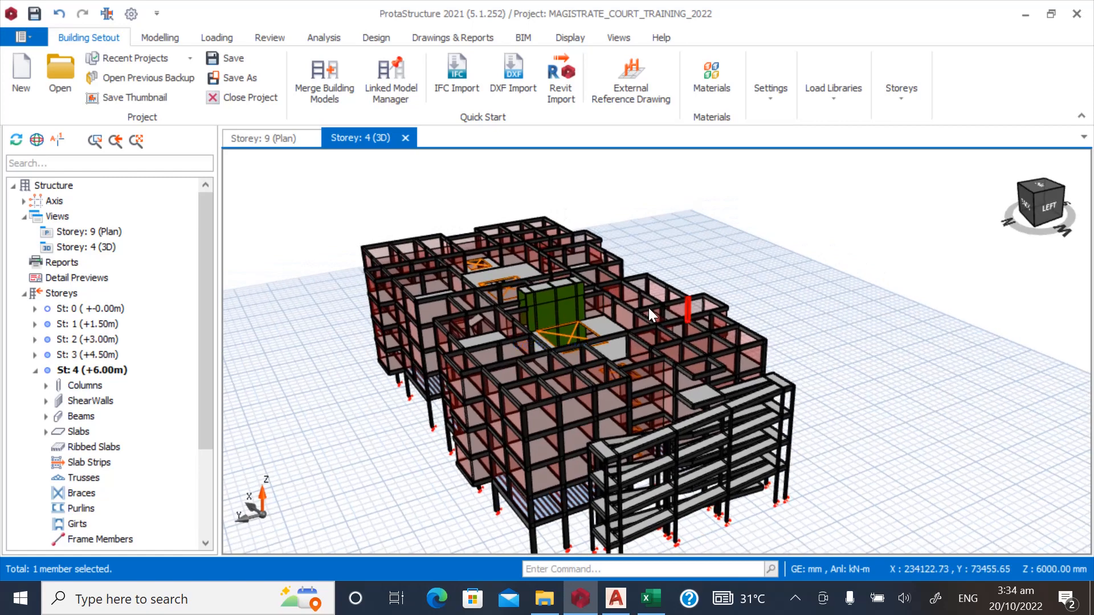
{"action": "scroll", "coordinate": [592, 296], "scroll_direction": "up", "scroll_amount": 3}
{"action": "scroll", "coordinate": [620, 287], "scroll_direction": "down", "scroll_amount": 3}
{"action": "scroll", "coordinate": [577, 388], "scroll_direction": "up", "scroll_amount": 3}
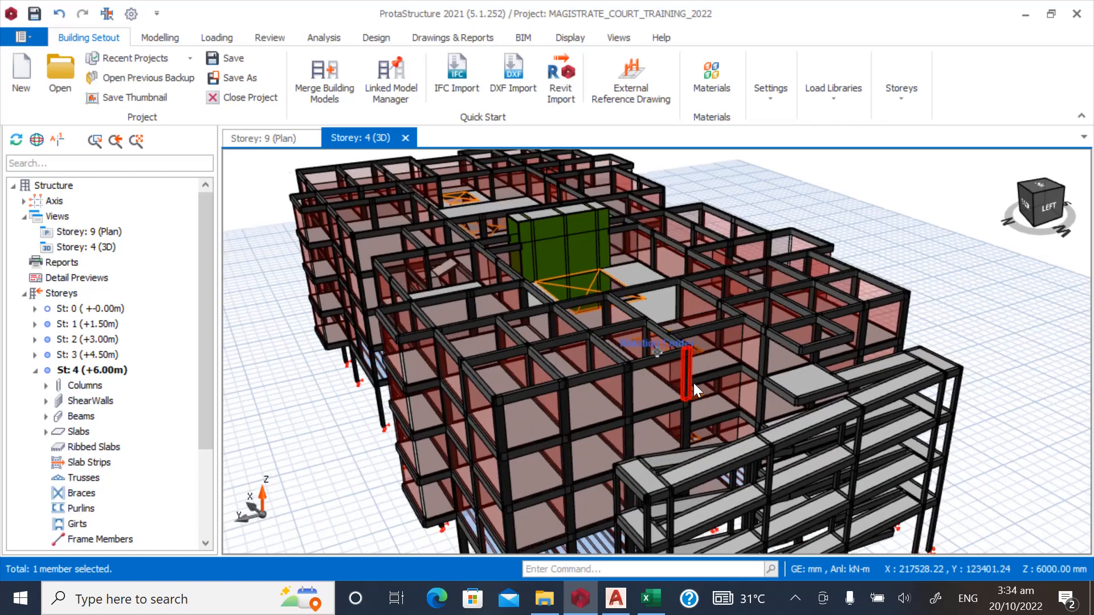
{"action": "middle_click_drag", "start_coordinate": [693, 383], "coordinate": [702, 368]}
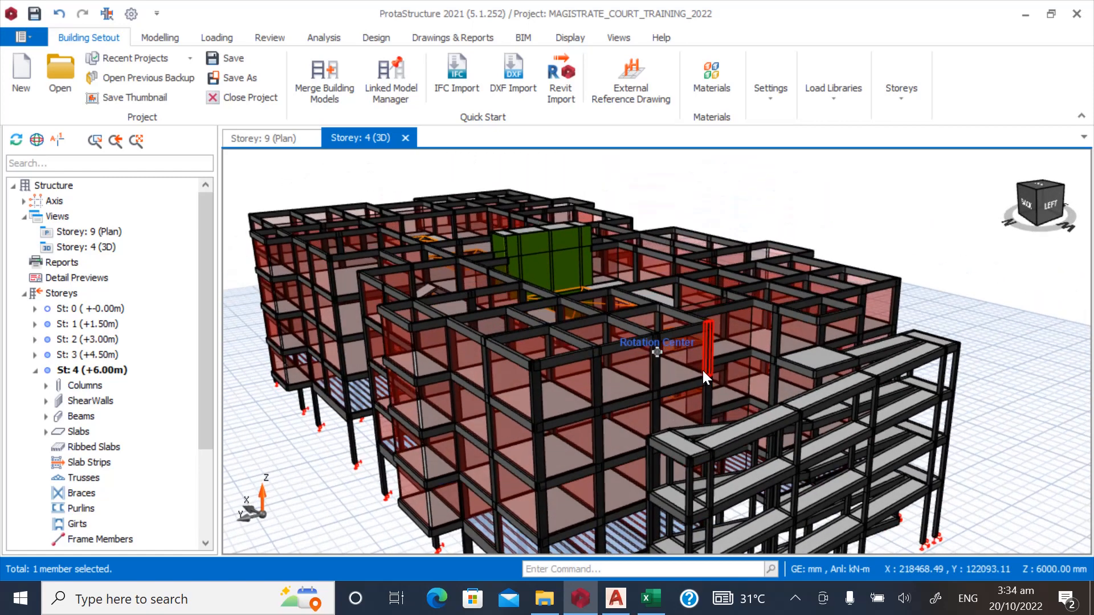
Return to the storey 9 plan, open the member loads of beam 9B1 and set its slab load calculation method to Finite Elements.
{"action": "left_click", "coordinate": [92, 229]}
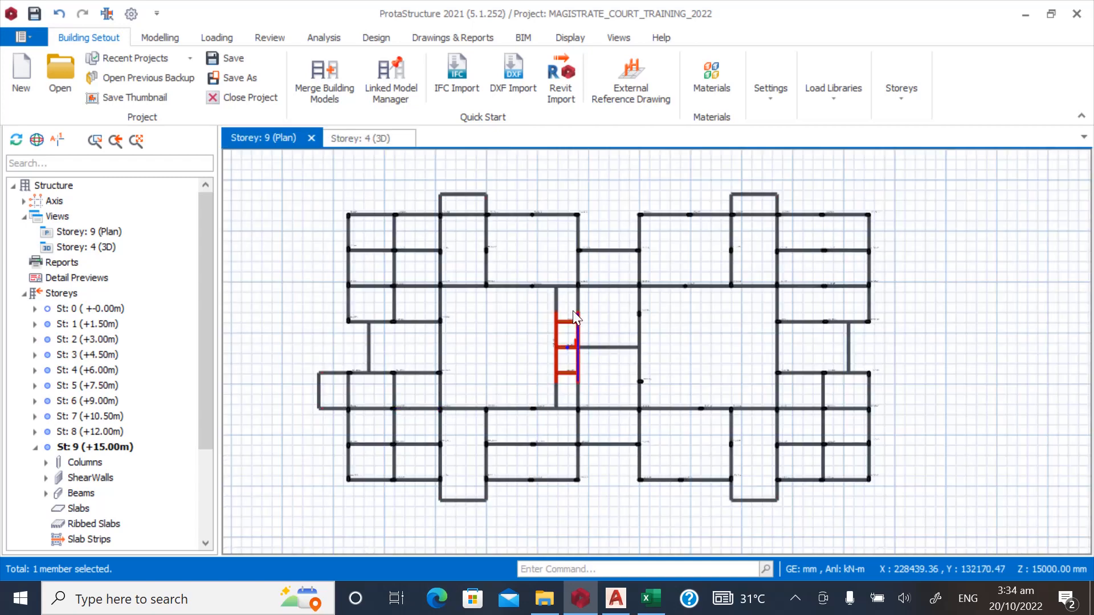
{"action": "scroll", "coordinate": [371, 210], "scroll_direction": "up", "scroll_amount": 5}
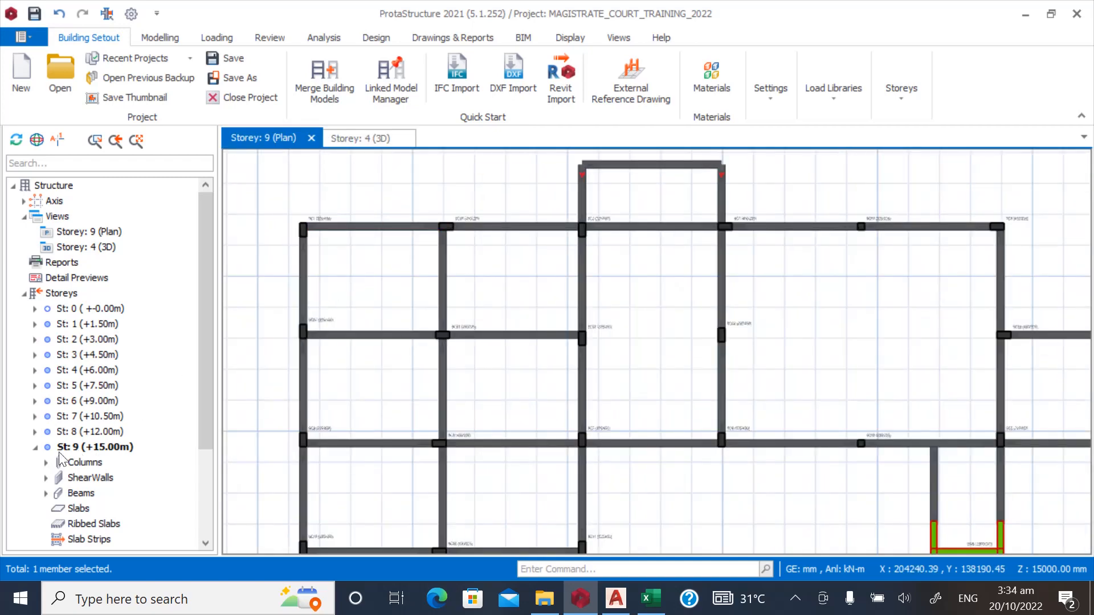
{"action": "left_click_drag", "start_coordinate": [203, 334], "coordinate": [200, 464]}
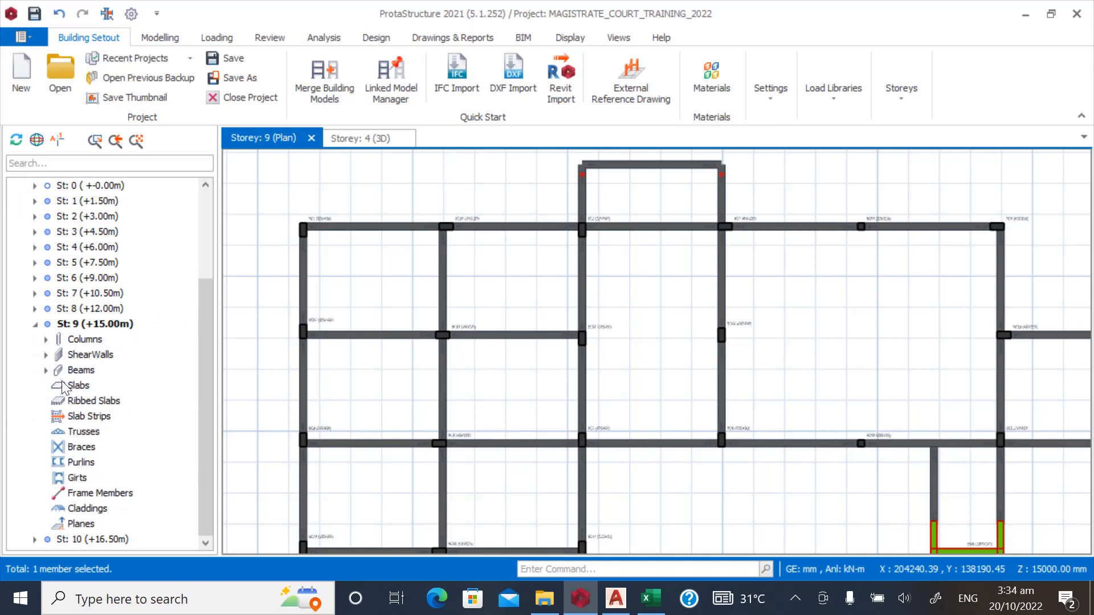
{"action": "left_click", "coordinate": [45, 370]}
{"action": "left_click", "coordinate": [91, 385]}
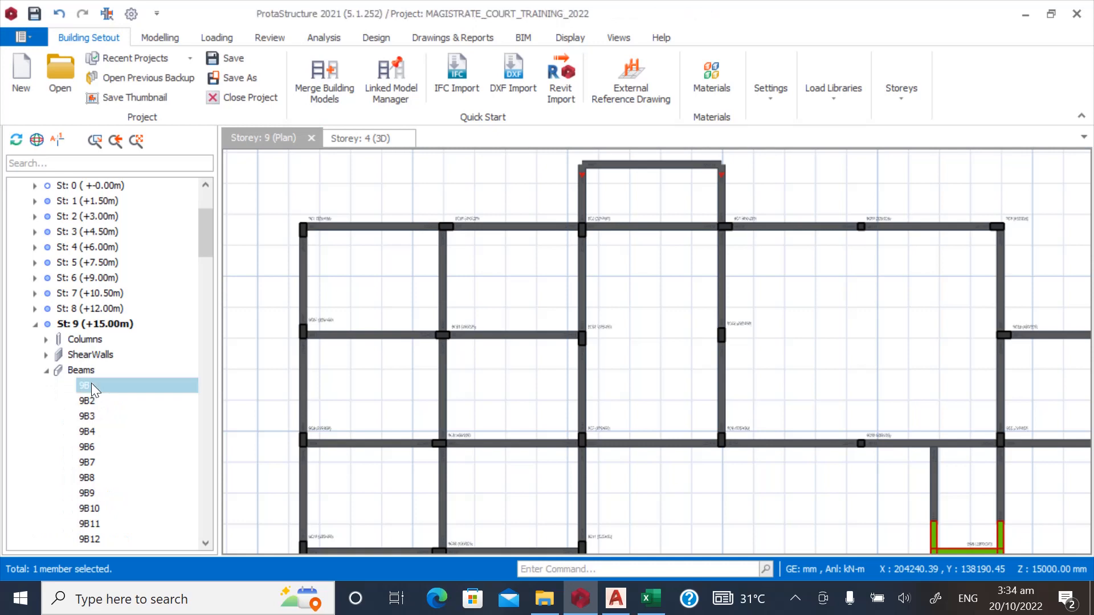
{"action": "right_click", "coordinate": [91, 386]}
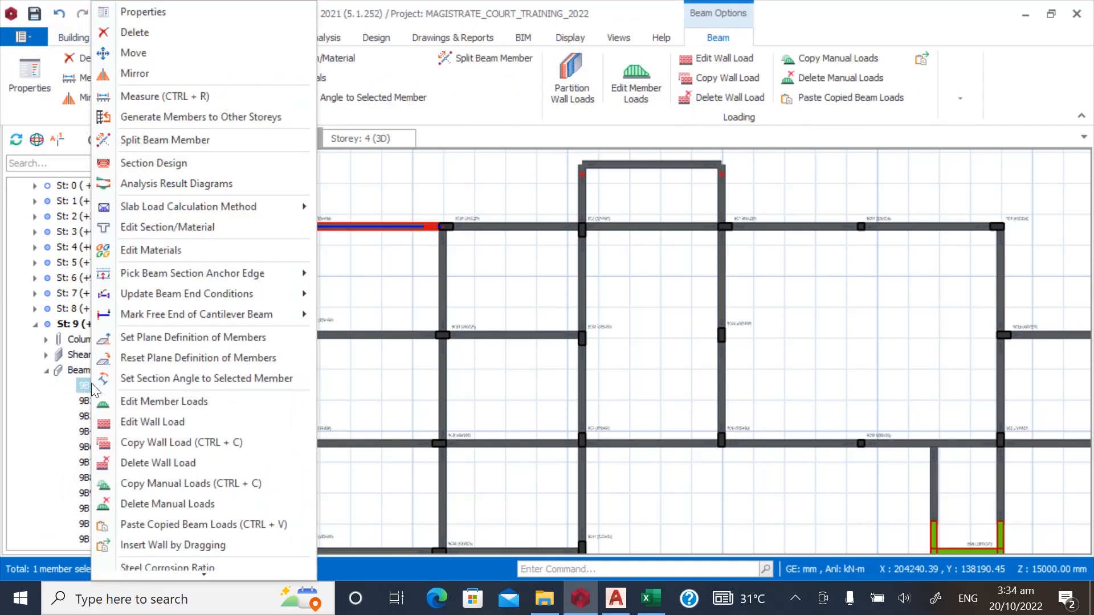
{"action": "left_click", "coordinate": [145, 403]}
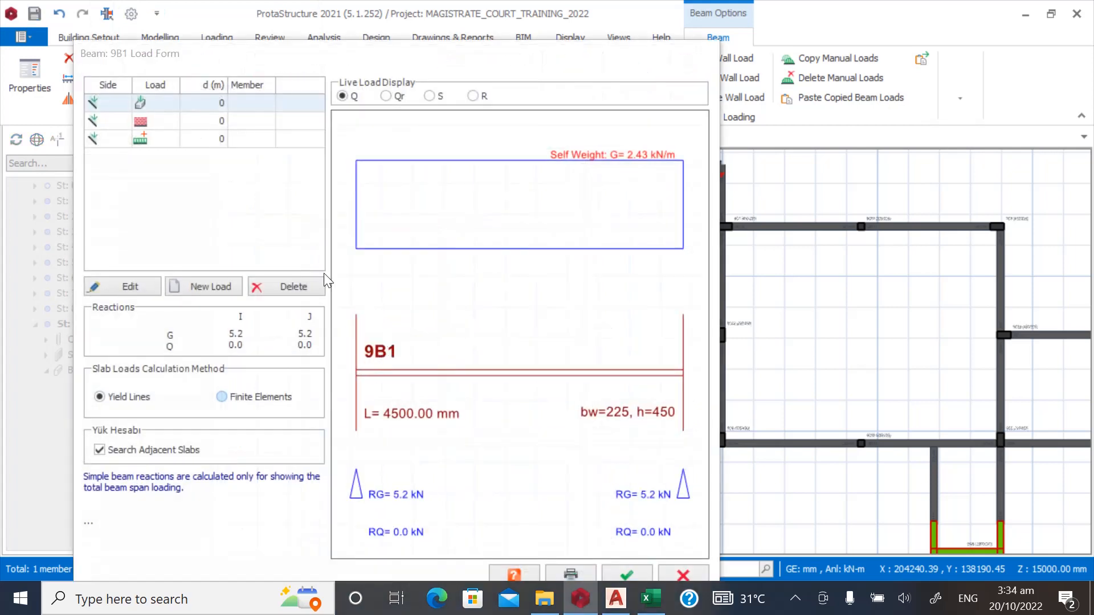
{"action": "left_click", "coordinate": [221, 399]}
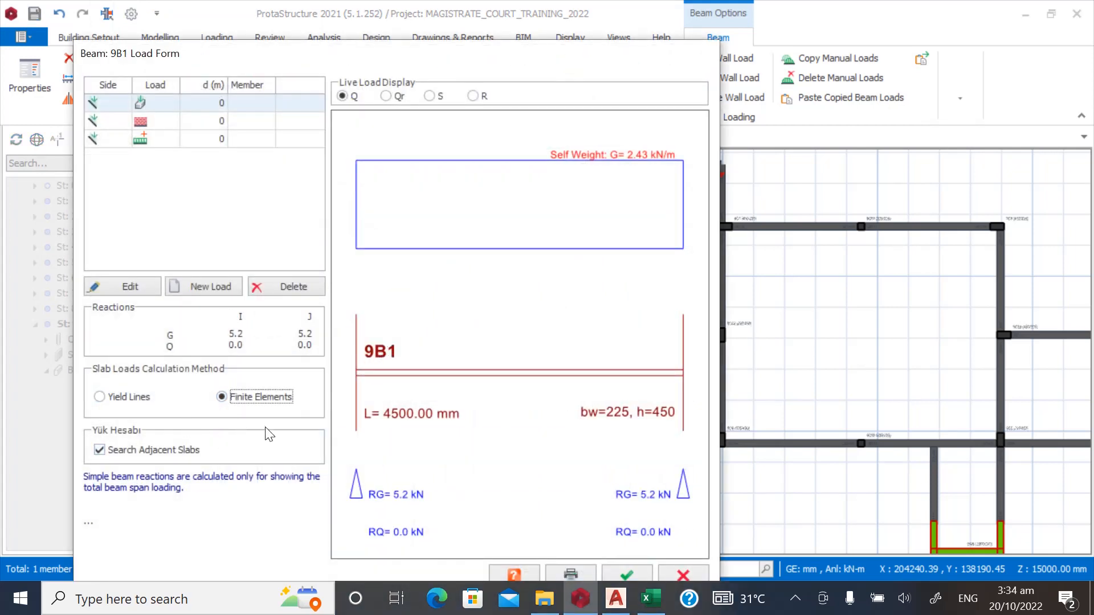
Add a full-span uniform load to beam 9B1 with a dead load of 1 kN/m and a live load of 1 kN/m.
{"action": "left_click", "coordinate": [208, 287]}
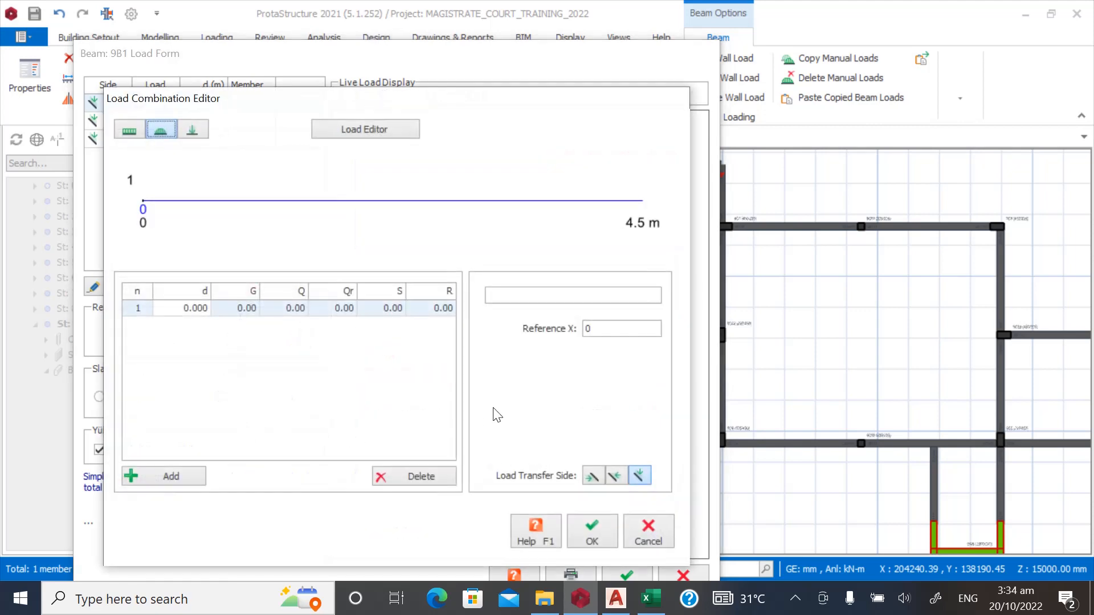
{"action": "left_click", "coordinate": [130, 131]}
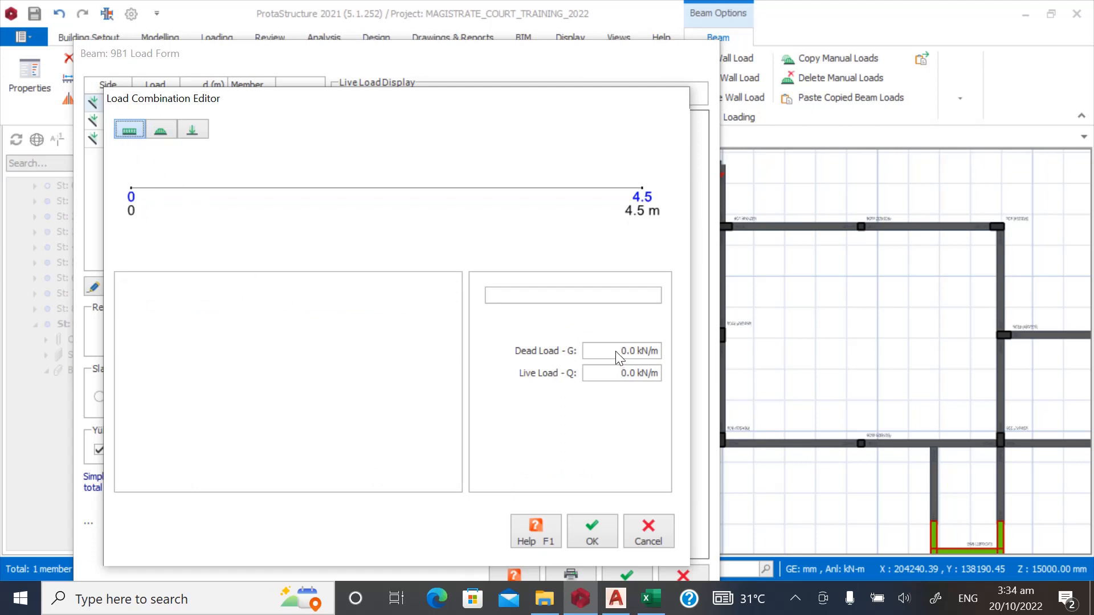
{"action": "left_click_drag", "start_coordinate": [619, 357], "coordinate": [663, 356]}
{"action": "type", "text": "1"}
{"action": "left_click_drag", "start_coordinate": [613, 377], "coordinate": [670, 377]}
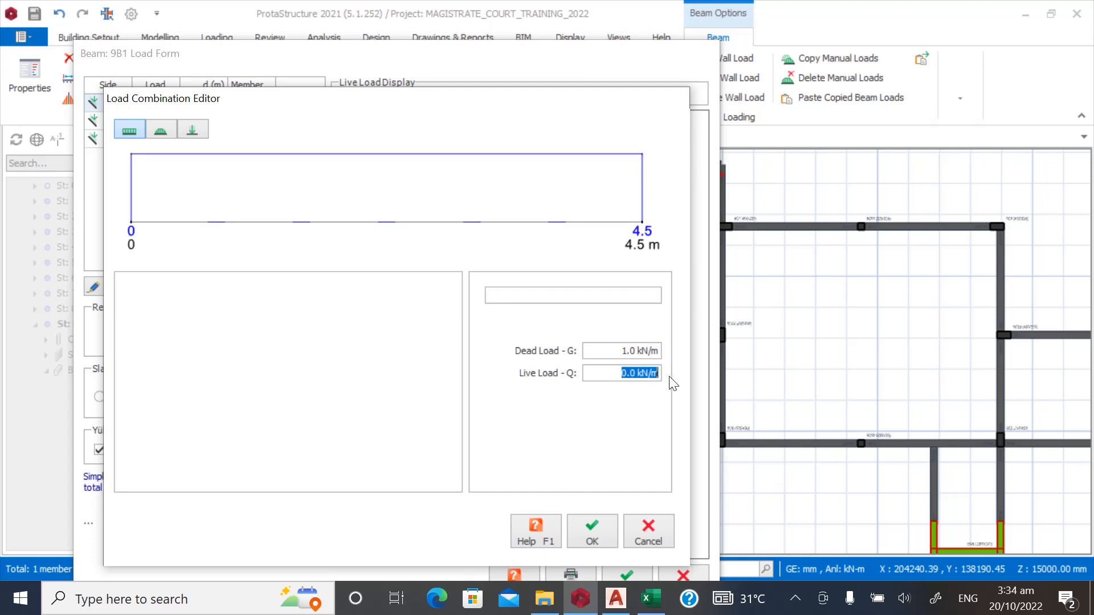
{"action": "type", "text": "1"}
{"action": "left_click", "coordinate": [590, 532]}
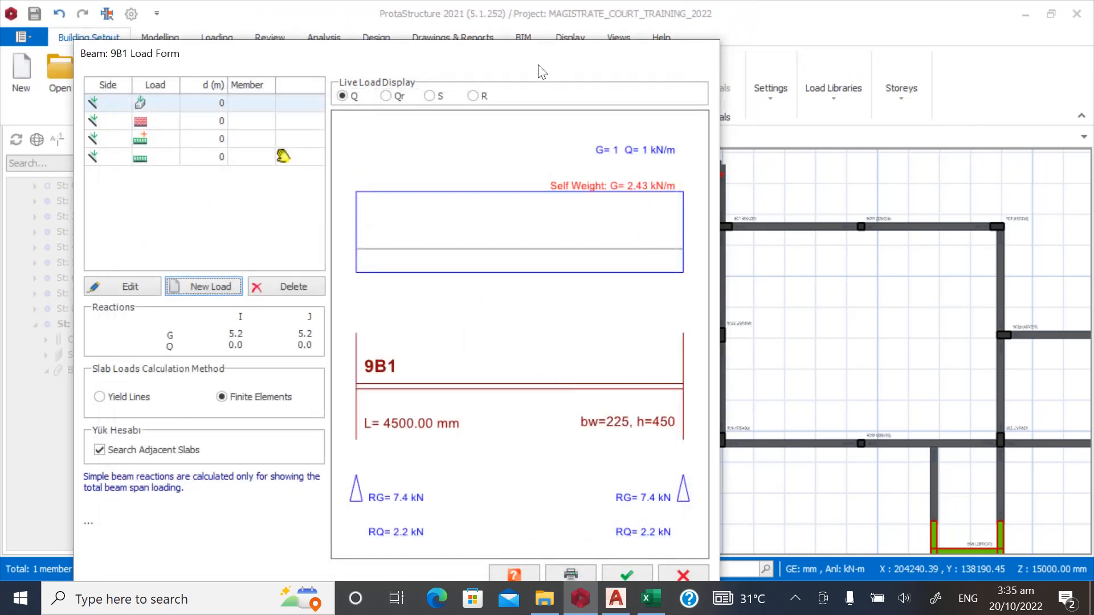
{"action": "left_click", "coordinate": [621, 572]}
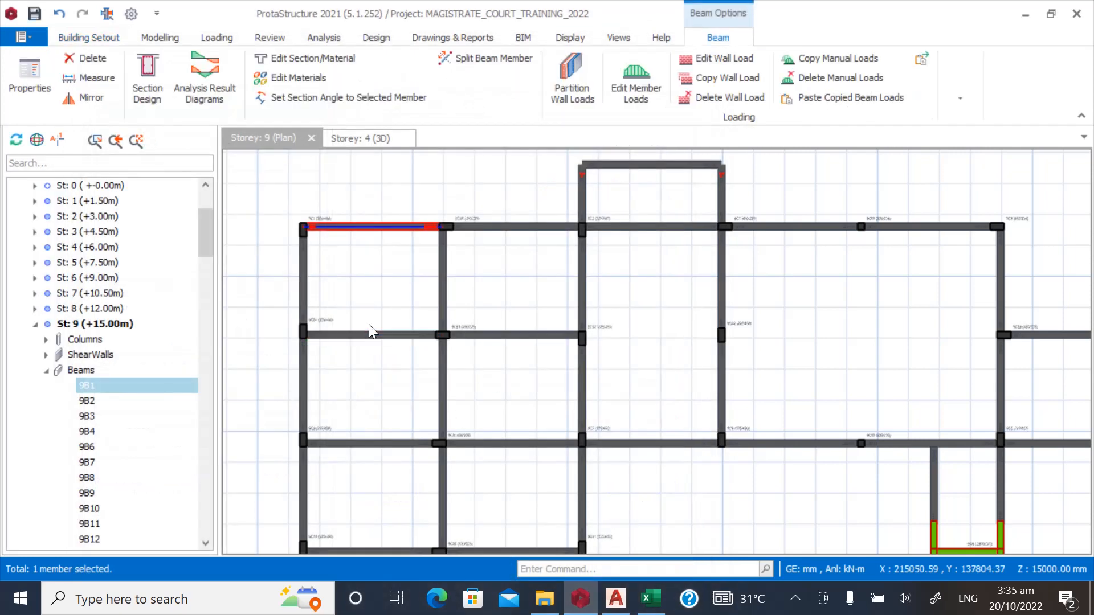
Copy the manual loads of beam 9B1.
{"action": "key", "text": "Down"}
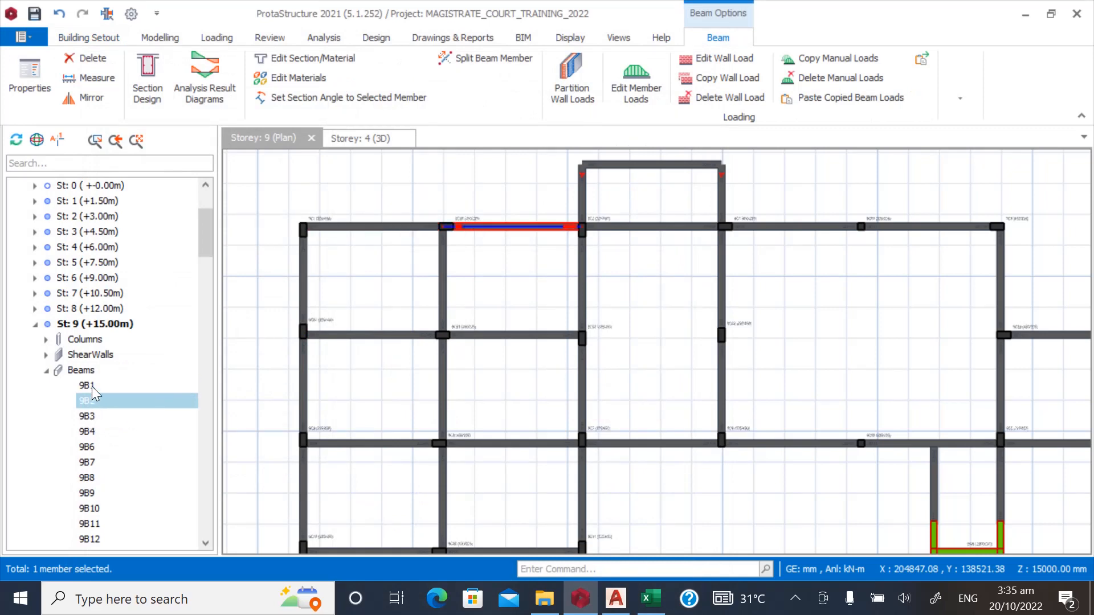
{"action": "left_click", "coordinate": [82, 387]}
{"action": "right_click", "coordinate": [82, 387]}
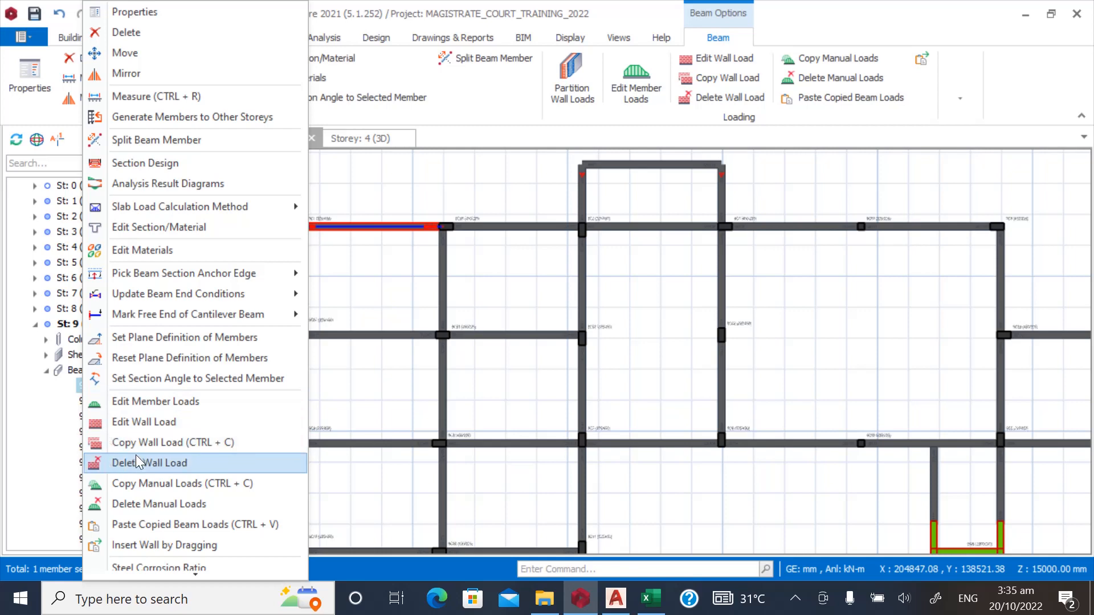
{"action": "left_click", "coordinate": [139, 483]}
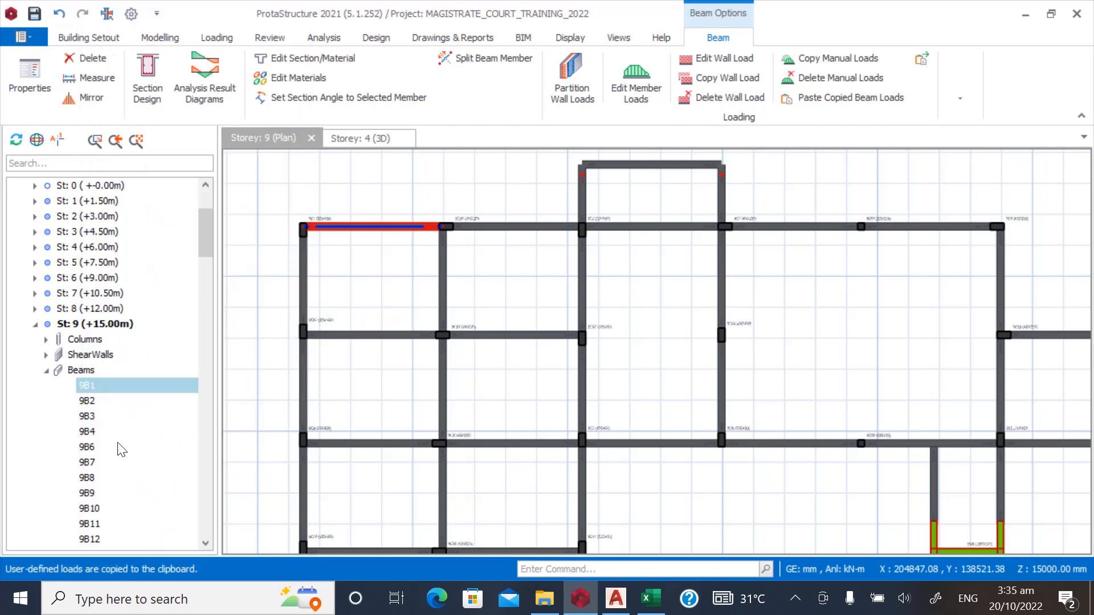
Paste the copied beam loads onto all storey 9 beams, from 9B1 through 9B146.
{"action": "scroll", "coordinate": [96, 385], "scroll_direction": "down", "scroll_amount": 6}
{"action": "scroll", "coordinate": [96, 385], "scroll_direction": "down", "scroll_amount": 20}
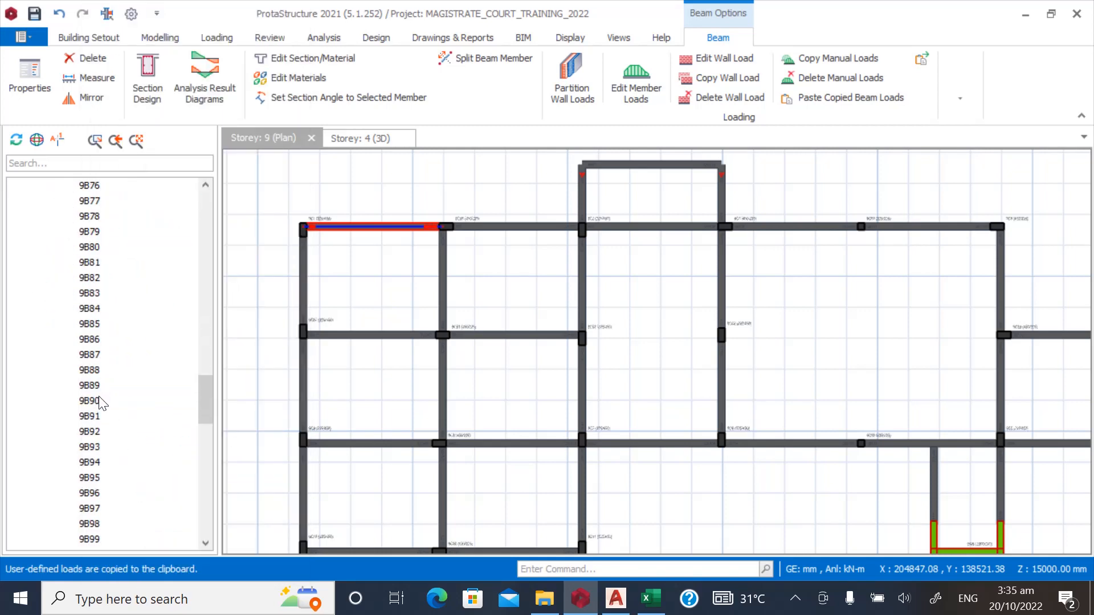
{"action": "scroll", "coordinate": [98, 400], "scroll_direction": "down", "scroll_amount": 10}
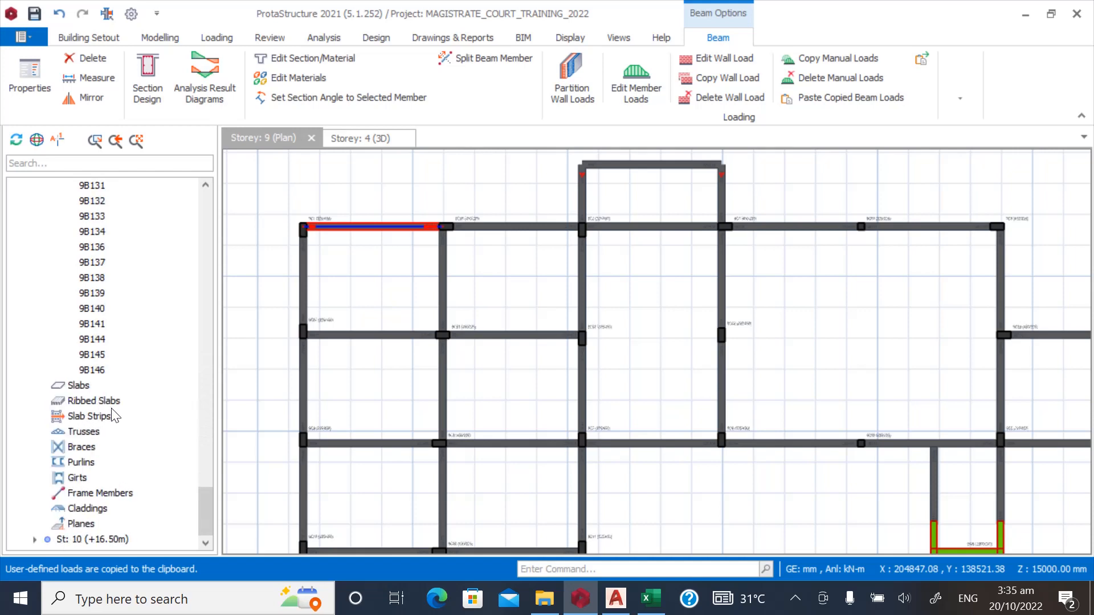
{"action": "left_click", "coordinate": [94, 370], "text": "shift"}
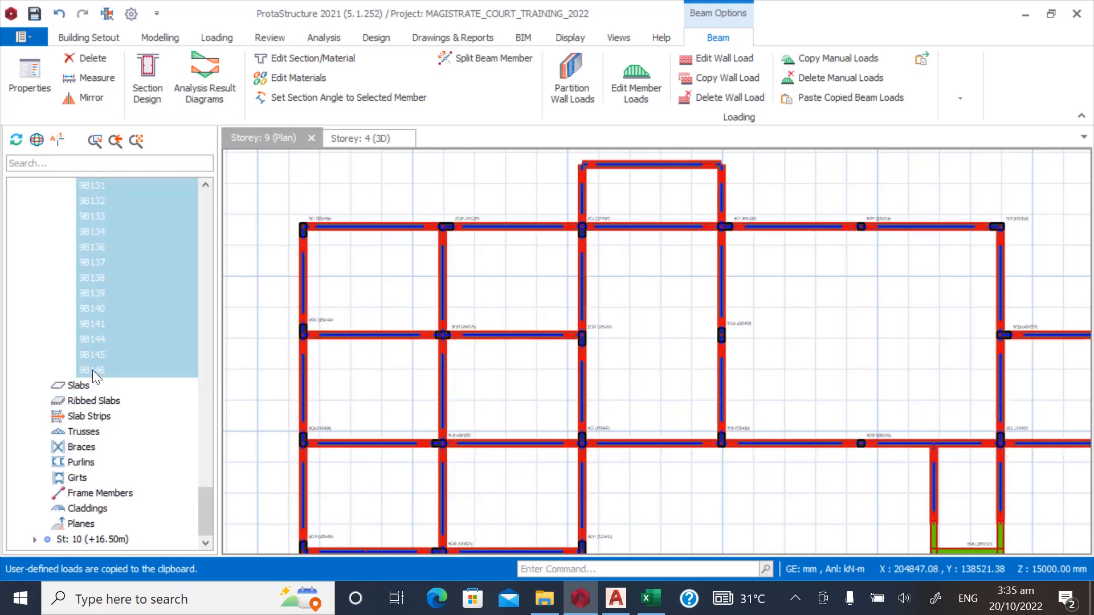
{"action": "right_click", "coordinate": [87, 228]}
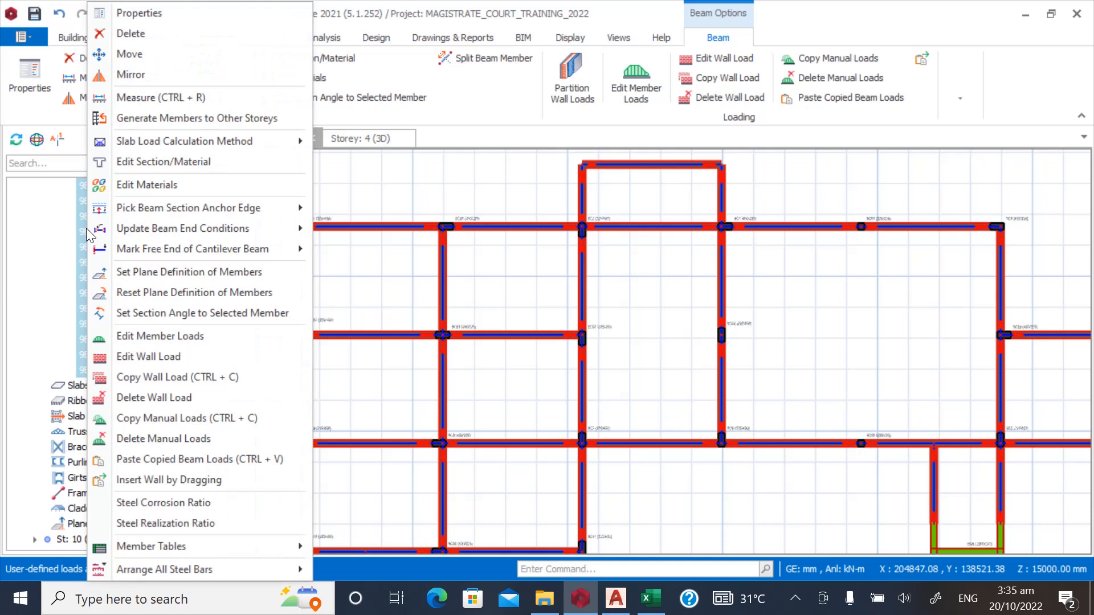
{"action": "left_click", "coordinate": [144, 459]}
{"action": "left_click", "coordinate": [579, 361]}
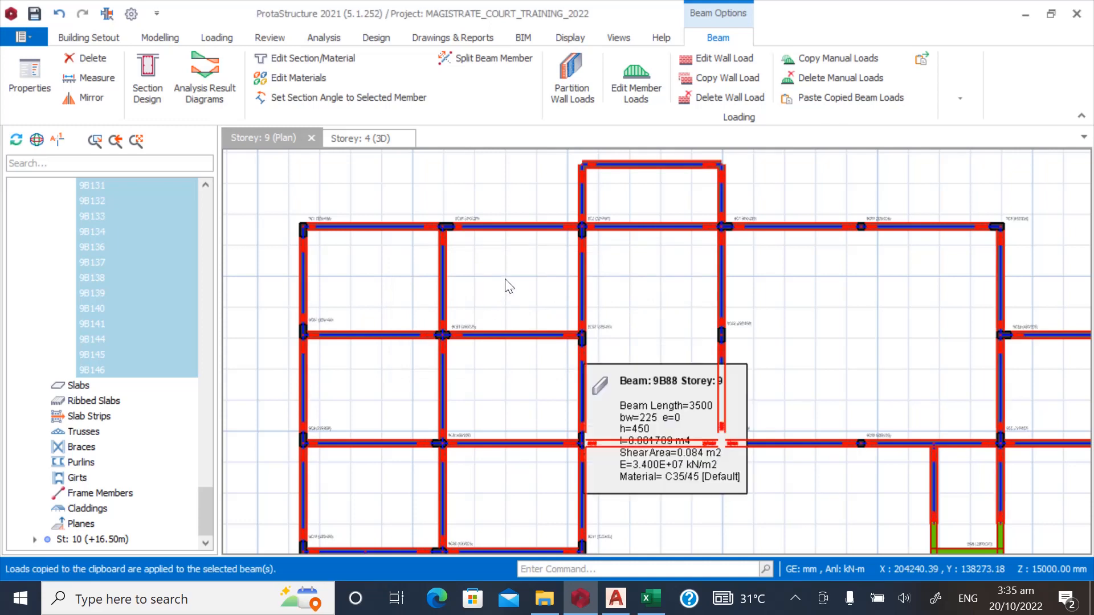
{"action": "key", "text": "Escape"}
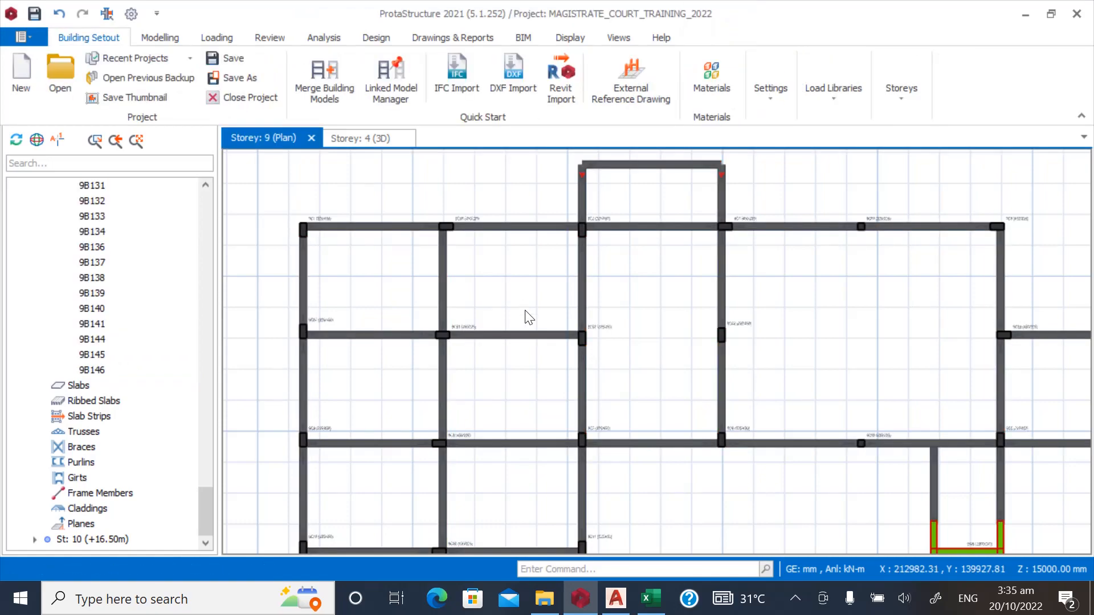
Examine the complete storey 9 beam plan, including both wings and the upper projections.
{"action": "scroll", "coordinate": [440, 285], "scroll_direction": "down", "scroll_amount": 5}
{"action": "scroll", "coordinate": [477, 357], "scroll_direction": "up", "scroll_amount": 3}
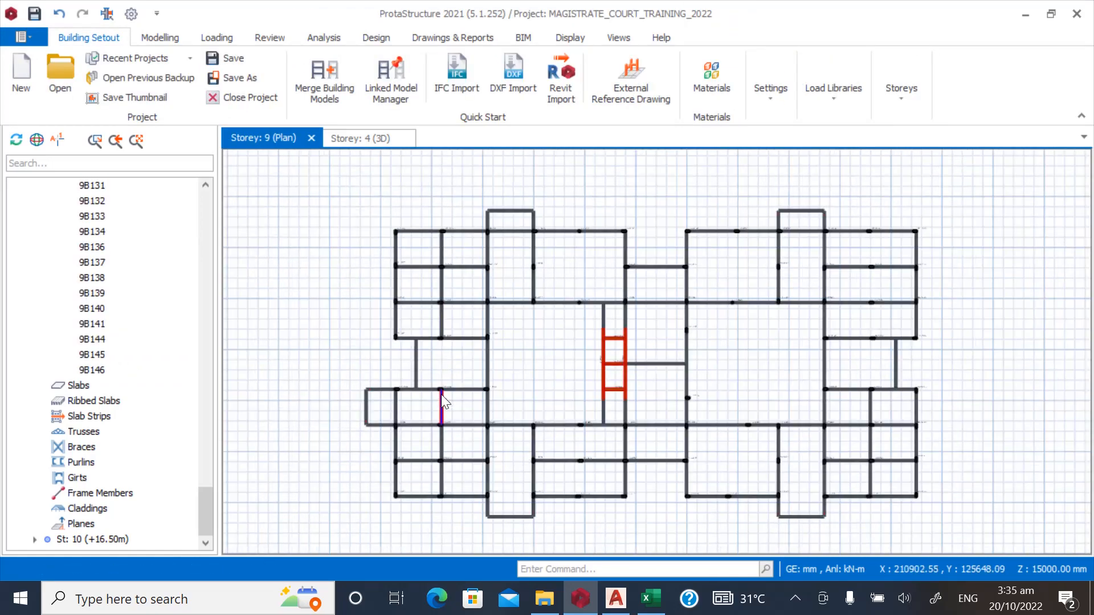
{"action": "scroll", "coordinate": [451, 384], "scroll_direction": "down", "scroll_amount": 2}
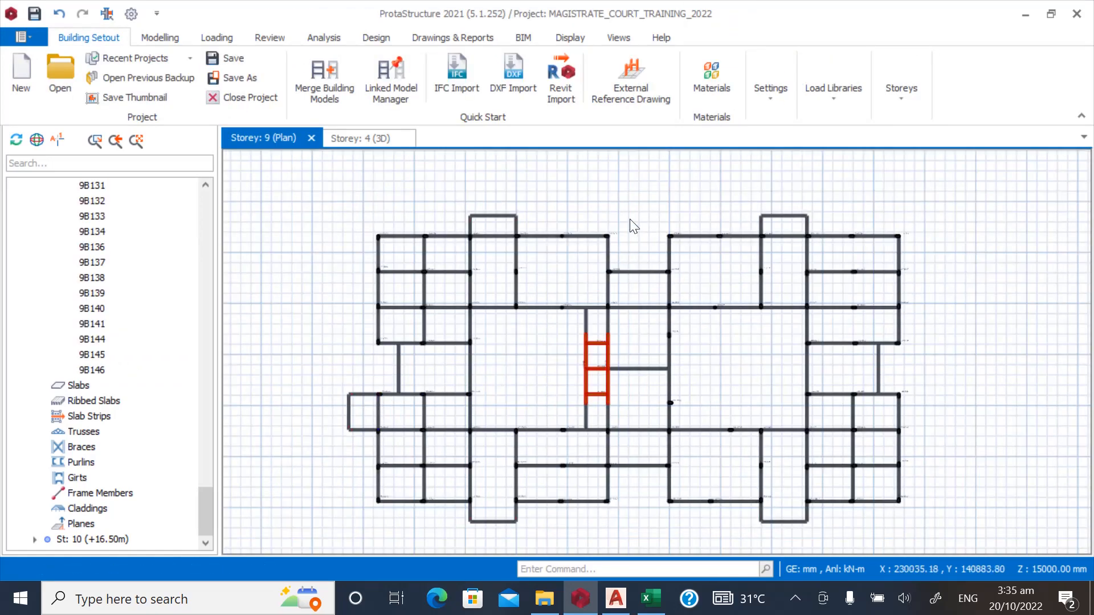
{"action": "scroll", "coordinate": [638, 217], "scroll_direction": "up", "scroll_amount": 2}
{"action": "scroll", "coordinate": [503, 250], "scroll_direction": "down", "scroll_amount": 2}
{"action": "scroll", "coordinate": [765, 255], "scroll_direction": "up", "scroll_amount": 4}
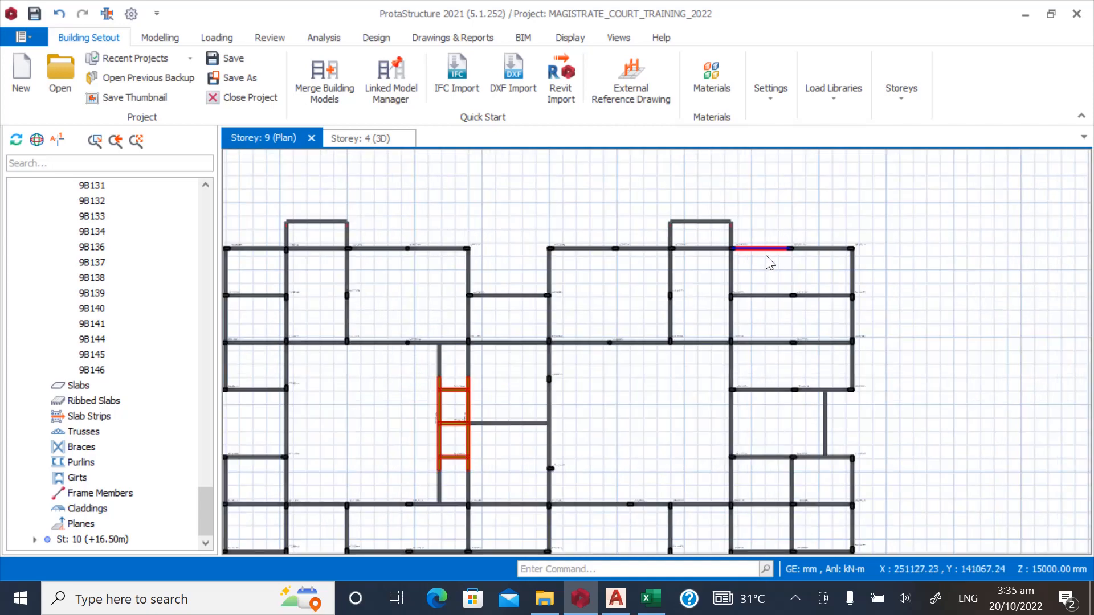
{"action": "scroll", "coordinate": [737, 232], "scroll_direction": "down", "scroll_amount": 2}
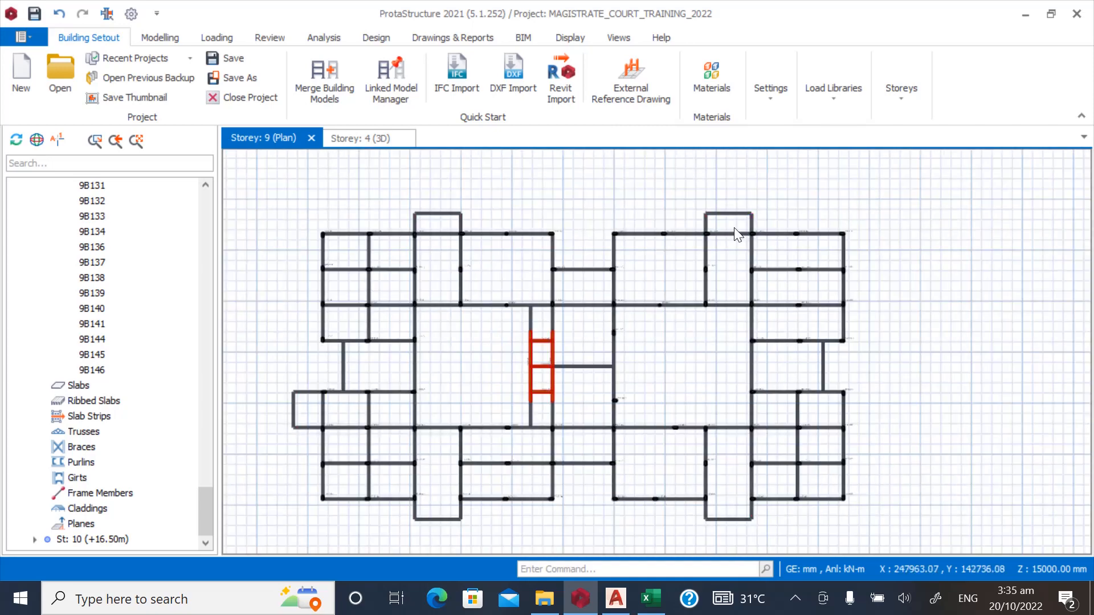
Examine the storey 9 plan beams around the upper projections of both wings.
{"action": "scroll", "coordinate": [703, 225], "scroll_direction": "up", "scroll_amount": 4}
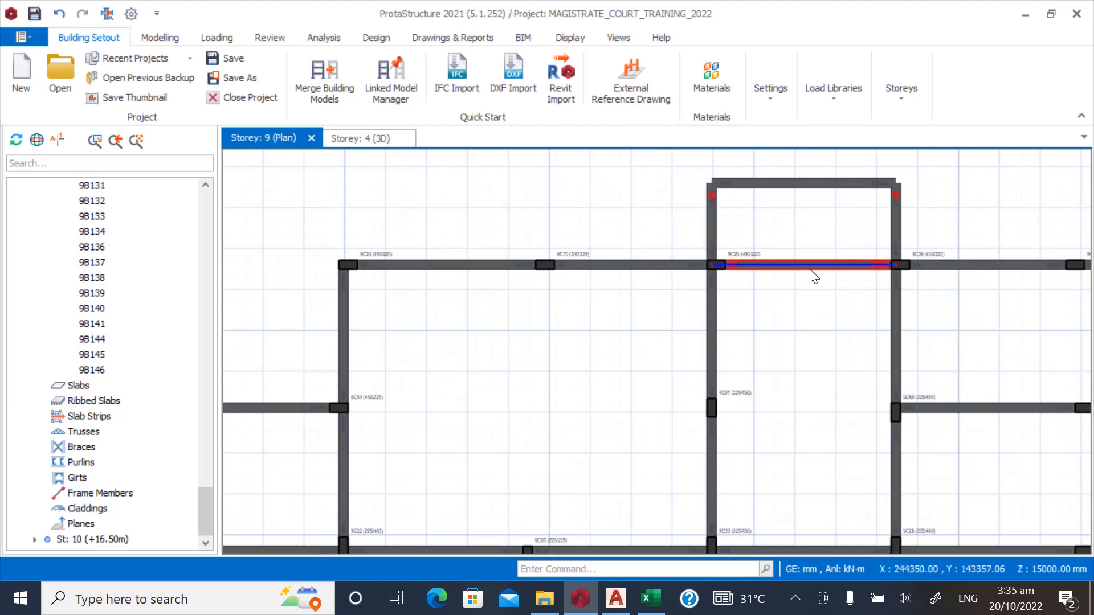
{"action": "scroll", "coordinate": [813, 271], "scroll_direction": "down", "scroll_amount": 4}
{"action": "scroll", "coordinate": [303, 258], "scroll_direction": "up", "scroll_amount": 1}
{"action": "scroll", "coordinate": [303, 258], "scroll_direction": "up", "scroll_amount": 3}
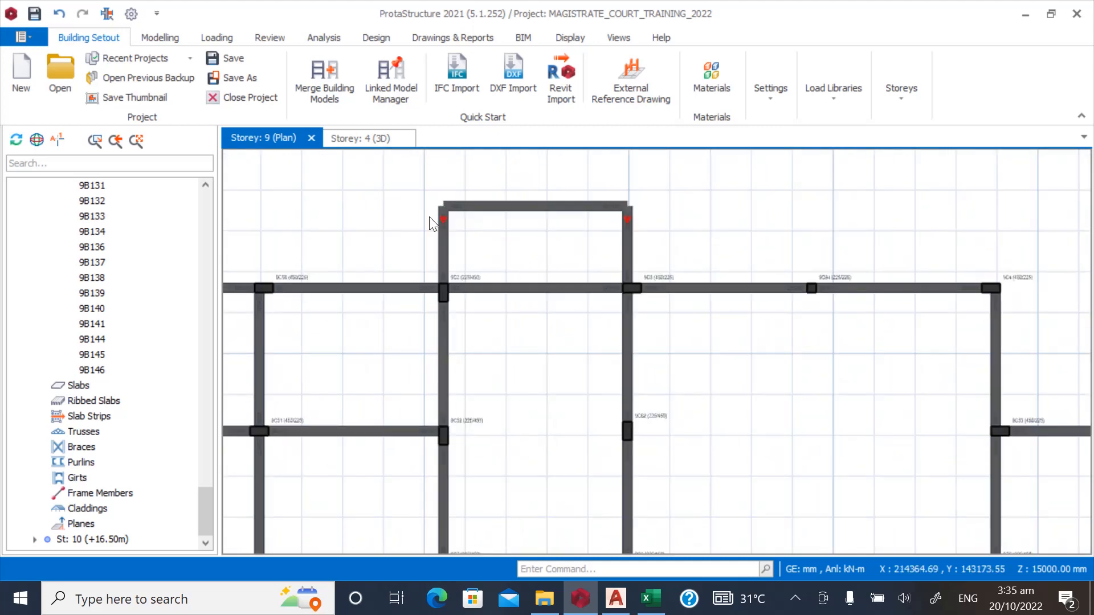
{"action": "scroll", "coordinate": [421, 215], "scroll_direction": "up", "scroll_amount": 3}
{"action": "scroll", "coordinate": [513, 227], "scroll_direction": "up", "scroll_amount": 1}
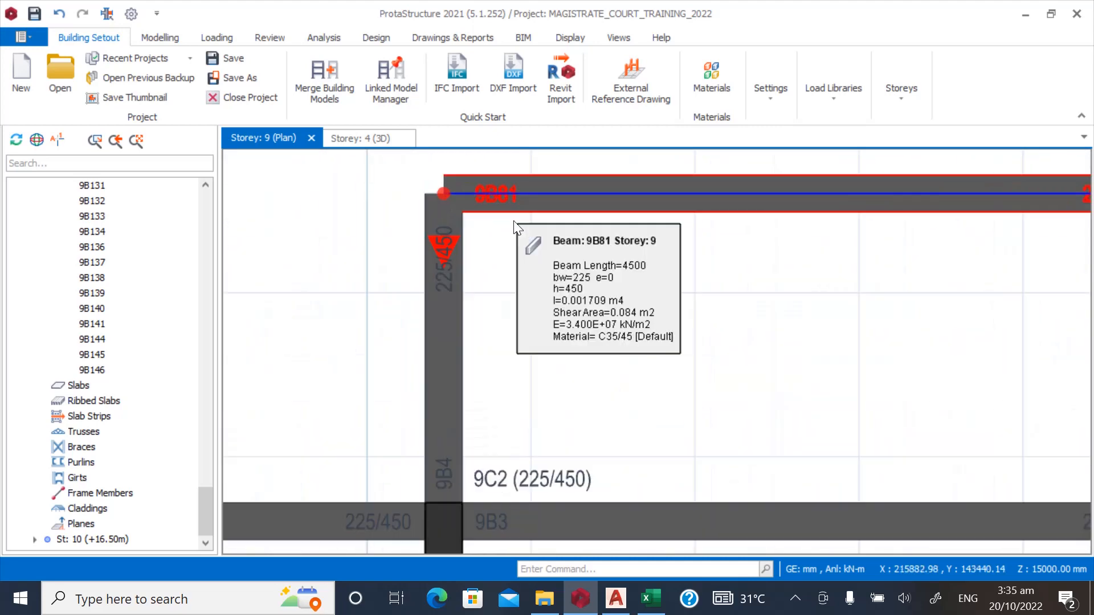
{"action": "scroll", "coordinate": [507, 195], "scroll_direction": "down", "scroll_amount": 4}
{"action": "scroll", "coordinate": [557, 272], "scroll_direction": "down", "scroll_amount": 4}
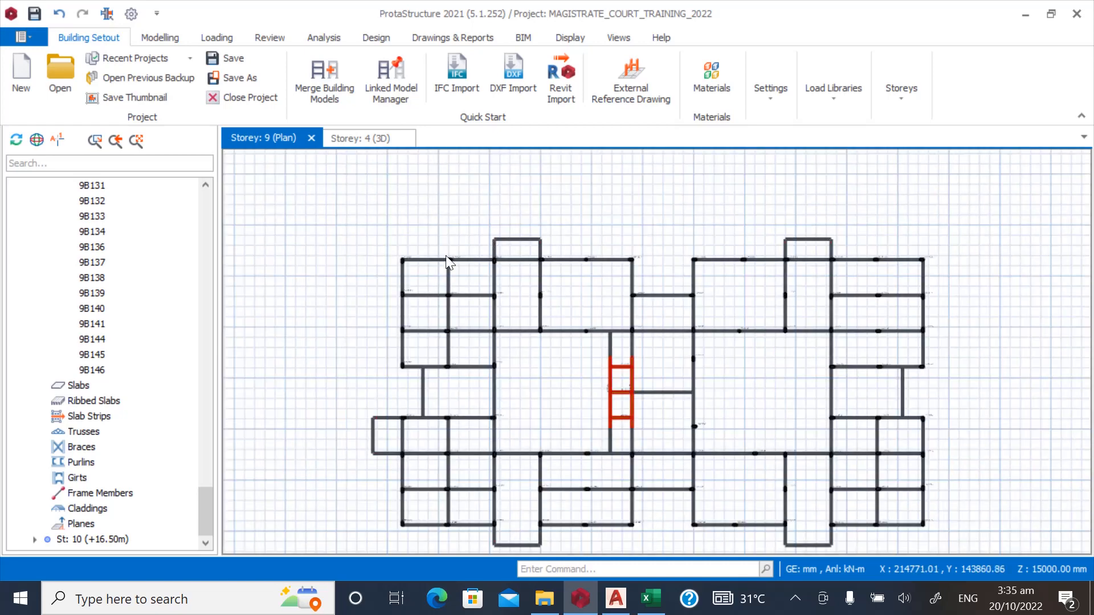
Collapse the storey 9 beam list, open the existing 3D view, and inspect the external ramp frame and its supports.
{"action": "left_click_drag", "start_coordinate": [209, 497], "coordinate": [196, 194]}
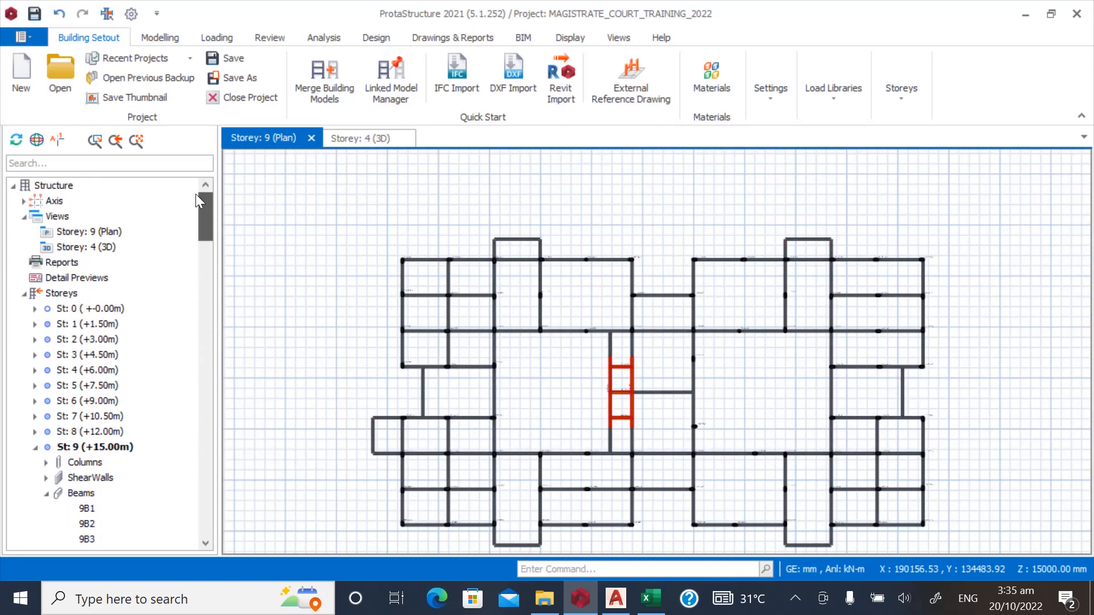
{"action": "left_click", "coordinate": [47, 491]}
{"action": "double_click", "coordinate": [104, 248]}
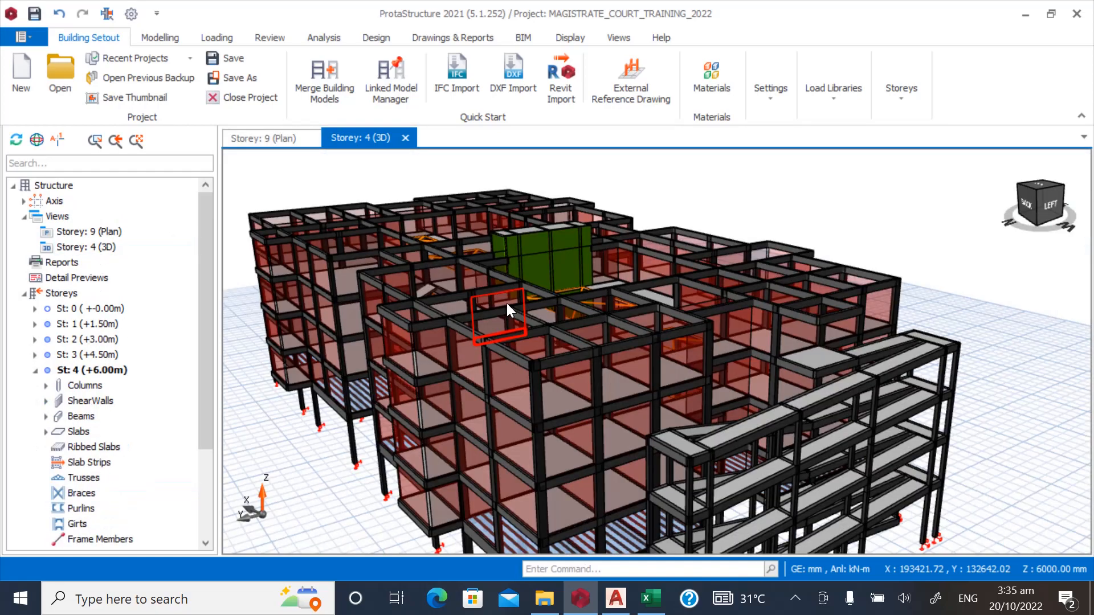
{"action": "mouse_move", "coordinate": [507, 303]}
{"action": "middle_mouse_down"}
{"action": "mouse_move", "coordinate": [631, 271]}
{"action": "mouse_move", "coordinate": [631, 351]}
{"action": "mouse_move", "coordinate": [676, 324]}
{"action": "mouse_move", "coordinate": [722, 319]}
{"action": "mouse_move", "coordinate": [720, 337]}
{"action": "mouse_move", "coordinate": [659, 326]}
{"action": "middle_mouse_up"}
{"action": "scroll", "coordinate": [726, 433], "scroll_direction": "up", "scroll_amount": 3}
{"action": "mouse_move", "coordinate": [793, 367]}
{"action": "middle_mouse_down"}
{"action": "mouse_move", "coordinate": [759, 394]}
{"action": "mouse_move", "coordinate": [728, 381]}
{"action": "mouse_move", "coordinate": [823, 356]}
{"action": "mouse_move", "coordinate": [771, 366]}
{"action": "mouse_move", "coordinate": [607, 361]}
{"action": "mouse_move", "coordinate": [648, 364]}
{"action": "middle_mouse_up"}
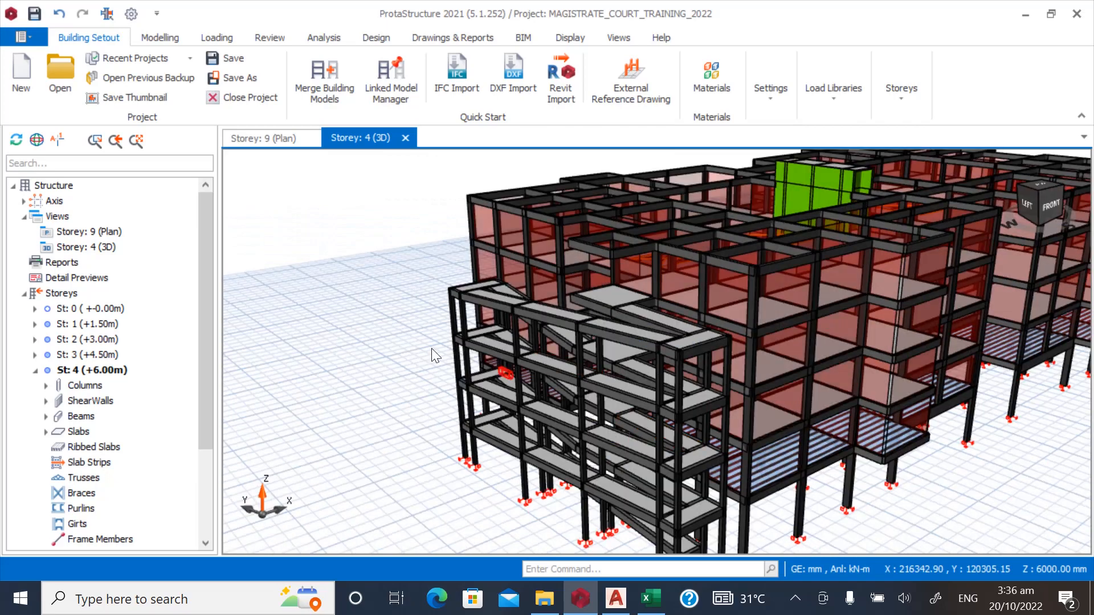
{"action": "scroll", "coordinate": [650, 382], "scroll_direction": "down", "scroll_amount": 2}
{"action": "scroll", "coordinate": [753, 388], "scroll_direction": "up", "scroll_amount": 2}
{"action": "scroll", "coordinate": [566, 469], "scroll_direction": "up", "scroll_amount": 3}
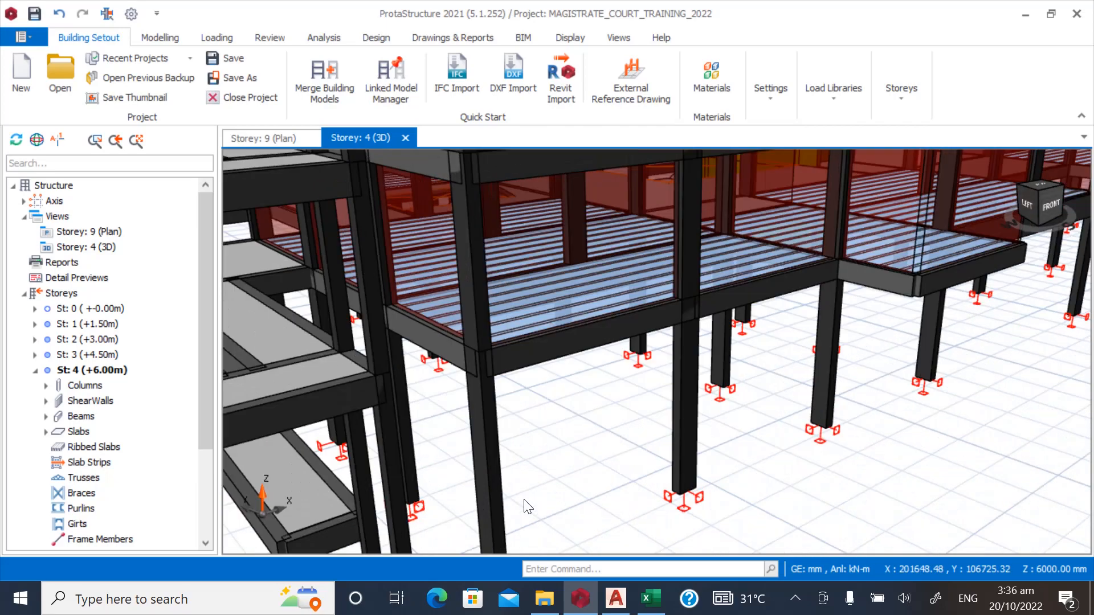
{"action": "mouse_move", "coordinate": [527, 473]}
{"action": "middle_mouse_down"}
{"action": "mouse_move", "coordinate": [648, 403]}
{"action": "mouse_move", "coordinate": [538, 441]}
{"action": "mouse_move", "coordinate": [589, 443]}
{"action": "middle_mouse_up"}
{"action": "scroll", "coordinate": [563, 433], "scroll_direction": "down", "scroll_amount": 2}
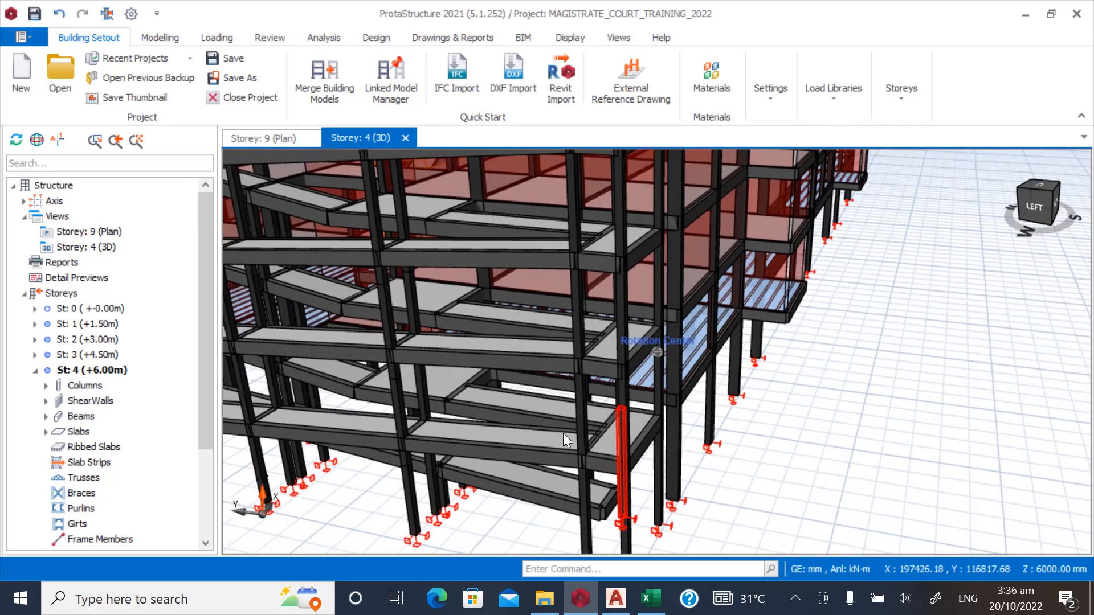
{"action": "scroll", "coordinate": [695, 397], "scroll_direction": "up", "scroll_amount": 3}
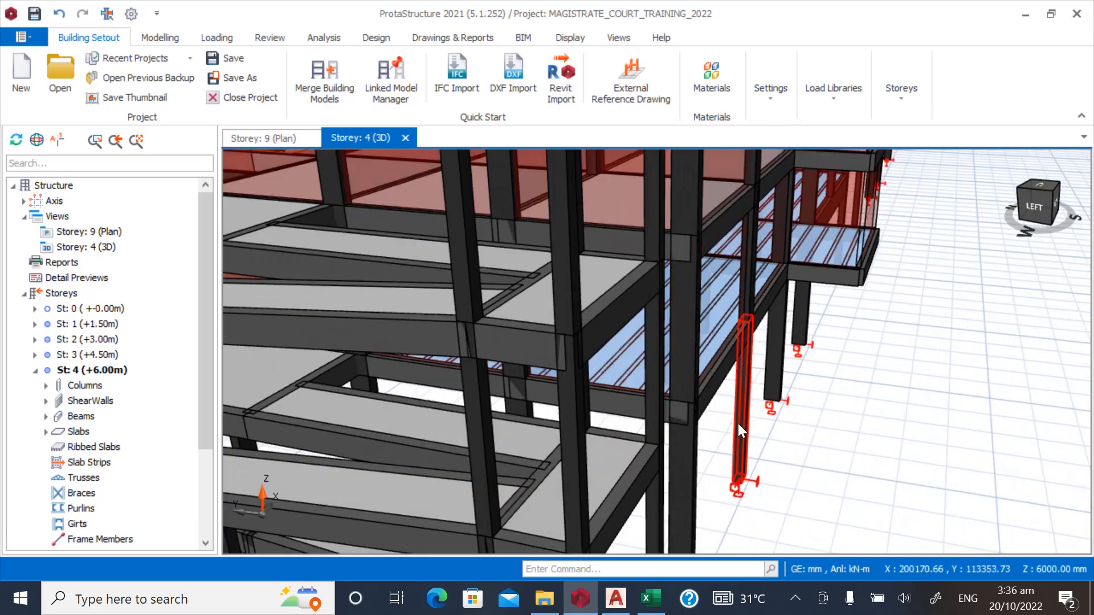
{"action": "scroll", "coordinate": [737, 422], "scroll_direction": "down", "scroll_amount": 3}
{"action": "scroll", "coordinate": [634, 399], "scroll_direction": "down", "scroll_amount": 1}
{"action": "scroll", "coordinate": [483, 454], "scroll_direction": "down", "scroll_amount": 1}
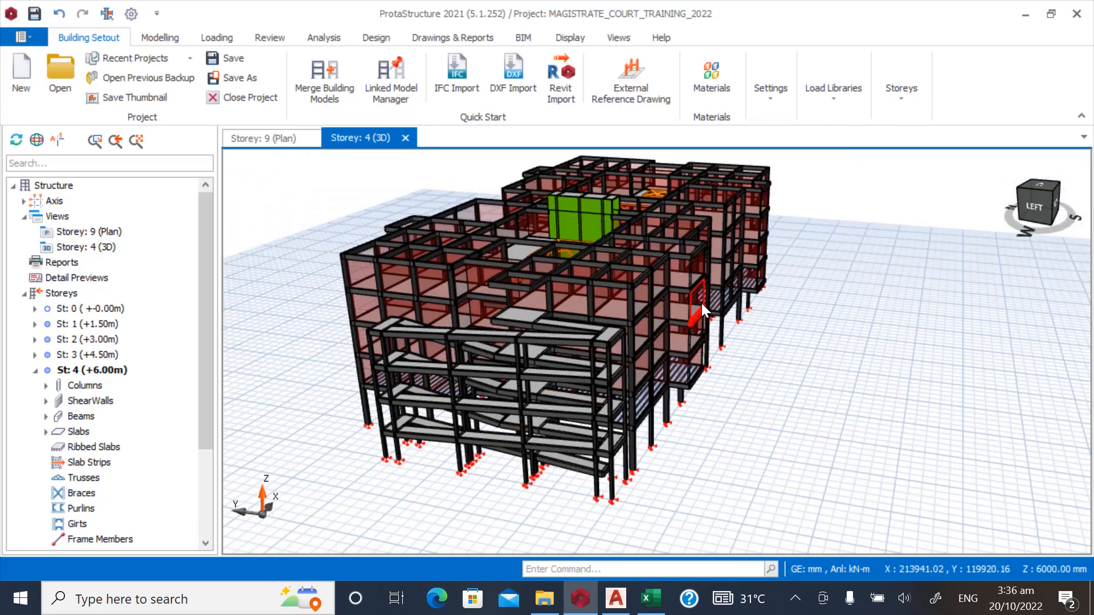
Examine the 3D building model's roof-level beams, rear elevation and ramp end.
{"action": "scroll", "coordinate": [703, 304], "scroll_direction": "up", "scroll_amount": 3}
{"action": "mouse_move", "coordinate": [760, 310]}
{"action": "middle_mouse_down"}
{"action": "mouse_move", "coordinate": [660, 316]}
{"action": "mouse_move", "coordinate": [835, 296]}
{"action": "middle_mouse_up"}
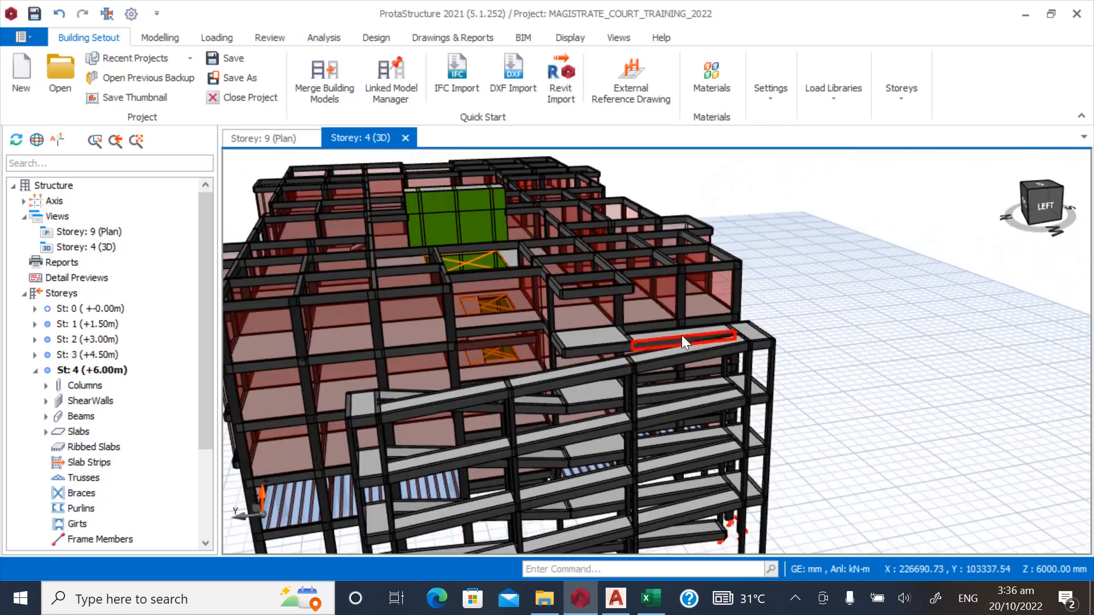
{"action": "scroll", "coordinate": [682, 335], "scroll_direction": "down", "scroll_amount": 3}
{"action": "scroll", "coordinate": [432, 395], "scroll_direction": "up", "scroll_amount": 2}
{"action": "middle_click_drag", "start_coordinate": [432, 394], "coordinate": [542, 381]}
{"action": "scroll", "coordinate": [575, 361], "scroll_direction": "down", "scroll_amount": 2}
{"action": "mouse_move", "coordinate": [435, 390]}
{"action": "middle_mouse_down"}
{"action": "mouse_move", "coordinate": [312, 374]}
{"action": "mouse_move", "coordinate": [415, 363]}
{"action": "mouse_move", "coordinate": [314, 377]}
{"action": "middle_mouse_up"}
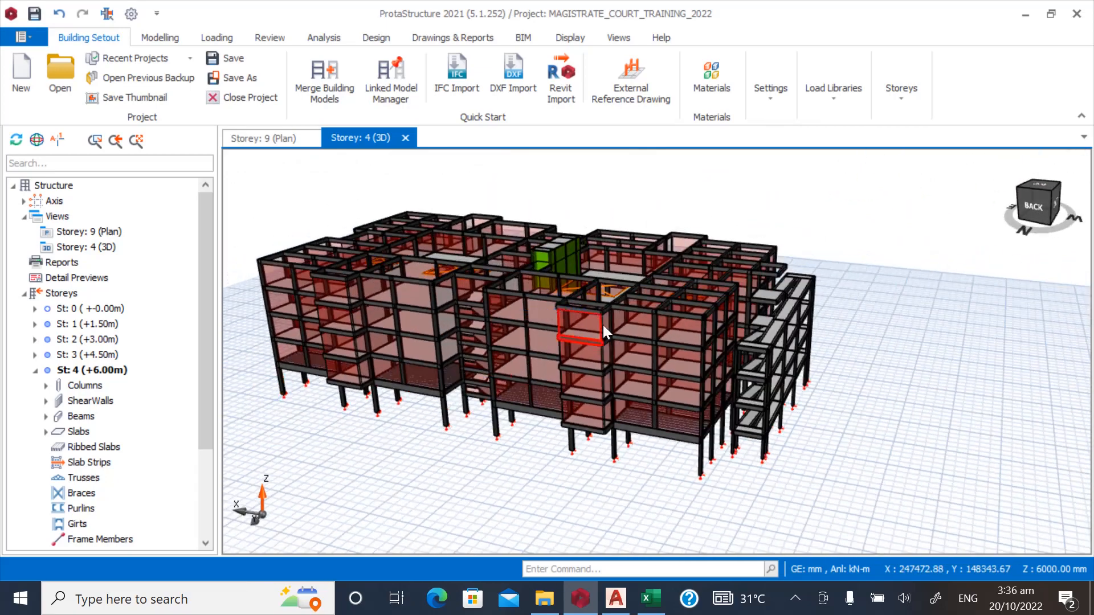
{"action": "scroll", "coordinate": [724, 321], "scroll_direction": "up", "scroll_amount": 1}
{"action": "middle_click_drag", "start_coordinate": [781, 337], "coordinate": [677, 345]}
{"action": "scroll", "coordinate": [675, 344], "scroll_direction": "down", "scroll_amount": 3}
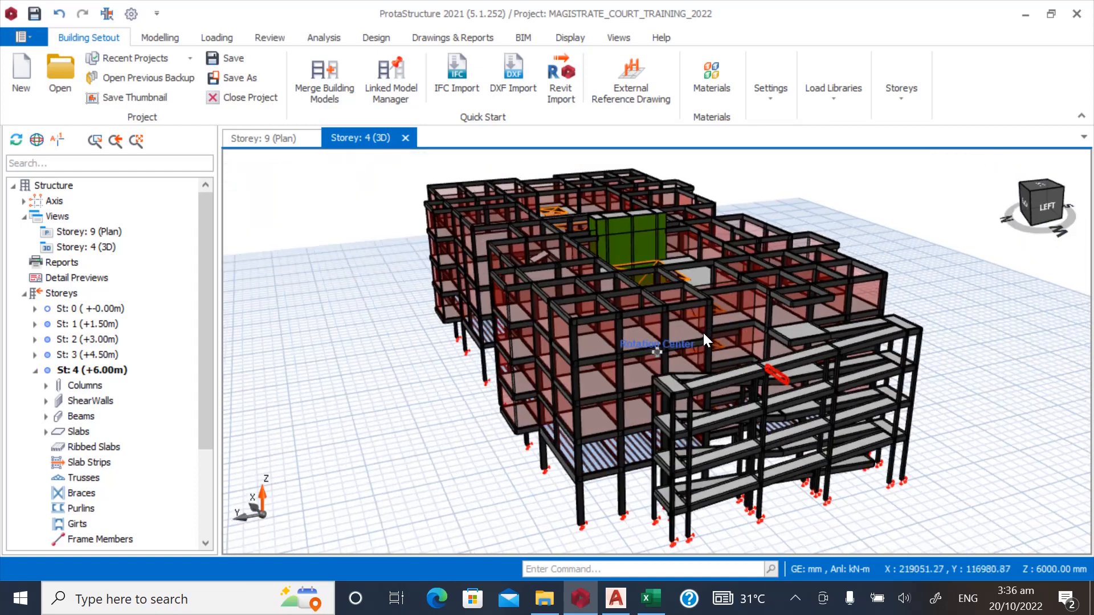
{"action": "scroll", "coordinate": [529, 343], "scroll_direction": "down", "scroll_amount": 2}
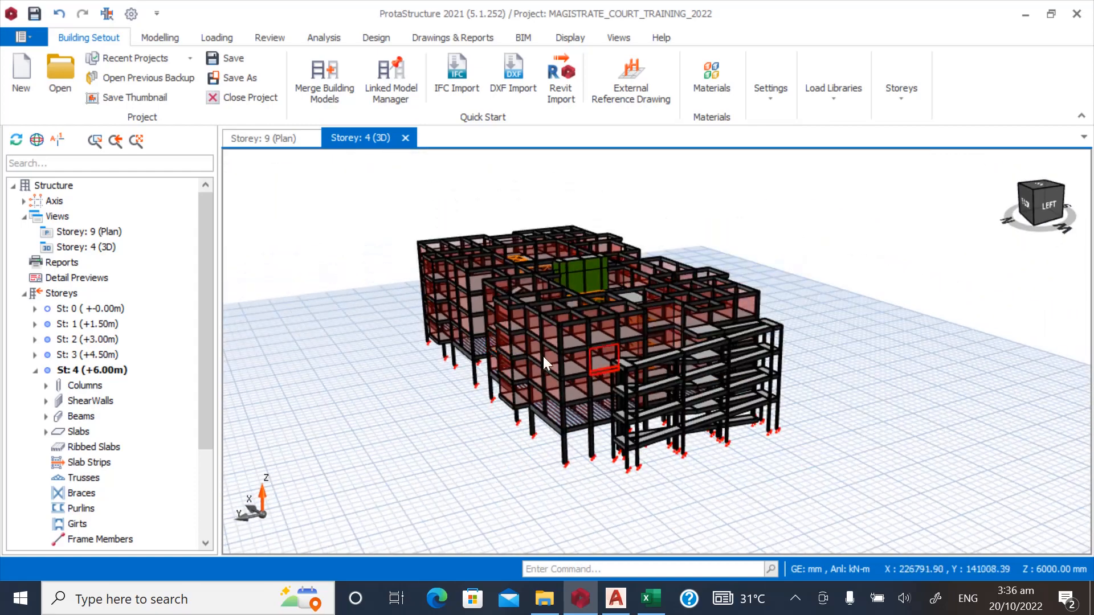
{"action": "scroll", "coordinate": [630, 371], "scroll_direction": "up", "scroll_amount": 2}
{"action": "scroll", "coordinate": [552, 388], "scroll_direction": "down", "scroll_amount": 1}
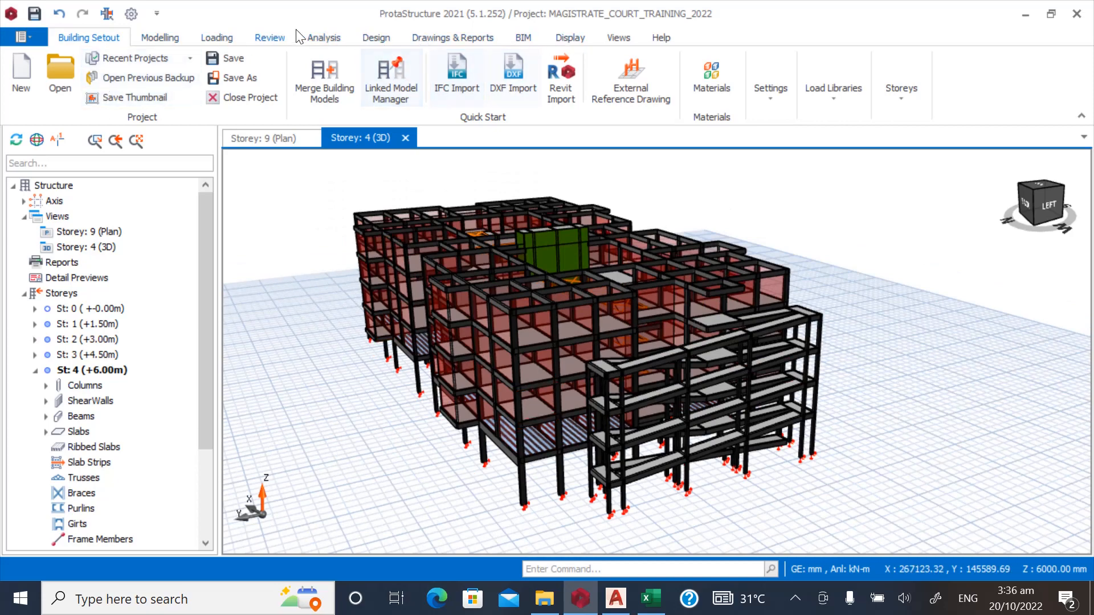
Run the Delete Unused Axes check on the model.
{"action": "left_click", "coordinate": [269, 38]}
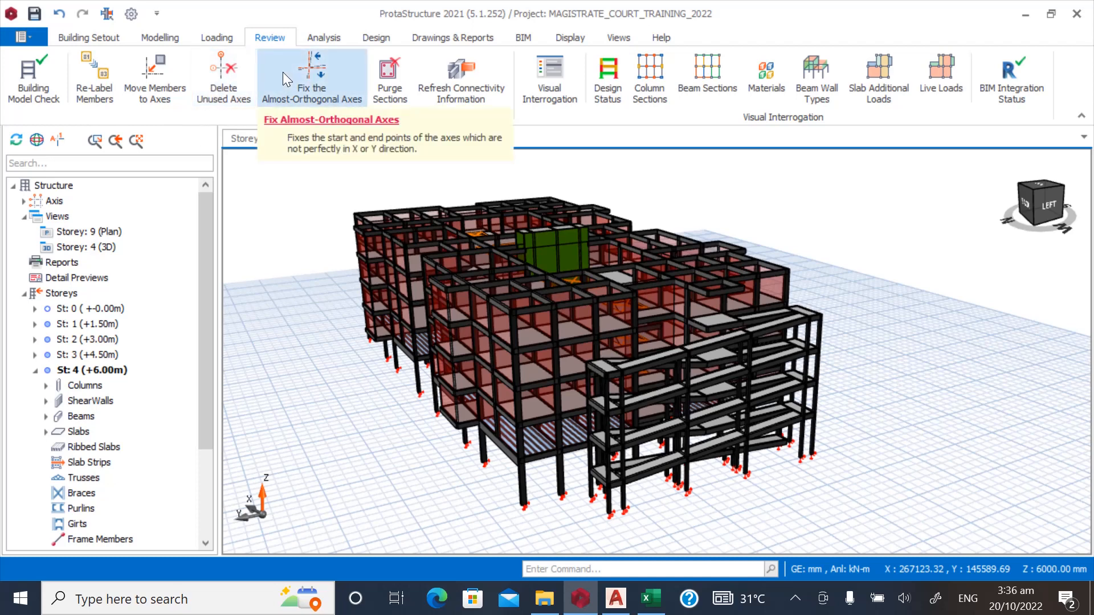
{"action": "left_click", "coordinate": [224, 77]}
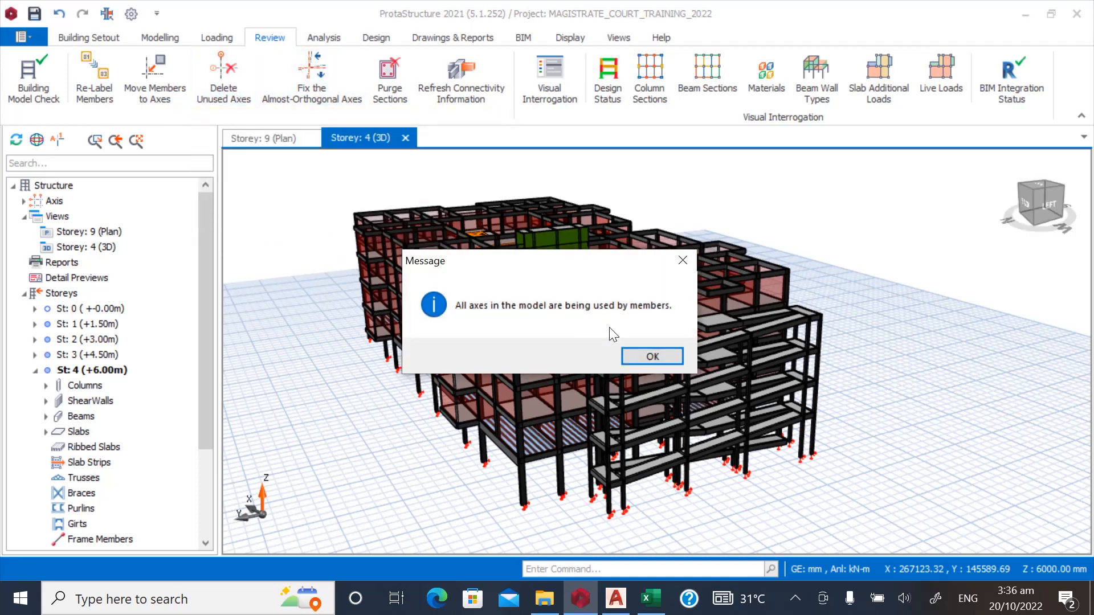
{"action": "left_click", "coordinate": [638, 356]}
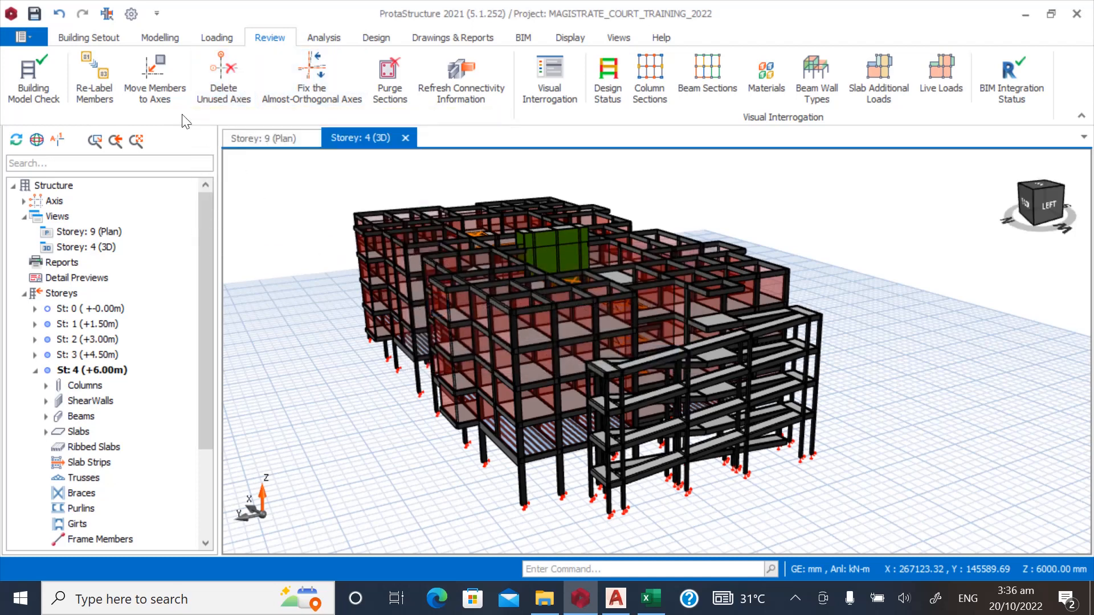
Re-label the columns, shearwalls, beams, slabs and ribbed slabs on all storeys, keeping the default sort options.
{"action": "left_click", "coordinate": [97, 86]}
{"action": "left_click", "coordinate": [597, 357]}
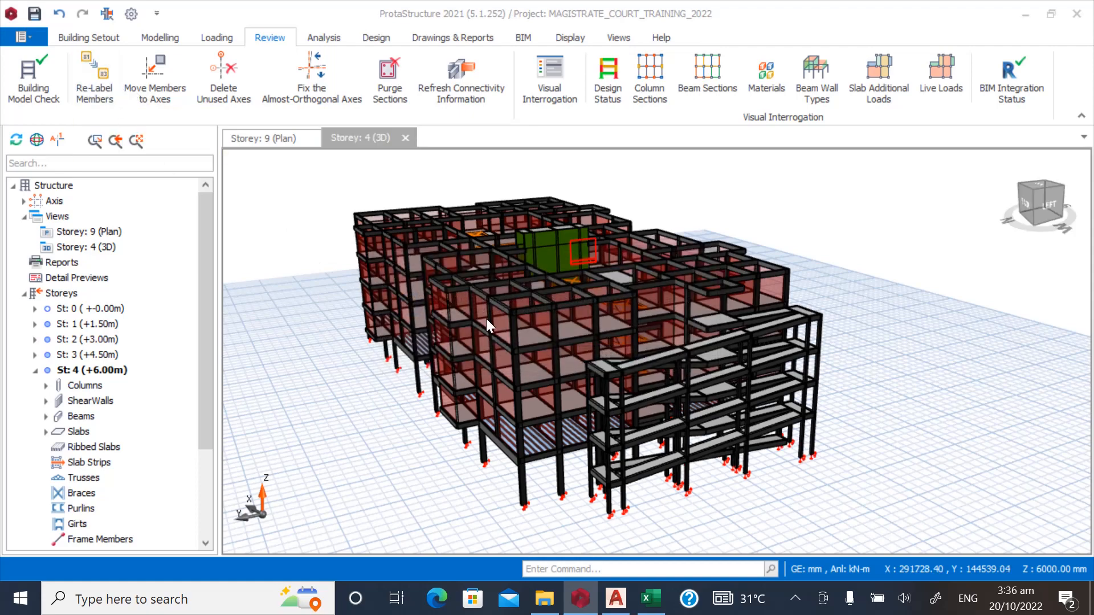
{"action": "left_click", "coordinate": [191, 101]}
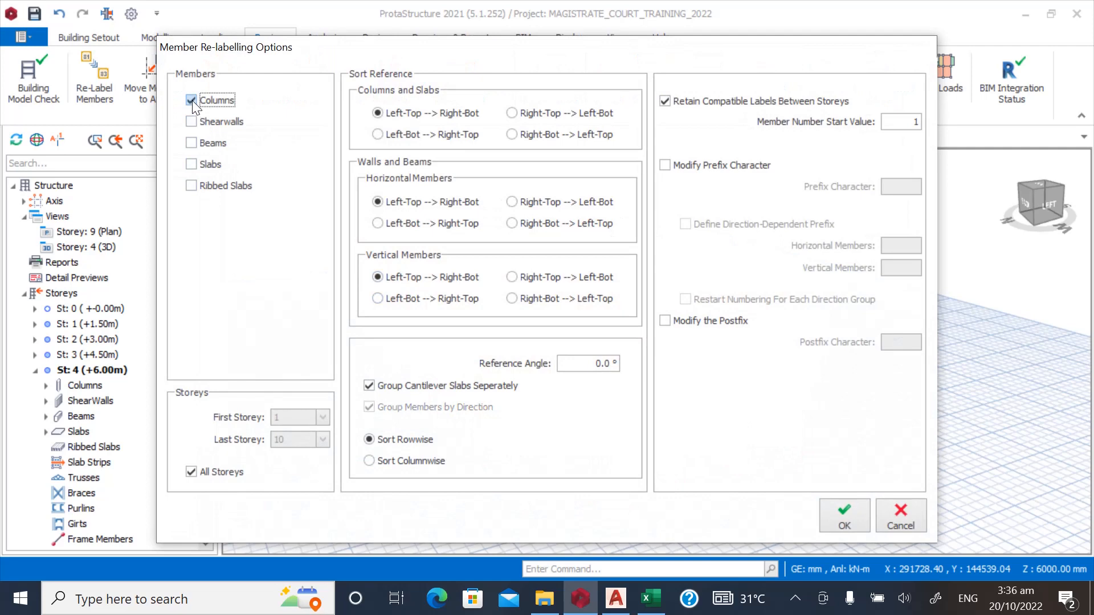
{"action": "left_click", "coordinate": [193, 122]}
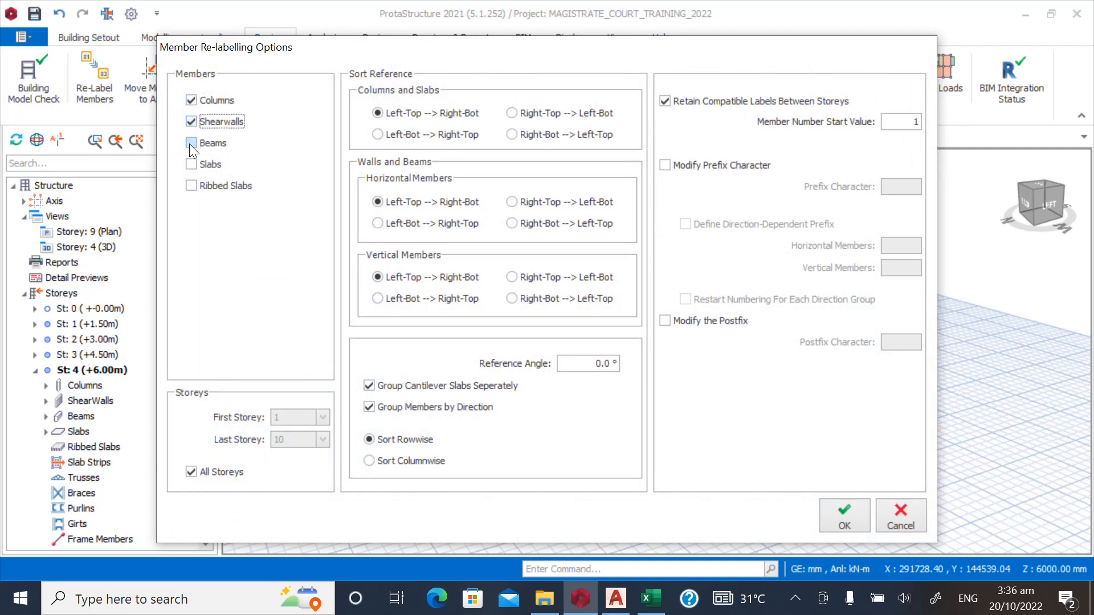
{"action": "left_click", "coordinate": [191, 146]}
{"action": "left_click", "coordinate": [191, 184]}
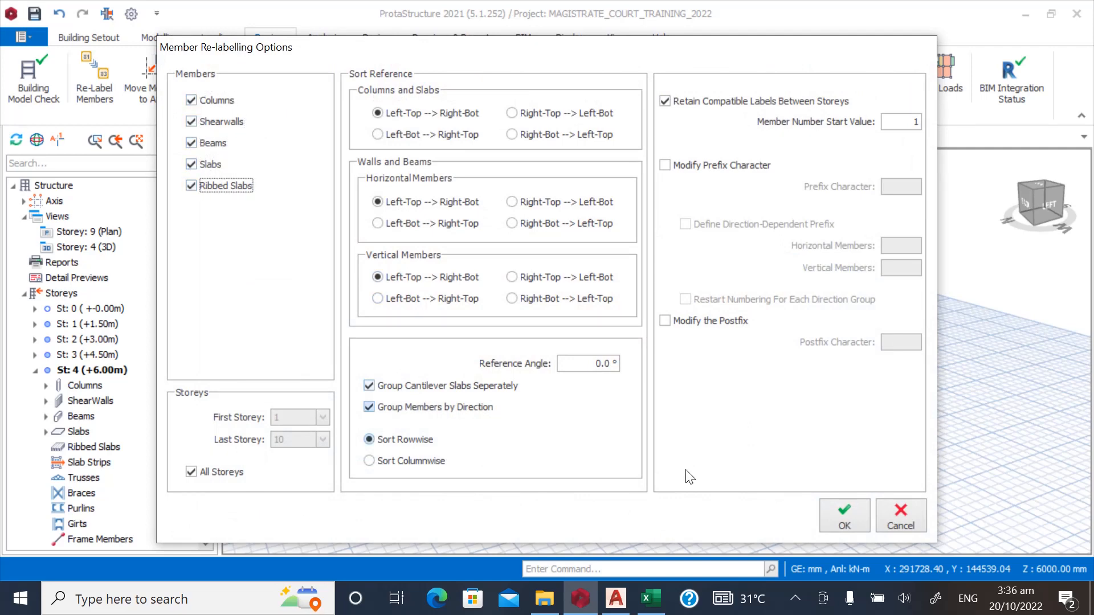
{"action": "left_click", "coordinate": [835, 510]}
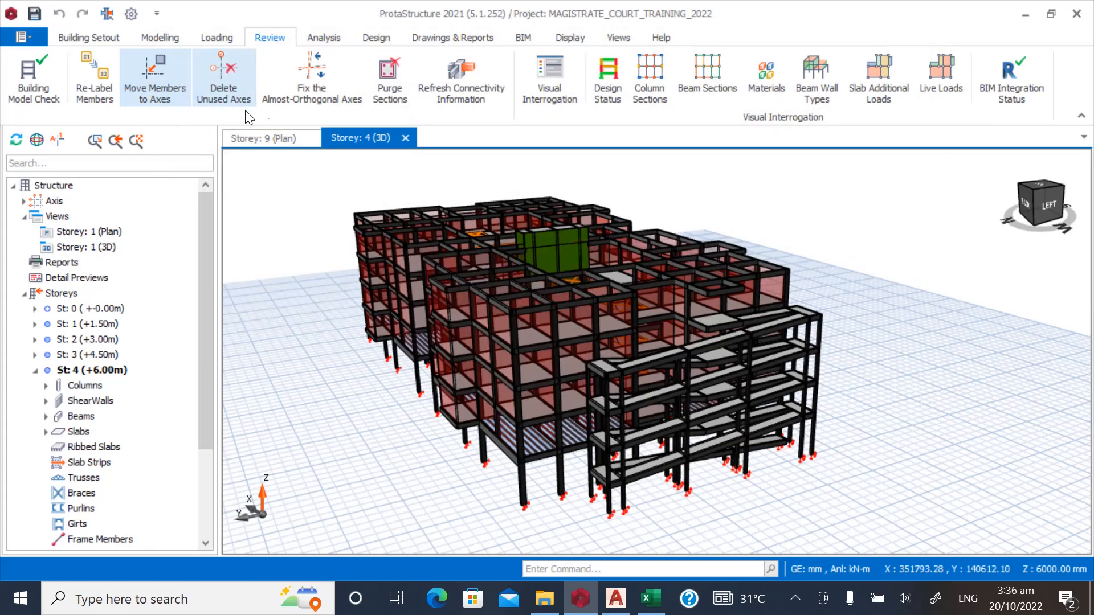
Run the almost-orthogonal axes fix and restore the connectivity information of all members.
{"action": "left_click", "coordinate": [300, 91]}
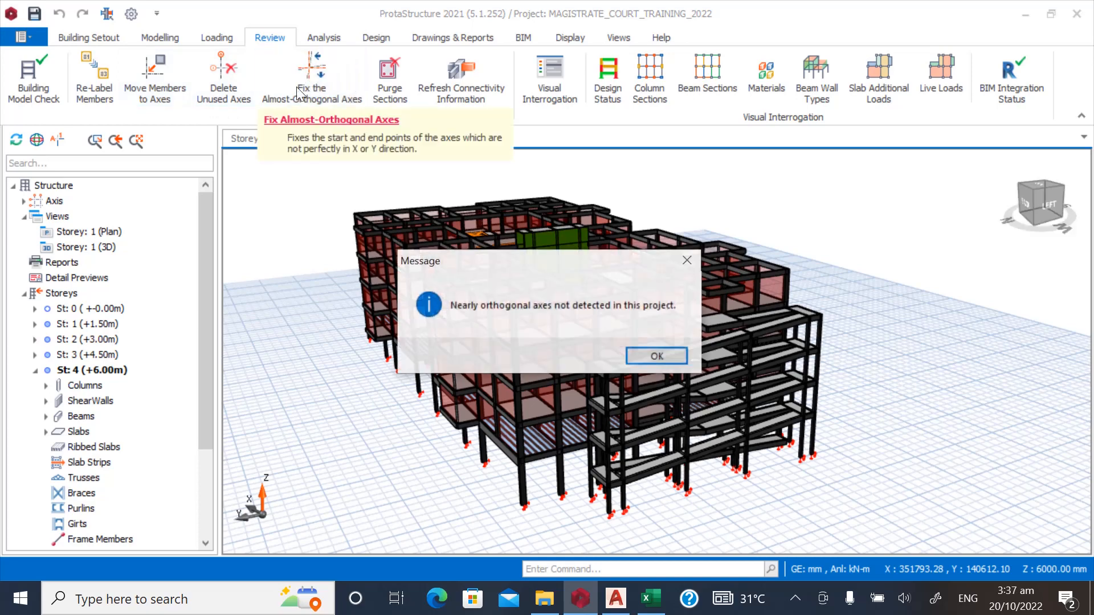
{"action": "left_click", "coordinate": [665, 359]}
{"action": "left_click", "coordinate": [449, 89]}
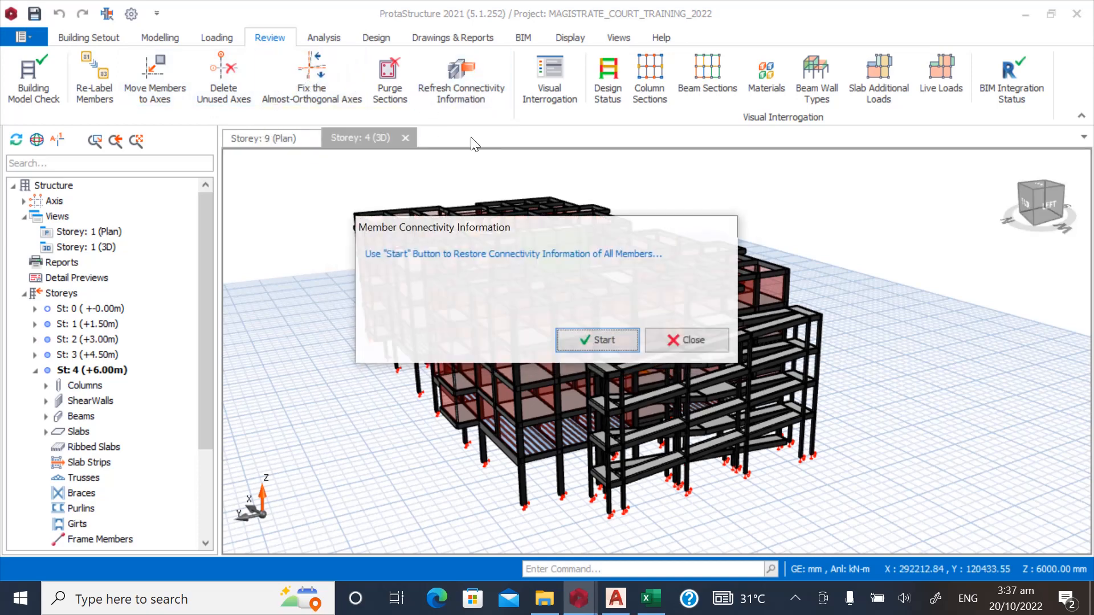
{"action": "left_click", "coordinate": [597, 341]}
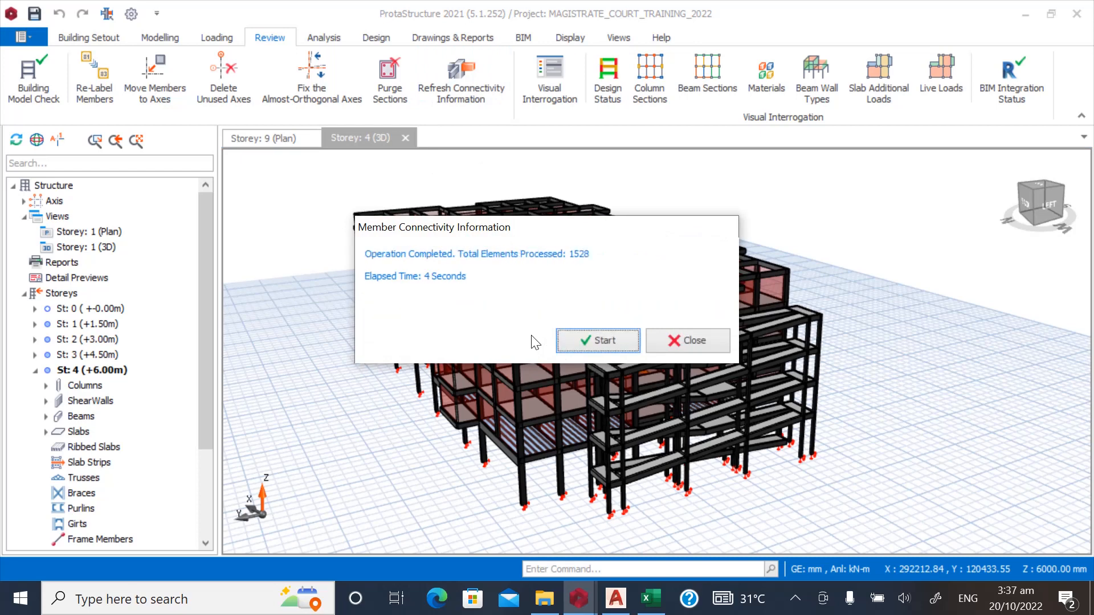
{"action": "left_click", "coordinate": [664, 339]}
Inspect the 3D building model from several angles, including its right and back sides.
{"action": "mouse_move", "coordinate": [811, 292]}
{"action": "middle_mouse_down"}
{"action": "mouse_move", "coordinate": [733, 296]}
{"action": "mouse_move", "coordinate": [957, 289]}
{"action": "middle_mouse_up"}
{"action": "mouse_move", "coordinate": [715, 401]}
{"action": "middle_mouse_down"}
{"action": "mouse_move", "coordinate": [769, 316]}
{"action": "mouse_move", "coordinate": [583, 309]}
{"action": "mouse_move", "coordinate": [580, 363]}
{"action": "mouse_move", "coordinate": [542, 355]}
{"action": "mouse_move", "coordinate": [703, 287]}
{"action": "middle_mouse_up"}
{"action": "scroll", "coordinate": [359, 334], "scroll_direction": "up", "scroll_amount": 3}
{"action": "scroll", "coordinate": [531, 330], "scroll_direction": "up", "scroll_amount": 3}
{"action": "scroll", "coordinate": [703, 287], "scroll_direction": "down", "scroll_amount": 5}
{"action": "middle_click_drag", "start_coordinate": [650, 326], "coordinate": [759, 339]}
{"action": "scroll", "coordinate": [662, 330], "scroll_direction": "down", "scroll_amount": 5}
{"action": "middle_click_drag", "start_coordinate": [661, 331], "coordinate": [713, 379]}
{"action": "scroll", "coordinate": [316, 400], "scroll_direction": "up", "scroll_amount": 3}
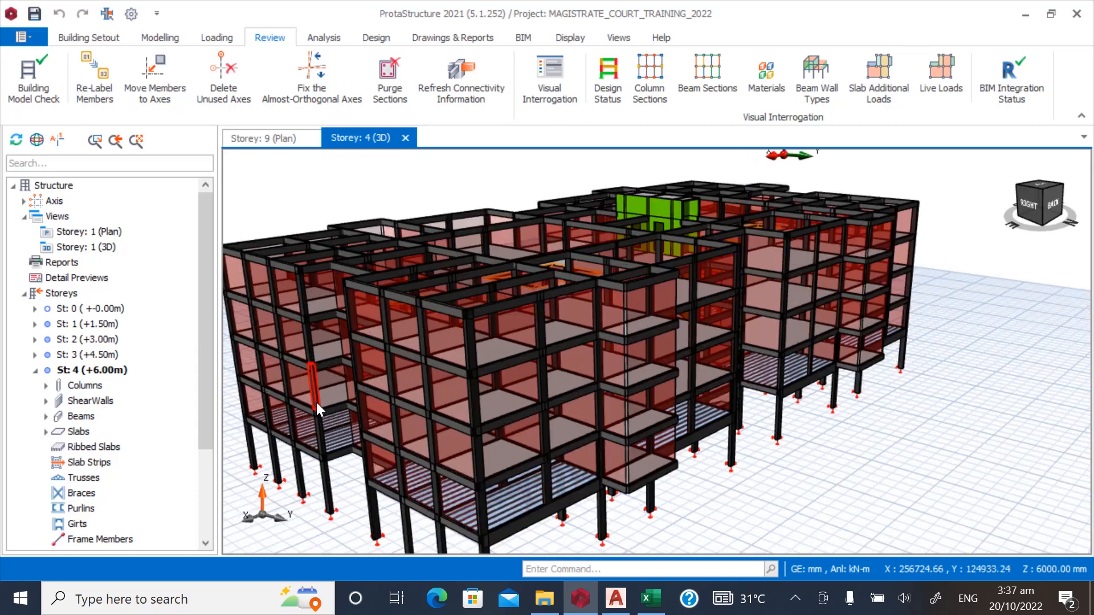
Examine the front and left sides of the 3D building model, including the ramp frame and roof-level beams.
{"action": "middle_click_drag", "start_coordinate": [315, 399], "coordinate": [496, 374]}
{"action": "scroll", "coordinate": [546, 300], "scroll_direction": "down", "scroll_amount": 3}
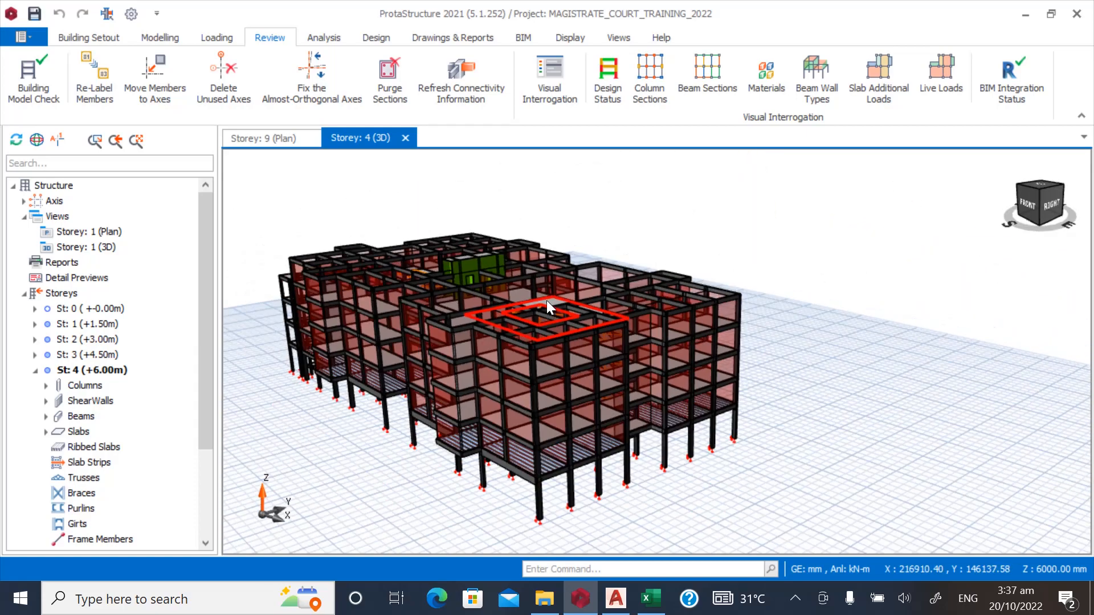
{"action": "middle_click_drag", "start_coordinate": [431, 381], "coordinate": [681, 377]}
{"action": "scroll", "coordinate": [680, 377], "scroll_direction": "up", "scroll_amount": 2}
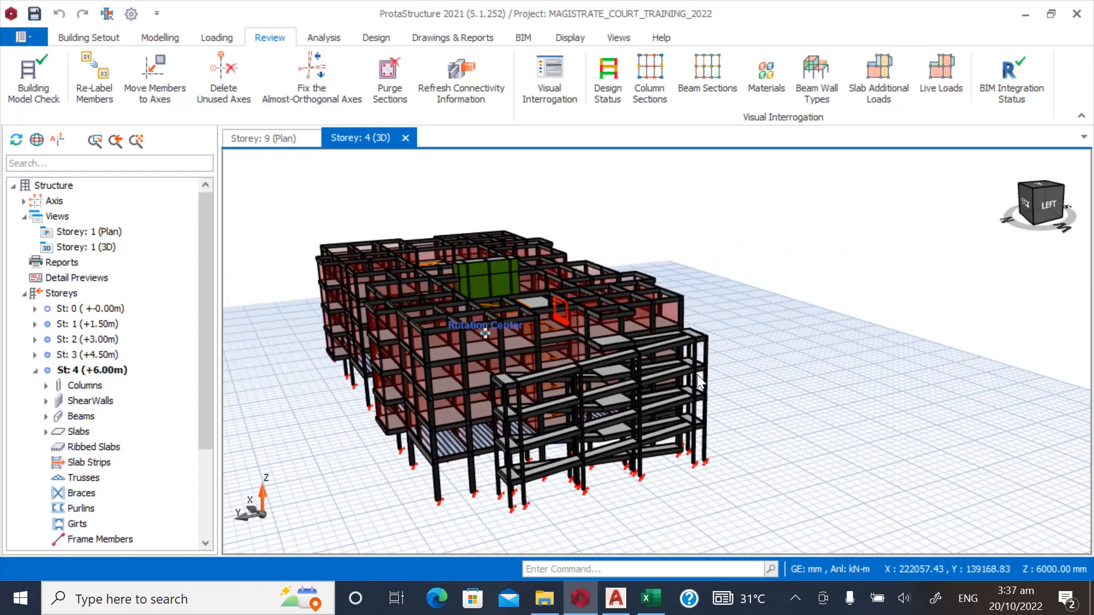
{"action": "scroll", "coordinate": [422, 334], "scroll_direction": "up", "scroll_amount": 4}
{"action": "scroll", "coordinate": [592, 364], "scroll_direction": "down", "scroll_amount": 5}
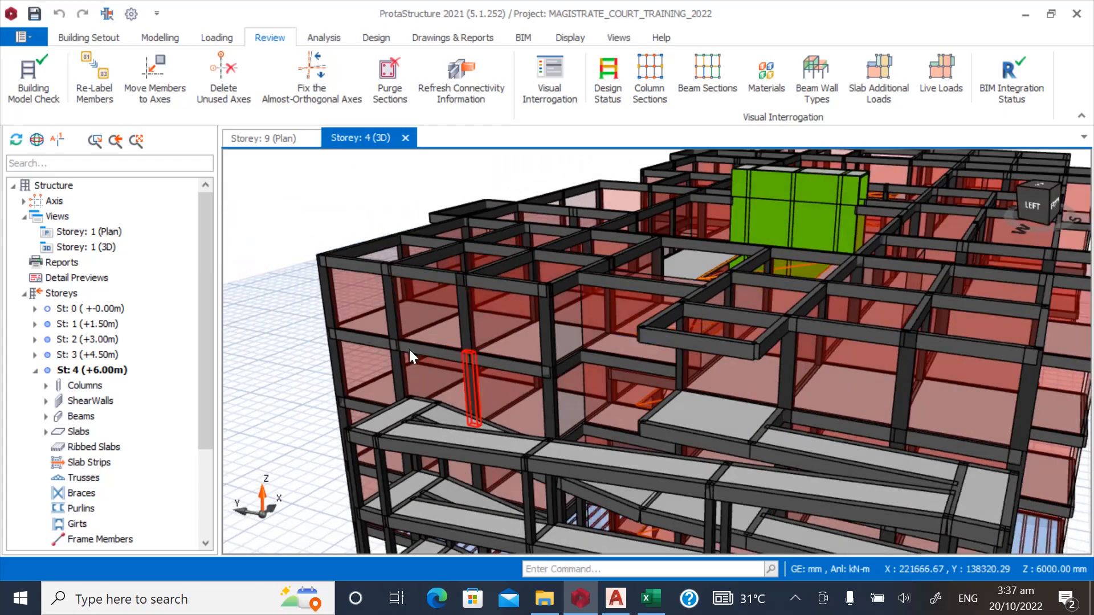
{"action": "scroll", "coordinate": [393, 348], "scroll_direction": "down", "scroll_amount": 2}
{"action": "middle_click_drag", "start_coordinate": [632, 370], "coordinate": [547, 393]}
{"action": "scroll", "coordinate": [501, 365], "scroll_direction": "down", "scroll_amount": 2}
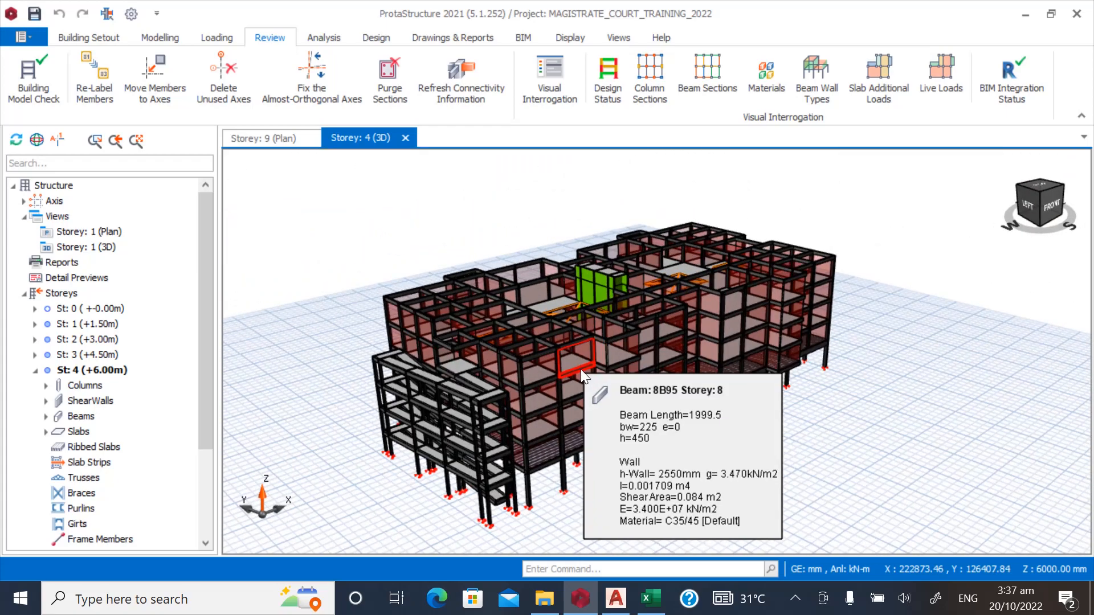
{"action": "scroll", "coordinate": [392, 340], "scroll_direction": "up", "scroll_amount": 3}
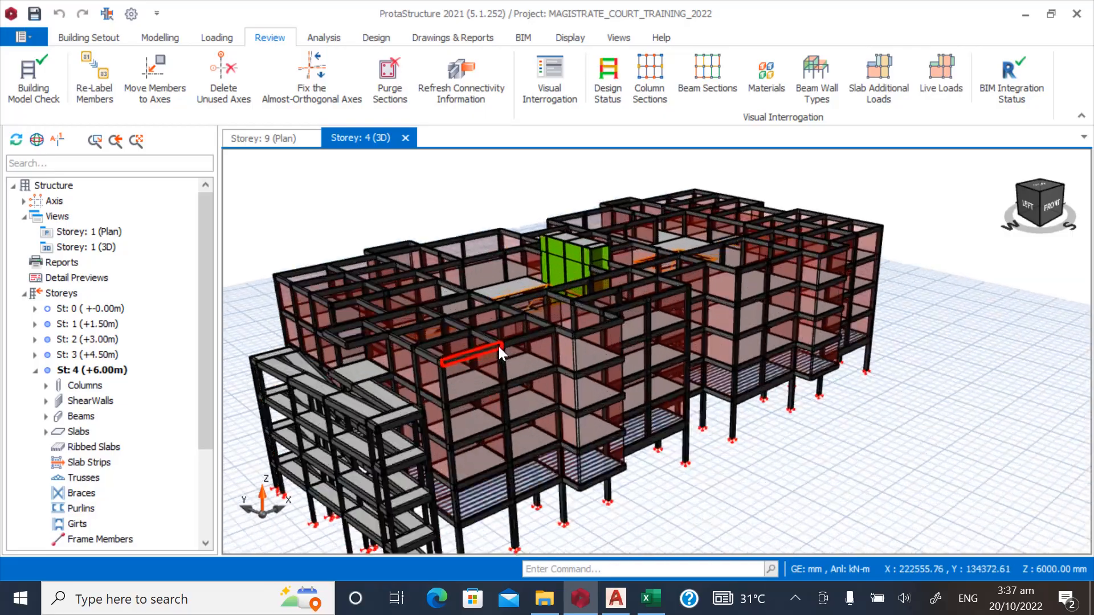